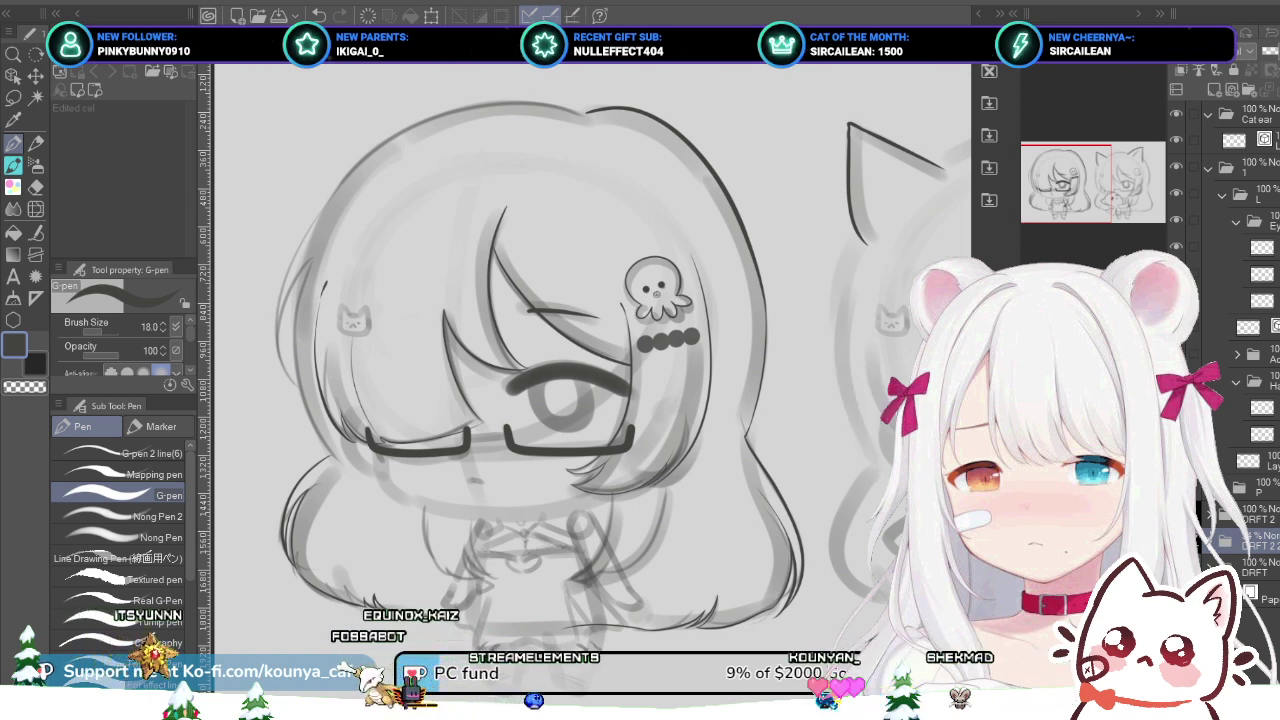
Step: Switch to the blank canvas document and make Layer 1 the active layer
{"action": "key", "text": "ctrl+Tab"}
{"action": "scroll", "coordinate": [590, 390], "scroll_direction": "up", "scroll_amount": 3}
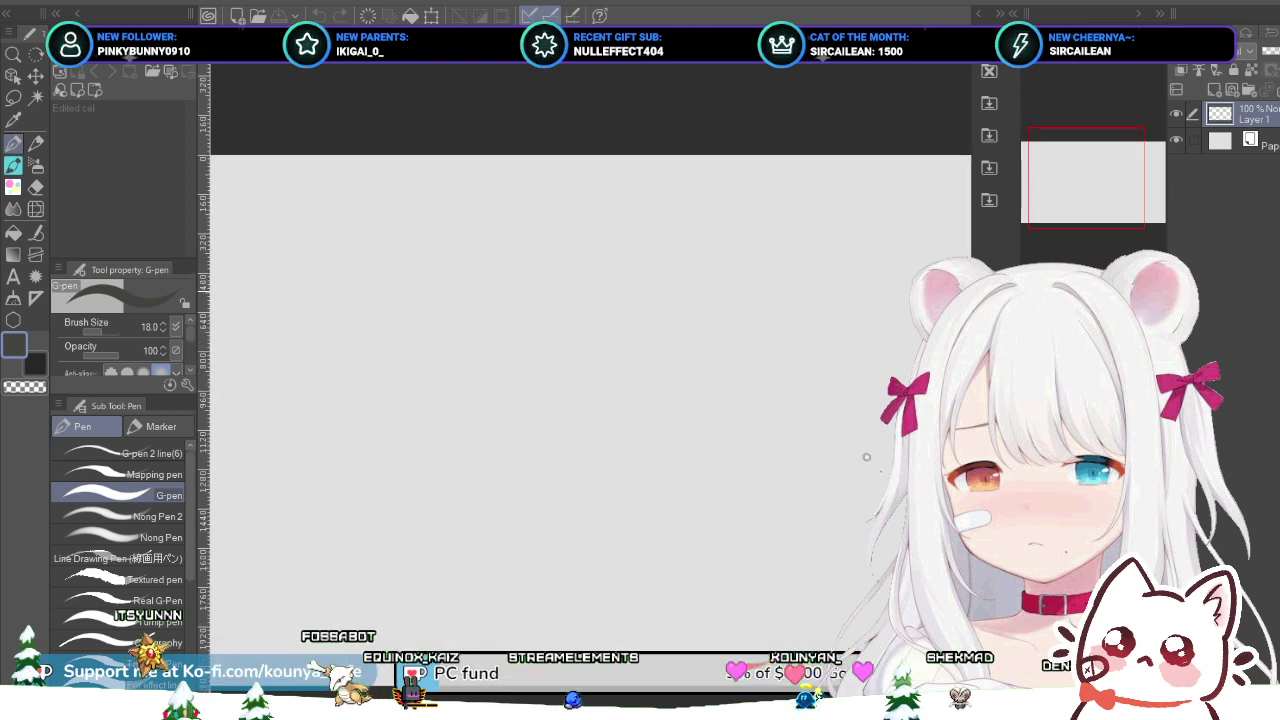
{"action": "scroll", "coordinate": [590, 390], "scroll_direction": "down", "scroll_amount": 2}
{"action": "left_click", "coordinate": [1243, 141]}
{"action": "left_click", "coordinate": [1243, 114]}
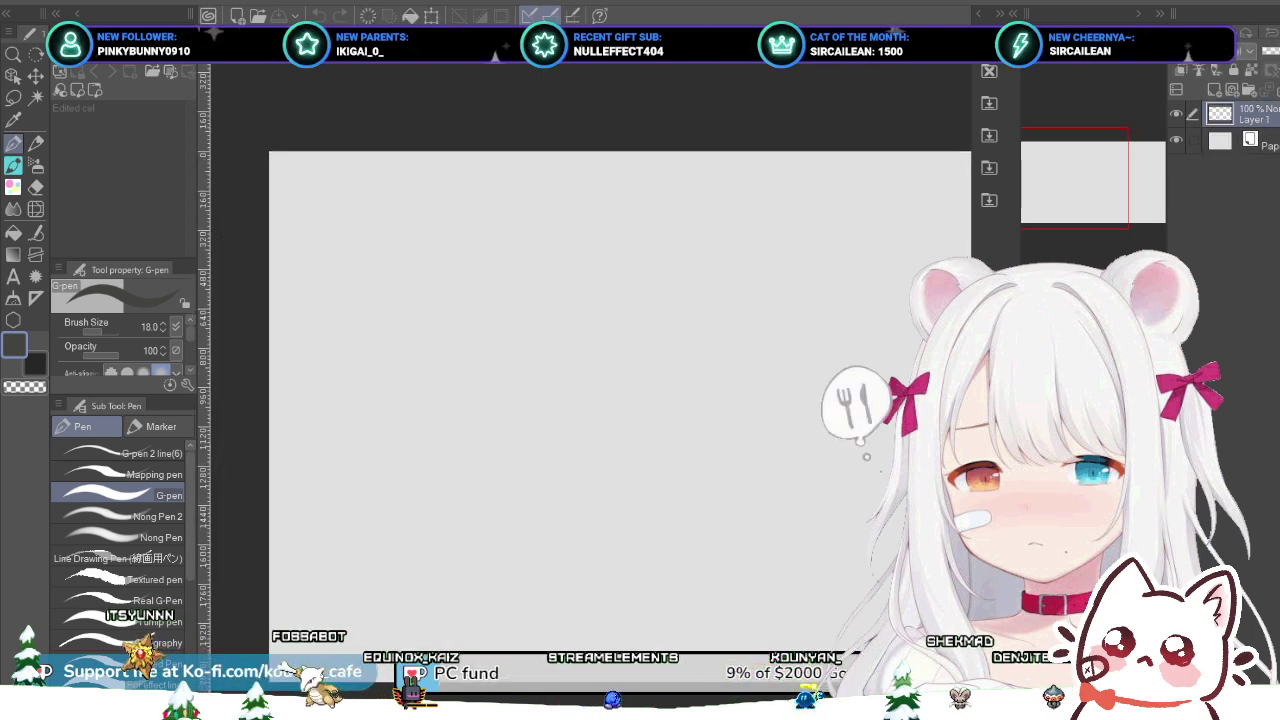
{"action": "left_click", "coordinate": [1243, 141]}
{"action": "left_click", "coordinate": [1243, 114]}
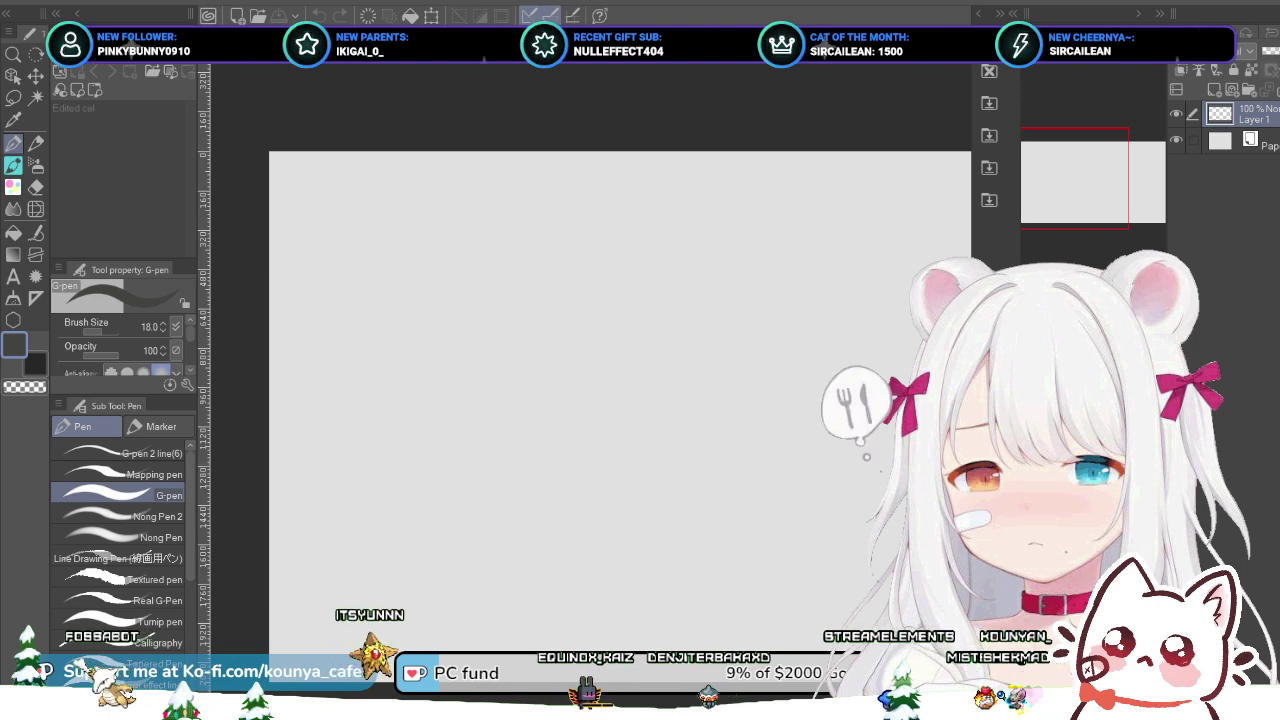
{"action": "key", "text": "p"}
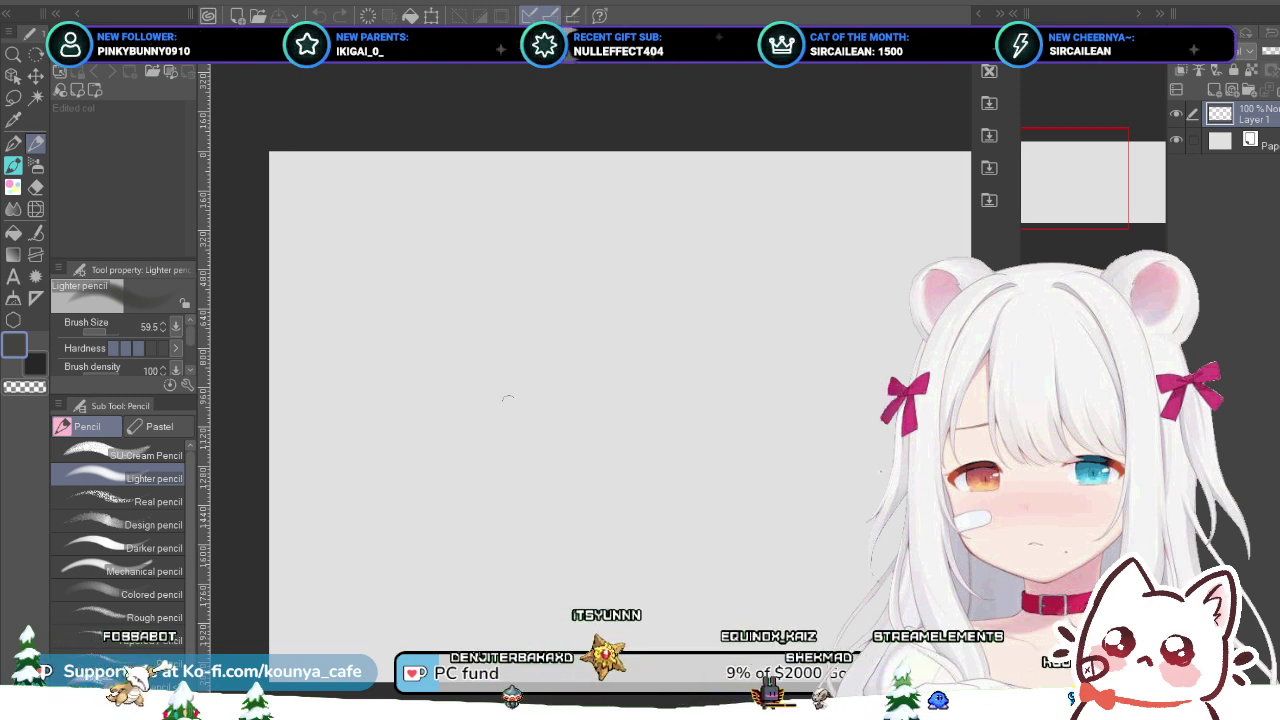
{"action": "left_click_drag", "start_coordinate": [590, 400], "coordinate": [525, 387]}
{"action": "left_click_drag", "start_coordinate": [376, 526], "coordinate": [334, 473]}
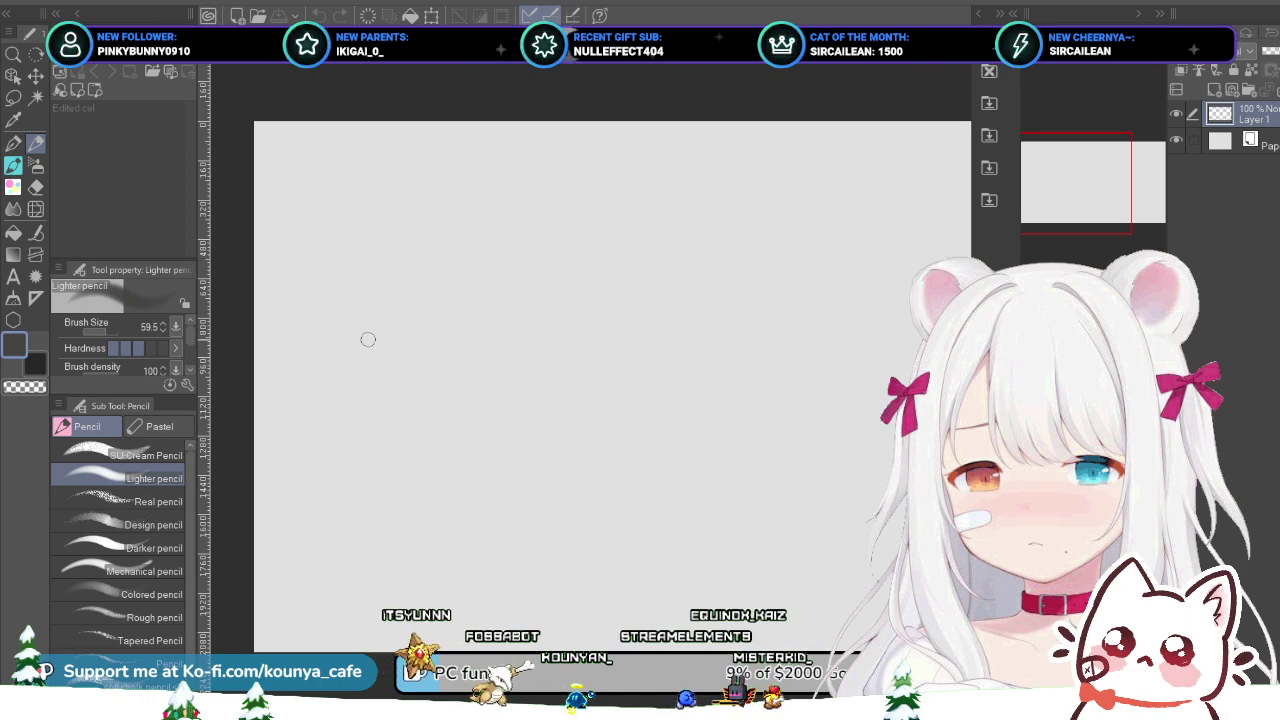
{"action": "mouse_move", "coordinate": [356, 318]}
{"action": "left_mouse_down"}
{"action": "mouse_move", "coordinate": [378, 378]}
{"action": "mouse_move", "coordinate": [452, 475]}
{"action": "left_mouse_up"}
{"action": "key", "text": "ctrl+z"}
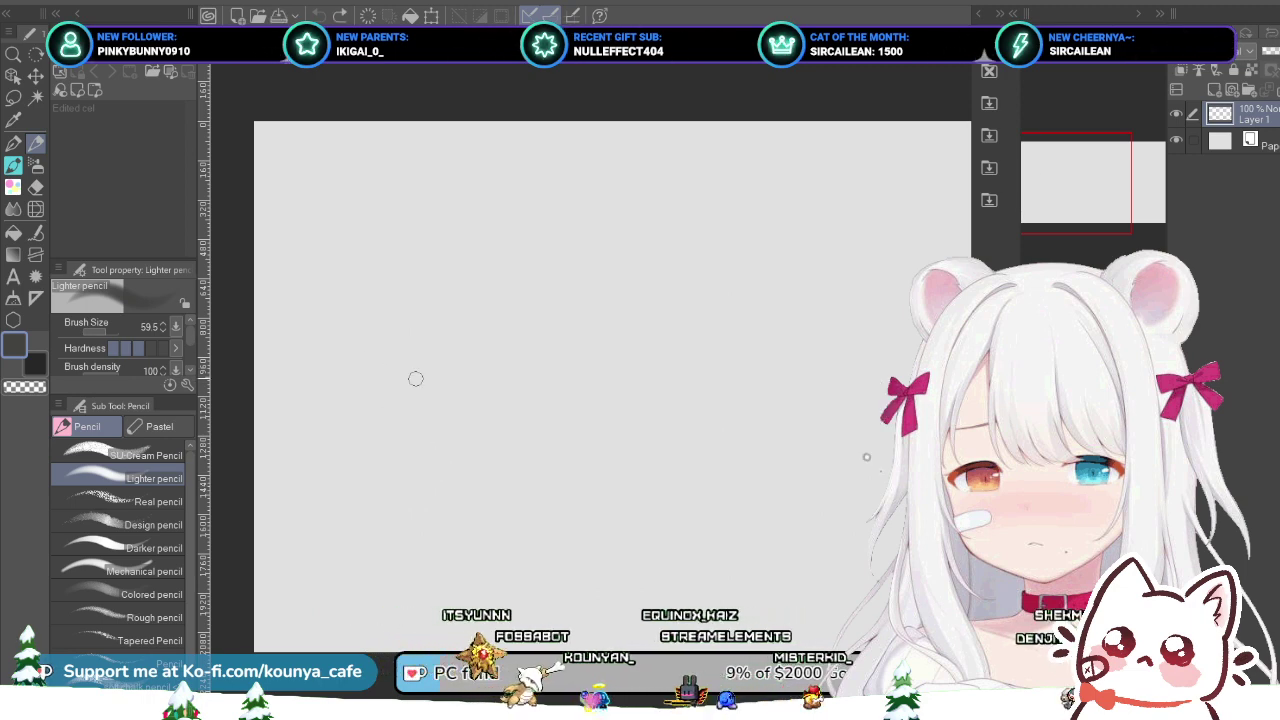
{"action": "scroll", "coordinate": [416, 365], "scroll_direction": "down", "scroll_amount": 2}
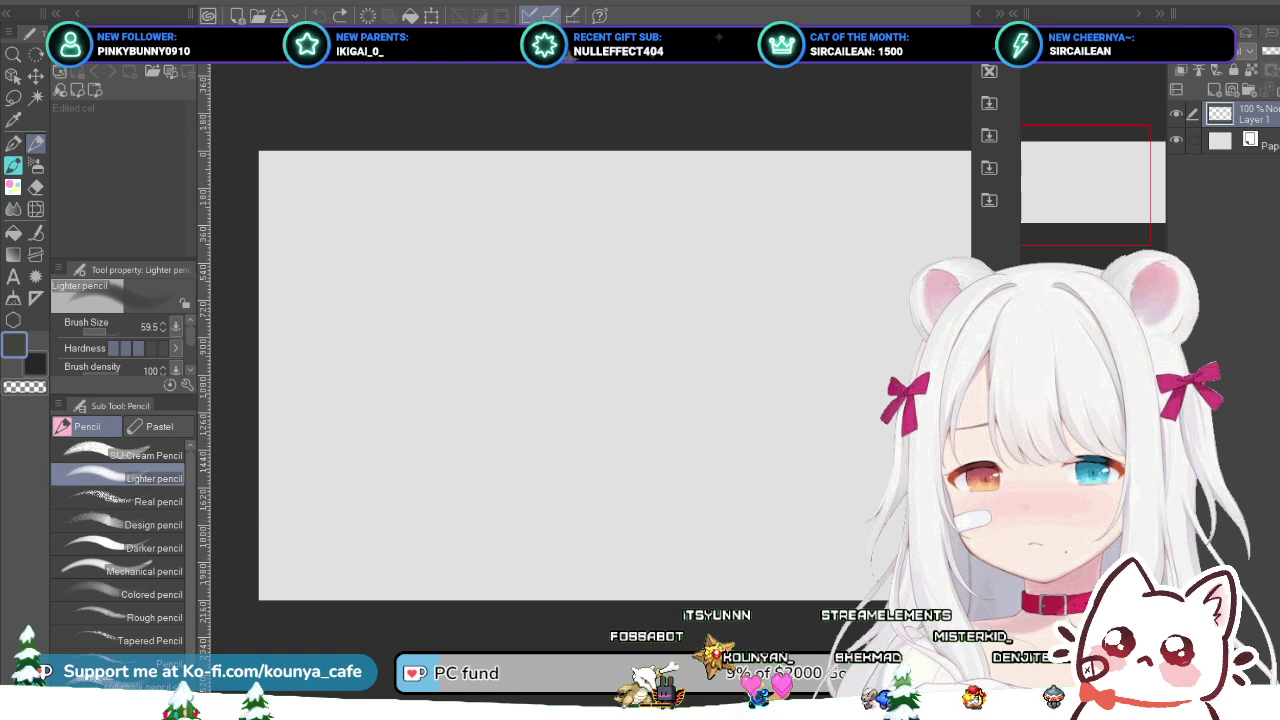
Step: Choose the Flat marker(stb) brush and sketch a slanted line as the left edge of a tilted box on the canvas
{"action": "left_click", "coordinate": [158, 426]}
{"action": "key", "text": "p"}
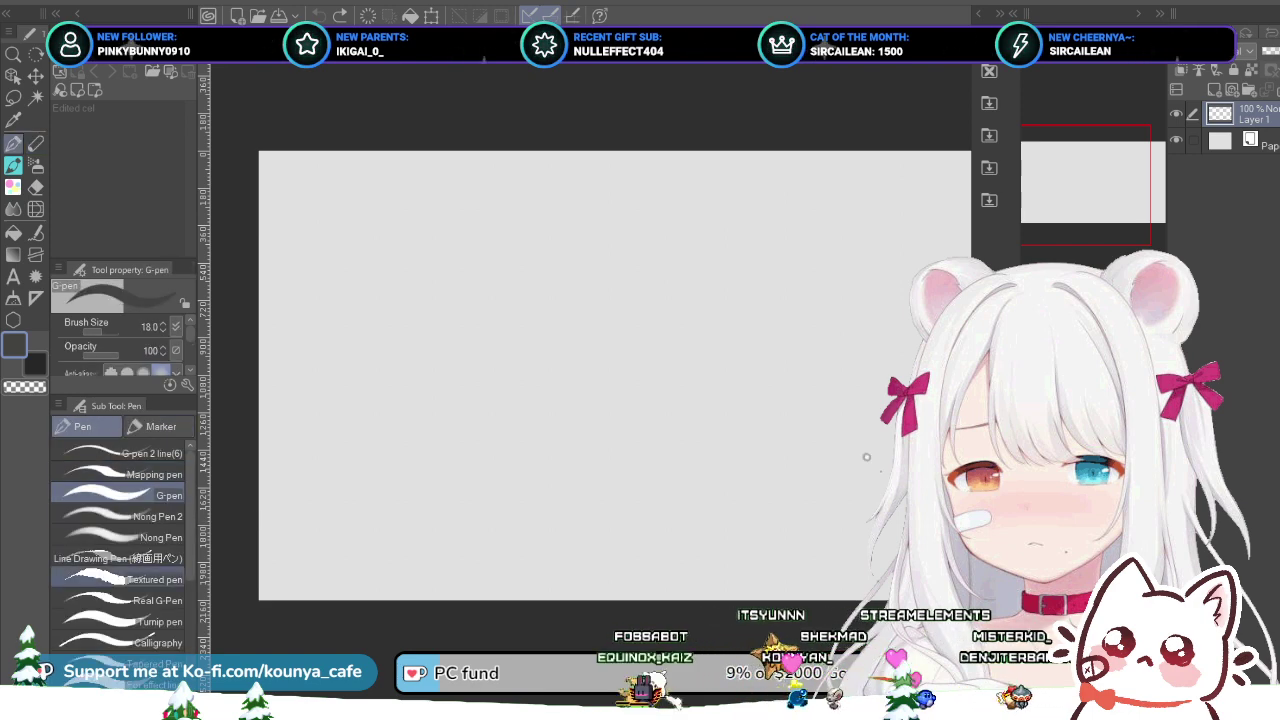
{"action": "left_click", "coordinate": [158, 426]}
{"action": "left_click", "coordinate": [117, 613]}
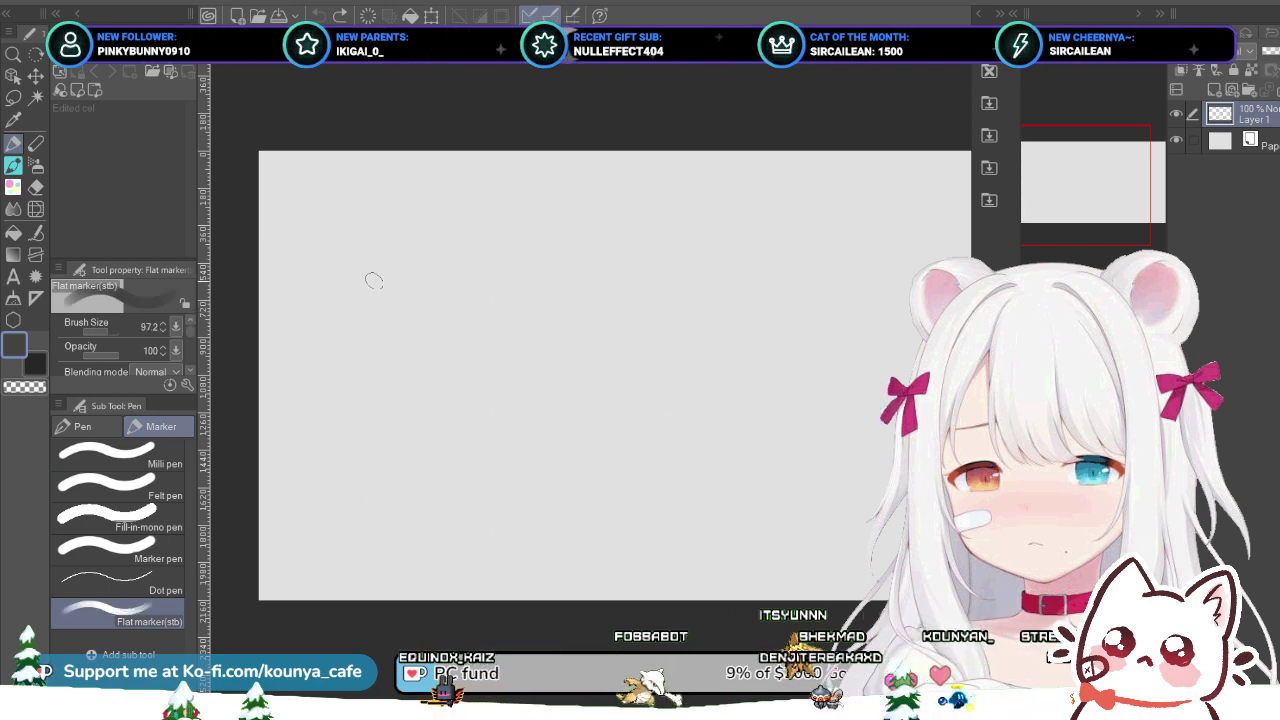
{"action": "left_click_drag", "start_coordinate": [393, 224], "coordinate": [335, 458]}
{"action": "key", "text": "ctrl+z"}
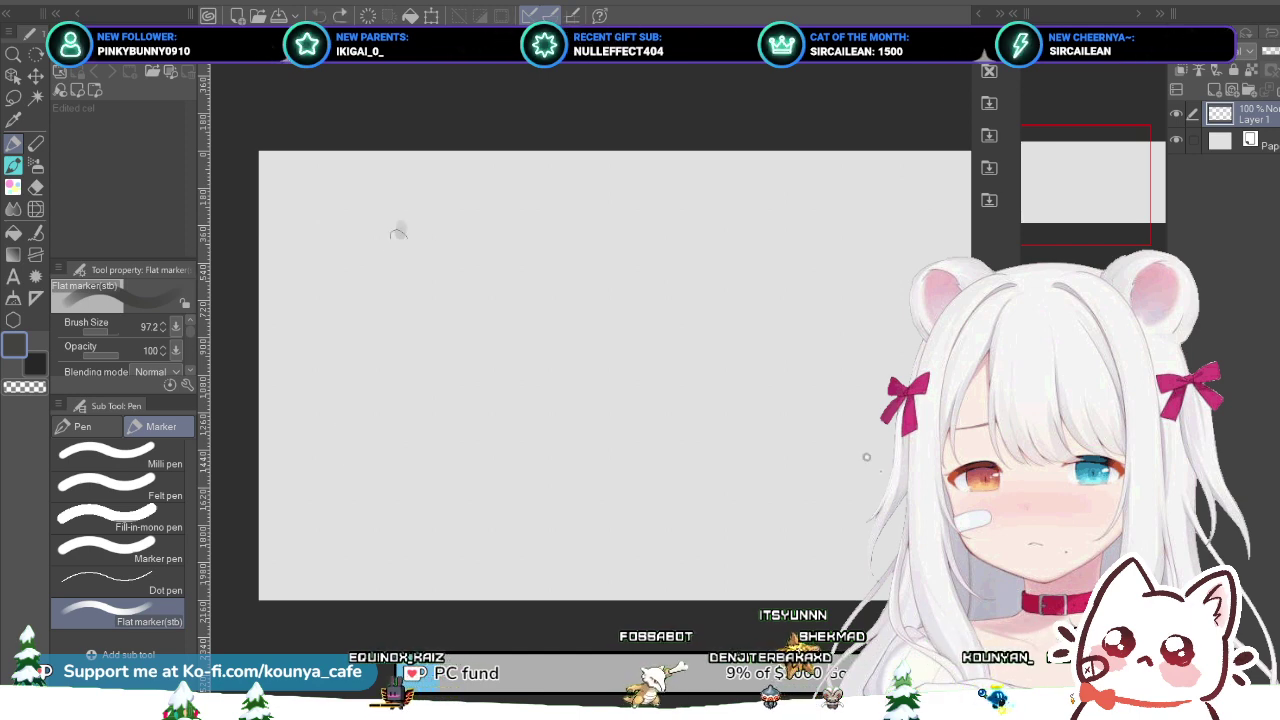
{"action": "left_click_drag", "start_coordinate": [397, 228], "coordinate": [343, 420]}
{"action": "key", "text": "ctrl+z"}
{"action": "left_click_drag", "start_coordinate": [408, 216], "coordinate": [333, 455]}
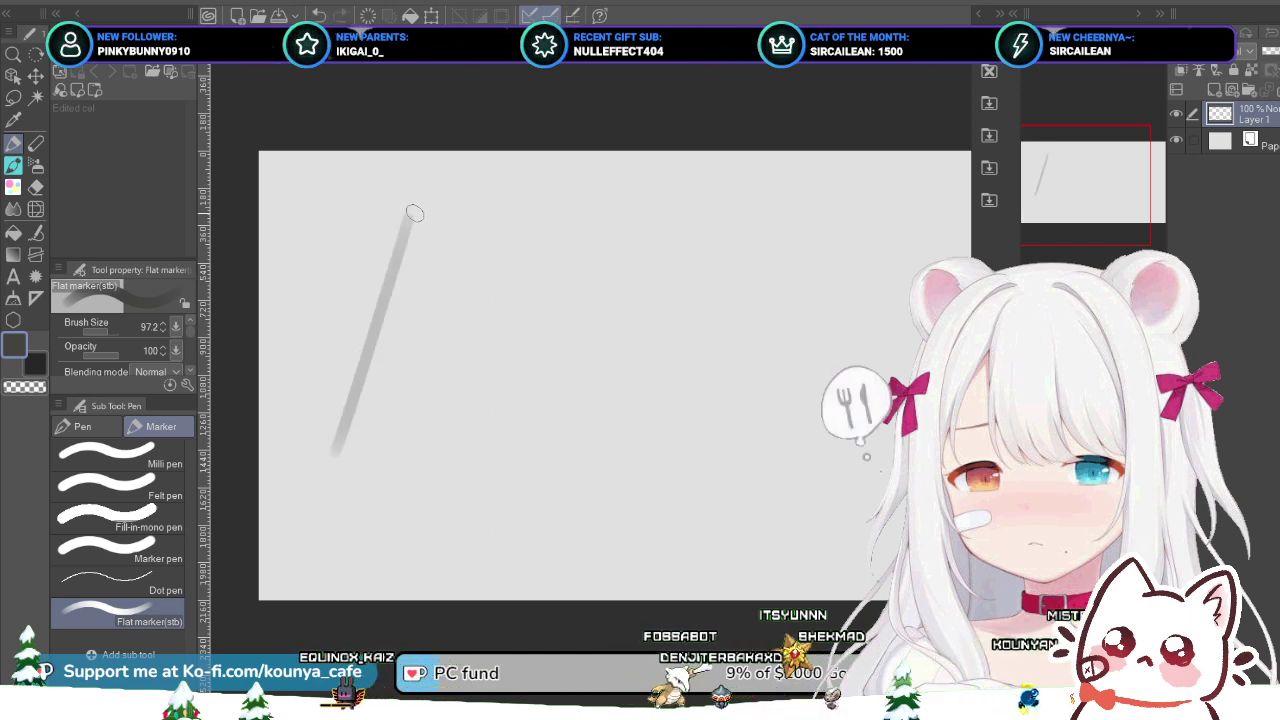
Step: Sketch the box's top edge sloping slightly downward and its slanted right edge, redoing strokes until they fit
{"action": "left_click_drag", "start_coordinate": [415, 213], "coordinate": [543, 266]}
{"action": "key", "text": "ctrl+z"}
{"action": "left_click_drag", "start_coordinate": [418, 214], "coordinate": [601, 244]}
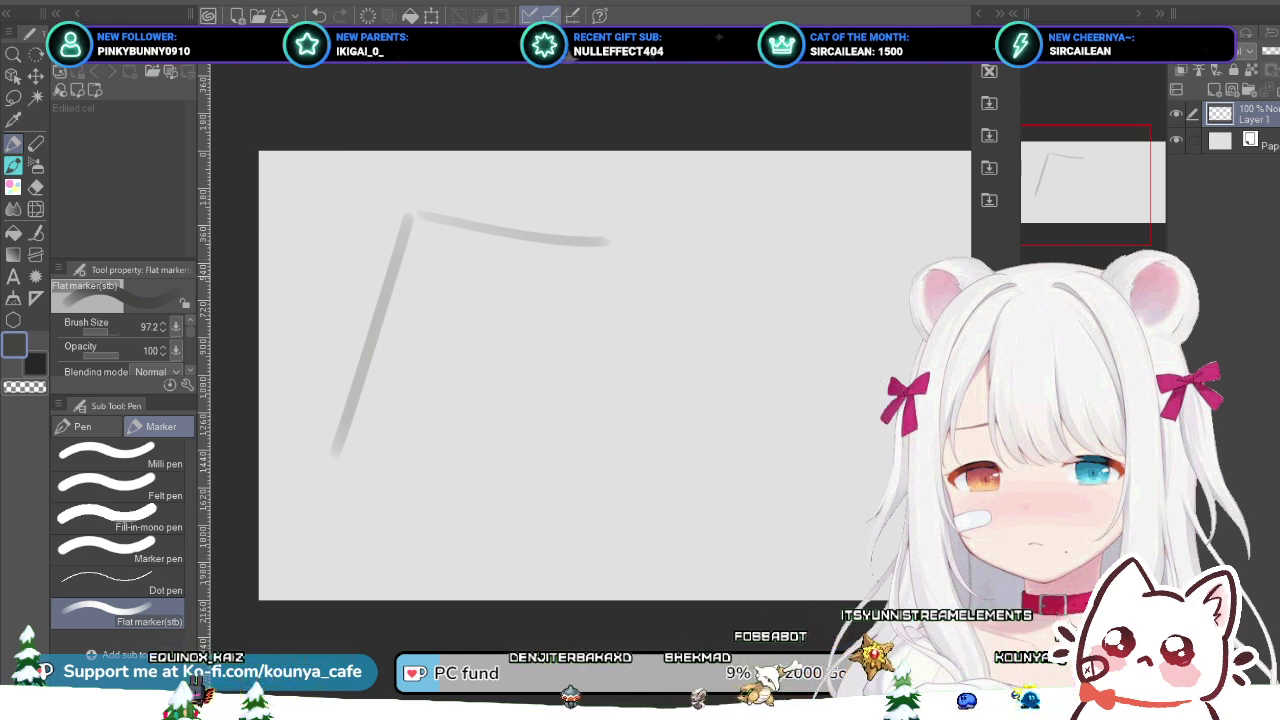
{"action": "left_click_drag", "start_coordinate": [605, 246], "coordinate": [580, 515]}
{"action": "key", "text": "ctrl+z"}
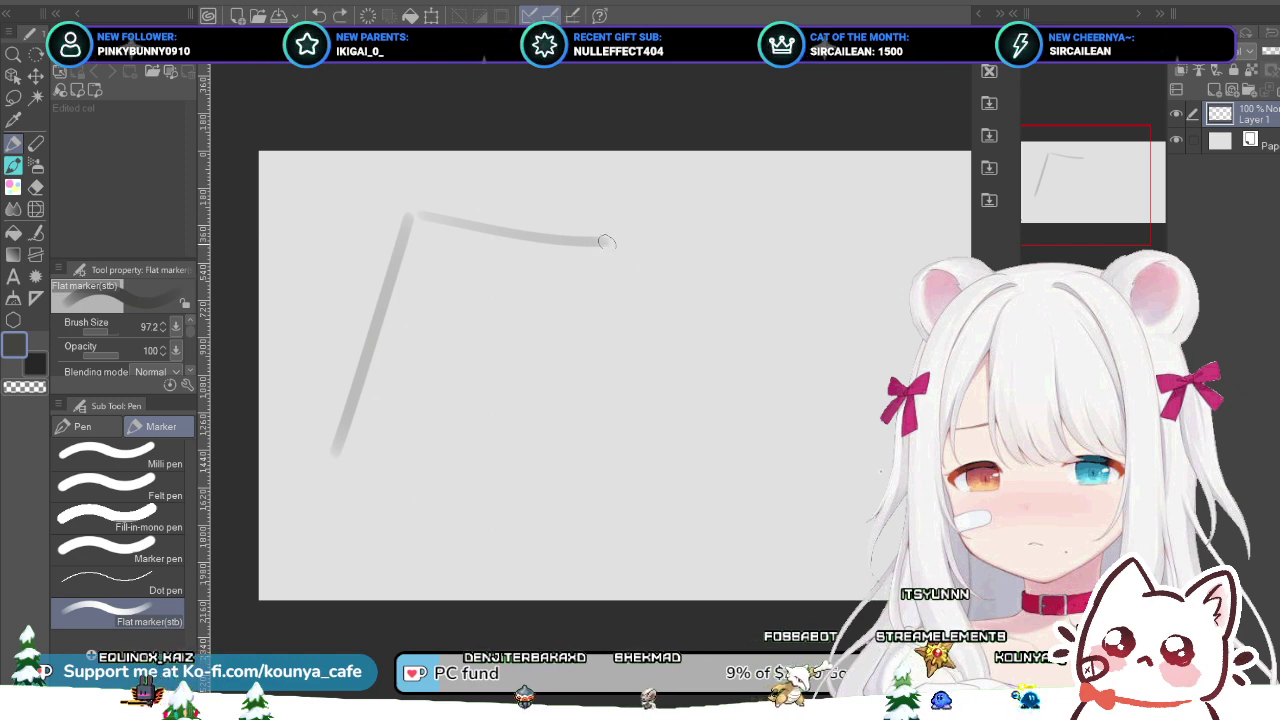
{"action": "left_click_drag", "start_coordinate": [606, 242], "coordinate": [574, 480]}
{"action": "key", "text": "ctrl+z"}
{"action": "left_click_drag", "start_coordinate": [606, 244], "coordinate": [530, 472]}
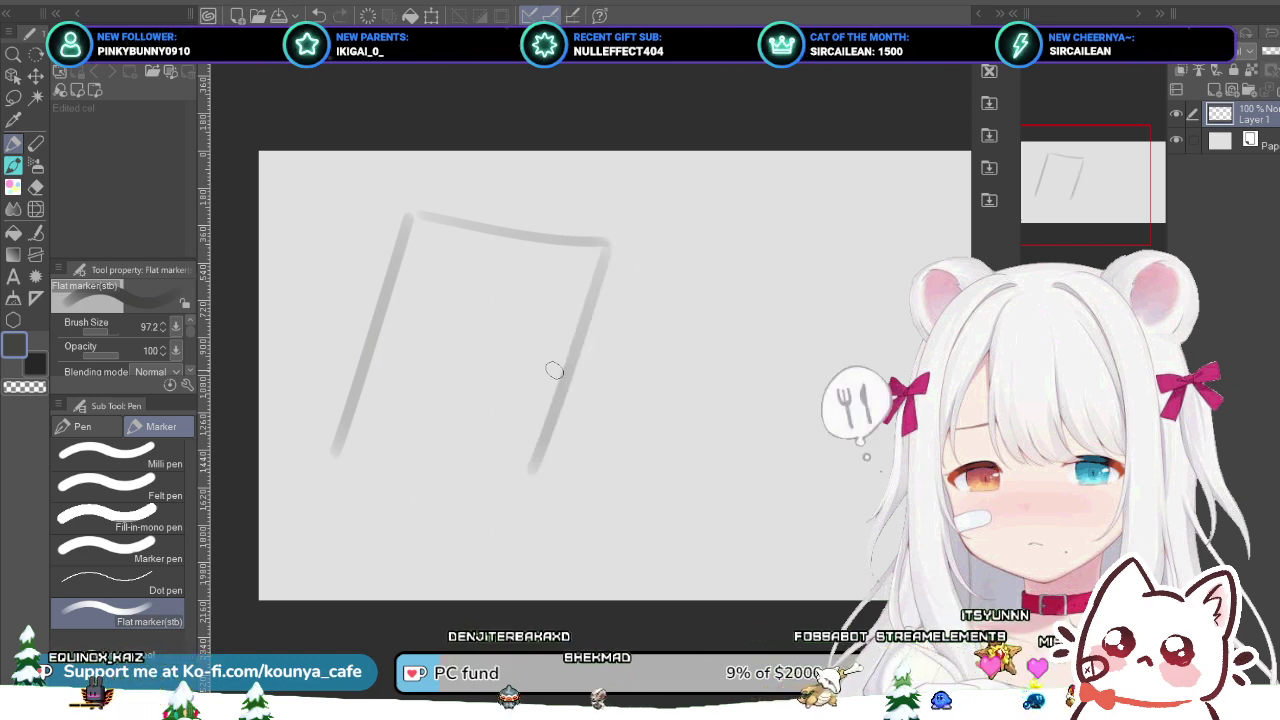
Step: Sketch the box's sloping bottom edge and close the lower-right corner
{"action": "mouse_move", "coordinate": [338, 453]}
{"action": "left_mouse_down"}
{"action": "mouse_move", "coordinate": [471, 496]}
{"action": "mouse_move", "coordinate": [510, 505]}
{"action": "left_mouse_up"}
{"action": "key", "text": "ctrl+z"}
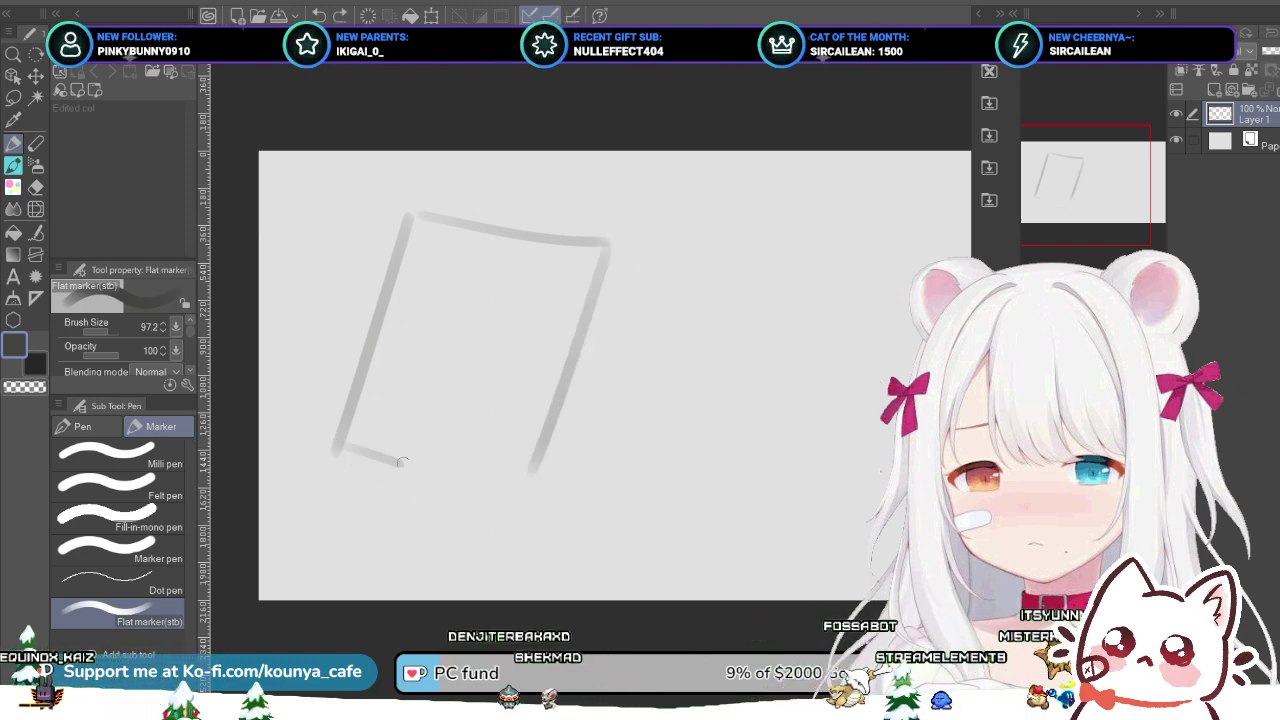
{"action": "left_click_drag", "start_coordinate": [400, 462], "coordinate": [514, 476]}
{"action": "key", "text": "ctrl+z"}
{"action": "left_click_drag", "start_coordinate": [334, 451], "coordinate": [500, 503]}
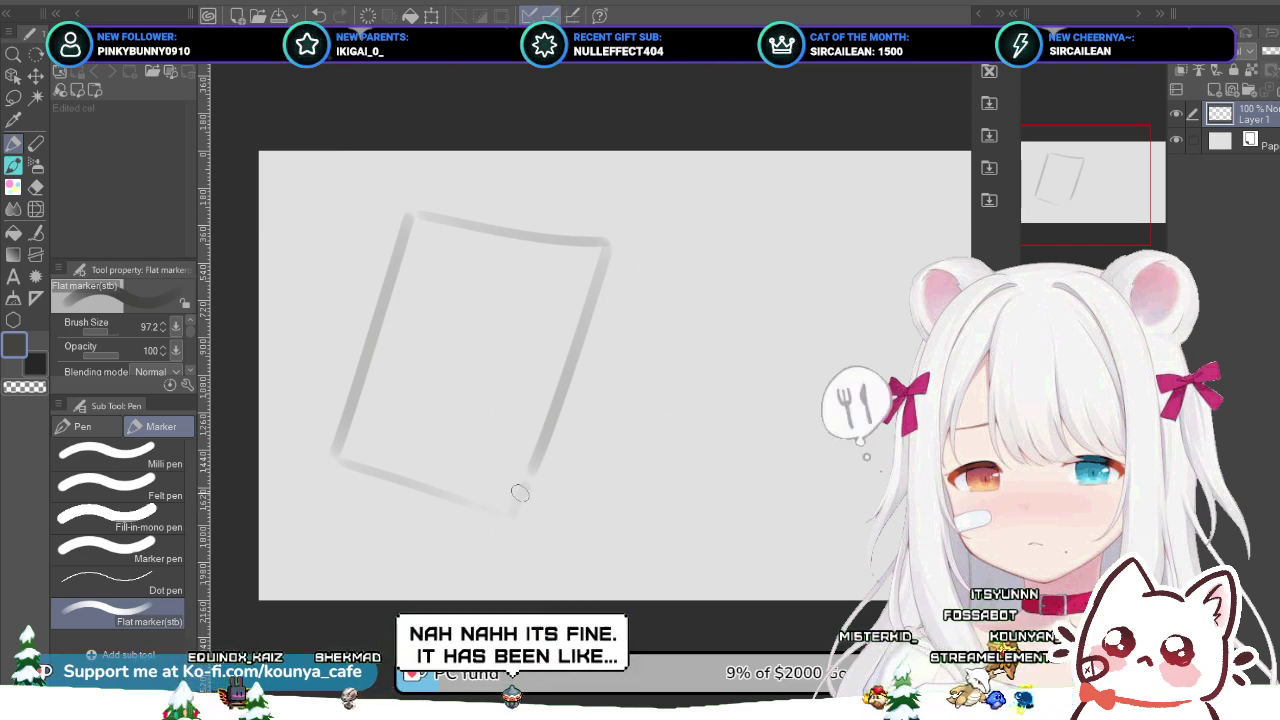
{"action": "left_click_drag", "start_coordinate": [526, 484], "coordinate": [511, 515]}
Step: Distort the box sketch by pulling its upper-right corner inward and nudging the lower-left corner of the transform frame
{"action": "key", "text": "ctrl+t"}
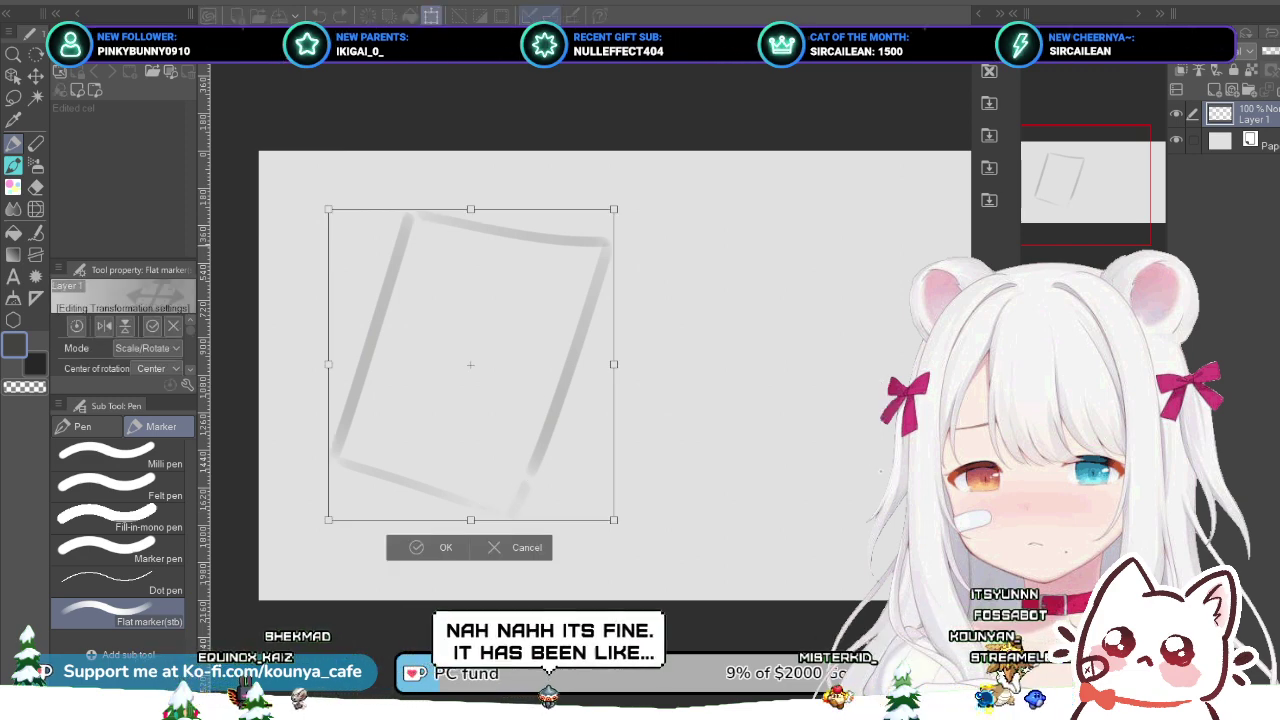
{"action": "left_click_drag", "start_coordinate": [613, 209], "coordinate": [584, 214]}
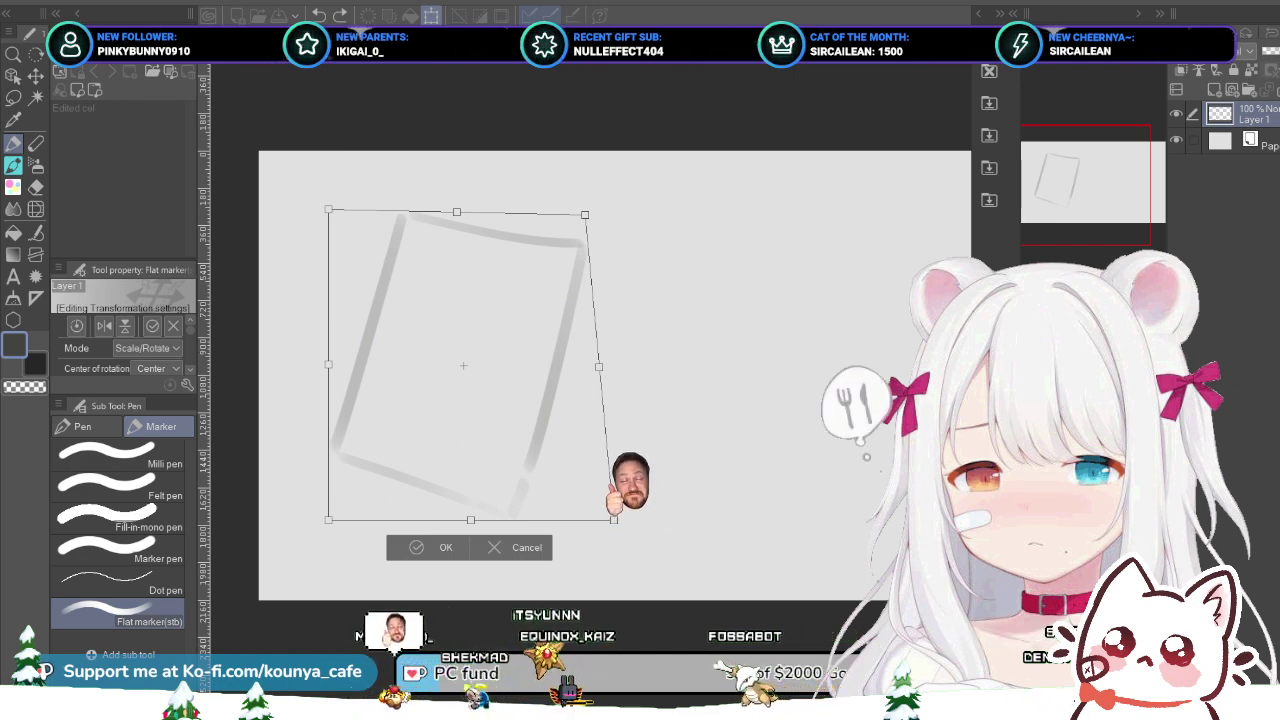
{"action": "scroll", "coordinate": [485, 320], "scroll_direction": "up", "scroll_amount": 2}
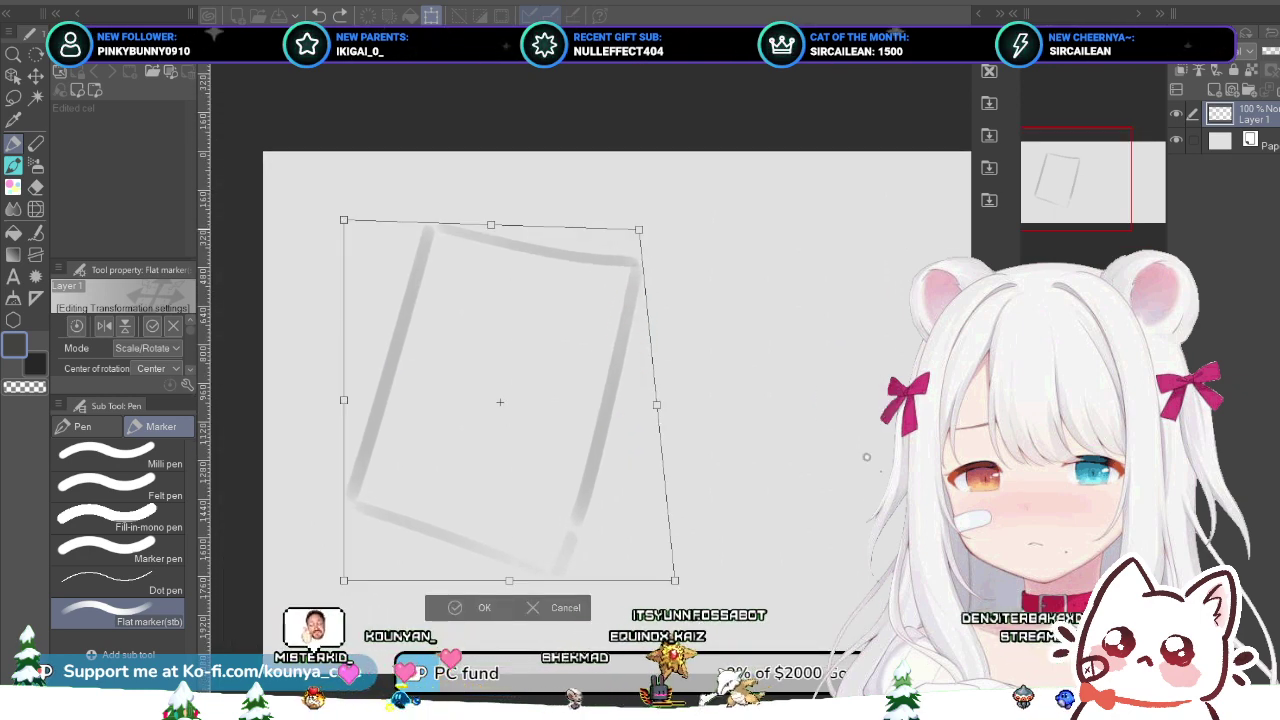
{"action": "left_click_drag", "start_coordinate": [344, 580], "coordinate": [339, 573]}
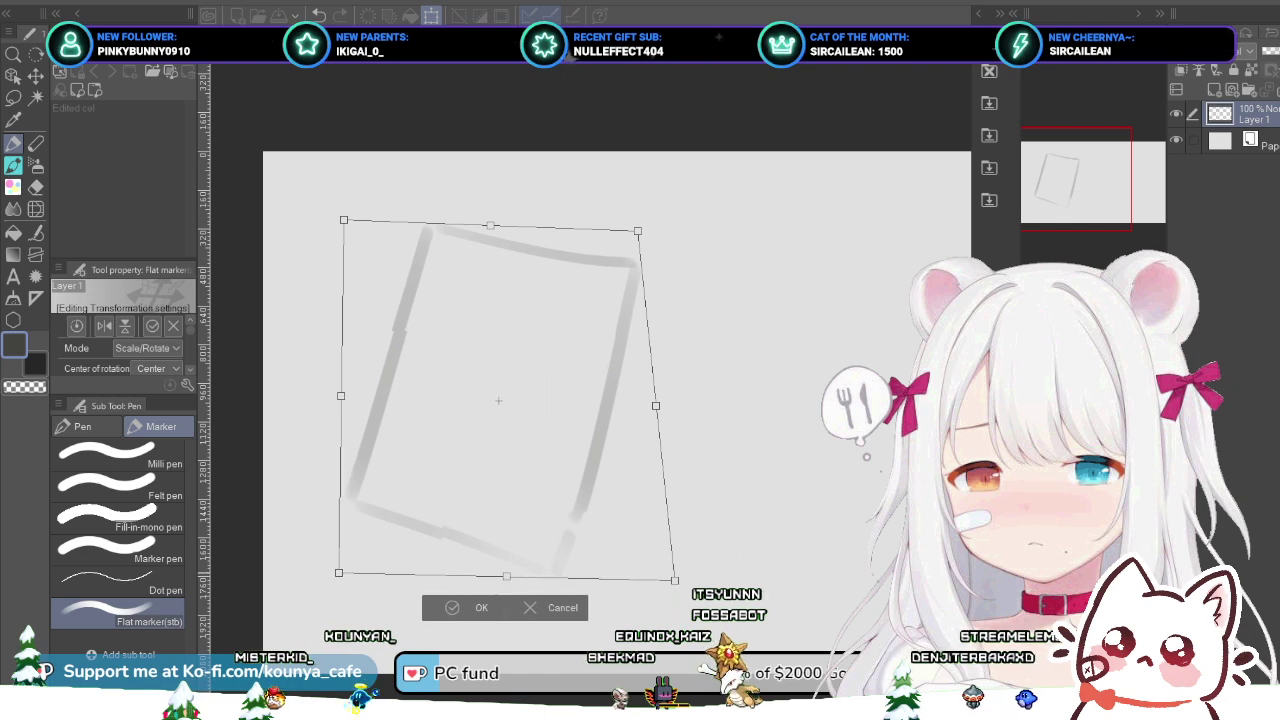
{"action": "left_click_drag", "start_coordinate": [638, 231], "coordinate": [620, 244]}
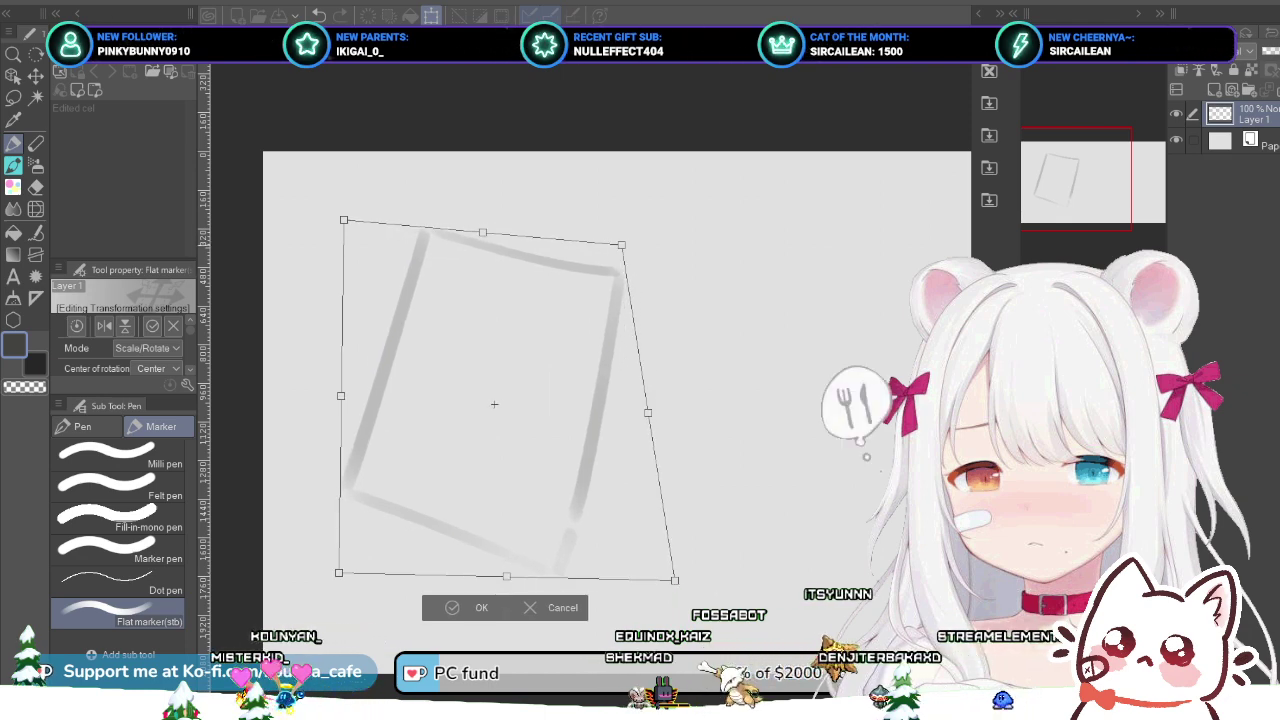
Step: Scale the distorted box sketch down slightly, adjust its position, and apply the transformation
{"action": "key", "text": "Return"}
{"action": "scroll", "coordinate": [589, 254], "scroll_direction": "down", "scroll_amount": 3}
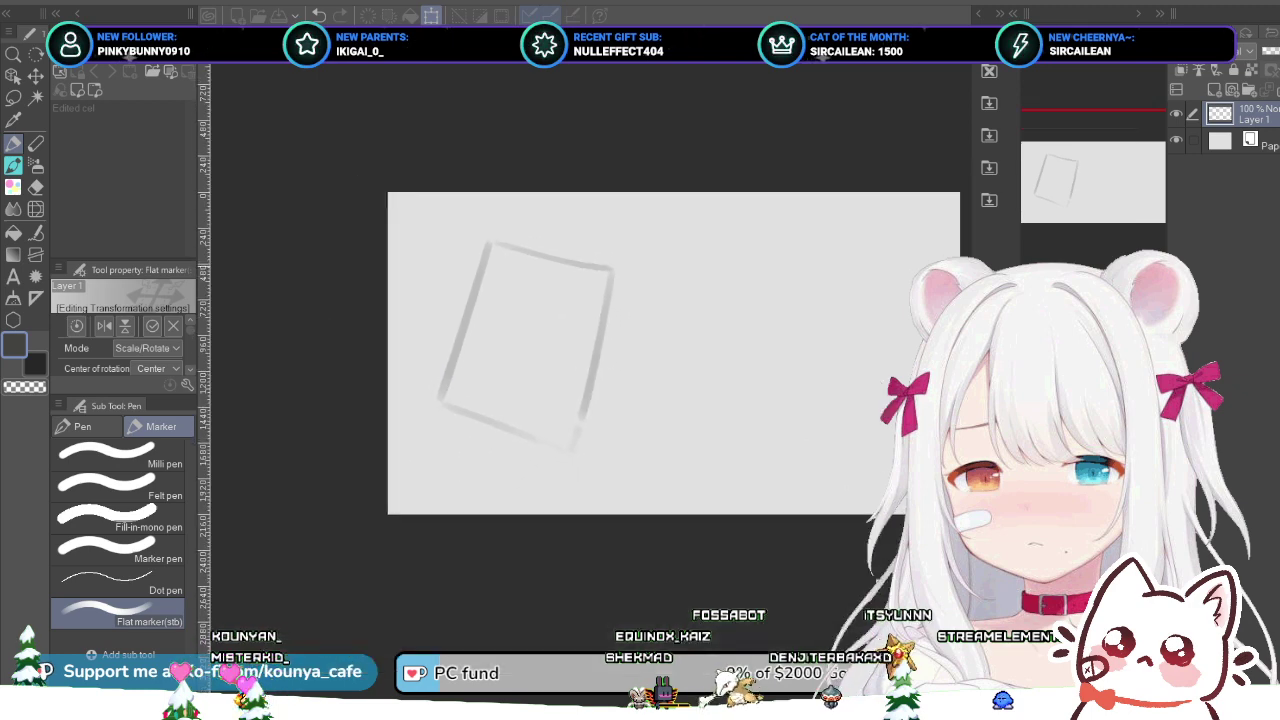
{"action": "left_click_drag", "start_coordinate": [589, 254], "coordinate": [546, 274]}
{"action": "scroll", "coordinate": [528, 320], "scroll_direction": "up", "scroll_amount": 2}
{"action": "left_click_drag", "start_coordinate": [481, 381], "coordinate": [483, 361]}
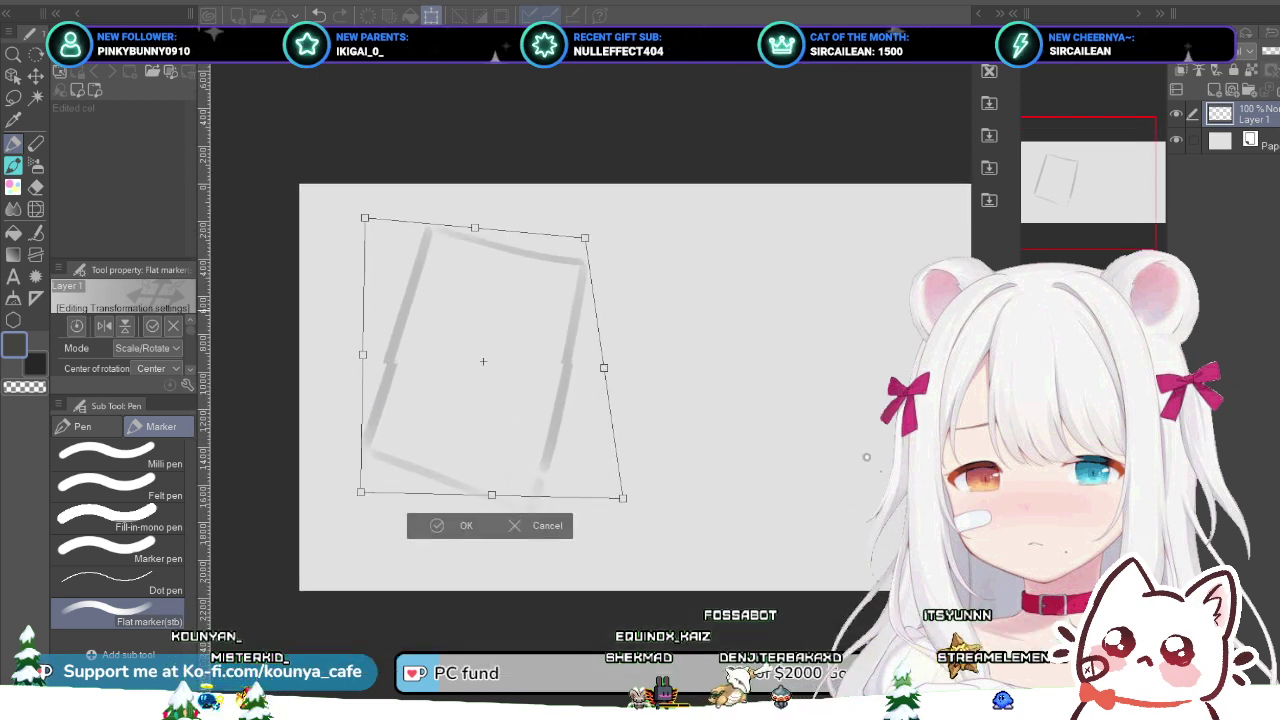
{"action": "left_click_drag", "start_coordinate": [585, 238], "coordinate": [571, 255]}
{"action": "left_click_drag", "start_coordinate": [603, 478], "coordinate": [605, 480]}
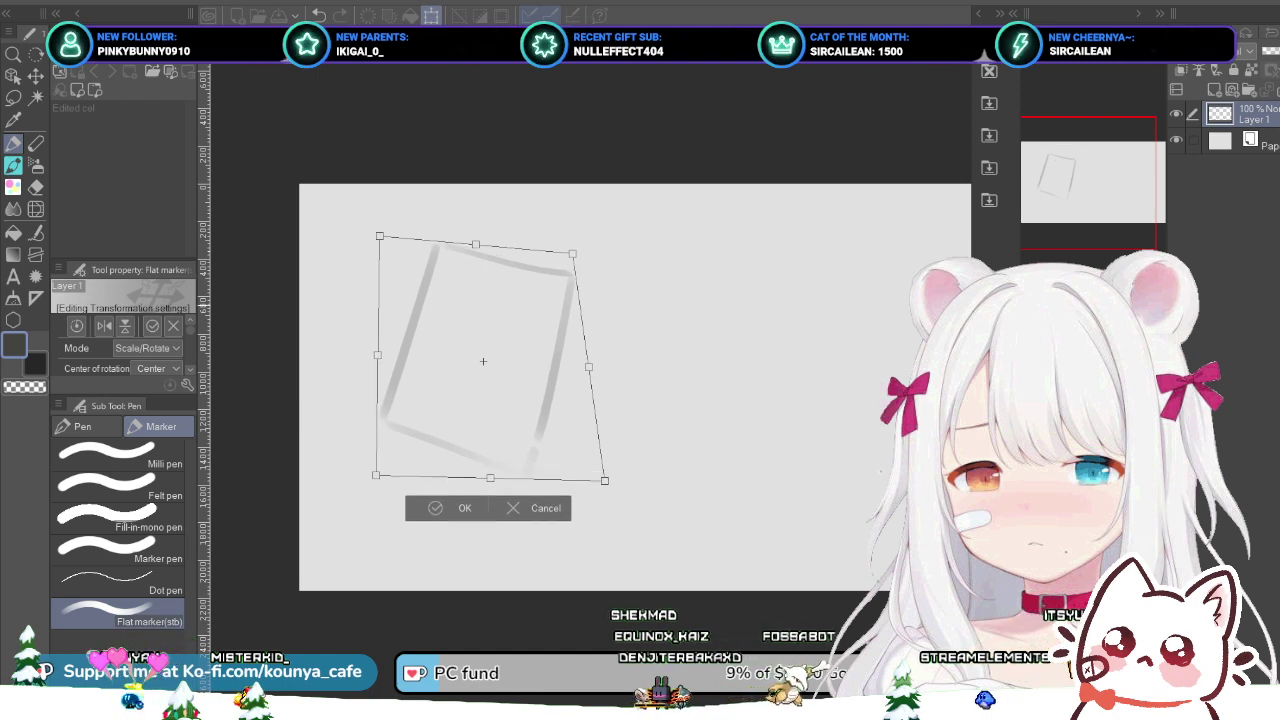
{"action": "left_click_drag", "start_coordinate": [483, 361], "coordinate": [484, 358]}
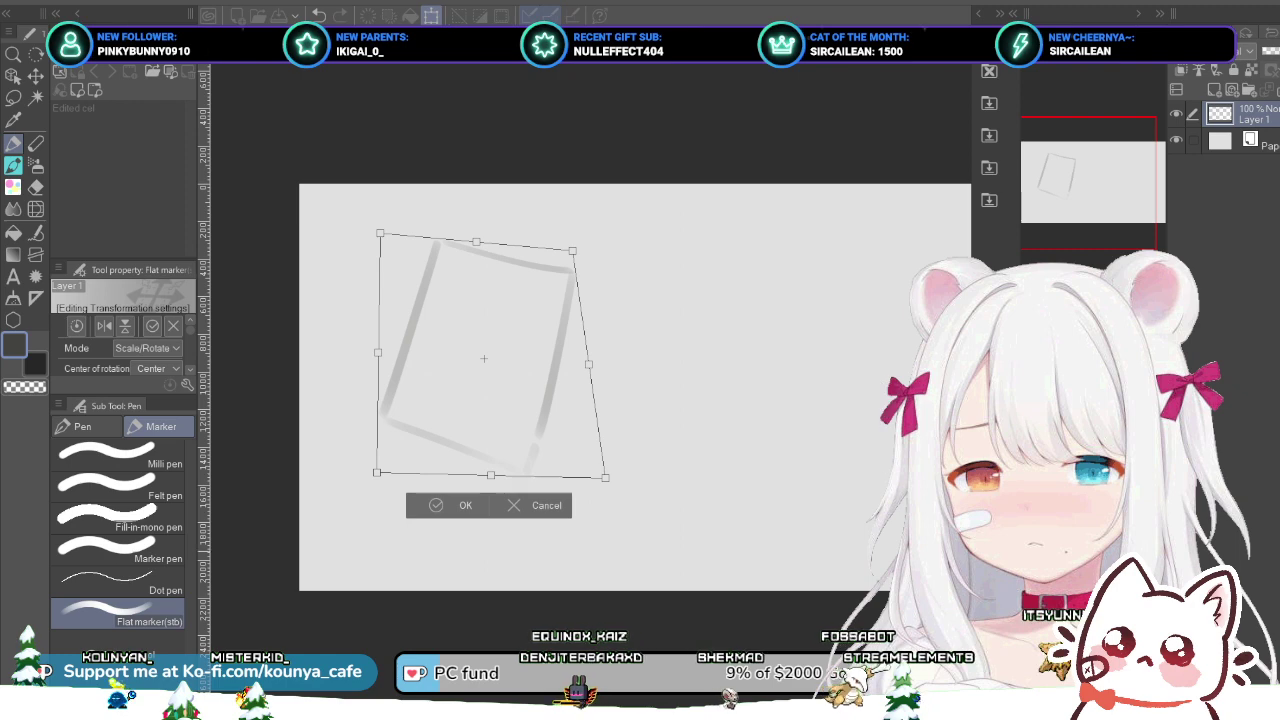
{"action": "key", "text": "Return"}
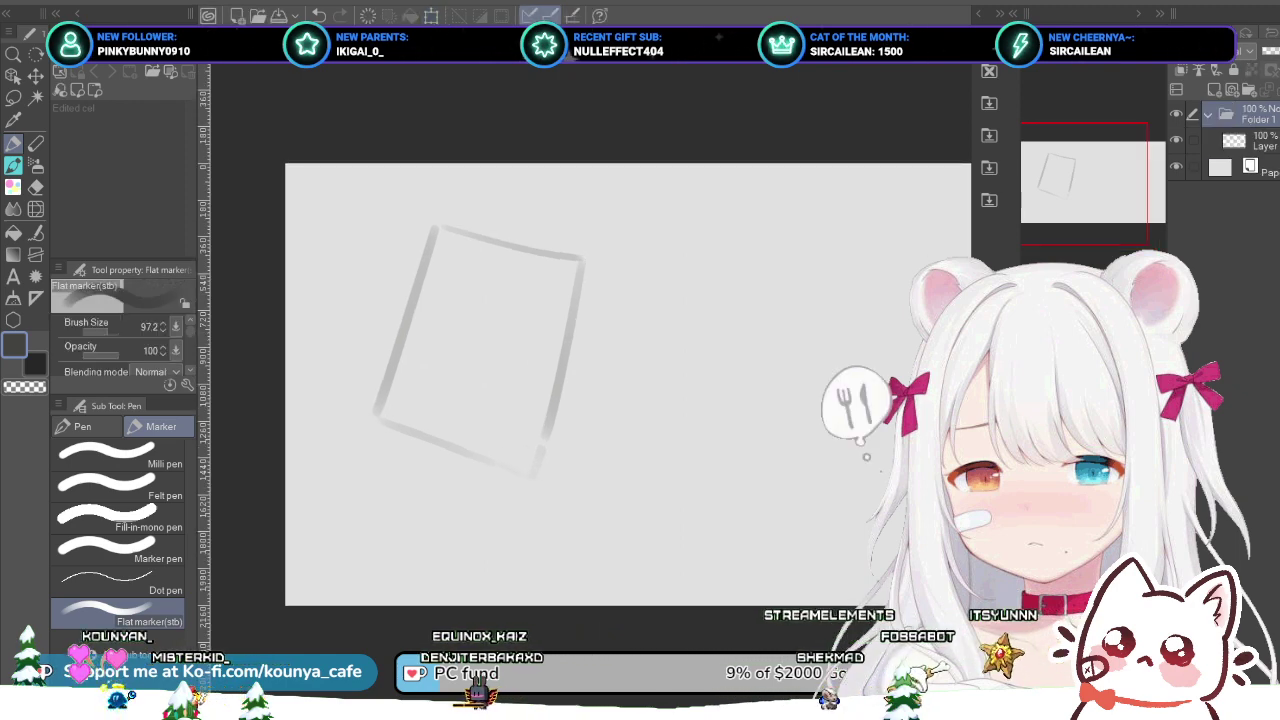
Step: Group Layer 1 into a new folder and sketch an angled outline protruding from the box's left edge
{"action": "key", "text": "ctrl+g"}
{"action": "left_click_drag", "start_coordinate": [368, 325], "coordinate": [374, 405]}
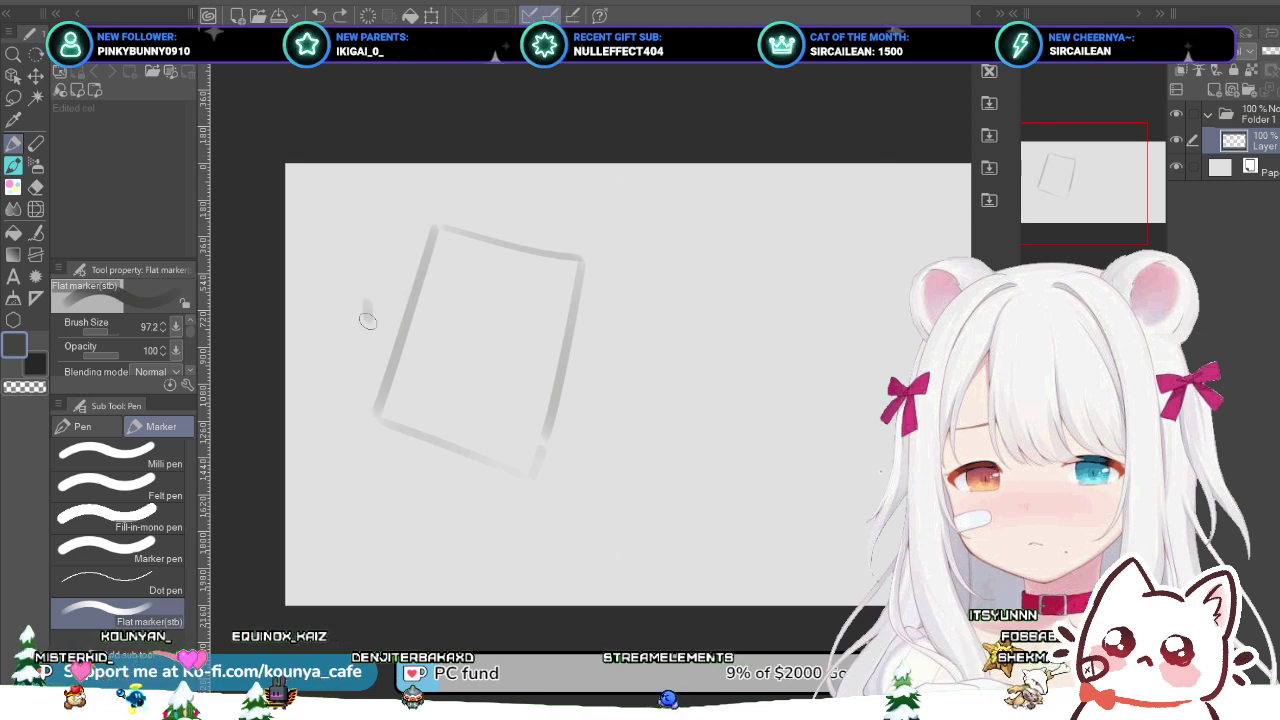
{"action": "left_click_drag", "start_coordinate": [367, 320], "coordinate": [370, 395]}
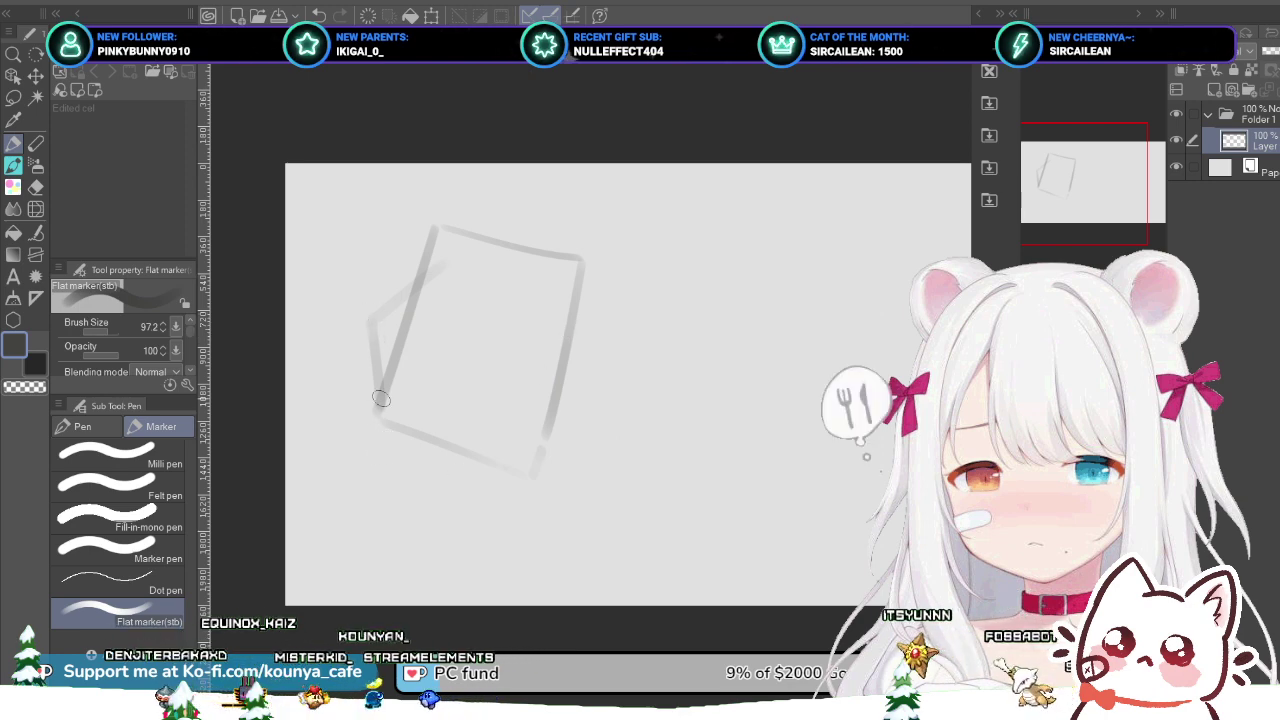
Step: Sketch lines running down from the box's two lower corners and a diagonal line rising from its upper-left corner
{"action": "left_click_drag", "start_coordinate": [381, 398], "coordinate": [389, 470]}
{"action": "key", "text": "ctrl+z"}
{"action": "left_click_drag", "start_coordinate": [370, 340], "coordinate": [389, 488]}
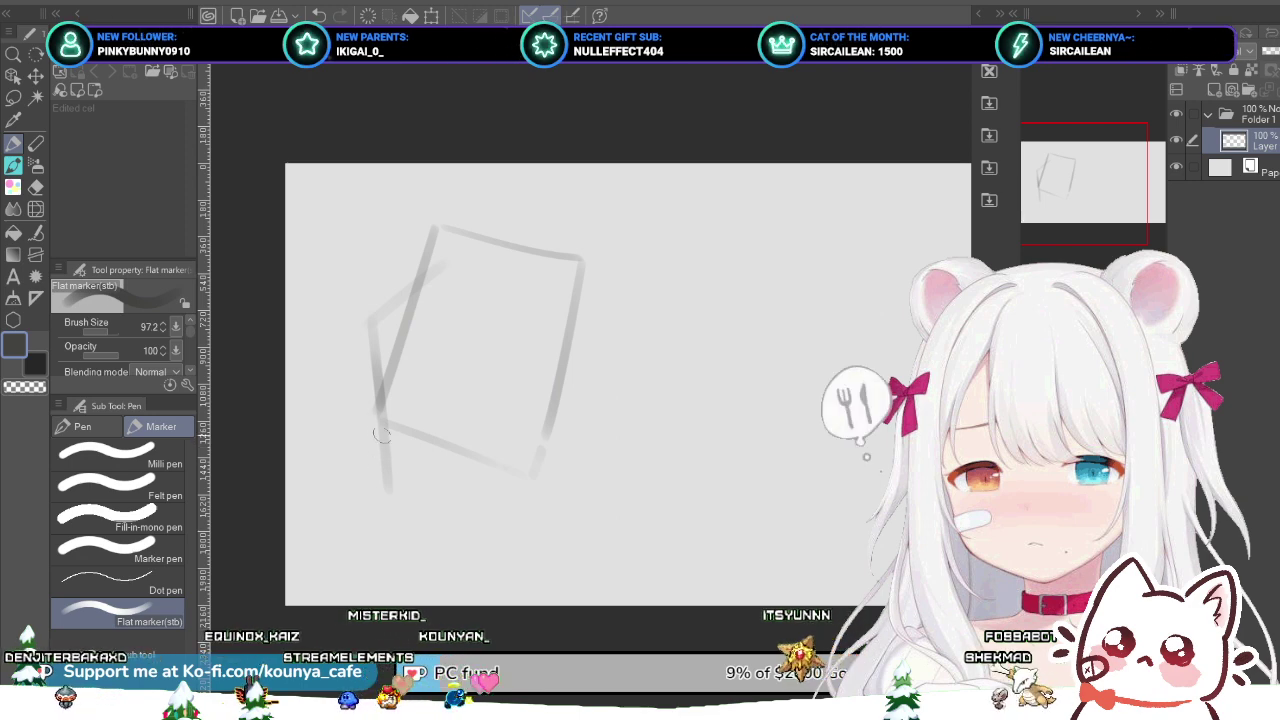
{"action": "key", "text": "ctrl+z"}
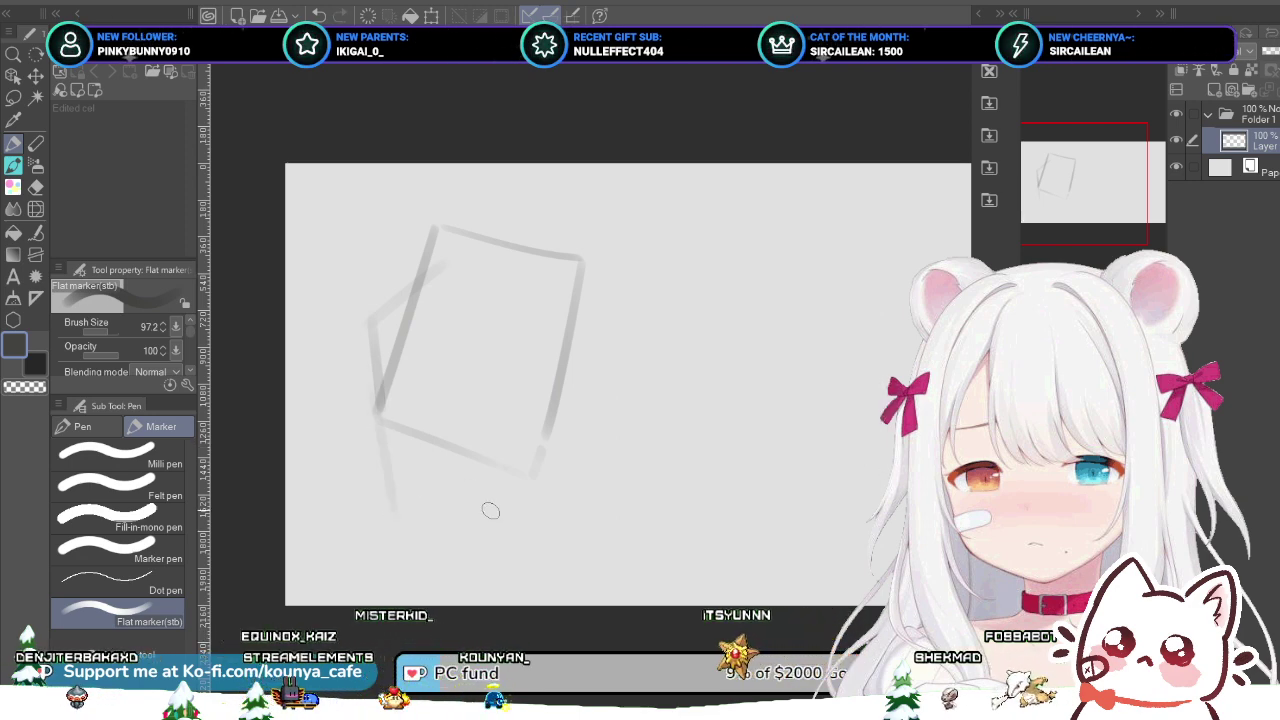
{"action": "left_click_drag", "start_coordinate": [535, 427], "coordinate": [550, 526]}
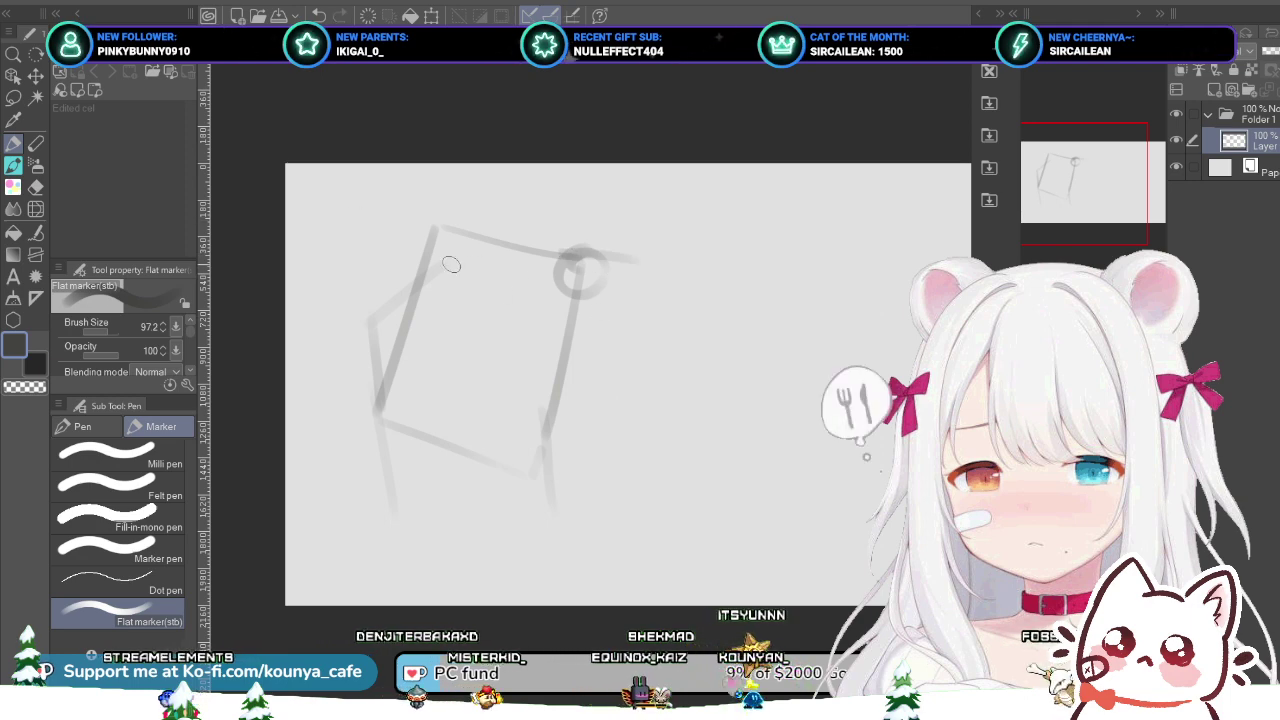
{"action": "left_click_drag", "start_coordinate": [409, 177], "coordinate": [450, 233]}
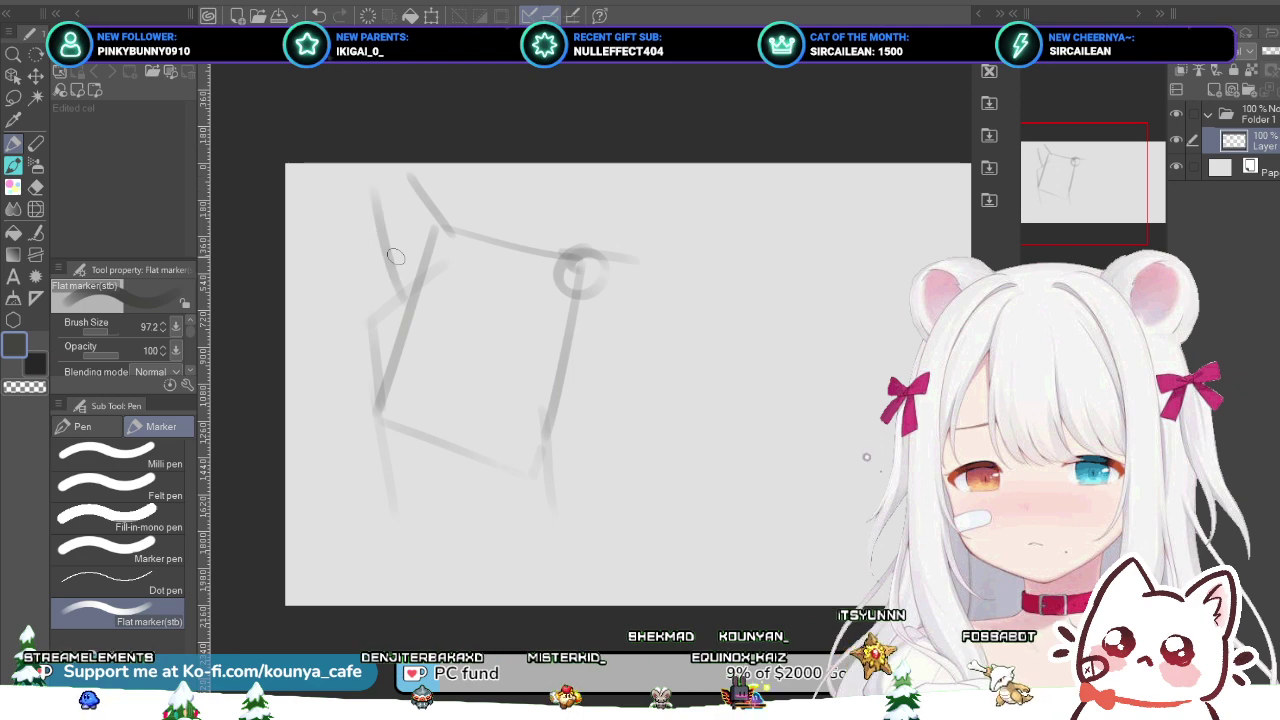
Step: Redraw the slanted line beside the box's upper-left corner, running down toward the angled outline on the left
{"action": "key", "text": "ctrl+z"}
{"action": "left_click_drag", "start_coordinate": [368, 190], "coordinate": [398, 292]}
{"action": "key", "text": "ctrl+z"}
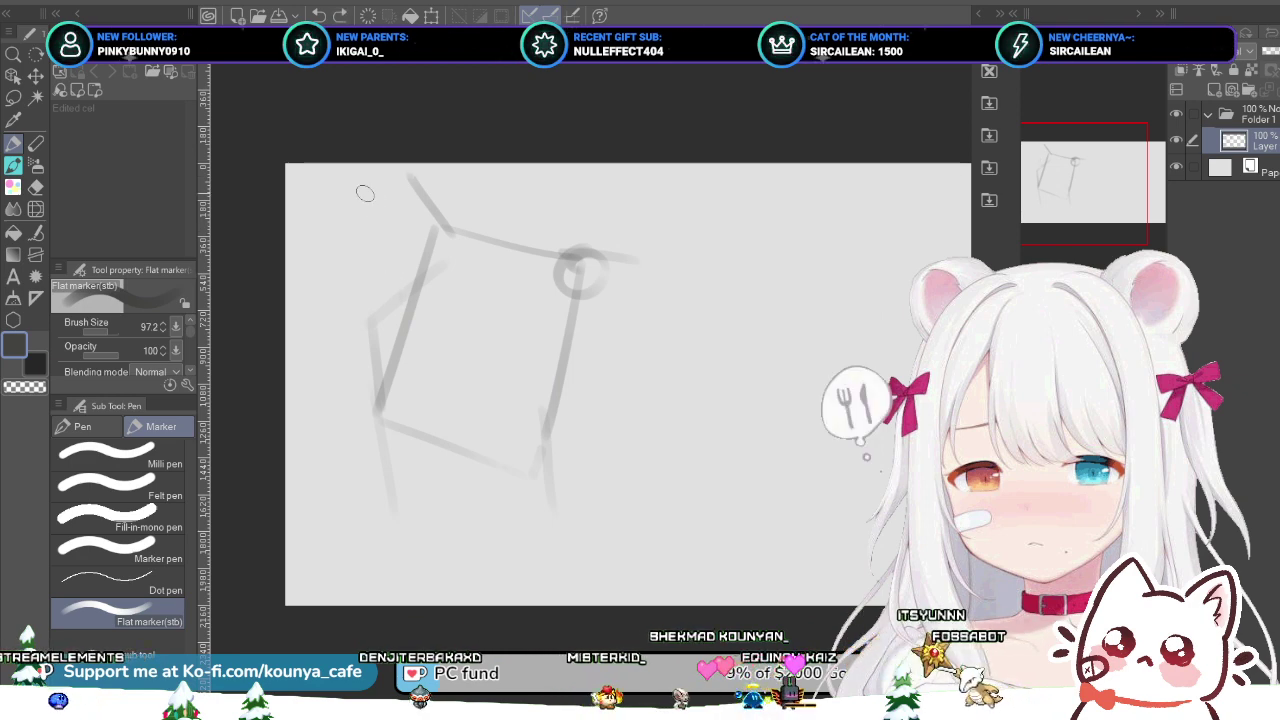
{"action": "left_click_drag", "start_coordinate": [374, 202], "coordinate": [402, 296]}
{"action": "key", "text": "ctrl+z"}
{"action": "left_click_drag", "start_coordinate": [376, 206], "coordinate": [404, 304]}
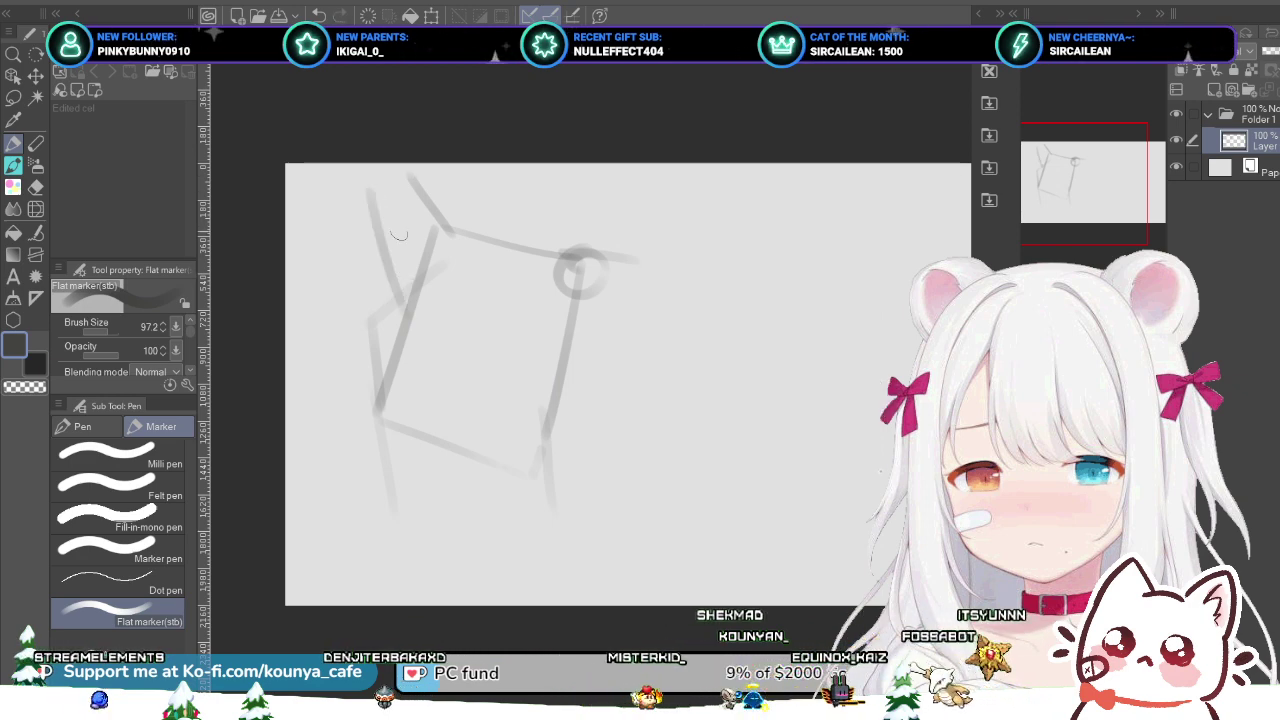
{"action": "key", "text": "ctrl+z"}
{"action": "left_click_drag", "start_coordinate": [370, 178], "coordinate": [403, 278]}
{"action": "key", "text": "ctrl+z"}
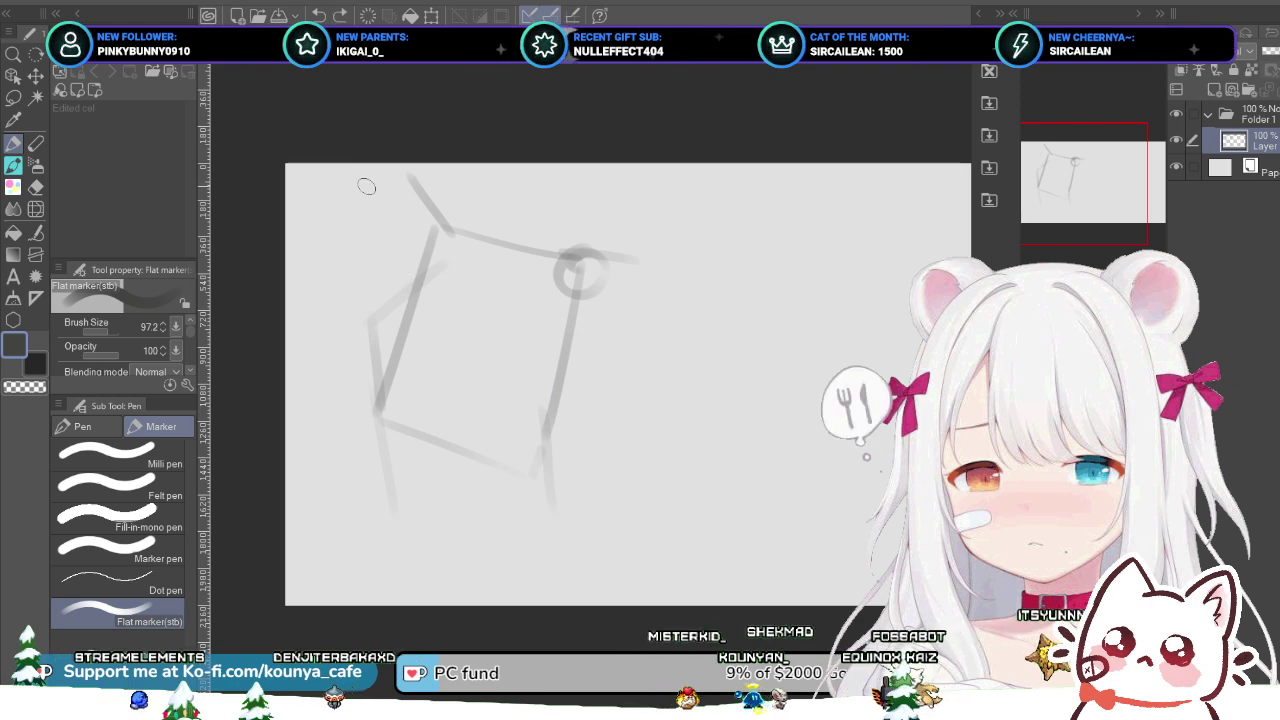
{"action": "left_click_drag", "start_coordinate": [368, 190], "coordinate": [398, 280]}
{"action": "key", "text": "ctrl+z"}
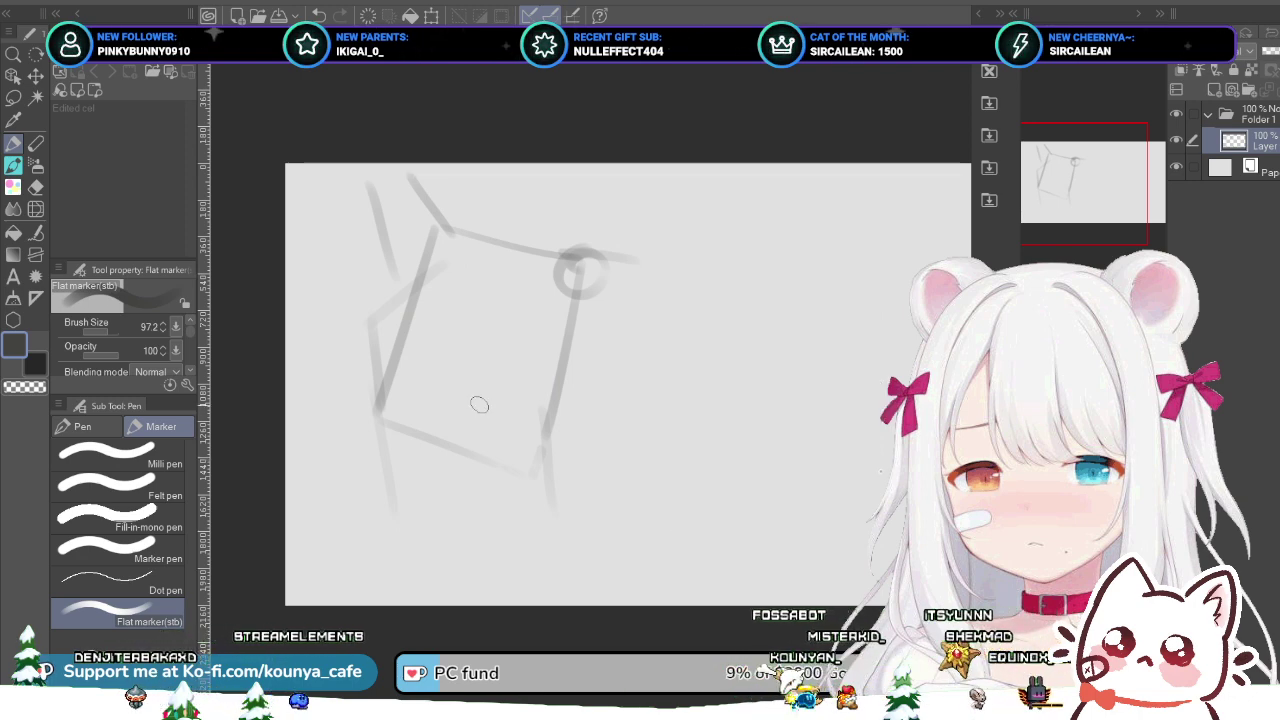
Step: Add a new layer above, and on the original sketch layer mark the upper-left joint and two short upright strokes above the box's top edge
{"action": "left_click_drag", "start_coordinate": [480, 406], "coordinate": [506, 440]}
{"action": "scroll", "coordinate": [500, 443], "scroll_direction": "up", "scroll_amount": 1}
{"action": "left_click_drag", "start_coordinate": [536, 486], "coordinate": [529, 469]}
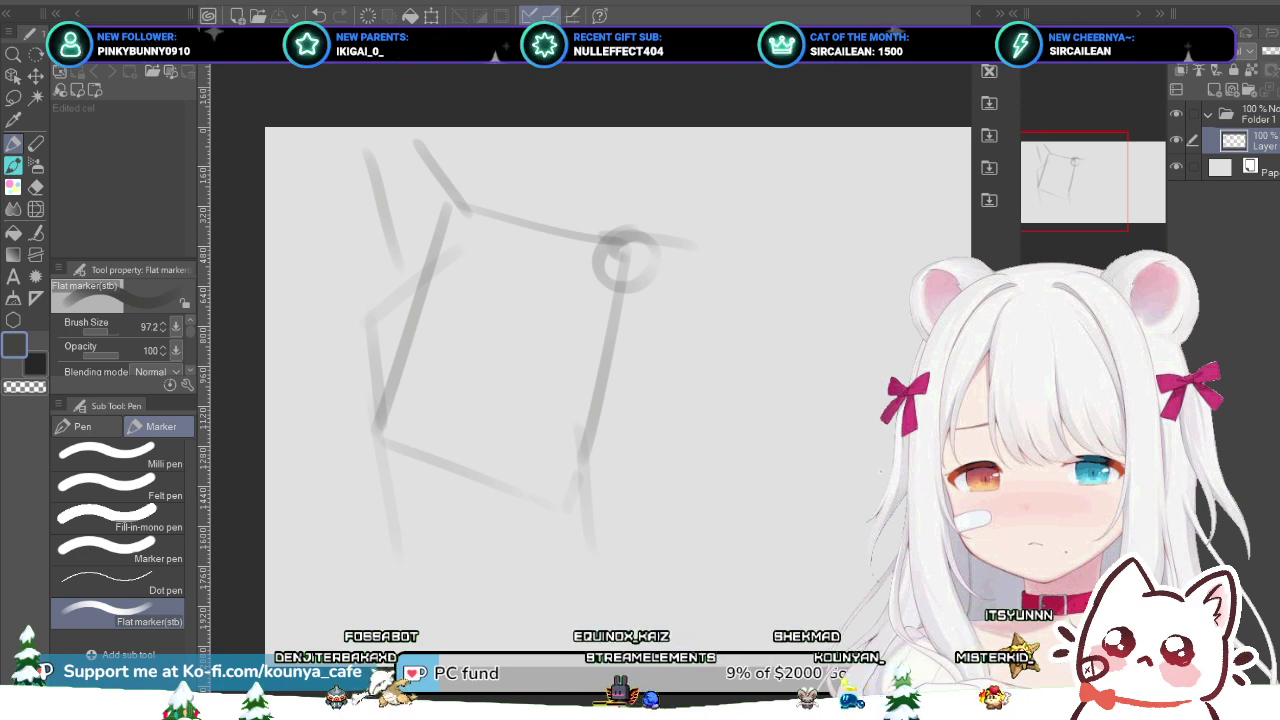
{"action": "key", "text": "ctrl+shift+n"}
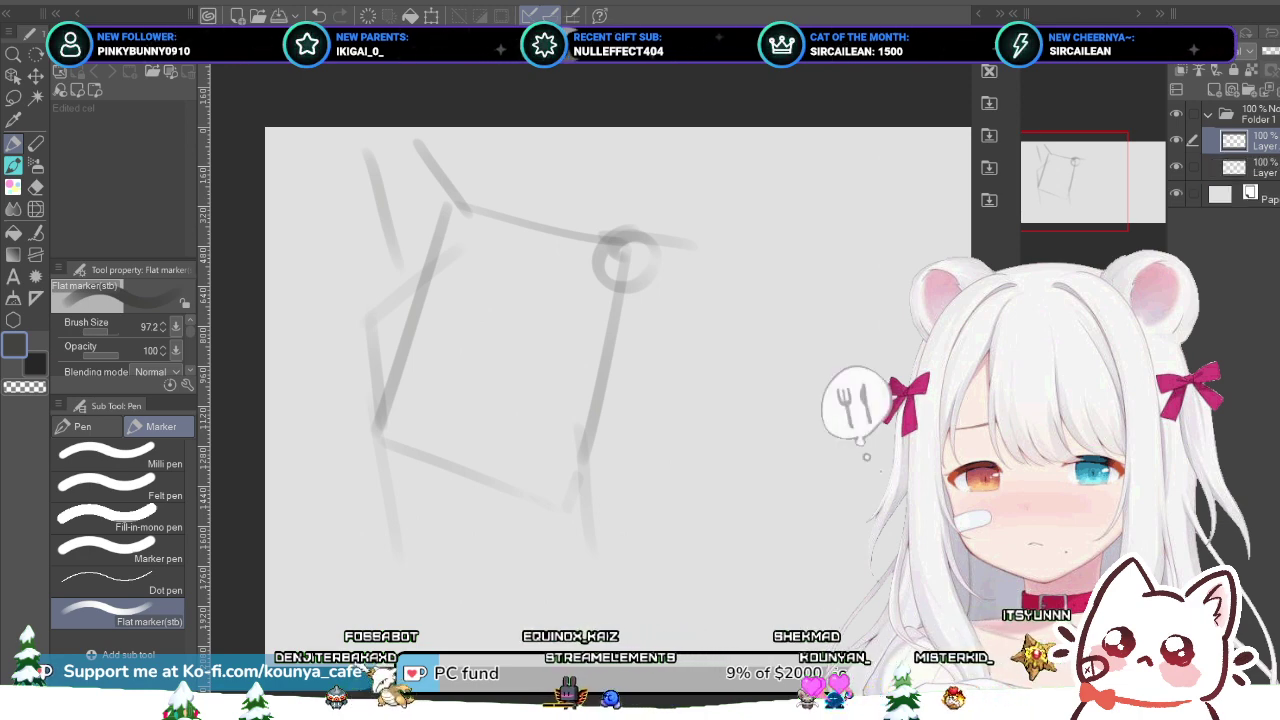
{"action": "left_click", "coordinate": [1250, 167]}
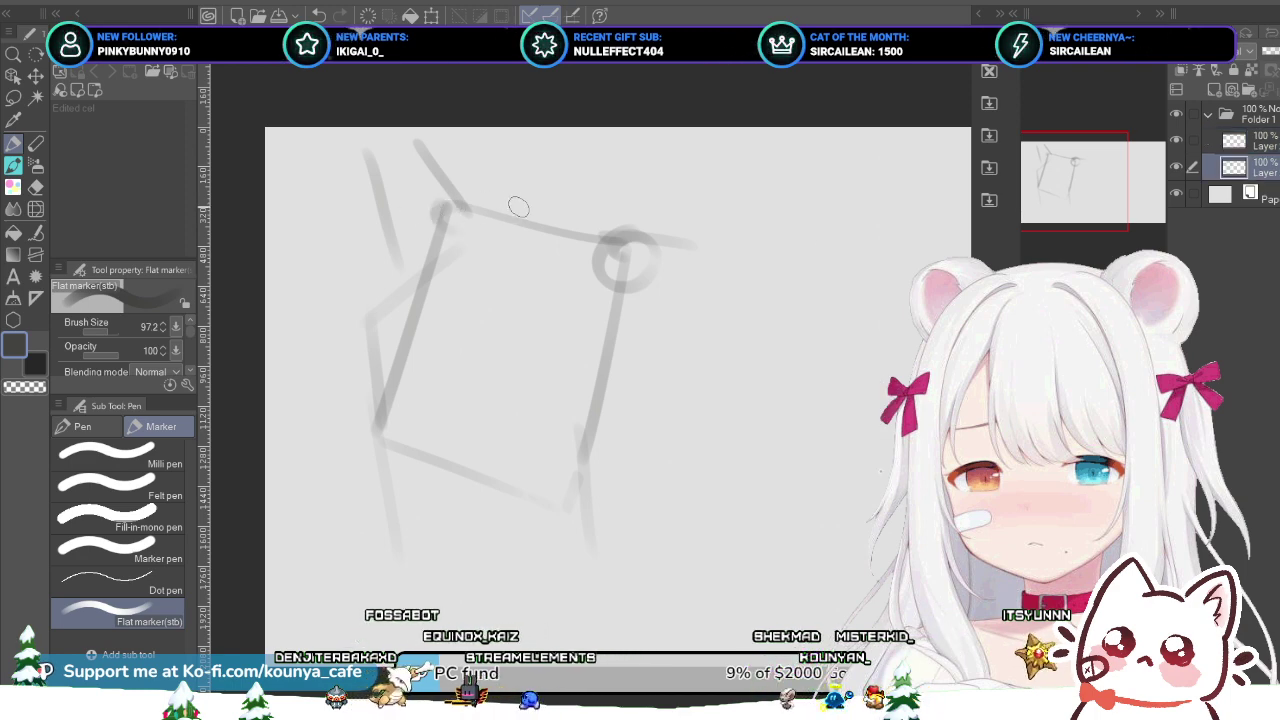
{"action": "left_click_drag", "start_coordinate": [504, 184], "coordinate": [497, 209]}
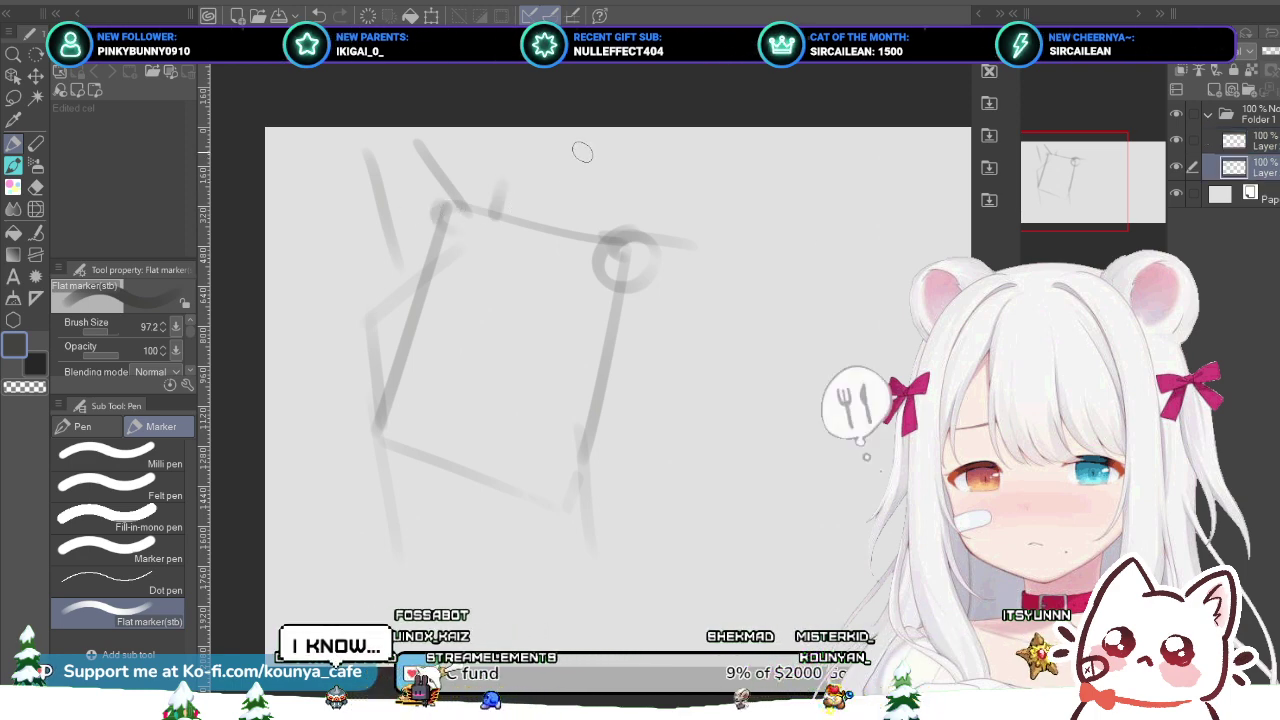
{"action": "key", "text": "ctrl+z"}
{"action": "left_click_drag", "start_coordinate": [575, 175], "coordinate": [569, 225]}
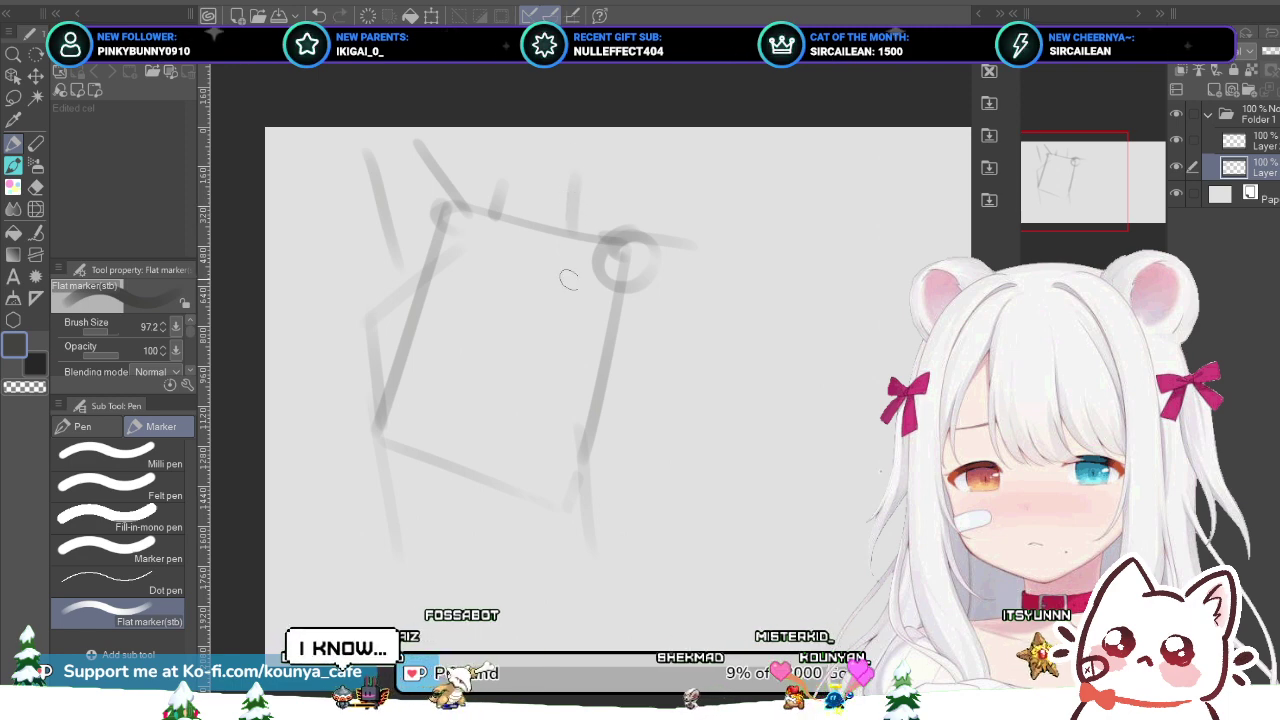
Step: On the new upper layer, sketch a curved contour along the box's lower right edge with the brush size reduced to 43
{"action": "key", "text": "alt+bracketright"}
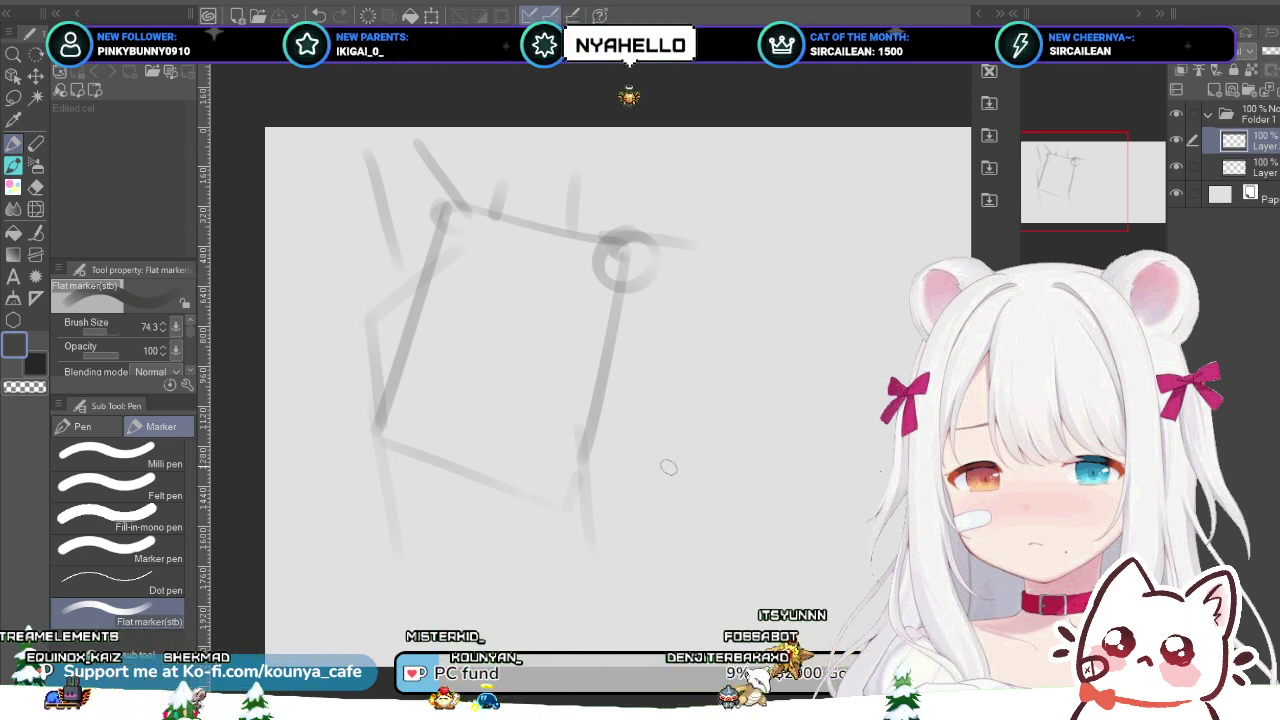
{"action": "key", "text": "["}
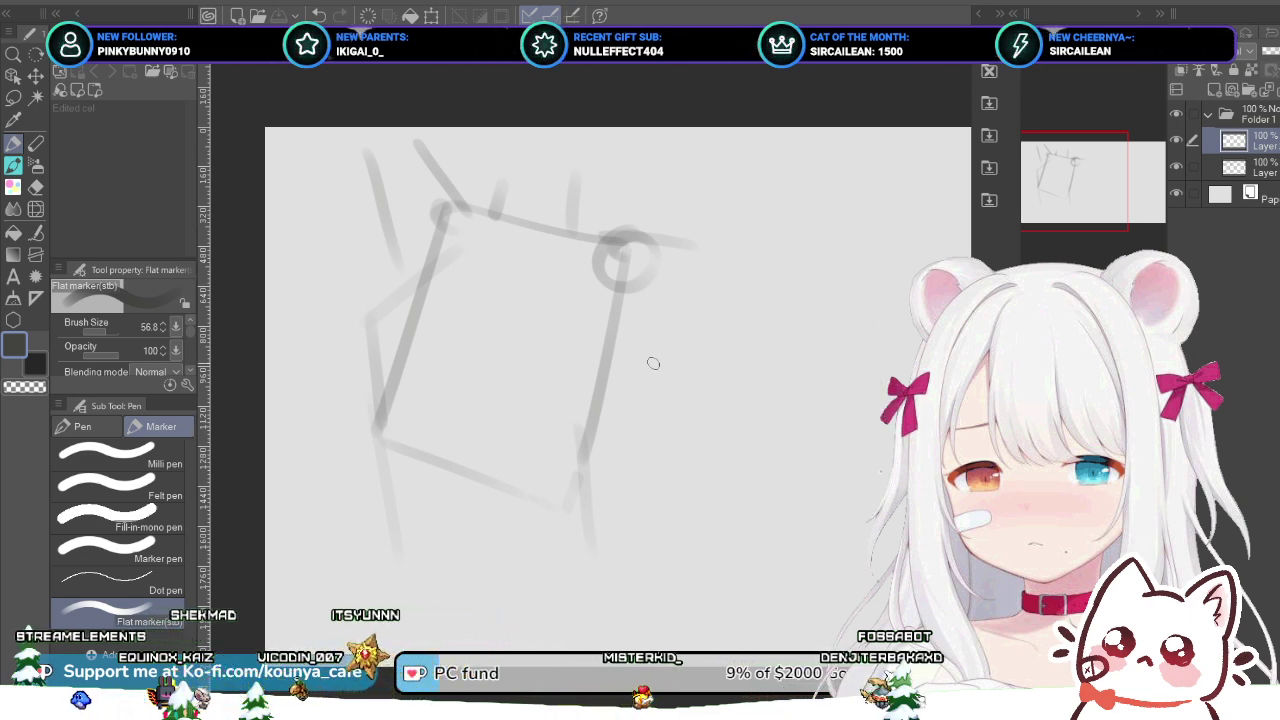
{"action": "scroll", "coordinate": [615, 314], "scroll_direction": "up", "scroll_amount": 2}
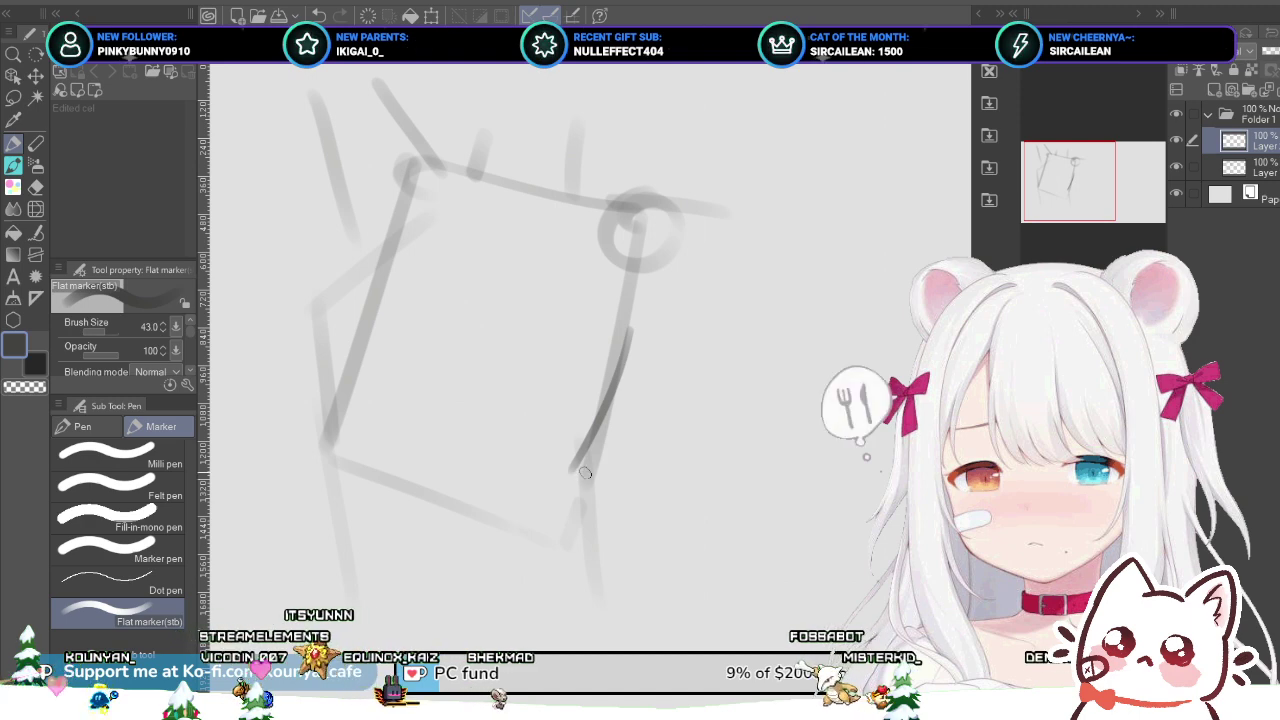
{"action": "left_click_drag", "start_coordinate": [586, 470], "coordinate": [582, 496]}
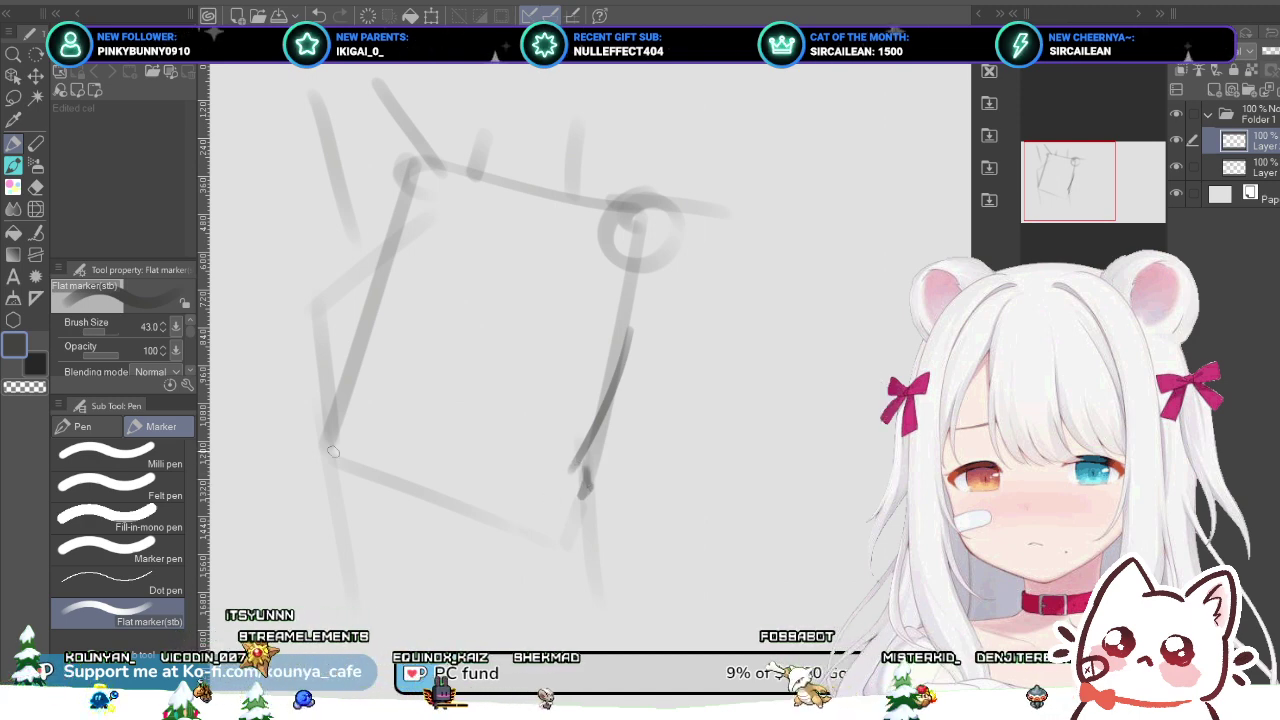
Step: Sketch a curved line along the box's bottom edge and a short diagonal stroke at its lower-left corner, using brush size 64.4
{"action": "left_click_drag", "start_coordinate": [294, 476], "coordinate": [520, 531]}
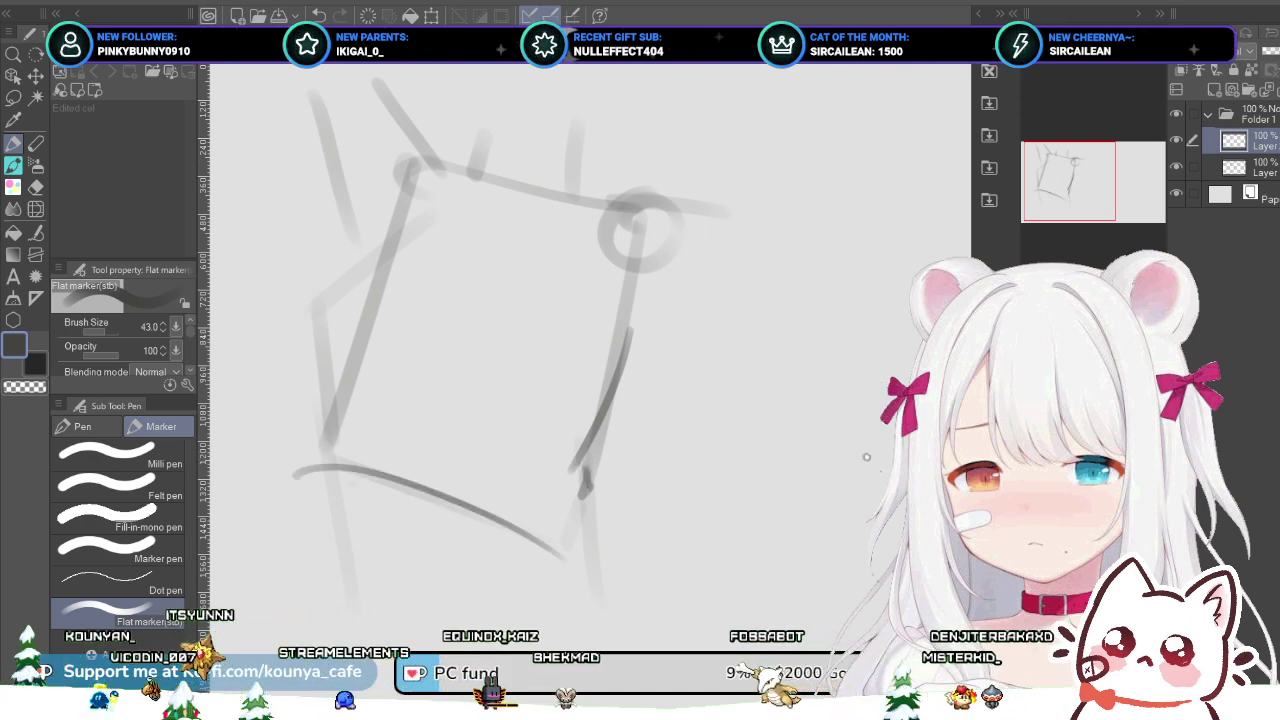
{"action": "key", "text": "ctrl+z"}
{"action": "left_click_drag", "start_coordinate": [350, 452], "coordinate": [590, 575]}
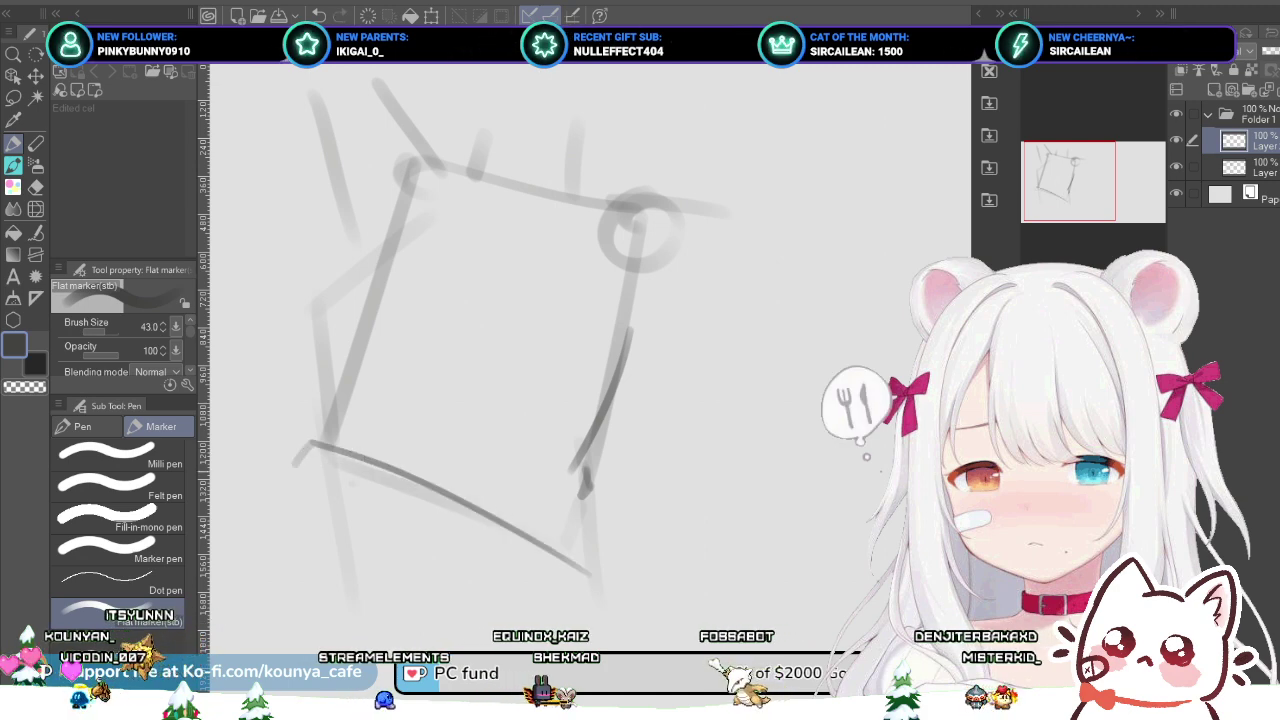
{"action": "key", "text": "ctrl+z"}
{"action": "key", "text": "]"}
{"action": "key", "text": "]"}
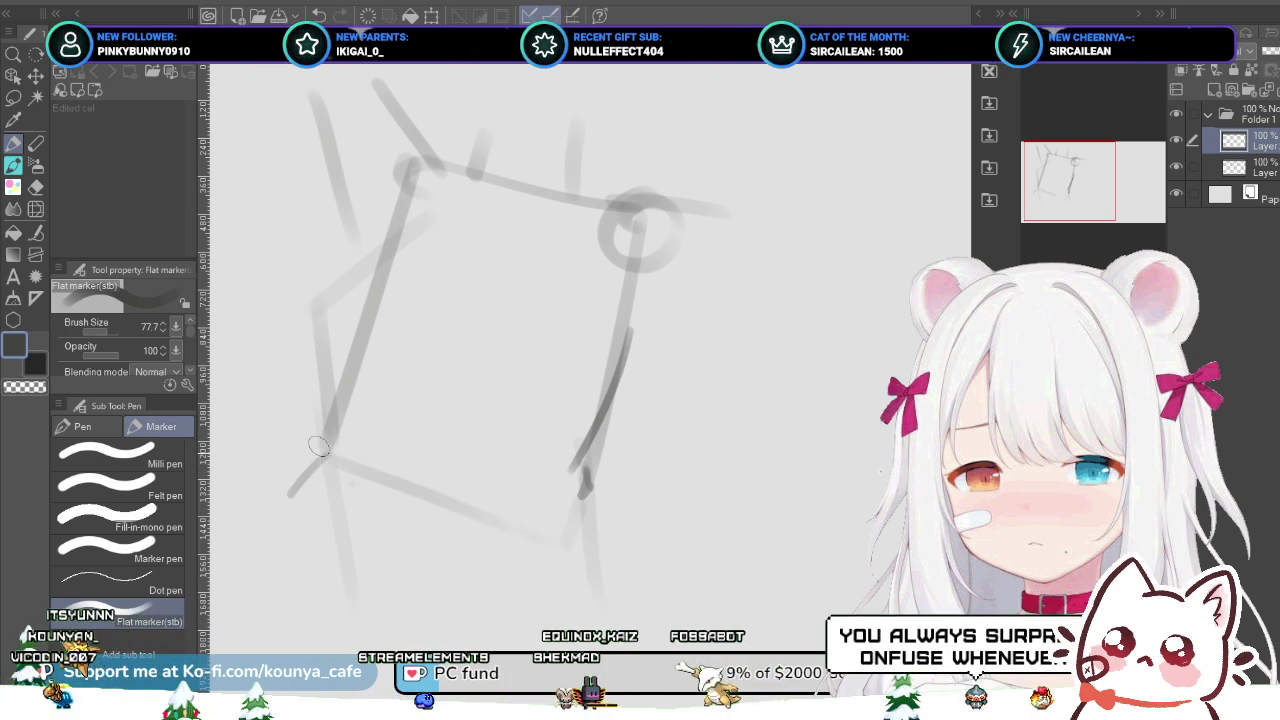
{"action": "left_click_drag", "start_coordinate": [363, 459], "coordinate": [430, 478]}
{"action": "key", "text": "ctrl+z"}
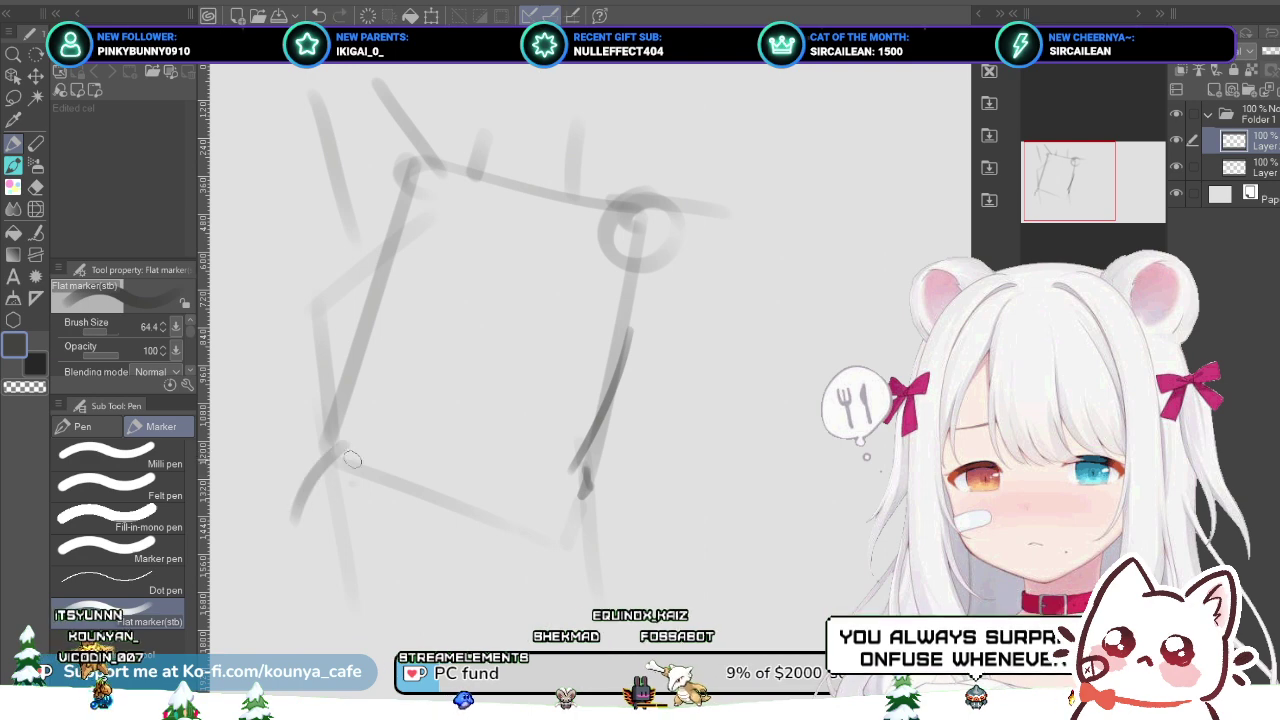
{"action": "key", "text": "ctrl+z"}
{"action": "mouse_move", "coordinate": [299, 441]}
{"action": "left_mouse_down"}
{"action": "mouse_move", "coordinate": [434, 474]}
{"action": "mouse_move", "coordinate": [537, 532]}
{"action": "left_mouse_up"}
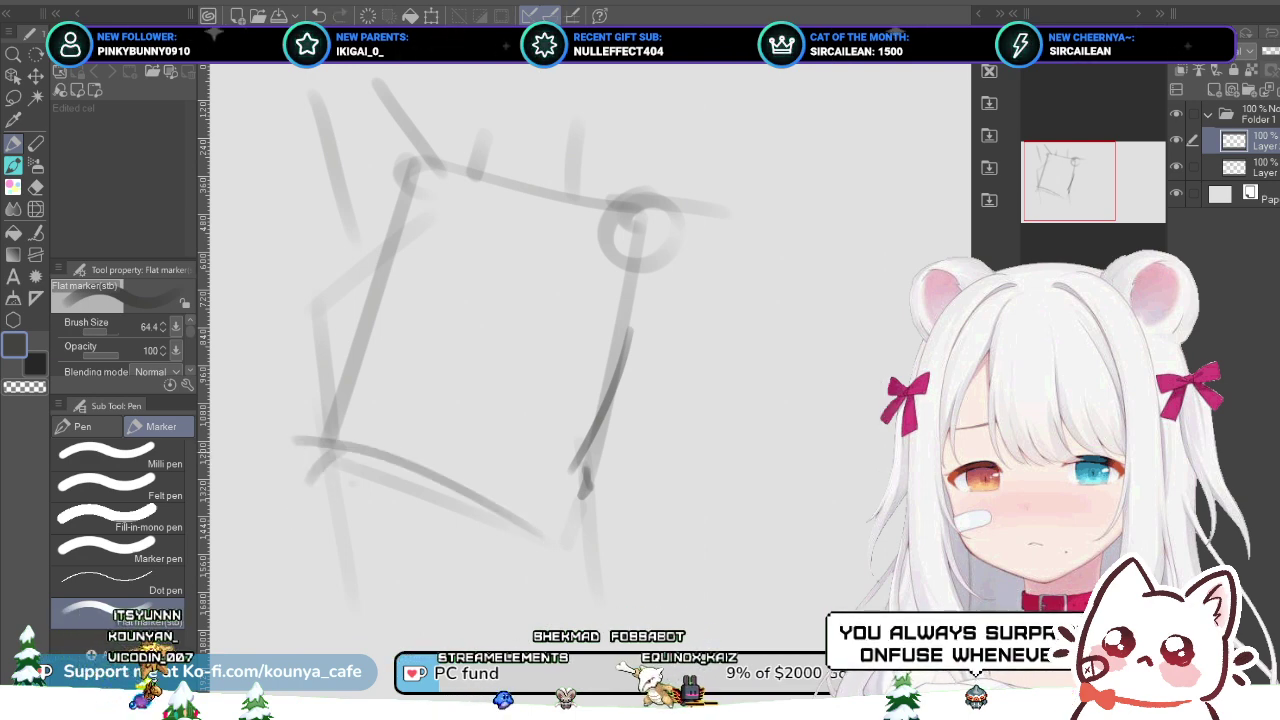
{"action": "key", "text": "ctrl+z"}
{"action": "left_click_drag", "start_coordinate": [310, 452], "coordinate": [600, 602]}
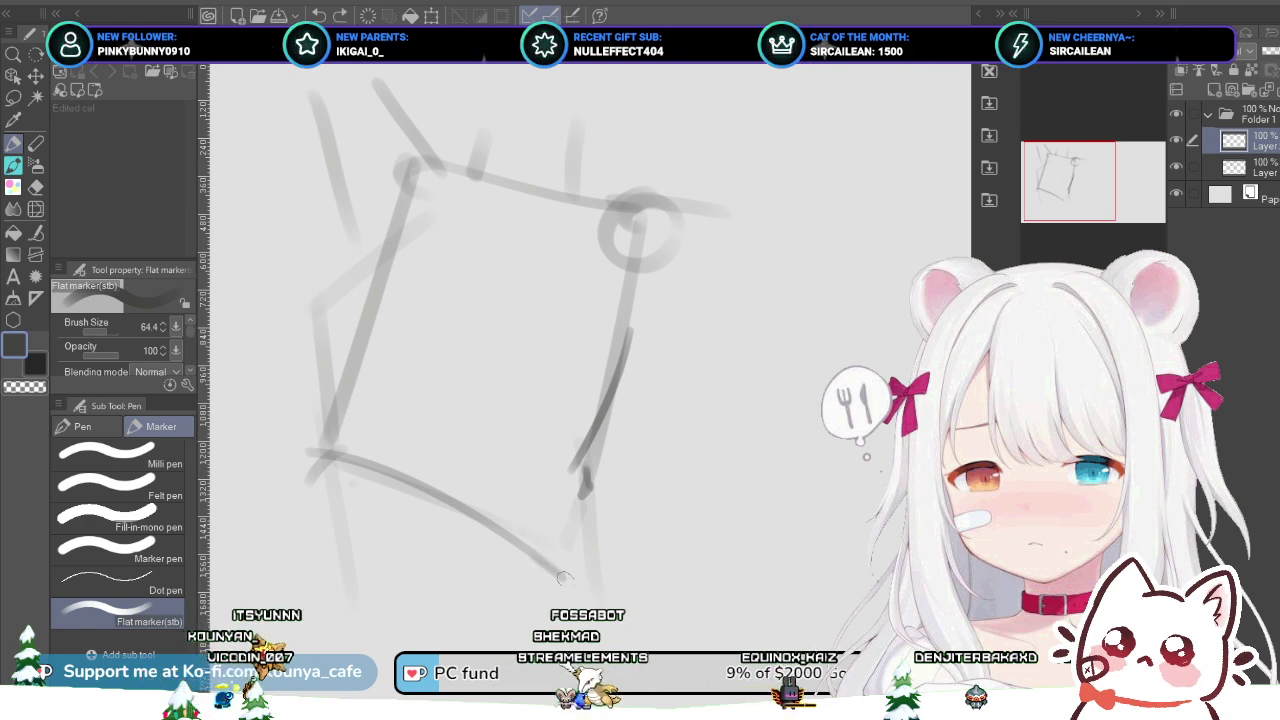
Step: Sketch a short contour slanting down from the lower-right corner and a curved contour sweeping down outside the lower-left corner
{"action": "left_click_drag", "start_coordinate": [586, 502], "coordinate": [610, 568]}
{"action": "key", "text": "ctrl+z"}
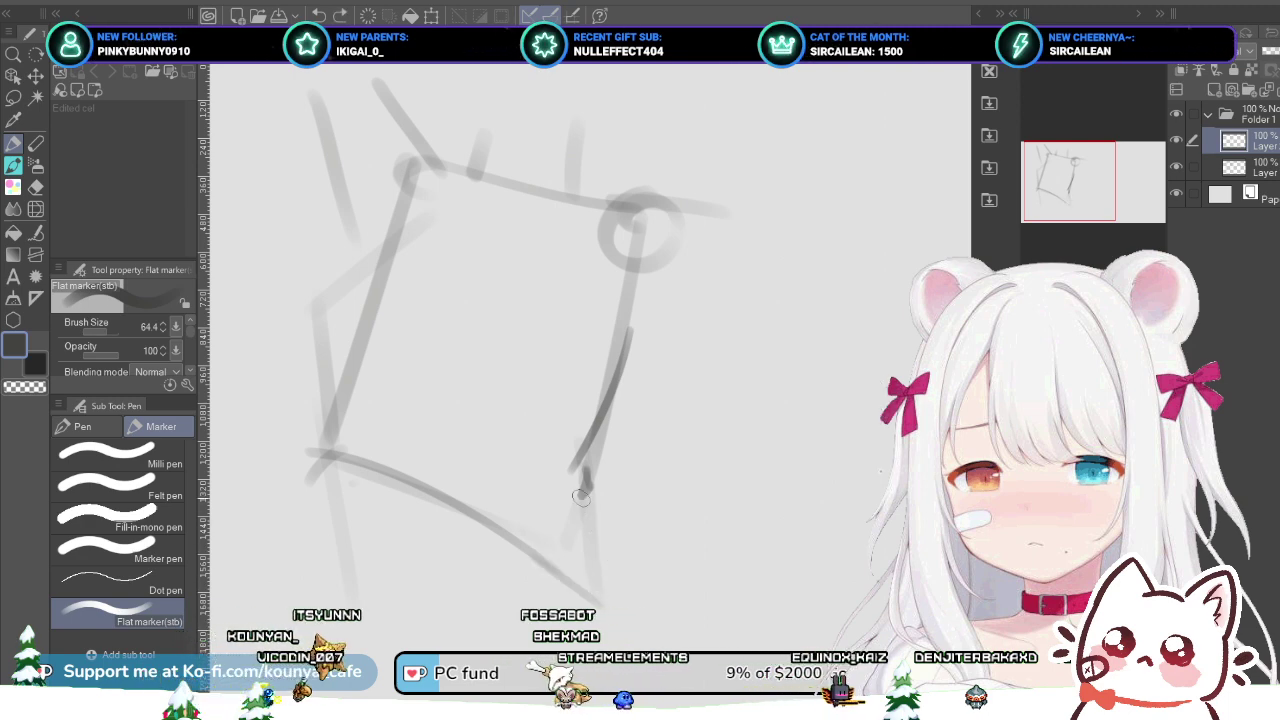
{"action": "left_click_drag", "start_coordinate": [578, 490], "coordinate": [606, 562]}
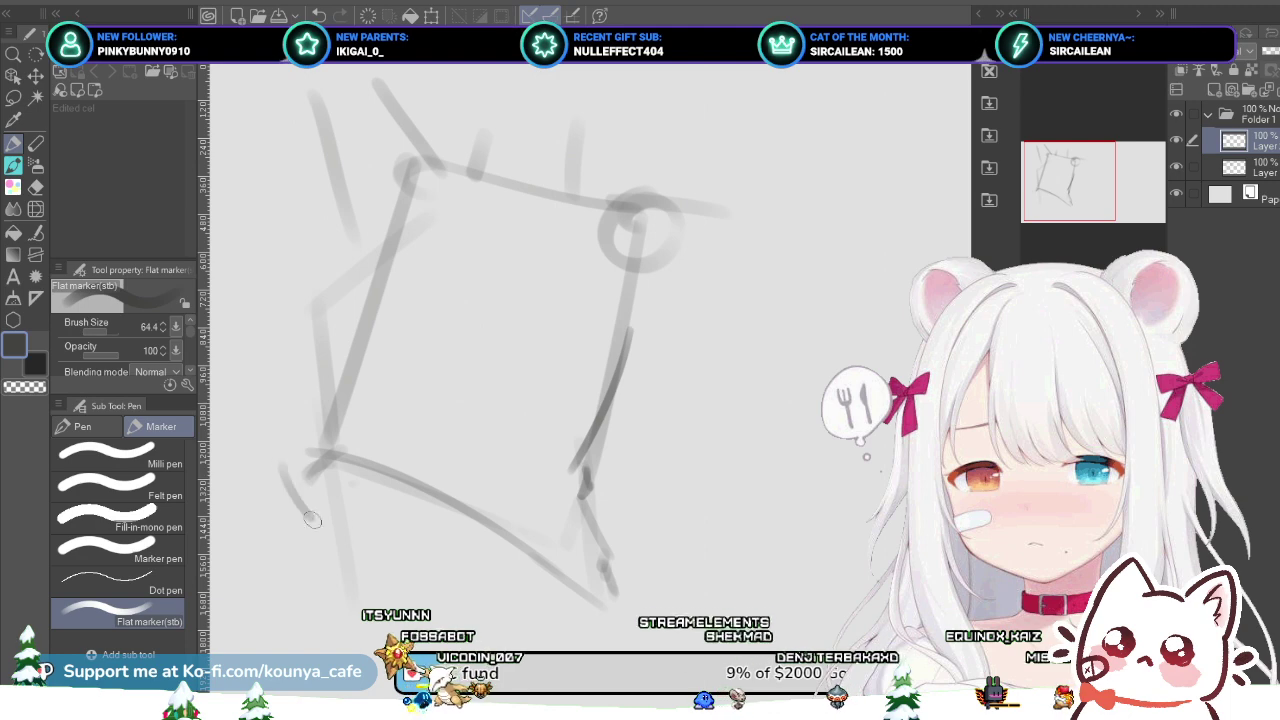
{"action": "left_click_drag", "start_coordinate": [287, 455], "coordinate": [334, 538]}
{"action": "key", "text": "ctrl+z"}
{"action": "left_click_drag", "start_coordinate": [290, 454], "coordinate": [338, 529]}
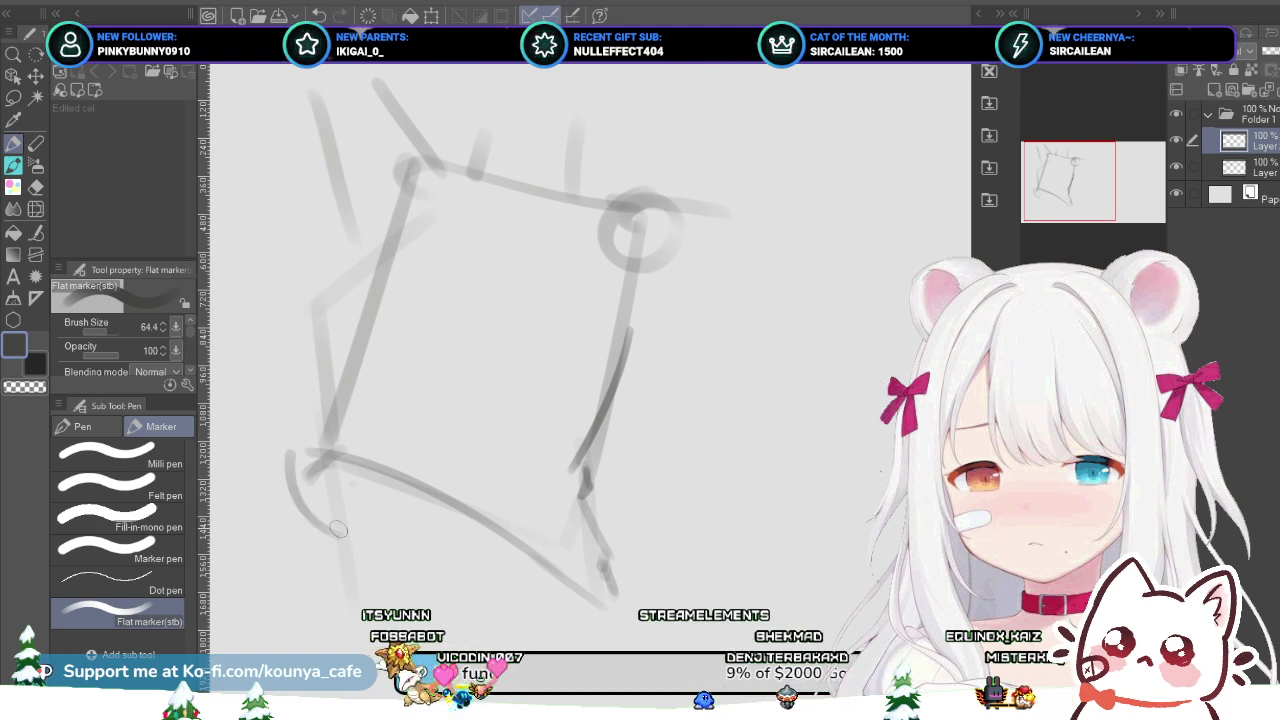
{"action": "key", "text": "ctrl+z"}
{"action": "left_click_drag", "start_coordinate": [274, 458], "coordinate": [345, 562]}
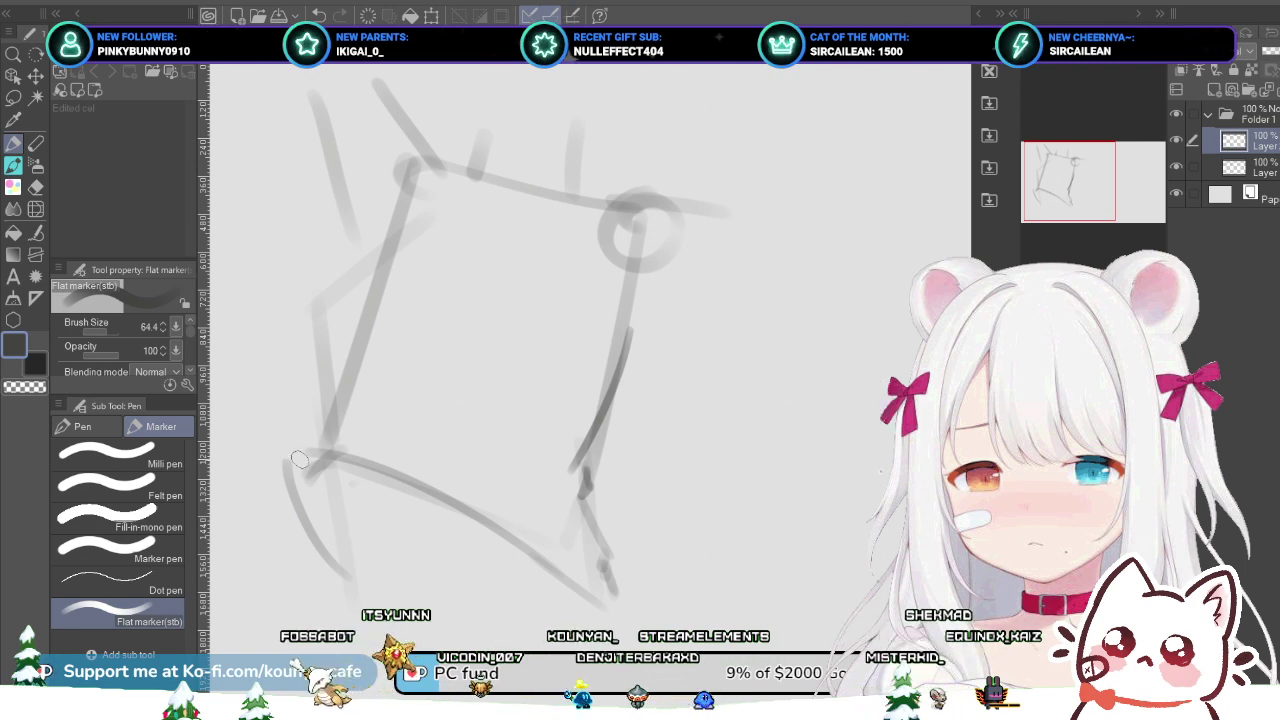
Step: Set the brush size to 50.6 and sketch a short stroke joining the top of the lower-left curve to the box's left edge
{"action": "scroll", "coordinate": [309, 471], "scroll_direction": "down", "scroll_amount": 2}
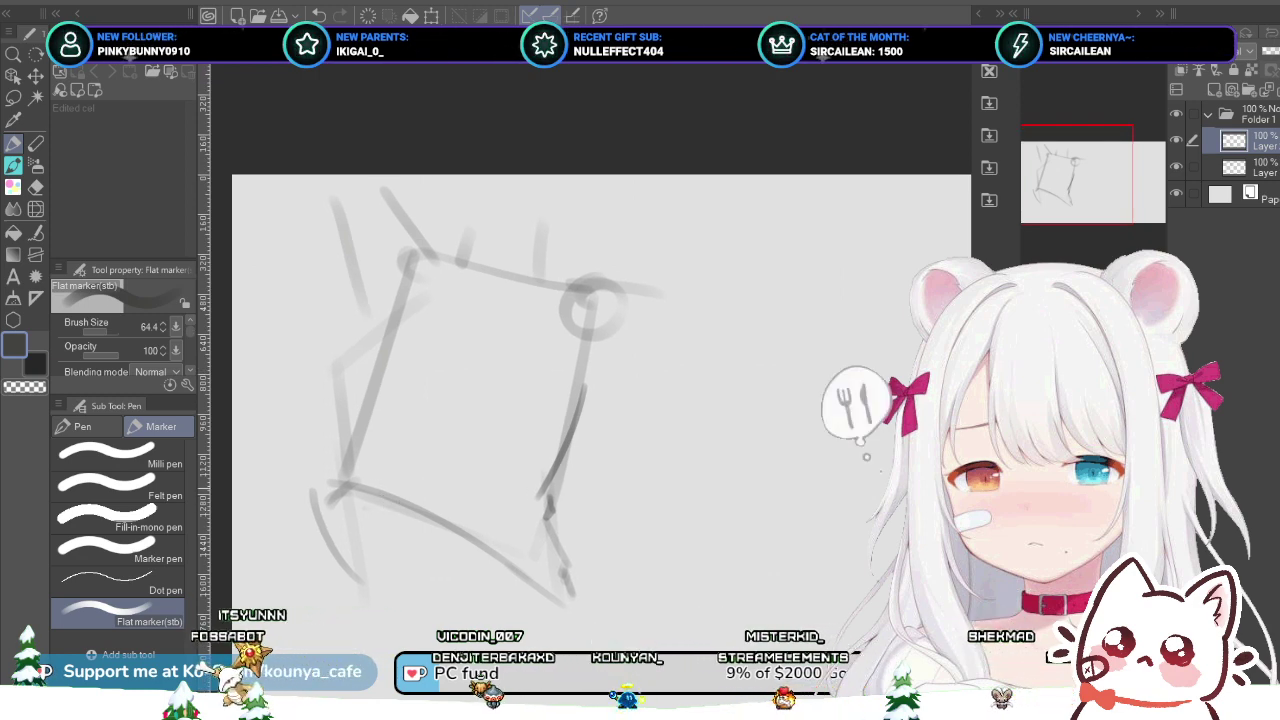
{"action": "scroll", "coordinate": [452, 460], "scroll_direction": "up", "scroll_amount": 2}
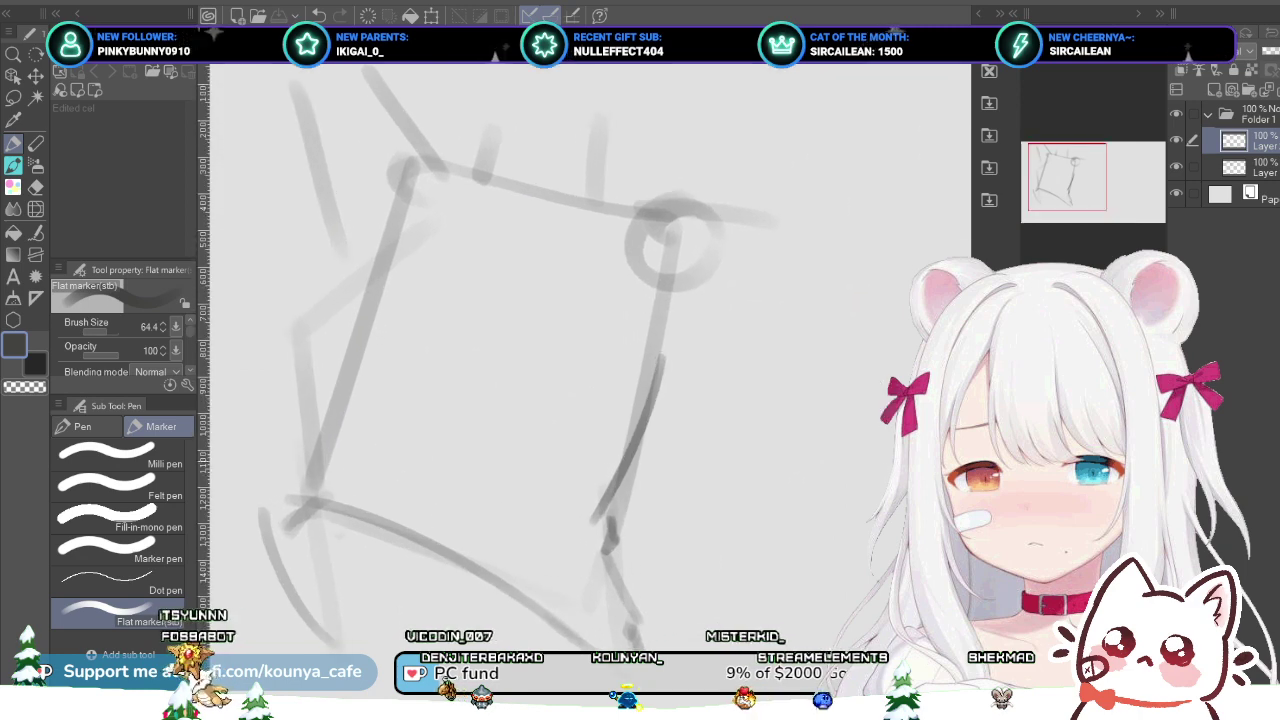
{"action": "left_click_drag", "start_coordinate": [381, 457], "coordinate": [411, 483]}
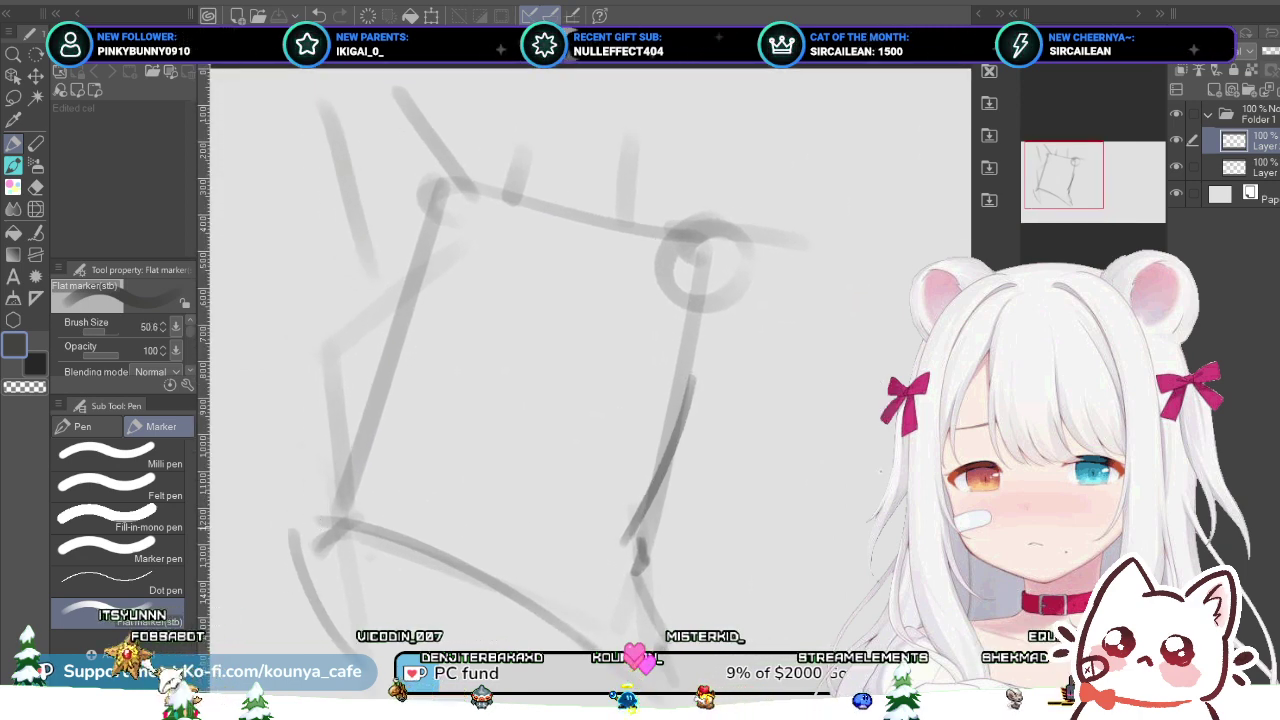
{"action": "left_click_drag", "start_coordinate": [303, 505], "coordinate": [340, 446]}
{"action": "key", "text": "ctrl+z"}
{"action": "left_click_drag", "start_coordinate": [305, 545], "coordinate": [293, 545]}
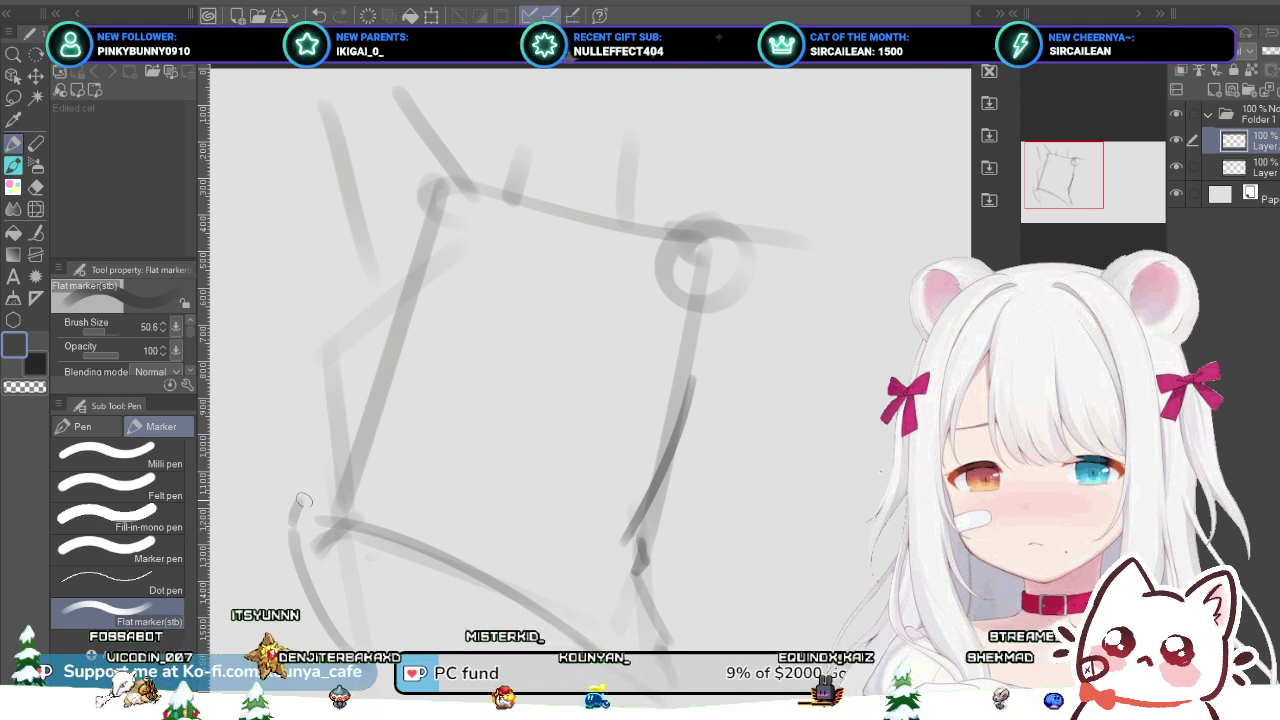
{"action": "left_click_drag", "start_coordinate": [293, 525], "coordinate": [300, 503]}
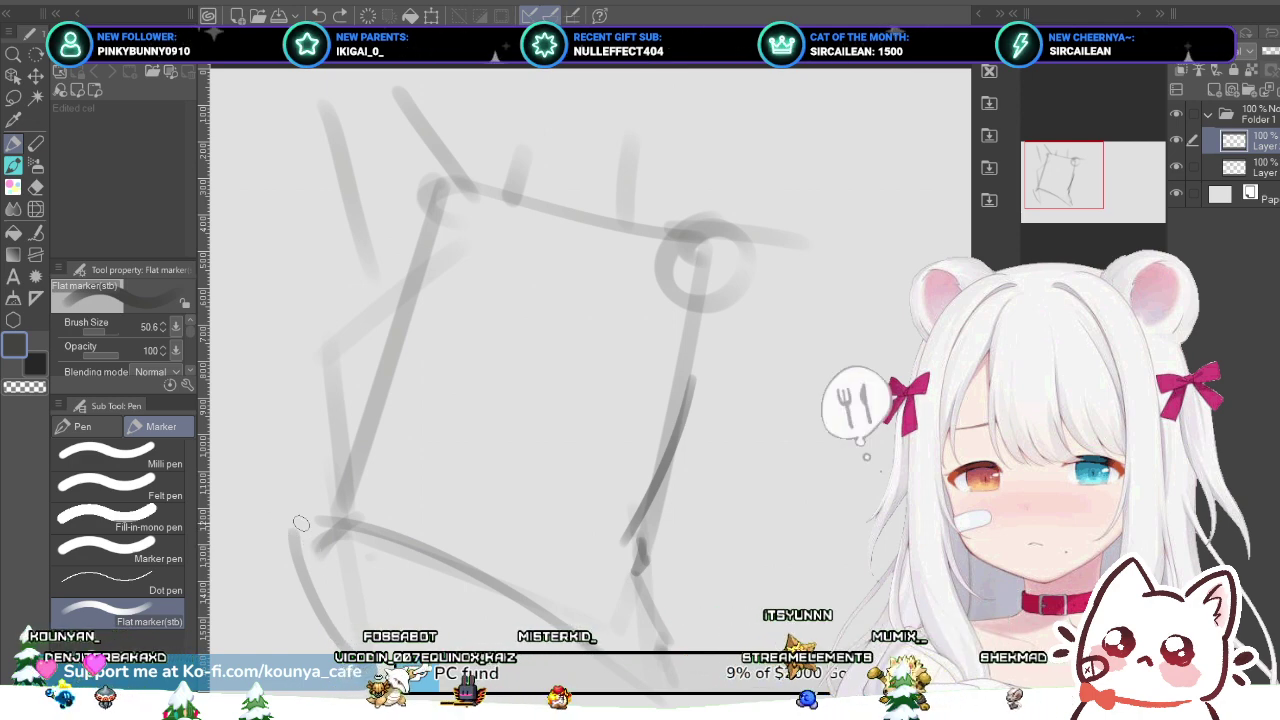
{"action": "left_click_drag", "start_coordinate": [287, 525], "coordinate": [320, 488]}
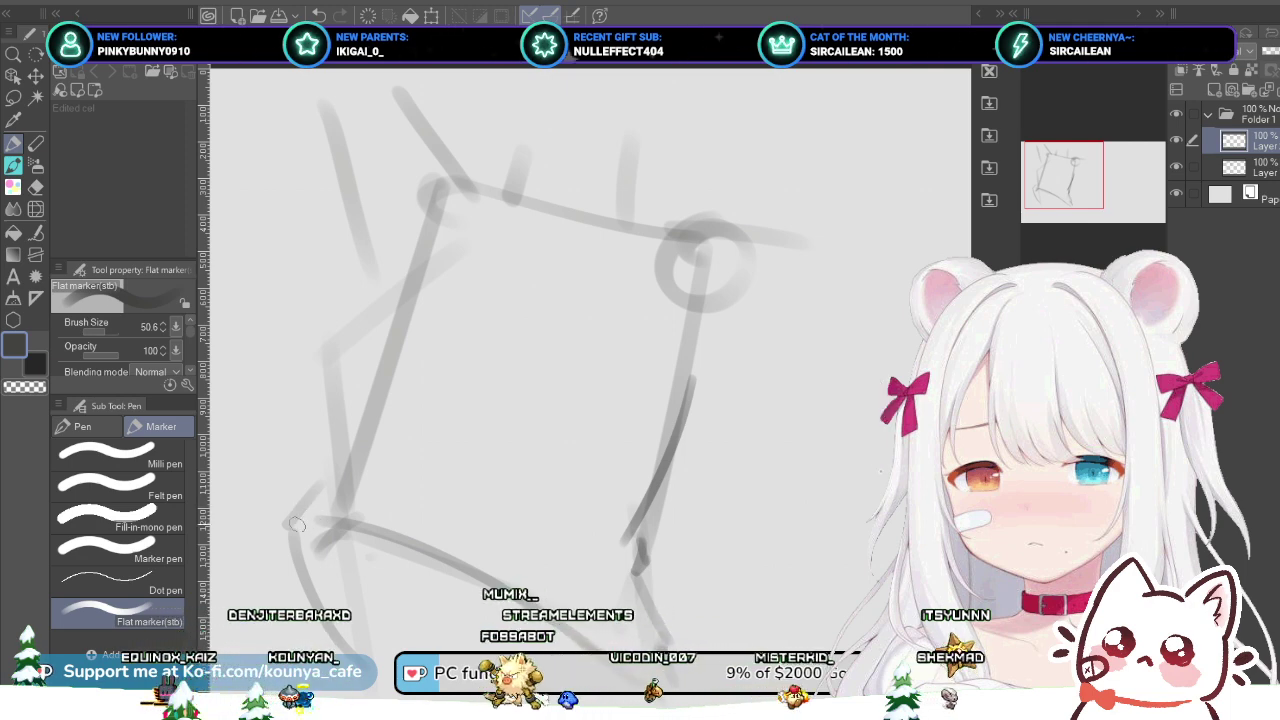
{"action": "left_click_drag", "start_coordinate": [296, 536], "coordinate": [322, 475]}
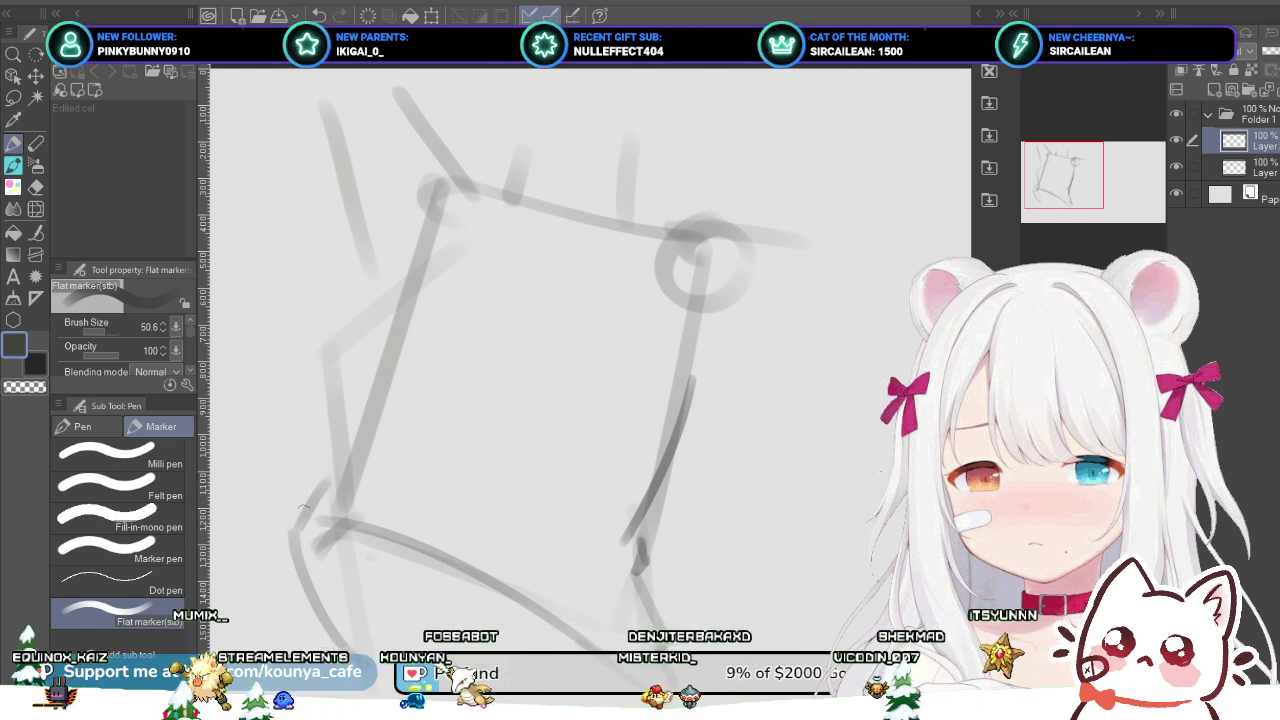
Step: Distort the Layer 2 sketch by pulling the transform frame's upper-right corner slightly down and inward, and apply the transformation
{"action": "left_click_drag", "start_coordinate": [590, 360], "coordinate": [570, 327]}
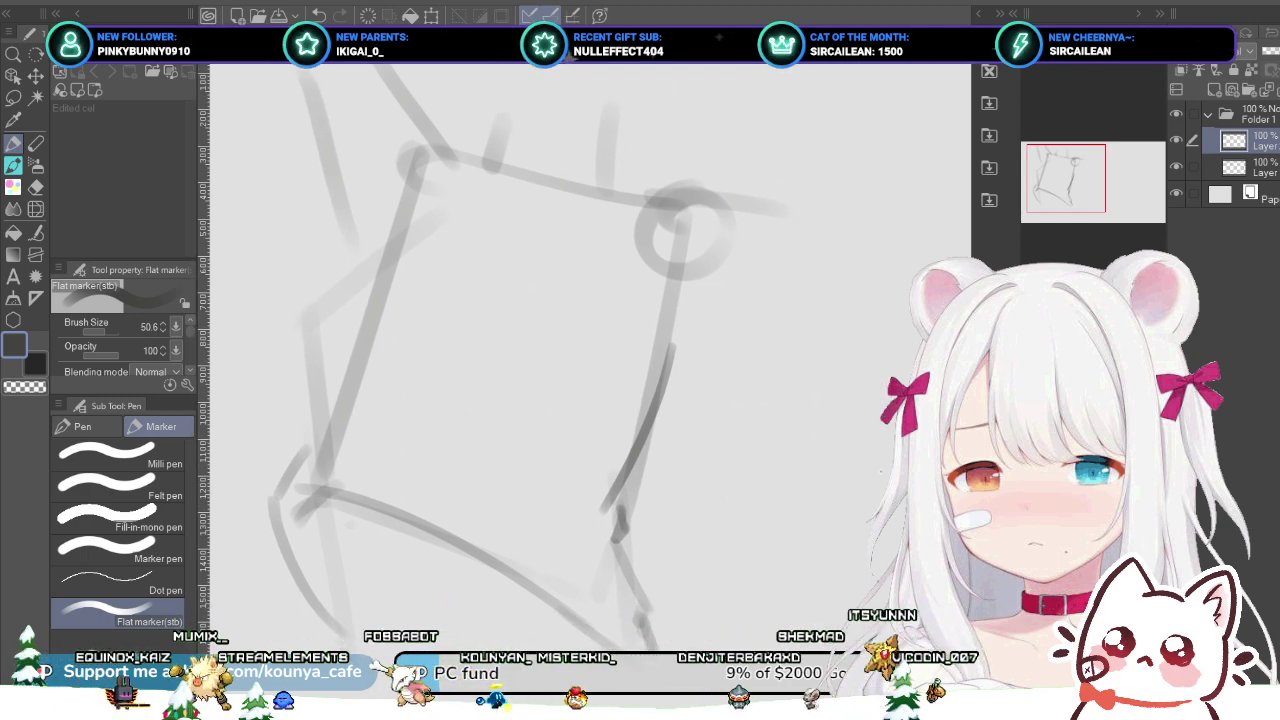
{"action": "left_click_drag", "start_coordinate": [311, 436], "coordinate": [357, 457]}
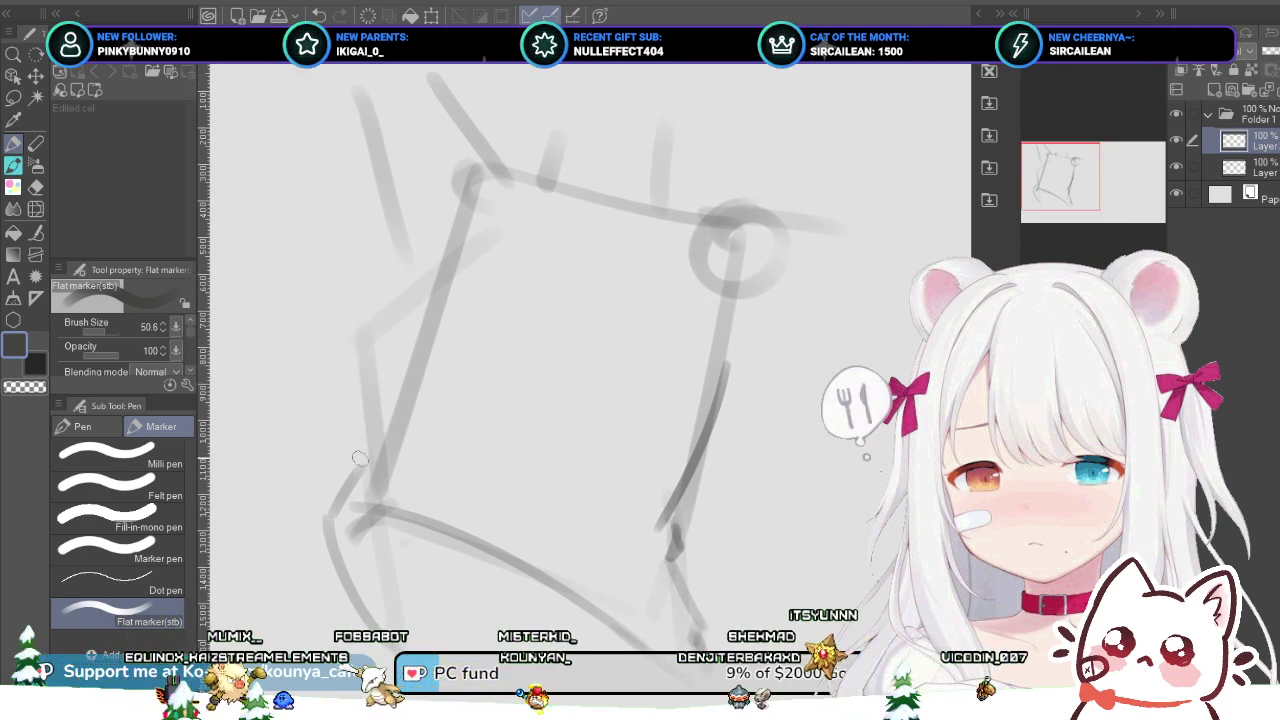
{"action": "scroll", "coordinate": [370, 440], "scroll_direction": "down", "scroll_amount": 2}
{"action": "key", "text": "ctrl+t"}
{"action": "left_click_drag", "start_coordinate": [488, 503], "coordinate": [494, 520]}
{"action": "left_click_drag", "start_coordinate": [494, 394], "coordinate": [494, 402]}
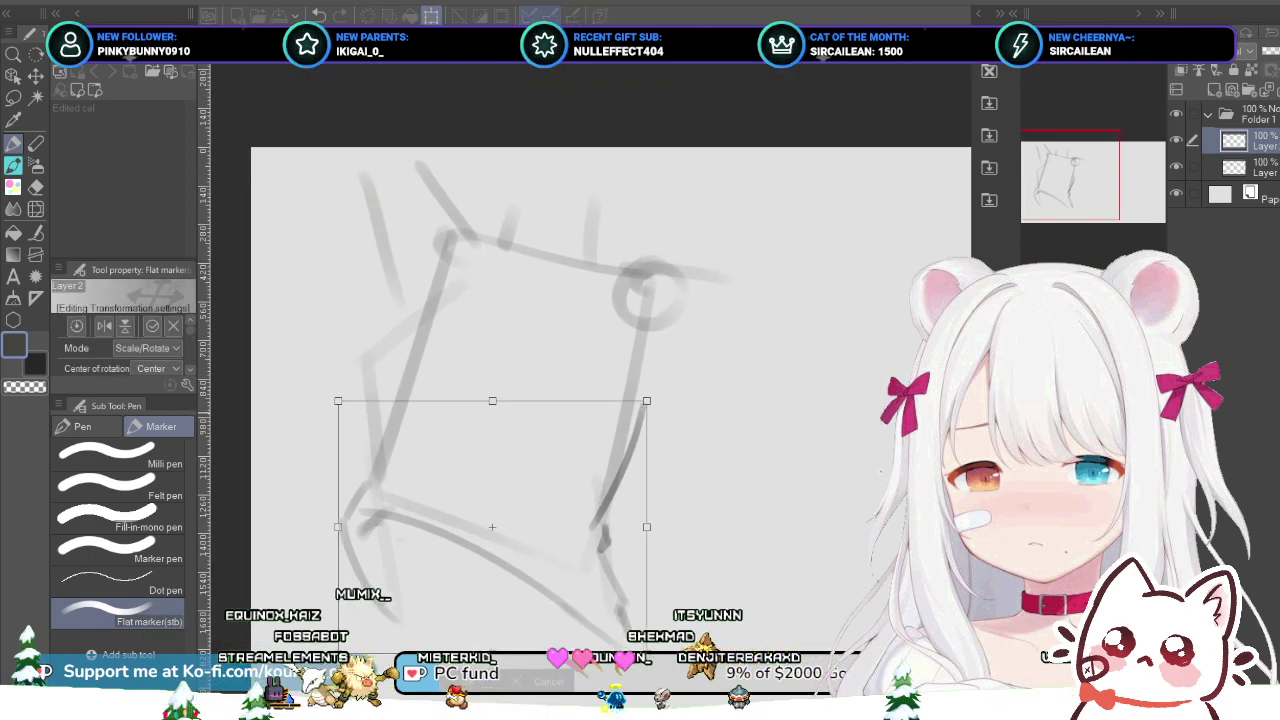
{"action": "key", "text": "ctrl+z"}
{"action": "left_click_drag", "start_coordinate": [648, 394], "coordinate": [642, 410]}
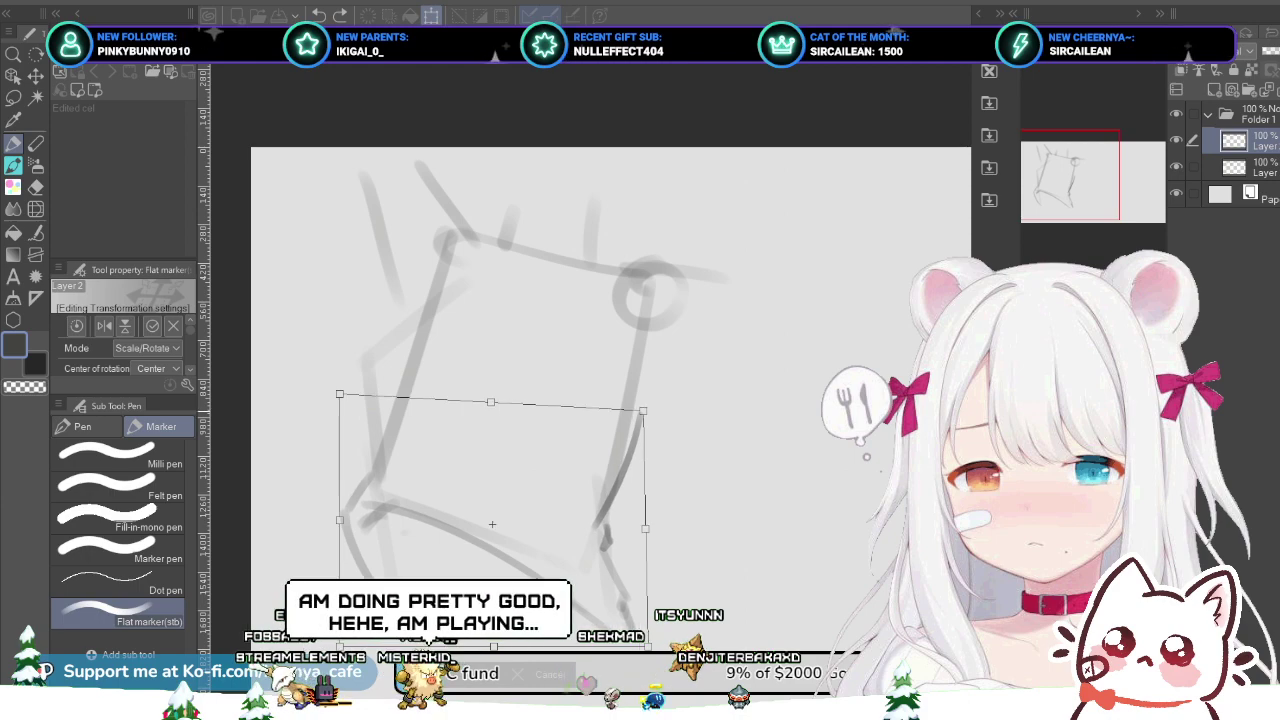
{"action": "key", "text": "Return"}
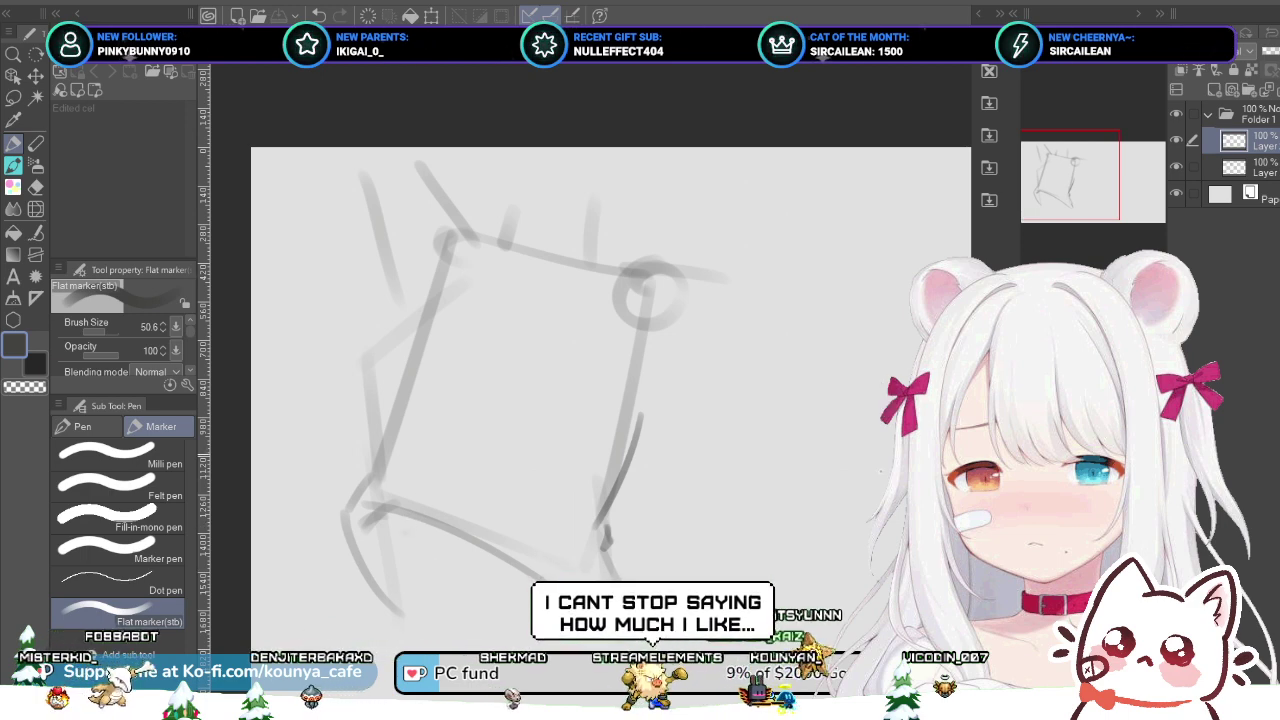
Step: Compare the sketch before and after the distortion by undoing and redoing the transformation
{"action": "scroll", "coordinate": [400, 490], "scroll_direction": "up", "scroll_amount": 2}
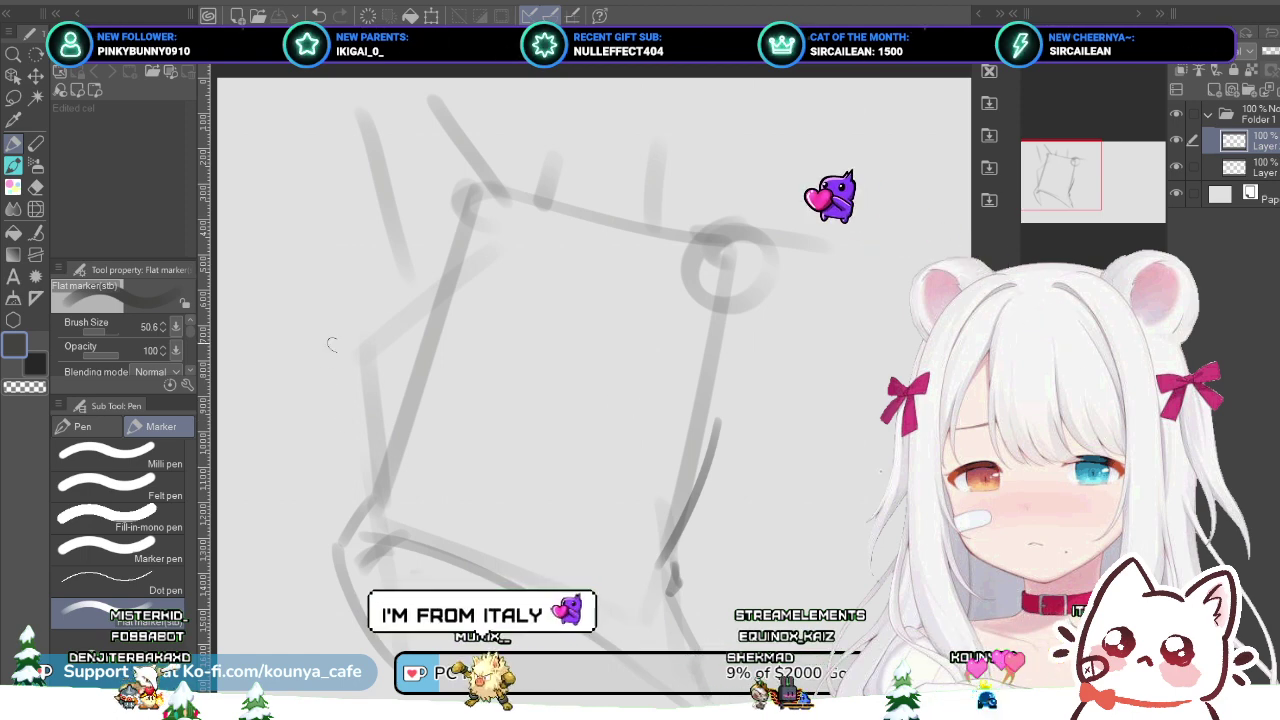
{"action": "key", "text": "ctrl+z"}
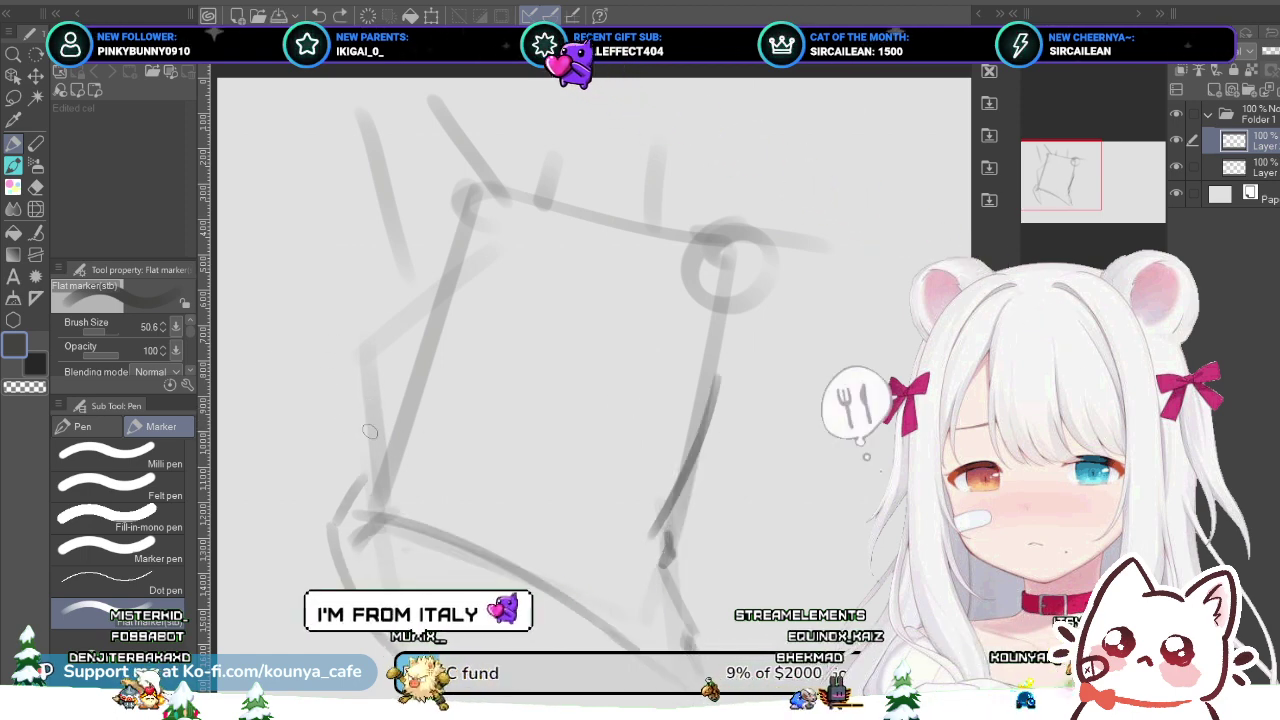
{"action": "key", "text": "ctrl+y"}
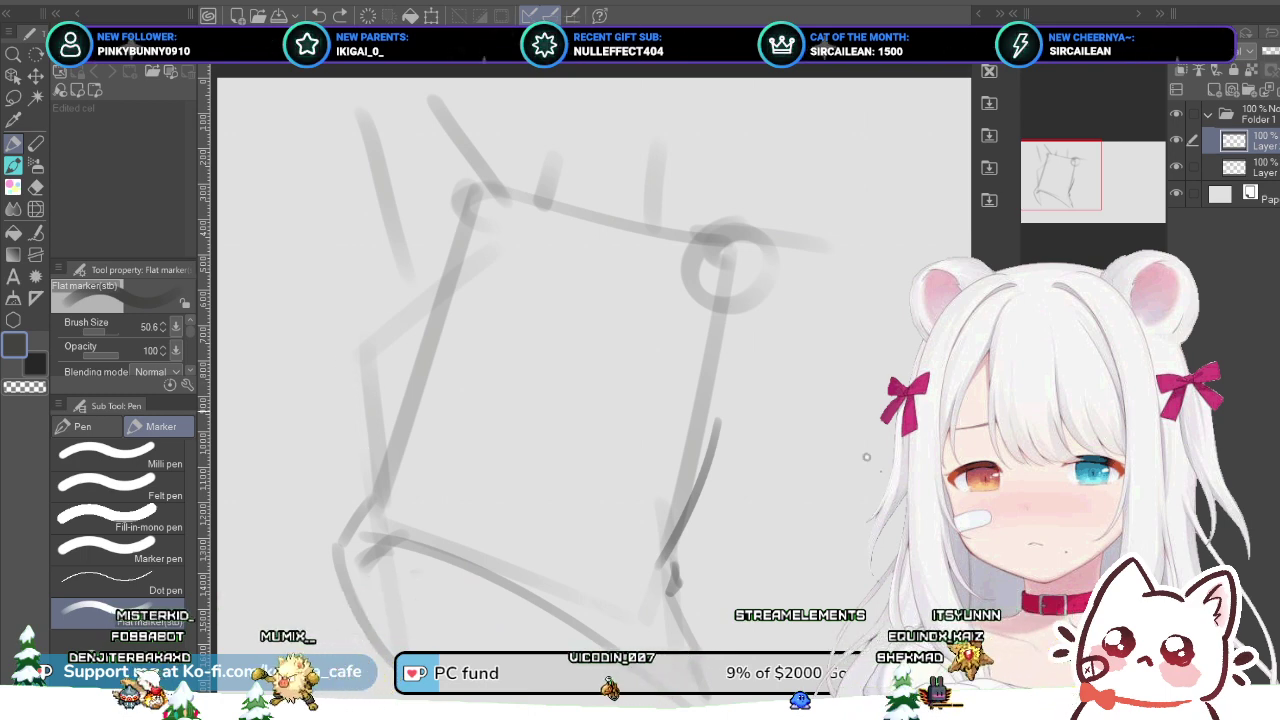
Step: Add a new layer above Layer 2 and sketch a curved contour bulging outside the middle of the box's left edge
{"action": "key", "text": "ctrl+shift+n"}
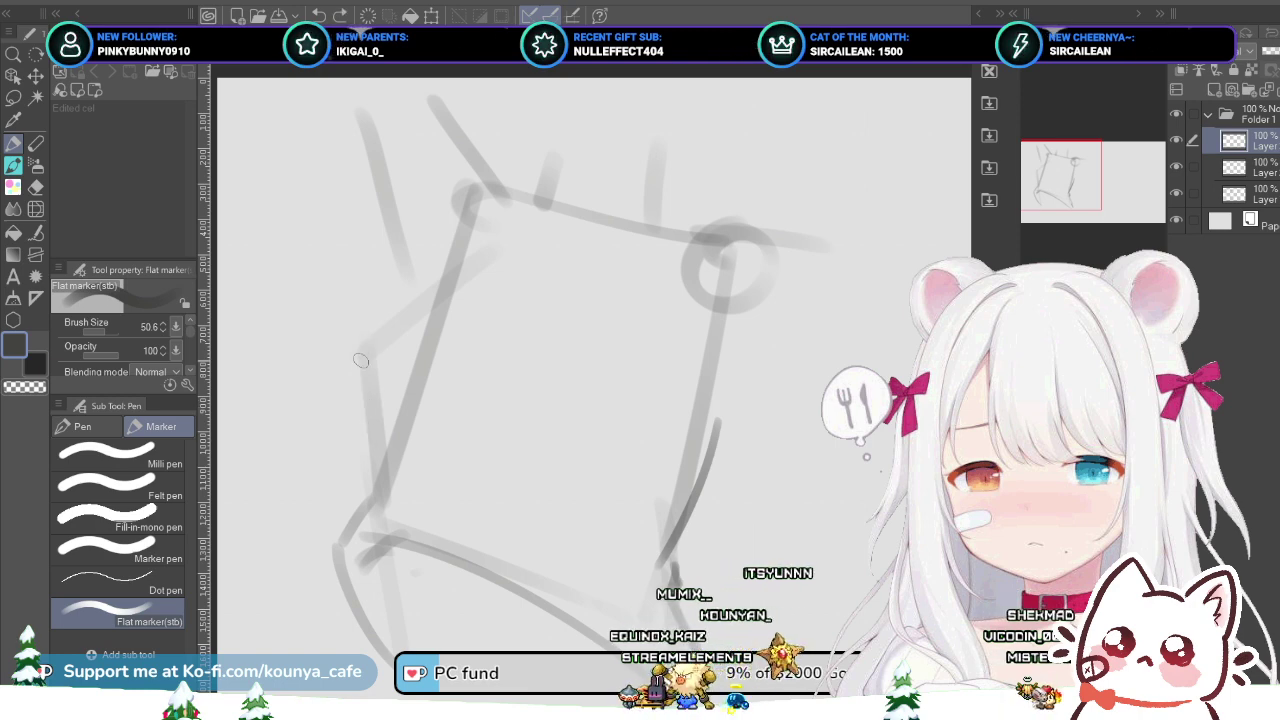
{"action": "key", "text": "ctrl+z"}
{"action": "left_click_drag", "start_coordinate": [363, 353], "coordinate": [358, 375]}
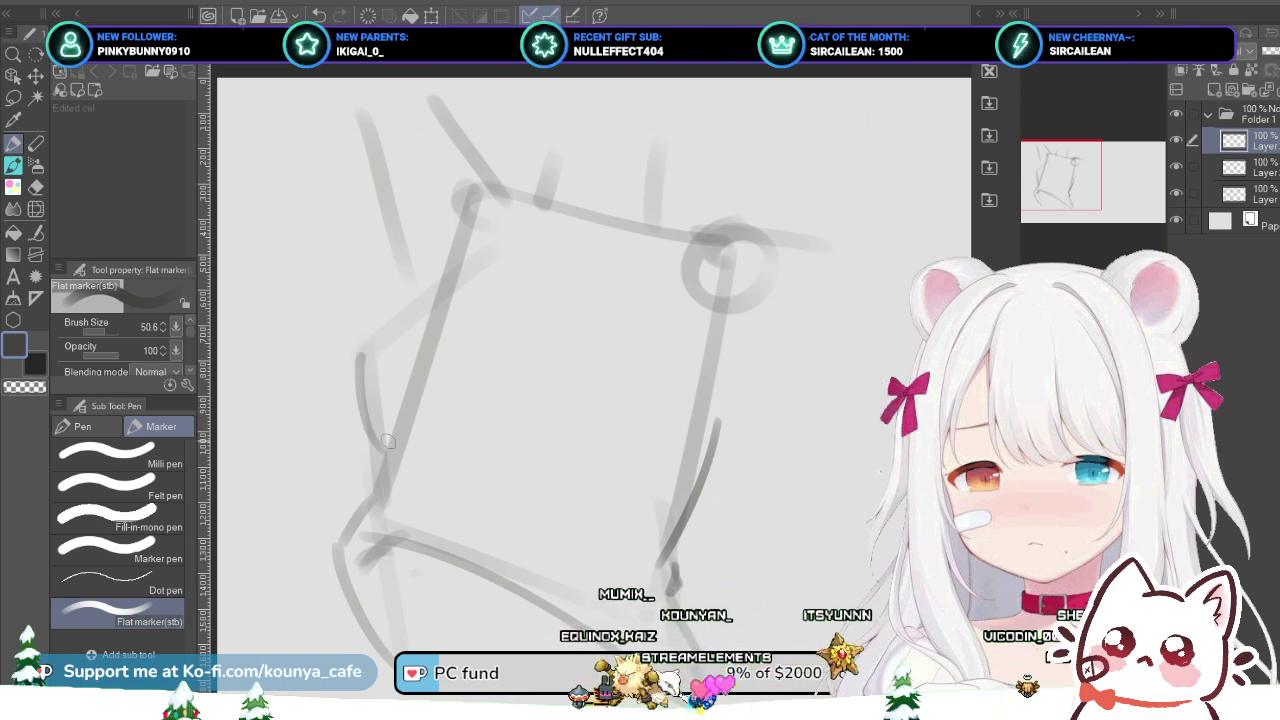
{"action": "mouse_move", "coordinate": [360, 392]}
{"action": "left_mouse_down"}
{"action": "mouse_move", "coordinate": [390, 430]}
{"action": "mouse_move", "coordinate": [384, 442]}
{"action": "left_mouse_up"}
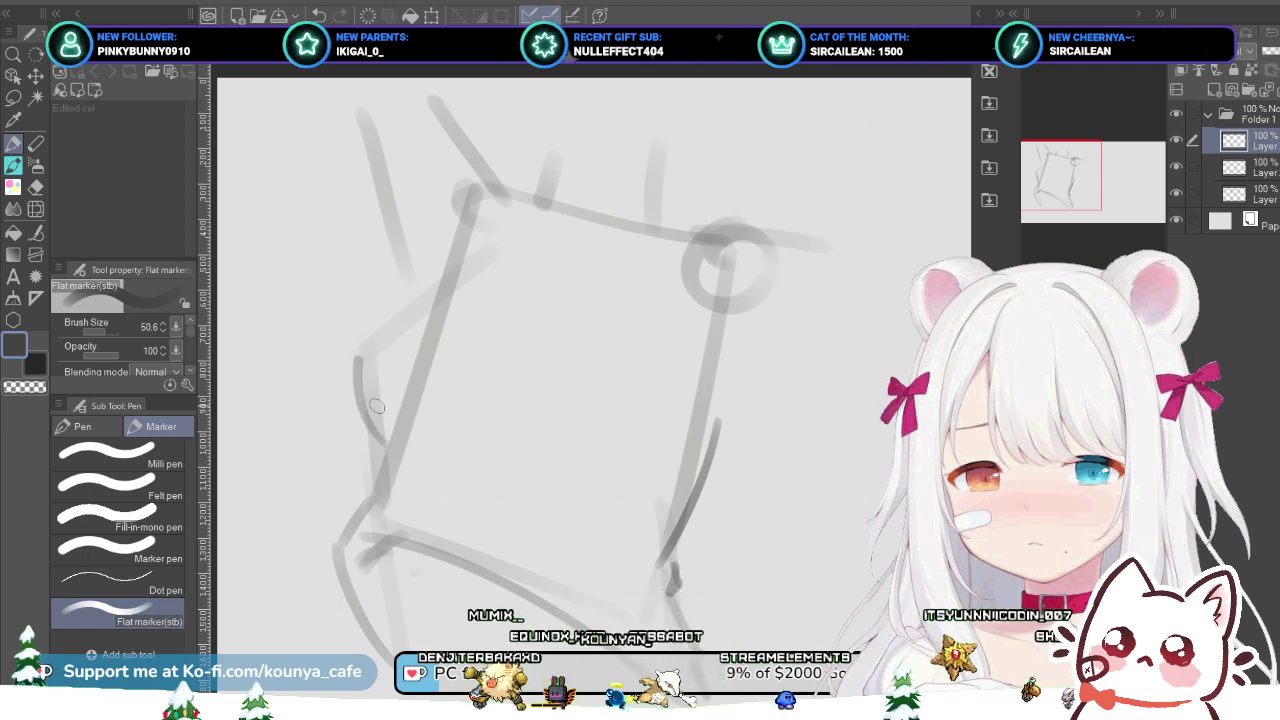
Step: Rework the left bulging curve and sketch a short stroke continuing upward from its top end
{"action": "left_click_drag", "start_coordinate": [356, 352], "coordinate": [395, 316]}
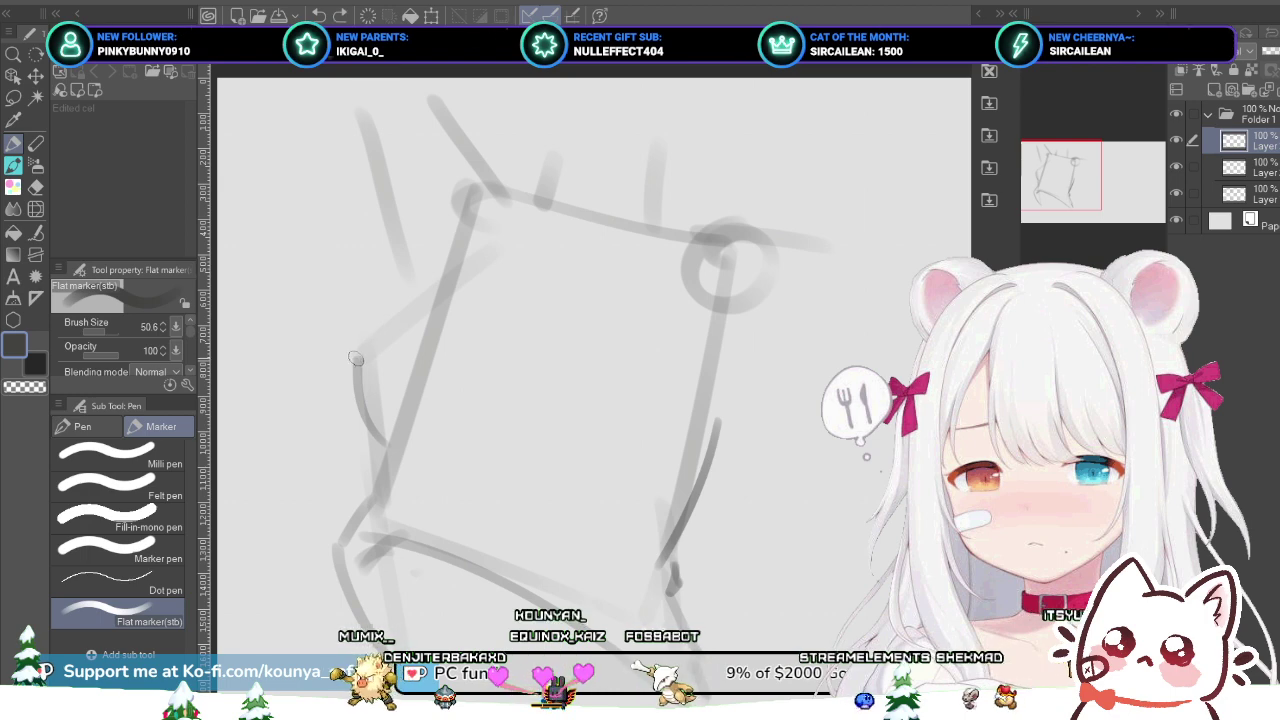
{"action": "left_click_drag", "start_coordinate": [358, 352], "coordinate": [438, 289]}
{"action": "key", "text": "ctrl+z"}
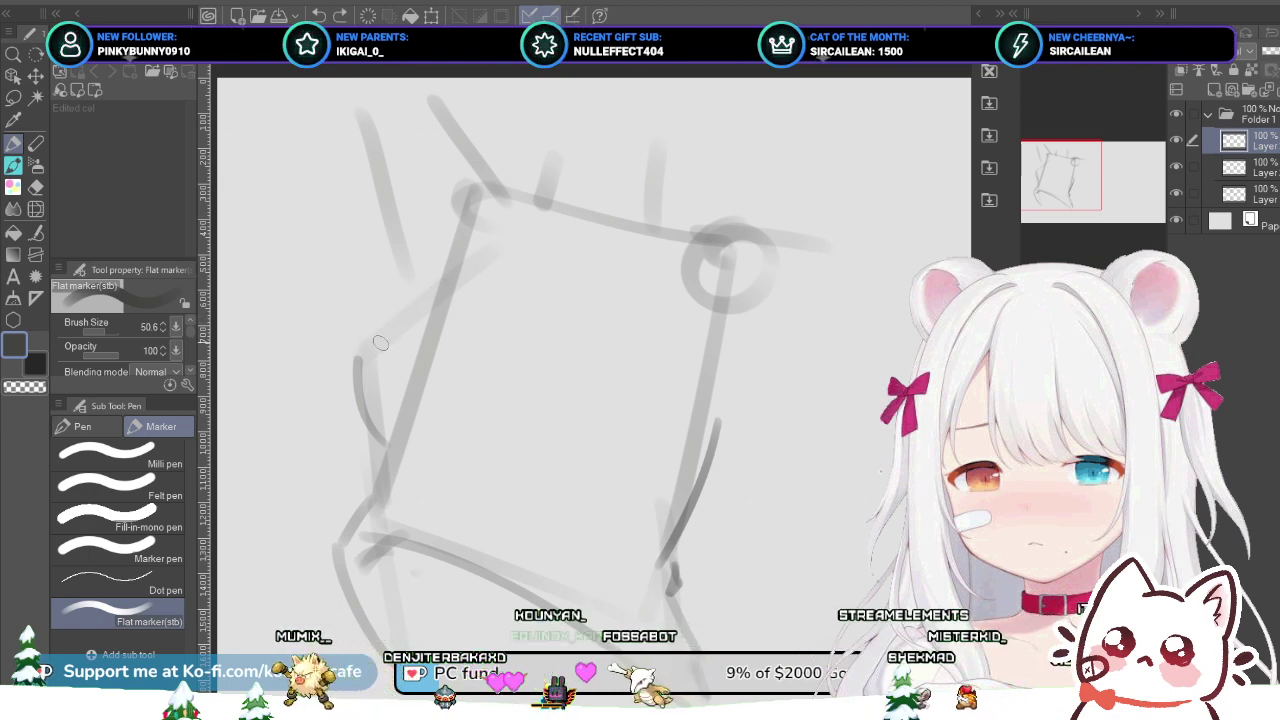
{"action": "key", "text": "ctrl+z"}
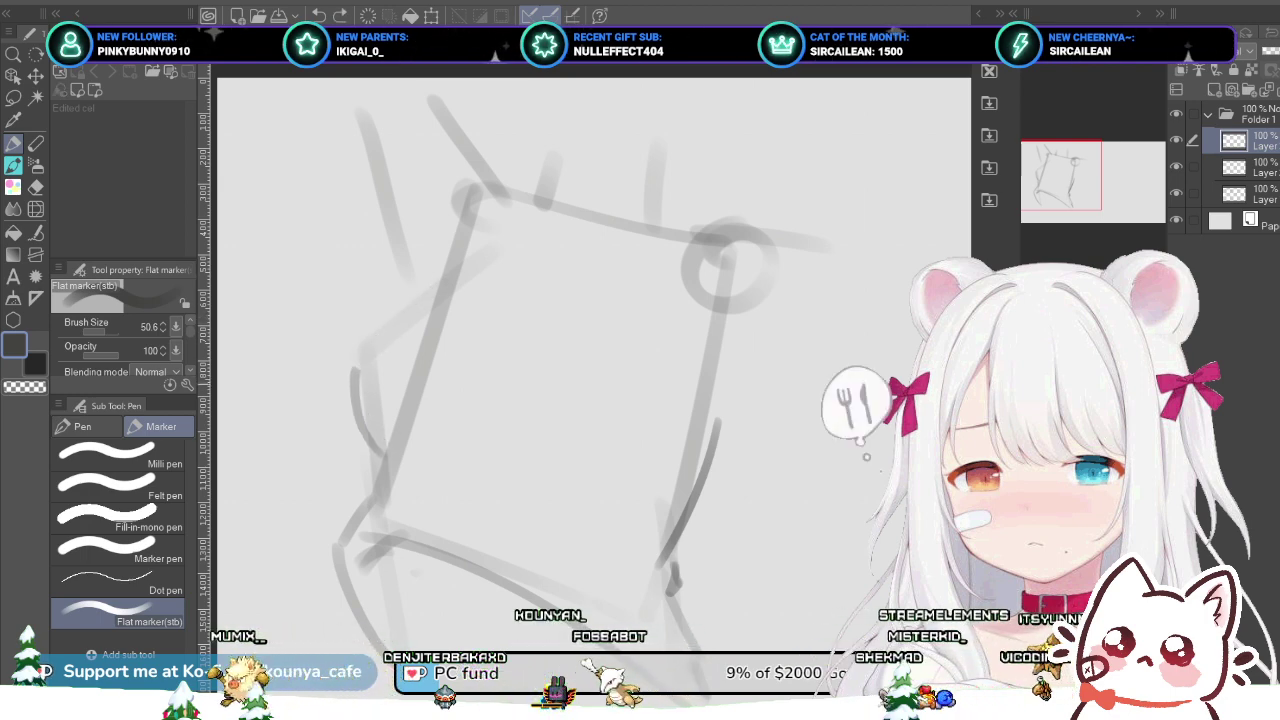
{"action": "key", "text": "ctrl+y"}
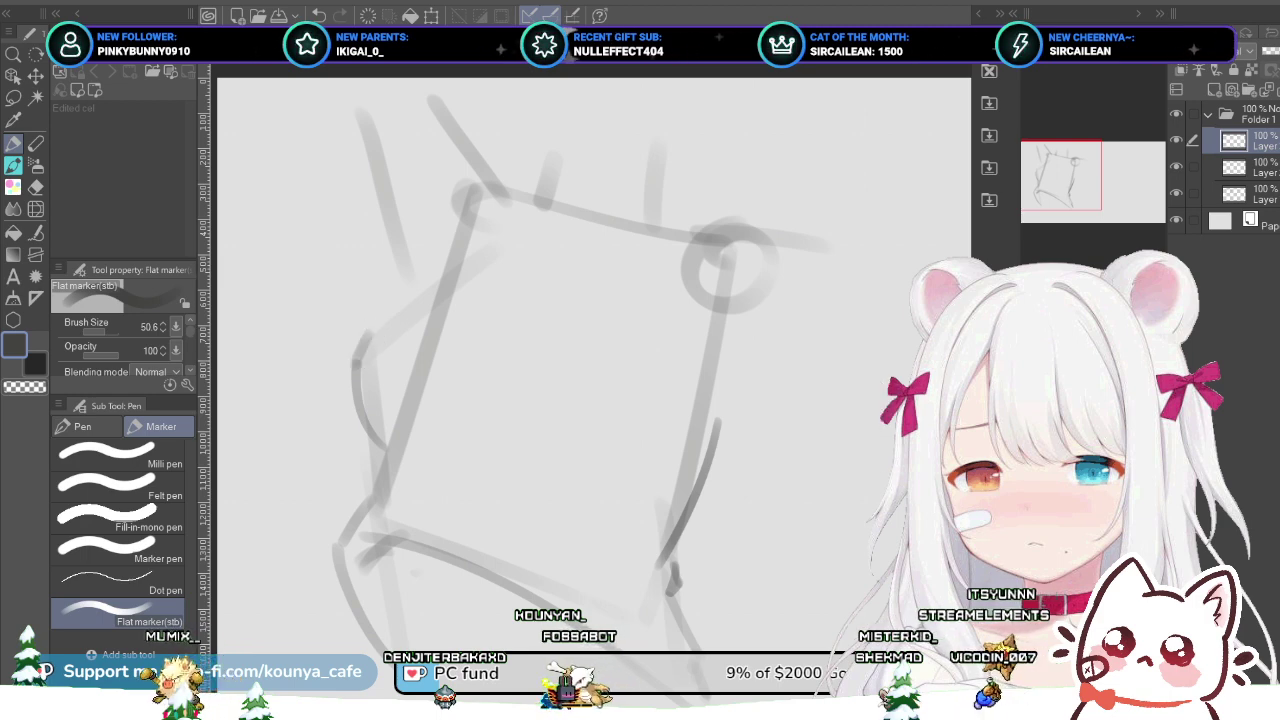
Step: Sketch a diagonal contour from the top of the left curve up to the box's left edge, redrawing it until smooth
{"action": "left_click_drag", "start_coordinate": [362, 338], "coordinate": [474, 256]}
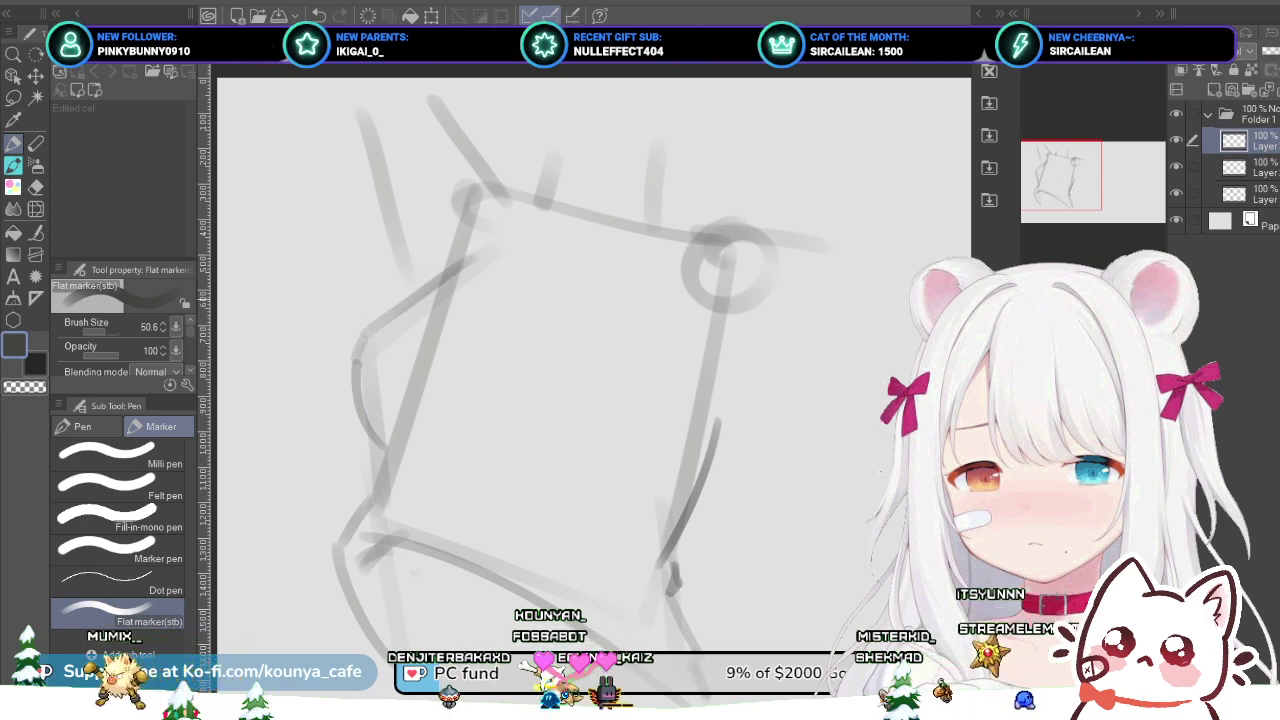
{"action": "key", "text": "ctrl+z"}
{"action": "left_click_drag", "start_coordinate": [376, 325], "coordinate": [470, 268]}
{"action": "key", "text": "ctrl+z"}
{"action": "left_click_drag", "start_coordinate": [372, 330], "coordinate": [466, 276]}
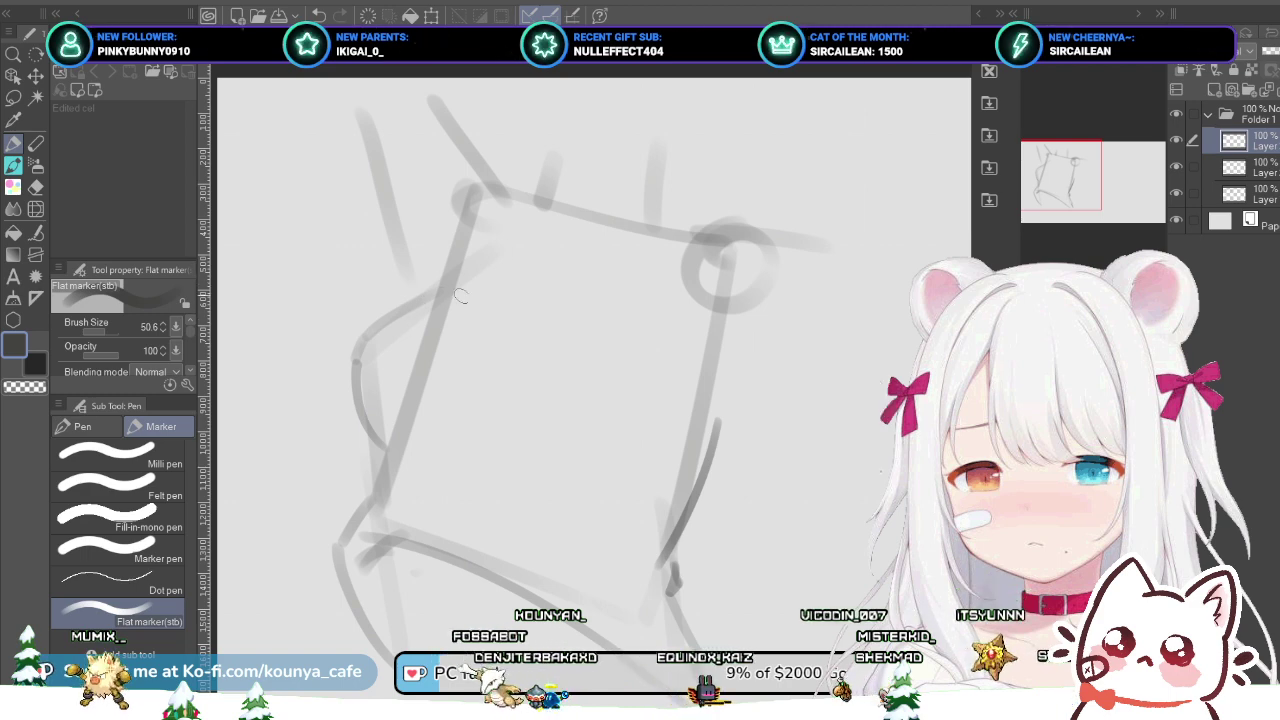
{"action": "left_click_drag", "start_coordinate": [408, 308], "coordinate": [494, 250]}
{"action": "key", "text": "ctrl+z"}
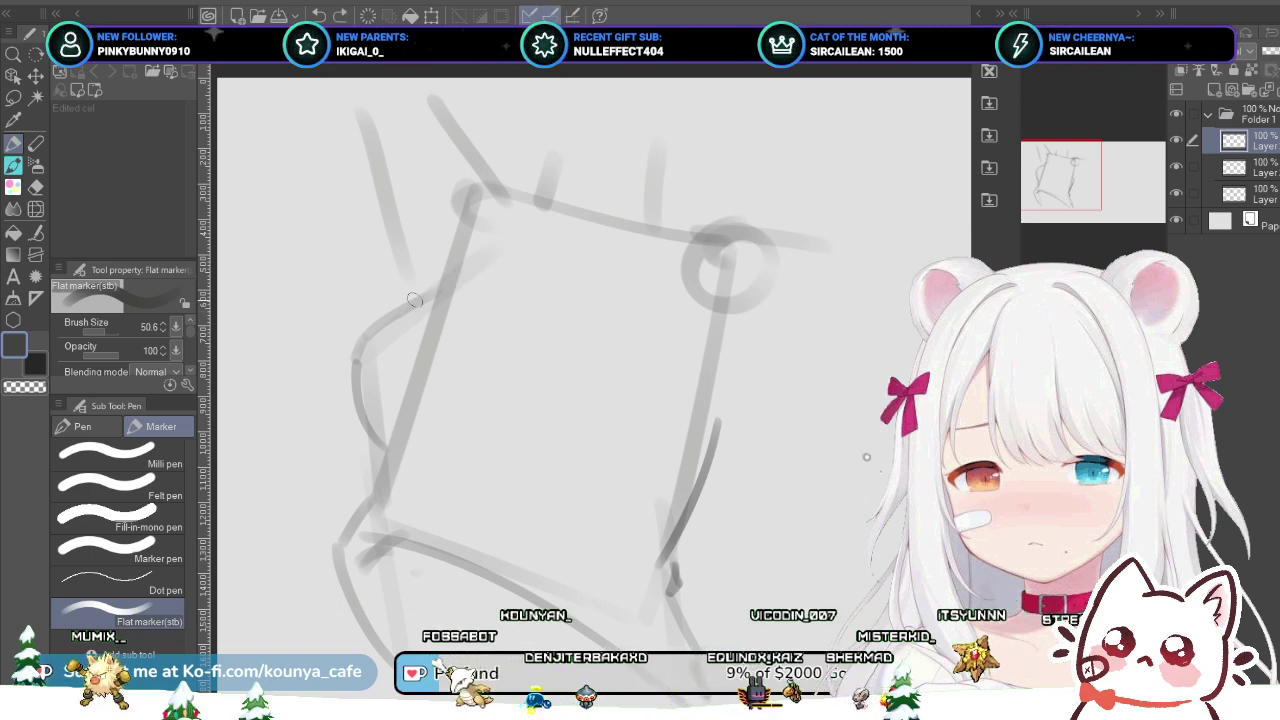
Step: Redraw the diagonal contour so it extends across the box's left edge, just below the upper-left corner
{"action": "mouse_move", "coordinate": [414, 304]}
{"action": "left_mouse_down"}
{"action": "mouse_move", "coordinate": [496, 250]}
{"action": "mouse_move", "coordinate": [420, 298]}
{"action": "left_mouse_up"}
{"action": "key", "text": "ctrl+z"}
{"action": "key", "text": "ctrl+z"}
{"action": "key", "text": "ctrl+z"}
{"action": "mouse_move", "coordinate": [474, 256]}
{"action": "left_mouse_down"}
{"action": "mouse_move", "coordinate": [434, 292]}
{"action": "mouse_move", "coordinate": [474, 252]}
{"action": "left_mouse_up"}
{"action": "key", "text": "ctrl+z"}
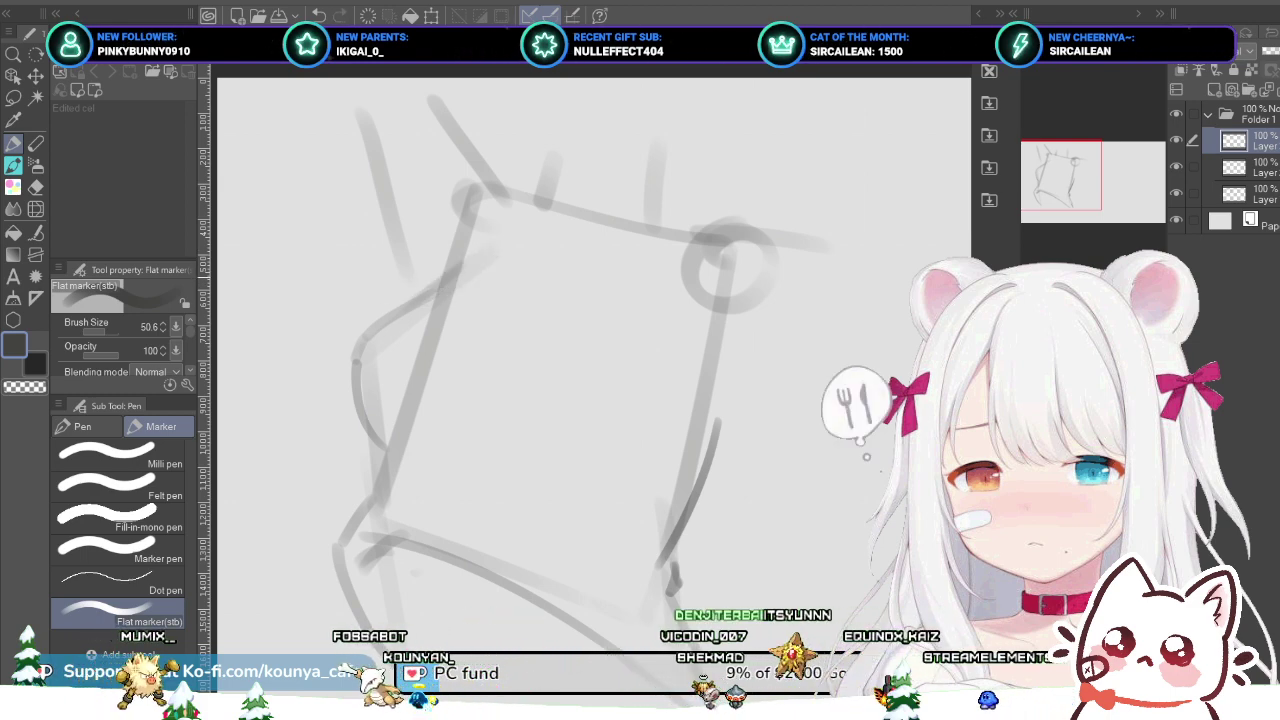
Step: Darken the left bulging curve and continue it down along the box's left edge toward the lower-left corner
{"action": "scroll", "coordinate": [441, 270], "scroll_direction": "down", "scroll_amount": 1}
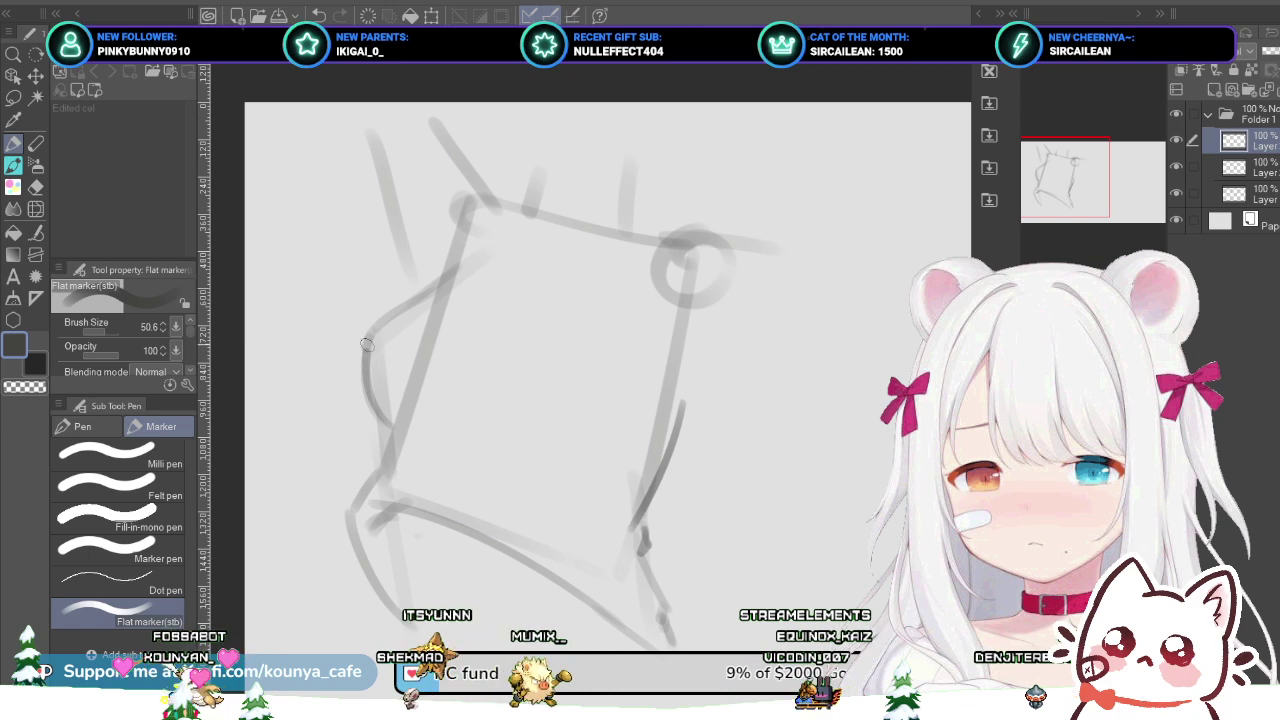
{"action": "left_click_drag", "start_coordinate": [366, 338], "coordinate": [393, 405]}
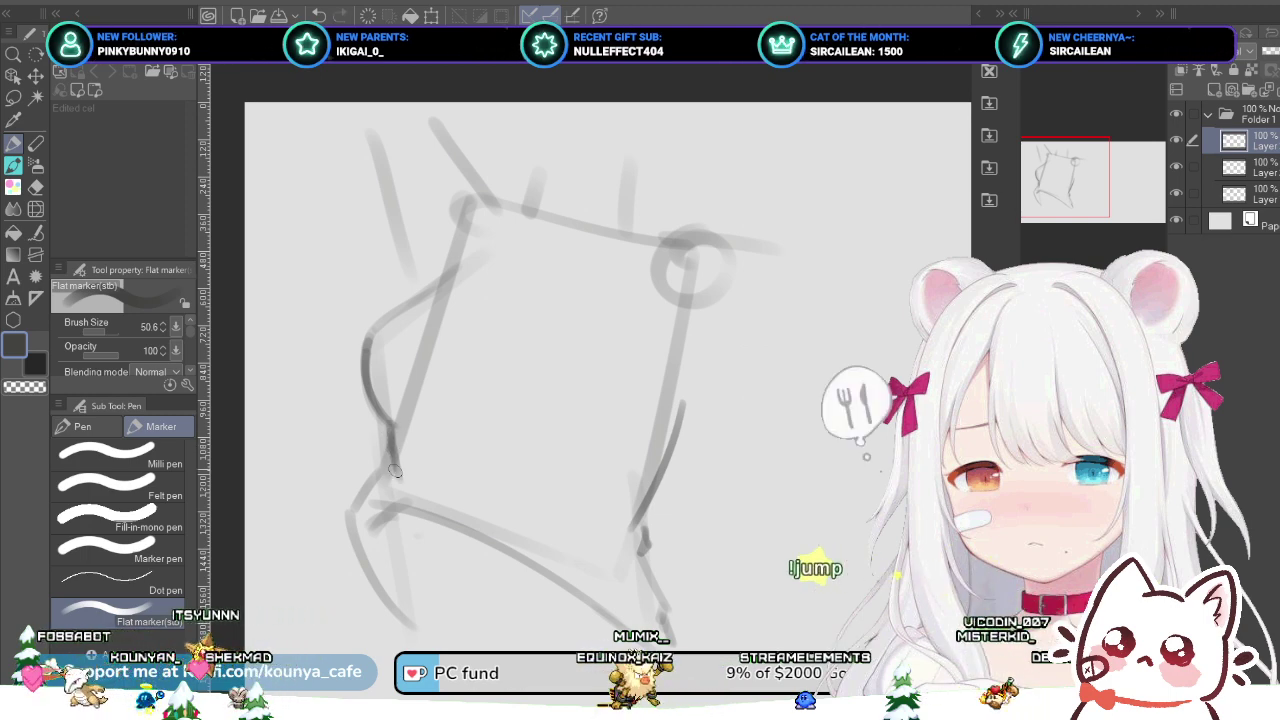
{"action": "scroll", "coordinate": [391, 409], "scroll_direction": "down", "scroll_amount": 2}
{"action": "left_click_drag", "start_coordinate": [391, 409], "coordinate": [391, 421]}
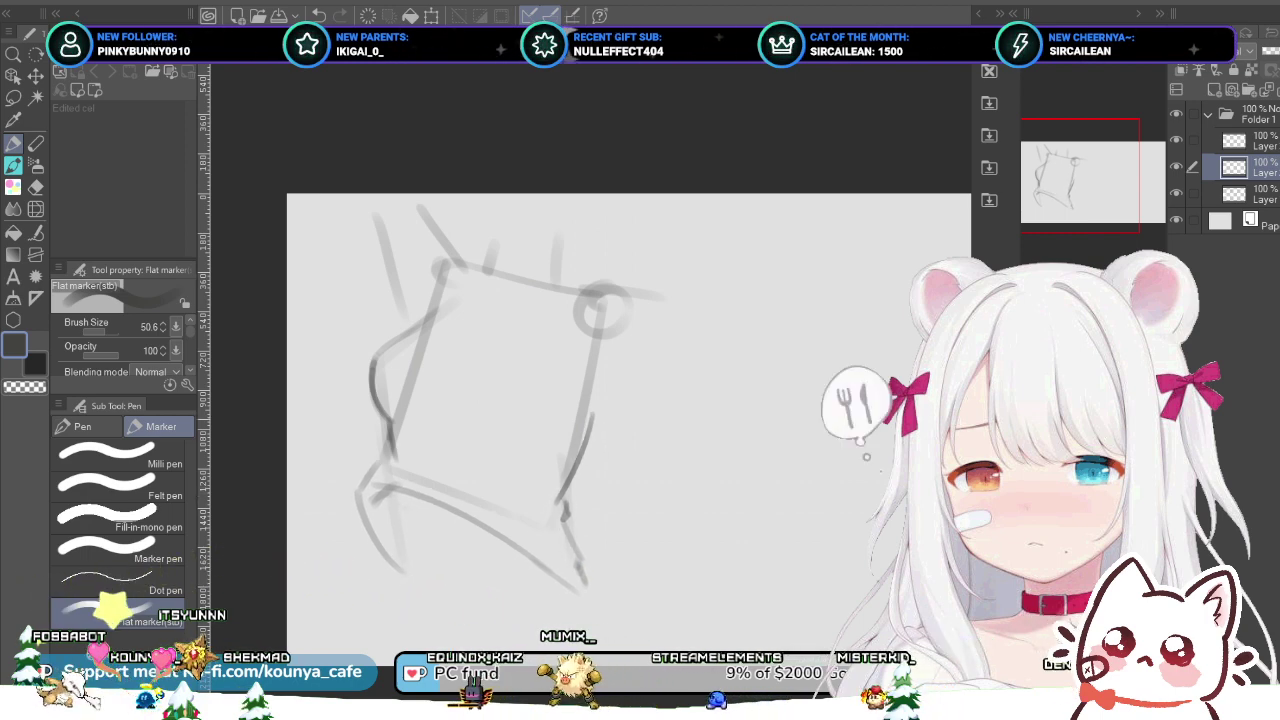
{"action": "key", "text": "alt+bracketright"}
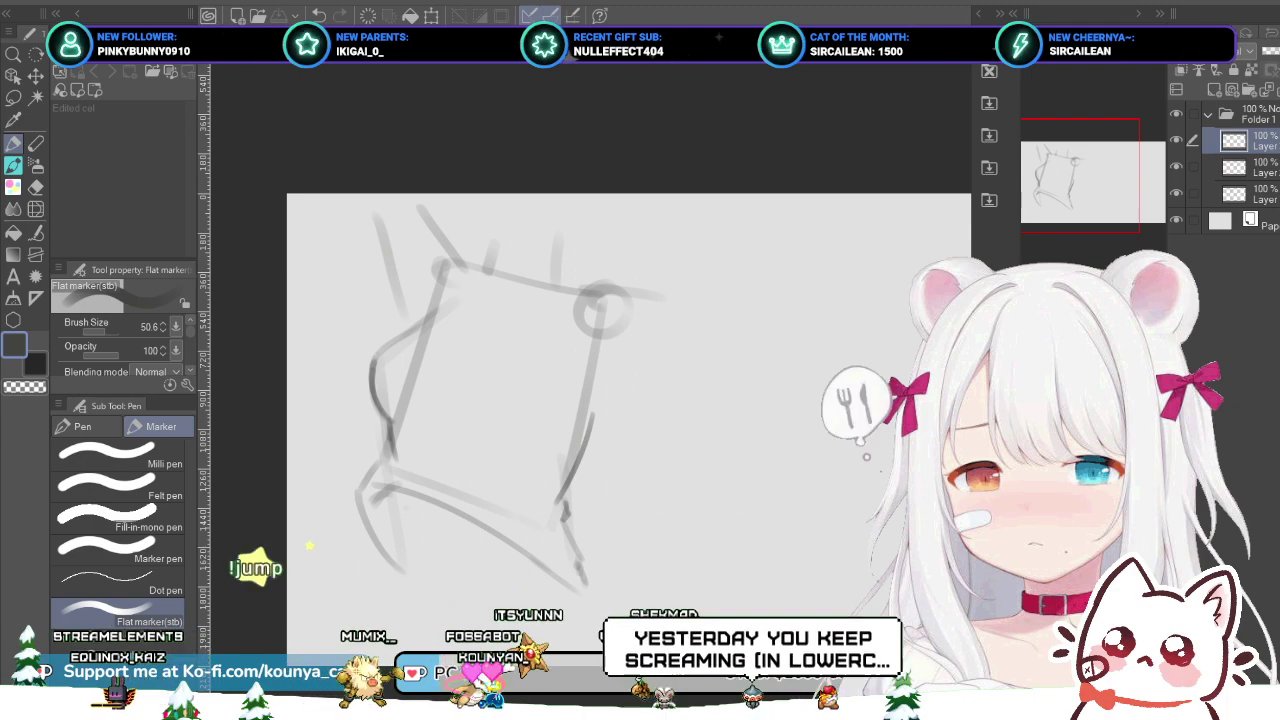
{"action": "left_click", "coordinate": [1250, 167]}
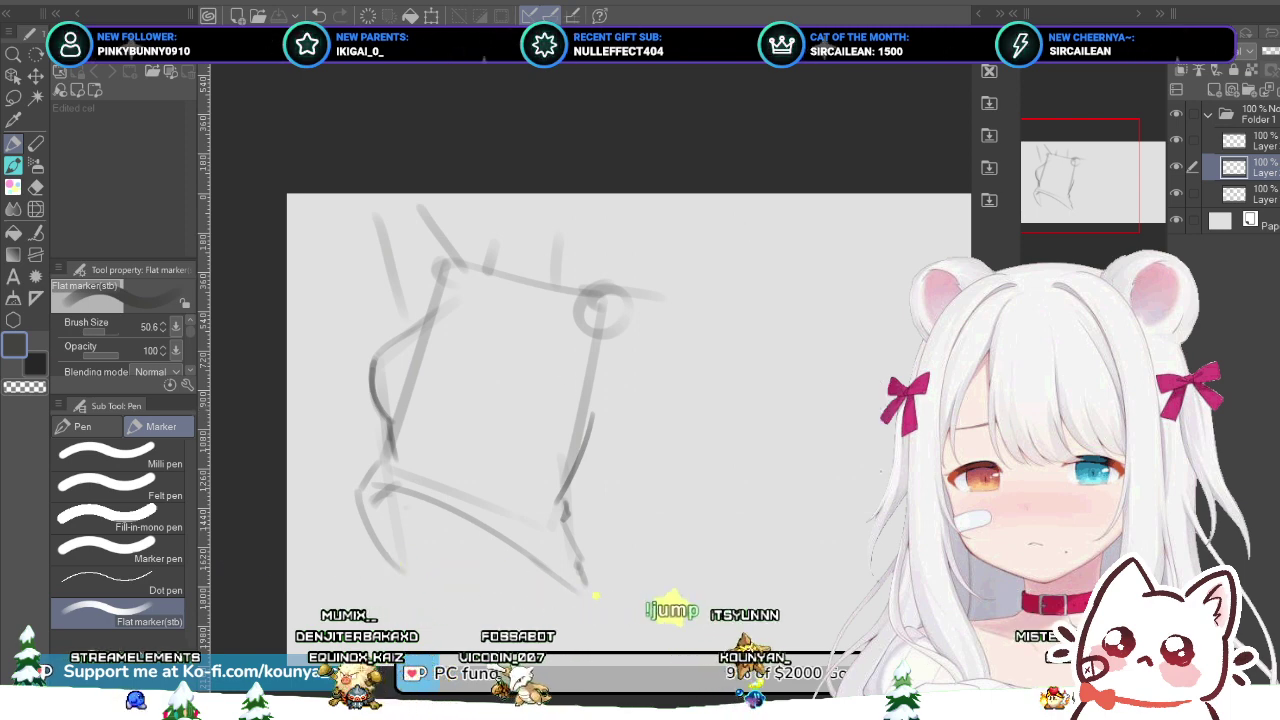
{"action": "left_click", "coordinate": [1256, 140]}
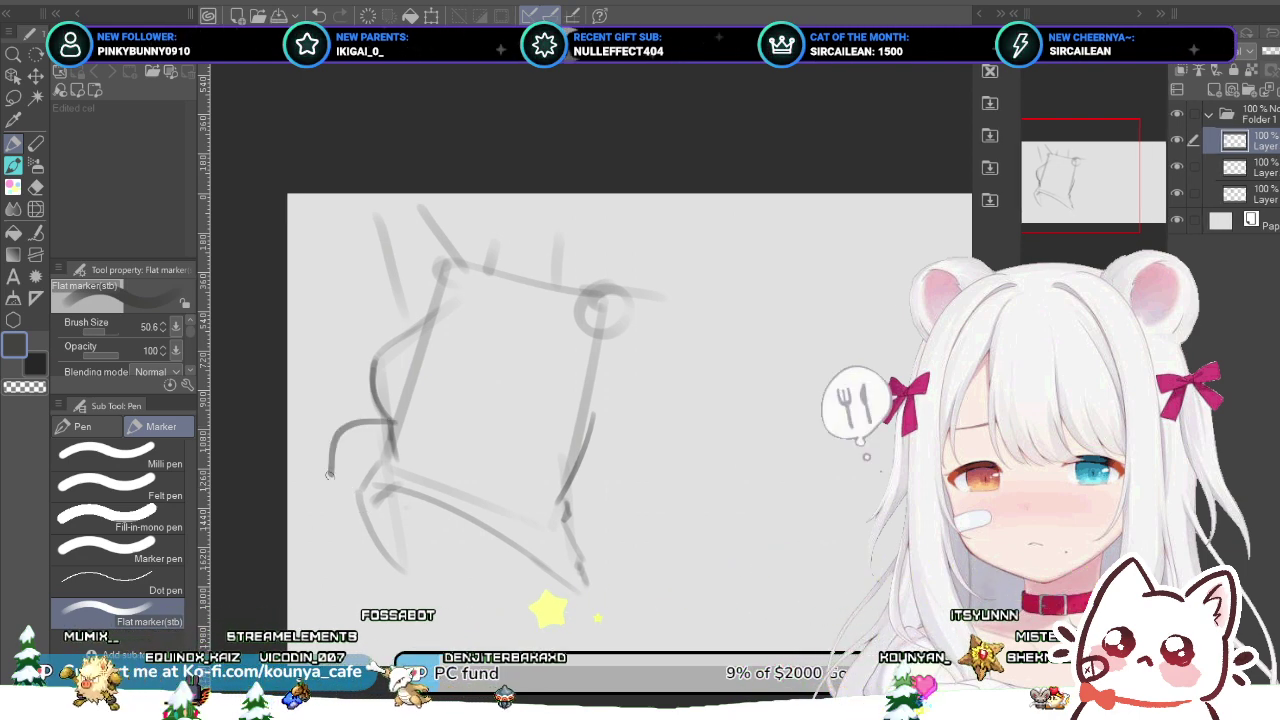
{"action": "key", "text": "o"}
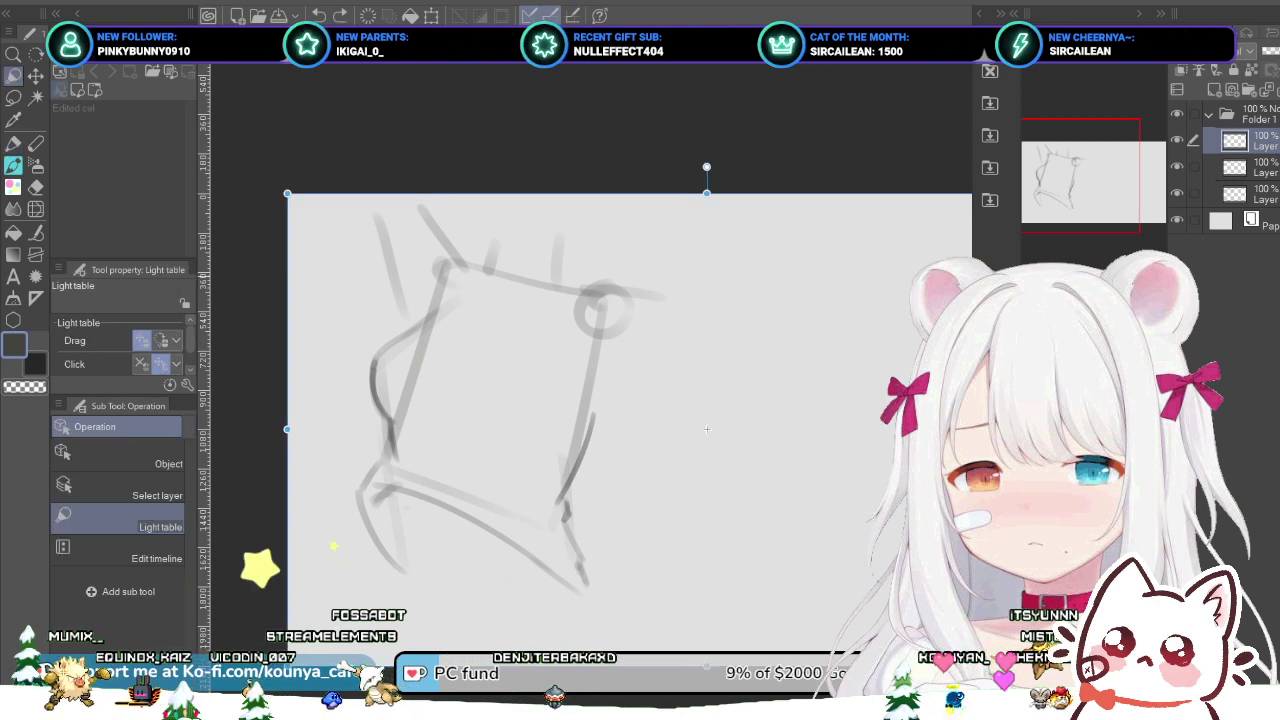
Step: Lasso the hip contours around the box's lower-left corner and bottom edge on Layer 2
{"action": "left_click", "coordinate": [1250, 167]}
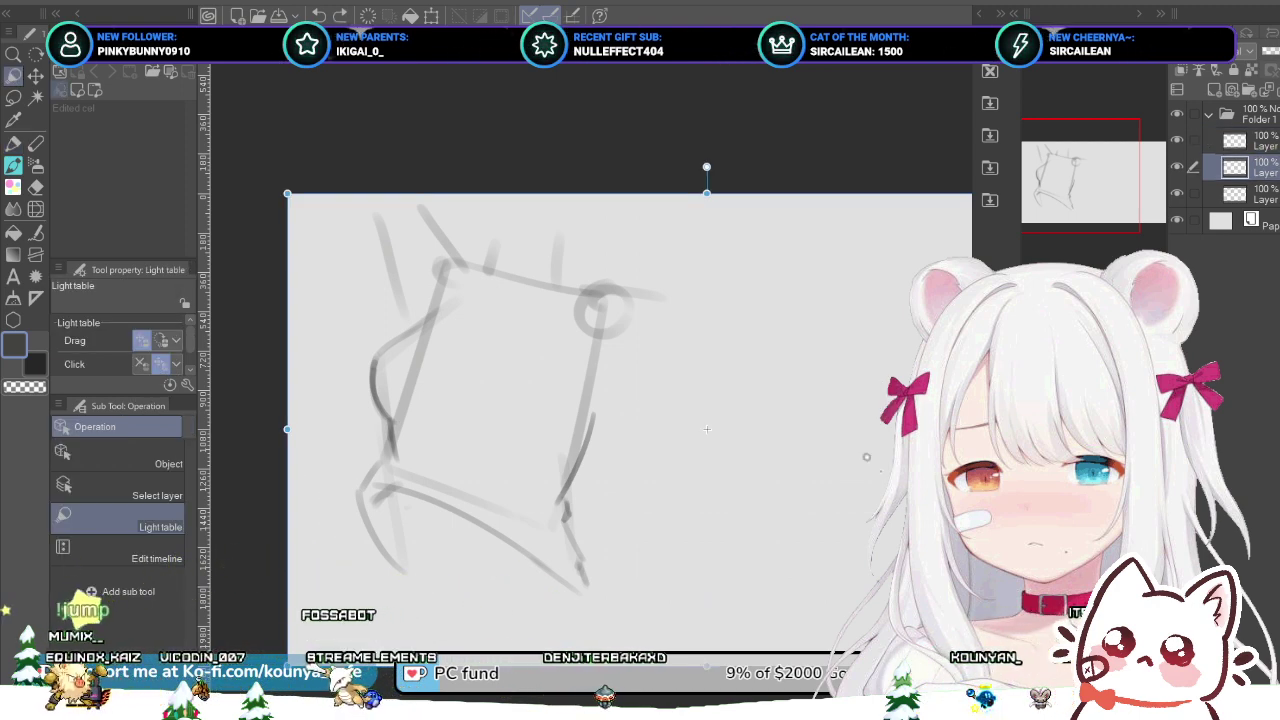
{"action": "key", "text": "m"}
{"action": "mouse_move", "coordinate": [328, 434]}
{"action": "left_mouse_down"}
{"action": "mouse_move", "coordinate": [320, 515]}
{"action": "mouse_move", "coordinate": [338, 522]}
{"action": "left_mouse_up"}
{"action": "left_click_drag", "start_coordinate": [446, 424], "coordinate": [441, 422]}
{"action": "mouse_move", "coordinate": [403, 615]}
{"action": "left_mouse_down"}
{"action": "mouse_move", "coordinate": [500, 630]}
{"action": "mouse_move", "coordinate": [586, 614]}
{"action": "mouse_move", "coordinate": [589, 595]}
{"action": "mouse_move", "coordinate": [562, 560]}
{"action": "mouse_move", "coordinate": [432, 432]}
{"action": "left_mouse_up"}
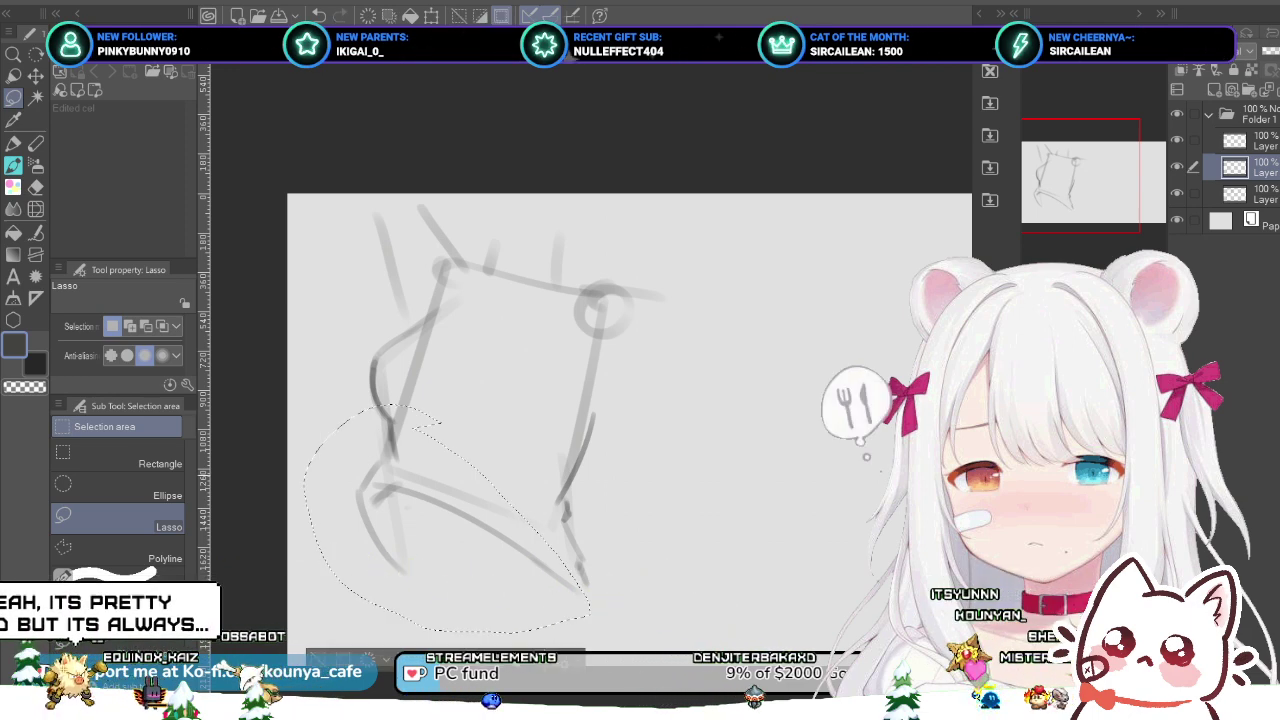
{"action": "scroll", "coordinate": [478, 482], "scroll_direction": "up", "scroll_amount": 1}
{"action": "left_click_drag", "start_coordinate": [478, 482], "coordinate": [467, 446]}
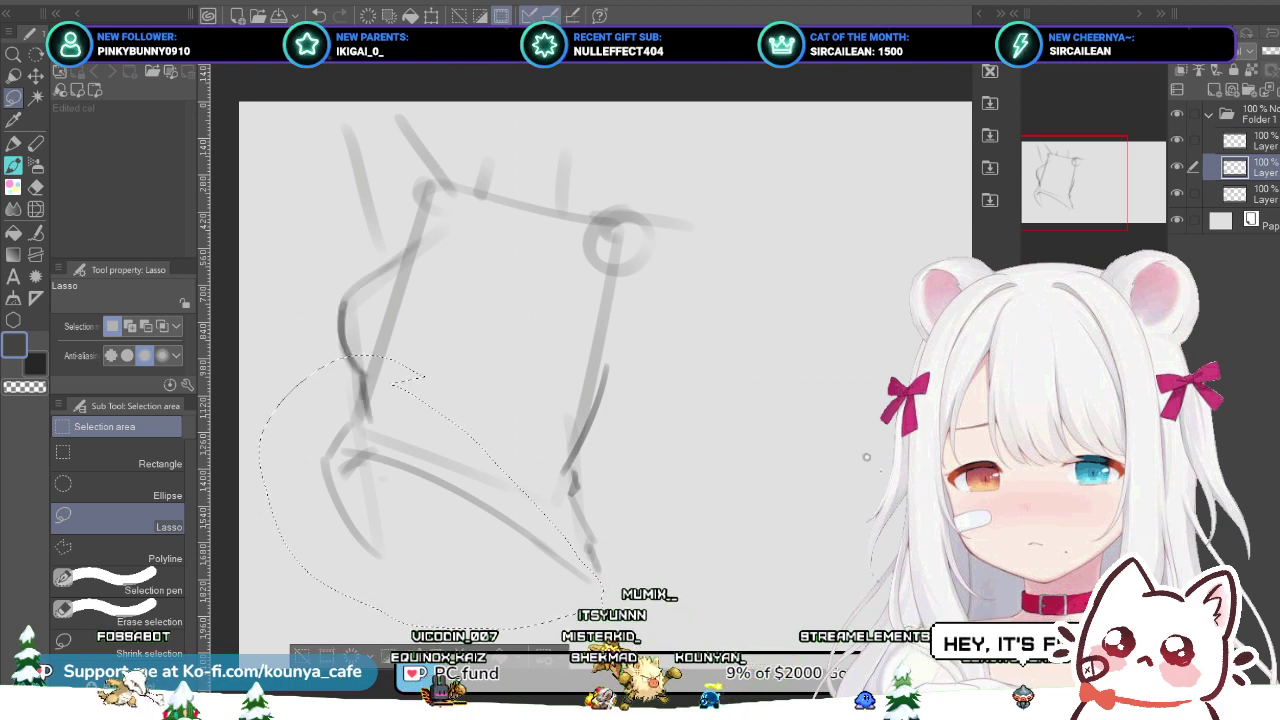
{"action": "left_click", "coordinate": [1255, 140]}
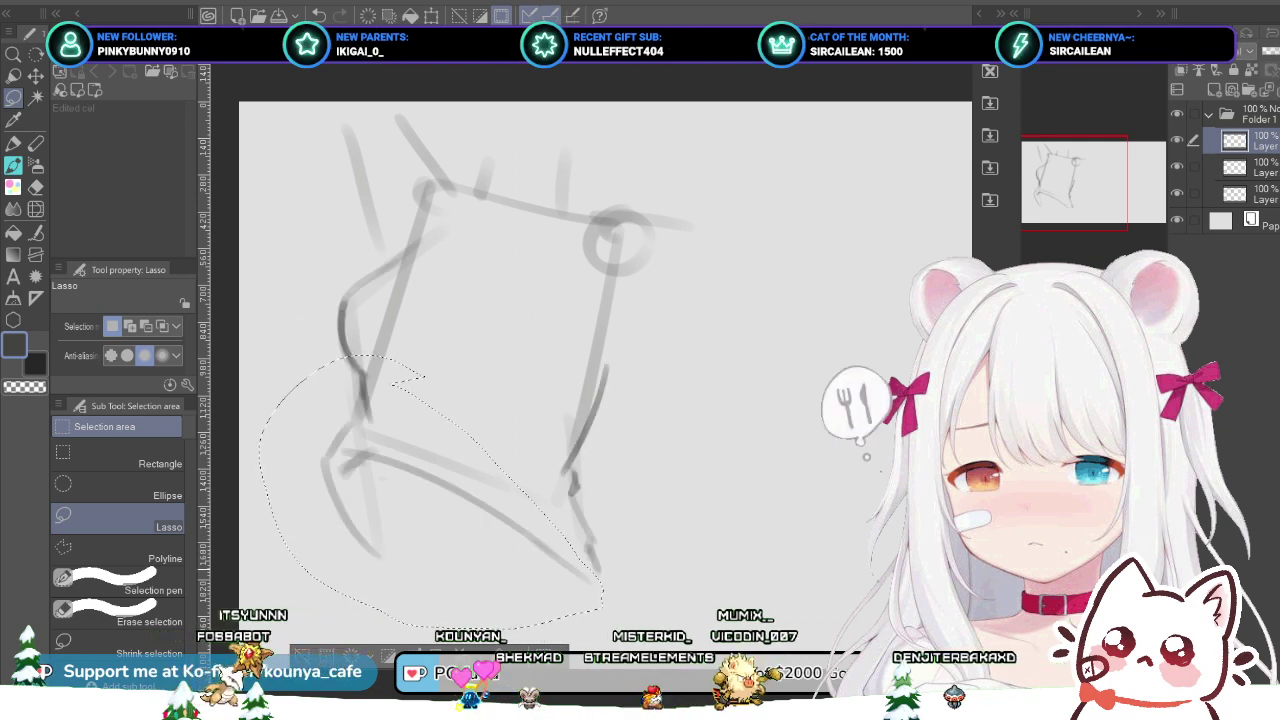
{"action": "key", "text": "ctrl+t"}
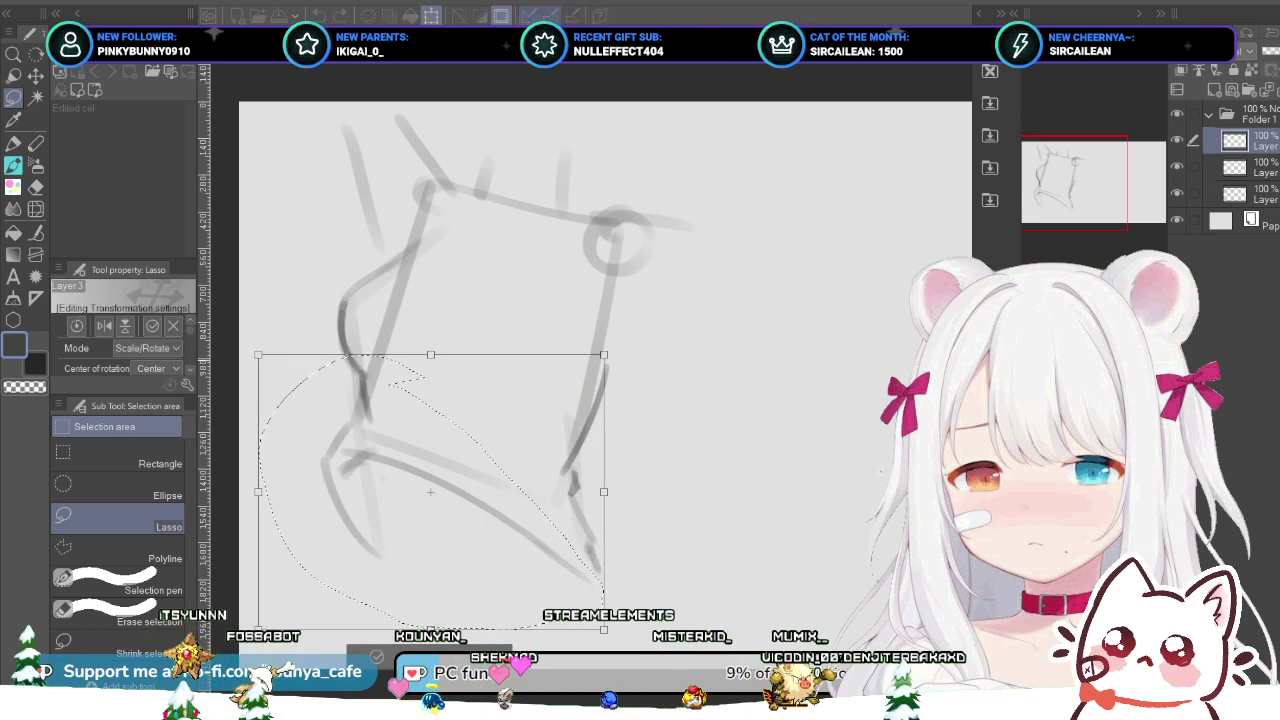
{"action": "key", "text": "ctrl+z"}
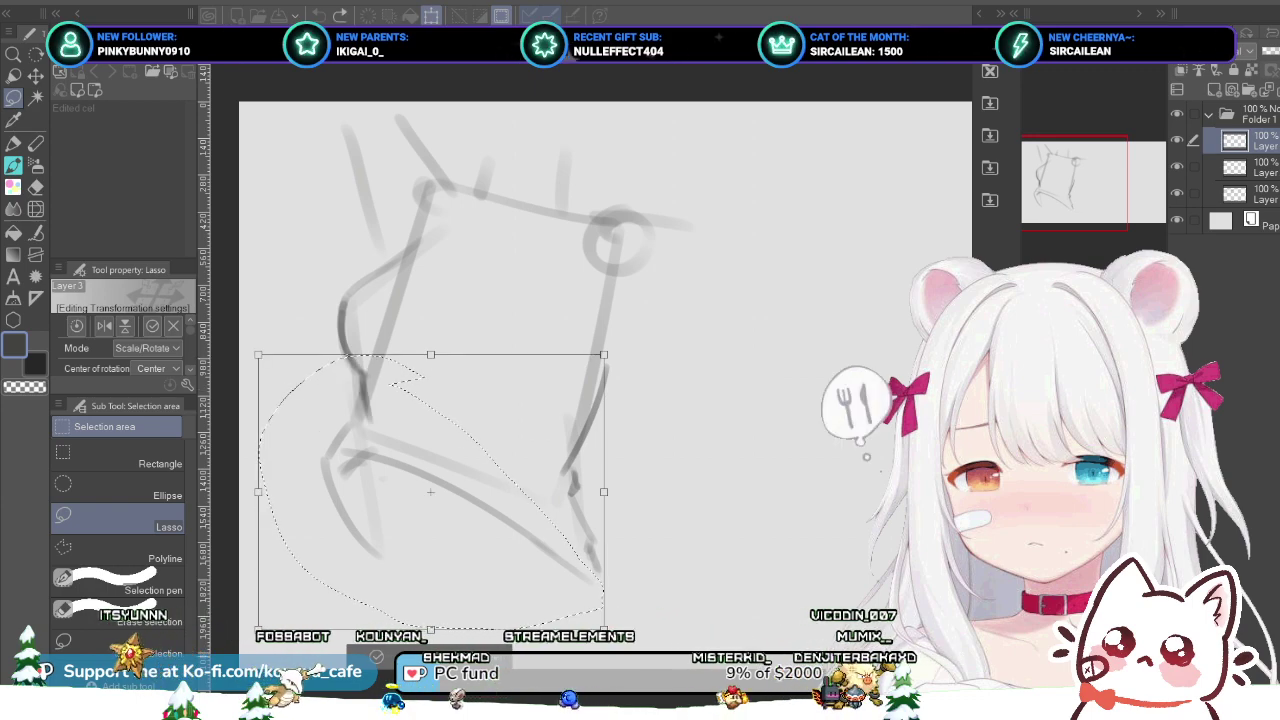
{"action": "key", "text": "Escape"}
Step: Distort the lassoed hip contours on Layer 2 by pulling the transform frame's upper-left corner down and inward, and apply the transformation
{"action": "left_click", "coordinate": [1245, 167]}
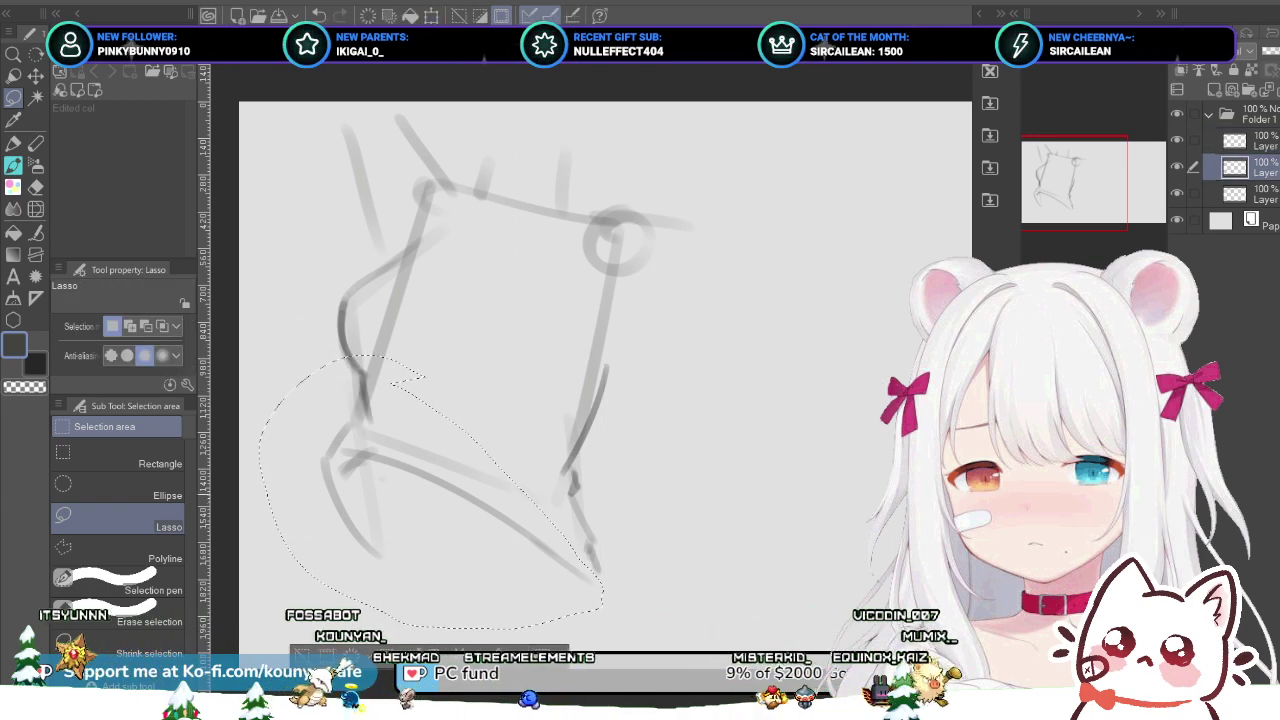
{"action": "key", "text": "ctrl+t"}
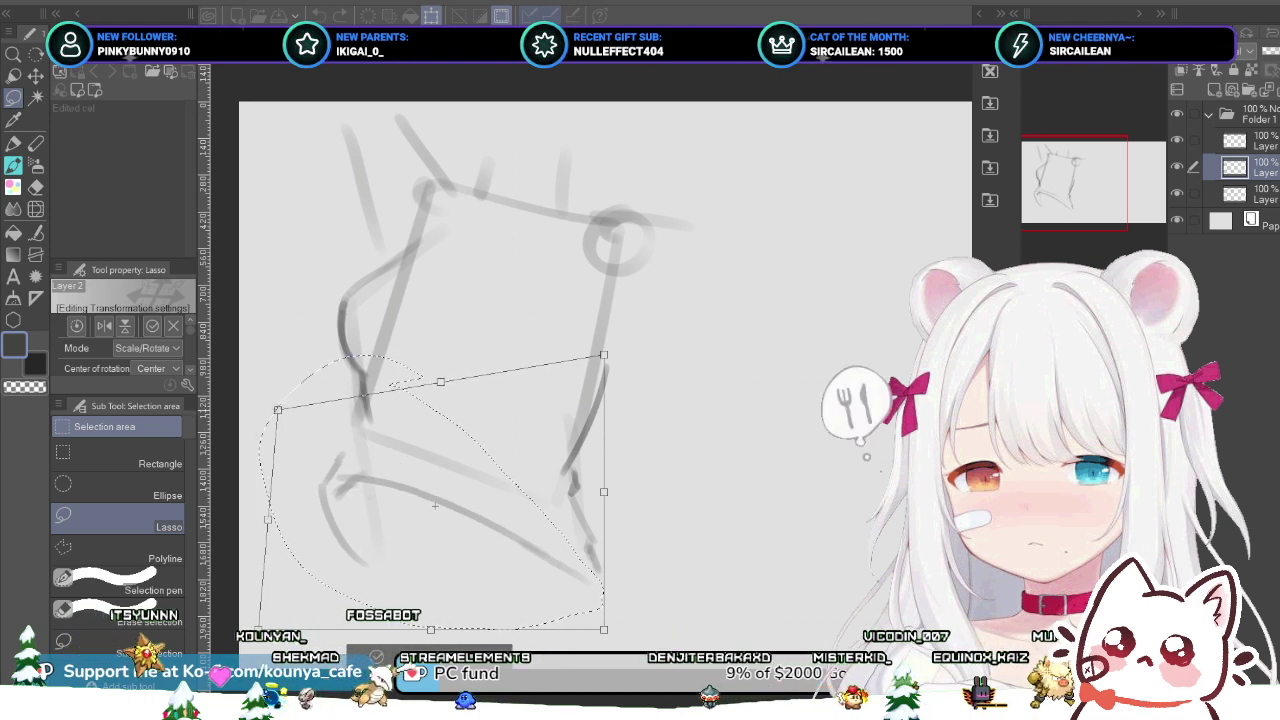
{"action": "left_click_drag", "start_coordinate": [286, 409], "coordinate": [290, 409]}
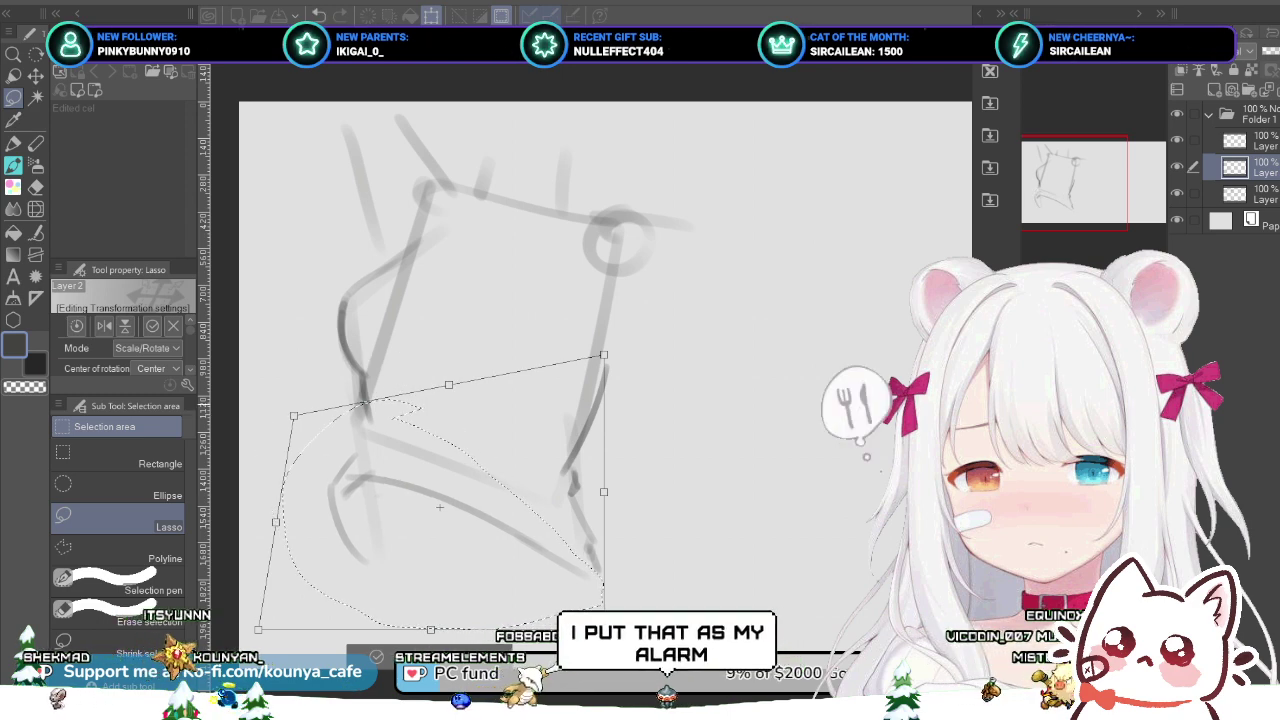
{"action": "key", "text": "Return"}
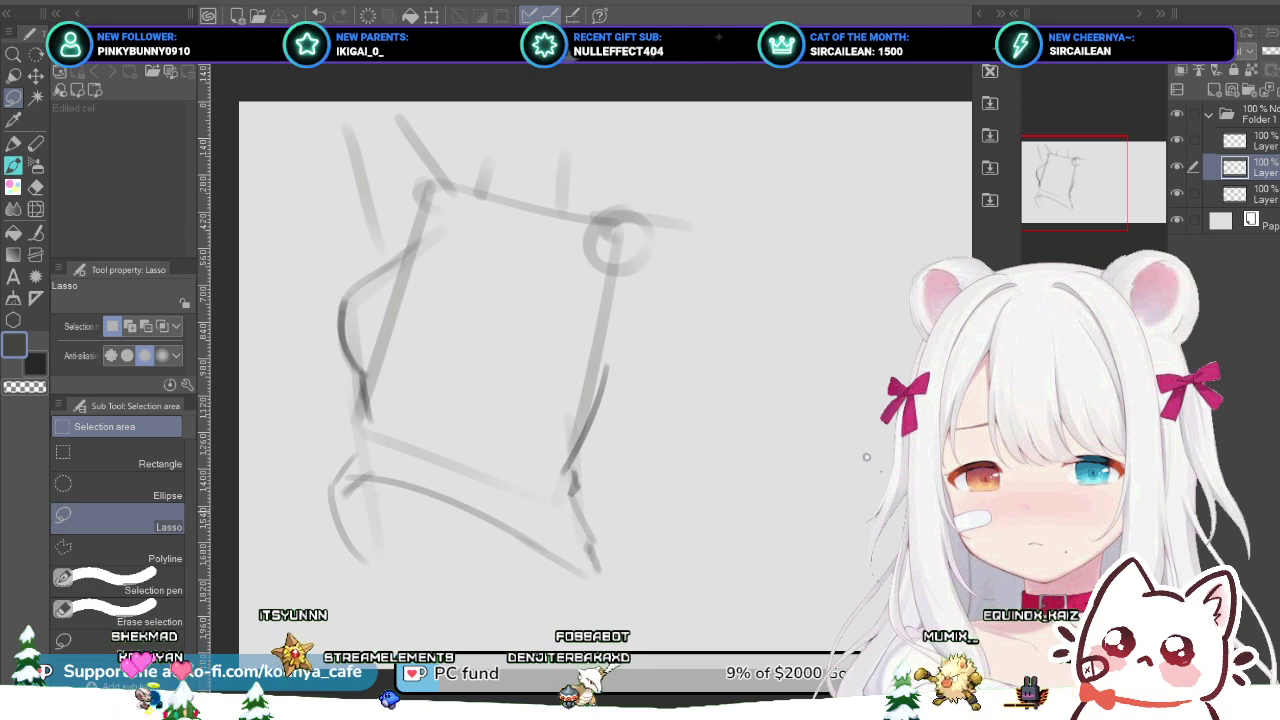
Step: Make Layer 3, the uppermost layer inside Folder 1, the active layer
{"action": "key", "text": "alt+]"}
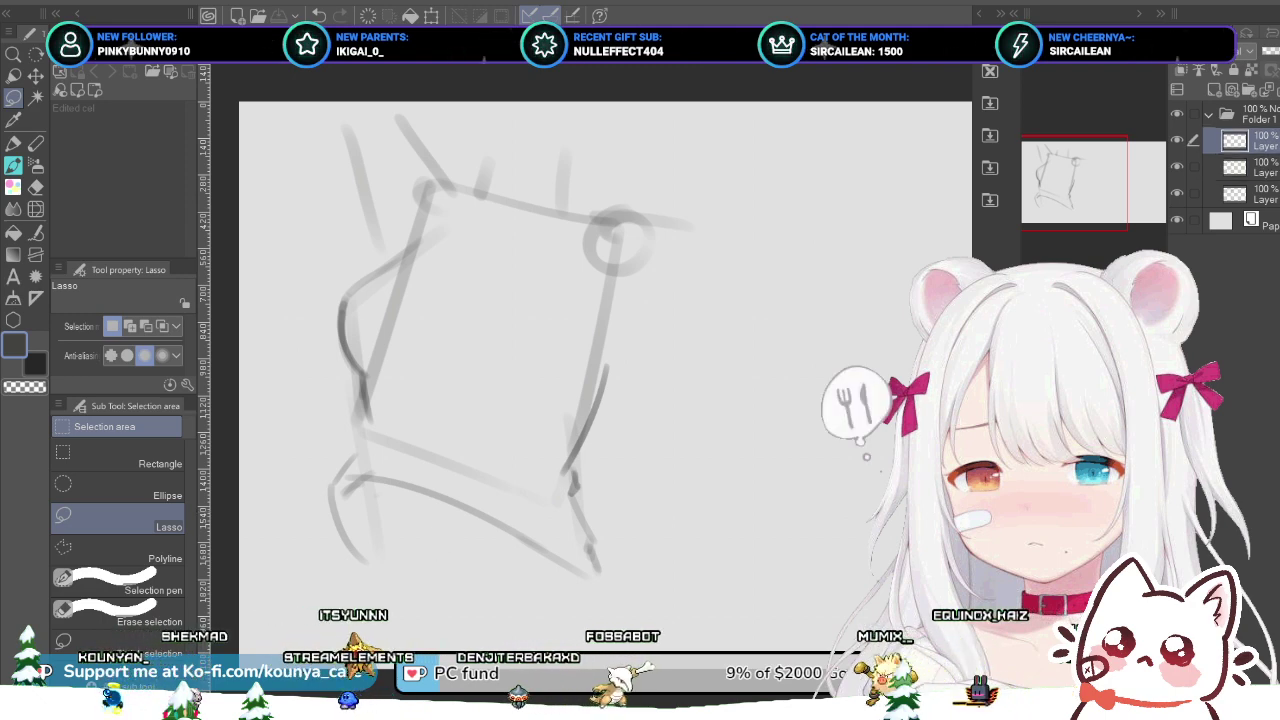
{"action": "key", "text": "alt+["}
{"action": "key", "text": "alt+]"}
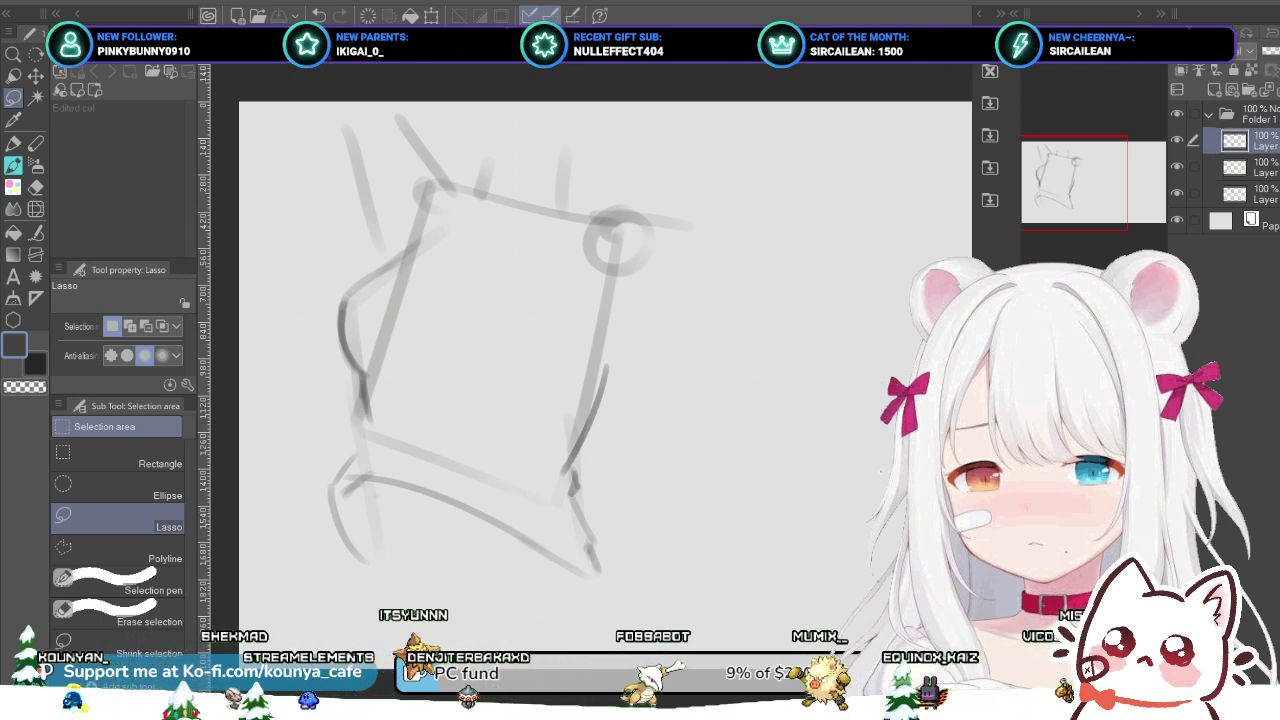
{"action": "key", "text": "alt+]"}
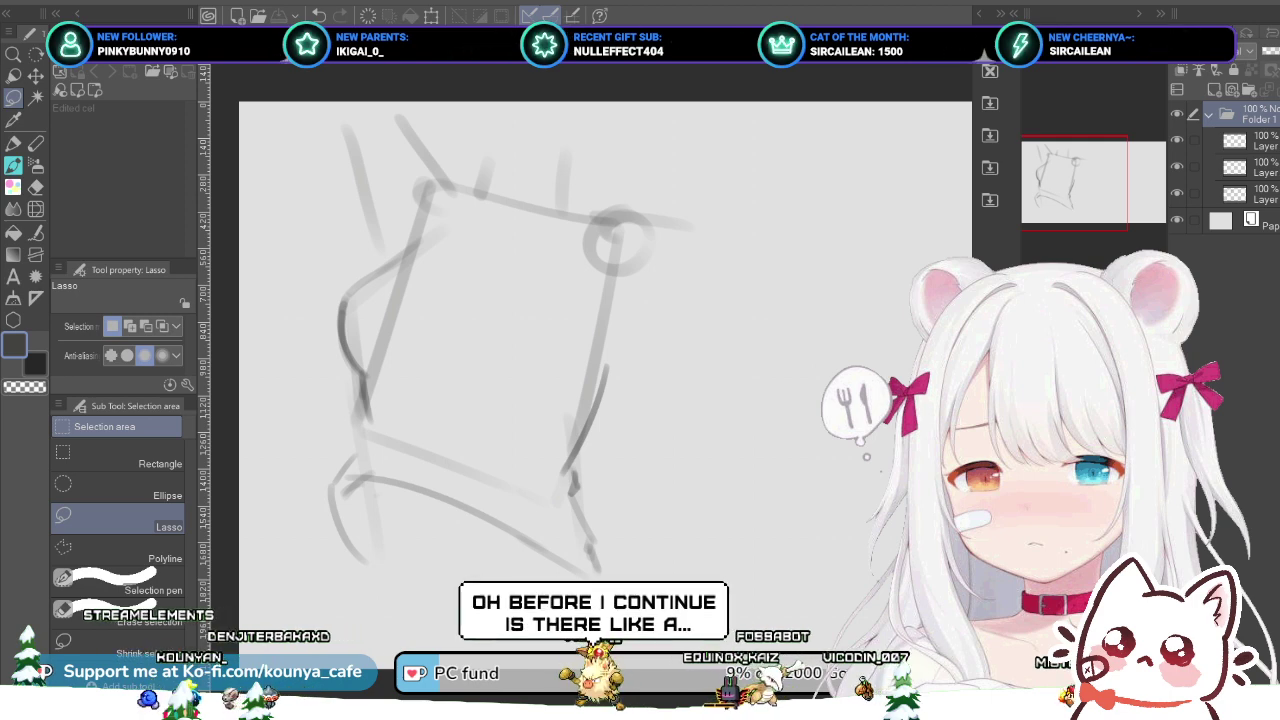
{"action": "left_click", "coordinate": [1255, 140]}
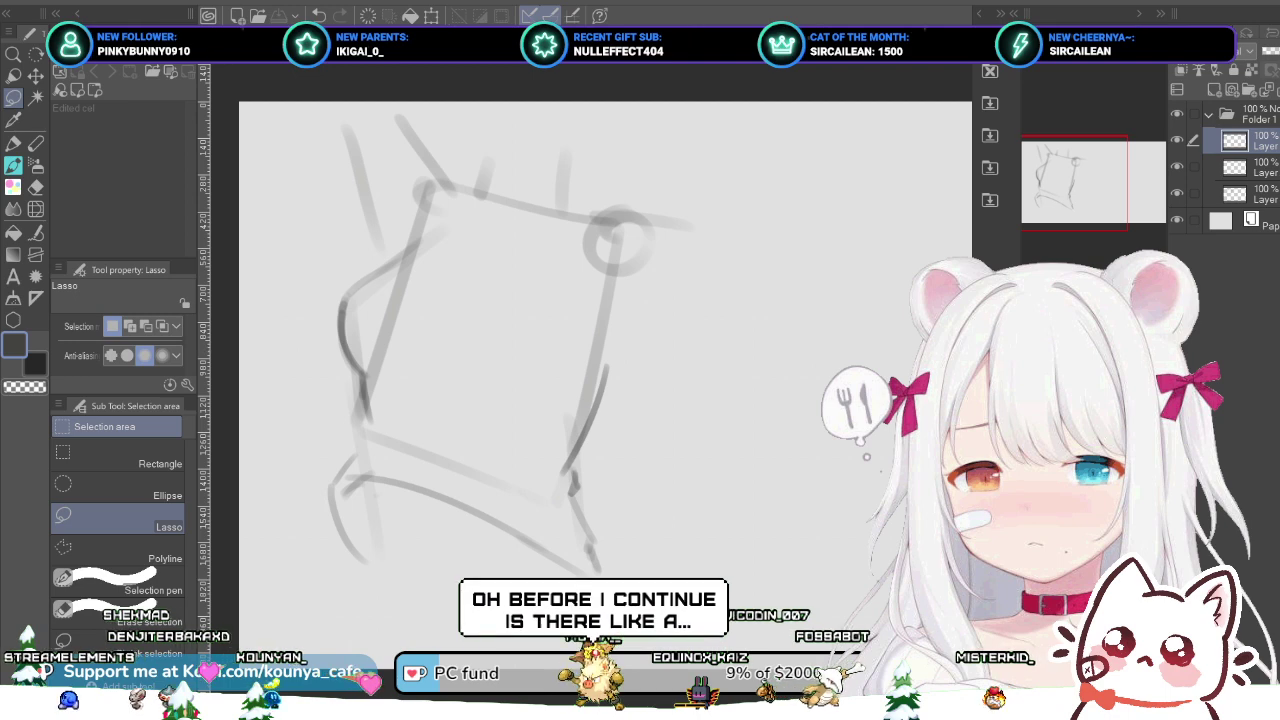
Step: Compare the contours held on Layer 3 and Layer 2 by checking the drawing with each layer hidden and restored
{"action": "key", "text": "ctrl+z"}
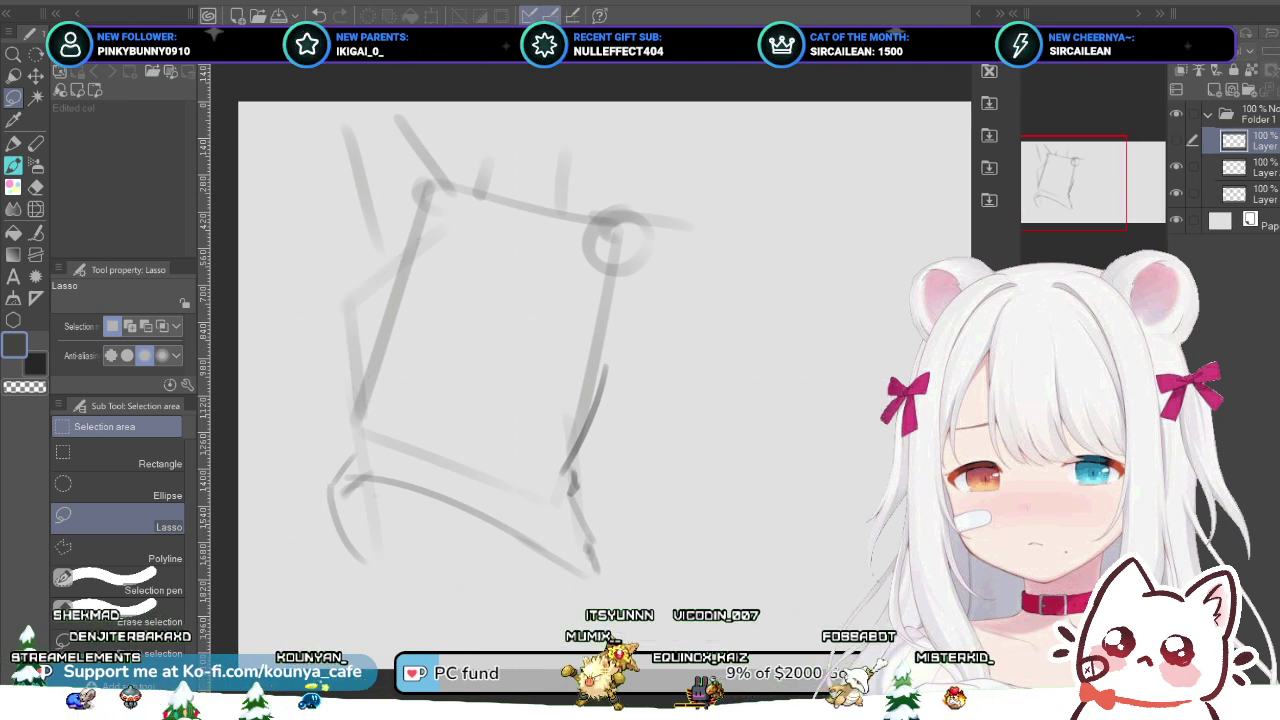
{"action": "left_click", "coordinate": [1255, 167]}
{"action": "left_click", "coordinate": [1255, 140]}
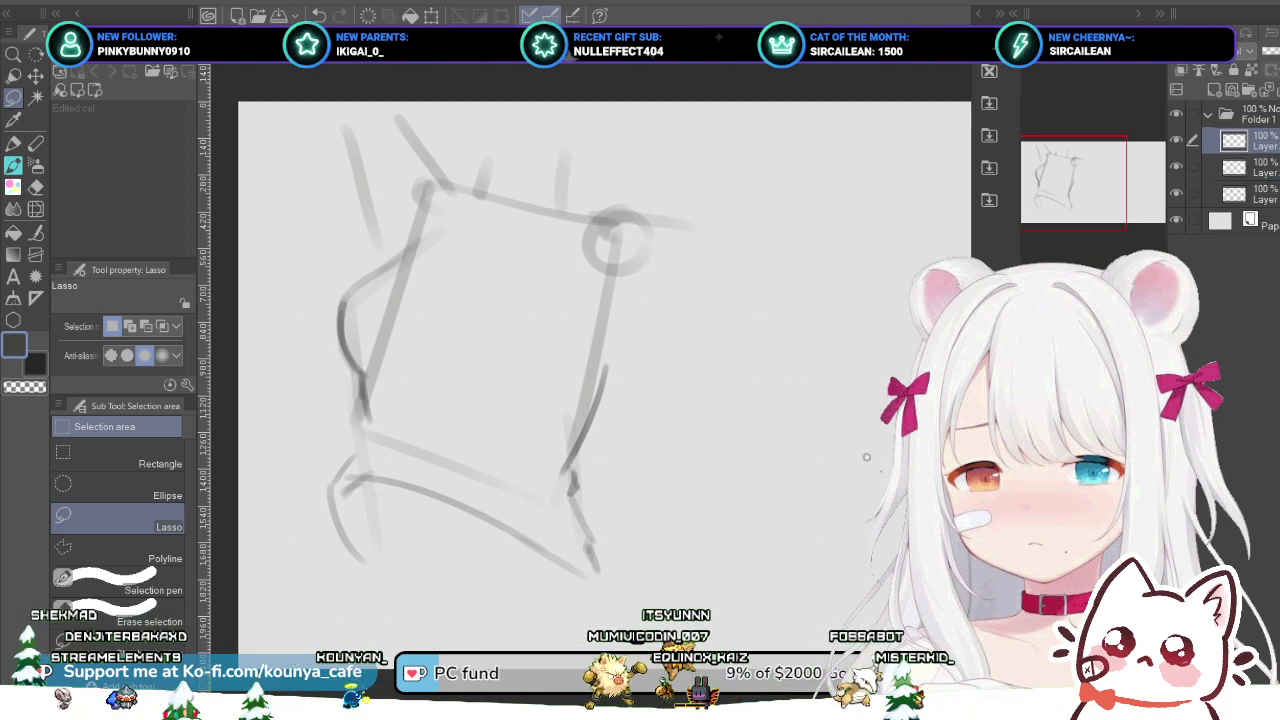
{"action": "left_click", "coordinate": [1255, 167]}
{"action": "key", "text": "ctrl+z"}
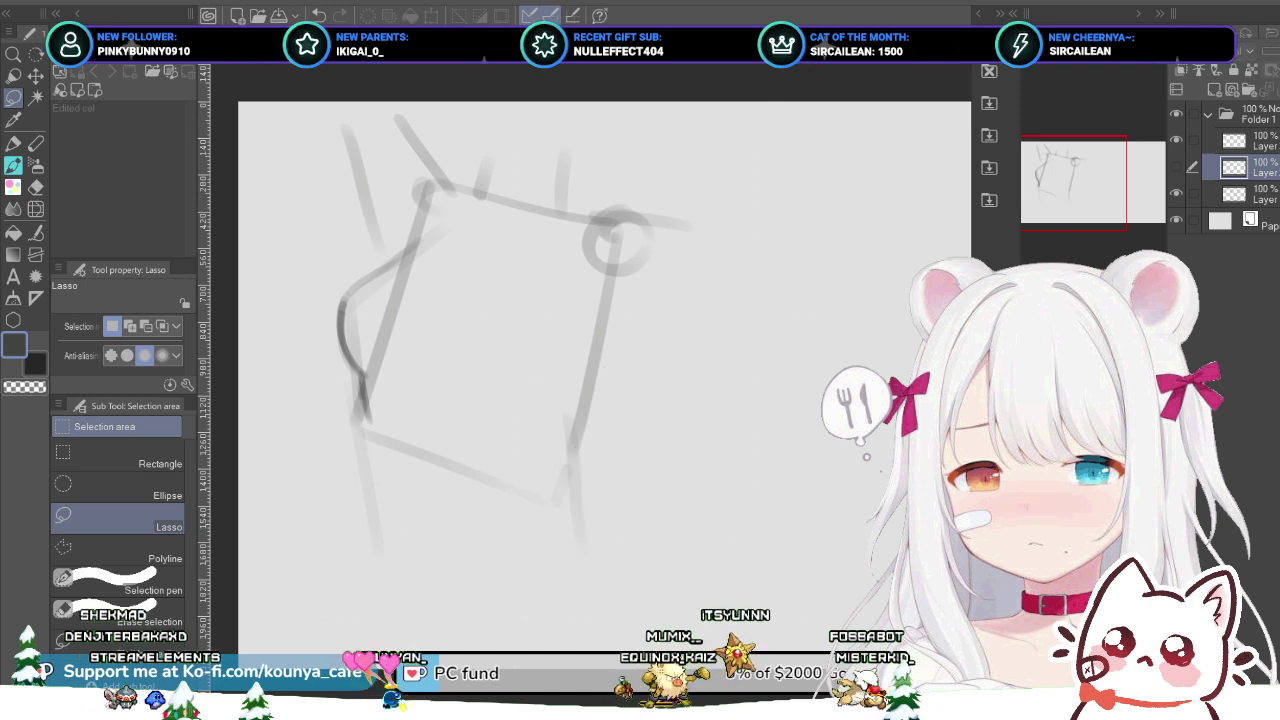
{"action": "key", "text": "ctrl+y"}
{"action": "left_click", "coordinate": [1255, 140]}
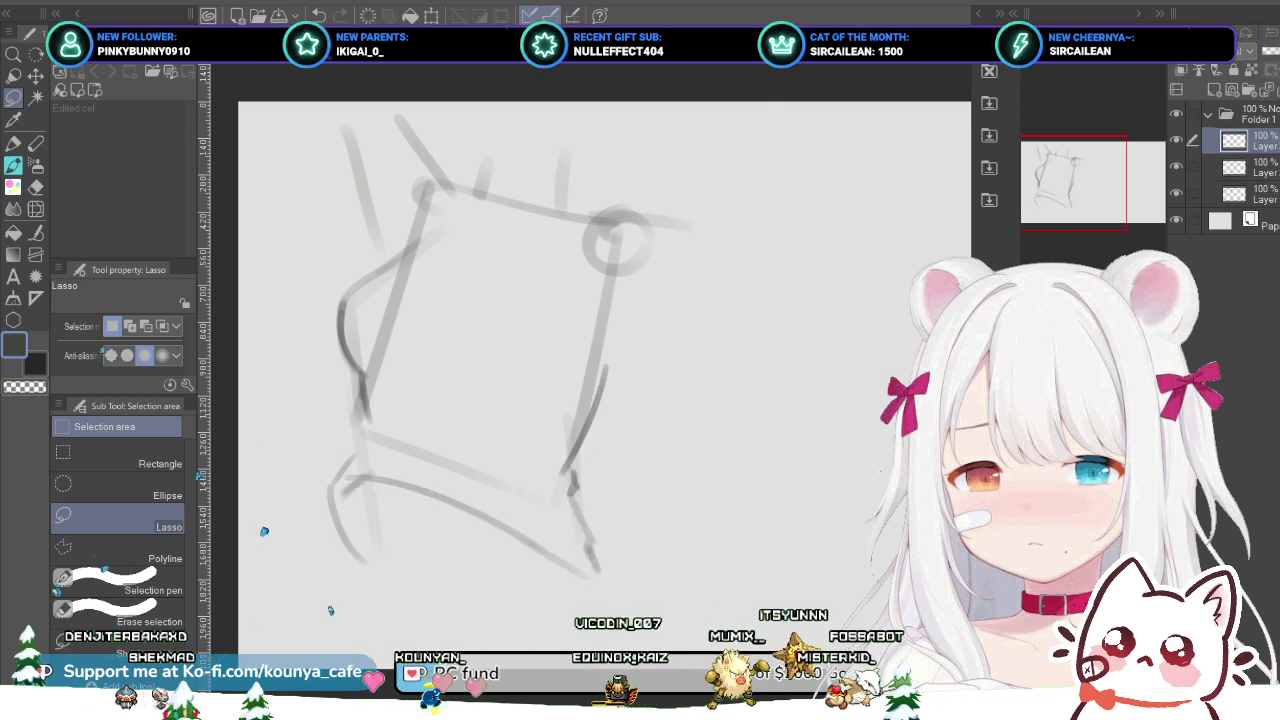
{"action": "key", "text": "ctrl+z"}
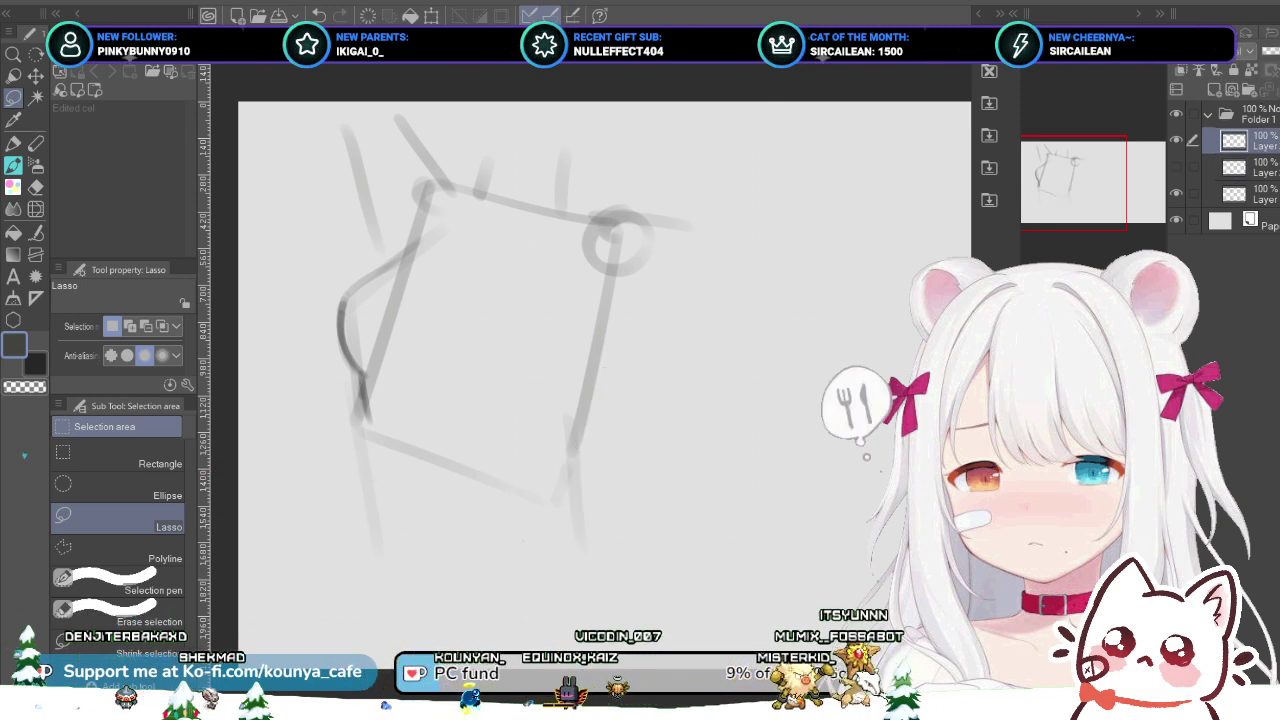
{"action": "key", "text": "ctrl+y"}
Step: Lasso and remove the curve below the lower-left hip corner on Layer 2, and make Layer 3 active
{"action": "key", "text": "alt+bracketleft"}
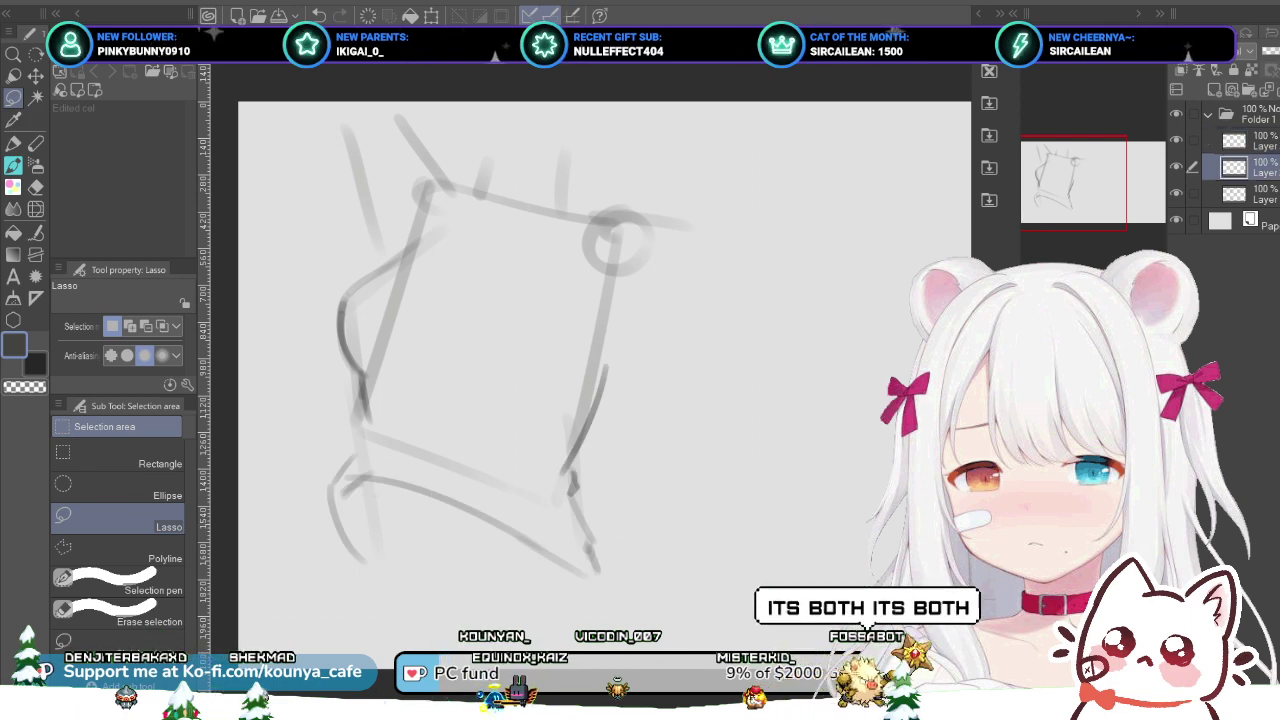
{"action": "left_click_drag", "start_coordinate": [334, 543], "coordinate": [389, 591]}
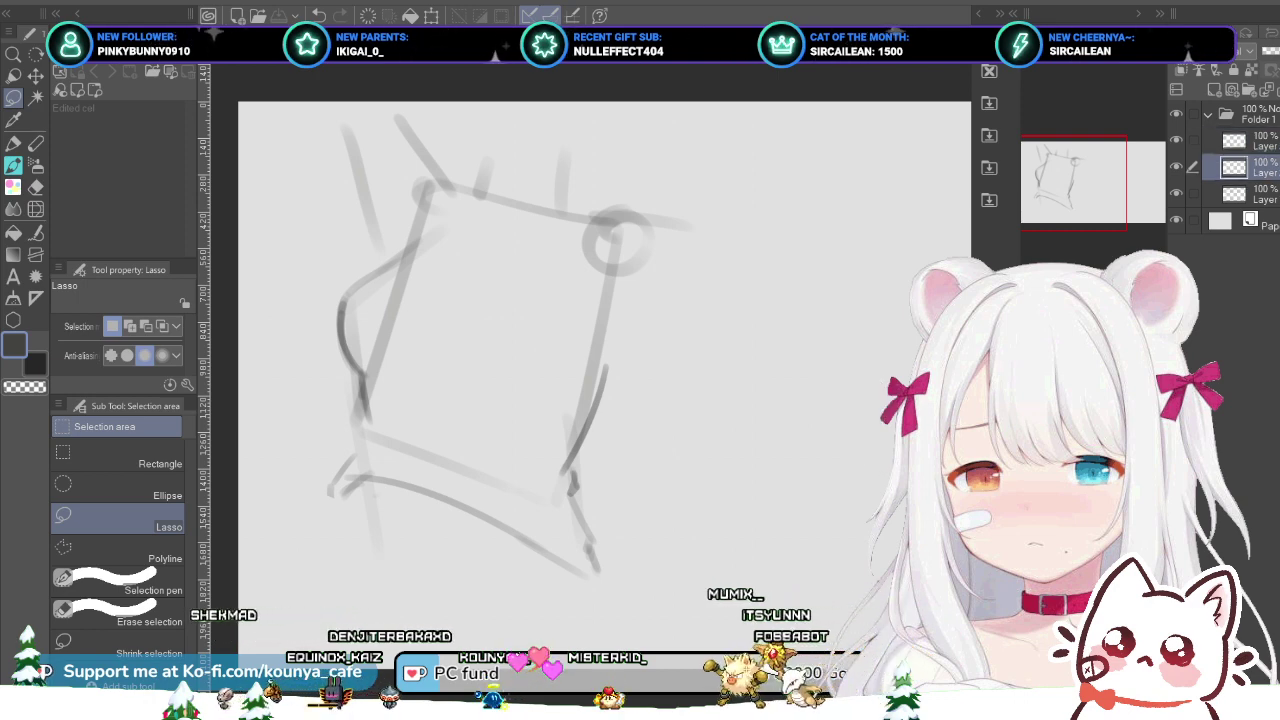
{"action": "left_click", "coordinate": [1176, 140]}
{"action": "left_click", "coordinate": [1176, 140]}
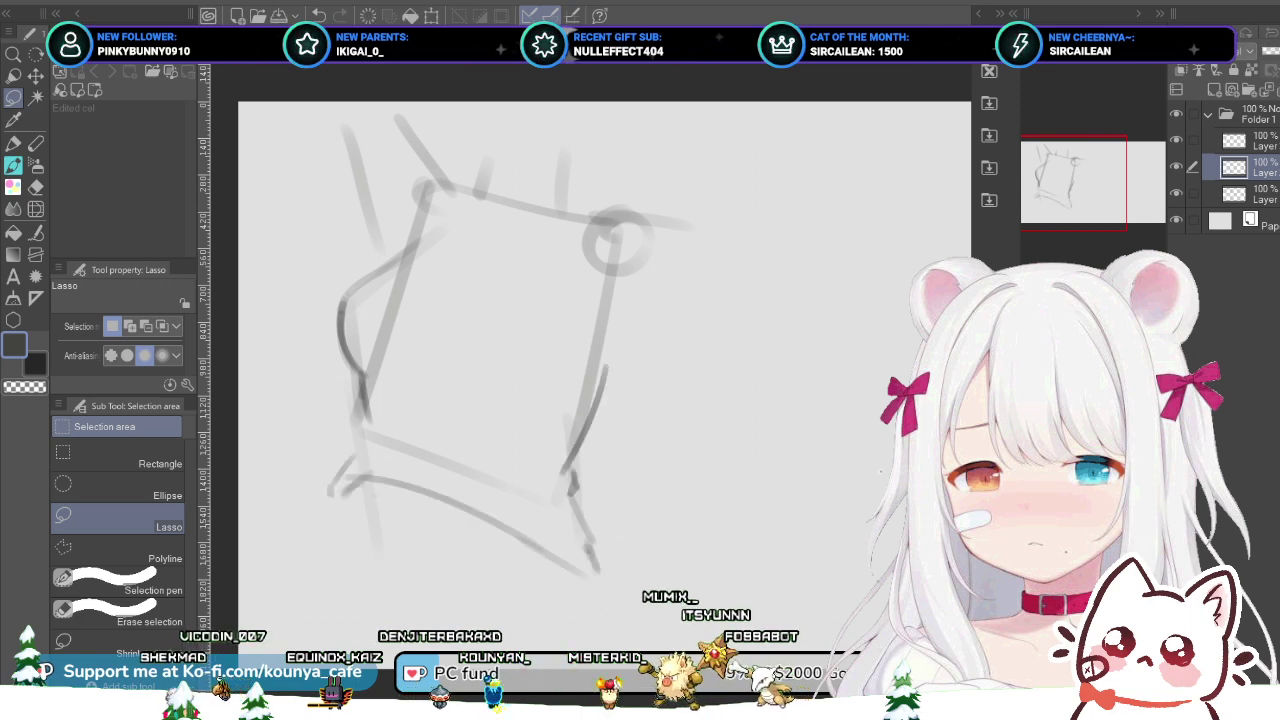
{"action": "left_click", "coordinate": [1250, 140]}
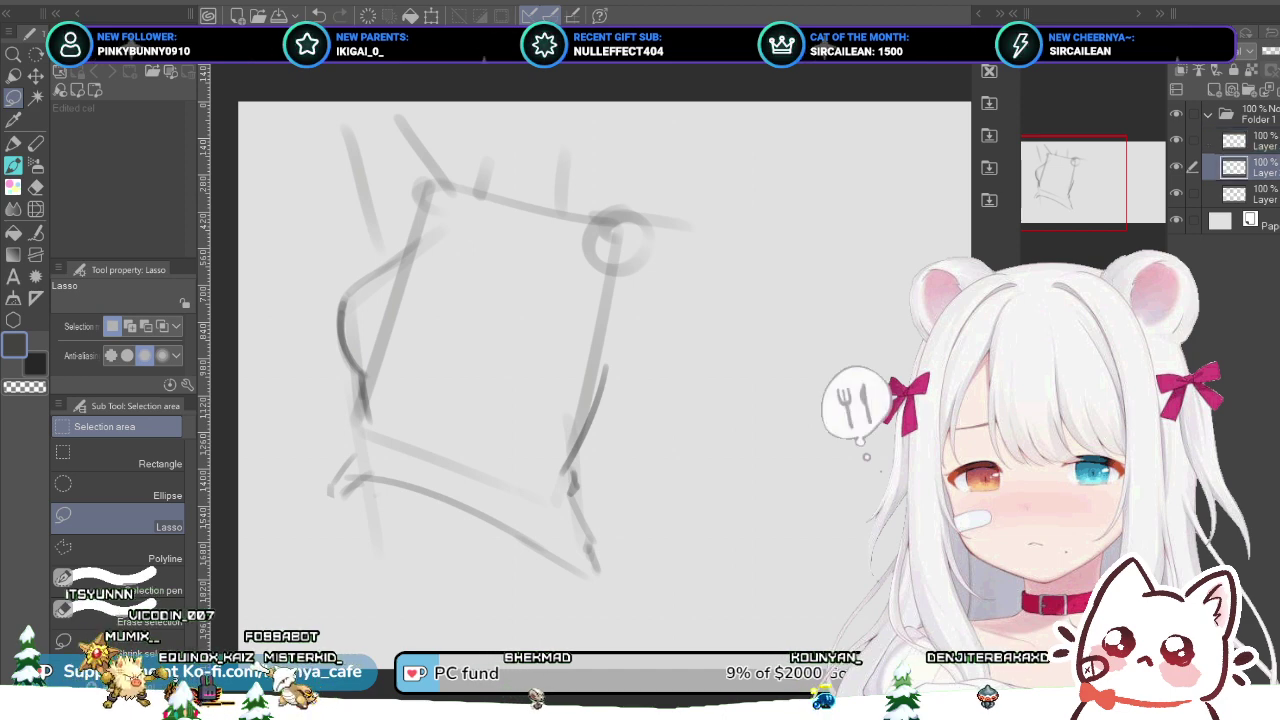
Step: Switch to the Flat marker at brush size 60.1 and try a curve descending from the lower-left hip corner on Layer 3
{"action": "key", "text": "p"}
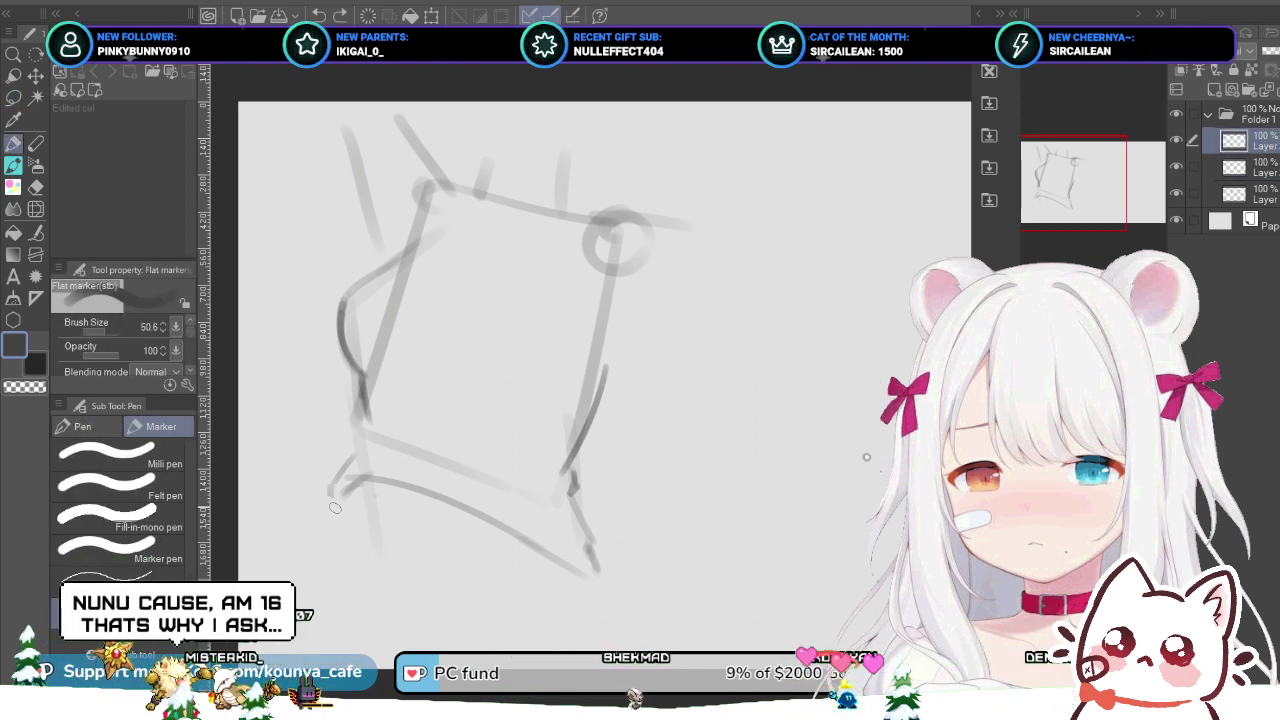
{"action": "key", "text": "]"}
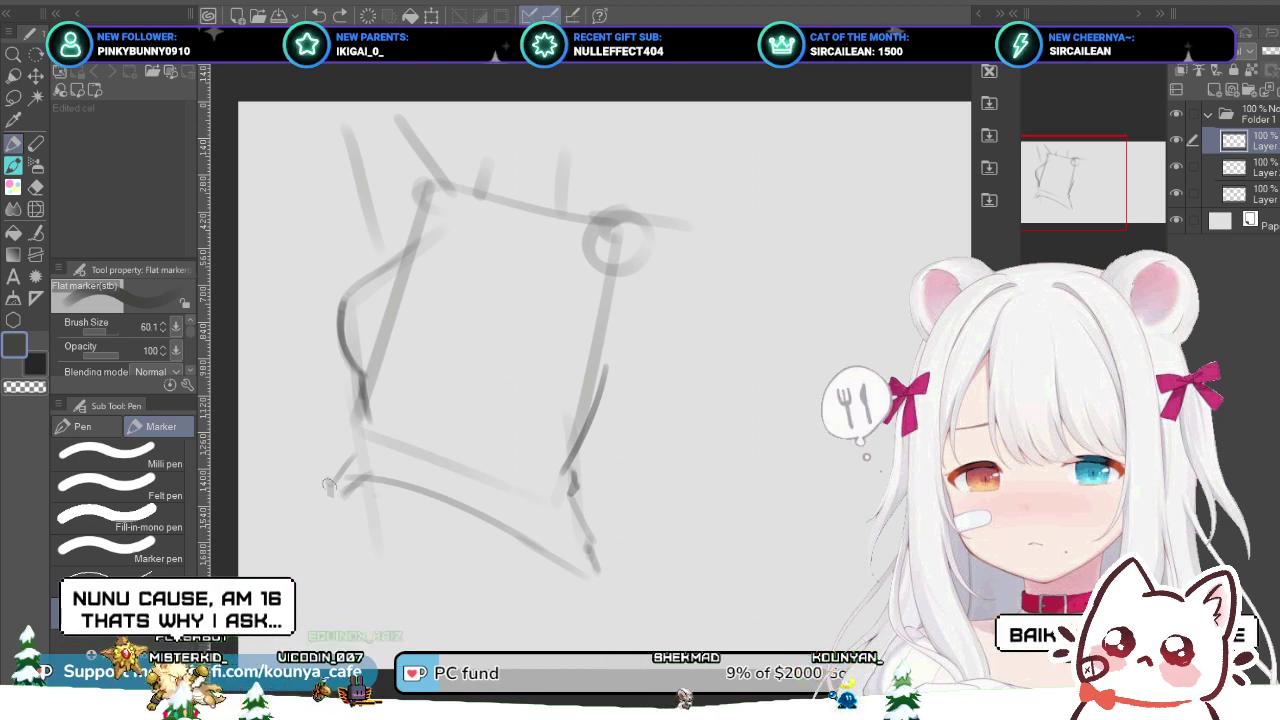
{"action": "key", "text": "ctrl+z"}
{"action": "left_click_drag", "start_coordinate": [331, 485], "coordinate": [371, 559]}
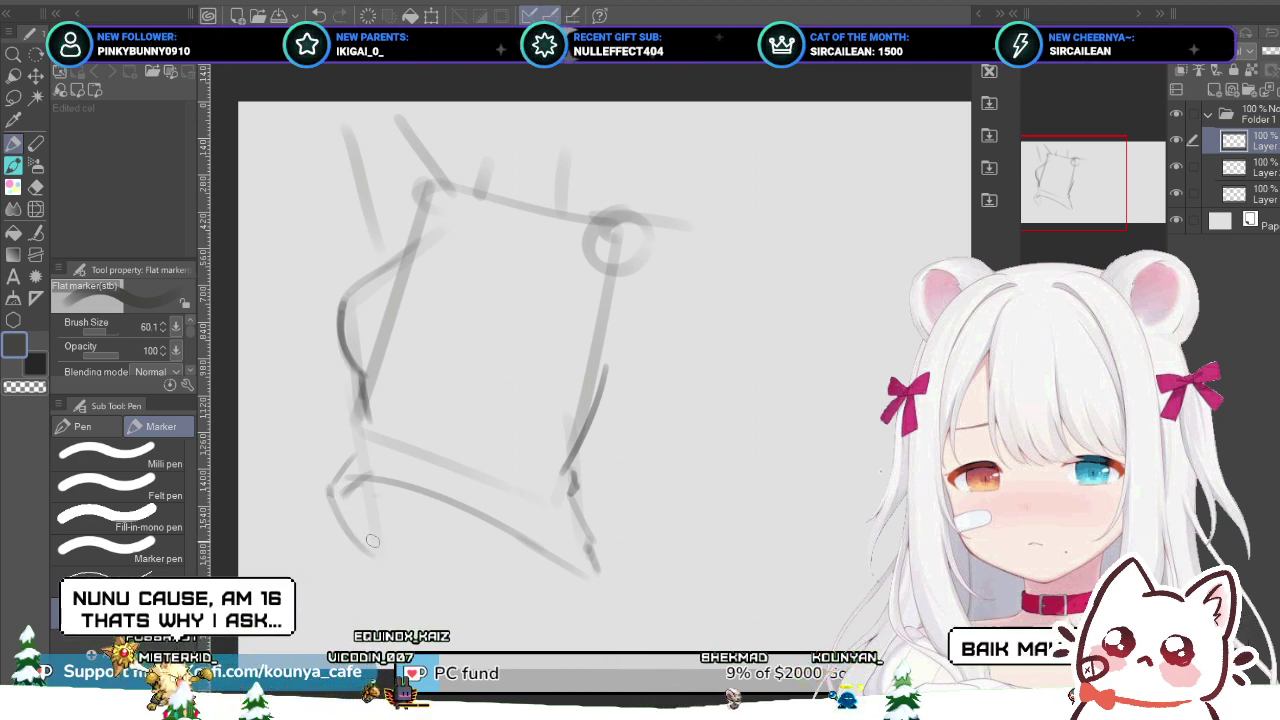
{"action": "key", "text": "ctrl+z"}
{"action": "key", "text": "ctrl+y"}
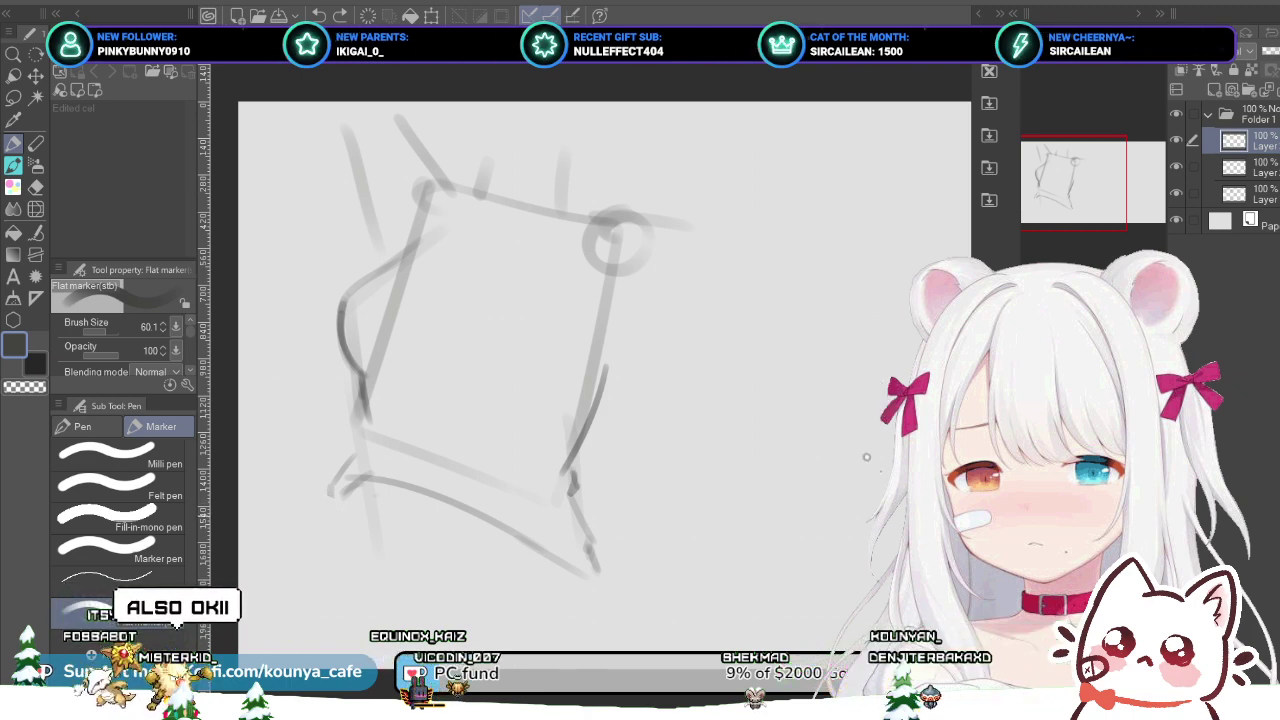
Step: Redraw the curve bulging down and inward from the lower-left hip corner on Layer 3, undoing unsatisfactory strokes until its shape fits
{"action": "scroll", "coordinate": [590, 340], "scroll_direction": "up", "scroll_amount": 1}
{"action": "scroll", "coordinate": [590, 340], "scroll_direction": "up", "scroll_amount": 2}
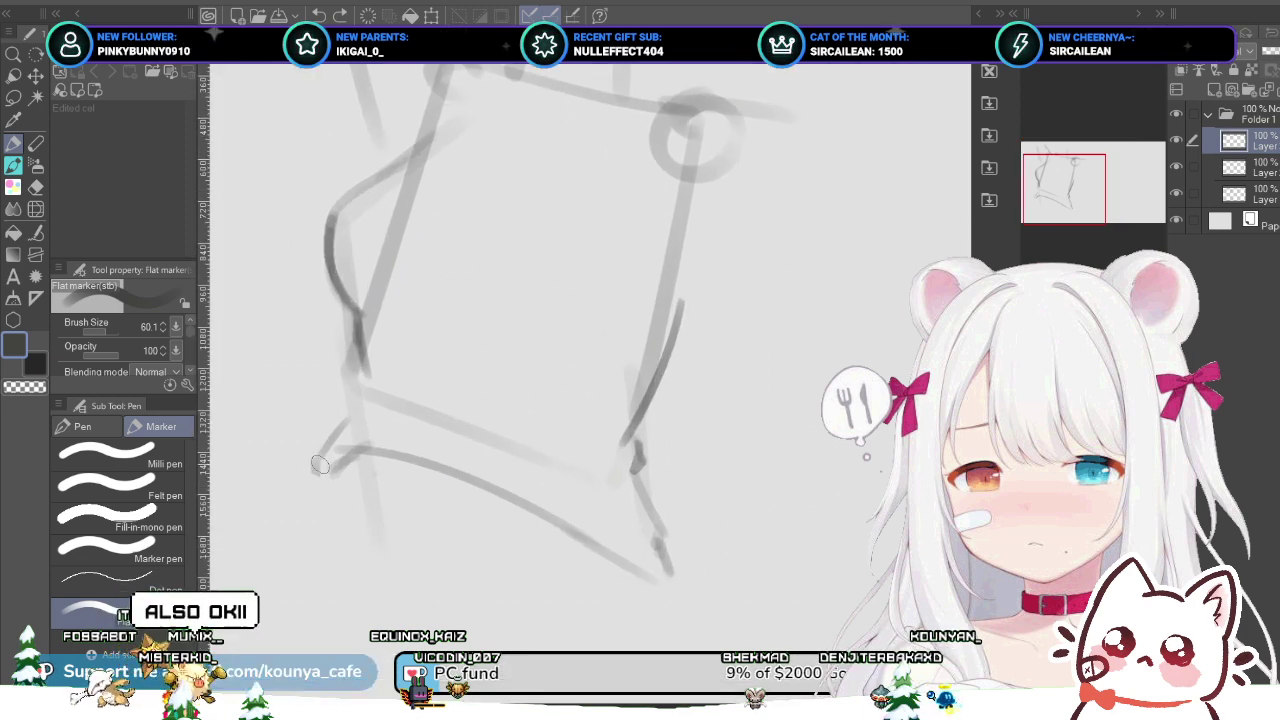
{"action": "left_click_drag", "start_coordinate": [318, 464], "coordinate": [345, 521]}
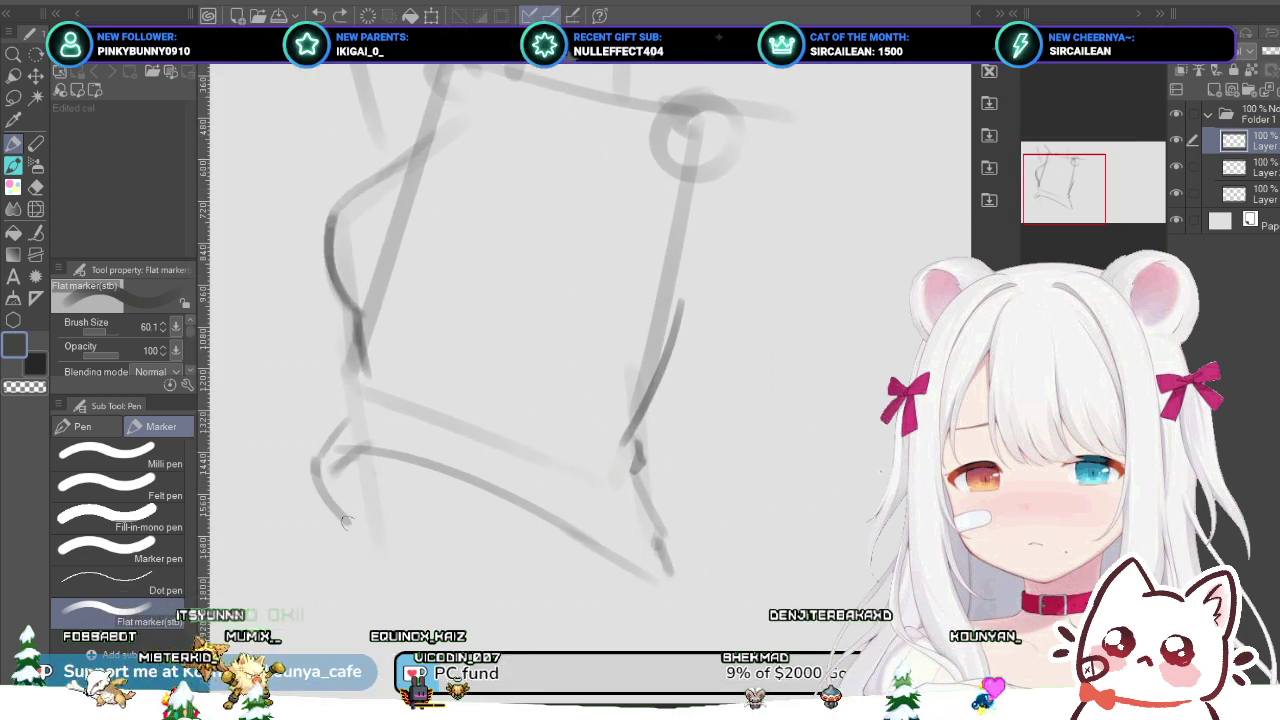
{"action": "key", "text": "ctrl+z"}
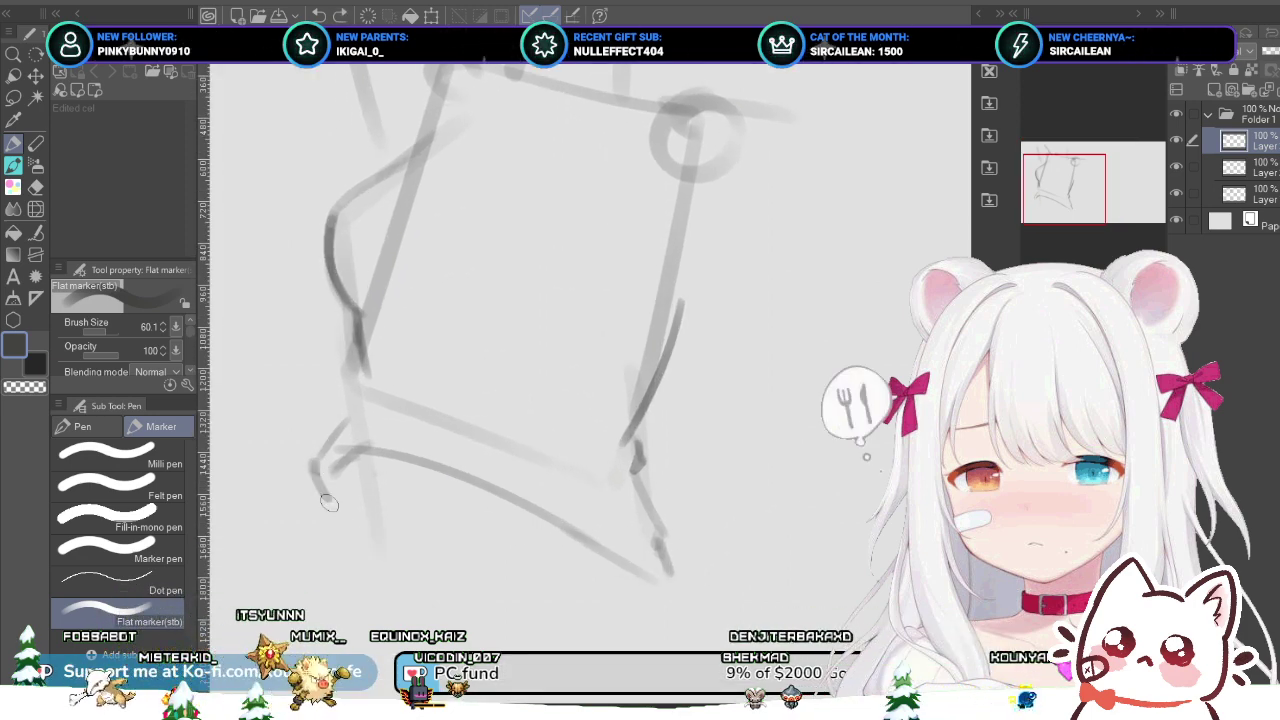
{"action": "left_click_drag", "start_coordinate": [329, 503], "coordinate": [372, 548]}
{"action": "key", "text": "ctrl+z"}
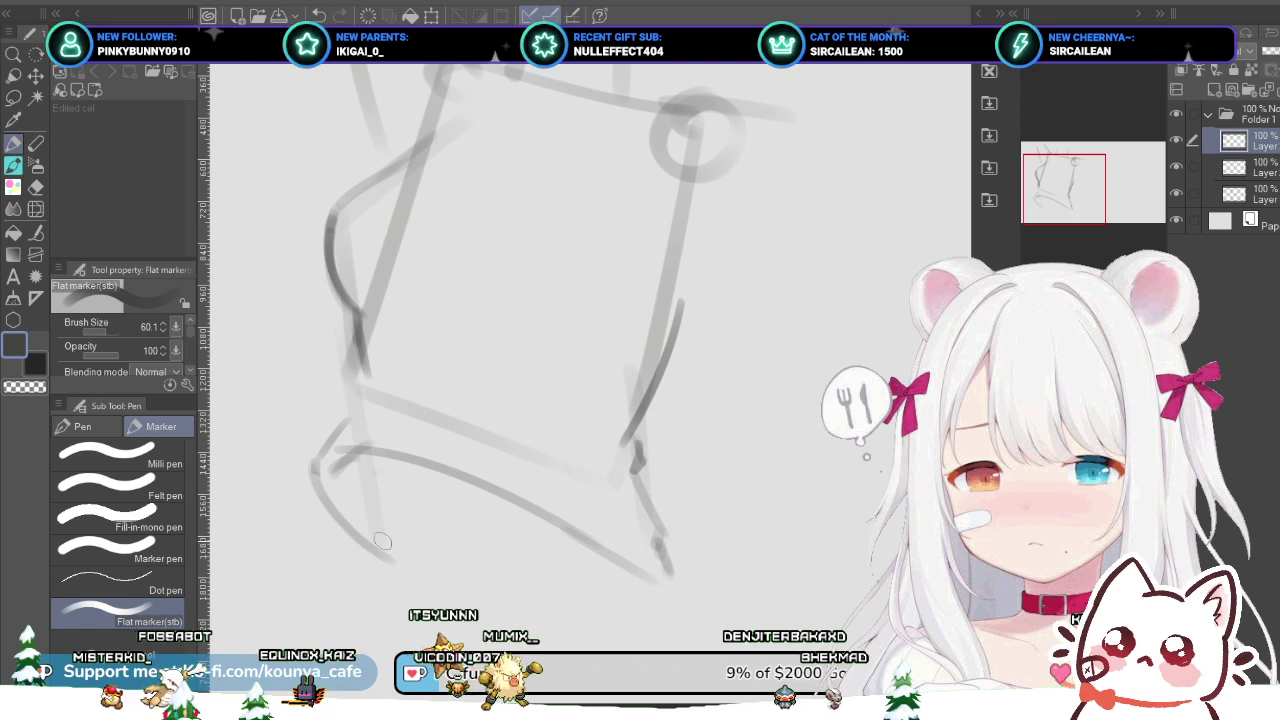
{"action": "key", "text": "ctrl+z"}
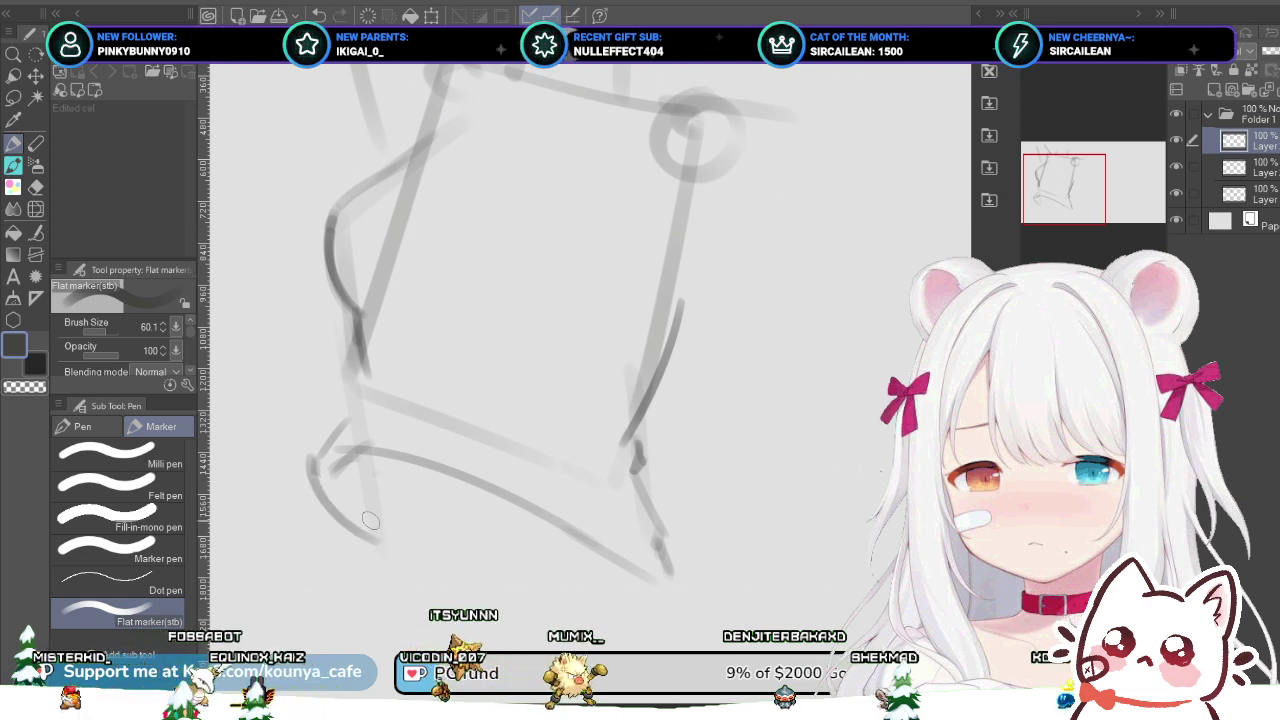
{"action": "key", "text": "ctrl+z"}
{"action": "left_click_drag", "start_coordinate": [314, 464], "coordinate": [380, 540]}
{"action": "key", "text": "ctrl+z"}
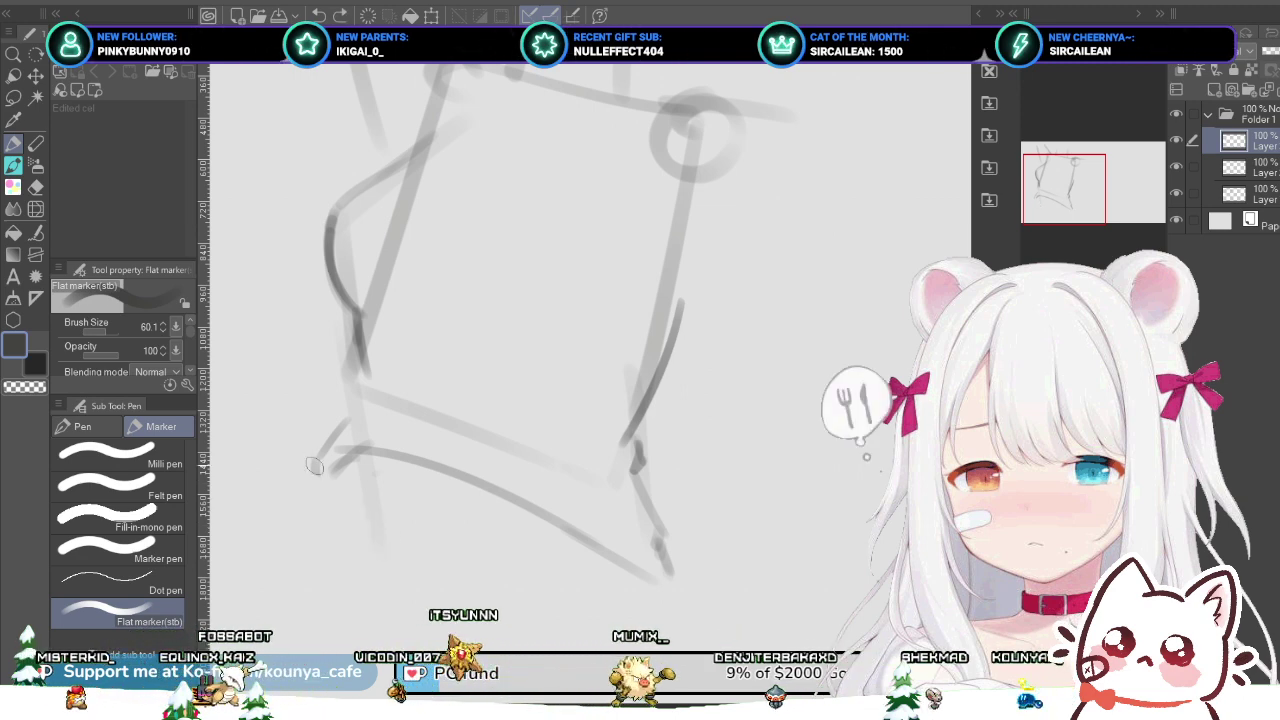
{"action": "left_click_drag", "start_coordinate": [314, 464], "coordinate": [378, 538]}
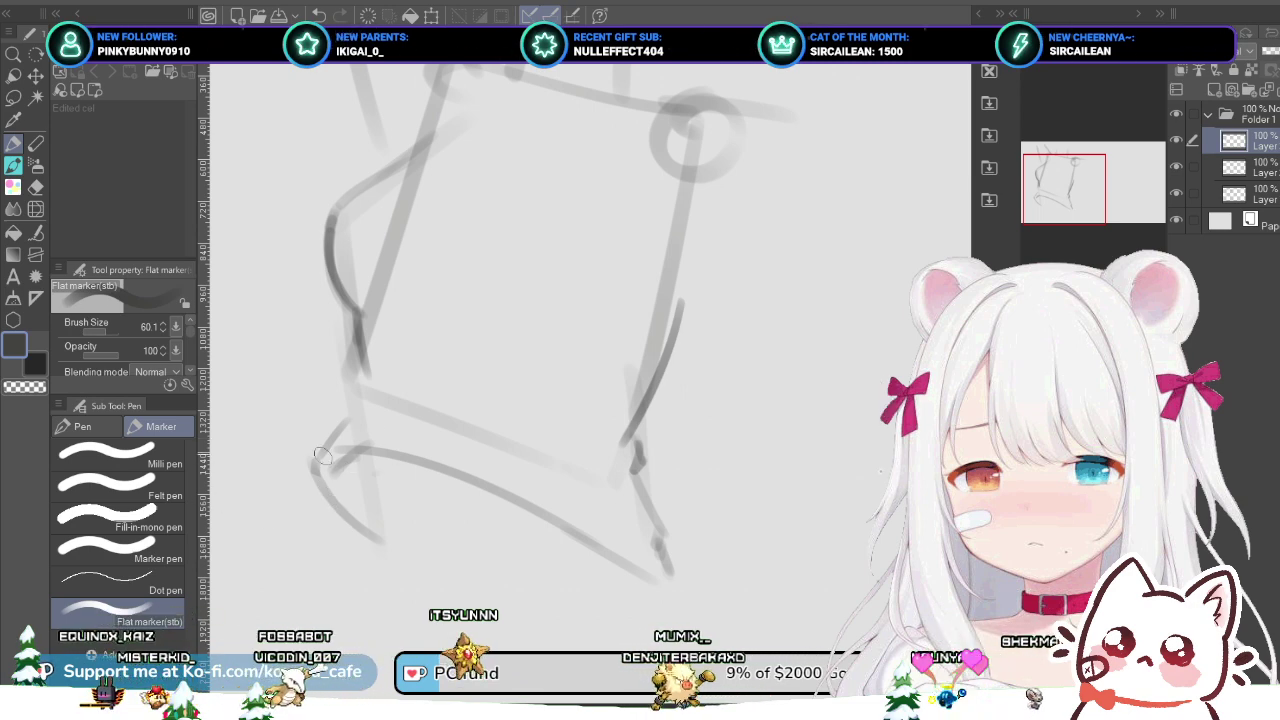
{"action": "key", "text": "ctrl+z"}
{"action": "left_click_drag", "start_coordinate": [310, 452], "coordinate": [362, 538]}
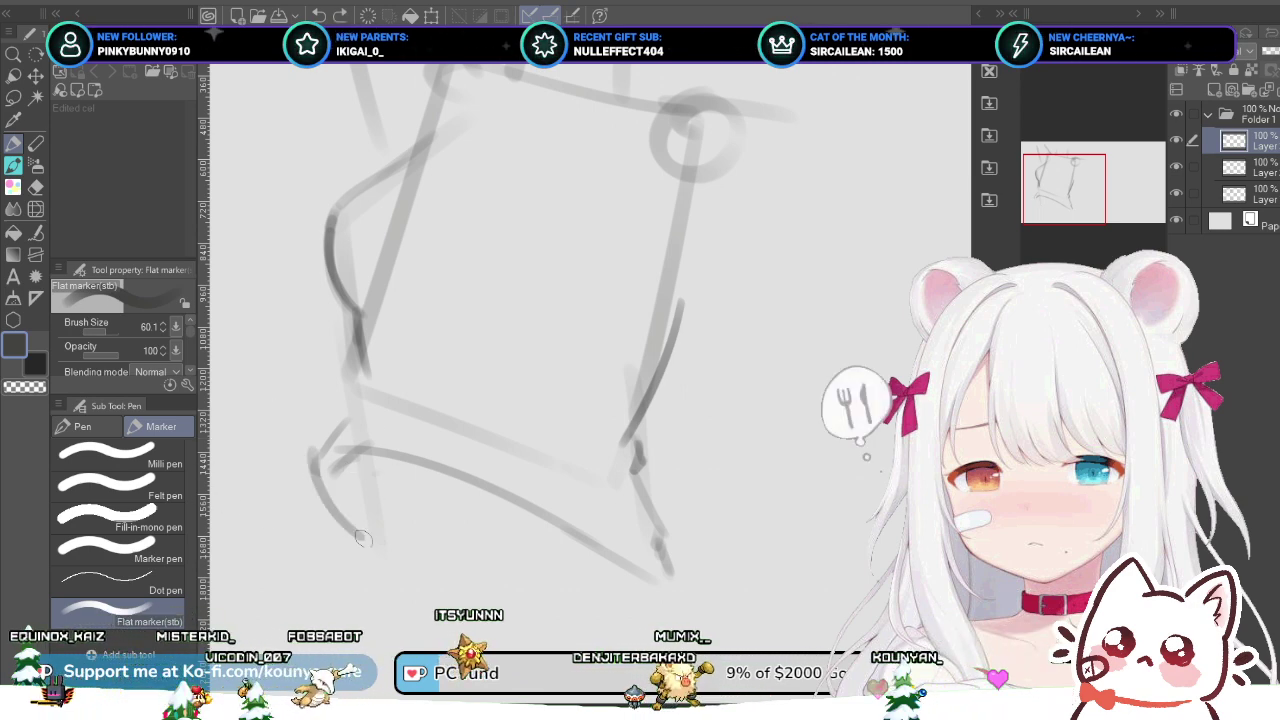
{"action": "key", "text": "ctrl+z"}
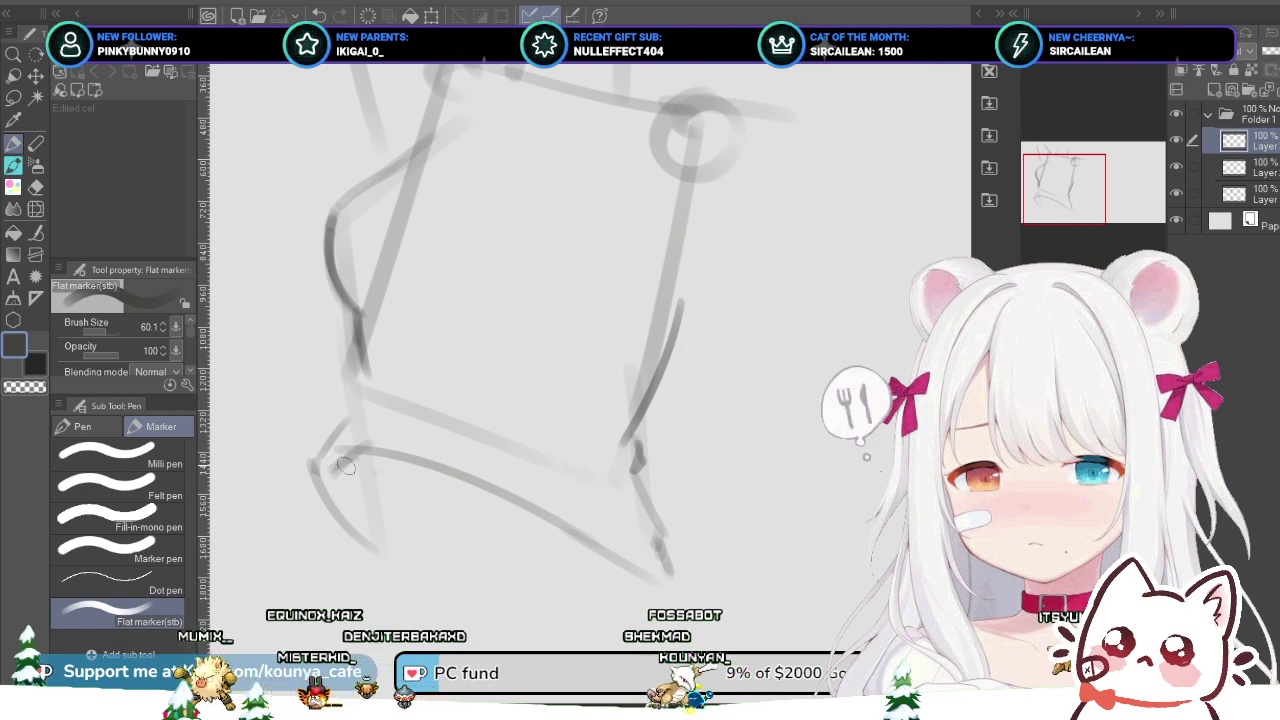
Step: Draw the curve below the lower-left hip corner on Layer 2 with the Flat marker at brush size 49.6, and return to Layer 3
{"action": "key", "text": "["}
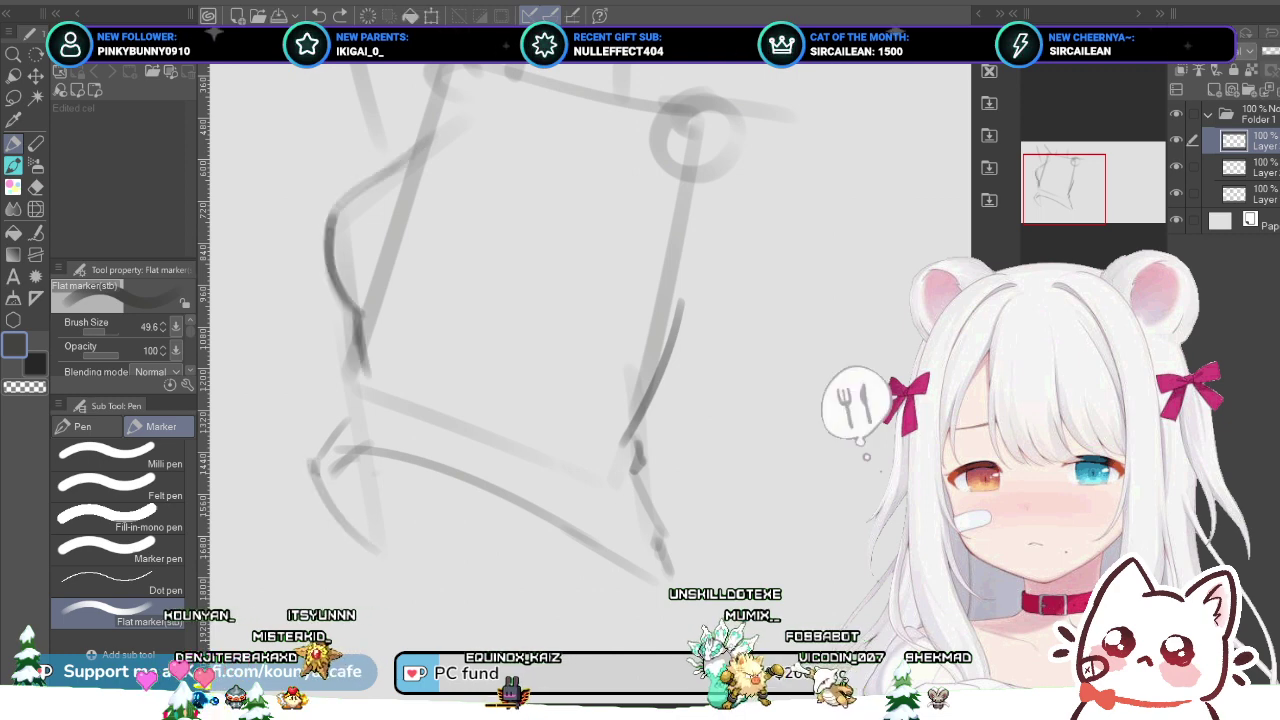
{"action": "key", "text": "alt+bracketleft"}
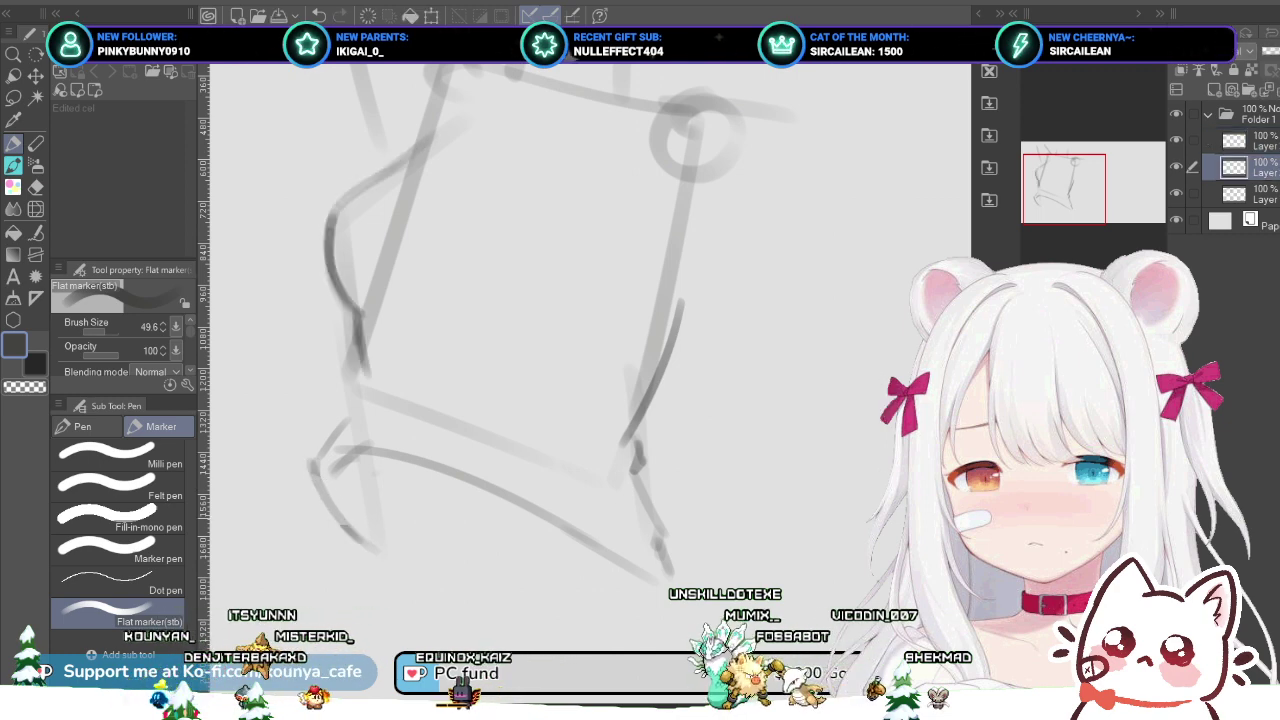
{"action": "left_click_drag", "start_coordinate": [311, 468], "coordinate": [390, 558]}
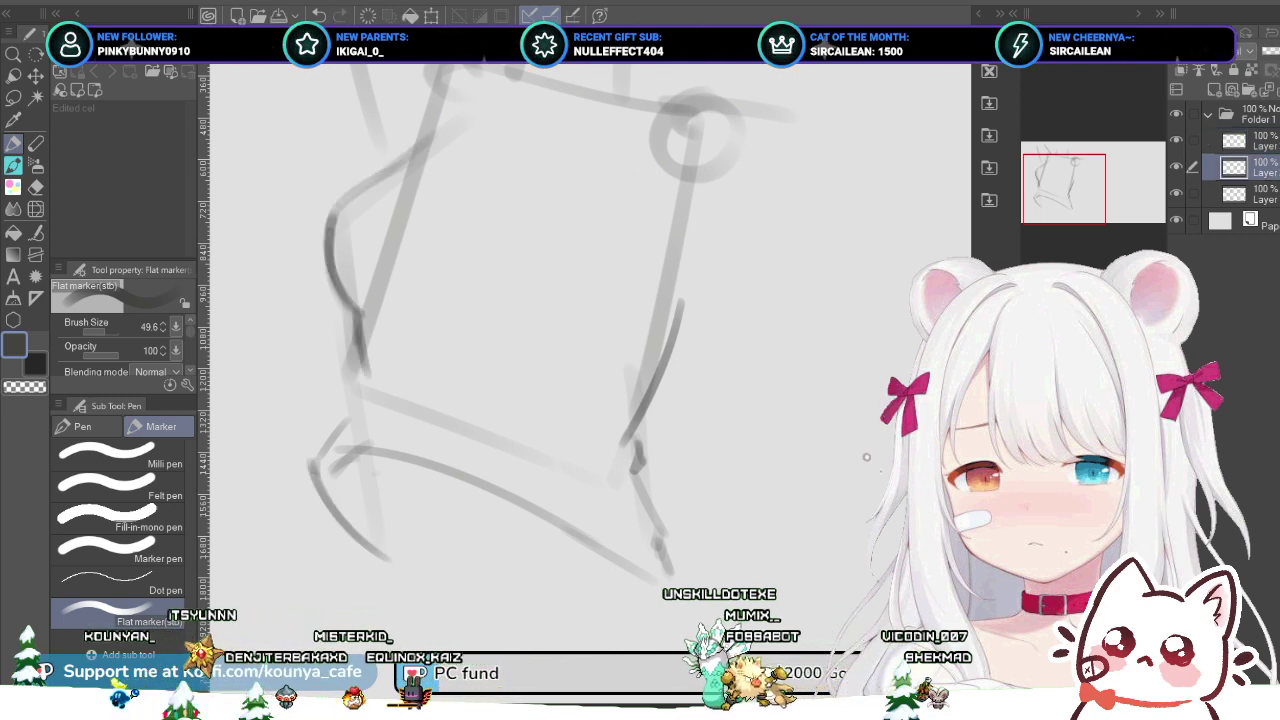
{"action": "key", "text": "alt+bracketright"}
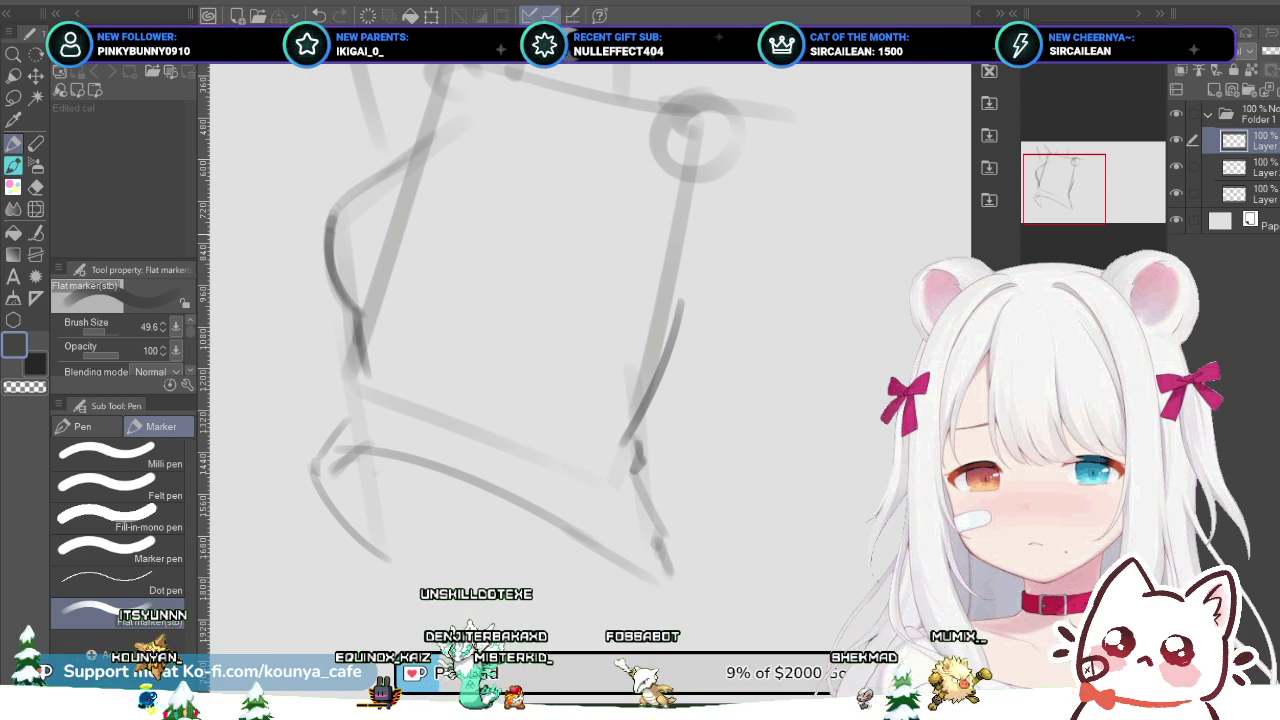
Step: Check the sketch with Layer 3 hidden and shown, and shift its left bulging torso contour slightly outward to the left
{"action": "scroll", "coordinate": [656, 581], "scroll_direction": "down", "scroll_amount": 1}
{"action": "scroll", "coordinate": [651, 256], "scroll_direction": "up", "scroll_amount": 1}
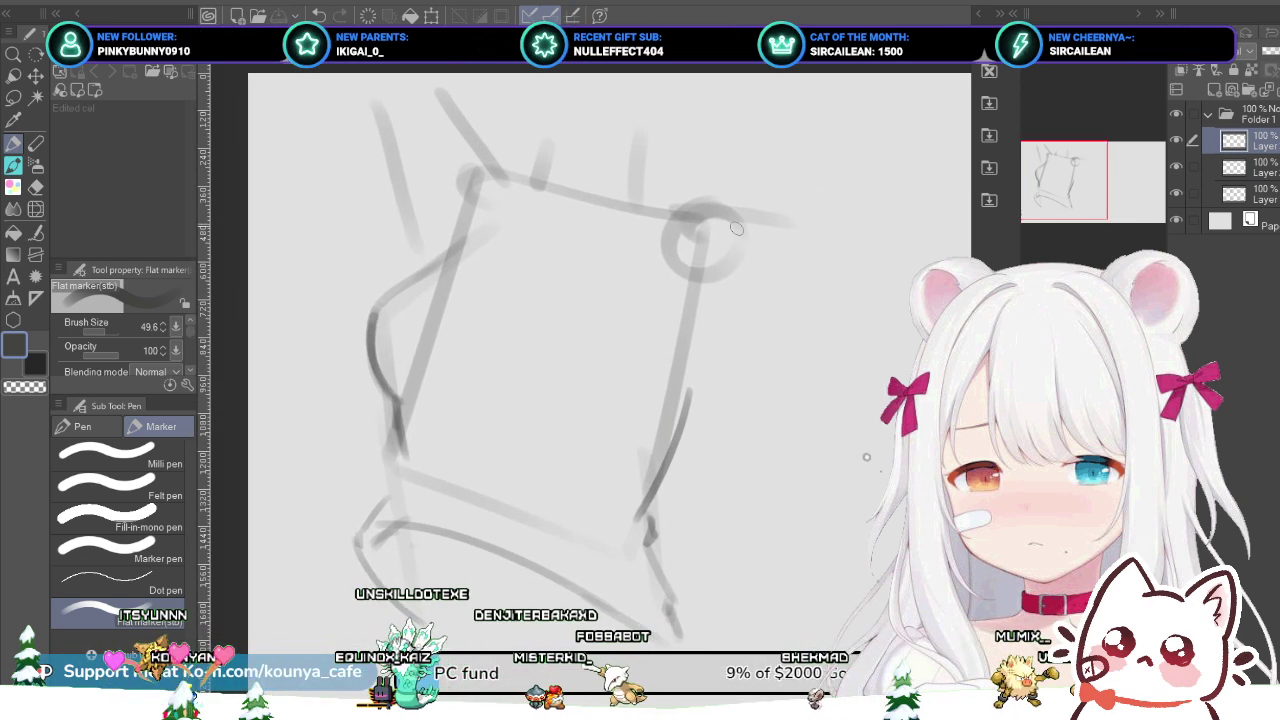
{"action": "left_click", "coordinate": [1250, 167]}
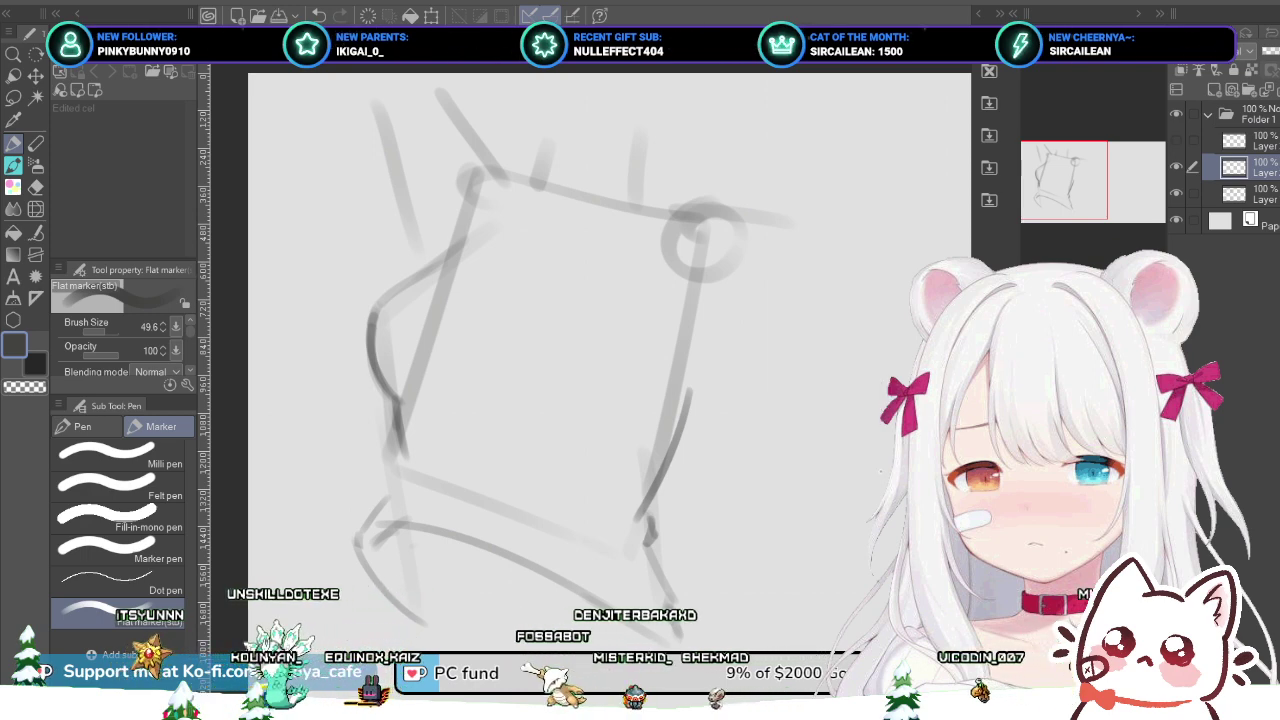
{"action": "left_click", "coordinate": [1176, 140]}
{"action": "left_click", "coordinate": [1250, 140]}
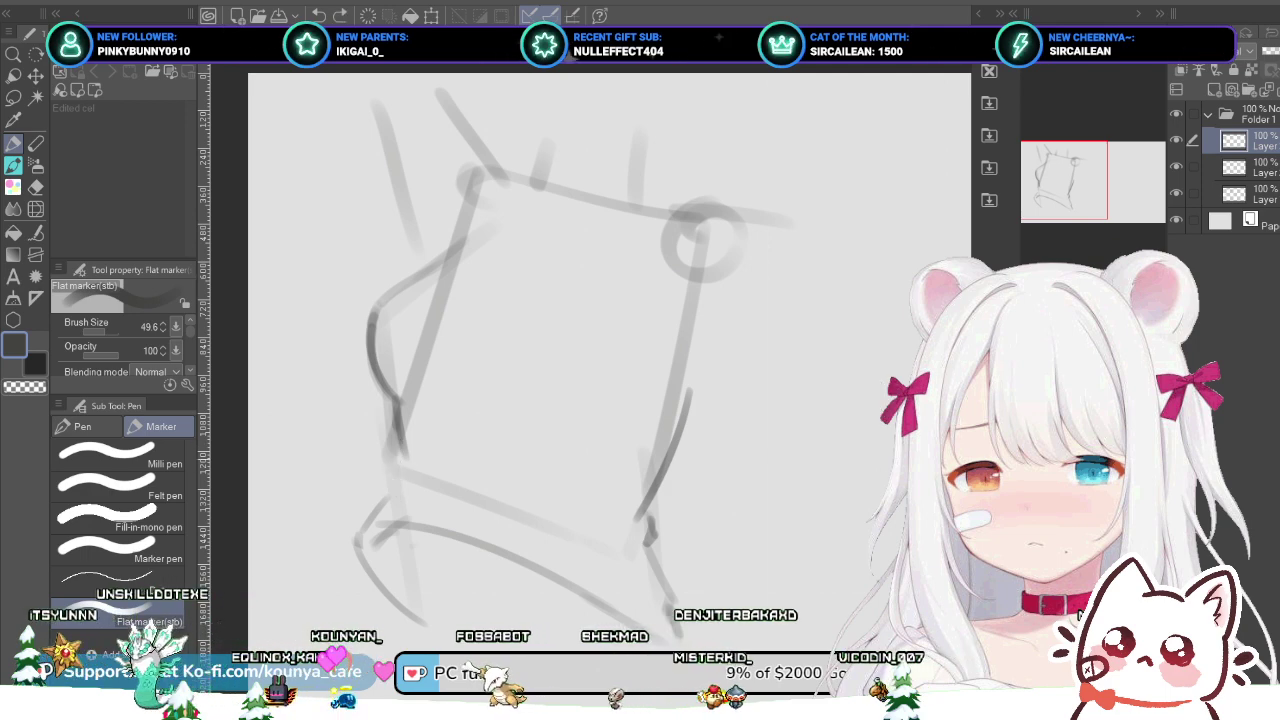
{"action": "left_click_drag", "start_coordinate": [396, 433], "coordinate": [384, 442]}
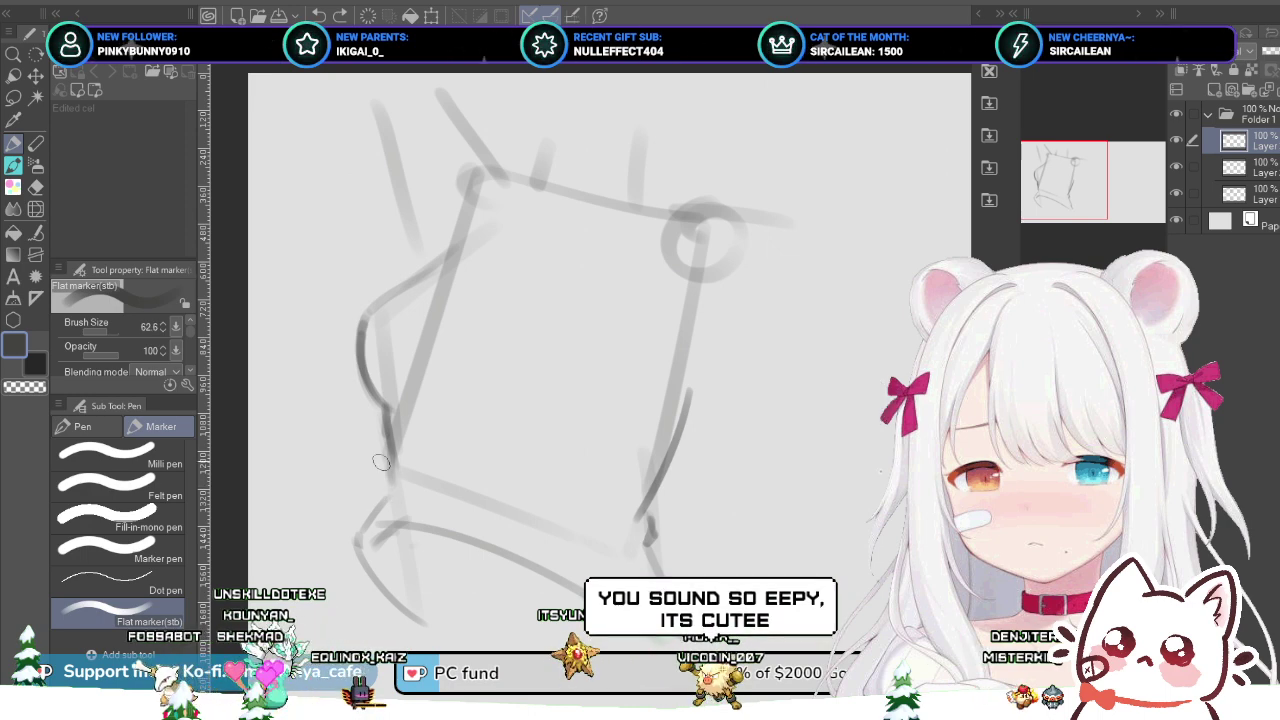
Step: Extend the left torso contour on Layer 3 down to the hip corner, reducing the Flat marker to size 35.7
{"action": "left_click_drag", "start_coordinate": [383, 463], "coordinate": [396, 487]}
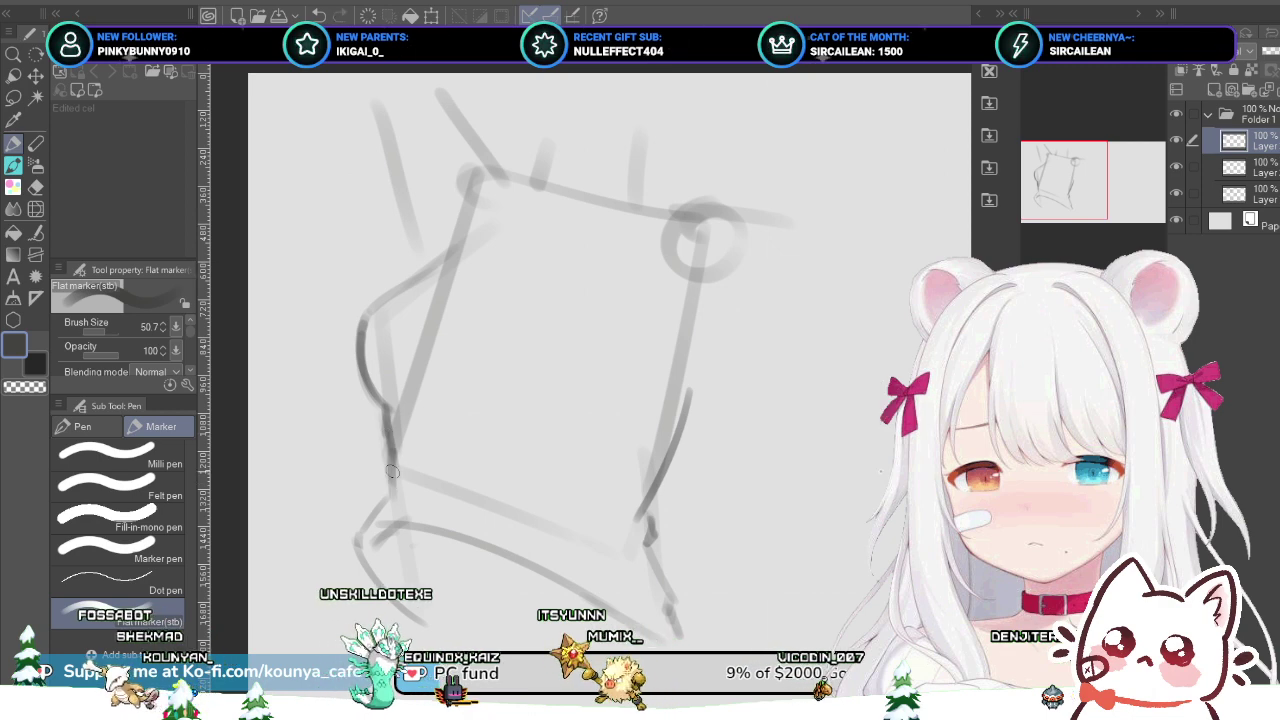
{"action": "left_click_drag", "start_coordinate": [393, 462], "coordinate": [394, 484]}
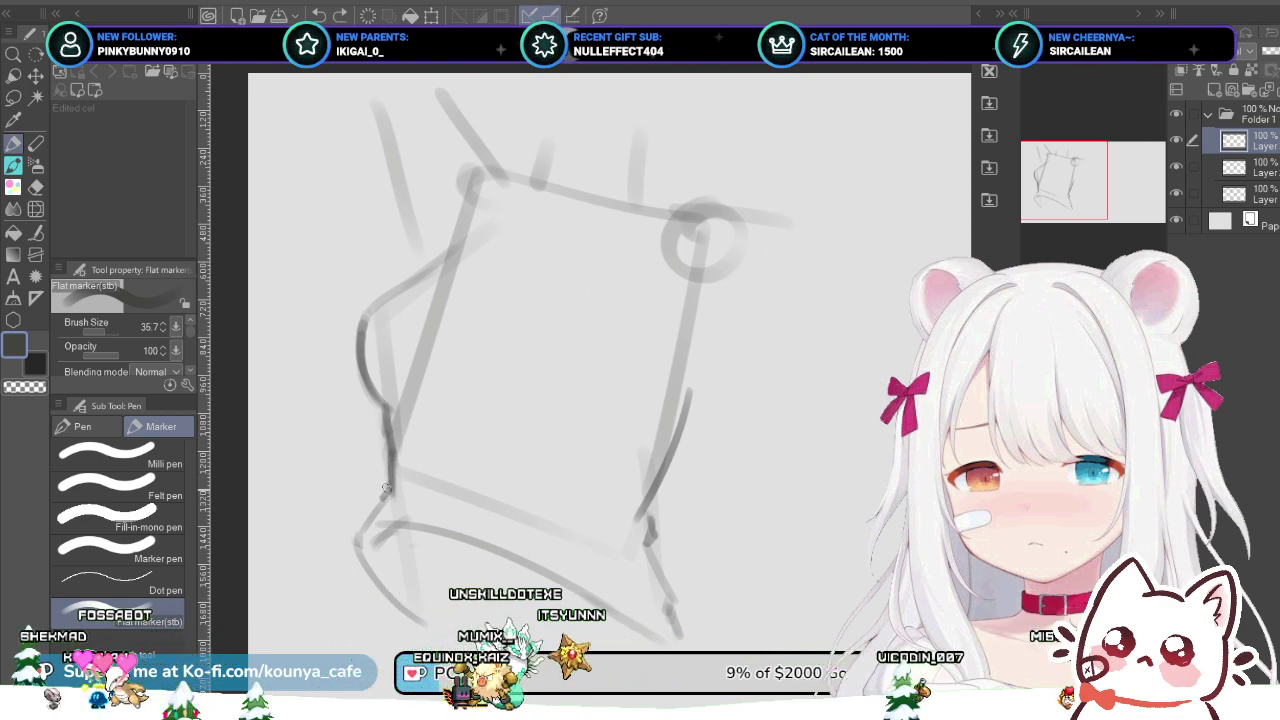
{"action": "scroll", "coordinate": [405, 470], "scroll_direction": "down", "scroll_amount": 1}
{"action": "scroll", "coordinate": [583, 273], "scroll_direction": "up", "scroll_amount": 1}
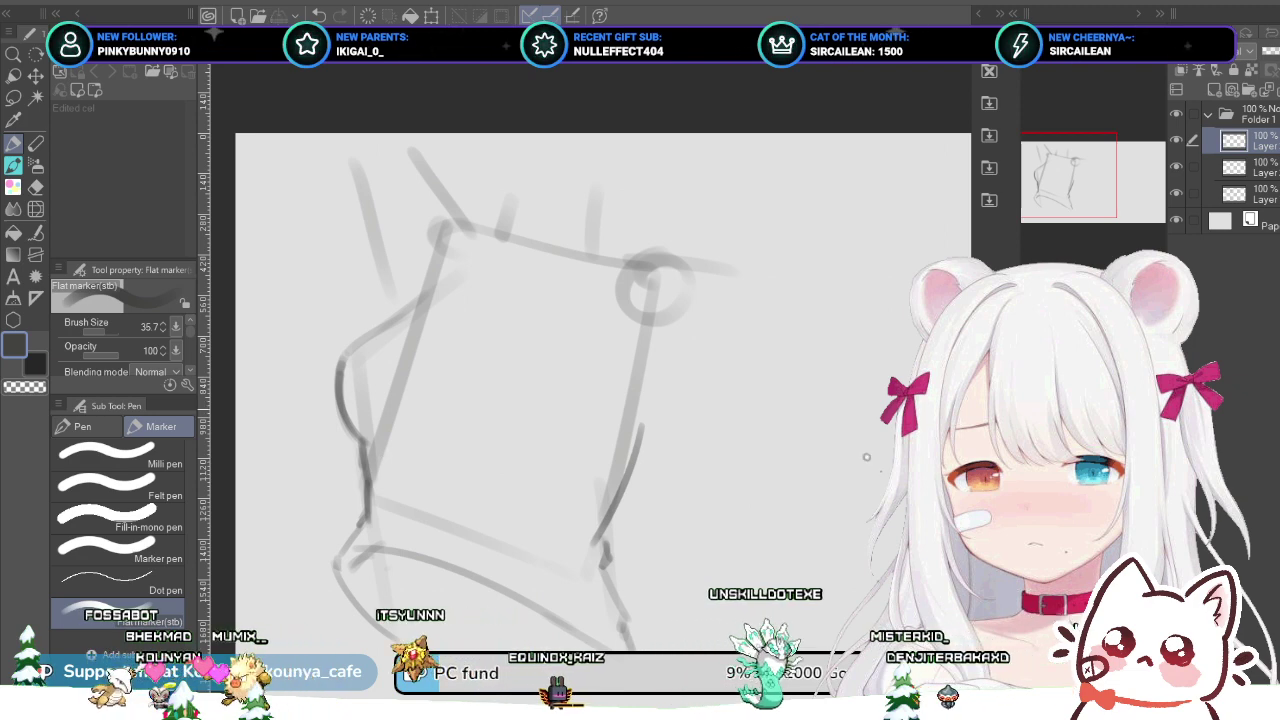
Step: Draw a shallow curve across the box just below its top edge toward the right circle, using the Flat marker at size 46.5
{"action": "left_click_drag", "start_coordinate": [501, 412], "coordinate": [494, 427]}
{"action": "scroll", "coordinate": [493, 427], "scroll_direction": "up", "scroll_amount": 2}
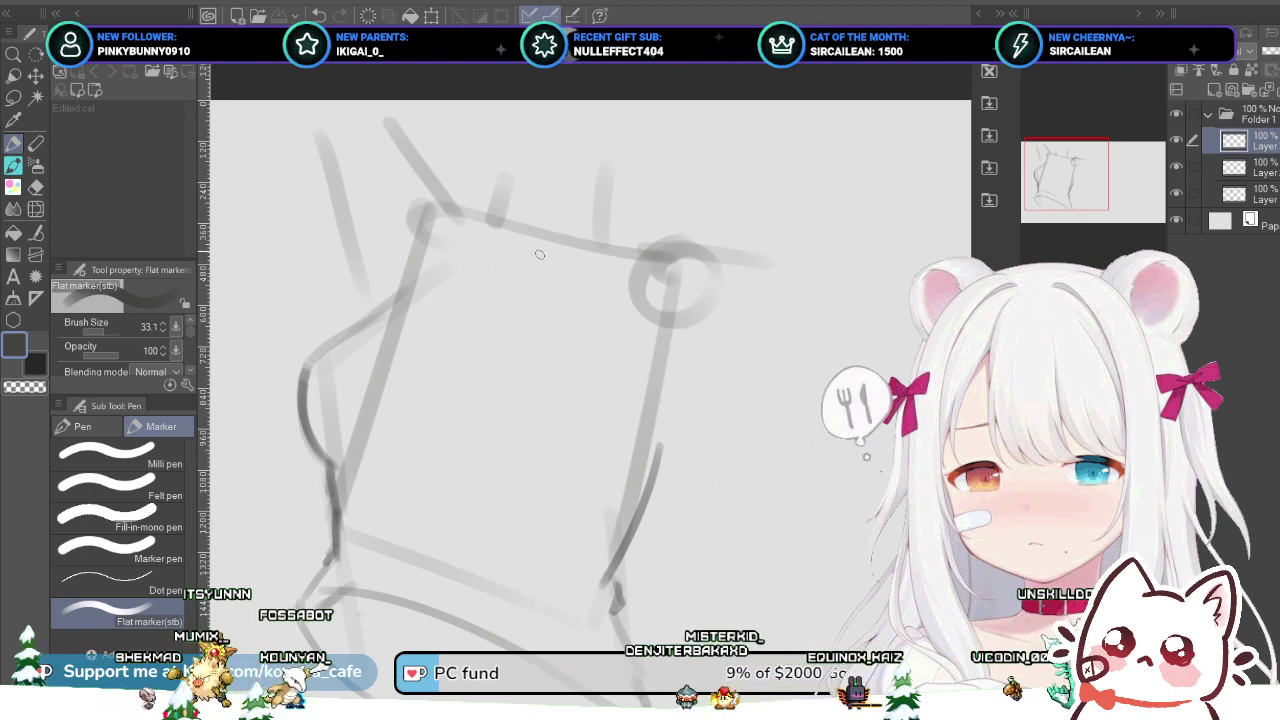
{"action": "key", "text": "bracketright"}
{"action": "left_click_drag", "start_coordinate": [468, 266], "coordinate": [620, 236]}
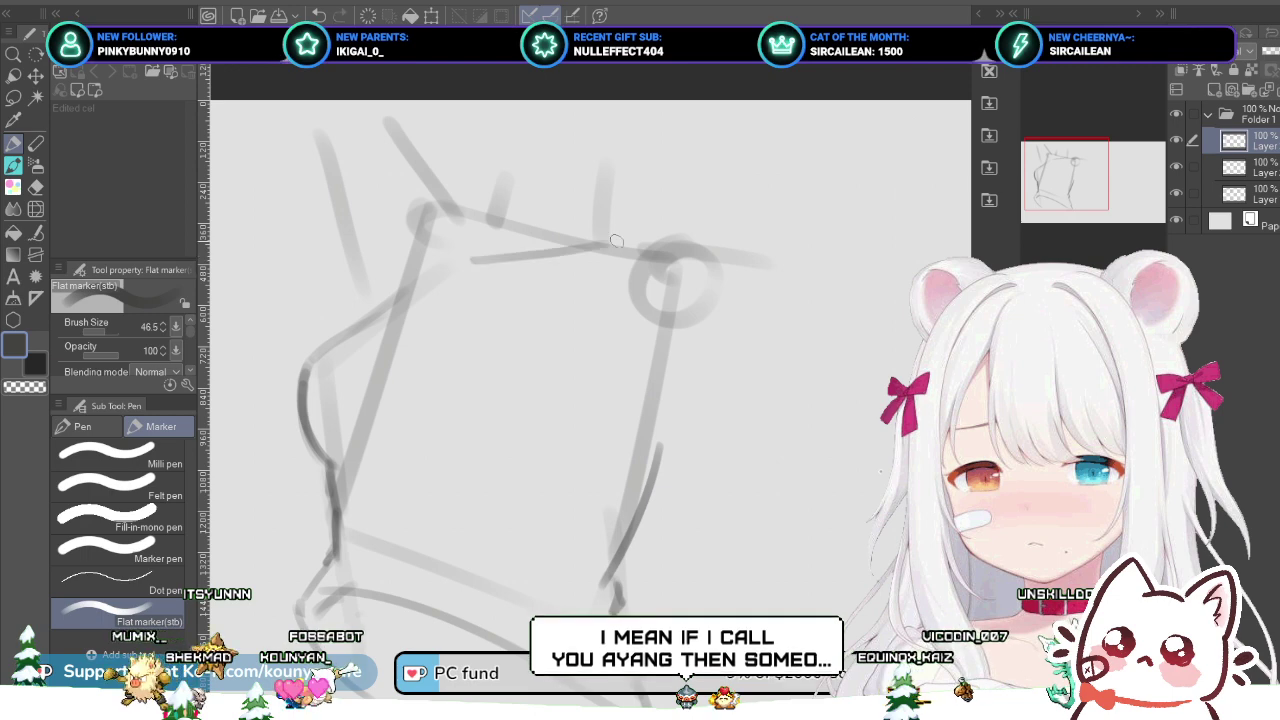
{"action": "key", "text": "ctrl+z"}
{"action": "left_click_drag", "start_coordinate": [497, 266], "coordinate": [598, 229]}
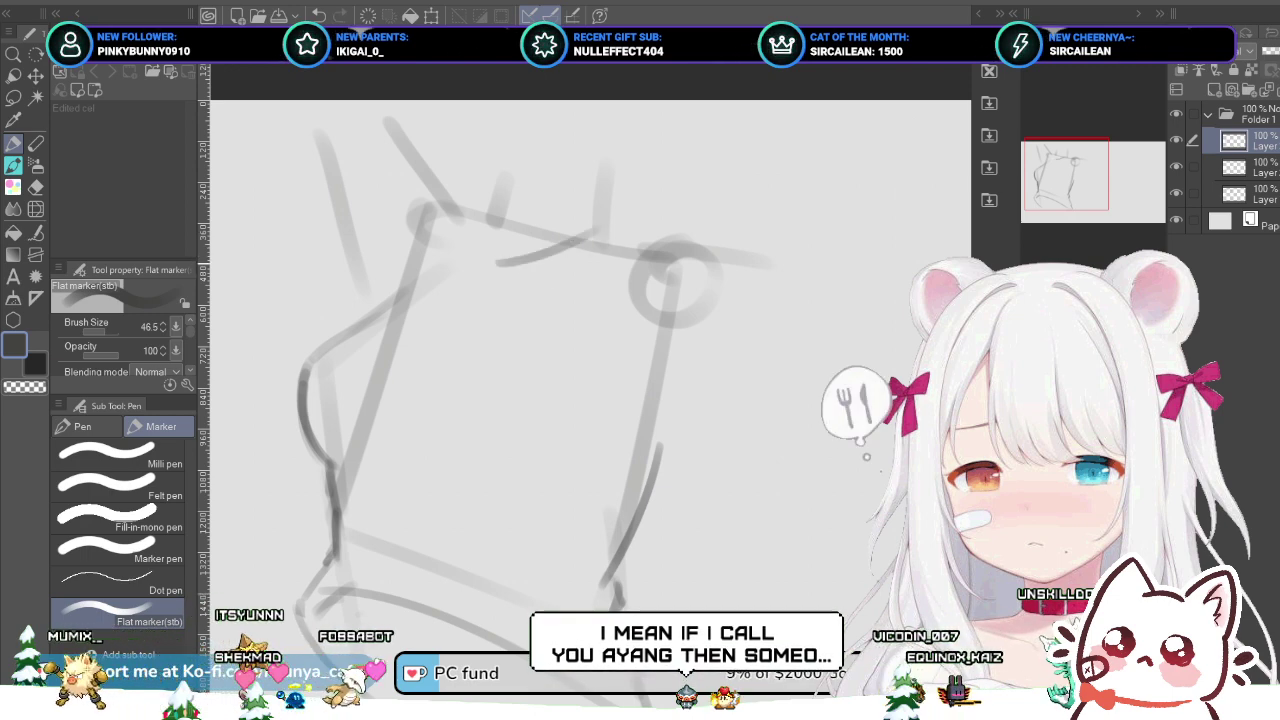
{"action": "key", "text": "ctrl+z"}
{"action": "left_click_drag", "start_coordinate": [494, 262], "coordinate": [590, 250]}
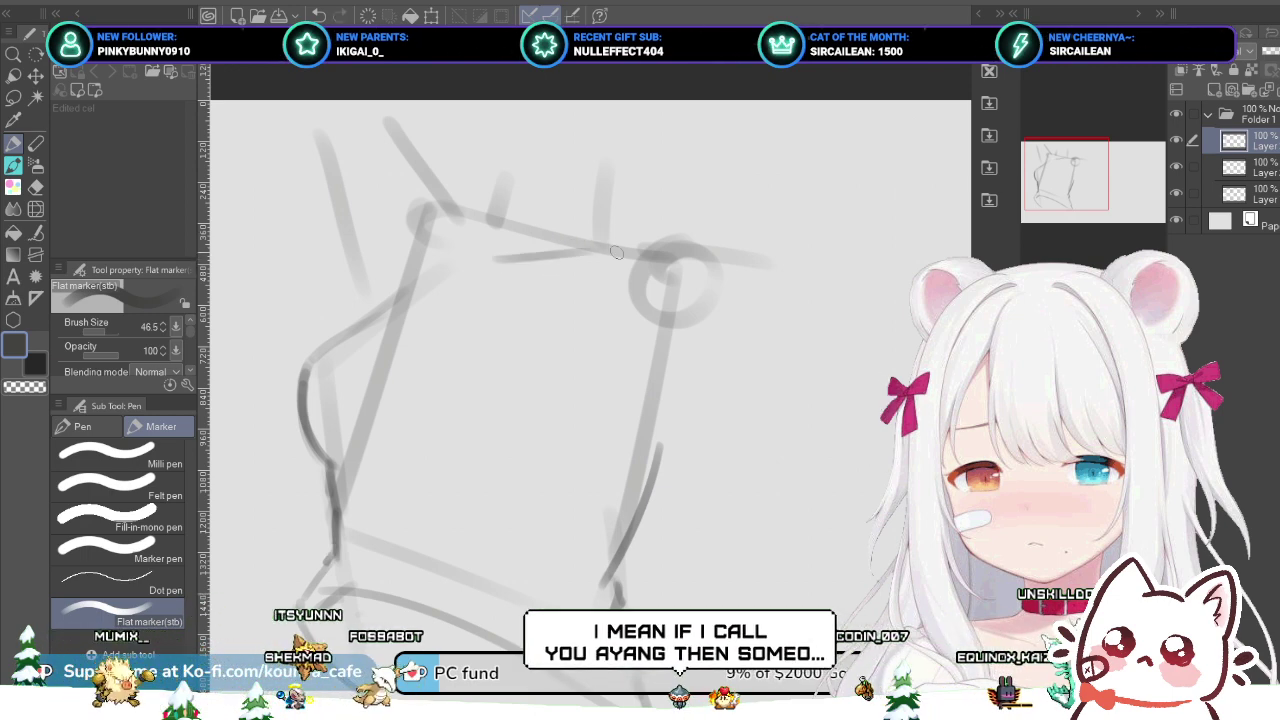
{"action": "key", "text": "ctrl+z"}
{"action": "left_click_drag", "start_coordinate": [492, 263], "coordinate": [595, 233]}
{"action": "key", "text": "ctrl+z"}
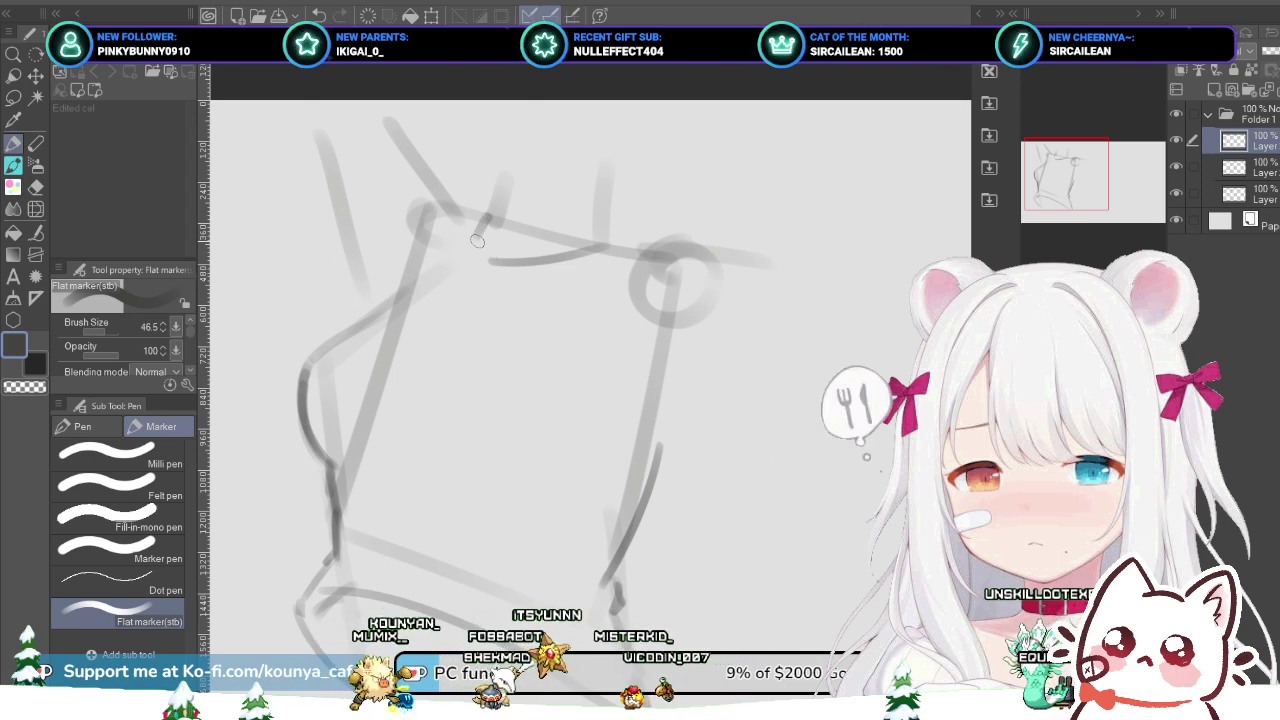
{"action": "key", "text": "ctrl+z"}
{"action": "key", "text": "ctrl+z"}
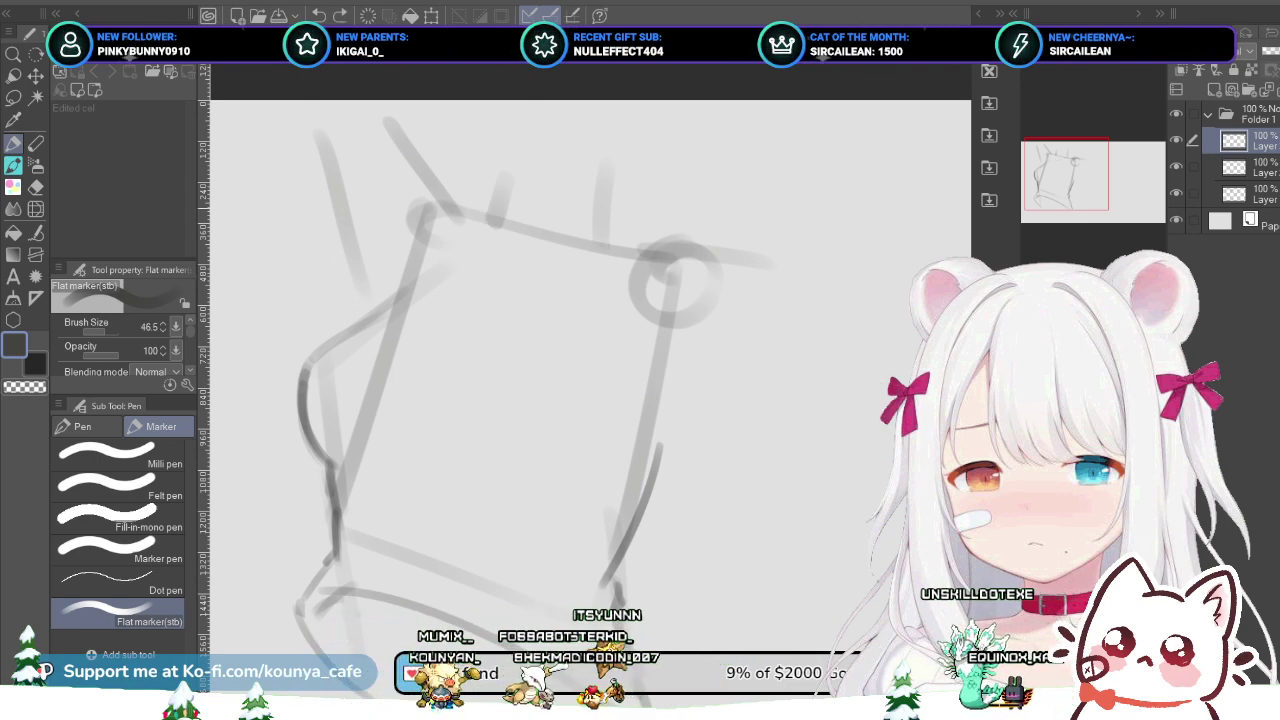
Step: Add a new layer and sketch the neckline's left side and short bottom curve, starting from the box's top edge
{"action": "key", "text": "ctrl+shift+n"}
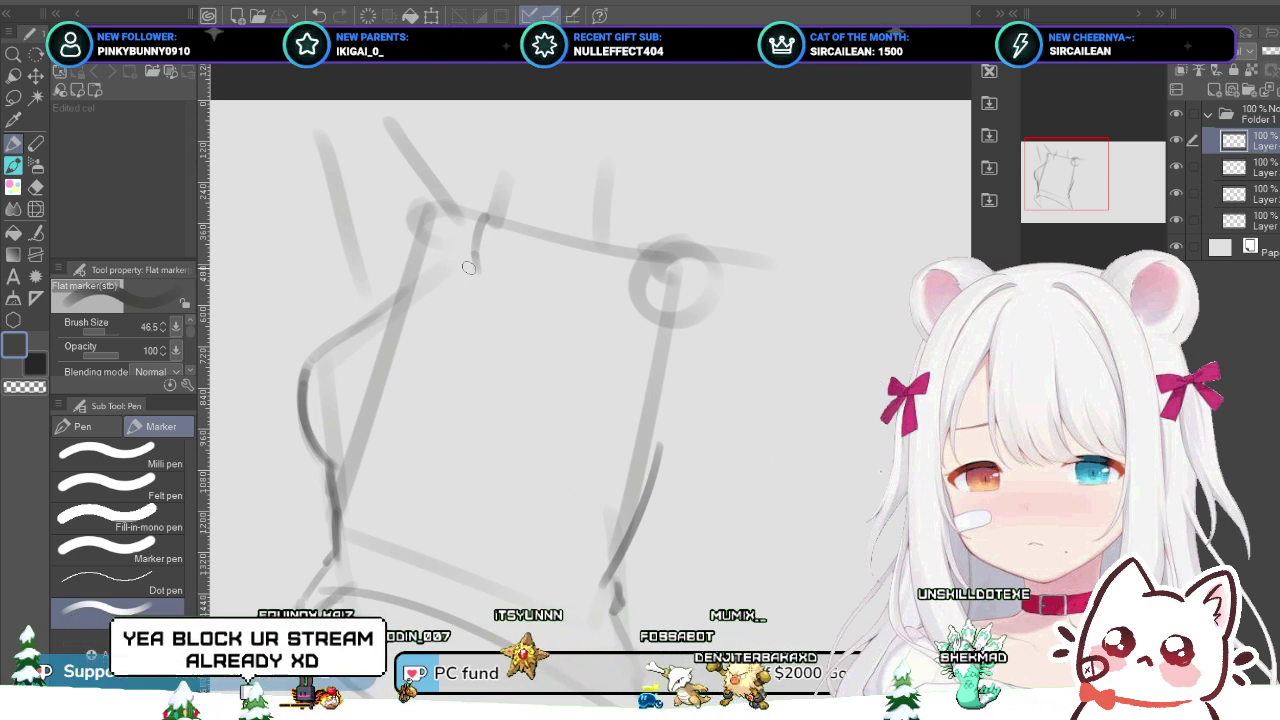
{"action": "left_click_drag", "start_coordinate": [477, 228], "coordinate": [476, 270]}
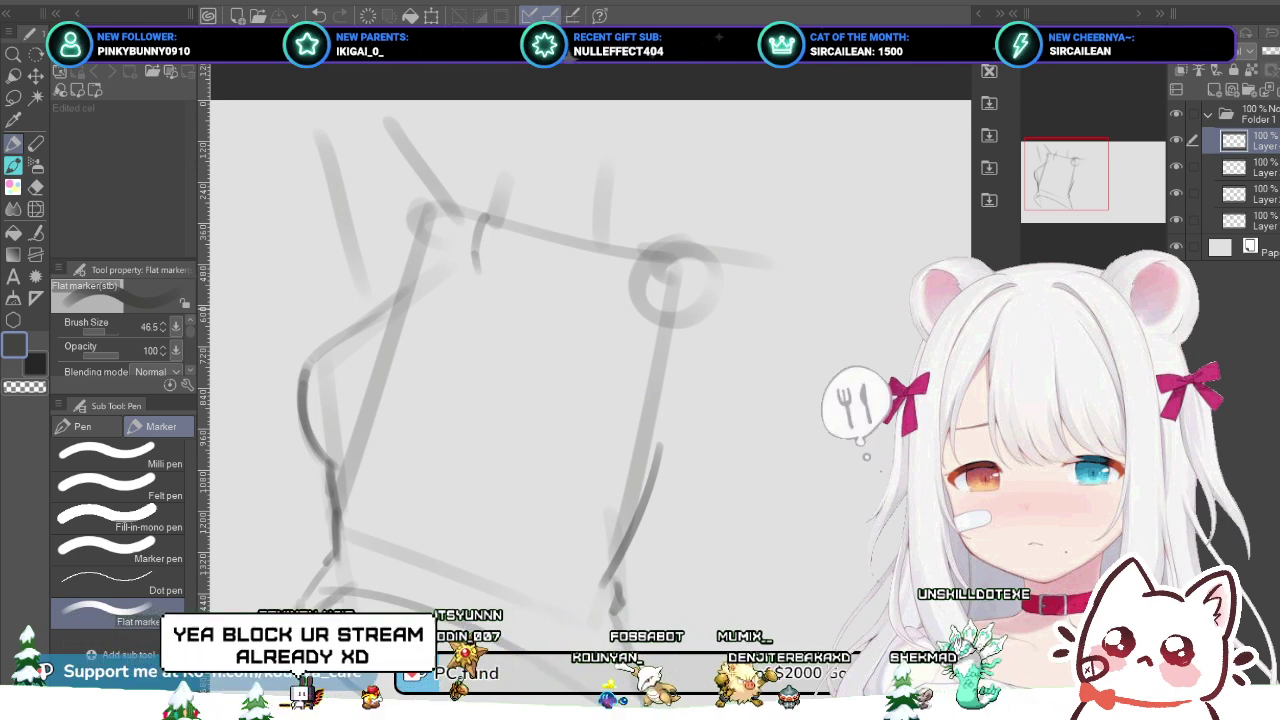
{"action": "left_click_drag", "start_coordinate": [487, 216], "coordinate": [476, 258]}
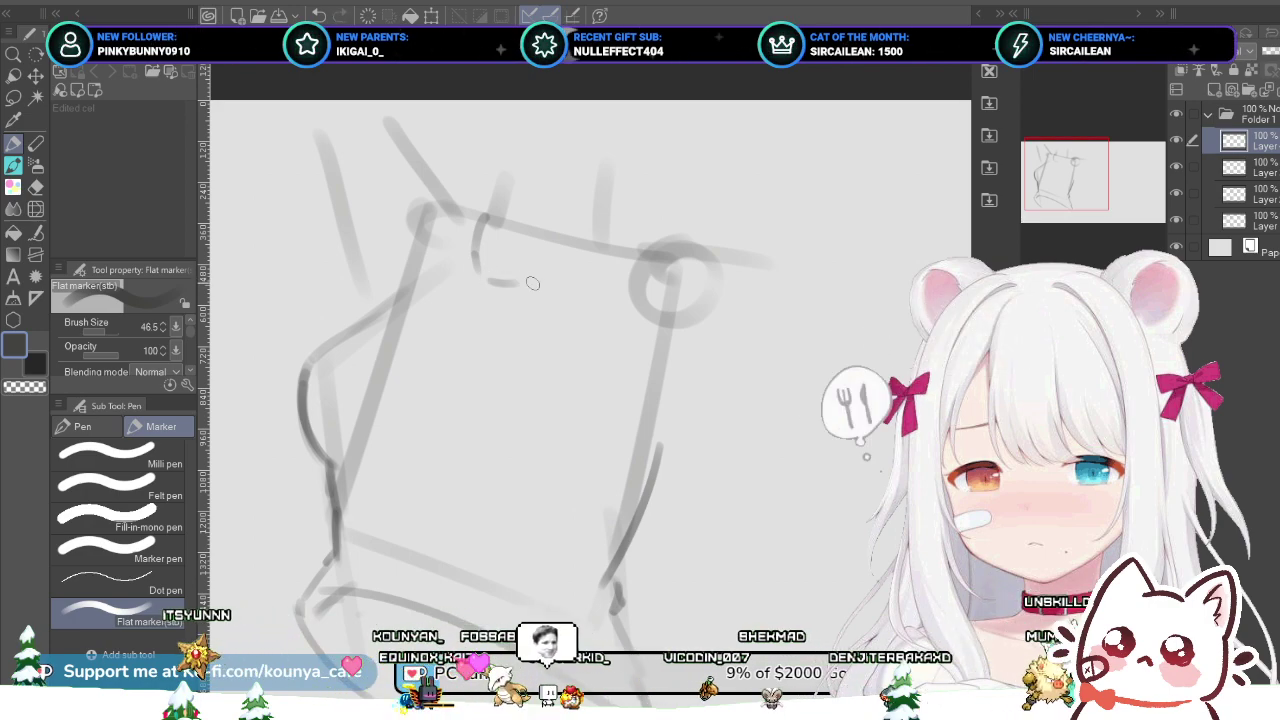
{"action": "key", "text": "ctrl+z"}
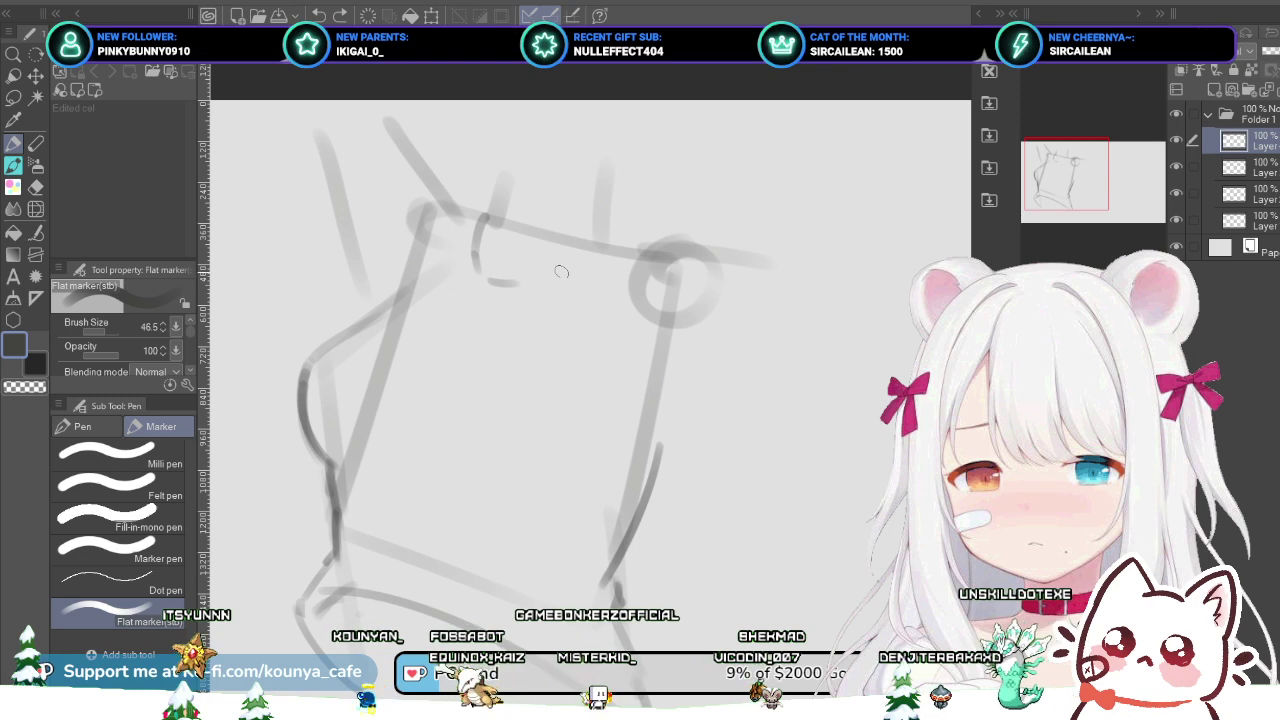
Step: Complete the neckline by drawing its right side up to the box's top edge with the Flat marker at size 46.5
{"action": "left_click_drag", "start_coordinate": [515, 279], "coordinate": [604, 250]}
{"action": "key", "text": "ctrl+z"}
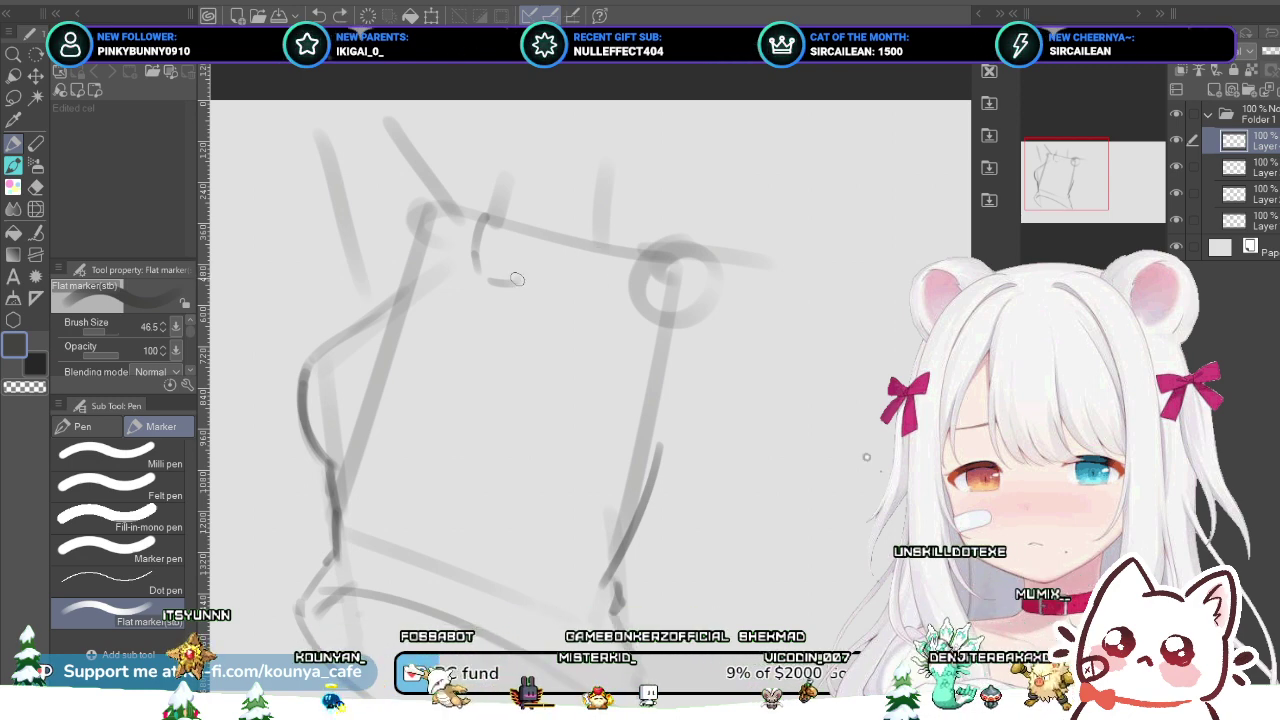
{"action": "left_click_drag", "start_coordinate": [515, 280], "coordinate": [607, 249]}
{"action": "key", "text": "ctrl+z"}
{"action": "left_click_drag", "start_coordinate": [516, 283], "coordinate": [607, 237]}
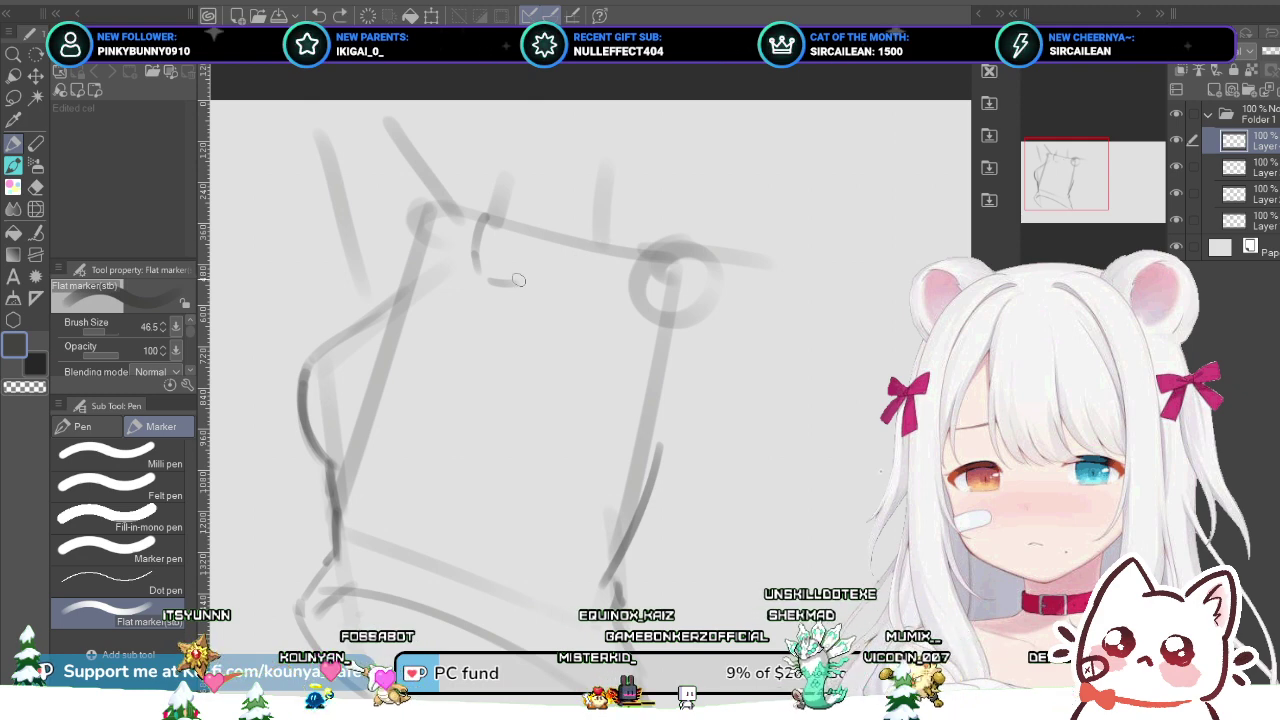
{"action": "left_click_drag", "start_coordinate": [520, 278], "coordinate": [584, 253]}
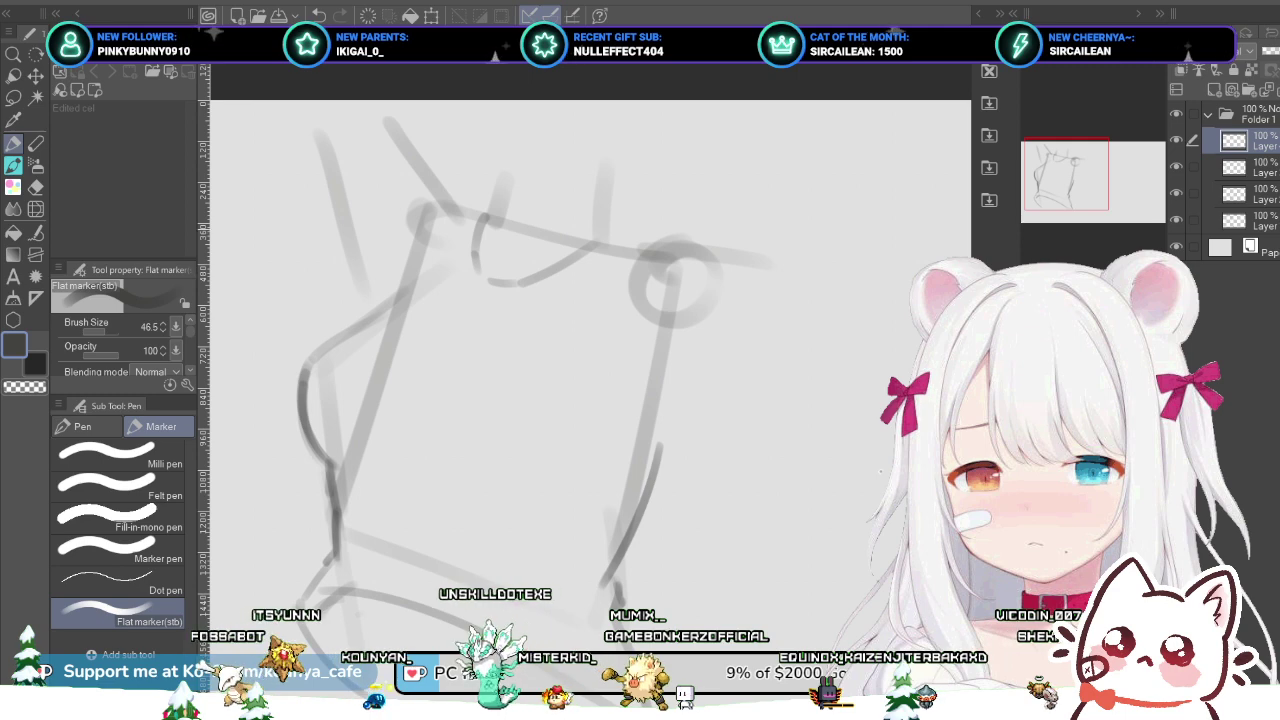
Step: Draw a small angled hook at the neckline's right end with the Flat marker at size 41.5
{"action": "key", "text": "["}
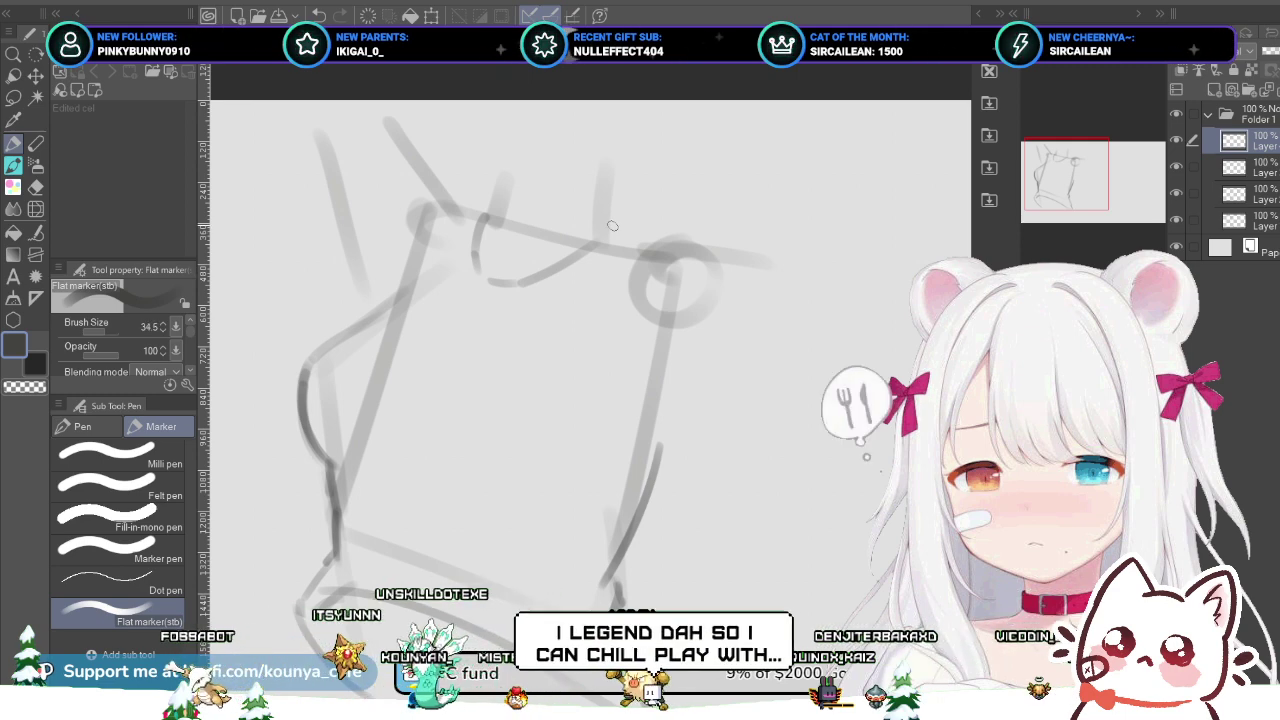
{"action": "key", "text": "["}
{"action": "left_click_drag", "start_coordinate": [610, 228], "coordinate": [562, 280]}
{"action": "scroll", "coordinate": [560, 282], "scroll_direction": "up", "scroll_amount": 1}
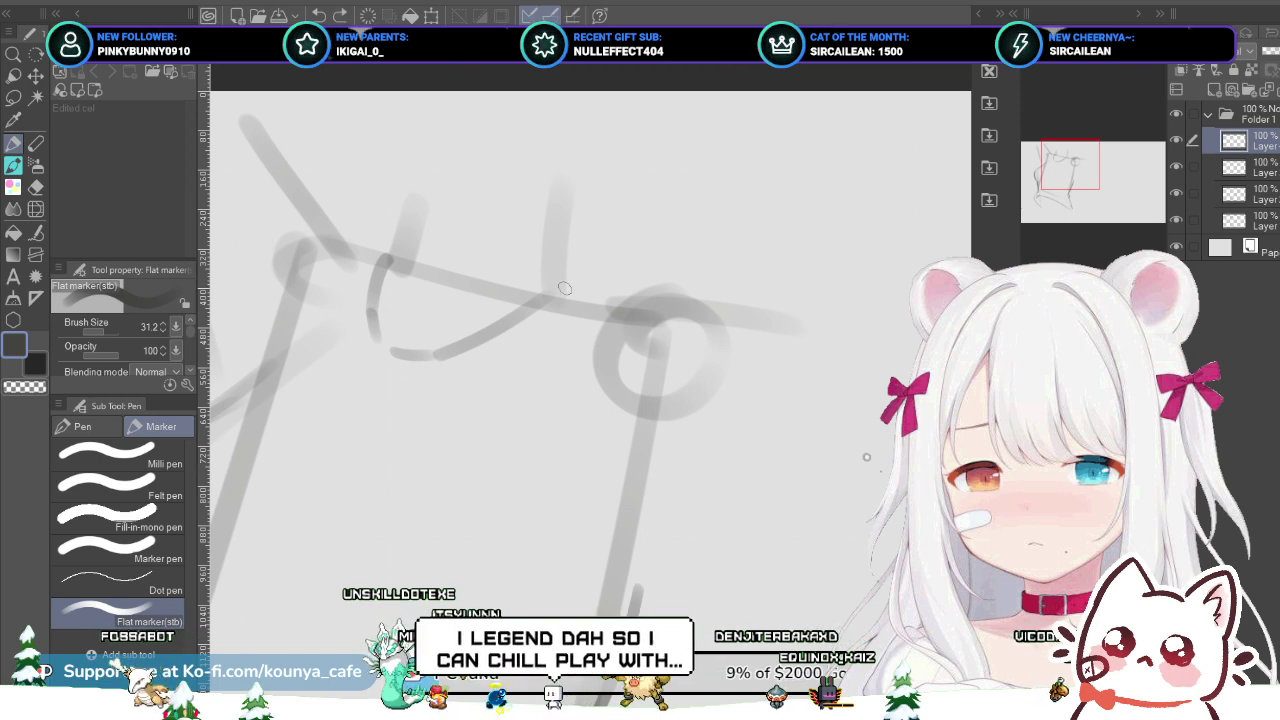
{"action": "key", "text": "bracketright"}
{"action": "key", "text": "bracketright"}
{"action": "key", "text": "bracketright"}
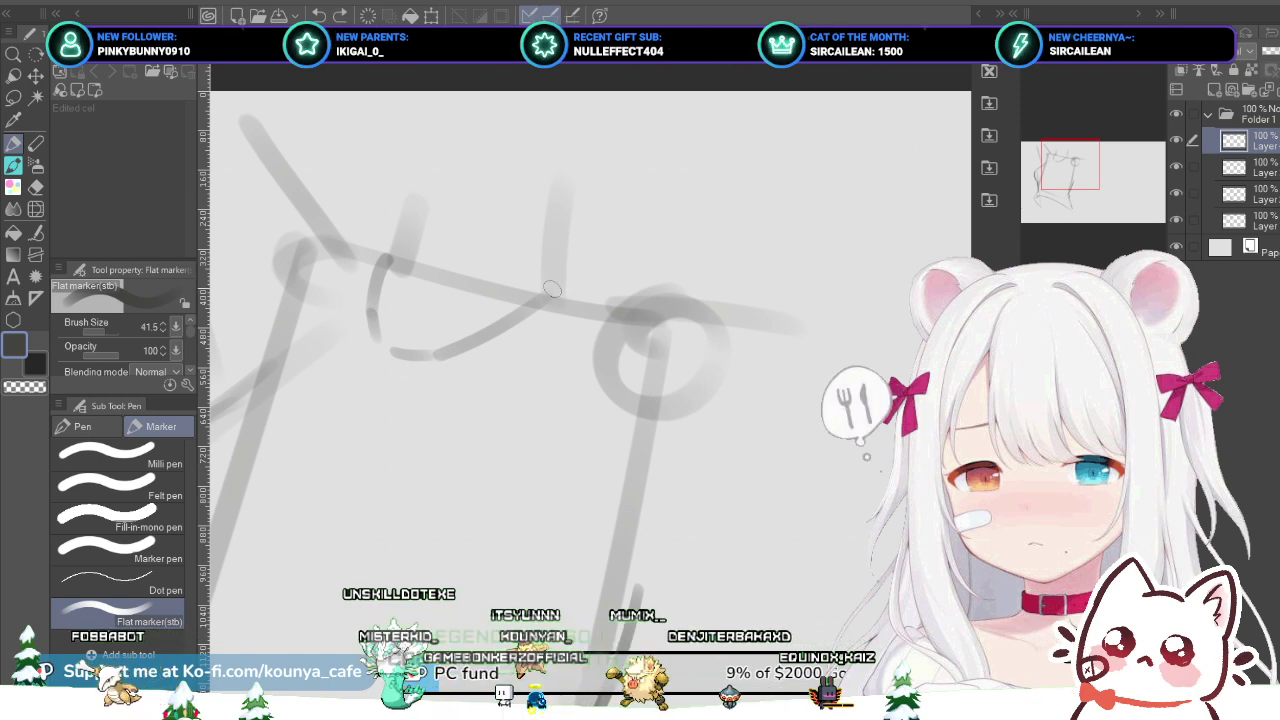
{"action": "left_click_drag", "start_coordinate": [552, 289], "coordinate": [579, 291]}
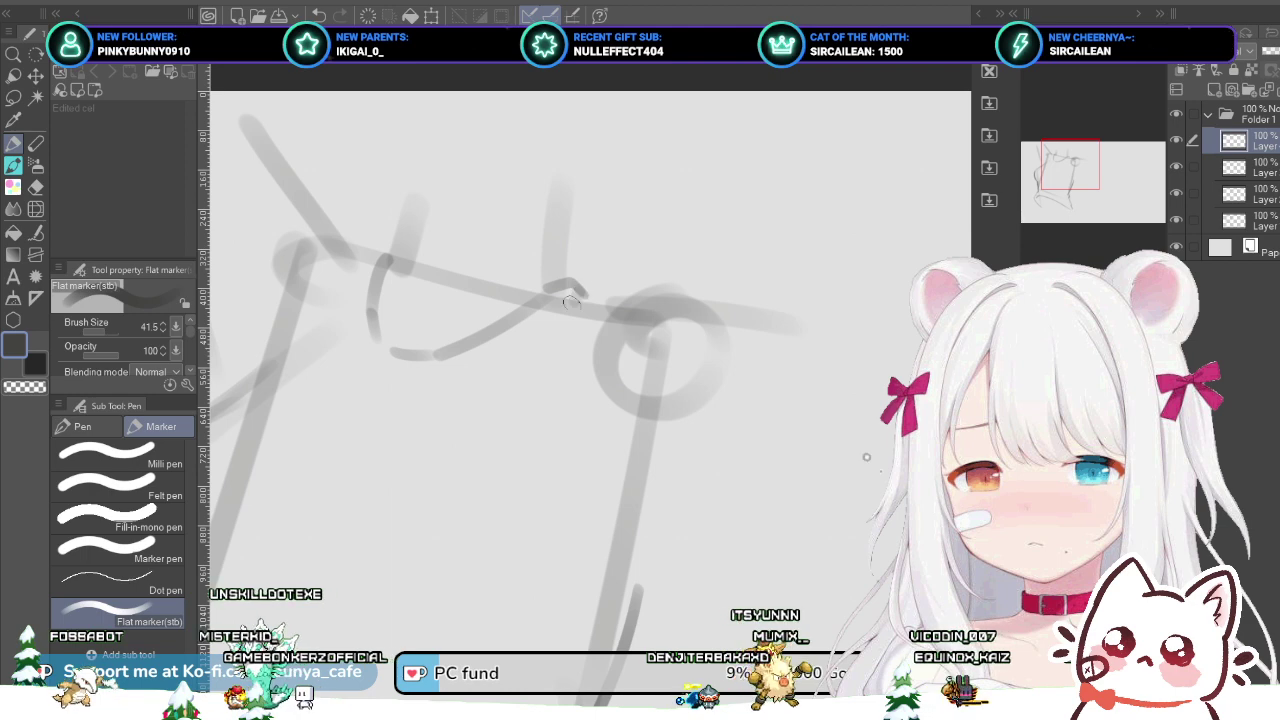
{"action": "left_click_drag", "start_coordinate": [580, 309], "coordinate": [572, 304], "text": "ctrl+alt"}
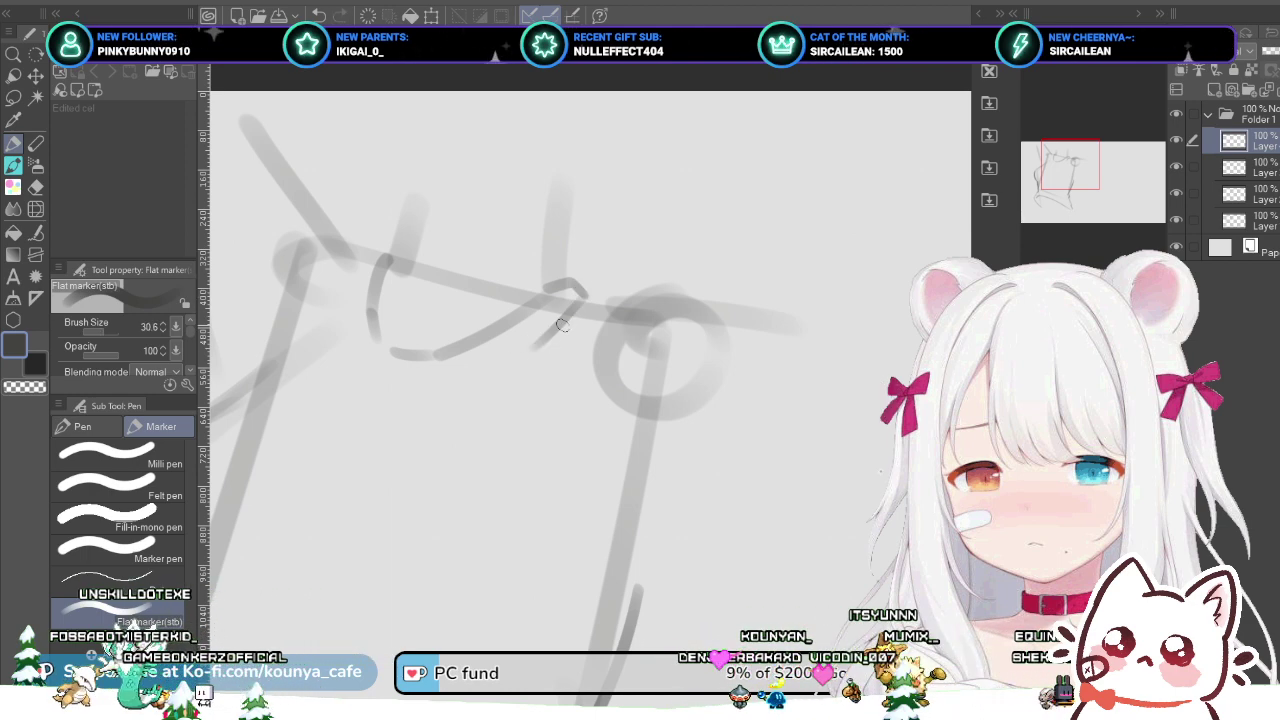
Step: Draw a short bent cap stroke across the neckline's left end on the box's top edge
{"action": "scroll", "coordinate": [560, 328], "scroll_direction": "down", "scroll_amount": 2}
{"action": "scroll", "coordinate": [557, 330], "scroll_direction": "up", "scroll_amount": 2}
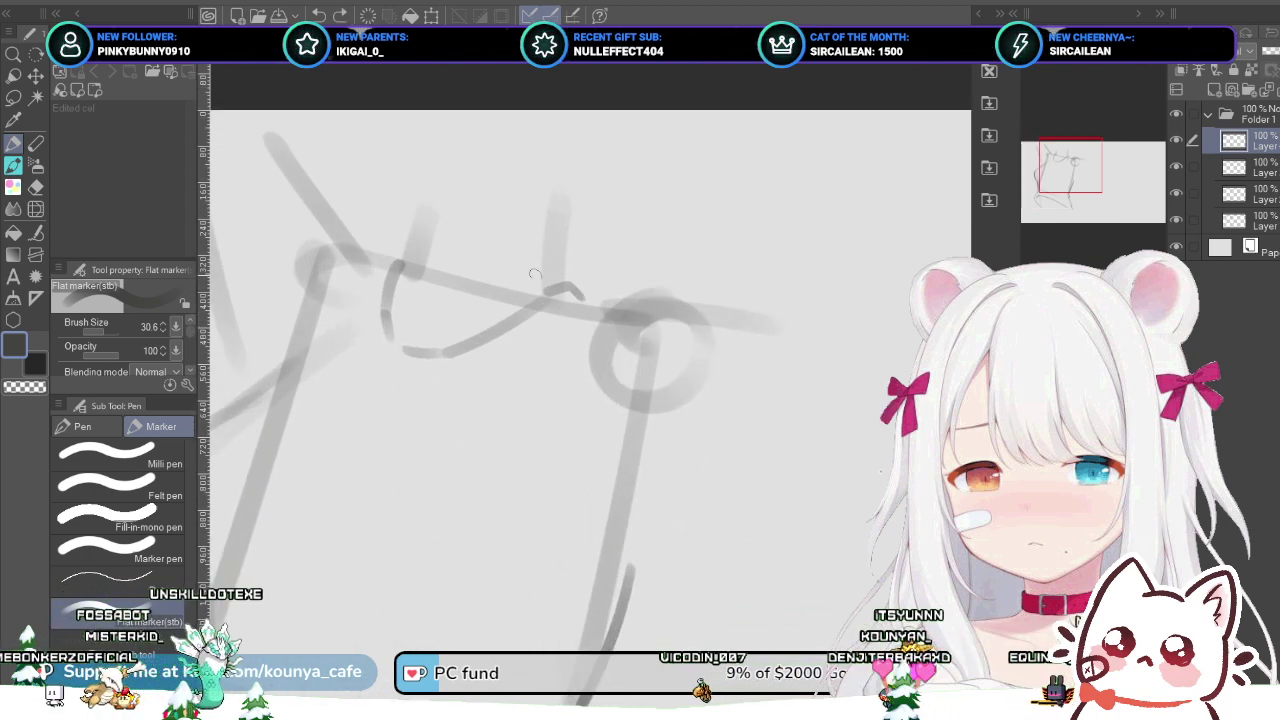
{"action": "mouse_move", "coordinate": [392, 275]}
{"action": "left_mouse_down"}
{"action": "mouse_move", "coordinate": [424, 308]}
{"action": "mouse_move", "coordinate": [430, 284]}
{"action": "left_mouse_up"}
{"action": "scroll", "coordinate": [430, 285], "scroll_direction": "down", "scroll_amount": 1}
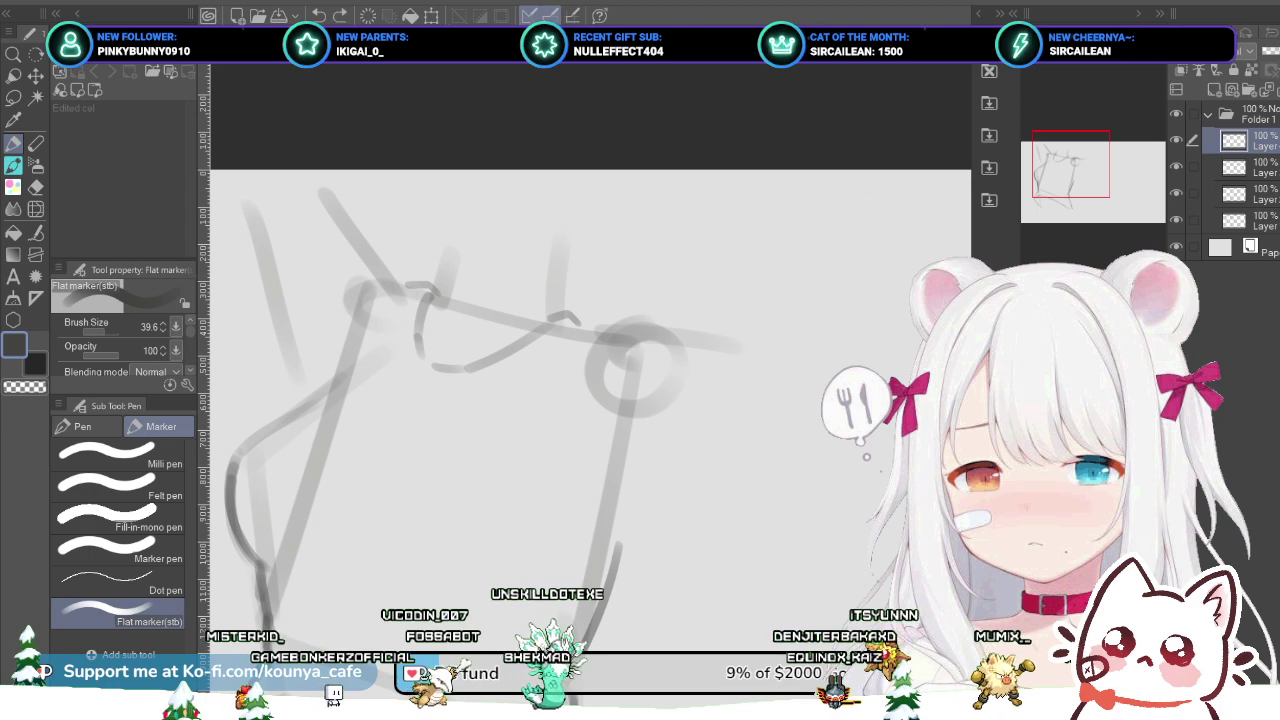
Step: Trace a thinner outer contour parallel to the neckline, down its left side and along its bottom, with the Flat marker at size 29.2
{"action": "key", "text": "["}
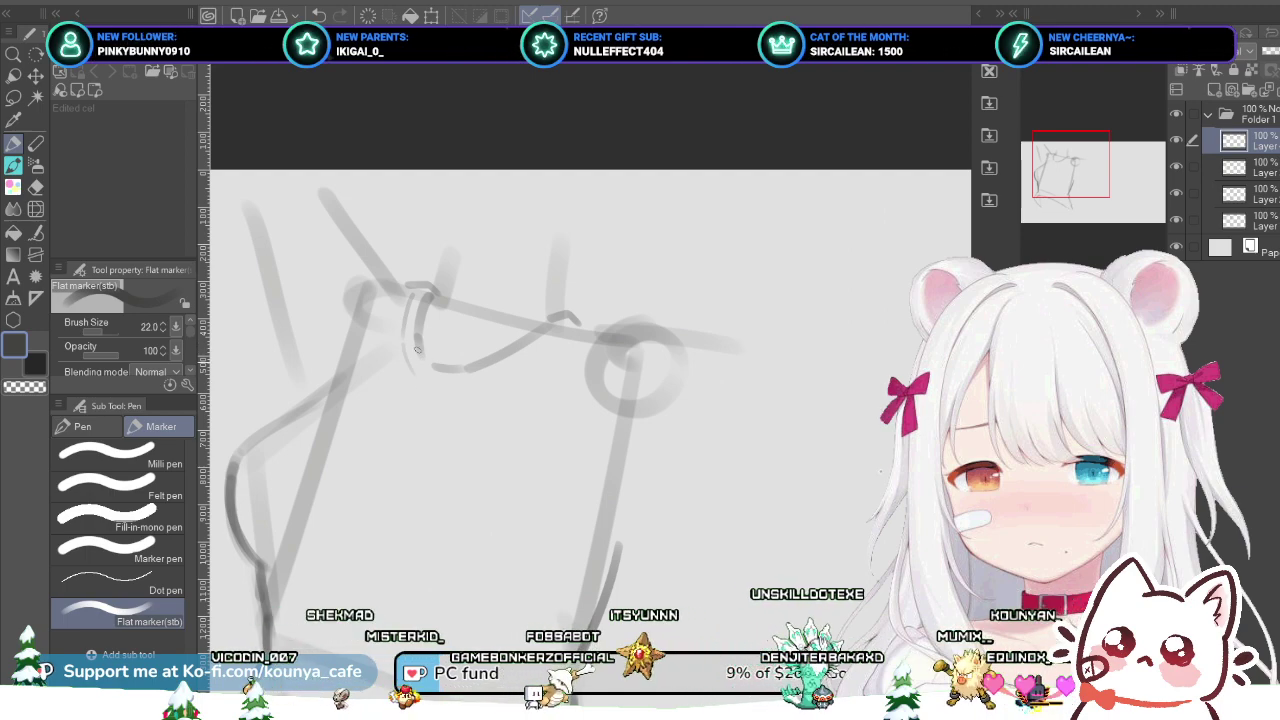
{"action": "scroll", "coordinate": [416, 380], "scroll_direction": "up", "scroll_amount": 1}
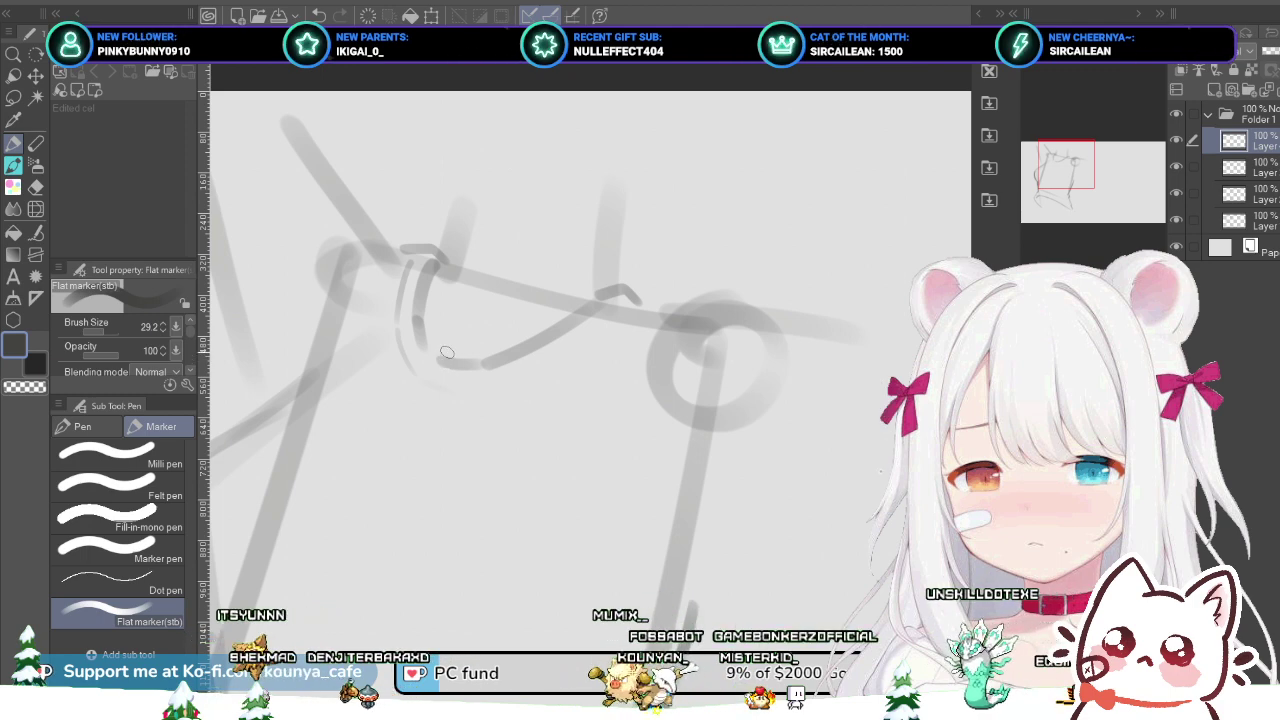
{"action": "left_click_drag", "start_coordinate": [543, 380], "coordinate": [470, 392]}
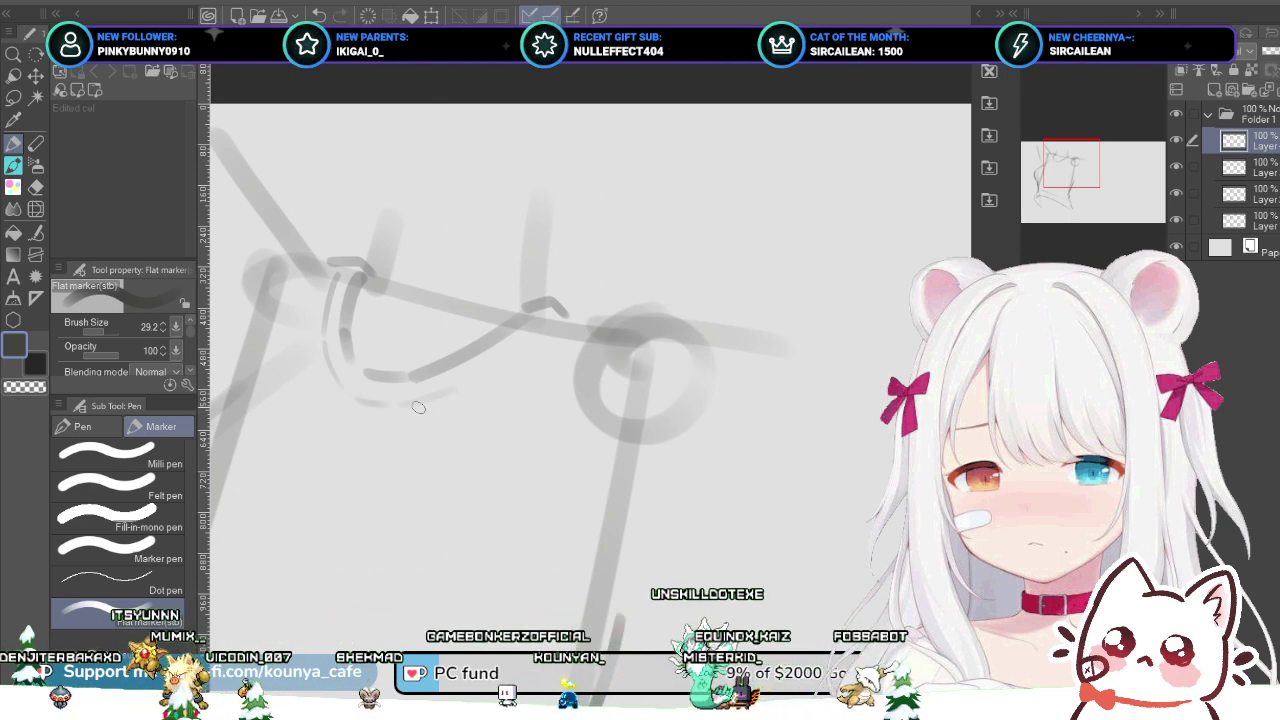
{"action": "left_click_drag", "start_coordinate": [420, 380], "coordinate": [508, 343]}
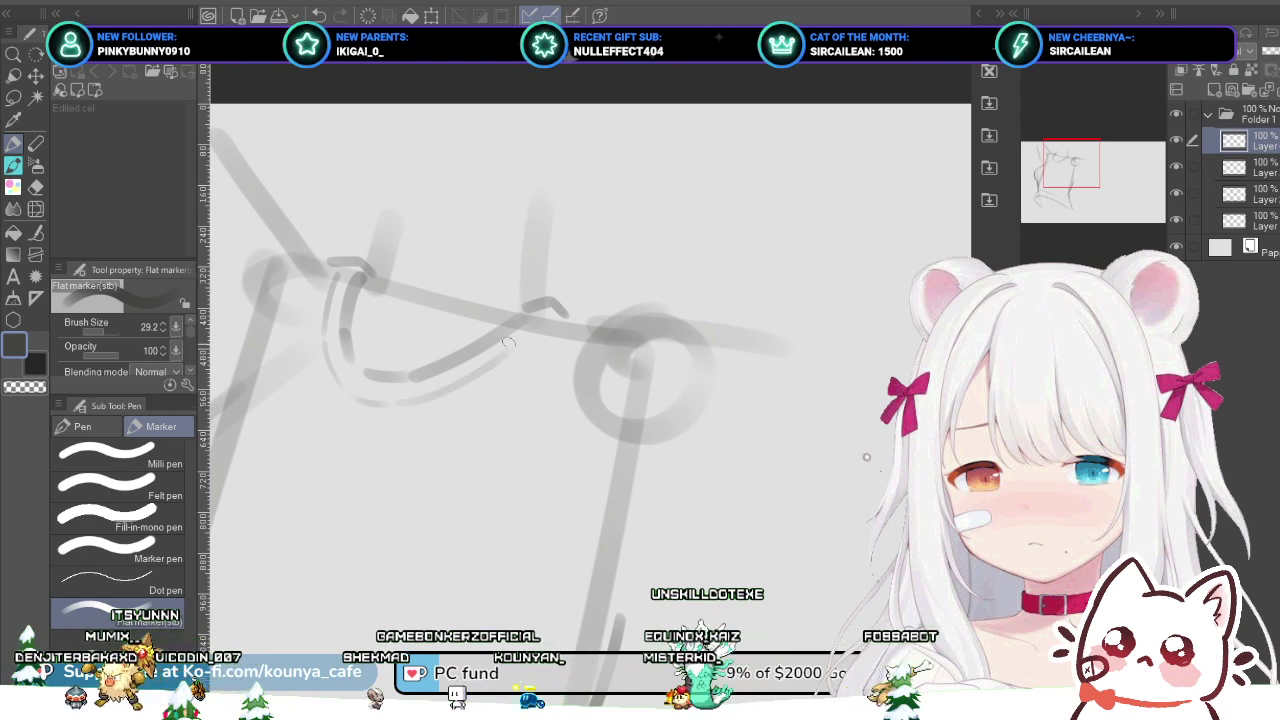
{"action": "key", "text": "ctrl+z"}
{"action": "mouse_move", "coordinate": [405, 403]}
{"action": "left_mouse_down"}
{"action": "mouse_move", "coordinate": [472, 374]}
{"action": "mouse_move", "coordinate": [511, 332]}
{"action": "mouse_move", "coordinate": [463, 387]}
{"action": "mouse_move", "coordinate": [566, 314]}
{"action": "mouse_move", "coordinate": [544, 342]}
{"action": "mouse_move", "coordinate": [605, 319]}
{"action": "left_mouse_up"}
{"action": "key", "text": "ctrl+z"}
{"action": "key", "text": "bracketleft"}
{"action": "scroll", "coordinate": [563, 322], "scroll_direction": "down", "scroll_amount": 1}
{"action": "scroll", "coordinate": [638, 316], "scroll_direction": "down", "scroll_amount": 1}
{"action": "scroll", "coordinate": [605, 319], "scroll_direction": "up", "scroll_amount": 1}
{"action": "key", "text": "bracketright"}
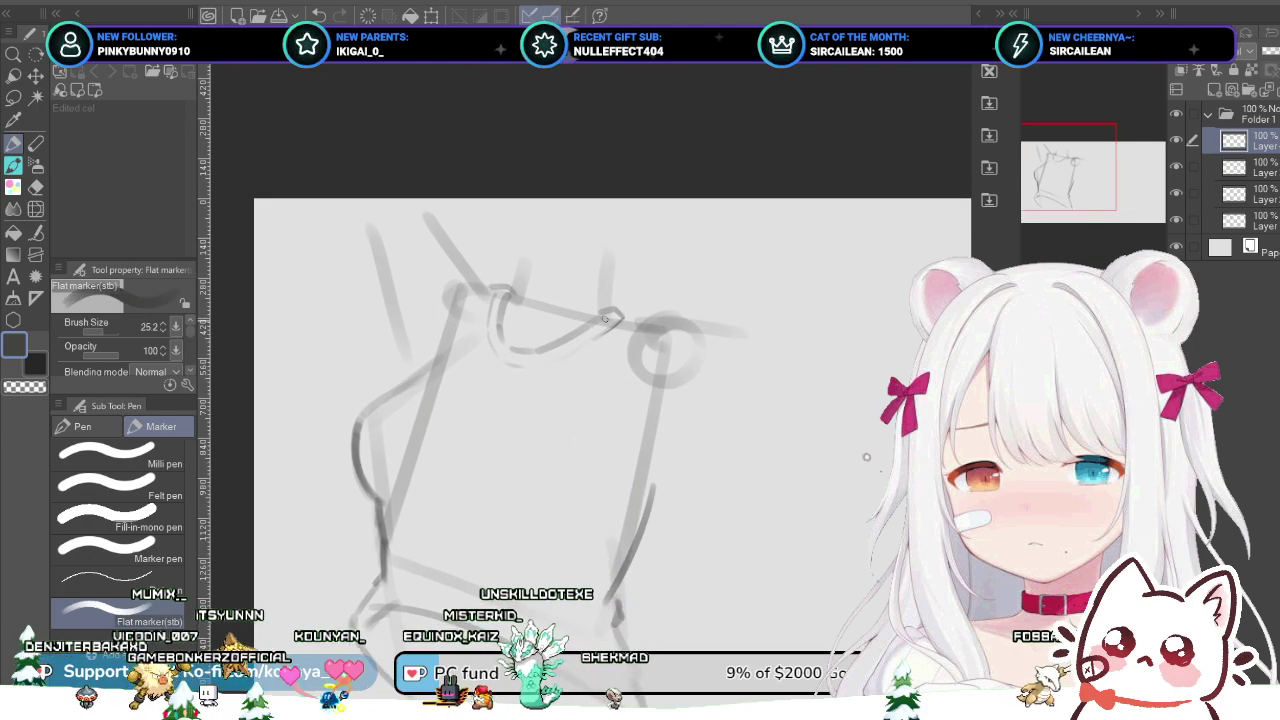
Step: Draw the shoulder line from the neckline's right hook outward past the right circle, with the Flat marker at size 48.7
{"action": "key", "text": "bracketright"}
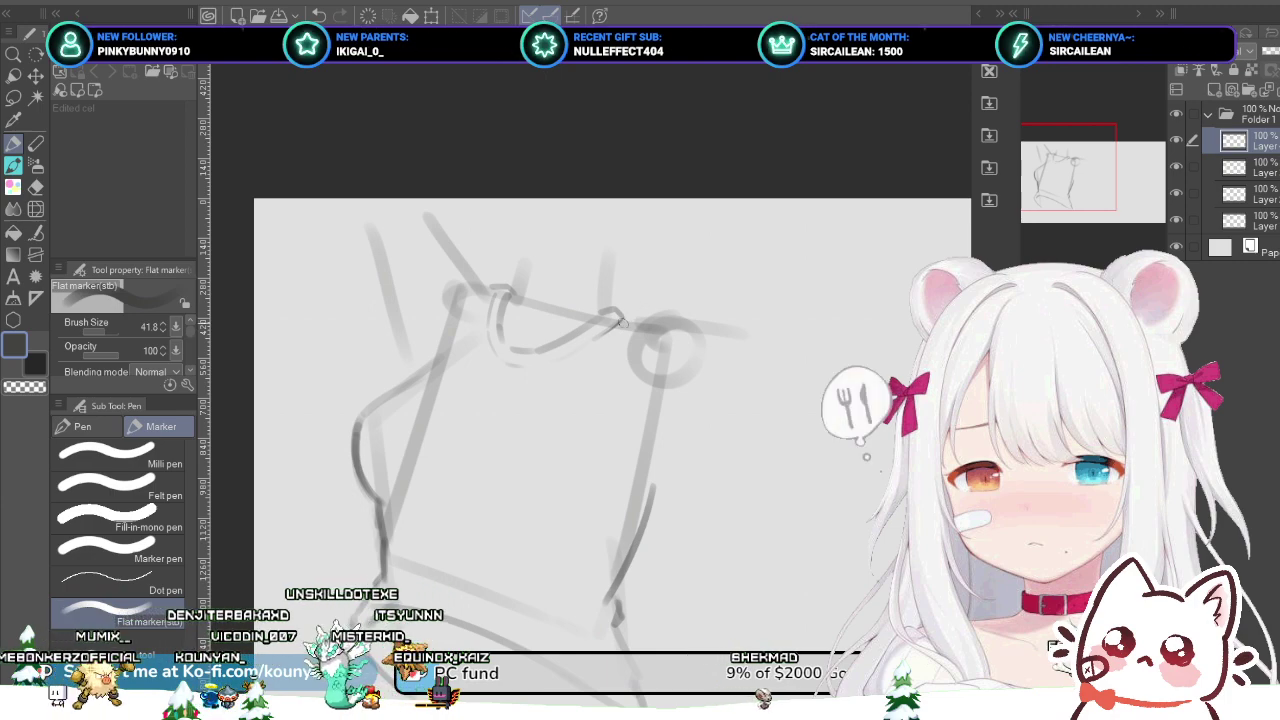
{"action": "key", "text": "bracketright"}
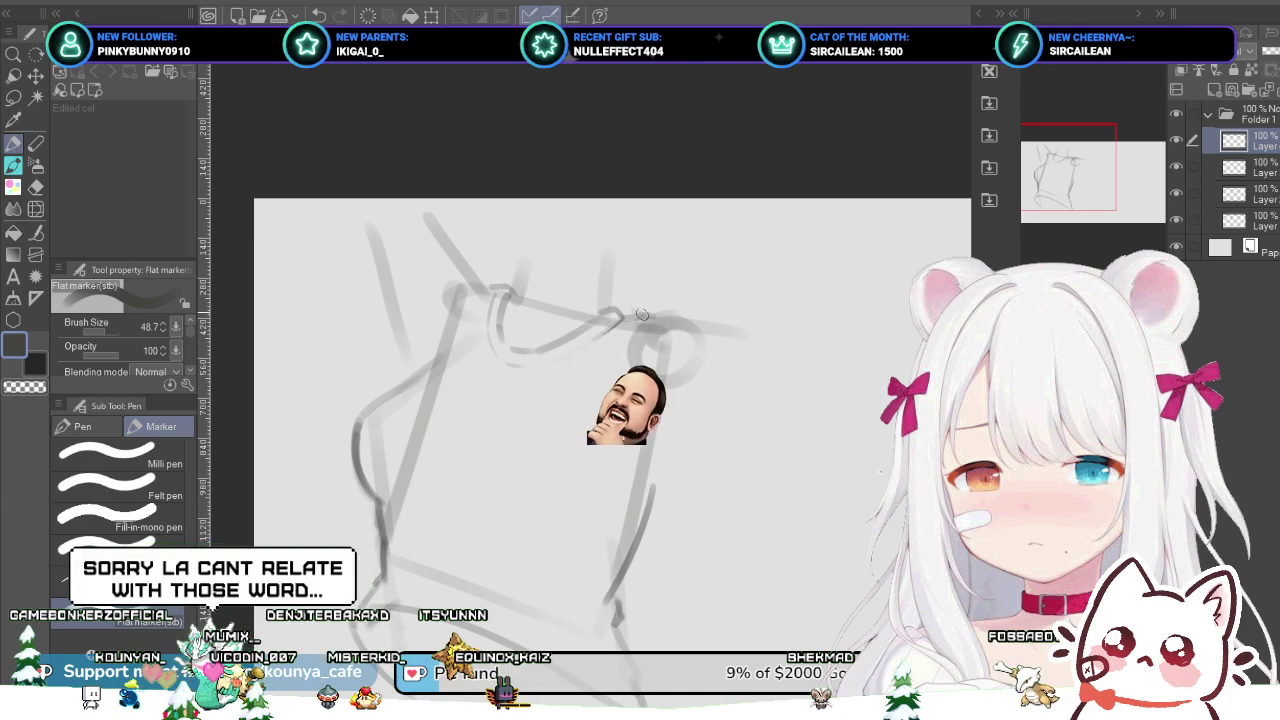
{"action": "mouse_move", "coordinate": [636, 318]}
{"action": "left_mouse_down"}
{"action": "mouse_move", "coordinate": [750, 326]}
{"action": "mouse_move", "coordinate": [730, 420]}
{"action": "mouse_move", "coordinate": [755, 493]}
{"action": "left_mouse_up"}
{"action": "key", "text": "ctrl+z"}
Step: Draw the sleeve edge curving down from the shoulder line's outer end and hooking up at its tip, using brush size 64.8
{"action": "left_click_drag", "start_coordinate": [745, 335], "coordinate": [742, 472]}
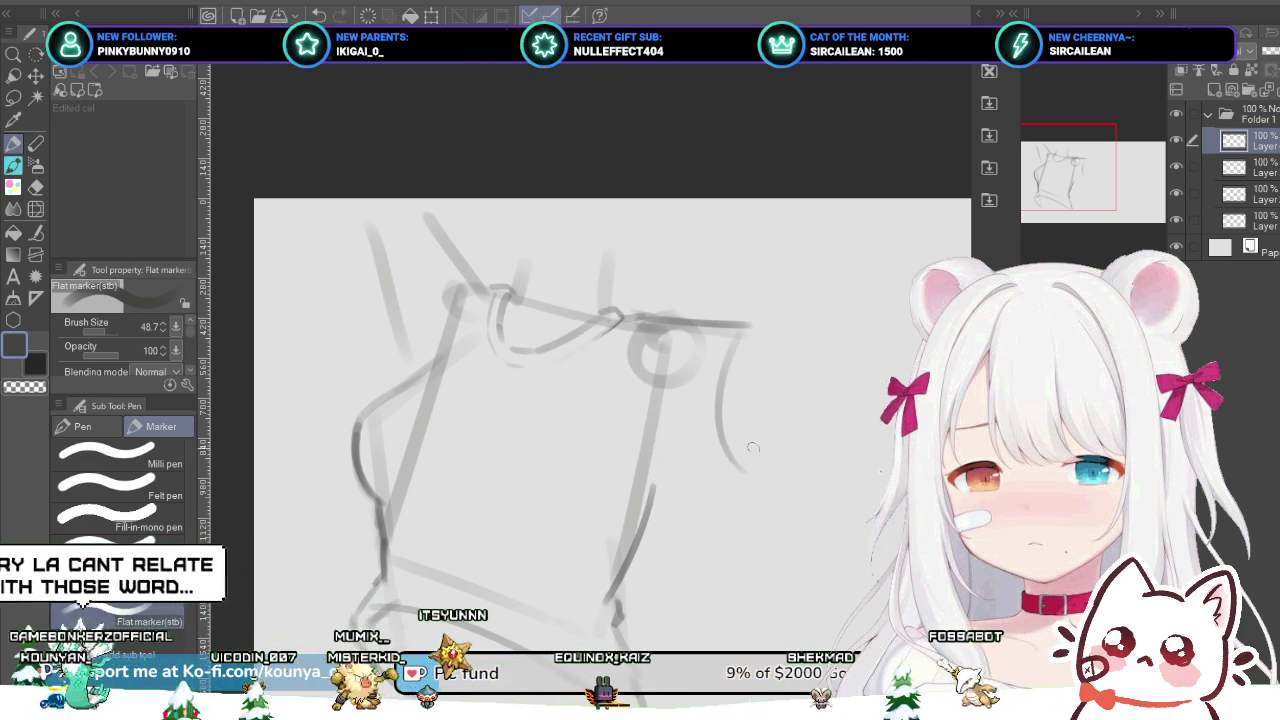
{"action": "key", "text": "ctrl+z"}
{"action": "left_click_drag", "start_coordinate": [748, 333], "coordinate": [744, 499]}
{"action": "left_click_drag", "start_coordinate": [737, 355], "coordinate": [748, 355], "text": "ctrl+alt"}
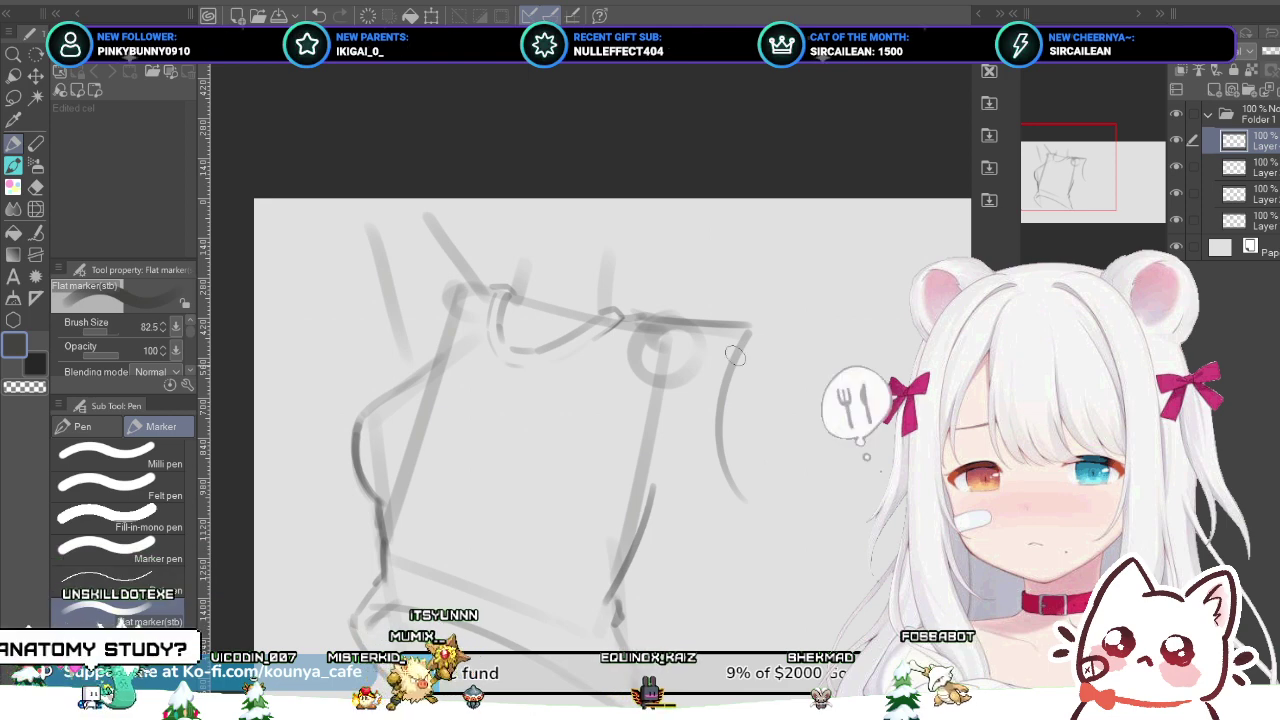
{"action": "key", "text": "ctrl+z"}
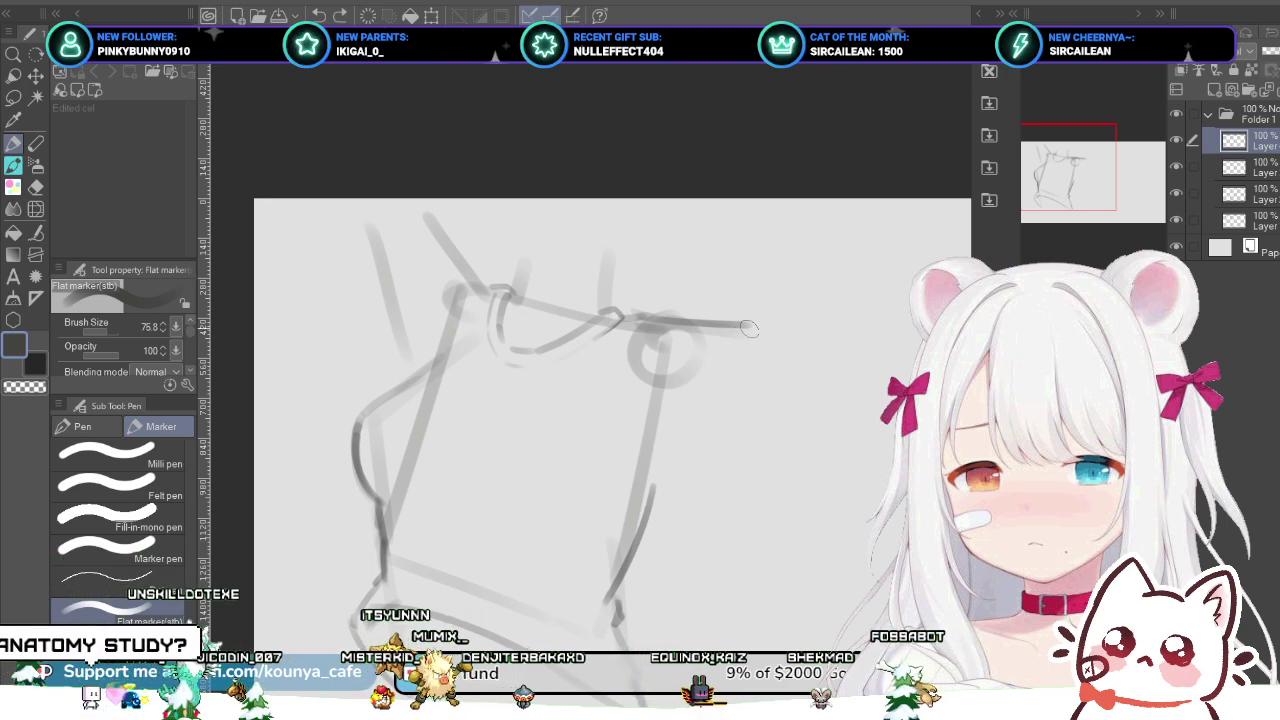
{"action": "left_click_drag", "start_coordinate": [727, 366], "coordinate": [742, 470]}
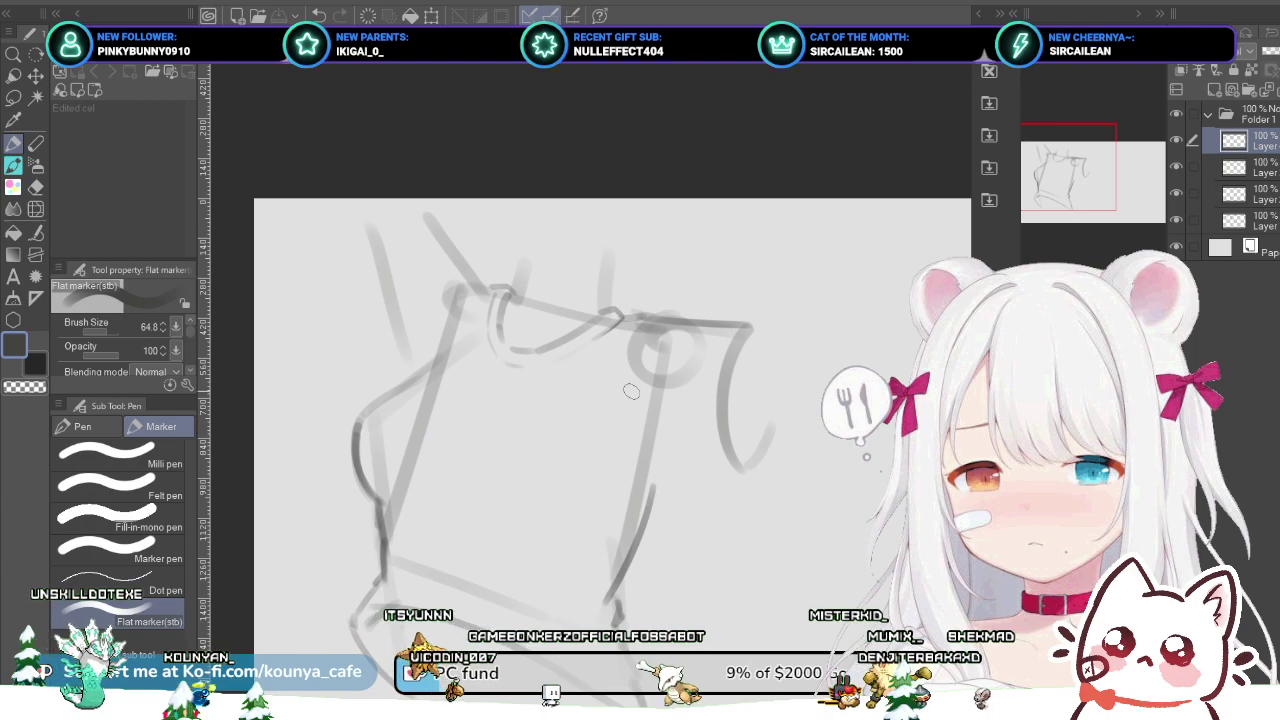
{"action": "scroll", "coordinate": [624, 435], "scroll_direction": "up", "scroll_amount": 1}
{"action": "left_click_drag", "start_coordinate": [684, 440], "coordinate": [646, 431]}
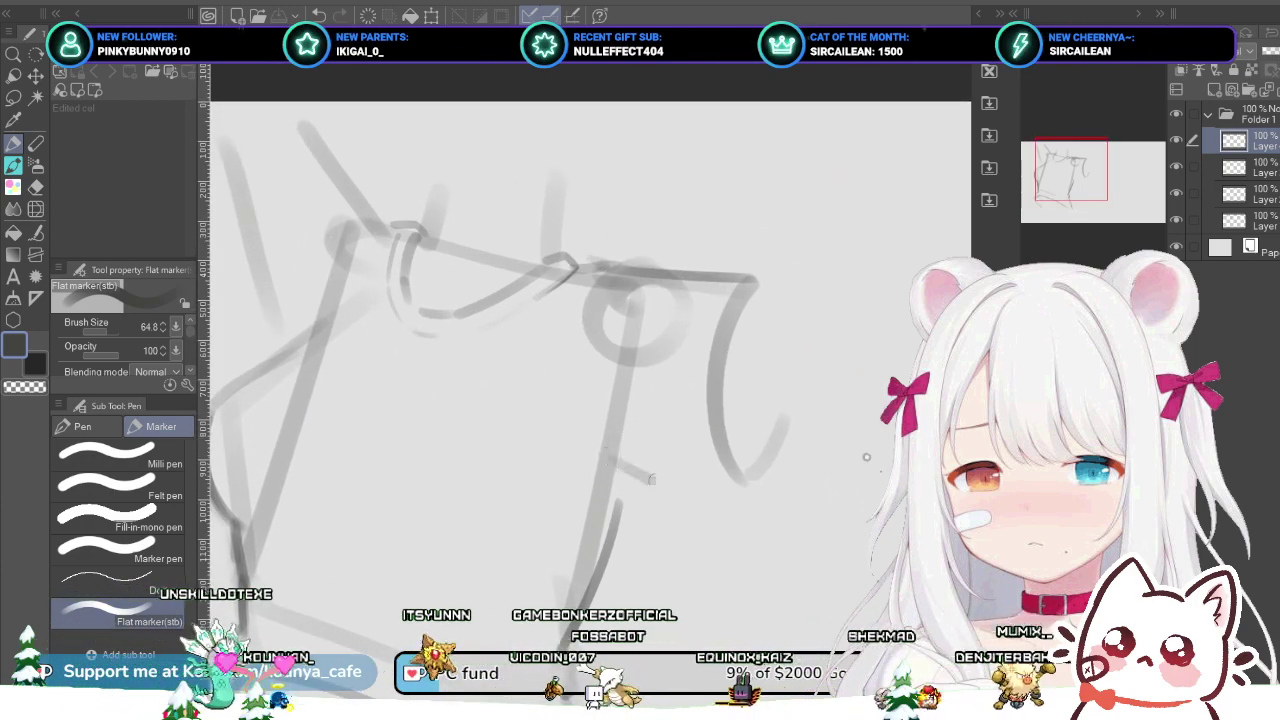
{"action": "left_click_drag", "start_coordinate": [606, 426], "coordinate": [740, 482]}
{"action": "key", "text": "ctrl+z"}
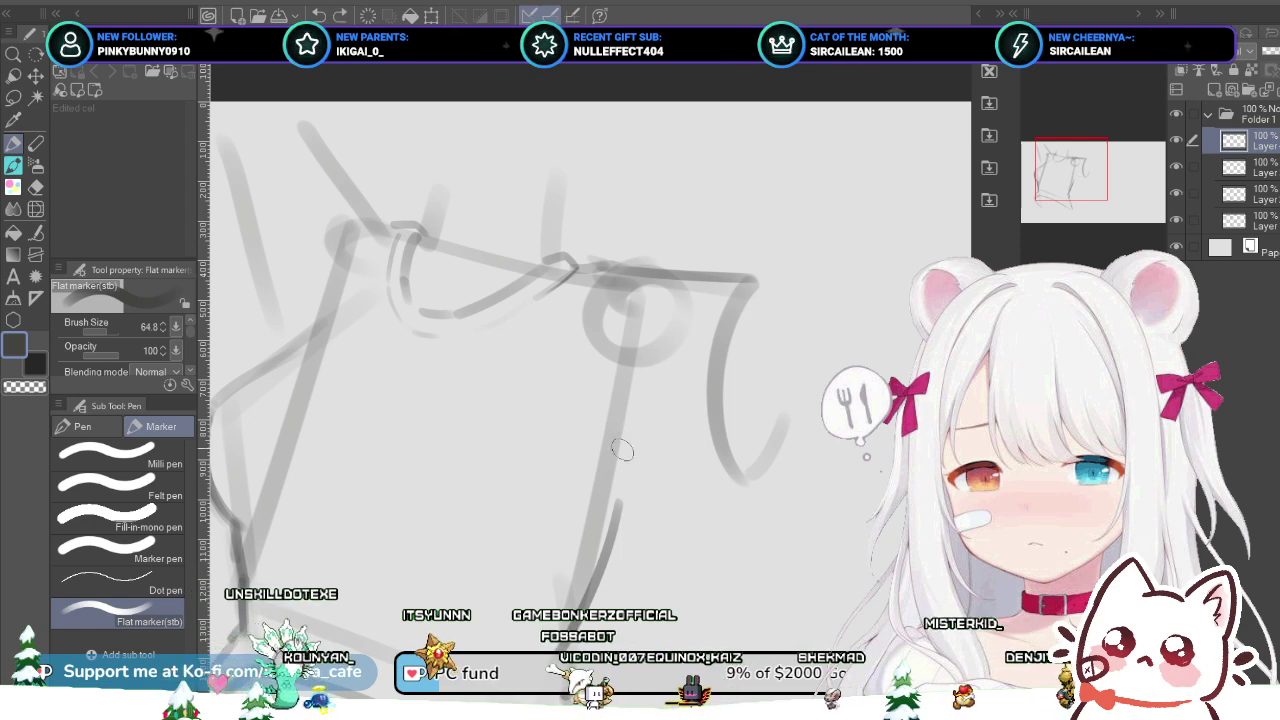
{"action": "left_click_drag", "start_coordinate": [610, 434], "coordinate": [718, 470]}
{"action": "key", "text": "ctrl+z"}
{"action": "left_click_drag", "start_coordinate": [610, 430], "coordinate": [624, 437]}
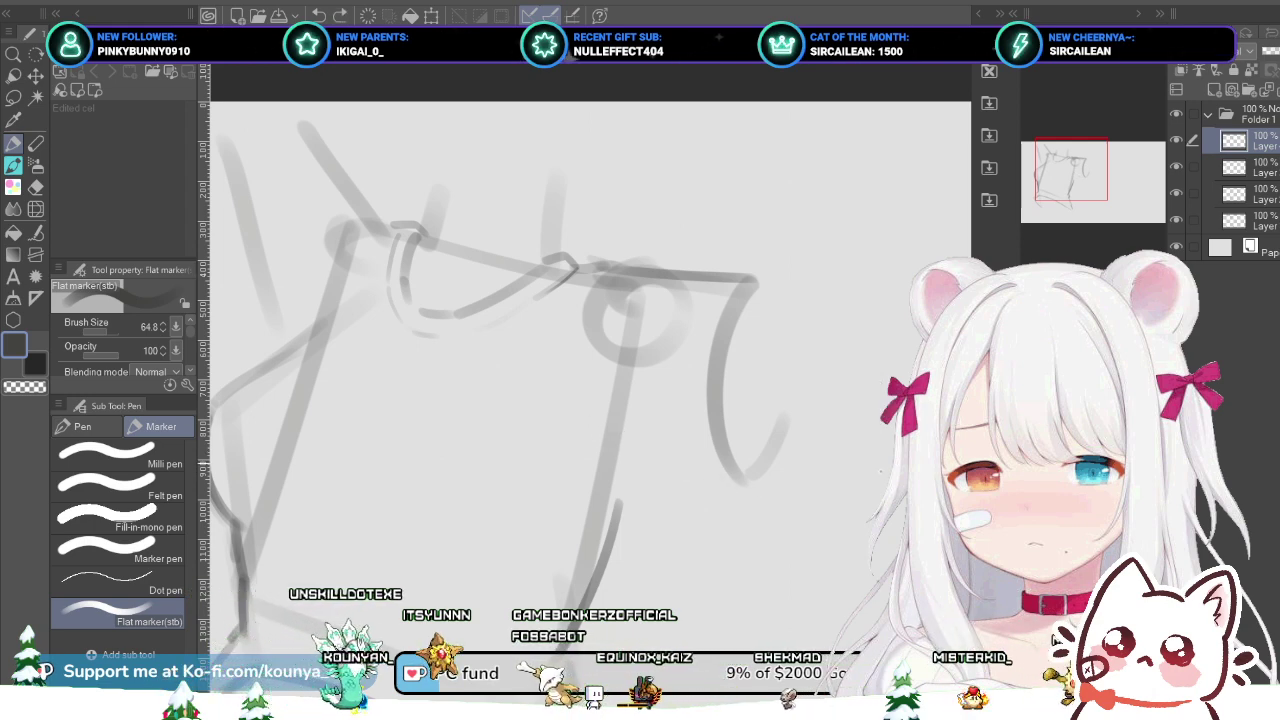
{"action": "key", "text": "ctrl+z"}
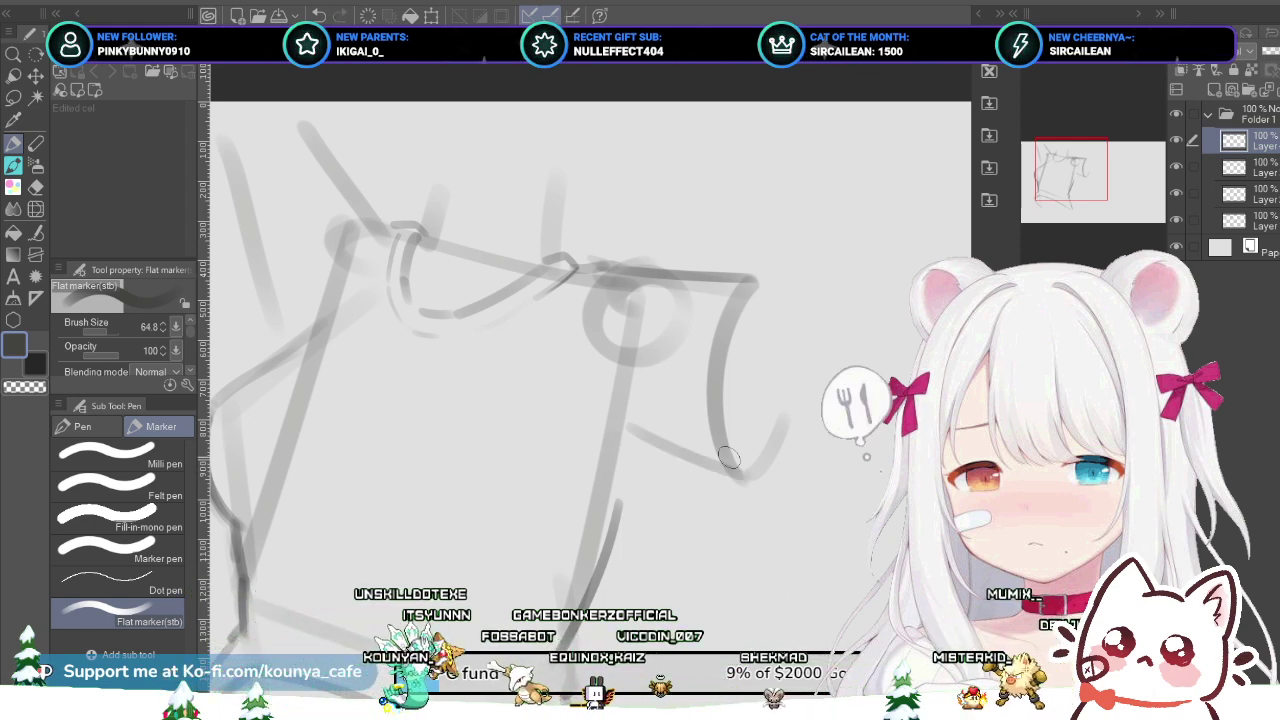
{"action": "scroll", "coordinate": [680, 428], "scroll_direction": "down", "scroll_amount": 2}
{"action": "left_click_drag", "start_coordinate": [706, 454], "coordinate": [625, 425]}
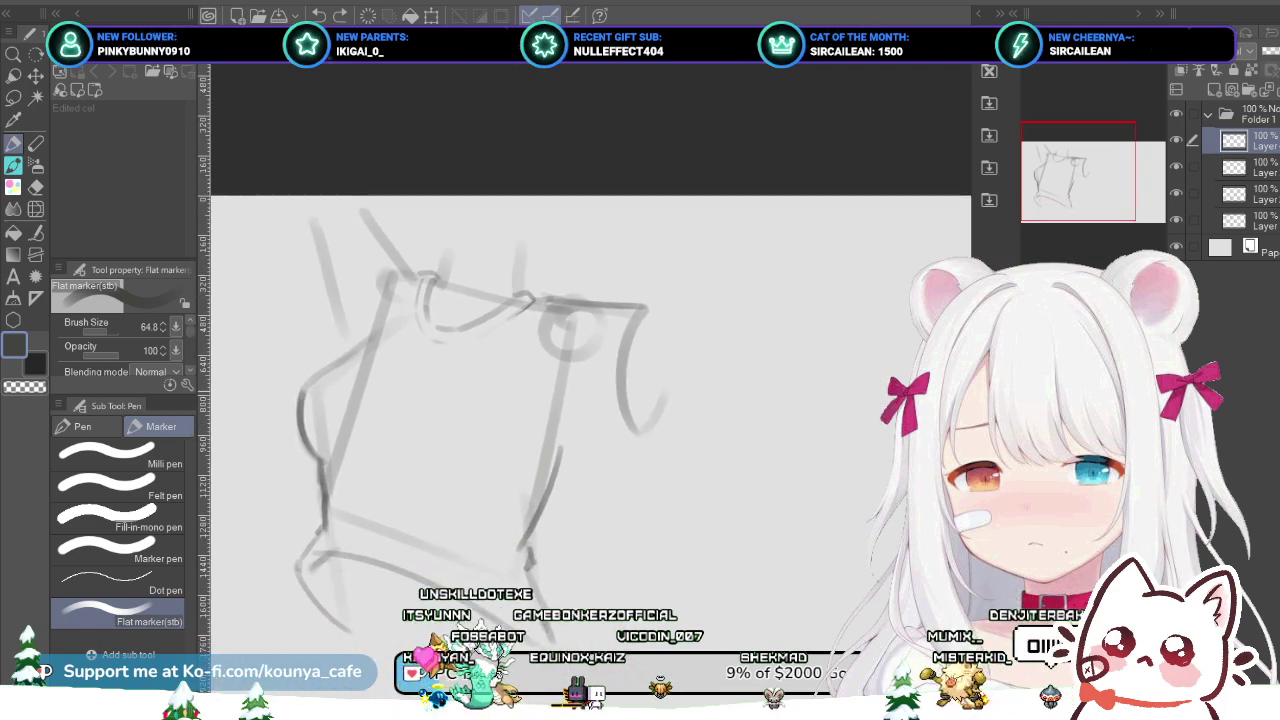
{"action": "key", "text": "ctrl+plus"}
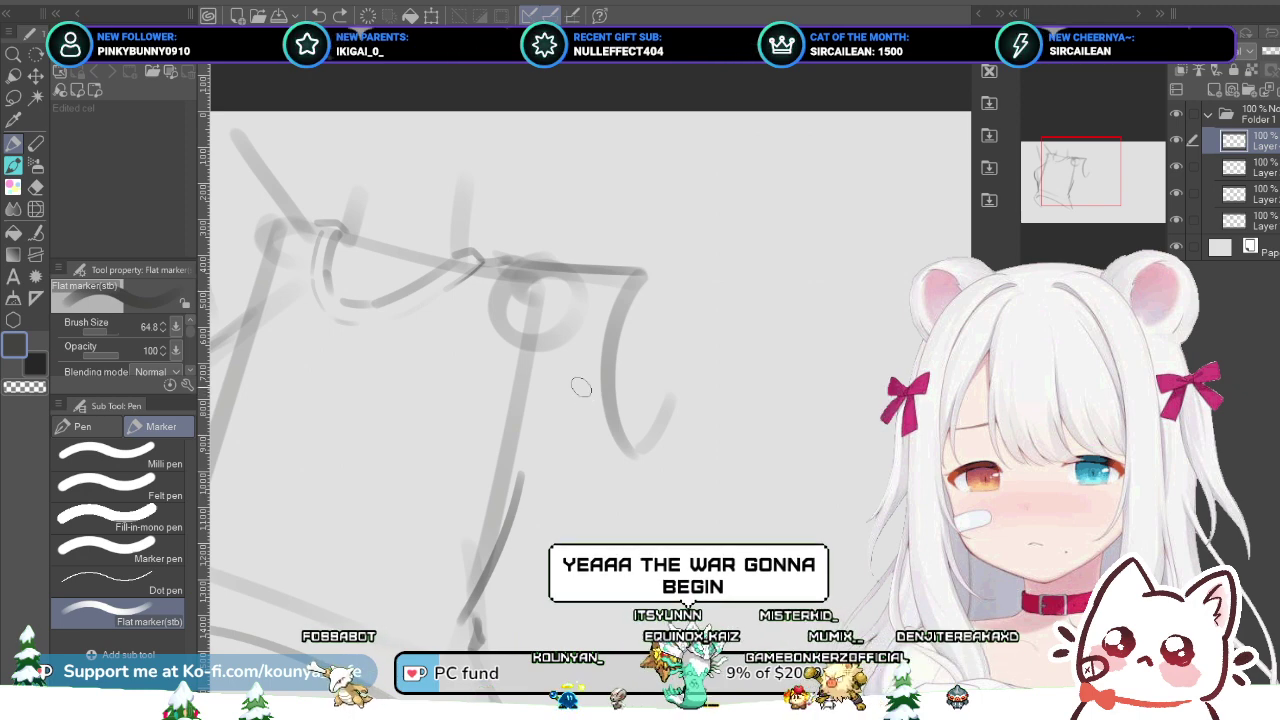
Step: Try to draw the sleeve's lower edge from the box's right side to the tip of the sleeve curve
{"action": "left_click_drag", "start_coordinate": [545, 400], "coordinate": [632, 406]}
{"action": "scroll", "coordinate": [639, 385], "scroll_direction": "down", "scroll_amount": 2}
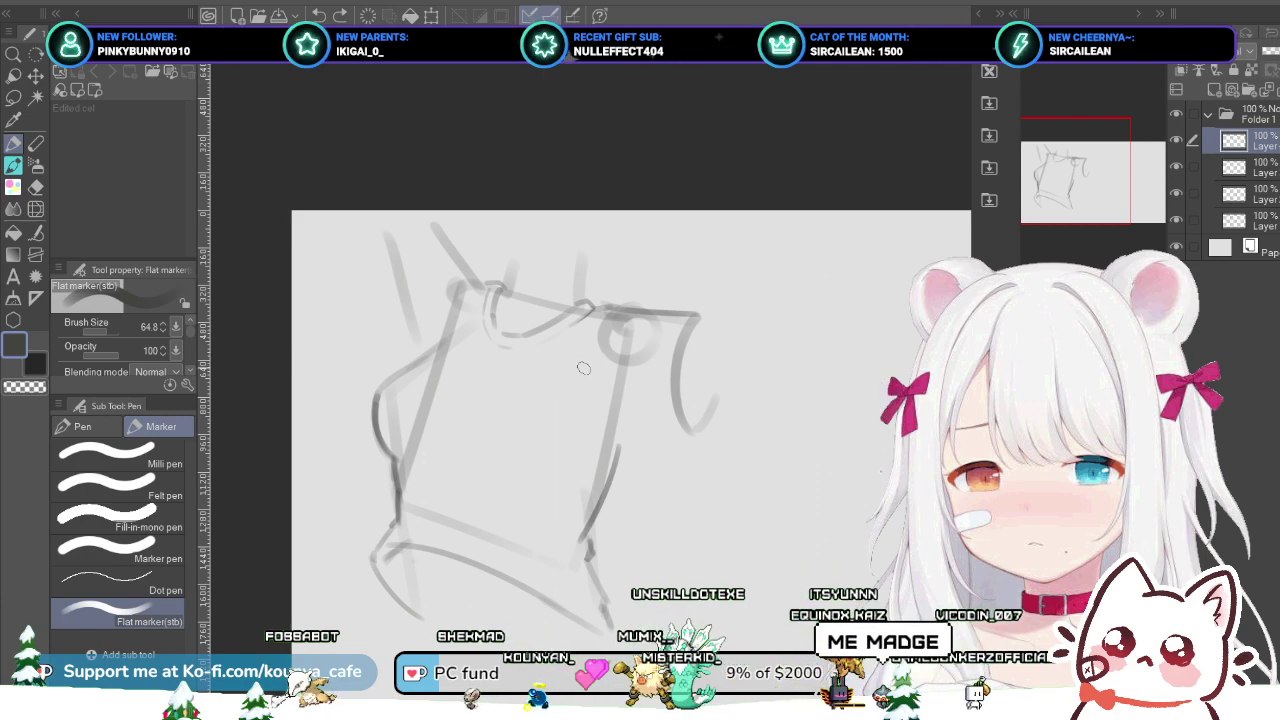
{"action": "scroll", "coordinate": [583, 368], "scroll_direction": "up", "scroll_amount": 1}
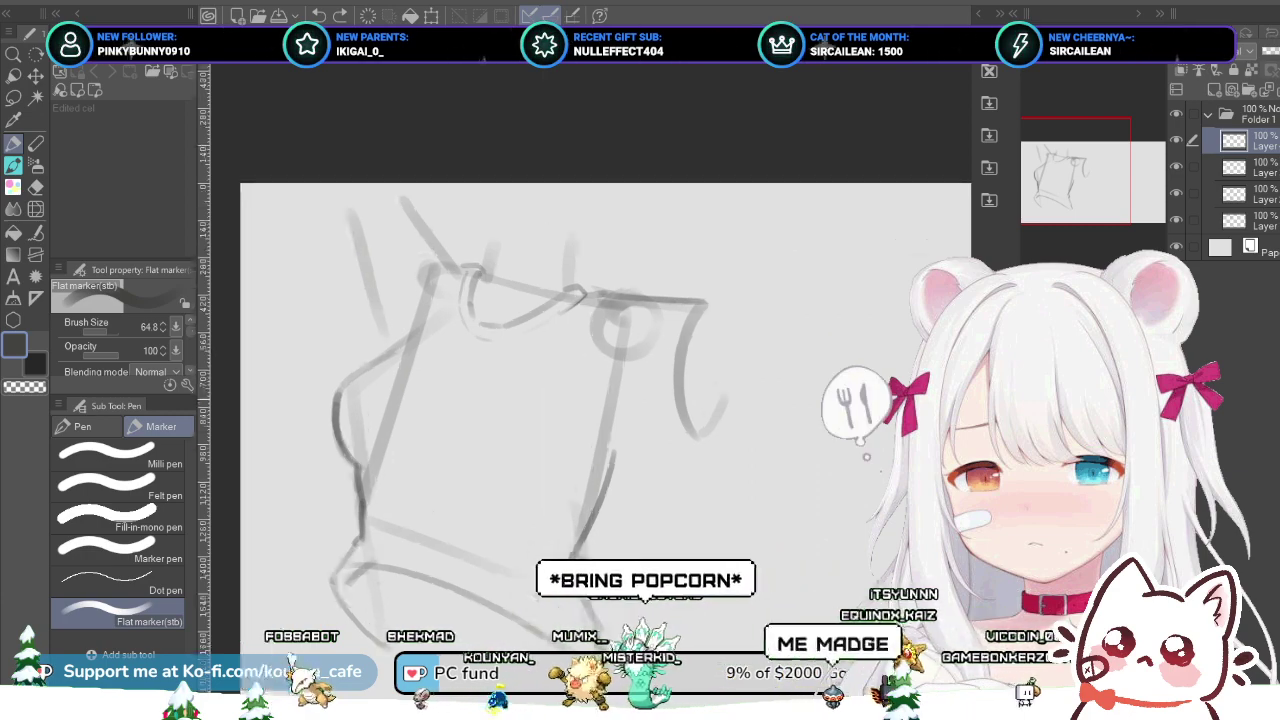
{"action": "scroll", "coordinate": [649, 398], "scroll_direction": "up", "scroll_amount": 1}
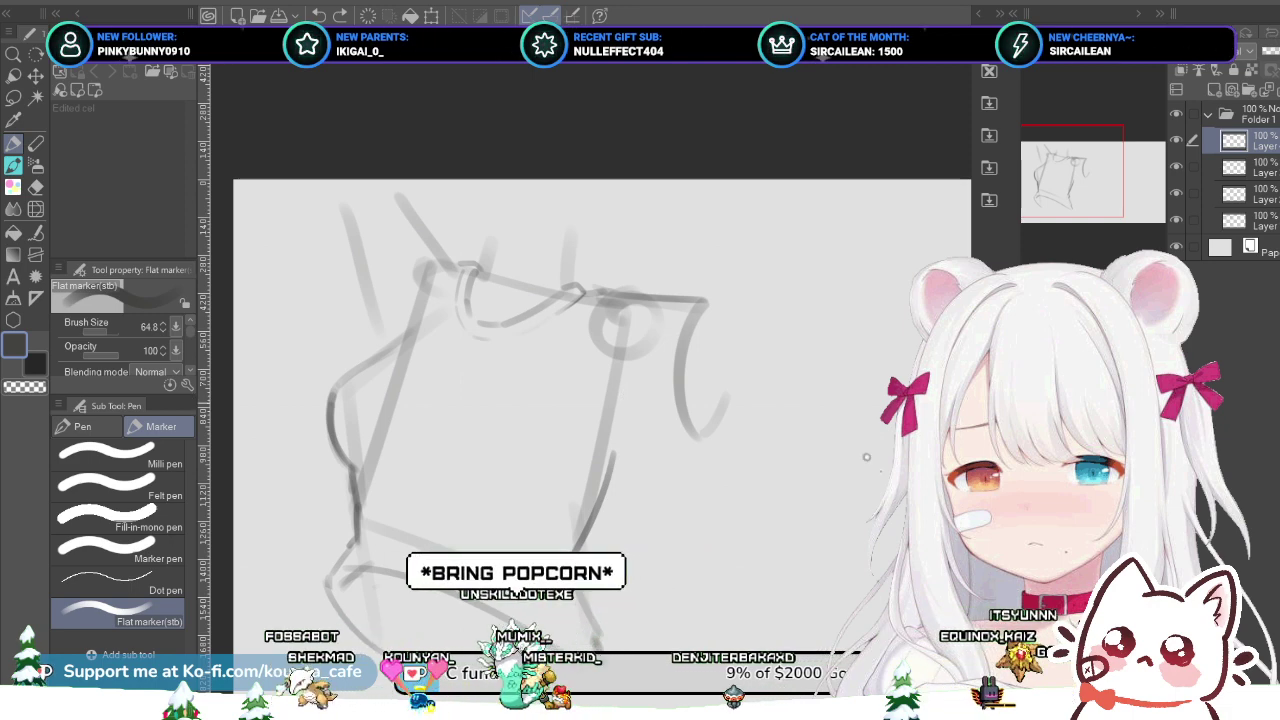
{"action": "scroll", "coordinate": [645, 400], "scroll_direction": "up", "scroll_amount": 1}
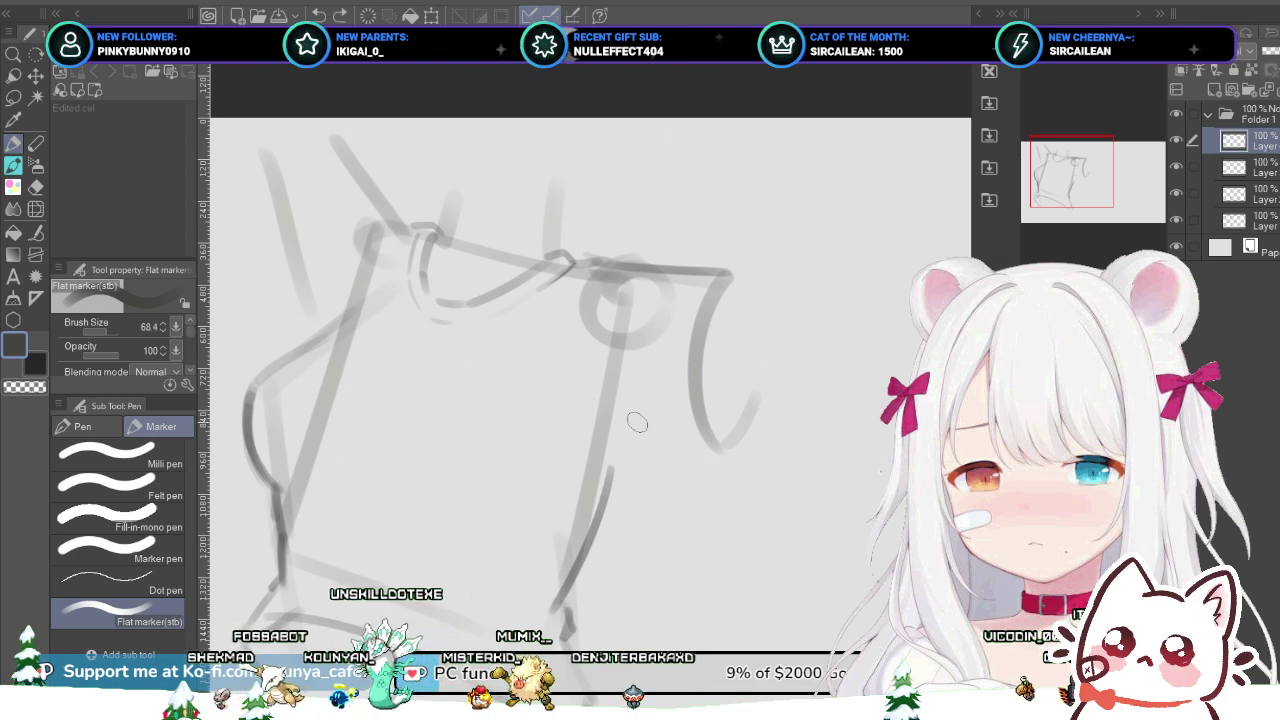
{"action": "left_click_drag", "start_coordinate": [612, 425], "coordinate": [708, 451]}
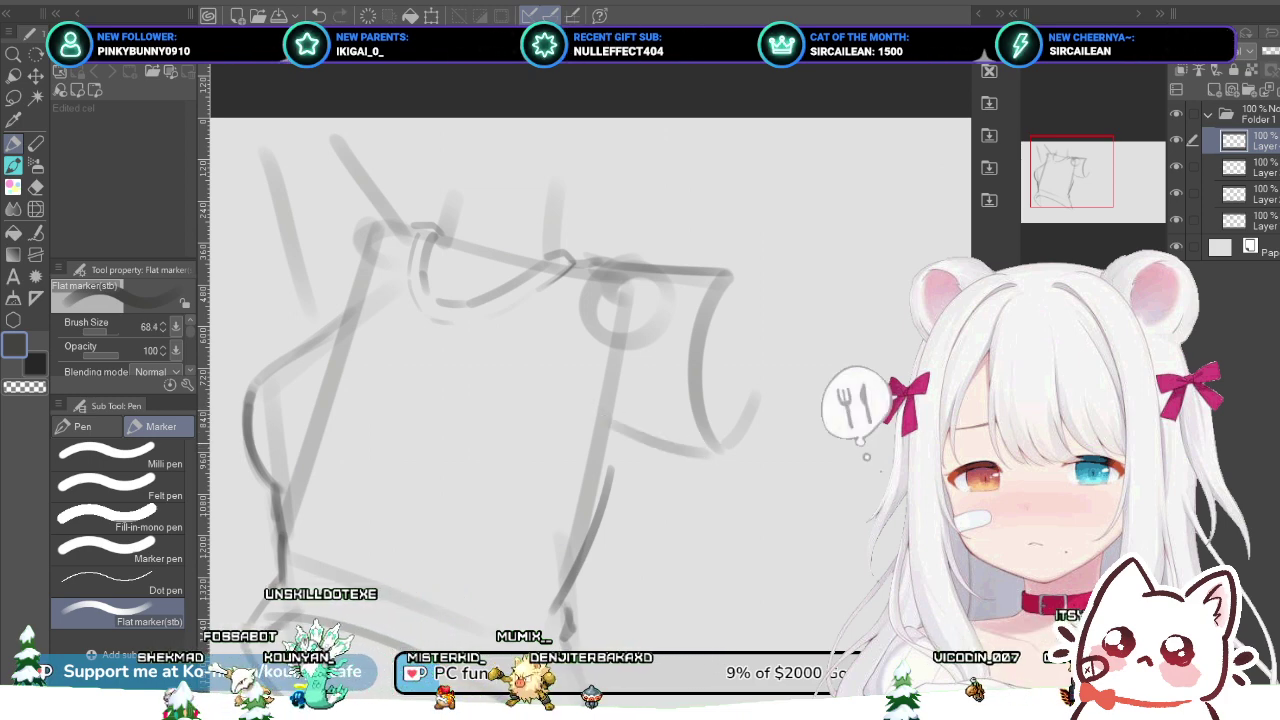
{"action": "key", "text": "ctrl+z"}
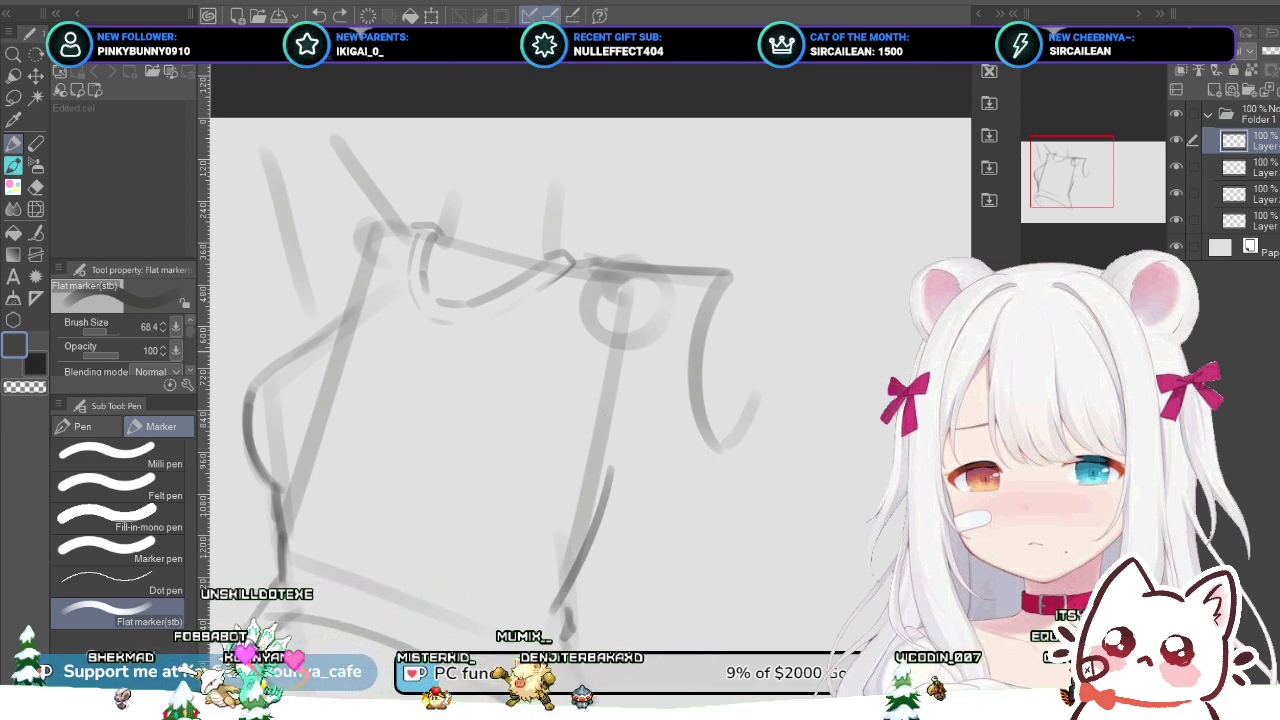
Step: Erase the sleeve curve hanging from the shoulder line's outer end, keeping the shoulder line
{"action": "mouse_move", "coordinate": [708, 423]}
{"action": "left_mouse_down"}
{"action": "mouse_move", "coordinate": [720, 443]}
{"action": "mouse_move", "coordinate": [778, 397]}
{"action": "mouse_move", "coordinate": [729, 397]}
{"action": "mouse_move", "coordinate": [704, 349]}
{"action": "mouse_move", "coordinate": [714, 338]}
{"action": "left_mouse_up"}
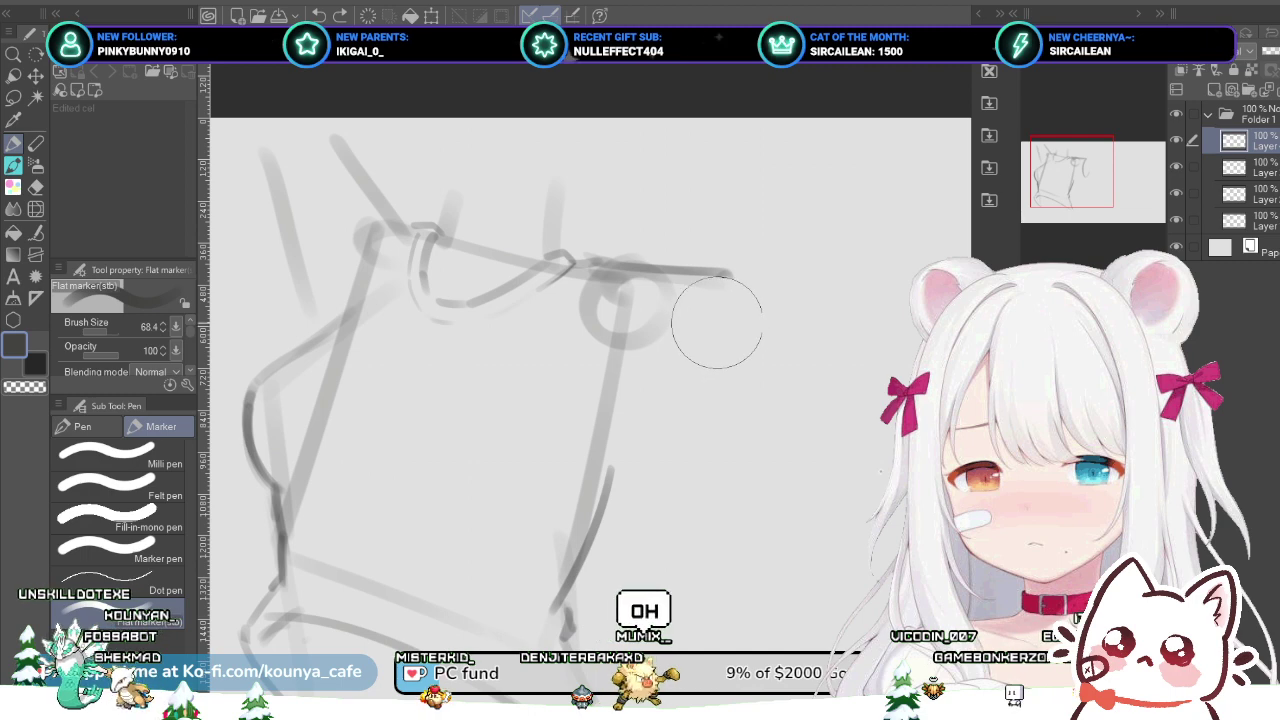
{"action": "key", "text": "alt+bracketleft"}
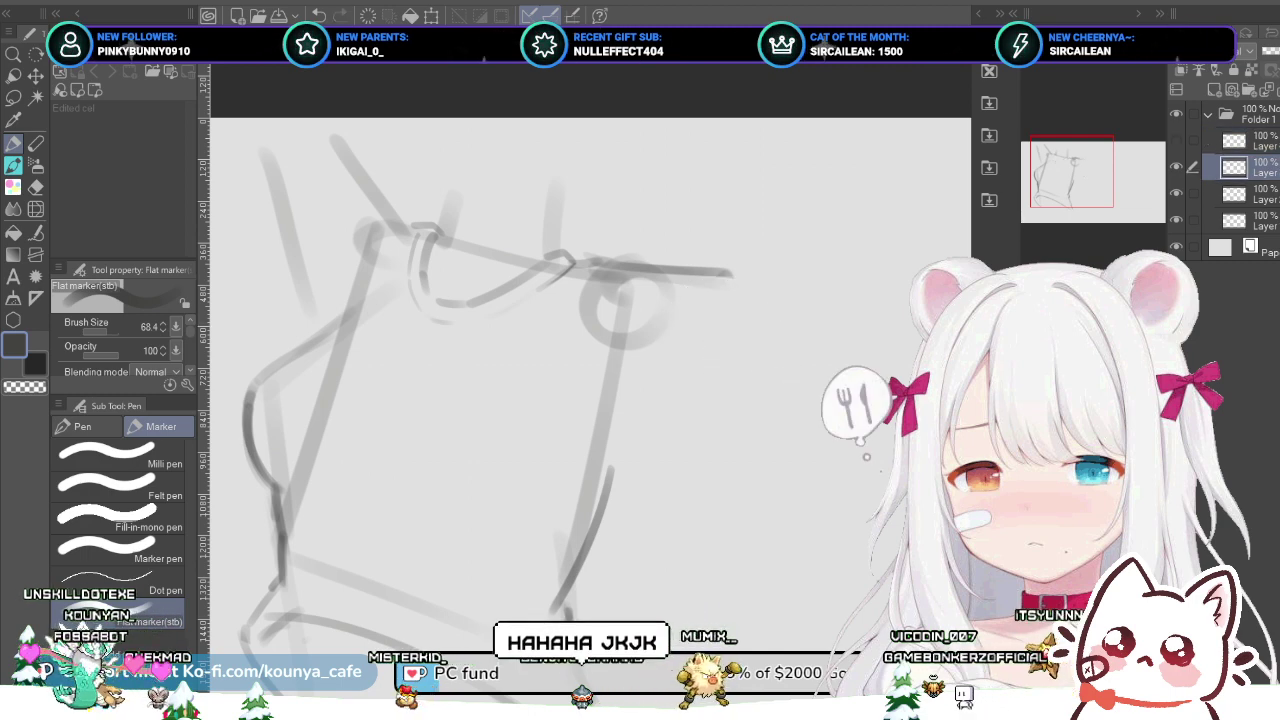
{"action": "key", "text": "alt+bracketright"}
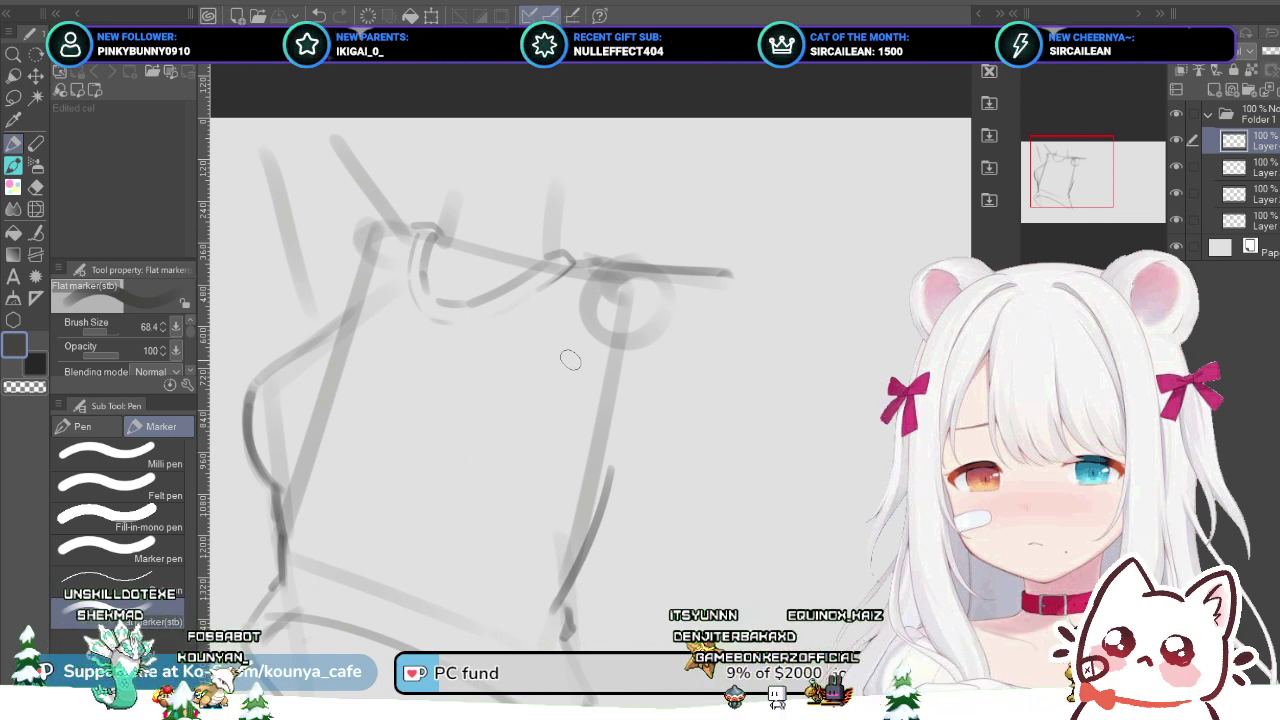
{"action": "left_click", "coordinate": [1255, 167]}
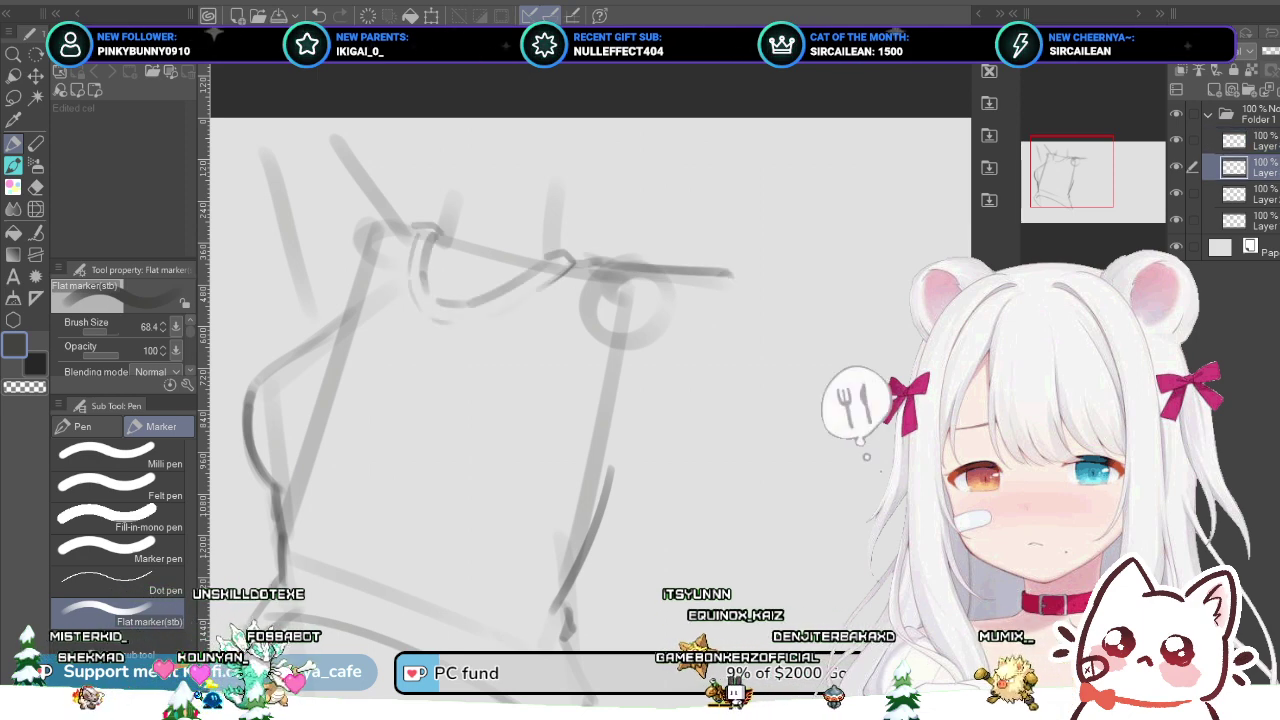
{"action": "left_click", "coordinate": [1255, 141]}
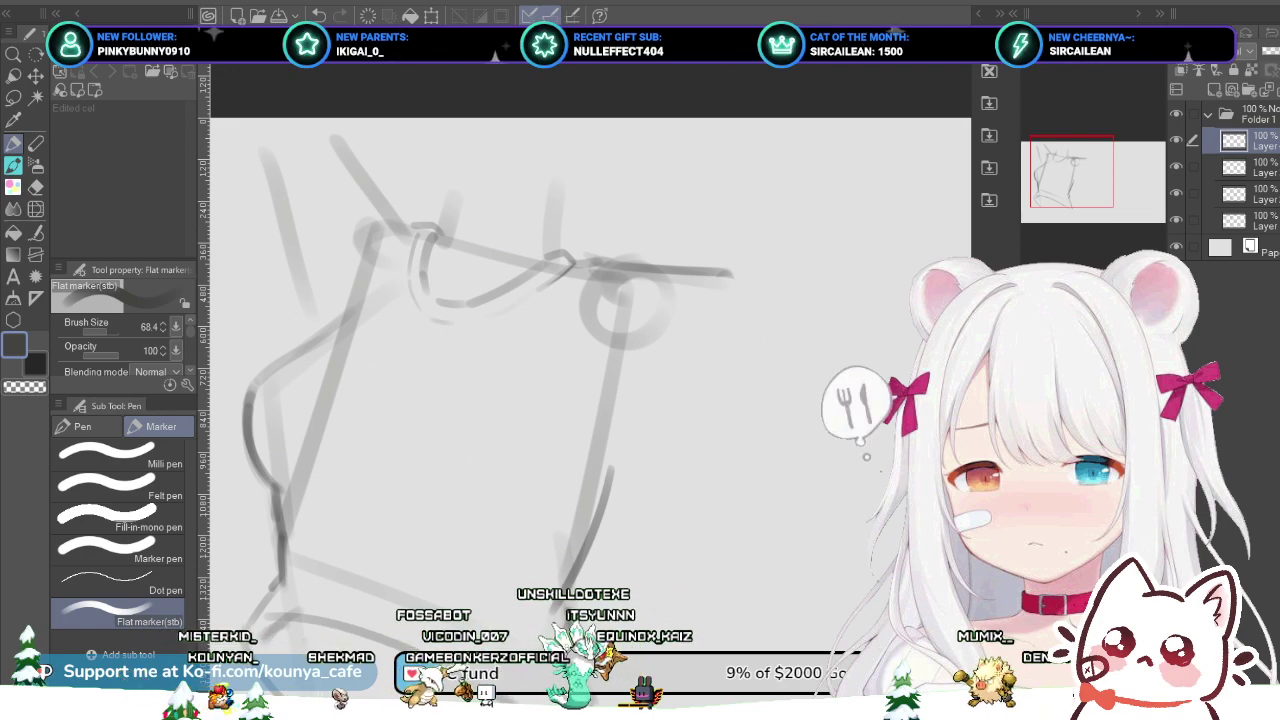
Step: On the bottom sketch layer, draw the arm's long upper guide line from the right shoulder circle outward, rising slightly, with the Flat marker at size 83.2
{"action": "left_click", "coordinate": [1255, 220]}
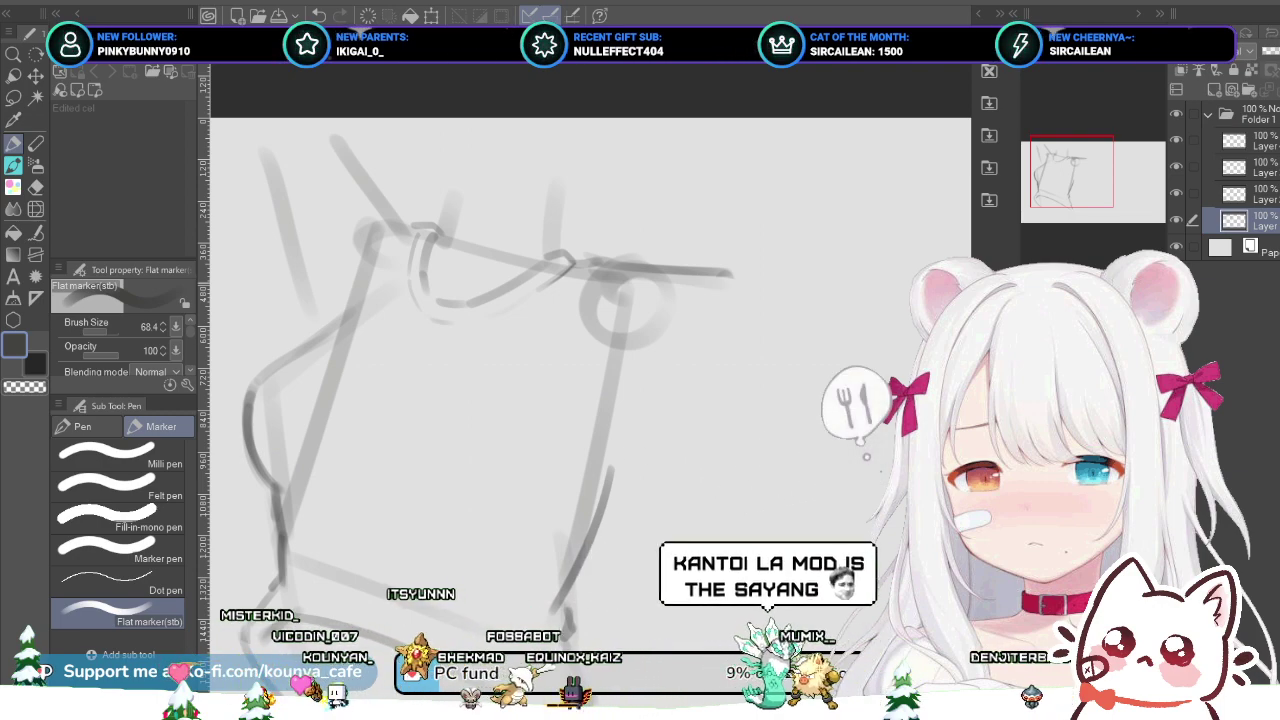
{"action": "key", "text": "bracketright"}
{"action": "left_click_drag", "start_coordinate": [616, 292], "coordinate": [905, 288]}
{"action": "key", "text": "ctrl+z"}
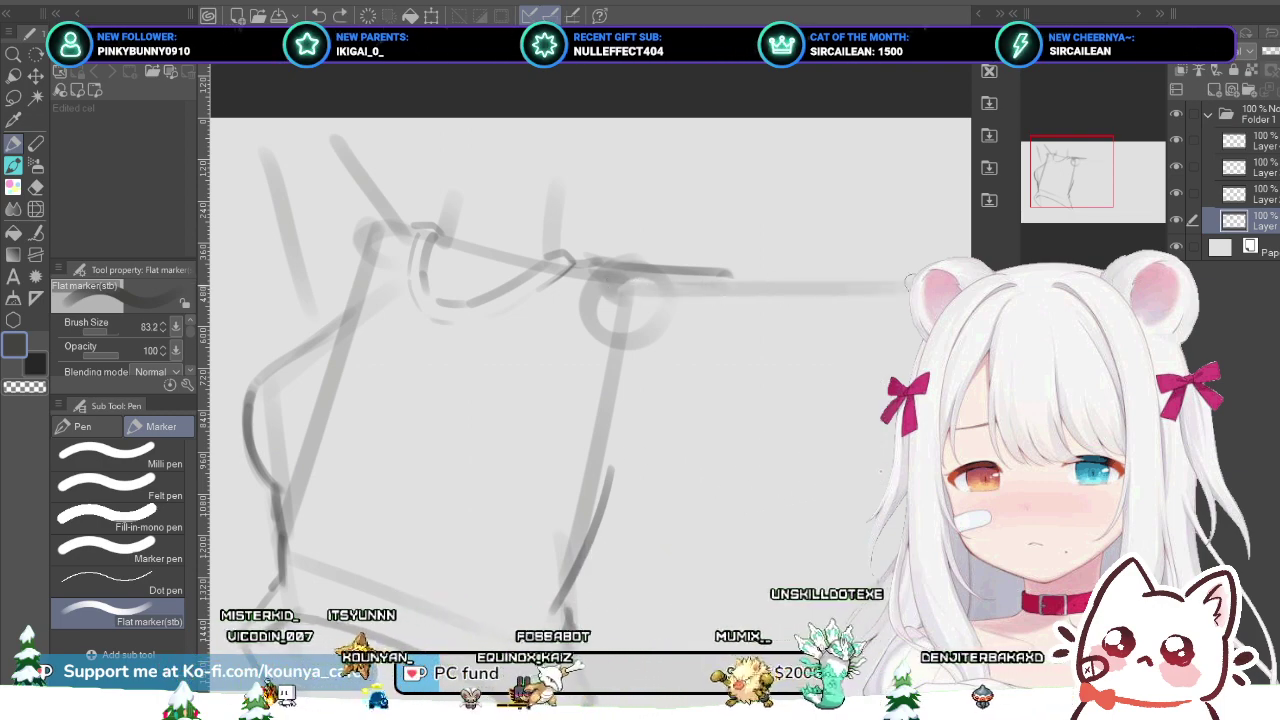
{"action": "scroll", "coordinate": [704, 288], "scroll_direction": "down", "scroll_amount": 3}
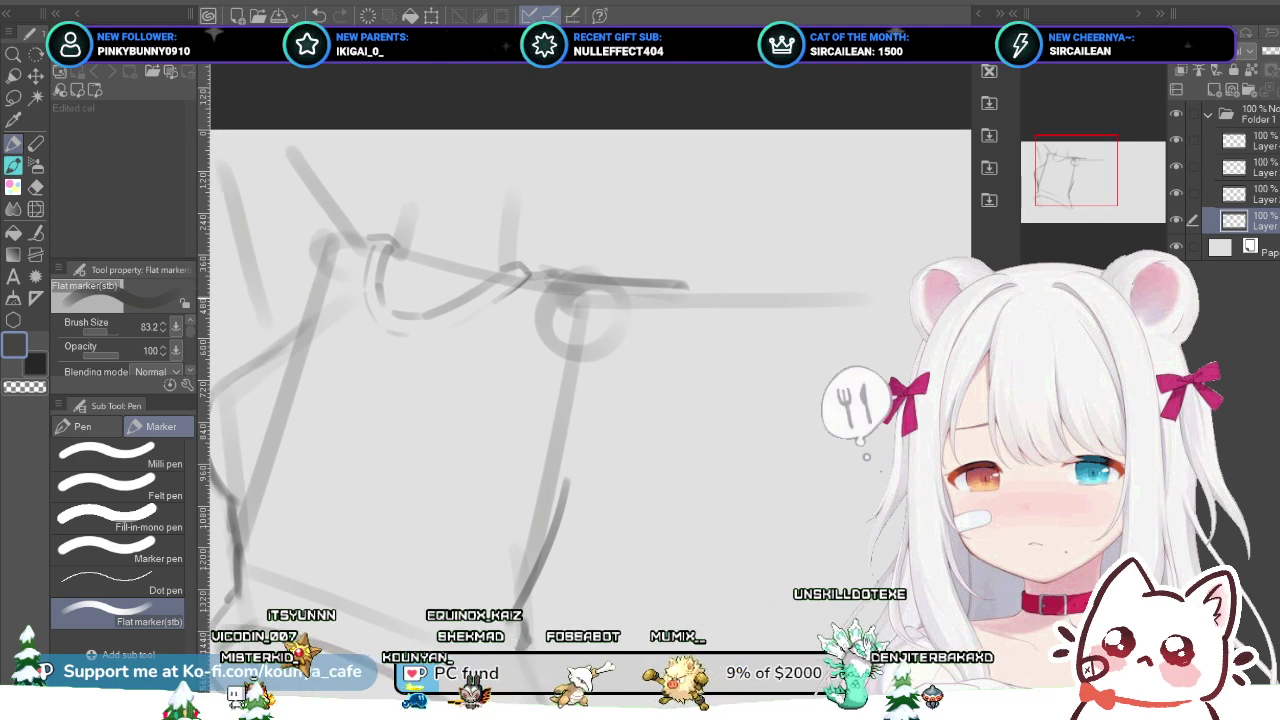
{"action": "scroll", "coordinate": [725, 336], "scroll_direction": "down", "scroll_amount": 1}
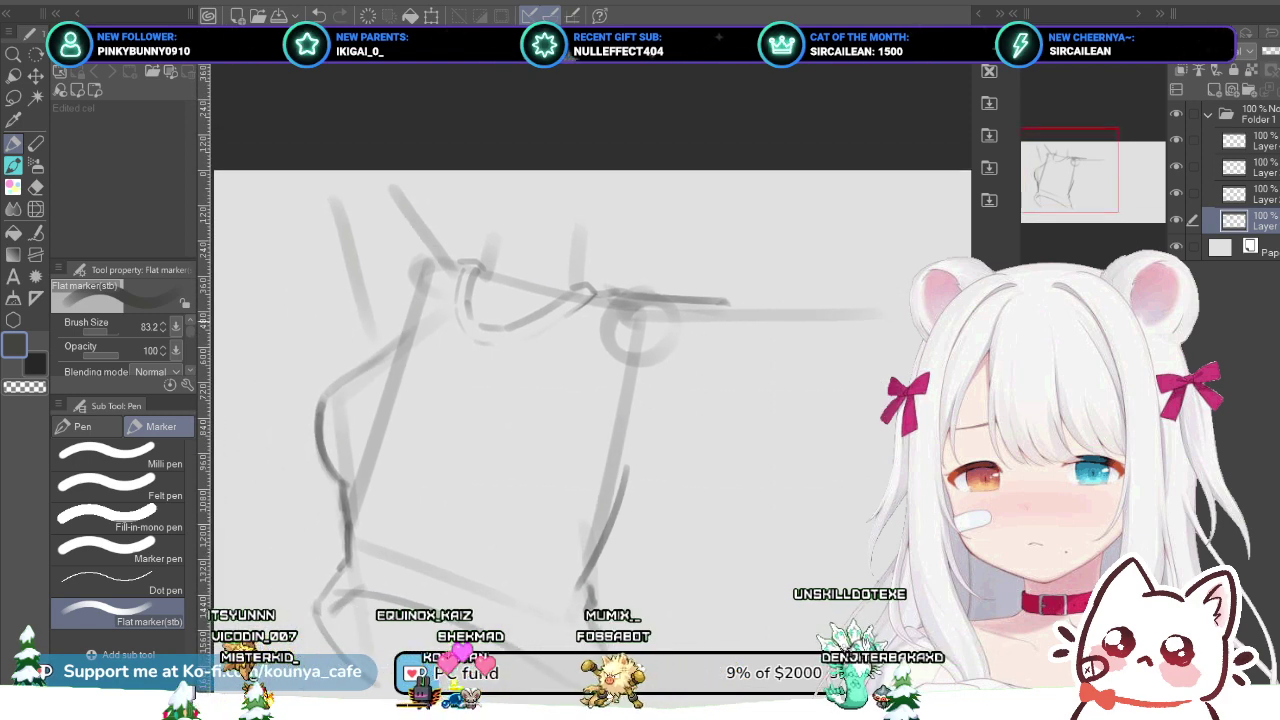
{"action": "scroll", "coordinate": [726, 326], "scroll_direction": "up", "scroll_amount": 2}
{"action": "key", "text": "ctrl+z"}
{"action": "left_click_drag", "start_coordinate": [608, 309], "coordinate": [814, 327]}
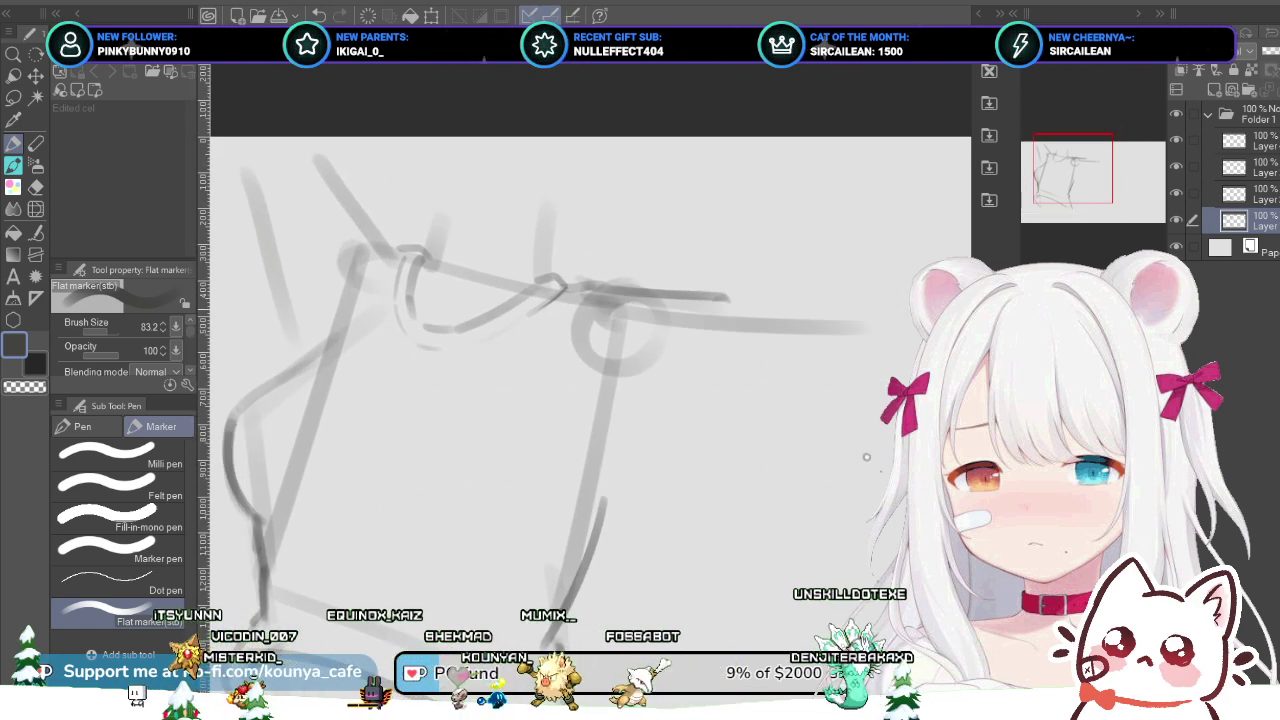
{"action": "key", "text": "ctrl+z"}
{"action": "left_click_drag", "start_coordinate": [735, 308], "coordinate": [811, 317]}
{"action": "key", "text": "ctrl+z"}
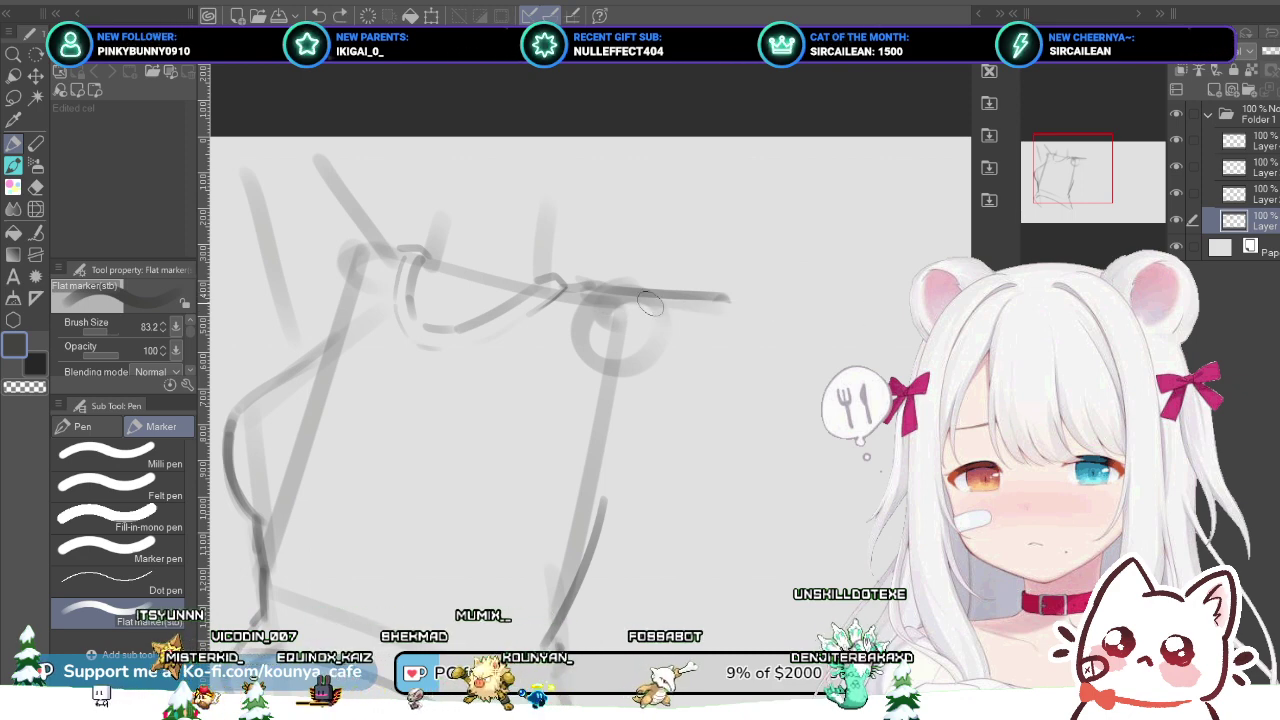
{"action": "left_click_drag", "start_coordinate": [606, 308], "coordinate": [743, 311]}
{"action": "key", "text": "ctrl+z"}
{"action": "left_click_drag", "start_coordinate": [618, 311], "coordinate": [880, 315]}
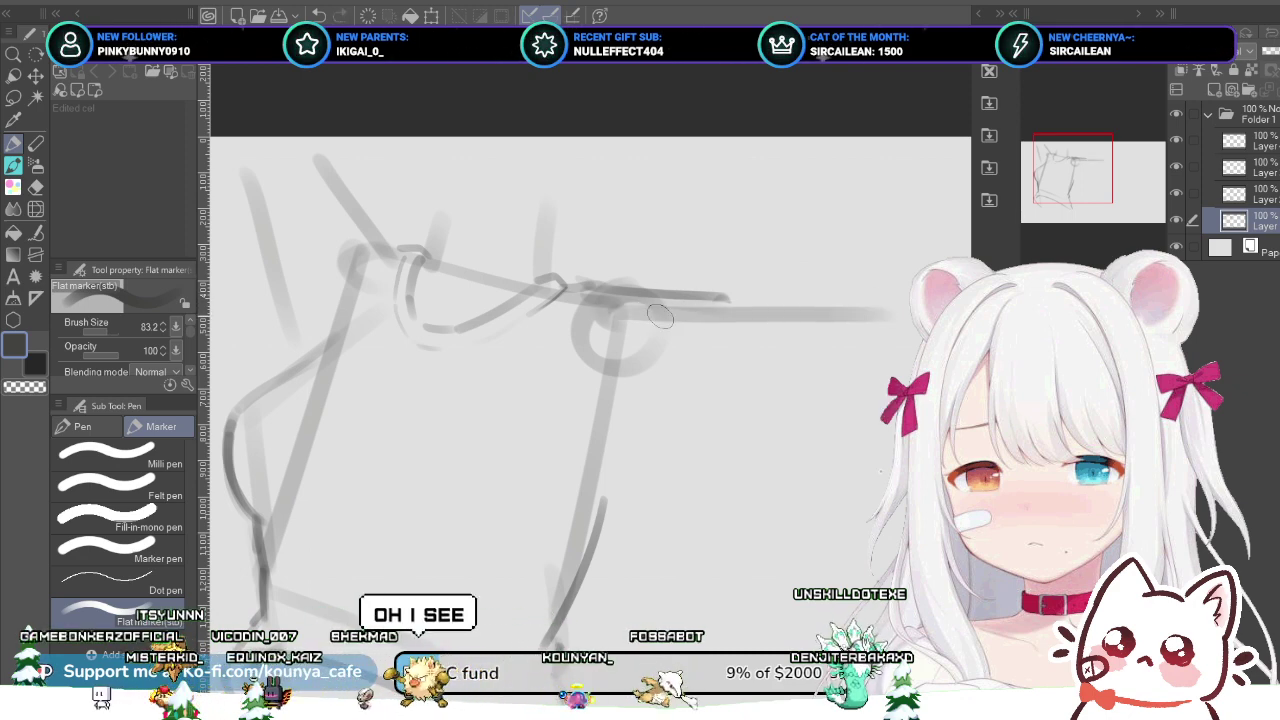
{"action": "key", "text": "ctrl+z"}
{"action": "left_click_drag", "start_coordinate": [620, 308], "coordinate": [862, 302]}
{"action": "key", "text": "ctrl+z"}
{"action": "left_click_drag", "start_coordinate": [620, 308], "coordinate": [848, 314]}
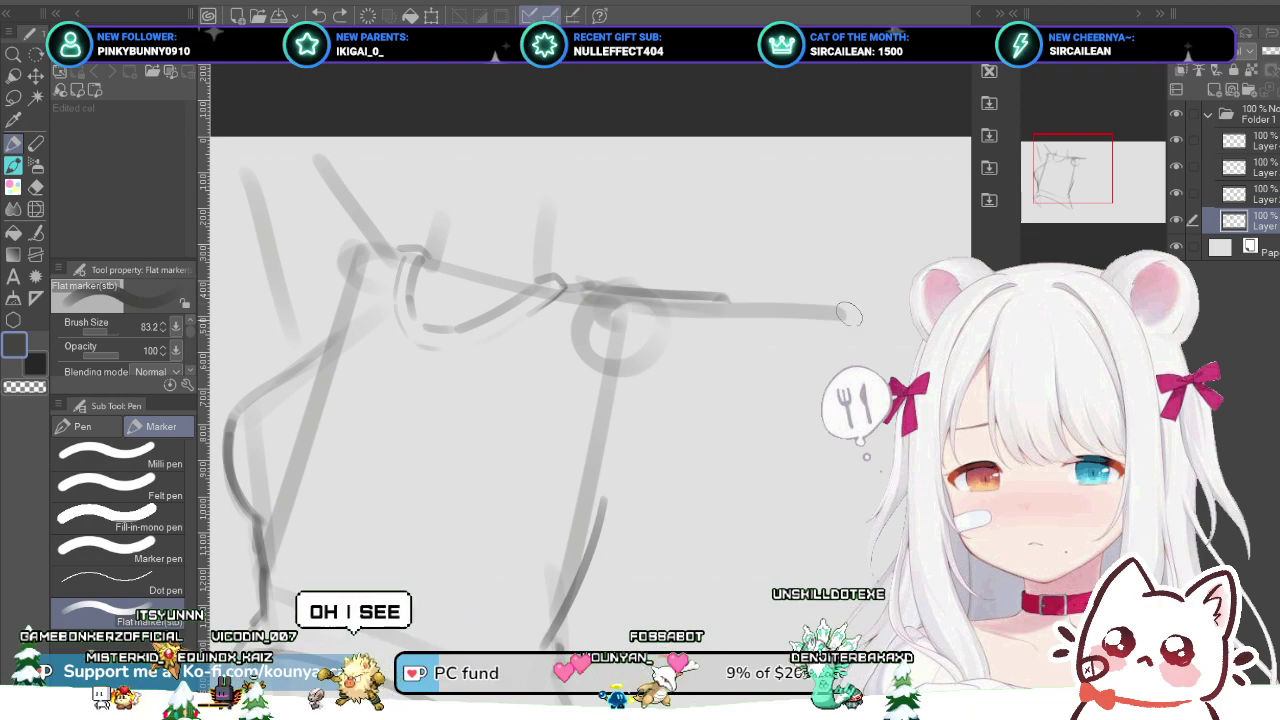
{"action": "key", "text": "ctrl+z"}
{"action": "left_click_drag", "start_coordinate": [645, 308], "coordinate": [912, 318]}
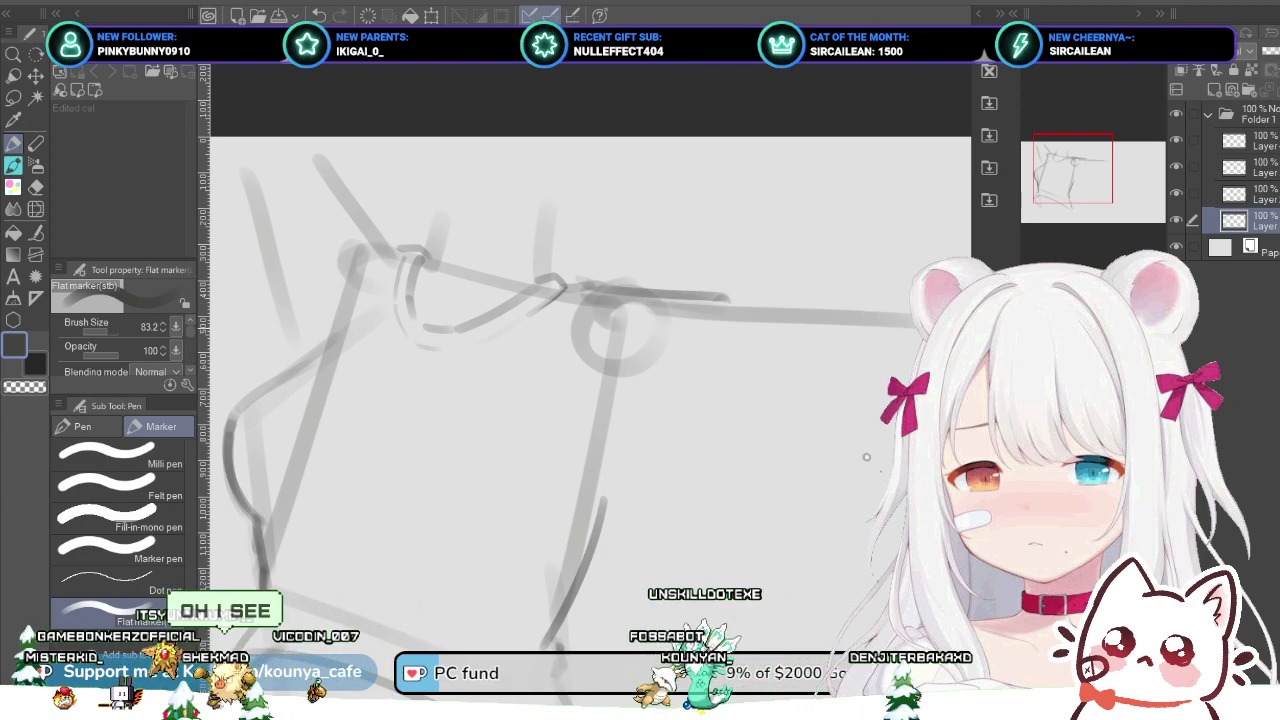
{"action": "key", "text": "ctrl+z"}
{"action": "left_click_drag", "start_coordinate": [630, 305], "coordinate": [880, 318]}
{"action": "key", "text": "ctrl+z"}
{"action": "left_click_drag", "start_coordinate": [606, 312], "coordinate": [840, 322]}
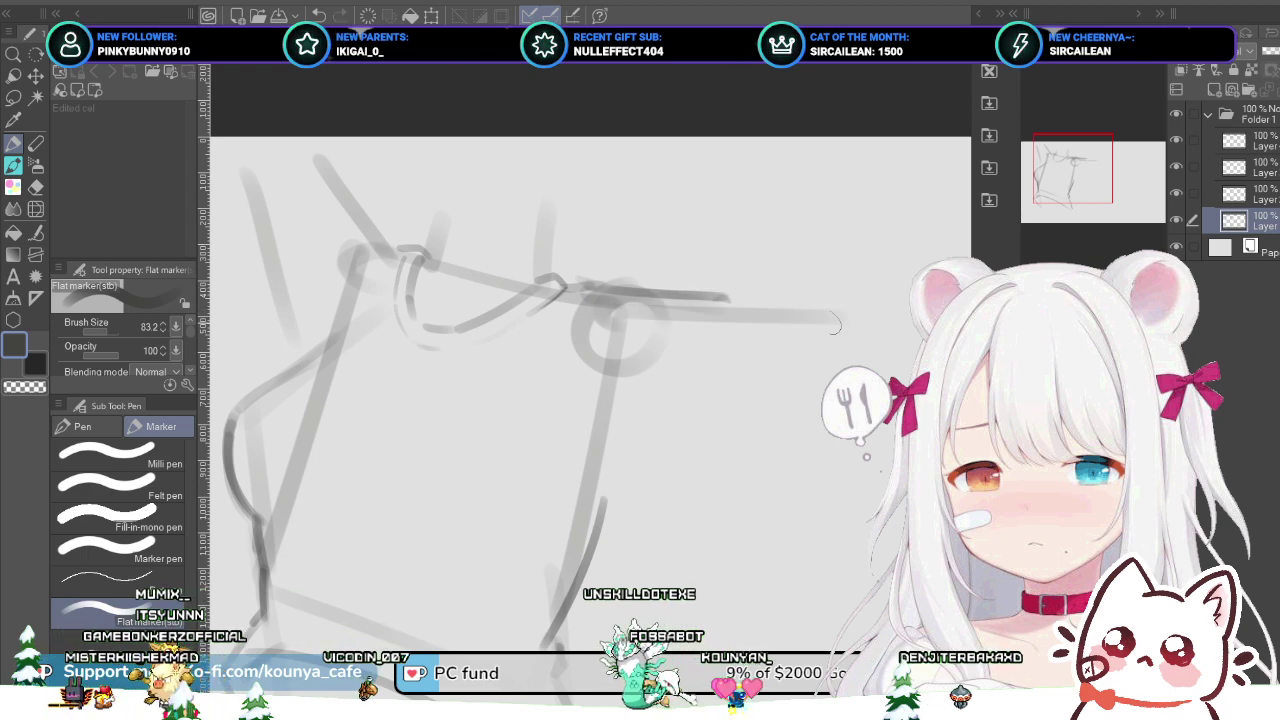
{"action": "key", "text": "ctrl+z"}
{"action": "left_click_drag", "start_coordinate": [620, 310], "coordinate": [876, 297]}
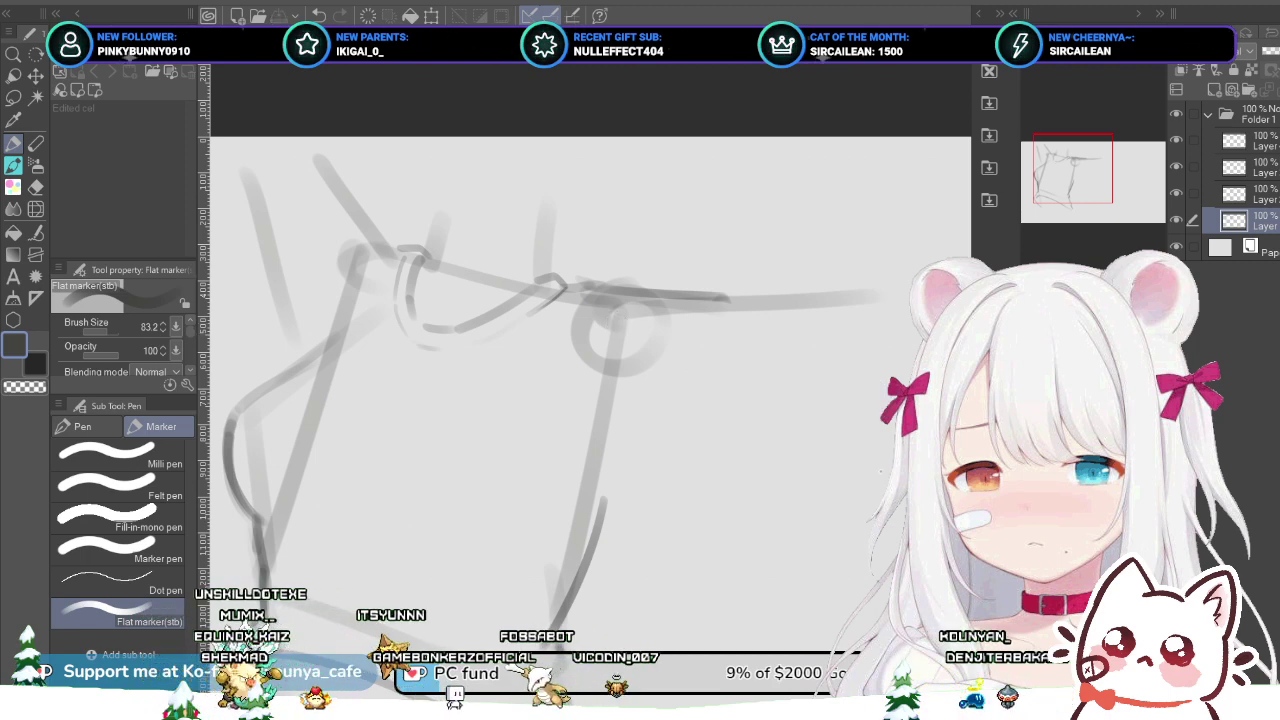
Step: Examine which strokes belong to which layer by stepping through the layers and toggling the bottom sketch layer's visibility
{"action": "key", "text": "alt+]"}
{"action": "key", "text": "alt+["}
{"action": "key", "text": "alt+]"}
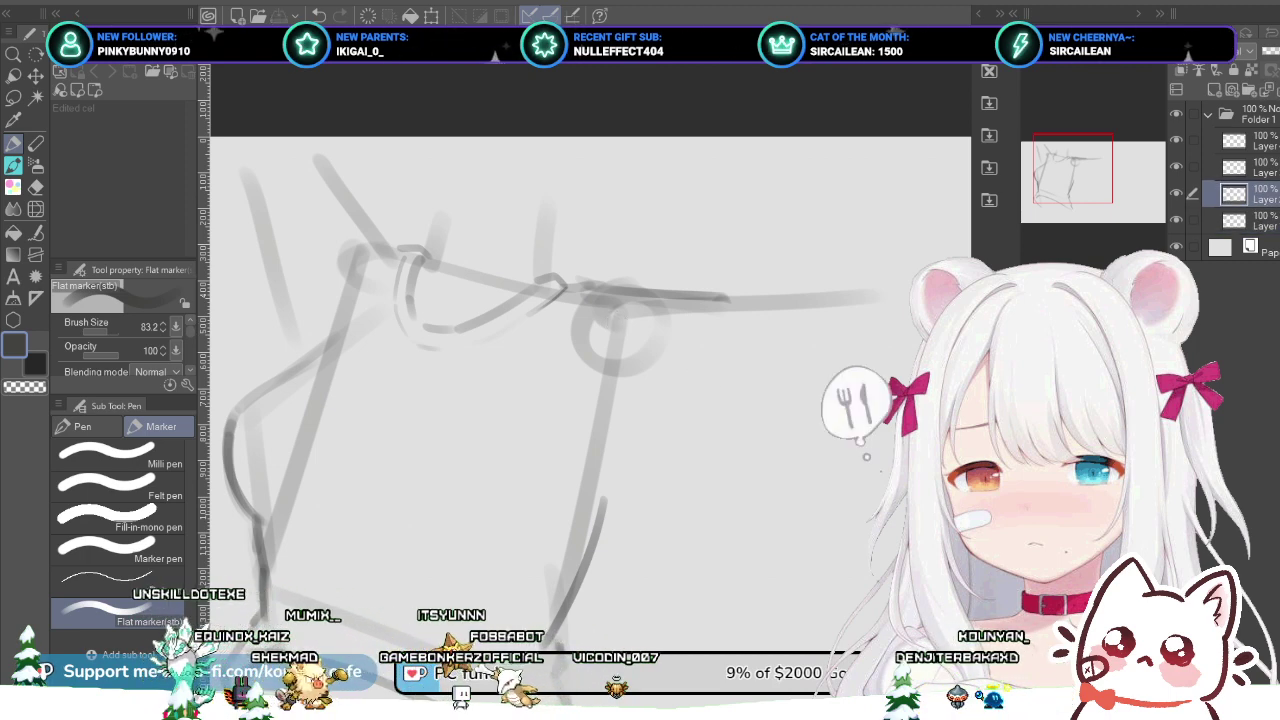
{"action": "key", "text": "alt+["}
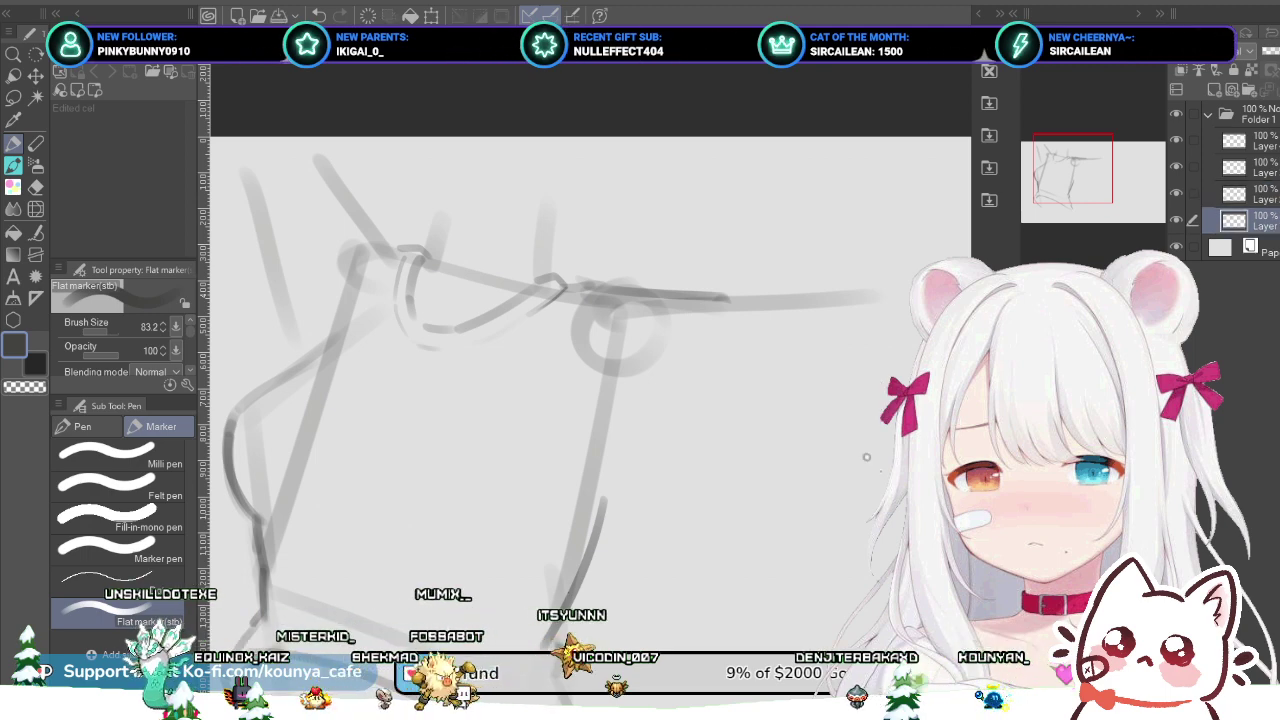
{"action": "key", "text": "alt+]"}
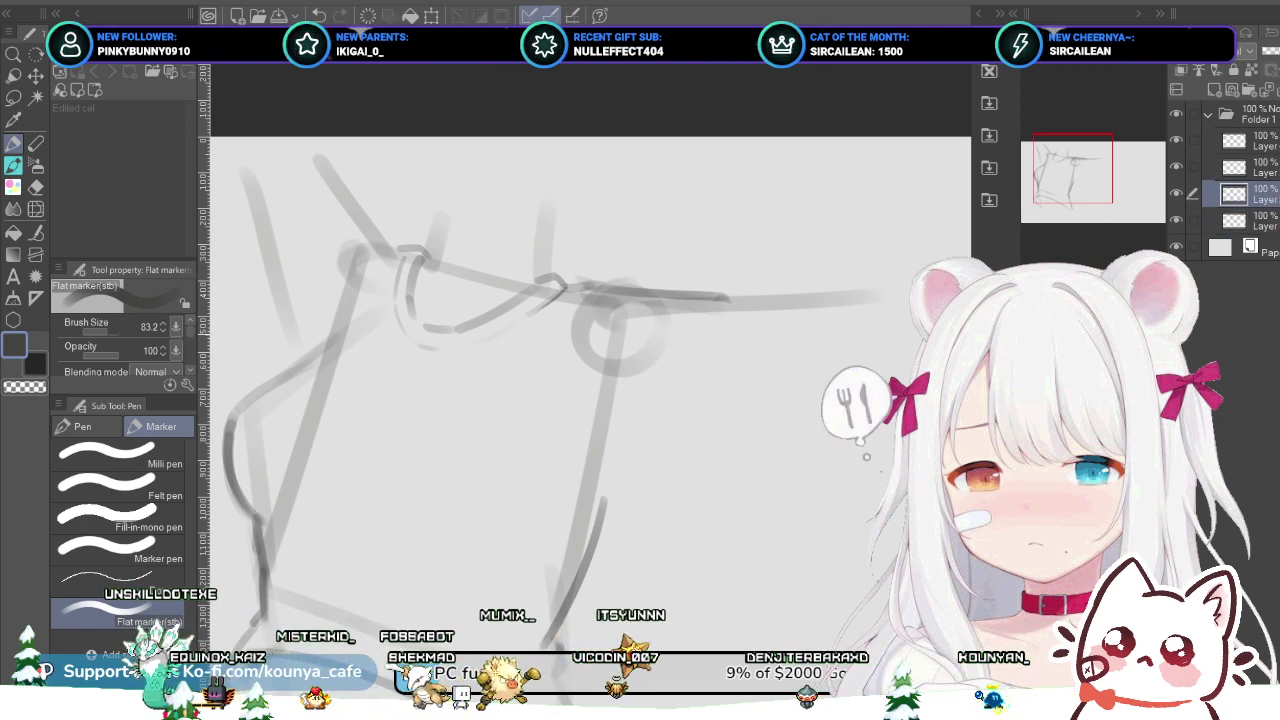
{"action": "key", "text": "alt+]"}
{"action": "key", "text": "alt+]"}
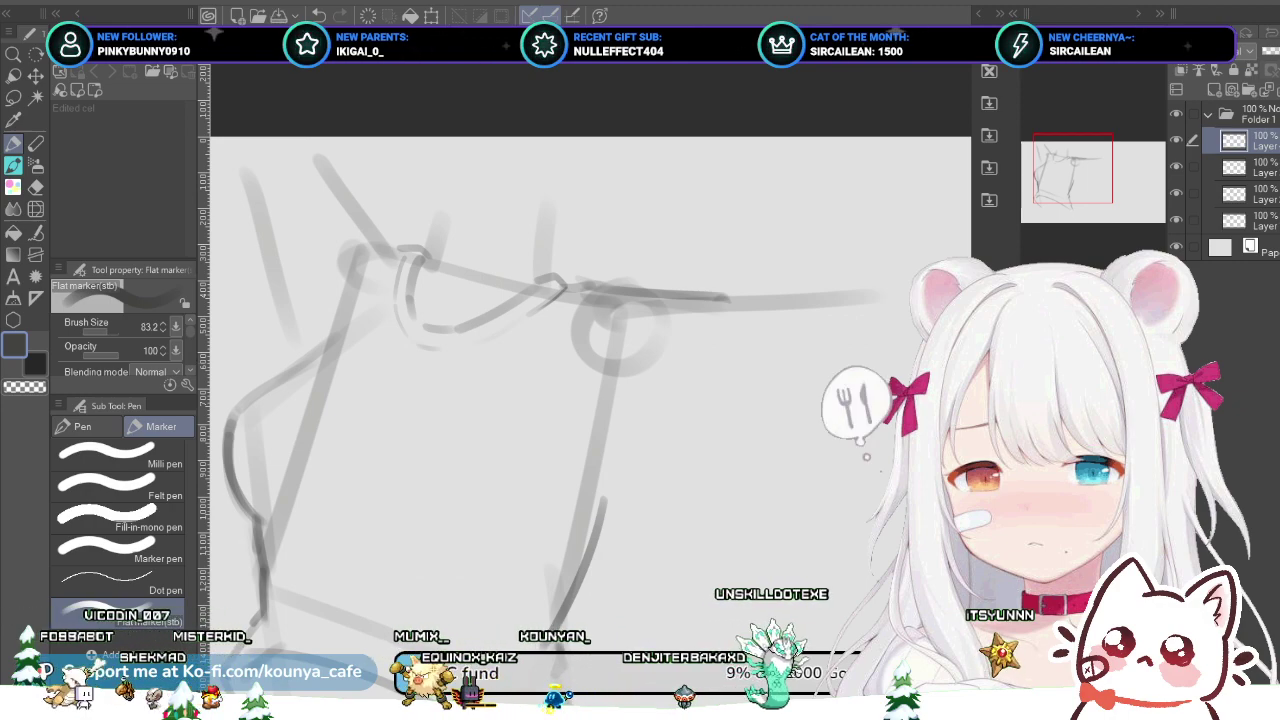
{"action": "left_click", "coordinate": [1176, 220]}
{"action": "left_click", "coordinate": [1176, 220]}
Step: On the bottom sketch layer, draw the arm's lower guide line from beside the box's right edge, rising outward below the upper arm line
{"action": "left_click", "coordinate": [1250, 220]}
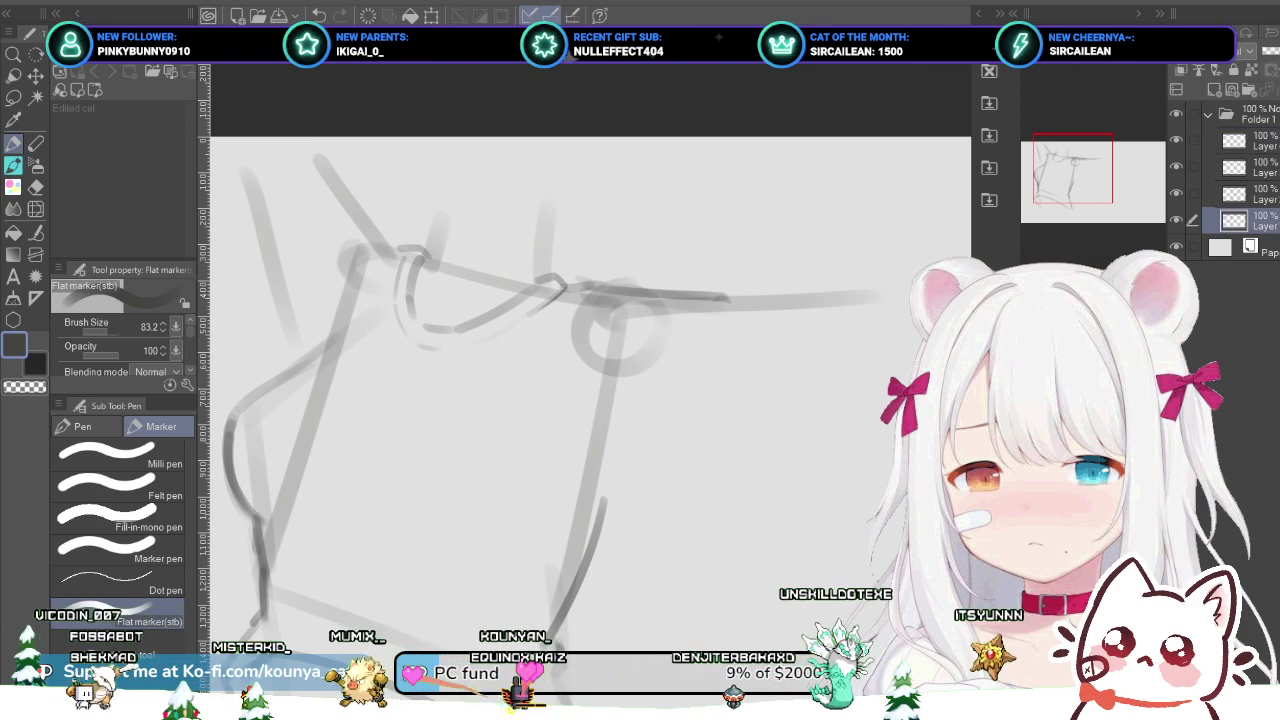
{"action": "left_click_drag", "start_coordinate": [606, 448], "coordinate": [852, 364]}
{"action": "key", "text": "ctrl+z"}
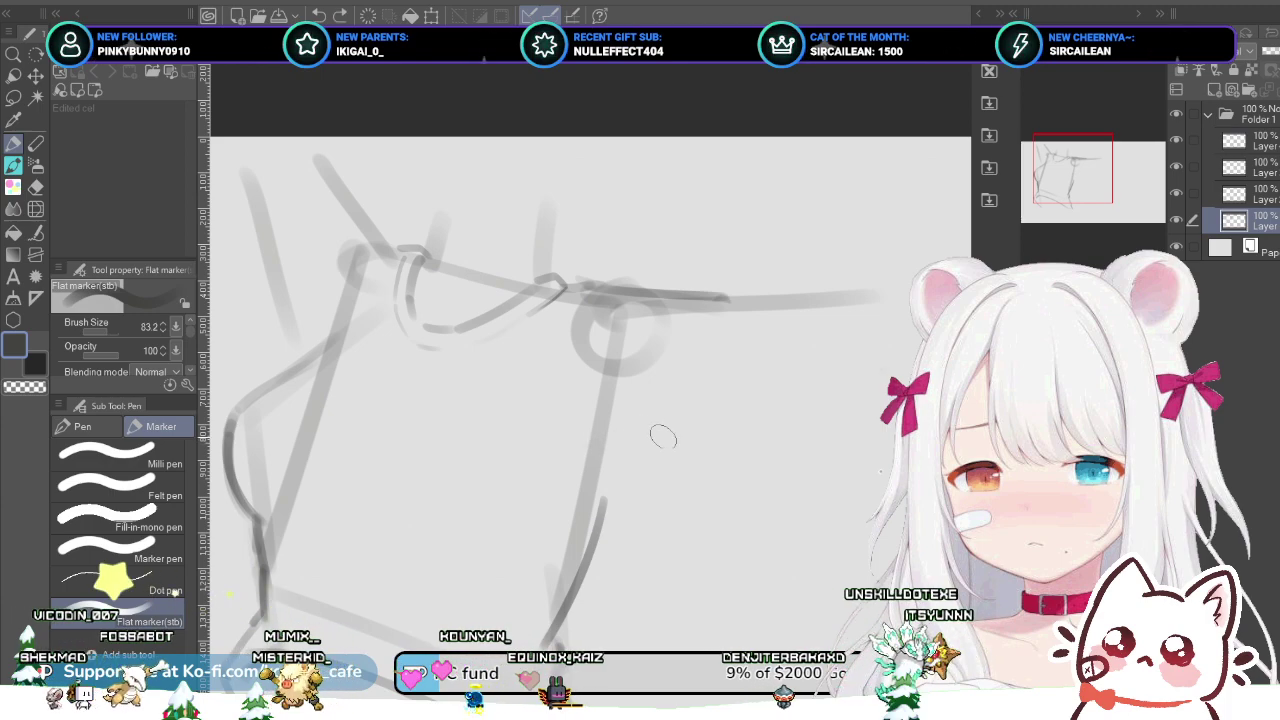
{"action": "left_click_drag", "start_coordinate": [598, 467], "coordinate": [862, 370]}
{"action": "key", "text": "ctrl+z"}
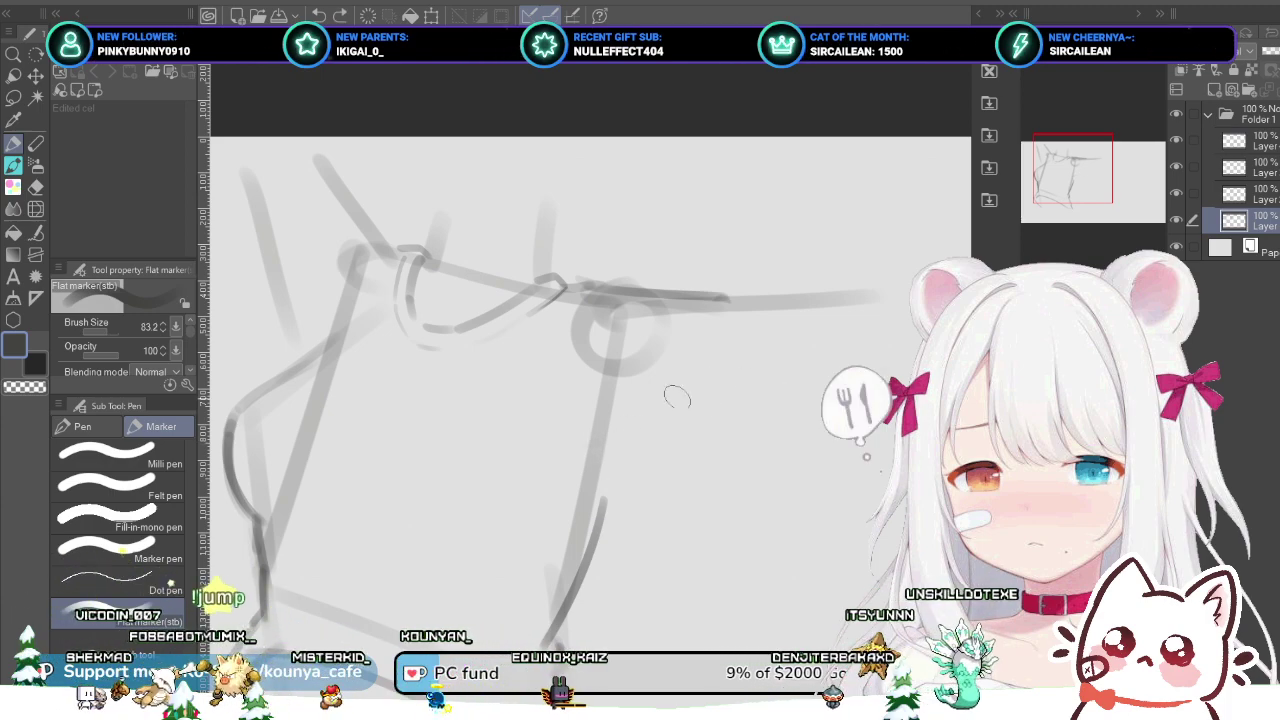
{"action": "left_click_drag", "start_coordinate": [598, 446], "coordinate": [905, 368]}
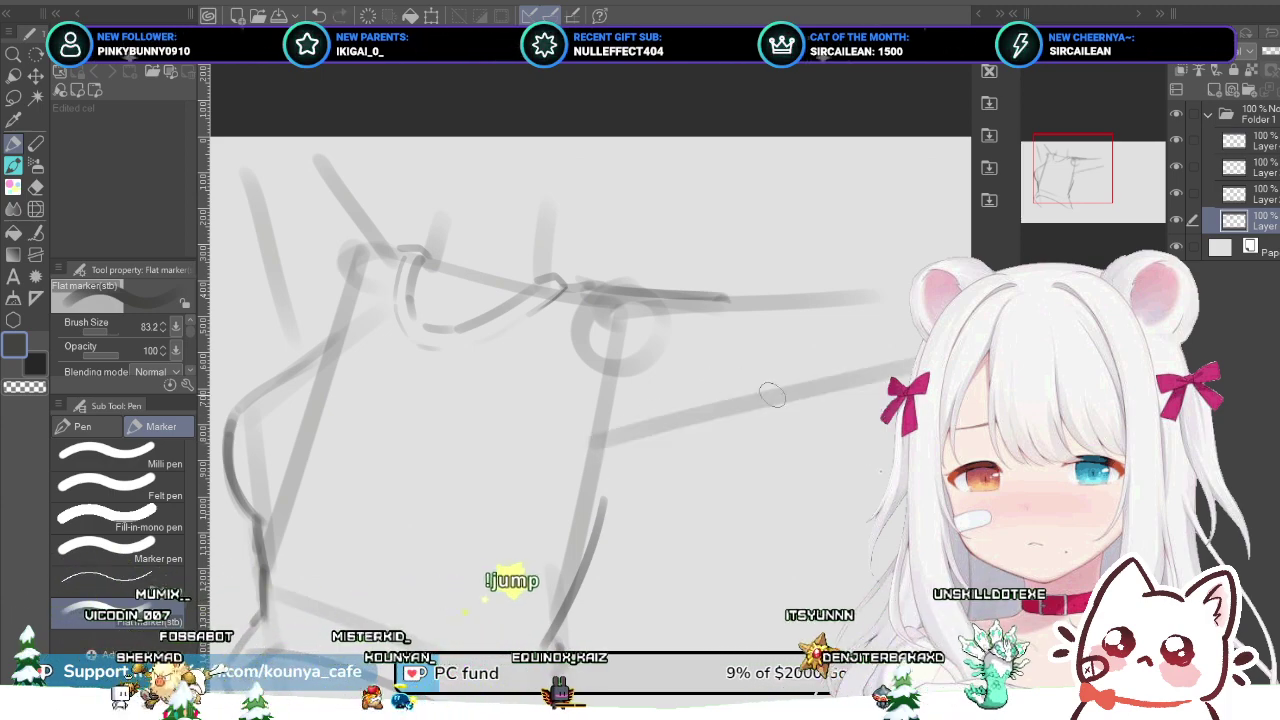
{"action": "key", "text": "ctrl+z"}
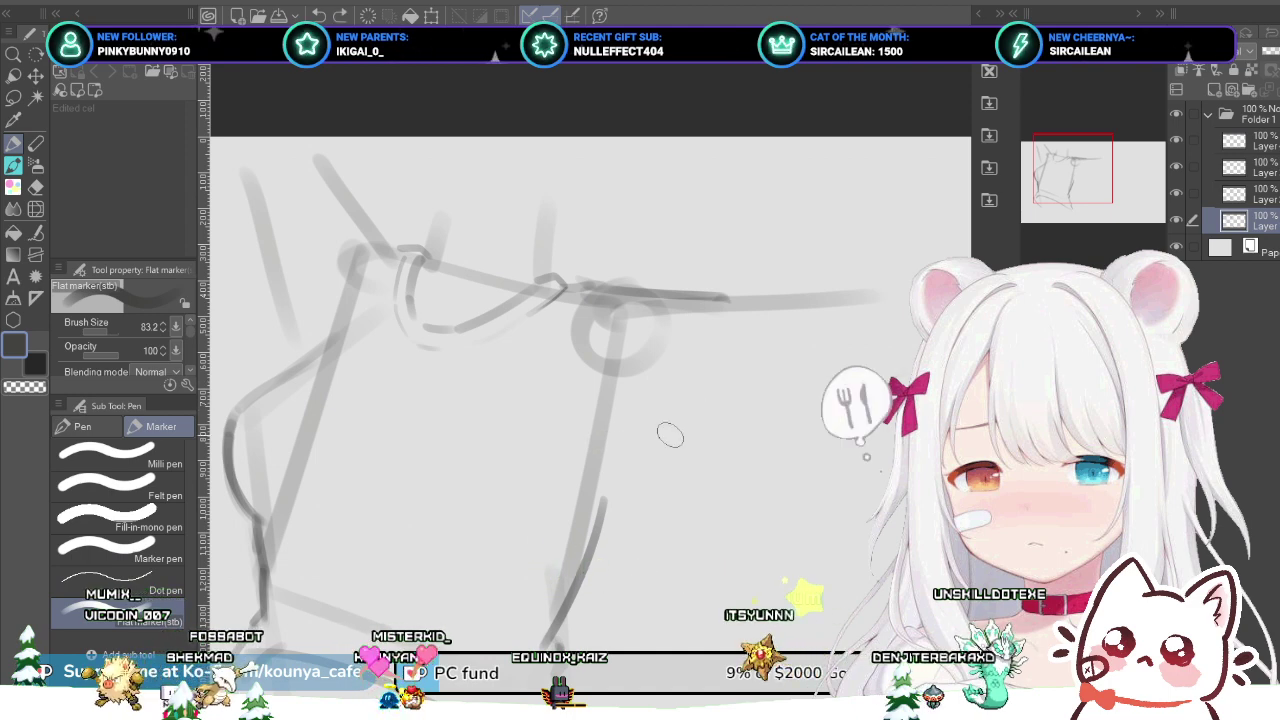
{"action": "left_click_drag", "start_coordinate": [618, 440], "coordinate": [826, 394]}
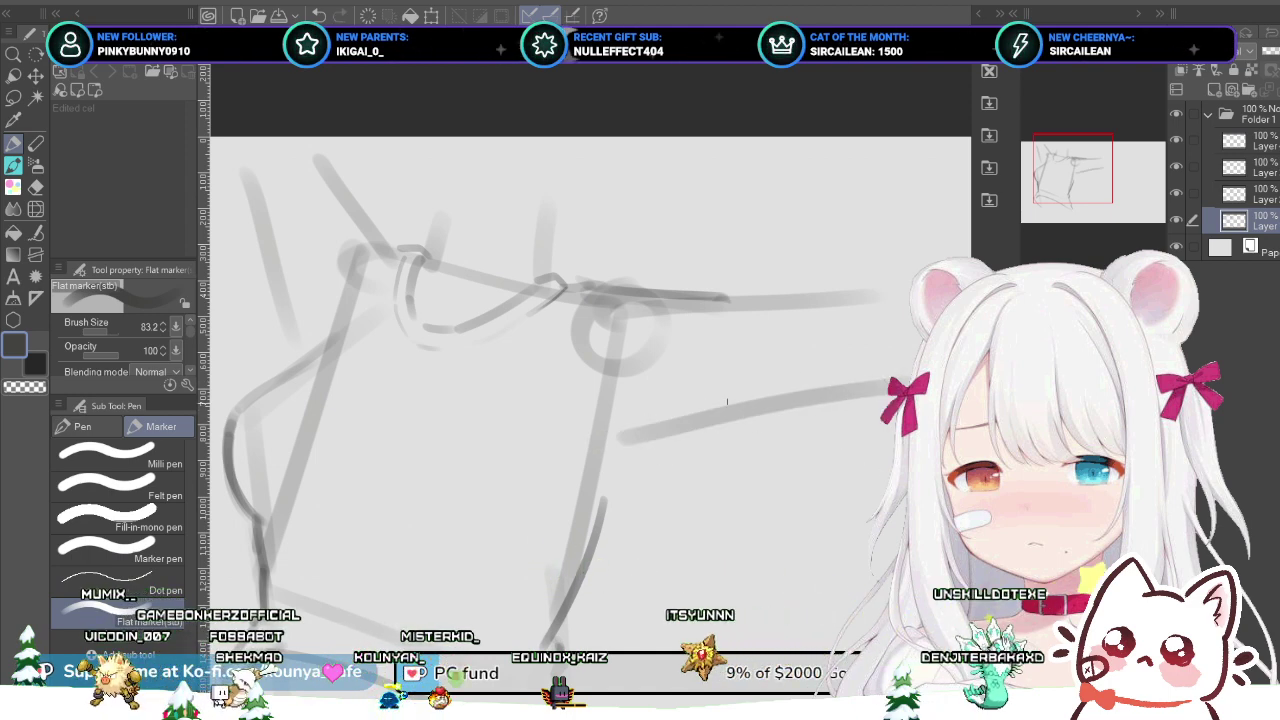
Step: Switch to the top sketch layer and reduce the Flat marker size to about 47.7
{"action": "key", "text": "alt+bracketright"}
{"action": "key", "text": "alt+bracketright"}
{"action": "key", "text": "alt+bracketright"}
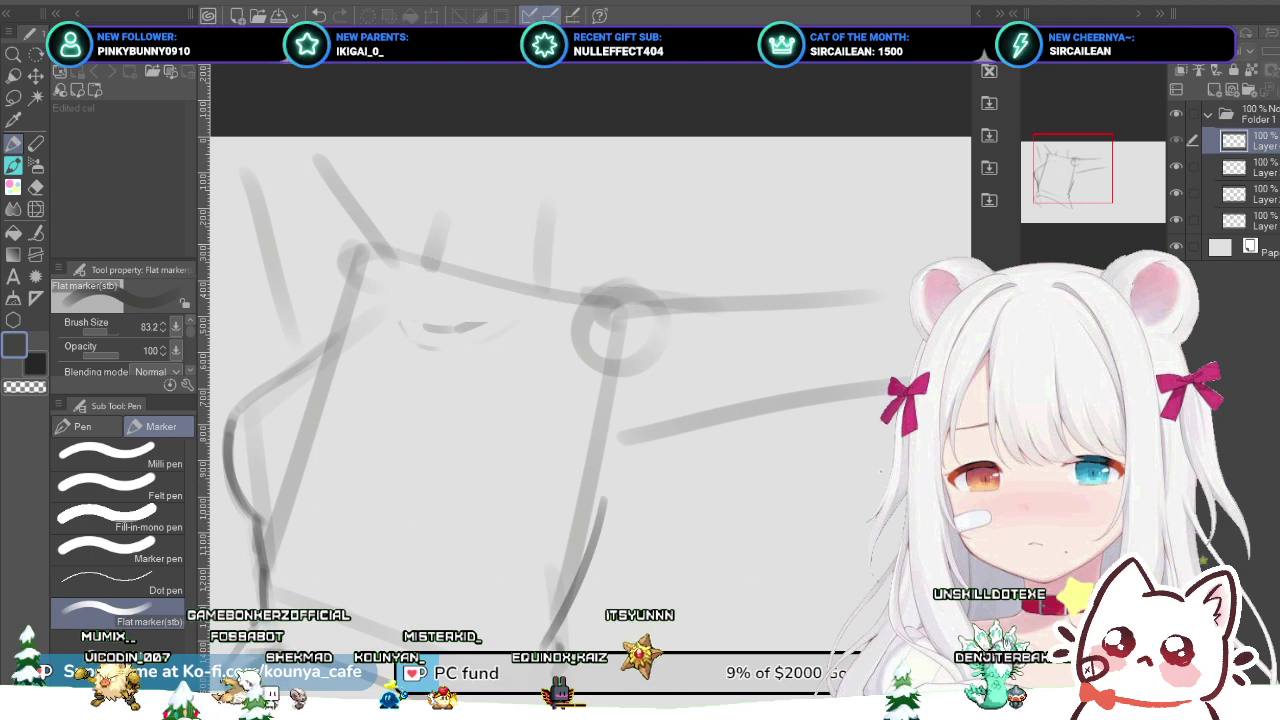
{"action": "key", "text": "bracketleft"}
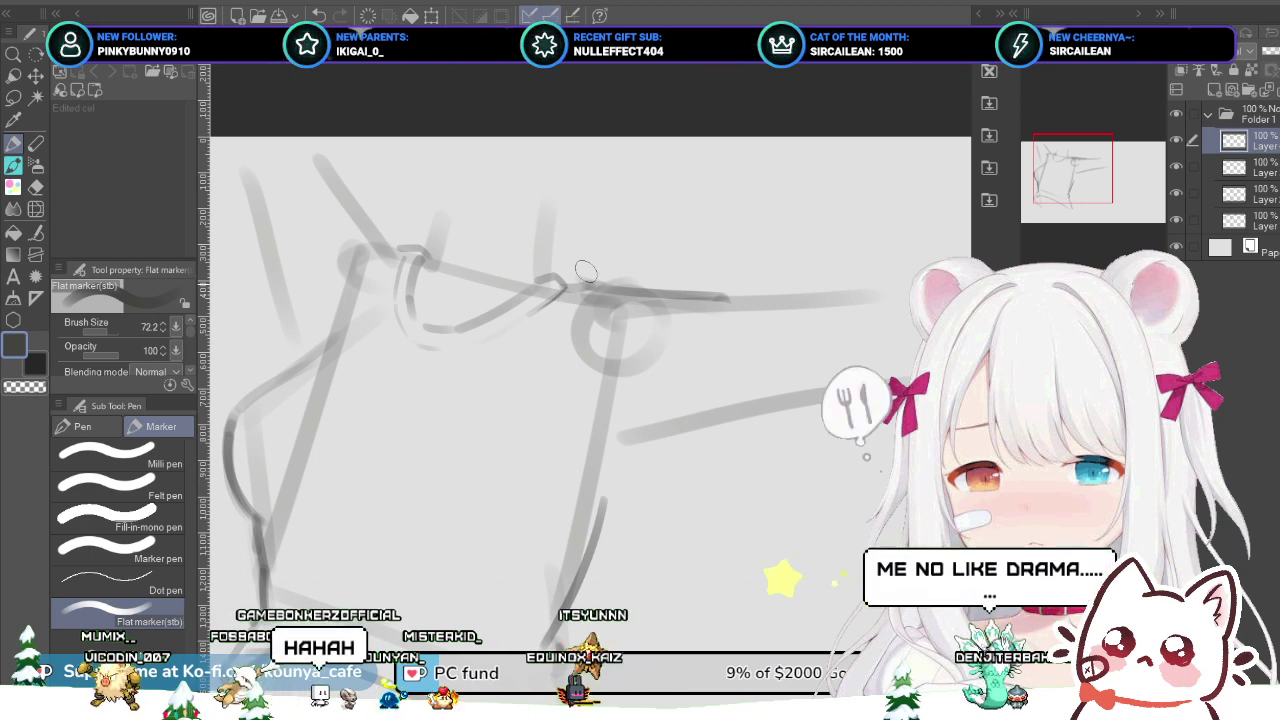
{"action": "key", "text": "bracketleft"}
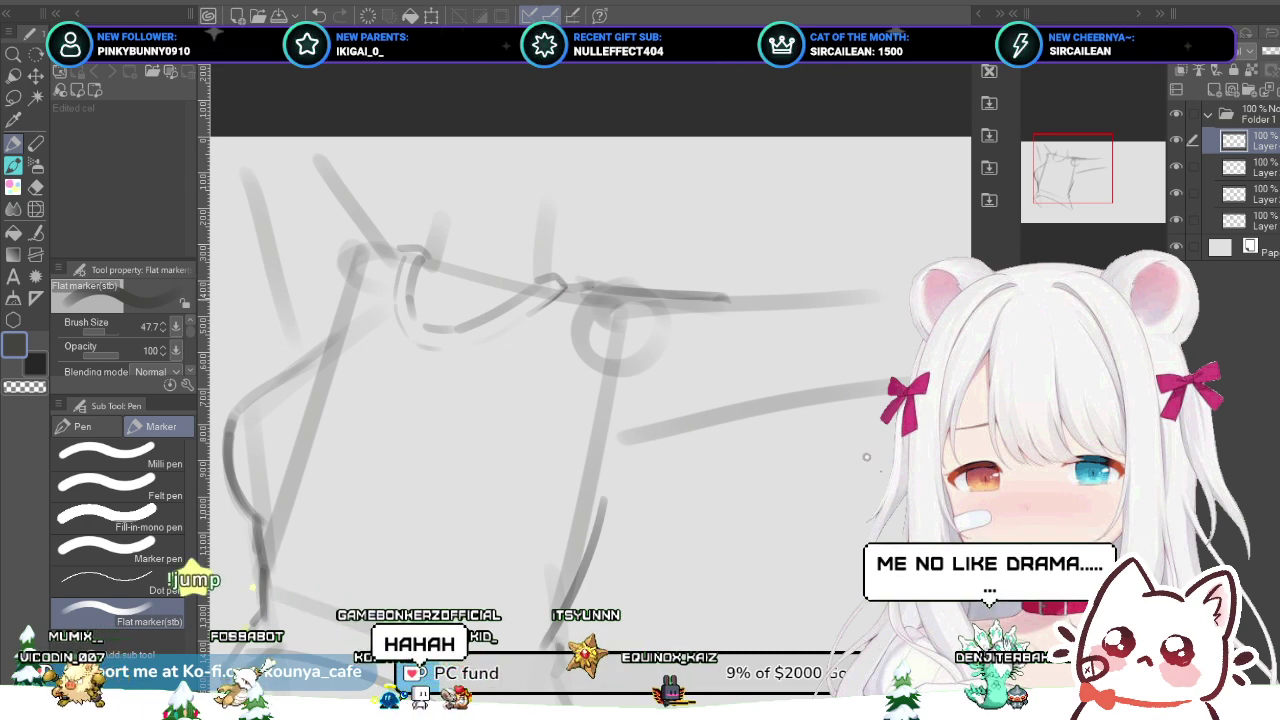
Step: Try a diagonal line from the neckline's right corner down and inward across the chest, reducing the marker size to about 40
{"action": "key", "text": "ctrl+z"}
{"action": "key", "text": "ctrl+y"}
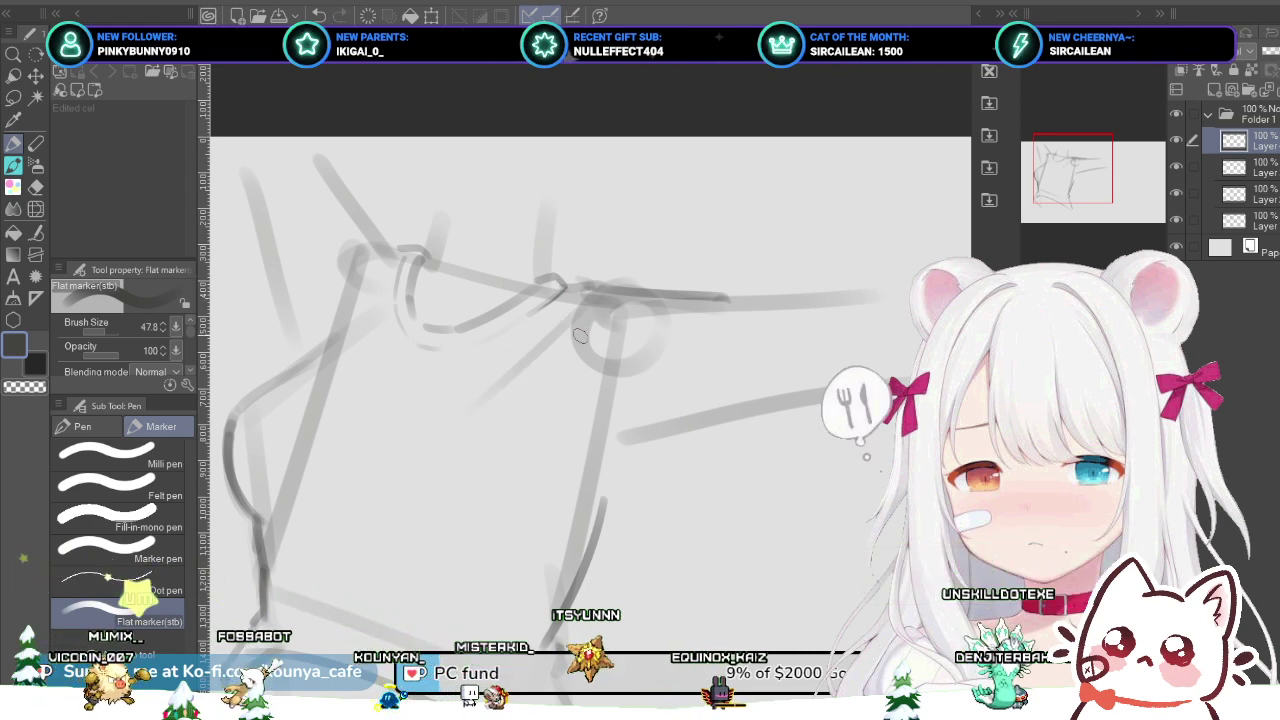
{"action": "key", "text": "ctrl+z"}
{"action": "key", "text": "bracketright"}
{"action": "left_click_drag", "start_coordinate": [574, 312], "coordinate": [508, 380]}
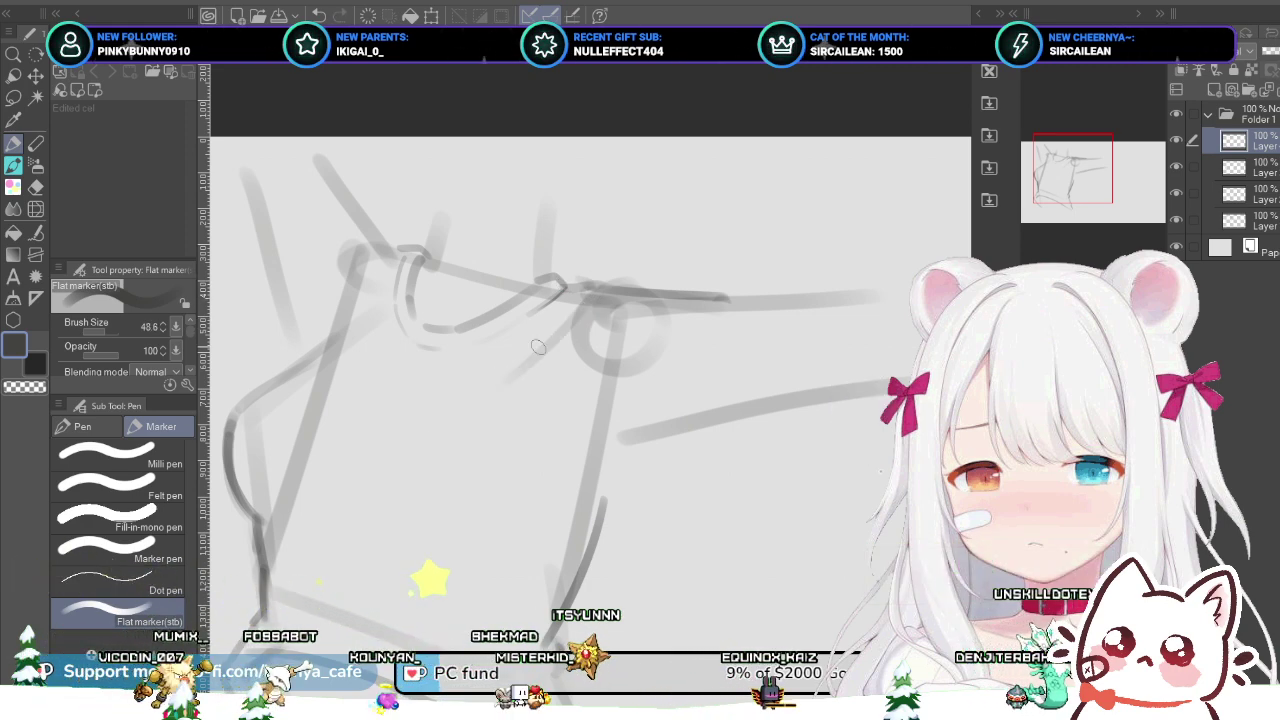
{"action": "key", "text": "bracketleft"}
{"action": "key", "text": "ctrl+z"}
{"action": "key", "text": "bracketleft"}
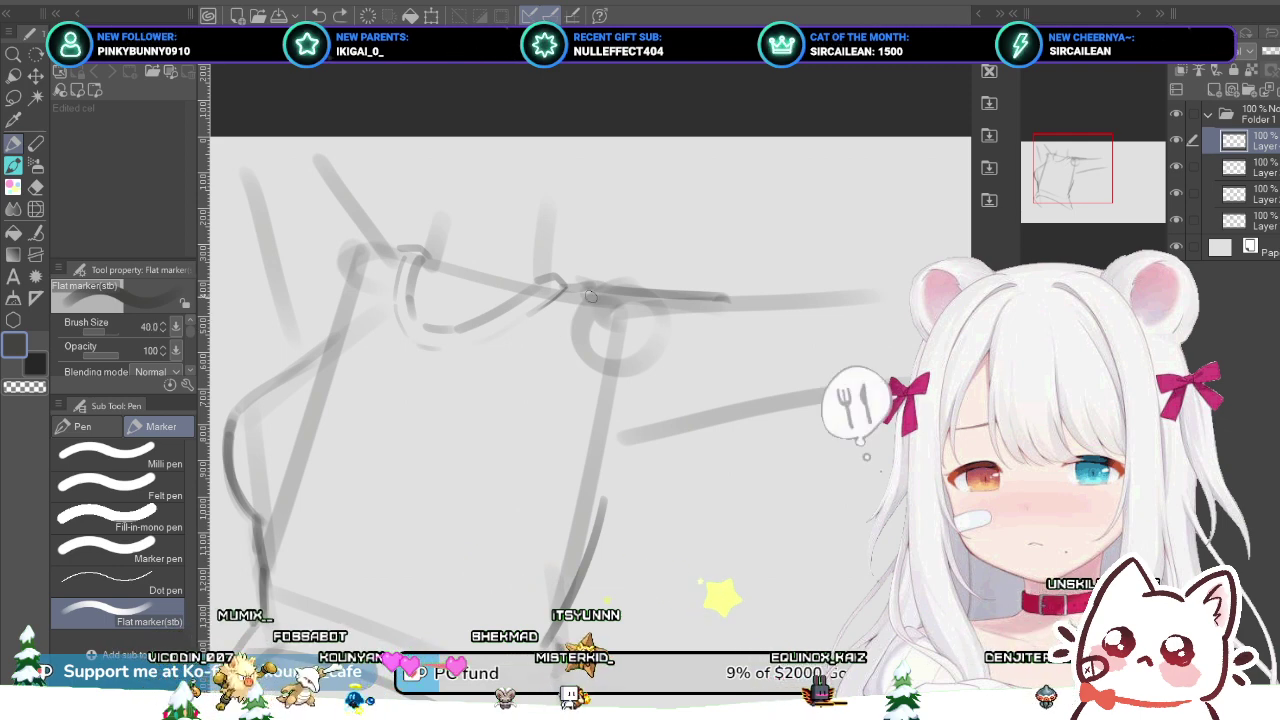
{"action": "left_click_drag", "start_coordinate": [570, 312], "coordinate": [466, 408]}
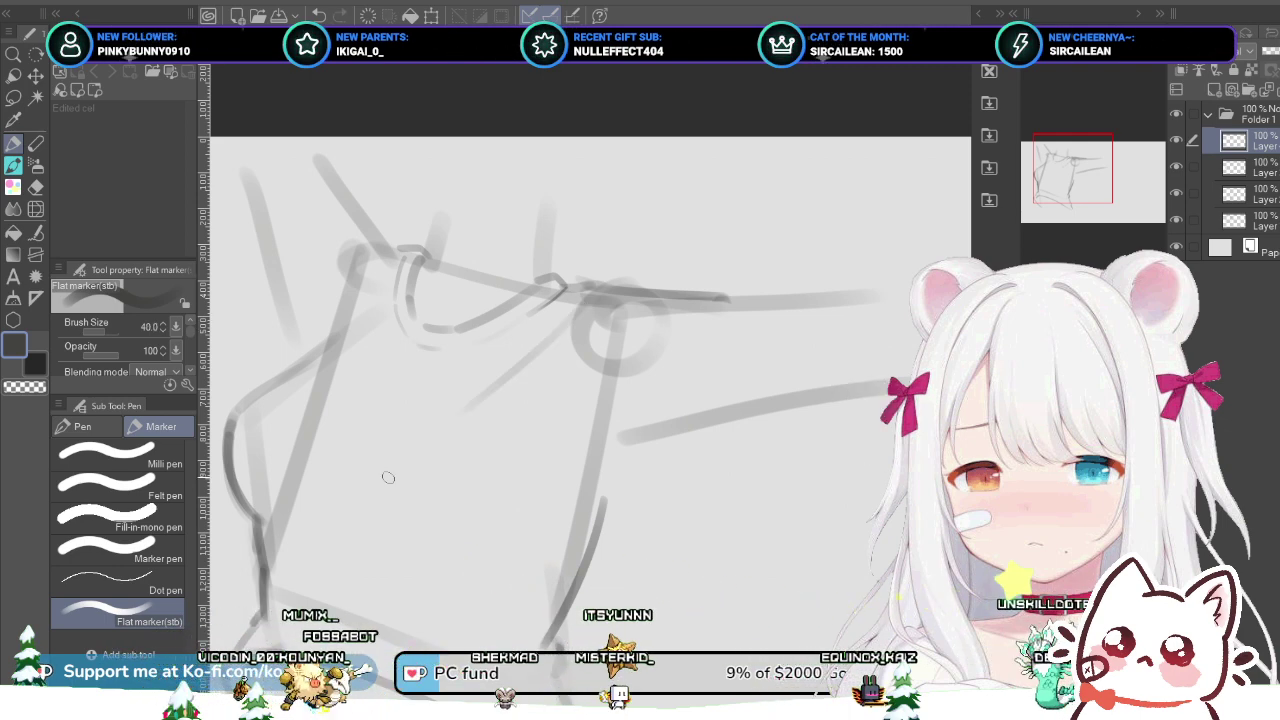
{"action": "key", "text": "ctrl+z"}
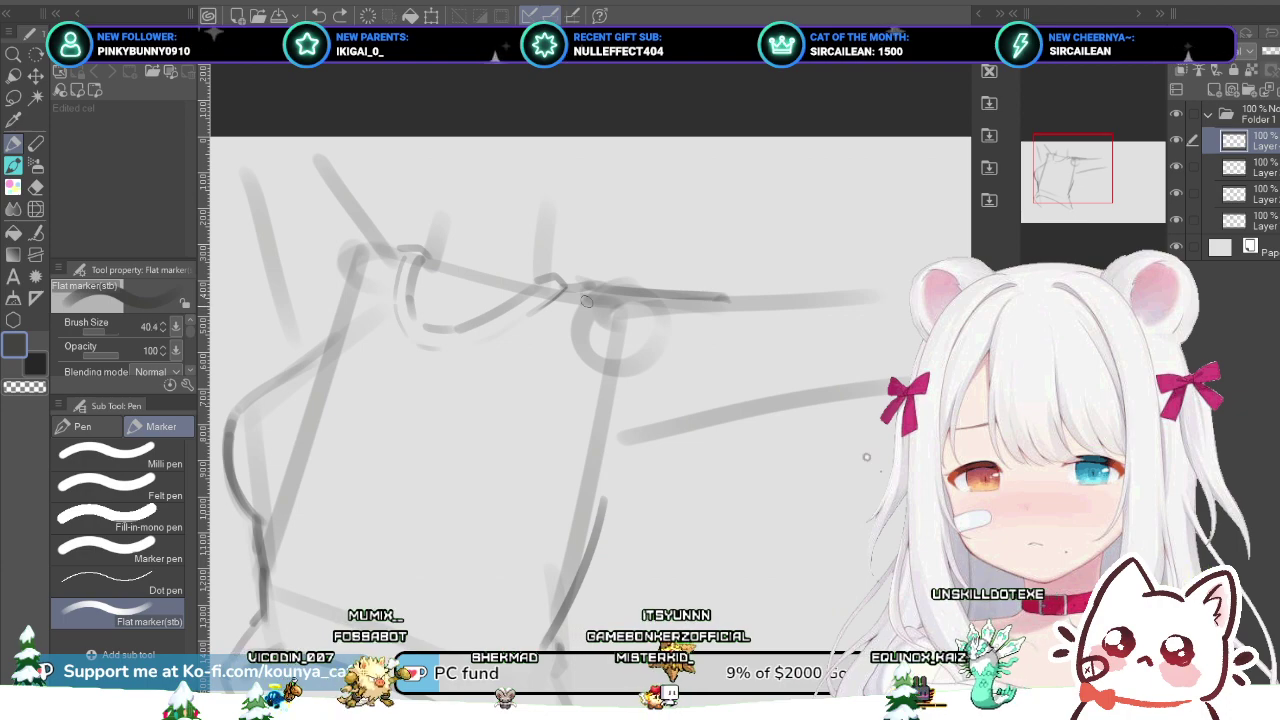
{"action": "key", "text": "ctrl+z"}
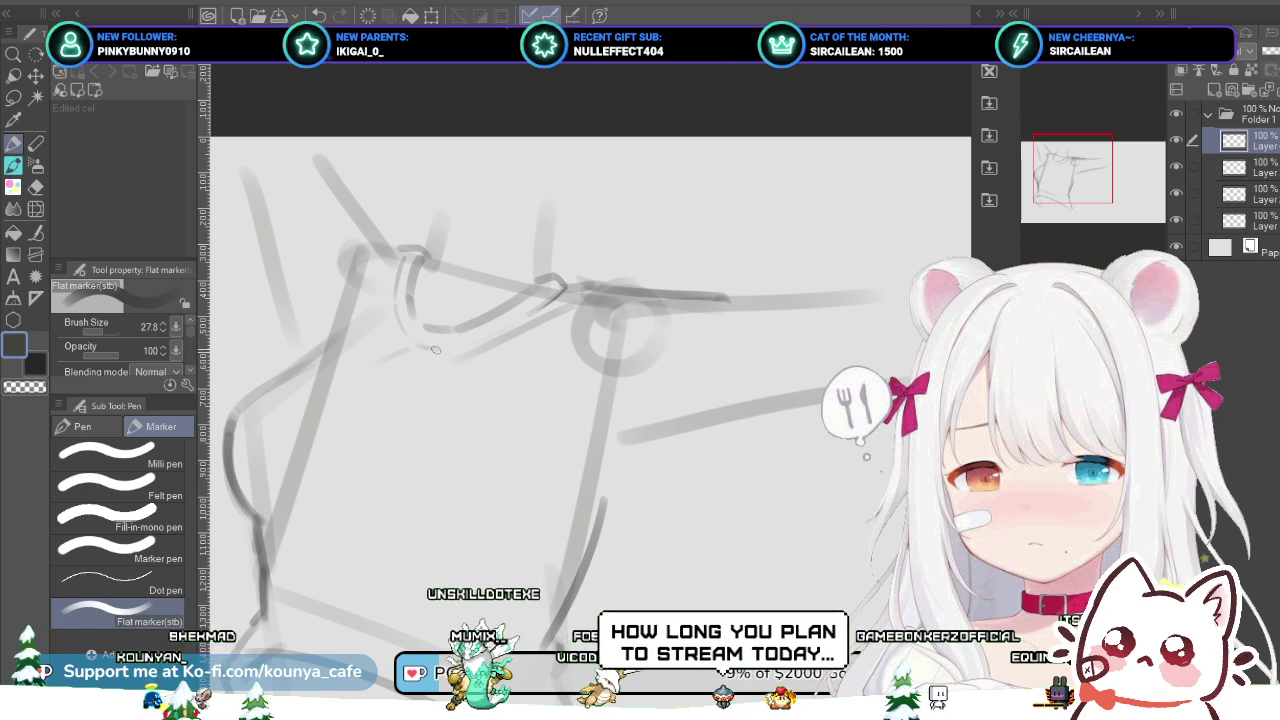
Step: Draw two short, light, slanted strokes beneath the bottom of the neckline curve with the Flat marker at size 27.8
{"action": "left_click_drag", "start_coordinate": [421, 351], "coordinate": [378, 366]}
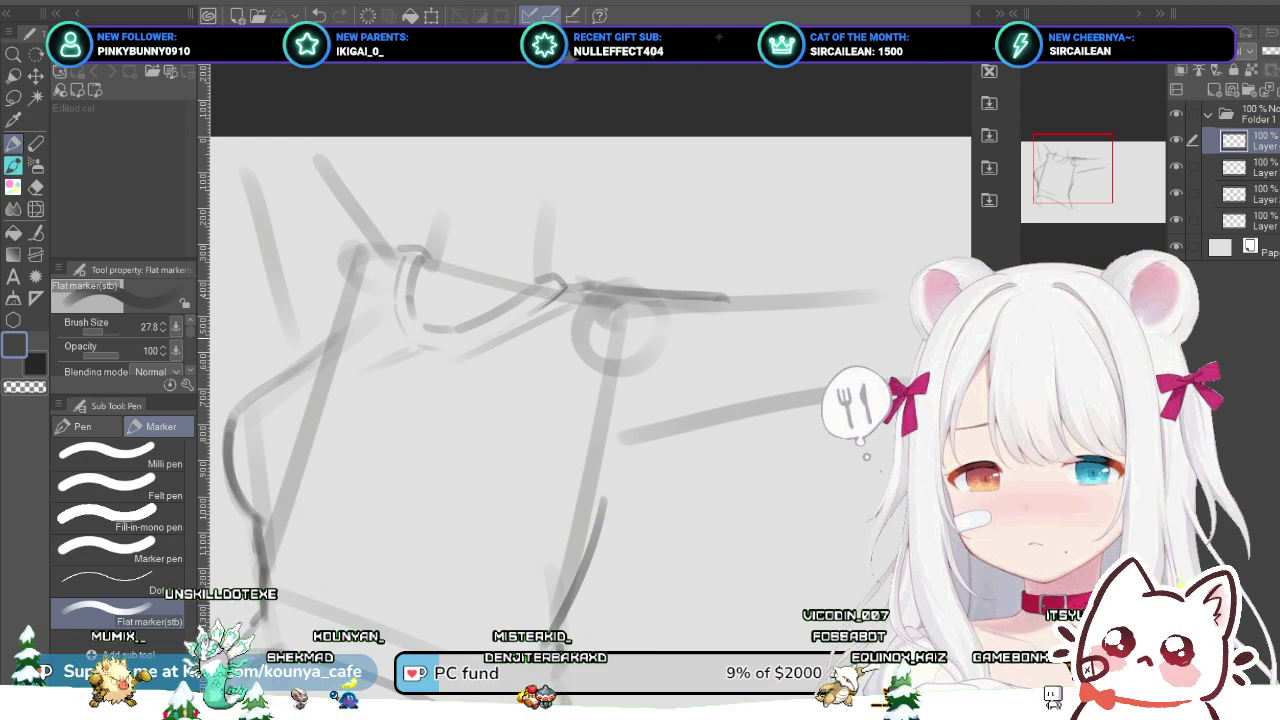
{"action": "key", "text": "]"}
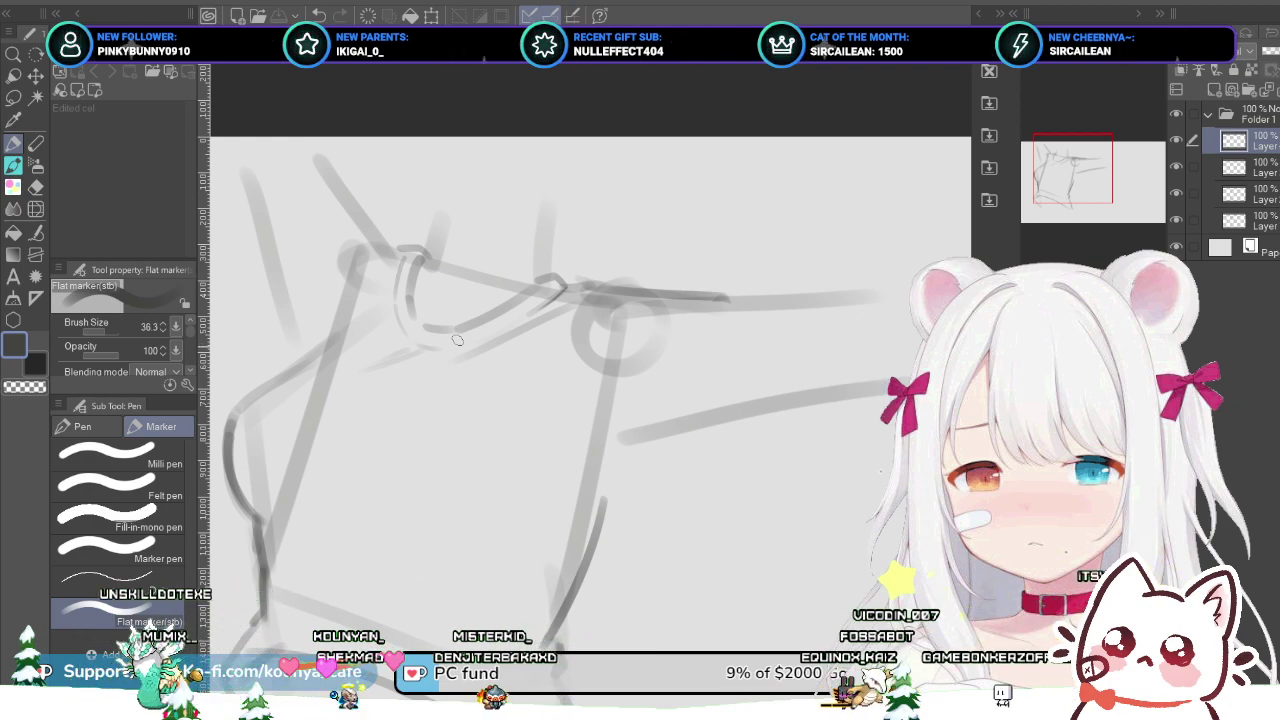
{"action": "key", "text": "bracketright"}
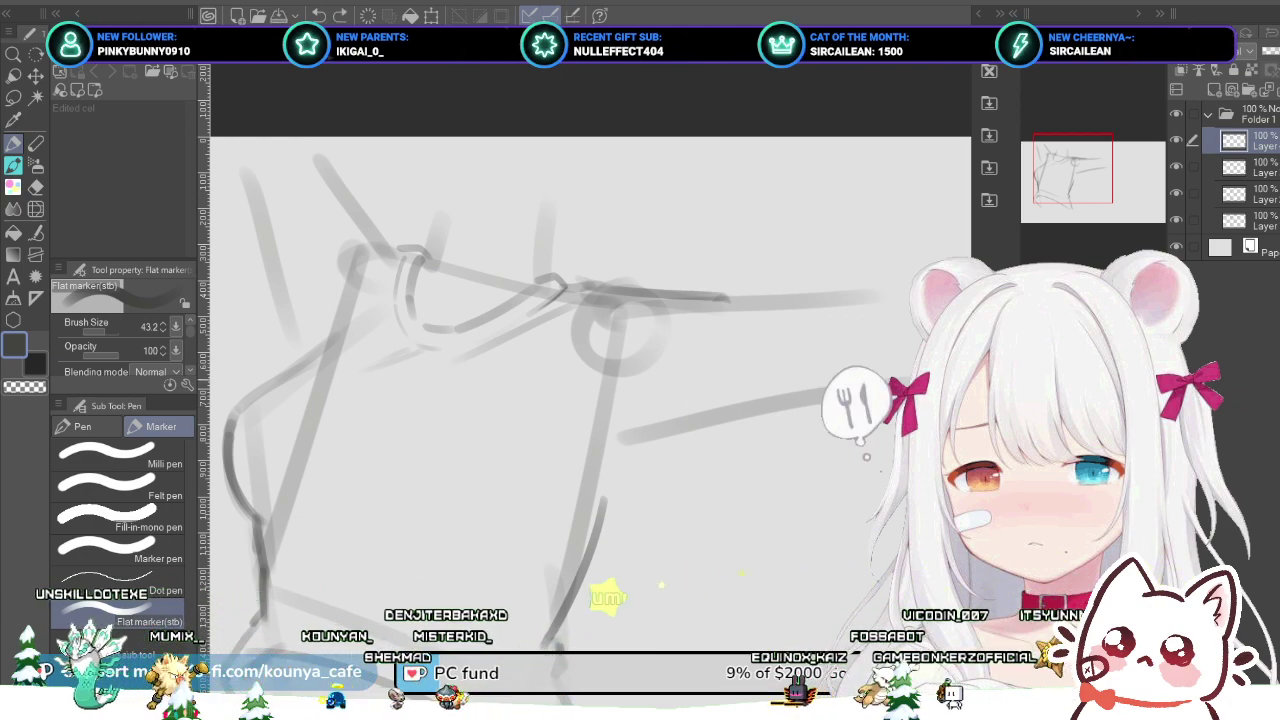
{"action": "left_click_drag", "start_coordinate": [338, 389], "coordinate": [434, 365]}
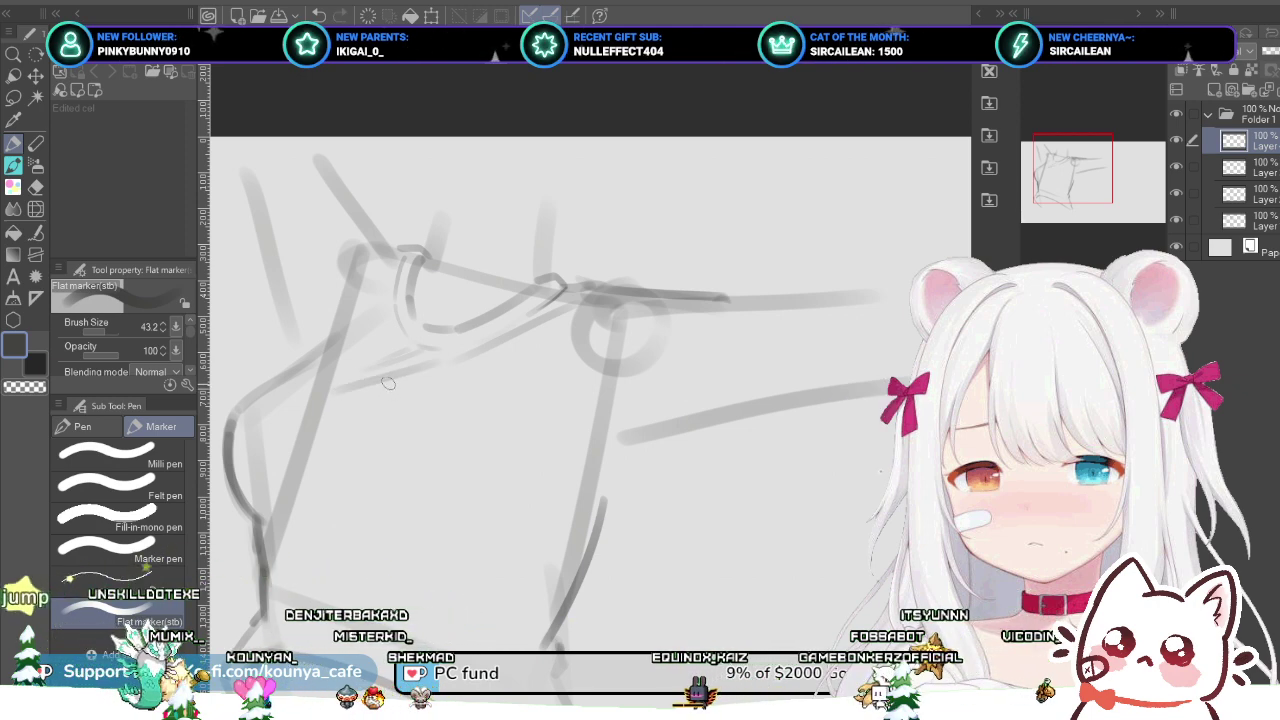
{"action": "key", "text": "bracketleft"}
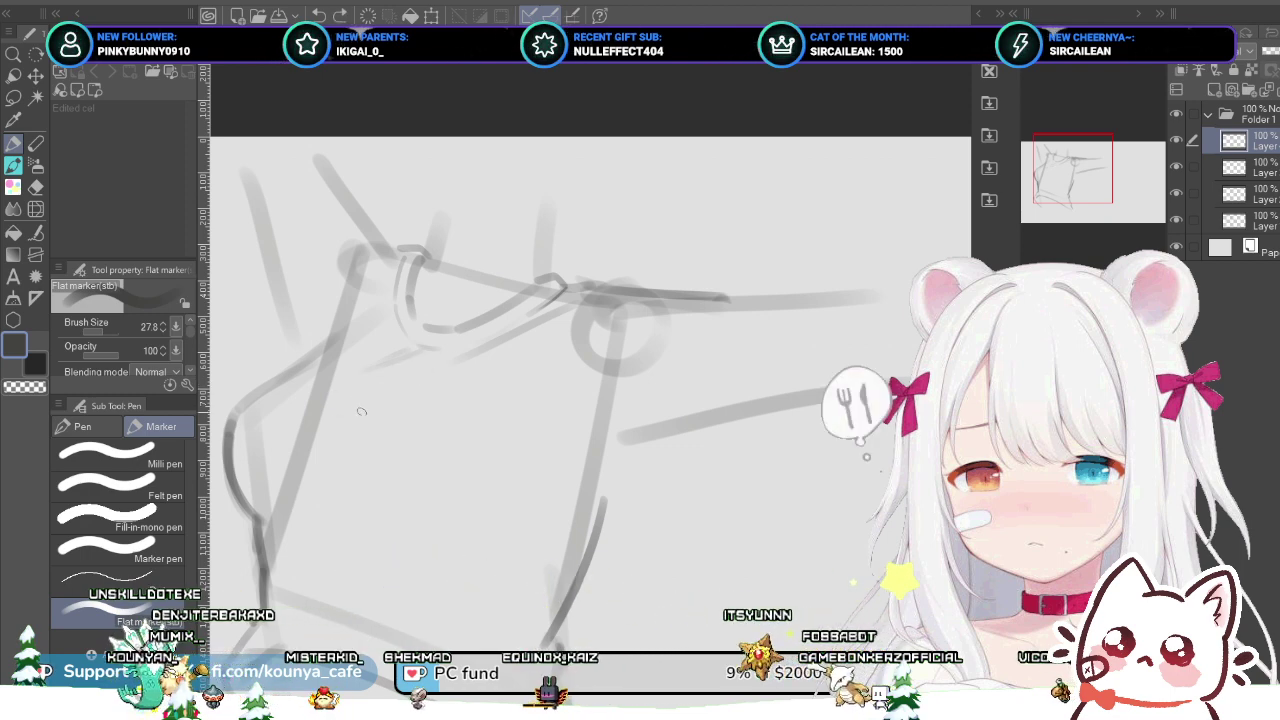
{"action": "mouse_move", "coordinate": [354, 409]}
{"action": "left_mouse_down"}
{"action": "mouse_move", "coordinate": [444, 358]}
{"action": "mouse_move", "coordinate": [391, 397]}
{"action": "mouse_move", "coordinate": [371, 387]}
{"action": "mouse_move", "coordinate": [441, 354]}
{"action": "left_mouse_up"}
{"action": "key", "text": "ctrl+z"}
{"action": "key", "text": "ctrl+z"}
{"action": "left_click_drag", "start_coordinate": [359, 397], "coordinate": [418, 380]}
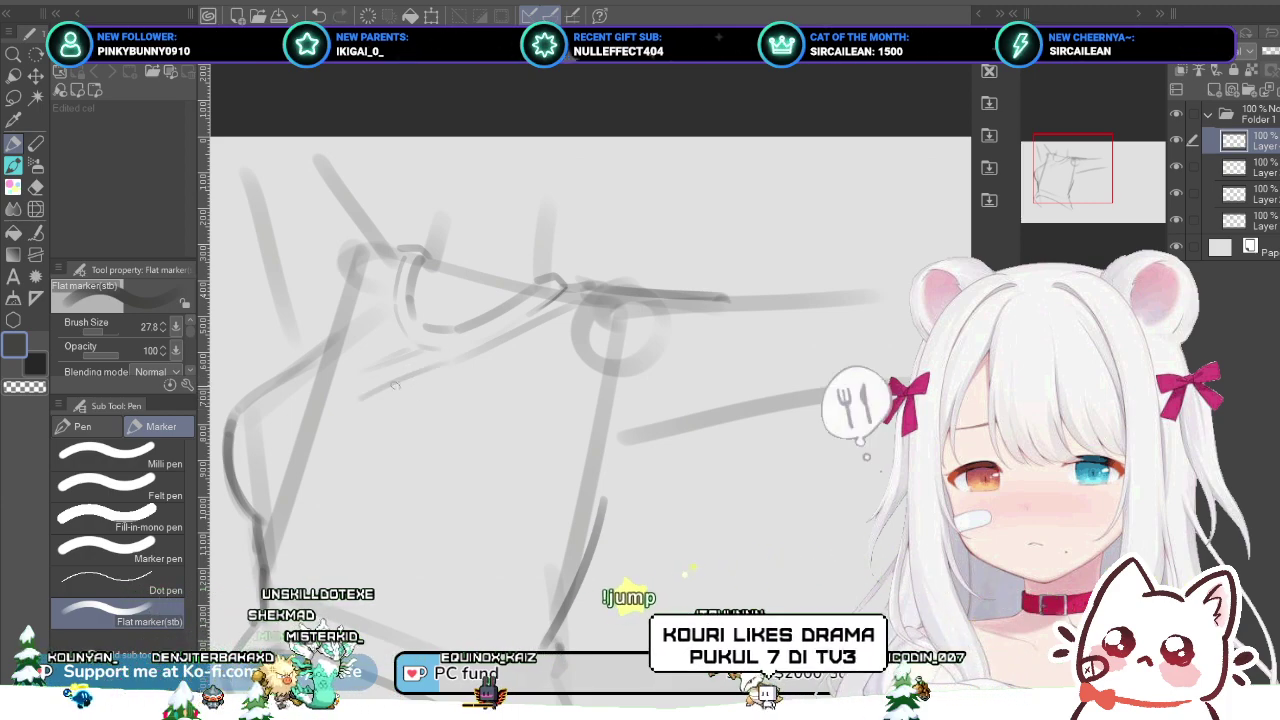
{"action": "key", "text": "ctrl+z"}
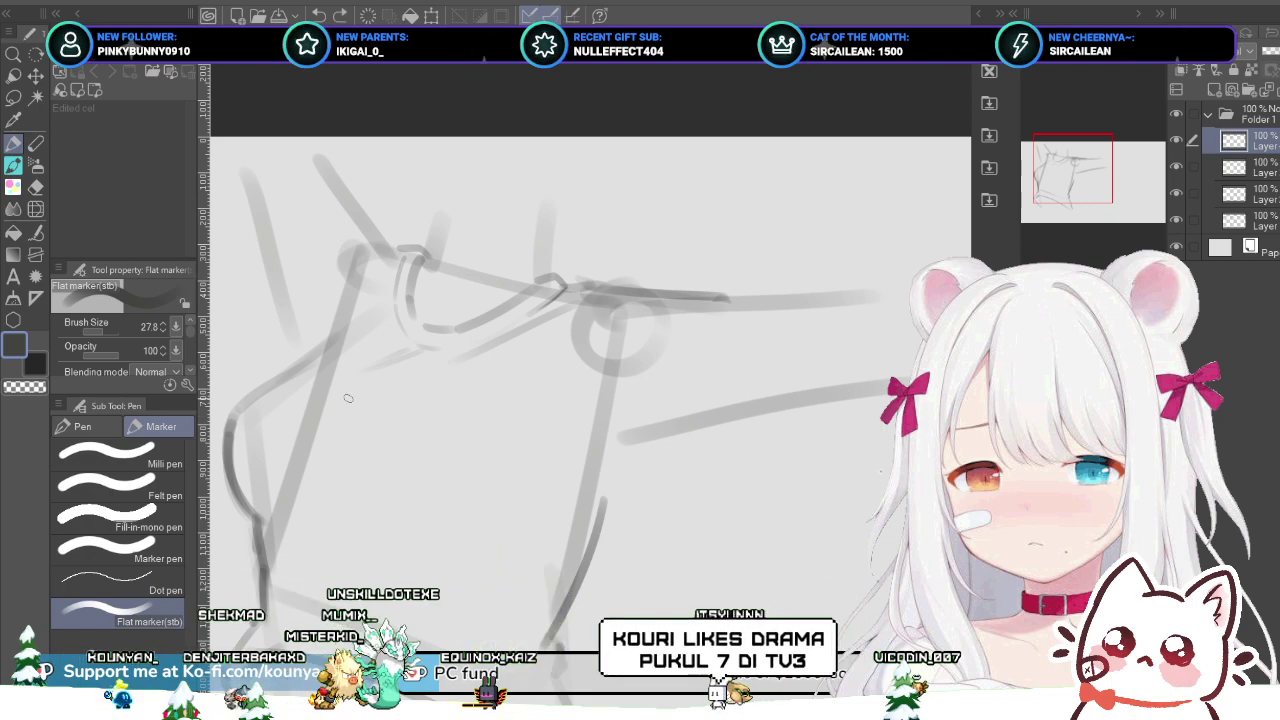
{"action": "key", "text": "ctrl+z"}
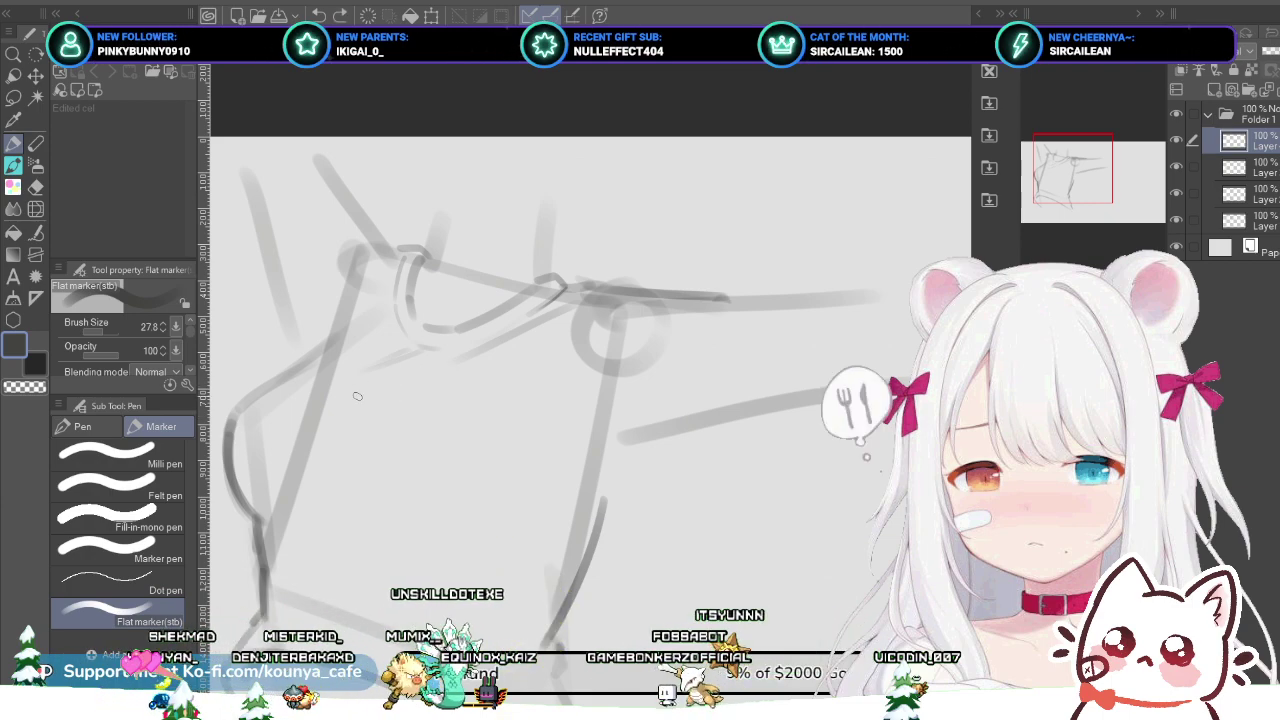
{"action": "mouse_move", "coordinate": [353, 399]}
{"action": "left_mouse_down"}
{"action": "mouse_move", "coordinate": [454, 361]}
{"action": "mouse_move", "coordinate": [376, 388]}
{"action": "mouse_move", "coordinate": [424, 366]}
{"action": "left_mouse_up"}
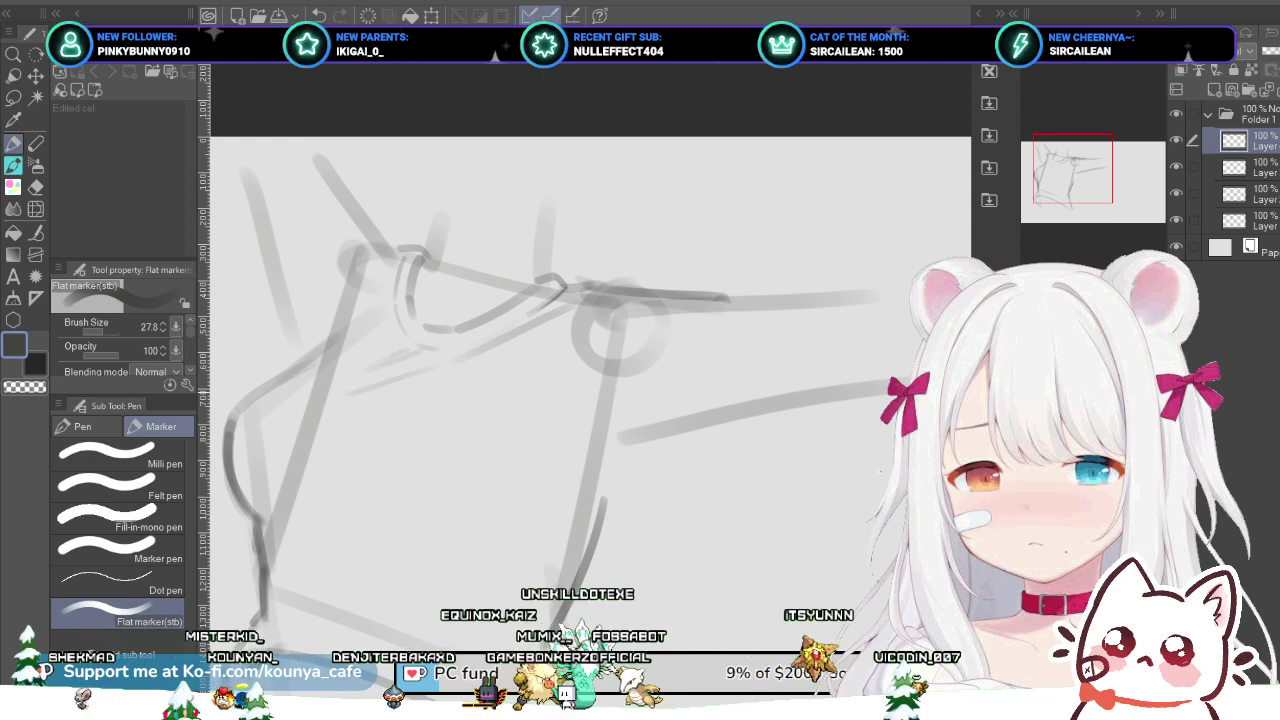
{"action": "key", "text": "ctrl+z"}
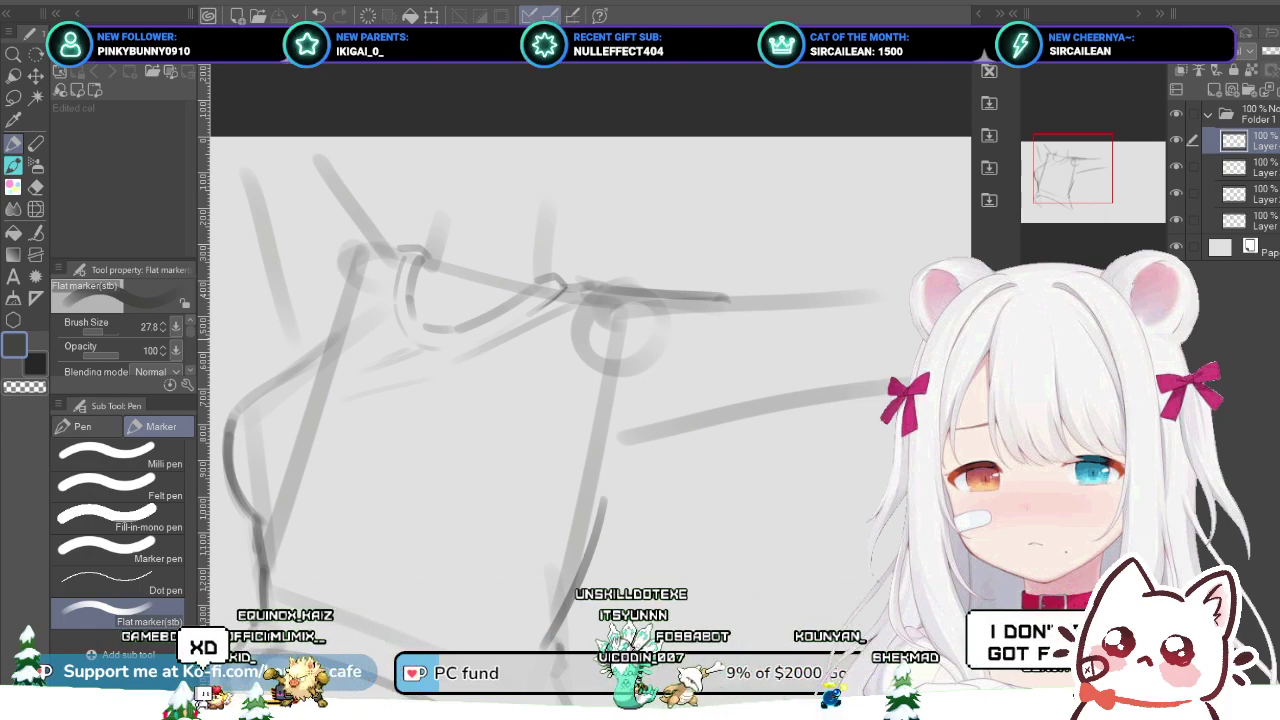
Step: Try to darken the slanted neck line above the left shoulder on the current layer with a larger Flat marker
{"action": "left_click_drag", "start_coordinate": [590, 400], "coordinate": [637, 431]}
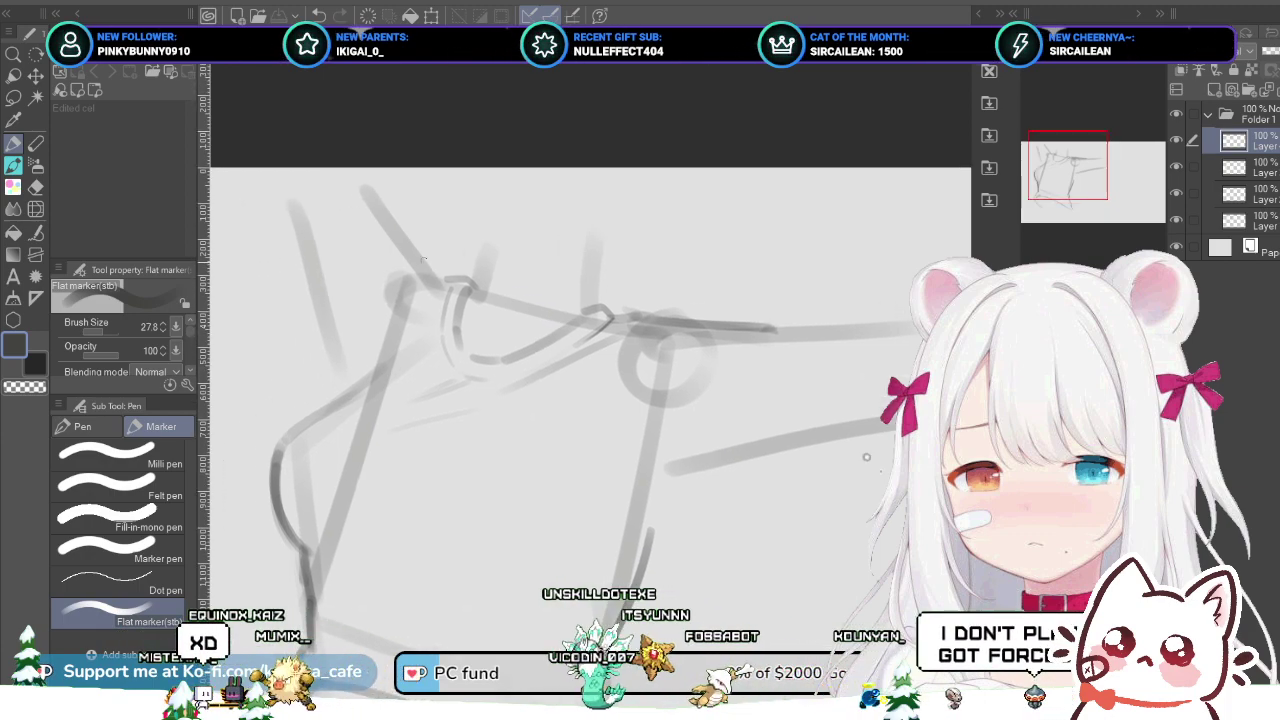
{"action": "key", "text": "]"}
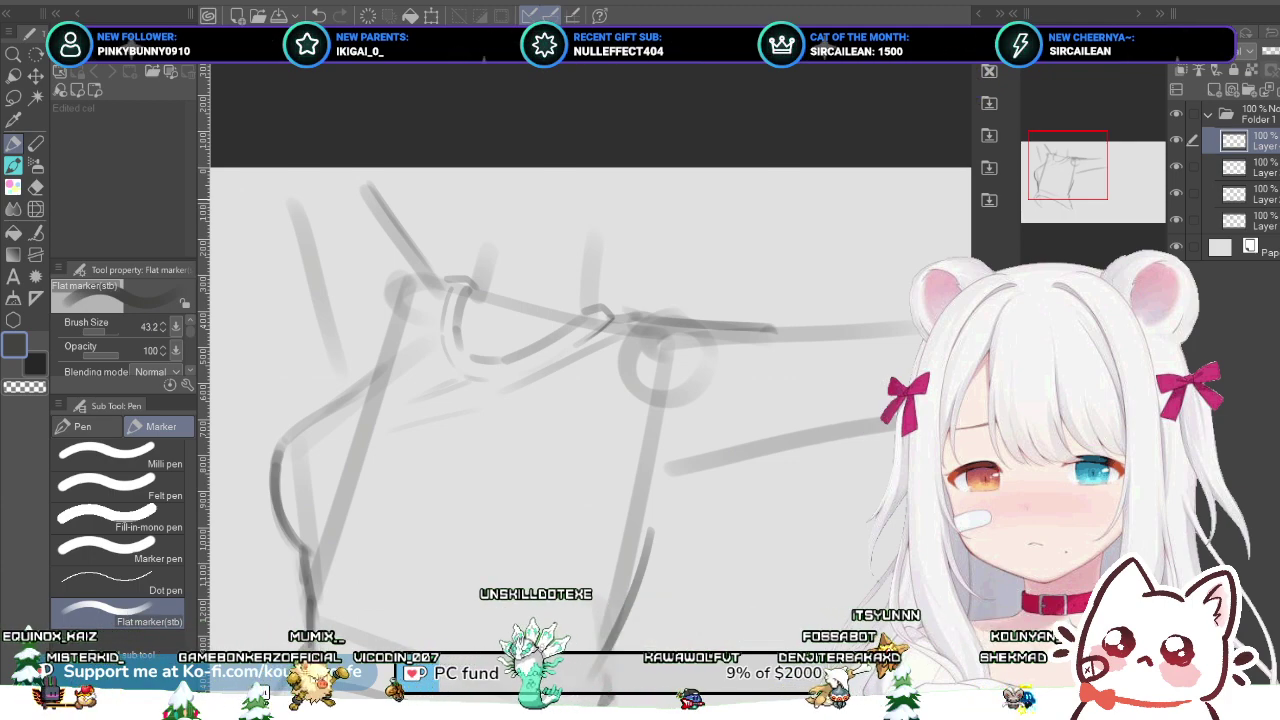
{"action": "key", "text": "ctrl+z"}
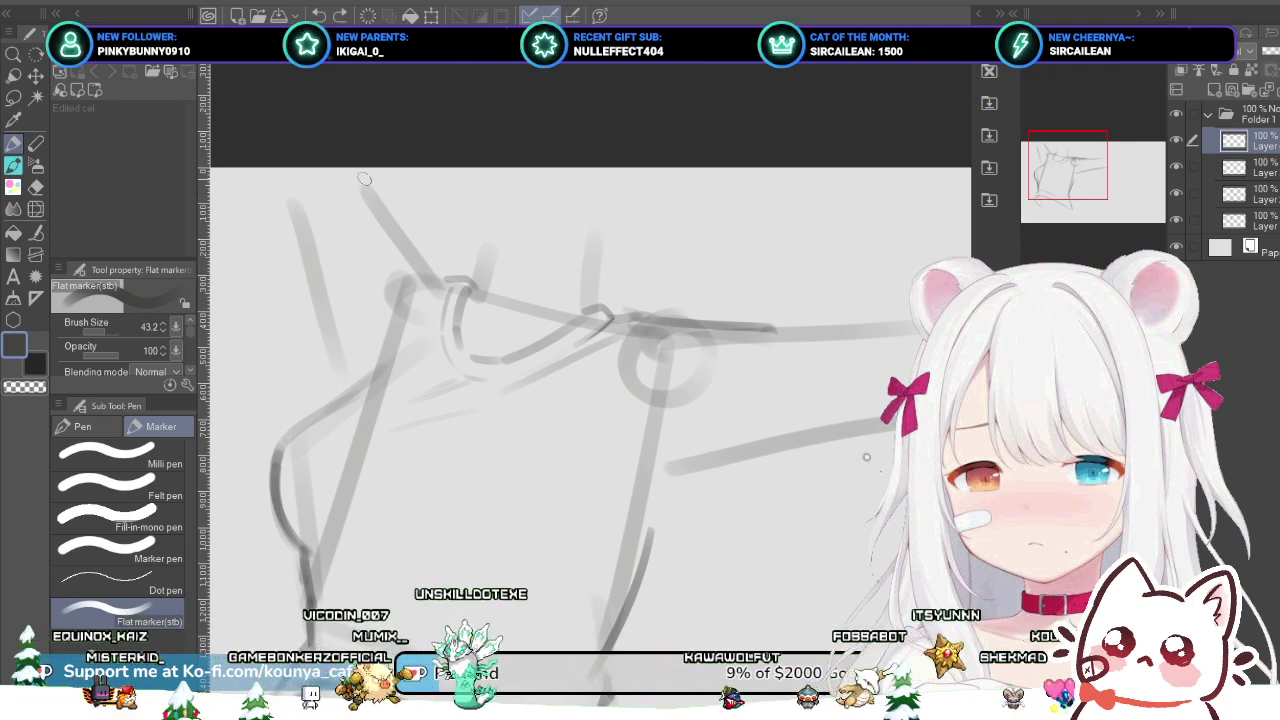
{"action": "left_click_drag", "start_coordinate": [362, 180], "coordinate": [432, 285]}
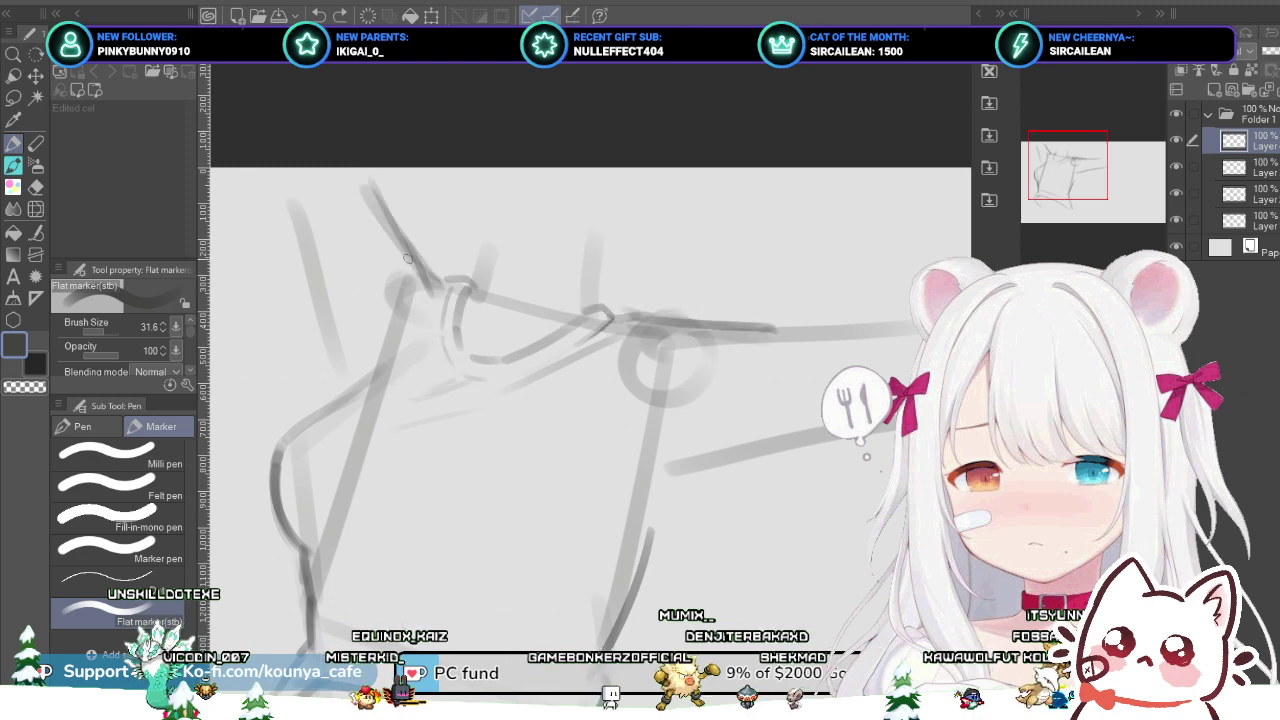
{"action": "key", "text": "ctrl+z"}
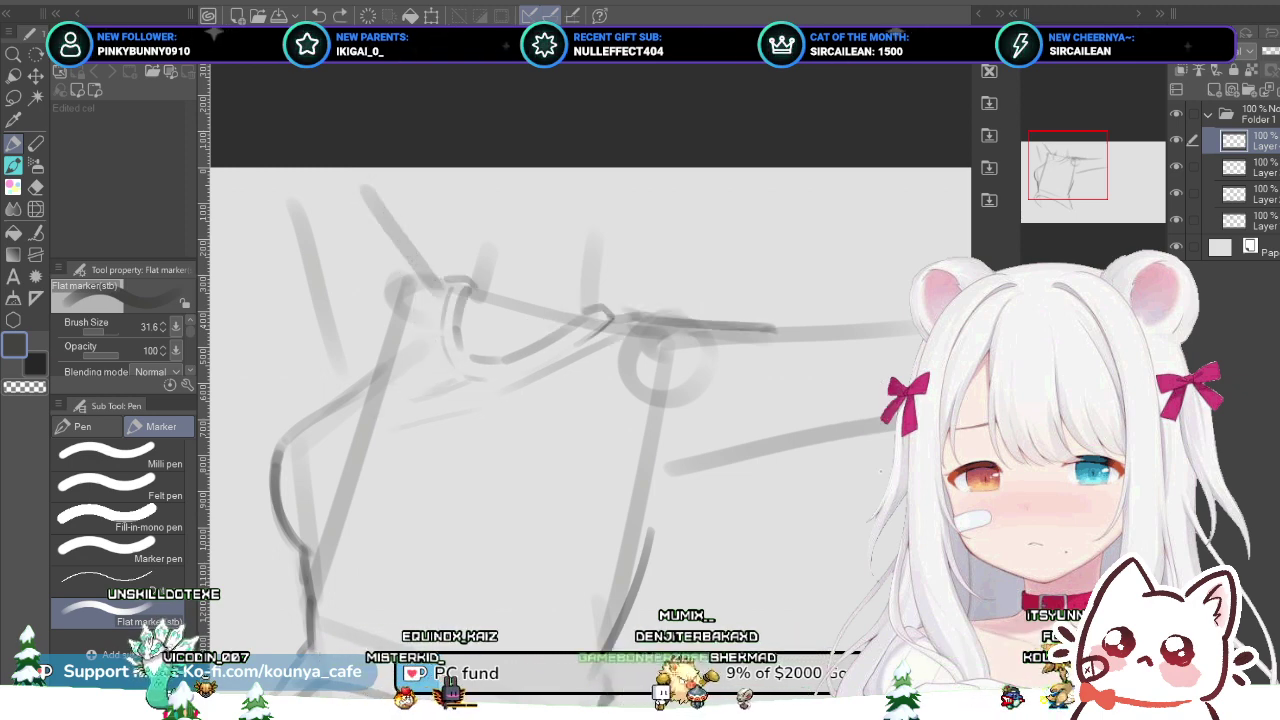
Step: Add a new layer on top and redraw the slanted neck line down to the neckline's left corner at marker size about 39
{"action": "key", "text": "ctrl+shift+n"}
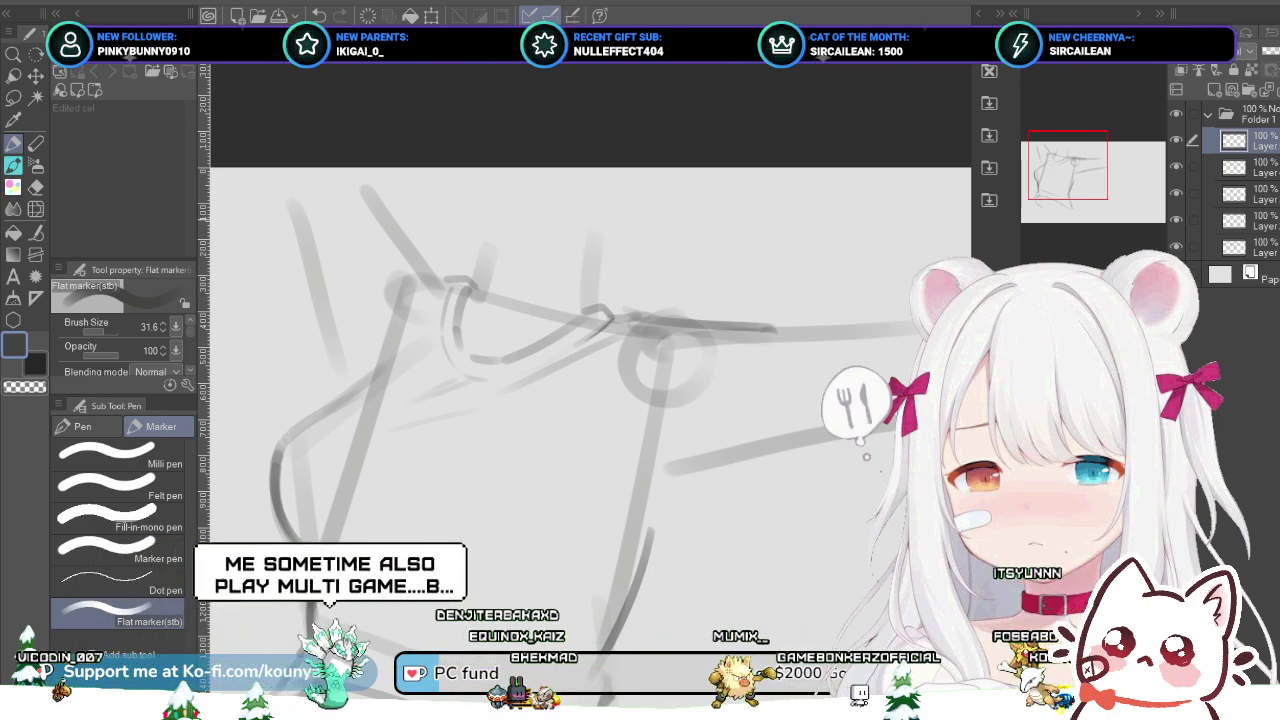
{"action": "key", "text": "]"}
{"action": "key", "text": "]"}
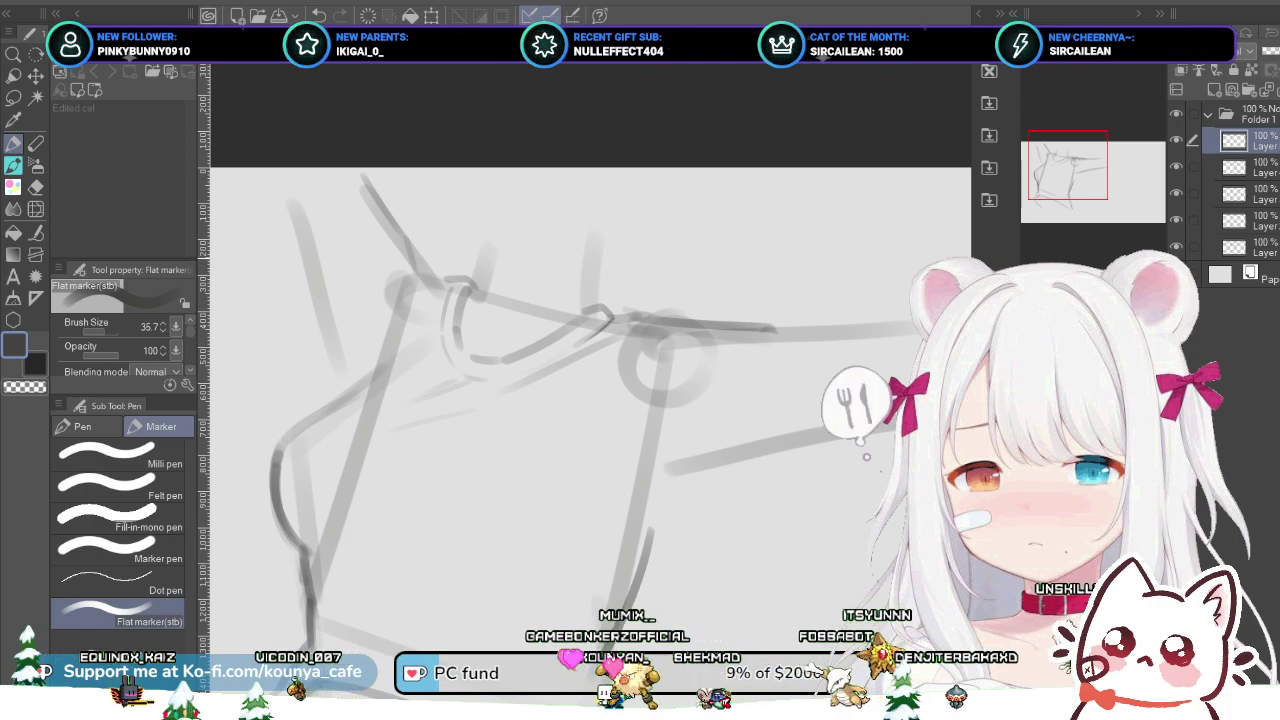
{"action": "key", "text": "]"}
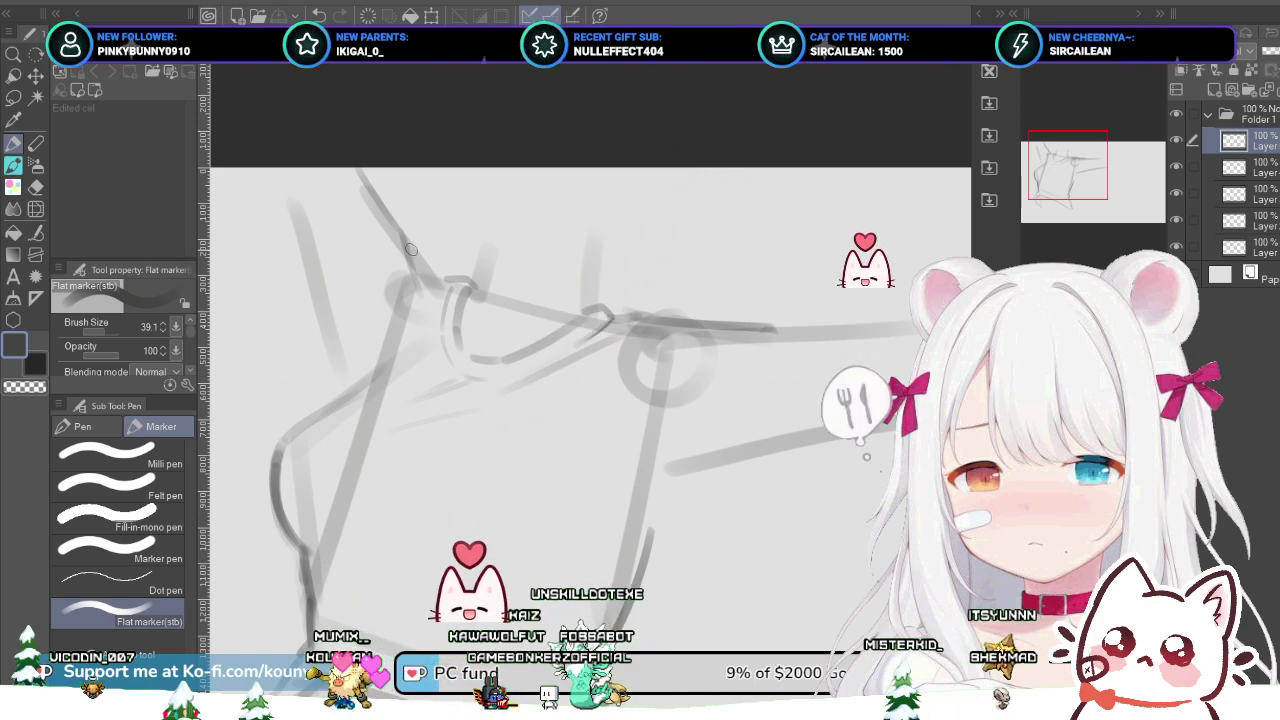
{"action": "left_click_drag", "start_coordinate": [411, 250], "coordinate": [414, 258]}
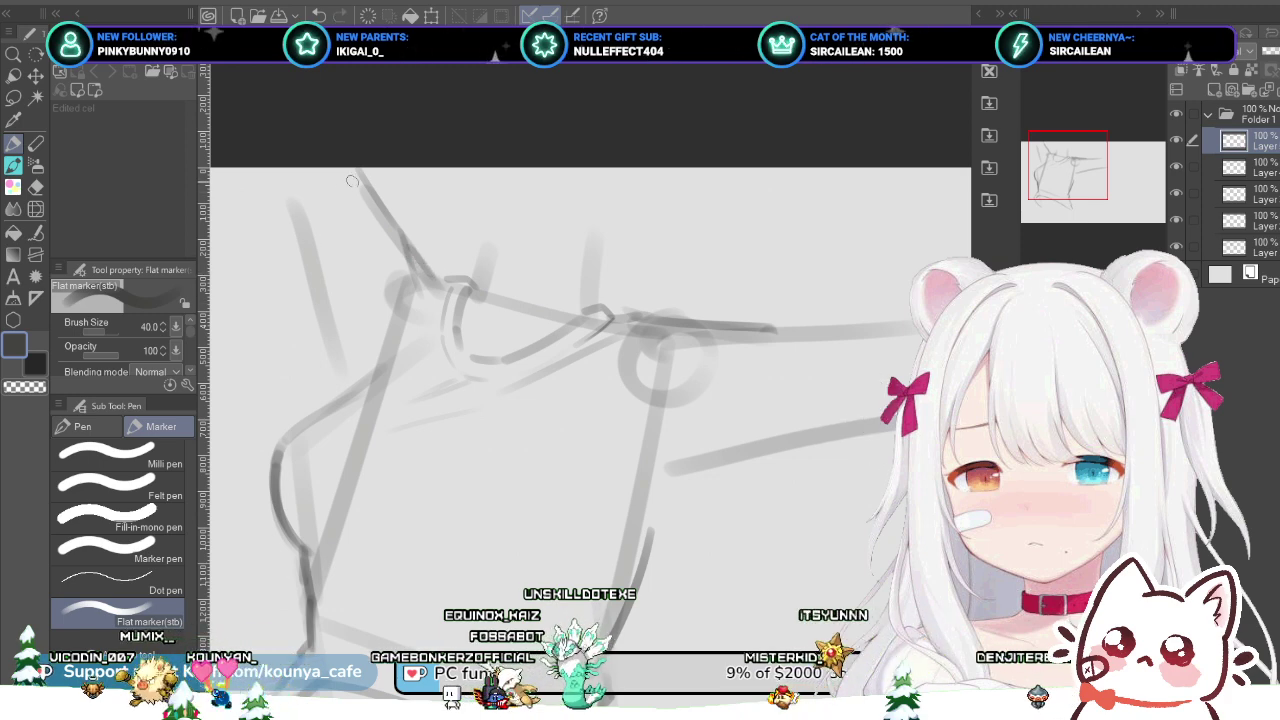
Step: Try several curves from the neck line's upper end sweeping down and outward past the far-left guide line at marker size 40
{"action": "left_click_drag", "start_coordinate": [348, 187], "coordinate": [295, 265]}
{"action": "key", "text": "ctrl+z"}
{"action": "left_click_drag", "start_coordinate": [356, 172], "coordinate": [298, 302]}
{"action": "key", "text": "ctrl+z"}
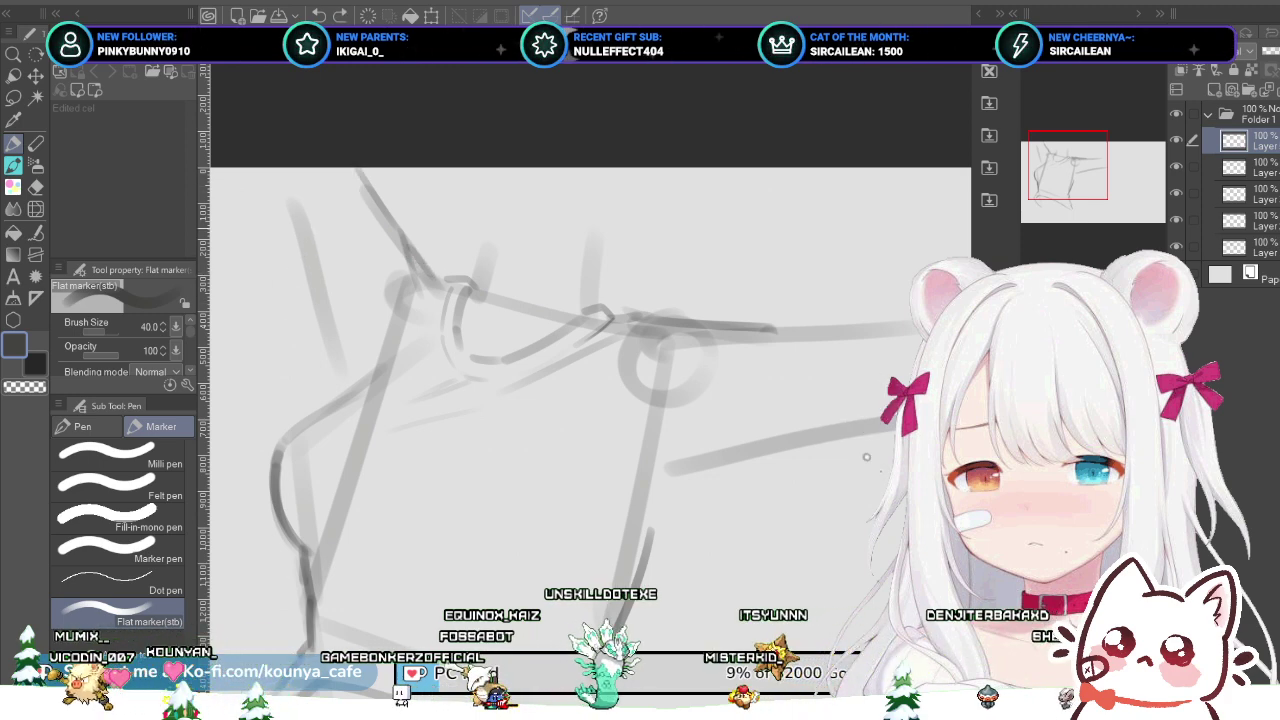
{"action": "left_click_drag", "start_coordinate": [349, 187], "coordinate": [285, 350]}
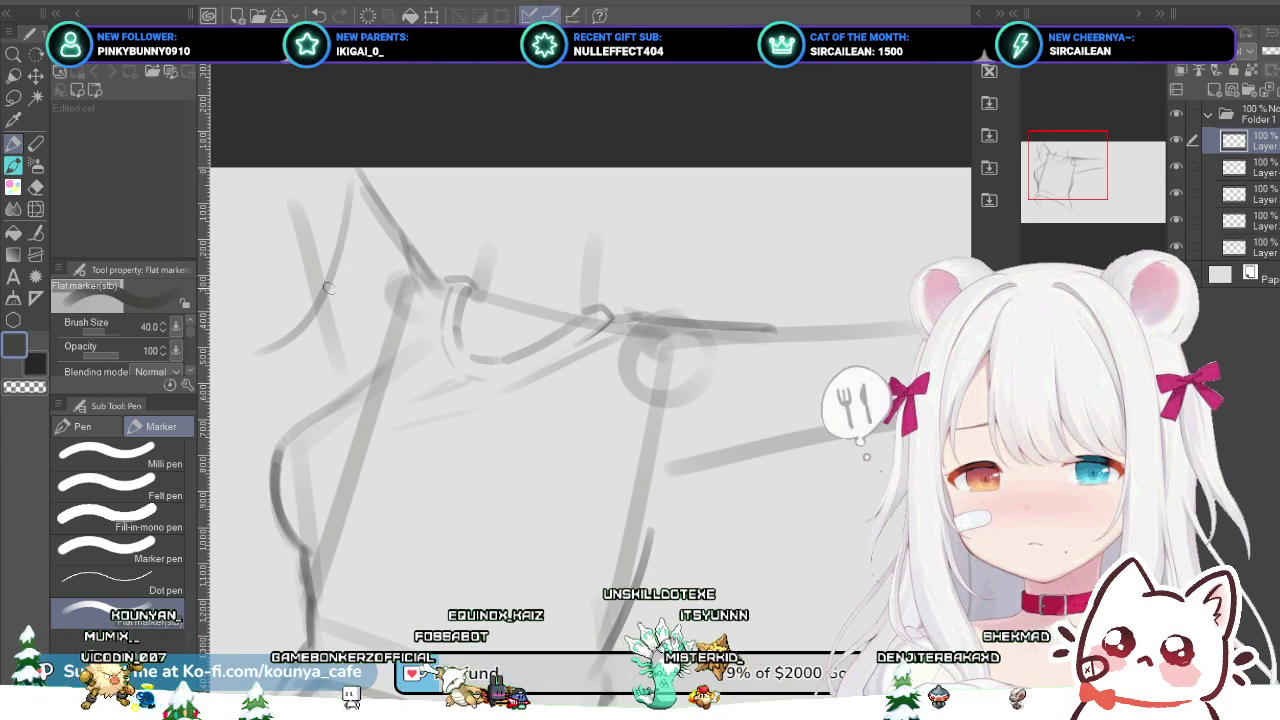
{"action": "key", "text": "ctrl+z"}
{"action": "left_click_drag", "start_coordinate": [354, 182], "coordinate": [273, 348]}
{"action": "key", "text": "ctrl+z"}
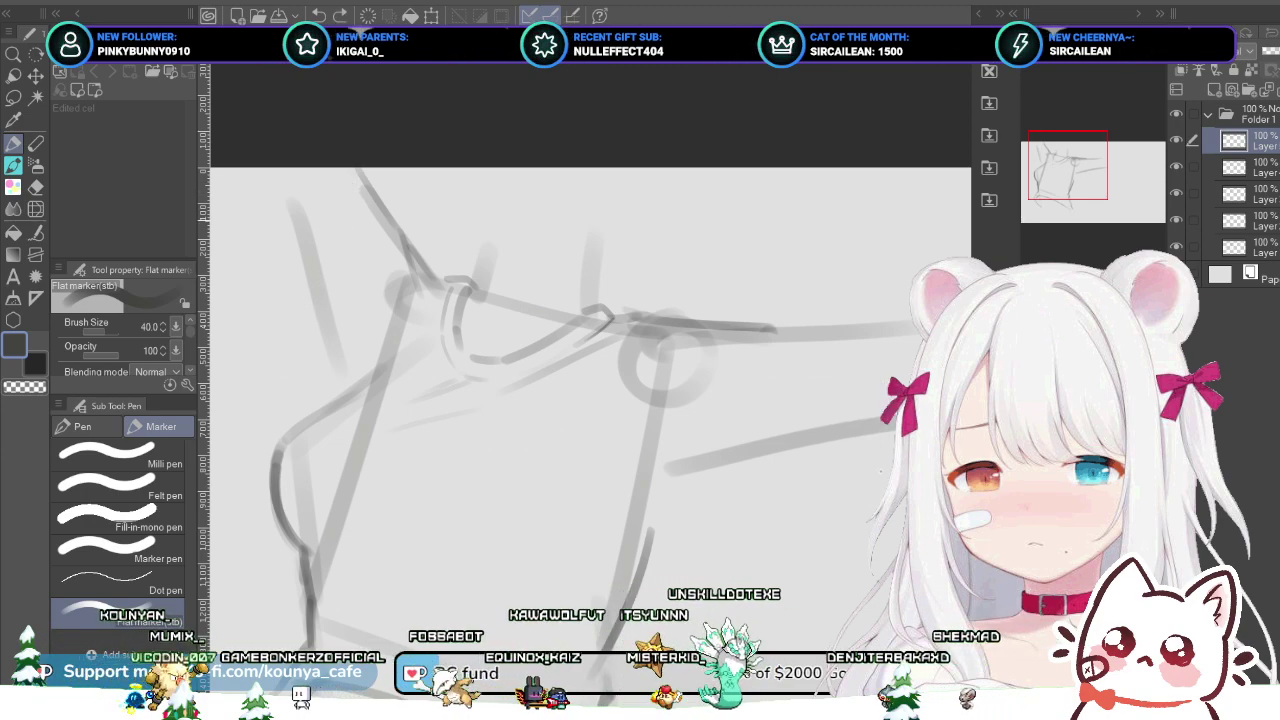
{"action": "left_click_drag", "start_coordinate": [357, 180], "coordinate": [296, 334]}
{"action": "key", "text": "ctrl+z"}
{"action": "left_click_drag", "start_coordinate": [352, 195], "coordinate": [292, 346]}
{"action": "key", "text": "ctrl+z"}
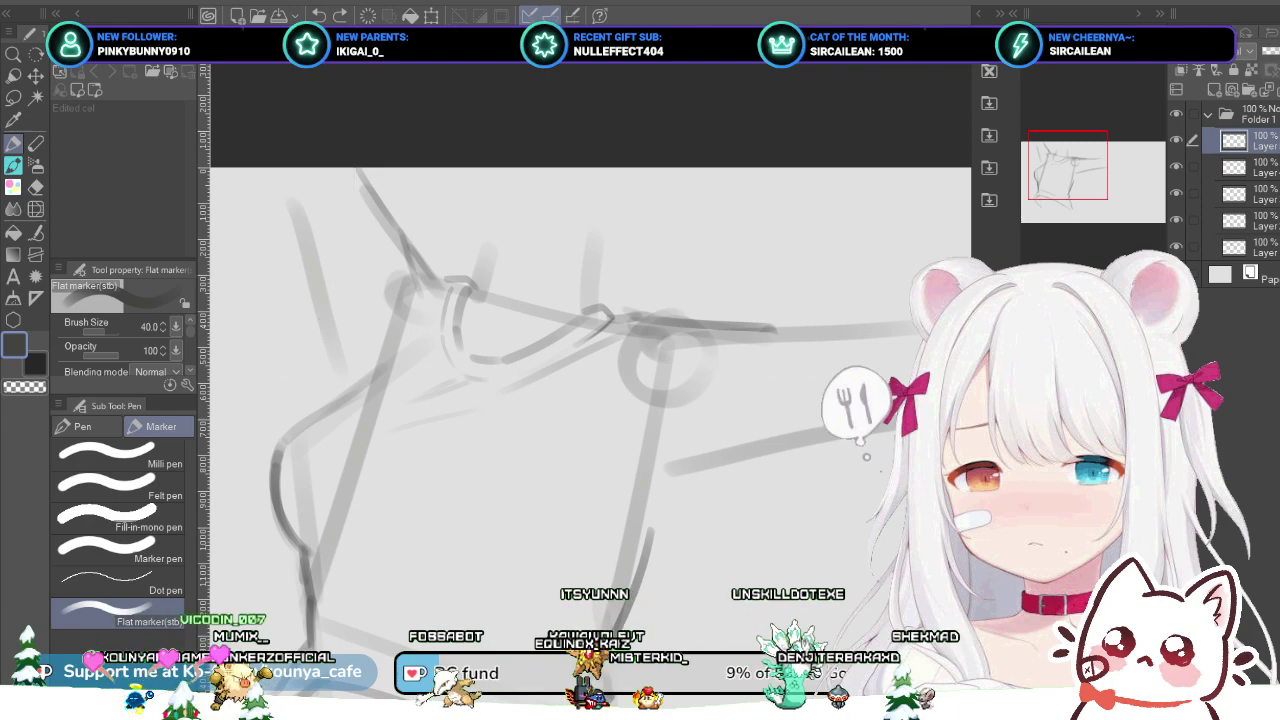
Step: Draw the shoulder curve from the slanted neck line's upper end, bending down and outward across the far-left guide line, at marker size 40
{"action": "key", "text": "ctrl+z"}
{"action": "left_click_drag", "start_coordinate": [352, 188], "coordinate": [277, 341]}
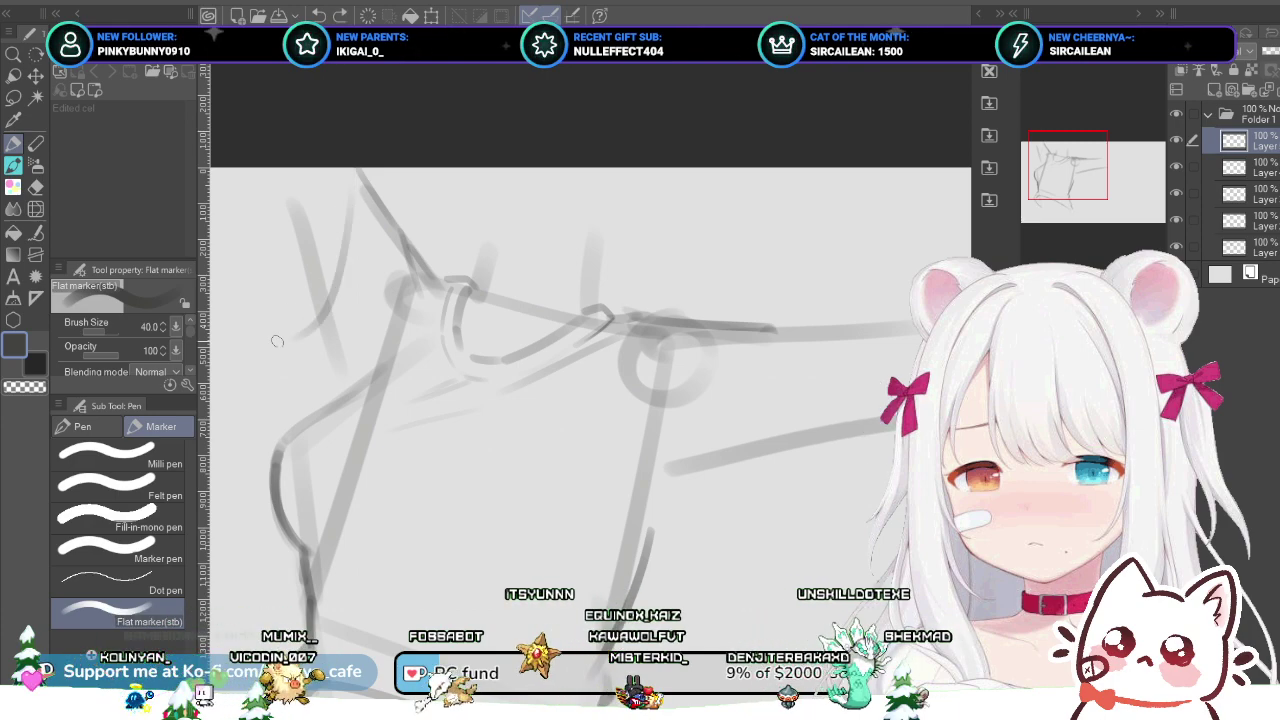
{"action": "left_click_drag", "start_coordinate": [340, 270], "coordinate": [292, 338]}
{"action": "key", "text": "ctrl+z"}
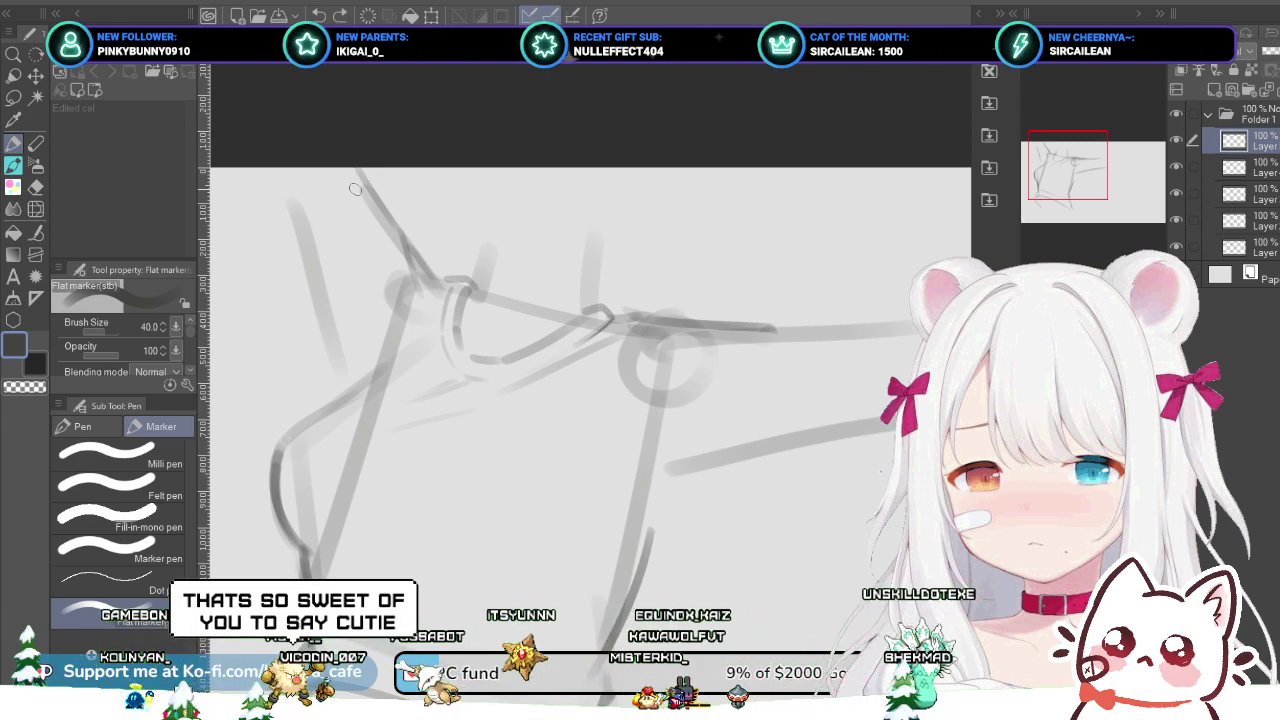
{"action": "mouse_move", "coordinate": [351, 176]}
{"action": "left_mouse_down"}
{"action": "mouse_move", "coordinate": [336, 266]}
{"action": "mouse_move", "coordinate": [288, 338]}
{"action": "left_mouse_up"}
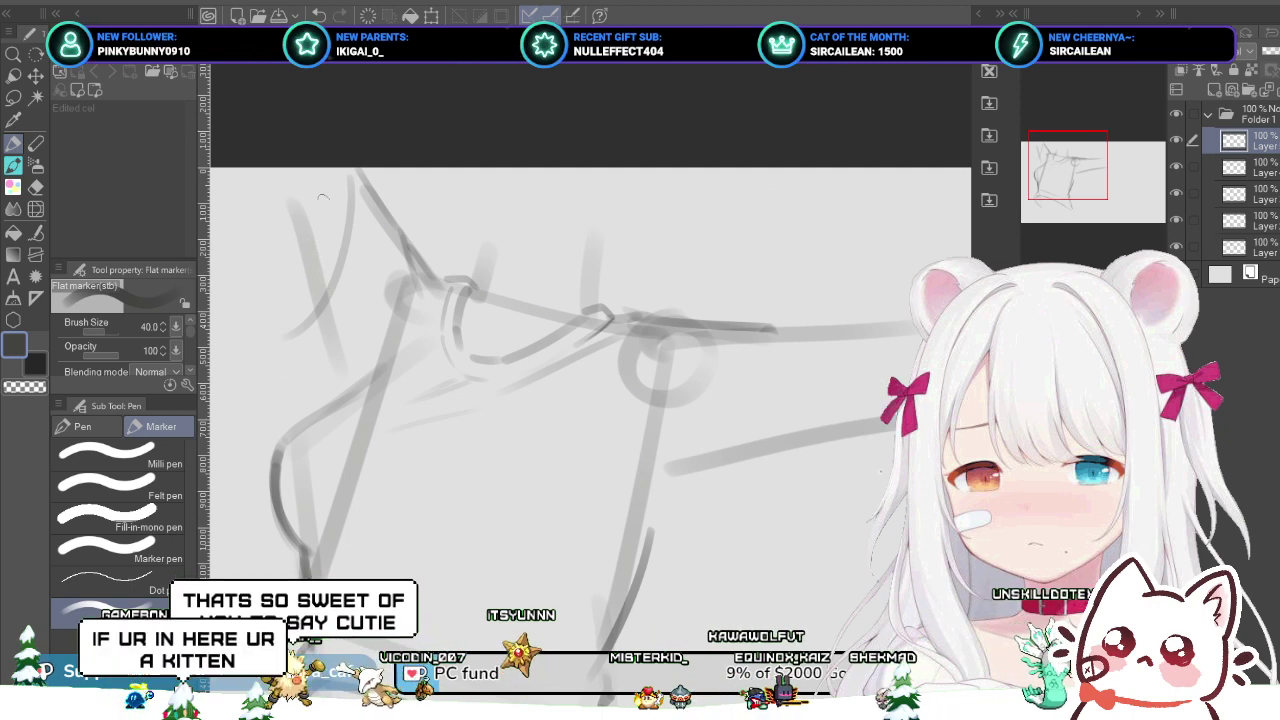
Step: Draw a short outward-bowed curve left of the far-left guide line, down to the shoulder curve's lower end, at marker size 38.3
{"action": "left_click_drag", "start_coordinate": [307, 267], "coordinate": [297, 333]}
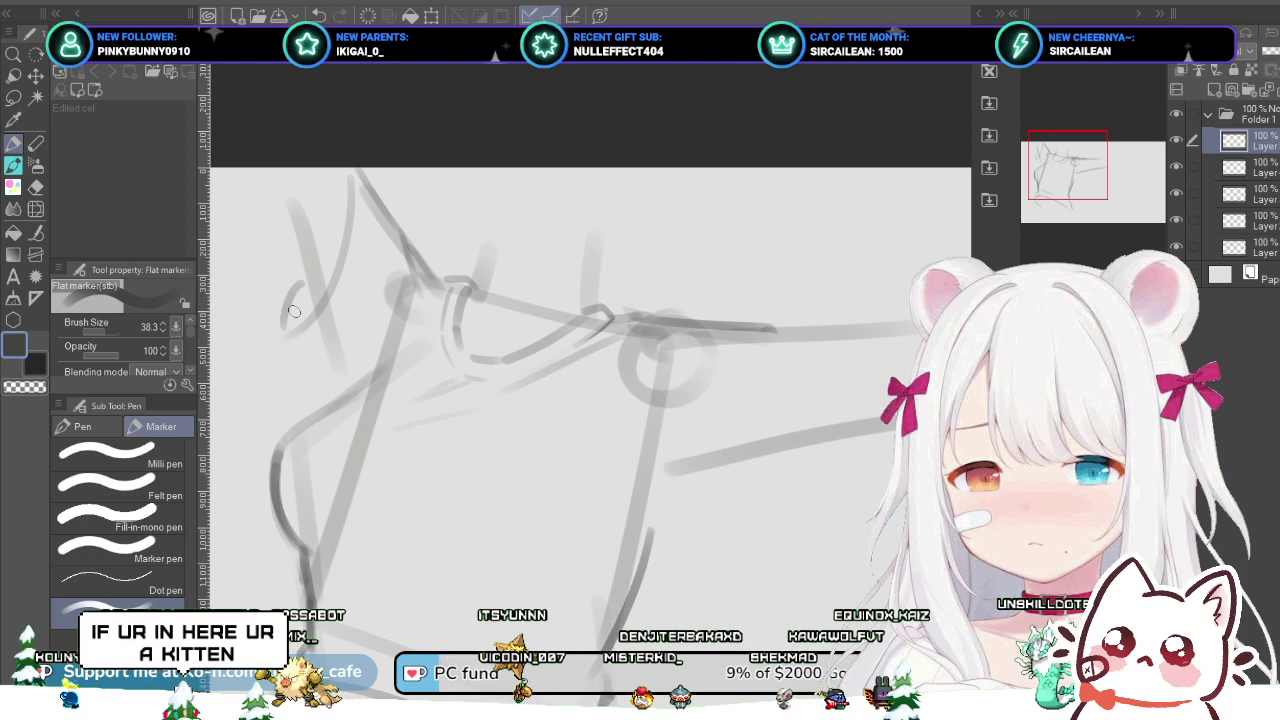
{"action": "left_click_drag", "start_coordinate": [297, 275], "coordinate": [282, 334]}
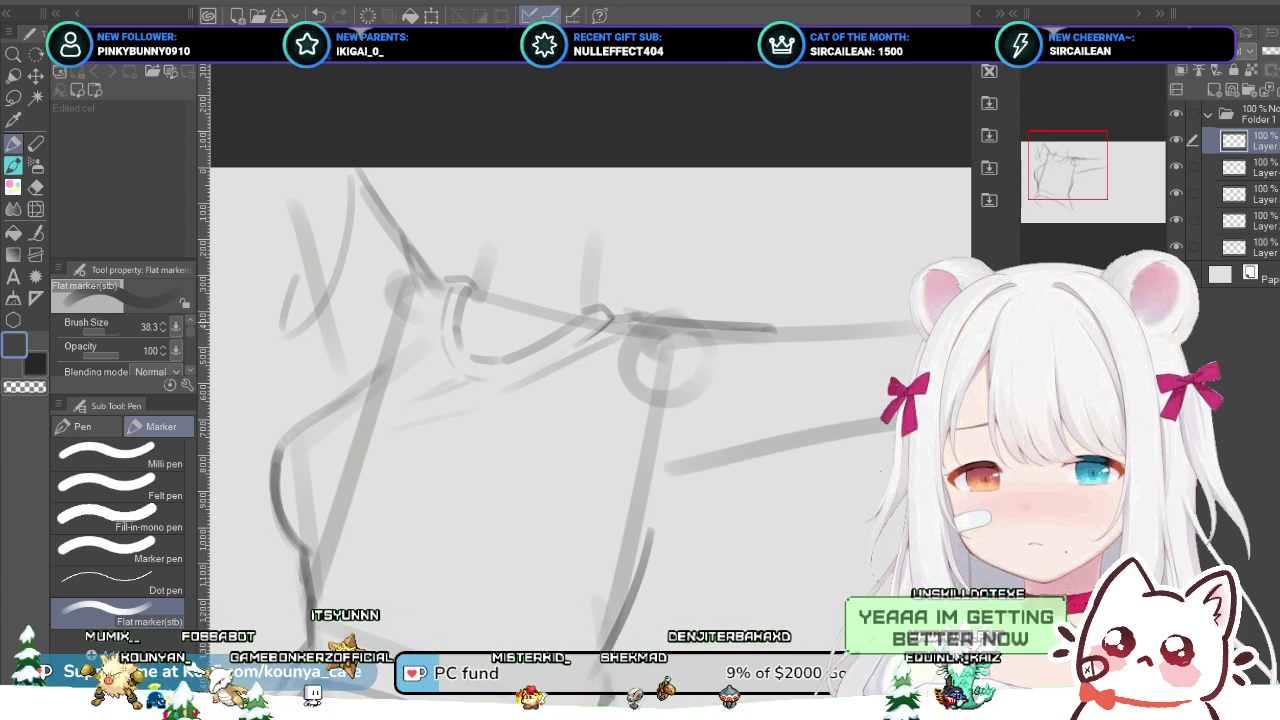
{"action": "scroll", "coordinate": [443, 275], "scroll_direction": "down", "scroll_amount": 3}
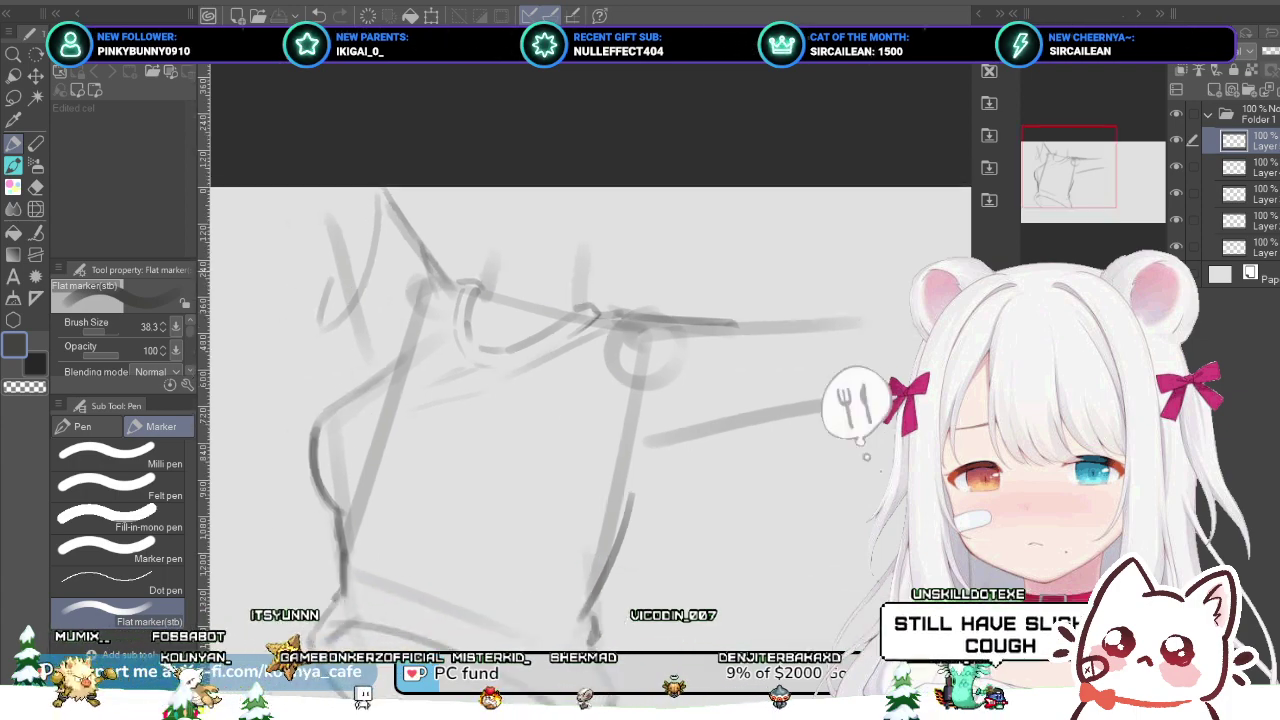
{"action": "scroll", "coordinate": [450, 338], "scroll_direction": "up", "scroll_amount": 2}
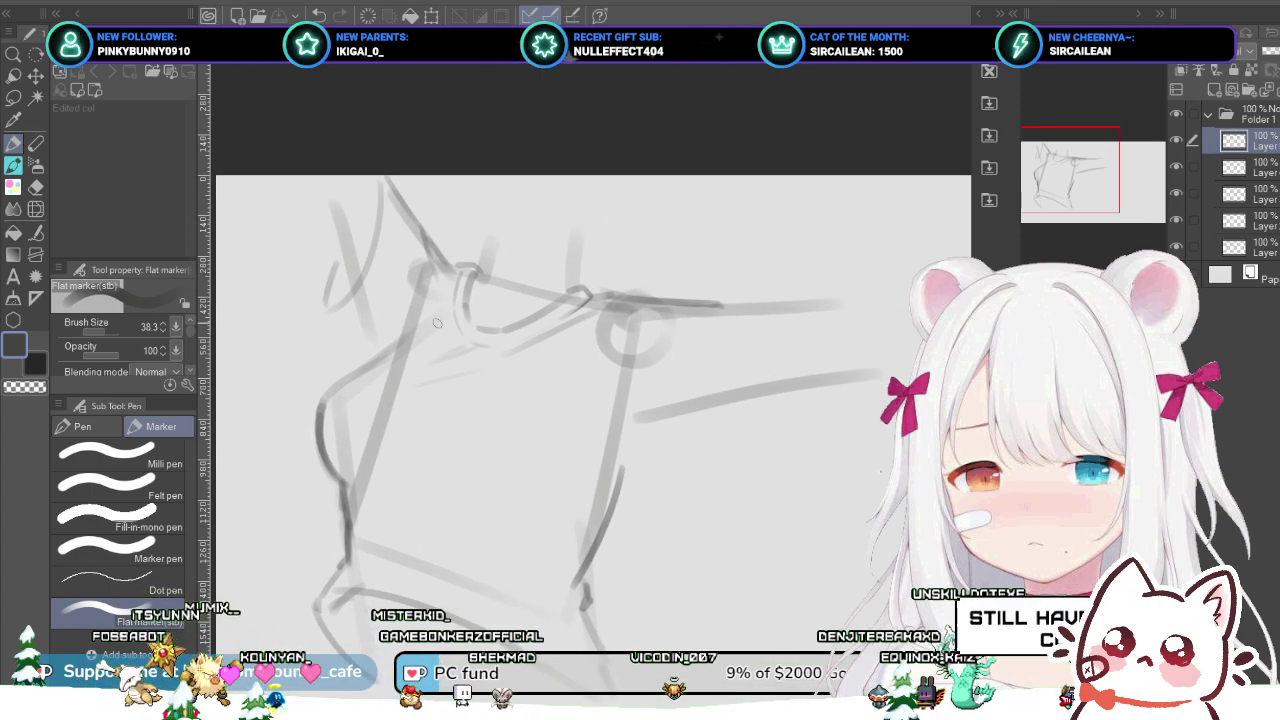
Step: On the third layer, darken the slanted contour from the left bulge up to the tilted box's left edge at marker size 45.4
{"action": "scroll", "coordinate": [627, 334], "scroll_direction": "up", "scroll_amount": 2}
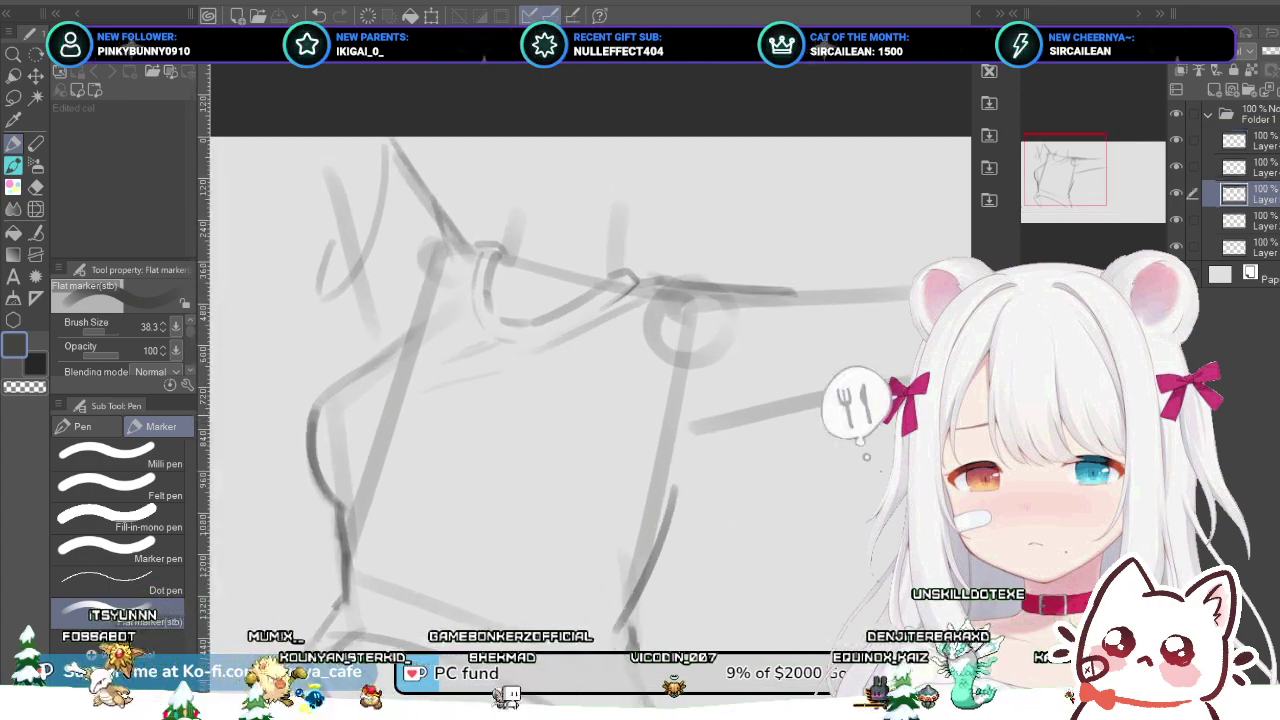
{"action": "left_click", "coordinate": [1250, 194]}
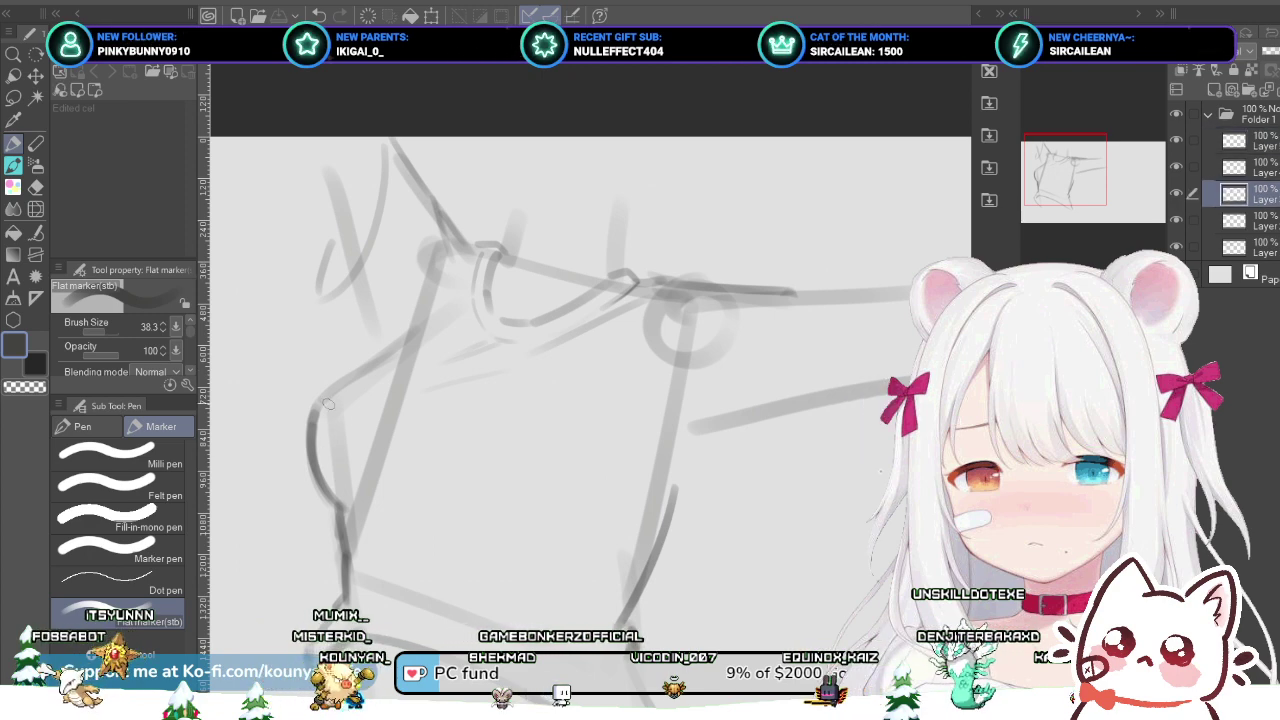
{"action": "left_click_drag", "start_coordinate": [327, 403], "coordinate": [442, 318]}
{"action": "key", "text": "ctrl+z"}
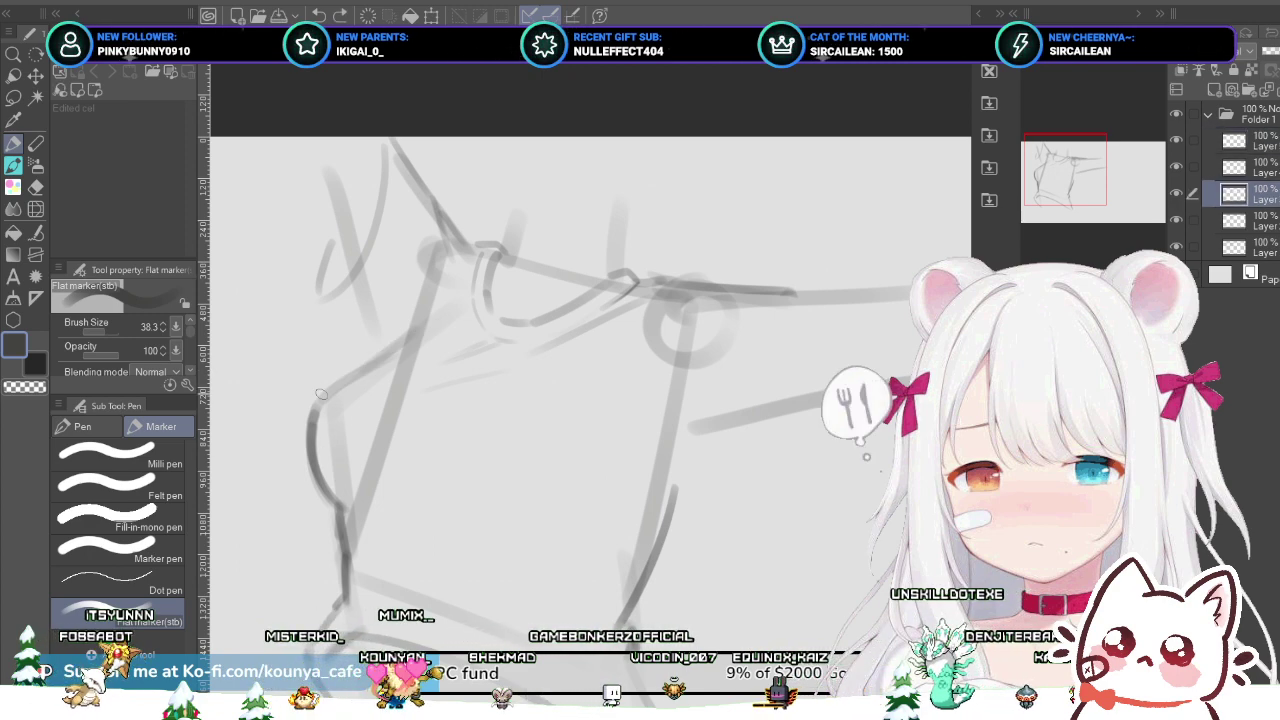
{"action": "left_click_drag", "start_coordinate": [330, 397], "coordinate": [410, 330]}
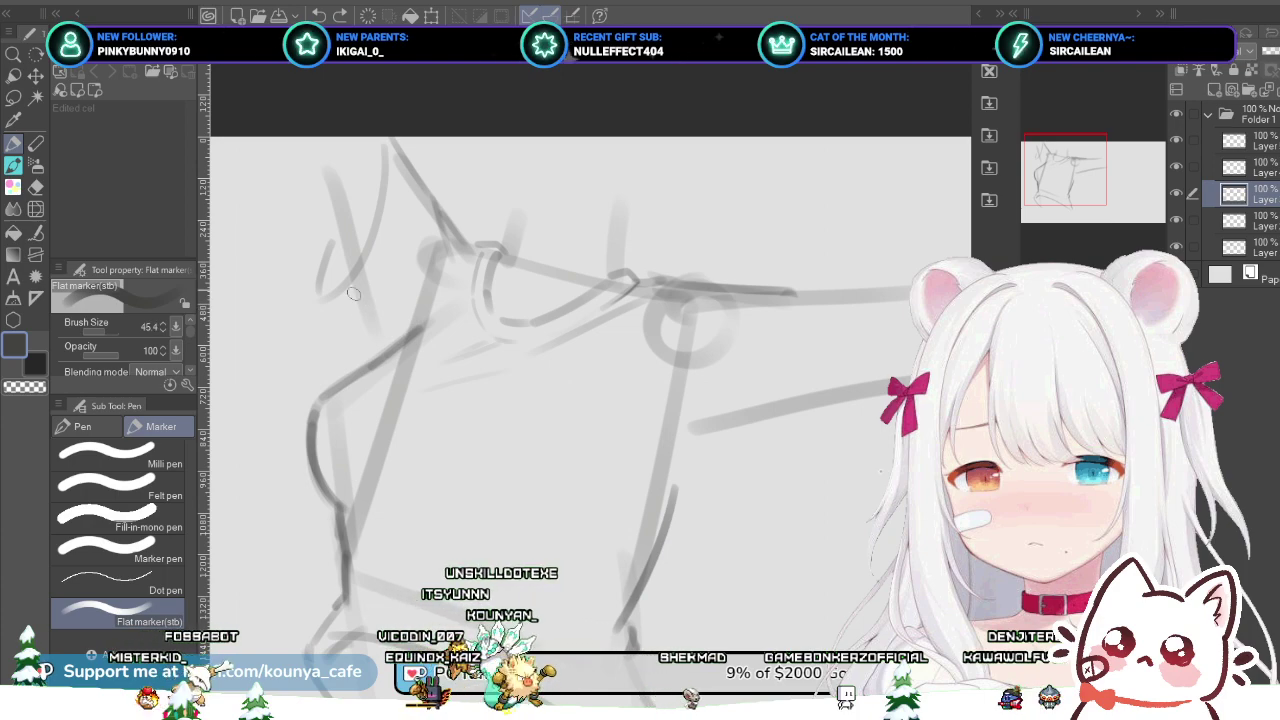
{"action": "scroll", "coordinate": [360, 298], "scroll_direction": "down", "scroll_amount": 1}
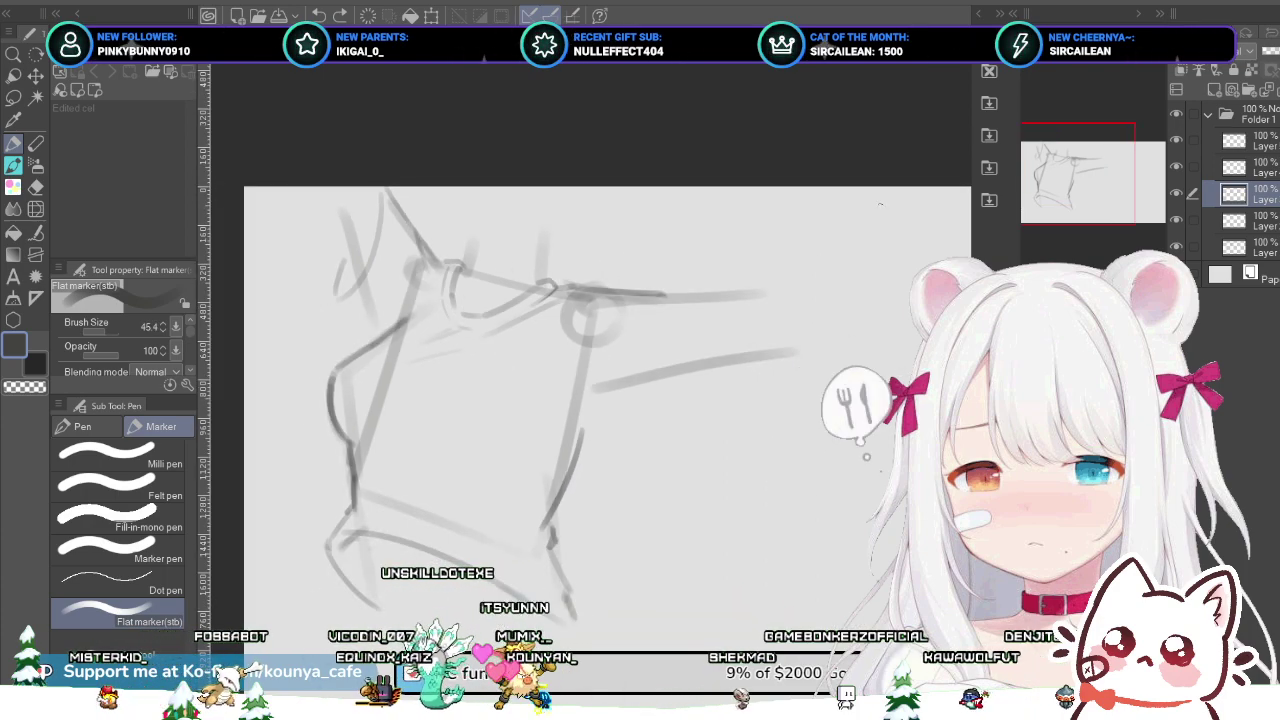
Step: On the top layer, draw a short slanted stroke from the outer curve's lower end down toward the chest contour at marker size 45.4
{"action": "left_click", "coordinate": [1245, 167]}
{"action": "left_click_drag", "start_coordinate": [560, 292], "coordinate": [571, 280]}
{"action": "key", "text": "ctrl+z"}
{"action": "key", "text": "alt+bracketleft"}
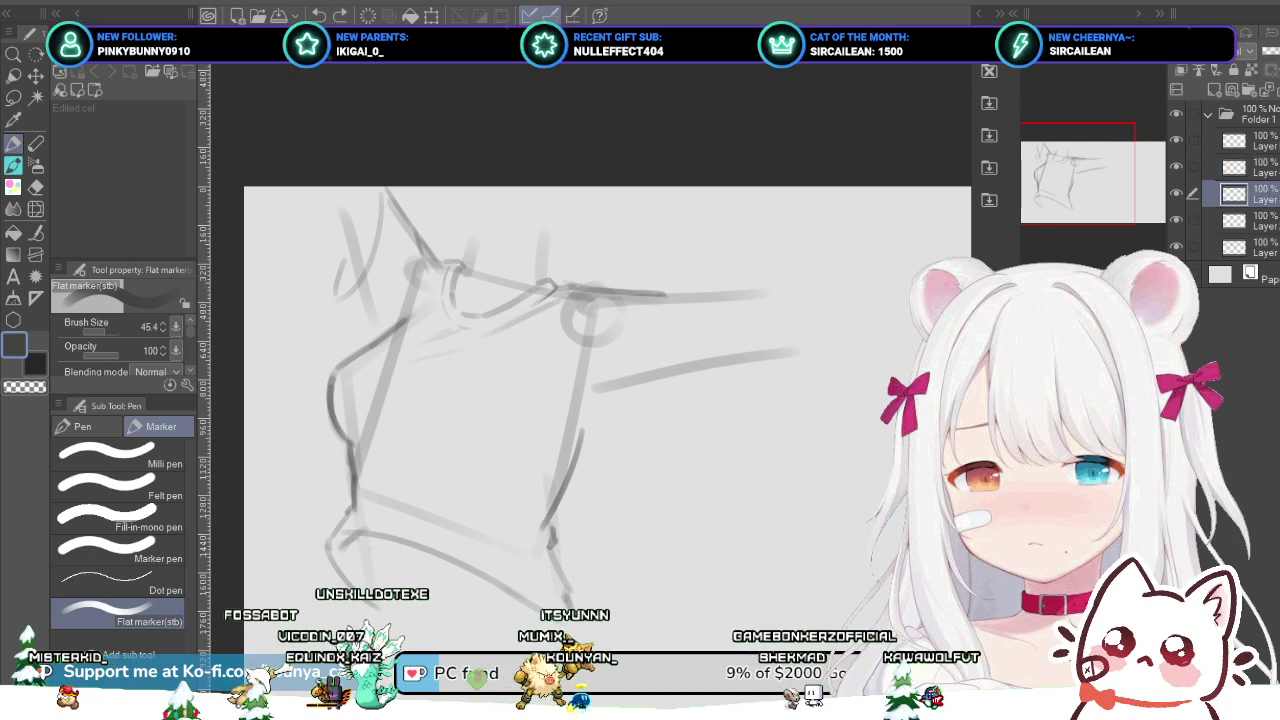
{"action": "key", "text": "alt+bracketright"}
{"action": "key", "text": "alt+bracketright"}
{"action": "scroll", "coordinate": [375, 293], "scroll_direction": "up", "scroll_amount": 2}
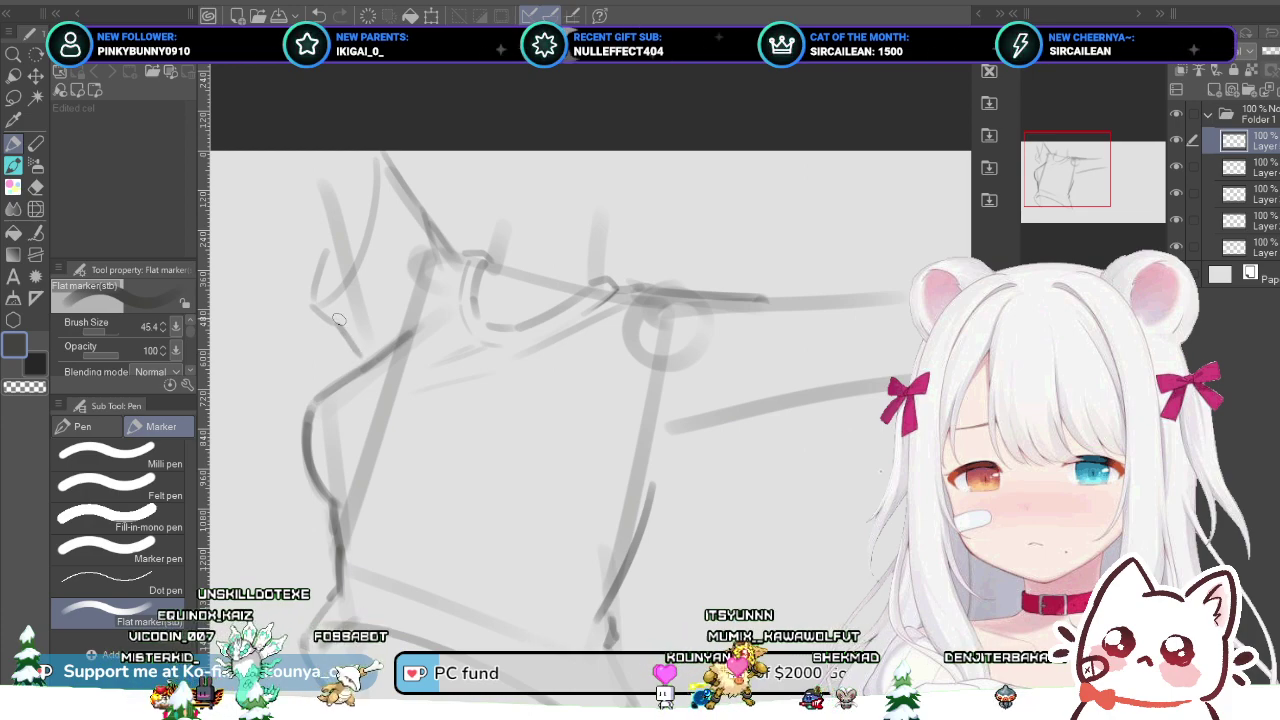
{"action": "scroll", "coordinate": [330, 286], "scroll_direction": "up", "scroll_amount": 3}
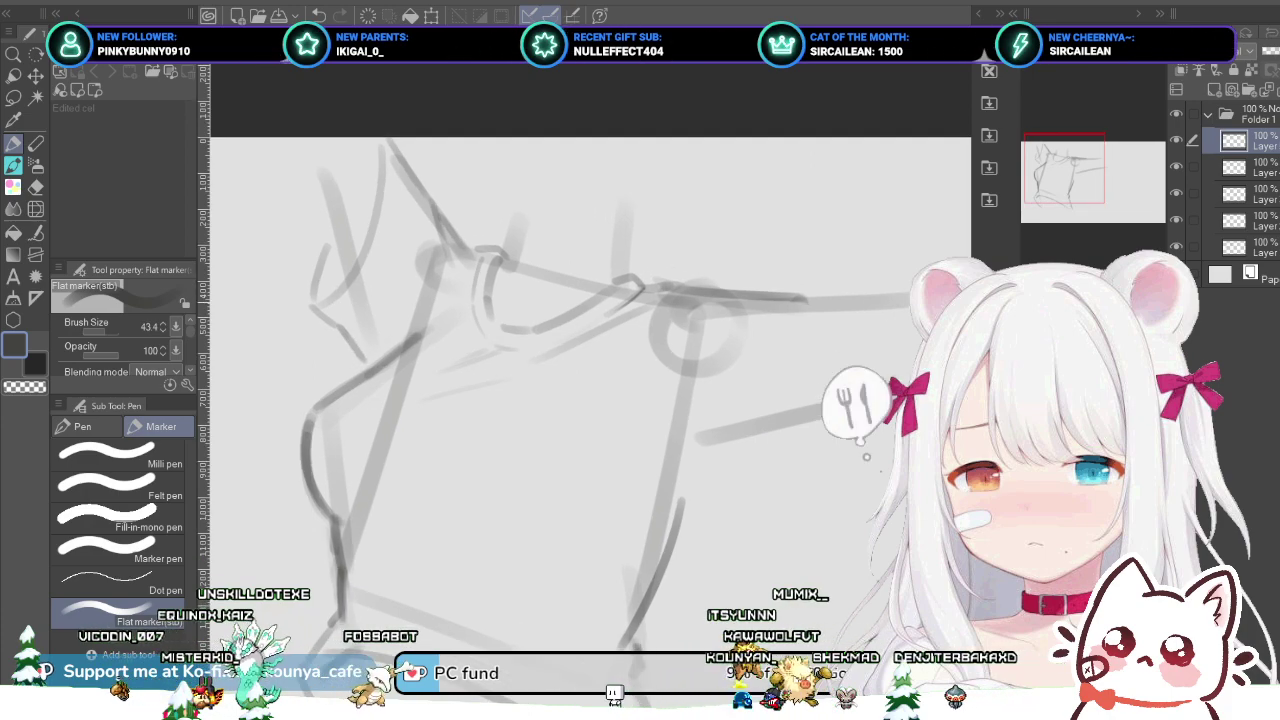
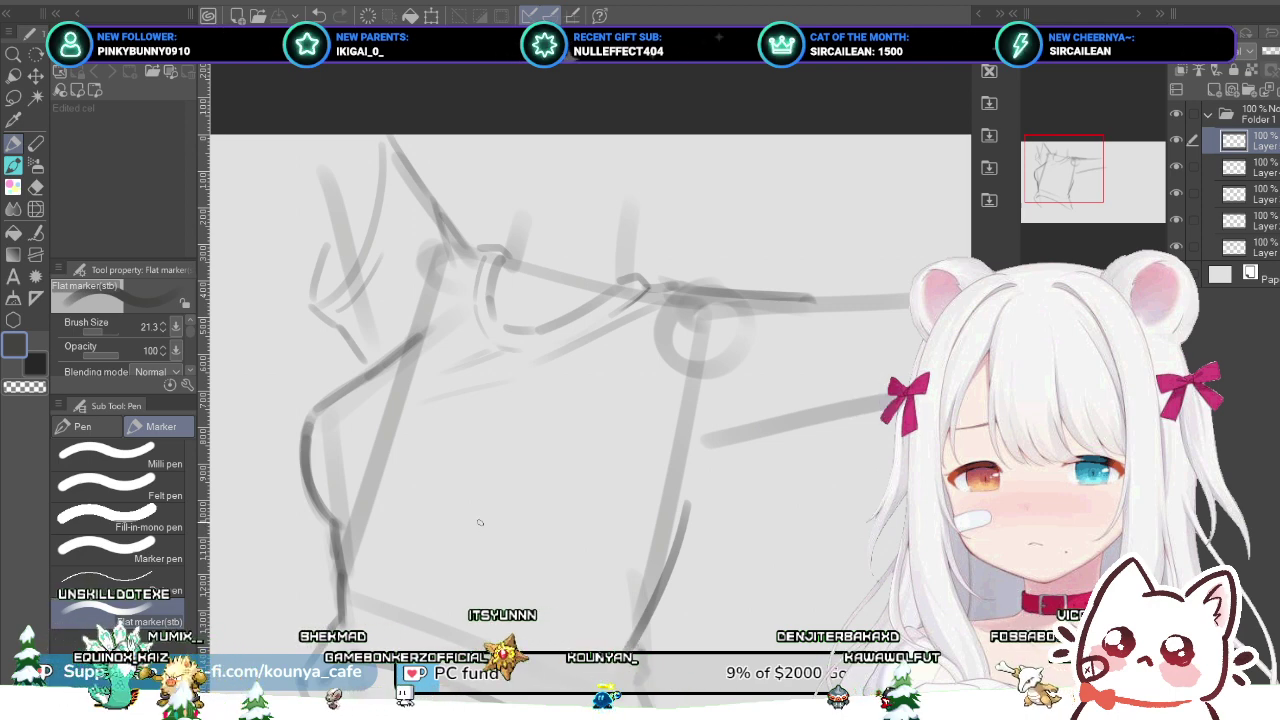
Step: Undo the last changes to the left chest contour and restore them for comparison
{"action": "key", "text": "ctrl+z"}
{"action": "key", "text": "ctrl+z"}
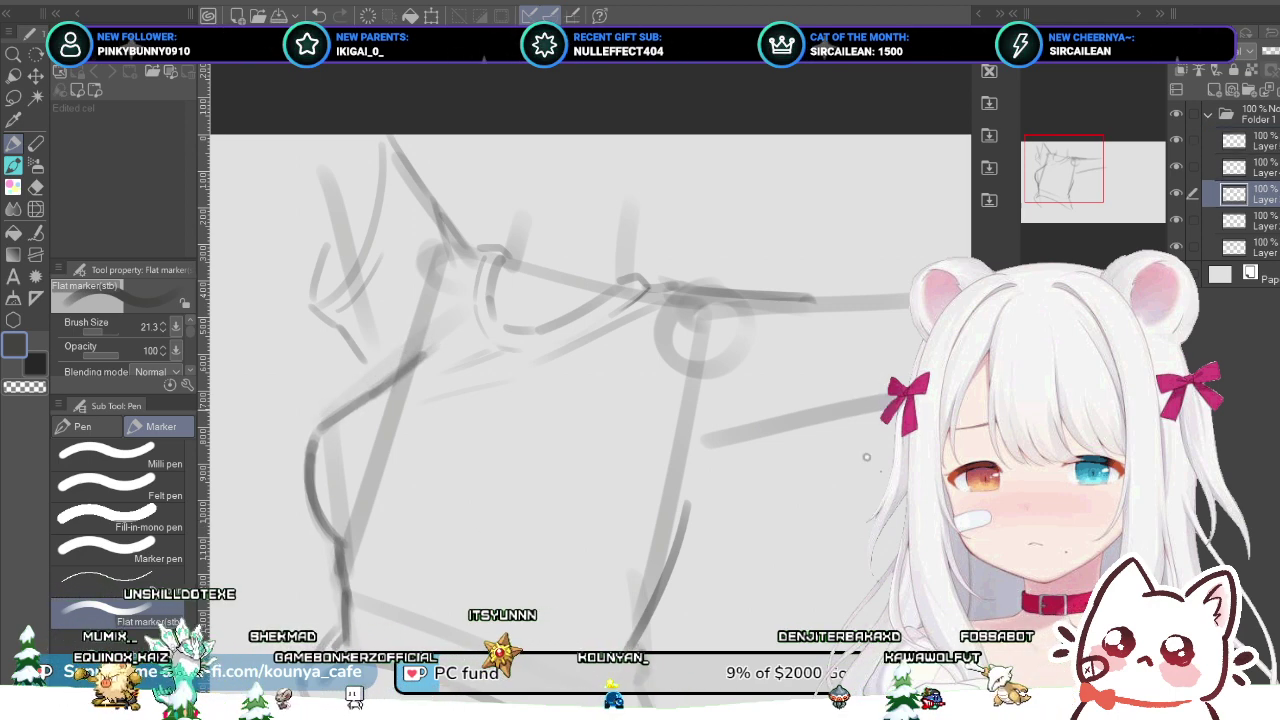
{"action": "key", "text": "ctrl+y"}
{"action": "key", "text": "ctrl+y"}
{"action": "key", "text": "ctrl+z"}
{"action": "key", "text": "alt+]"}
{"action": "key", "text": "alt+]"}
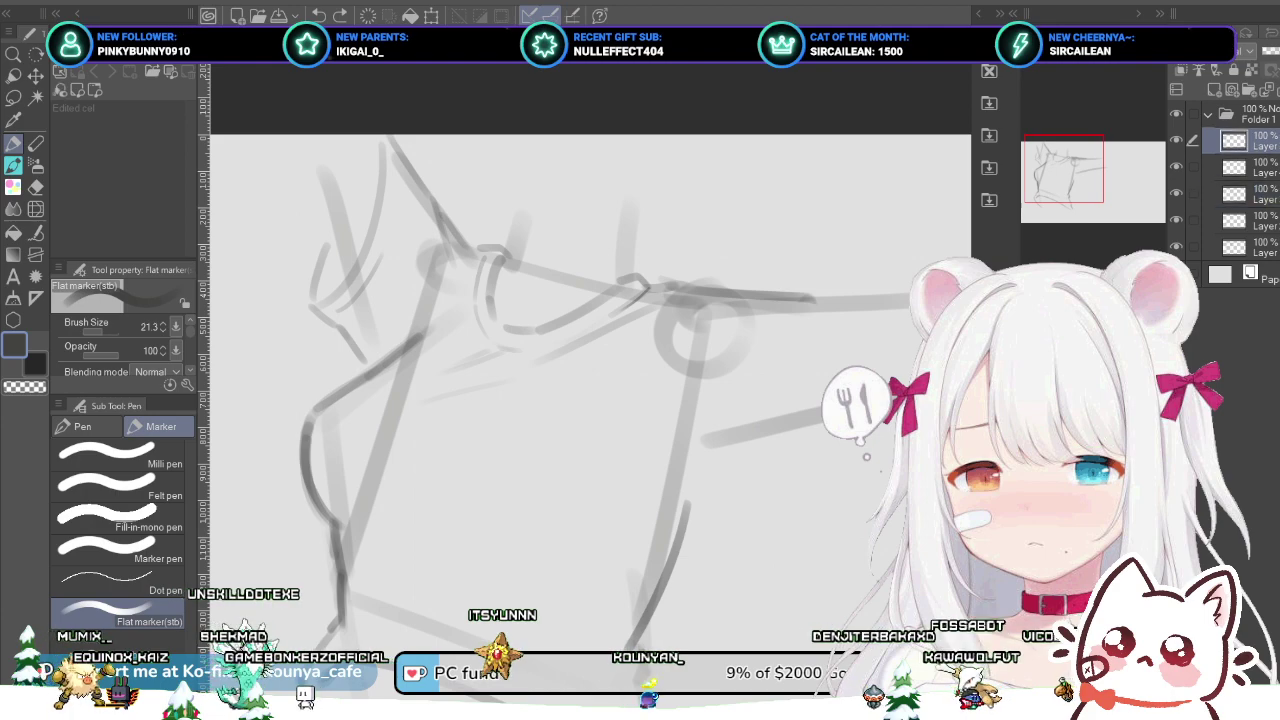
{"action": "key", "text": "alt+["}
{"action": "key", "text": "alt+["}
{"action": "key", "text": "alt+]"}
{"action": "key", "text": "alt+["}
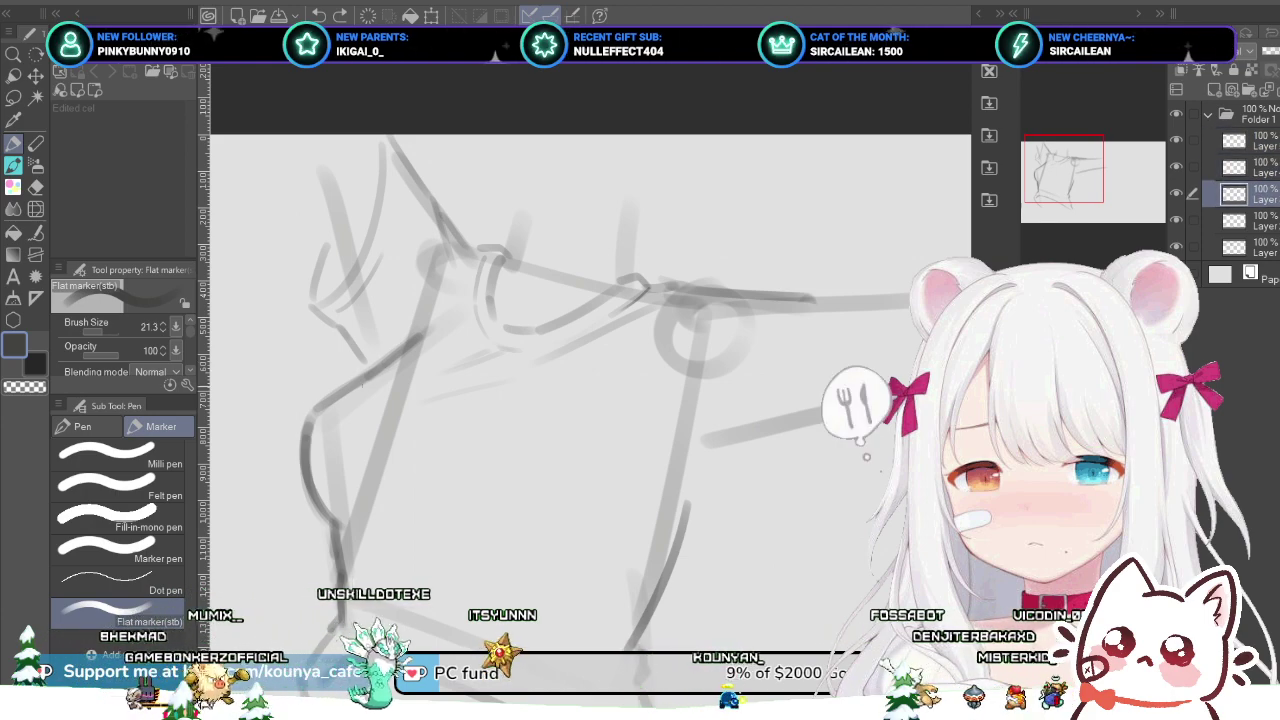
{"action": "scroll", "coordinate": [503, 404], "scroll_direction": "down", "scroll_amount": 1}
{"action": "scroll", "coordinate": [503, 404], "scroll_direction": "up", "scroll_amount": 1}
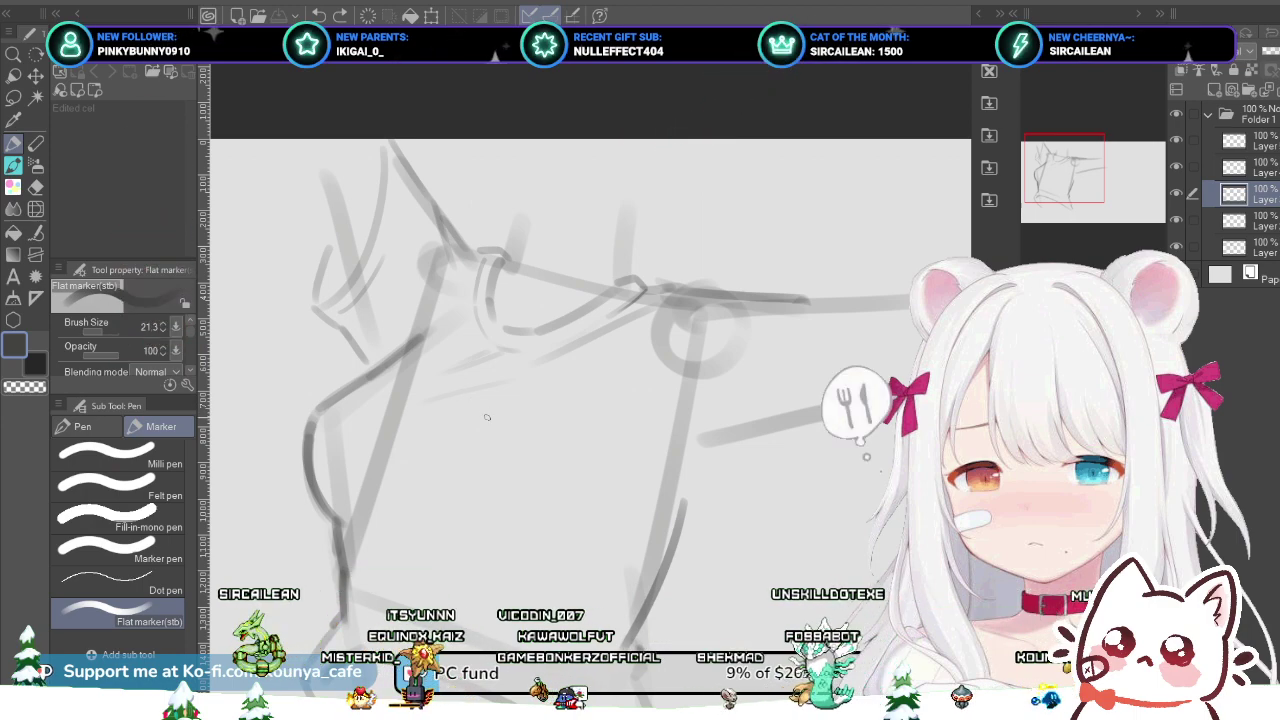
{"action": "left_click_drag", "start_coordinate": [522, 456], "coordinate": [511, 440]}
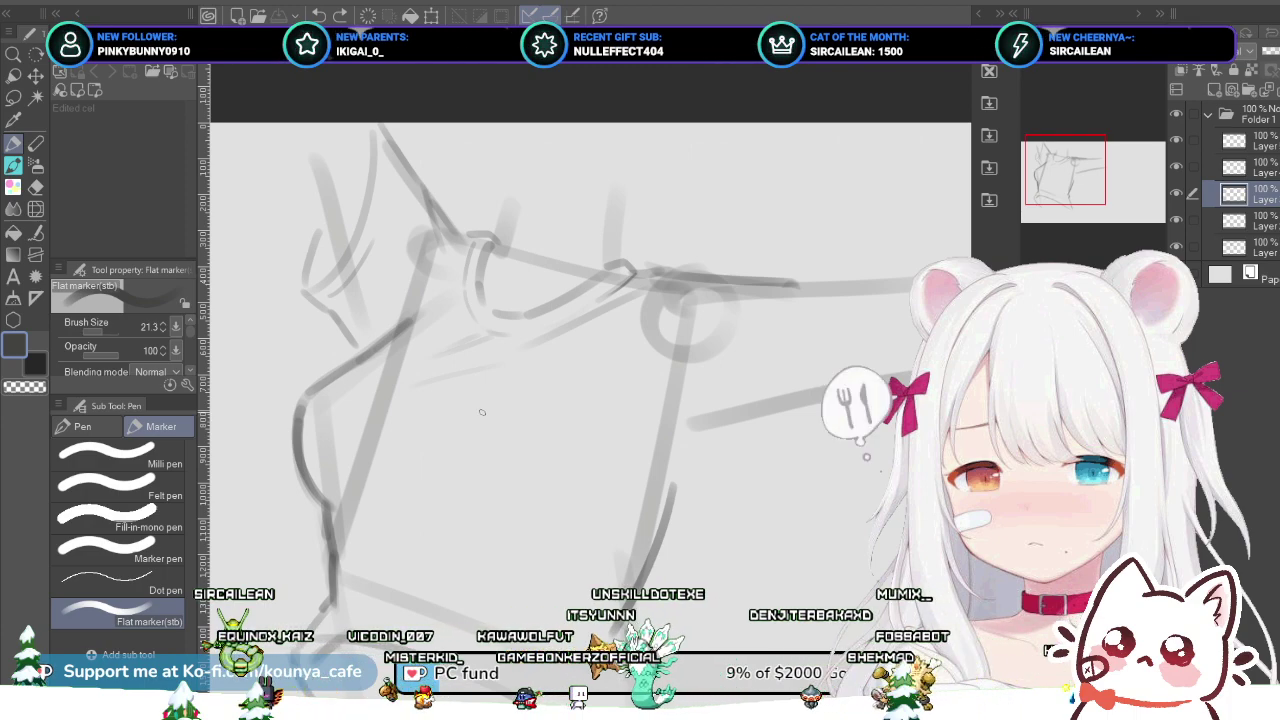
{"action": "scroll", "coordinate": [557, 347], "scroll_direction": "up", "scroll_amount": 2}
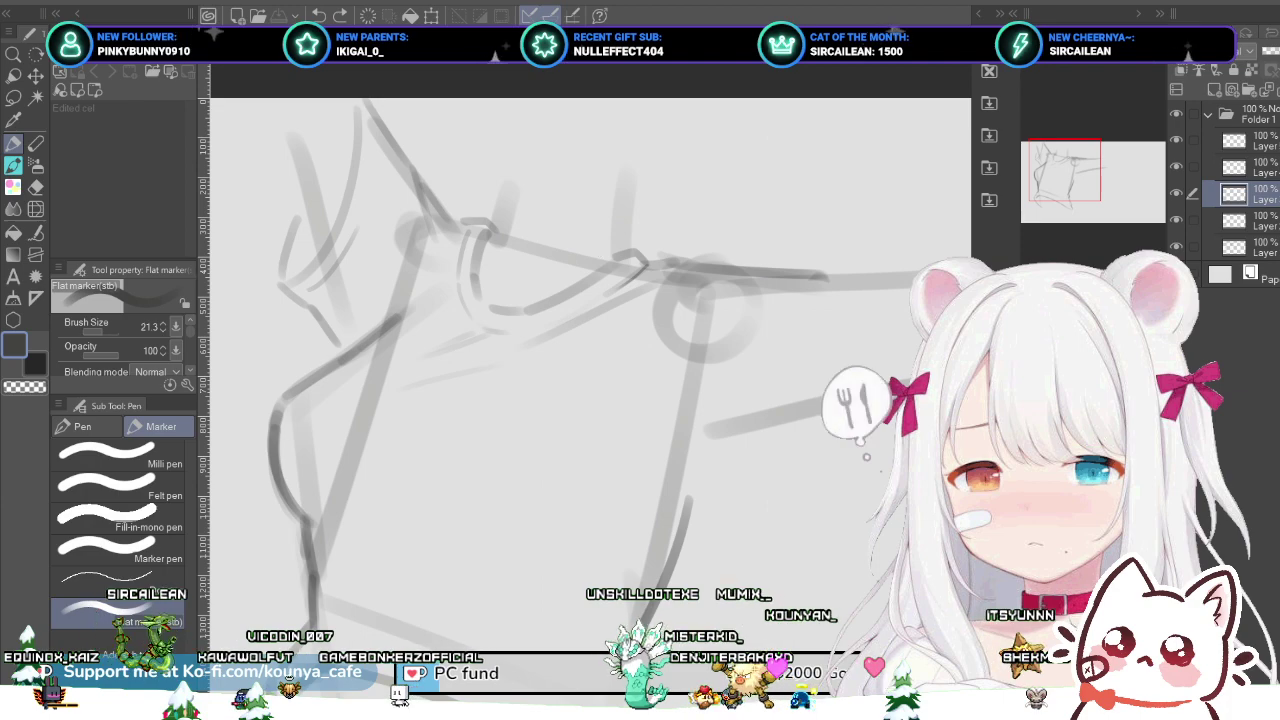
{"action": "key", "text": "ctrl+z"}
{"action": "key", "text": "ctrl+y"}
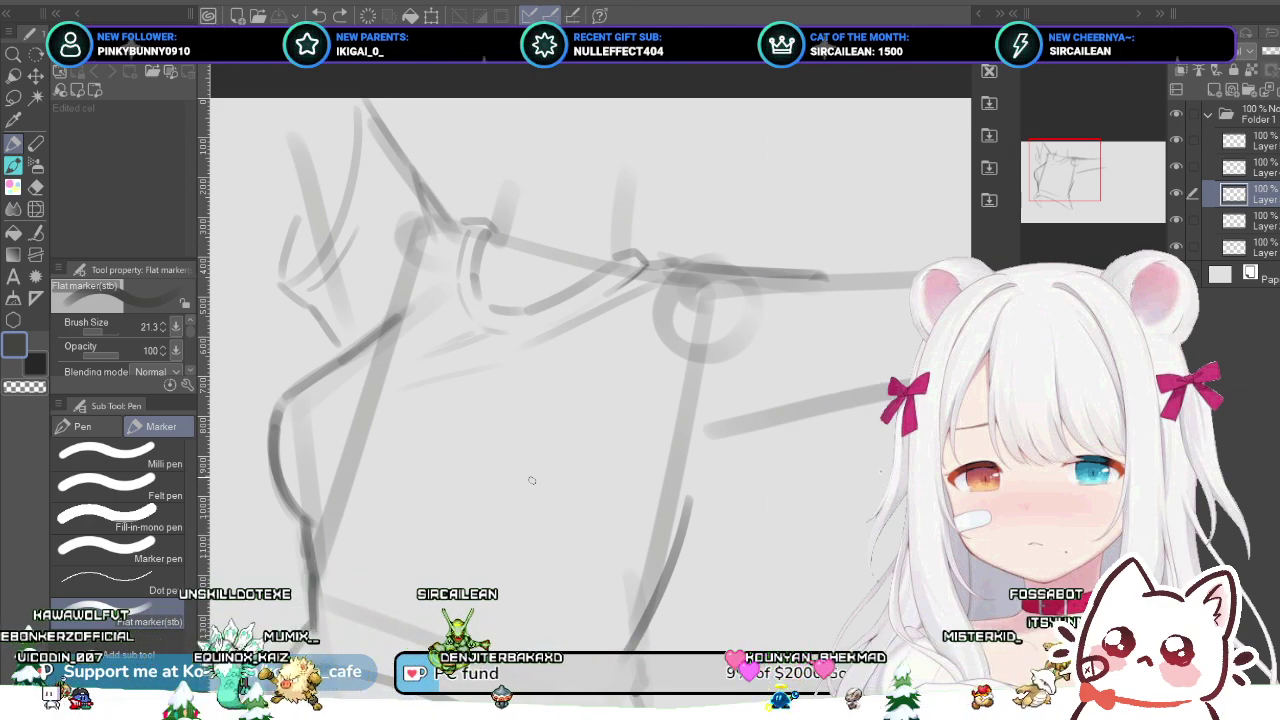
{"action": "scroll", "coordinate": [451, 425], "scroll_direction": "down", "scroll_amount": 1}
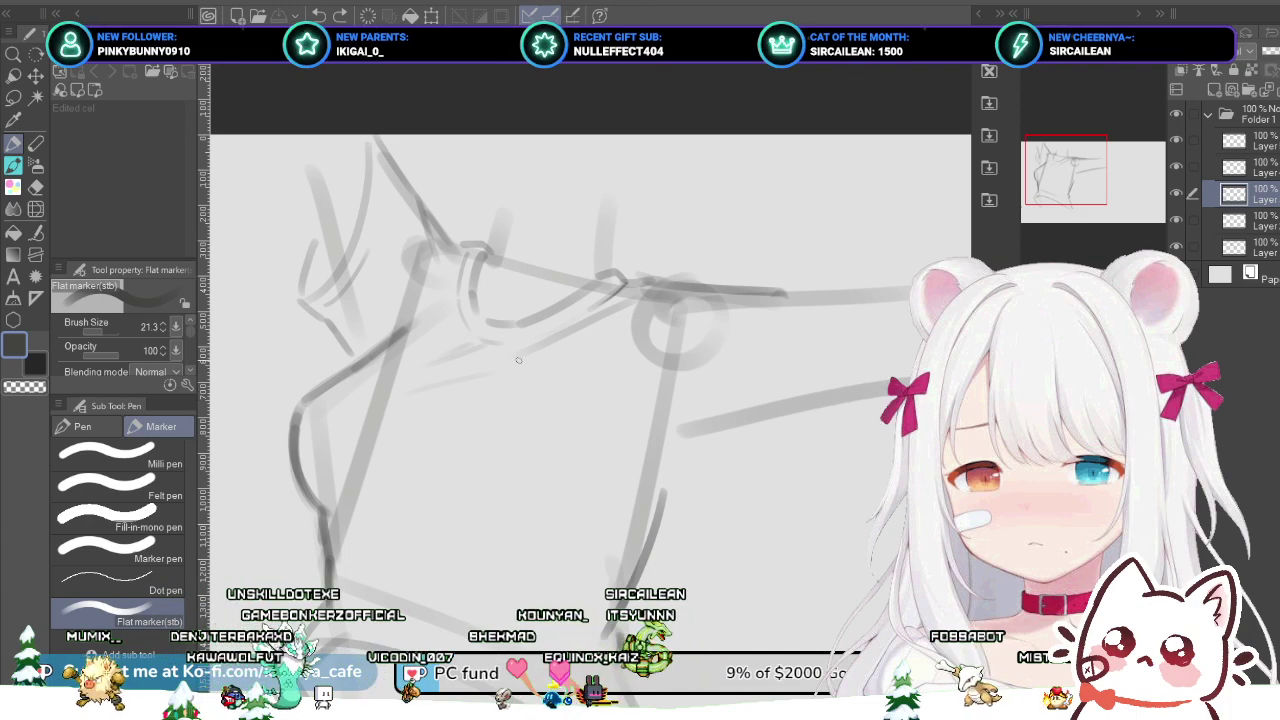
{"action": "key", "text": "alt+["}
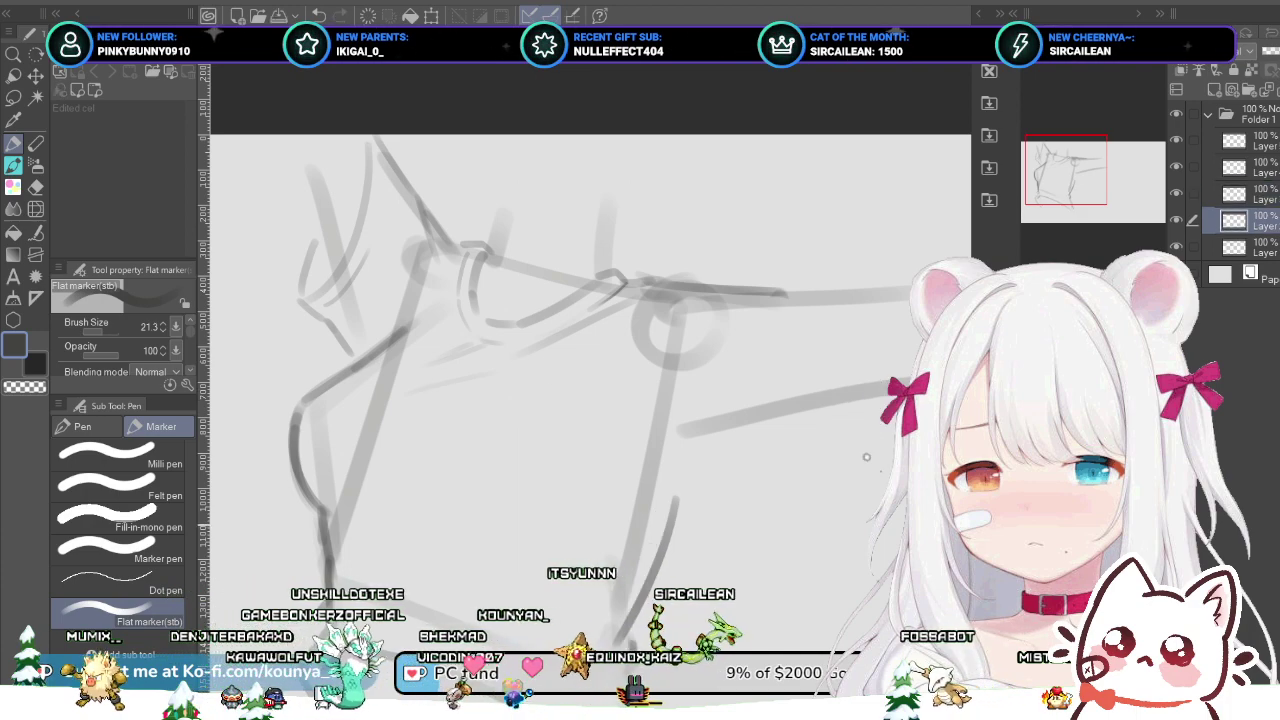
{"action": "key", "text": "ctrl+z"}
{"action": "key", "text": "alt+]"}
{"action": "key", "text": "alt+["}
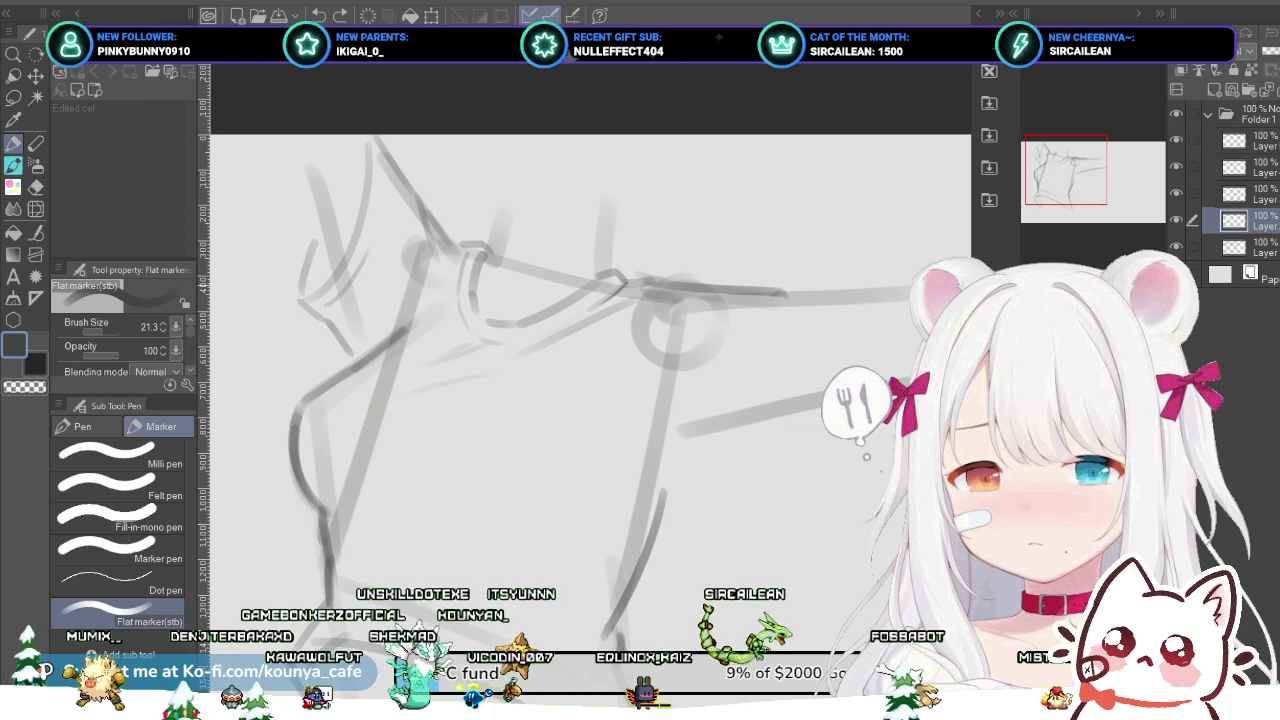
Step: On the top layer, extend the short slanted stroke down to meet the chest contour at marker size 34.8
{"action": "left_click", "coordinate": [1250, 194]}
{"action": "left_click", "coordinate": [1176, 141]}
{"action": "left_click", "coordinate": [1176, 141]}
{"action": "left_click", "coordinate": [1250, 141]}
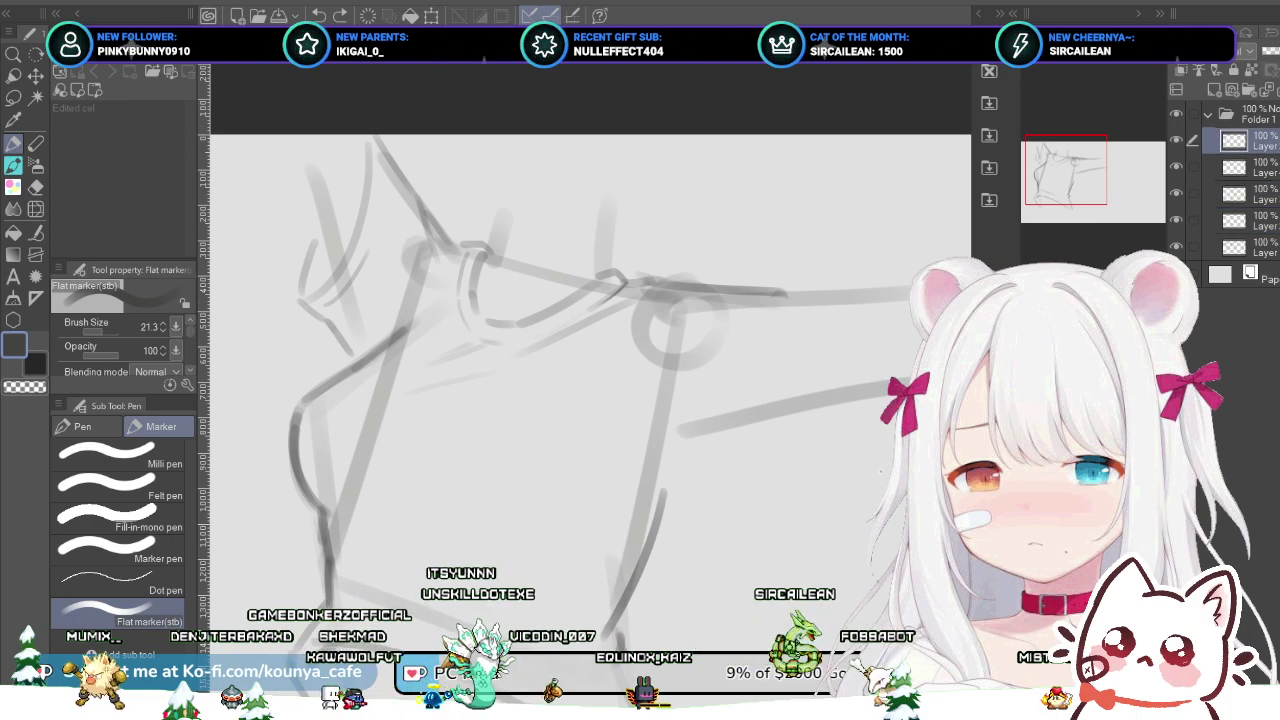
{"action": "key", "text": "]"}
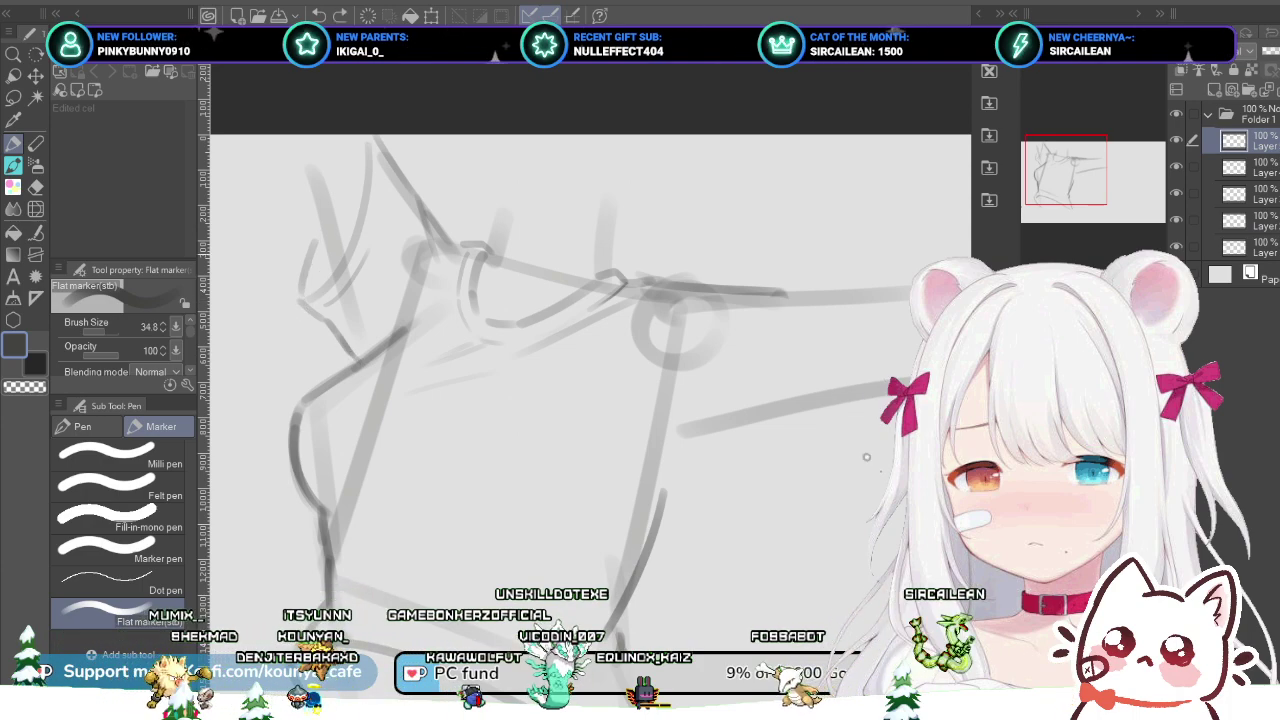
Step: Retrace and lengthen the short outer curve left of the far-left guide line in a darker stroke at marker size 34.8
{"action": "left_click_drag", "start_coordinate": [321, 226], "coordinate": [308, 260]}
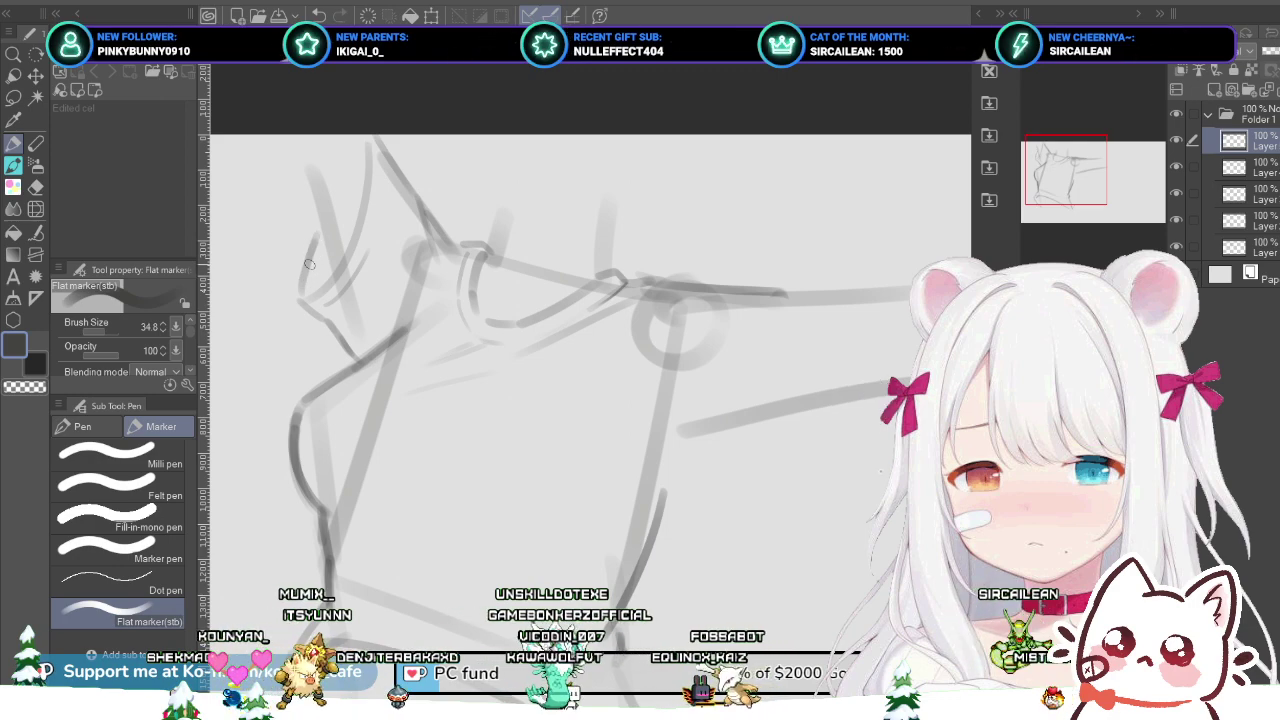
{"action": "left_click_drag", "start_coordinate": [324, 228], "coordinate": [313, 300]}
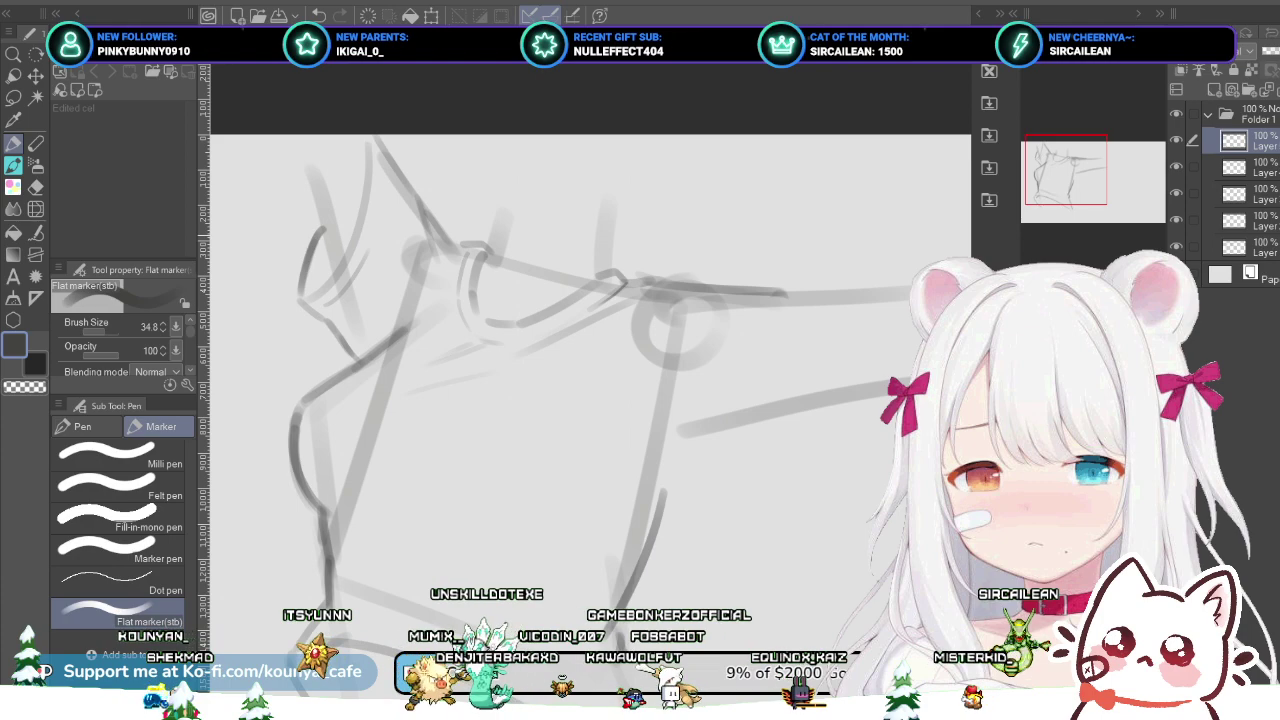
{"action": "key", "text": "ctrl+z"}
{"action": "left_click_drag", "start_coordinate": [320, 216], "coordinate": [300, 292]}
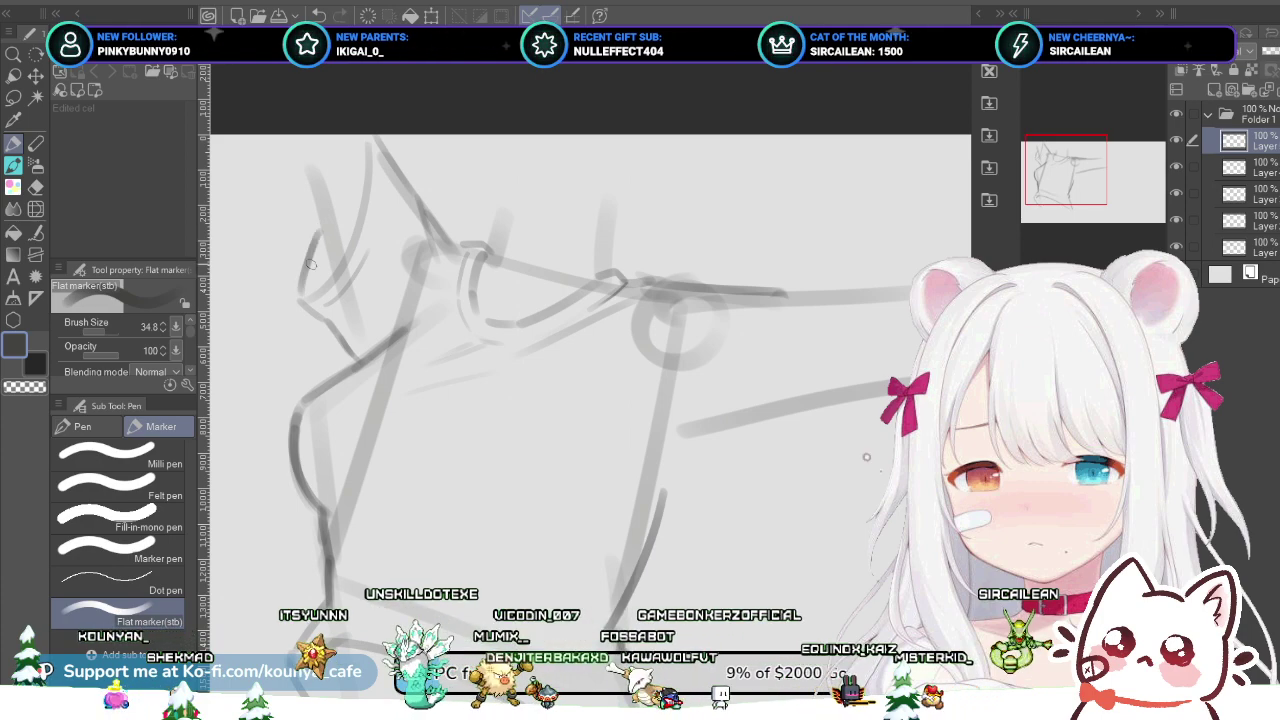
{"action": "scroll", "coordinate": [342, 237], "scroll_direction": "down", "scroll_amount": 1}
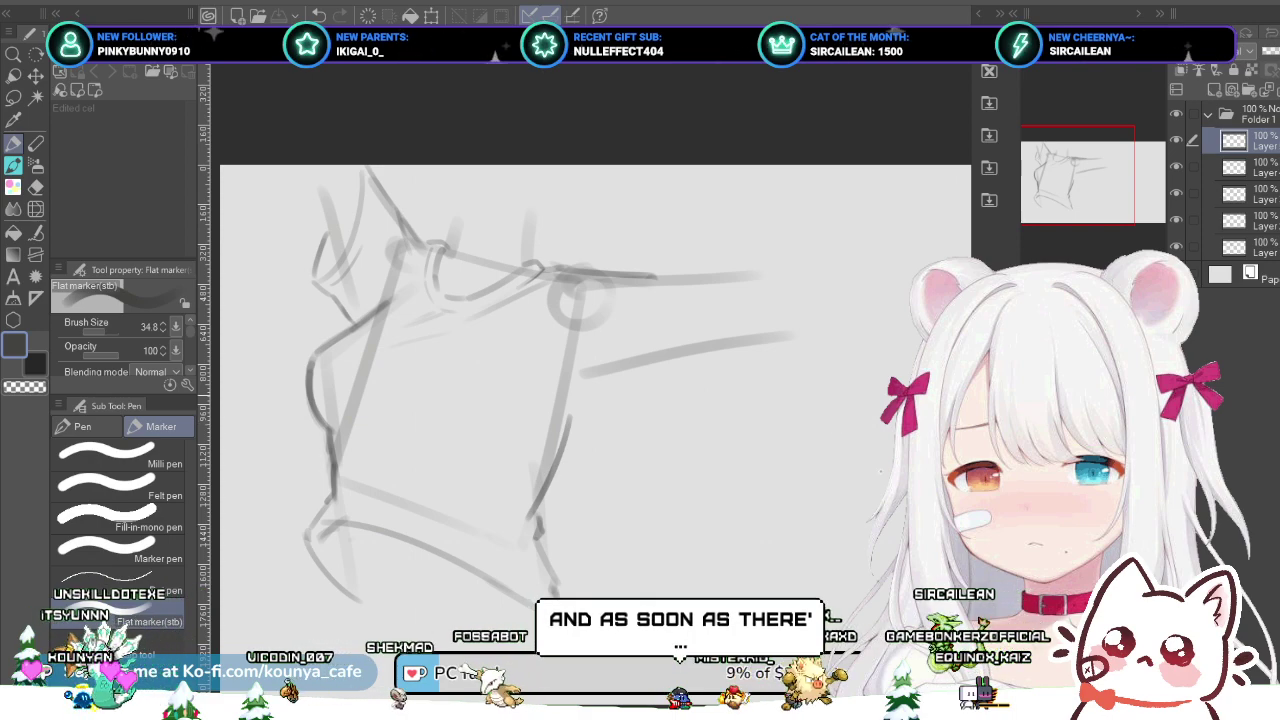
Step: On a new layer, draw a long curve down across the outstretched arm and a short curve hooking back up at marker size 46.7
{"action": "scroll", "coordinate": [481, 409], "scroll_direction": "up", "scroll_amount": 1}
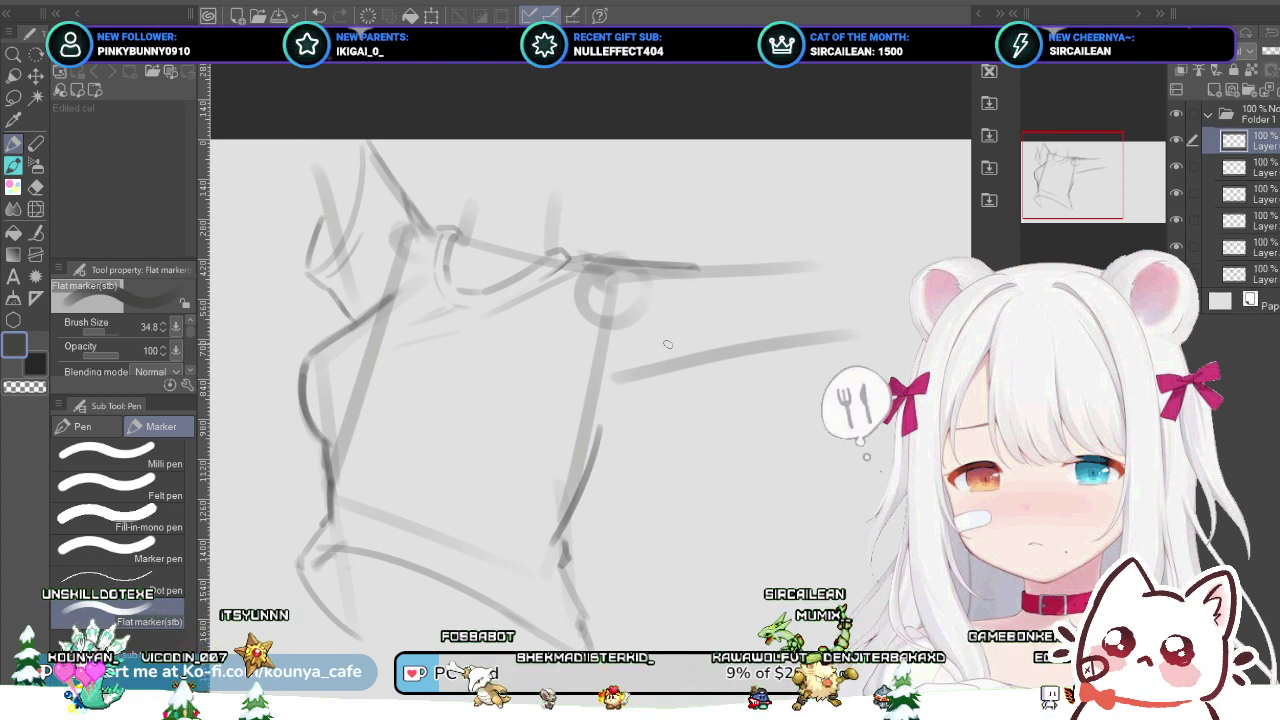
{"action": "mouse_move", "coordinate": [699, 268]}
{"action": "left_mouse_down"}
{"action": "mouse_move", "coordinate": [677, 346]}
{"action": "mouse_move", "coordinate": [694, 396]}
{"action": "left_mouse_up"}
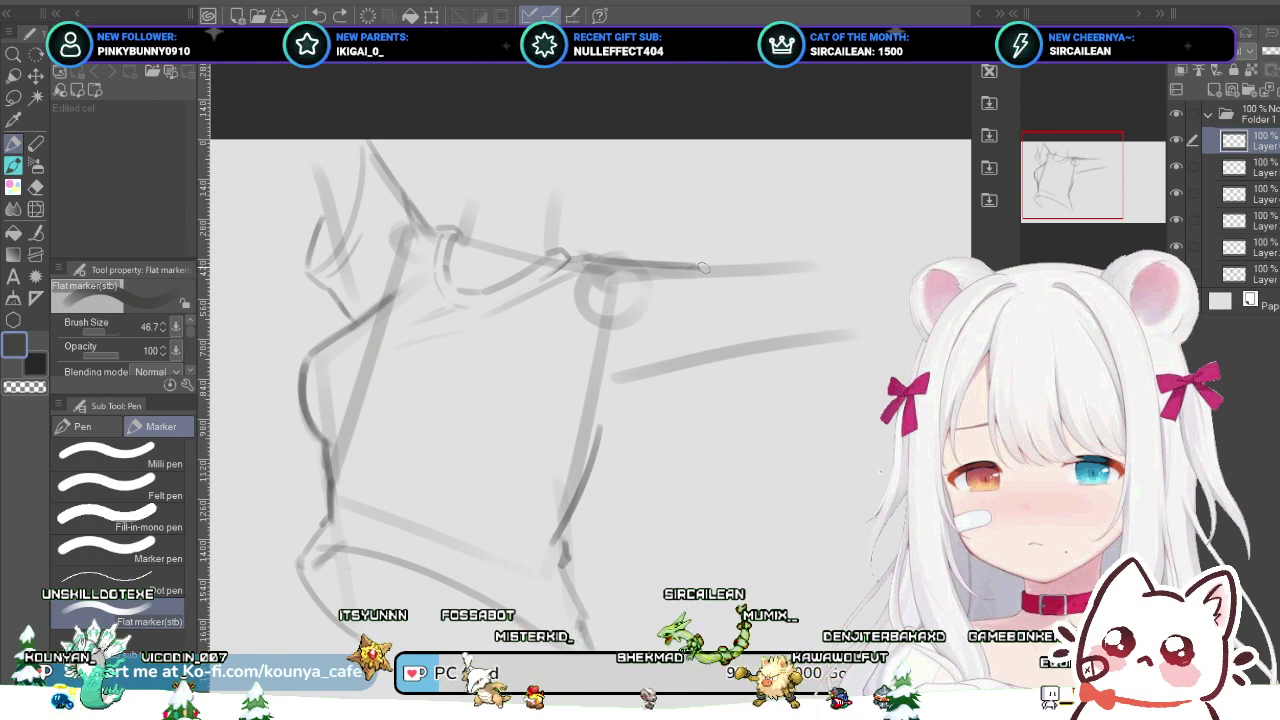
{"action": "left_click_drag", "start_coordinate": [708, 263], "coordinate": [684, 410]}
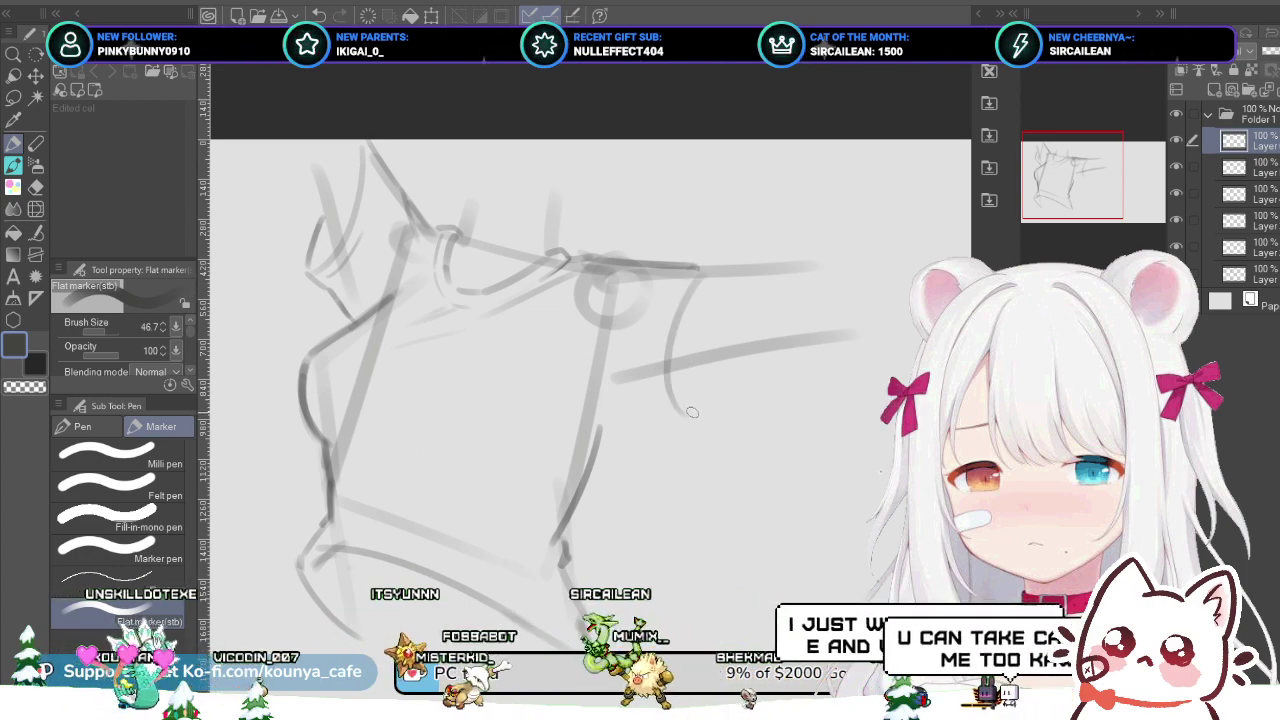
{"action": "key", "text": "ctrl+z"}
{"action": "left_click_drag", "start_coordinate": [697, 278], "coordinate": [712, 418]}
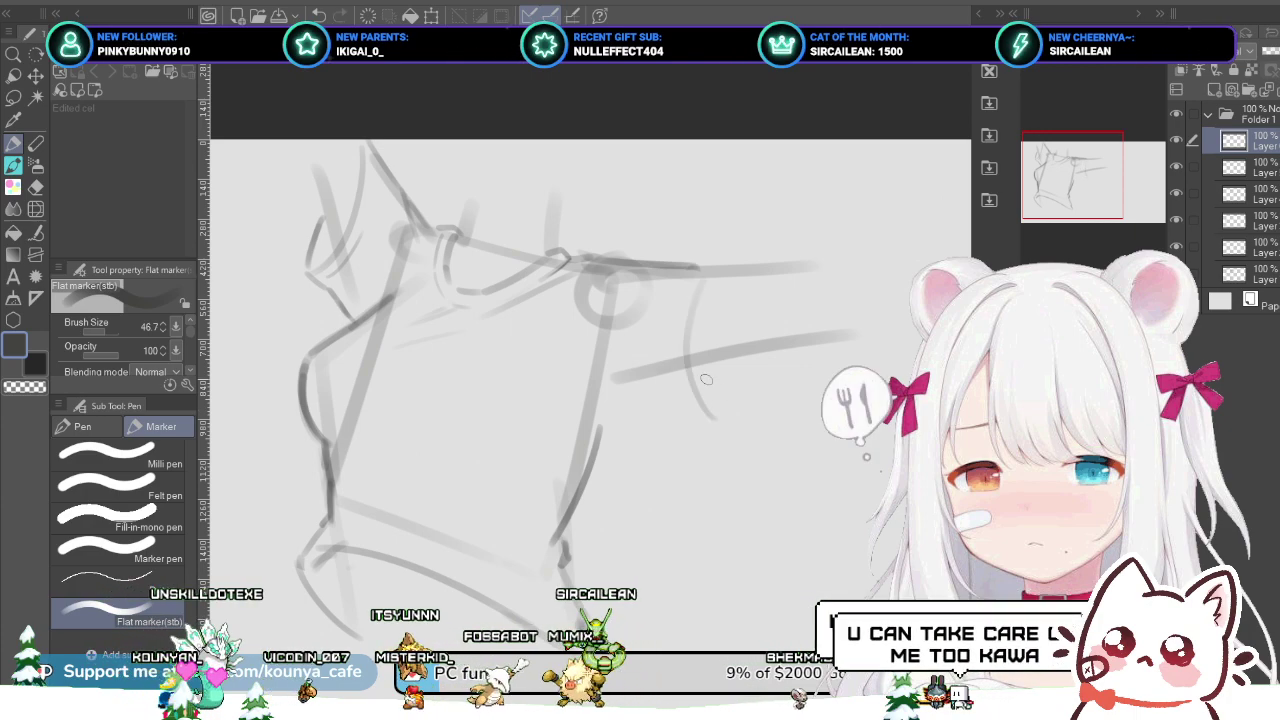
{"action": "key", "text": "ctrl+z"}
{"action": "mouse_move", "coordinate": [698, 278]}
{"action": "left_mouse_down"}
{"action": "mouse_move", "coordinate": [714, 395]}
{"action": "mouse_move", "coordinate": [699, 419]}
{"action": "mouse_move", "coordinate": [724, 358]}
{"action": "left_mouse_up"}
{"action": "key", "text": "ctrl+z"}
{"action": "left_click_drag", "start_coordinate": [703, 404], "coordinate": [727, 349]}
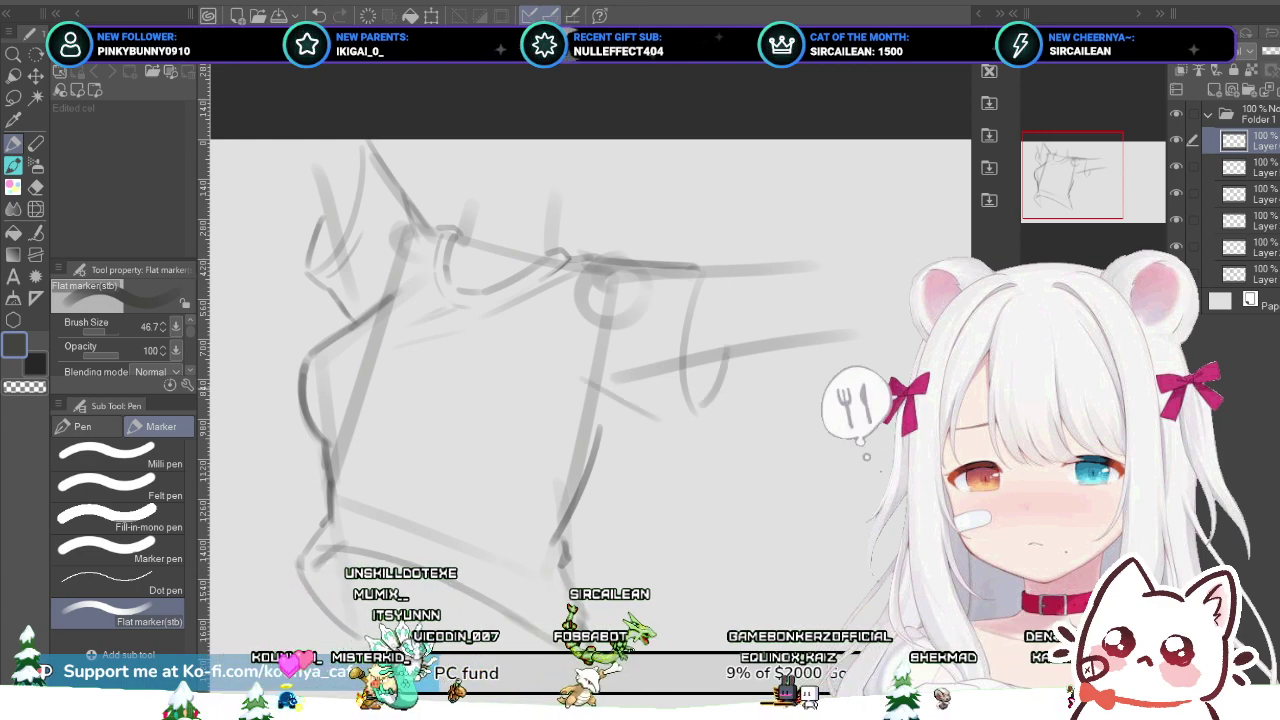
{"action": "key", "text": "ctrl+z"}
{"action": "key", "text": "bracketright"}
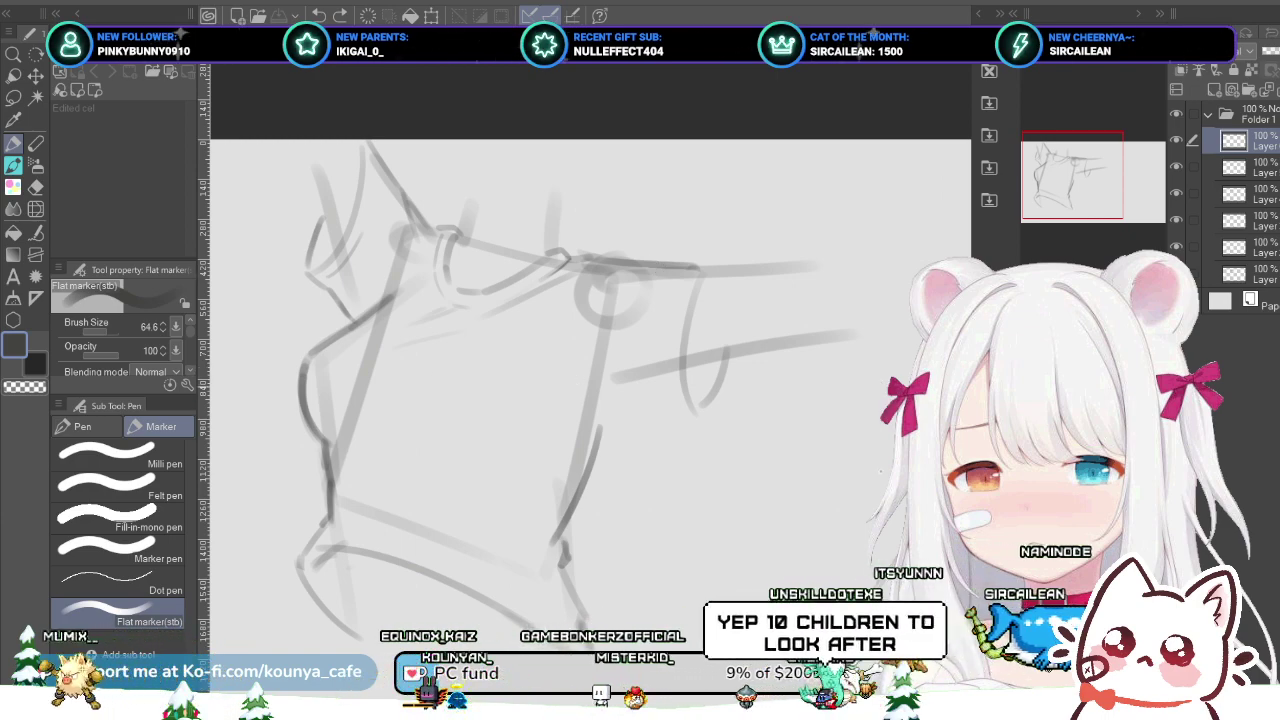
Step: Draw the sleeve's underside from the torso's side contour across to the bottom of the cuff at marker size 44.4
{"action": "scroll", "coordinate": [567, 378], "scroll_direction": "up", "scroll_amount": 2}
{"action": "mouse_move", "coordinate": [598, 384]}
{"action": "left_mouse_down"}
{"action": "mouse_move", "coordinate": [646, 400]}
{"action": "mouse_move", "coordinate": [607, 390]}
{"action": "mouse_move", "coordinate": [679, 418]}
{"action": "left_mouse_up"}
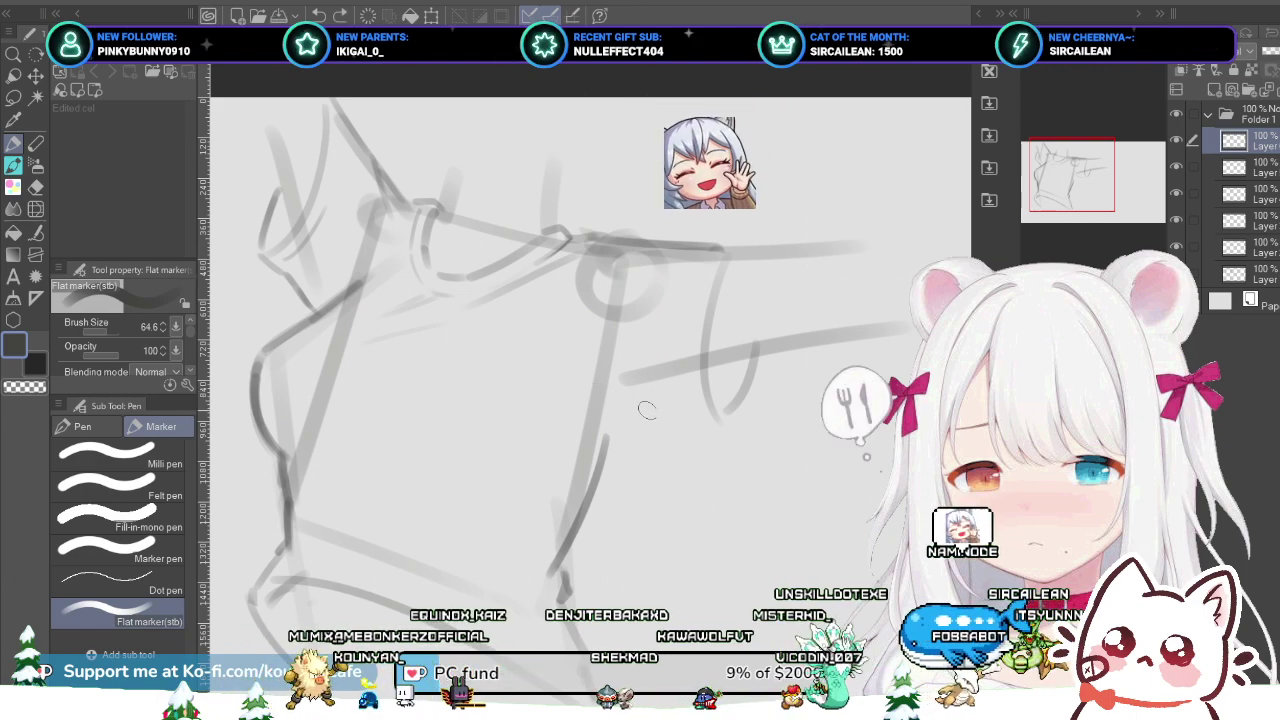
{"action": "key", "text": "["}
{"action": "key", "text": "bracketleft"}
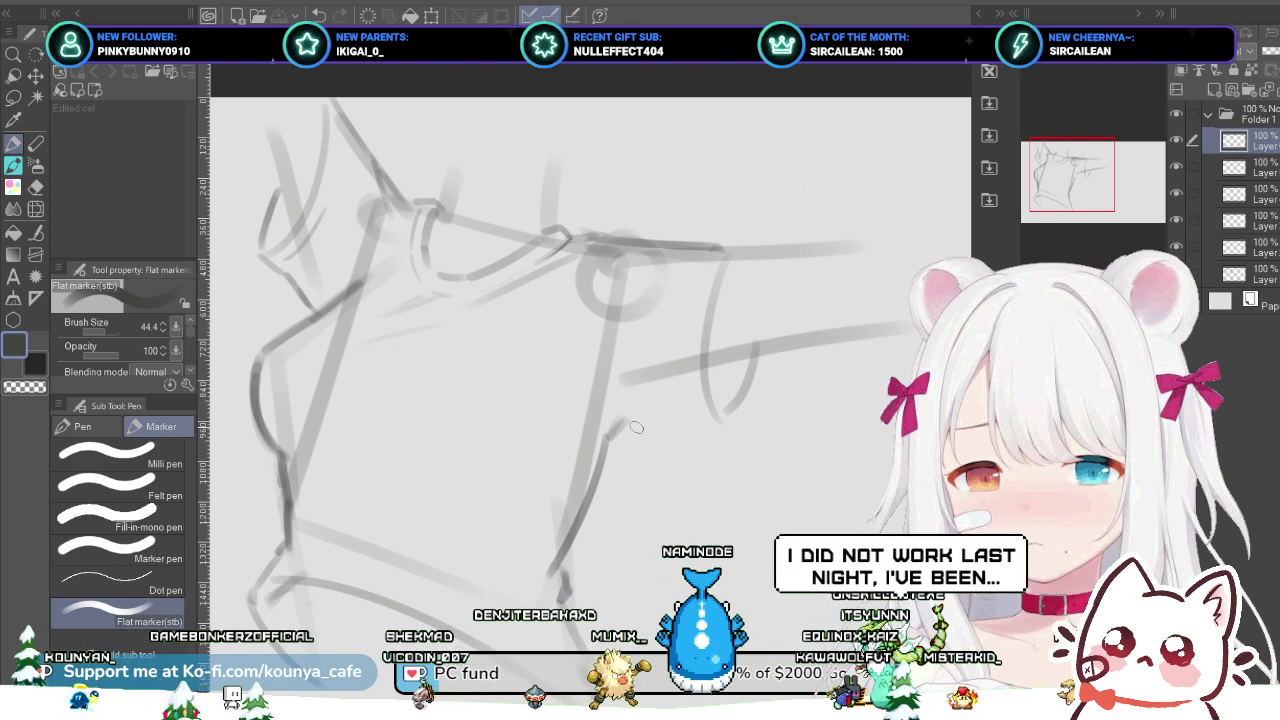
{"action": "left_click_drag", "start_coordinate": [618, 430], "coordinate": [690, 425]}
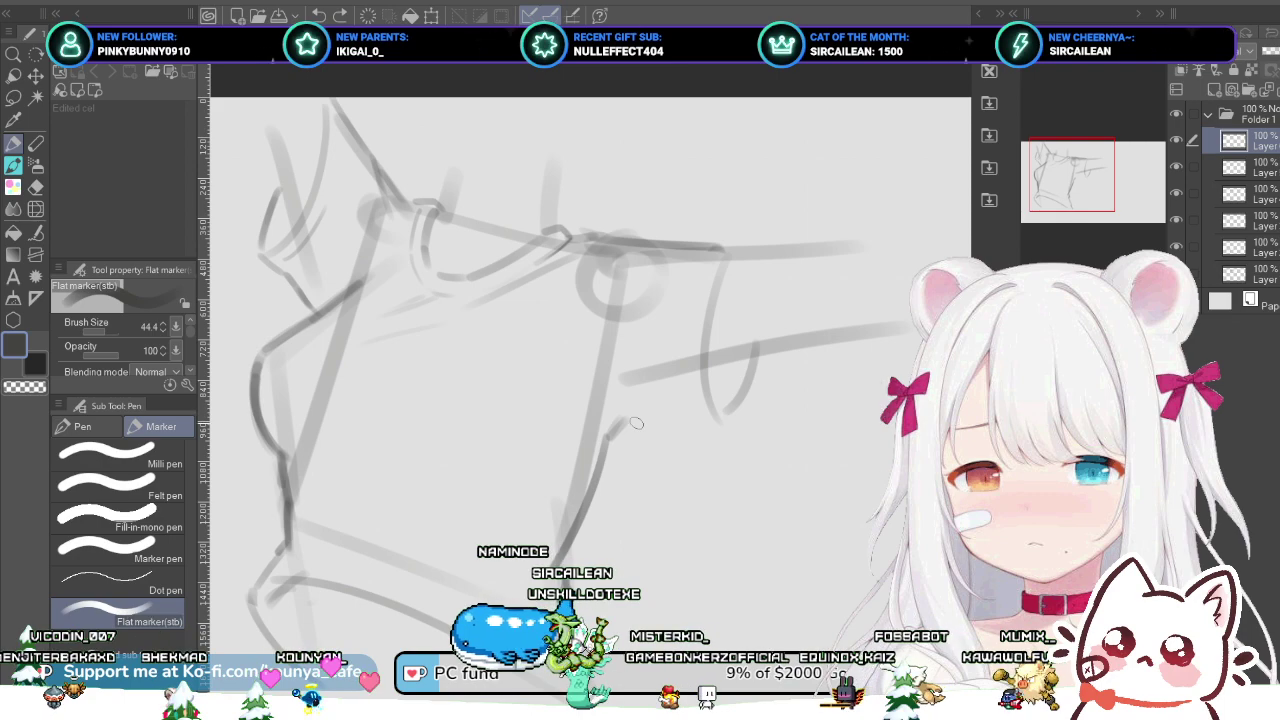
{"action": "left_click_drag", "start_coordinate": [624, 421], "coordinate": [660, 423]}
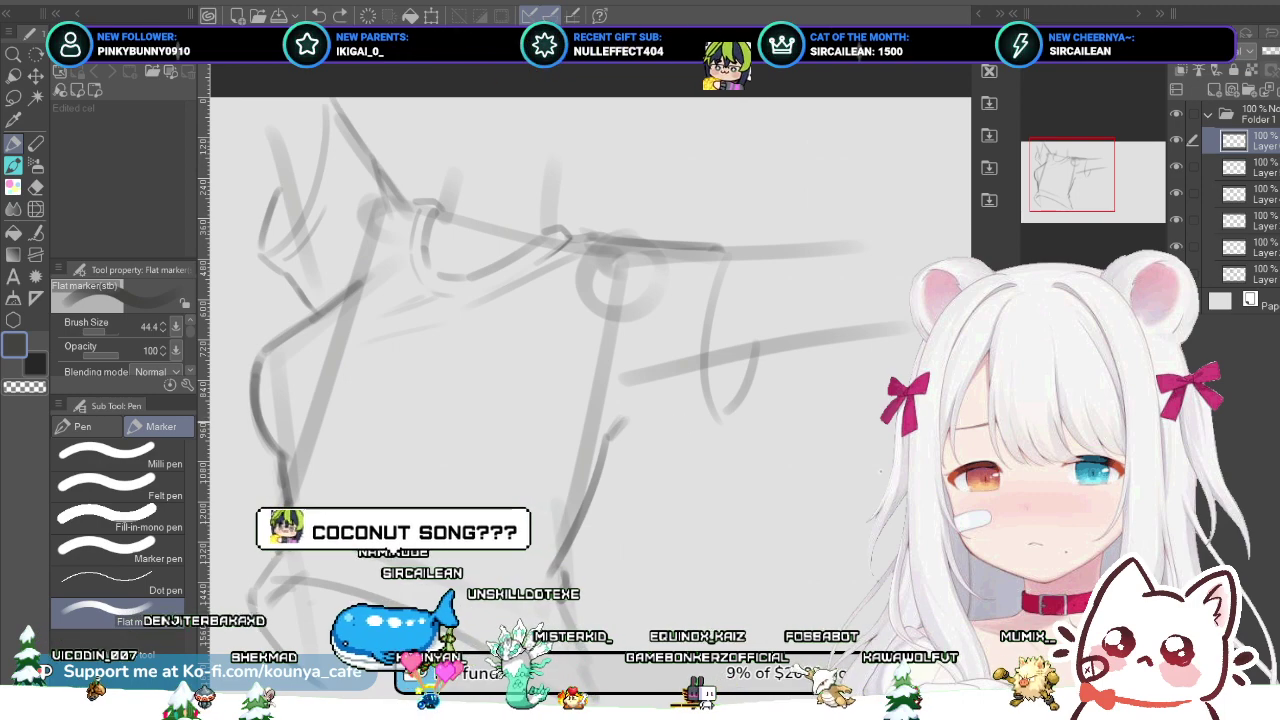
{"action": "key", "text": "ctrl+z"}
{"action": "left_click_drag", "start_coordinate": [622, 422], "coordinate": [686, 427]}
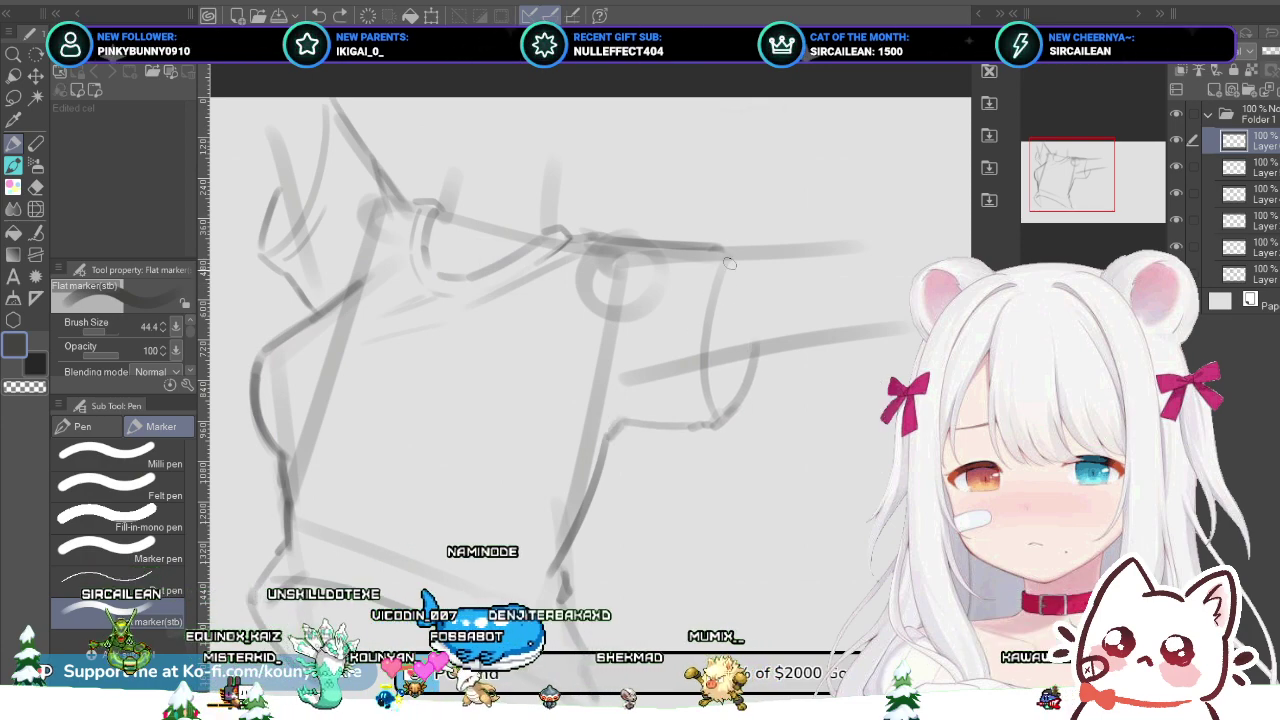
Step: Retrace the sleeve's inner cuff curve in a darker stroke from the end of the shoulder line to the underside at marker size 44
{"action": "key", "text": "["}
{"action": "key", "text": "bracketright"}
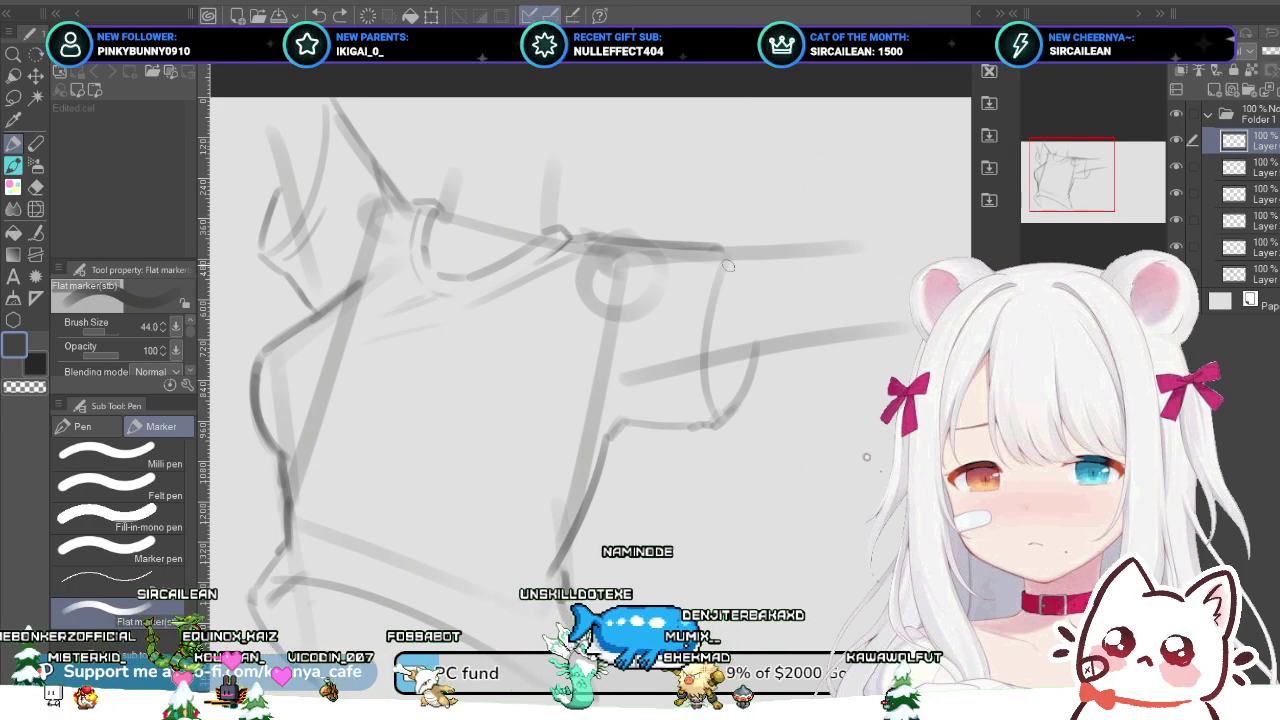
{"action": "left_click_drag", "start_coordinate": [735, 256], "coordinate": [709, 338]}
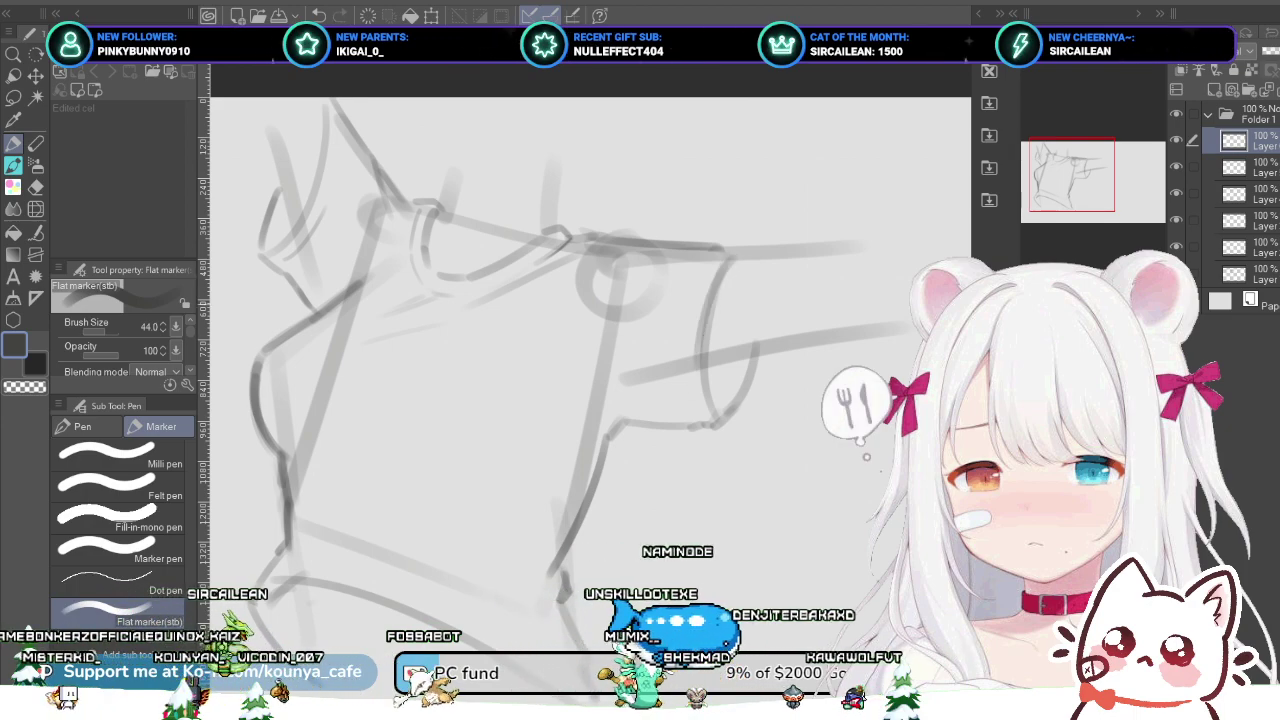
{"action": "key", "text": "ctrl+z"}
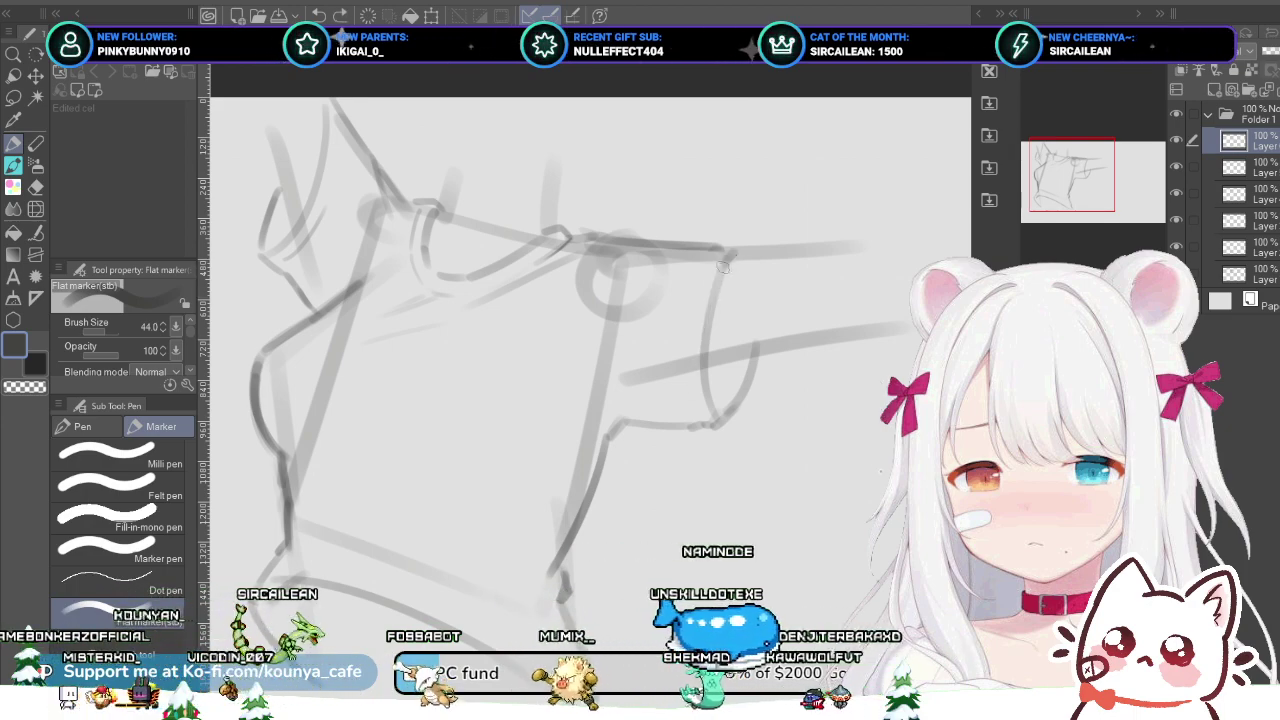
{"action": "key", "text": "ctrl+z"}
{"action": "left_click_drag", "start_coordinate": [731, 260], "coordinate": [701, 343]}
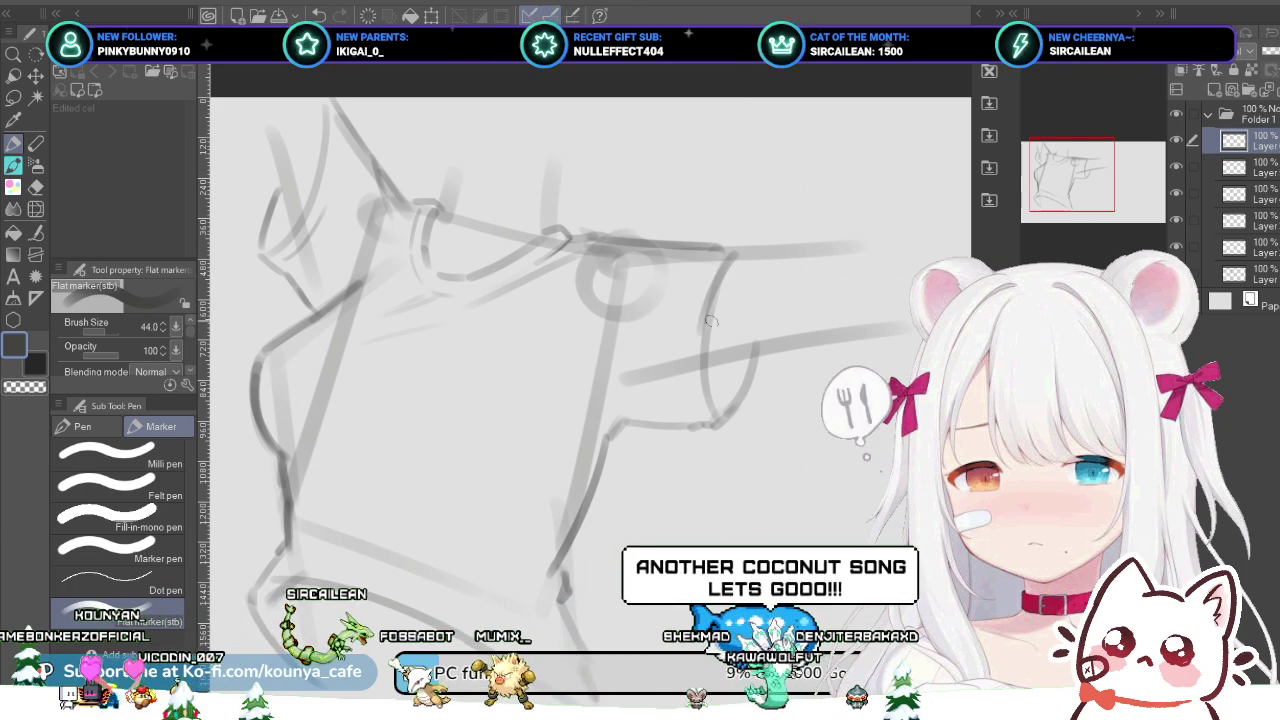
{"action": "mouse_move", "coordinate": [712, 298]}
{"action": "left_mouse_down"}
{"action": "mouse_move", "coordinate": [702, 366]}
{"action": "mouse_move", "coordinate": [720, 418]}
{"action": "left_mouse_up"}
{"action": "key", "text": "ctrl+z"}
{"action": "key", "text": "ctrl+z"}
{"action": "left_click_drag", "start_coordinate": [705, 326], "coordinate": [713, 410]}
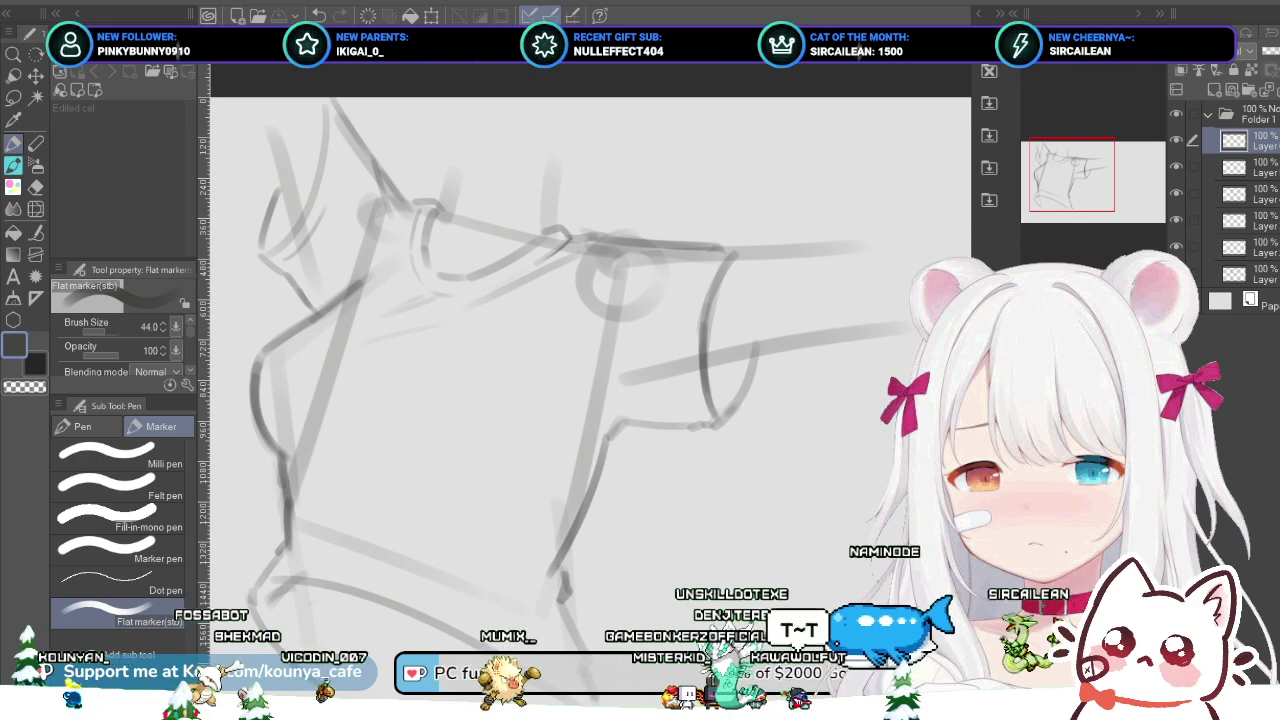
Step: Add a layer, draw a short slanted fold stroke at the armpit, and darken the sleeve's top line on the shoulder layer at marker size 38.6
{"action": "key", "text": "ctrl+shift+n"}
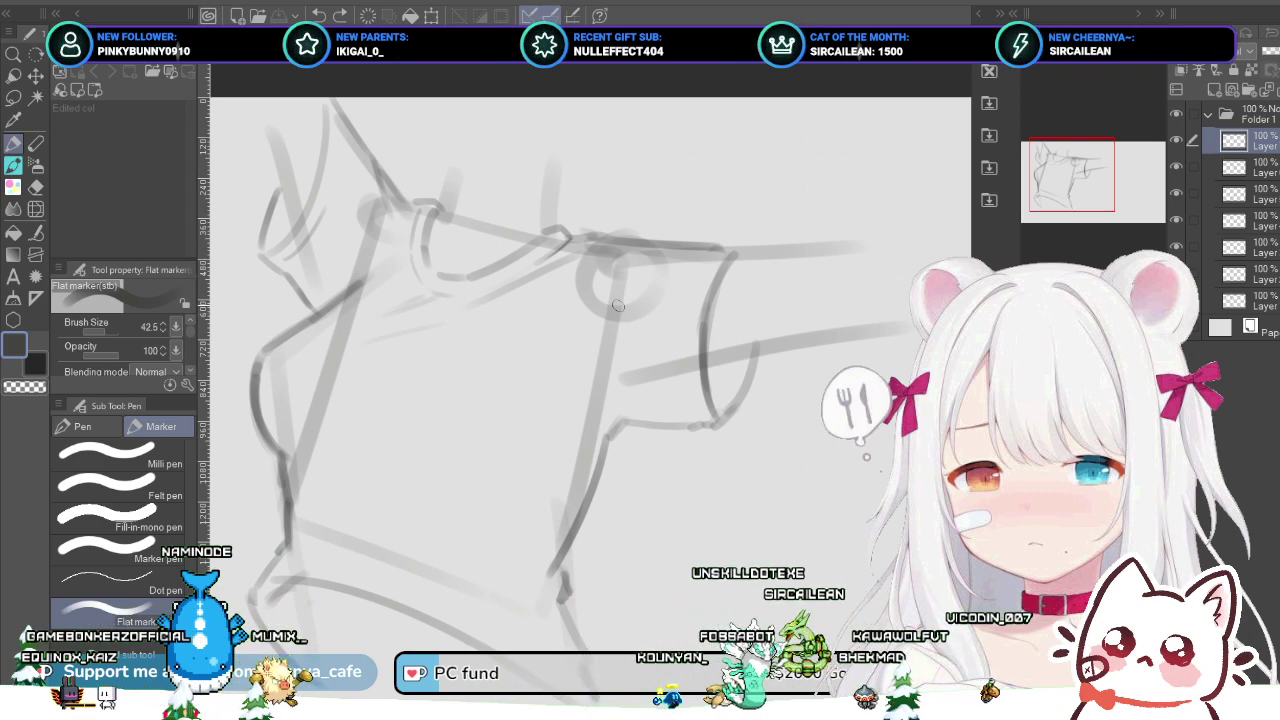
{"action": "left_click_drag", "start_coordinate": [618, 306], "coordinate": [655, 377]}
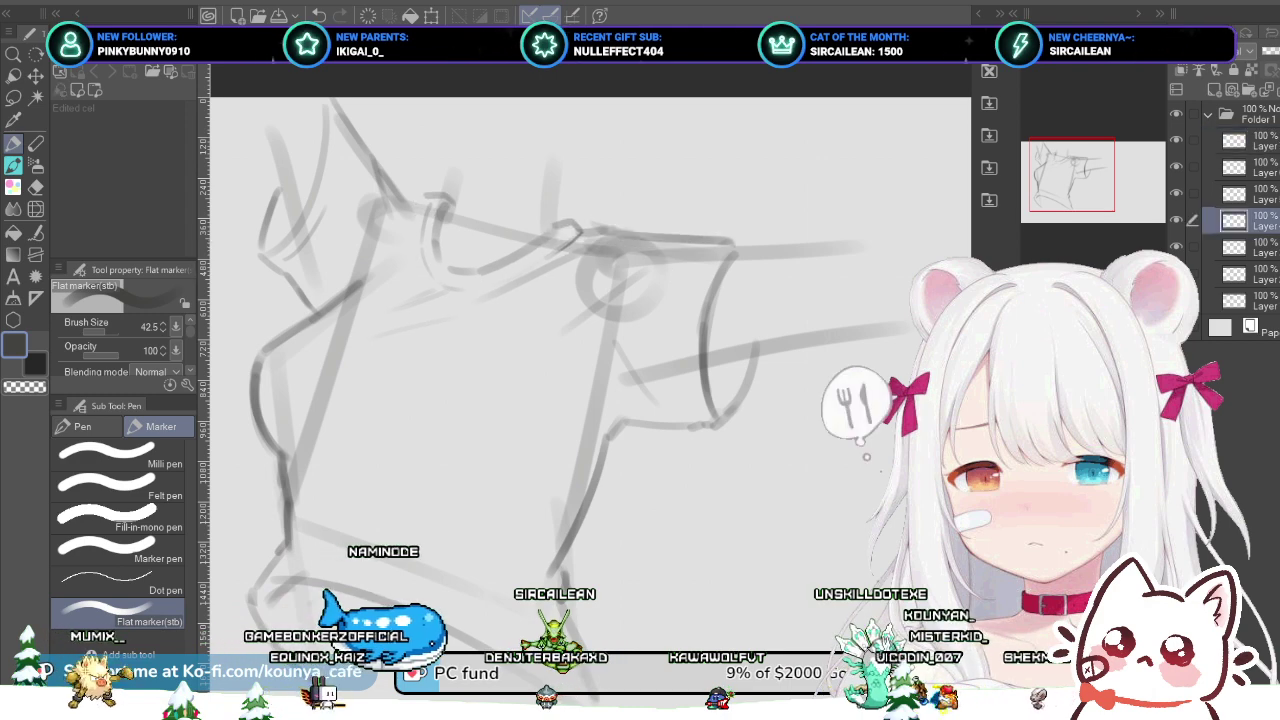
{"action": "left_click", "coordinate": [643, 285], "text": "ctrl+shift"}
{"action": "left_click", "coordinate": [660, 250], "text": "ctrl+shift"}
{"action": "left_click", "coordinate": [643, 285], "text": "ctrl+shift"}
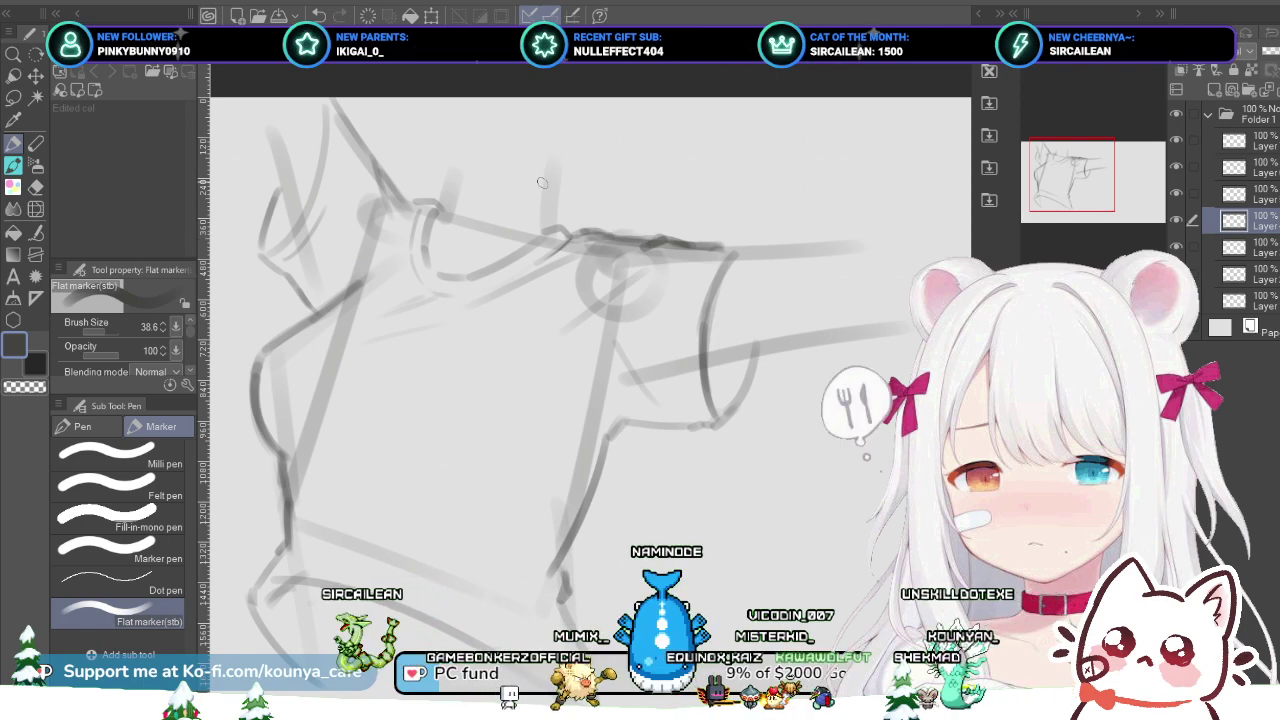
{"action": "scroll", "coordinate": [542, 183], "scroll_direction": "down", "scroll_amount": 2}
{"action": "scroll", "coordinate": [542, 183], "scroll_direction": "up", "scroll_amount": 1}
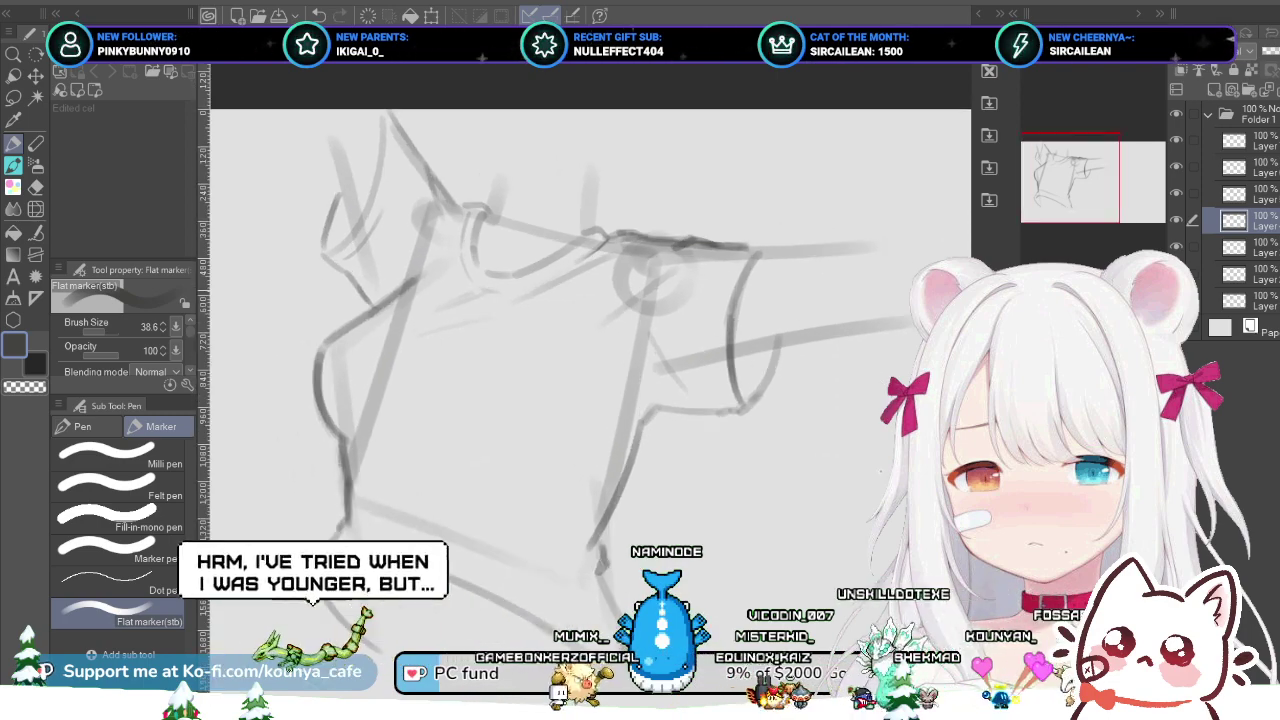
{"action": "scroll", "coordinate": [587, 307], "scroll_direction": "up", "scroll_amount": 1}
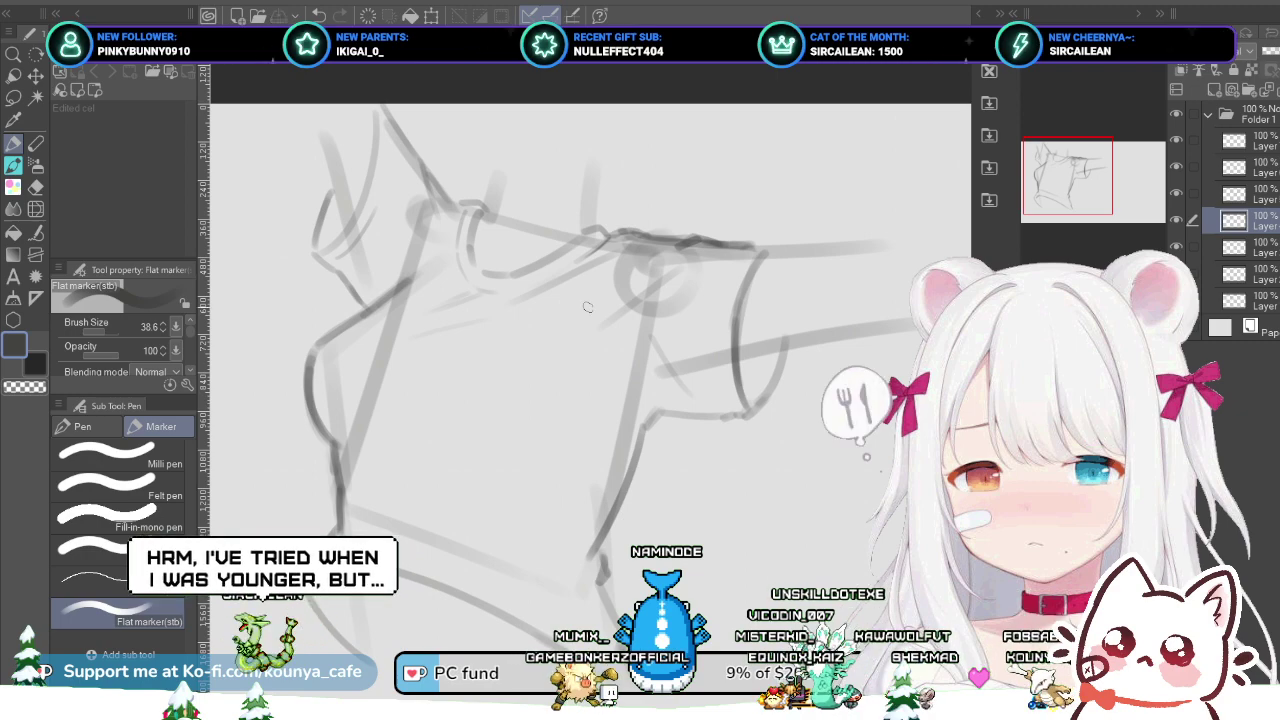
{"action": "scroll", "coordinate": [587, 307], "scroll_direction": "down", "scroll_amount": 1}
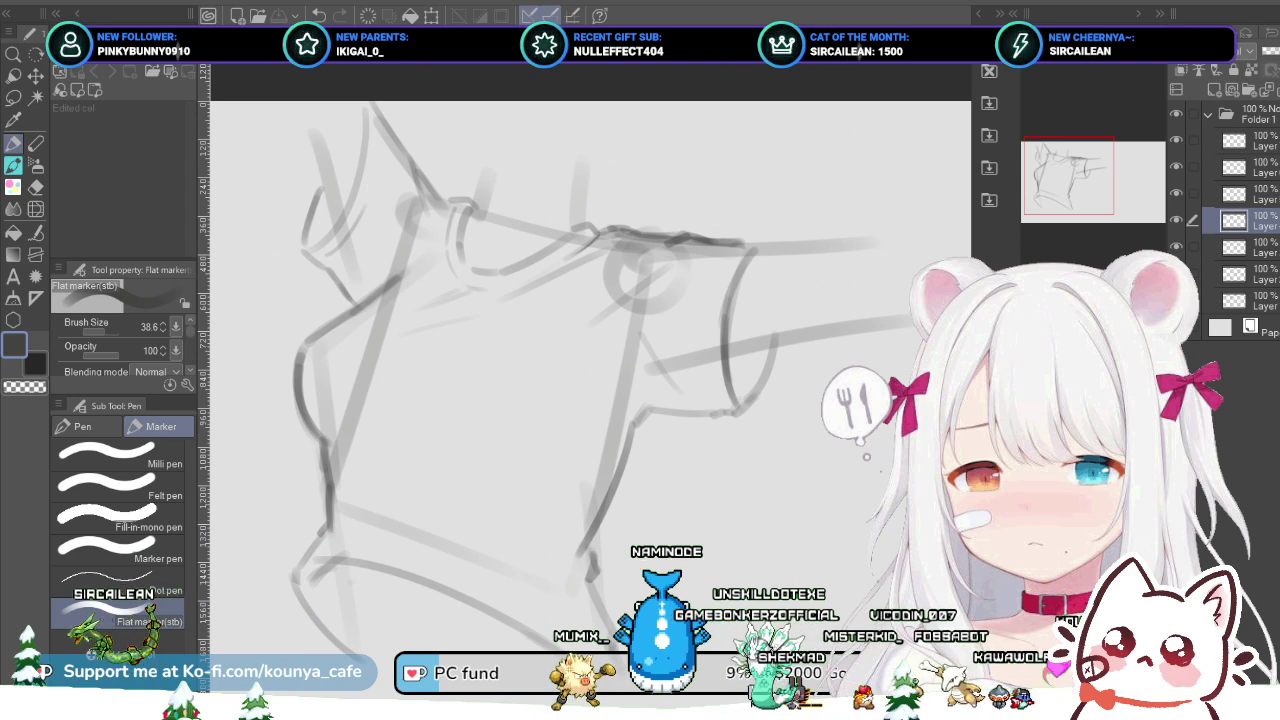
Step: On the top layer, add a short faint crease across the chest near the armpit with the marker enlarged to 50.5
{"action": "left_click", "coordinate": [1245, 194]}
{"action": "left_click", "coordinate": [1245, 140]}
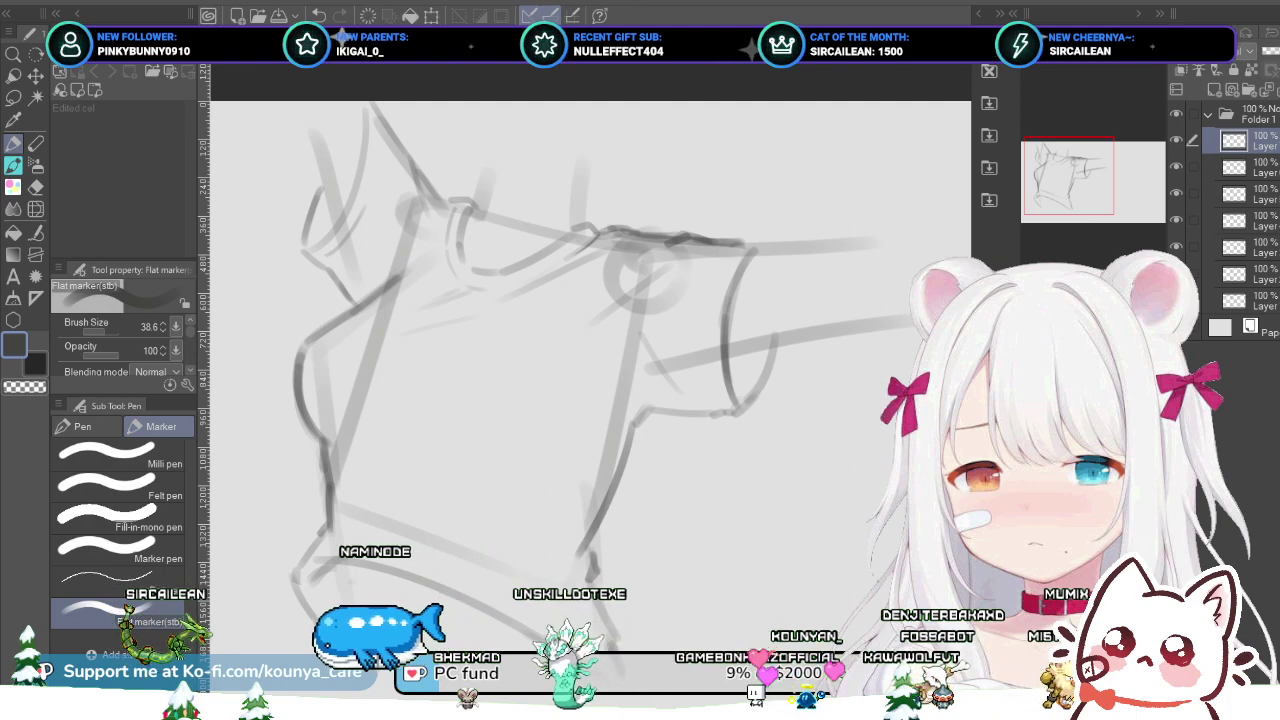
{"action": "key", "text": "bracketright"}
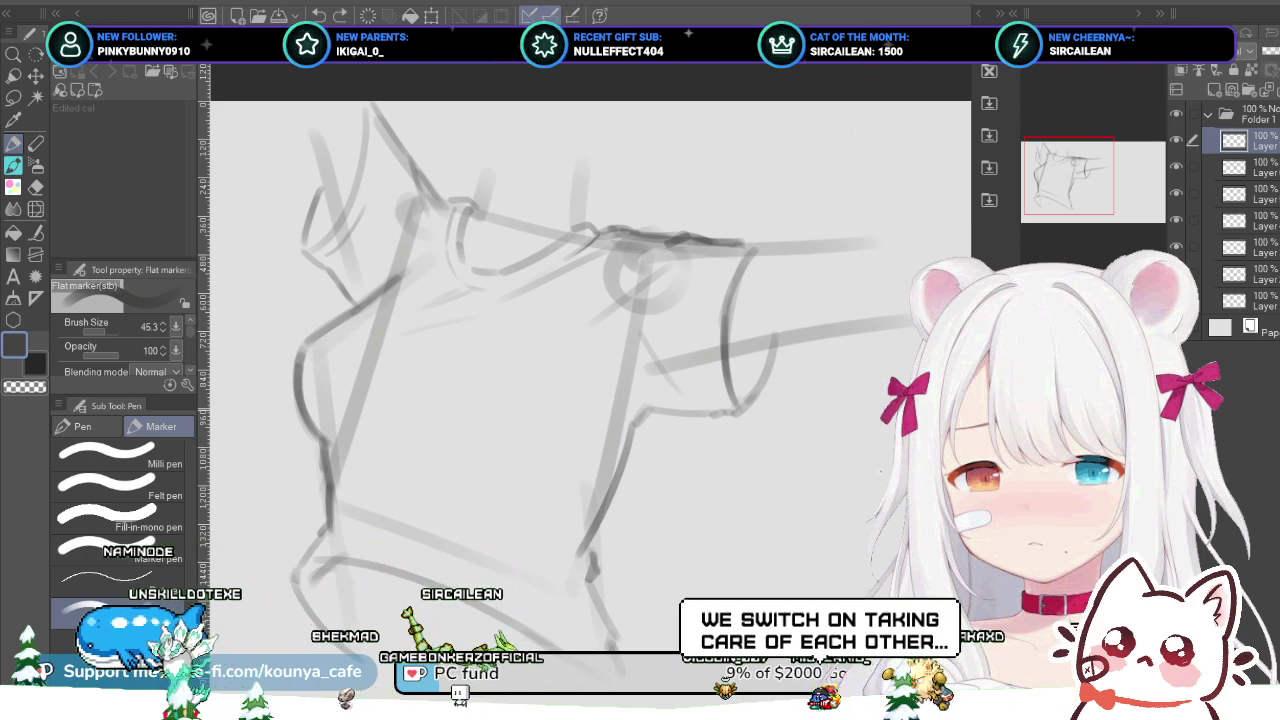
{"action": "key", "text": "bracketright"}
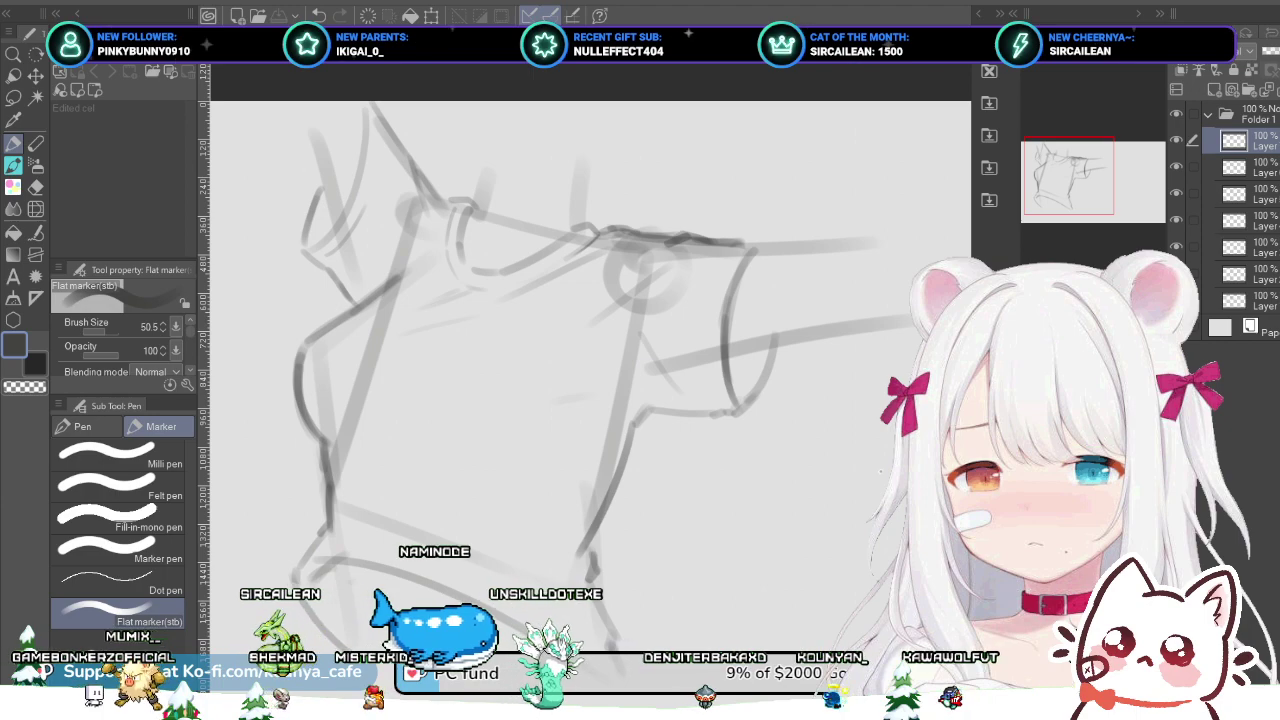
Step: On the top layer, sketch the torso's side contour beside the existing line from the armpit down past the waist at marker size 36.9
{"action": "left_click", "coordinate": [1250, 167]}
{"action": "left_click", "coordinate": [1176, 140]}
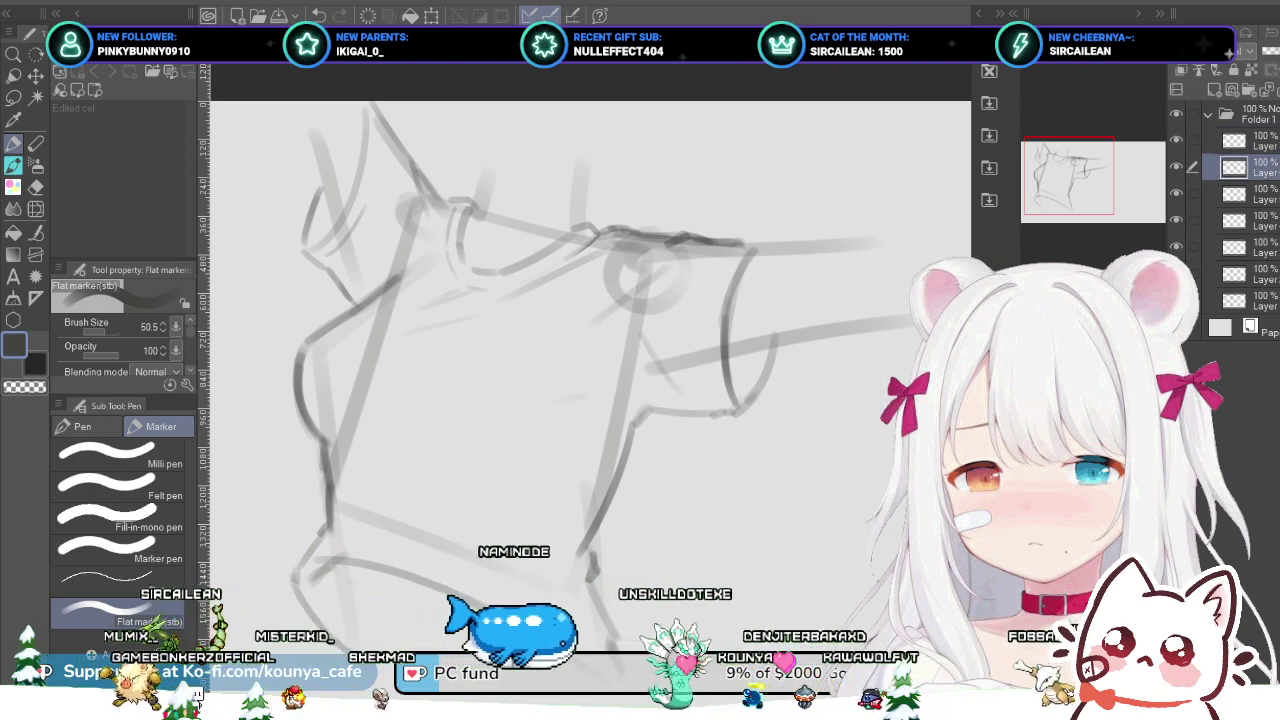
{"action": "key", "text": "alt+bracketright"}
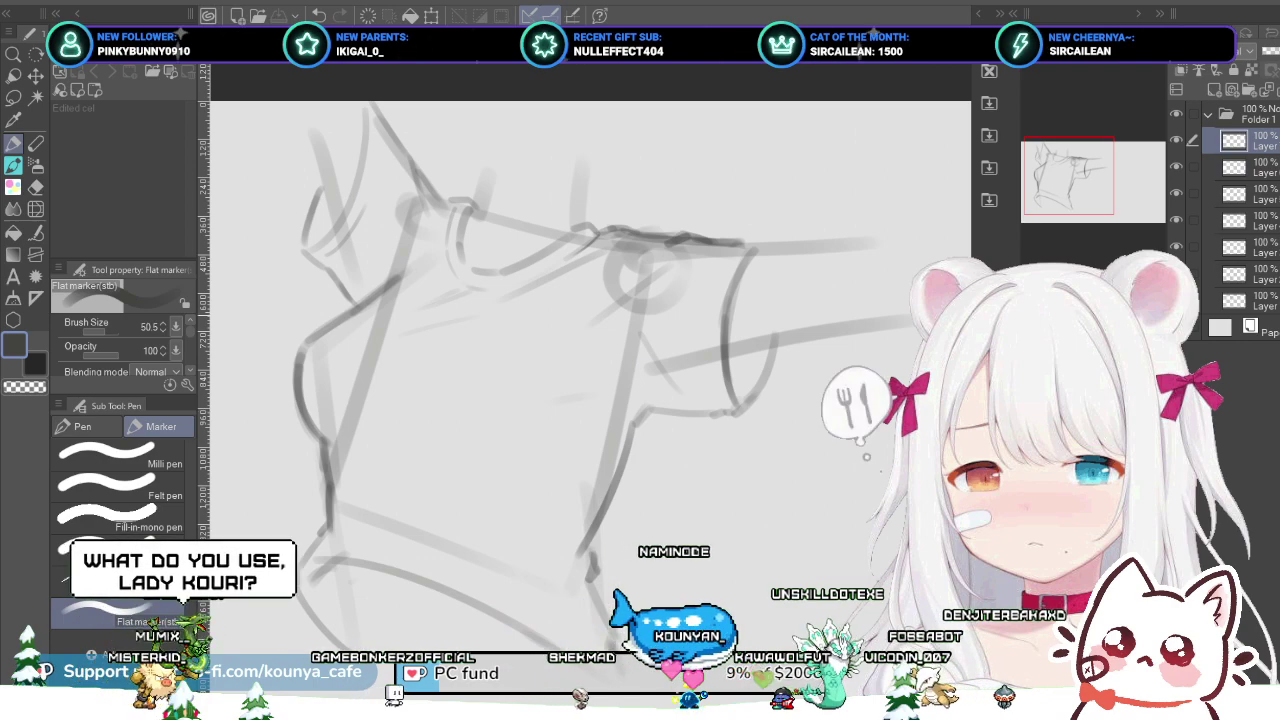
{"action": "key", "text": "["}
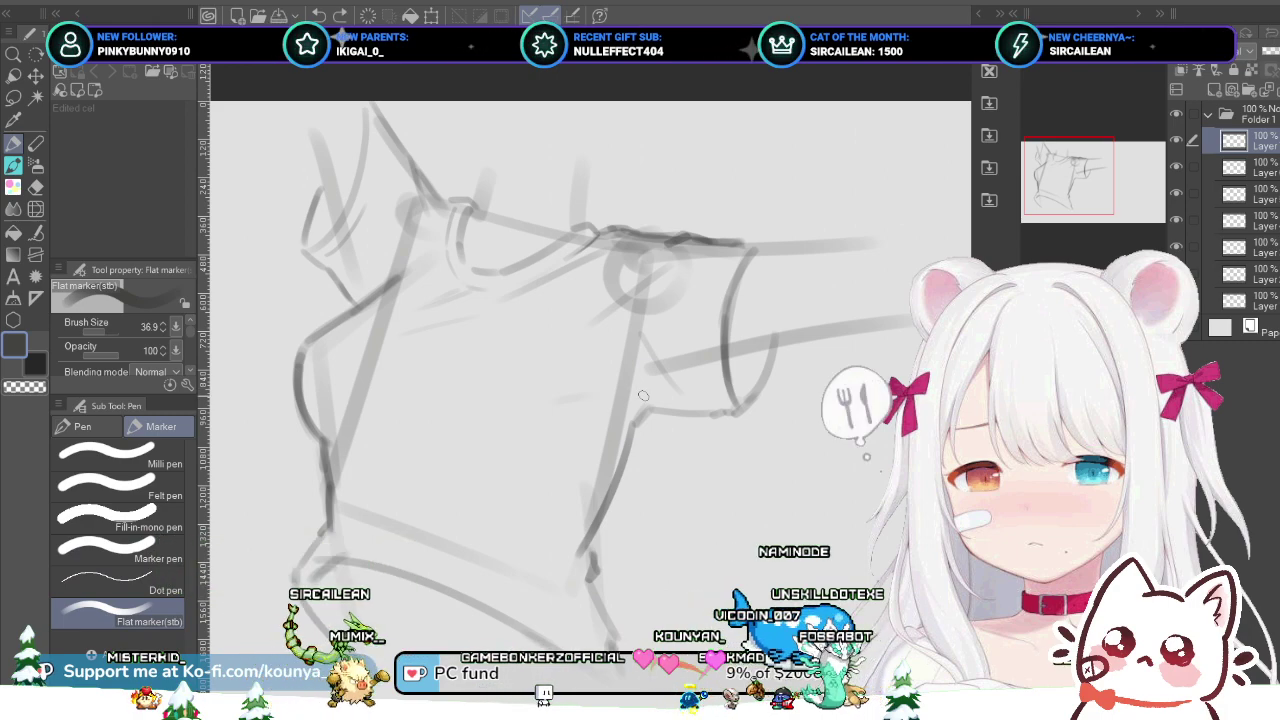
{"action": "left_click_drag", "start_coordinate": [624, 424], "coordinate": [586, 488]}
{"action": "left_click_drag", "start_coordinate": [546, 556], "coordinate": [598, 478]}
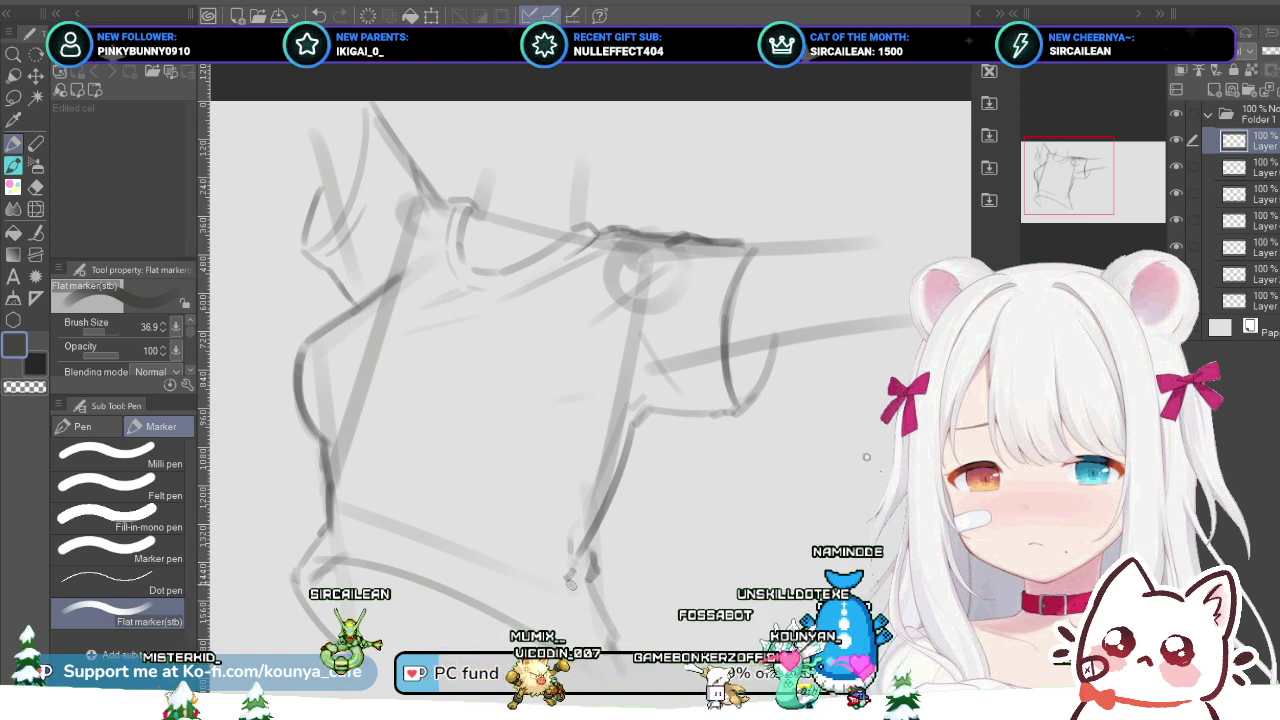
{"action": "left_click_drag", "start_coordinate": [573, 584], "coordinate": [591, 626]}
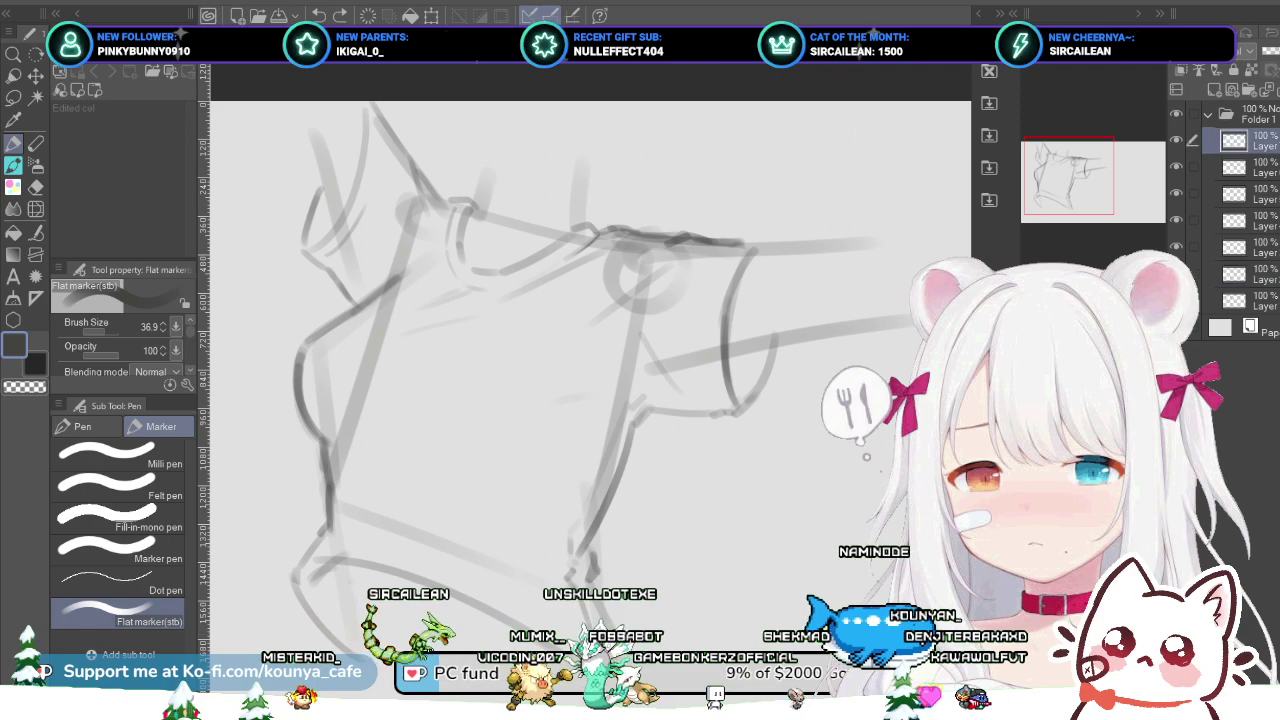
Step: Add a layer mask to the bottom sketch layer and set the Hard eraser's size to 90.9
{"action": "left_click", "coordinate": [1256, 274]}
{"action": "scroll", "coordinate": [590, 390], "scroll_direction": "down", "scroll_amount": 1}
{"action": "key", "text": "["}
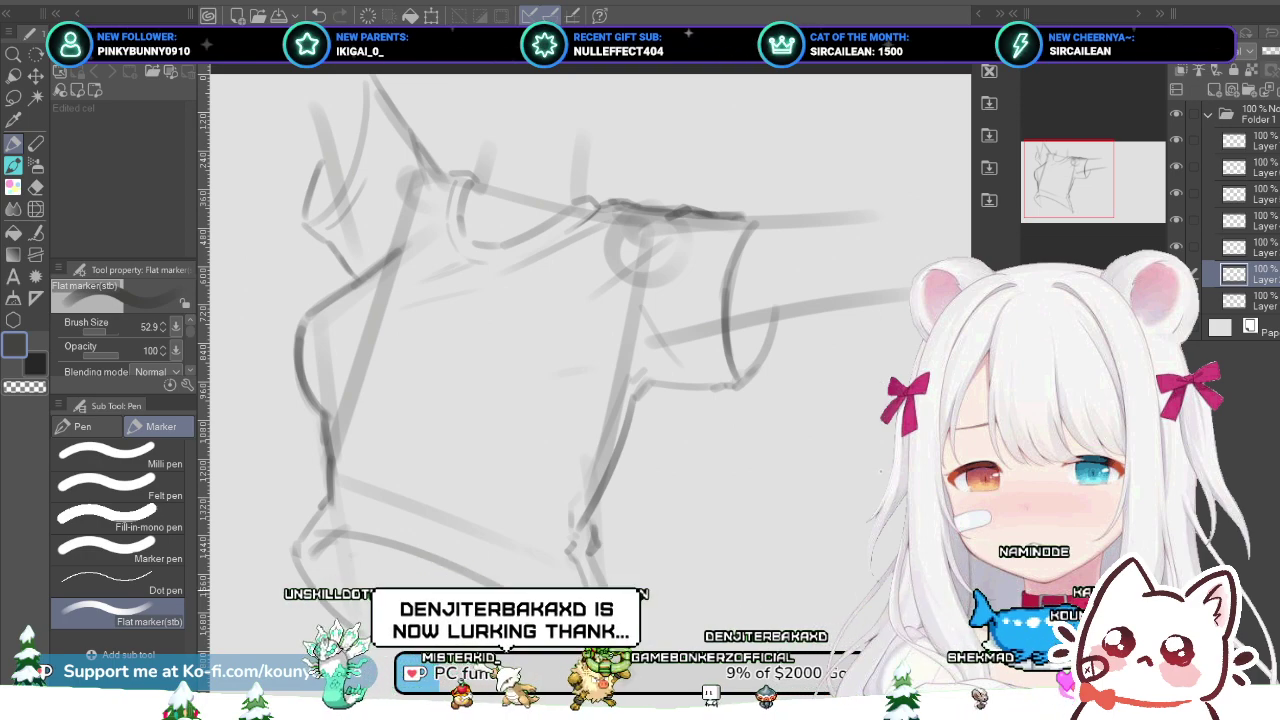
{"action": "left_click", "coordinate": [1255, 300]}
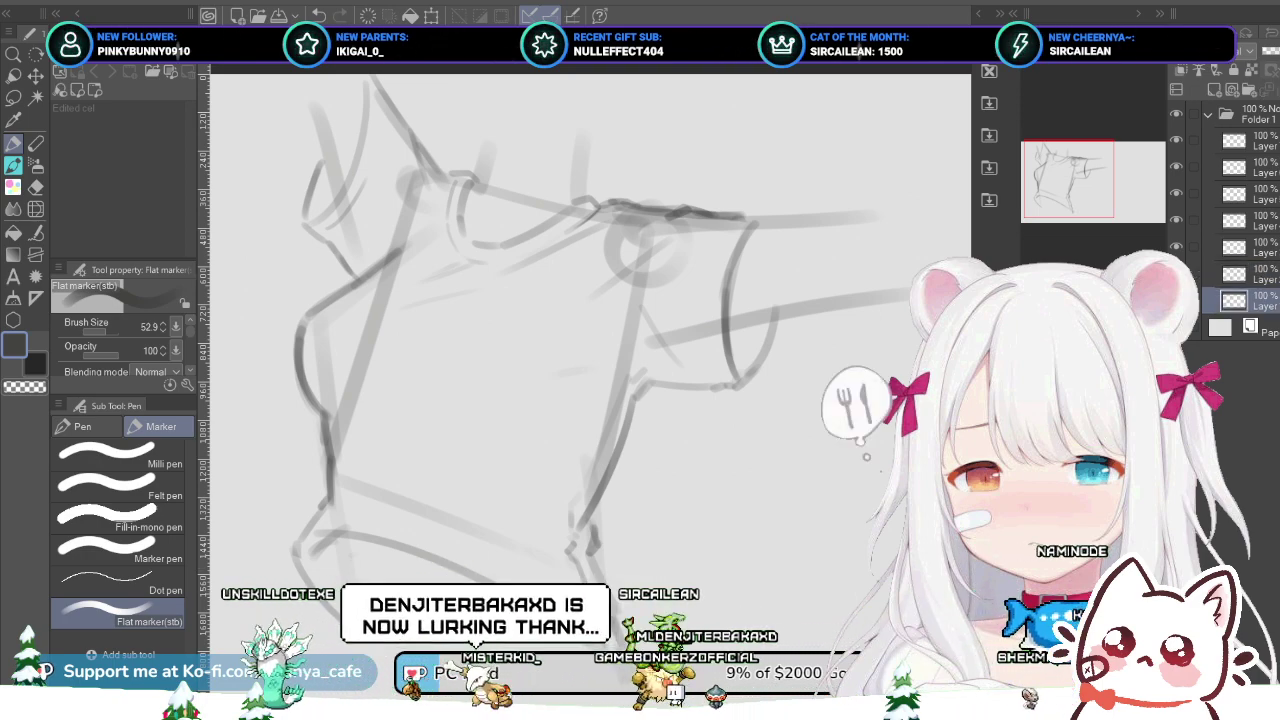
{"action": "scroll", "coordinate": [565, 252], "scroll_direction": "down", "scroll_amount": 3}
{"action": "scroll", "coordinate": [565, 252], "scroll_direction": "up", "scroll_amount": 2}
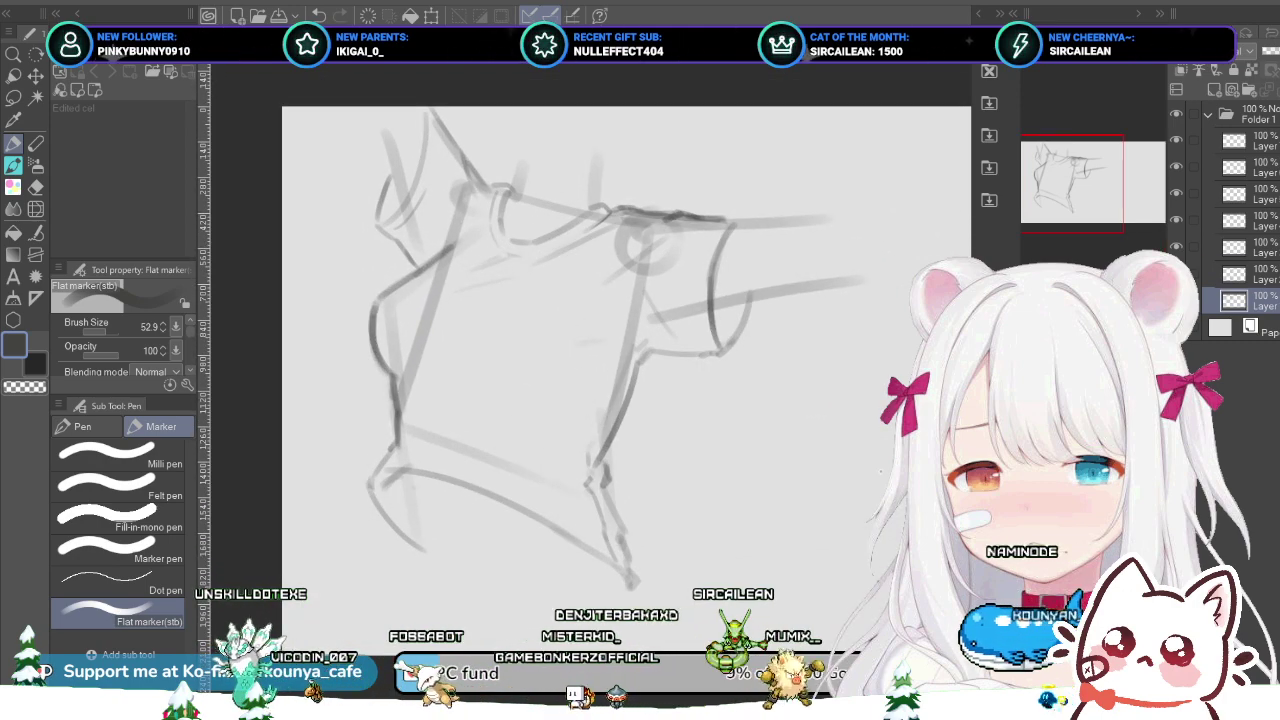
{"action": "key", "text": "e"}
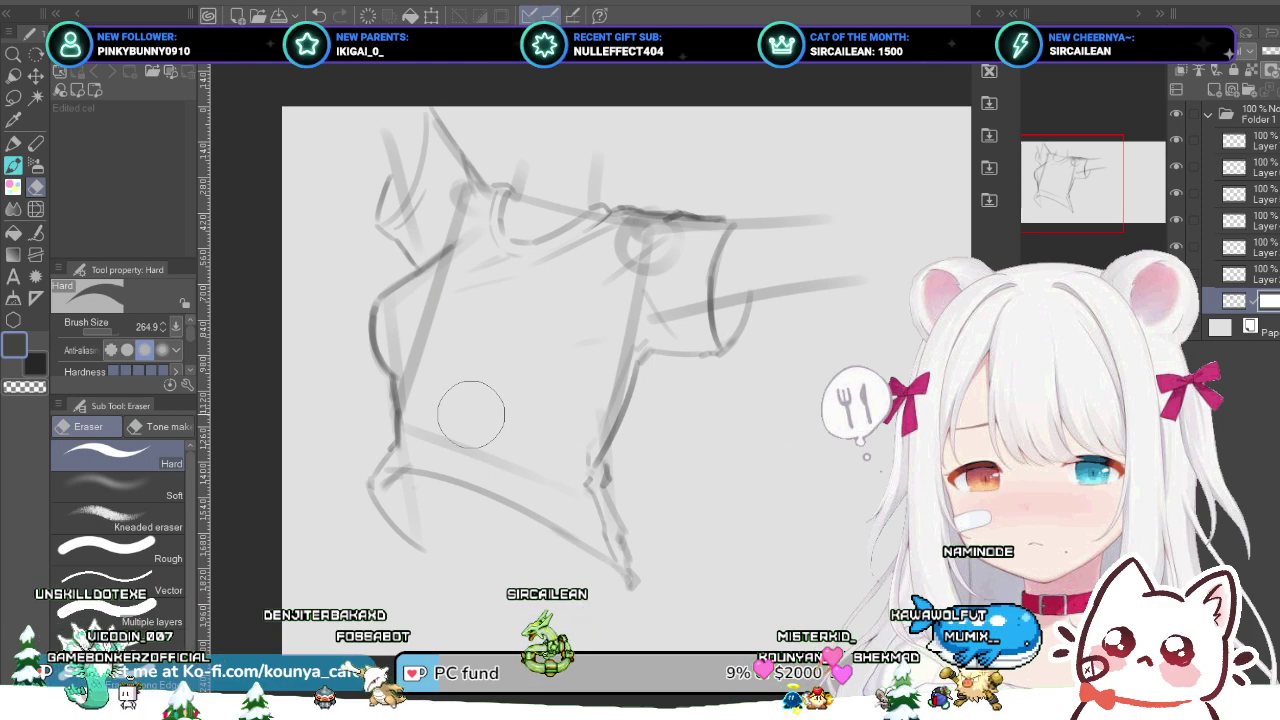
{"action": "scroll", "coordinate": [532, 360], "scroll_direction": "up", "scroll_amount": 1}
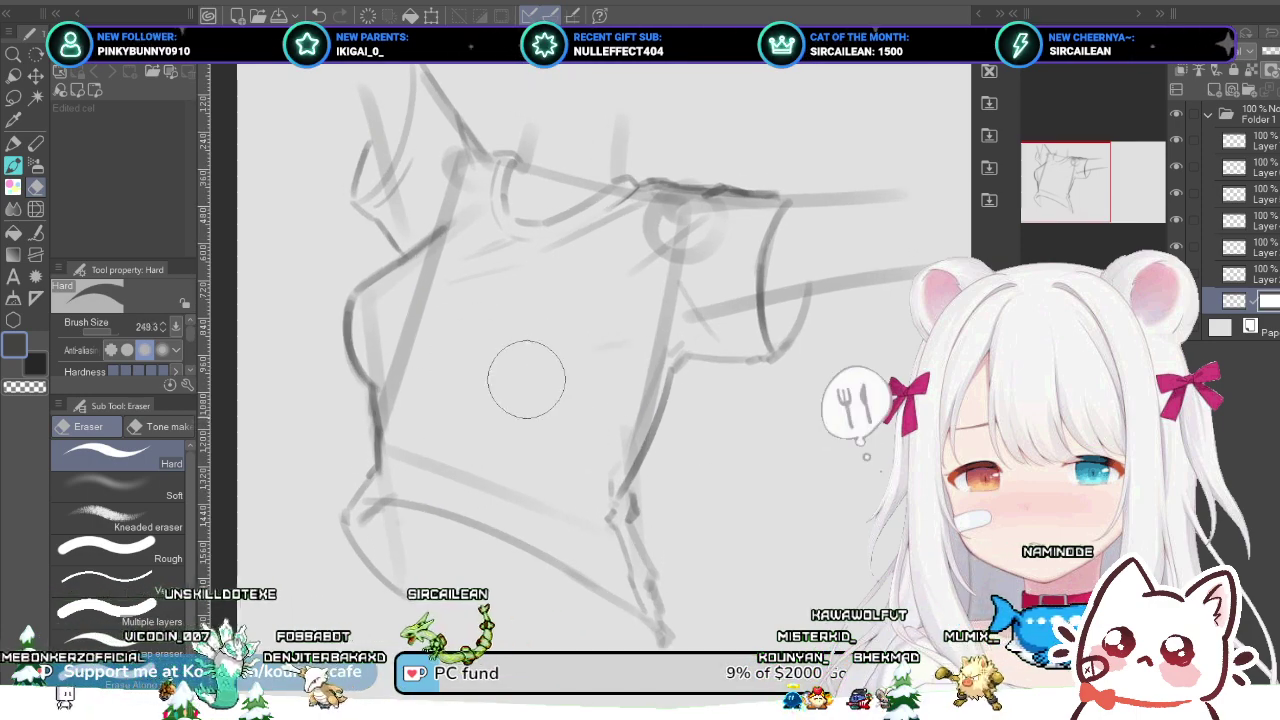
{"action": "left_click_drag", "start_coordinate": [526, 380], "coordinate": [497, 380], "text": "ctrl+alt"}
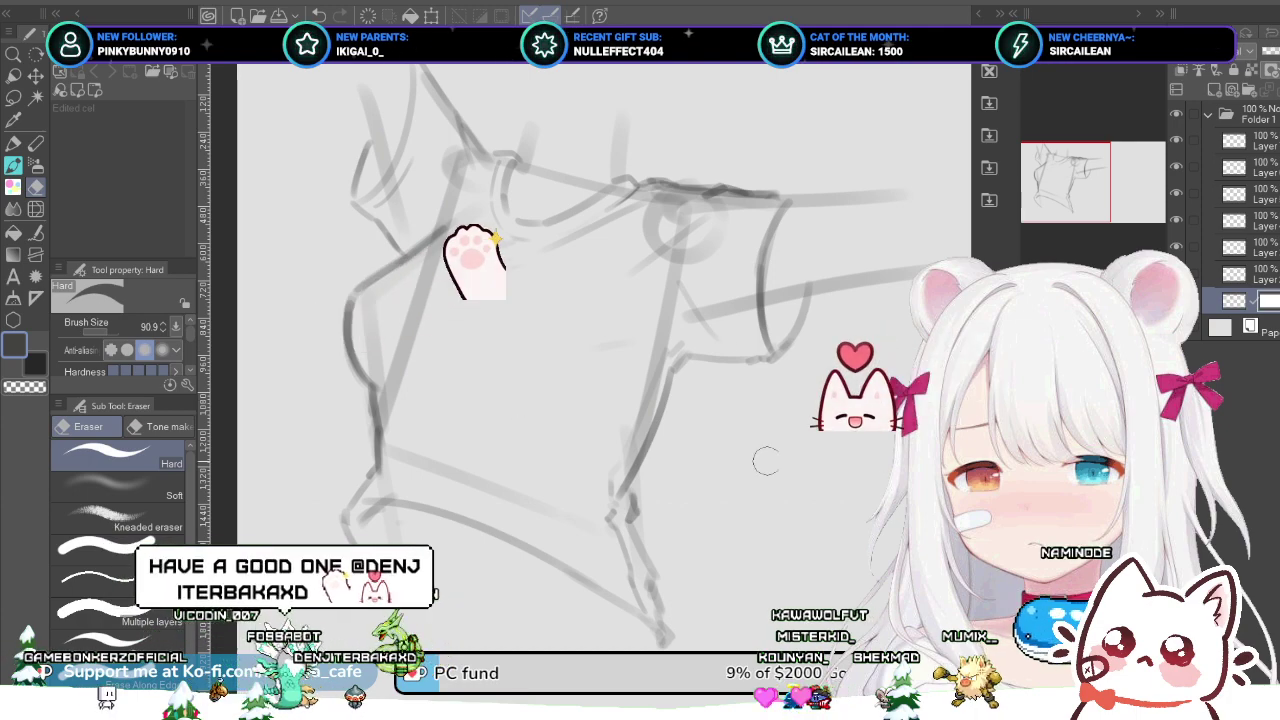
Step: On a new layer directly above the paper, handwrite "Clip Studio Paint" below the figure at marker size 52.9
{"action": "left_click", "coordinate": [1256, 327]}
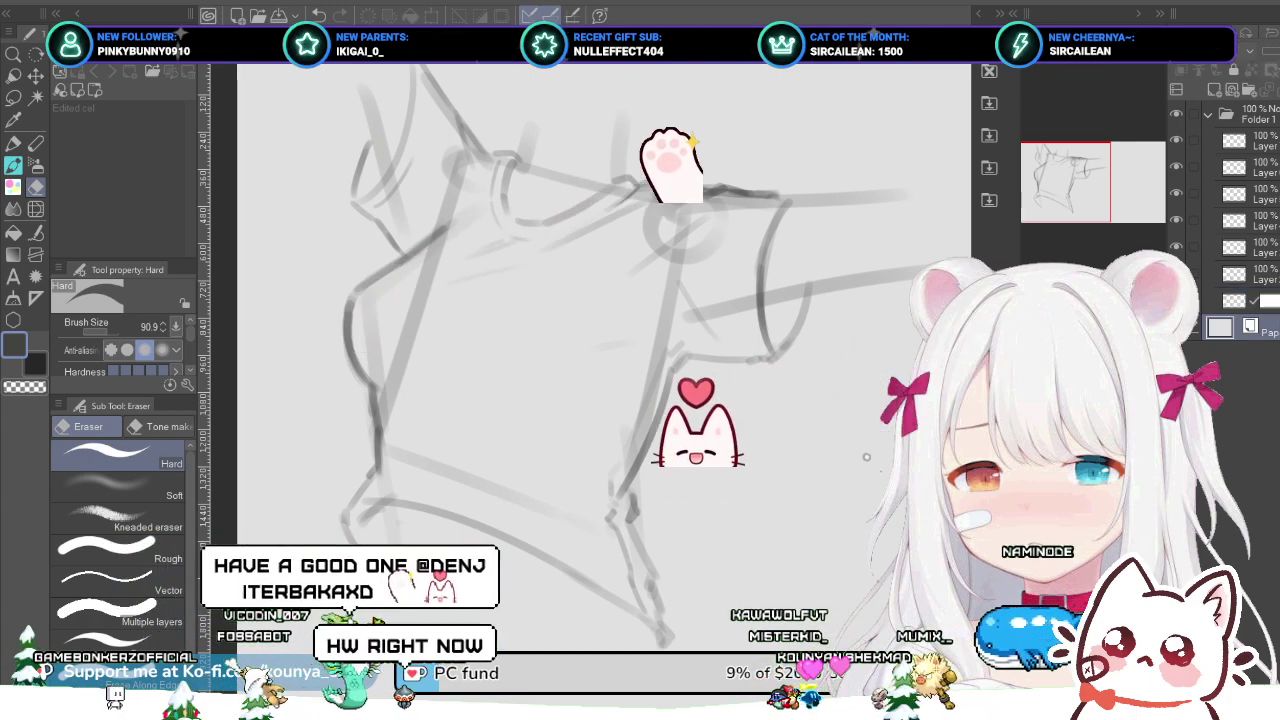
{"action": "key", "text": "ctrl+shift+n"}
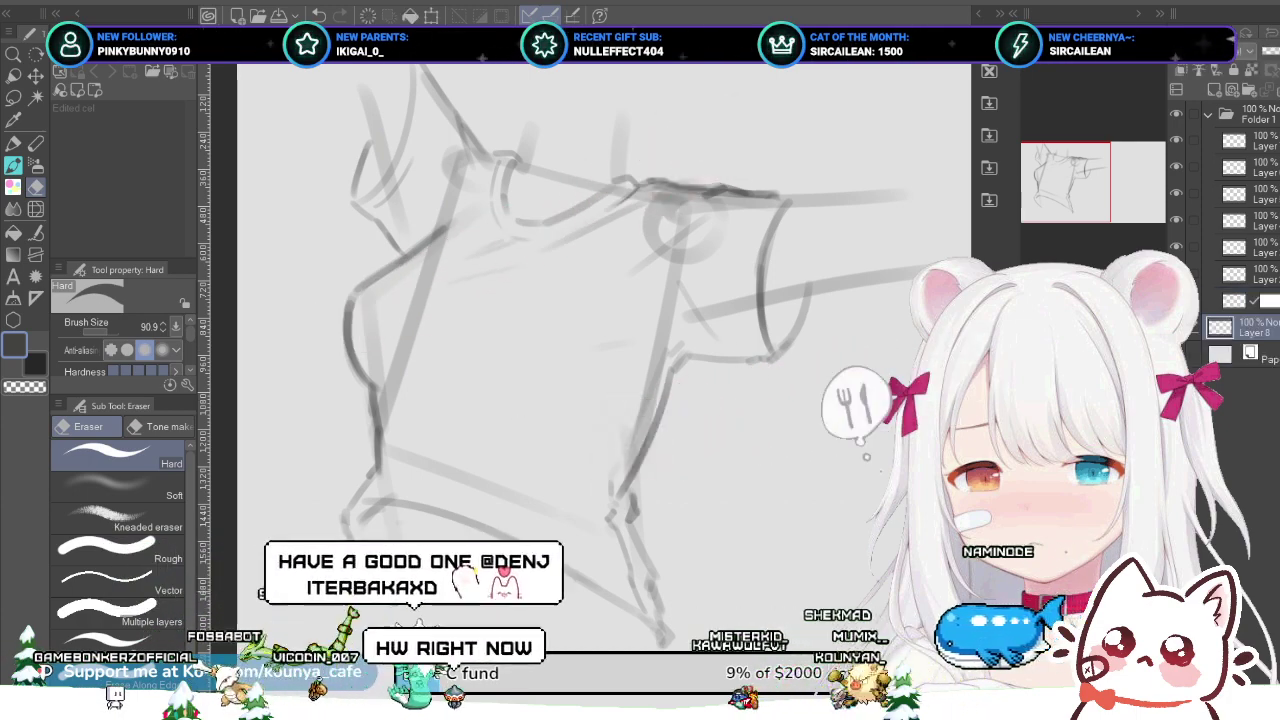
{"action": "key", "text": "p"}
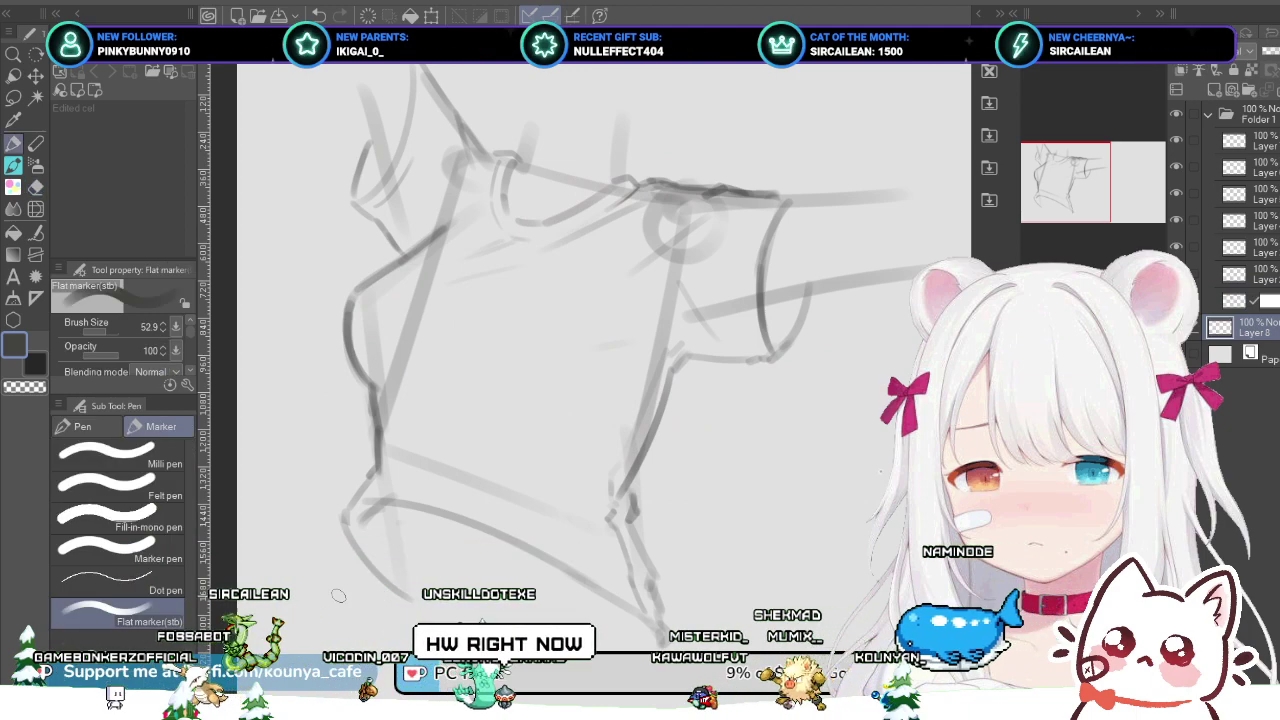
{"action": "mouse_move", "coordinate": [341, 592]}
{"action": "left_mouse_down"}
{"action": "mouse_move", "coordinate": [343, 630]}
{"action": "mouse_move", "coordinate": [380, 640]}
{"action": "left_mouse_up"}
{"action": "left_click_drag", "start_coordinate": [468, 598], "coordinate": [494, 621]}
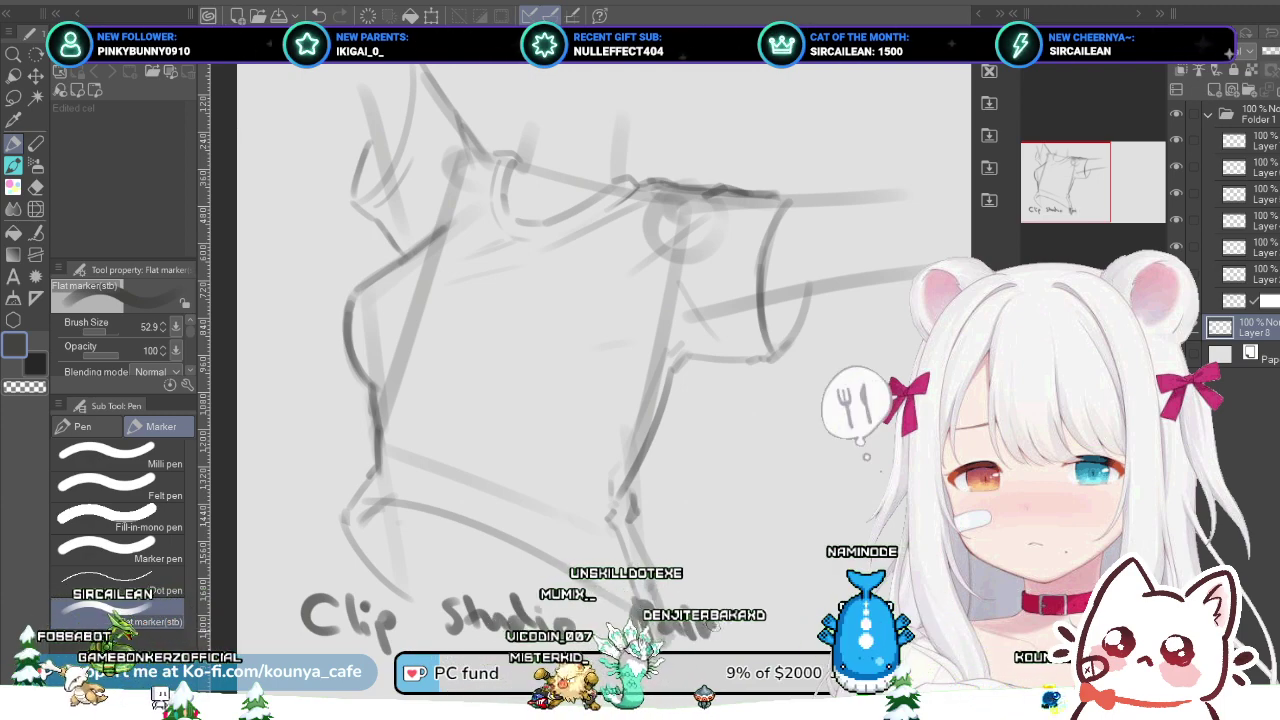
{"action": "left_click_drag", "start_coordinate": [716, 627], "coordinate": [720, 636]}
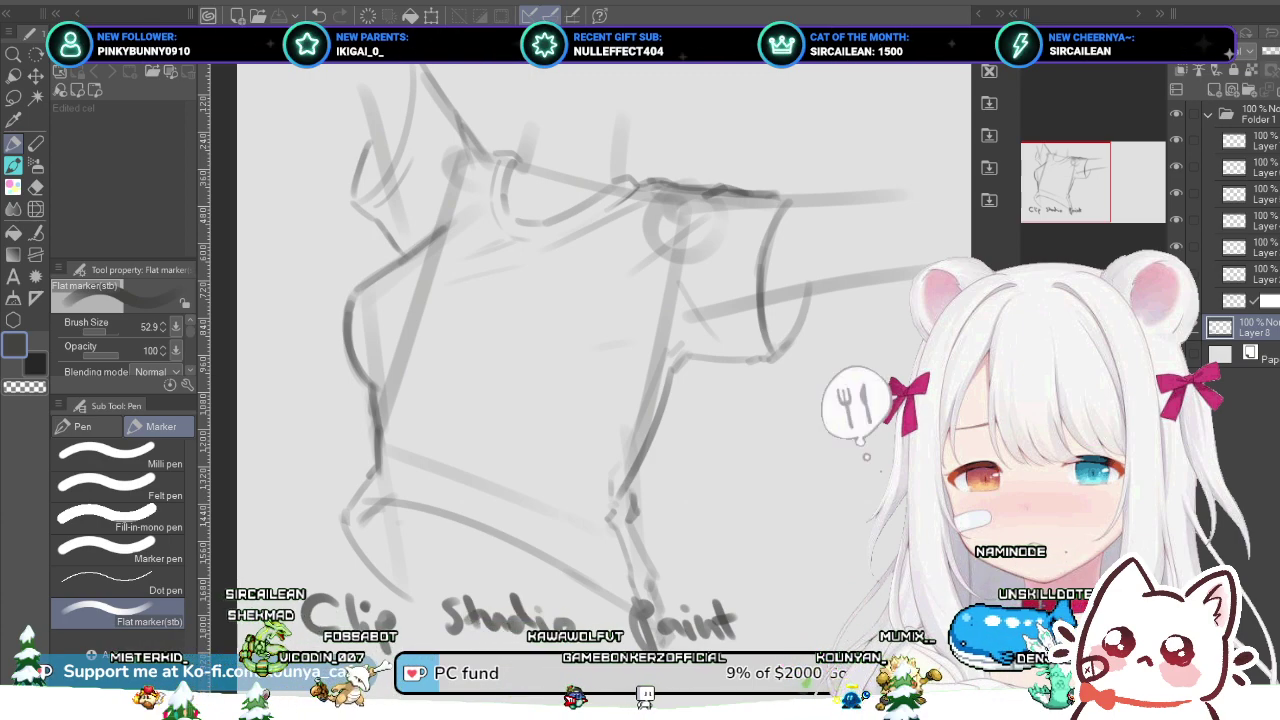
{"action": "left_click", "coordinate": [1255, 167]}
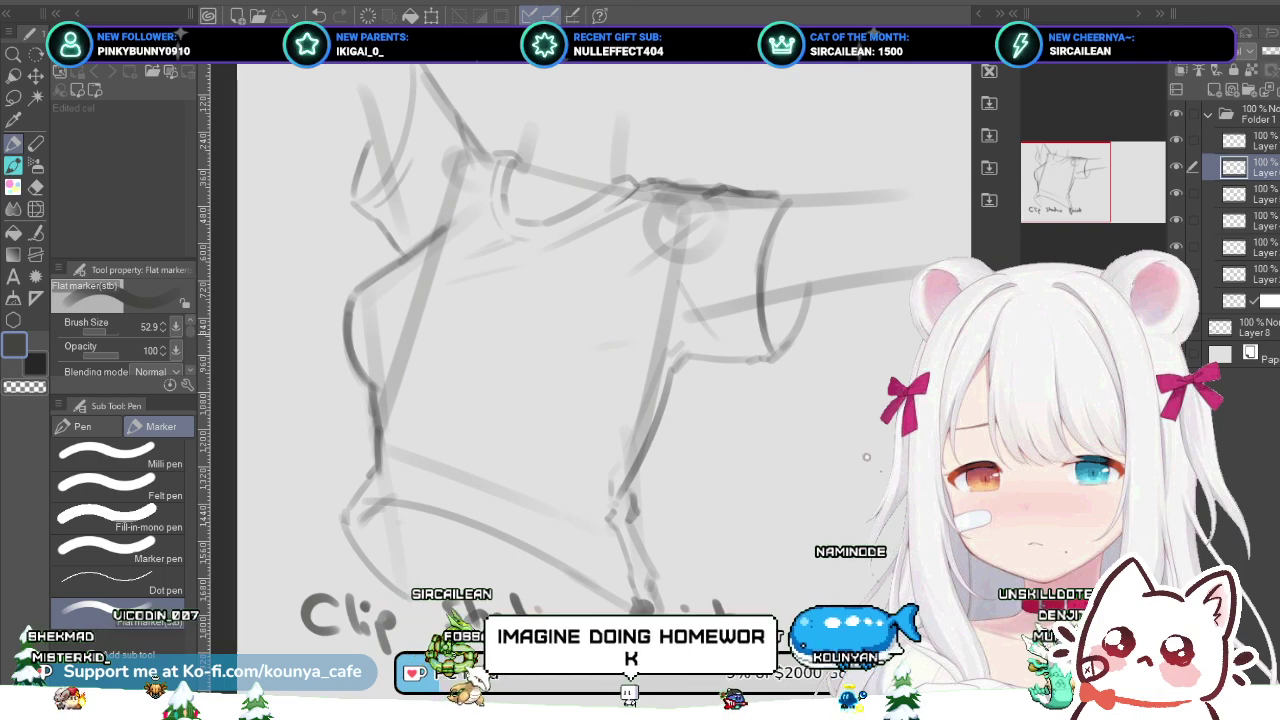
{"action": "left_click", "coordinate": [1245, 328]}
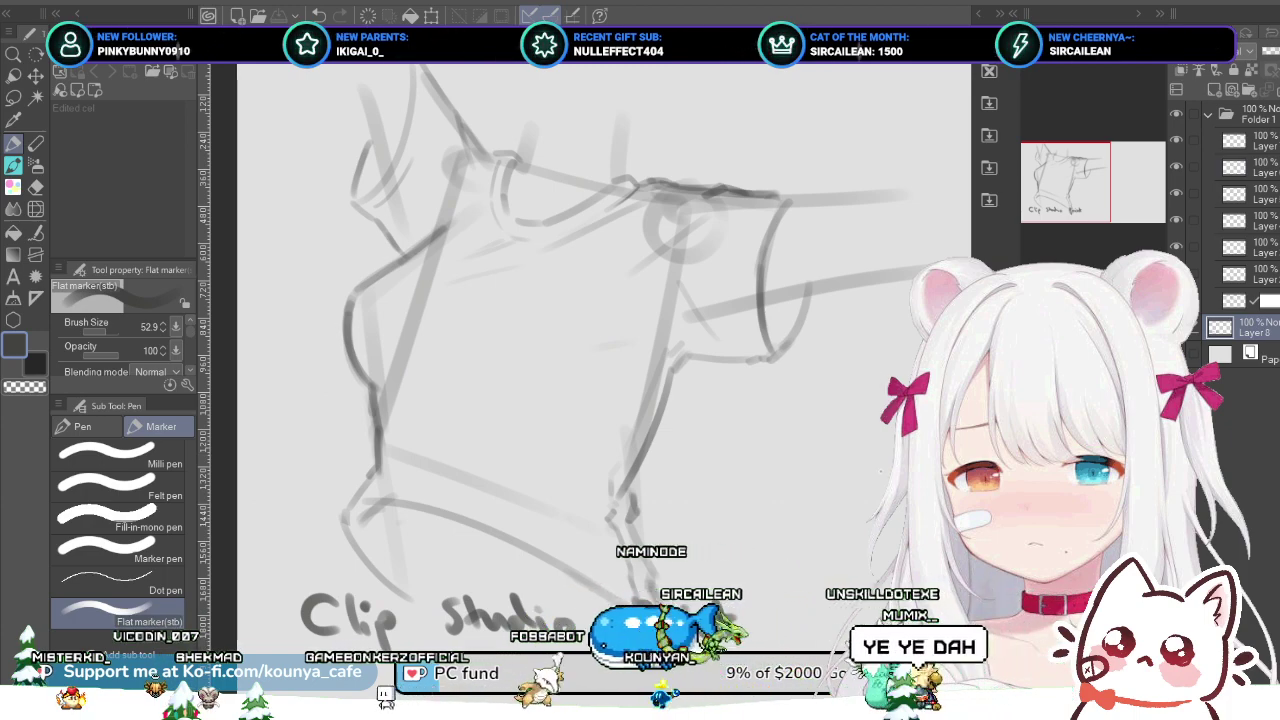
{"action": "left_click", "coordinate": [1250, 166]}
{"action": "left_click", "coordinate": [1250, 140]}
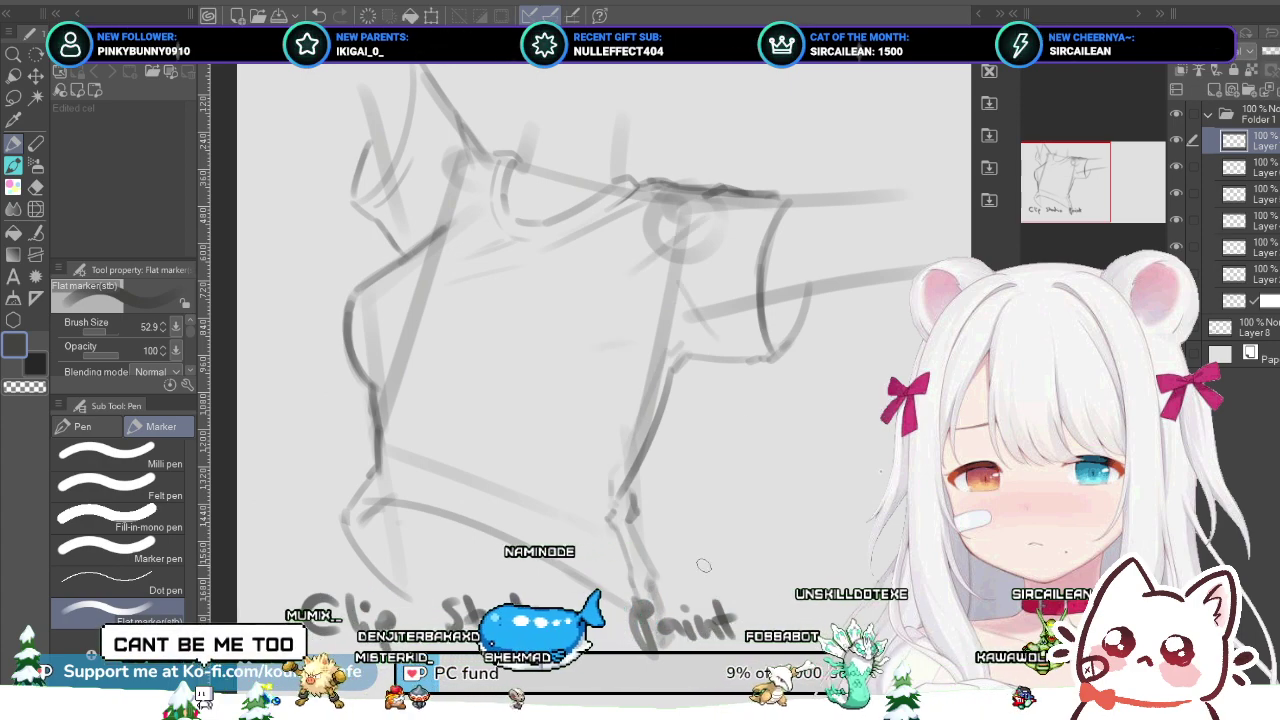
{"action": "key", "text": "ctrl+z"}
{"action": "key", "text": "ctrl+z"}
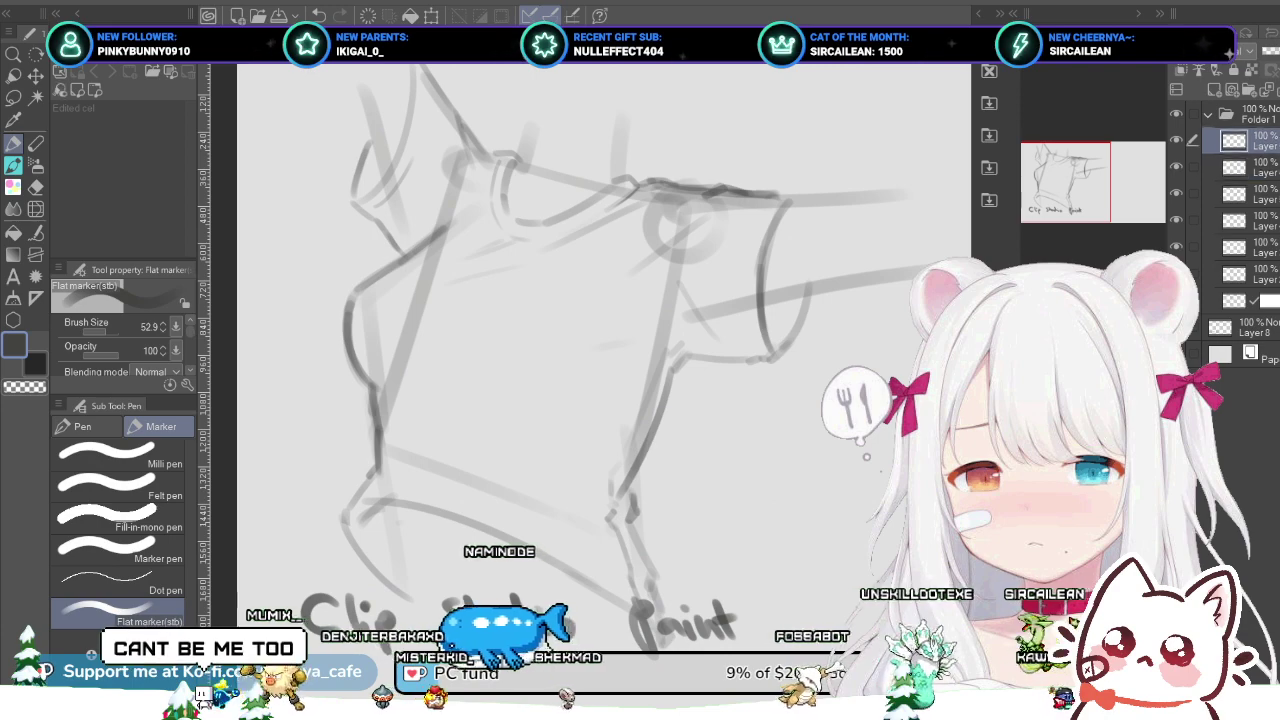
{"action": "key", "text": "ctrl+z"}
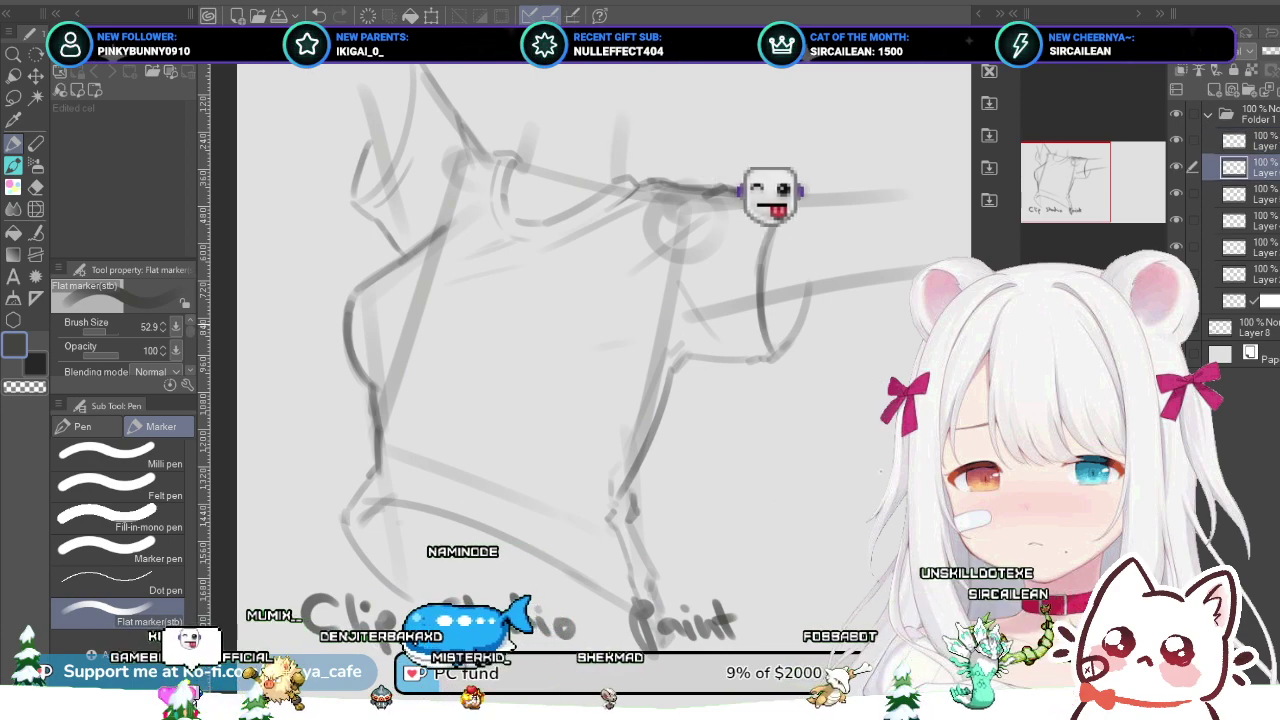
Step: On the second layer from the top of the folder, darken the sleeve's underside from the armpit to the cuff at marker size 41.1
{"action": "scroll", "coordinate": [698, 329], "scroll_direction": "up", "scroll_amount": 2}
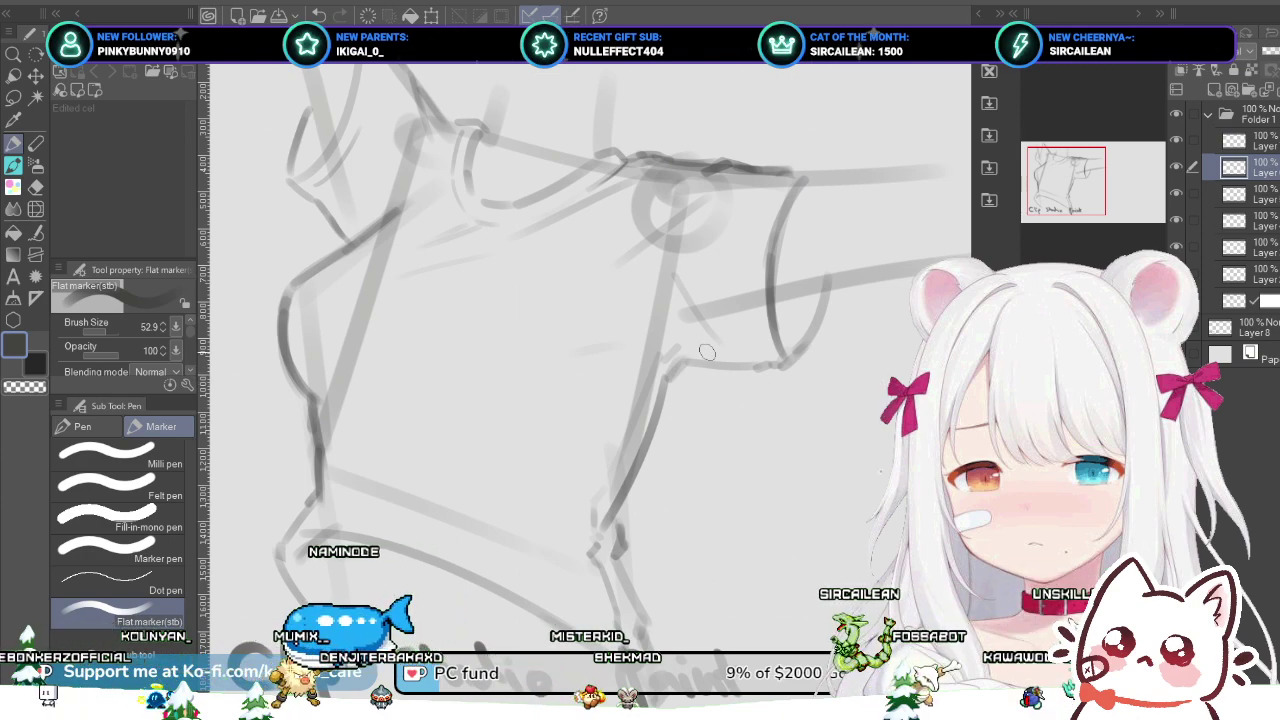
{"action": "left_click_drag", "start_coordinate": [590, 370], "coordinate": [570, 390]}
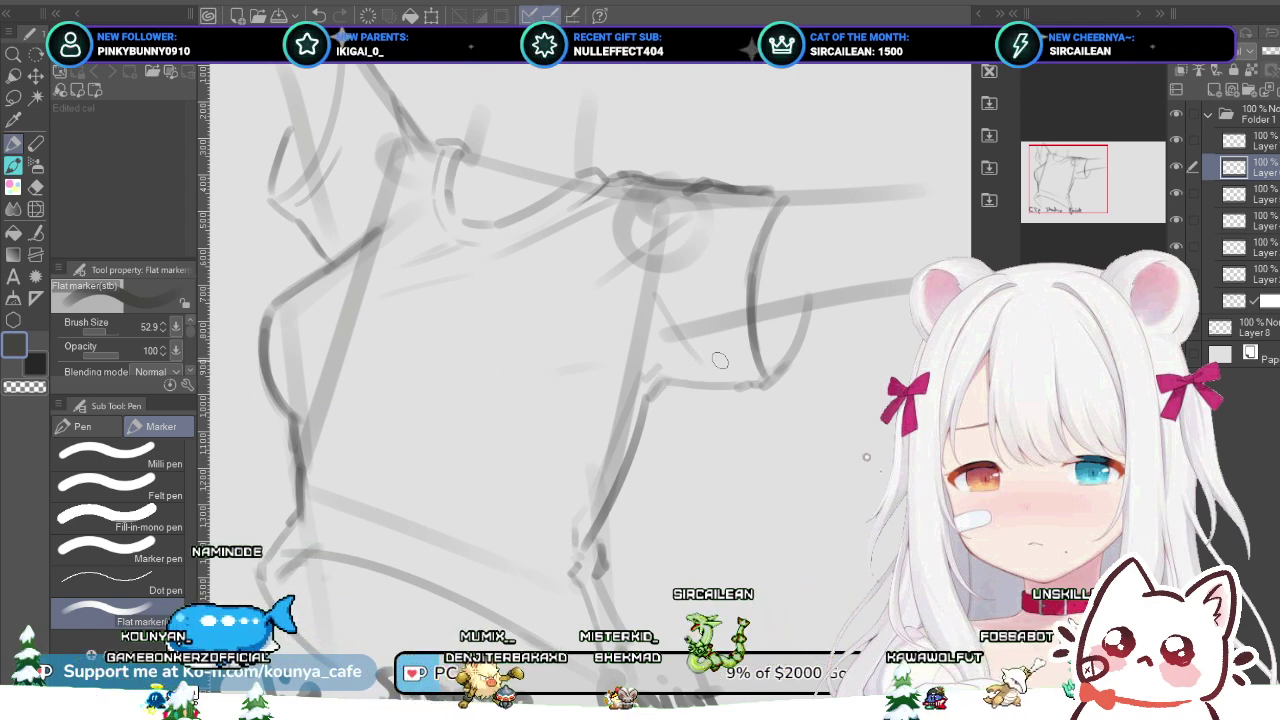
{"action": "key", "text": "["}
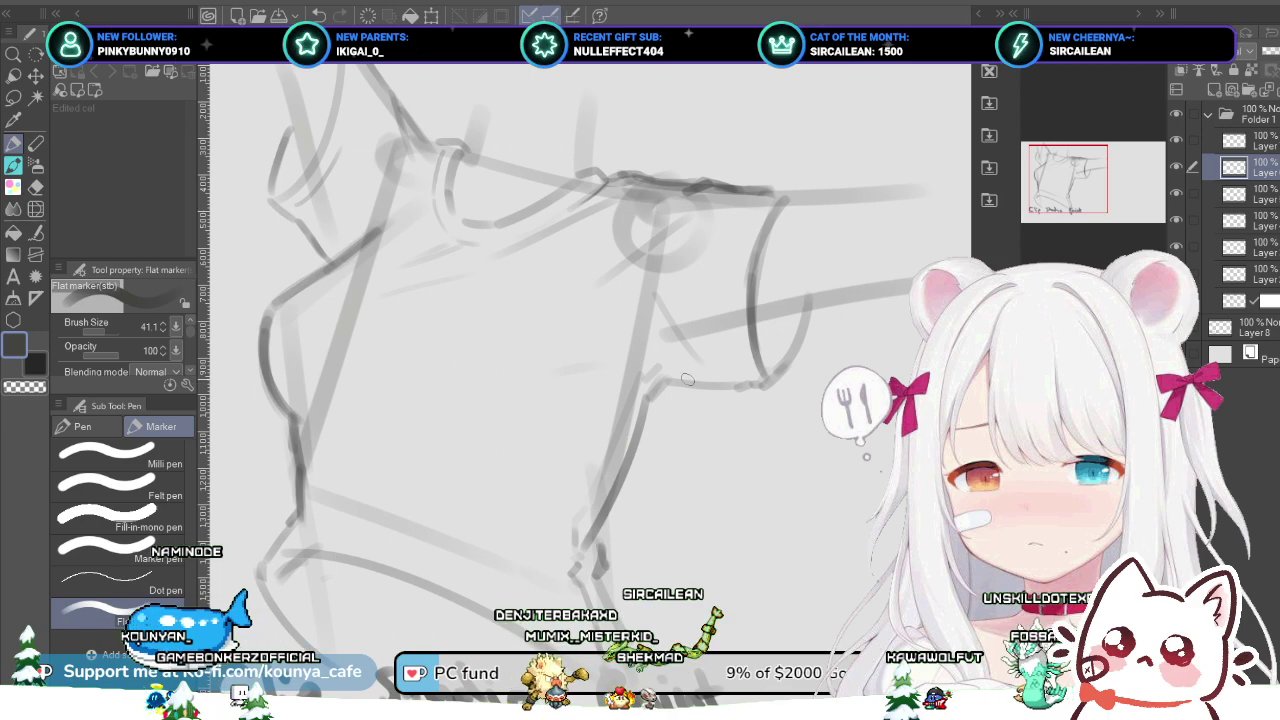
{"action": "key", "text": "ctrl+z"}
{"action": "left_click_drag", "start_coordinate": [867, 473], "coordinate": [867, 457]}
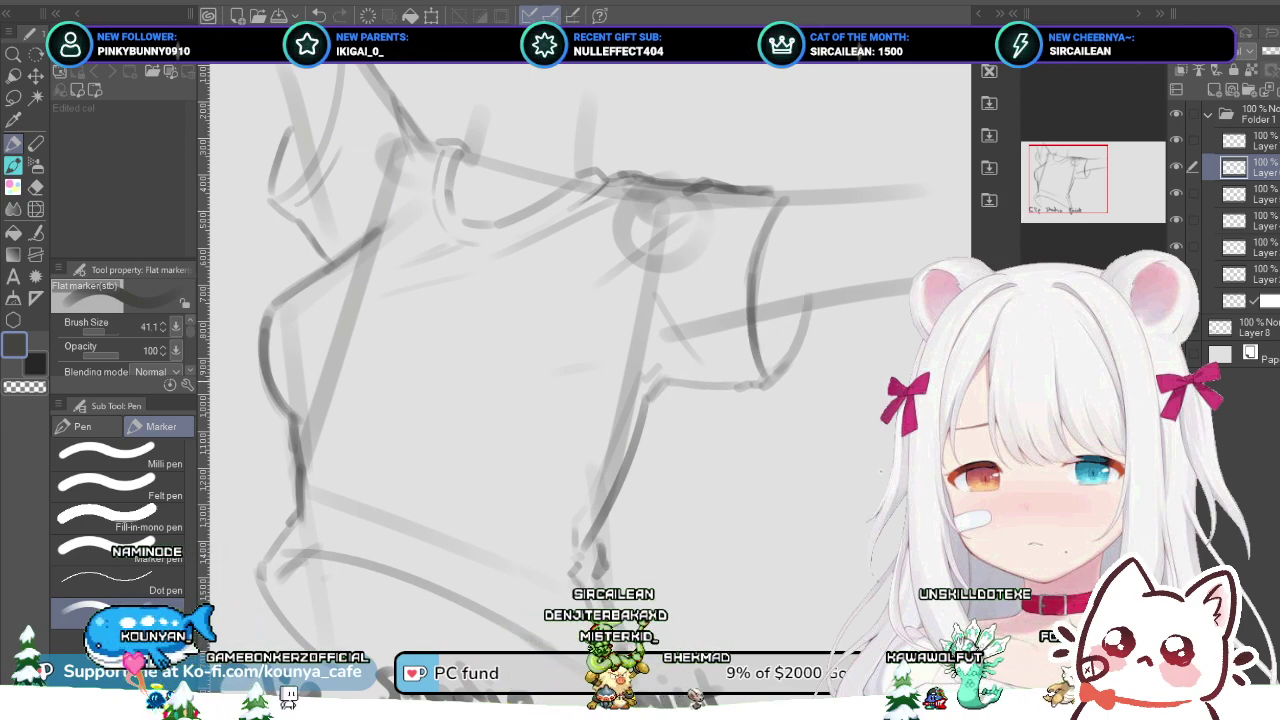
{"action": "key", "text": "ctrl+z"}
{"action": "key", "text": "ctrl+y"}
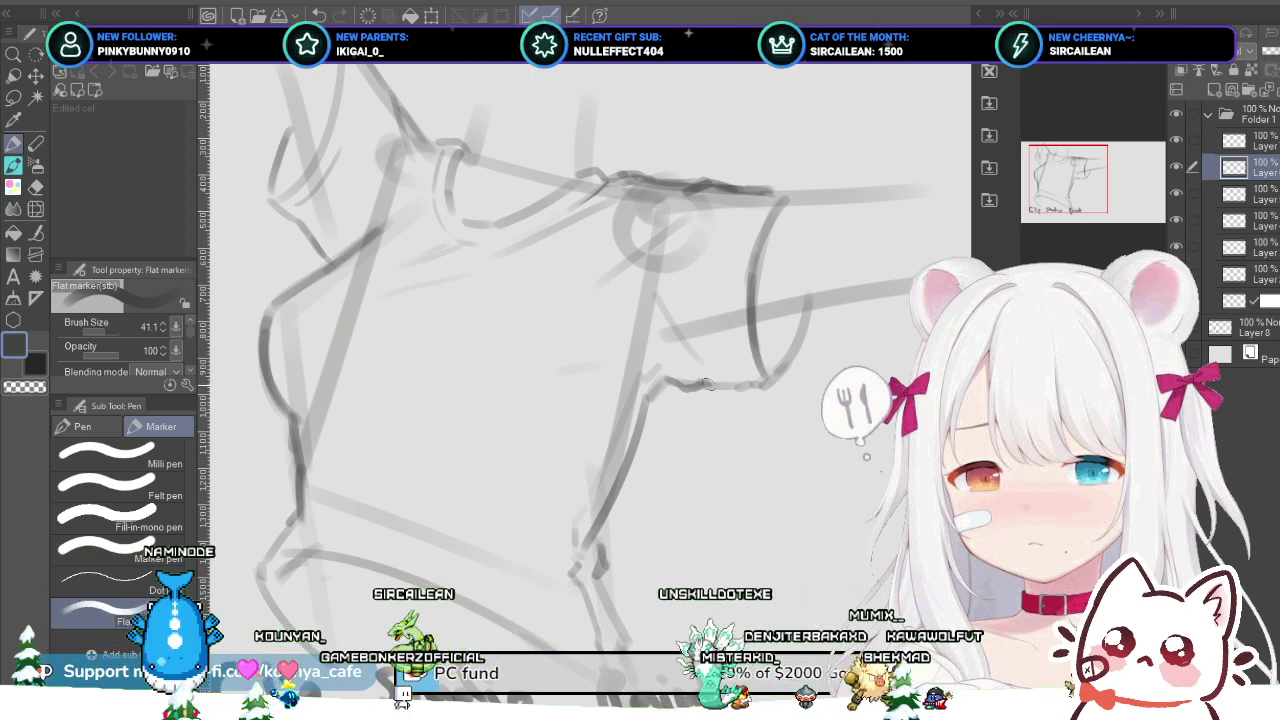
{"action": "left_click_drag", "start_coordinate": [708, 386], "coordinate": [738, 383]}
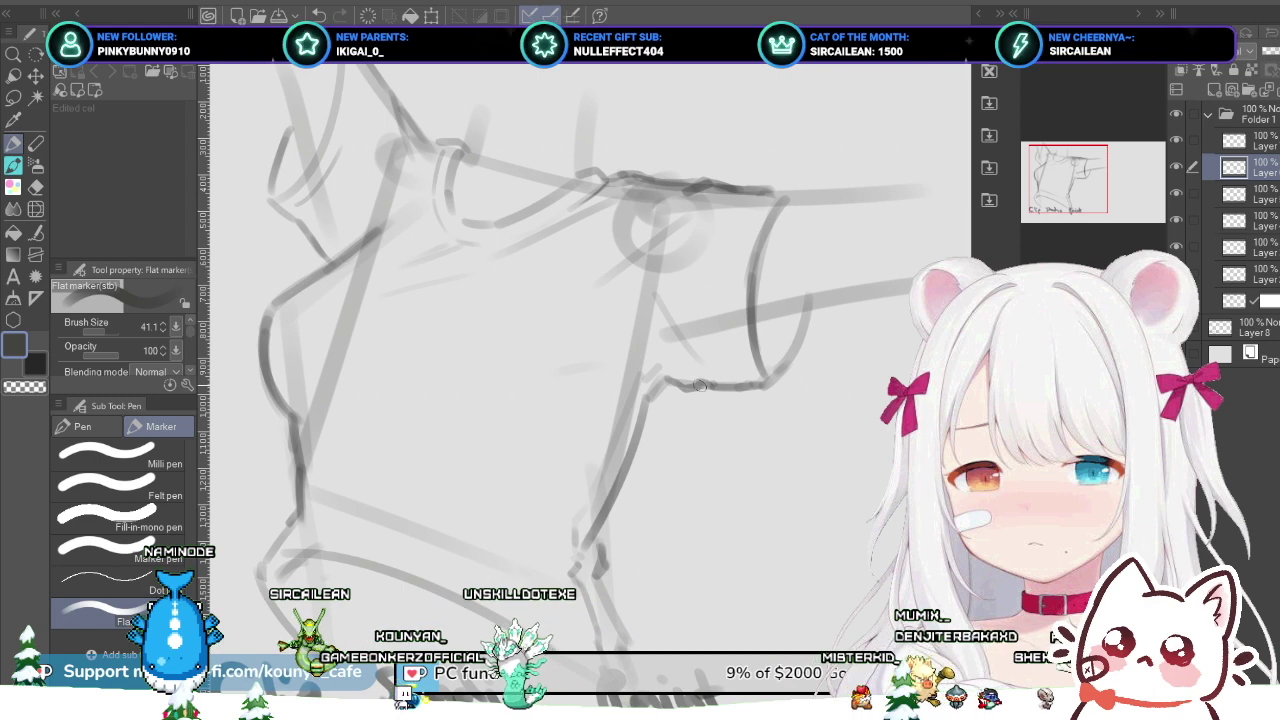
{"action": "scroll", "coordinate": [700, 347], "scroll_direction": "down", "scroll_amount": 1}
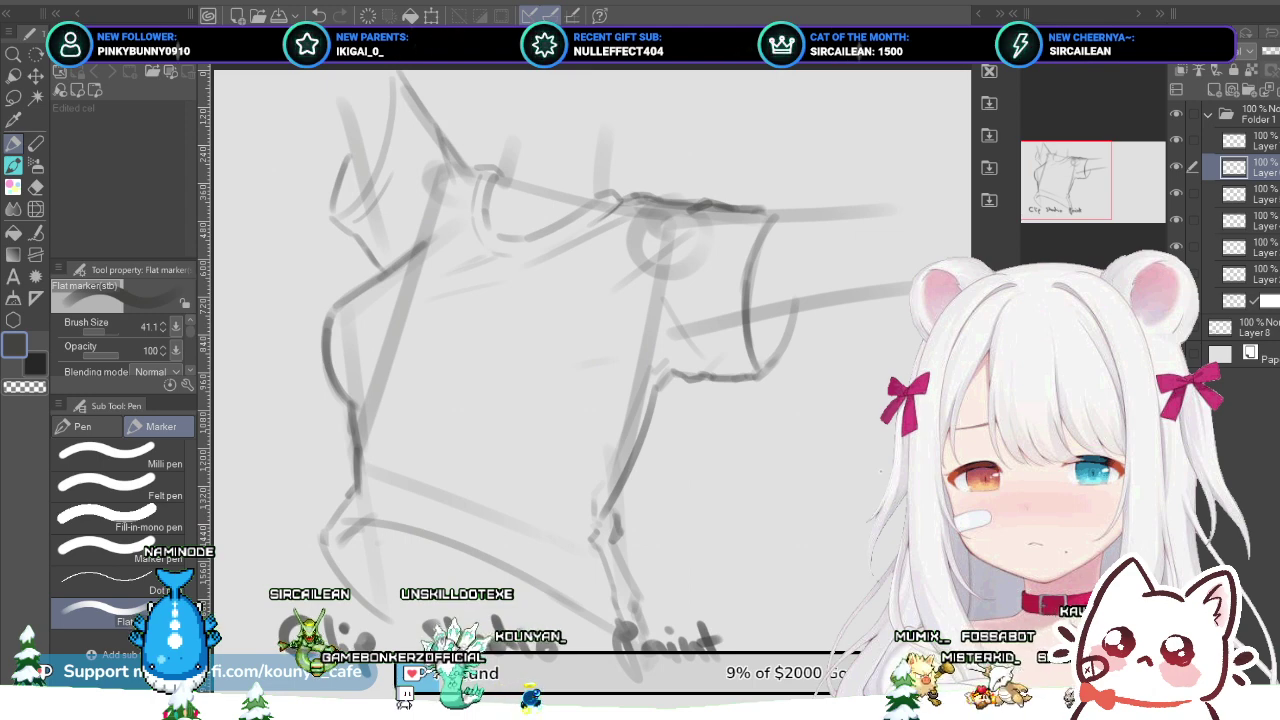
Step: Target the masked construction layer at the bottom of the folder and switch to the Soft eraser
{"action": "left_click", "coordinate": [1240, 300]}
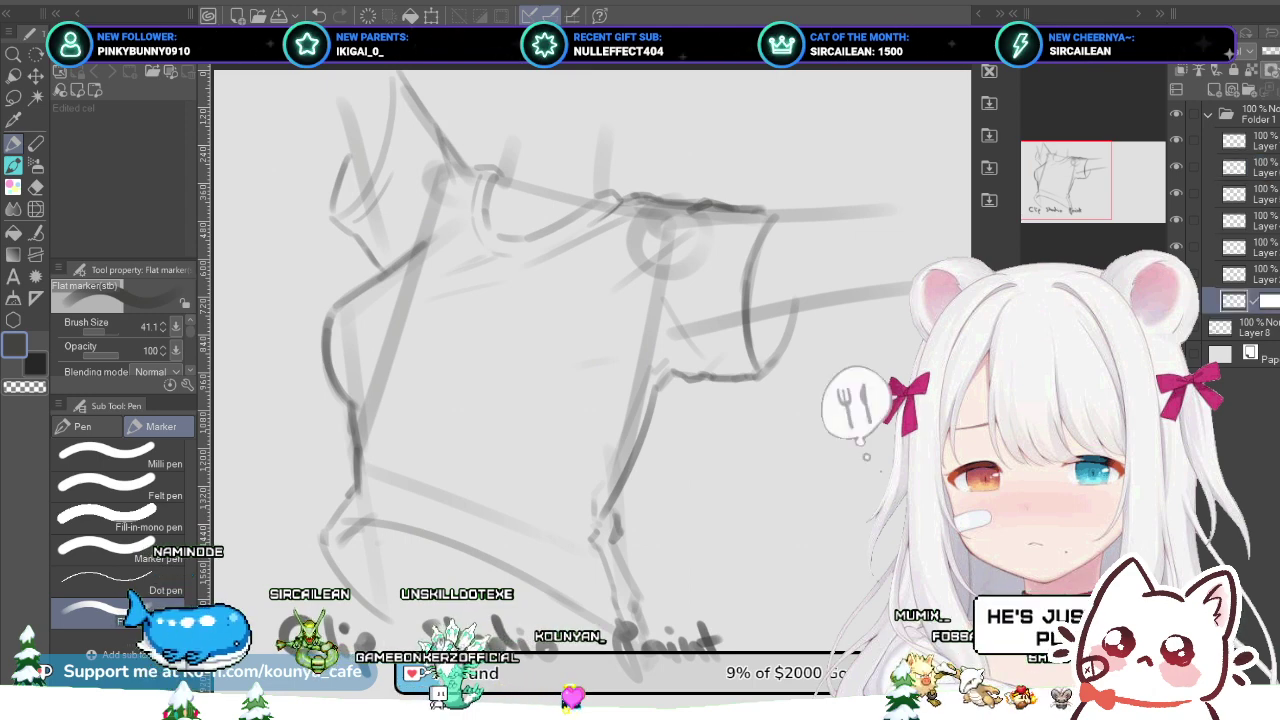
{"action": "left_click", "coordinate": [1240, 327]}
{"action": "left_click", "coordinate": [1240, 300]}
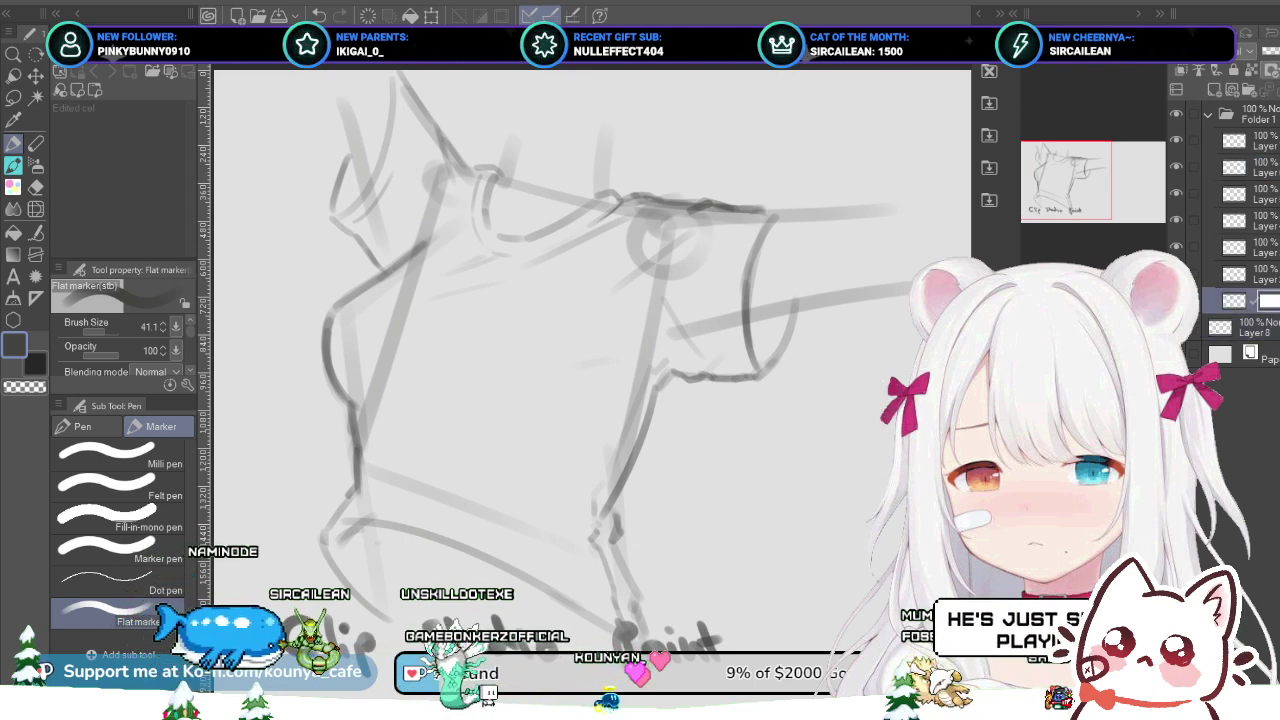
{"action": "key", "text": "e"}
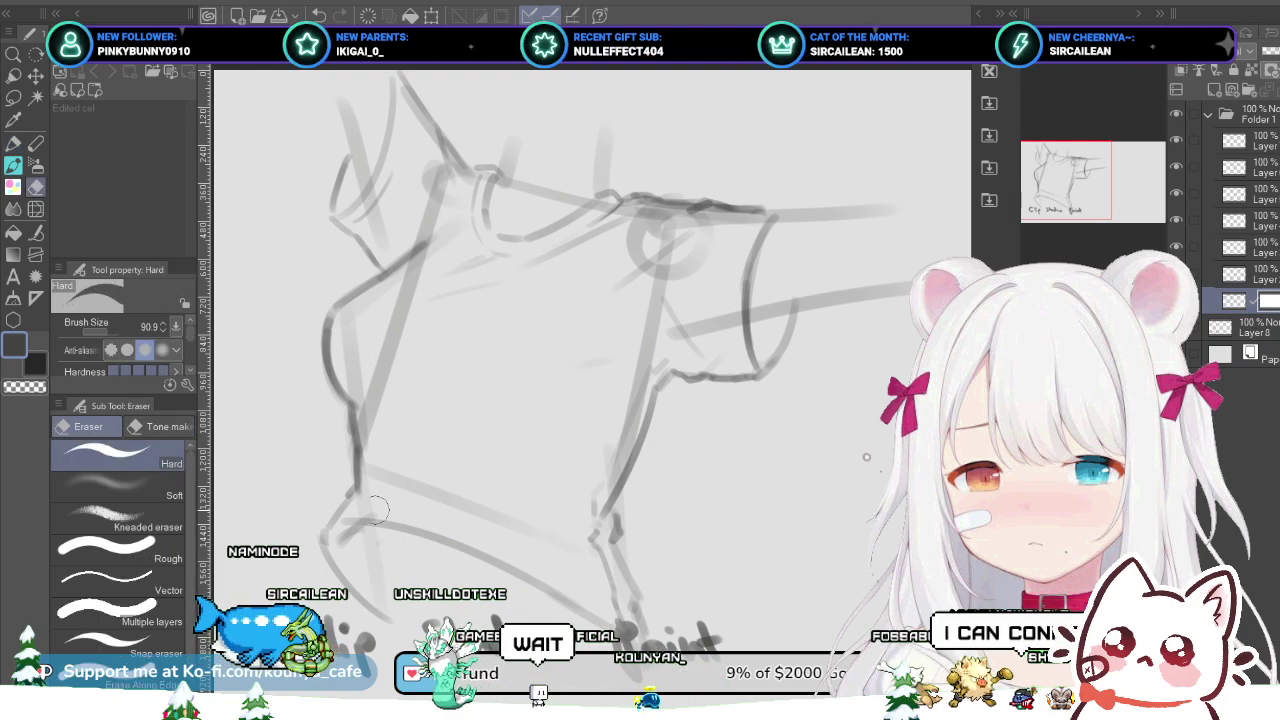
{"action": "left_click", "coordinate": [118, 490]}
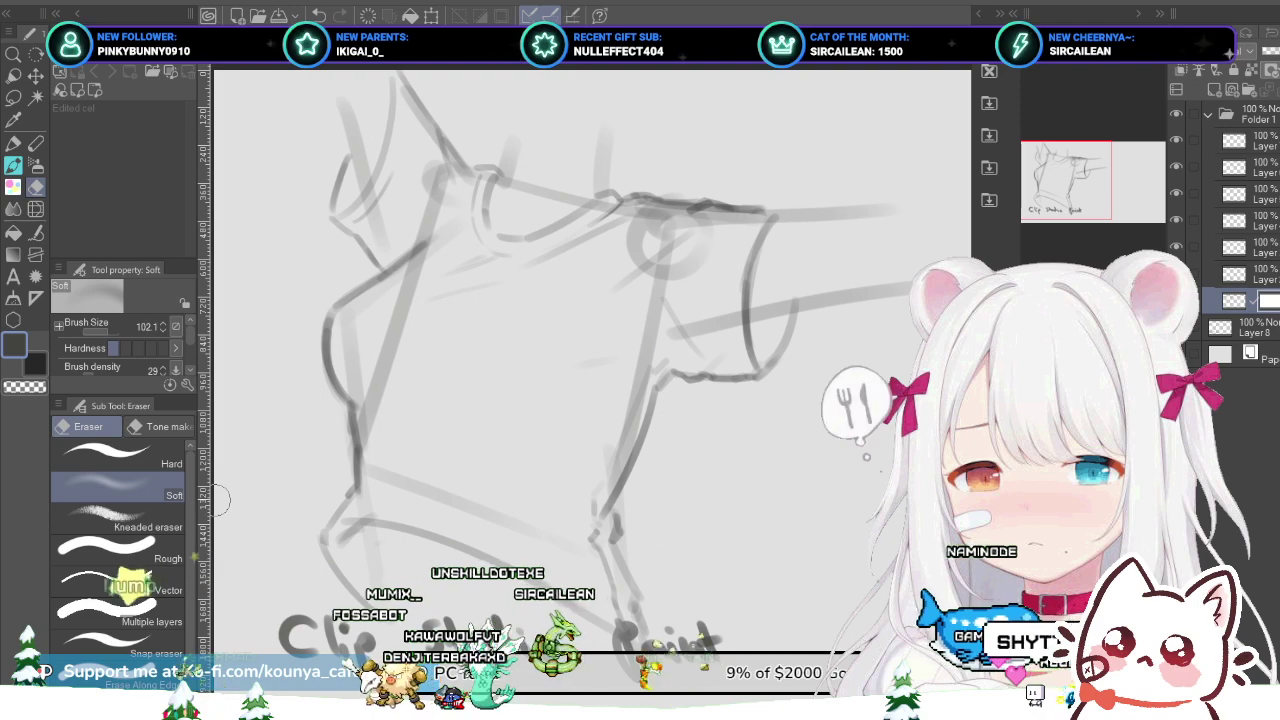
Step: Go through the sketch layers and briefly hide the masked bottom one to check which lines belong to the construction box
{"action": "left_click", "coordinate": [1255, 273]}
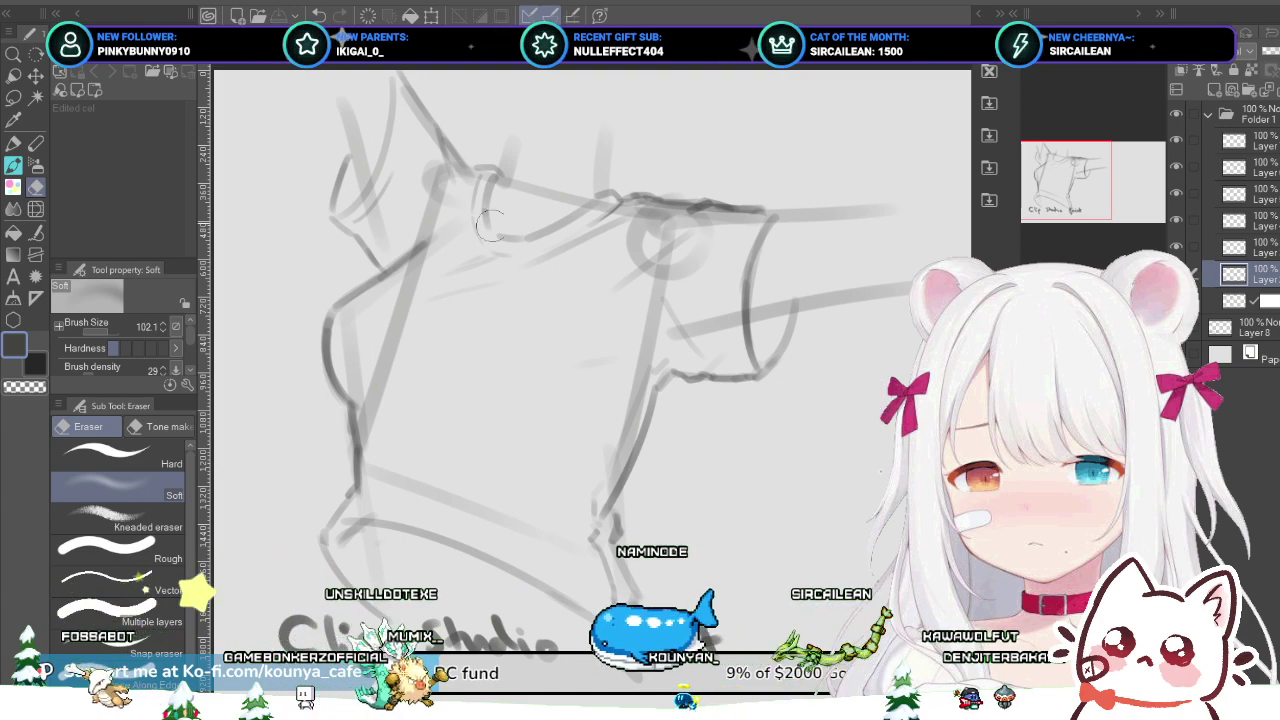
{"action": "left_click", "coordinate": [1250, 220]}
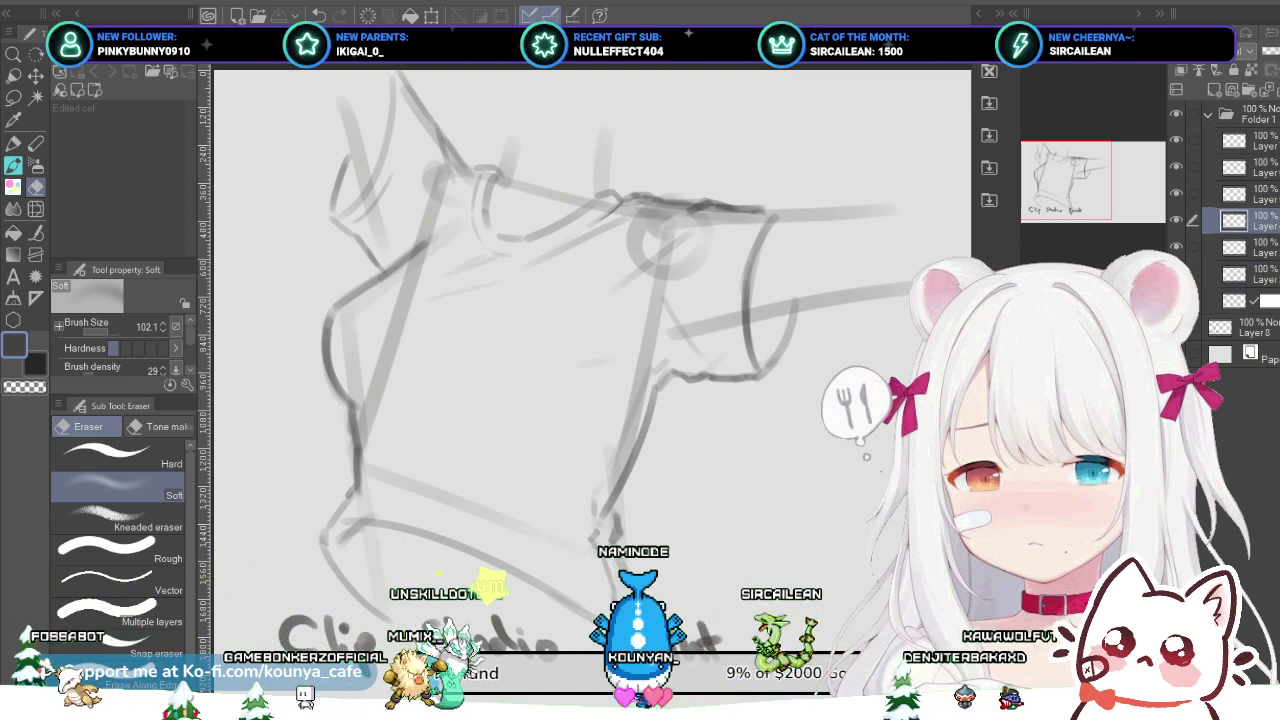
{"action": "left_click", "coordinate": [1250, 167]}
{"action": "left_click", "coordinate": [1250, 140]}
{"action": "left_click", "coordinate": [1176, 140]}
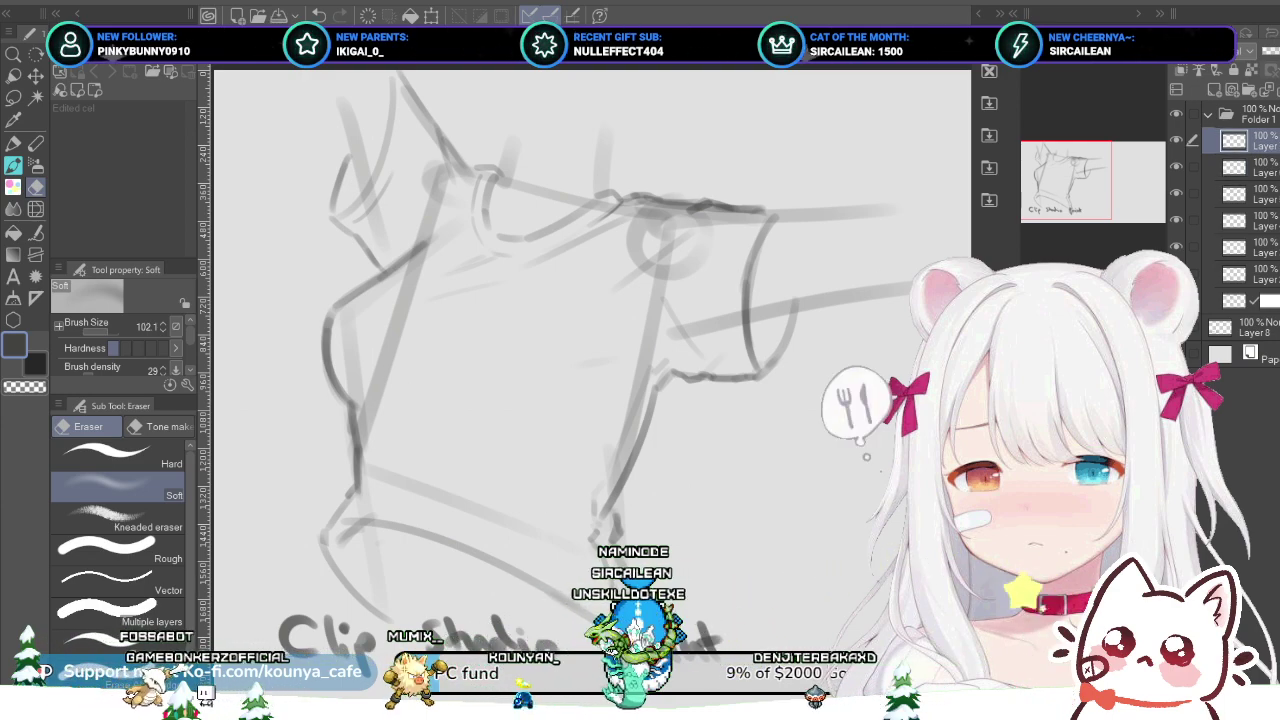
{"action": "left_click", "coordinate": [1250, 300]}
{"action": "left_click", "coordinate": [1176, 300]}
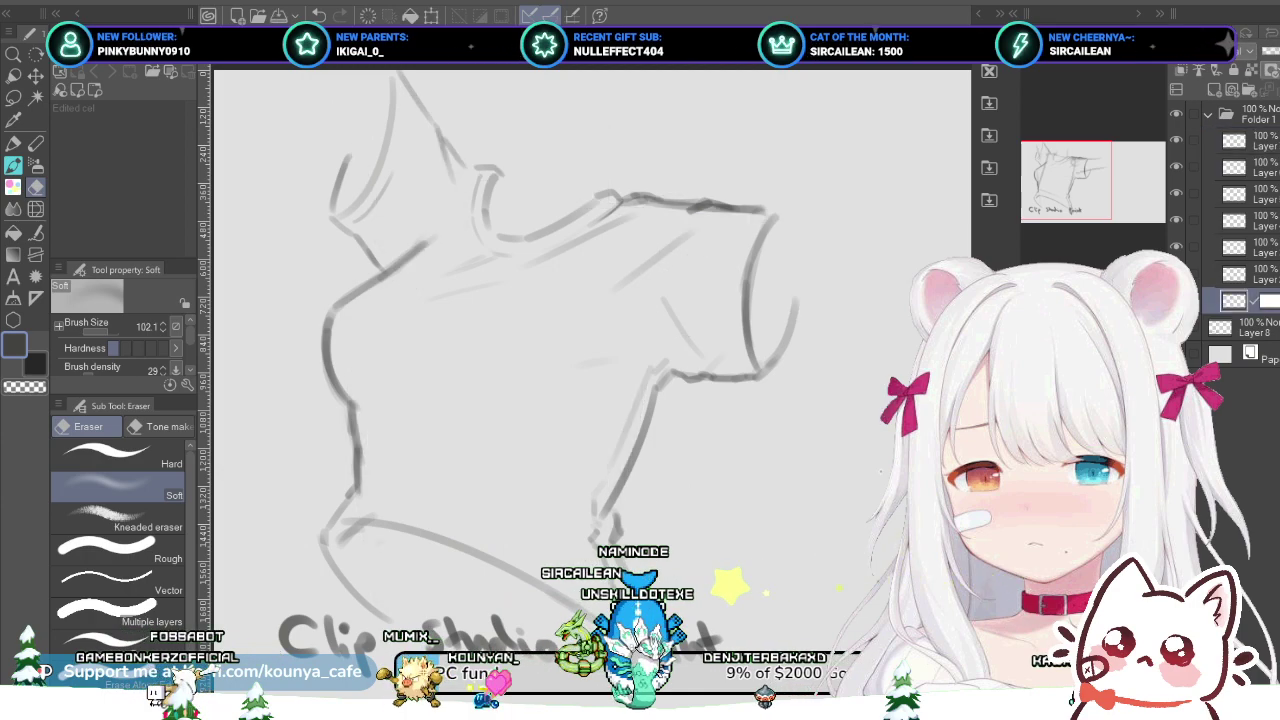
{"action": "left_click", "coordinate": [1176, 300]}
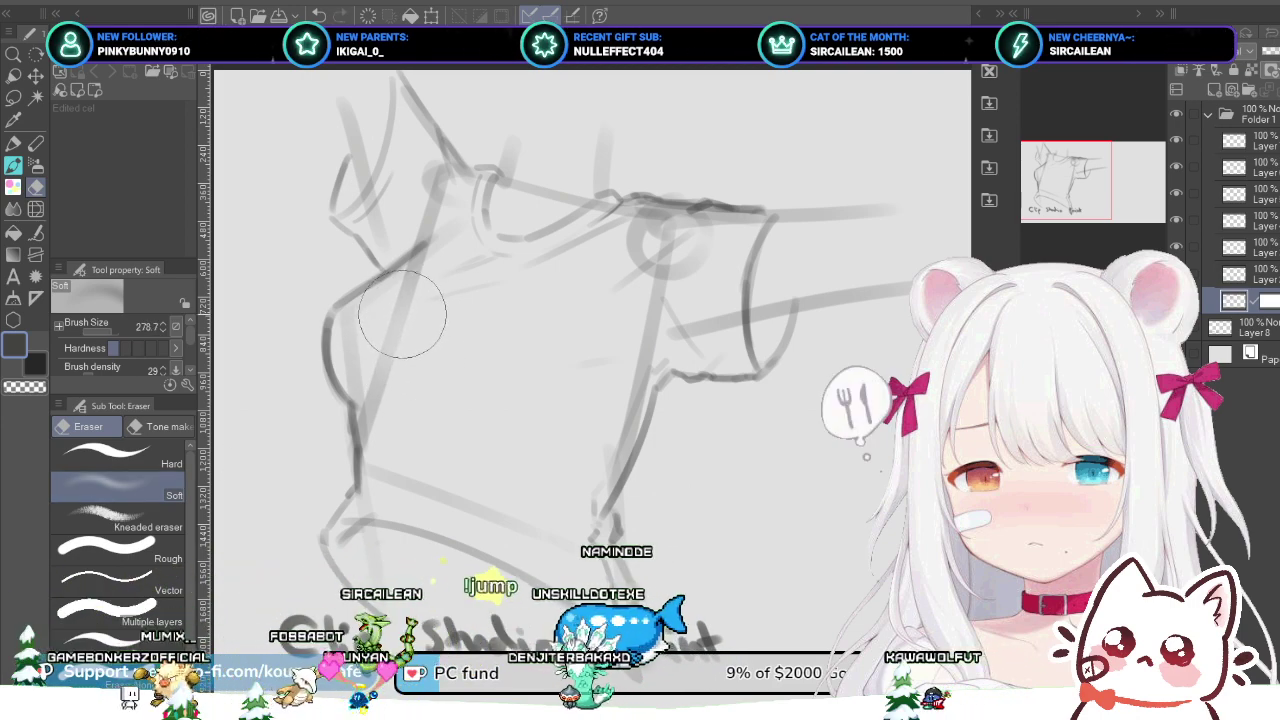
Step: Fade the box's construction line running from the near shoulder down through the chest with the Soft eraser, reducing its size to 196.7
{"action": "left_click_drag", "start_coordinate": [502, 326], "coordinate": [549, 411]}
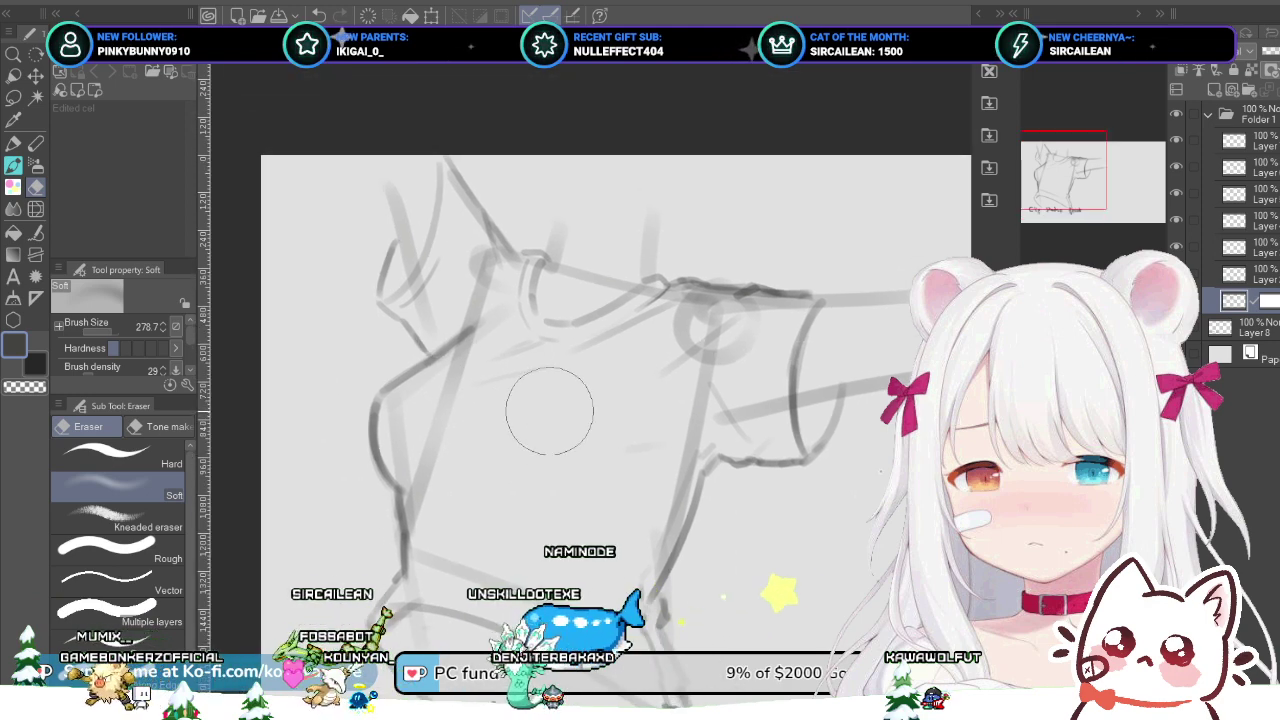
{"action": "left_click_drag", "start_coordinate": [433, 383], "coordinate": [437, 447]}
{"action": "key", "text": "bracketleft"}
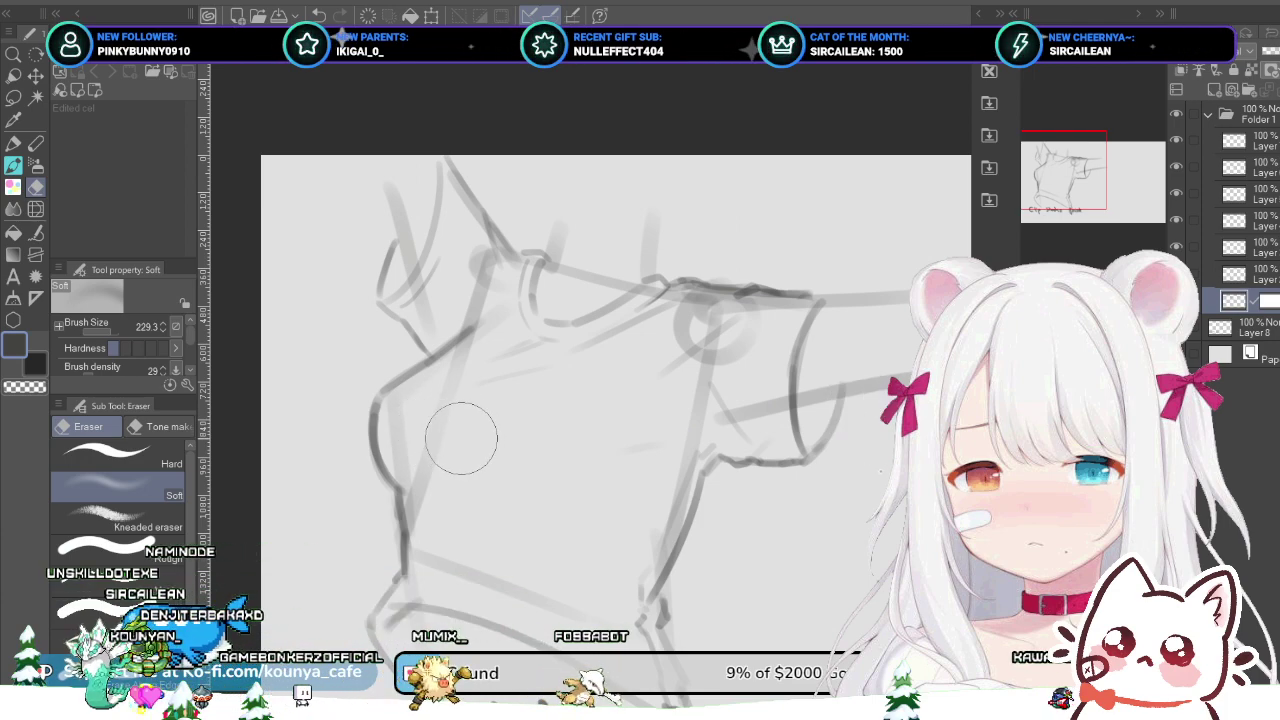
{"action": "scroll", "coordinate": [575, 600], "scroll_direction": "up", "scroll_amount": 4}
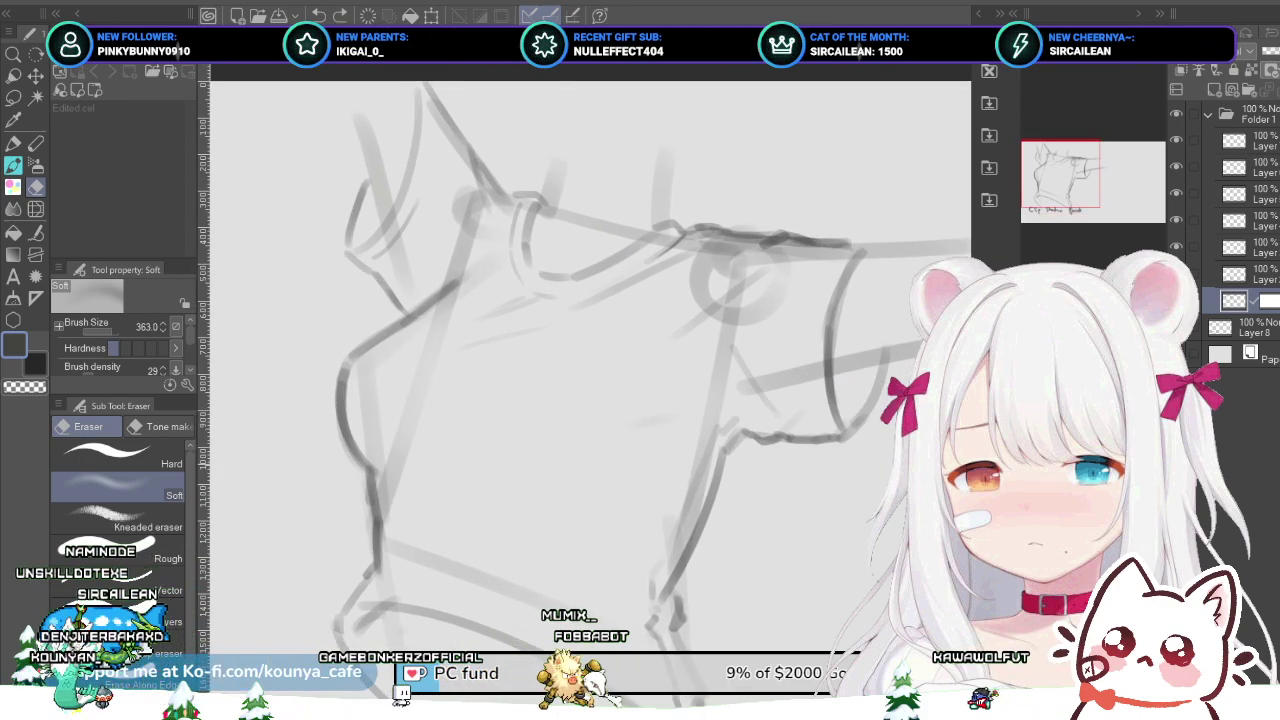
{"action": "scroll", "coordinate": [424, 355], "scroll_direction": "down", "scroll_amount": 2}
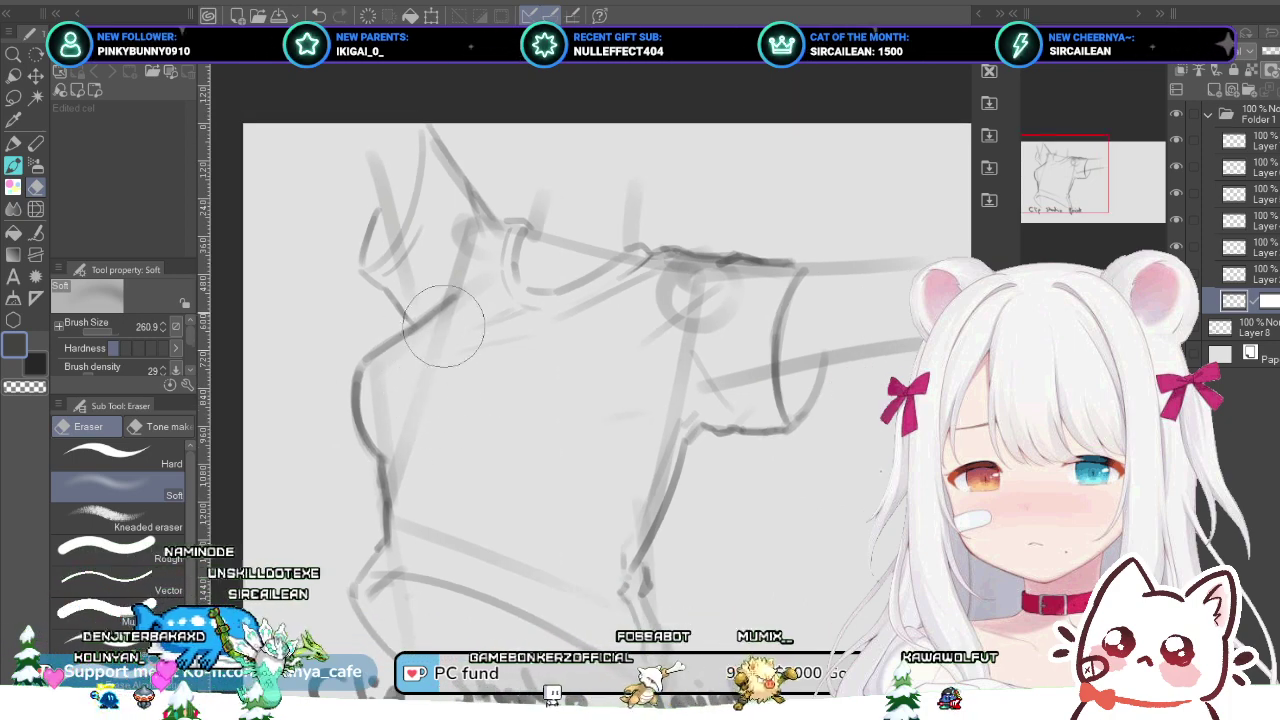
{"action": "scroll", "coordinate": [457, 365], "scroll_direction": "up", "scroll_amount": 1}
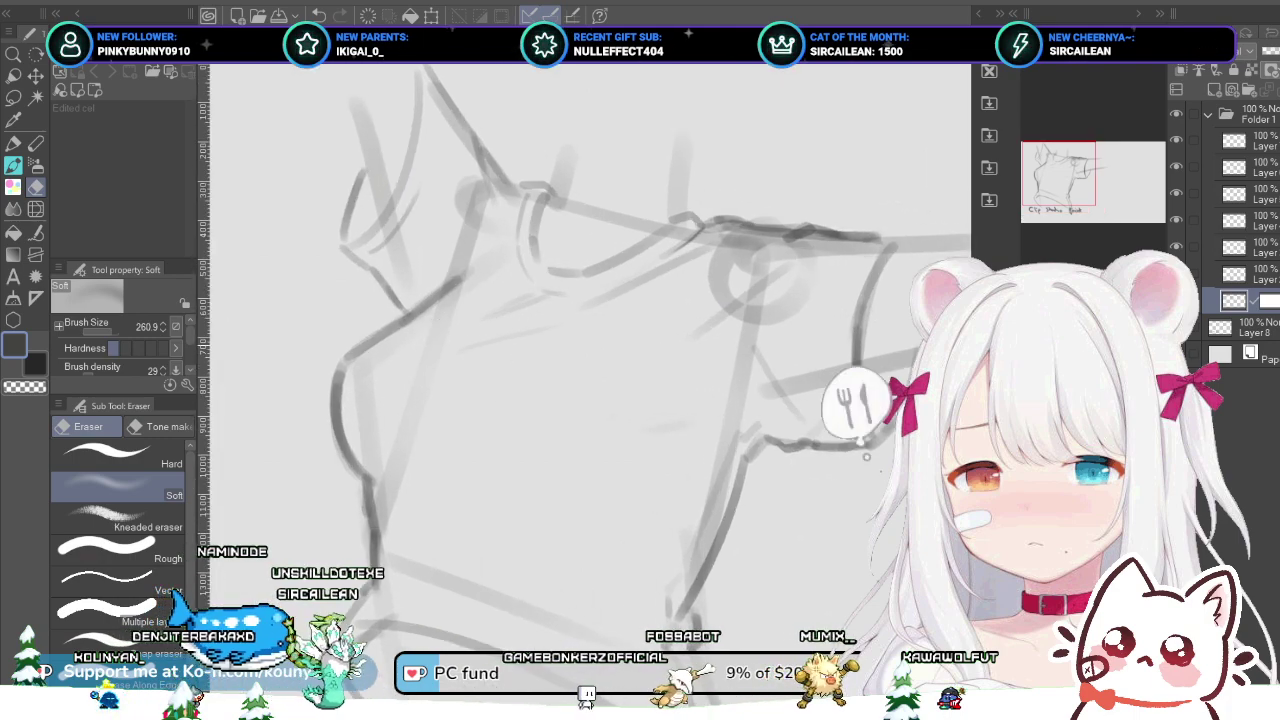
{"action": "scroll", "coordinate": [457, 365], "scroll_direction": "down", "scroll_amount": 1}
{"action": "key", "text": "bracketleft"}
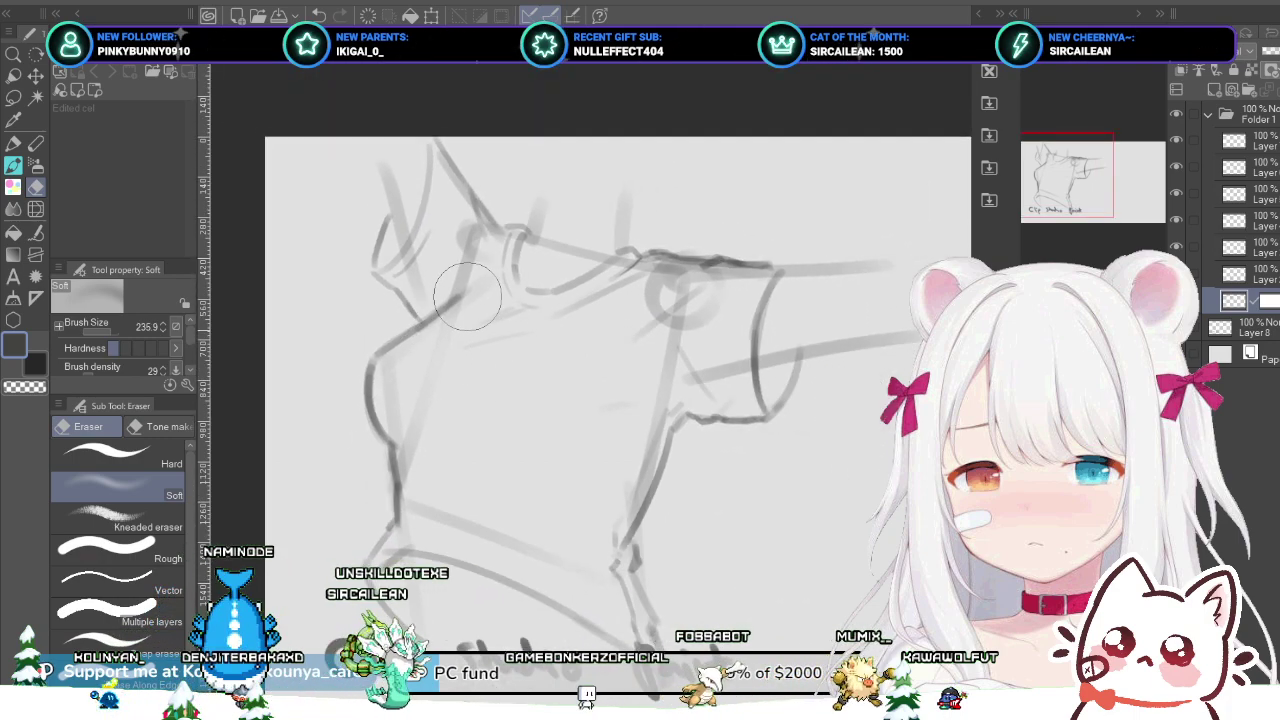
{"action": "left_click_drag", "start_coordinate": [463, 300], "coordinate": [449, 346]}
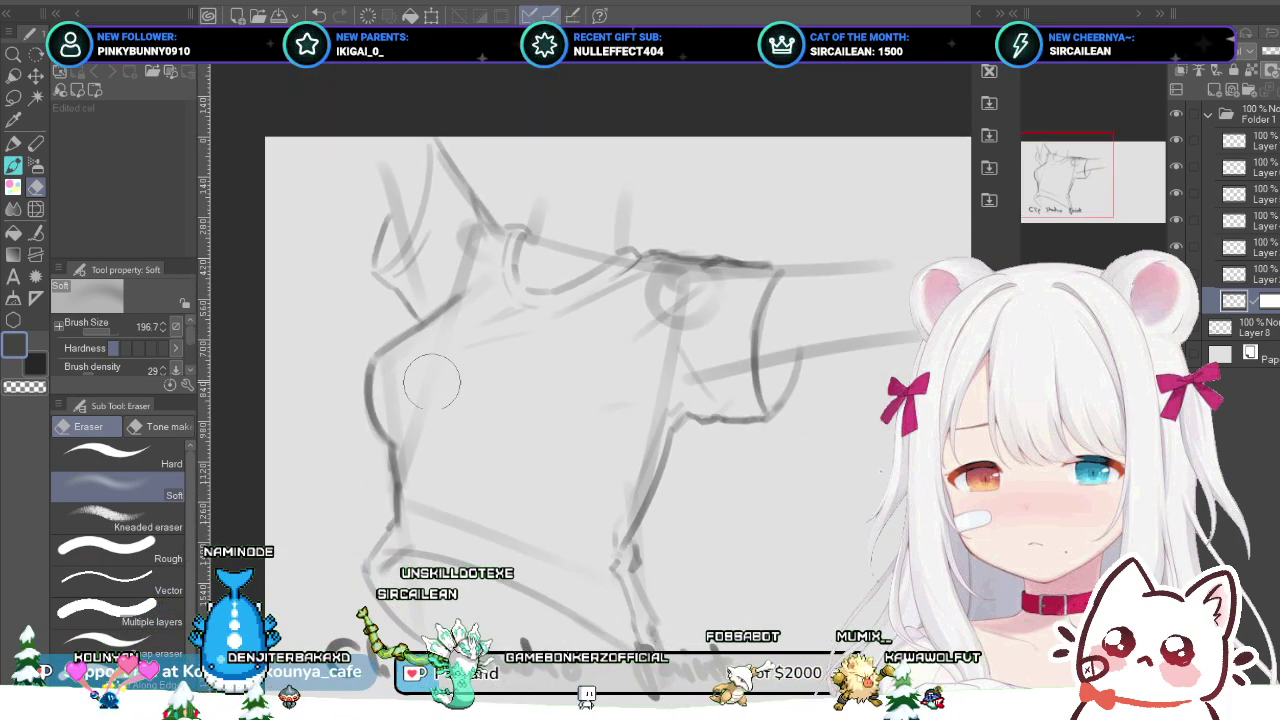
{"action": "scroll", "coordinate": [468, 295], "scroll_direction": "up", "scroll_amount": 1}
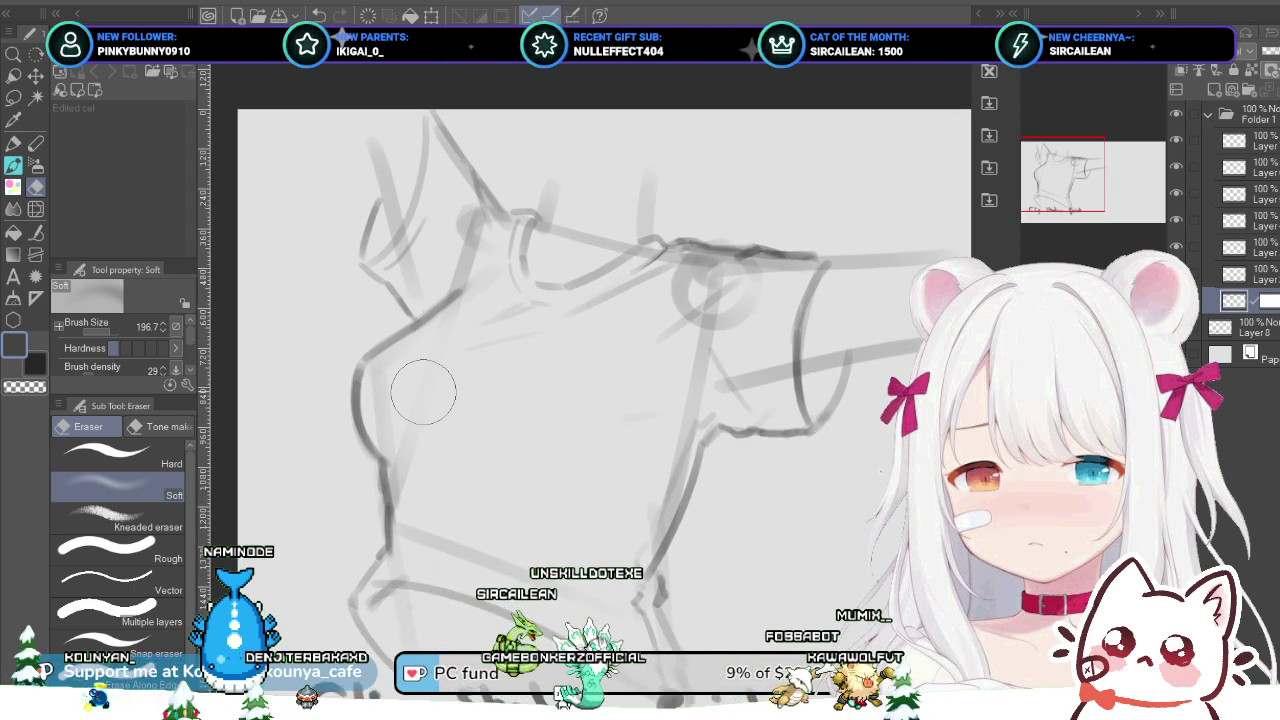
{"action": "scroll", "coordinate": [450, 398], "scroll_direction": "down", "scroll_amount": 1}
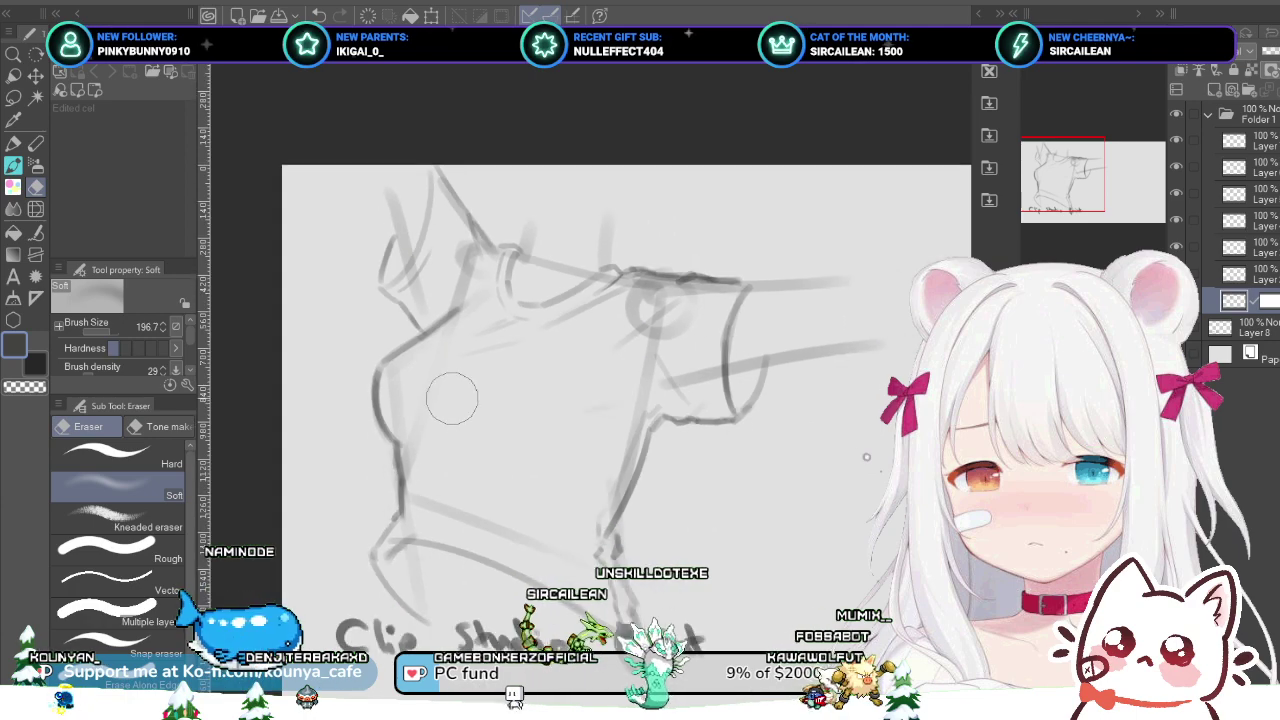
{"action": "scroll", "coordinate": [450, 398], "scroll_direction": "up", "scroll_amount": 1}
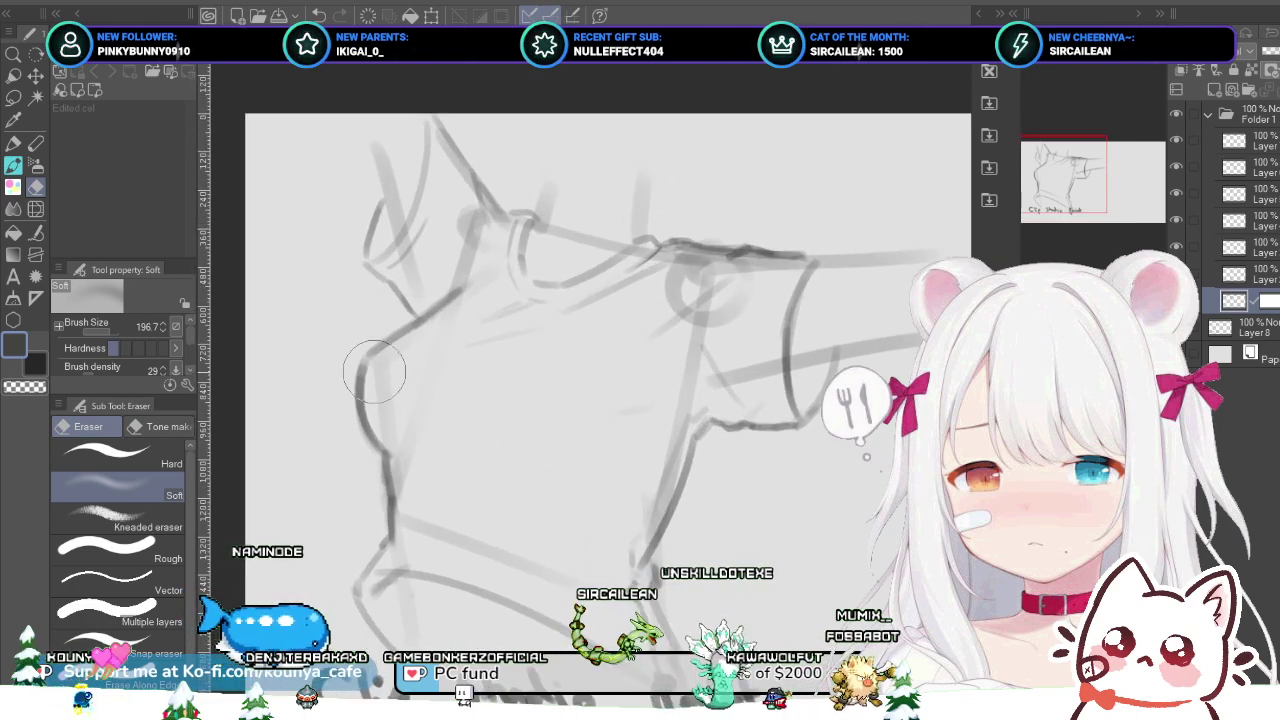
{"action": "left_click", "coordinate": [1255, 194]}
{"action": "left_click", "coordinate": [1255, 140]}
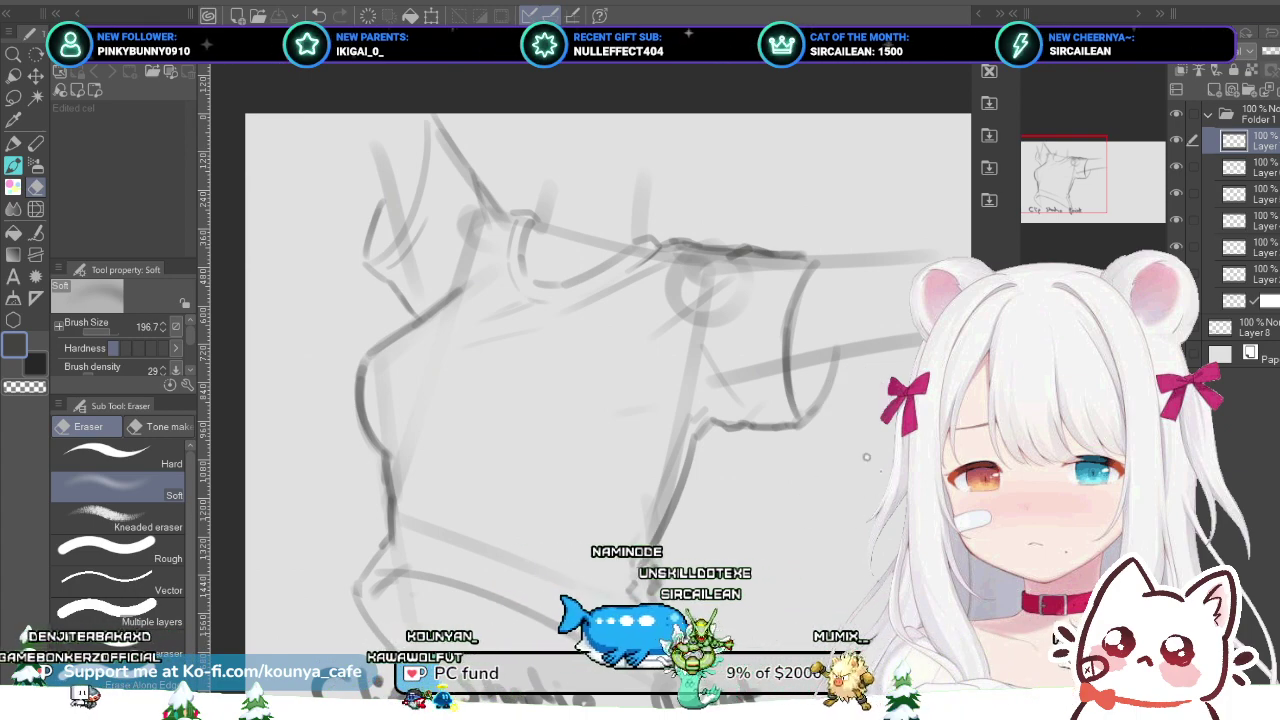
{"action": "left_click", "coordinate": [1255, 167]}
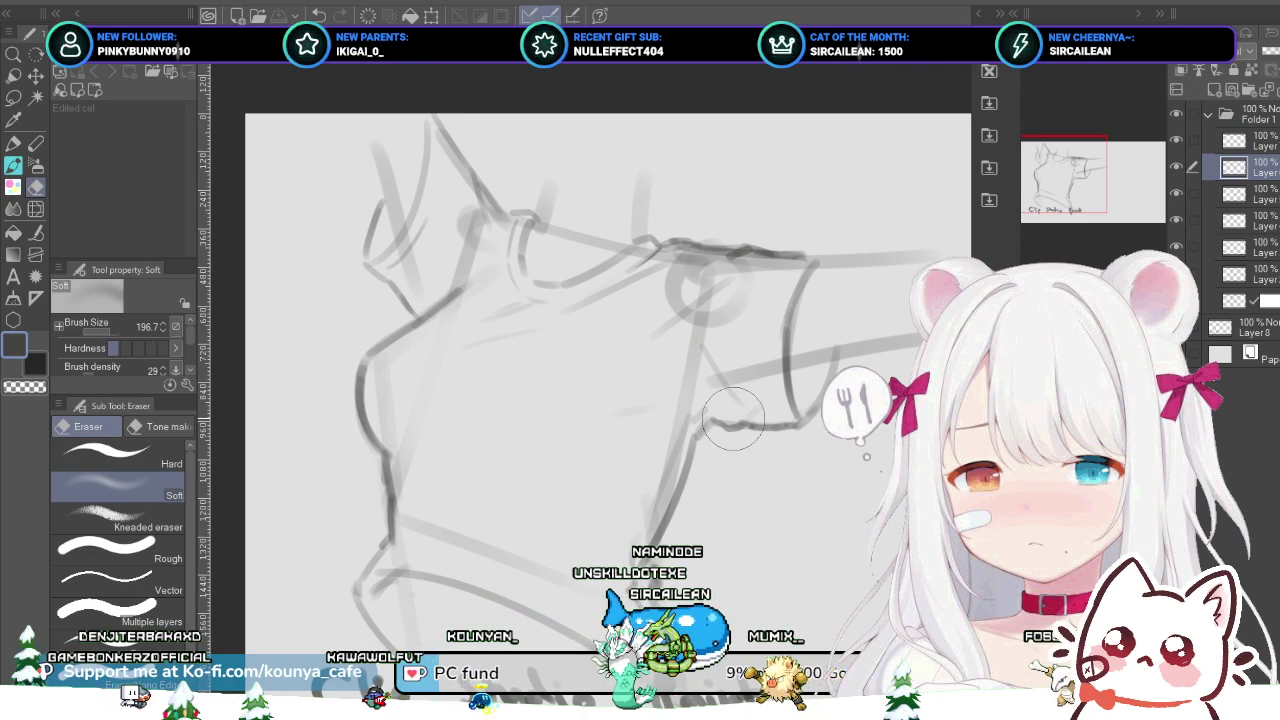
{"action": "scroll", "coordinate": [585, 258], "scroll_direction": "down", "scroll_amount": 2}
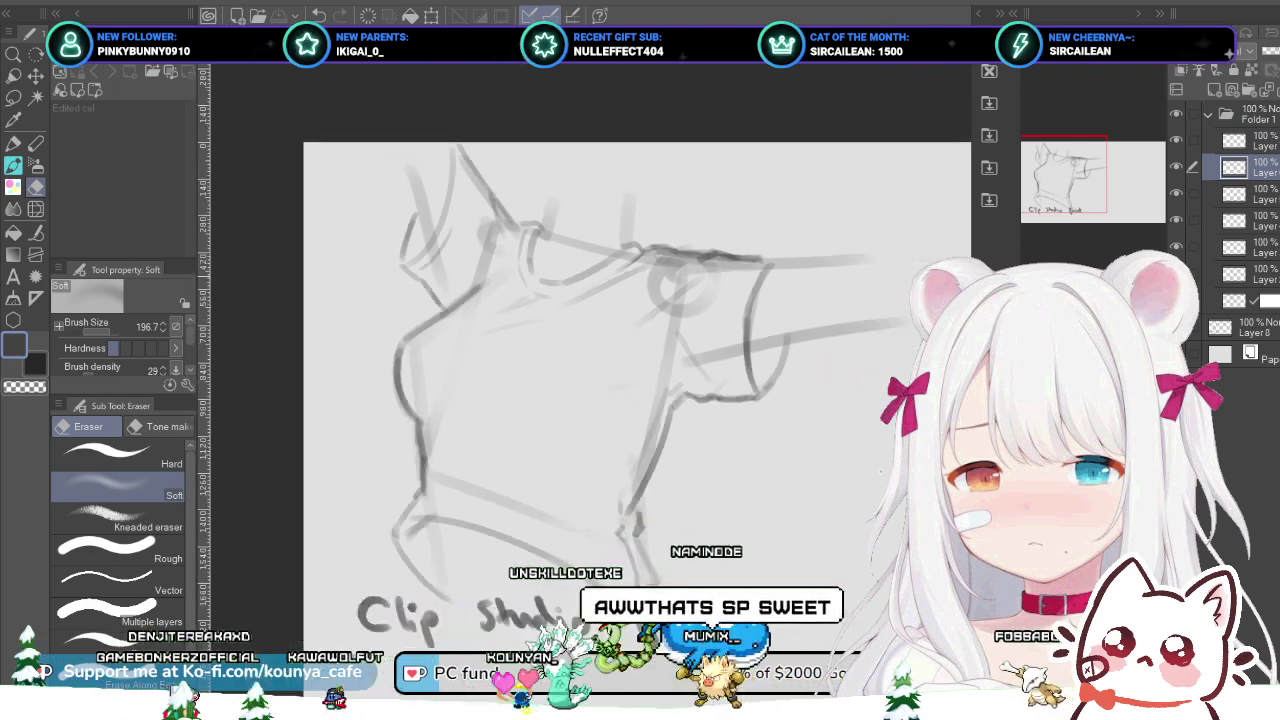
{"action": "scroll", "coordinate": [585, 258], "scroll_direction": "up", "scroll_amount": 2}
{"action": "left_click", "coordinate": [1255, 140]}
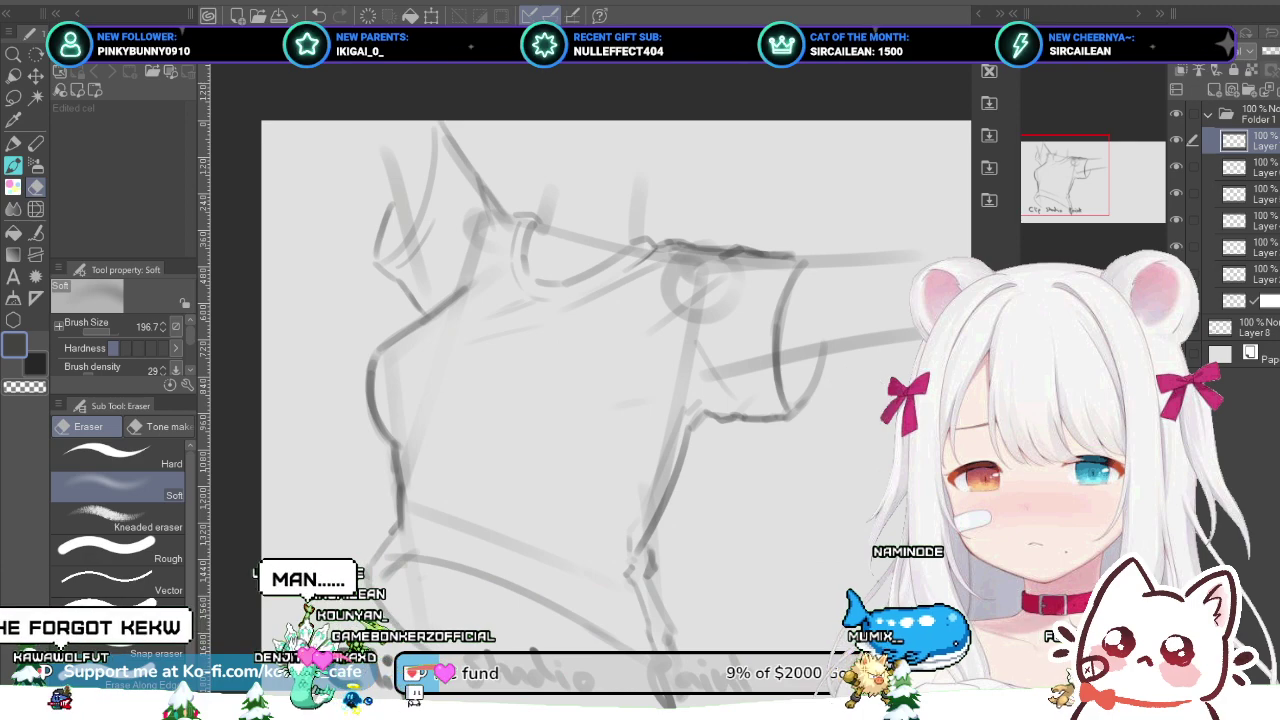
{"action": "left_click", "coordinate": [1255, 194]}
{"action": "key", "text": "alt+bracketright"}
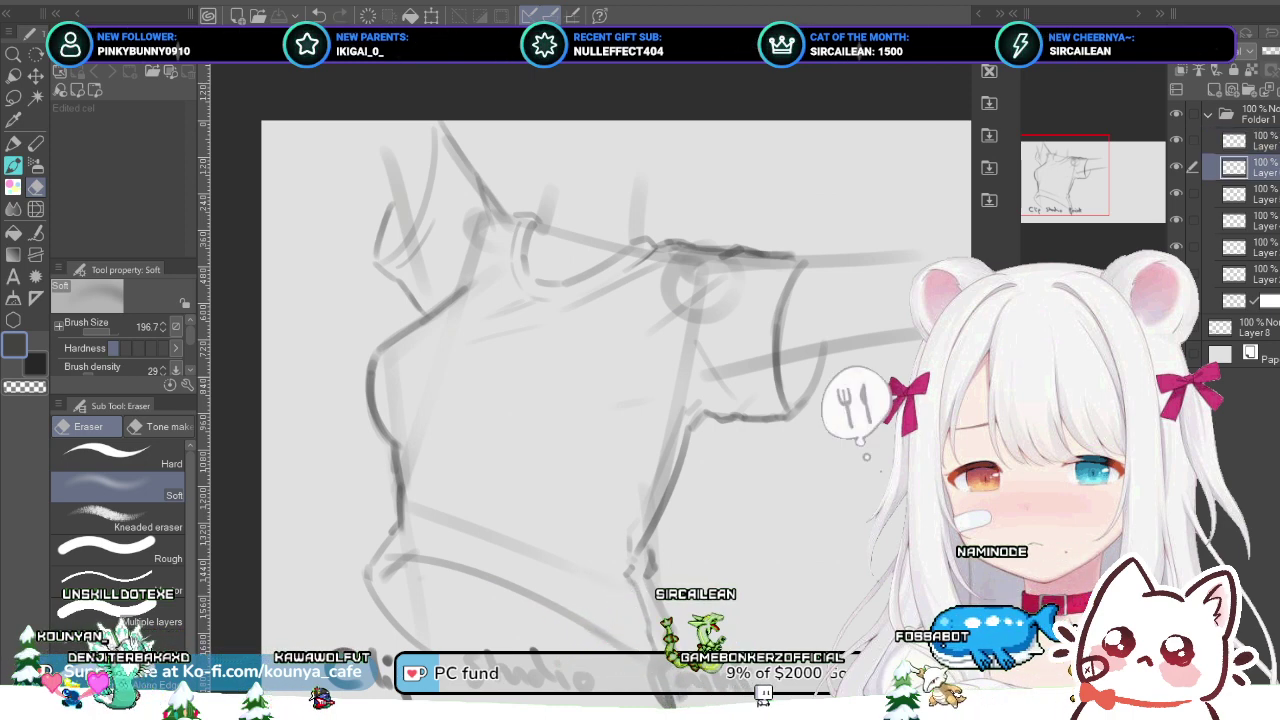
{"action": "left_click", "coordinate": [1256, 140]}
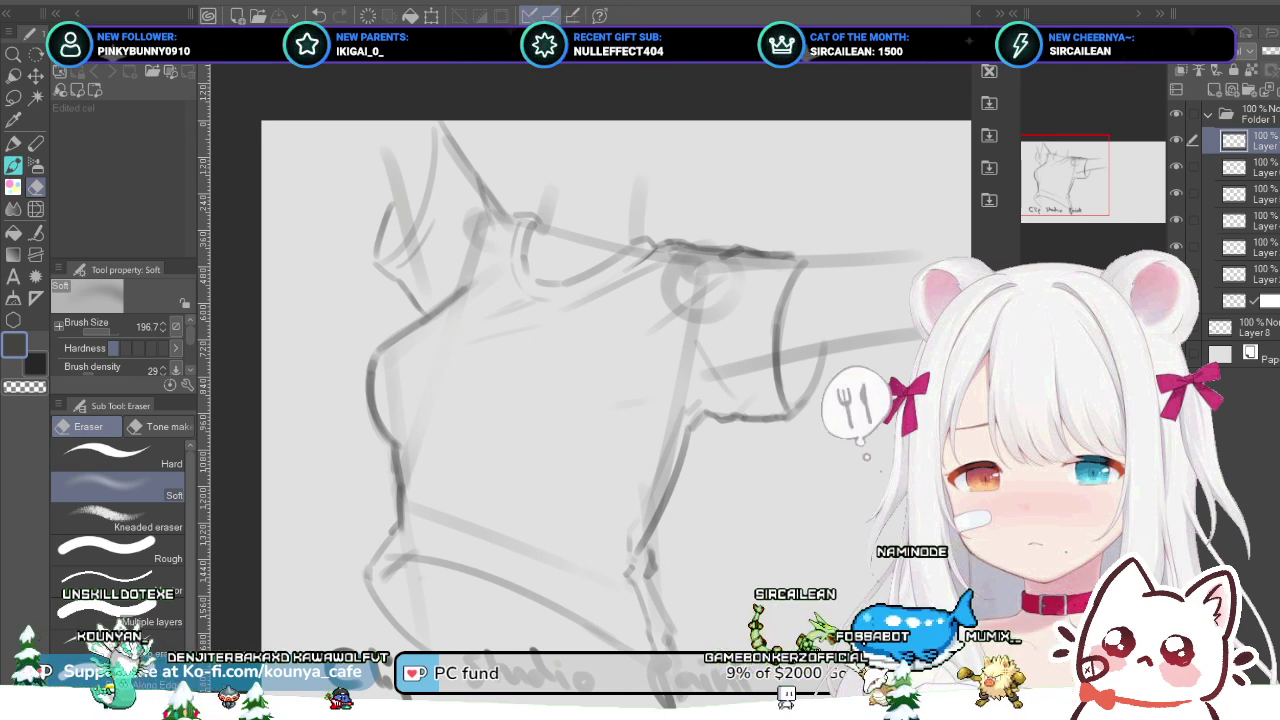
{"action": "left_click", "coordinate": [1256, 167]}
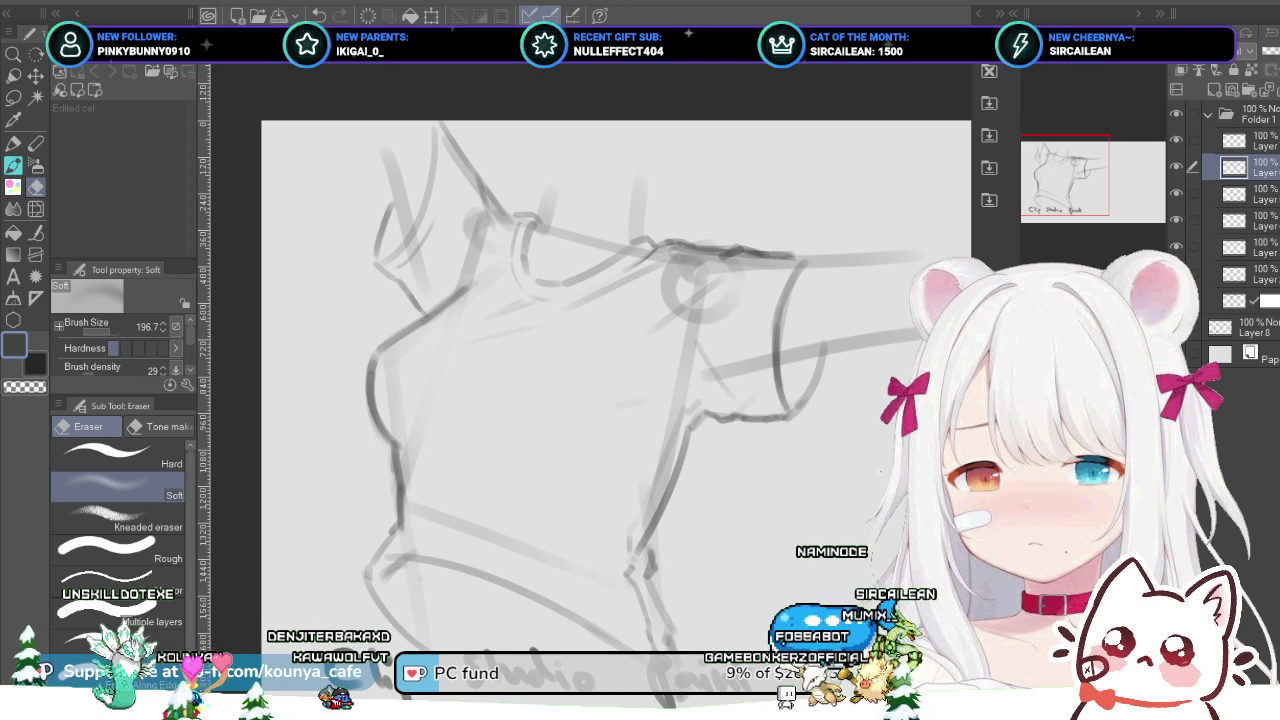
{"action": "left_click", "coordinate": [1256, 140]}
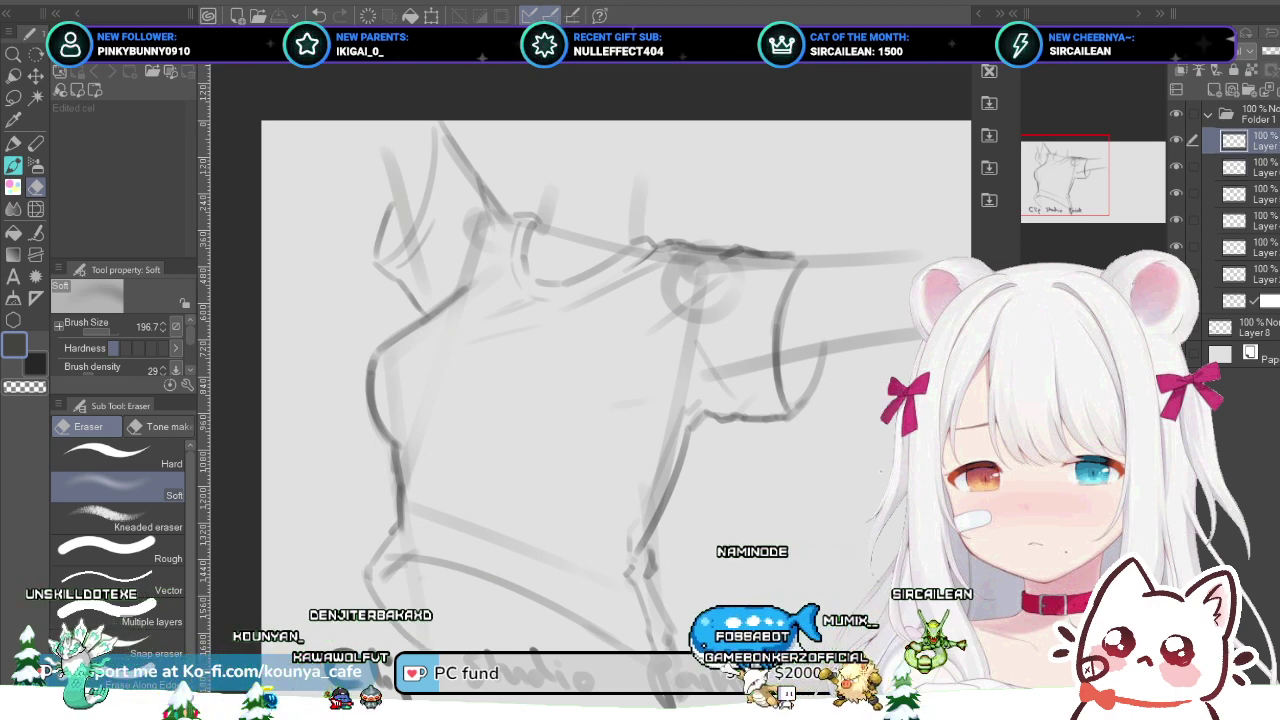
{"action": "left_click", "coordinate": [1256, 167]}
{"action": "left_click", "coordinate": [1256, 140]}
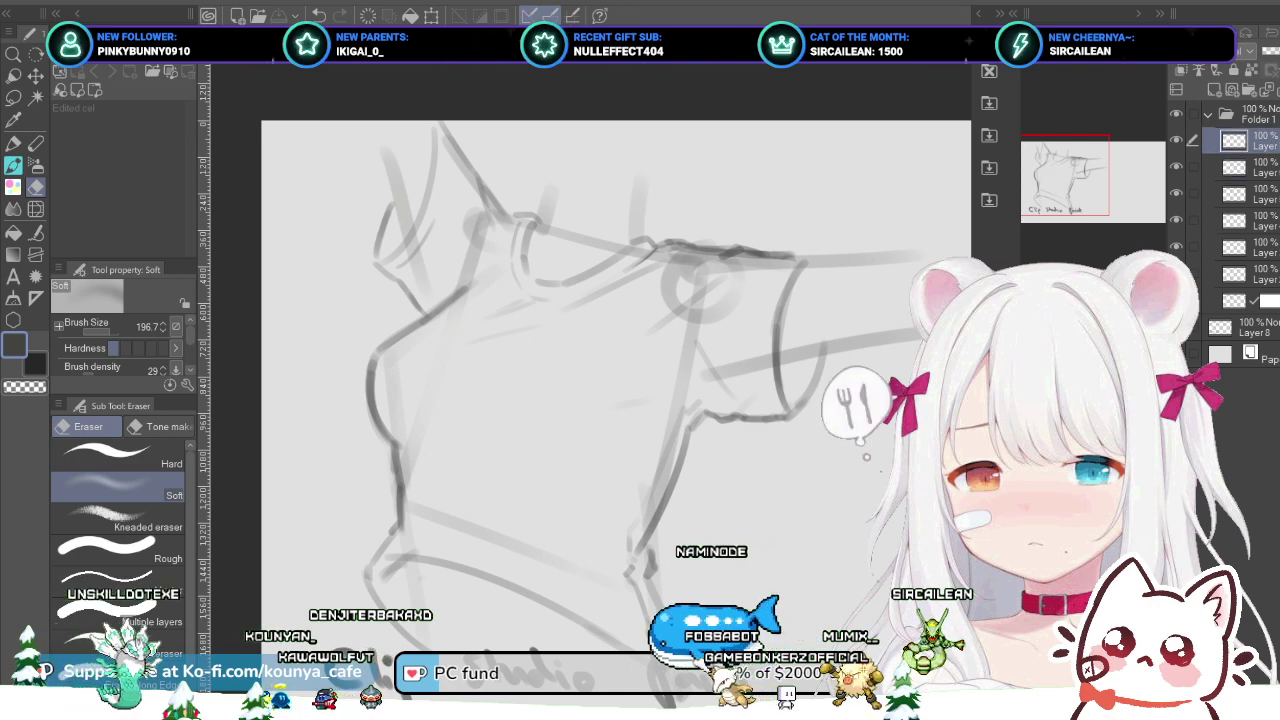
{"action": "left_click", "coordinate": [1256, 167]}
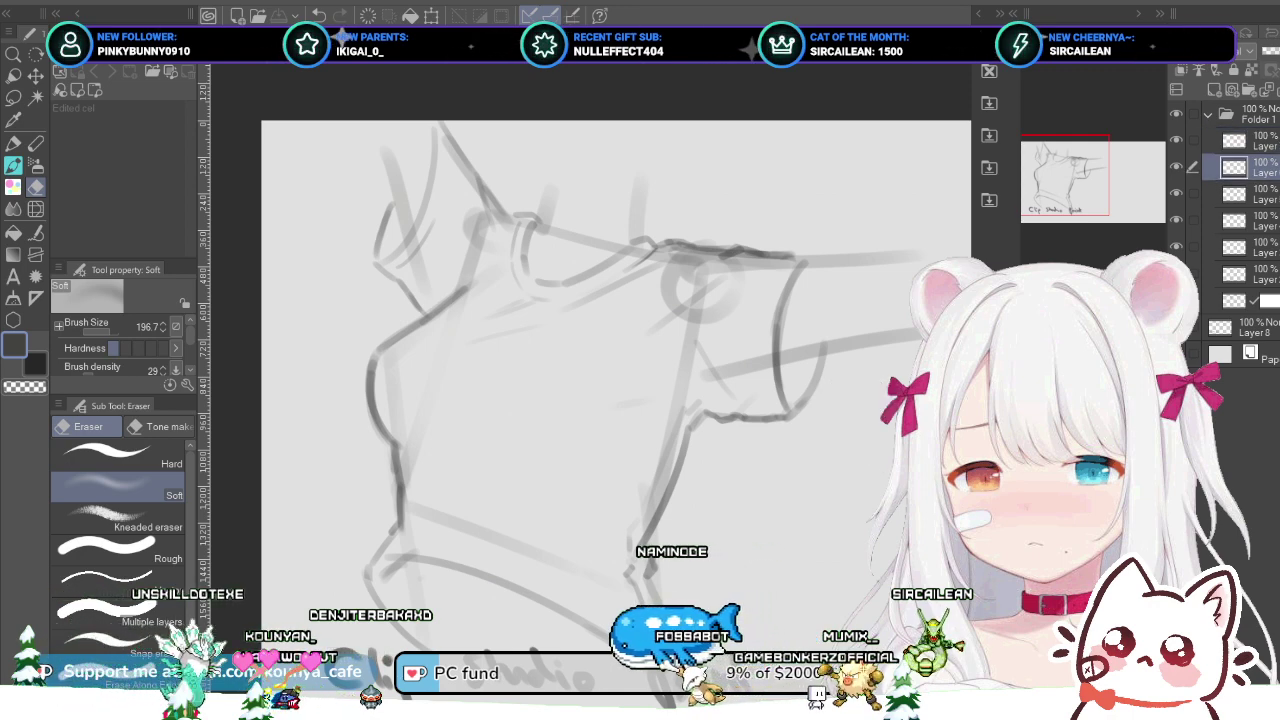
{"action": "left_click", "coordinate": [1256, 140]}
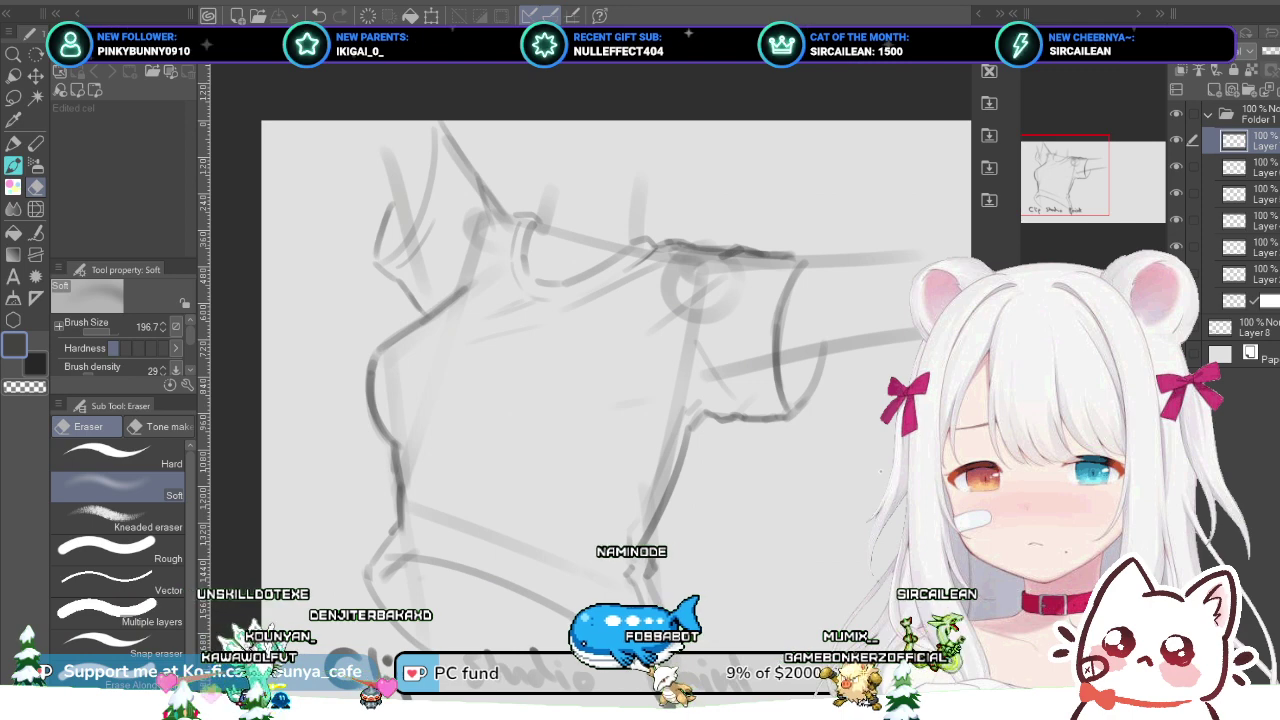
Step: Add a new raster layer at the top of the folder and switch to the Flat marker for drawing on it
{"action": "key", "text": "ctrl+shift+n"}
{"action": "key", "text": "p"}
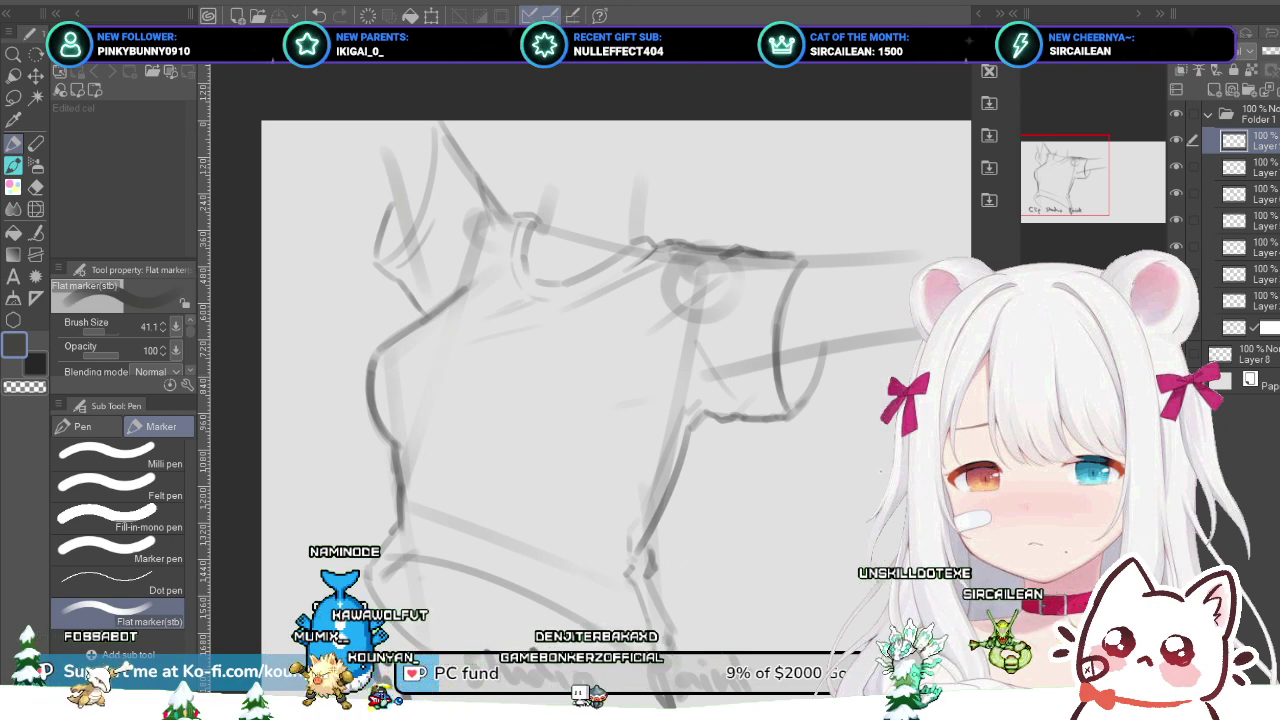
{"action": "key", "text": "alt+bracketleft"}
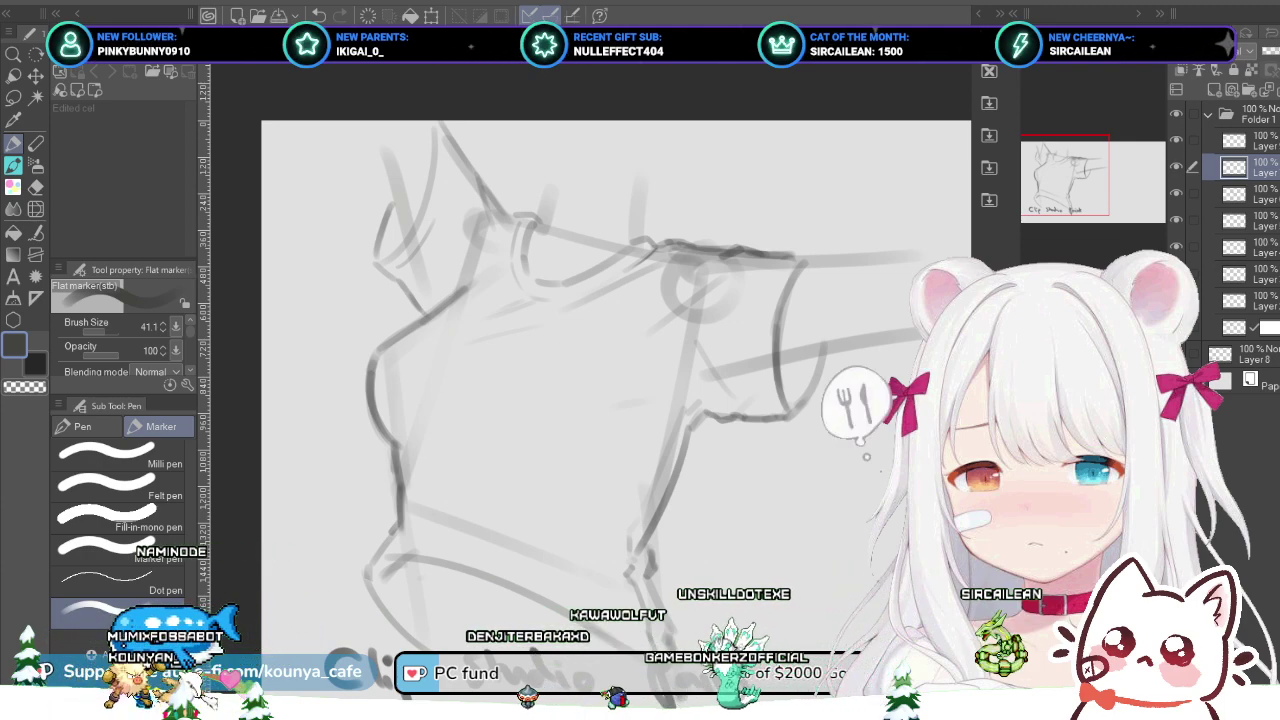
{"action": "left_click", "coordinate": [1250, 140]}
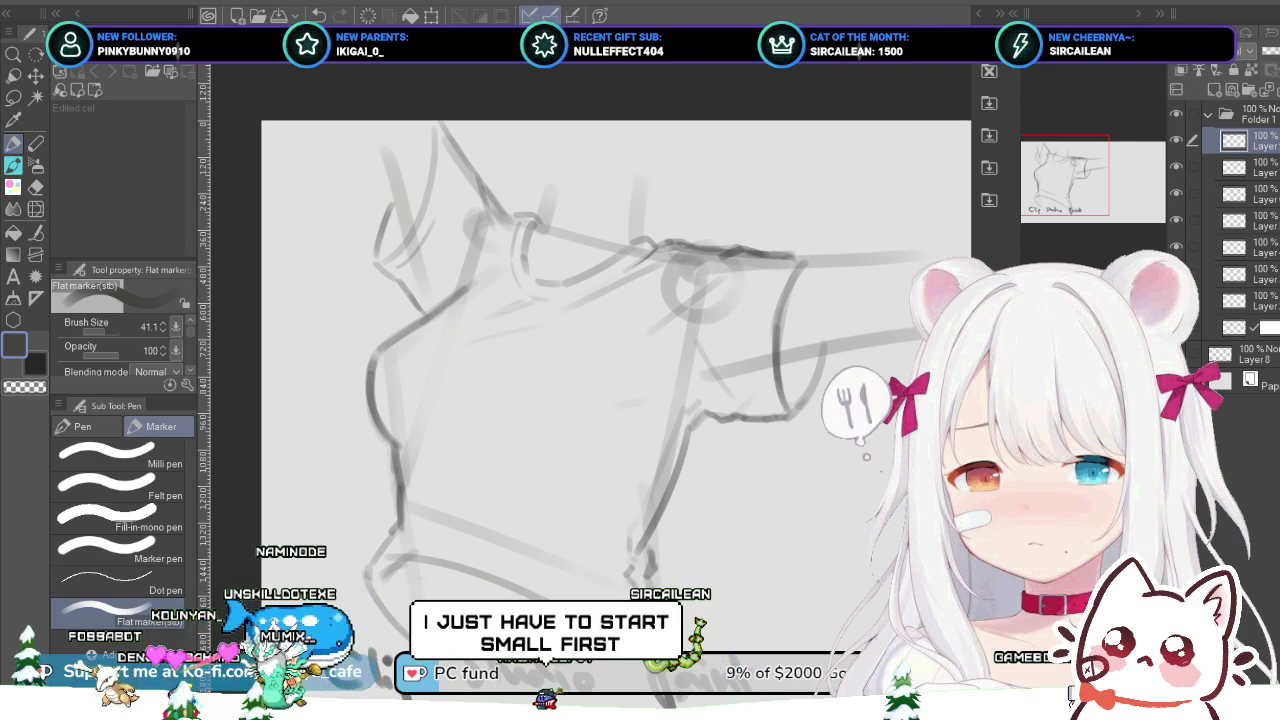
{"action": "left_click_drag", "start_coordinate": [378, 158], "coordinate": [390, 178]}
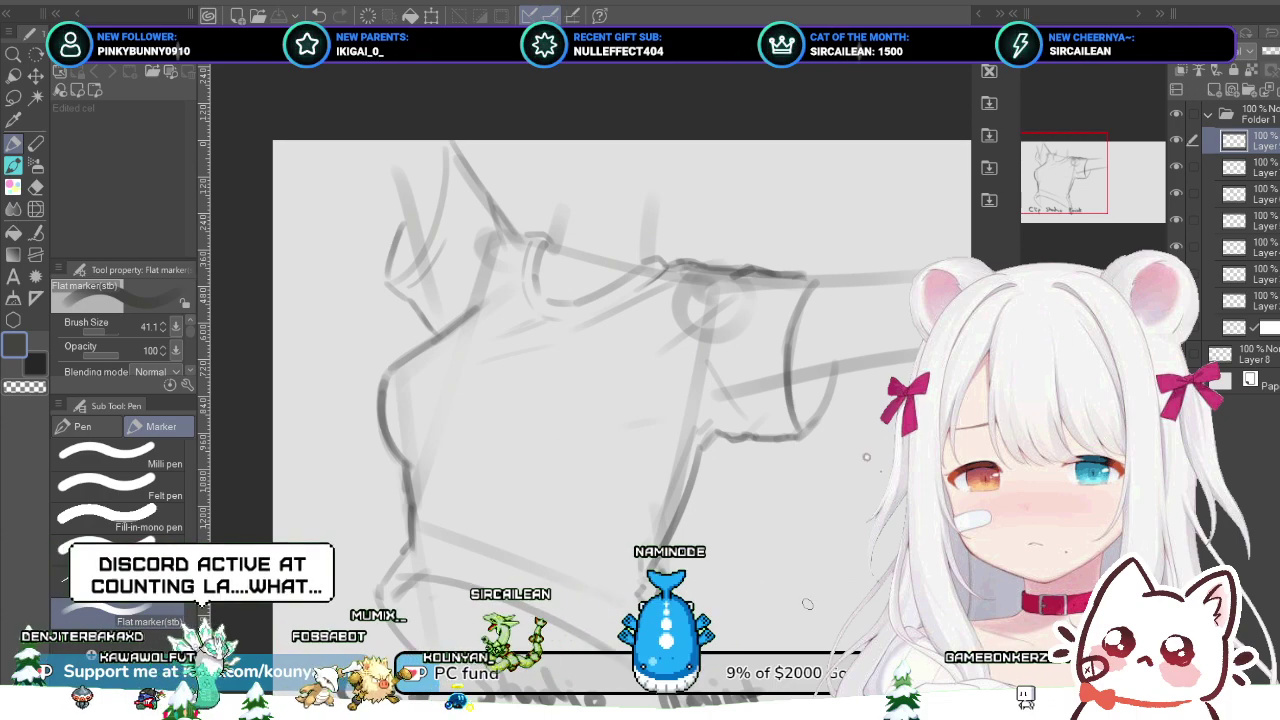
{"action": "key", "text": "p"}
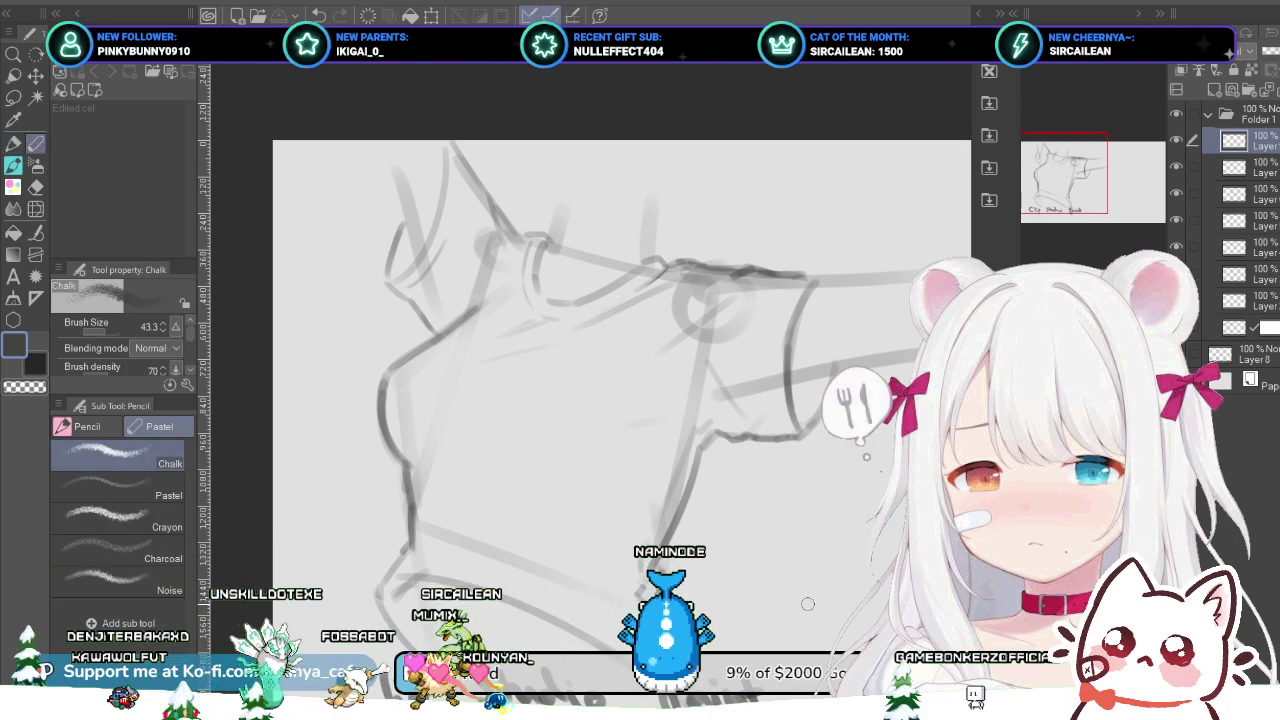
{"action": "key", "text": "p"}
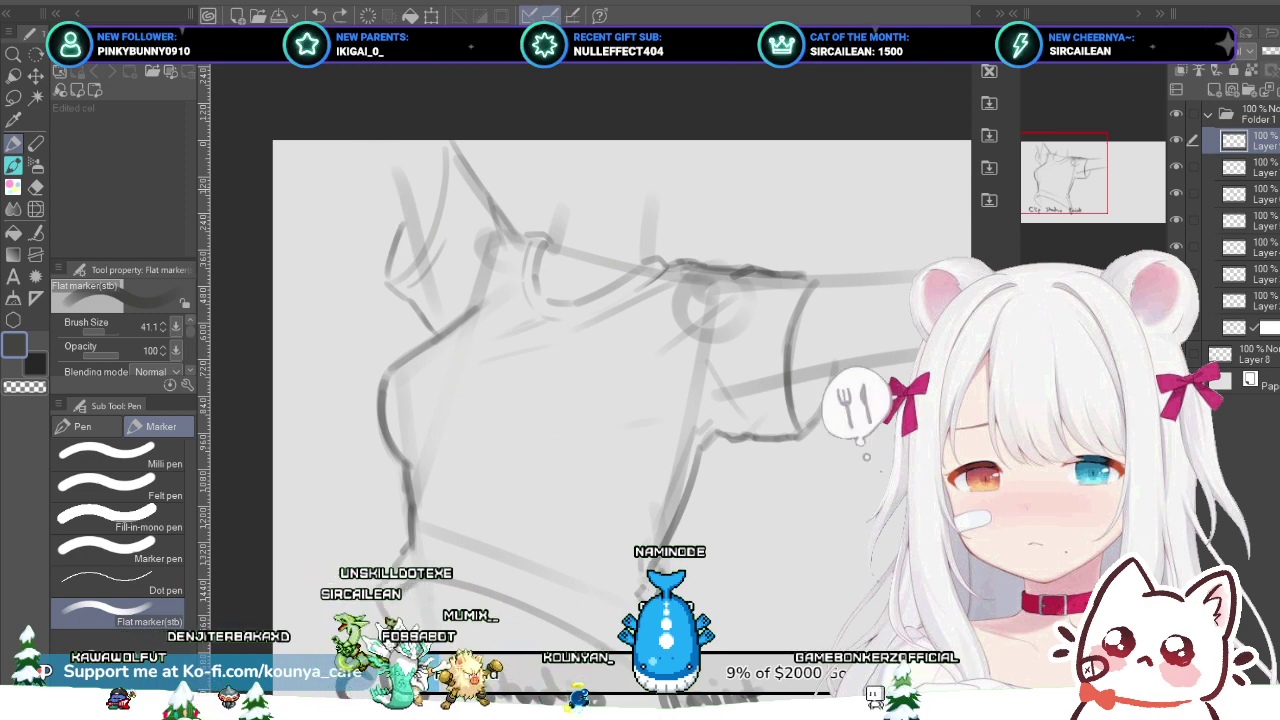
{"action": "left_click_drag", "start_coordinate": [368, 146], "coordinate": [416, 264]}
{"action": "key", "text": "ctrl+z"}
{"action": "left_click_drag", "start_coordinate": [370, 144], "coordinate": [418, 262]}
{"action": "key", "text": "ctrl+z"}
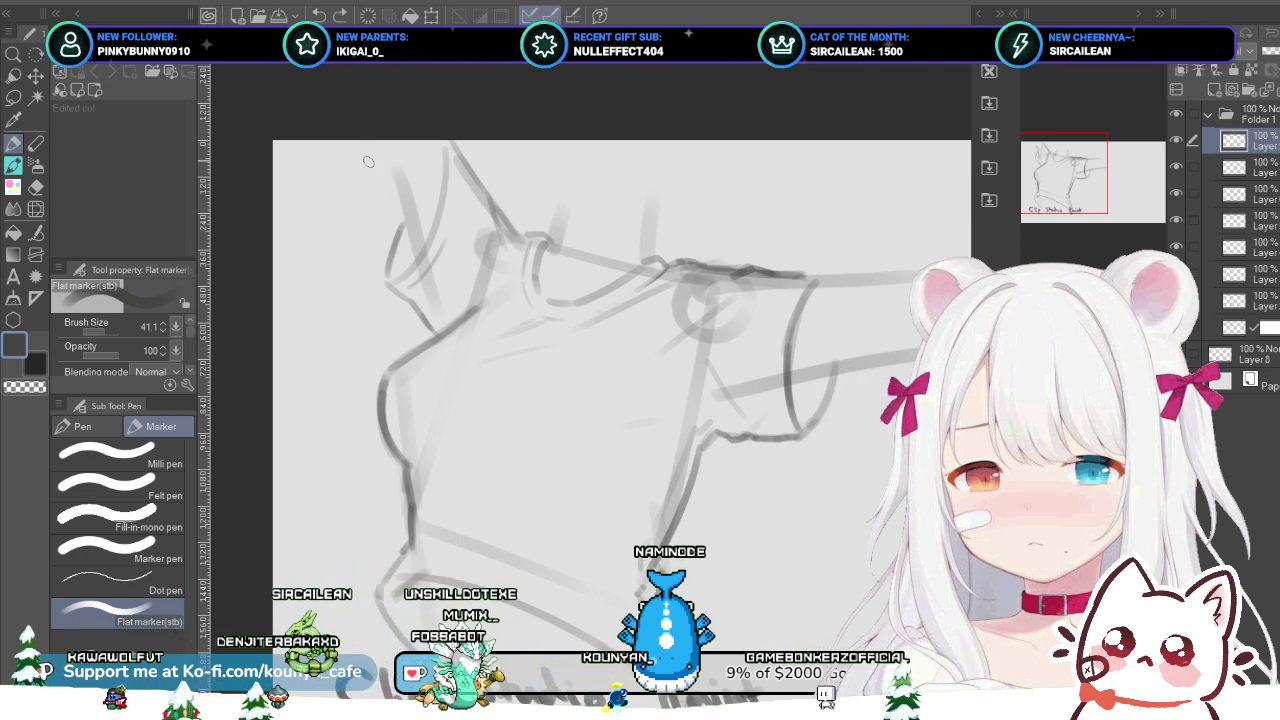
{"action": "left_click_drag", "start_coordinate": [368, 162], "coordinate": [418, 264]}
{"action": "key", "text": "ctrl+z"}
{"action": "left_click_drag", "start_coordinate": [358, 146], "coordinate": [419, 260]}
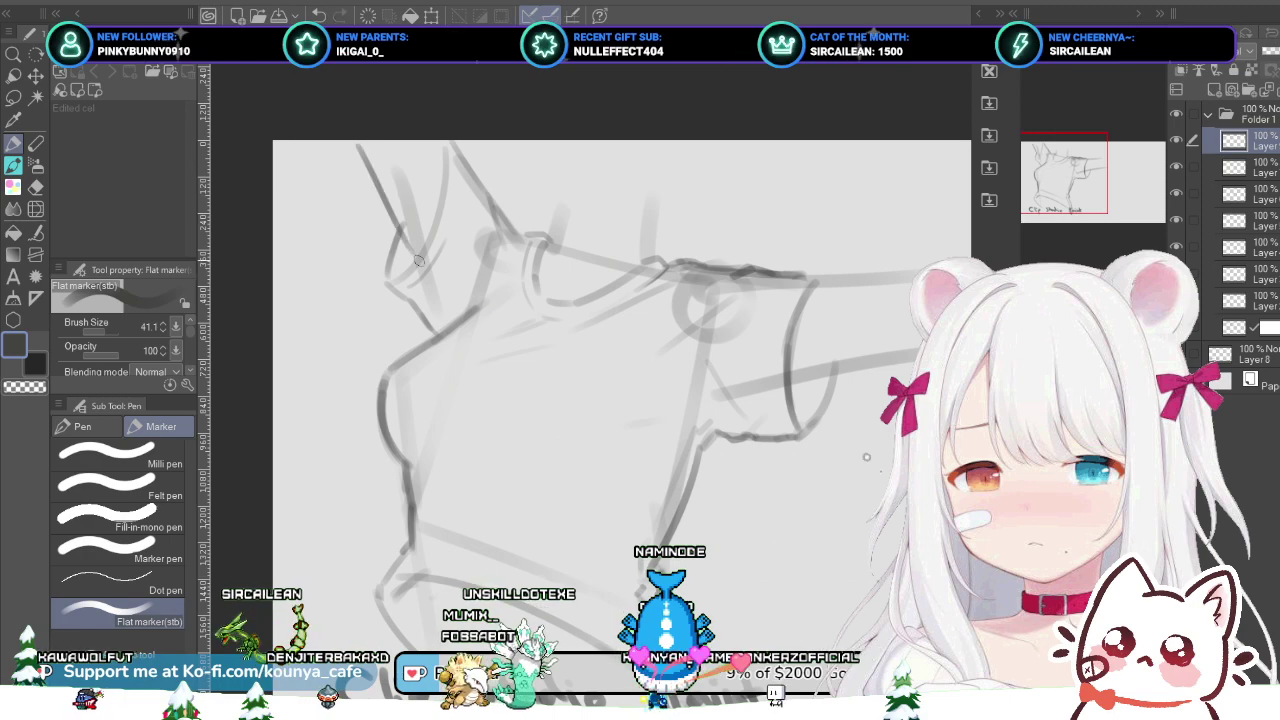
{"action": "key", "text": "ctrl+z"}
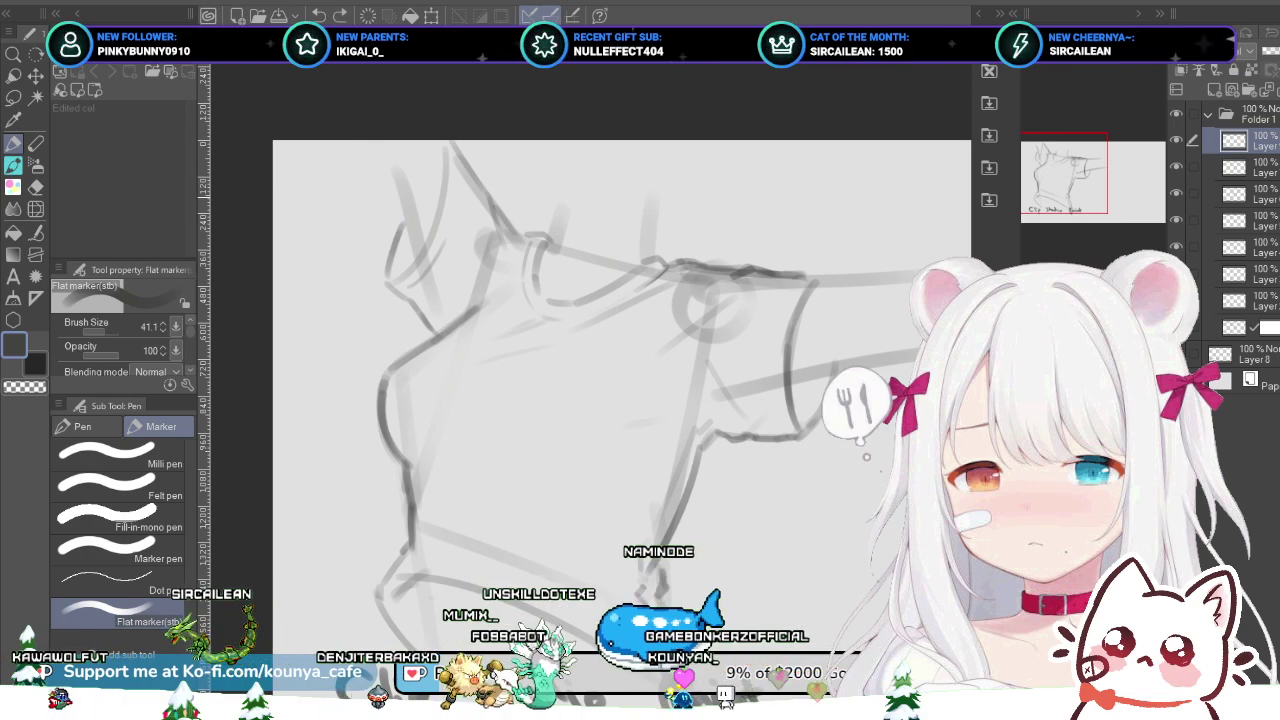
{"action": "left_click_drag", "start_coordinate": [365, 141], "coordinate": [407, 235]}
{"action": "key", "text": "ctrl+z"}
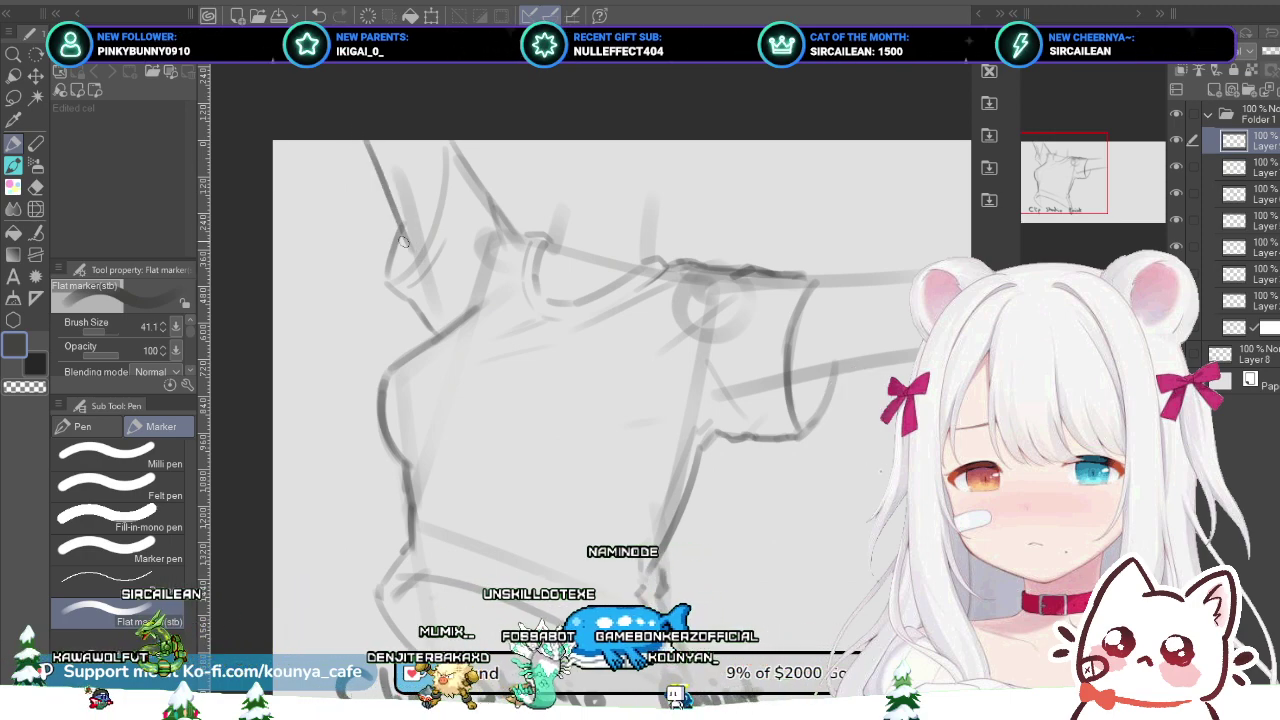
{"action": "key", "text": "ctrl+z"}
{"action": "left_click_drag", "start_coordinate": [368, 148], "coordinate": [424, 264]}
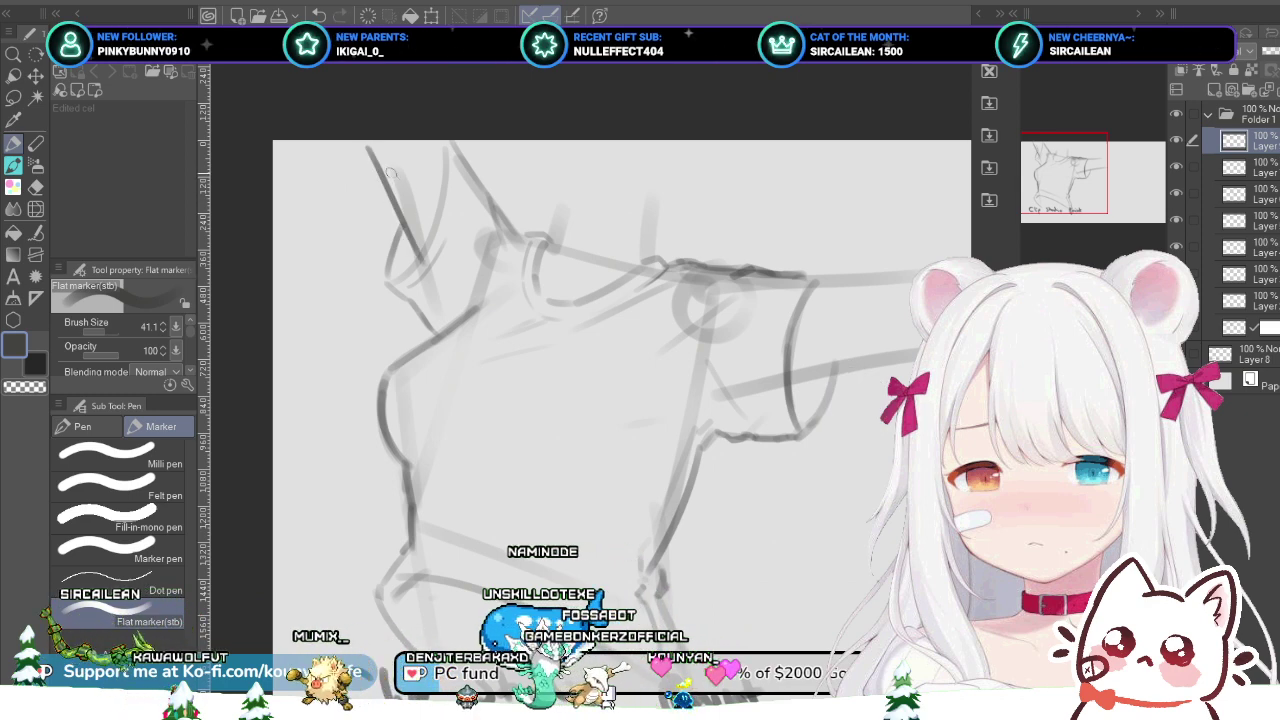
{"action": "key", "text": "ctrl+z"}
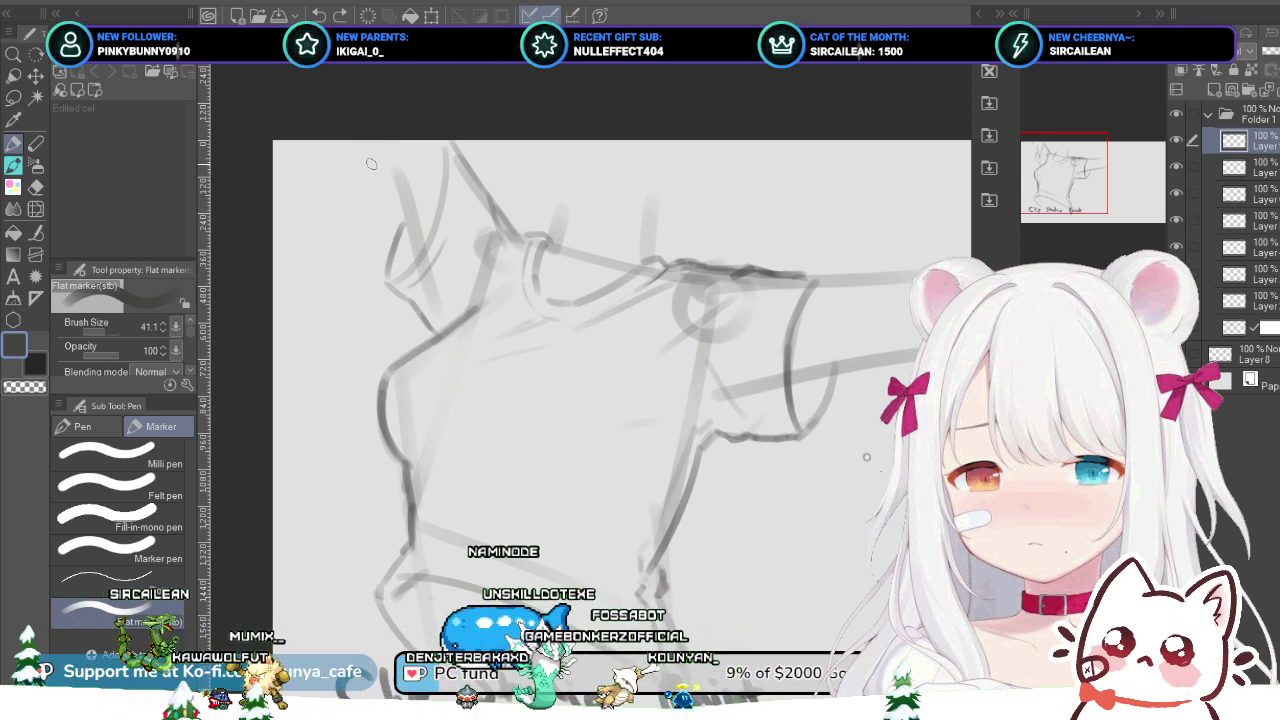
Step: Draw the raised arm's outer line with the Flat marker from the canvas's upper edge down into the far sleeve opening
{"action": "left_click_drag", "start_coordinate": [372, 143], "coordinate": [410, 252]}
{"action": "left_click_drag", "start_coordinate": [367, 143], "coordinate": [410, 250]}
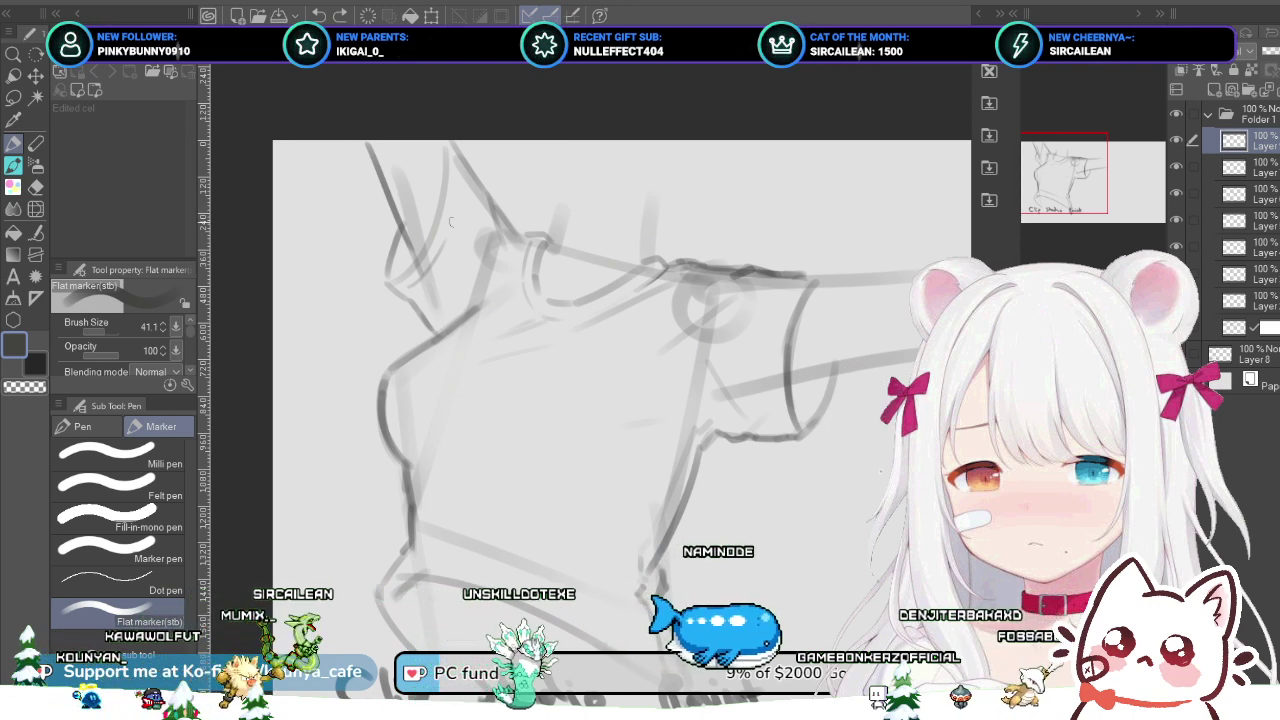
Step: Darken the short lines on both sides of the neck above the collar and reduce the marker size to 36.9
{"action": "left_click_drag", "start_coordinate": [749, 249], "coordinate": [681, 243]}
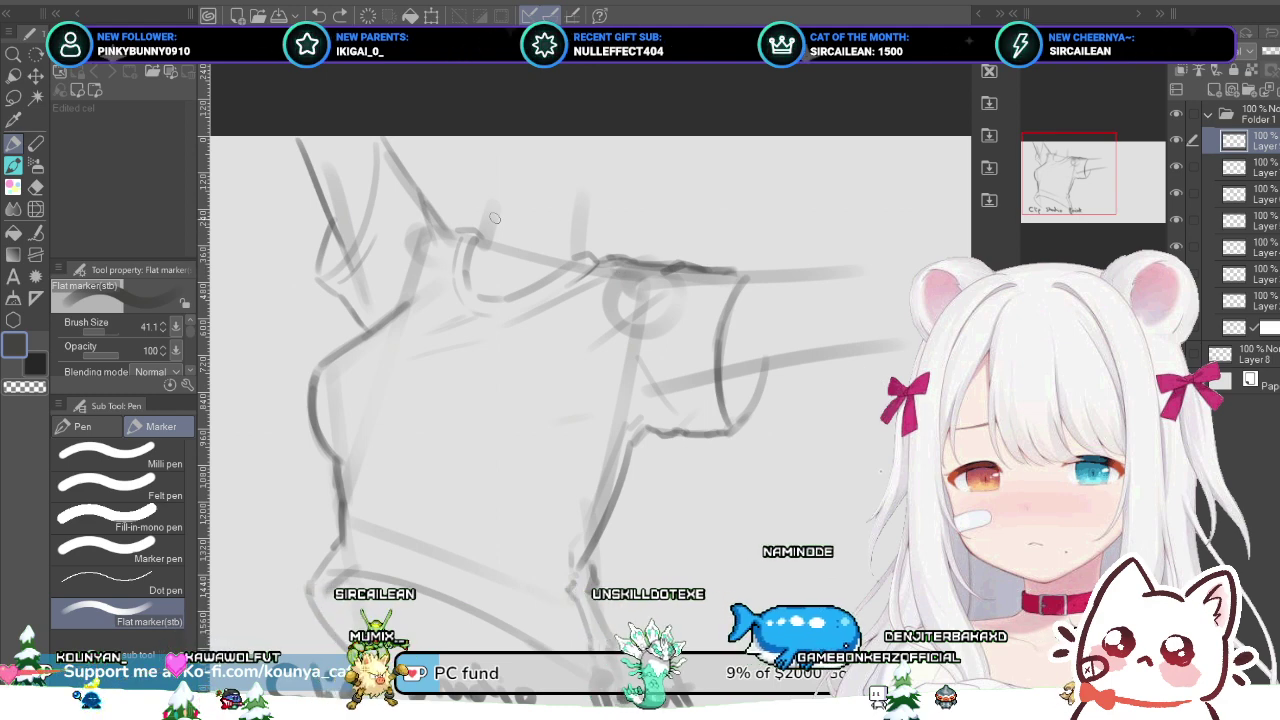
{"action": "left_click_drag", "start_coordinate": [495, 182], "coordinate": [492, 230]}
{"action": "key", "text": "ctrl+z"}
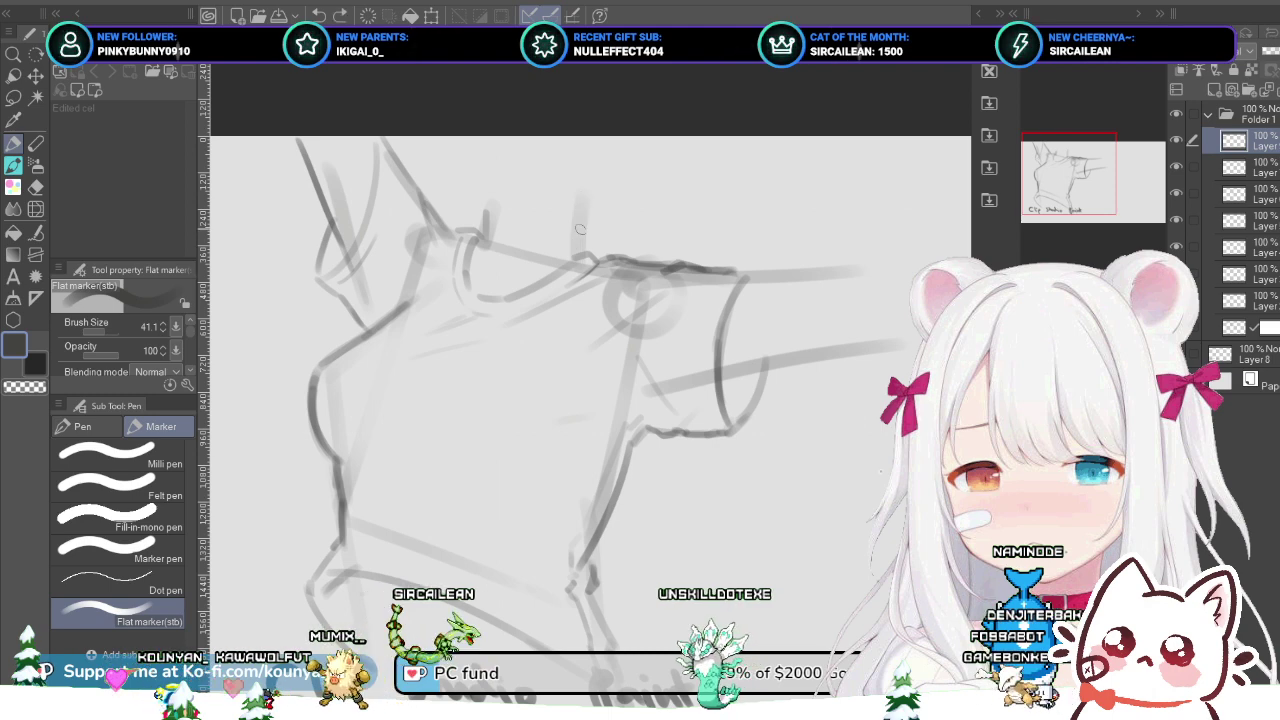
{"action": "left_click_drag", "start_coordinate": [579, 207], "coordinate": [594, 254]}
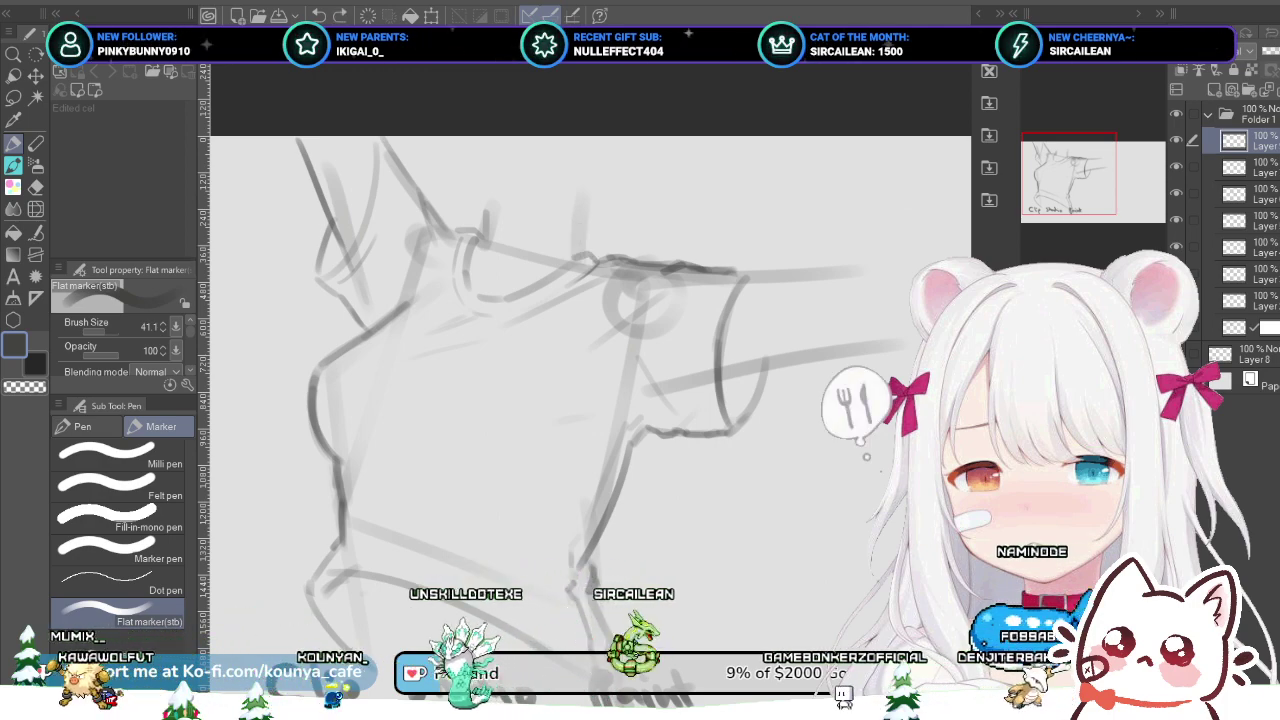
{"action": "left_click_drag", "start_coordinate": [576, 234], "coordinate": [584, 262]}
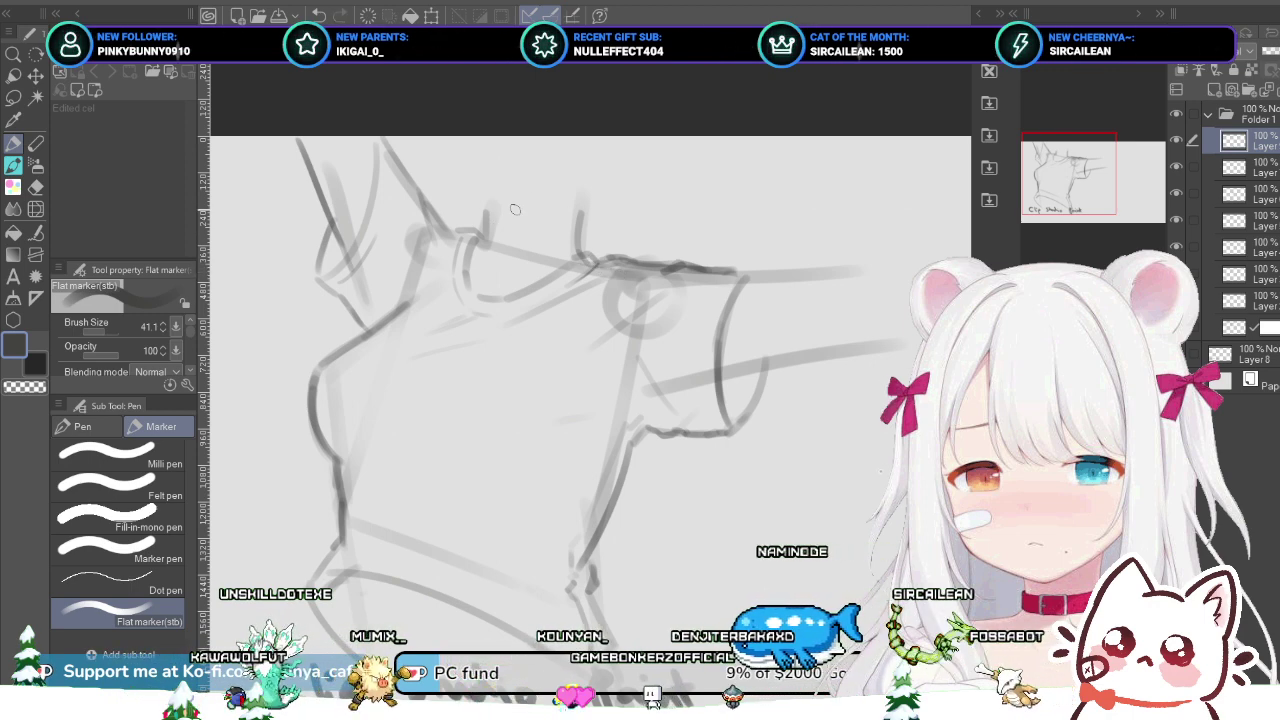
{"action": "key", "text": "bracketright"}
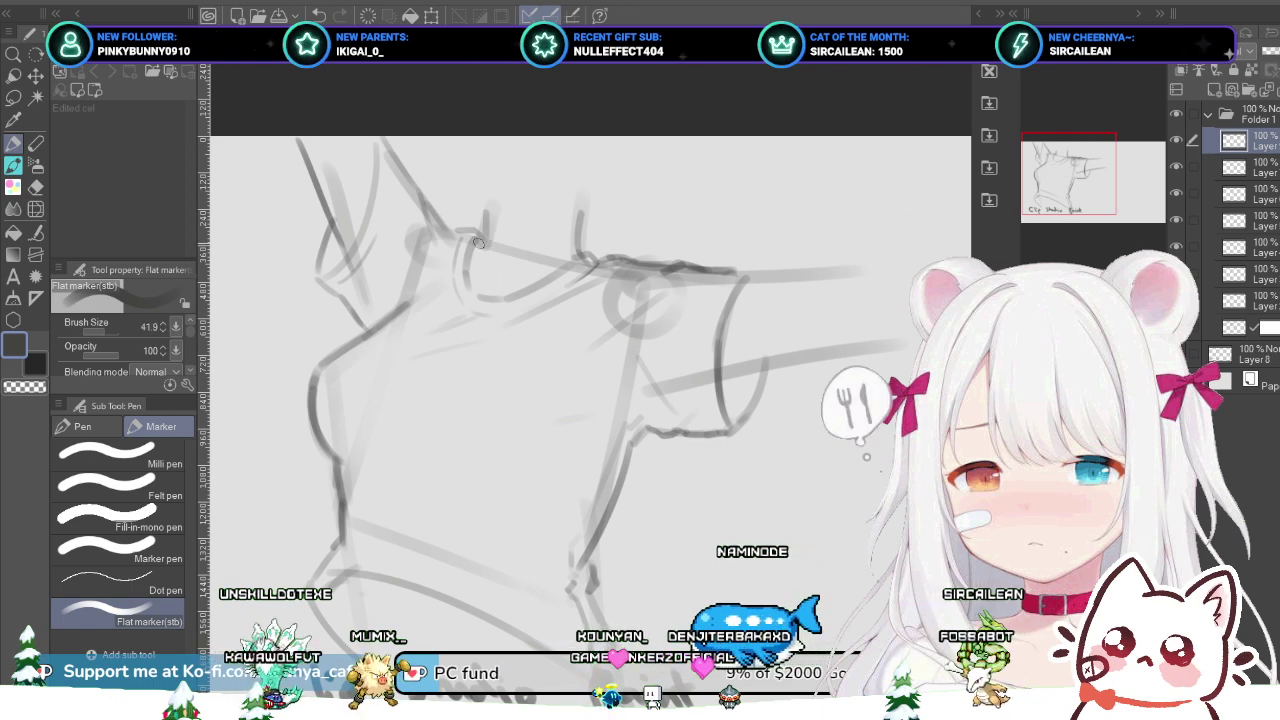
{"action": "key", "text": "bracketleft"}
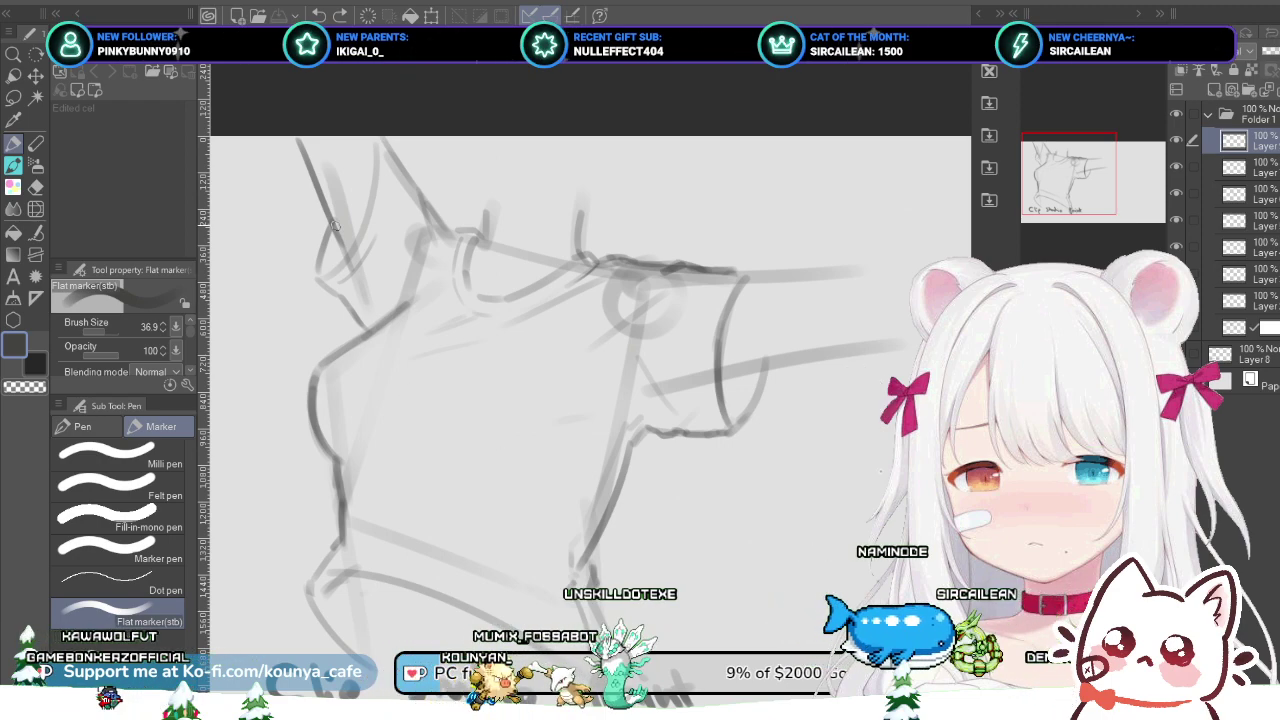
Step: Go through the upper sketch layers in the folder to check what they hold, returning to the top layer
{"action": "left_click", "coordinate": [1240, 220]}
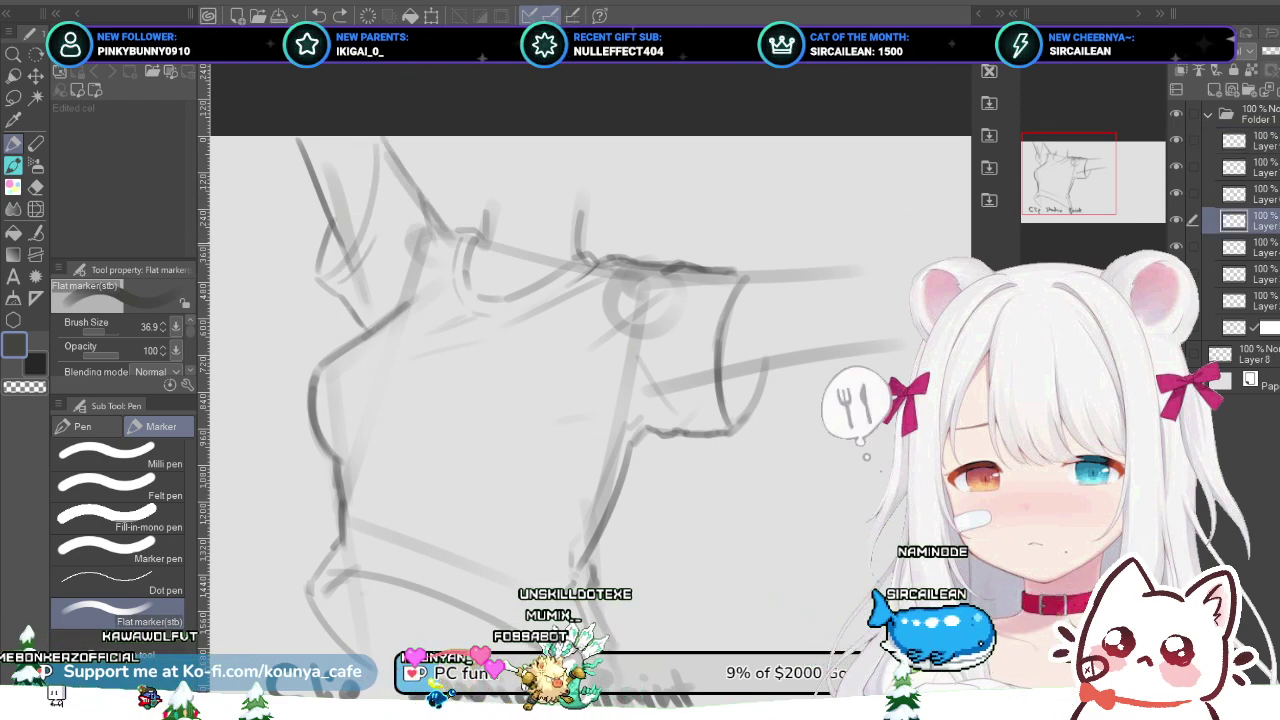
{"action": "key", "text": "alt+bracketright"}
{"action": "key", "text": "alt+bracketright"}
{"action": "key", "text": "alt+bracketright"}
{"action": "left_click", "coordinate": [1245, 167]}
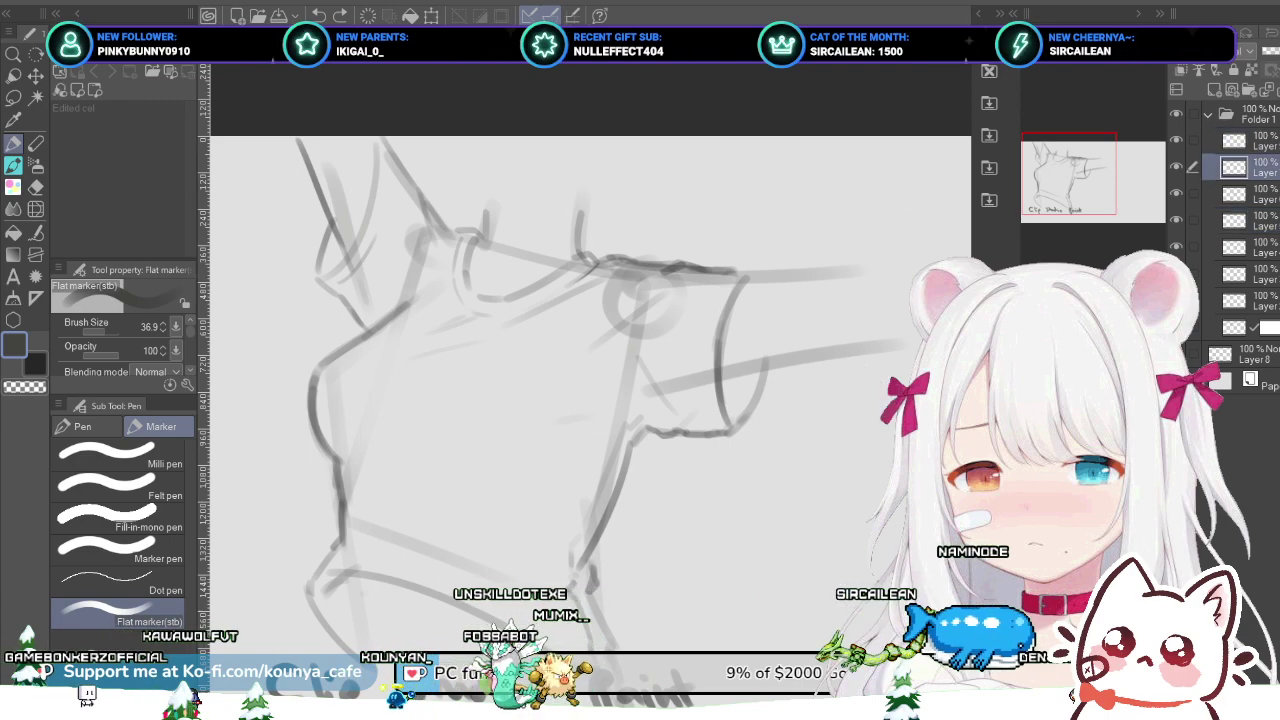
{"action": "left_click", "coordinate": [1245, 140]}
{"action": "left_click", "coordinate": [1176, 140]}
{"action": "key", "text": "ctrl+y"}
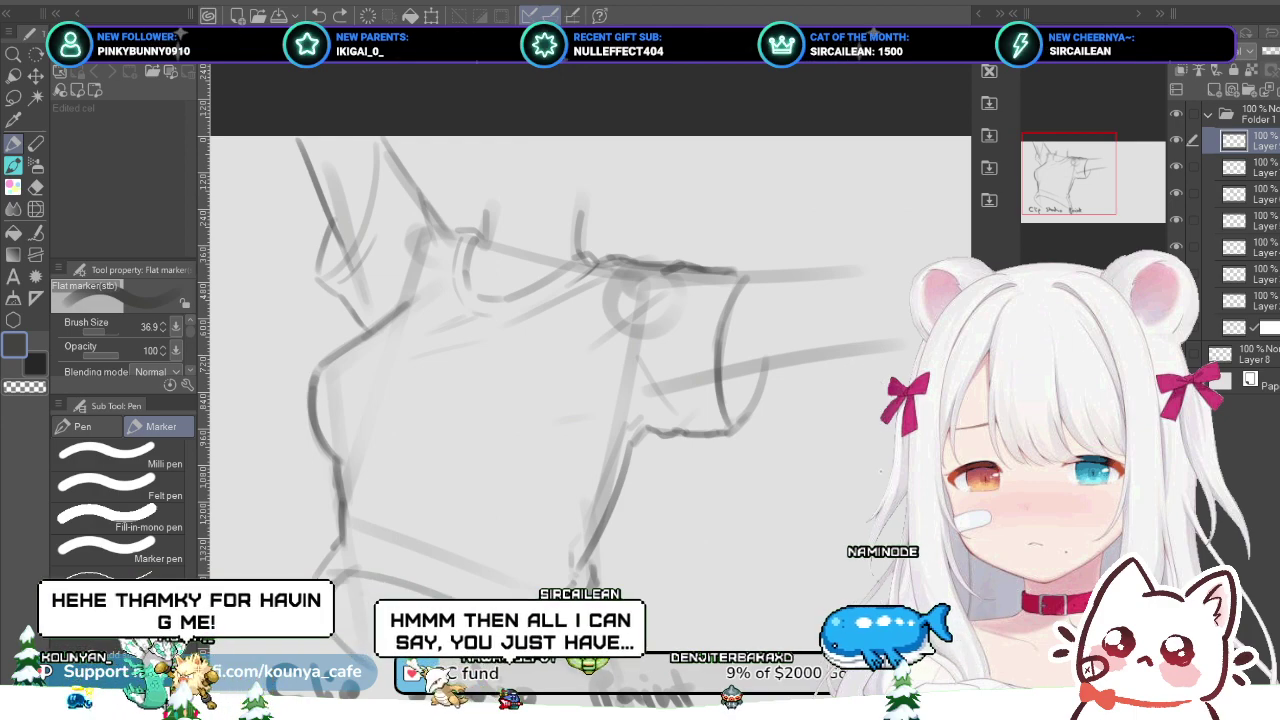
{"action": "left_click_drag", "start_coordinate": [740, 275], "coordinate": [836, 272]}
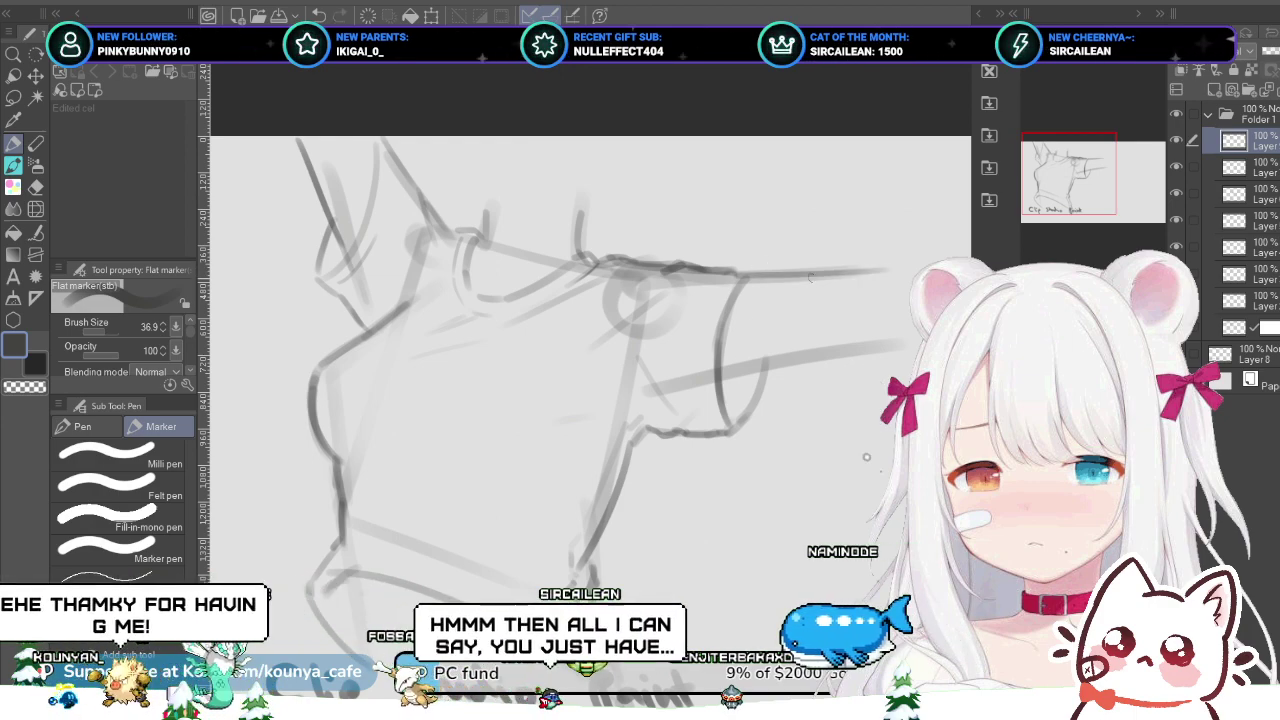
{"action": "key", "text": "ctrl+z"}
{"action": "key", "text": "ctrl+z"}
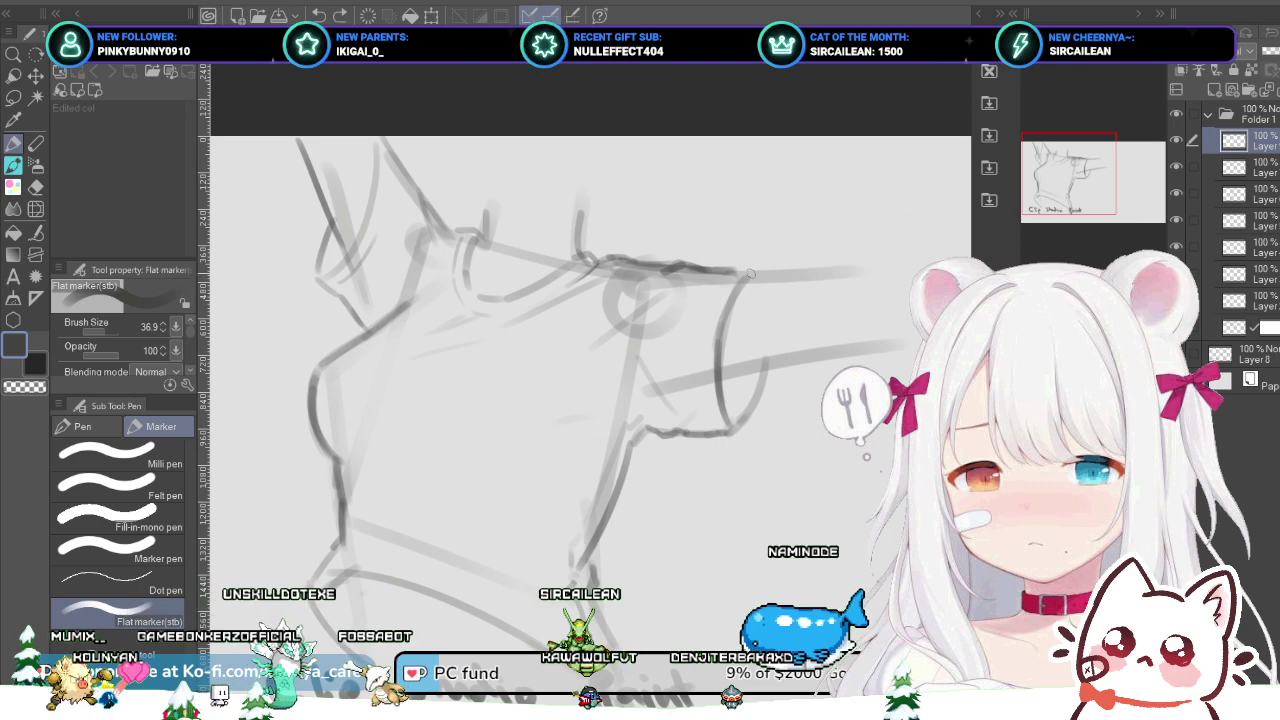
Step: Darken the outstretched arm's upper edge from the sleeve cuff outward and its lower edge from the armpit through the sleeve
{"action": "left_click_drag", "start_coordinate": [742, 275], "coordinate": [900, 268]}
{"action": "scroll", "coordinate": [817, 295], "scroll_direction": "down", "scroll_amount": 2}
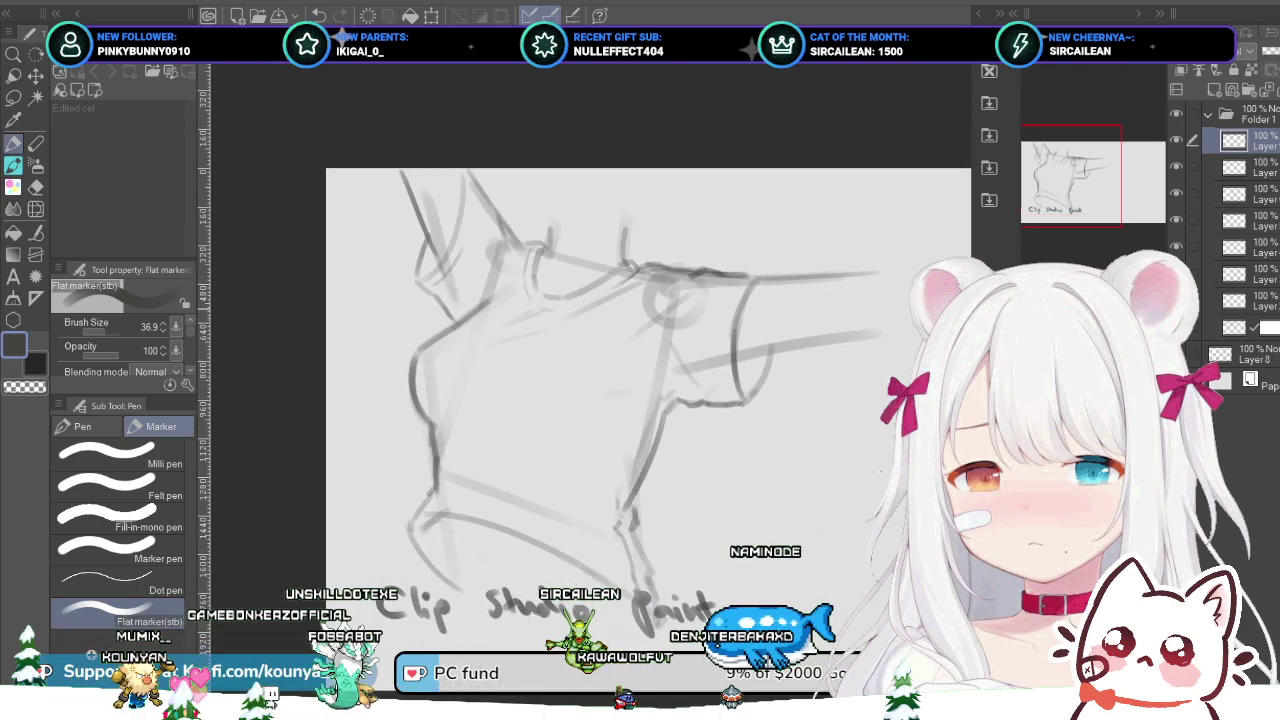
{"action": "scroll", "coordinate": [735, 350], "scroll_direction": "up", "scroll_amount": 2}
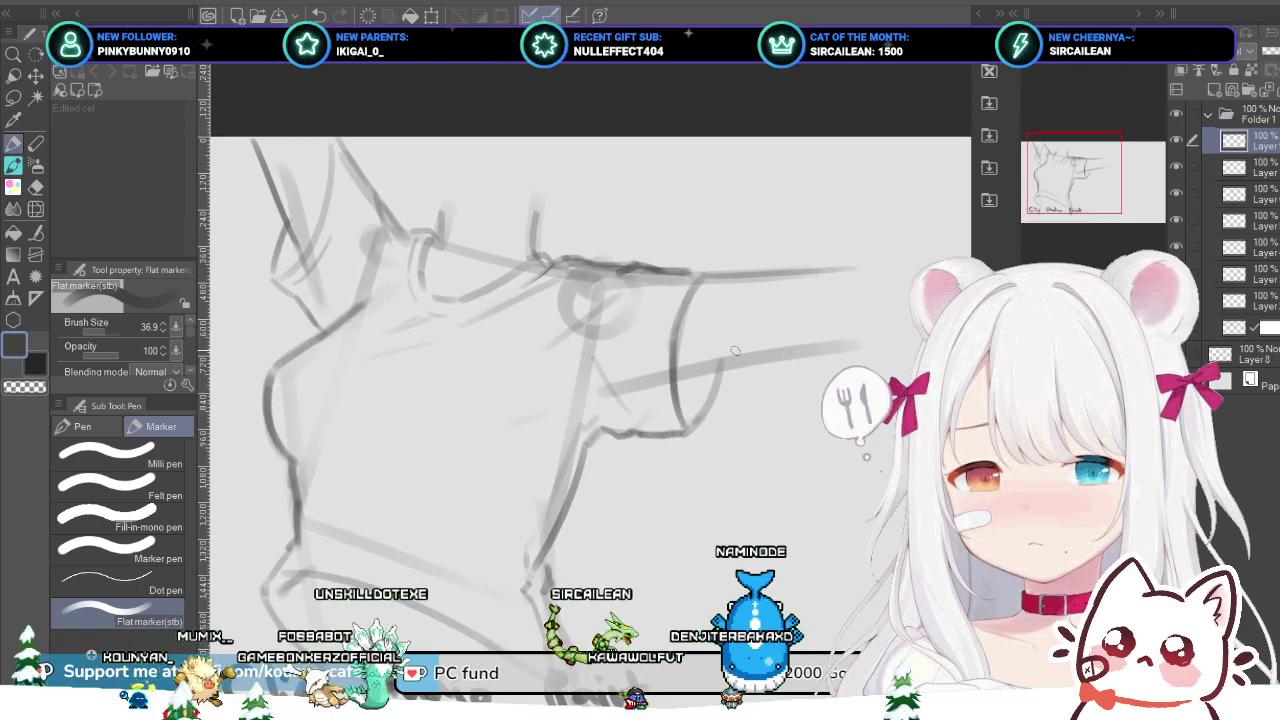
{"action": "left_click_drag", "start_coordinate": [597, 398], "coordinate": [607, 381]}
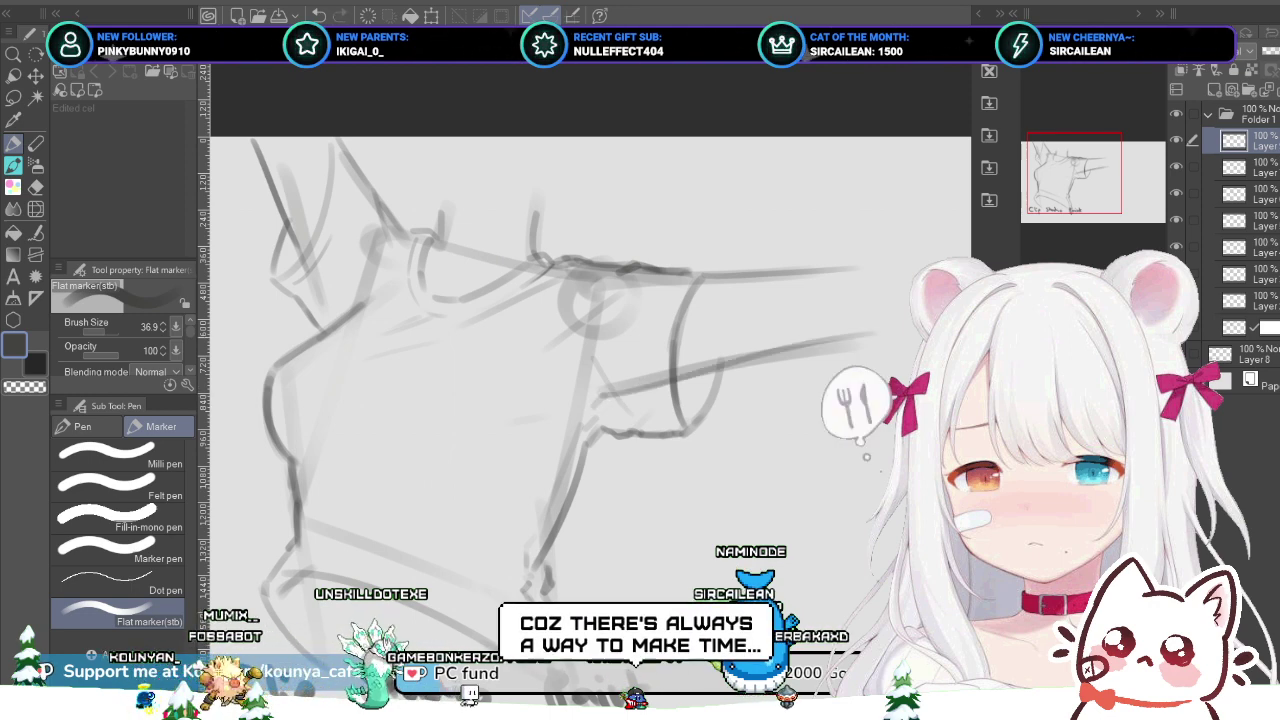
{"action": "left_click_drag", "start_coordinate": [599, 399], "coordinate": [854, 342]}
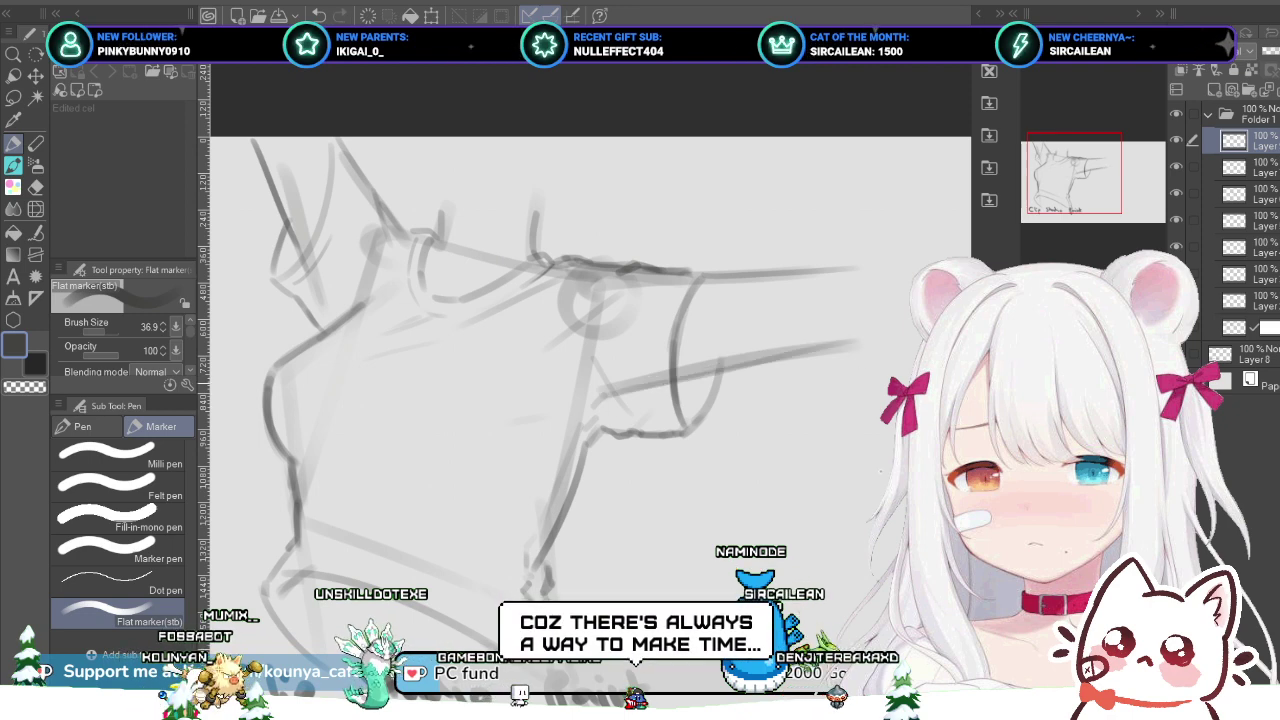
{"action": "left_click_drag", "start_coordinate": [605, 394], "coordinate": [700, 364]}
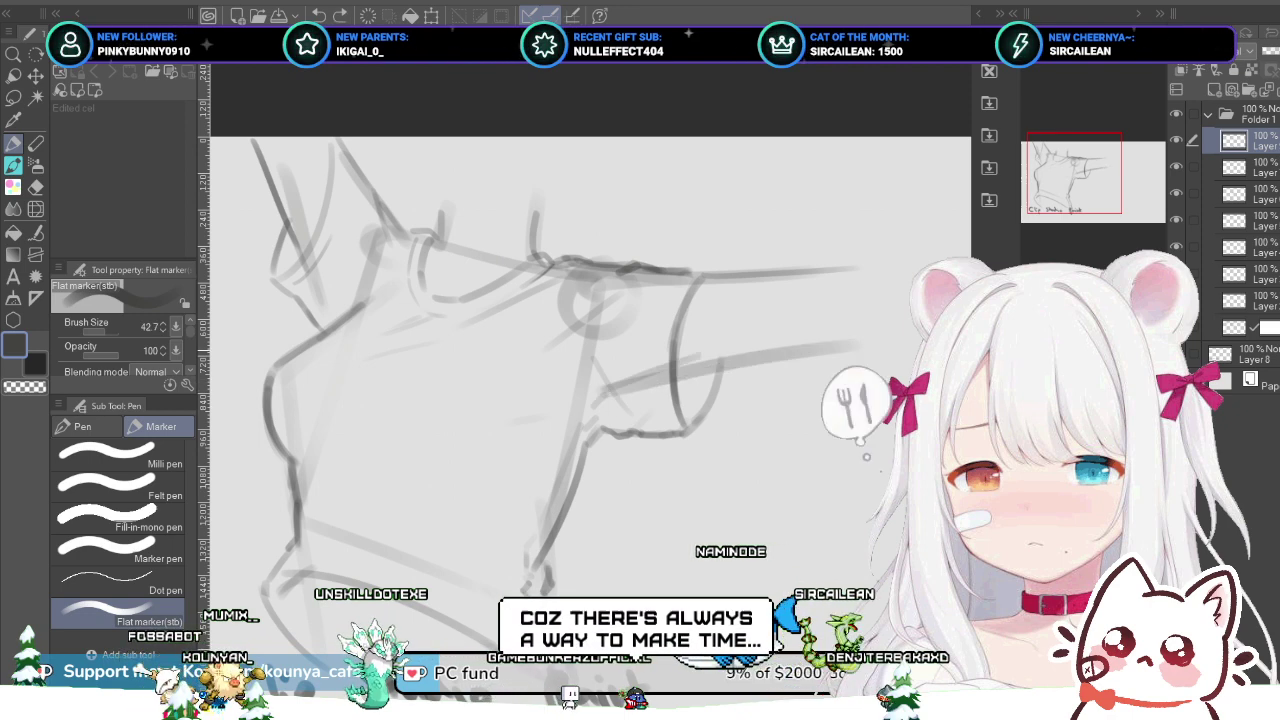
{"action": "key", "text": "ctrl+z"}
{"action": "left_click_drag", "start_coordinate": [604, 395], "coordinate": [718, 364]}
{"action": "key", "text": "ctrl+z"}
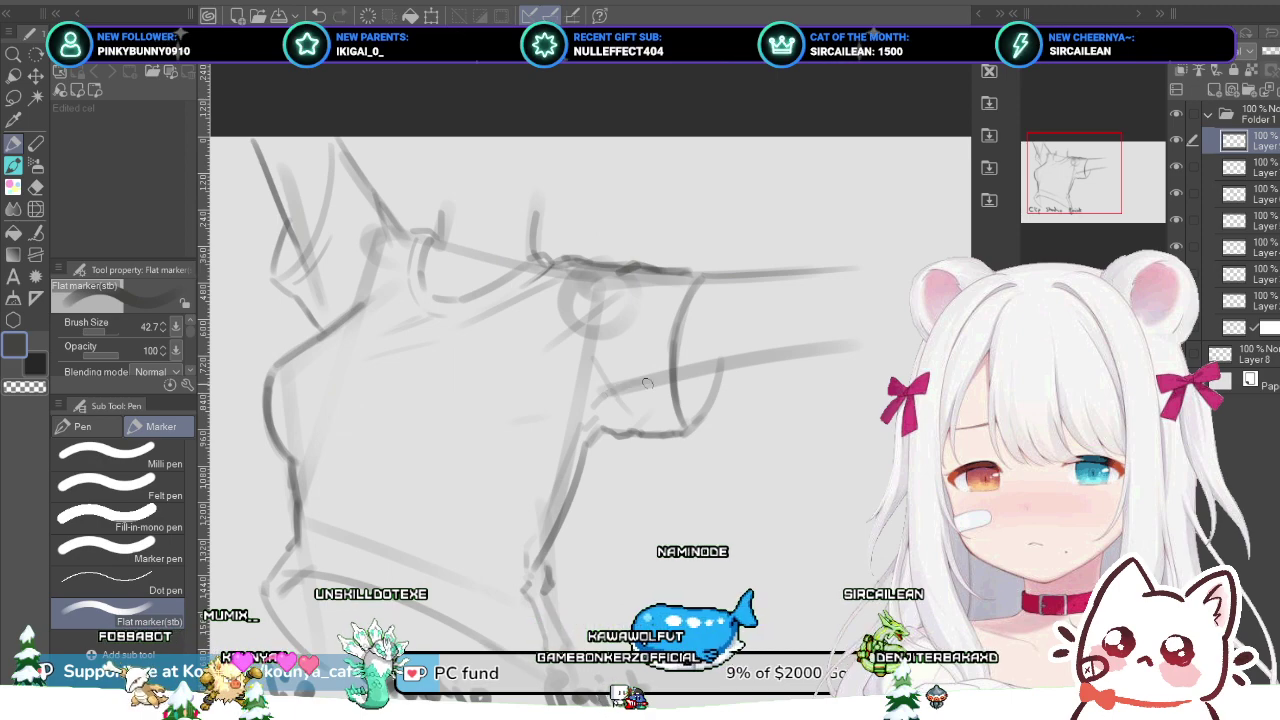
{"action": "left_click_drag", "start_coordinate": [606, 396], "coordinate": [860, 338]}
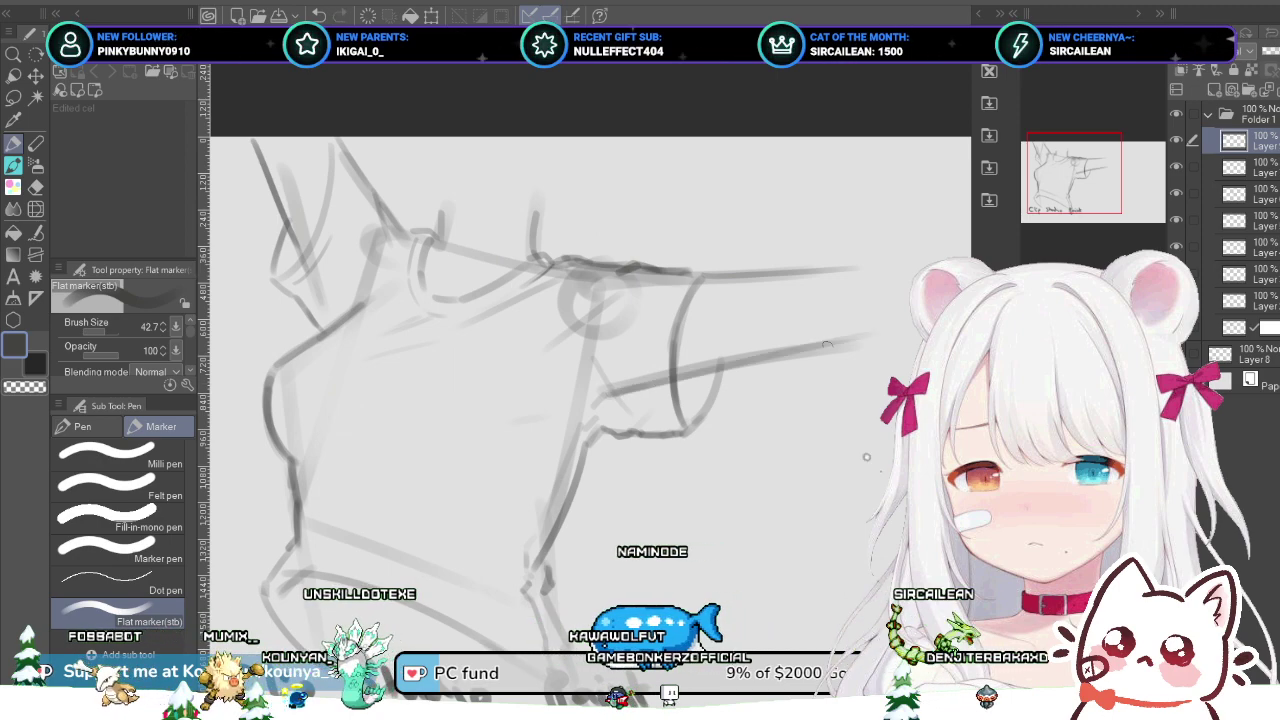
{"action": "key", "text": "ctrl+z"}
{"action": "left_click_drag", "start_coordinate": [660, 389], "coordinate": [858, 347]}
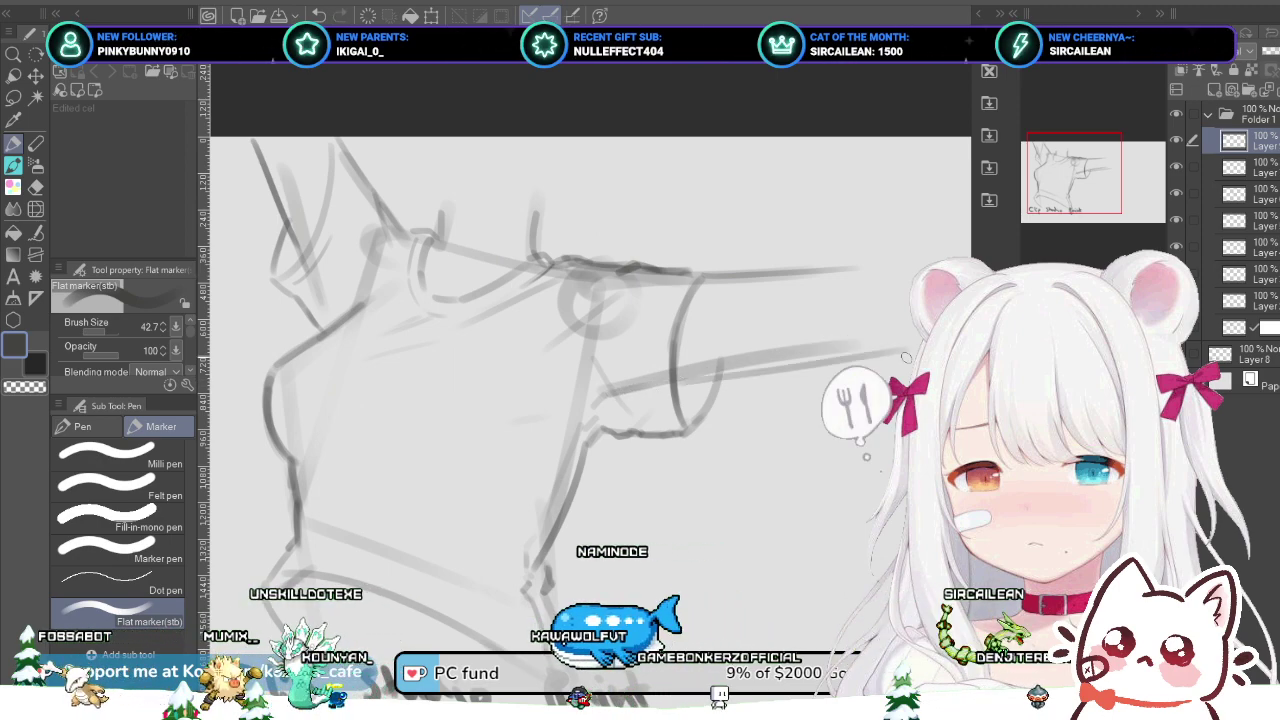
{"action": "key", "text": "ctrl+z"}
{"action": "left_click_drag", "start_coordinate": [665, 387], "coordinate": [880, 337]}
{"action": "key", "text": "ctrl+z"}
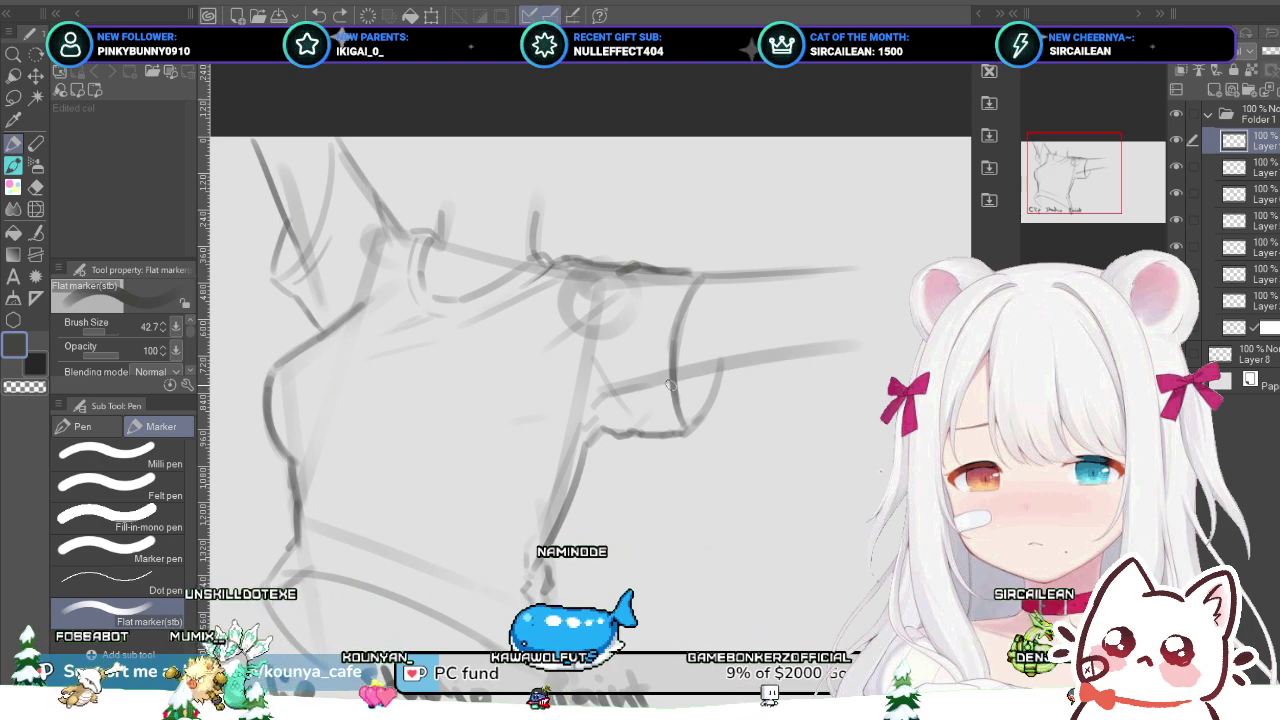
Step: Darken the outstretched arm's lower edge with one long marker line from the sleeve cuff out to the arm's end
{"action": "left_click_drag", "start_coordinate": [668, 386], "coordinate": [866, 336]}
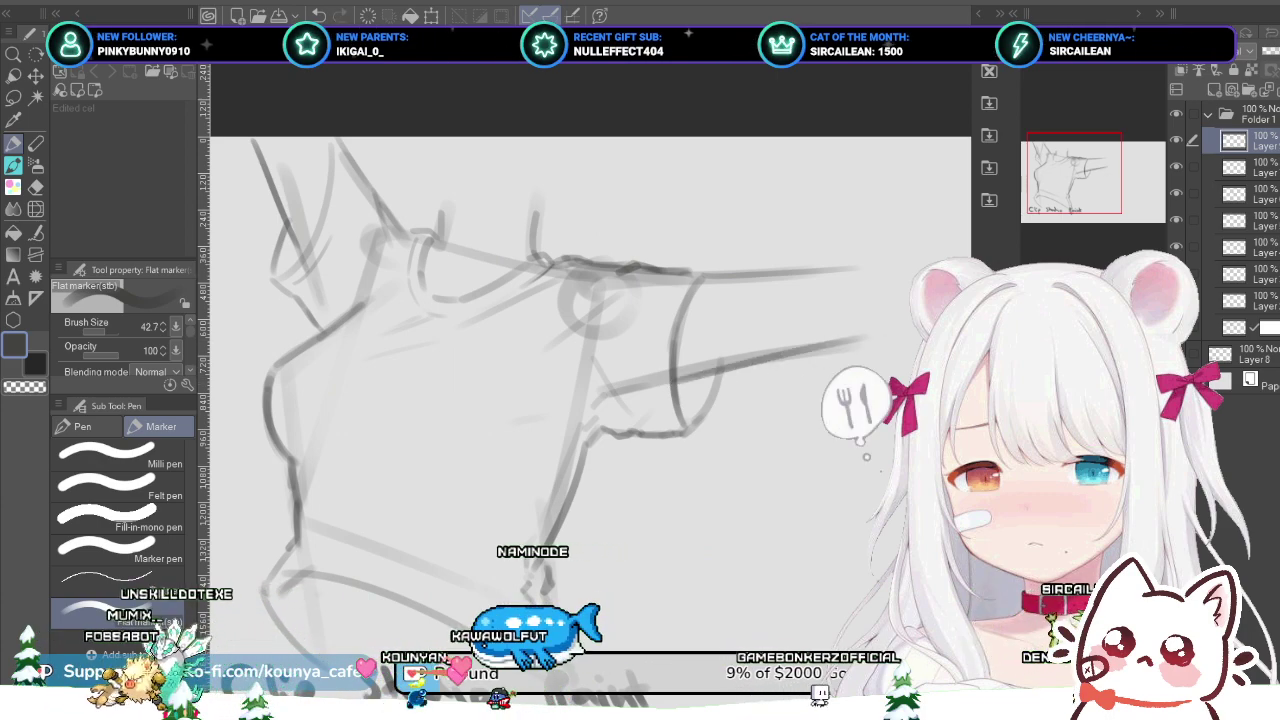
{"action": "key", "text": "ctrl+z"}
{"action": "left_click_drag", "start_coordinate": [663, 387], "coordinate": [866, 350]}
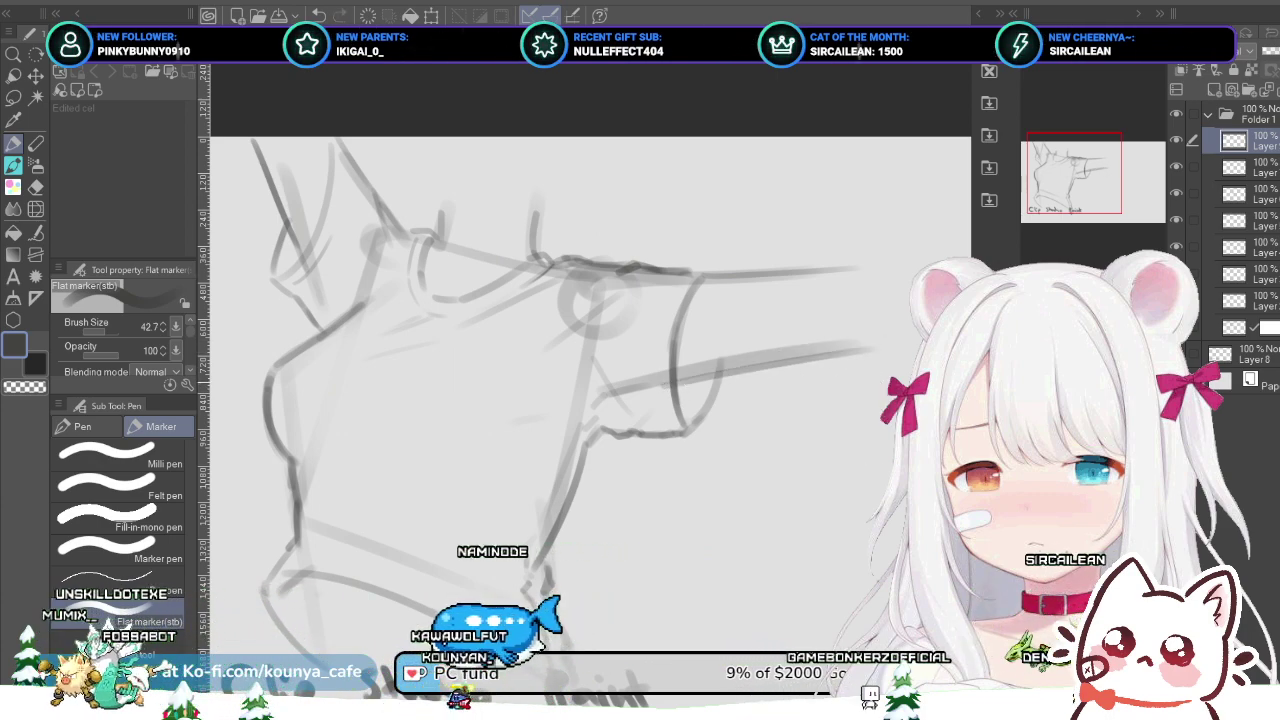
{"action": "key", "text": "ctrl+z"}
{"action": "left_click_drag", "start_coordinate": [672, 388], "coordinate": [862, 343]}
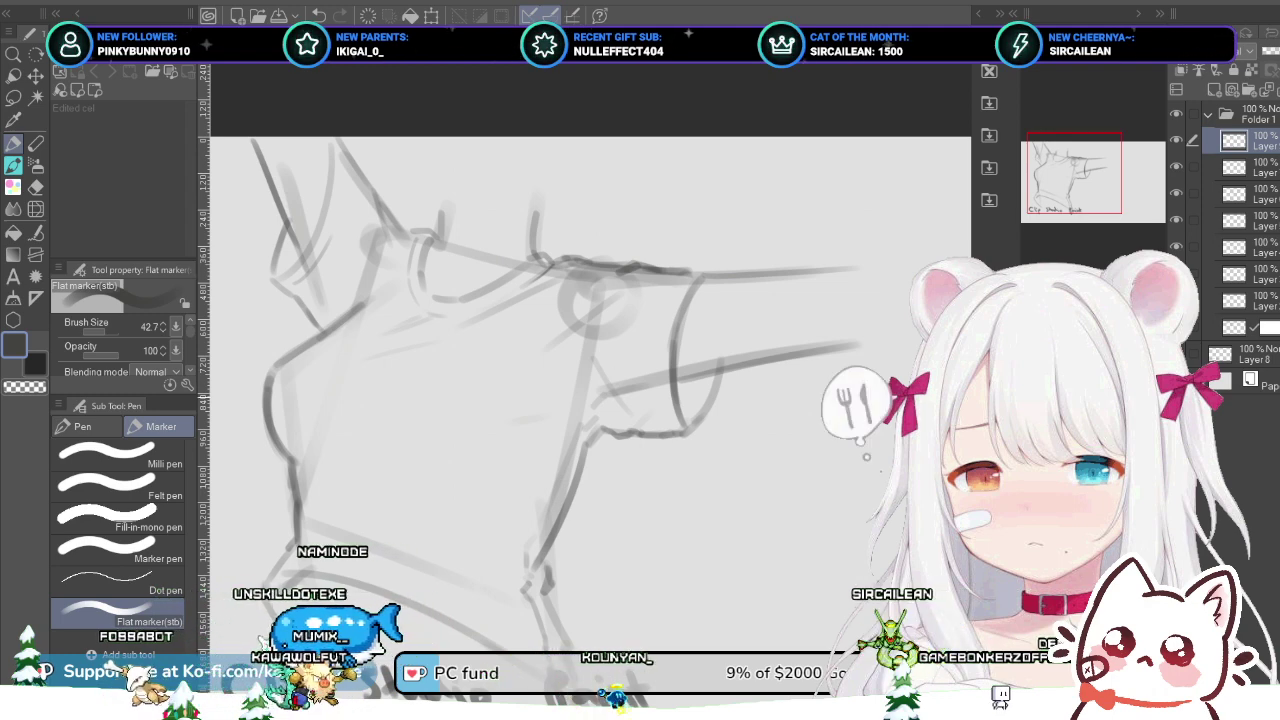
Step: Rework the armpit lines to join the arm's lower edge to the torso's side, ending with the marker size at 43.2
{"action": "key", "text": "bracketleft"}
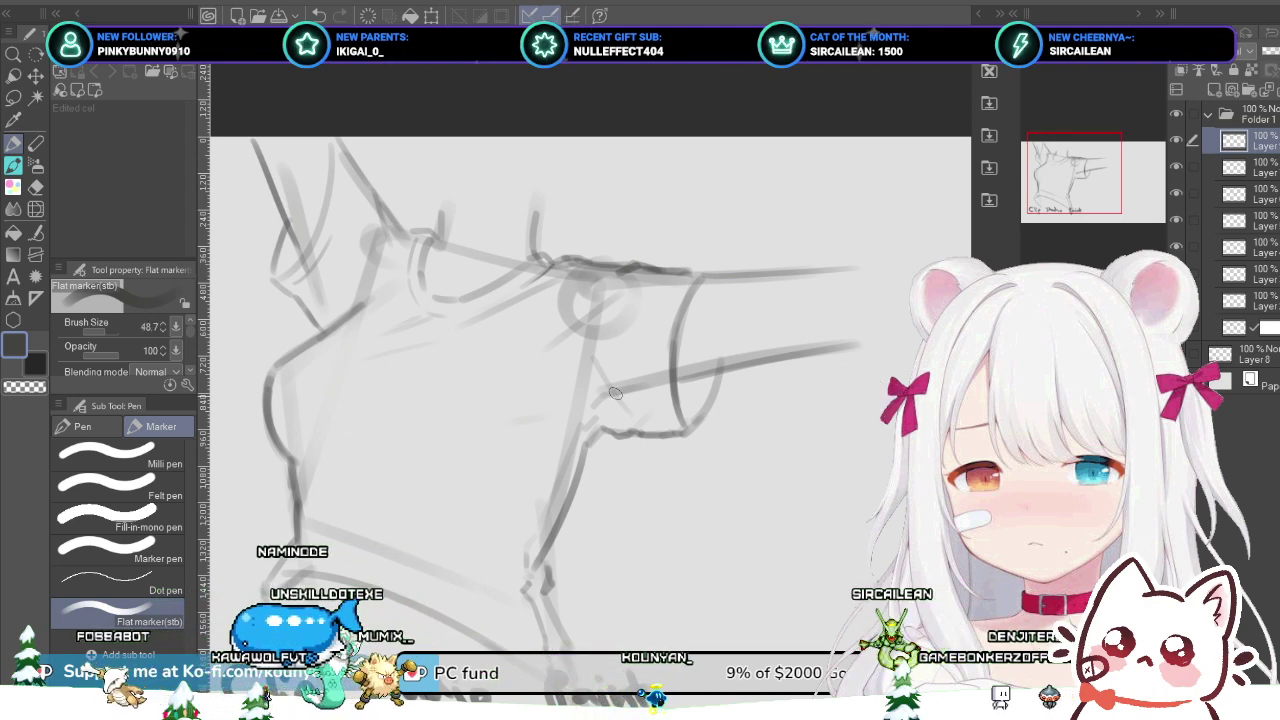
{"action": "key", "text": "bracketleft"}
{"action": "key", "text": "bracketleft"}
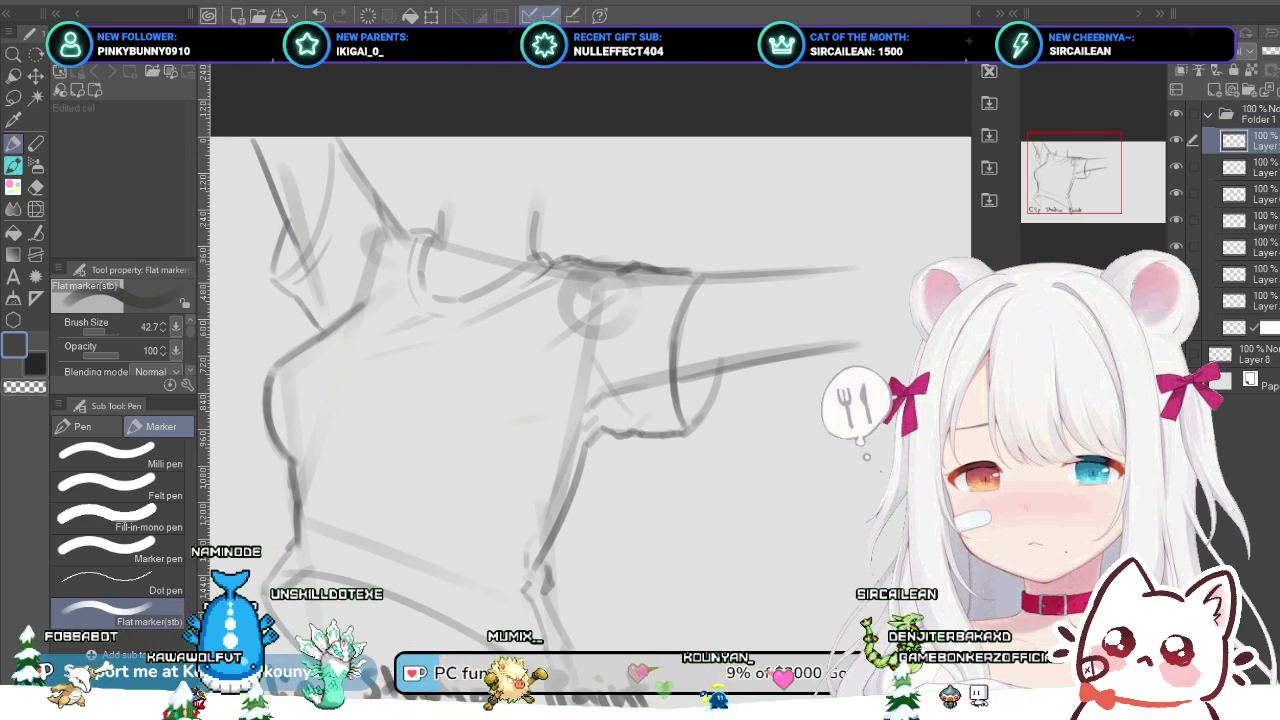
{"action": "key", "text": "bracketleft"}
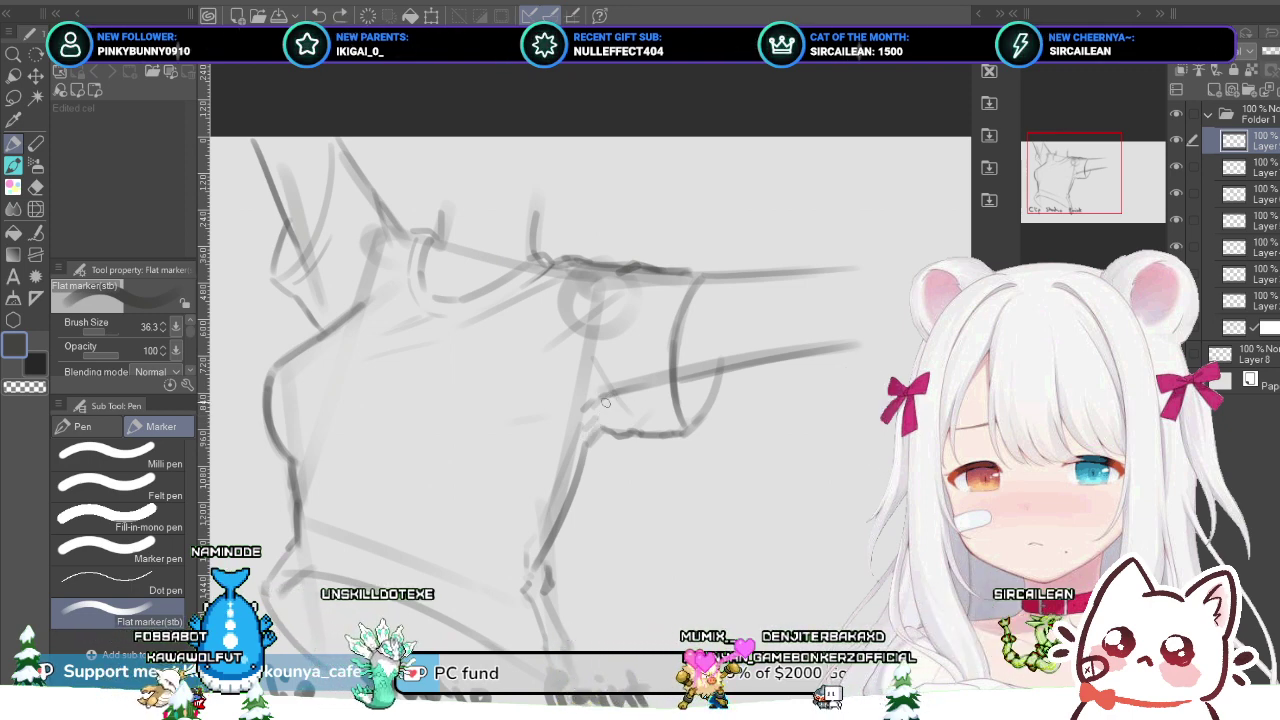
{"action": "key", "text": "]"}
{"action": "key", "text": "]"}
{"action": "key", "text": "]"}
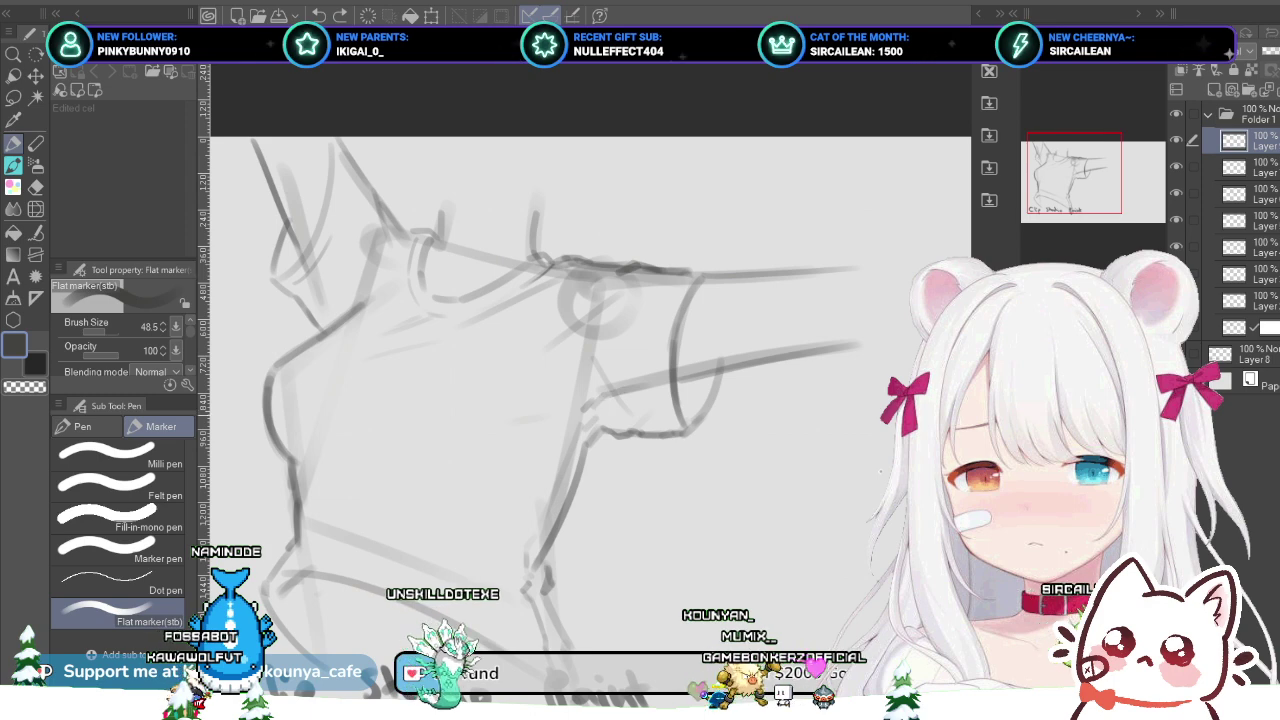
{"action": "key", "text": "bracketleft"}
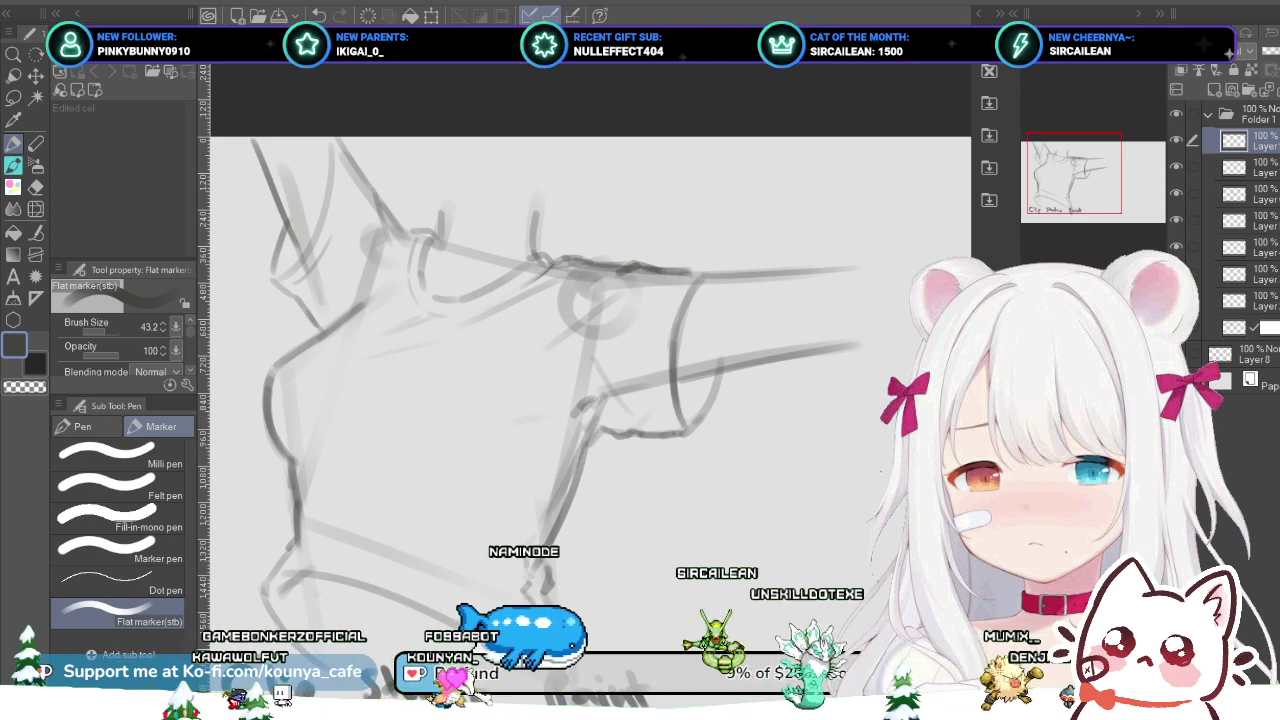
{"action": "scroll", "coordinate": [610, 376], "scroll_direction": "down", "scroll_amount": 2}
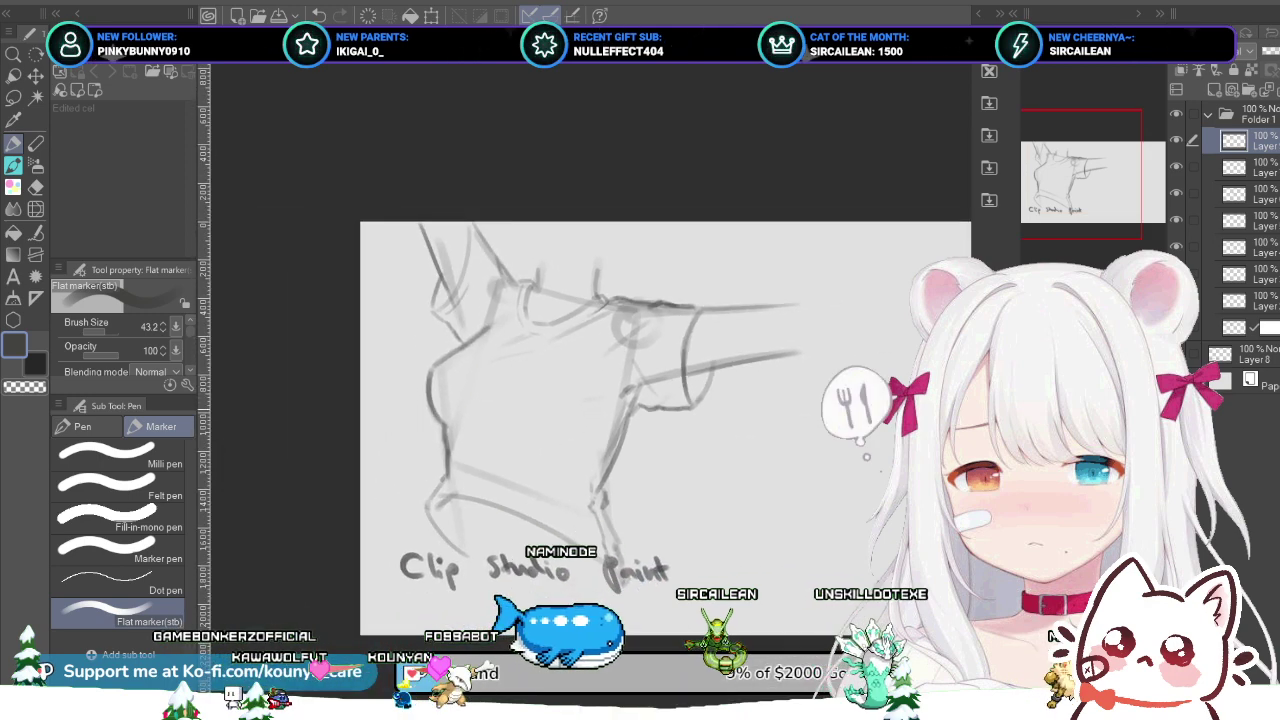
Step: Transform Folder 1 as a whole, shifting the complete torso sketch slightly down the canvas while keeping its size
{"action": "scroll", "coordinate": [563, 432], "scroll_direction": "up", "scroll_amount": 2}
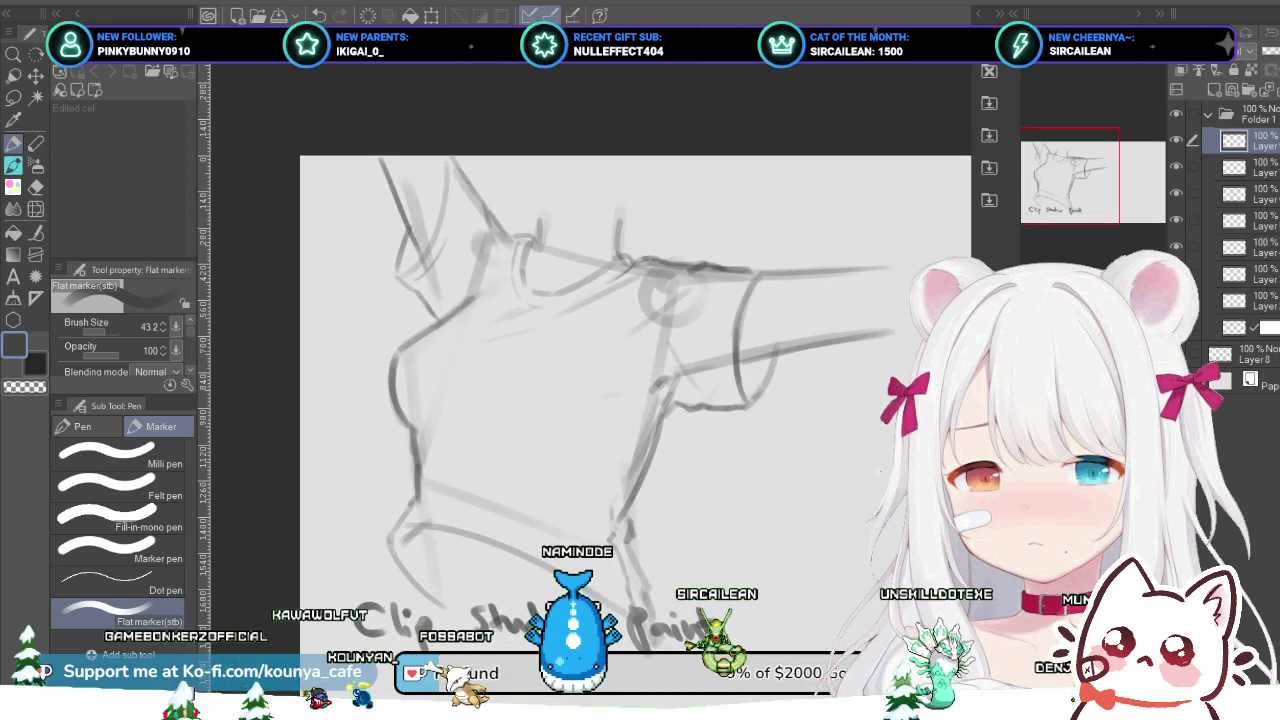
{"action": "left_click", "coordinate": [1250, 113]}
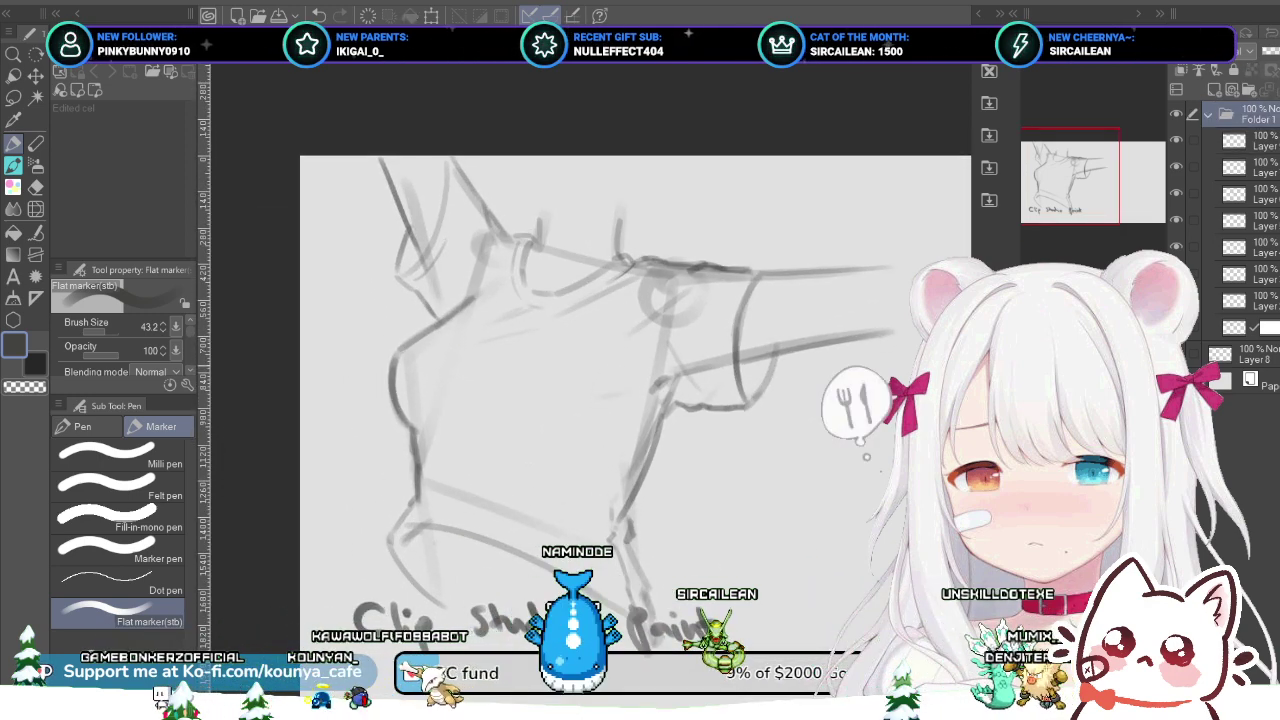
{"action": "key", "text": "ctrl+t"}
{"action": "left_click_drag", "start_coordinate": [639, 402], "coordinate": [644, 434]}
{"action": "scroll", "coordinate": [522, 486], "scroll_direction": "down", "scroll_amount": 1}
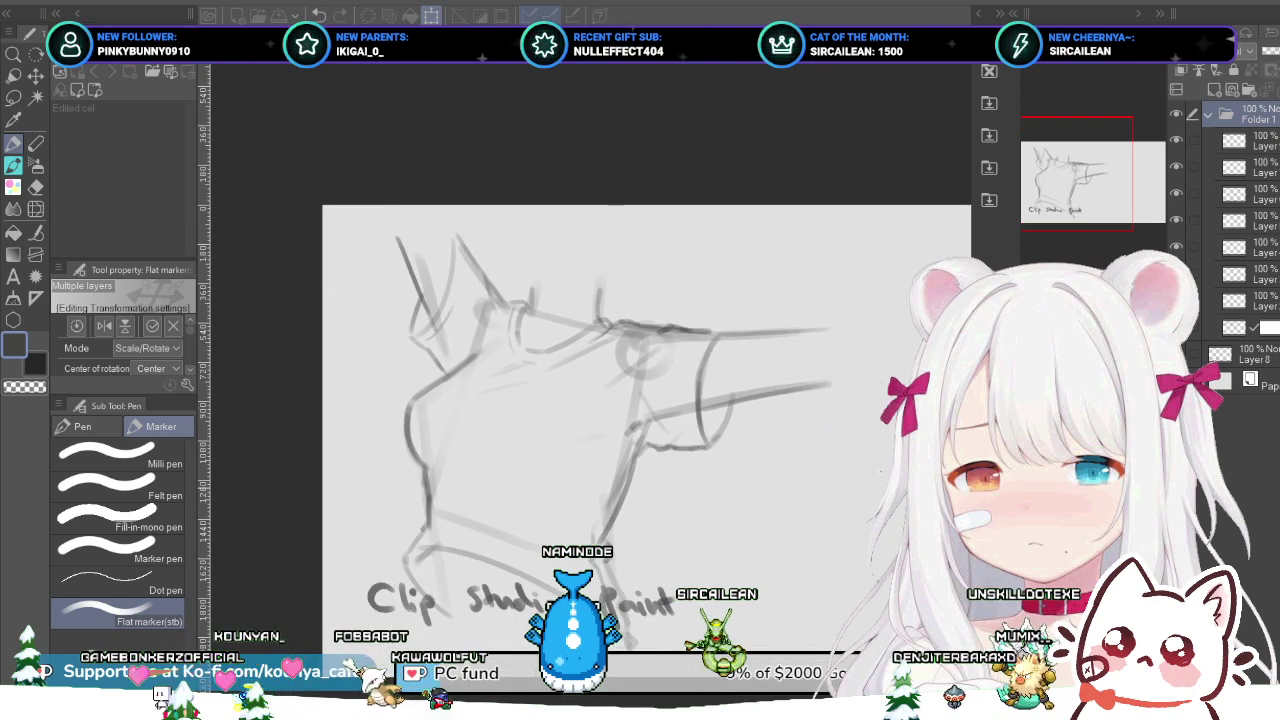
{"action": "scroll", "coordinate": [640, 410], "scroll_direction": "down", "scroll_amount": 1}
{"action": "key", "text": "Return"}
{"action": "scroll", "coordinate": [640, 400], "scroll_direction": "up", "scroll_amount": 5}
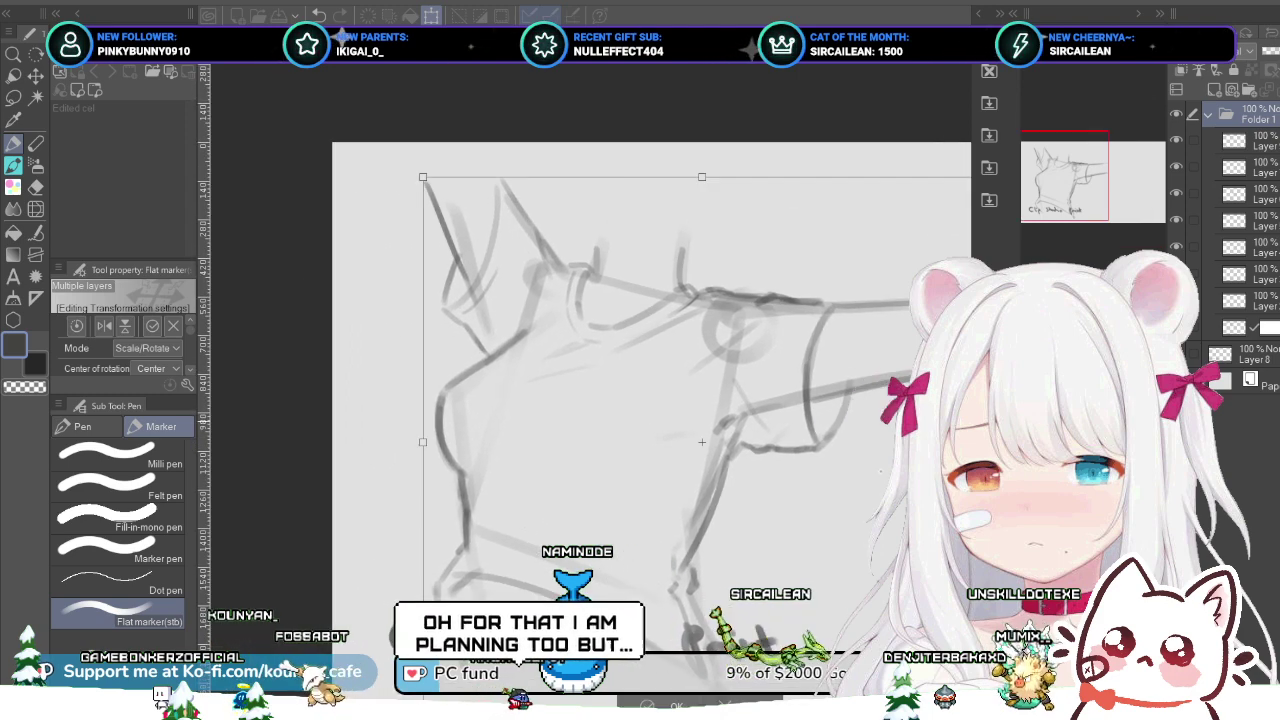
{"action": "key", "text": "Return"}
{"action": "left_click_drag", "start_coordinate": [919, 497], "coordinate": [881, 471]}
Step: Clear the handwritten "Clip Studio Paint" text from Layer 8 below the sketch folder
{"action": "left_click", "coordinate": [1250, 354]}
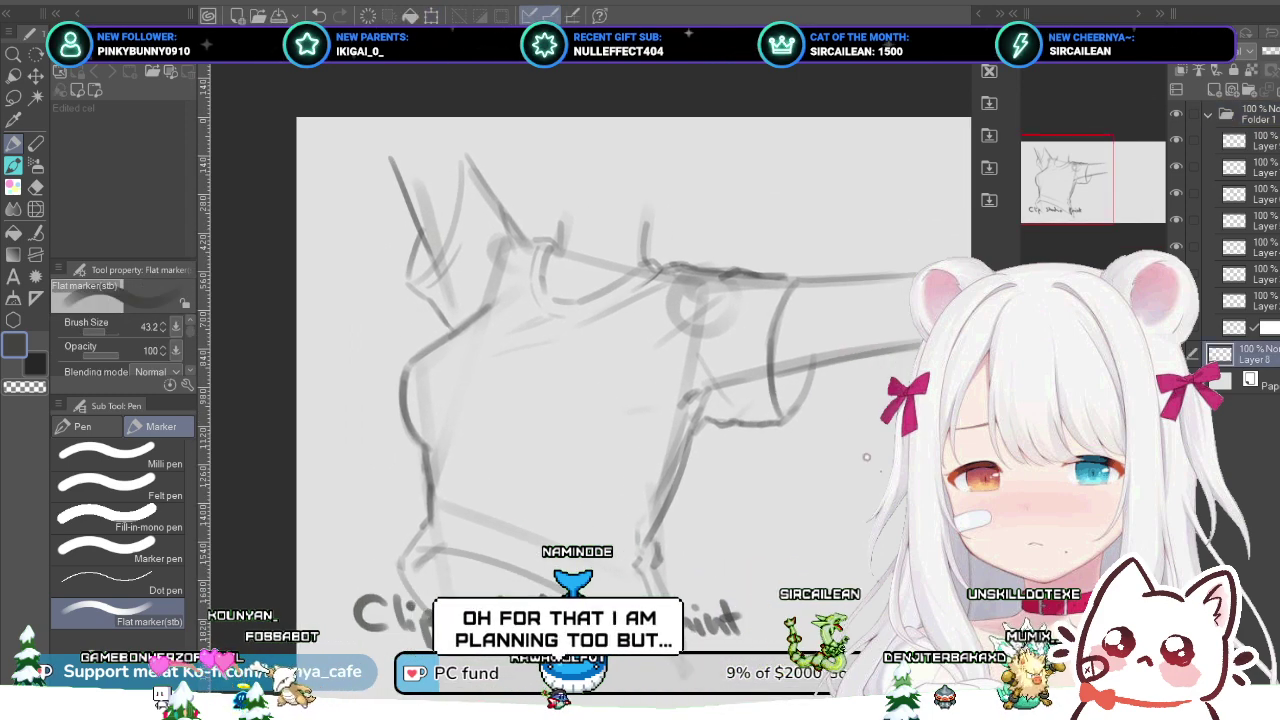
{"action": "left_click", "coordinate": [1250, 114]}
{"action": "left_click", "coordinate": [1250, 354]}
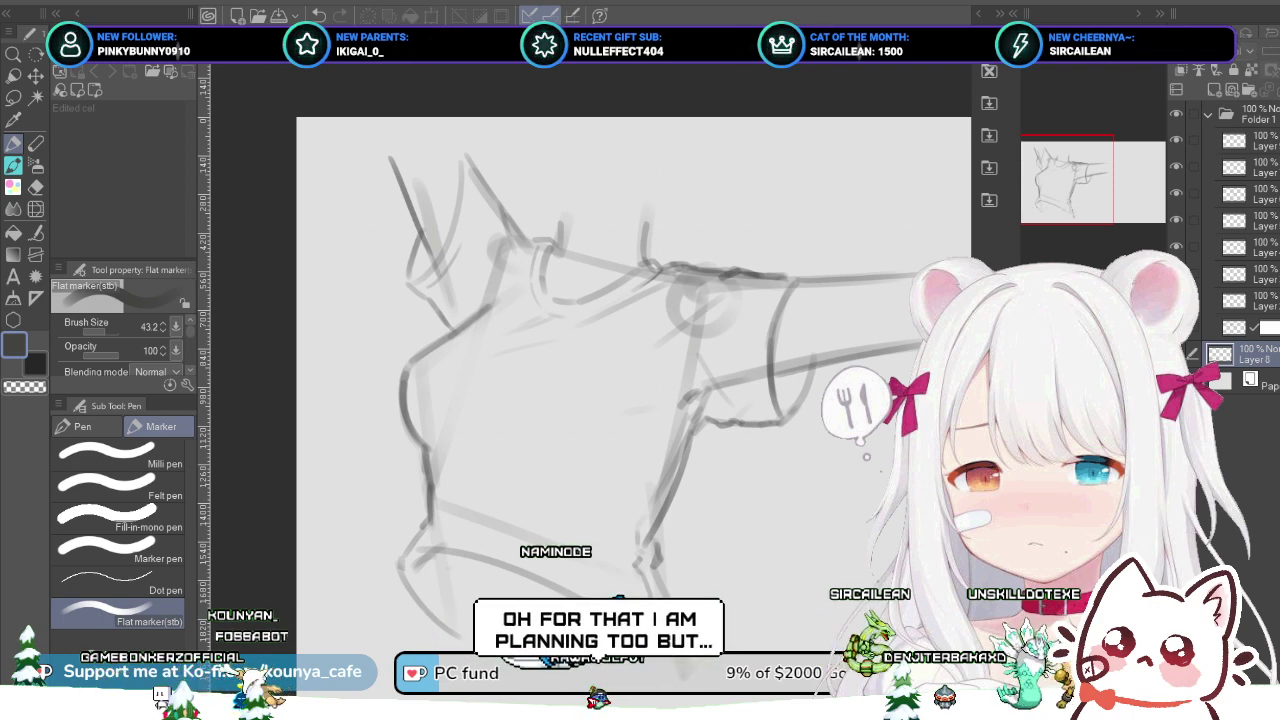
Step: Make the uppermost layer of Folder 1 active and set the flat marker's brush size to 49.9
{"action": "left_click", "coordinate": [1250, 141]}
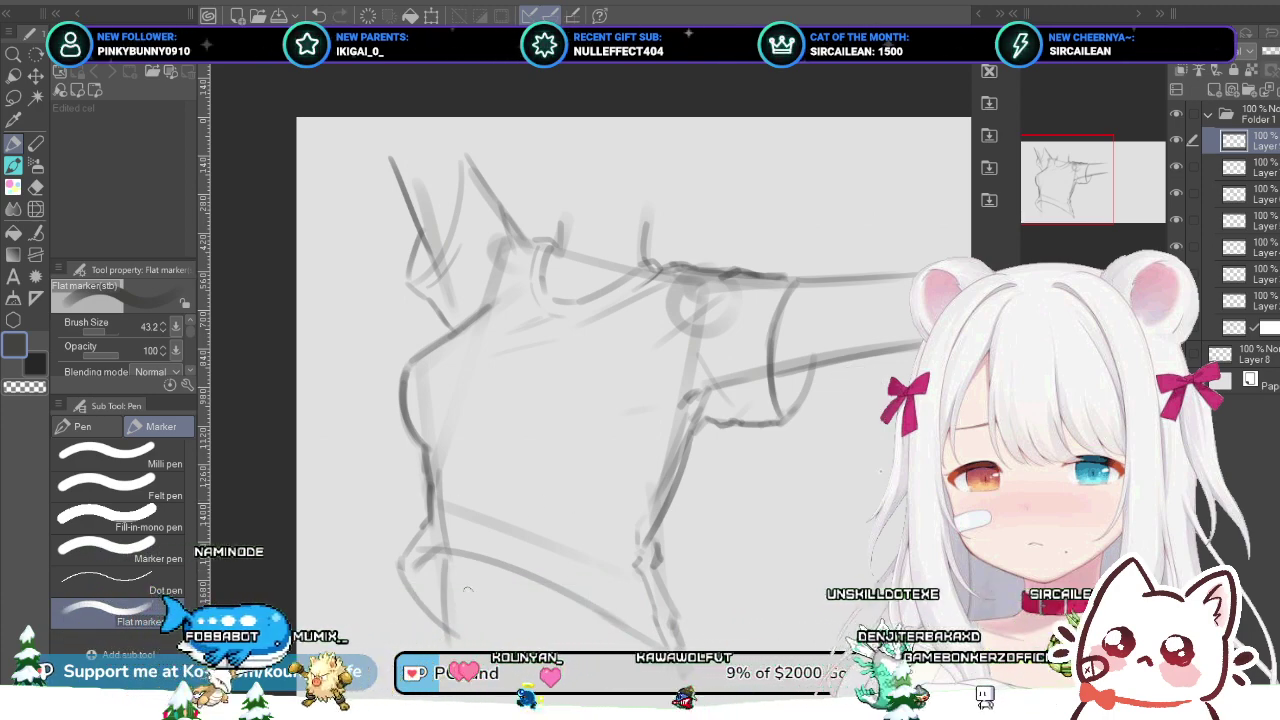
{"action": "scroll", "coordinate": [540, 265], "scroll_direction": "down", "scroll_amount": 1}
{"action": "scroll", "coordinate": [612, 530], "scroll_direction": "up", "scroll_amount": 1}
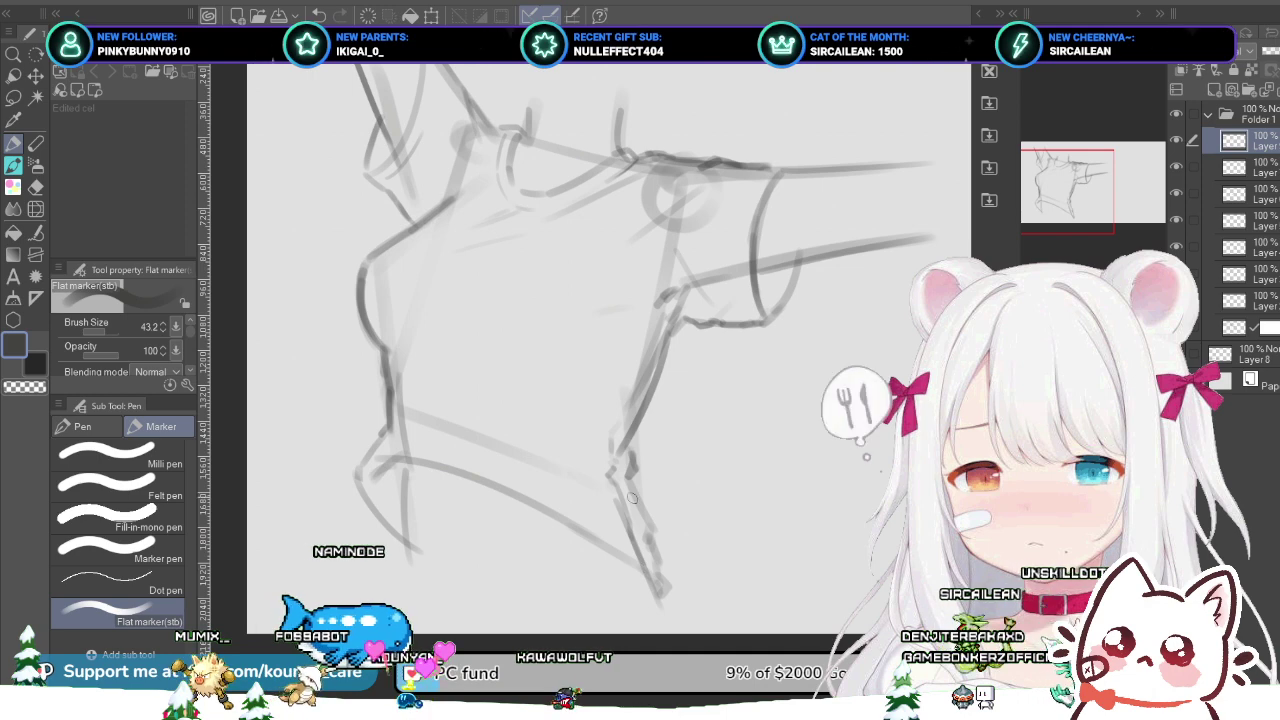
{"action": "key", "text": "]"}
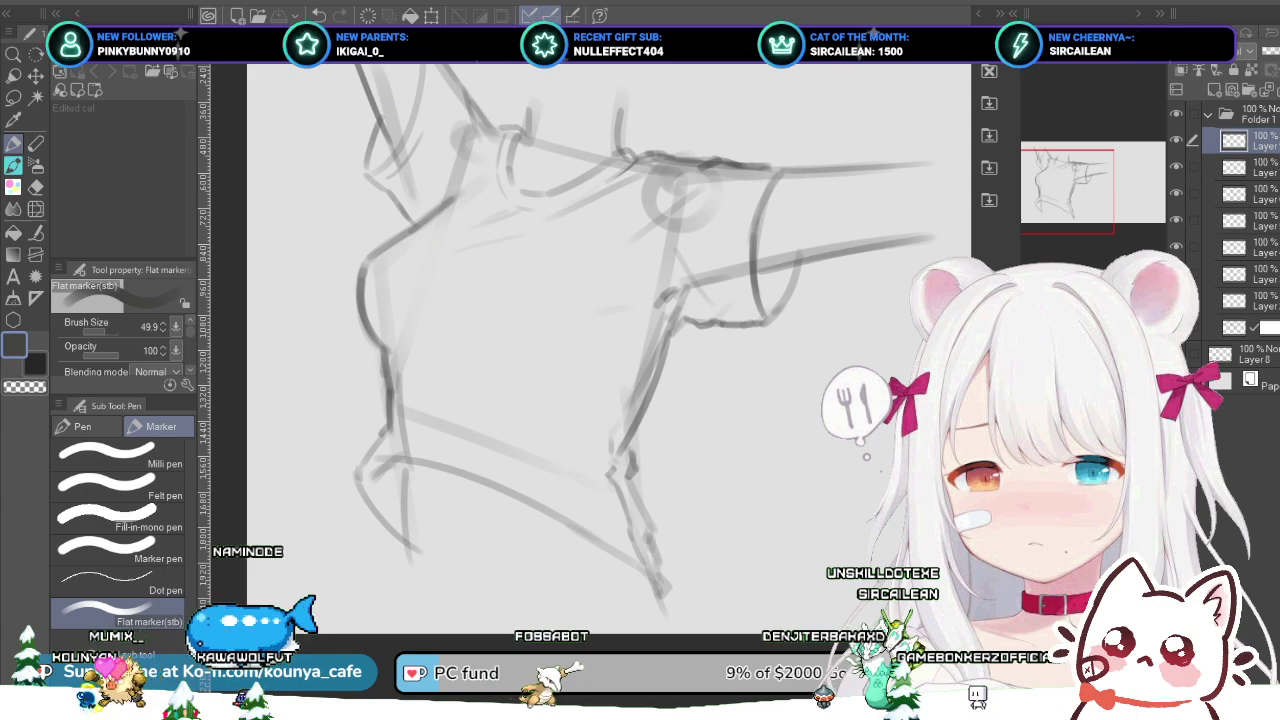
{"action": "left_click", "coordinate": [1240, 327]}
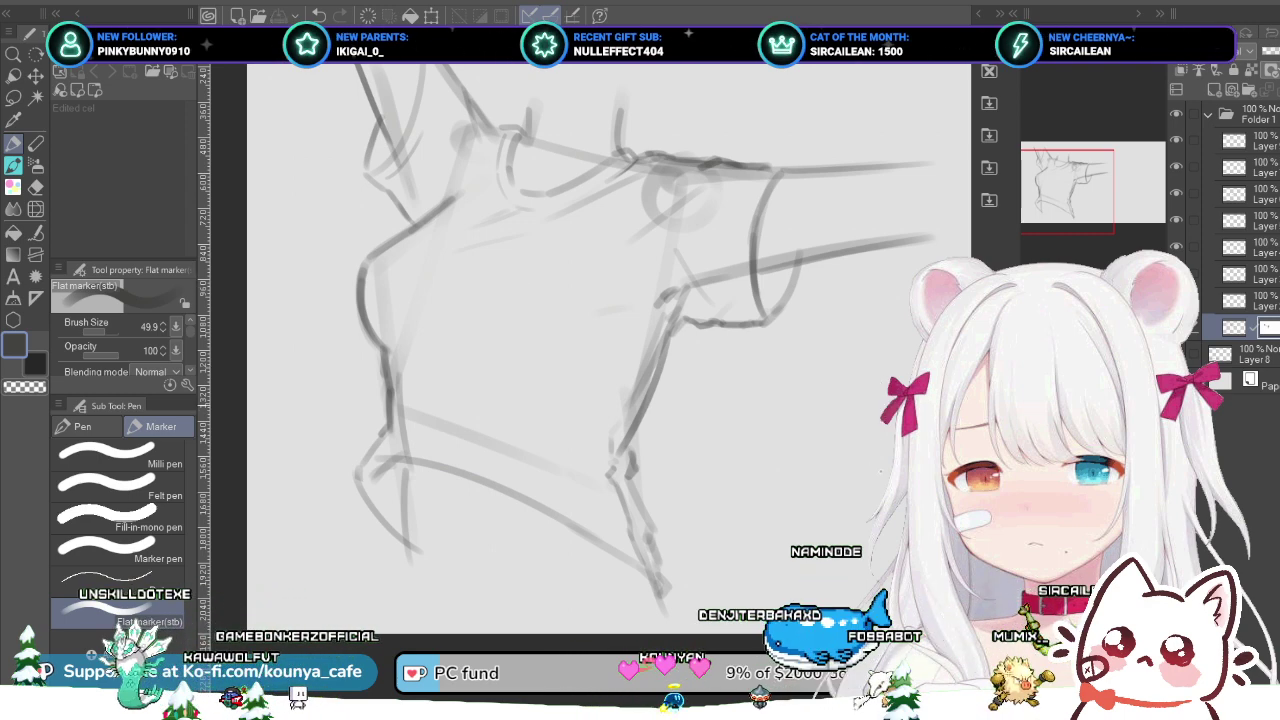
{"action": "scroll", "coordinate": [535, 405], "scroll_direction": "up", "scroll_amount": 2}
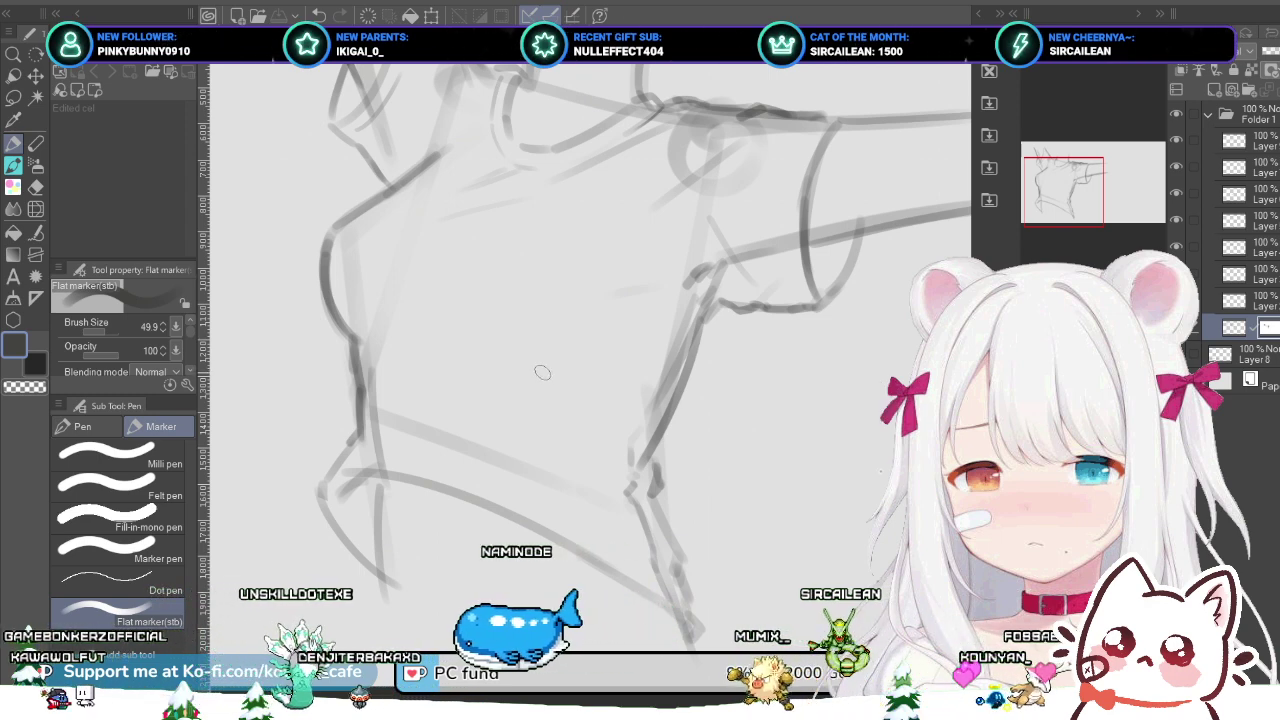
{"action": "scroll", "coordinate": [566, 484], "scroll_direction": "up", "scroll_amount": 3}
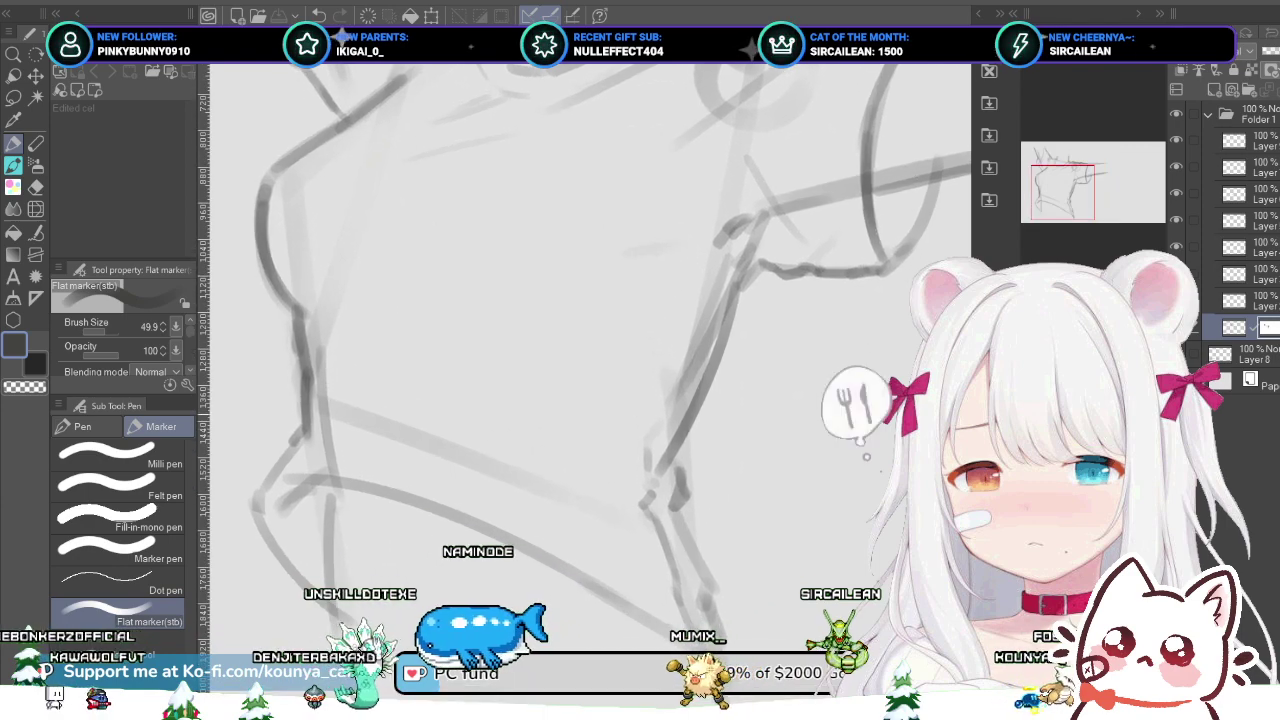
{"action": "scroll", "coordinate": [566, 484], "scroll_direction": "down", "scroll_amount": 2}
{"action": "scroll", "coordinate": [633, 358], "scroll_direction": "down", "scroll_amount": 1}
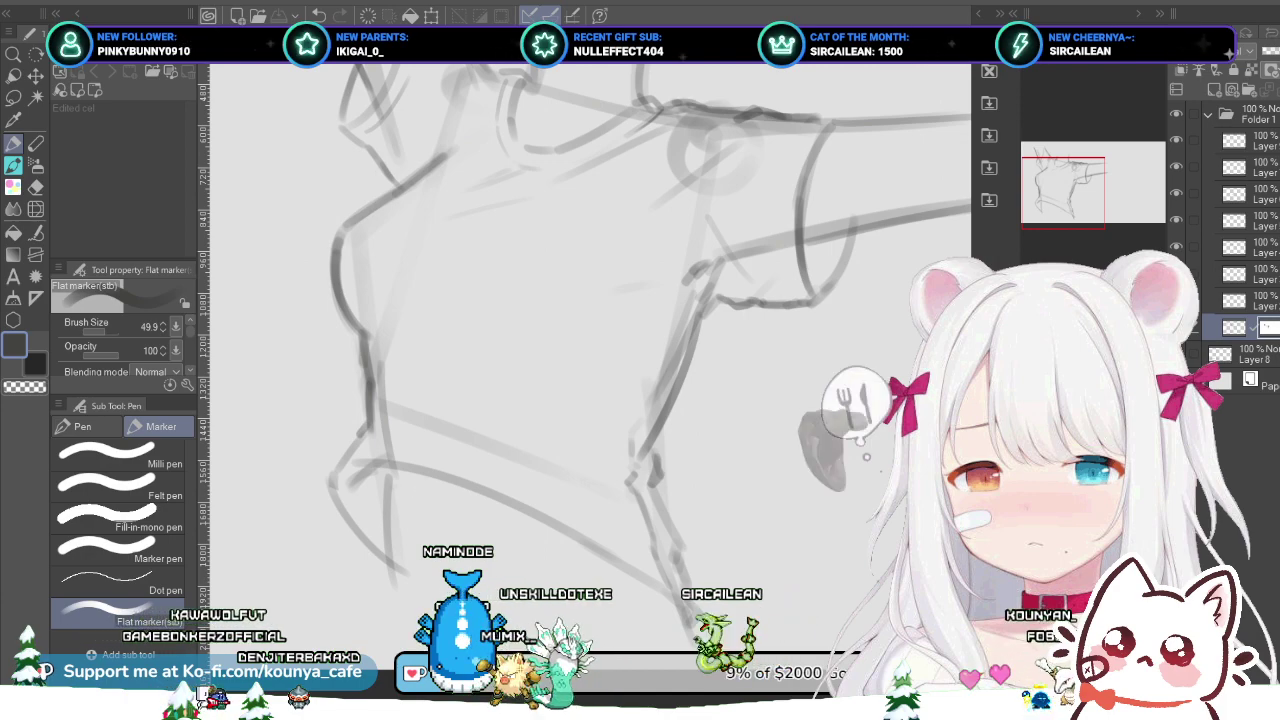
{"action": "scroll", "coordinate": [590, 380], "scroll_direction": "down", "scroll_amount": 2}
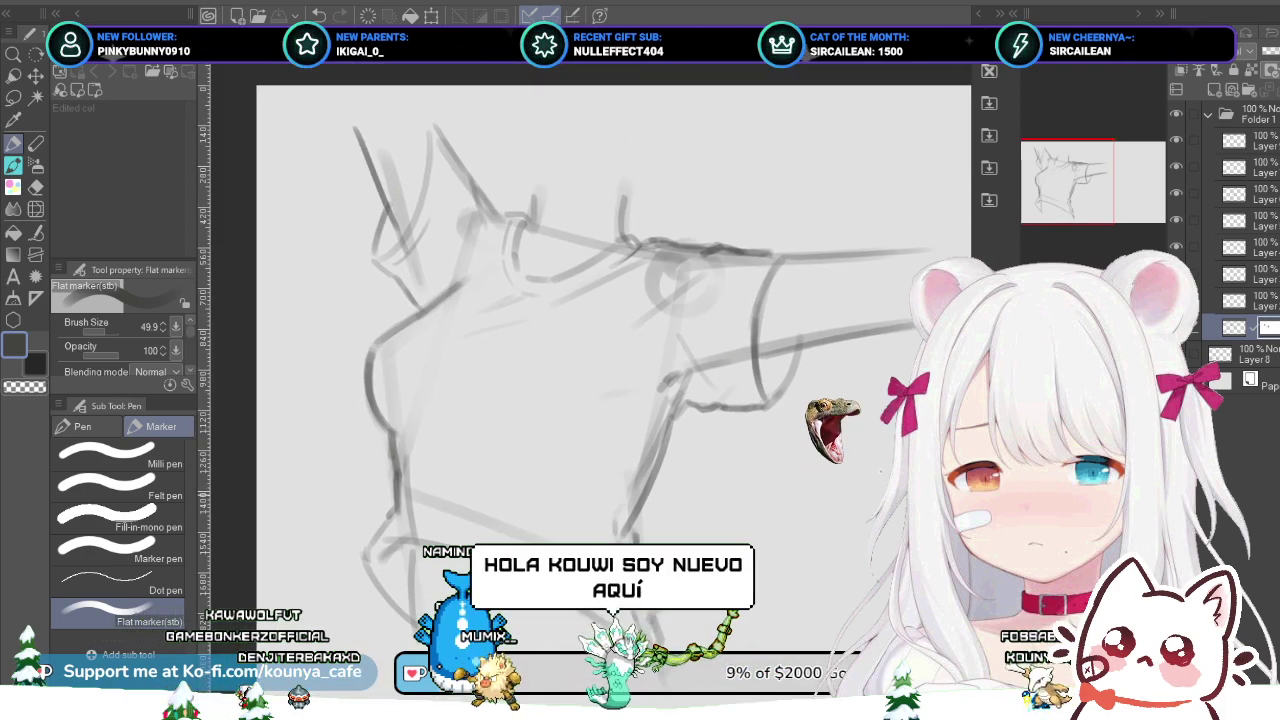
{"action": "scroll", "coordinate": [590, 380], "scroll_direction": "up", "scroll_amount": 2}
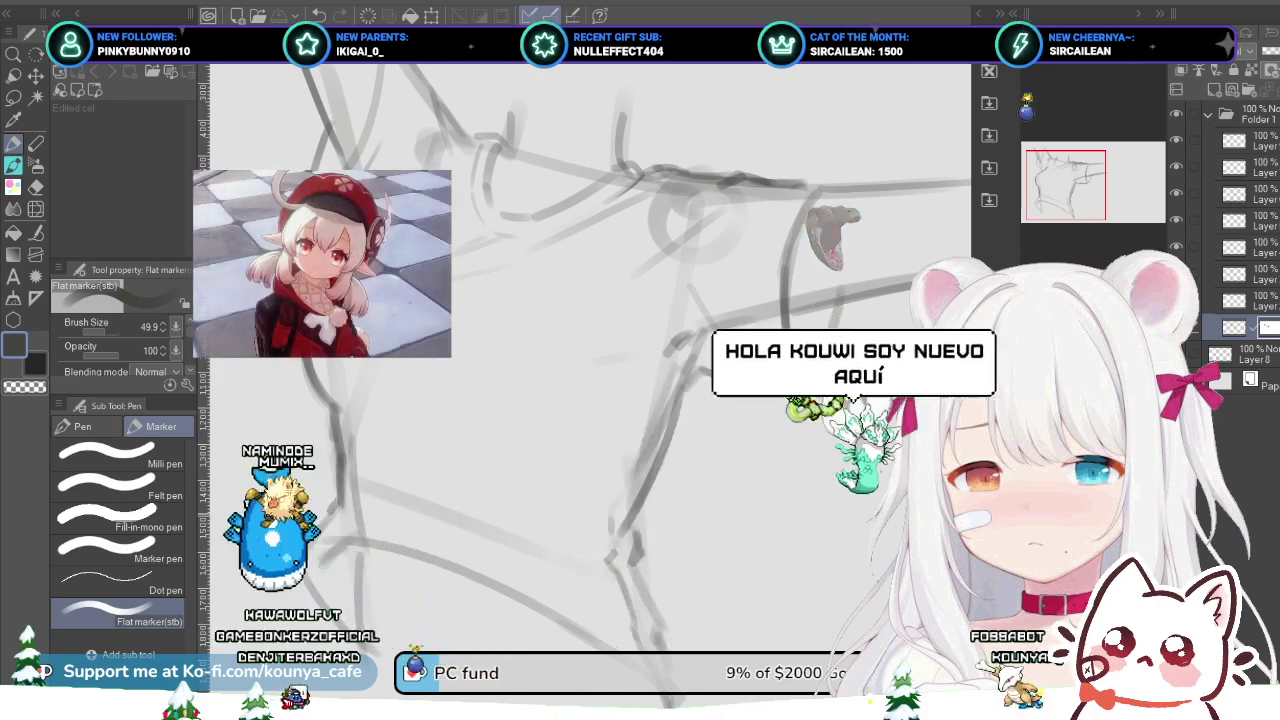
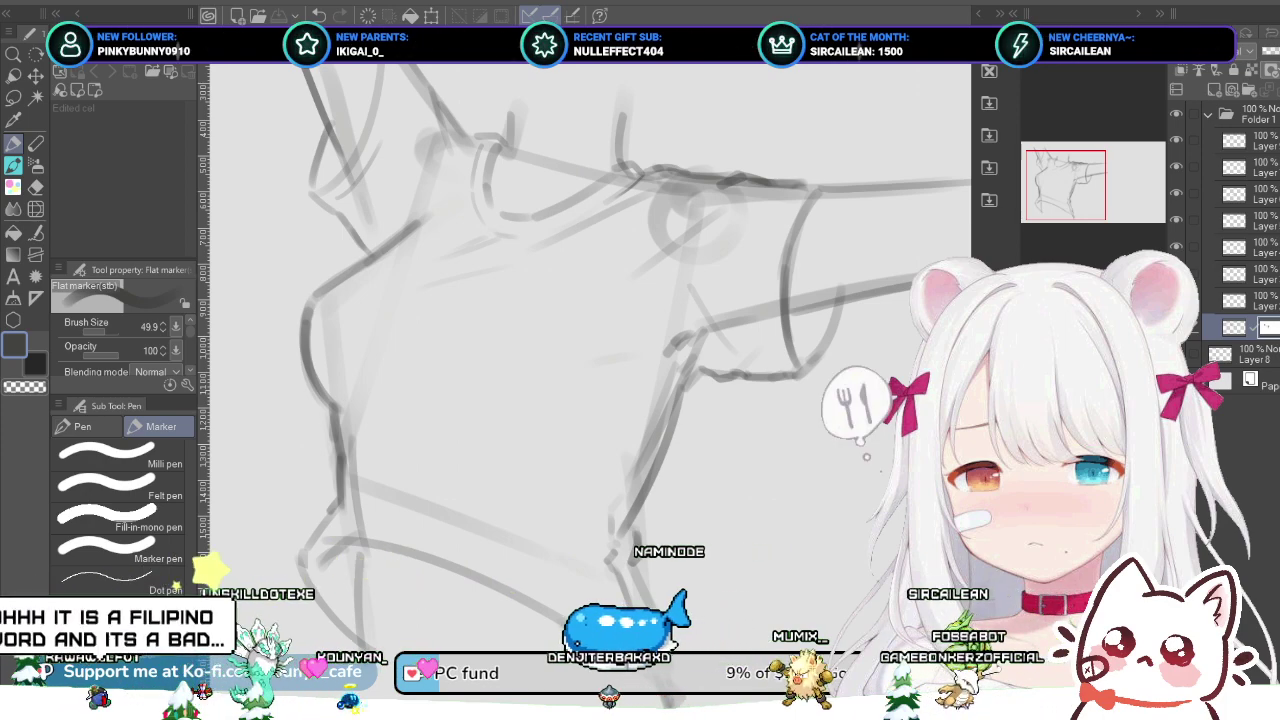
Step: Add a new empty layer directly above Layer 8 and keep it active
{"action": "left_click", "coordinate": [1250, 354]}
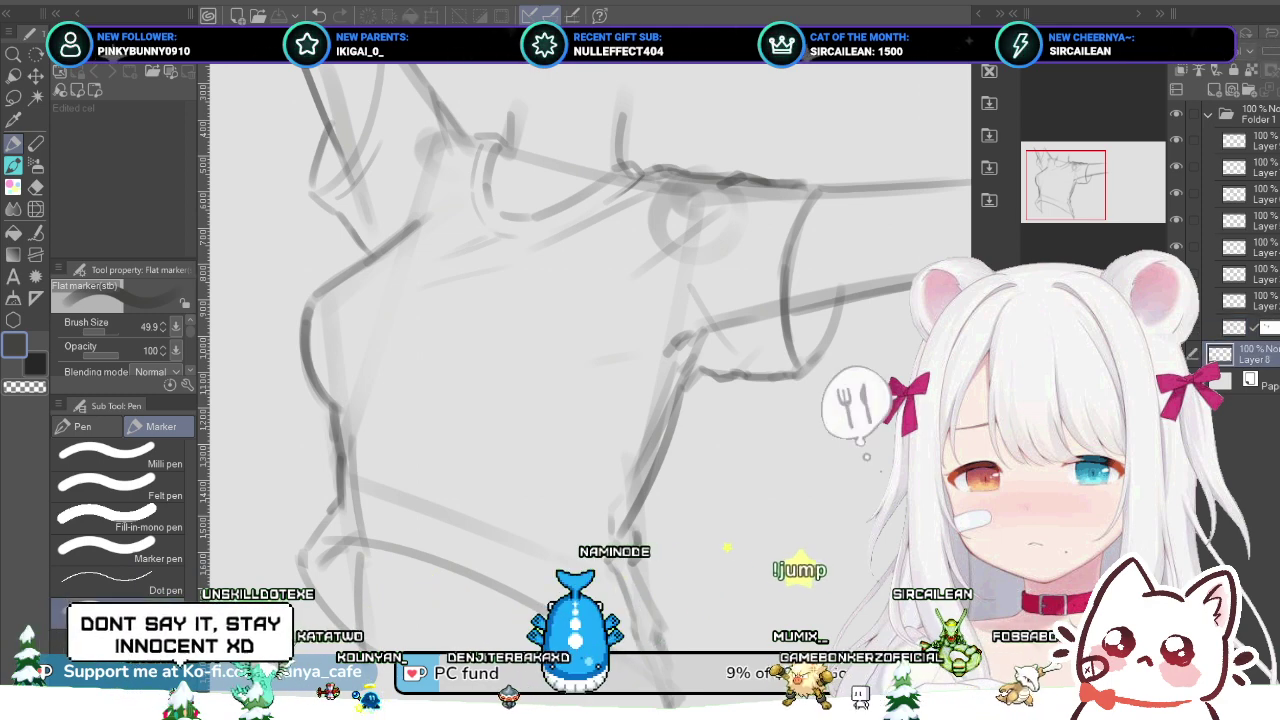
{"action": "key", "text": "ctrl+shift+n"}
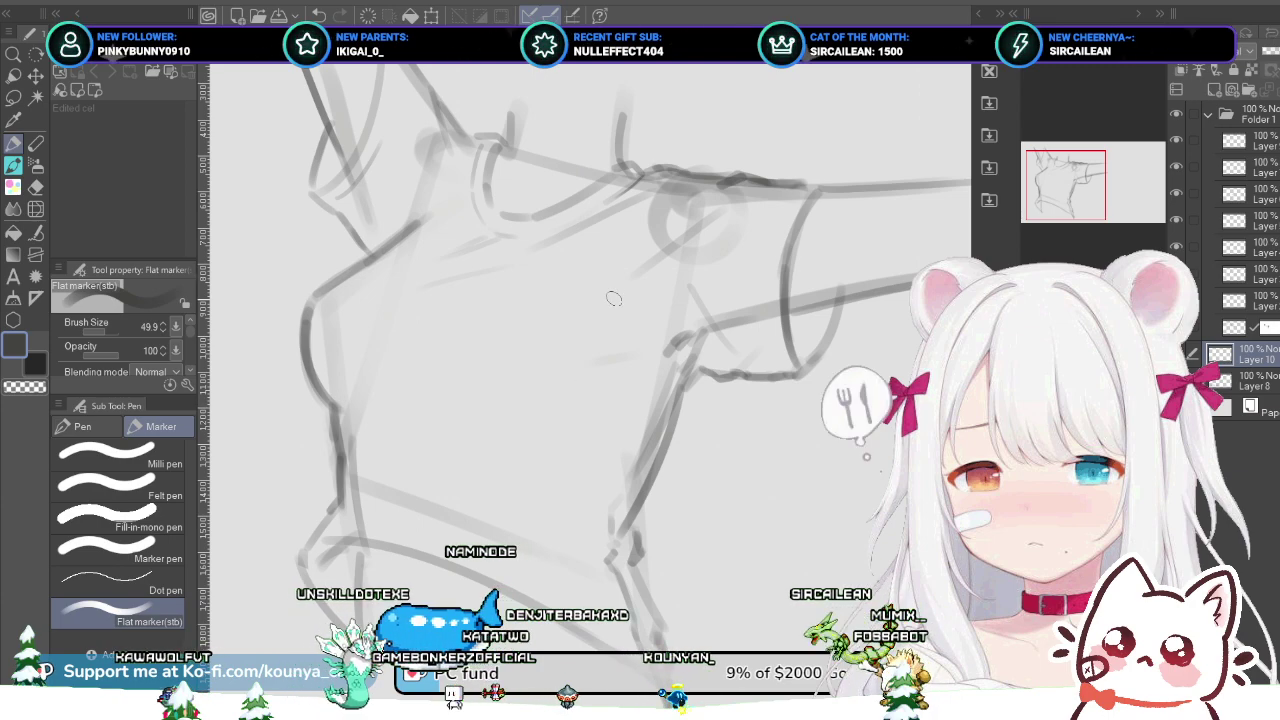
{"action": "left_click", "coordinate": [1250, 194]}
{"action": "left_click", "coordinate": [1250, 354]}
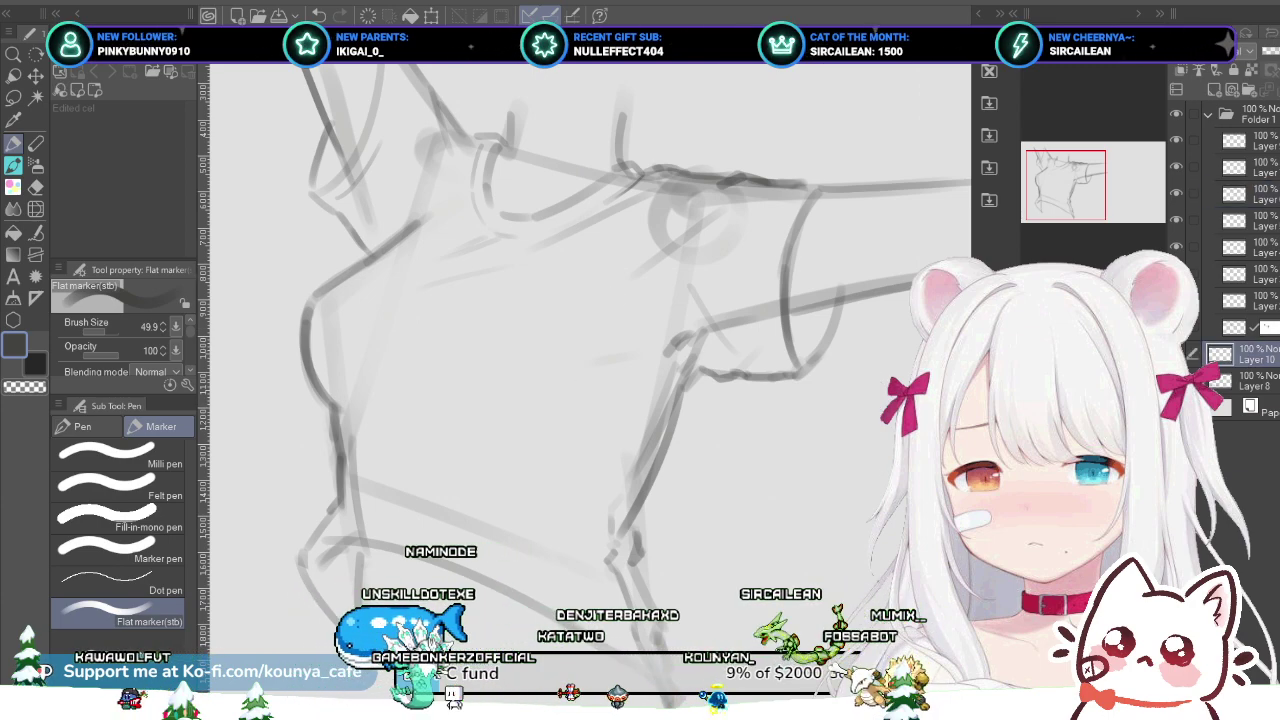
Step: Hide and reshow the second layer of Folder 1 to check which sketch strokes it holds
{"action": "left_click", "coordinate": [1250, 194]}
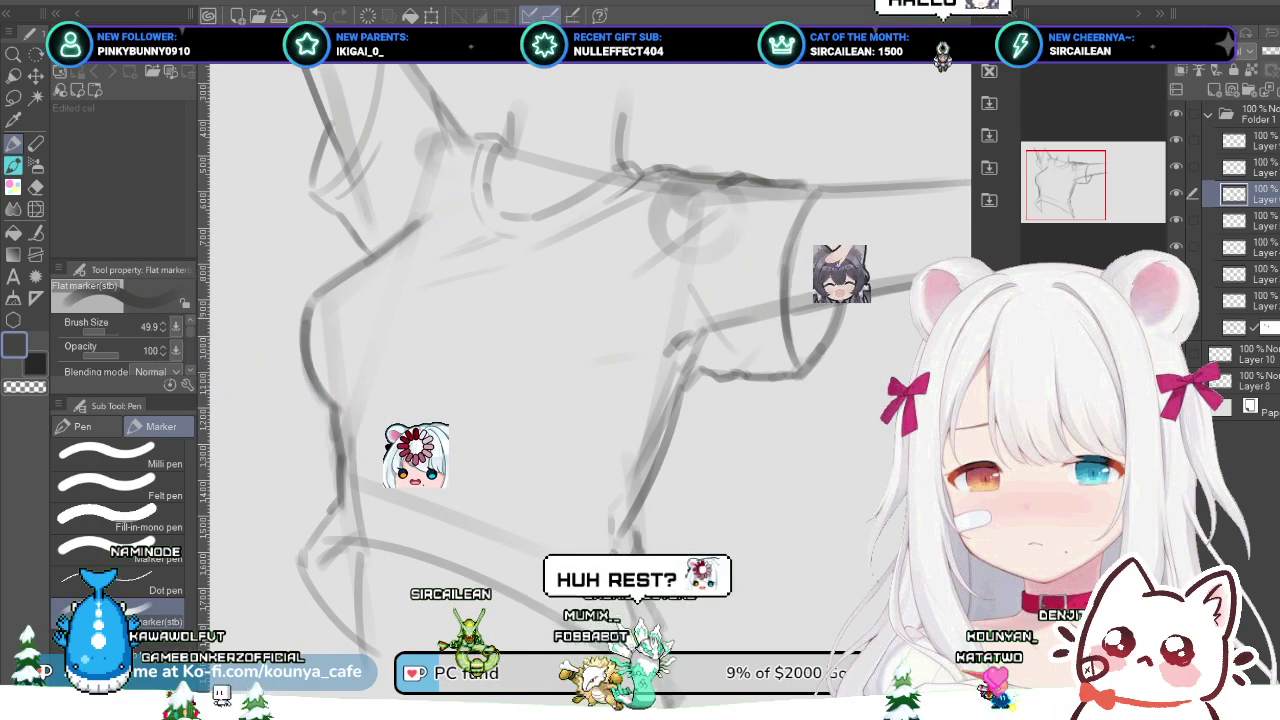
{"action": "left_click", "coordinate": [1250, 167]}
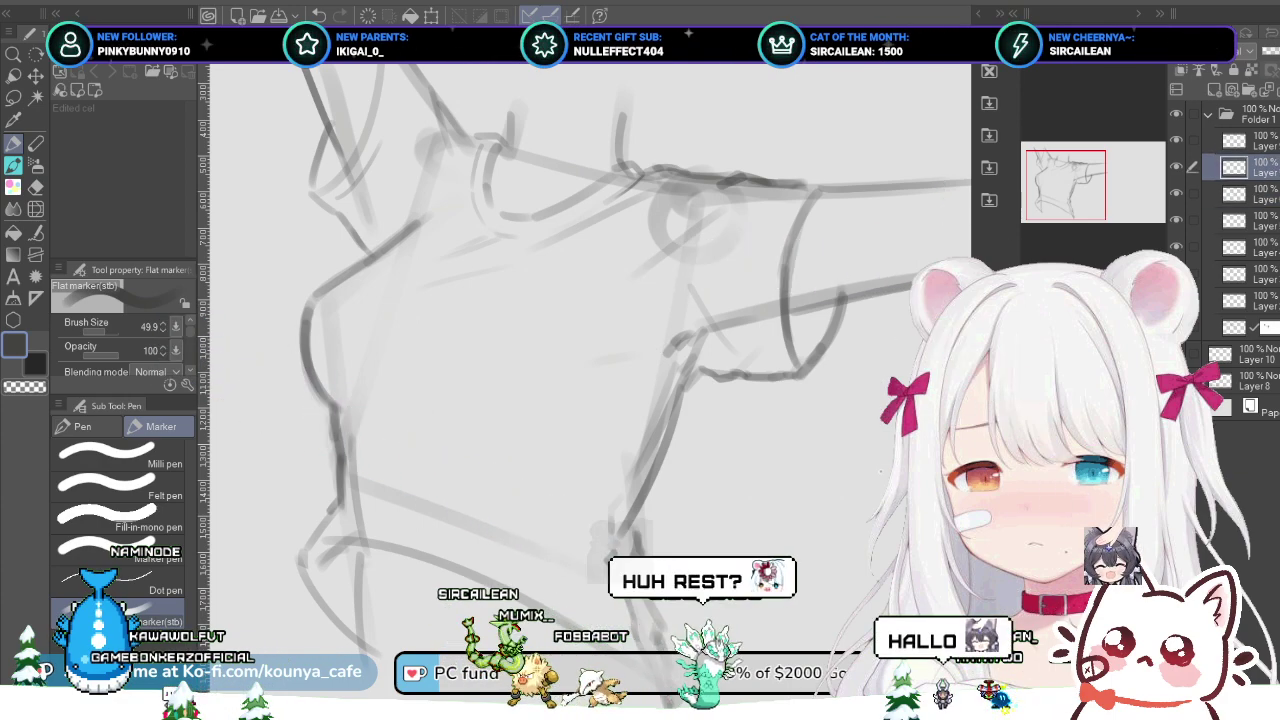
{"action": "left_click", "coordinate": [1176, 167]}
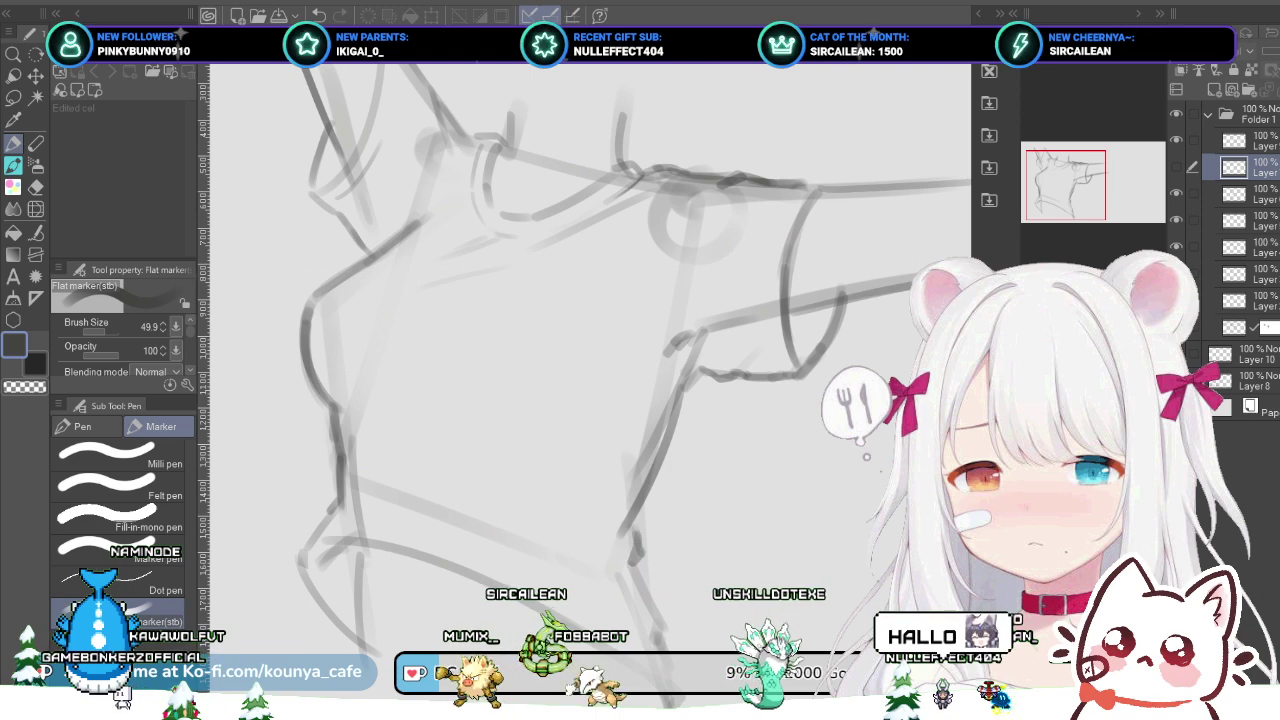
{"action": "left_click", "coordinate": [1176, 167]}
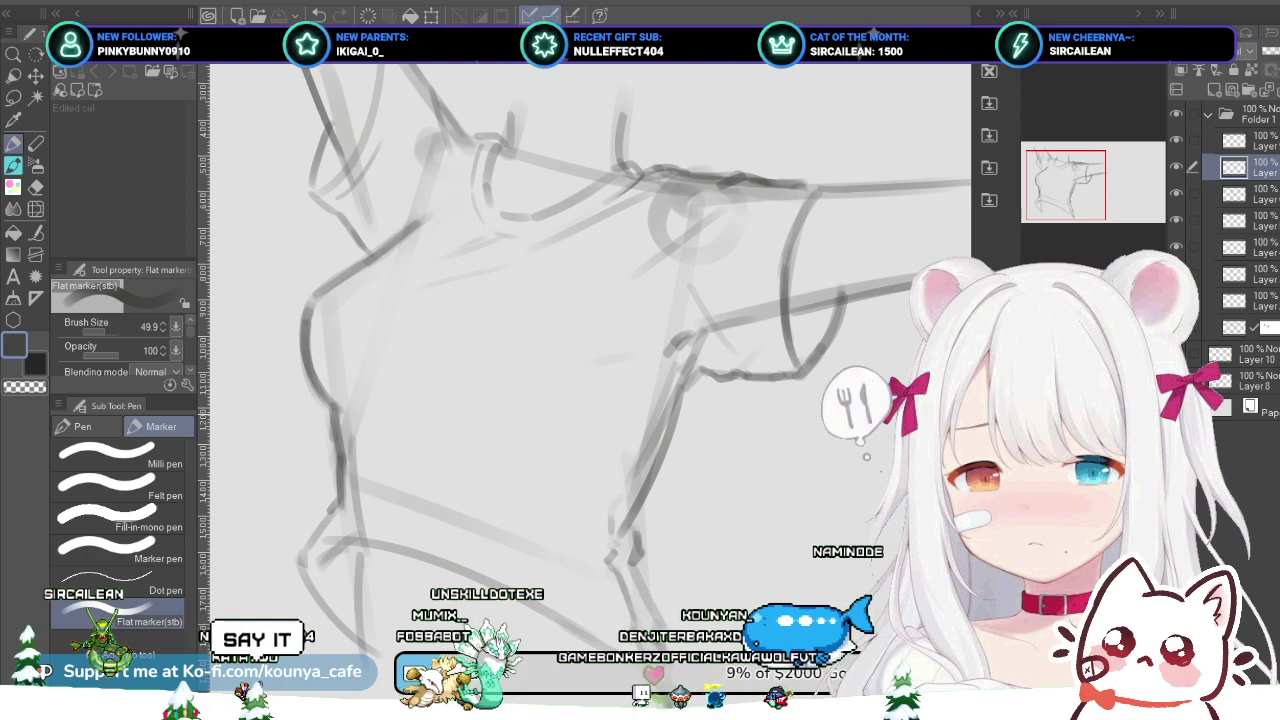
{"action": "scroll", "coordinate": [663, 420], "scroll_direction": "down", "scroll_amount": 1}
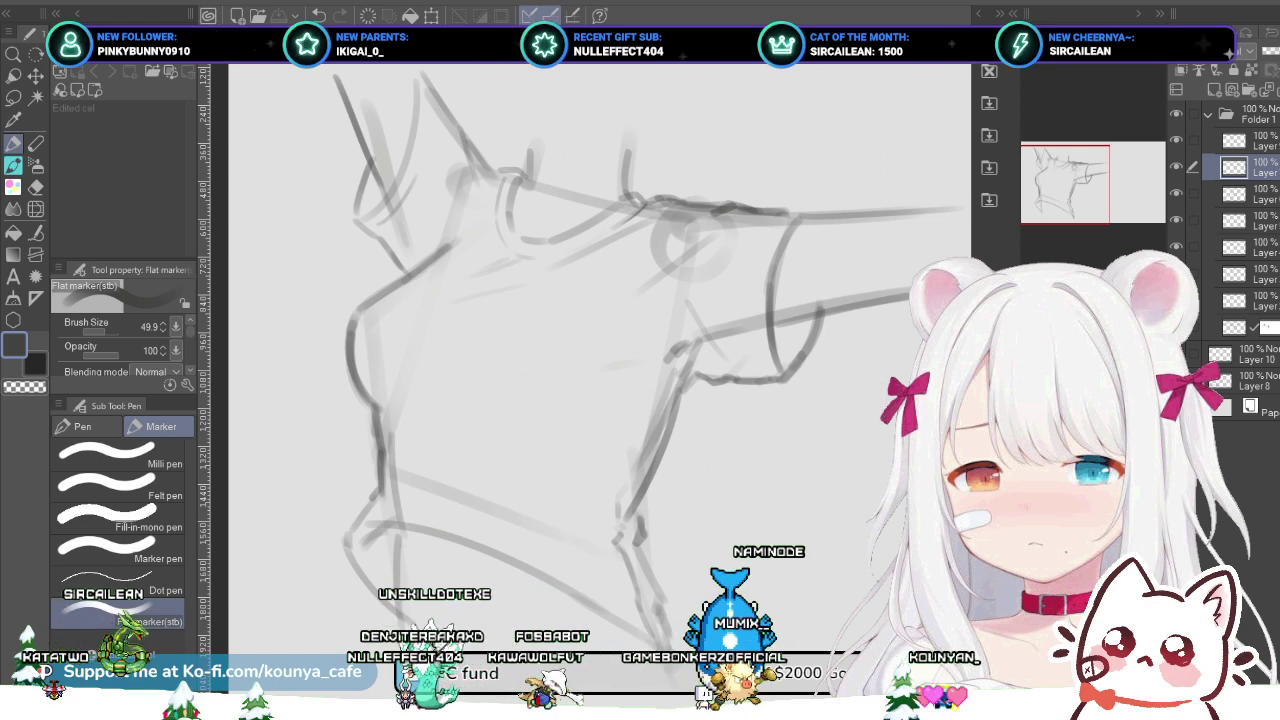
Step: Show the uppermost layer of Folder 1 again and make the second layer active for drawing
{"action": "left_click", "coordinate": [1255, 194]}
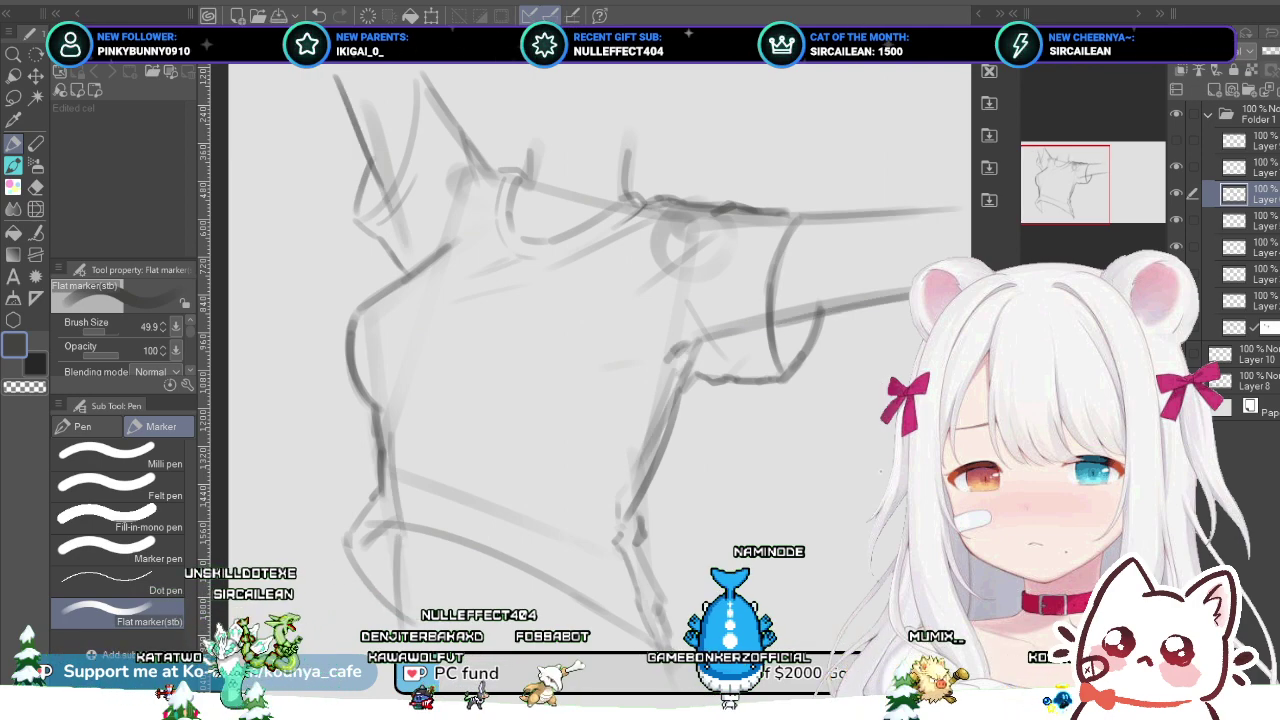
{"action": "left_click", "coordinate": [1192, 141]}
{"action": "left_click", "coordinate": [1176, 141]}
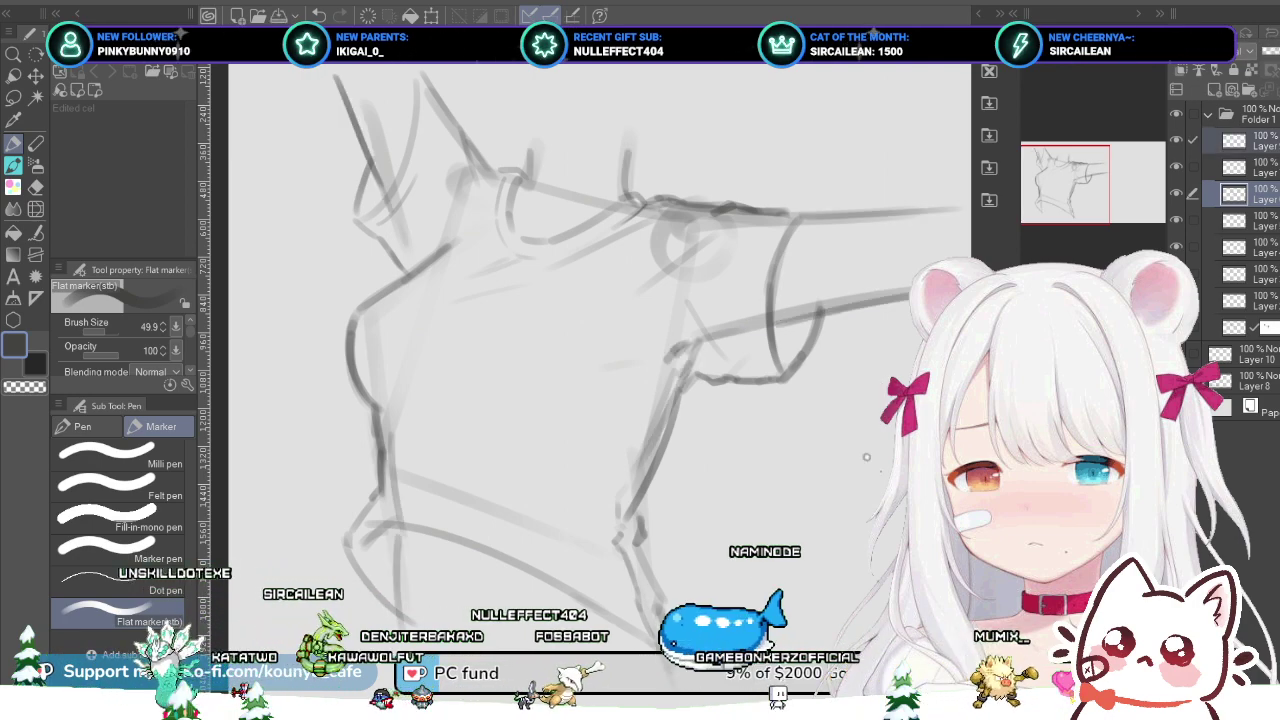
{"action": "left_click", "coordinate": [1255, 141]}
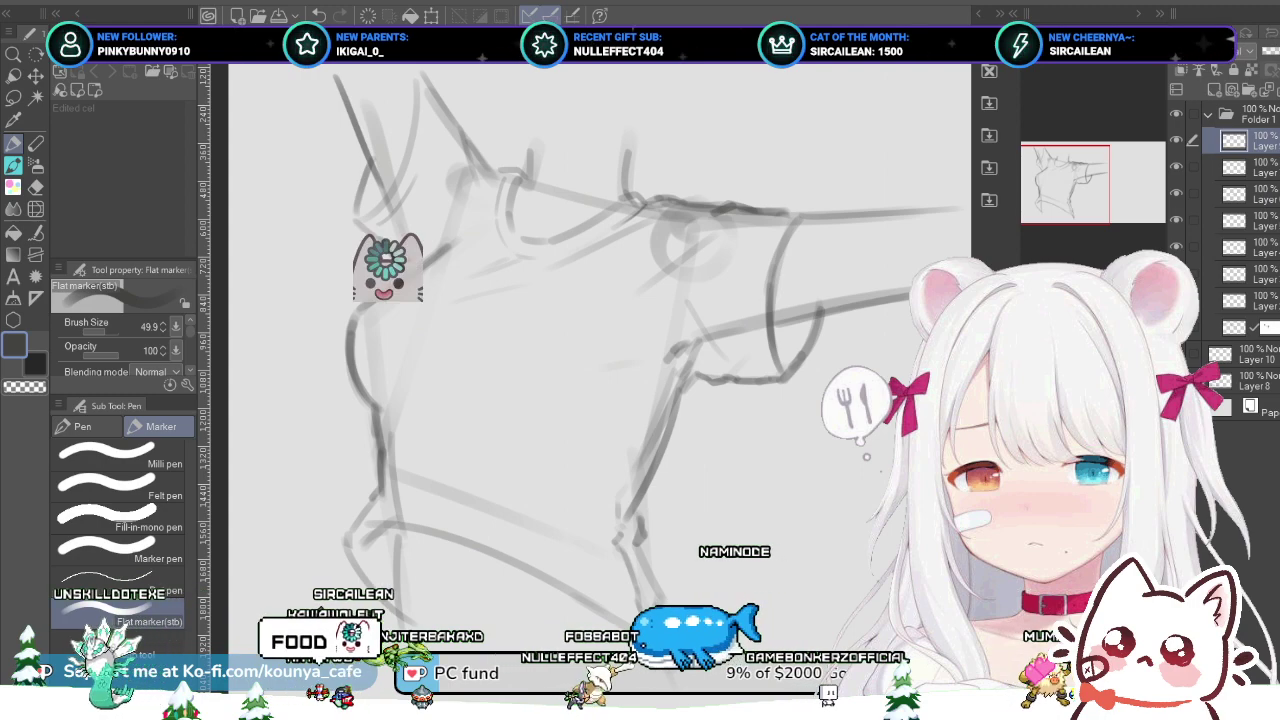
{"action": "key", "text": "alt+bracketleft"}
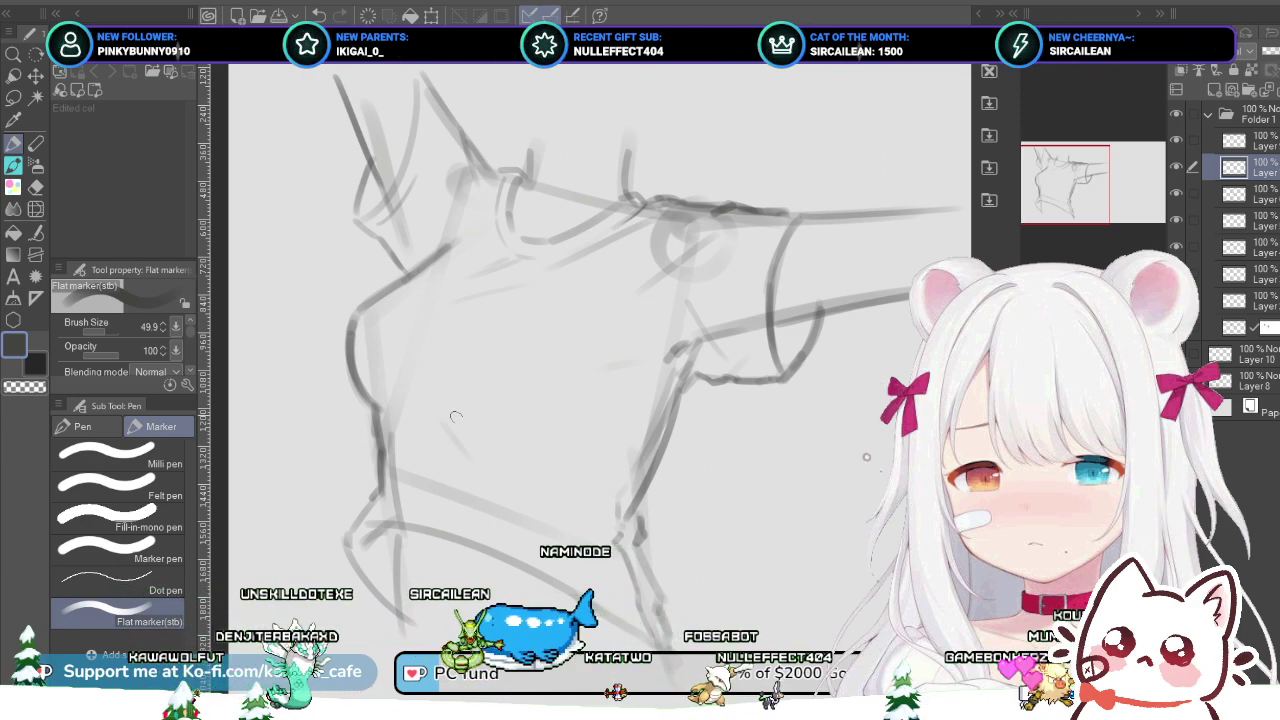
Step: Sketch light diagonal fold strokes across the shirt's lower front with the flat marker at brush size 48.6
{"action": "left_click_drag", "start_coordinate": [459, 423], "coordinate": [524, 508]}
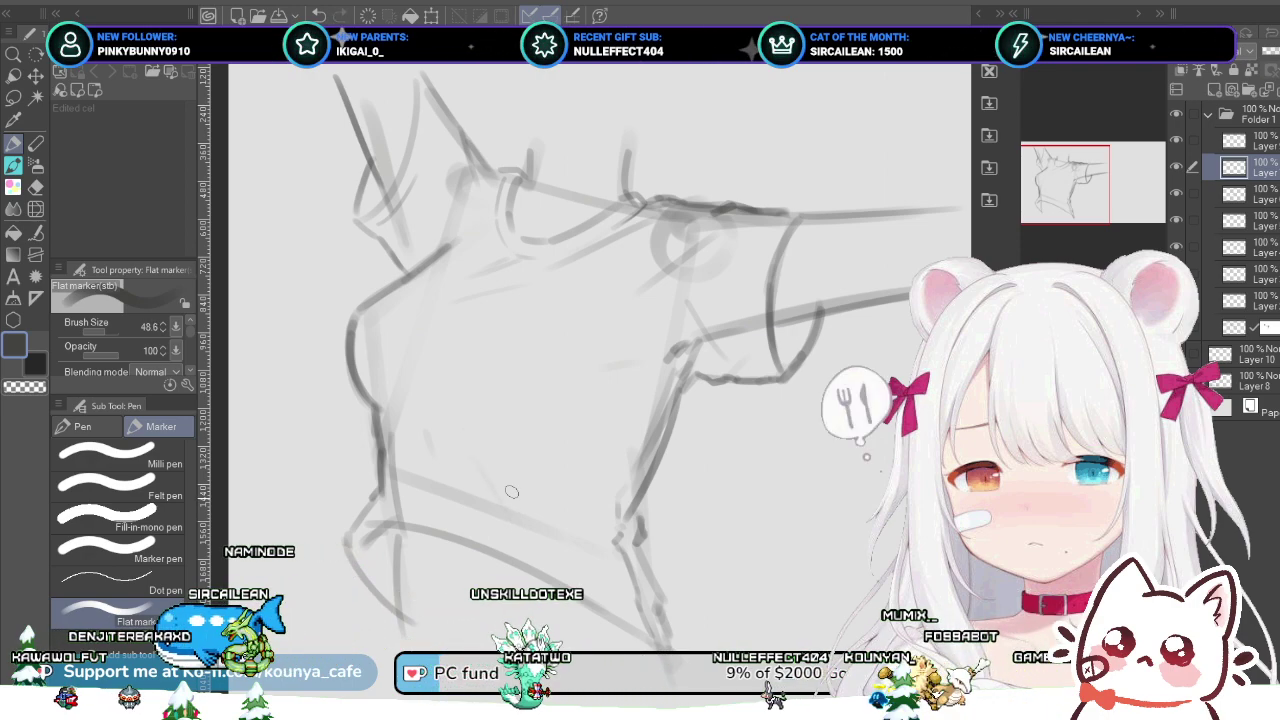
{"action": "left_click_drag", "start_coordinate": [508, 491], "coordinate": [494, 500]}
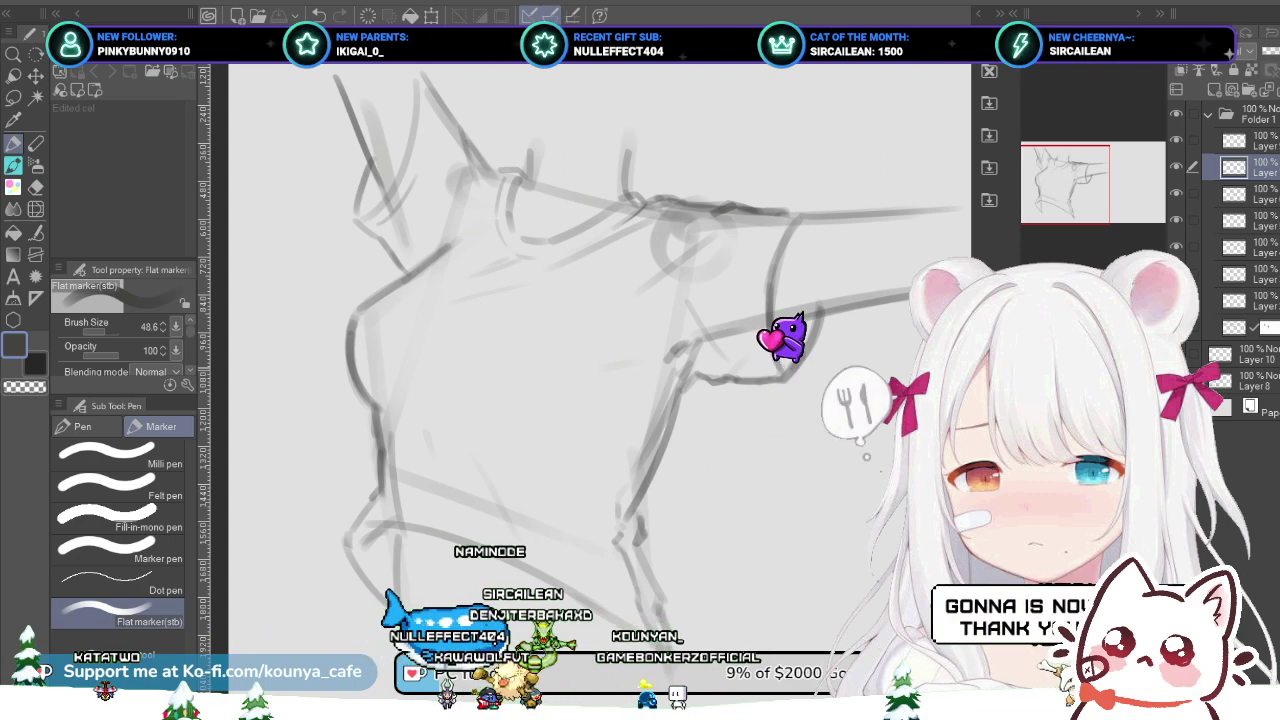
{"action": "scroll", "coordinate": [665, 356], "scroll_direction": "down", "scroll_amount": 1}
{"action": "scroll", "coordinate": [620, 356], "scroll_direction": "up", "scroll_amount": 1}
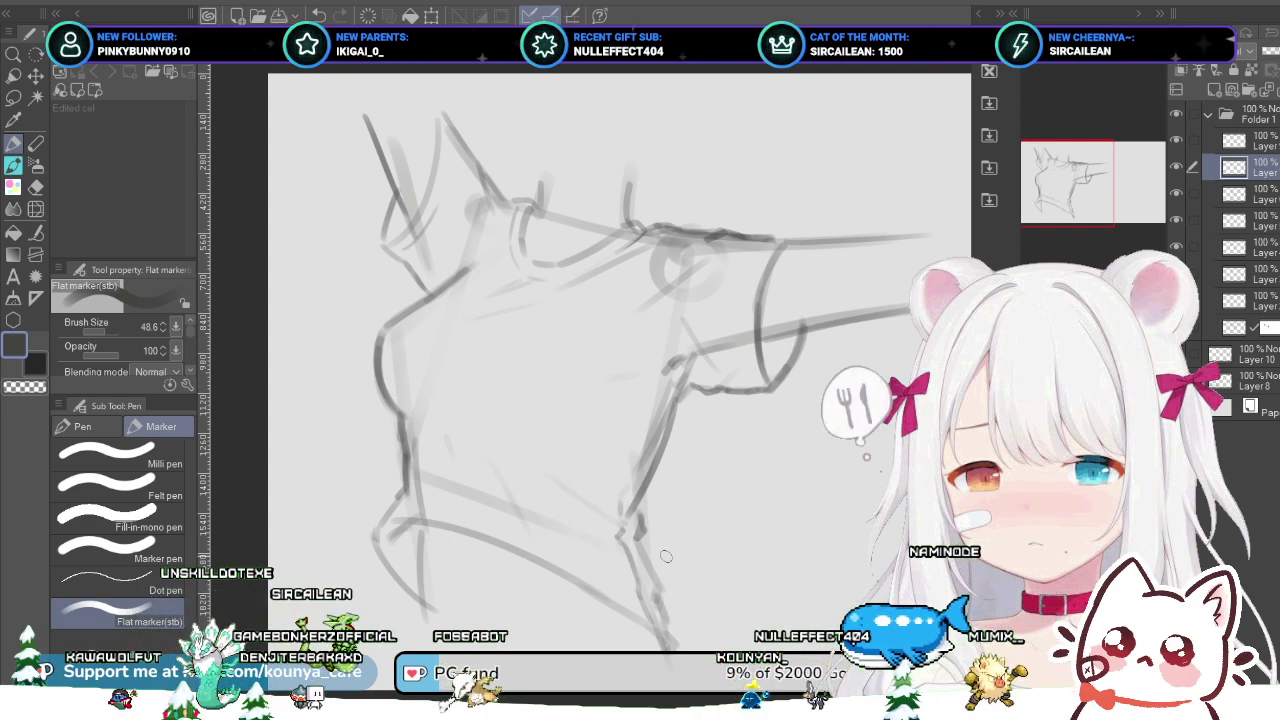
Step: Undo the last stroke and draw a diagonal fold line from the lower belly toward the side hem at brush size 53.2
{"action": "key", "text": "ctrl+z"}
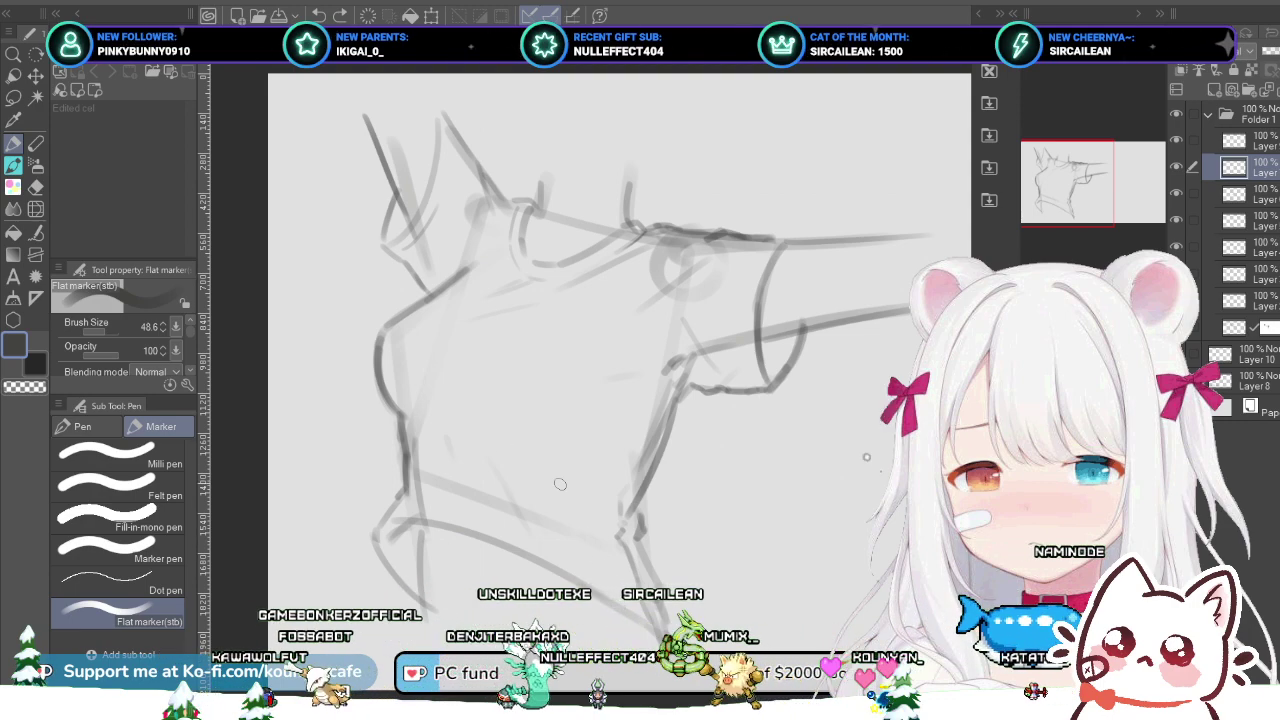
{"action": "left_click_drag", "start_coordinate": [548, 458], "coordinate": [646, 576]}
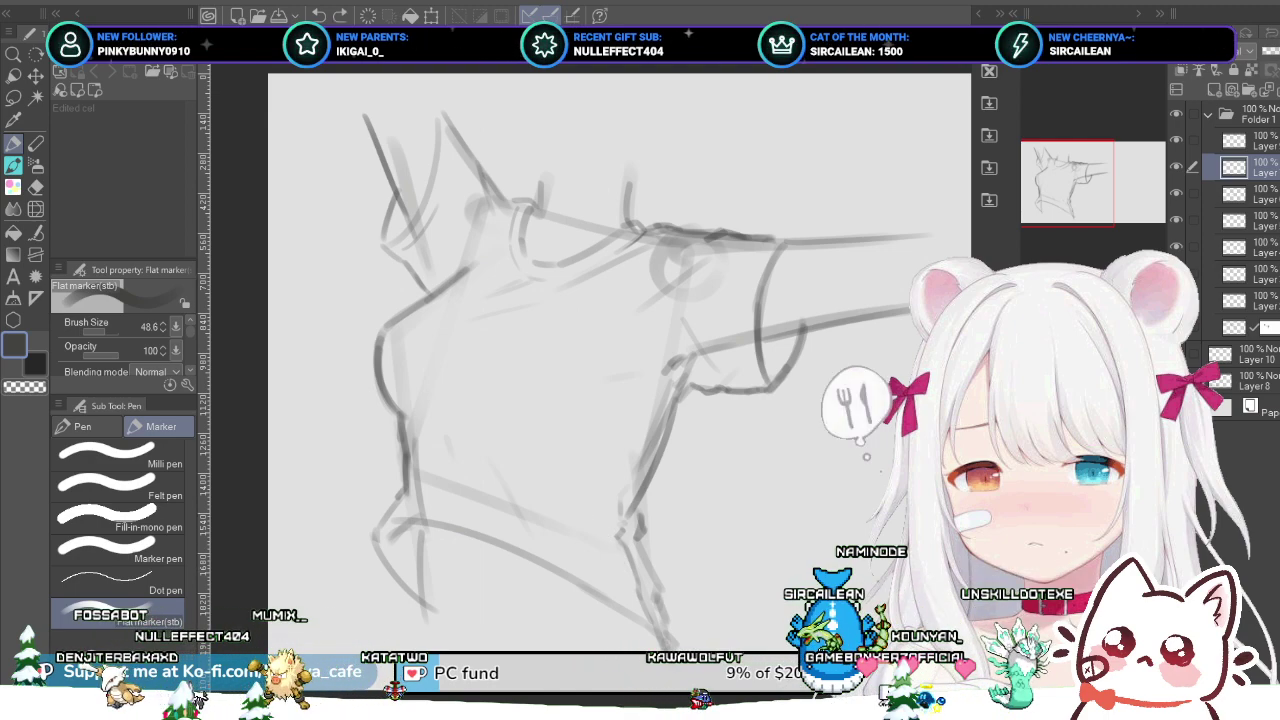
{"action": "key", "text": "bracketright"}
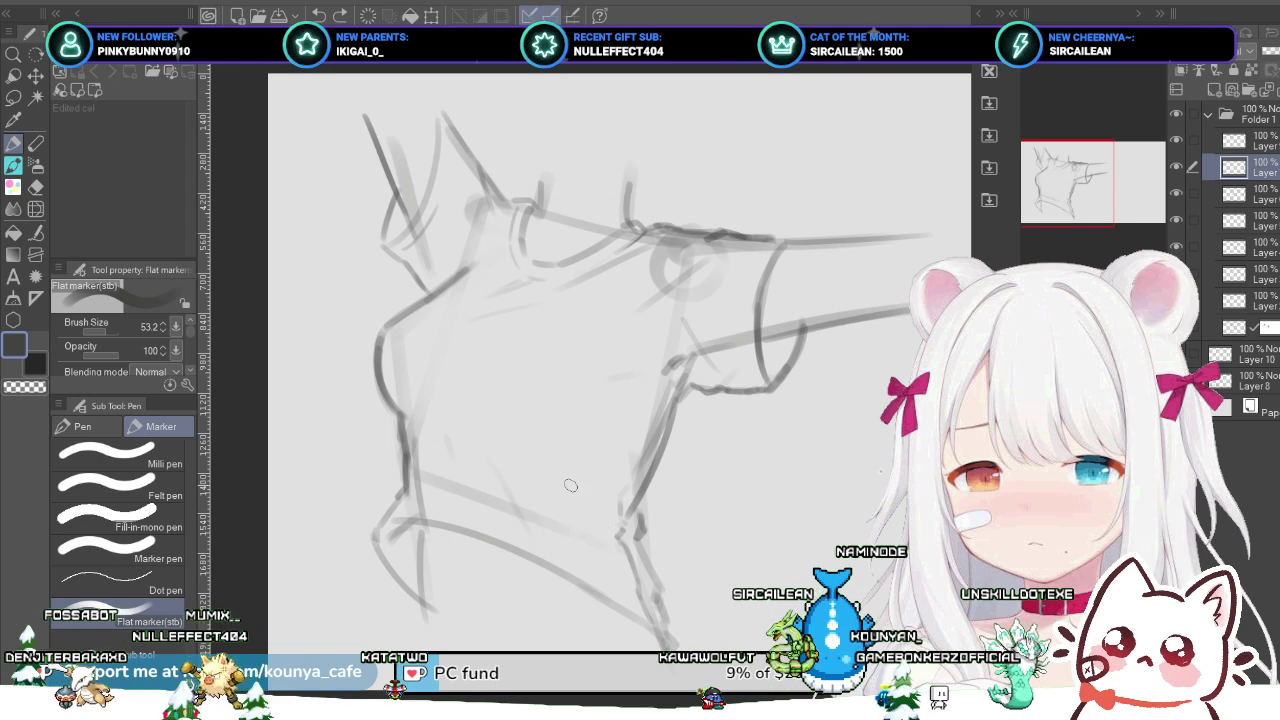
{"action": "left_click_drag", "start_coordinate": [568, 483], "coordinate": [653, 600]}
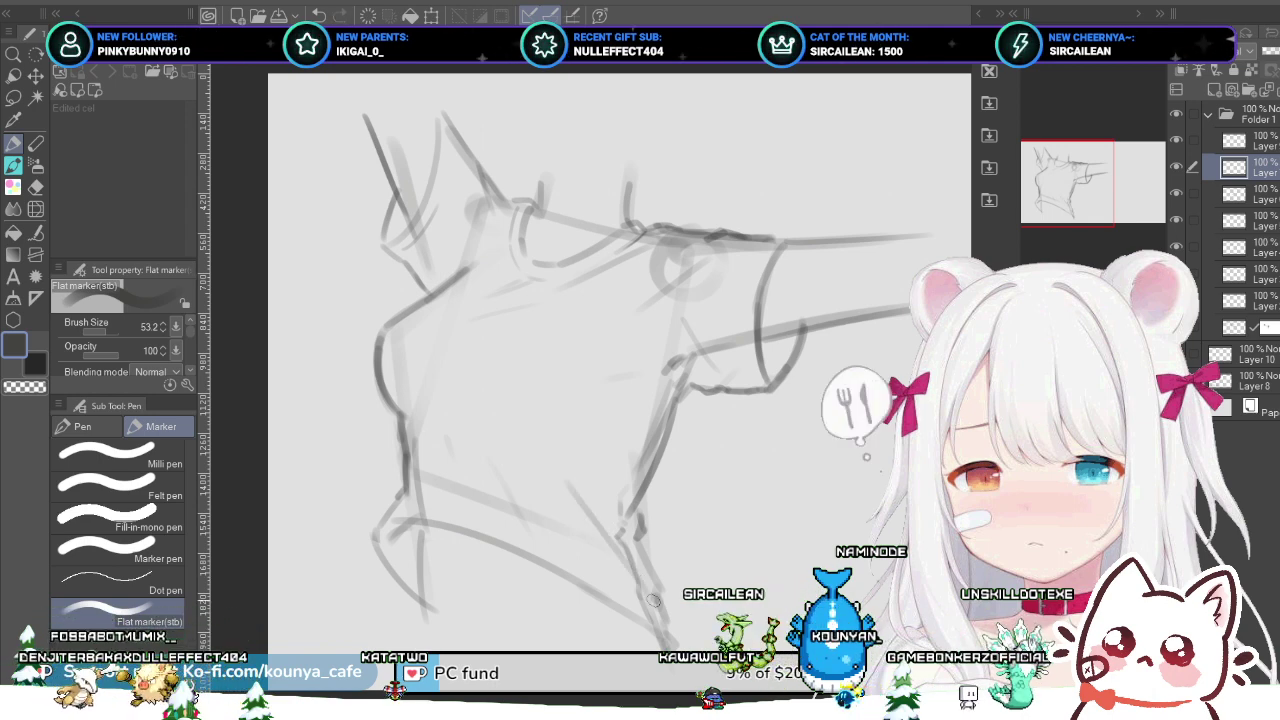
Step: Set the flat marker's brush size to 46.5 and make the uppermost layer of Folder 1 active
{"action": "key", "text": "bracketleft"}
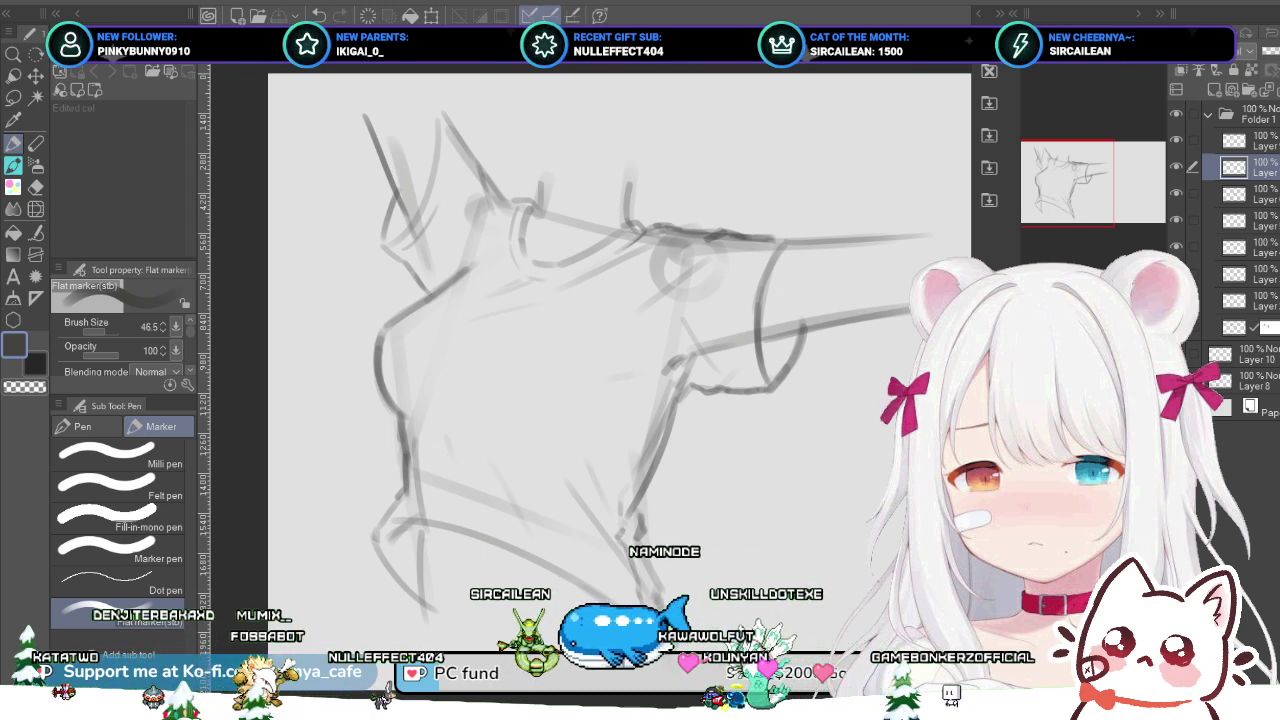
{"action": "left_click", "coordinate": [1250, 273]}
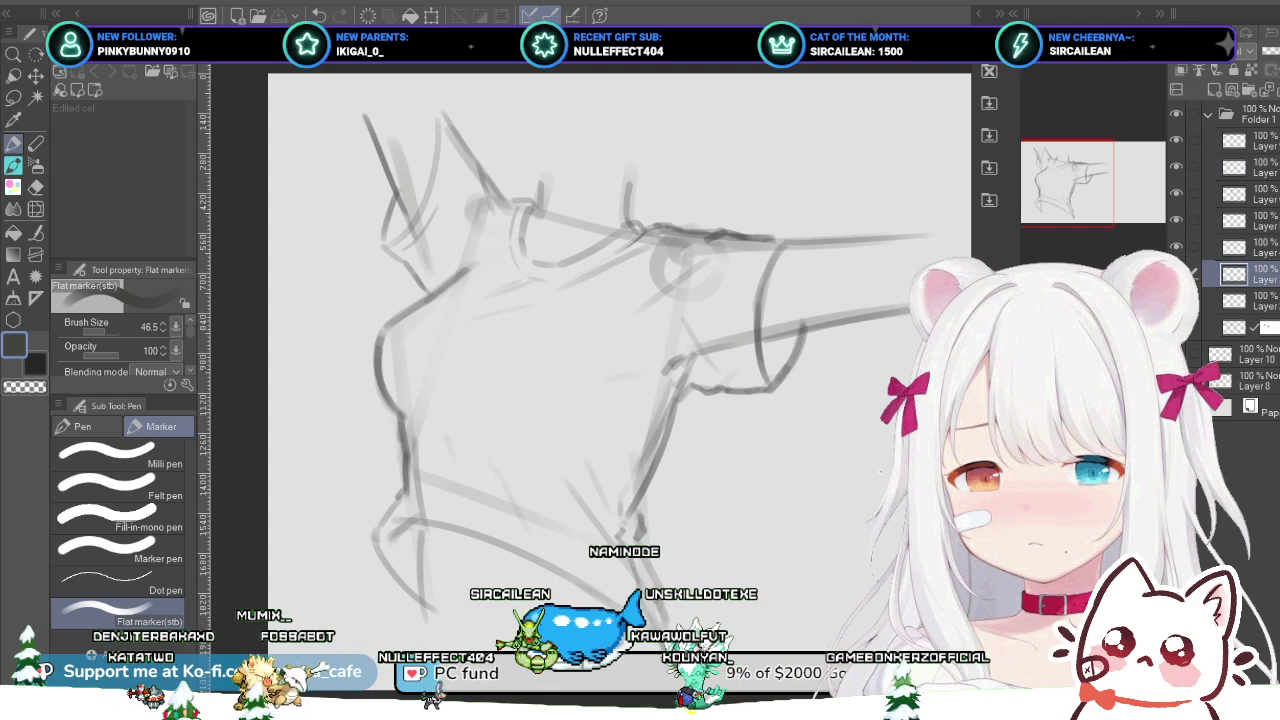
{"action": "left_click", "coordinate": [1230, 355]}
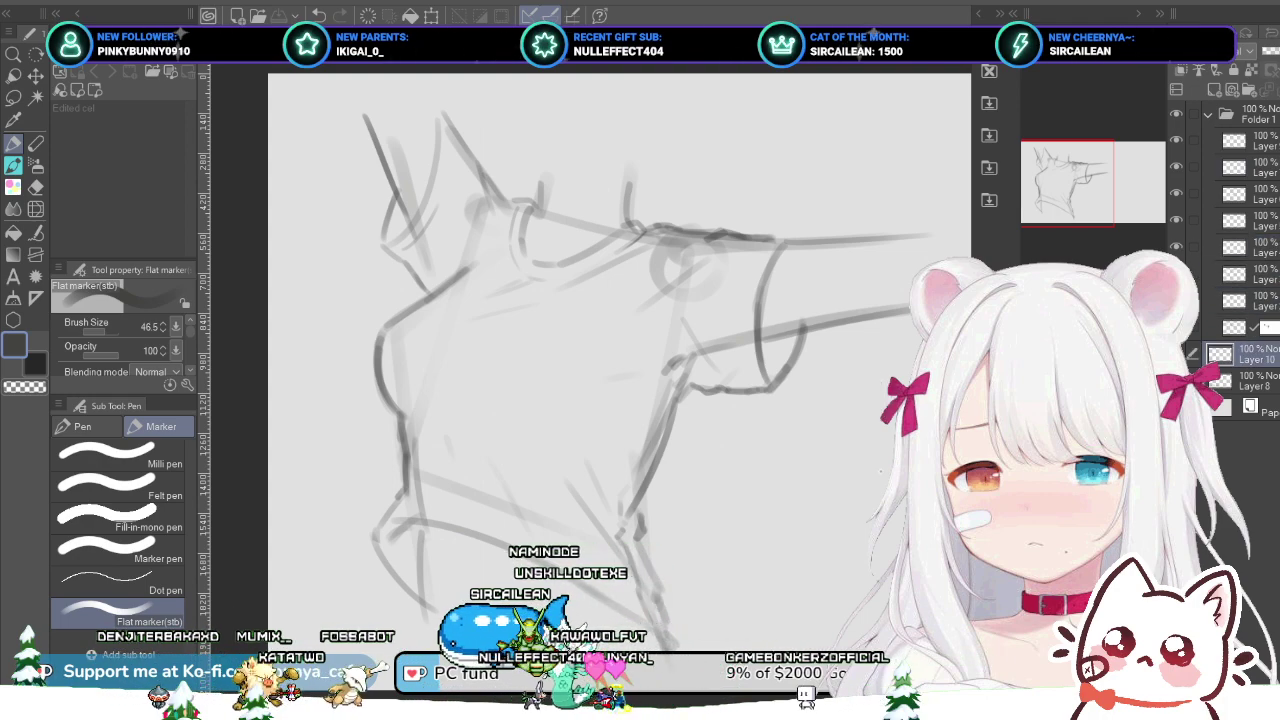
{"action": "left_click", "coordinate": [1250, 114]}
{"action": "left_click", "coordinate": [1250, 140]}
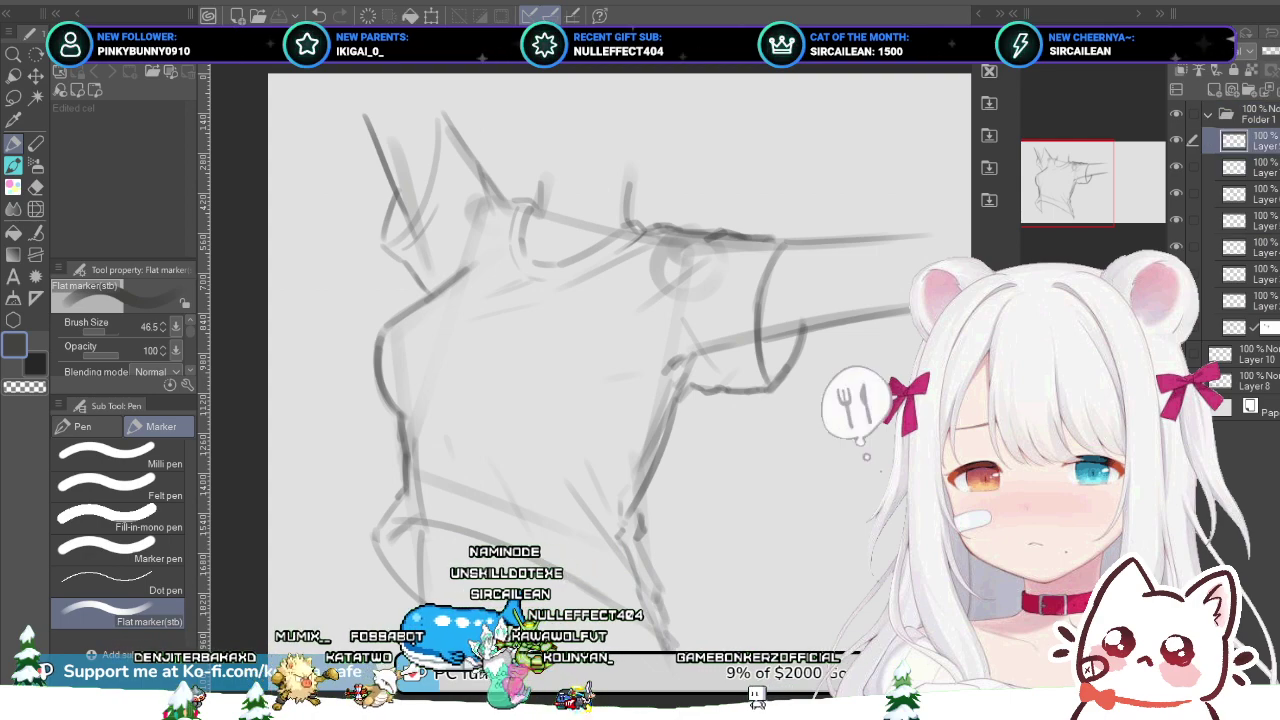
Step: Paste a copied sketch layer above the second layer of Folder 1, hiding the paper only during the paste
{"action": "left_click", "coordinate": [1176, 407]}
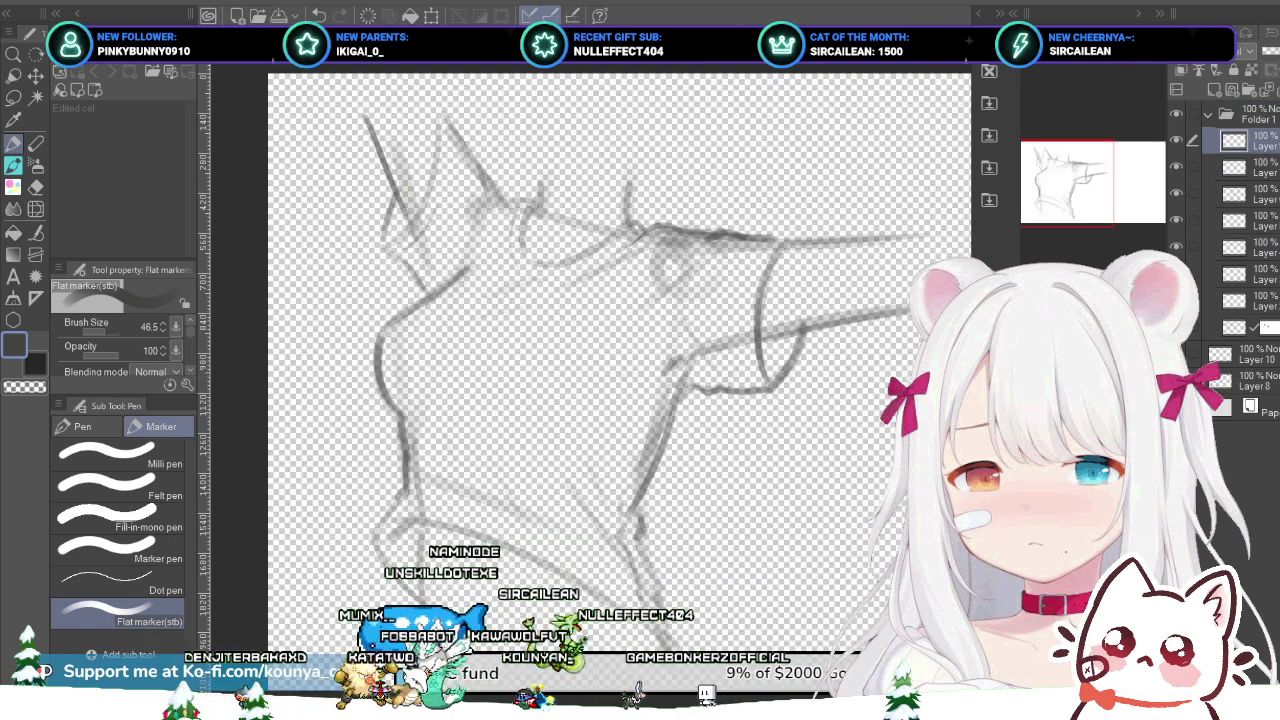
{"action": "left_click", "coordinate": [1250, 167]}
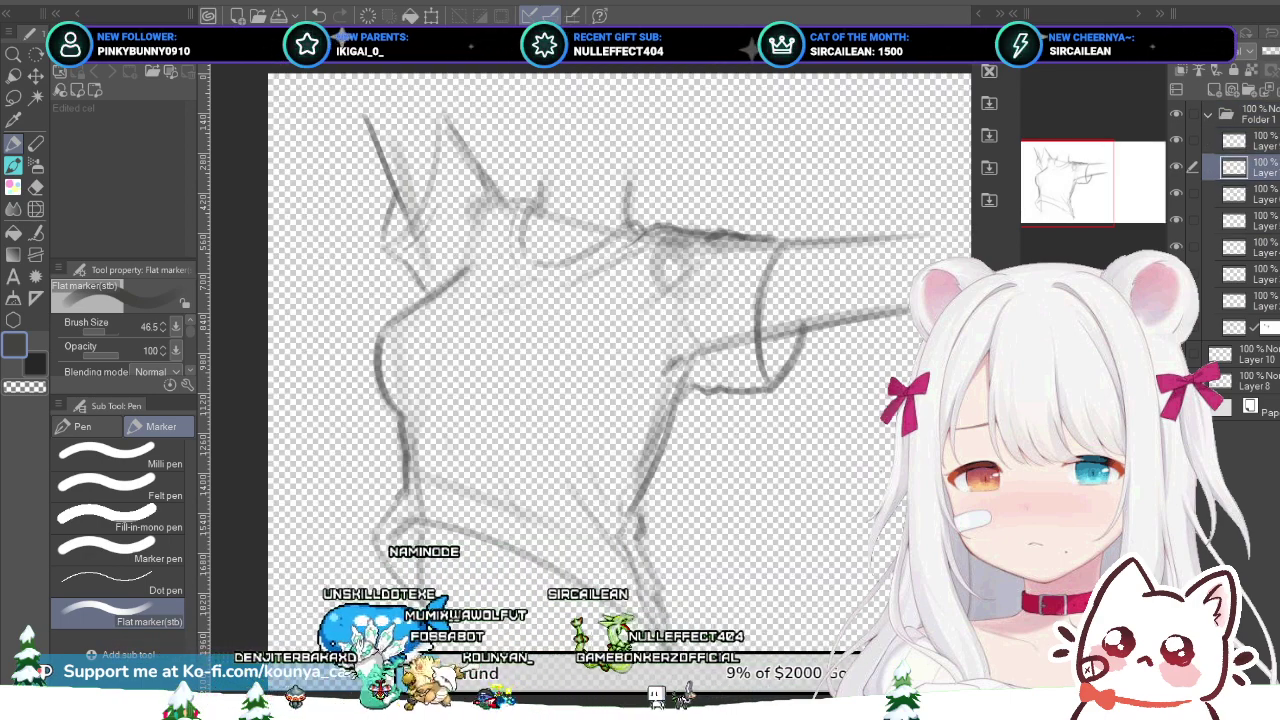
{"action": "key", "text": "ctrl+v"}
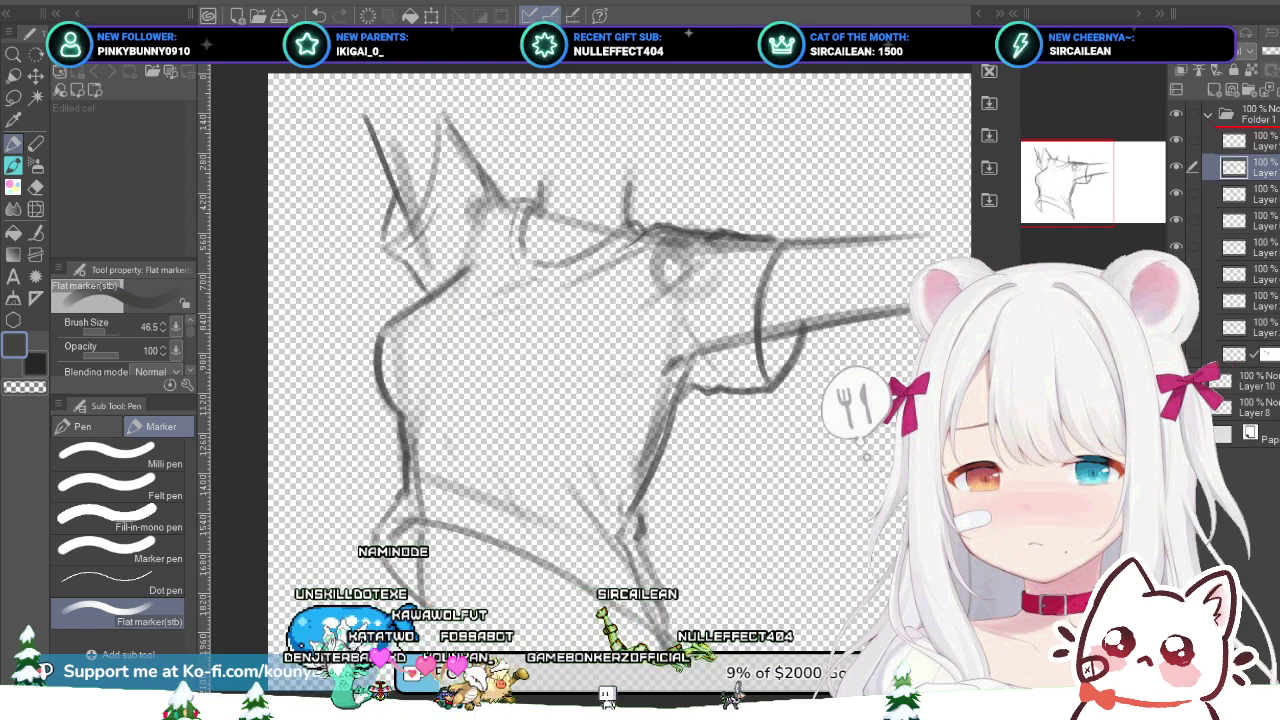
{"action": "left_click", "coordinate": [1250, 140]}
{"action": "left_click", "coordinate": [1176, 437]}
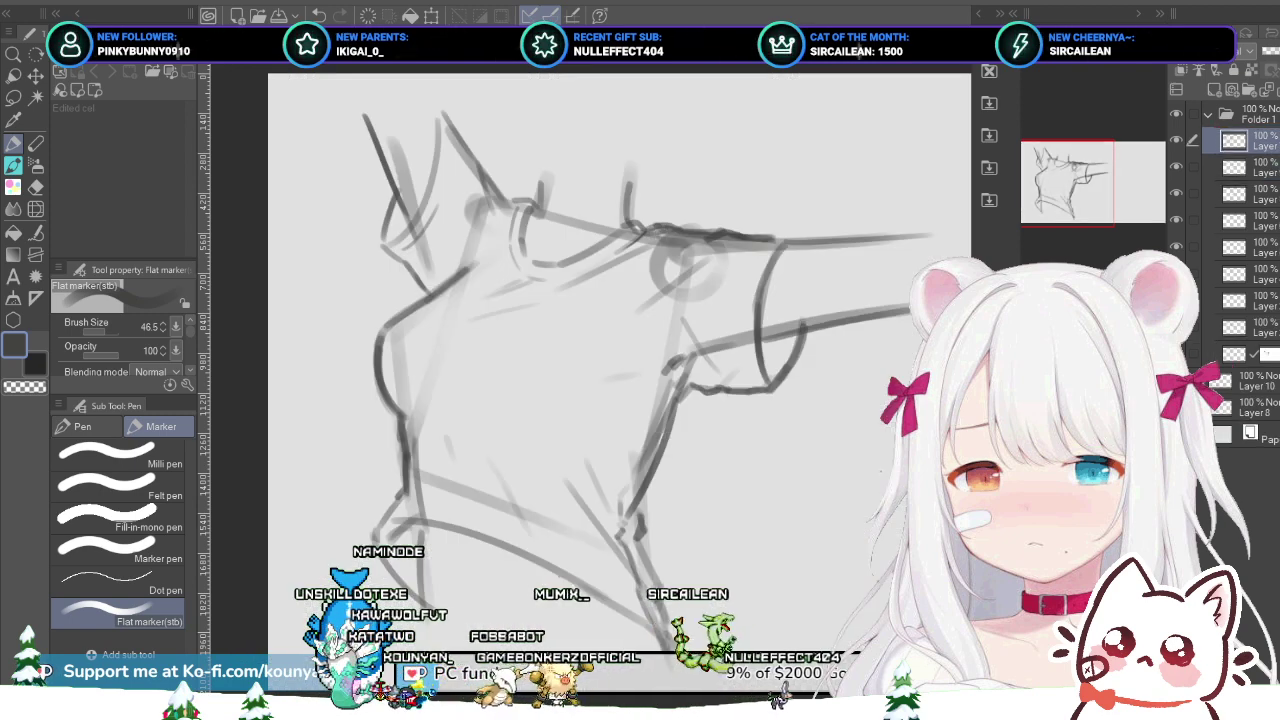
Step: Group Layer 10 into a new folder of its own below Folder 1
{"action": "scroll", "coordinate": [668, 310], "scroll_direction": "down", "scroll_amount": 1}
{"action": "mouse_move", "coordinate": [668, 310]}
{"action": "left_mouse_down"}
{"action": "mouse_move", "coordinate": [637, 310]}
{"action": "mouse_move", "coordinate": [646, 265]}
{"action": "left_mouse_up"}
{"action": "scroll", "coordinate": [659, 290], "scroll_direction": "up", "scroll_amount": 2}
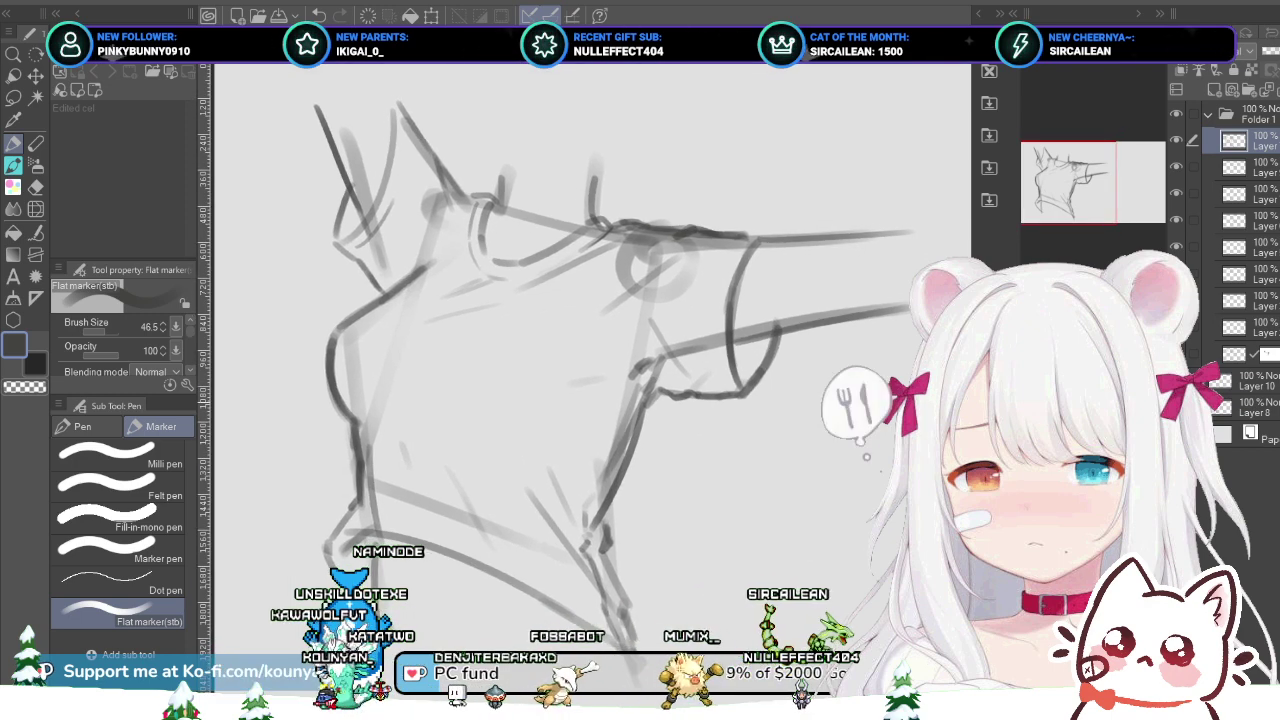
{"action": "left_click", "coordinate": [1254, 381]}
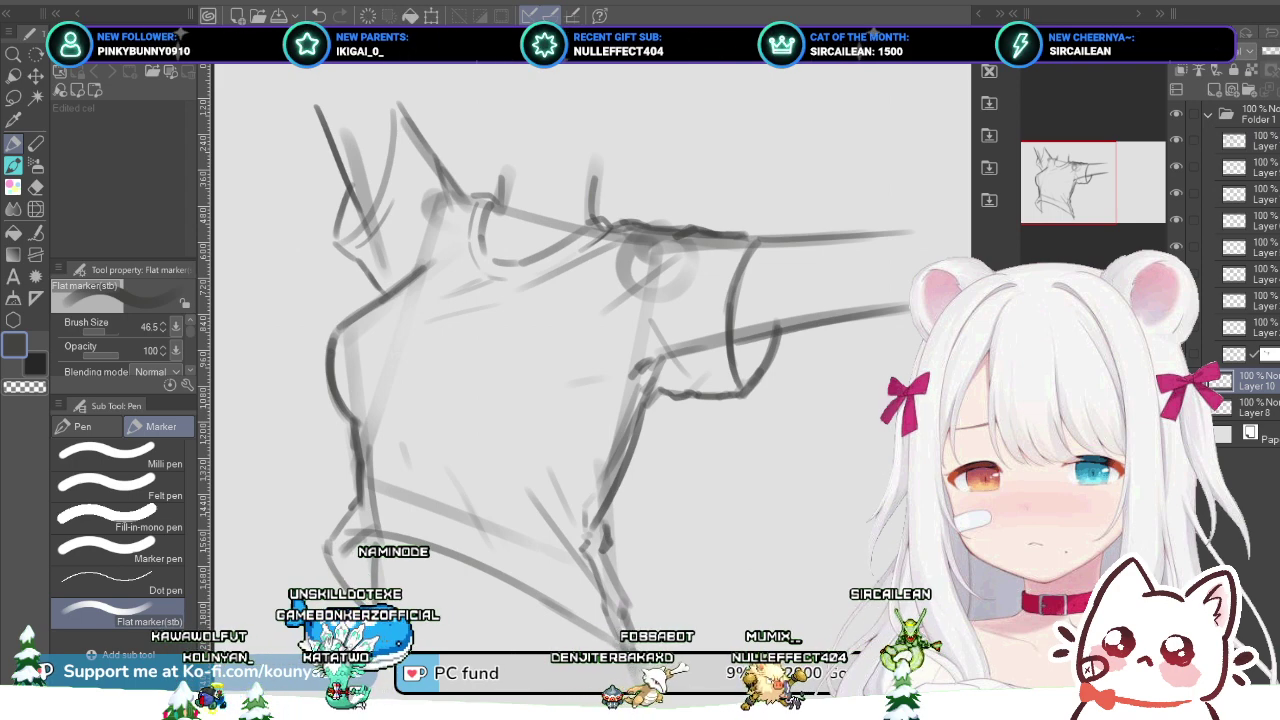
{"action": "key", "text": "ctrl+g"}
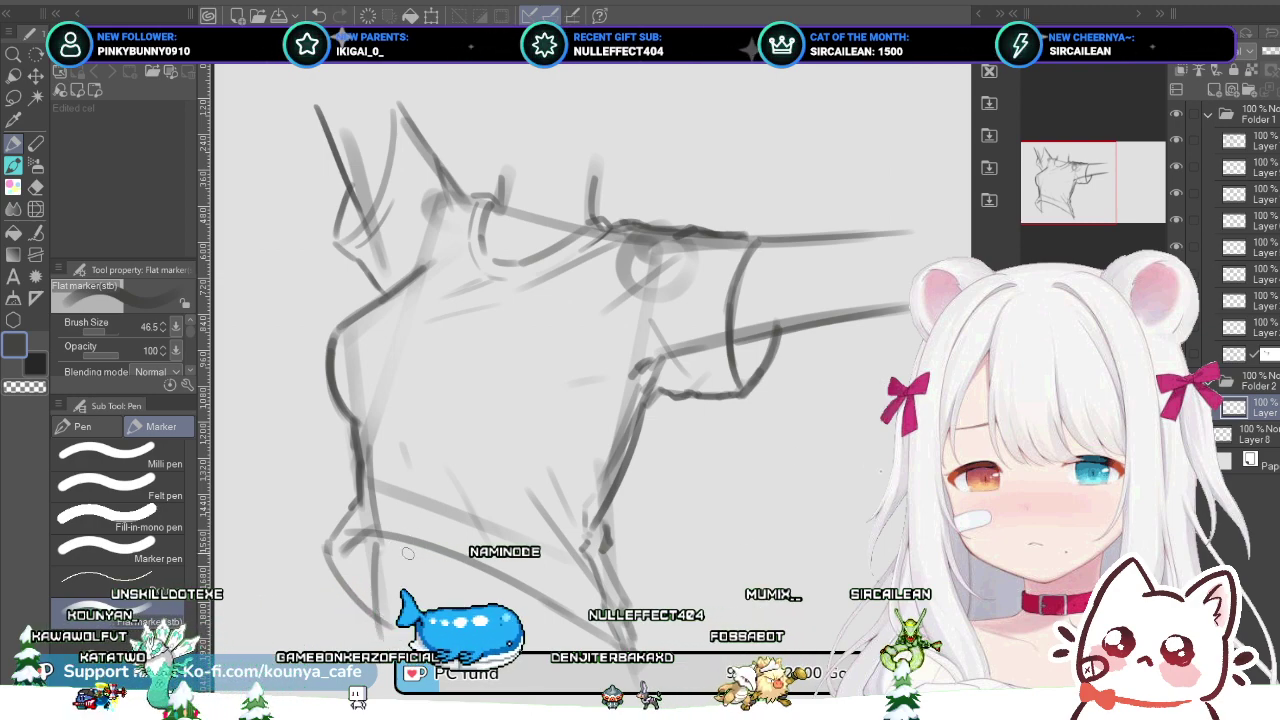
Step: Switch to the G-pen and enlarge its brush size to 388.3 for blocking in the body
{"action": "key", "text": "p"}
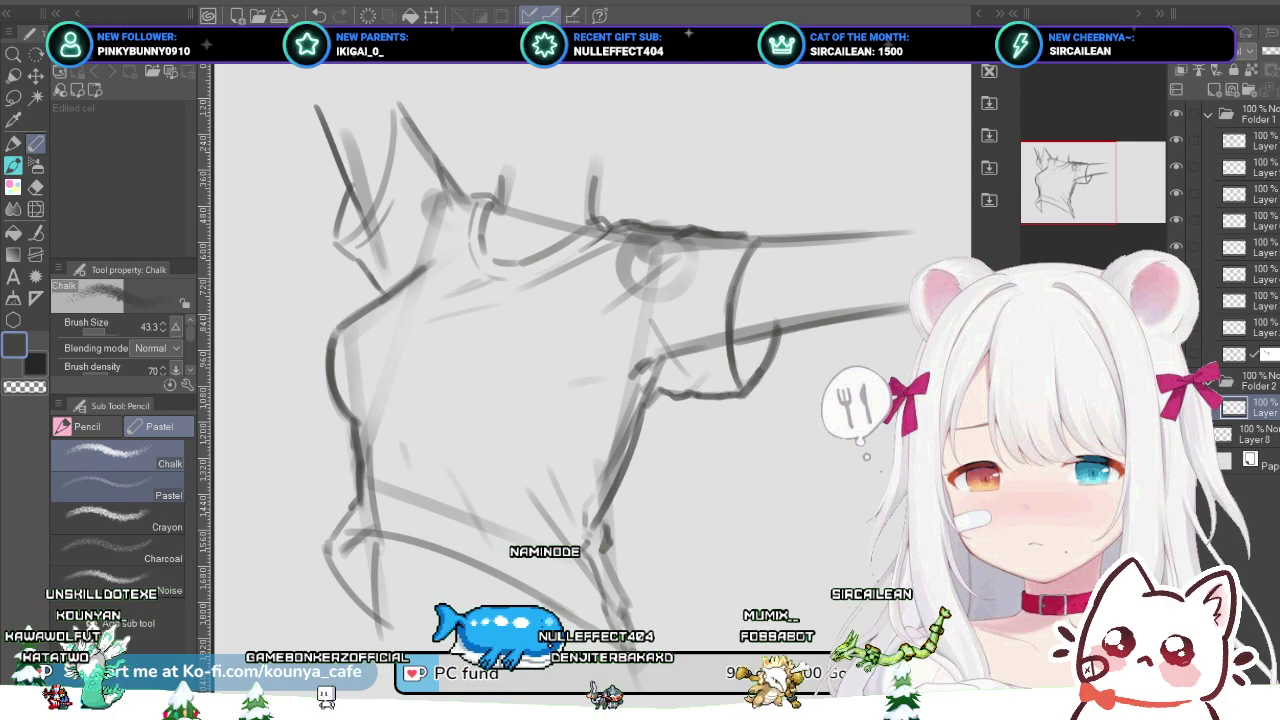
{"action": "key", "text": "p"}
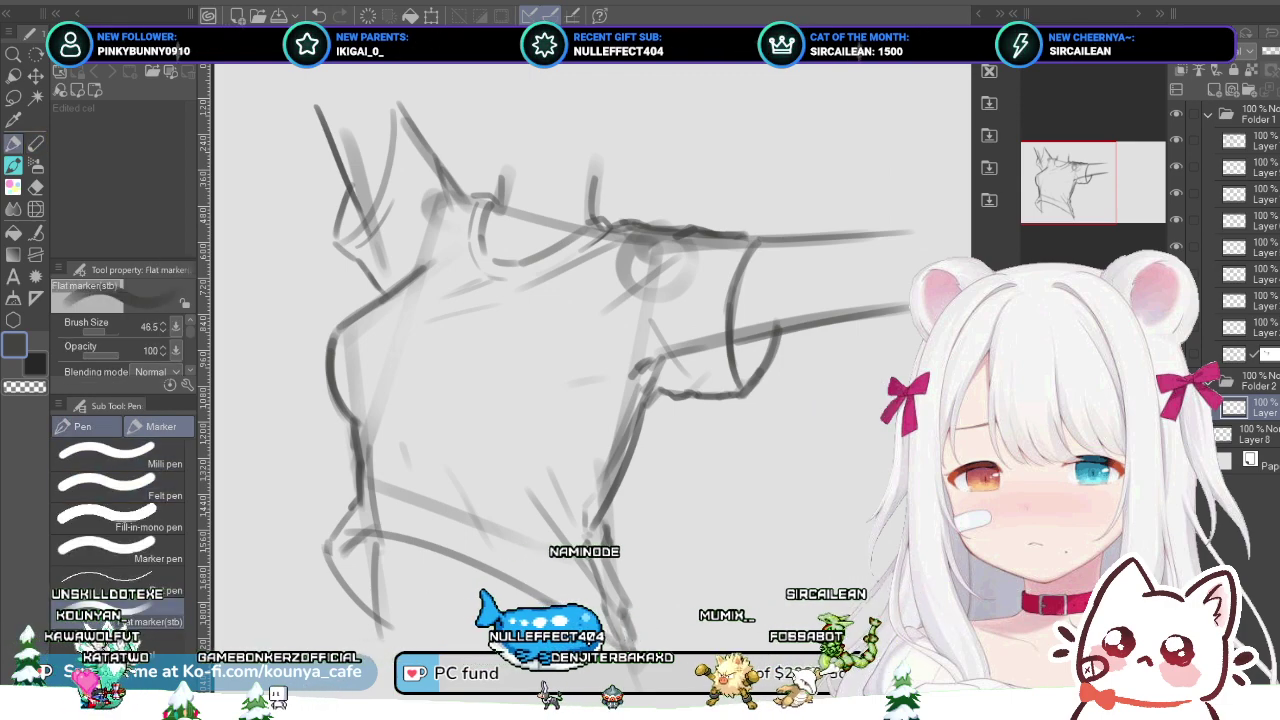
{"action": "left_click", "coordinate": [86, 426]}
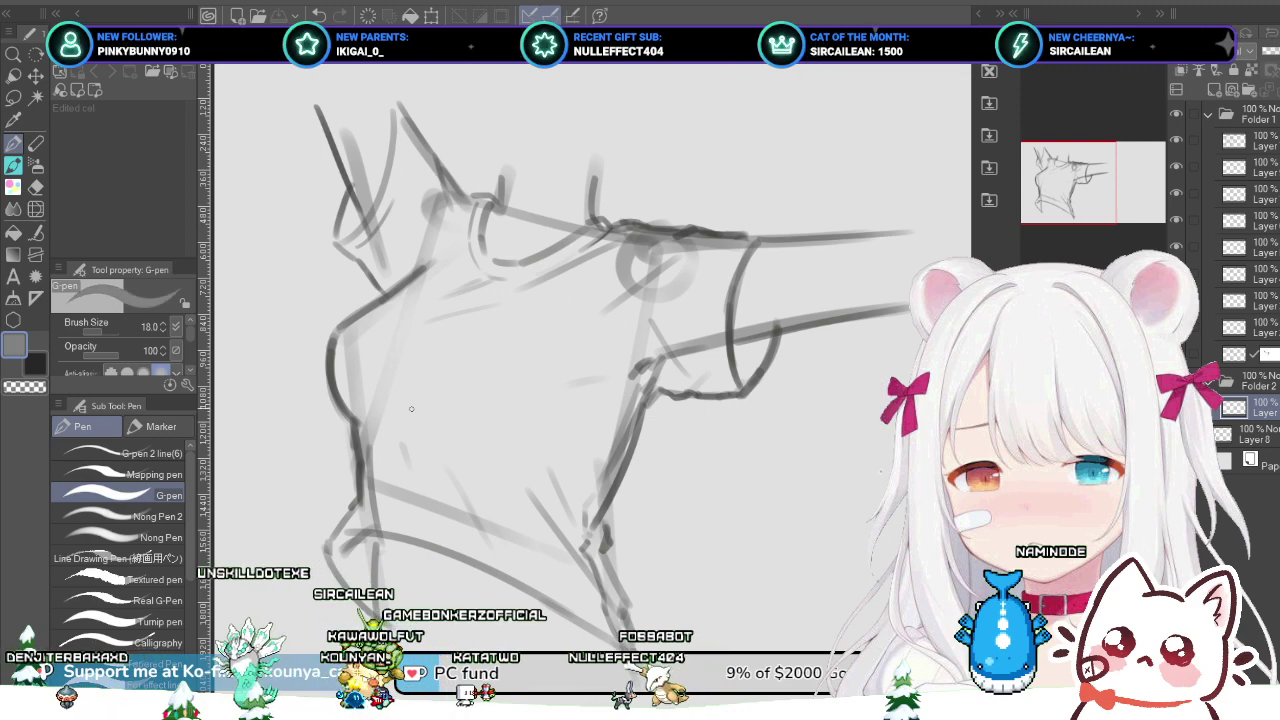
{"action": "left_click_drag", "start_coordinate": [411, 409], "coordinate": [469, 409], "text": "ctrl+alt"}
Step: Undo a dark grey test fill on the torso and sample the light canvas grey as the drawing colour
{"action": "mouse_move", "coordinate": [416, 376]}
{"action": "left_mouse_down"}
{"action": "mouse_move", "coordinate": [463, 508]}
{"action": "mouse_move", "coordinate": [408, 482]}
{"action": "mouse_move", "coordinate": [370, 375]}
{"action": "left_mouse_up"}
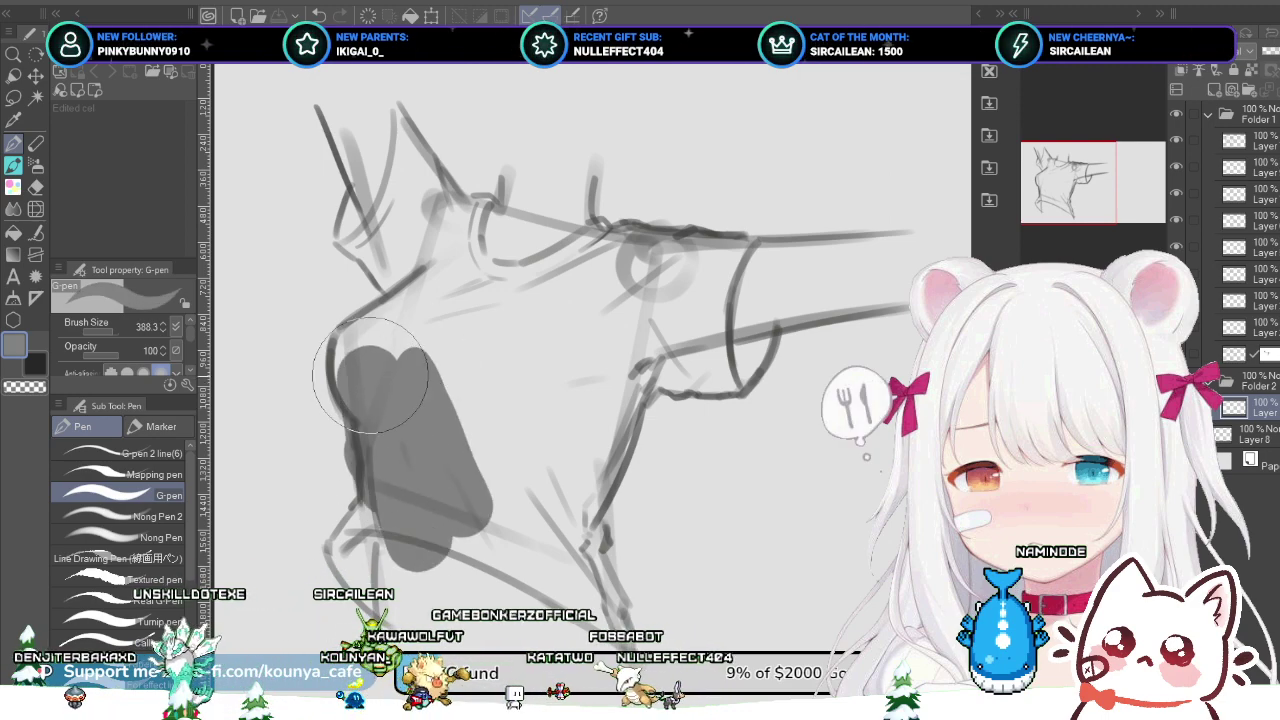
{"action": "key", "text": "ctrl+z"}
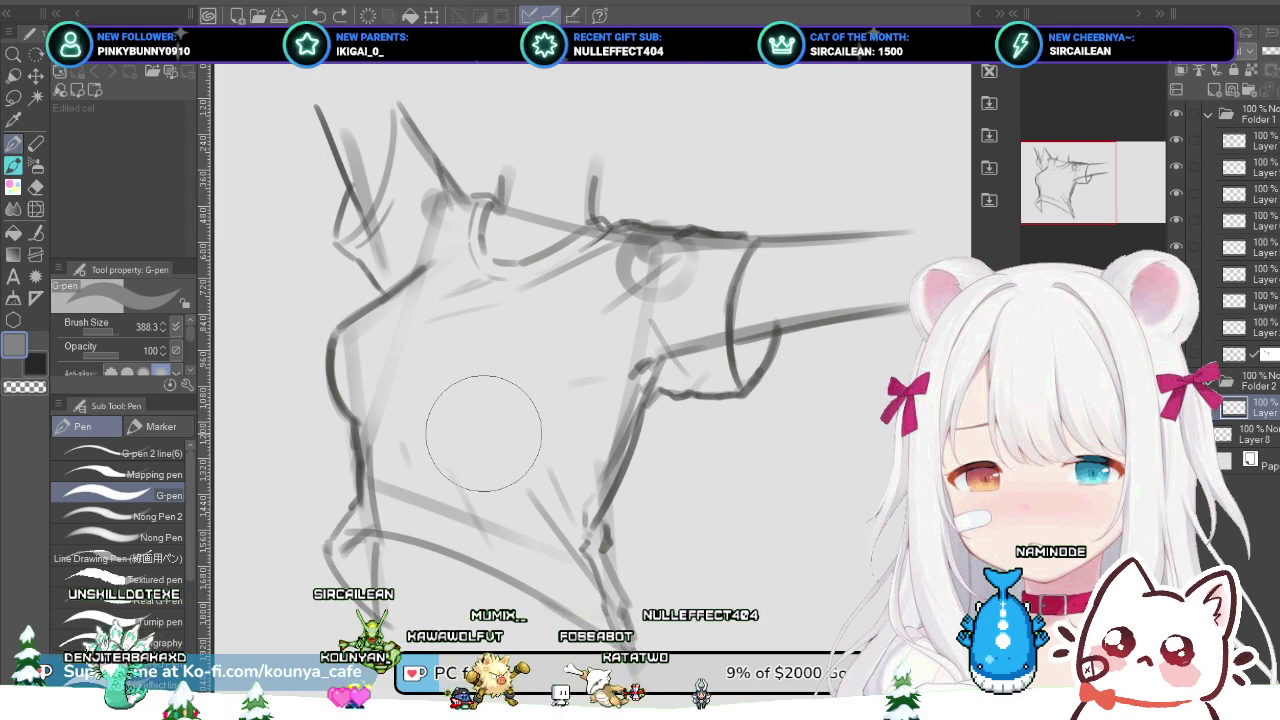
{"action": "left_click", "coordinate": [483, 433], "text": "alt"}
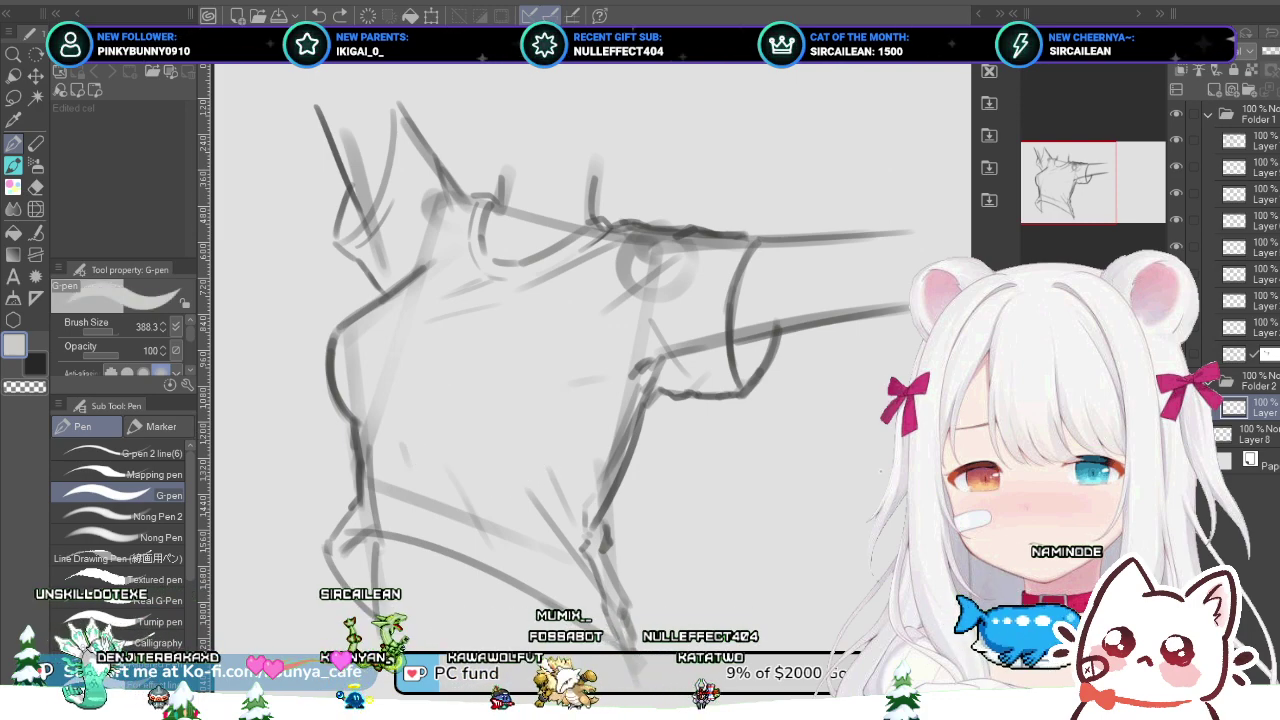
Step: Block in the torso with flat grey from the collar to below the hem, reducing the G-pen to size 329.8
{"action": "mouse_move", "coordinate": [440, 405]}
{"action": "left_mouse_down"}
{"action": "mouse_move", "coordinate": [460, 570]}
{"action": "mouse_move", "coordinate": [420, 440]}
{"action": "mouse_move", "coordinate": [406, 457]}
{"action": "mouse_move", "coordinate": [412, 514]}
{"action": "mouse_move", "coordinate": [428, 484]}
{"action": "mouse_move", "coordinate": [386, 428]}
{"action": "left_mouse_up"}
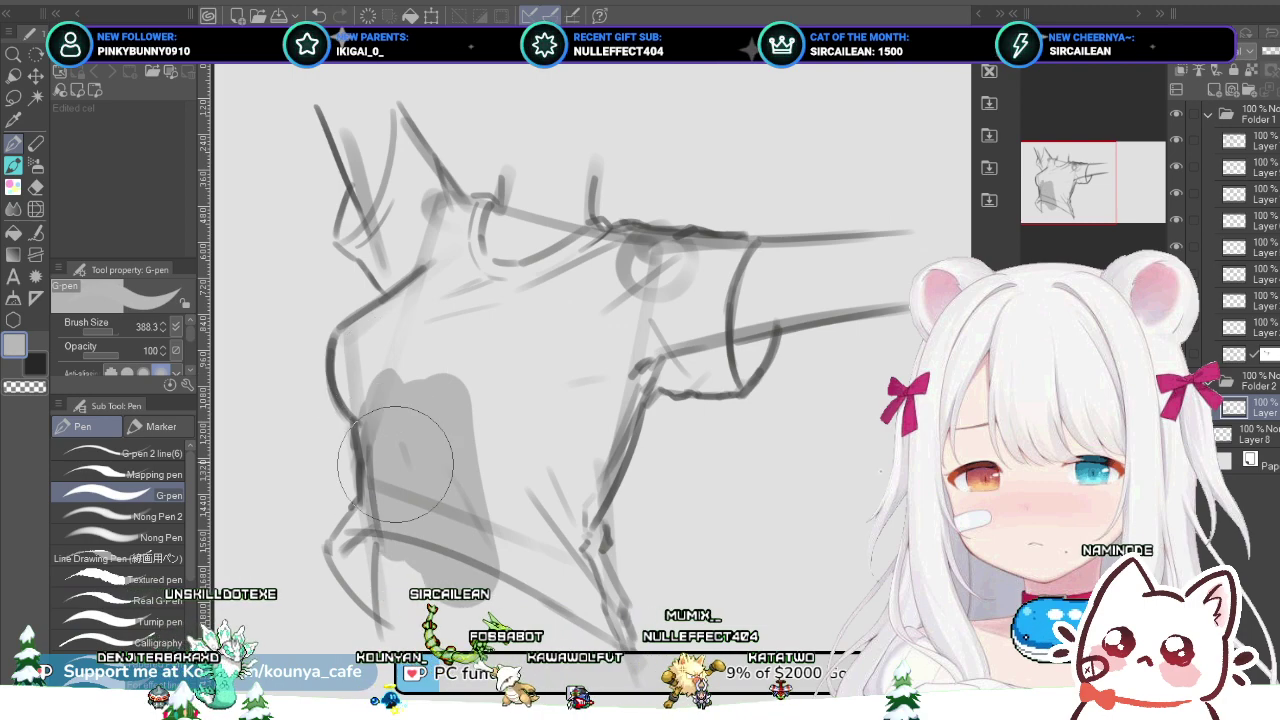
{"action": "key", "text": "["}
{"action": "mouse_move", "coordinate": [359, 355]}
{"action": "left_mouse_down"}
{"action": "mouse_move", "coordinate": [388, 439]}
{"action": "mouse_move", "coordinate": [375, 390]}
{"action": "mouse_move", "coordinate": [384, 418]}
{"action": "mouse_move", "coordinate": [415, 345]}
{"action": "mouse_move", "coordinate": [412, 385]}
{"action": "mouse_move", "coordinate": [401, 343]}
{"action": "mouse_move", "coordinate": [361, 347]}
{"action": "mouse_move", "coordinate": [413, 306]}
{"action": "mouse_move", "coordinate": [350, 363]}
{"action": "mouse_move", "coordinate": [448, 270]}
{"action": "left_mouse_up"}
{"action": "mouse_move", "coordinate": [348, 340]}
{"action": "left_mouse_down"}
{"action": "mouse_move", "coordinate": [442, 259]}
{"action": "mouse_move", "coordinate": [435, 343]}
{"action": "mouse_move", "coordinate": [455, 344]}
{"action": "mouse_move", "coordinate": [490, 537]}
{"action": "mouse_move", "coordinate": [487, 304]}
{"action": "mouse_move", "coordinate": [524, 545]}
{"action": "mouse_move", "coordinate": [517, 492]}
{"action": "mouse_move", "coordinate": [512, 545]}
{"action": "mouse_move", "coordinate": [464, 590]}
{"action": "mouse_move", "coordinate": [445, 584]}
{"action": "mouse_move", "coordinate": [444, 560]}
{"action": "mouse_move", "coordinate": [526, 577]}
{"action": "mouse_move", "coordinate": [428, 542]}
{"action": "mouse_move", "coordinate": [468, 622]}
{"action": "mouse_move", "coordinate": [398, 528]}
{"action": "mouse_move", "coordinate": [430, 602]}
{"action": "left_mouse_up"}
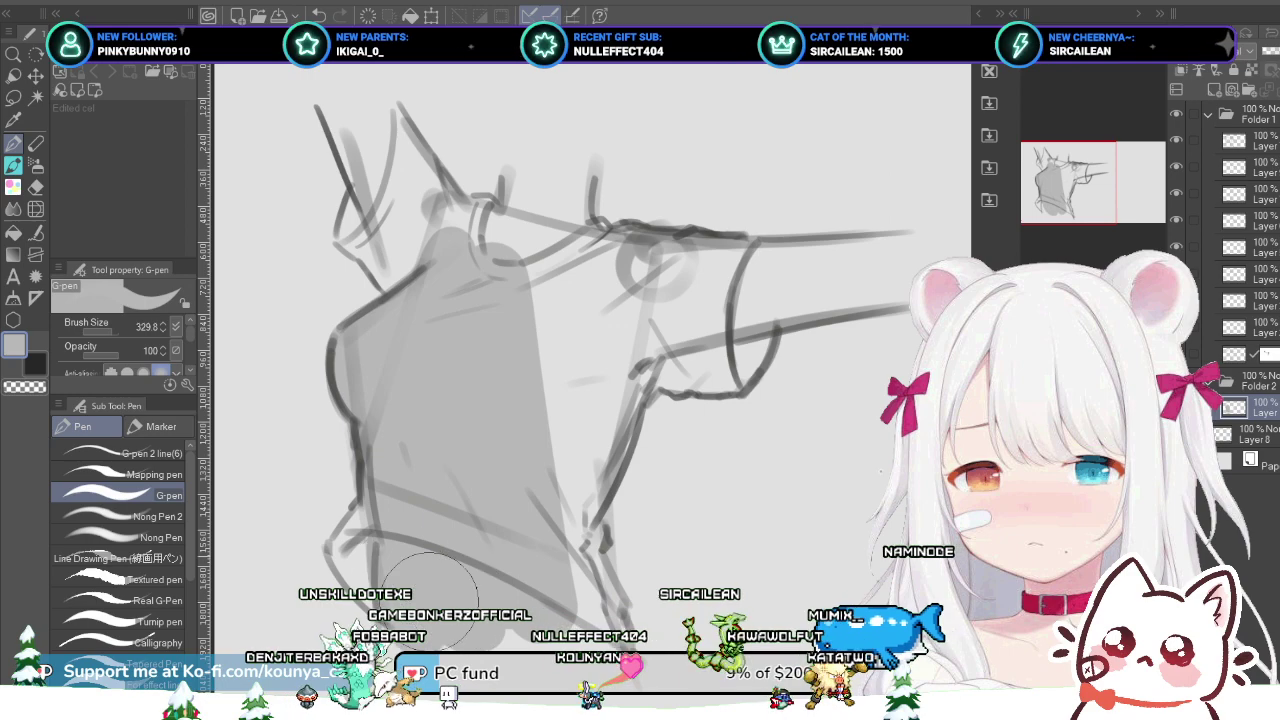
Step: Compare the Folder 1 sketch layers with the grey fill layer by switching between them and briefly hiding the uppermost layer
{"action": "left_click", "coordinate": [1255, 140]}
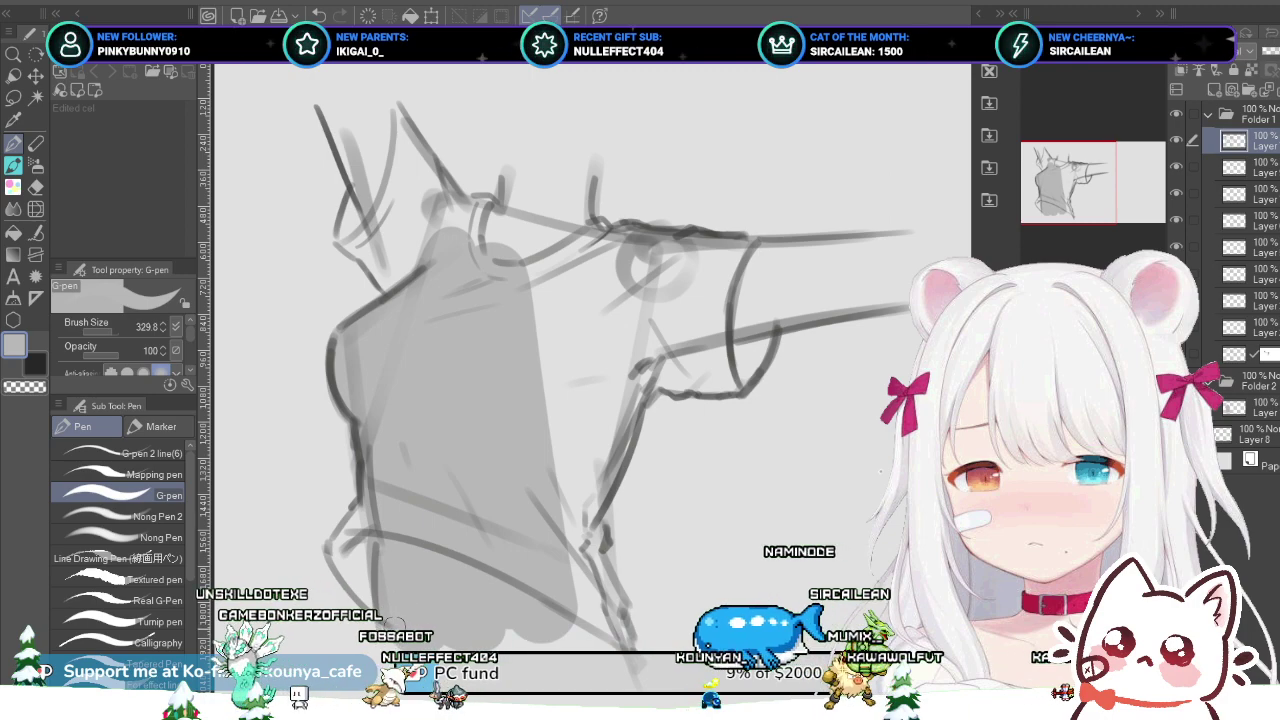
{"action": "left_click", "coordinate": [1255, 407]}
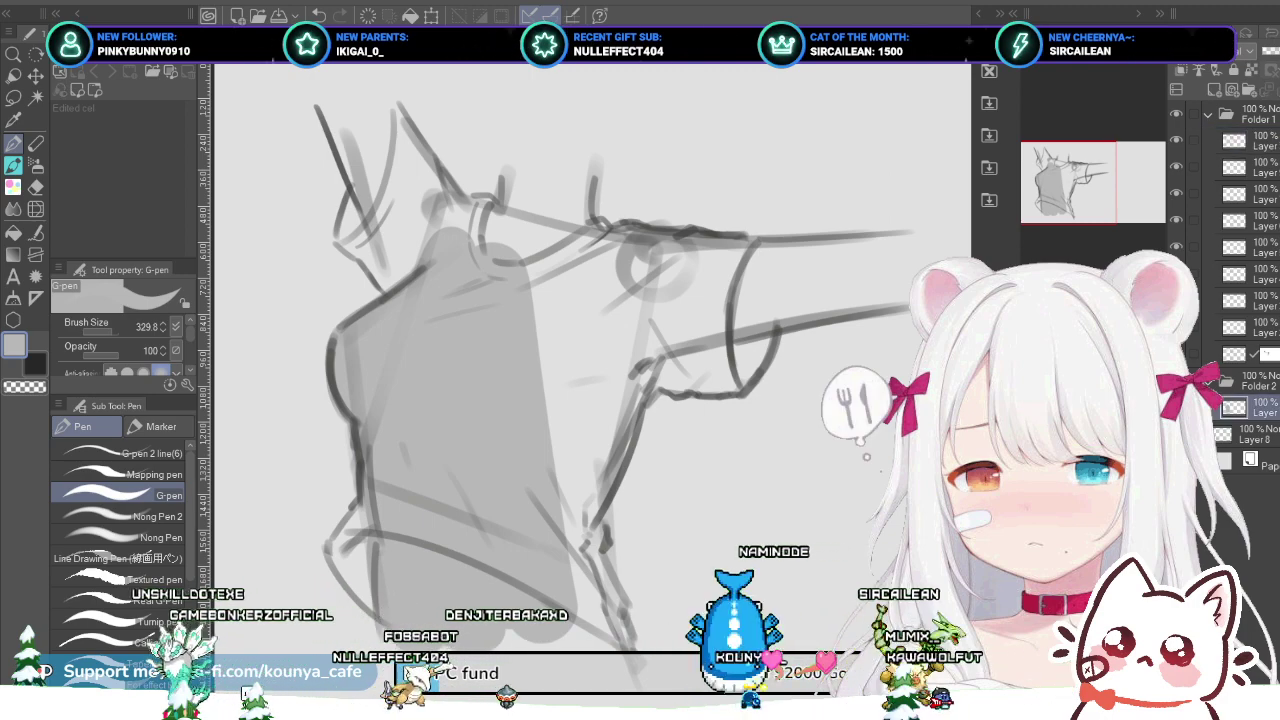
{"action": "left_click", "coordinate": [1255, 140]}
{"action": "left_click", "coordinate": [1255, 407]}
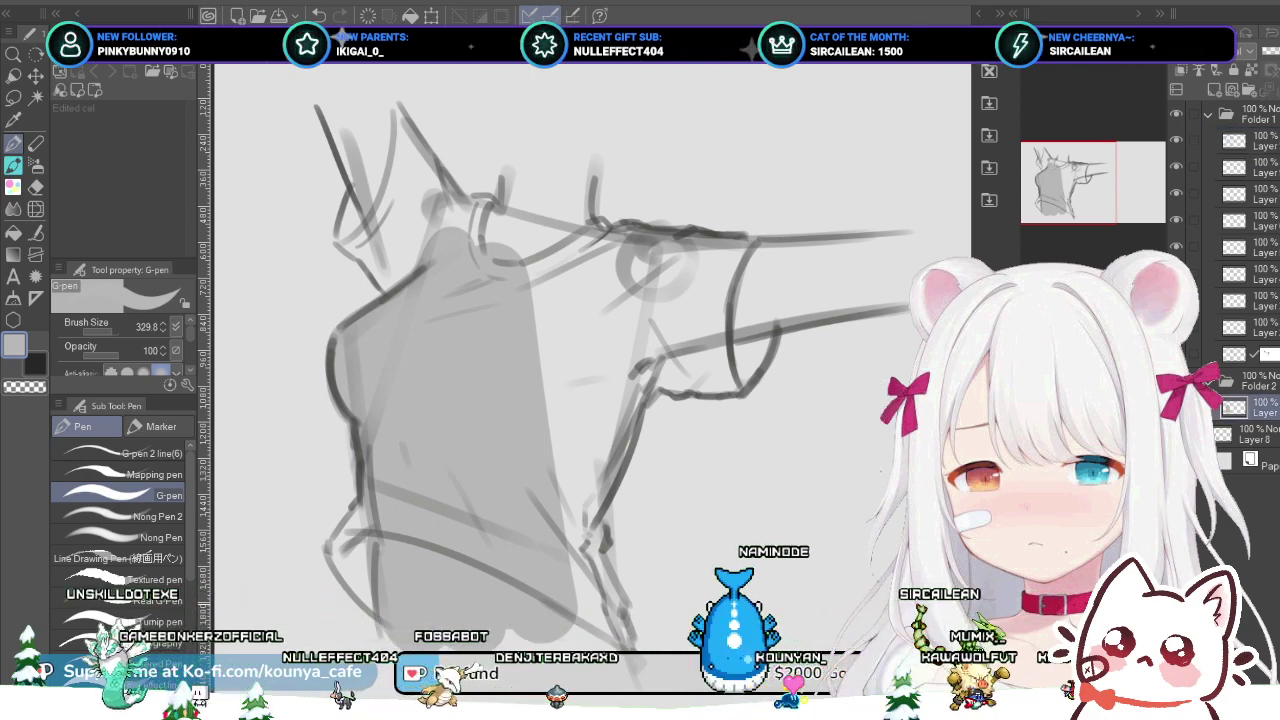
{"action": "left_click", "coordinate": [1255, 140]}
{"action": "left_click", "coordinate": [1255, 407]}
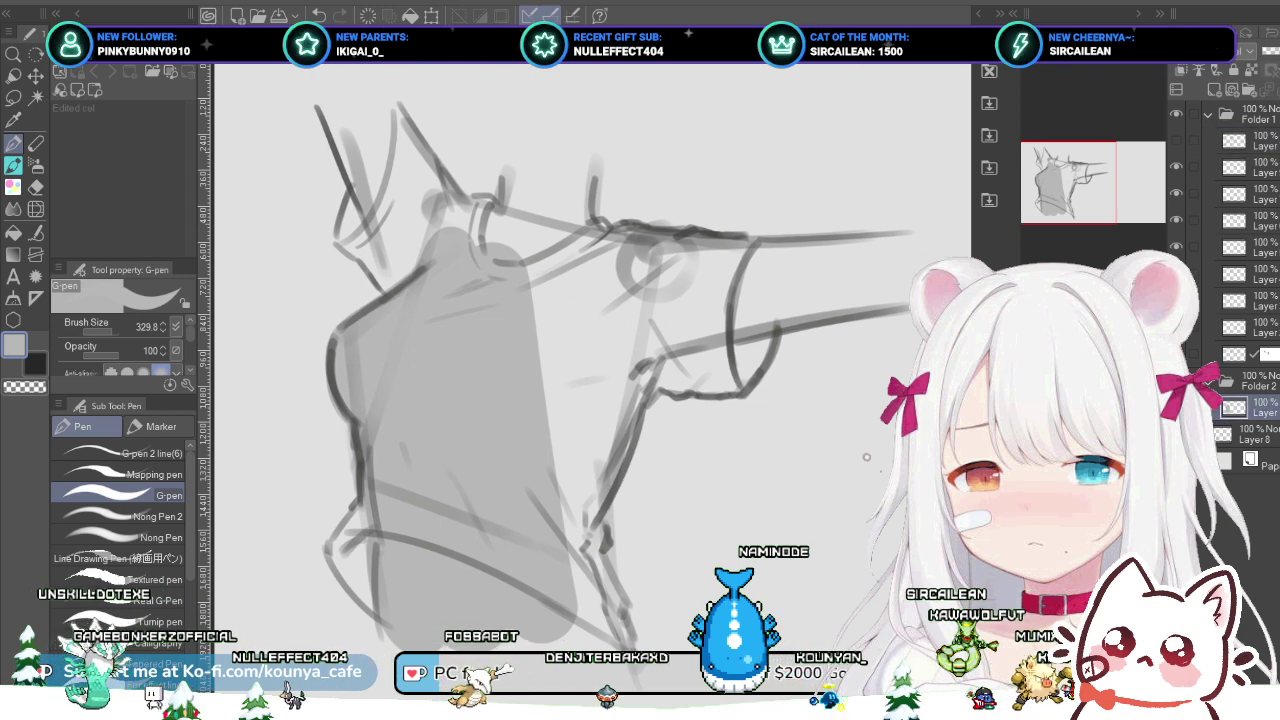
{"action": "left_click", "coordinate": [1176, 140]}
{"action": "left_click", "coordinate": [652, 262], "text": "ctrl+shift"}
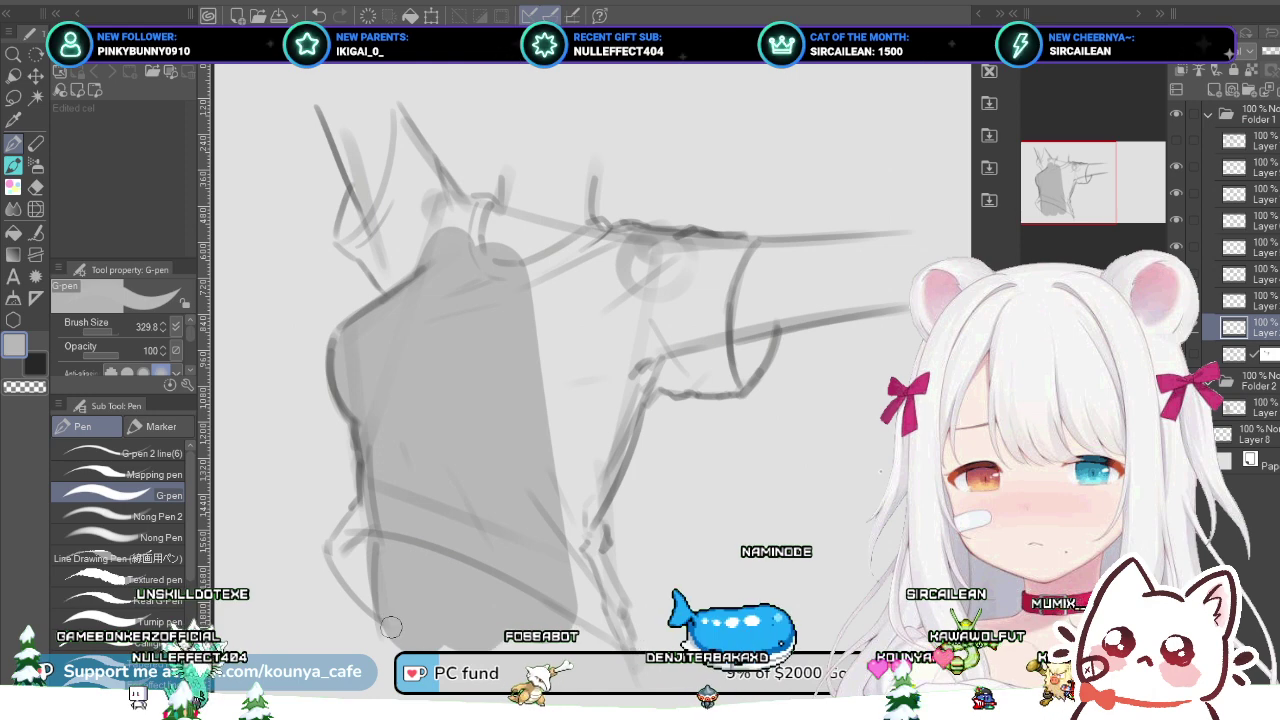
{"action": "left_click", "coordinate": [1176, 140]}
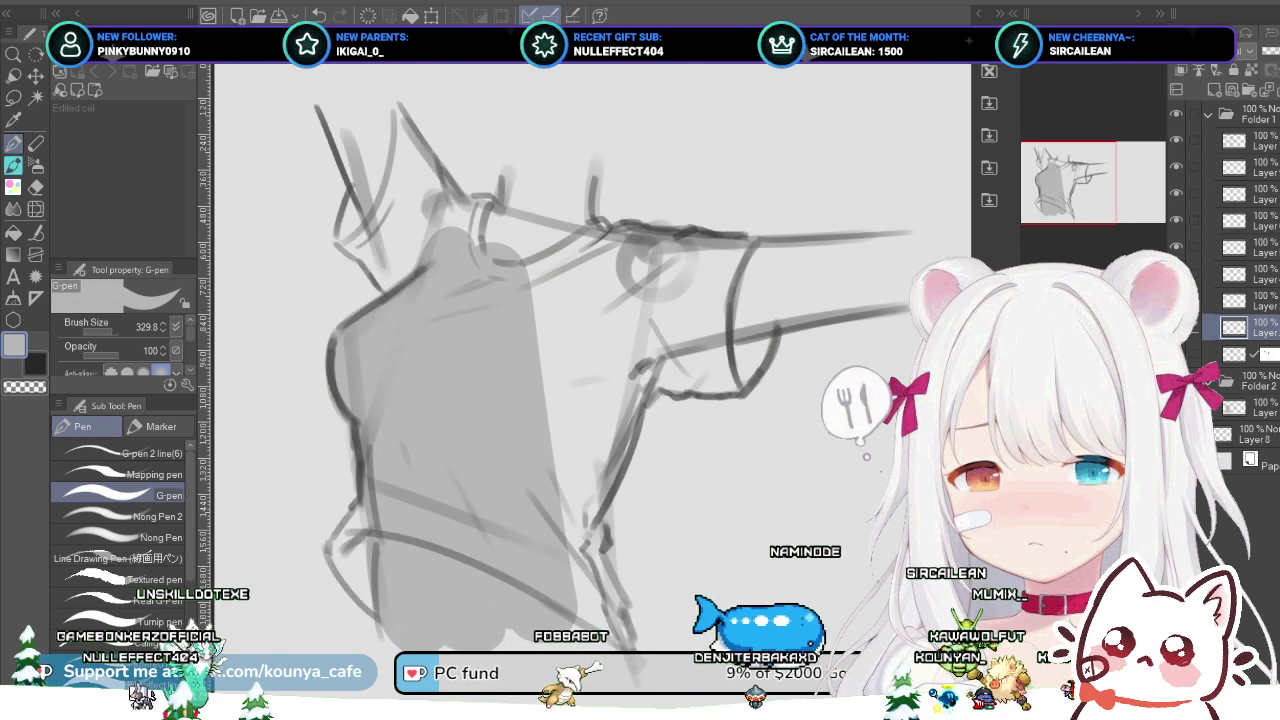
{"action": "left_click", "coordinate": [1250, 407]}
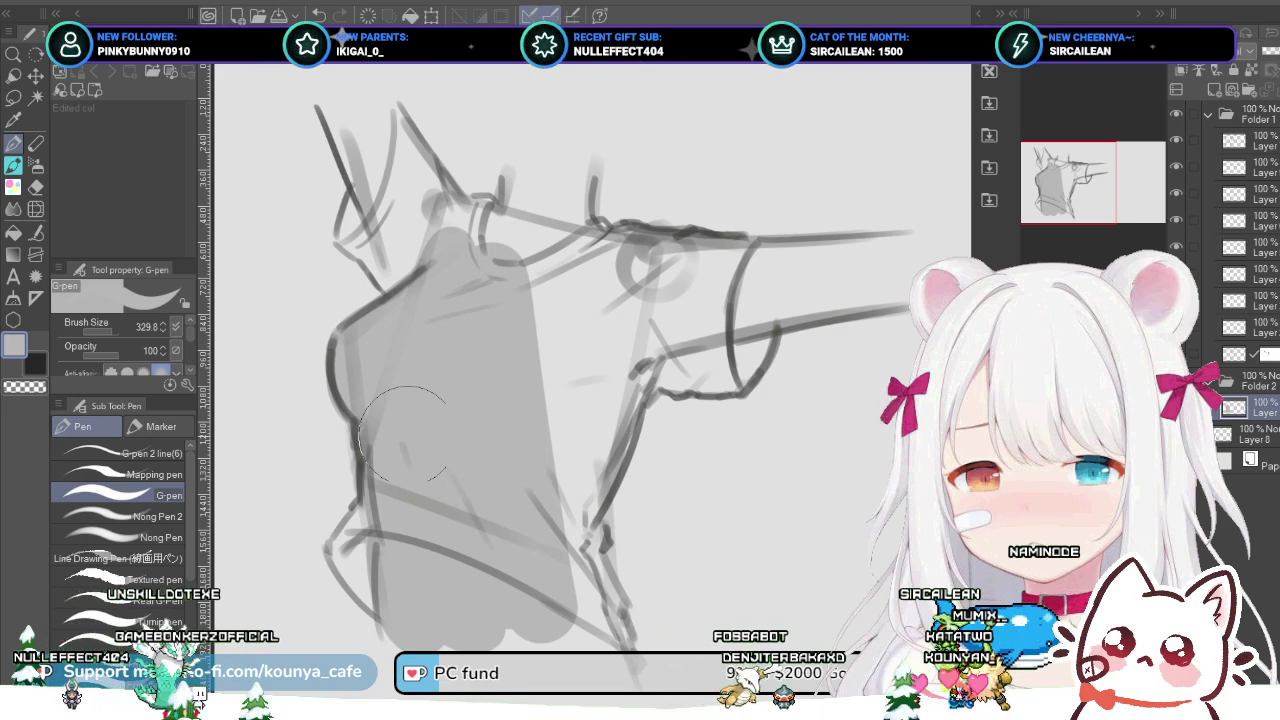
Step: Transform both folders together to shift the sketch and its grey fill slightly up and to the left
{"action": "scroll", "coordinate": [520, 525], "scroll_direction": "down", "scroll_amount": 3}
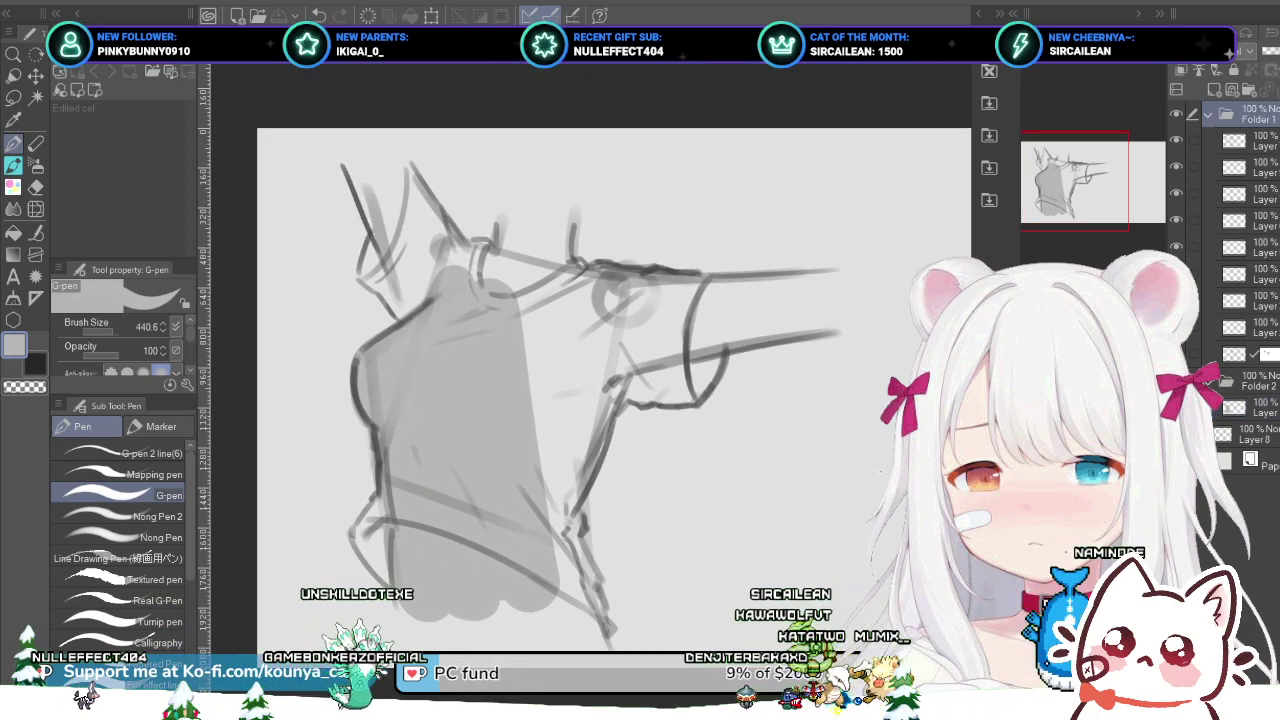
{"action": "key", "text": "ctrl+t"}
{"action": "left_click_drag", "start_coordinate": [576, 408], "coordinate": [566, 398]}
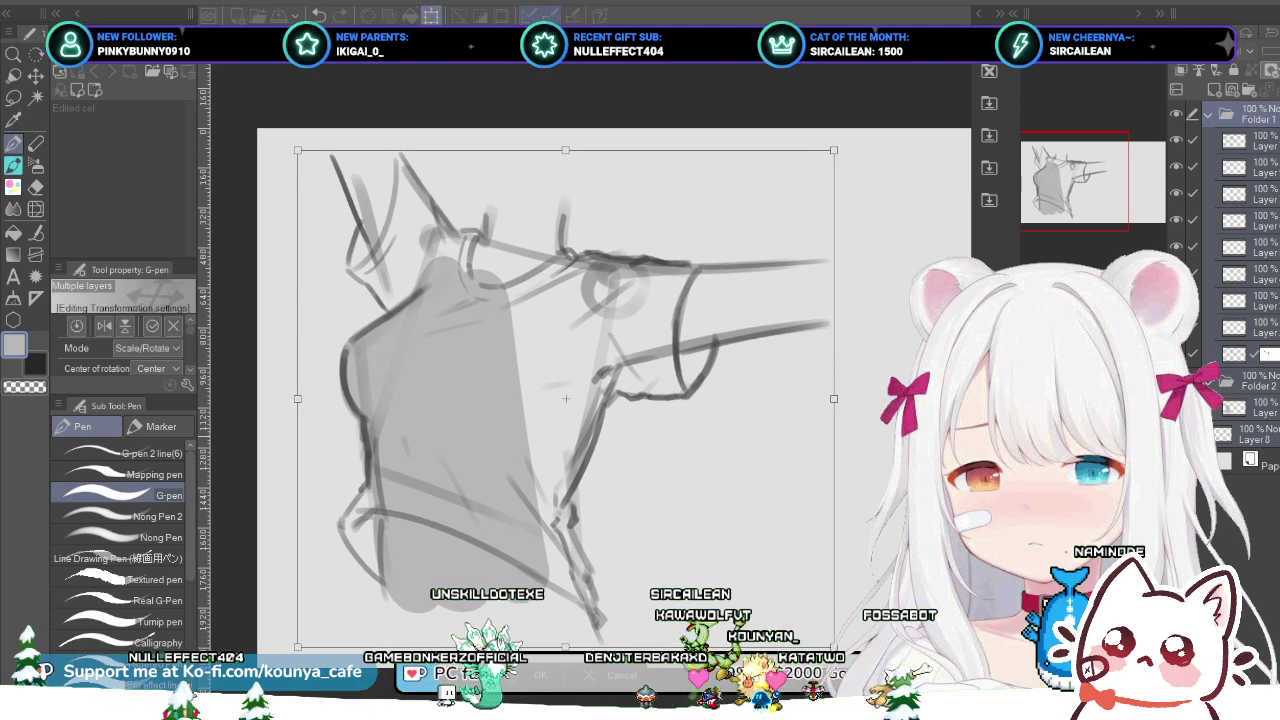
{"action": "key", "text": "Return"}
Step: Extend the grey fill in the Folder 2 layer across the chest and lower side using the G-pen at size 345.6
{"action": "left_click", "coordinate": [1250, 407]}
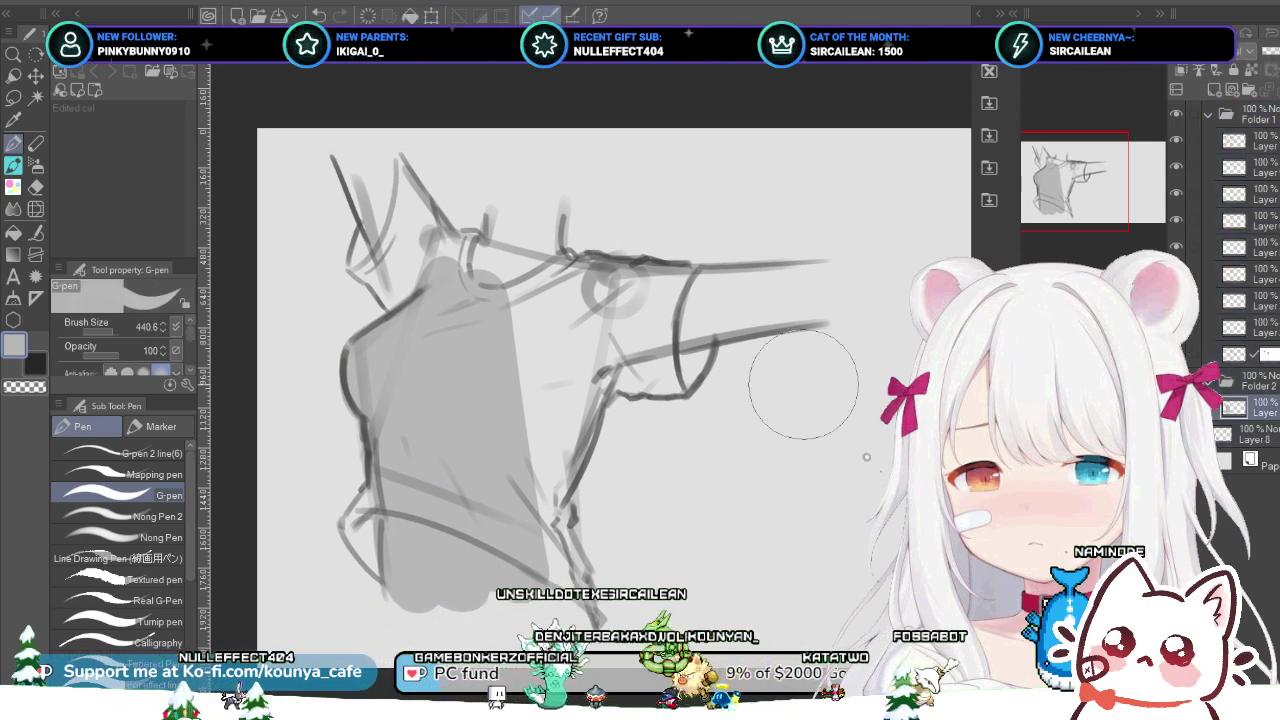
{"action": "scroll", "coordinate": [476, 444], "scroll_direction": "up", "scroll_amount": 2}
{"action": "scroll", "coordinate": [469, 606], "scroll_direction": "down", "scroll_amount": 1}
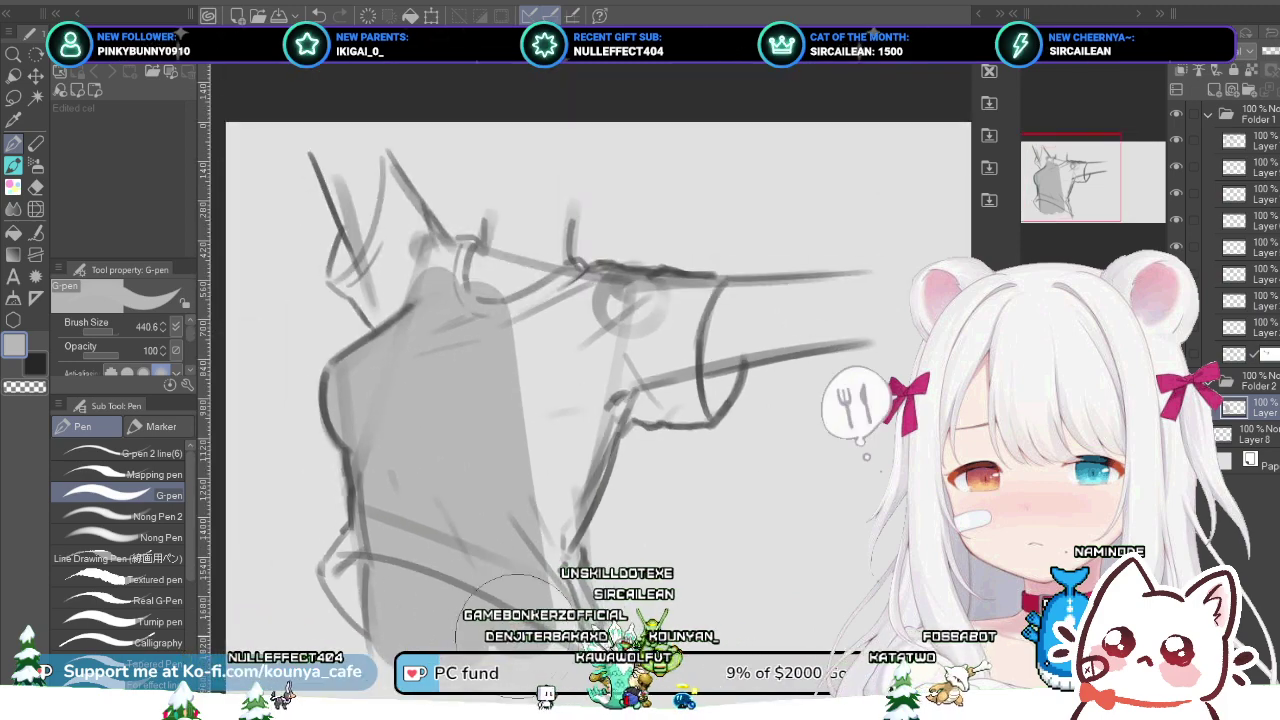
{"action": "scroll", "coordinate": [457, 597], "scroll_direction": "down", "scroll_amount": 1}
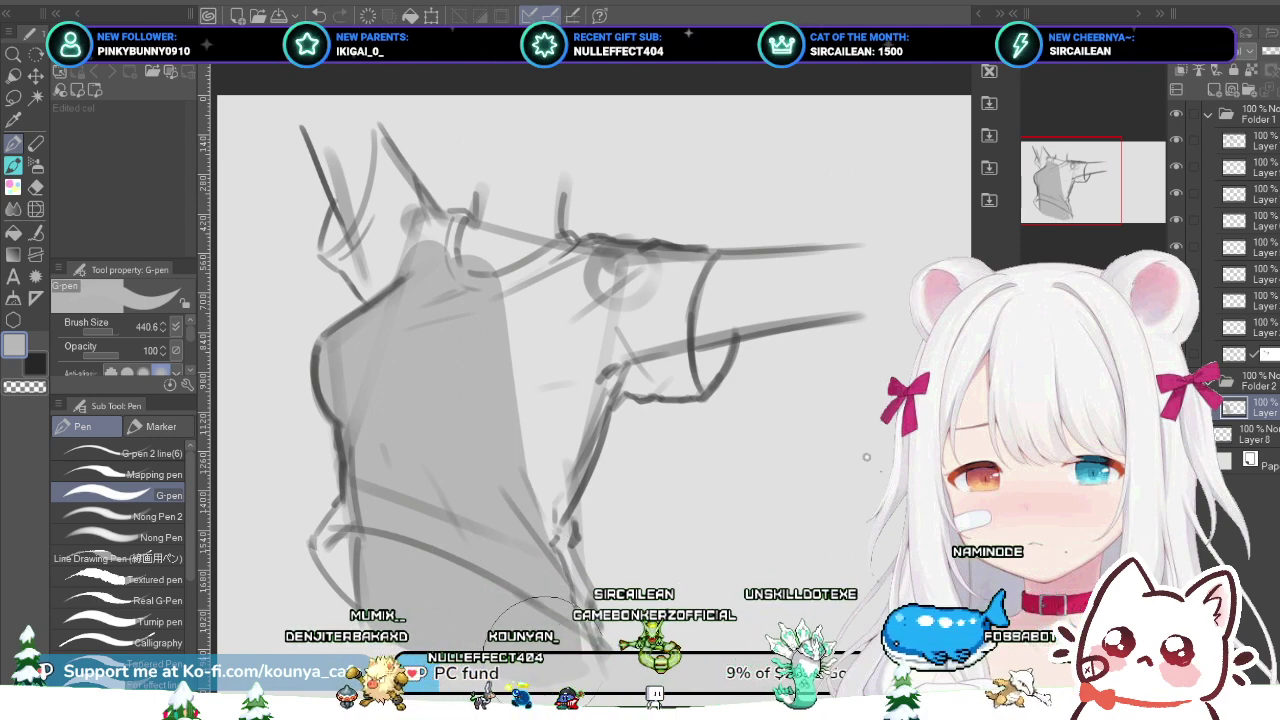
{"action": "key", "text": "bracketleft"}
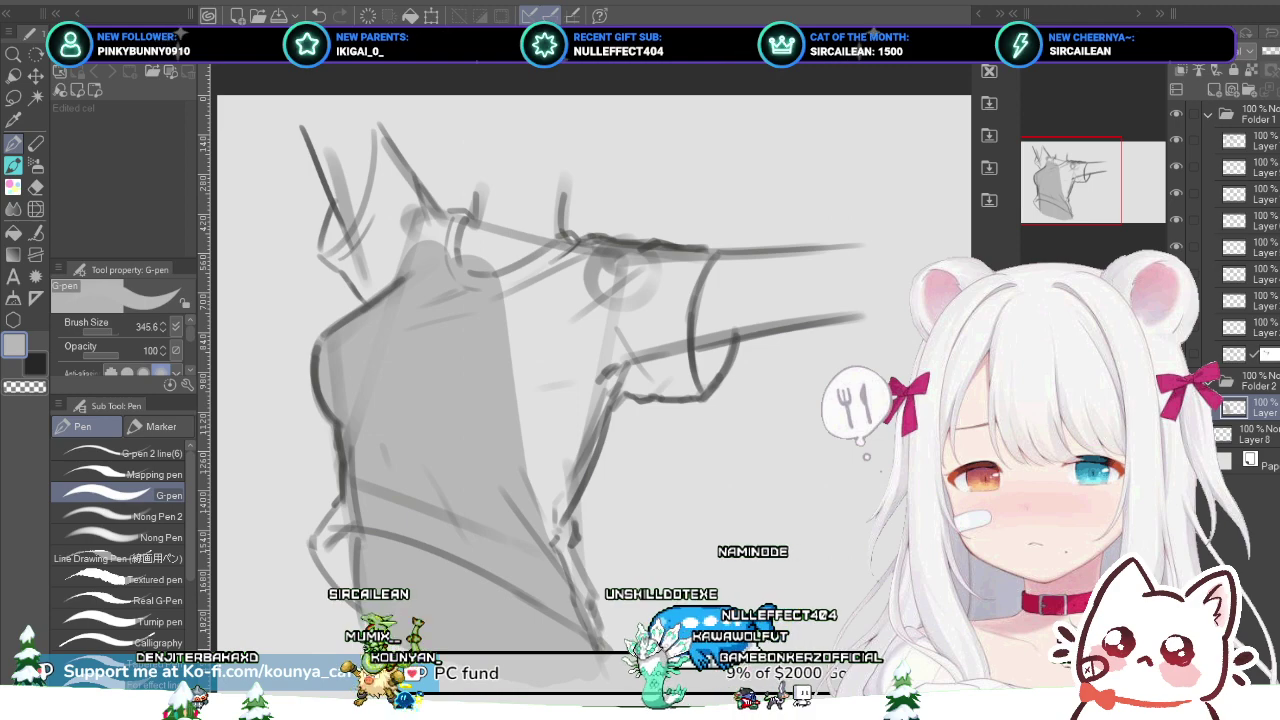
{"action": "mouse_move", "coordinate": [557, 300]}
{"action": "left_mouse_down"}
{"action": "mouse_move", "coordinate": [514, 455]}
{"action": "mouse_move", "coordinate": [522, 272]}
{"action": "mouse_move", "coordinate": [499, 315]}
{"action": "mouse_move", "coordinate": [489, 272]}
{"action": "mouse_move", "coordinate": [516, 250]}
{"action": "mouse_move", "coordinate": [449, 245]}
{"action": "mouse_move", "coordinate": [554, 261]}
{"action": "mouse_move", "coordinate": [445, 236]}
{"action": "mouse_move", "coordinate": [495, 252]}
{"action": "mouse_move", "coordinate": [514, 278]}
{"action": "mouse_move", "coordinate": [495, 265]}
{"action": "mouse_move", "coordinate": [512, 245]}
{"action": "mouse_move", "coordinate": [496, 220]}
{"action": "mouse_move", "coordinate": [418, 202]}
{"action": "left_mouse_up"}
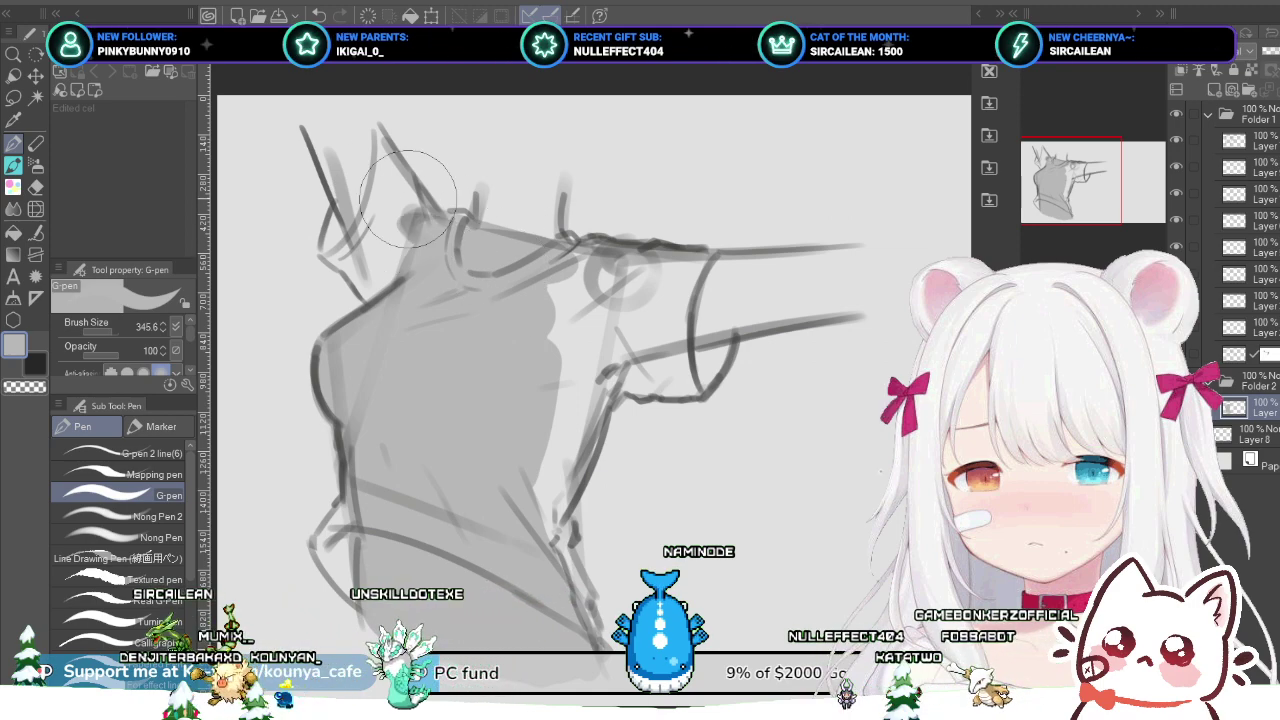
Step: Fill the raised arm and its sleeve with flat grey, using the G-pen at sizes 232.9 and 167.4
{"action": "mouse_move", "coordinate": [362, 147]}
{"action": "left_mouse_down"}
{"action": "mouse_move", "coordinate": [445, 262]}
{"action": "mouse_move", "coordinate": [372, 158]}
{"action": "mouse_move", "coordinate": [400, 210]}
{"action": "mouse_move", "coordinate": [375, 160]}
{"action": "mouse_move", "coordinate": [407, 220]}
{"action": "mouse_move", "coordinate": [366, 128]}
{"action": "mouse_move", "coordinate": [382, 176]}
{"action": "mouse_move", "coordinate": [371, 143]}
{"action": "mouse_move", "coordinate": [376, 217]}
{"action": "mouse_move", "coordinate": [338, 144]}
{"action": "mouse_move", "coordinate": [337, 105]}
{"action": "mouse_move", "coordinate": [325, 138]}
{"action": "mouse_move", "coordinate": [314, 128]}
{"action": "mouse_move", "coordinate": [336, 179]}
{"action": "mouse_move", "coordinate": [310, 122]}
{"action": "mouse_move", "coordinate": [352, 185]}
{"action": "left_mouse_up"}
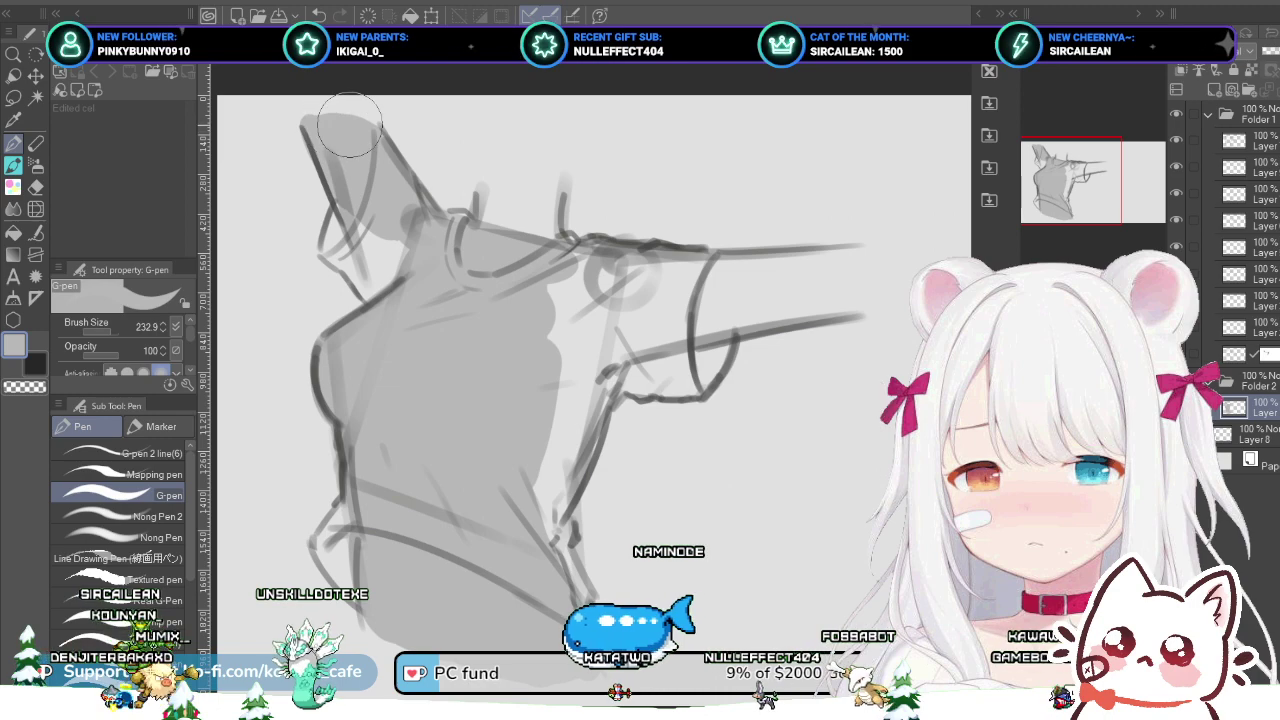
{"action": "mouse_move", "coordinate": [335, 162]}
{"action": "left_mouse_down"}
{"action": "mouse_move", "coordinate": [368, 256]}
{"action": "mouse_move", "coordinate": [406, 264]}
{"action": "left_mouse_up"}
{"action": "key", "text": "ctrl+z"}
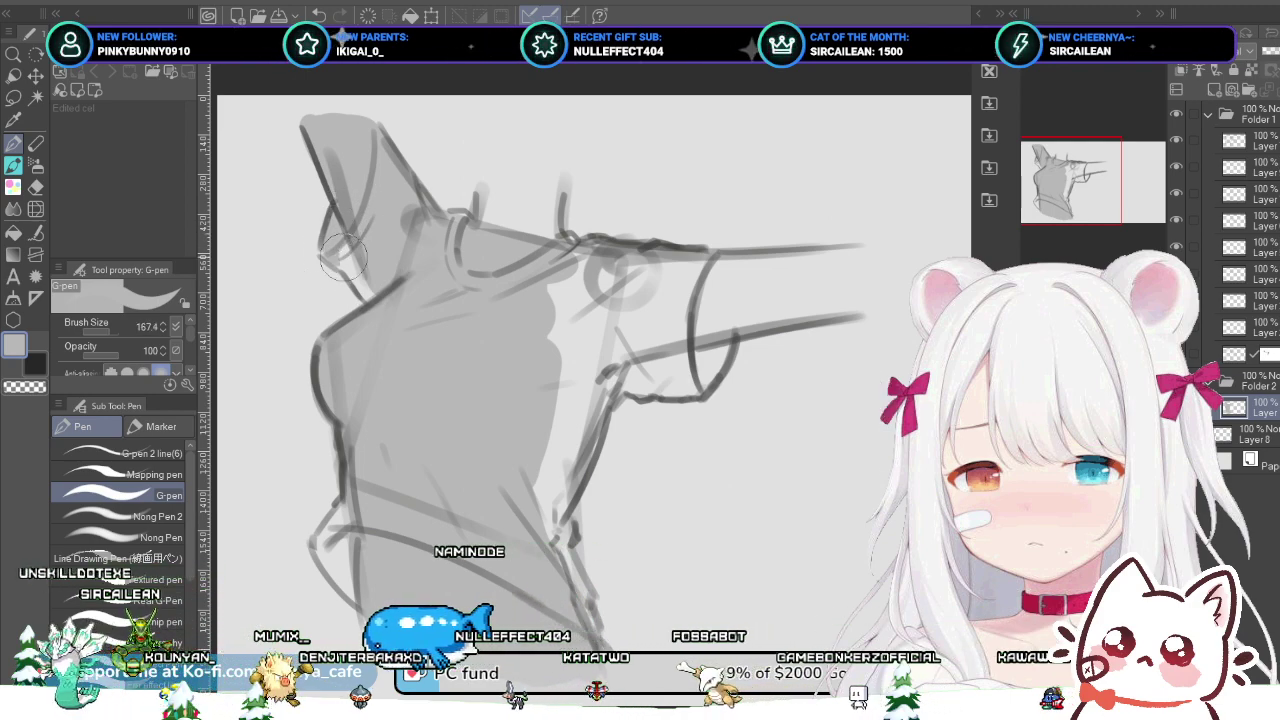
{"action": "left_click_drag", "start_coordinate": [354, 263], "coordinate": [336, 263]}
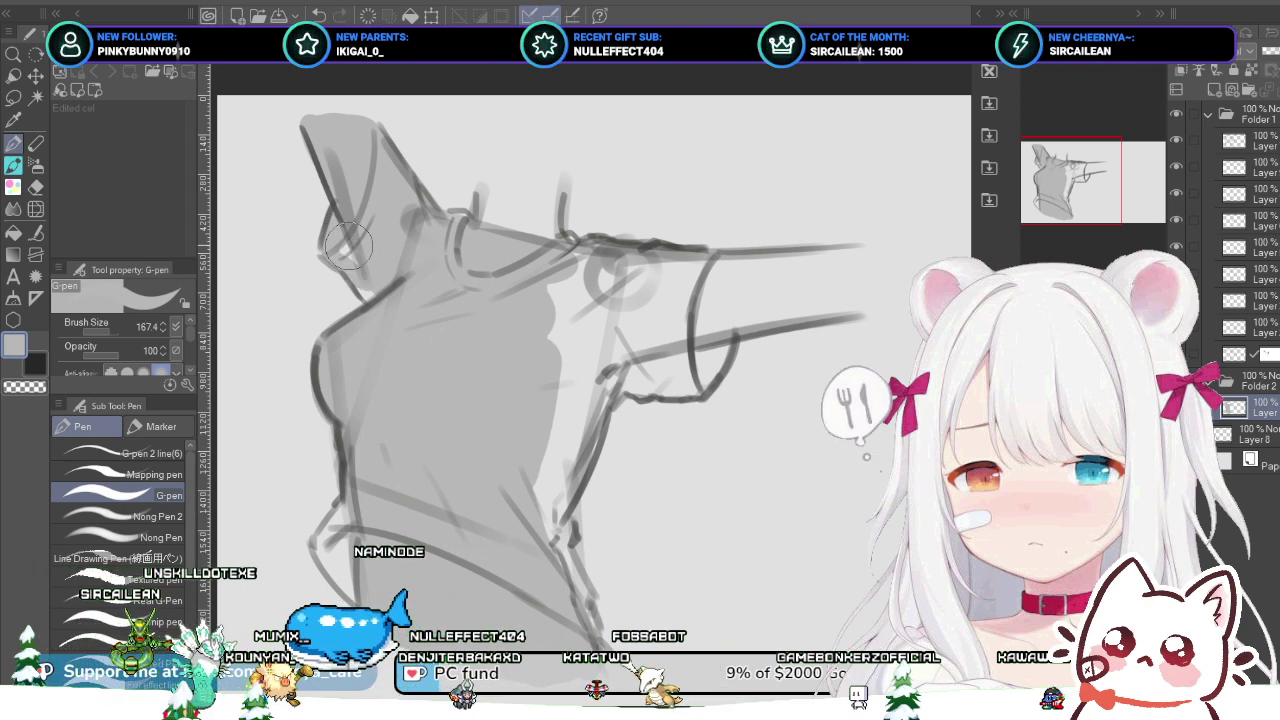
{"action": "left_click_drag", "start_coordinate": [340, 240], "coordinate": [370, 298]}
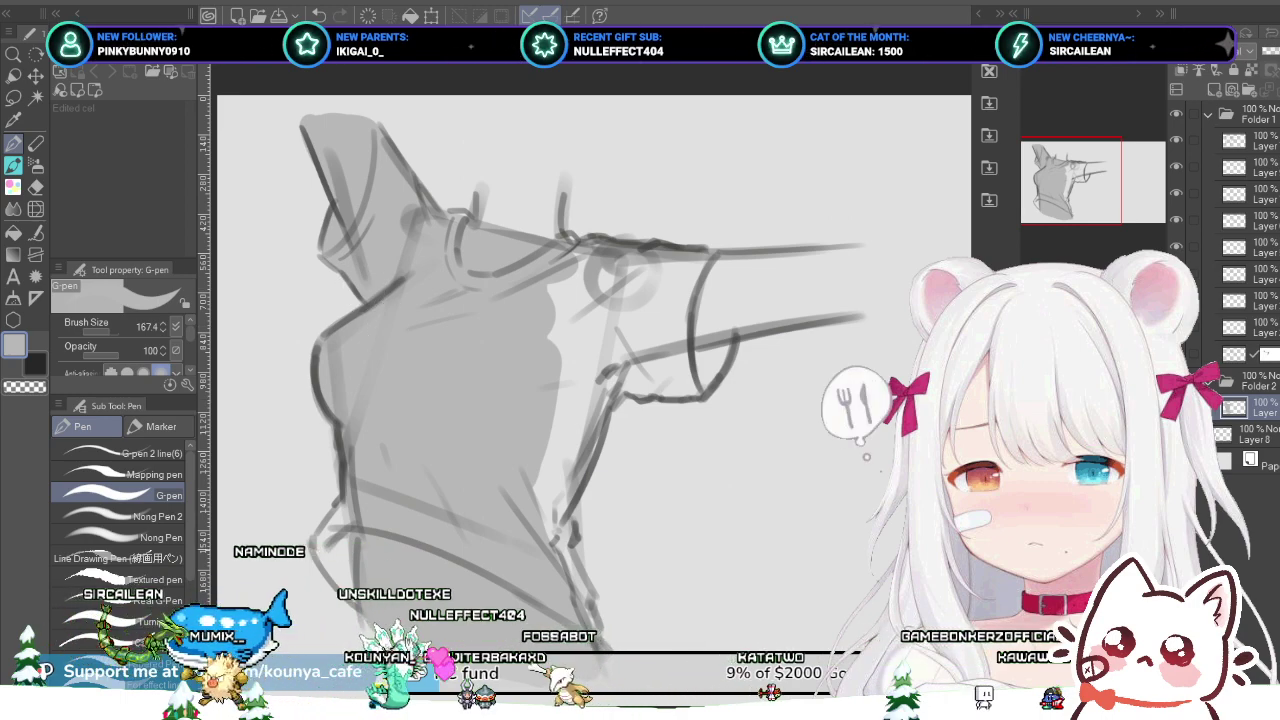
Step: Fill the gaps at the shirt's lower edge and along the torso's unfilled side with grey, using the G-pen up to size 229.2
{"action": "mouse_move", "coordinate": [437, 378]}
{"action": "left_mouse_down"}
{"action": "mouse_move", "coordinate": [418, 400]}
{"action": "mouse_move", "coordinate": [486, 310]}
{"action": "left_mouse_up"}
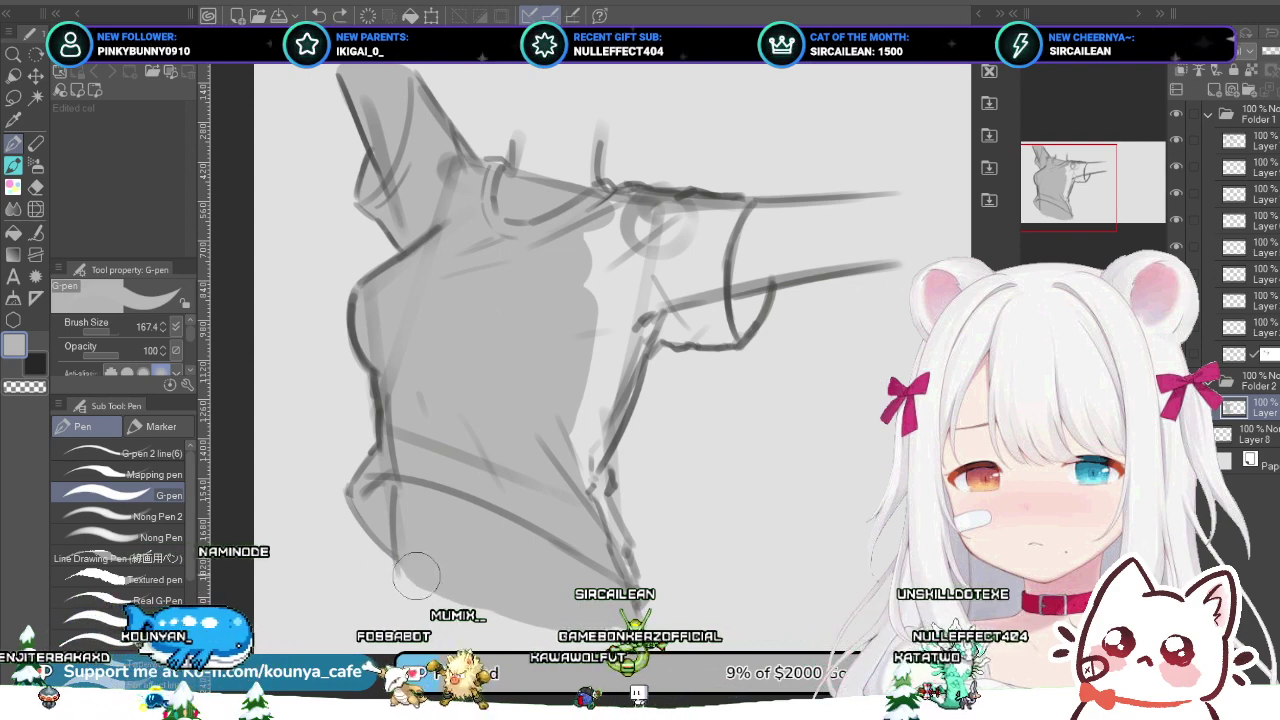
{"action": "key", "text": "["}
{"action": "key", "text": "bracketleft"}
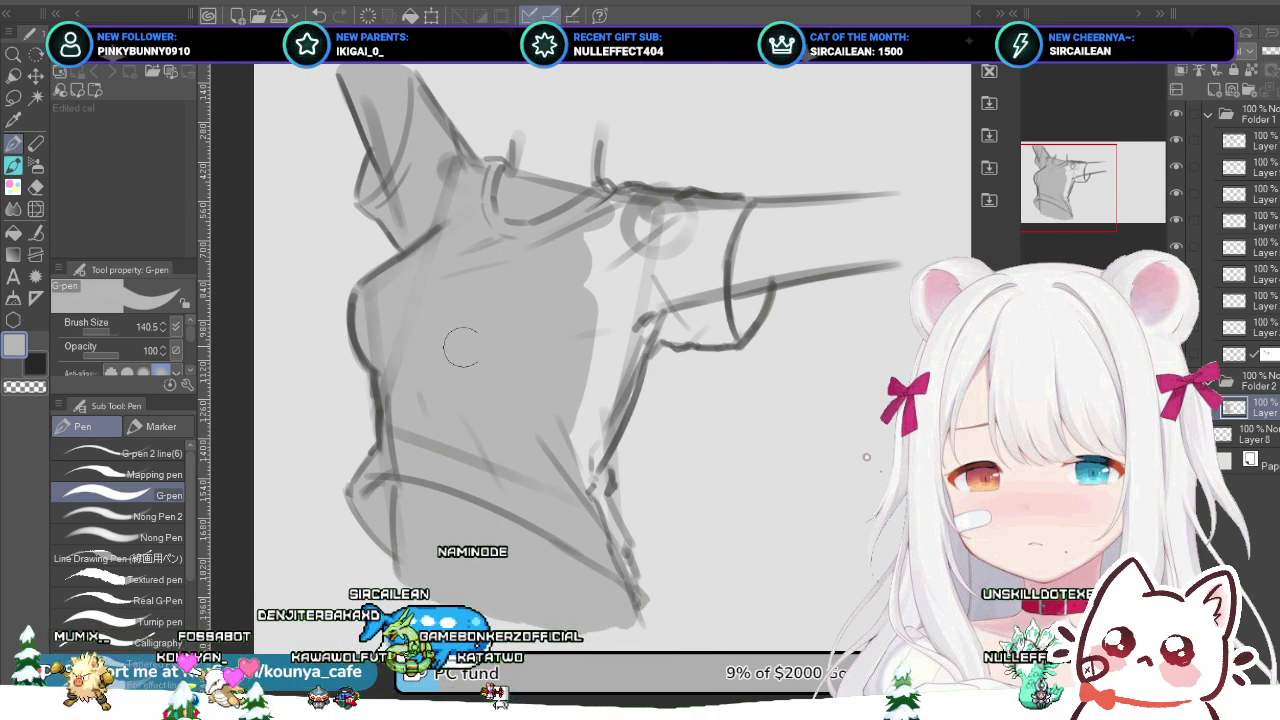
{"action": "left_click_drag", "start_coordinate": [640, 352], "coordinate": [604, 369]}
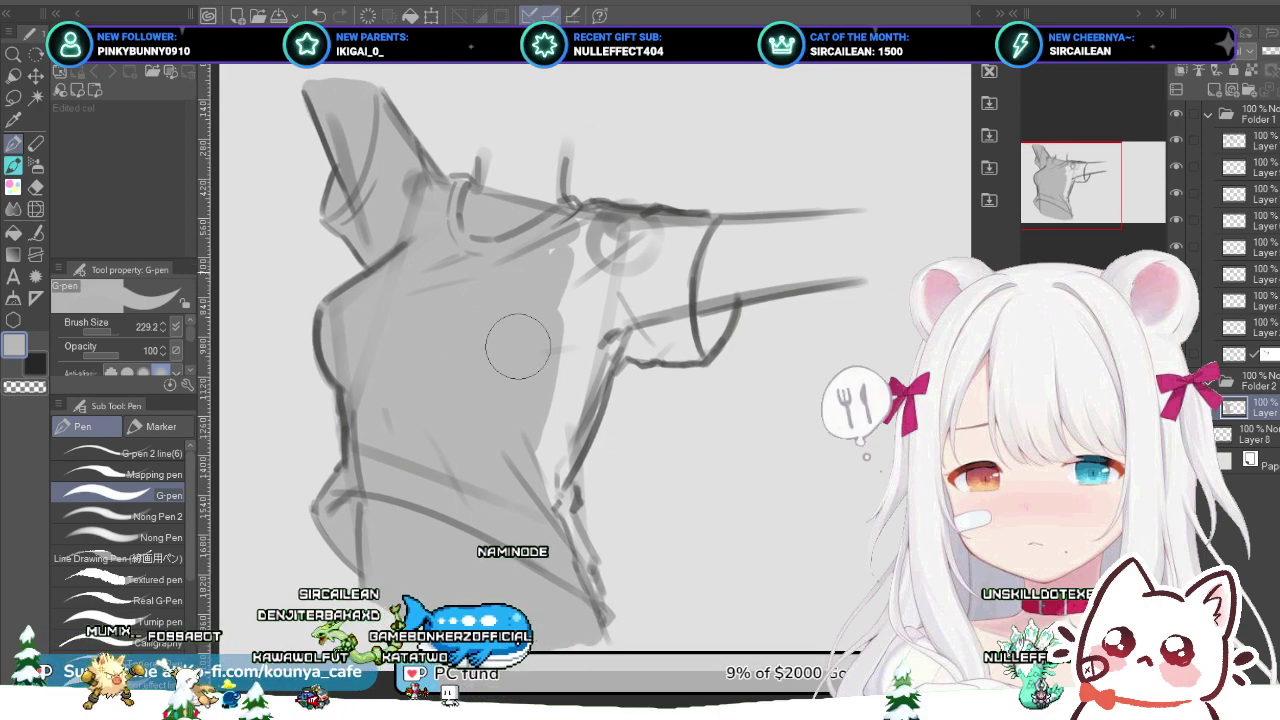
{"action": "mouse_move", "coordinate": [562, 306]}
{"action": "left_mouse_down"}
{"action": "mouse_move", "coordinate": [553, 377]}
{"action": "mouse_move", "coordinate": [585, 309]}
{"action": "mouse_move", "coordinate": [543, 448]}
{"action": "mouse_move", "coordinate": [628, 299]}
{"action": "mouse_move", "coordinate": [543, 468]}
{"action": "left_mouse_up"}
{"action": "left_click_drag", "start_coordinate": [628, 300], "coordinate": [557, 468]}
{"action": "key", "text": "ctrl+z"}
{"action": "left_click_drag", "start_coordinate": [612, 324], "coordinate": [543, 450]}
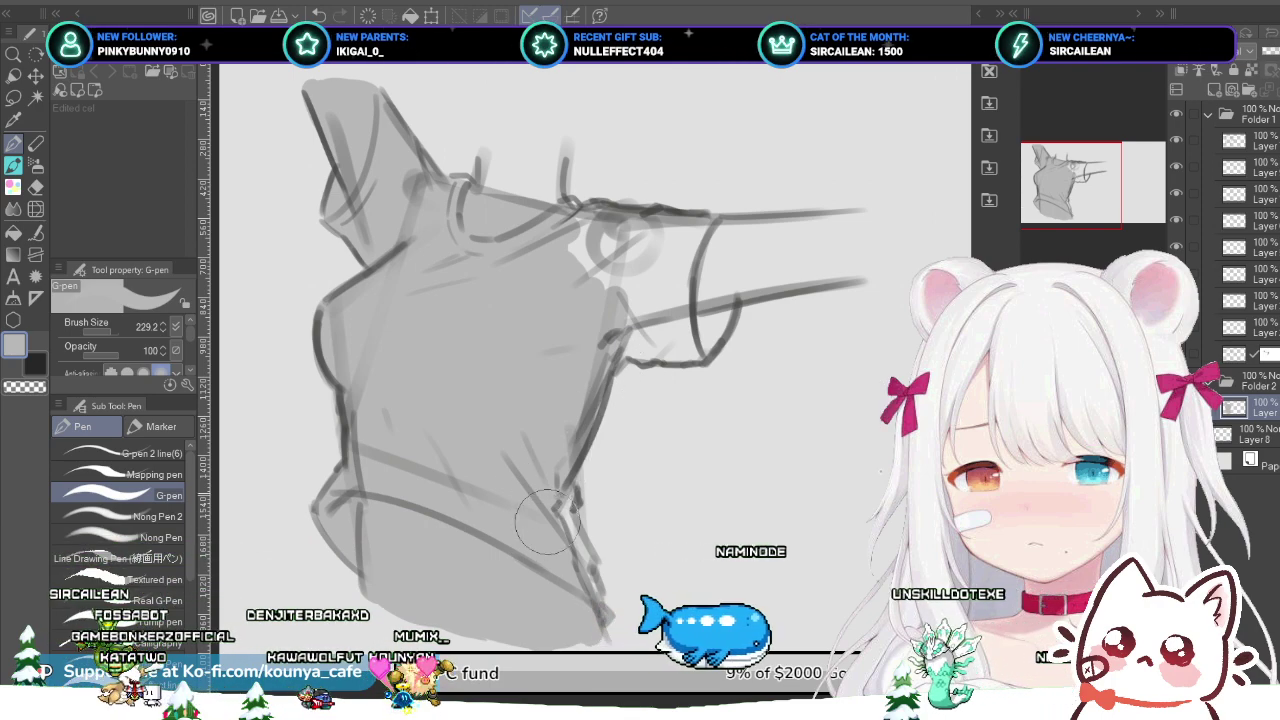
Step: Extend the grey fill over the outstretched arm's shoulder and upper sleeve with the G-pen at about size 219
{"action": "key", "text": "["}
{"action": "key", "text": "["}
{"action": "key", "text": "["}
{"action": "key", "text": "["}
{"action": "key", "text": "["}
{"action": "key", "text": "["}
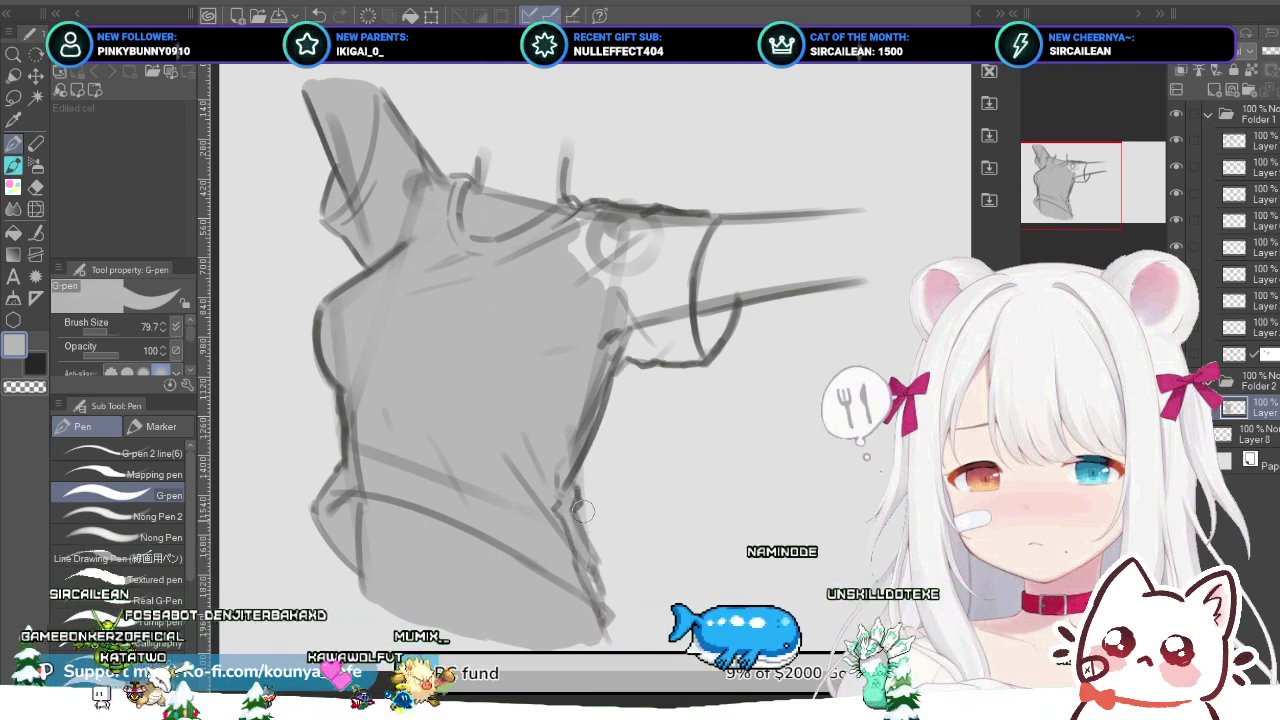
{"action": "key", "text": "bracketright"}
{"action": "key", "text": "bracketright"}
{"action": "key", "text": "bracketright"}
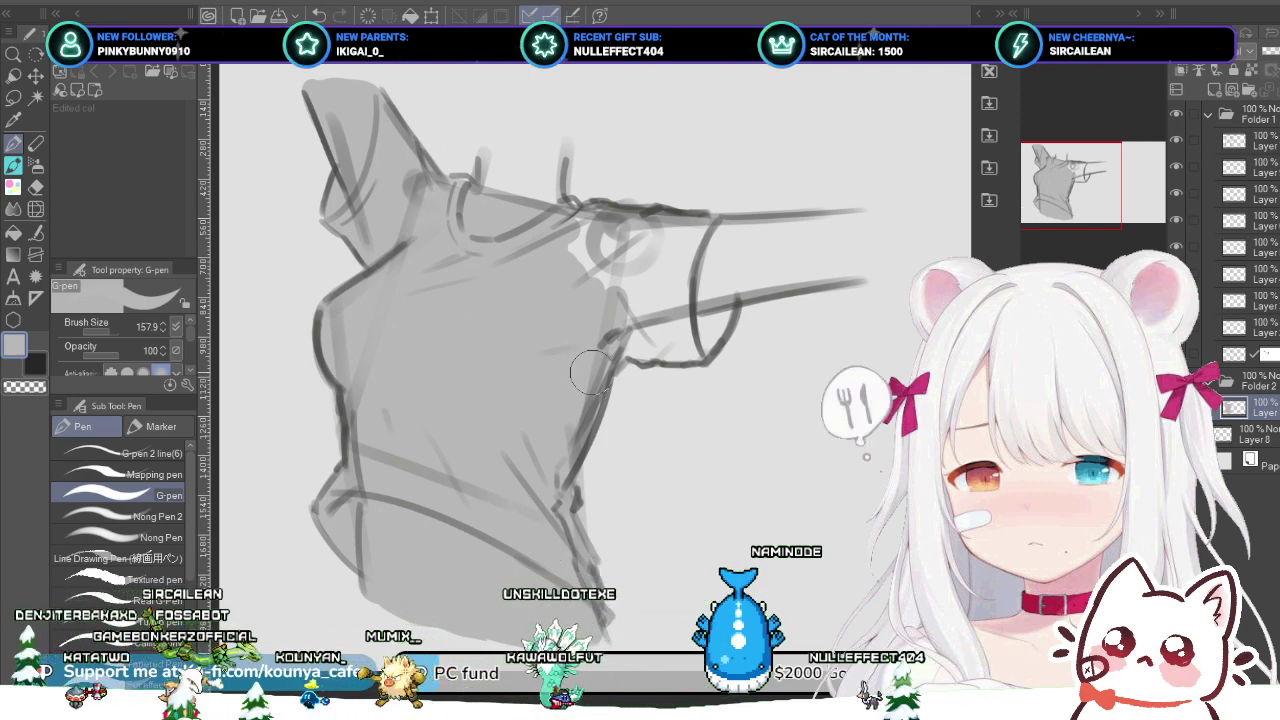
{"action": "mouse_move", "coordinate": [608, 358]}
{"action": "left_mouse_down"}
{"action": "mouse_move", "coordinate": [652, 331]}
{"action": "mouse_move", "coordinate": [604, 330]}
{"action": "mouse_move", "coordinate": [654, 321]}
{"action": "mouse_move", "coordinate": [574, 299]}
{"action": "mouse_move", "coordinate": [651, 272]}
{"action": "mouse_move", "coordinate": [605, 262]}
{"action": "left_mouse_up"}
{"action": "key", "text": "bracketright"}
{"action": "key", "text": "bracketright"}
{"action": "left_click_drag", "start_coordinate": [694, 244], "coordinate": [690, 256]}
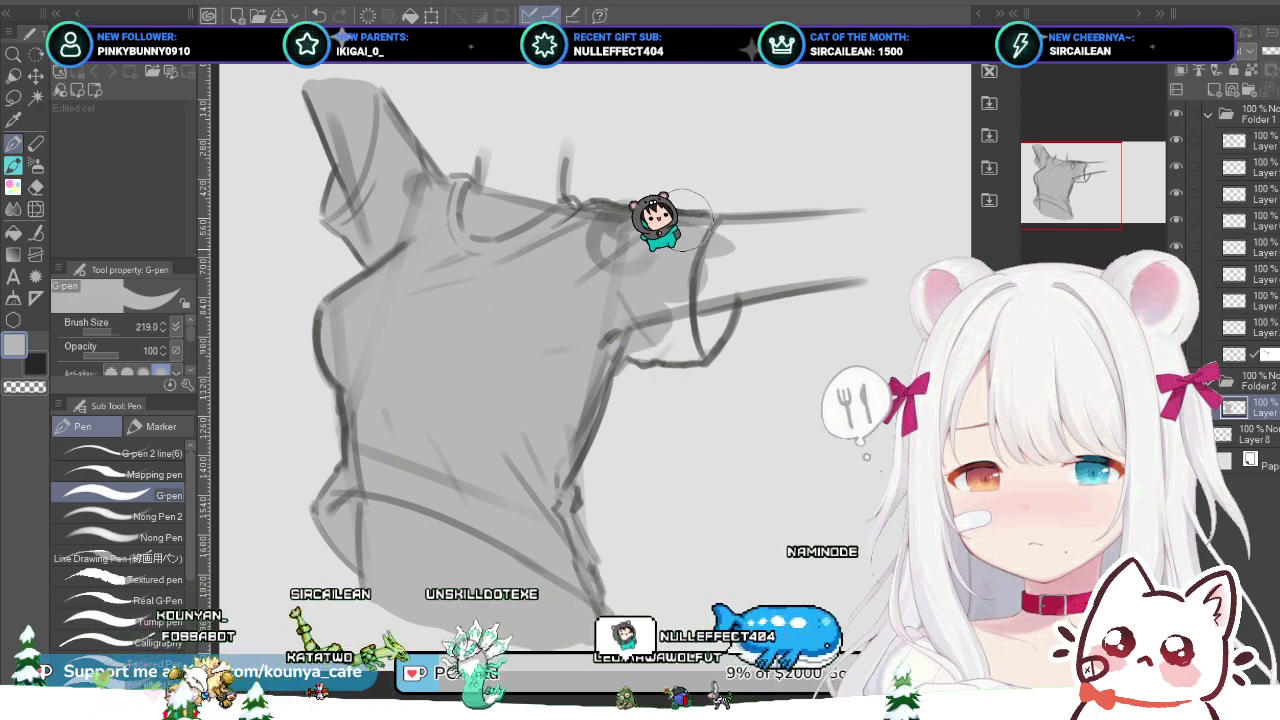
Step: Block in the neck above the collar with flat grey, using the G-pen at size 285.3
{"action": "key", "text": "bracketleft"}
{"action": "key", "text": "bracketleft"}
{"action": "key", "text": "bracketleft"}
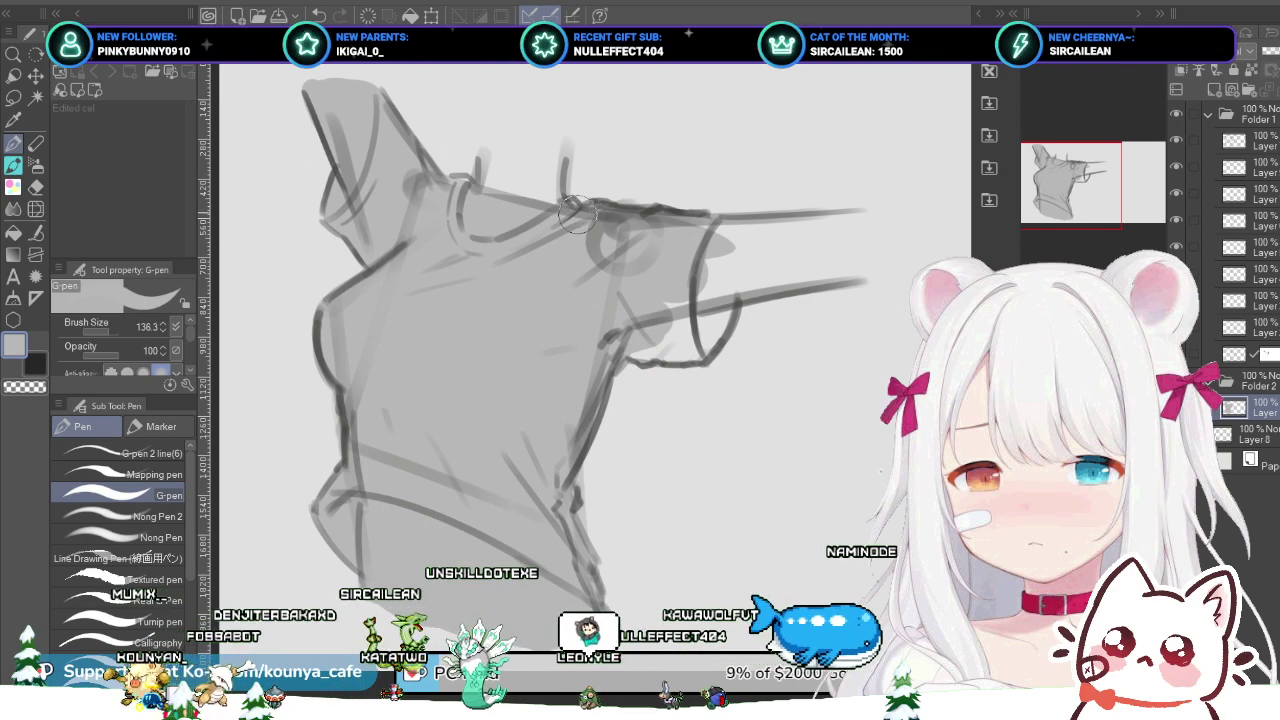
{"action": "key", "text": "bracketright"}
{"action": "key", "text": "bracketright"}
{"action": "mouse_move", "coordinate": [492, 158]}
{"action": "left_mouse_down"}
{"action": "mouse_move", "coordinate": [495, 196]}
{"action": "mouse_move", "coordinate": [491, 160]}
{"action": "mouse_move", "coordinate": [500, 181]}
{"action": "mouse_move", "coordinate": [503, 161]}
{"action": "mouse_move", "coordinate": [535, 180]}
{"action": "left_mouse_up"}
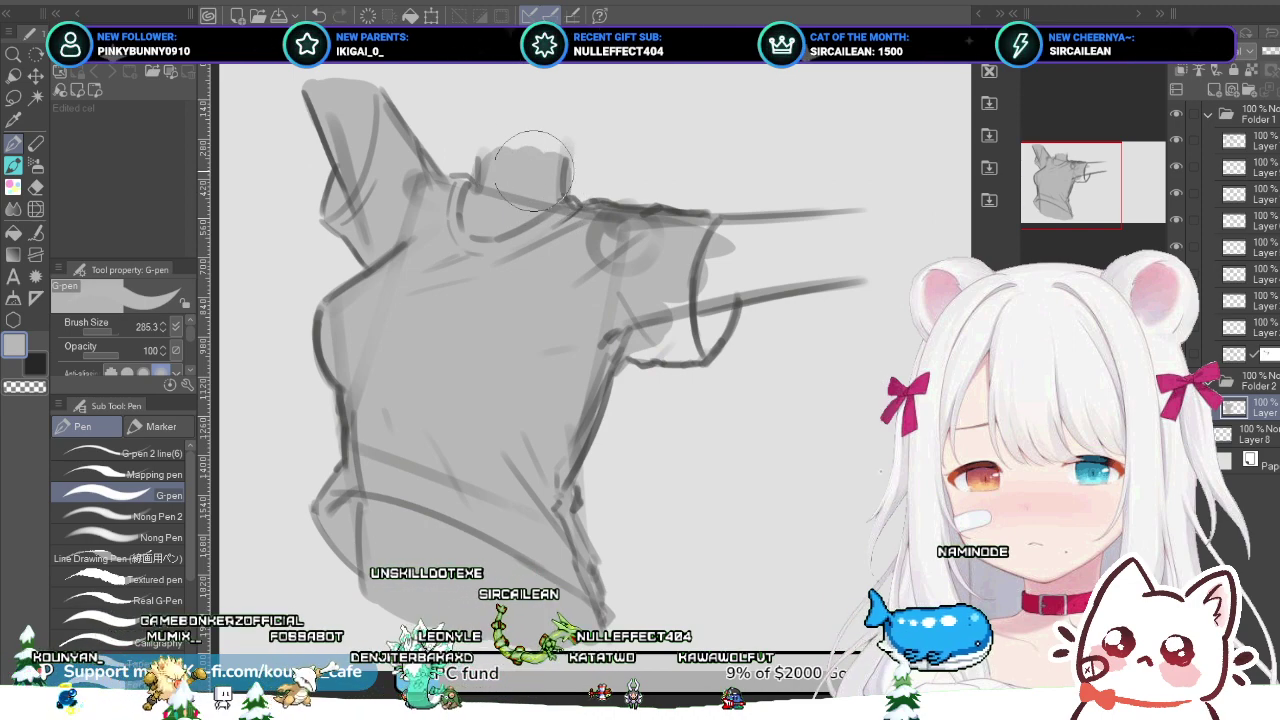
{"action": "left_click_drag", "start_coordinate": [557, 176], "coordinate": [505, 172]}
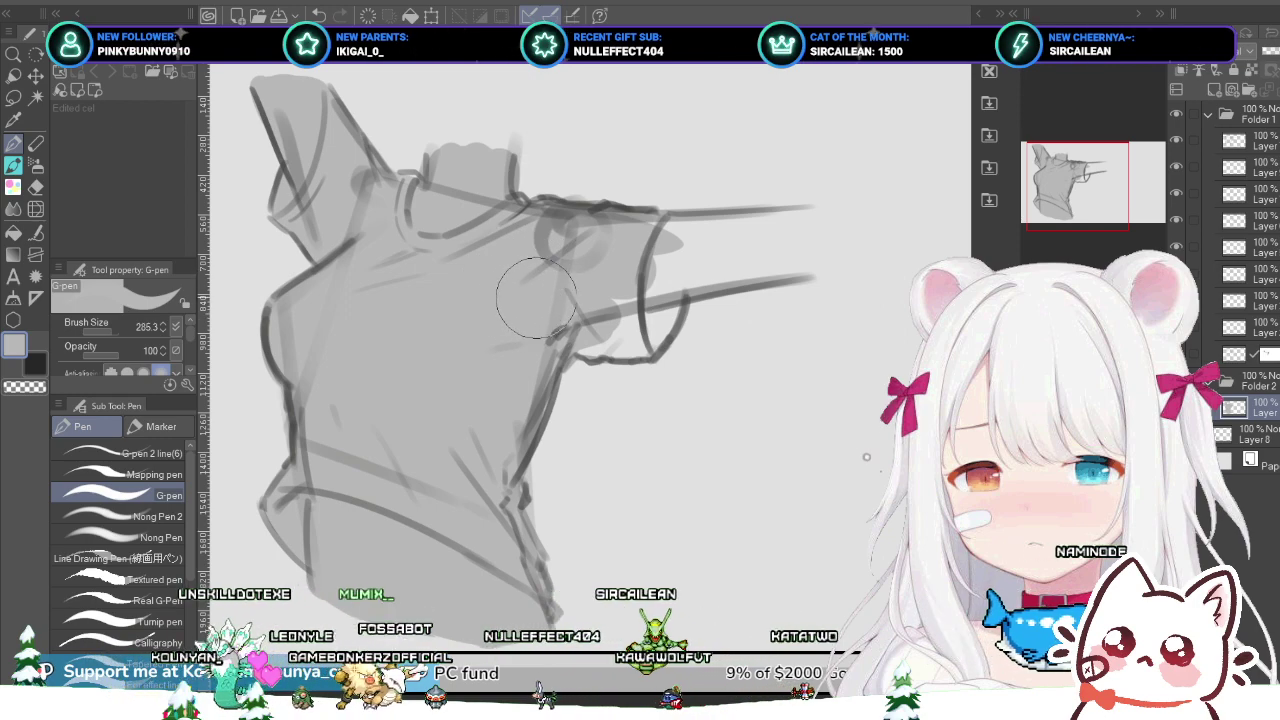
Step: Paint a grey band along the upper edge of the outstretched arm with the G-pen at size 182.2
{"action": "left_click_drag", "start_coordinate": [529, 216], "coordinate": [479, 251]}
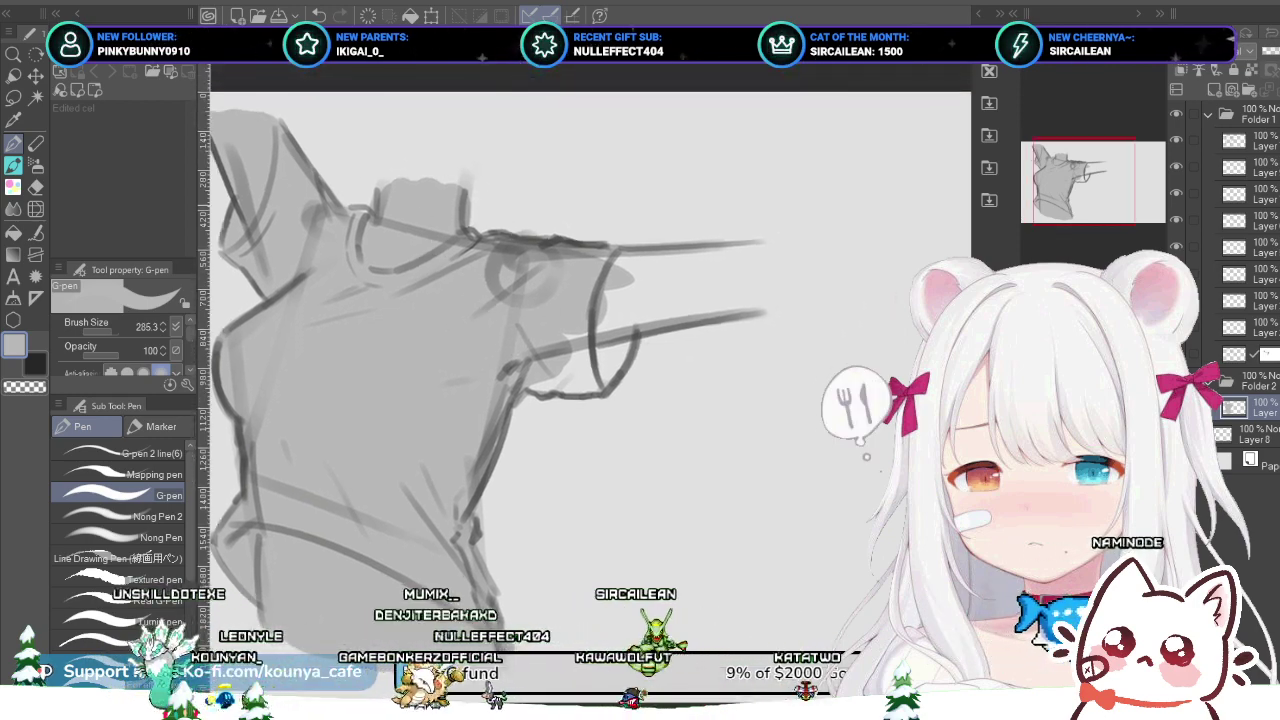
{"action": "key", "text": "bracketleft"}
{"action": "key", "text": "bracketleft"}
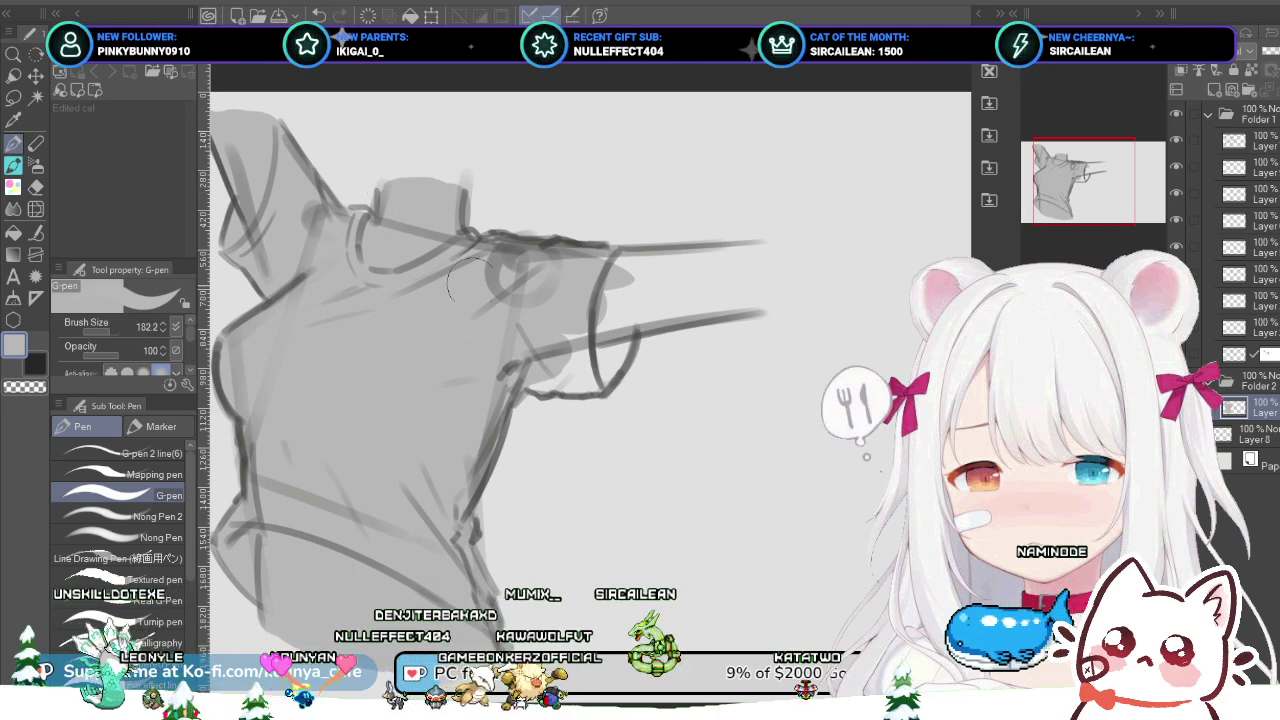
{"action": "left_click_drag", "start_coordinate": [630, 300], "coordinate": [864, 247]}
{"action": "key", "text": "ctrl+z"}
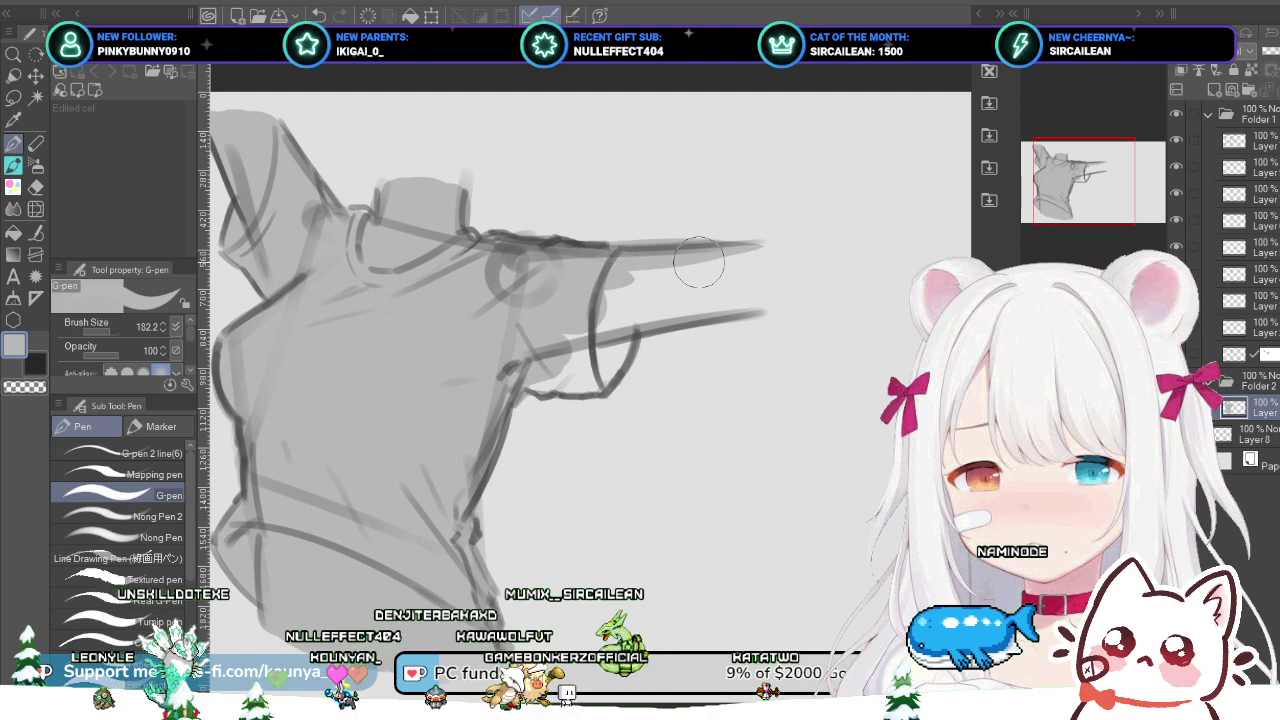
{"action": "left_click_drag", "start_coordinate": [605, 270], "coordinate": [770, 250]}
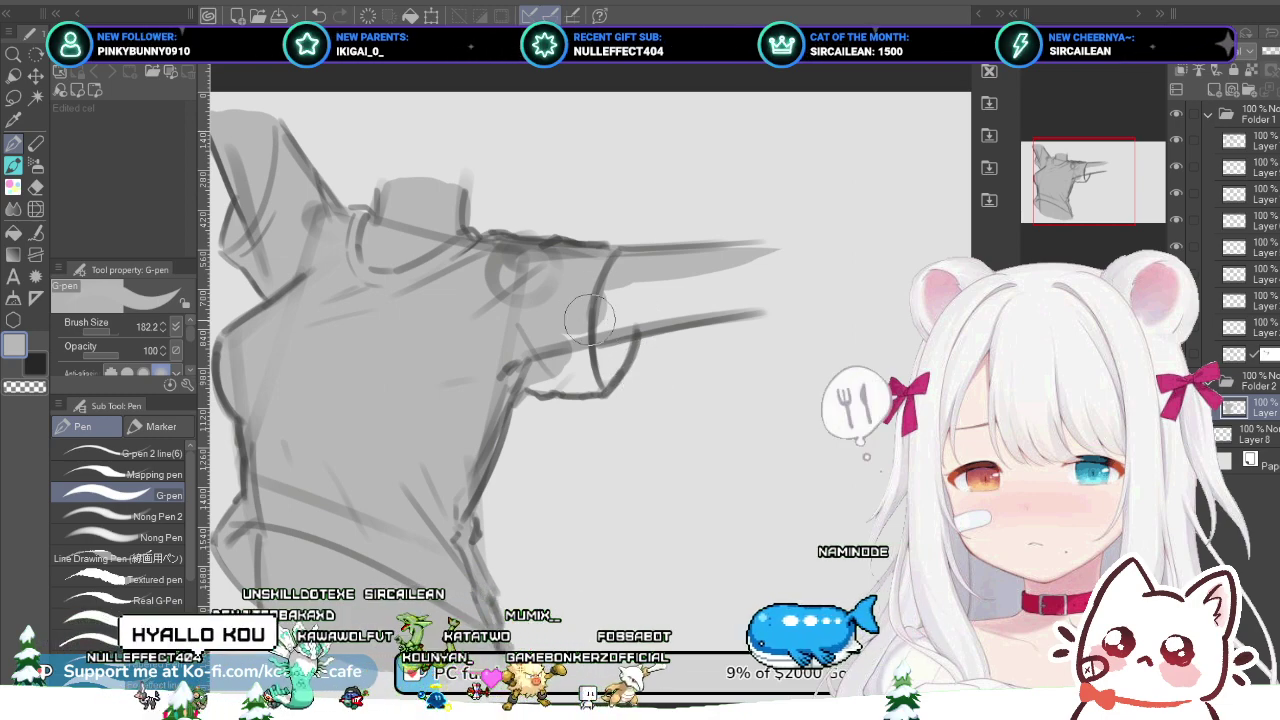
{"action": "mouse_move", "coordinate": [571, 329]}
{"action": "left_mouse_down"}
{"action": "mouse_move", "coordinate": [508, 339]}
{"action": "mouse_move", "coordinate": [724, 294]}
{"action": "left_mouse_up"}
{"action": "scroll", "coordinate": [547, 285], "scroll_direction": "up", "scroll_amount": 1}
{"action": "key", "text": "ctrl+z"}
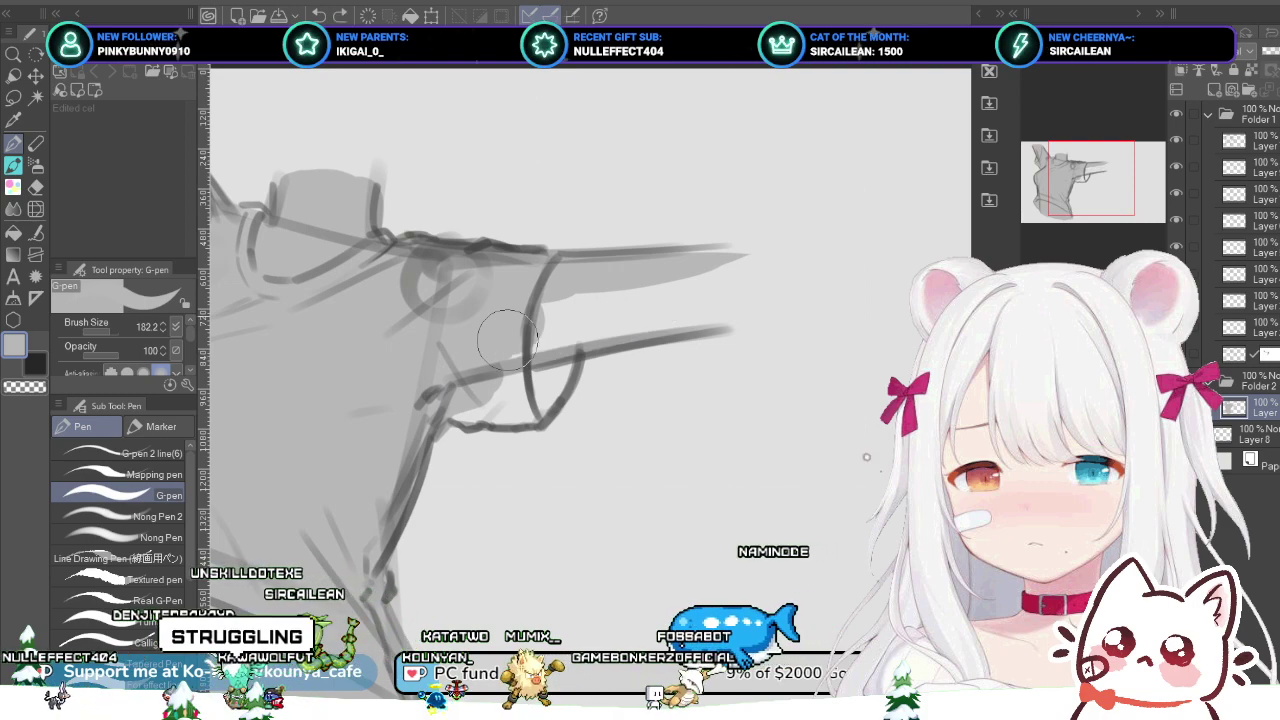
{"action": "left_click_drag", "start_coordinate": [508, 338], "coordinate": [730, 288]}
{"action": "key", "text": "ctrl+z"}
{"action": "left_click_drag", "start_coordinate": [554, 354], "coordinate": [730, 322]}
{"action": "key", "text": "ctrl+z"}
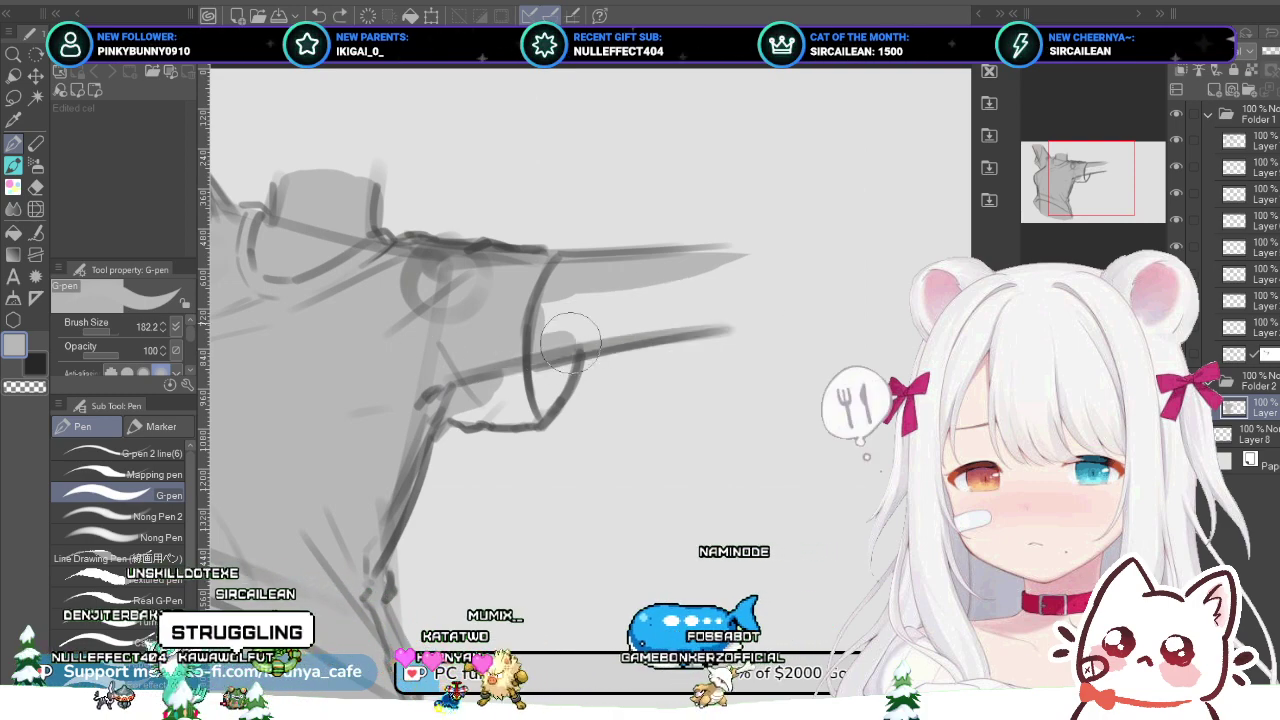
{"action": "left_click_drag", "start_coordinate": [564, 346], "coordinate": [706, 318]}
{"action": "key", "text": "ctrl+z"}
Step: Fill the underside and middle of the outstretched arm with grey, closing the gap beyond the sleeve opening
{"action": "left_click_drag", "start_coordinate": [466, 366], "coordinate": [700, 319]}
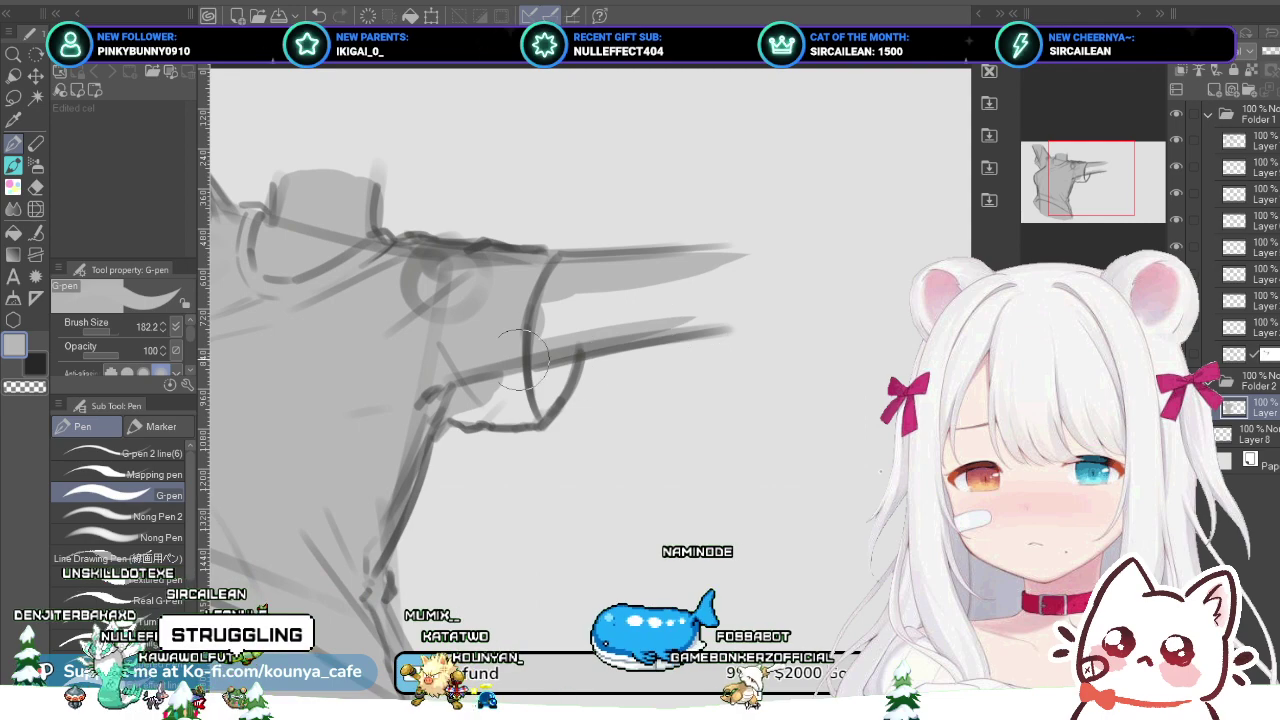
{"action": "left_click_drag", "start_coordinate": [521, 355], "coordinate": [733, 311]}
{"action": "left_click_drag", "start_coordinate": [500, 330], "coordinate": [601, 322]}
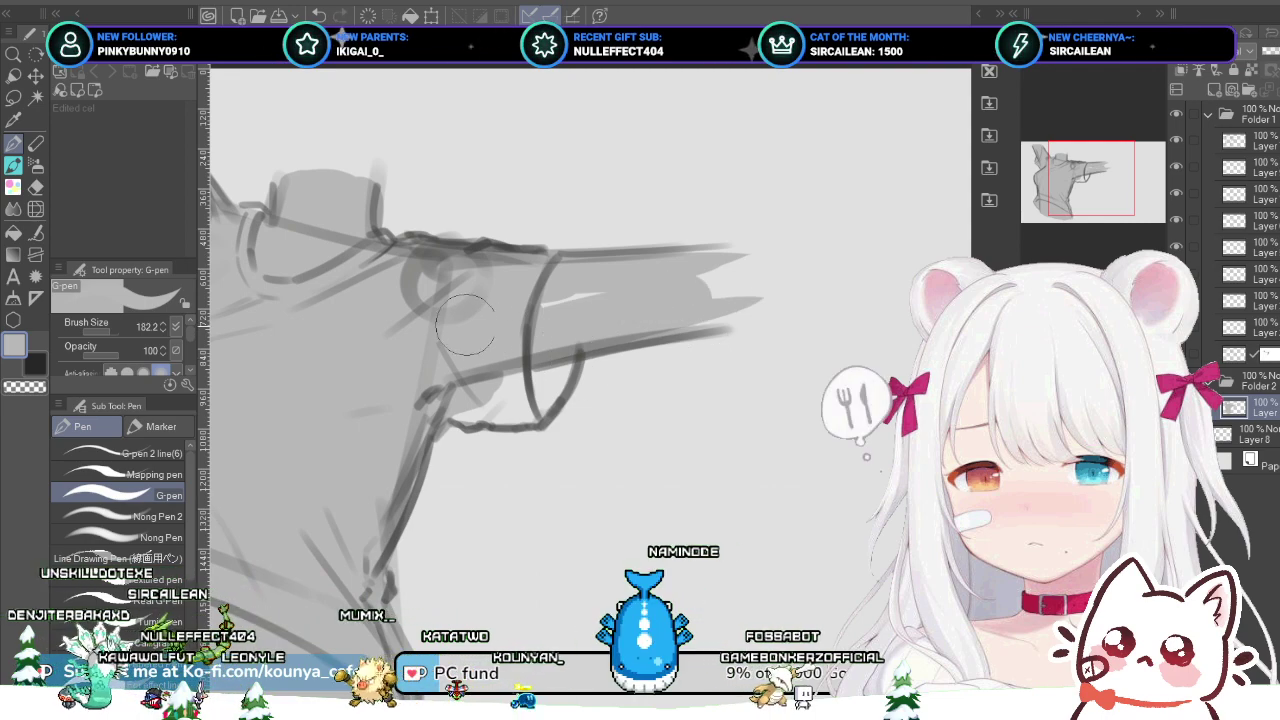
{"action": "left_click_drag", "start_coordinate": [465, 325], "coordinate": [578, 305]}
Step: Extend the grey to the far end of the outstretched arm and round off its tip
{"action": "left_click_drag", "start_coordinate": [665, 273], "coordinate": [724, 274]}
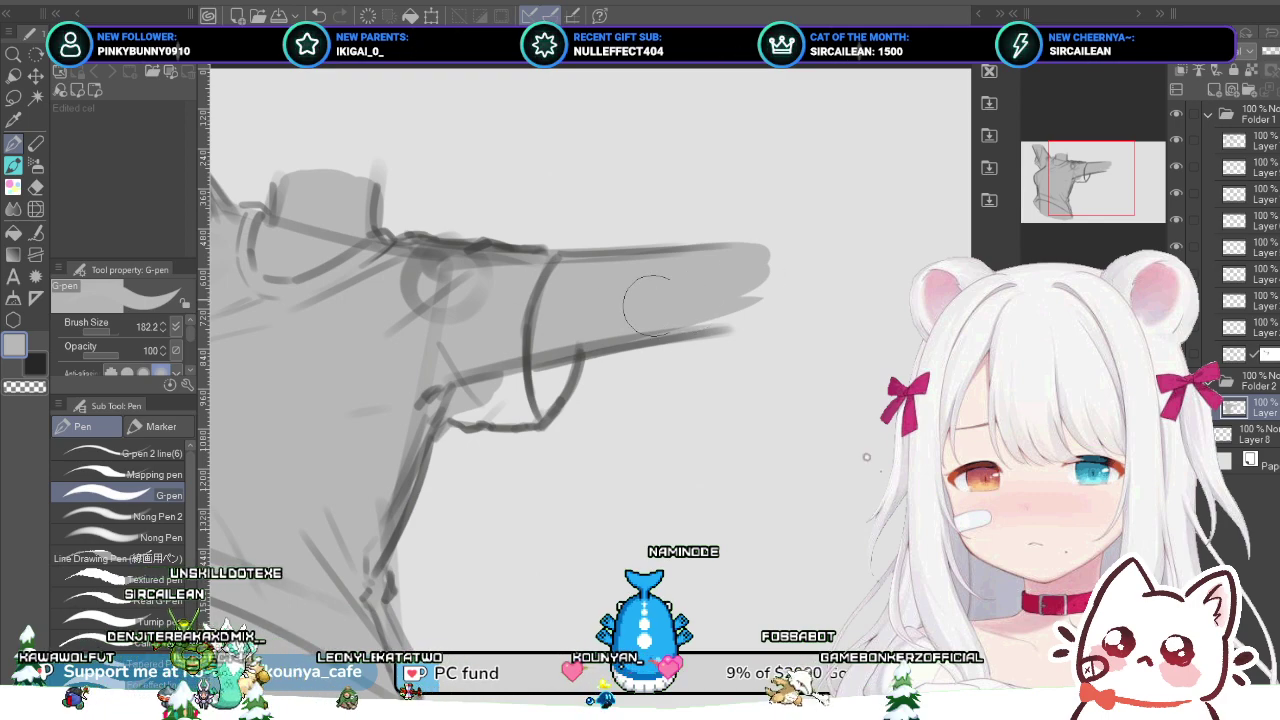
{"action": "left_click_drag", "start_coordinate": [650, 305], "coordinate": [755, 285]}
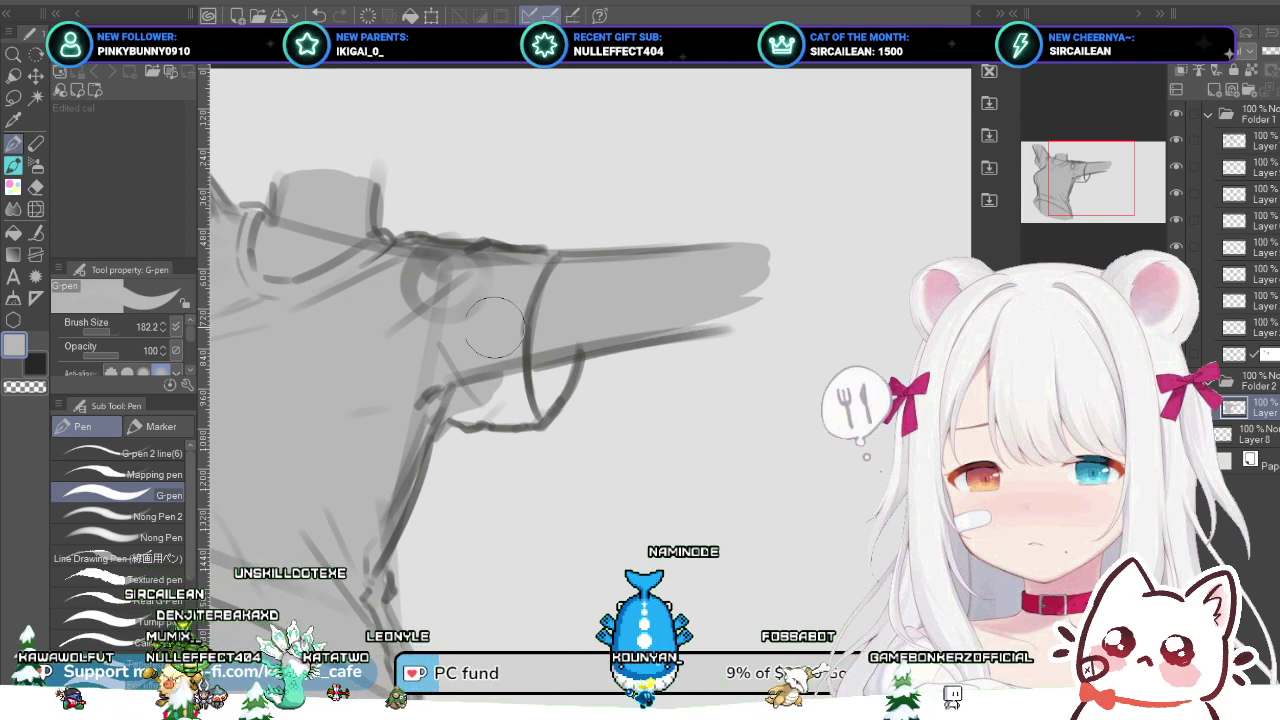
{"action": "left_click_drag", "start_coordinate": [640, 315], "coordinate": [735, 300]}
{"action": "key", "text": "ctrl+z"}
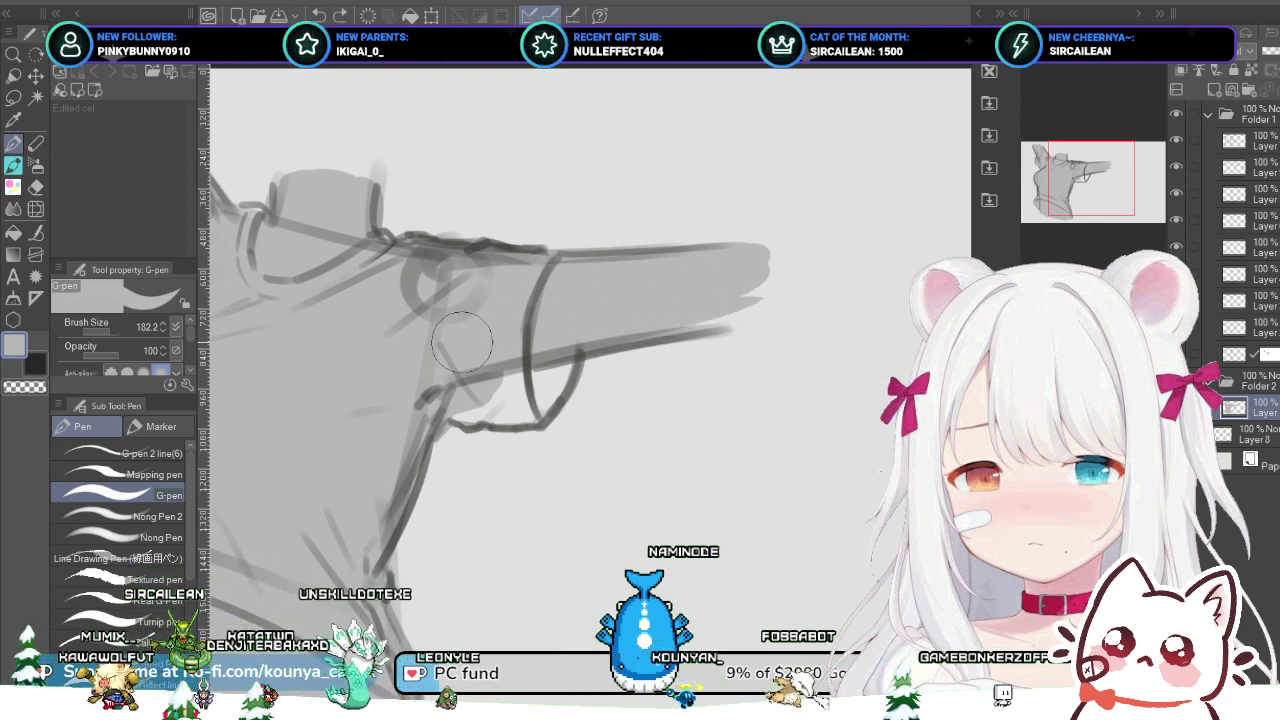
{"action": "left_click_drag", "start_coordinate": [632, 338], "coordinate": [736, 325]}
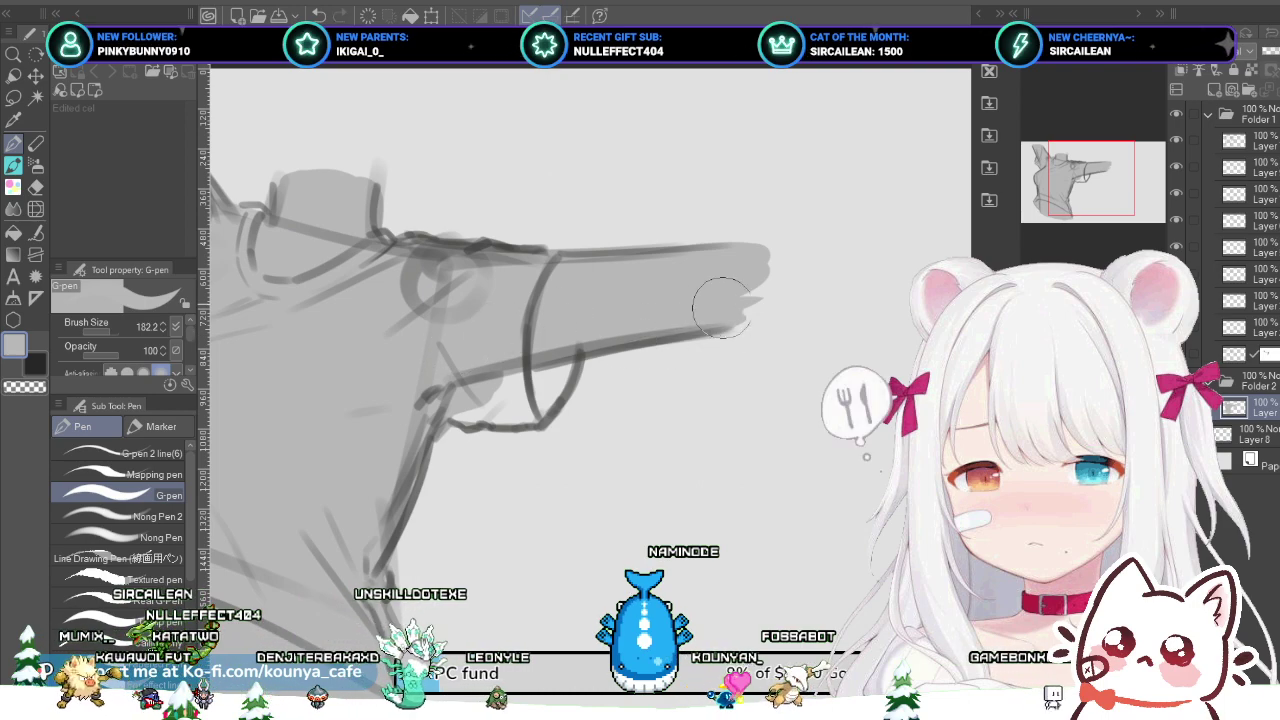
{"action": "left_click_drag", "start_coordinate": [741, 299], "coordinate": [643, 290]}
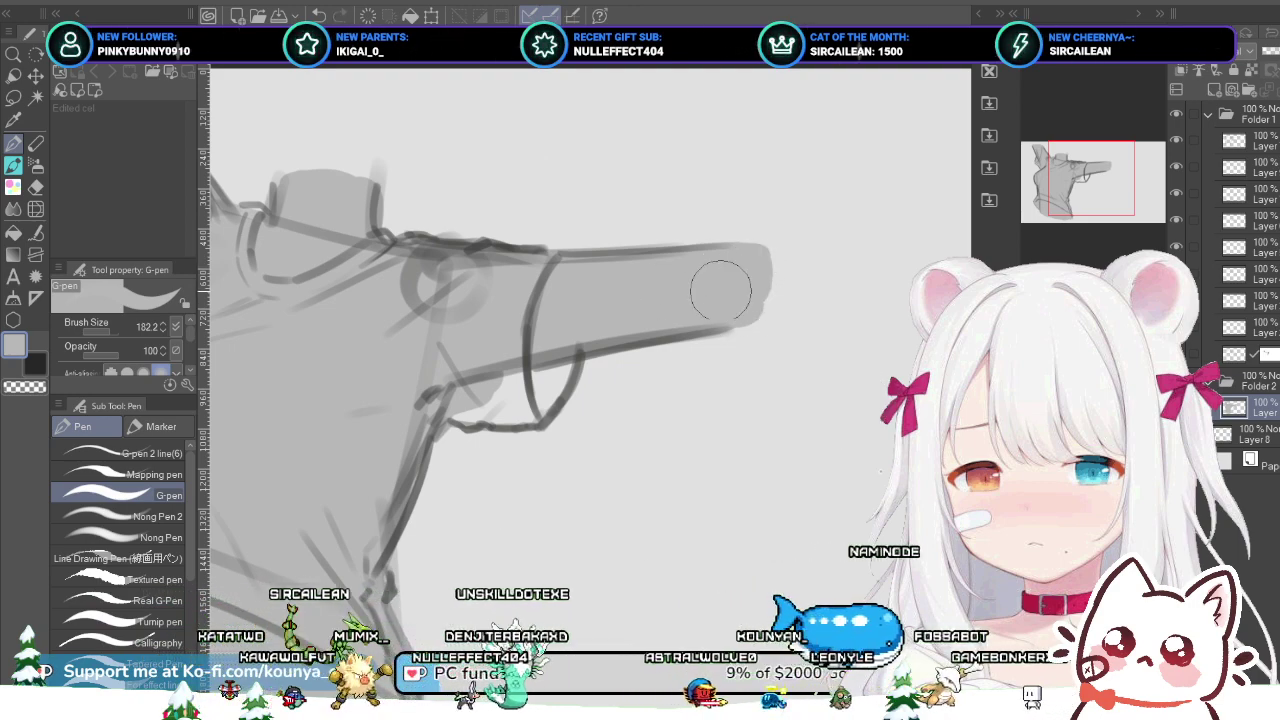
Step: Fill the hanging underside of the outstretched arm's sleeve with grey, using the G-pen at sizes 97.3, 207.0 and 79.0
{"action": "scroll", "coordinate": [600, 300], "scroll_direction": "down", "scroll_amount": 2}
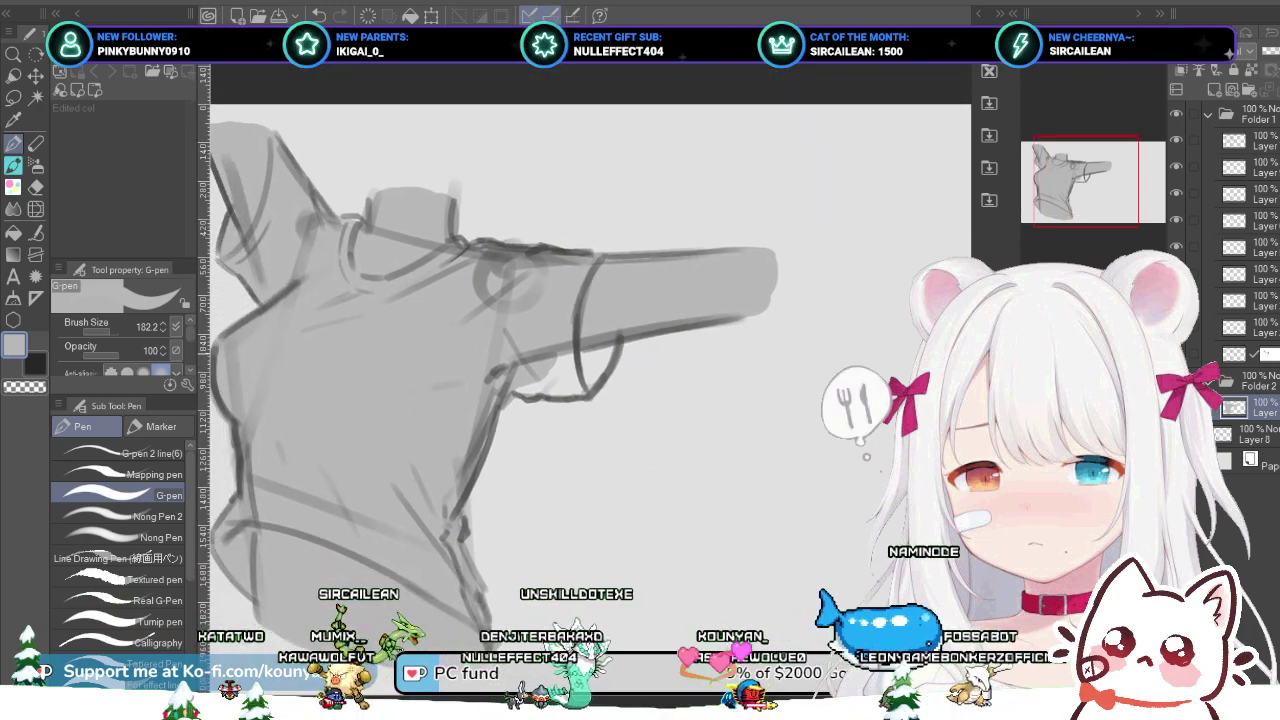
{"action": "scroll", "coordinate": [443, 392], "scroll_direction": "up", "scroll_amount": 2}
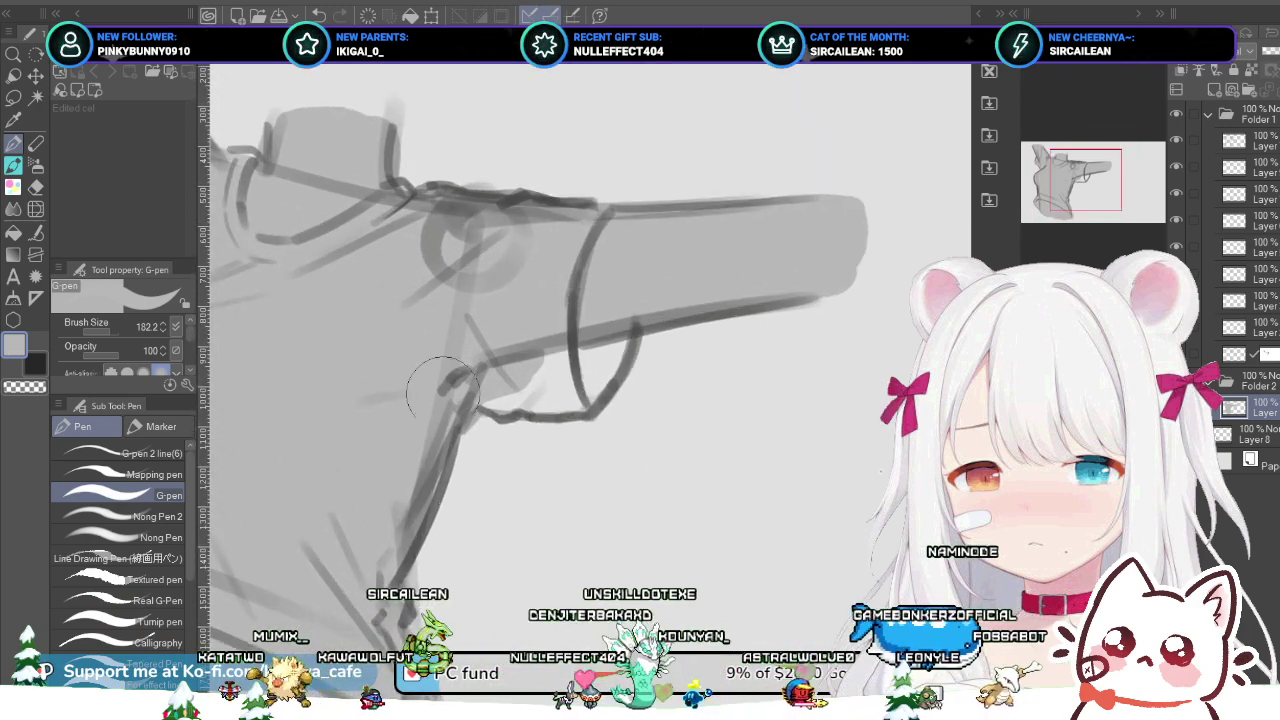
{"action": "key", "text": "["}
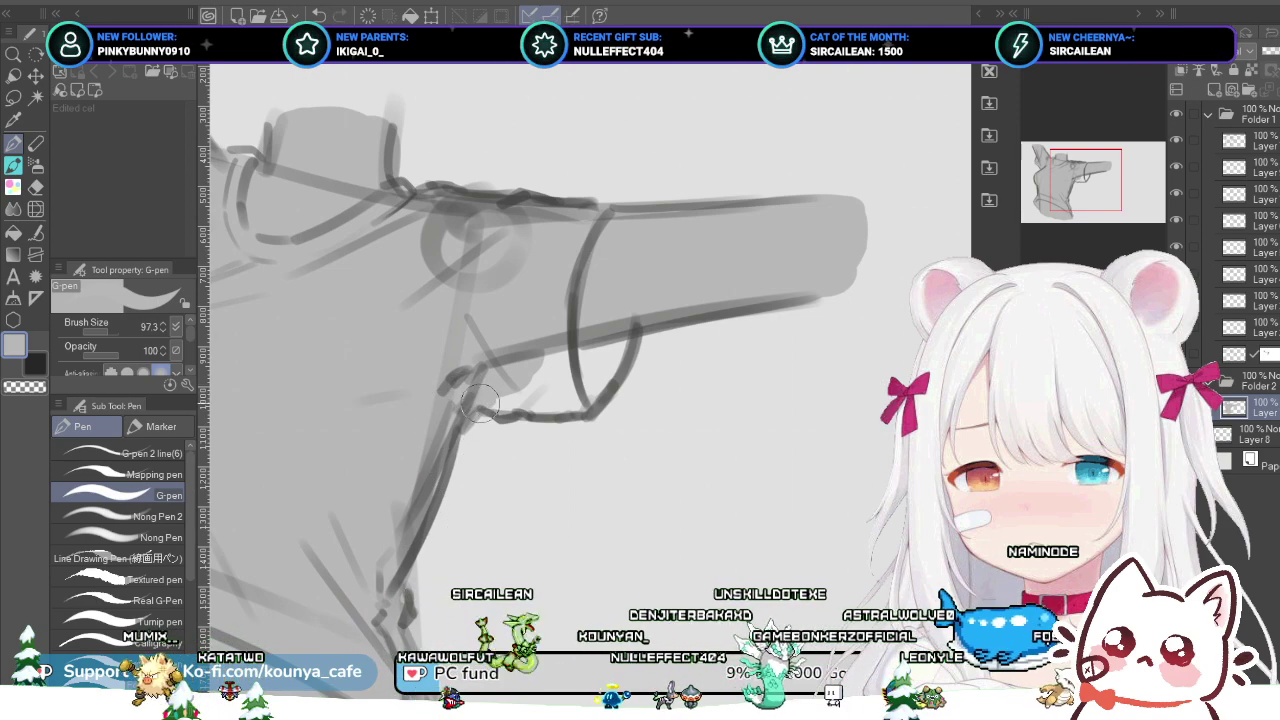
{"action": "left_click_drag", "start_coordinate": [472, 412], "coordinate": [556, 402]}
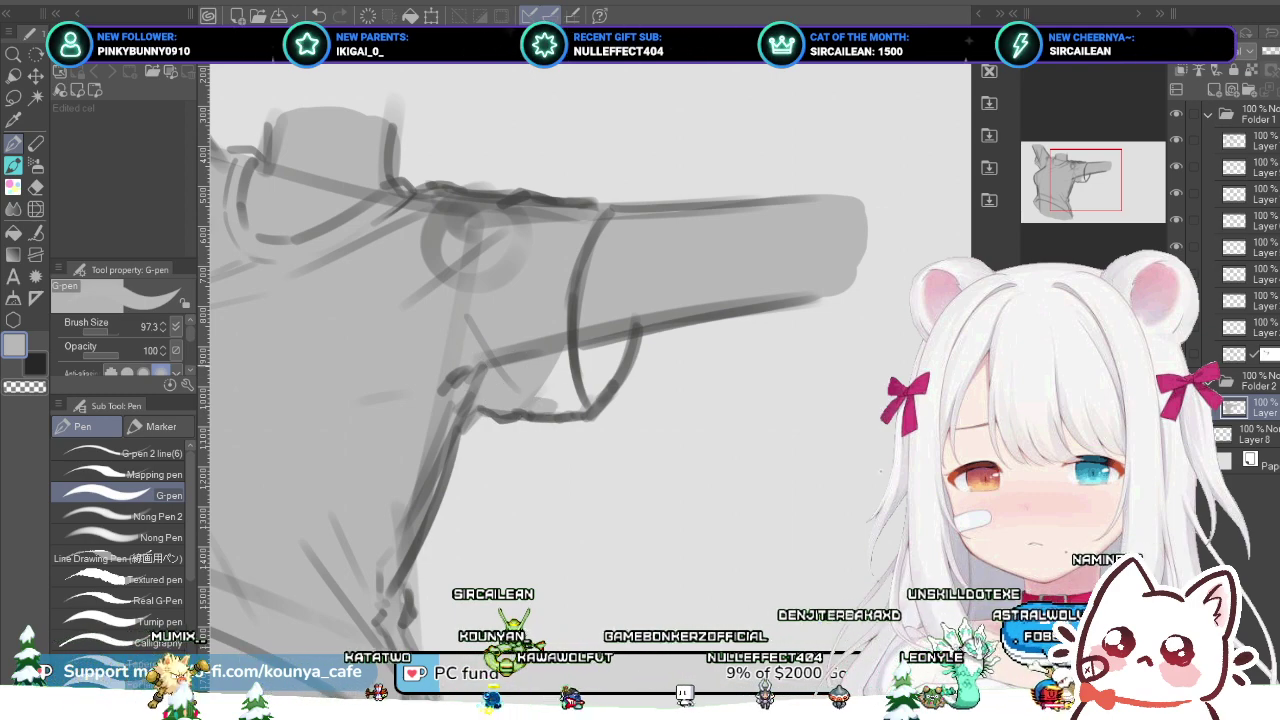
{"action": "left_click_drag", "start_coordinate": [560, 360], "coordinate": [539, 411]}
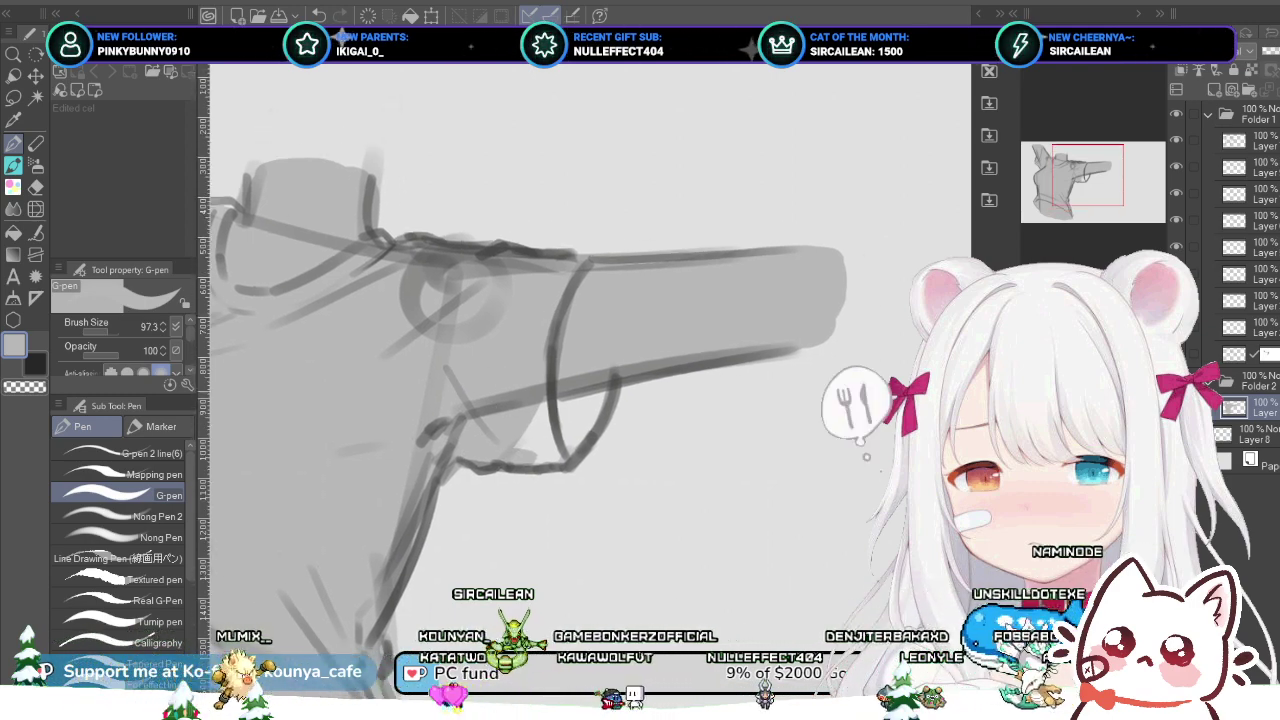
{"action": "left_click_drag", "start_coordinate": [504, 438], "coordinate": [540, 415]}
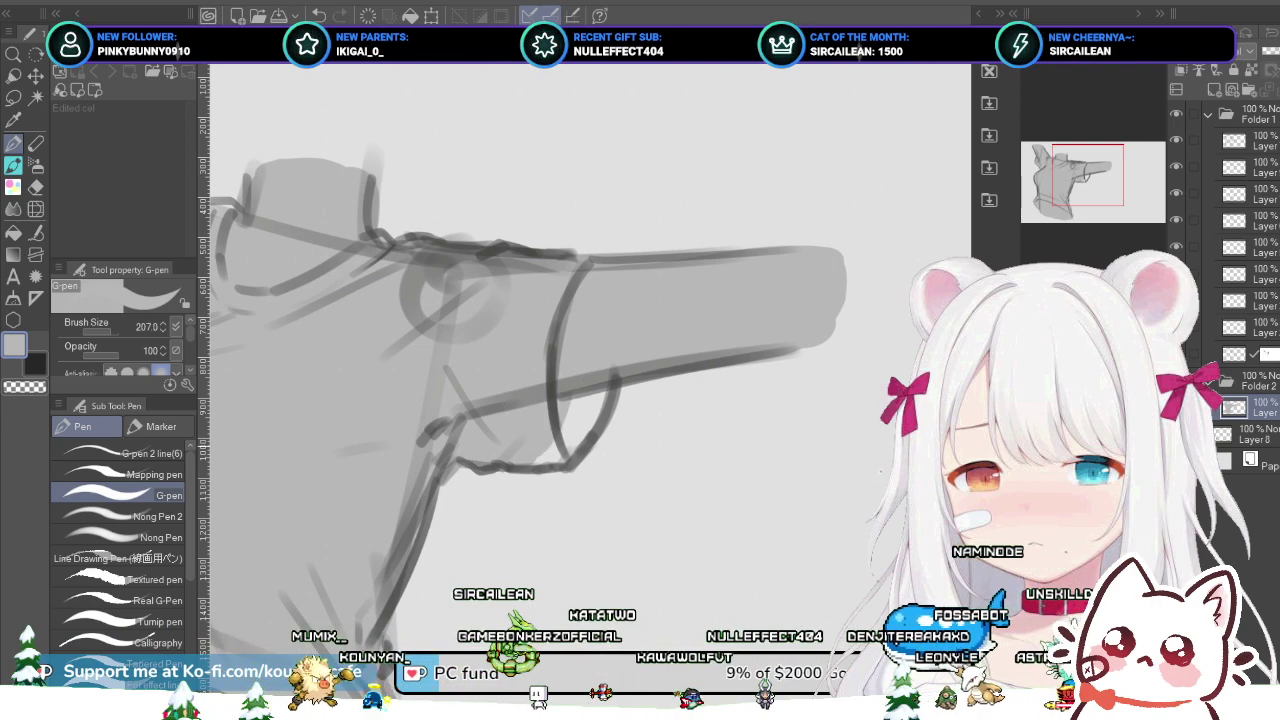
{"action": "left_click_drag", "start_coordinate": [535, 436], "coordinate": [520, 436]}
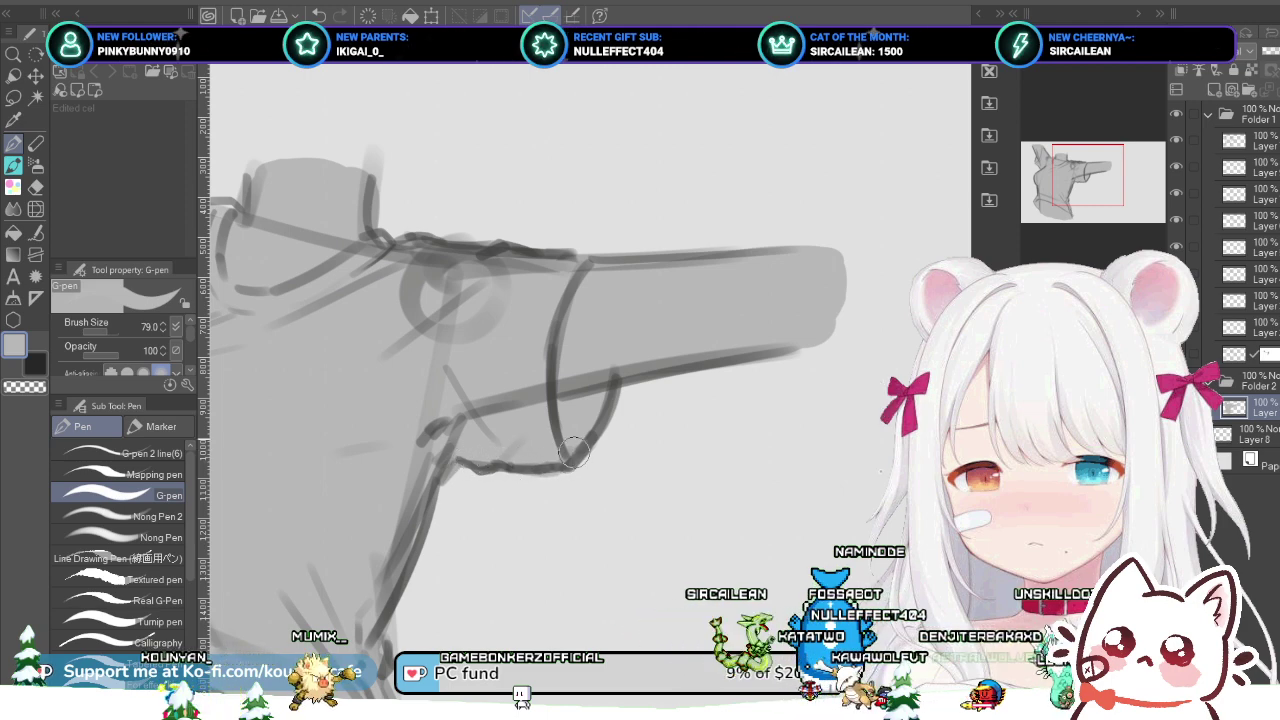
{"action": "left_click_drag", "start_coordinate": [497, 364], "coordinate": [437, 406]}
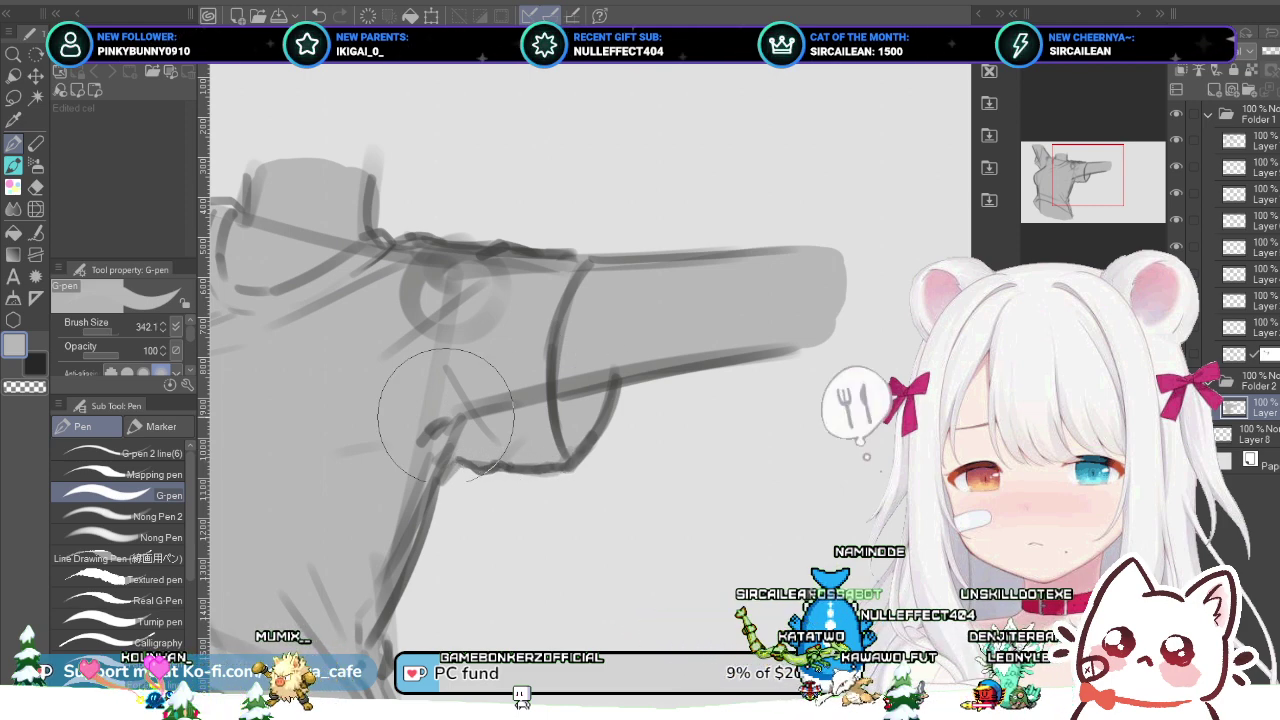
Step: Make the topmost layer of Folder 1 the active layer for reworking the neck and collar lines
{"action": "scroll", "coordinate": [563, 368], "scroll_direction": "down", "scroll_amount": 2}
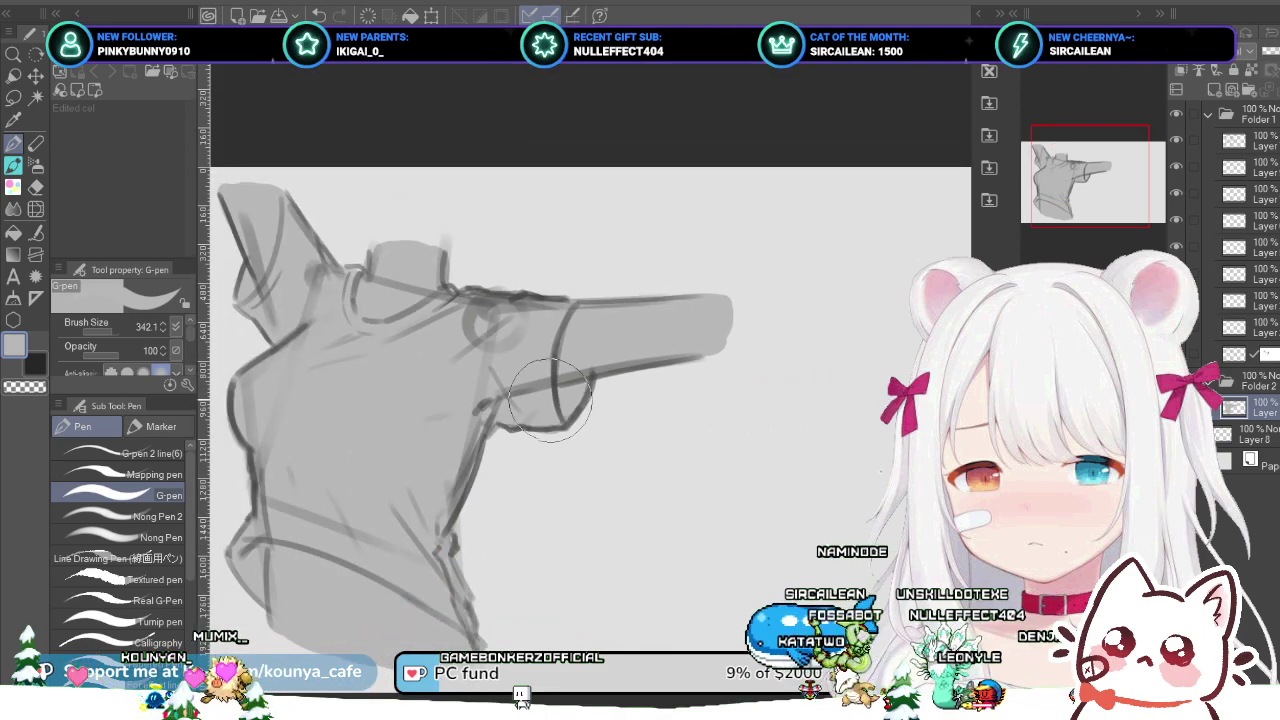
{"action": "scroll", "coordinate": [505, 406], "scroll_direction": "up", "scroll_amount": 1}
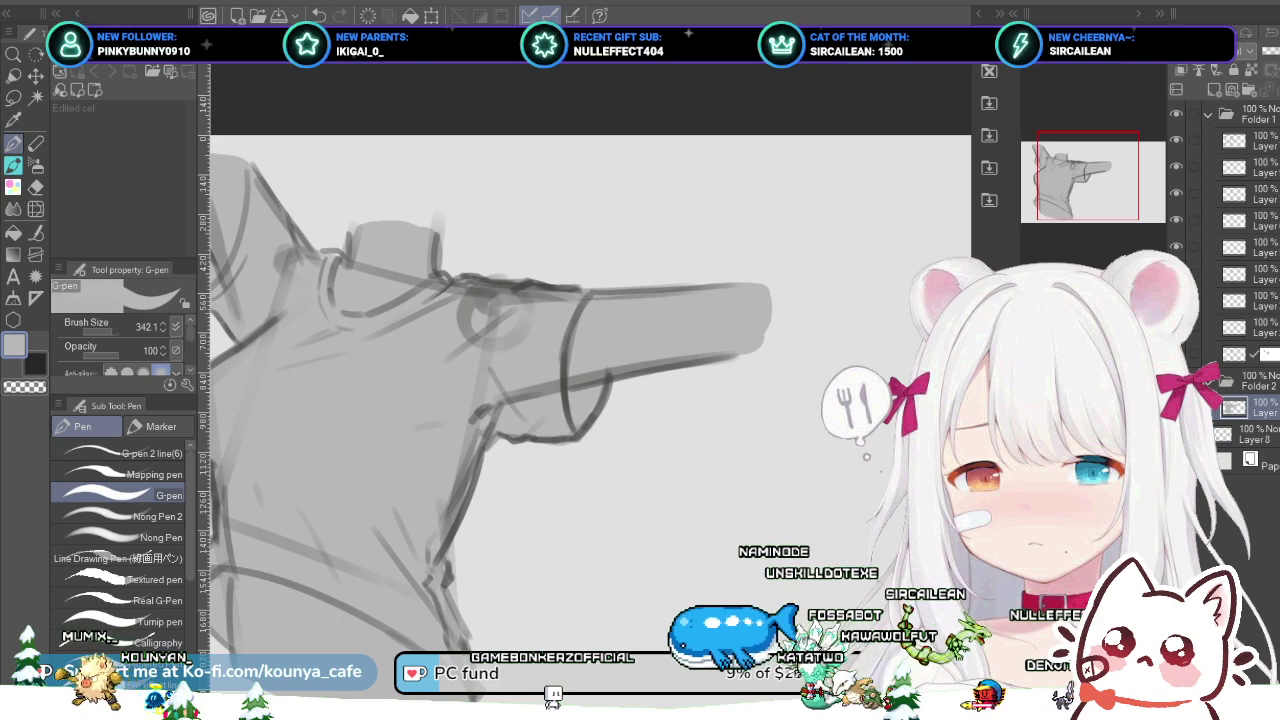
{"action": "left_click_drag", "start_coordinate": [398, 375], "coordinate": [586, 383]}
{"action": "left_click_drag", "start_coordinate": [476, 291], "coordinate": [521, 277]}
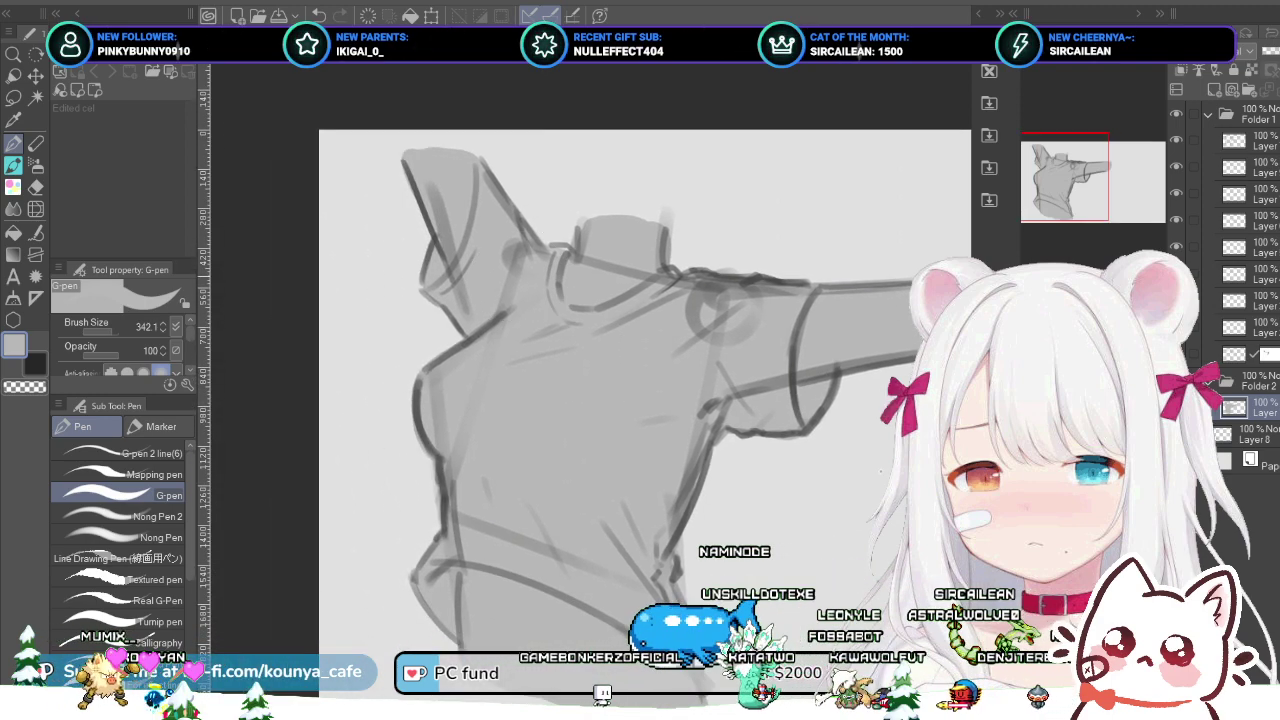
{"action": "left_click", "coordinate": [1250, 140]}
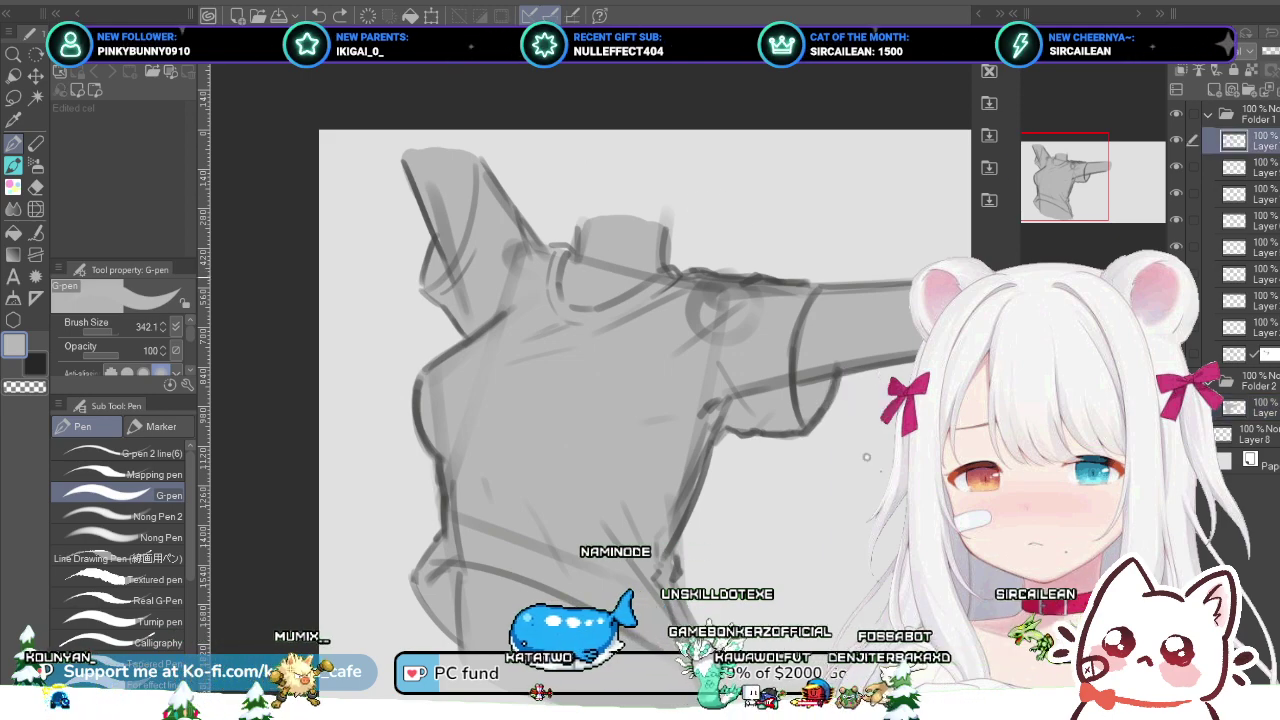
{"action": "left_click", "coordinate": [712, 312], "text": "ctrl+shift"}
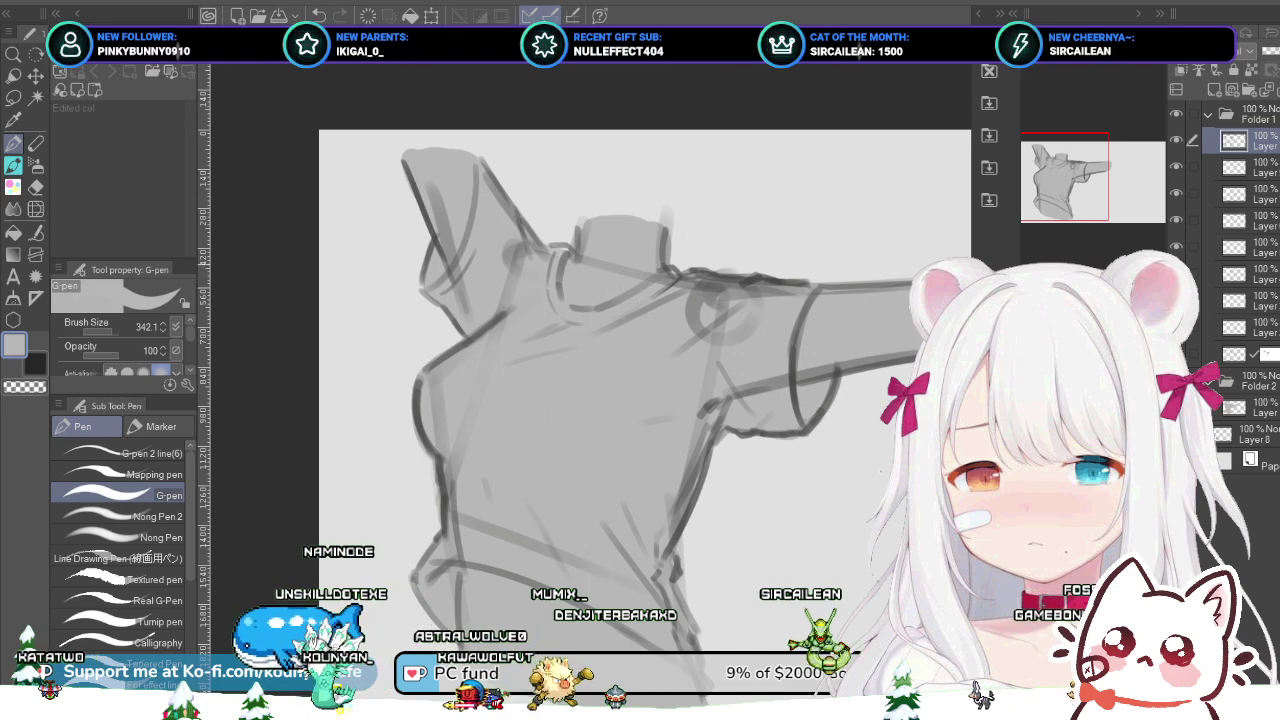
{"action": "left_click_drag", "start_coordinate": [629, 261], "coordinate": [629, 279]}
{"action": "scroll", "coordinate": [629, 279], "scroll_direction": "up", "scroll_amount": 2}
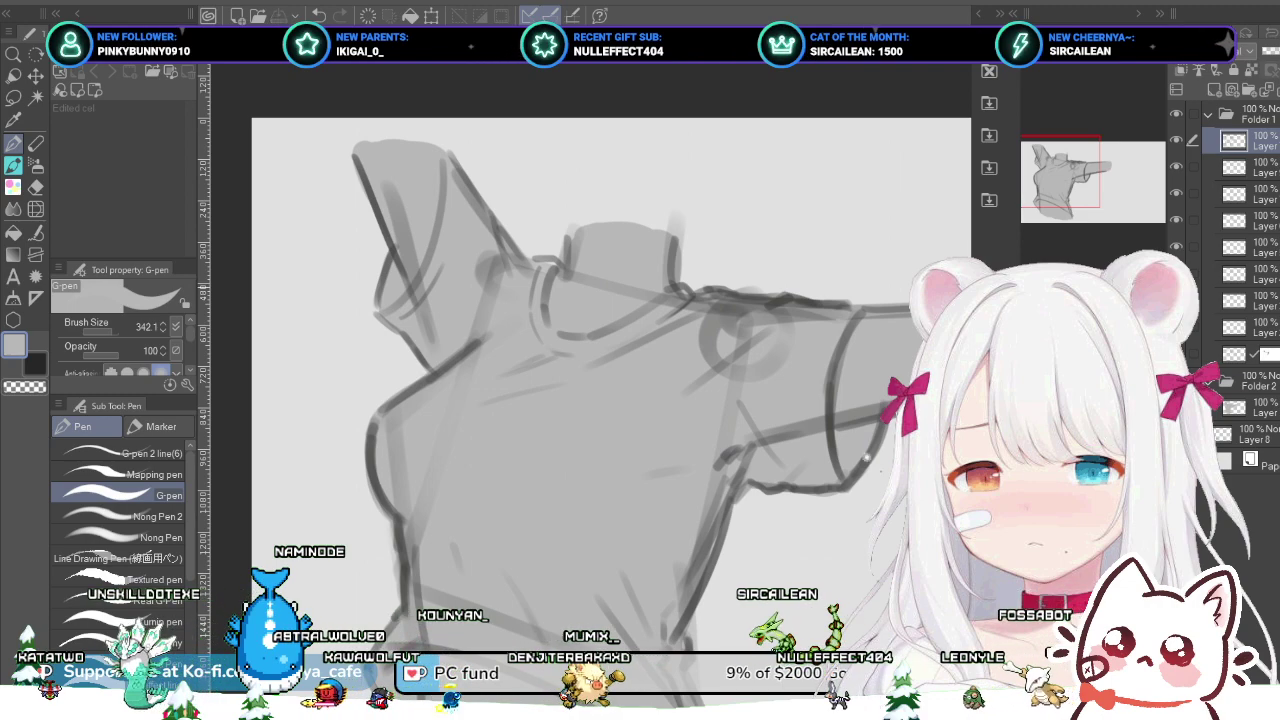
{"action": "left_click", "coordinate": [1262, 354]}
{"action": "left_click", "coordinate": [1262, 140]}
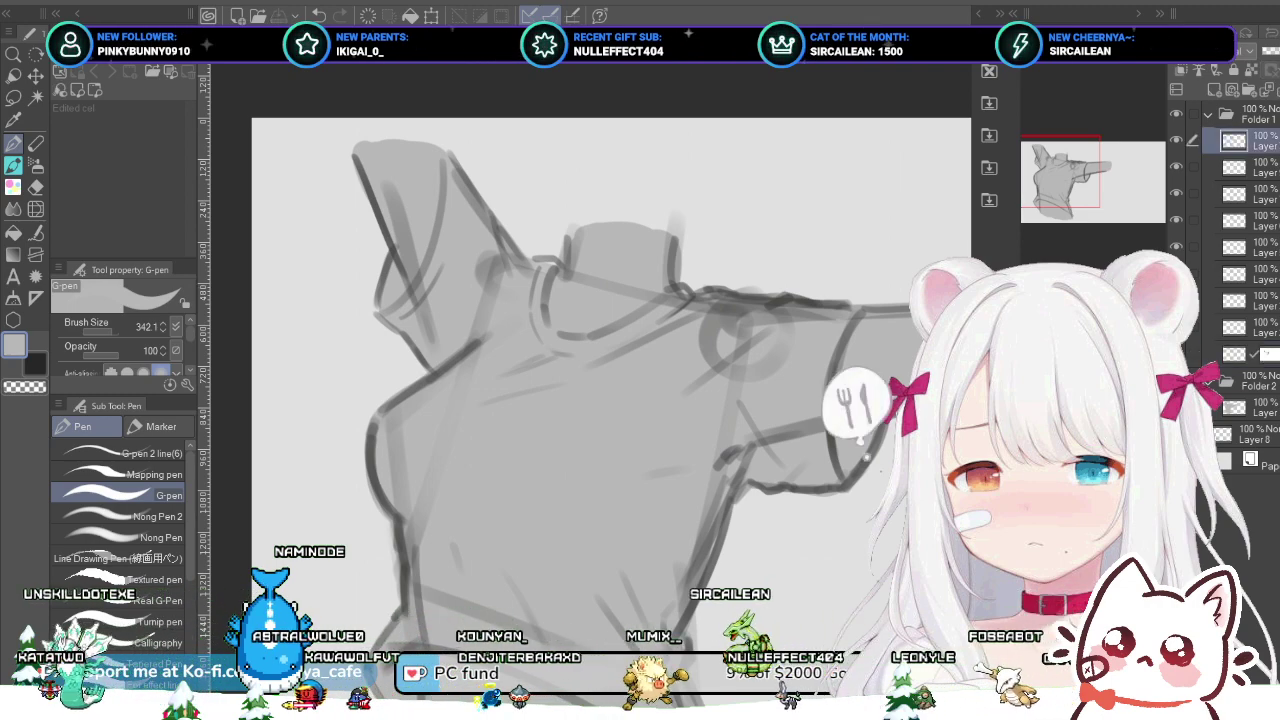
{"action": "left_click", "coordinate": [1262, 354]}
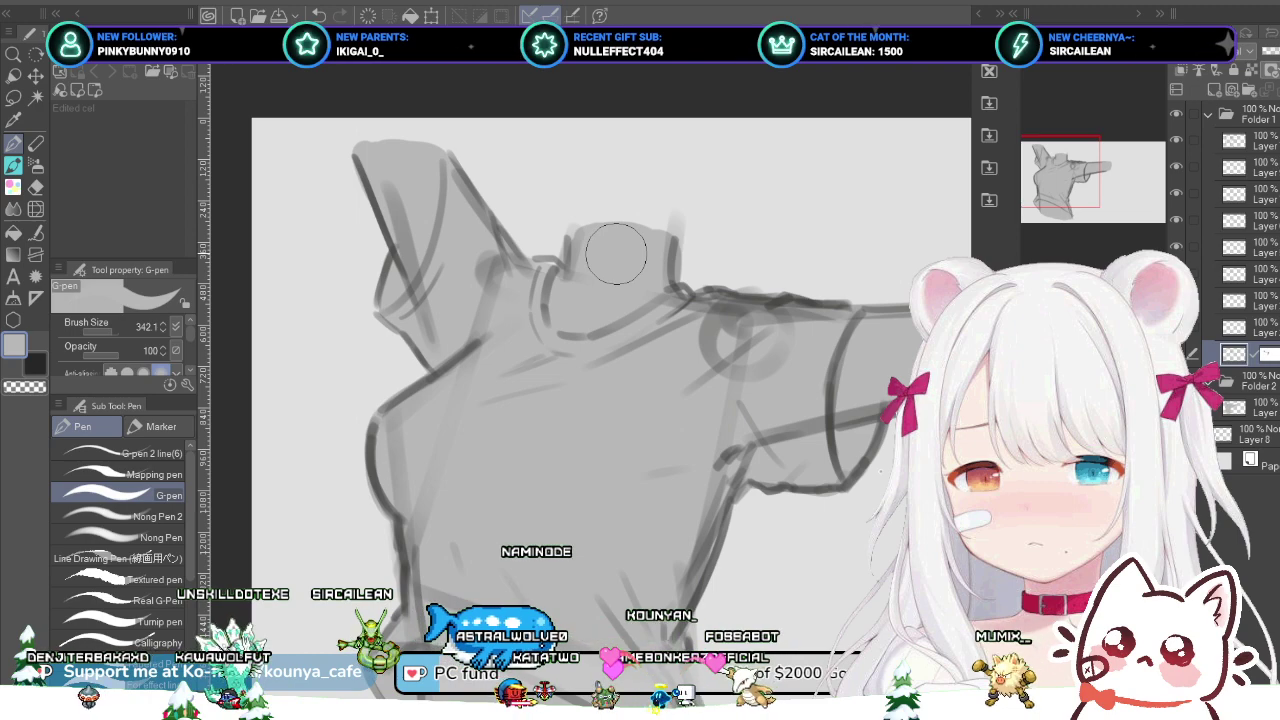
{"action": "left_click_drag", "start_coordinate": [607, 281], "coordinate": [576, 308]}
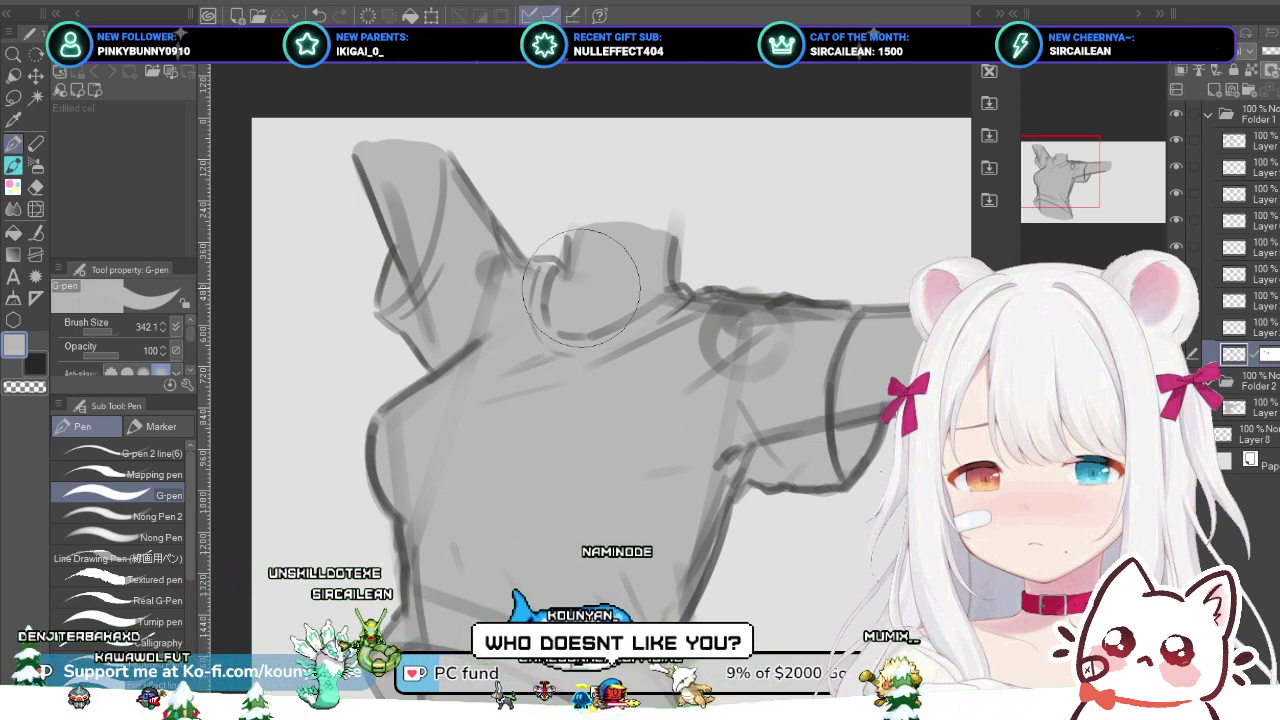
{"action": "left_click", "coordinate": [1250, 140]}
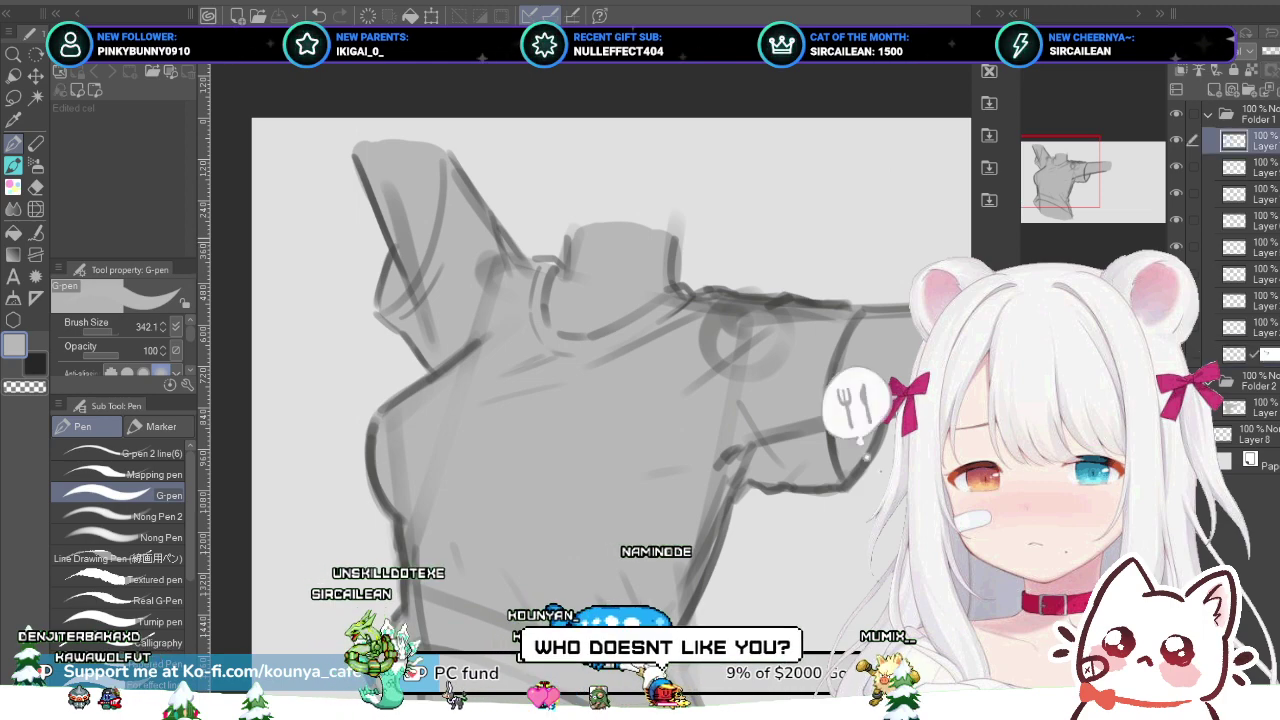
{"action": "left_click", "coordinate": [1250, 354]}
{"action": "left_click", "coordinate": [1250, 140]}
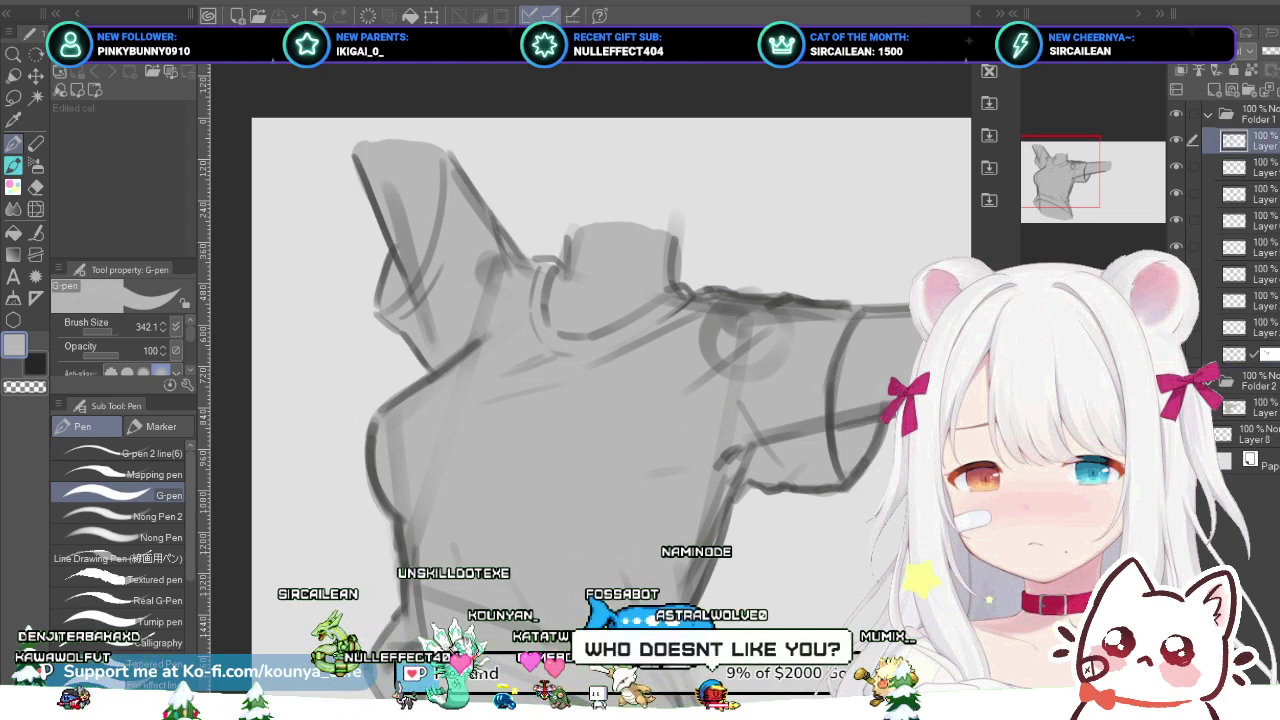
Step: Hide the top layer of Folder 1 and lasso the neck edge beside the raised arm
{"action": "left_click", "coordinate": [1176, 140]}
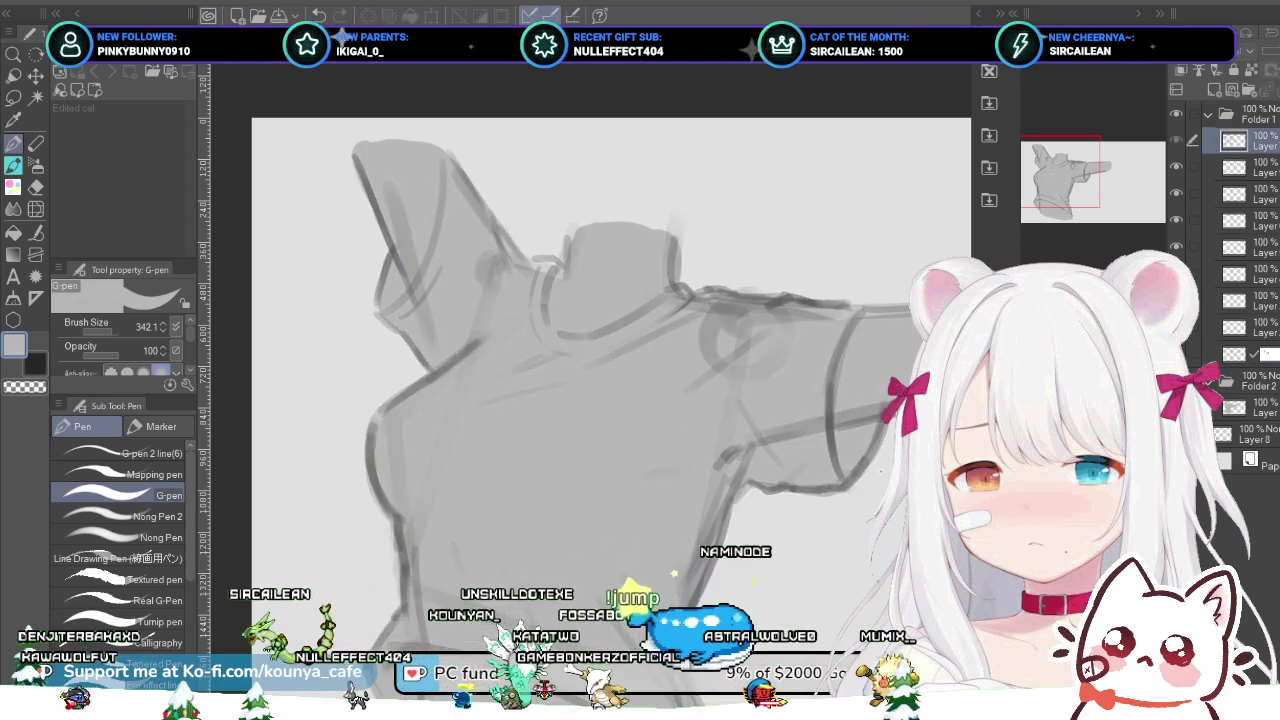
{"action": "key", "text": "ctrl+z"}
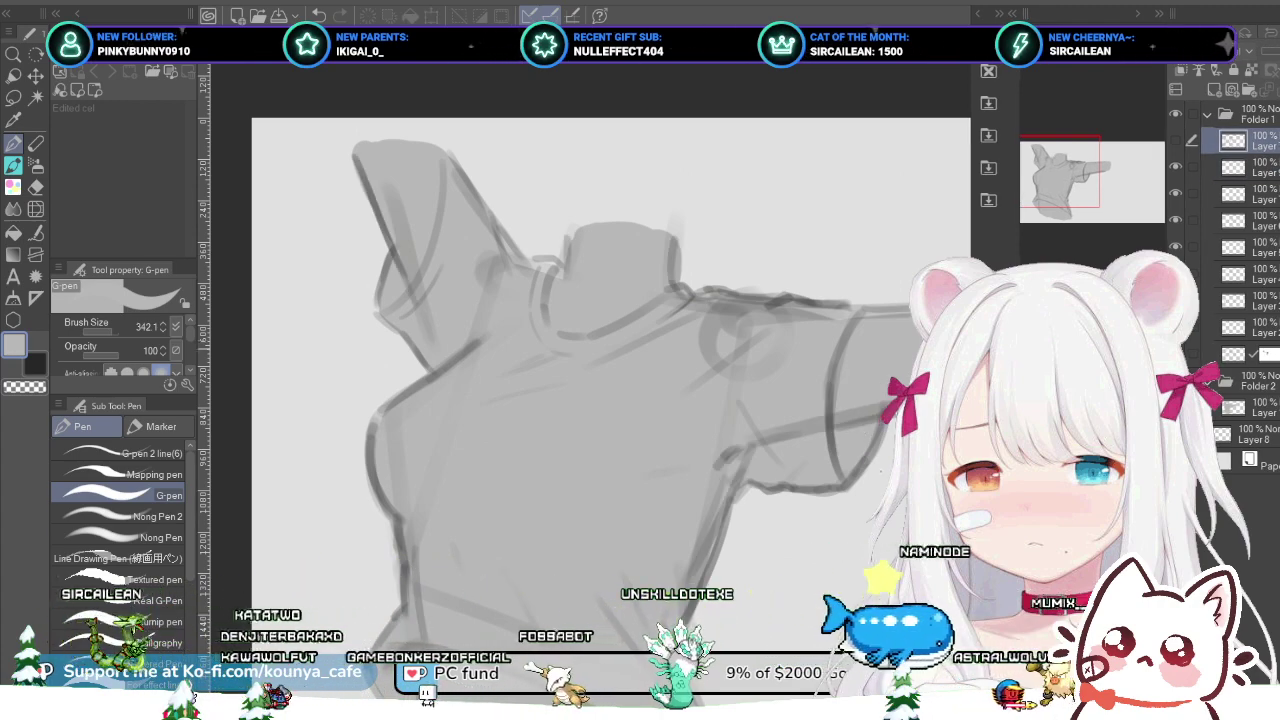
{"action": "key", "text": "m"}
{"action": "mouse_move", "coordinate": [585, 213]}
{"action": "left_mouse_down"}
{"action": "mouse_move", "coordinate": [557, 213]}
{"action": "mouse_move", "coordinate": [606, 218]}
{"action": "left_mouse_up"}
{"action": "key", "text": "ctrl+z"}
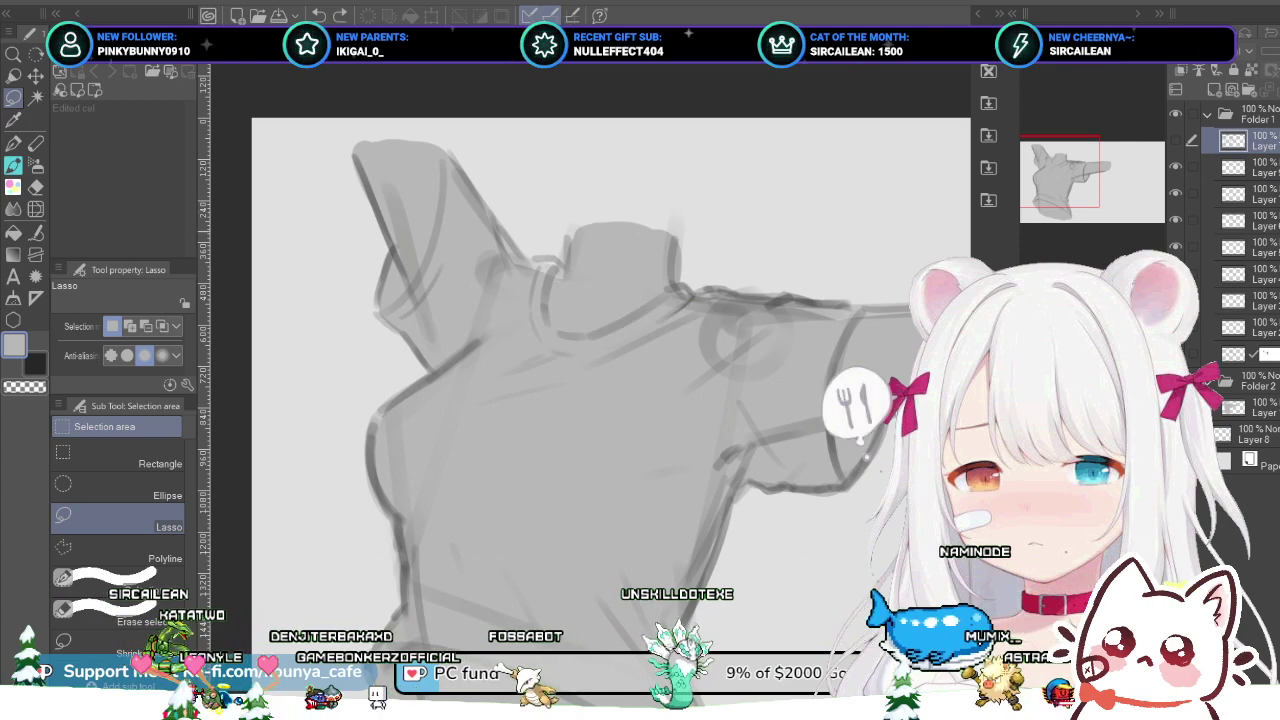
{"action": "left_click_drag", "start_coordinate": [613, 268], "coordinate": [590, 208]}
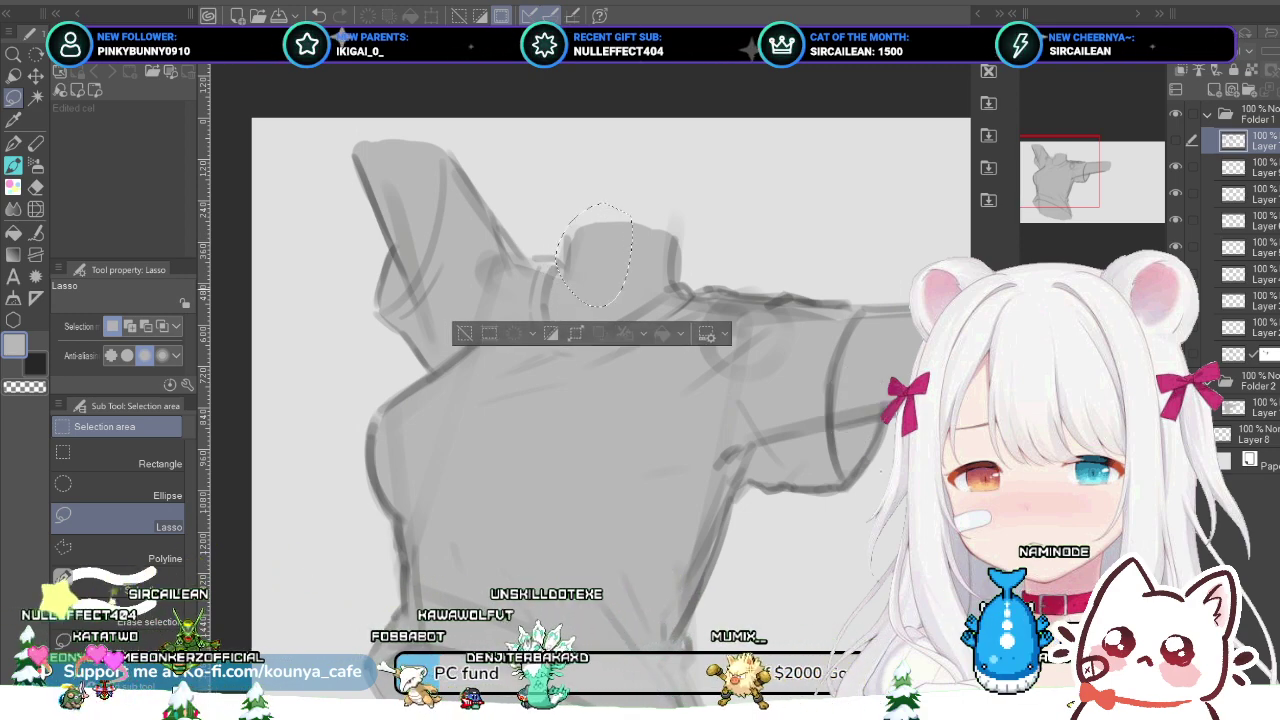
Step: Try a scale/rotate transformation of the lassoed neck edge on the second layer and clear the selection
{"action": "left_click", "coordinate": [1255, 167]}
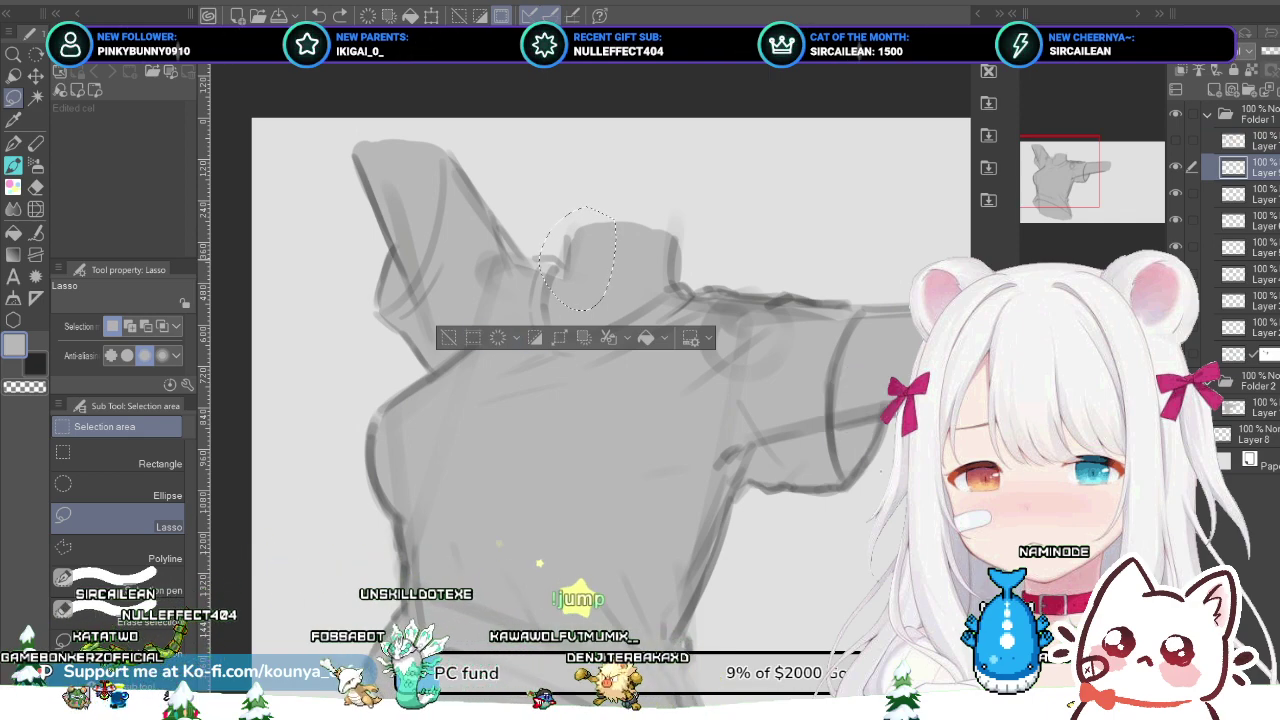
{"action": "key", "text": "ctrl+t"}
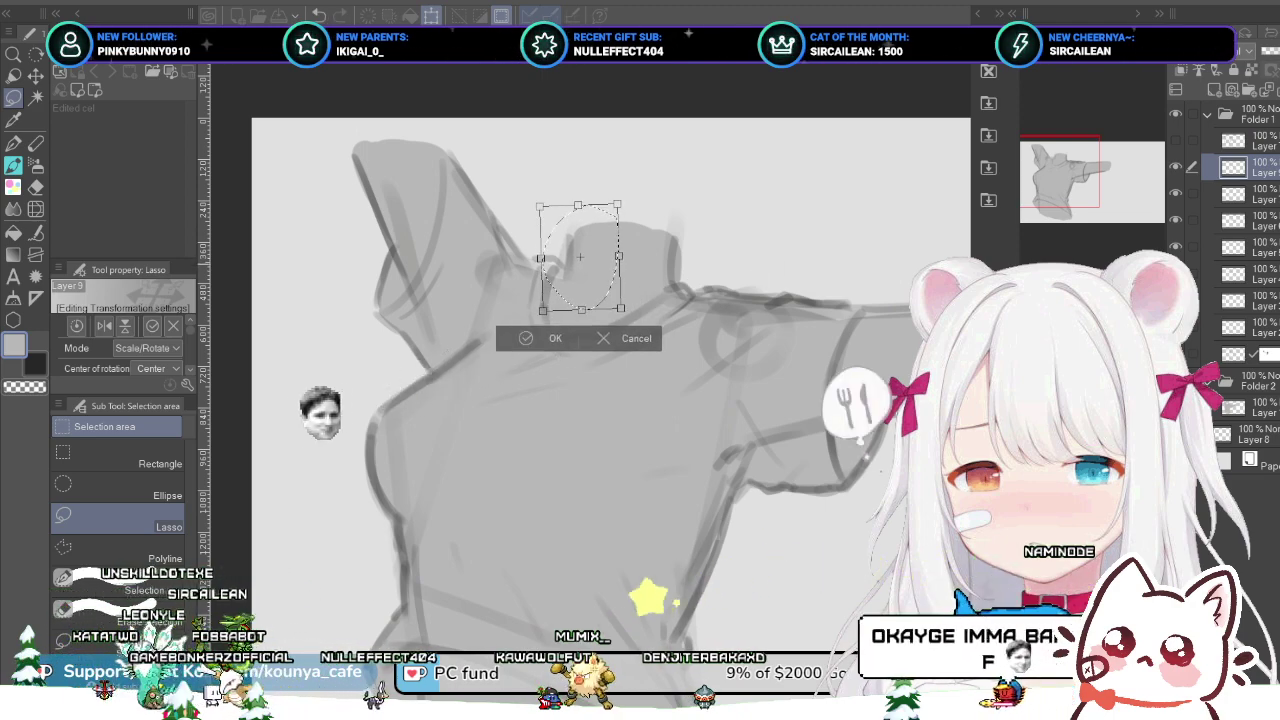
{"action": "key", "text": "Return"}
{"action": "key", "text": "ctrl+d"}
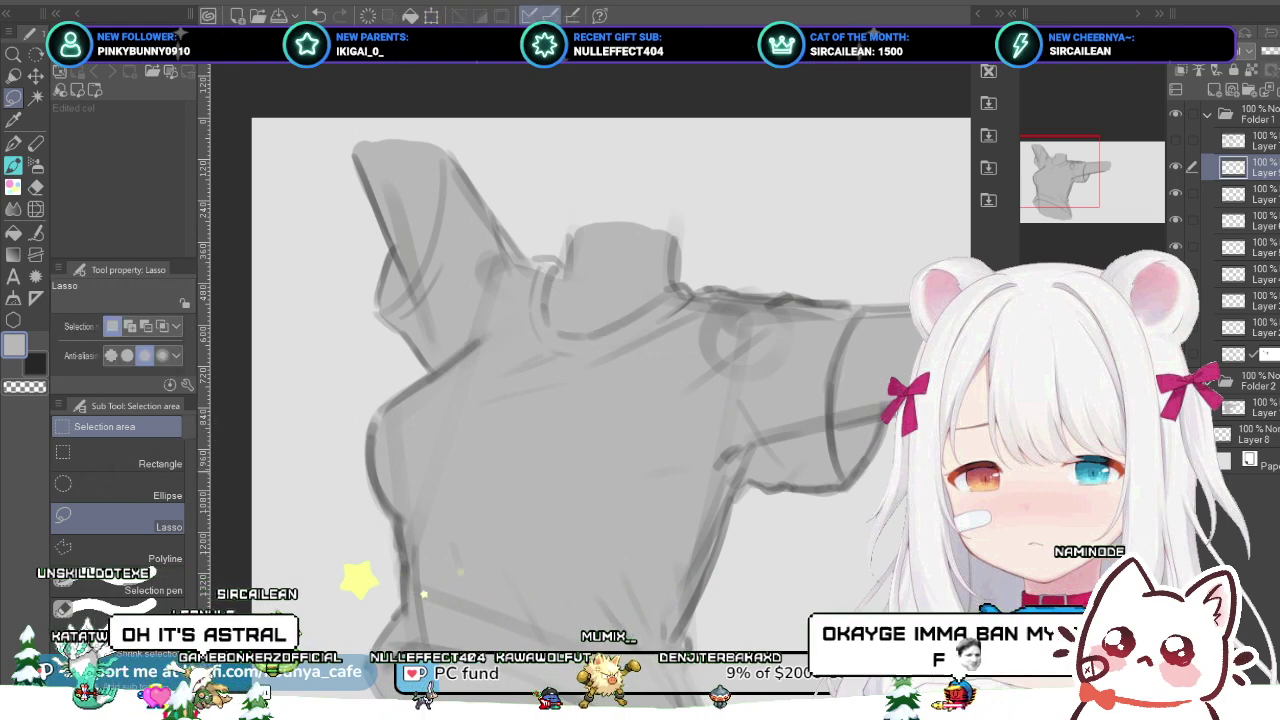
Step: Try deleting the top layer and isolating the lines without grey fill or paper, and undo these layer changes
{"action": "key", "text": "alt+]"}
{"action": "key", "text": "alt+["}
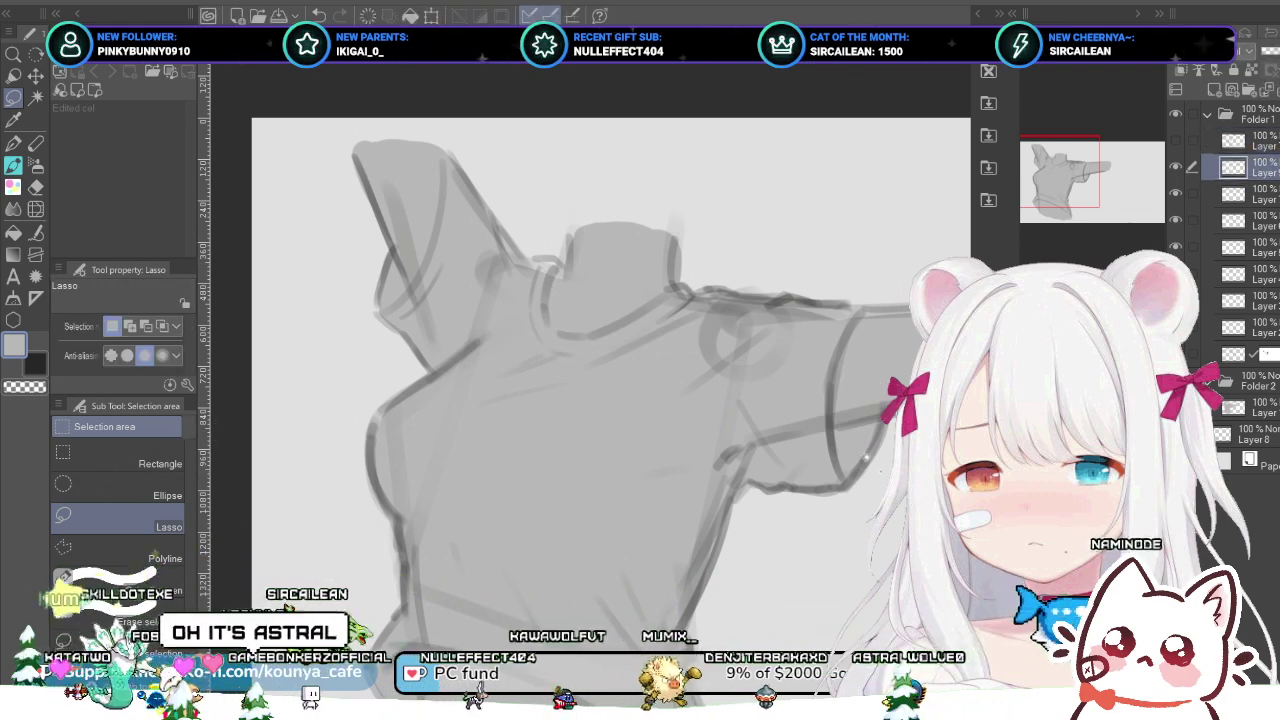
{"action": "key", "text": "alt+]"}
{"action": "key", "text": "Delete"}
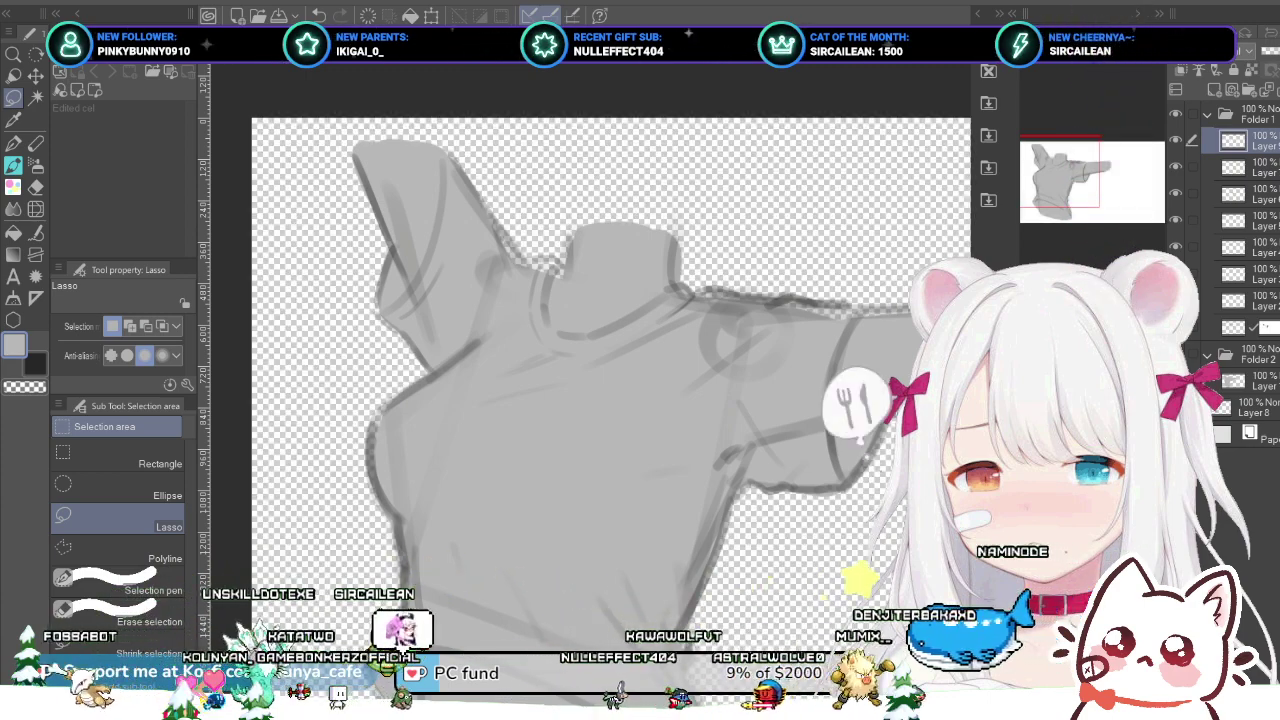
{"action": "key", "text": "Delete"}
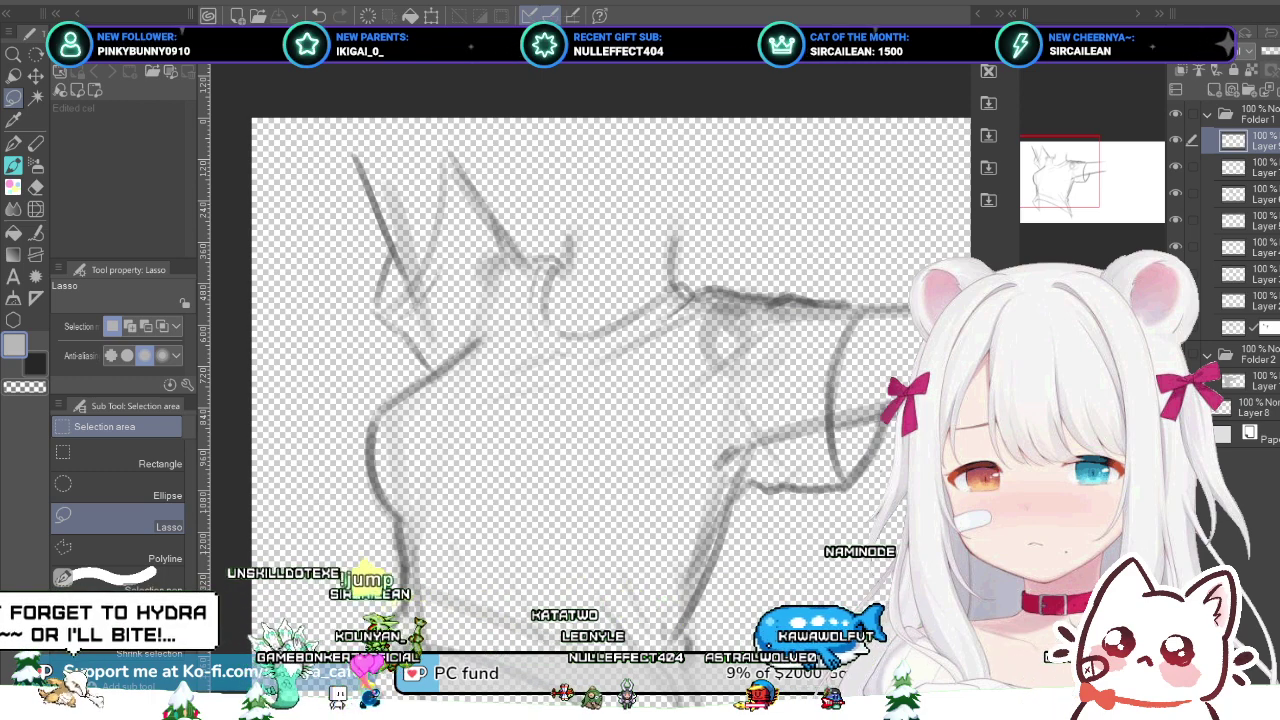
{"action": "key", "text": "ctrl+z"}
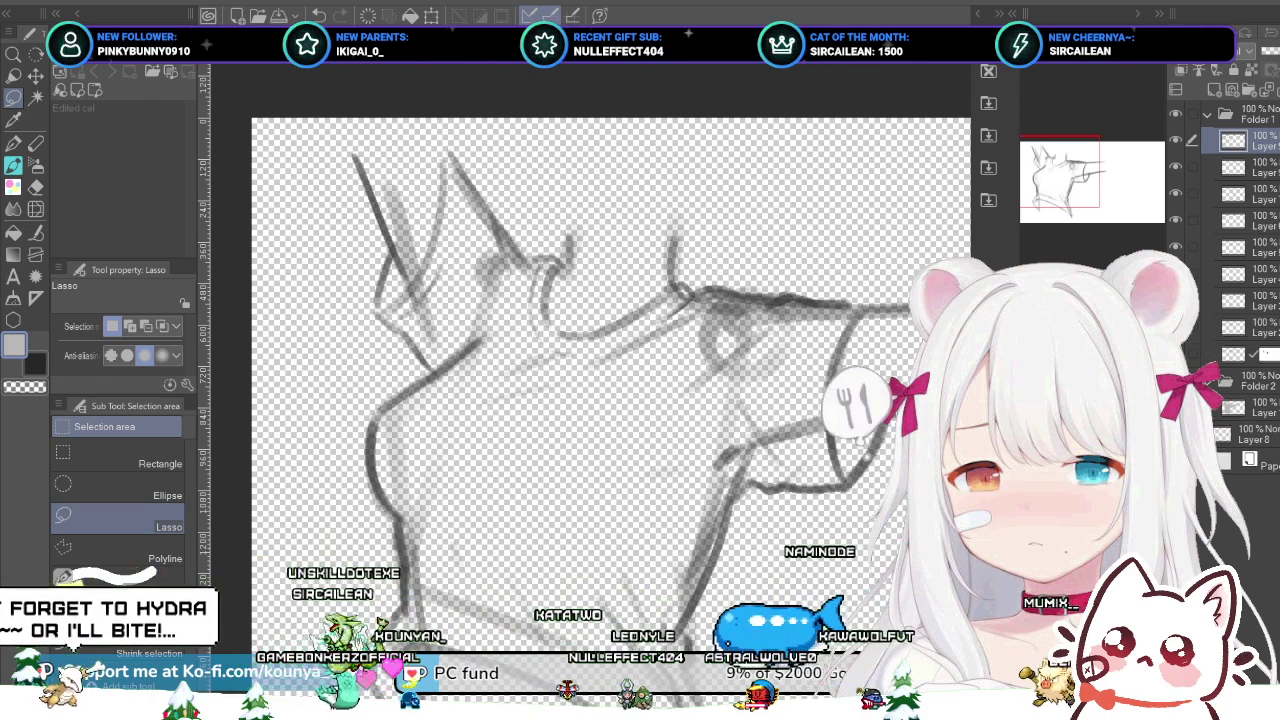
{"action": "key", "text": "ctrl+z"}
{"action": "key", "text": "ctrl+z"}
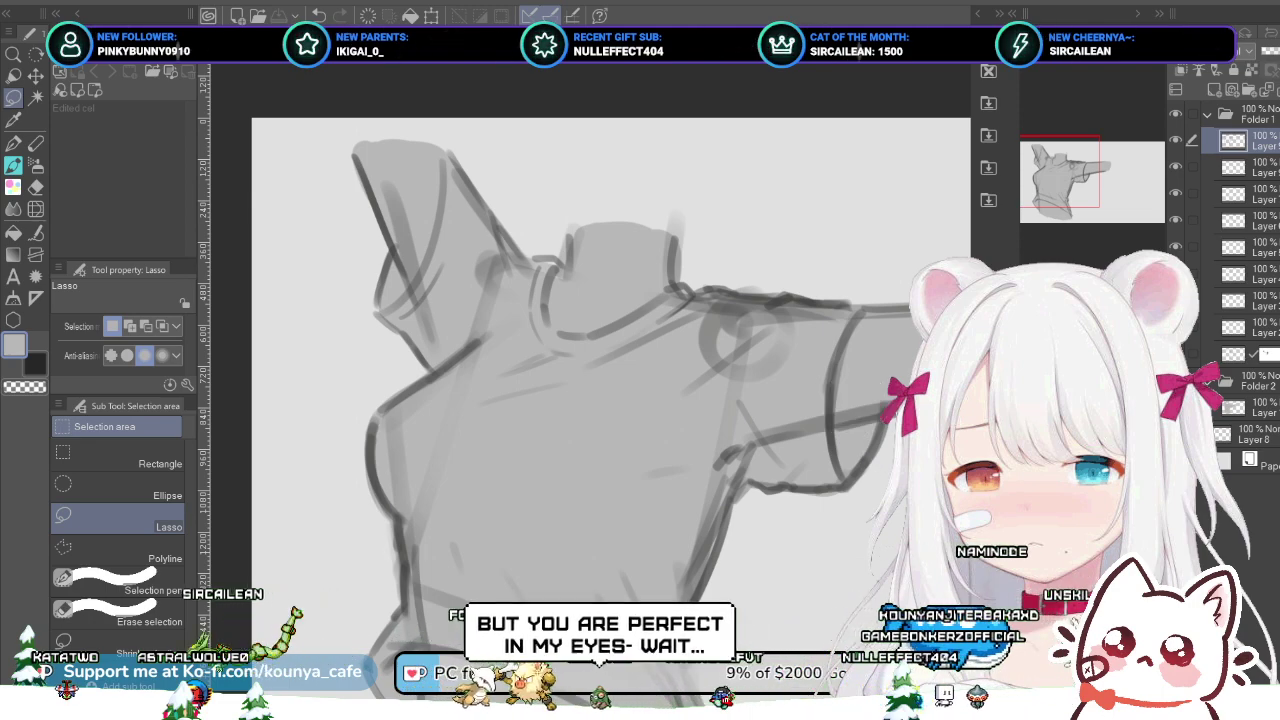
Step: Rework the neck line where it meets the collar near the raised arm, using the dark Flat marker(stb) at size 35.0
{"action": "key", "text": "p"}
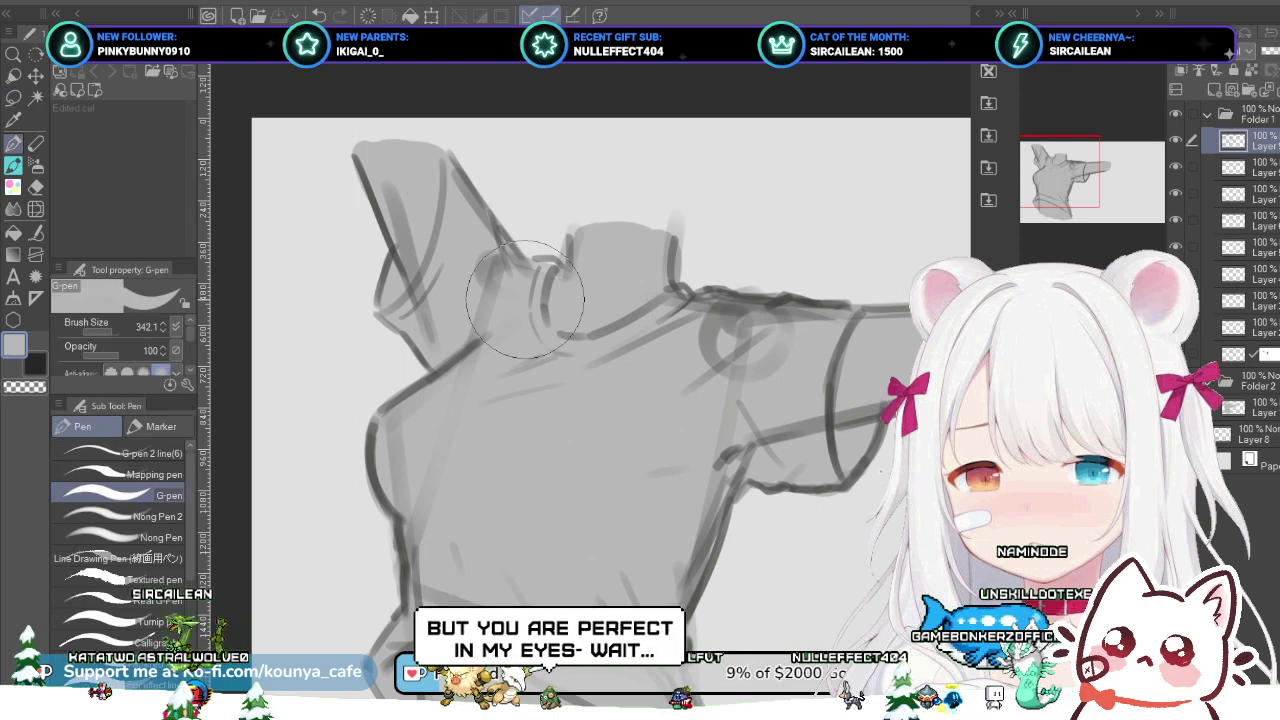
{"action": "key", "text": "p"}
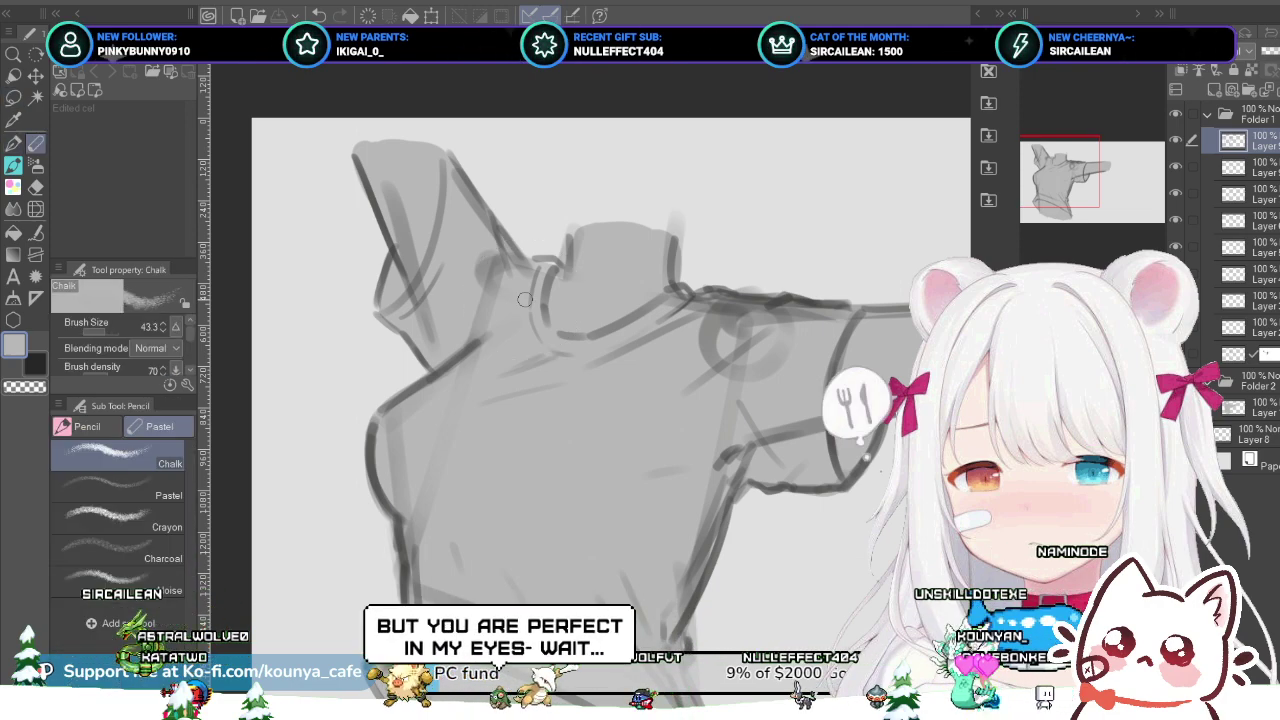
{"action": "key", "text": "p"}
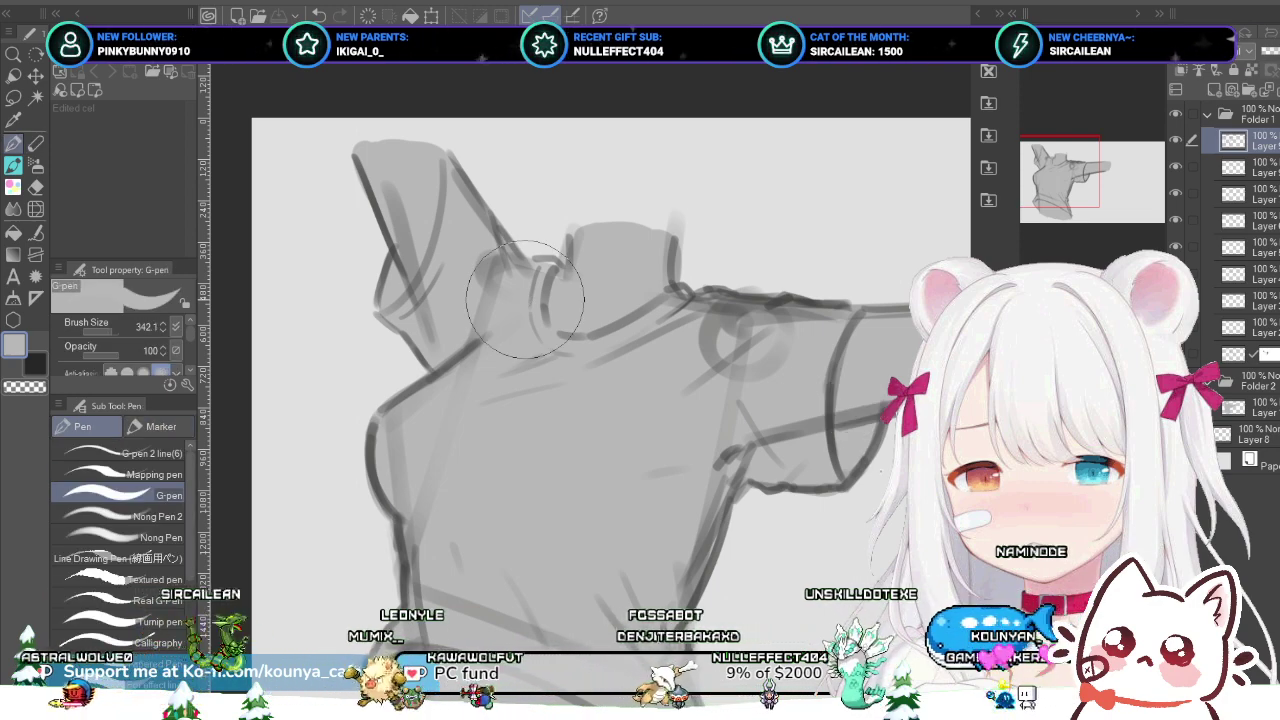
{"action": "key", "text": "p"}
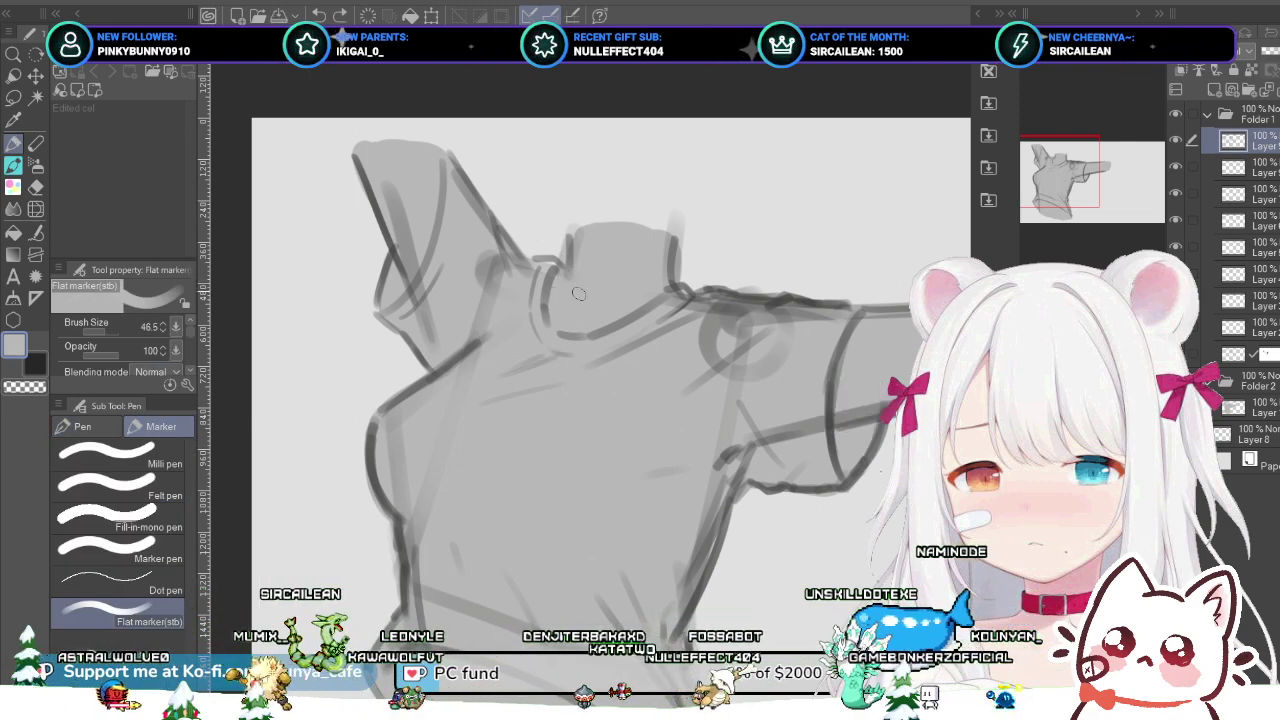
{"action": "key", "text": "x"}
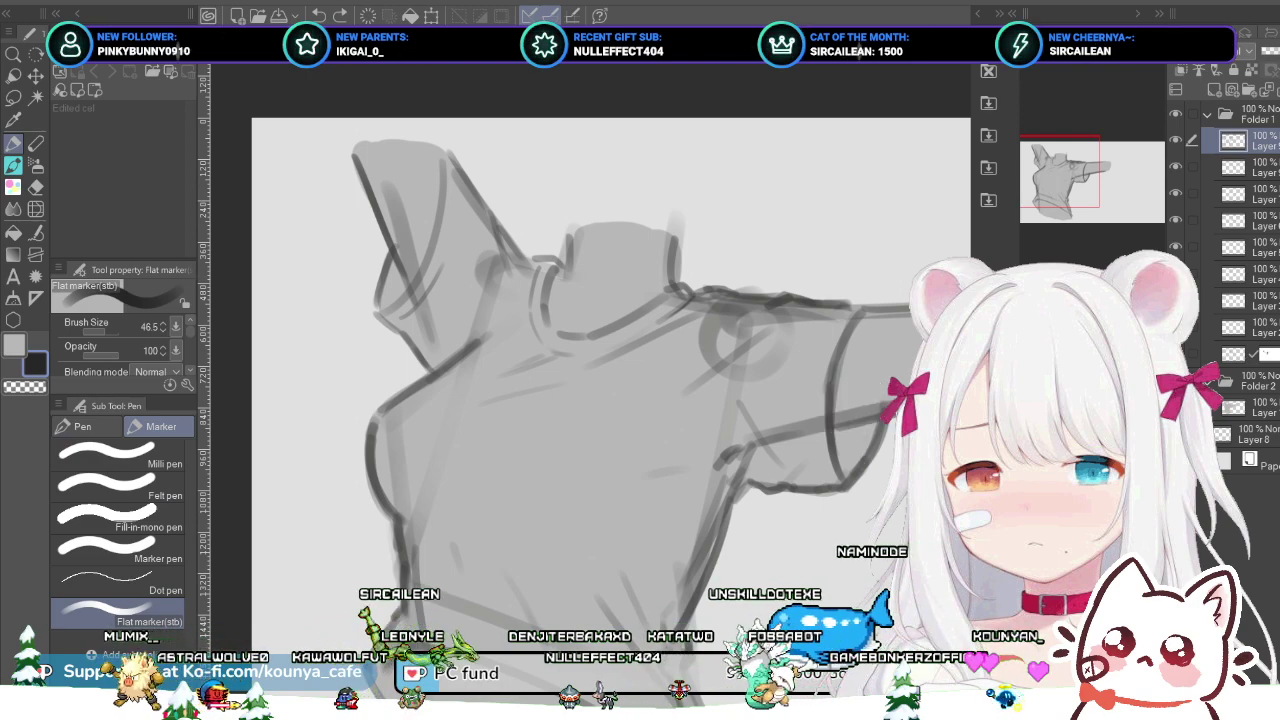
{"action": "key", "text": "x"}
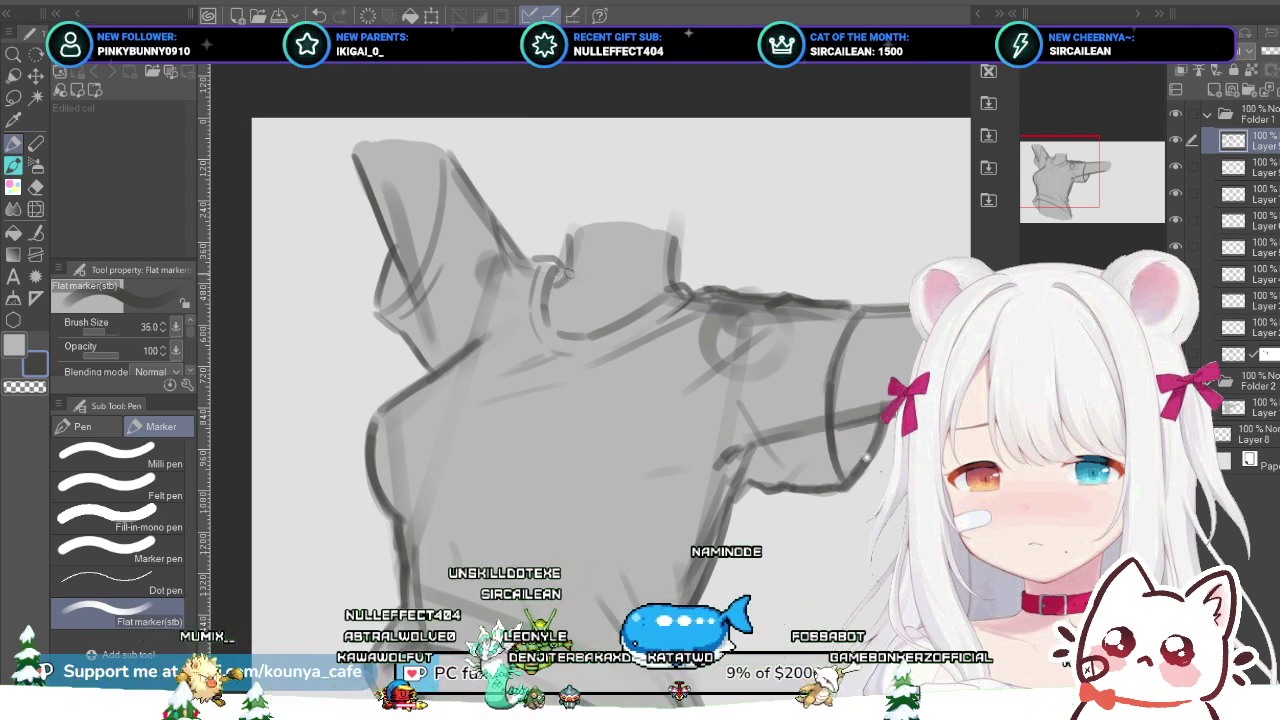
{"action": "scroll", "coordinate": [568, 273], "scroll_direction": "down", "scroll_amount": 1}
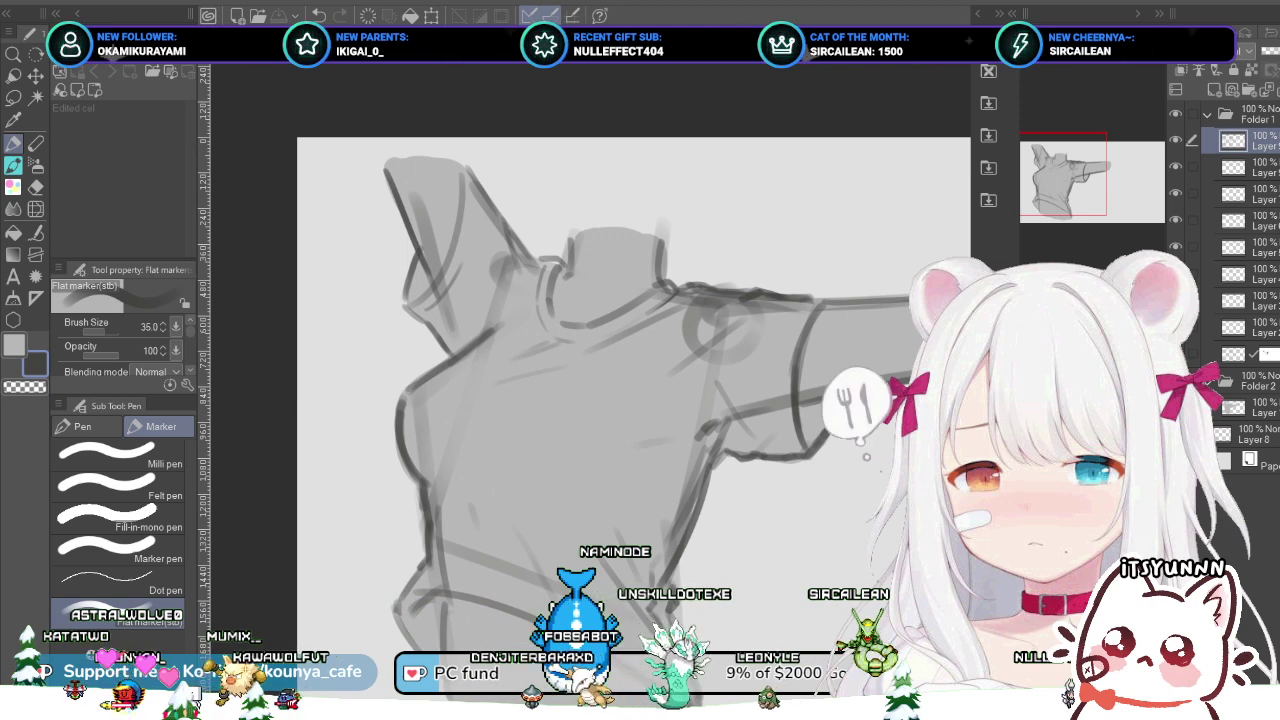
Step: Compare the torso sketch with and without the top layer of Folder 1, leaving that layer active and shown
{"action": "left_click_drag", "start_coordinate": [620, 420], "coordinate": [605, 357]}
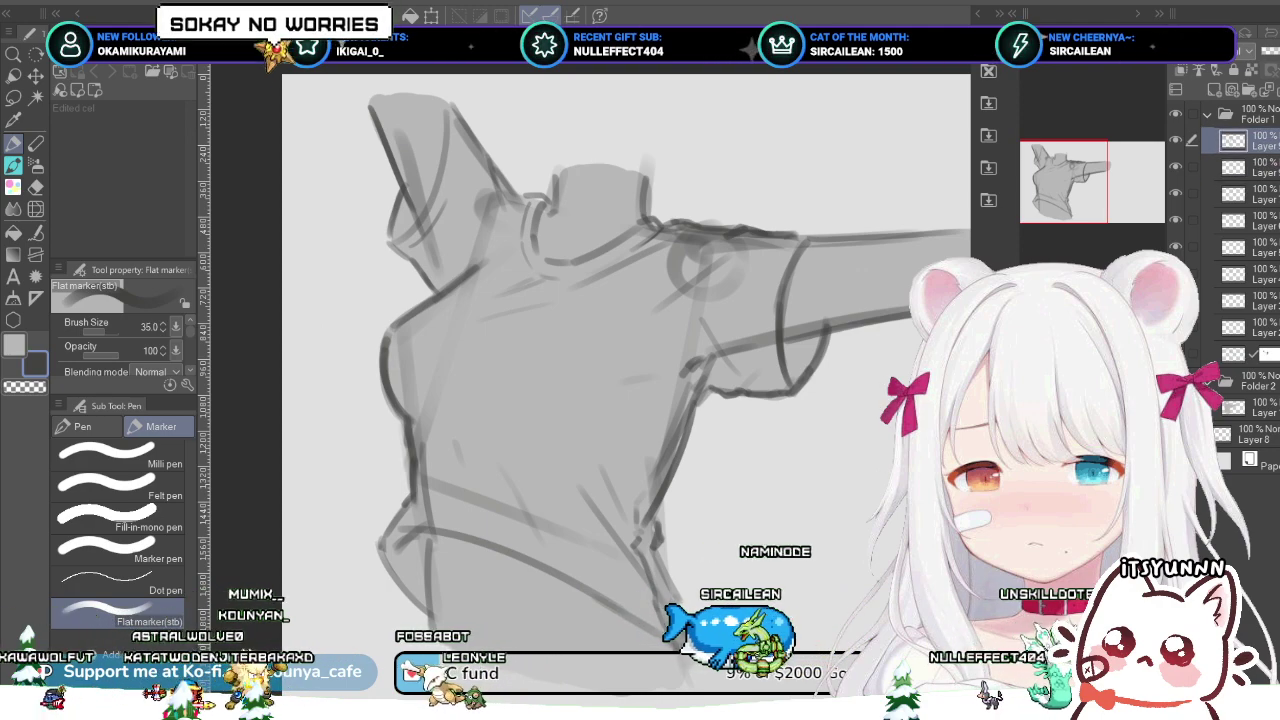
{"action": "left_click", "coordinate": [1255, 167]}
{"action": "key", "text": "alt+bracketright"}
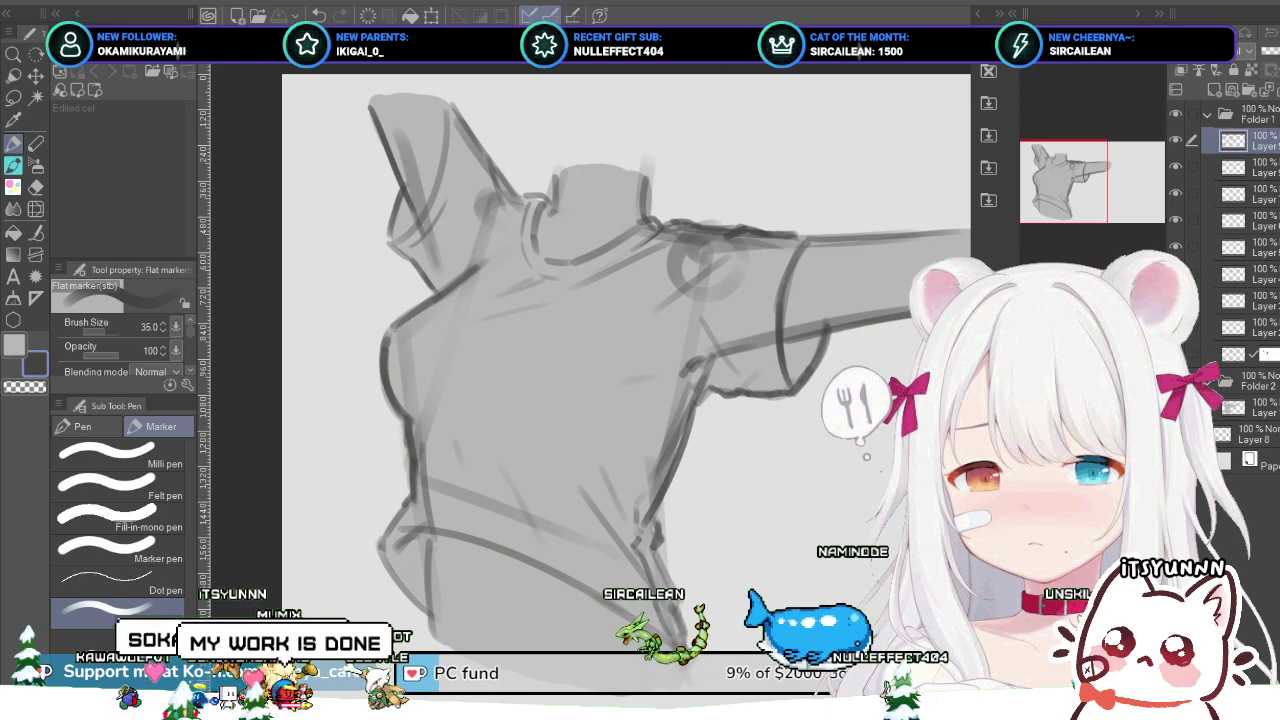
{"action": "left_click", "coordinate": [1176, 140]}
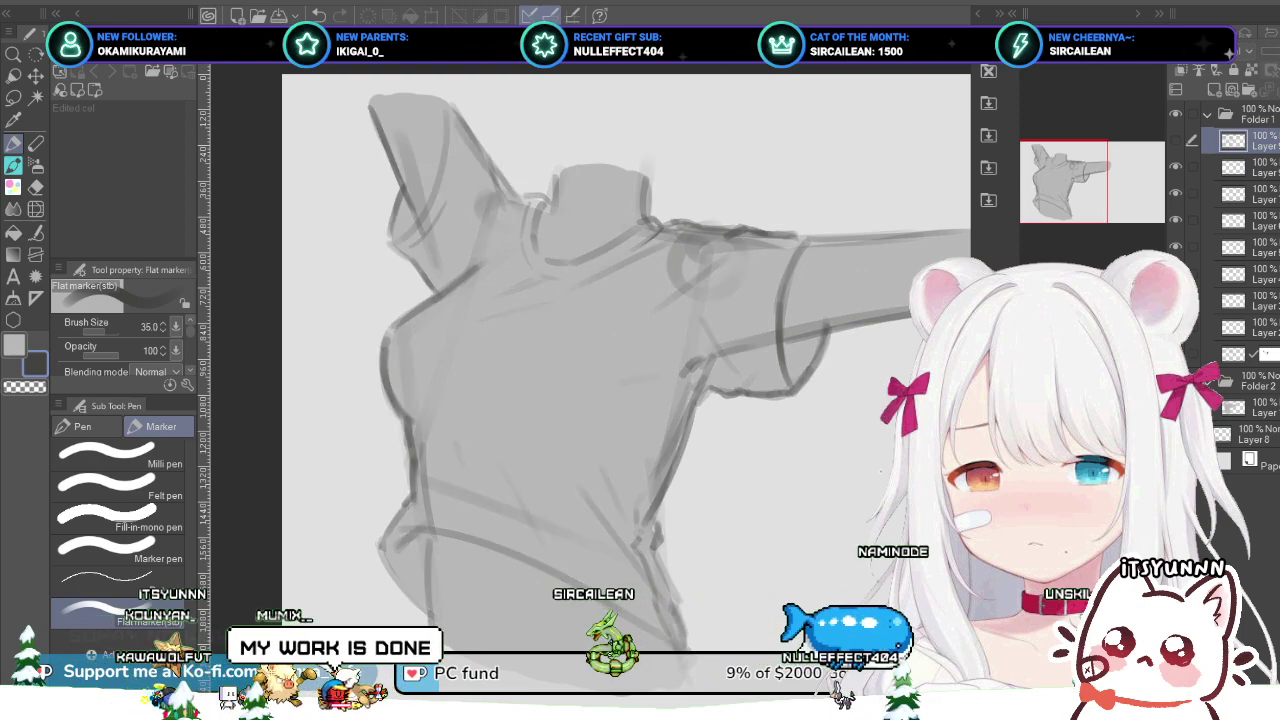
{"action": "left_click", "coordinate": [1176, 140]}
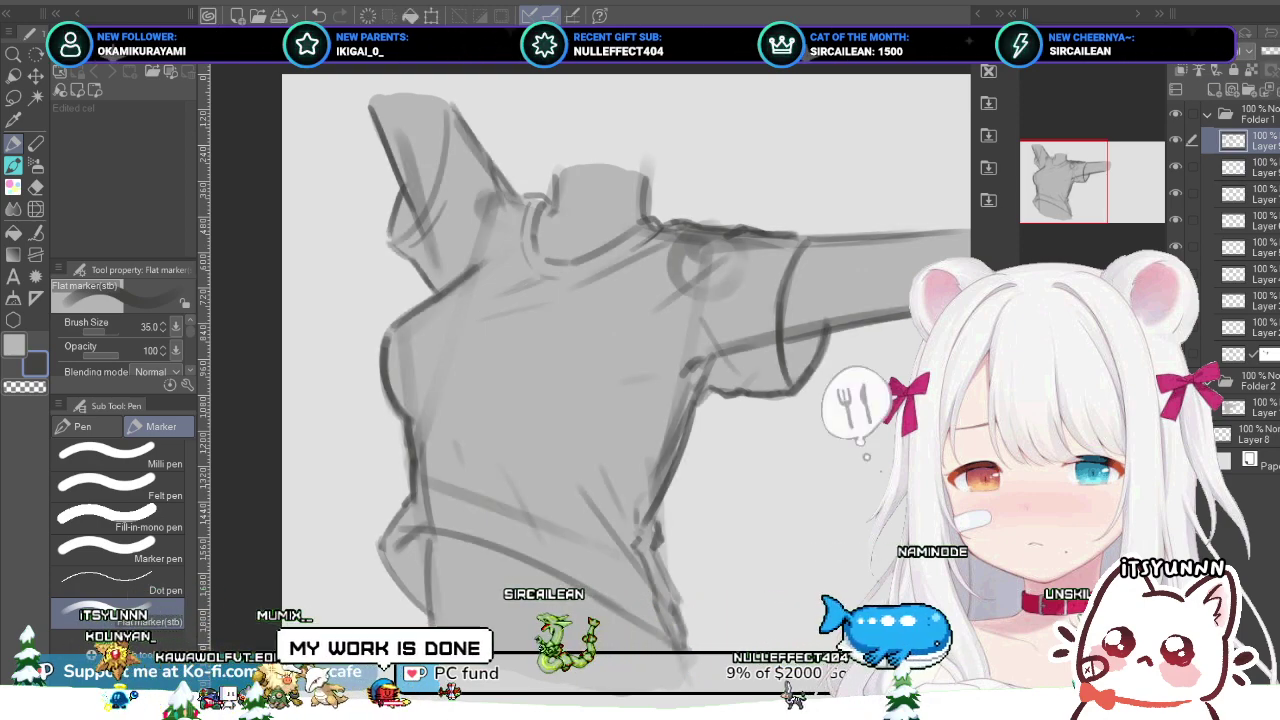
{"action": "left_click_drag", "start_coordinate": [625, 380], "coordinate": [613, 350]}
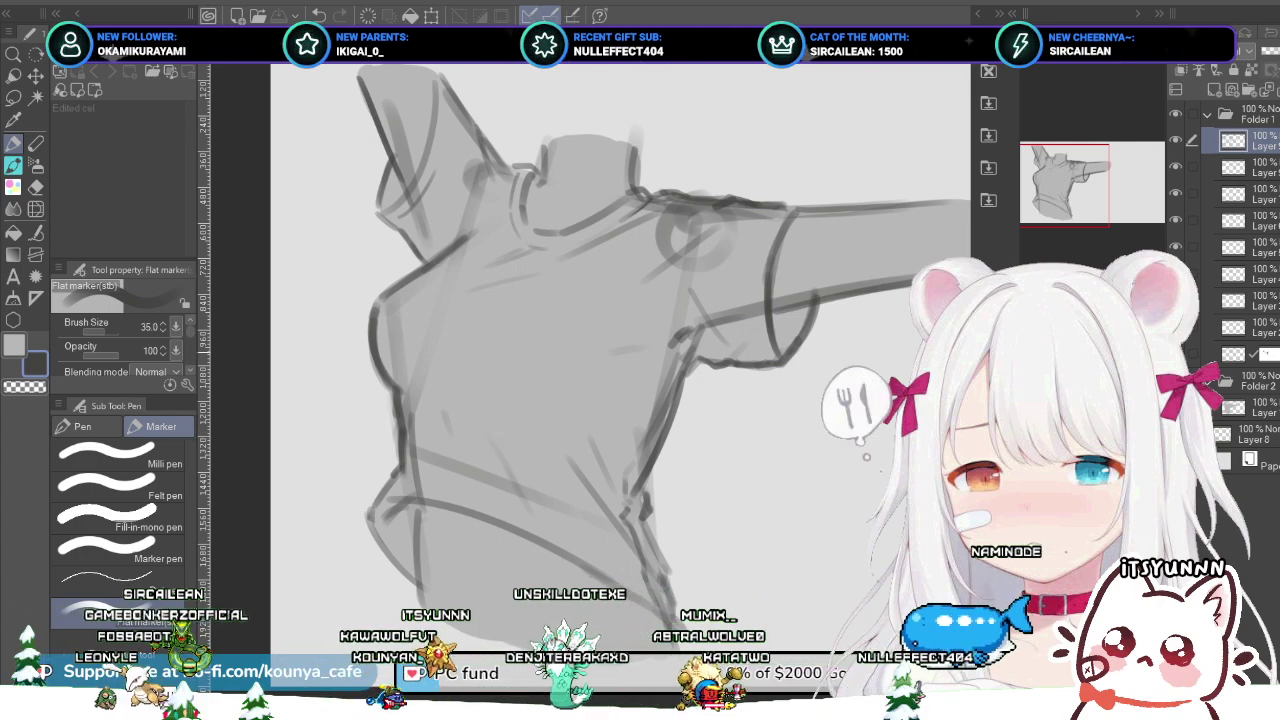
Step: Soften the construction lines on the lower torso with the Soft eraser at size 210.9, working on the masked bottom layer of Folder 1
{"action": "scroll", "coordinate": [498, 440], "scroll_direction": "down", "scroll_amount": 2}
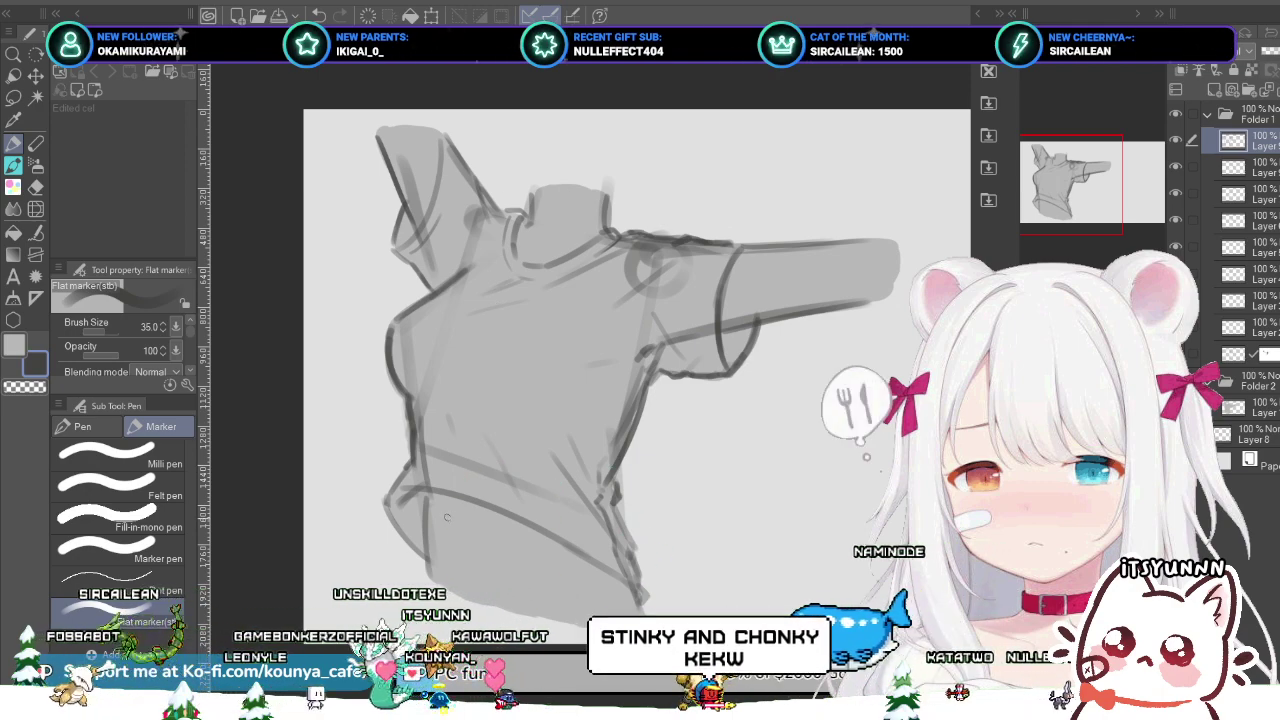
{"action": "key", "text": "e"}
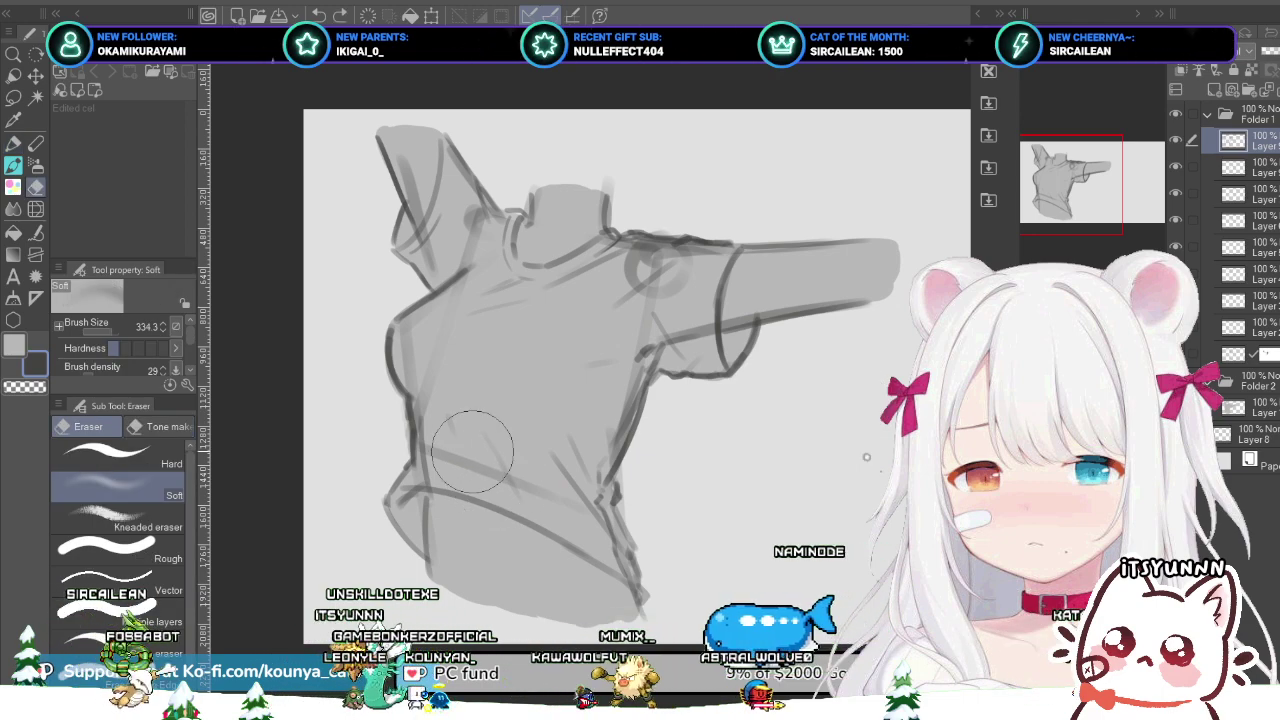
{"action": "key", "text": "["}
{"action": "key", "text": "["}
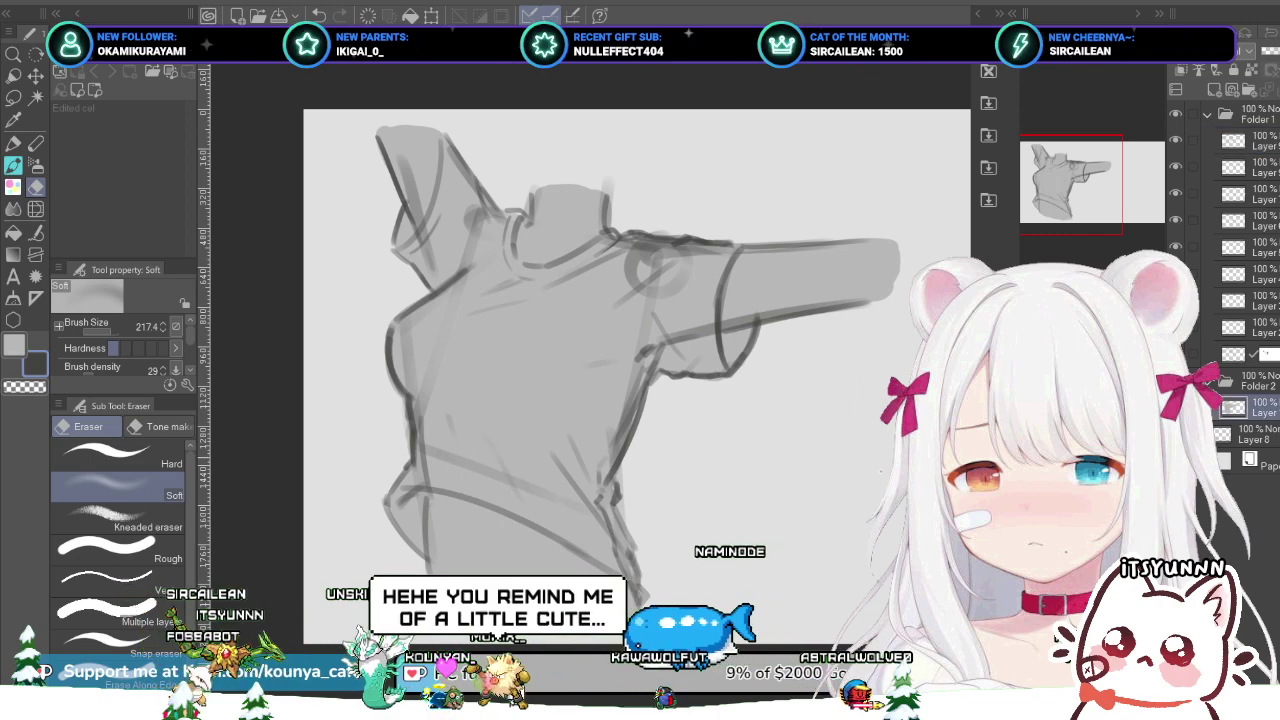
{"action": "left_click", "coordinate": [1250, 407]}
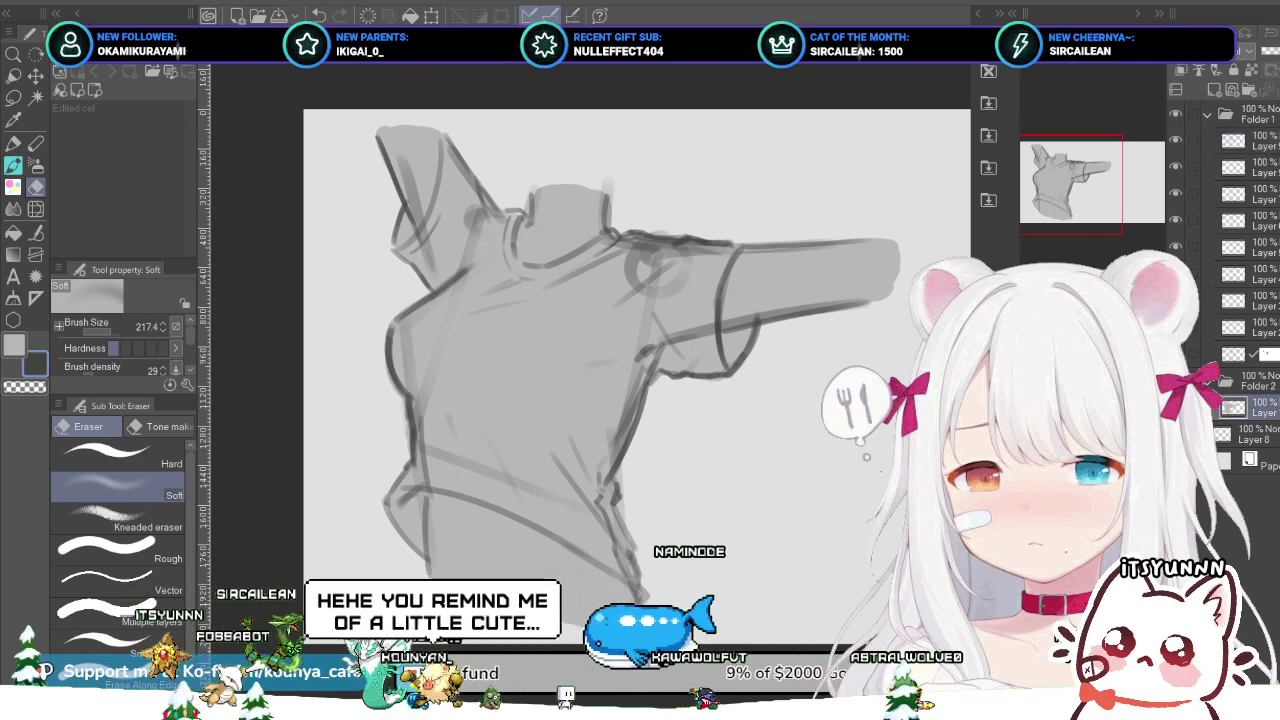
{"action": "key", "text": "alt+bracketright"}
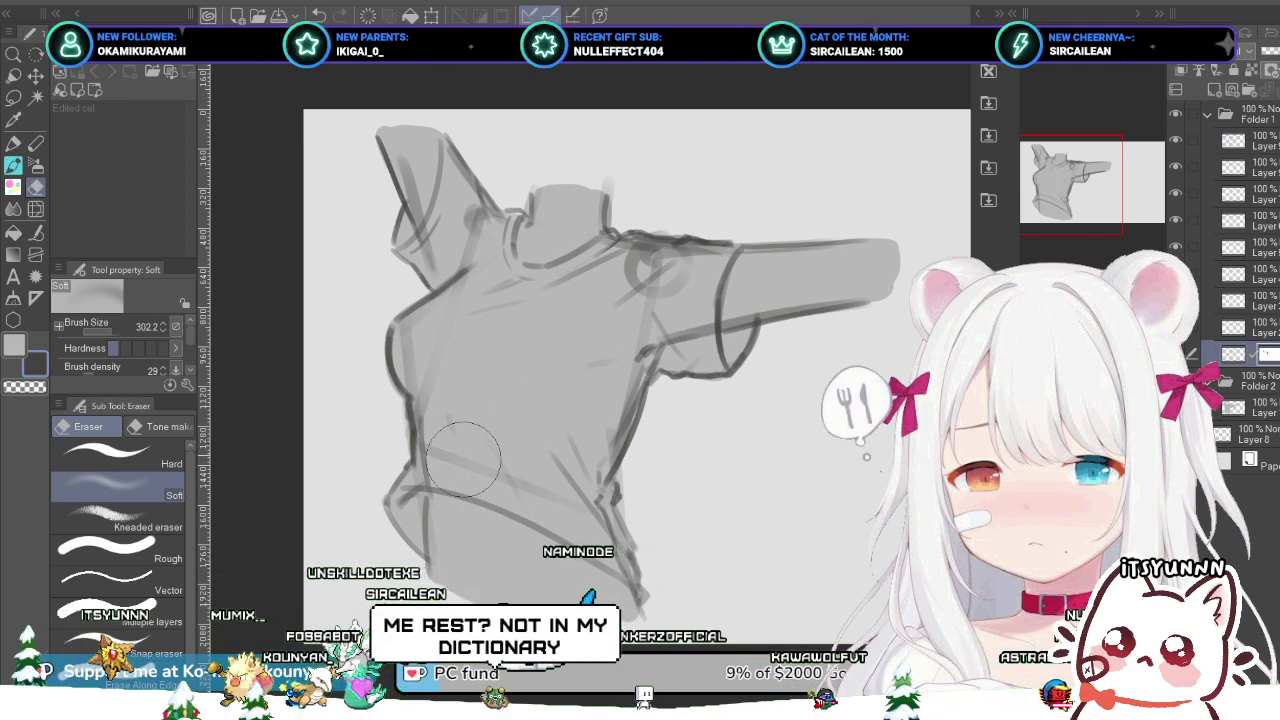
{"action": "key", "text": "bracketleft"}
{"action": "key", "text": "bracketleft"}
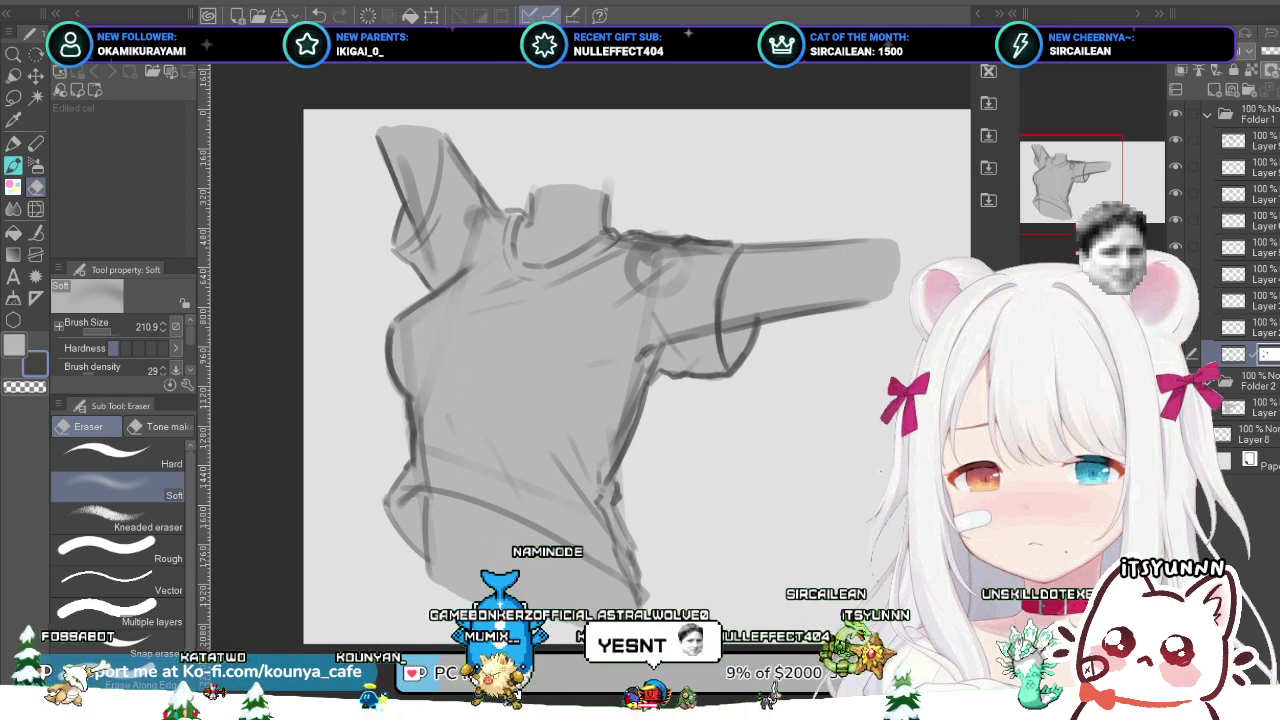
Step: Add a new layer above the grey base in Folder 2 and choose the G-pen for painting
{"action": "left_click", "coordinate": [1253, 434]}
{"action": "left_click", "coordinate": [1253, 407]}
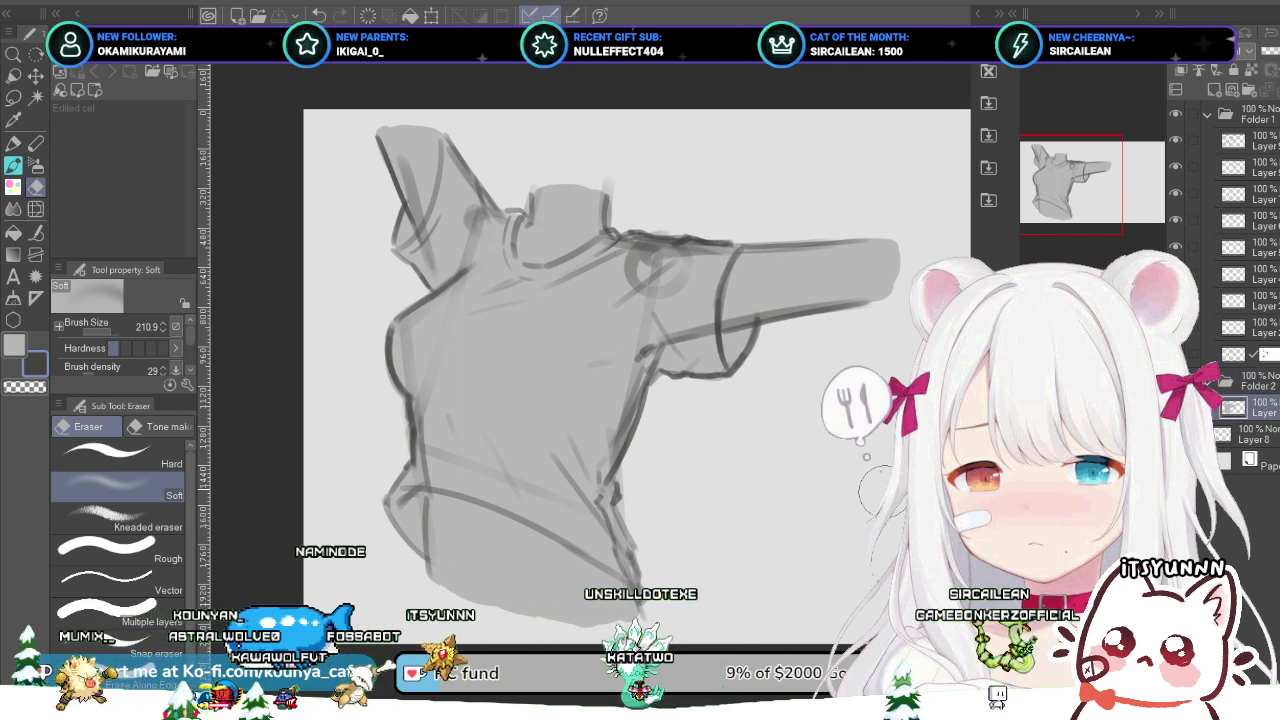
{"action": "key", "text": "ctrl+shift+n"}
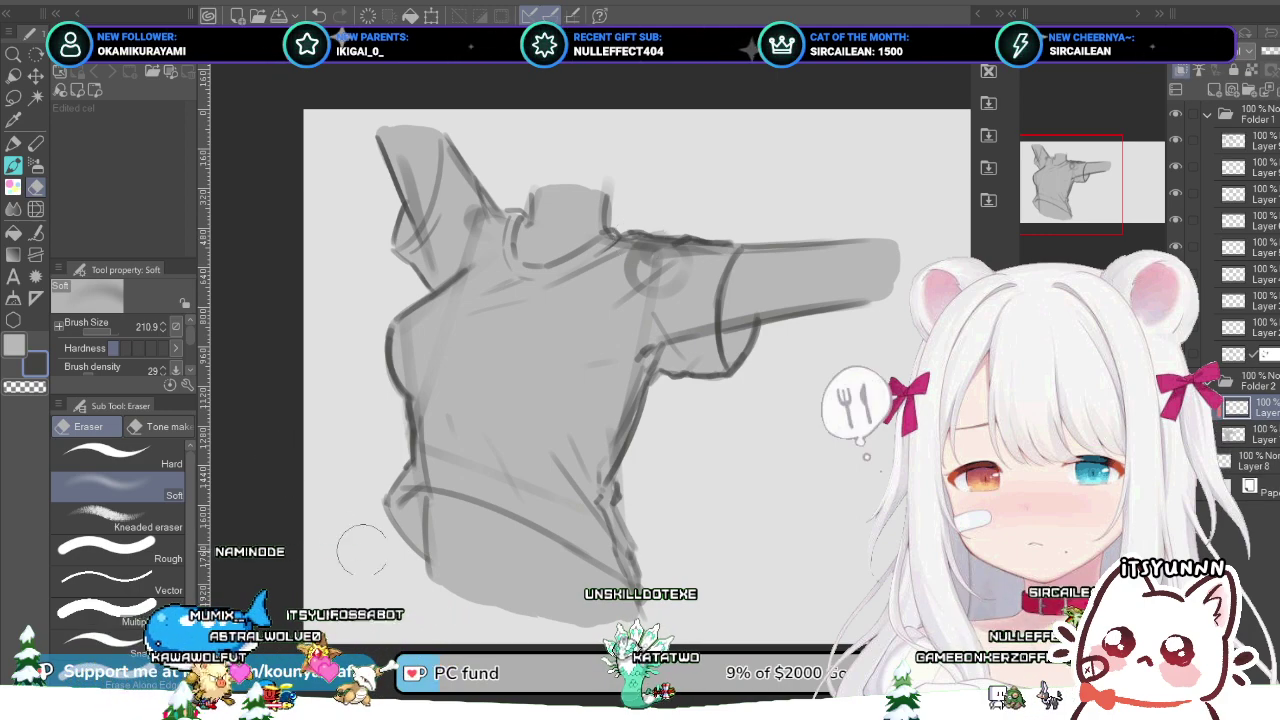
{"action": "key", "text": "p"}
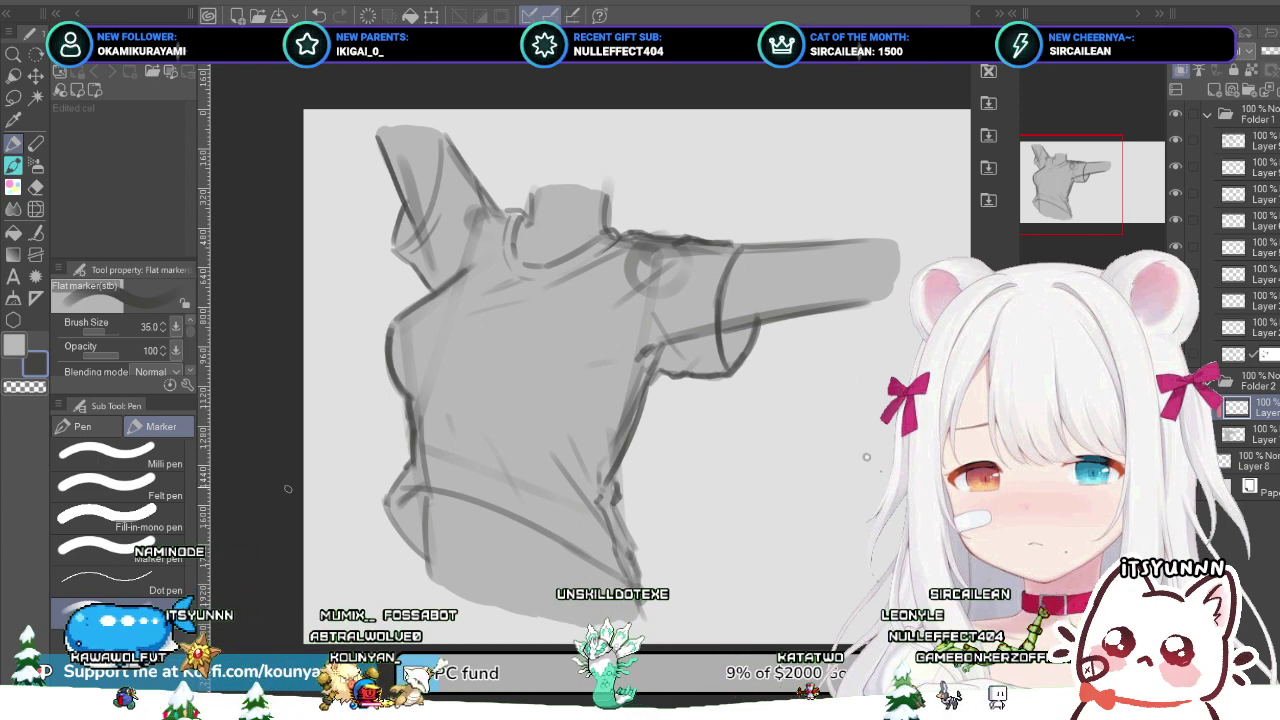
{"action": "key", "text": "p"}
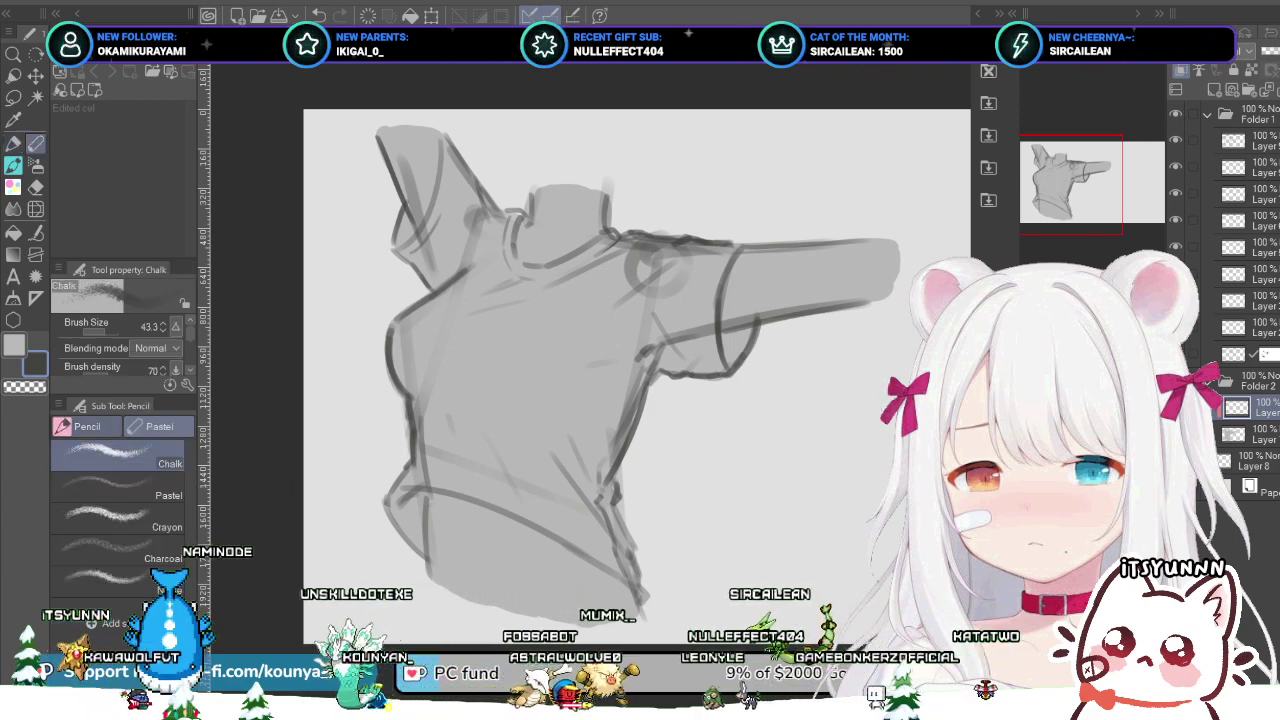
{"action": "key", "text": "p"}
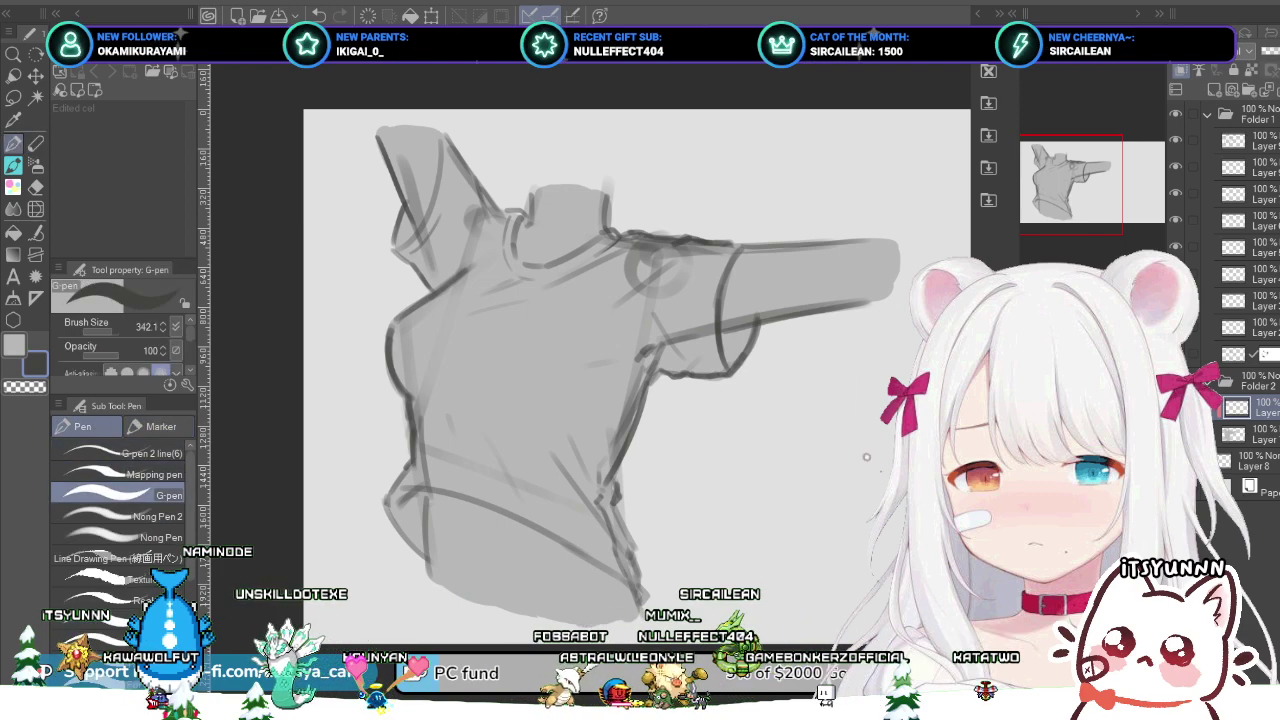
{"action": "scroll", "coordinate": [586, 392], "scroll_direction": "down", "scroll_amount": 2}
{"action": "key", "text": "ctrl+plus"}
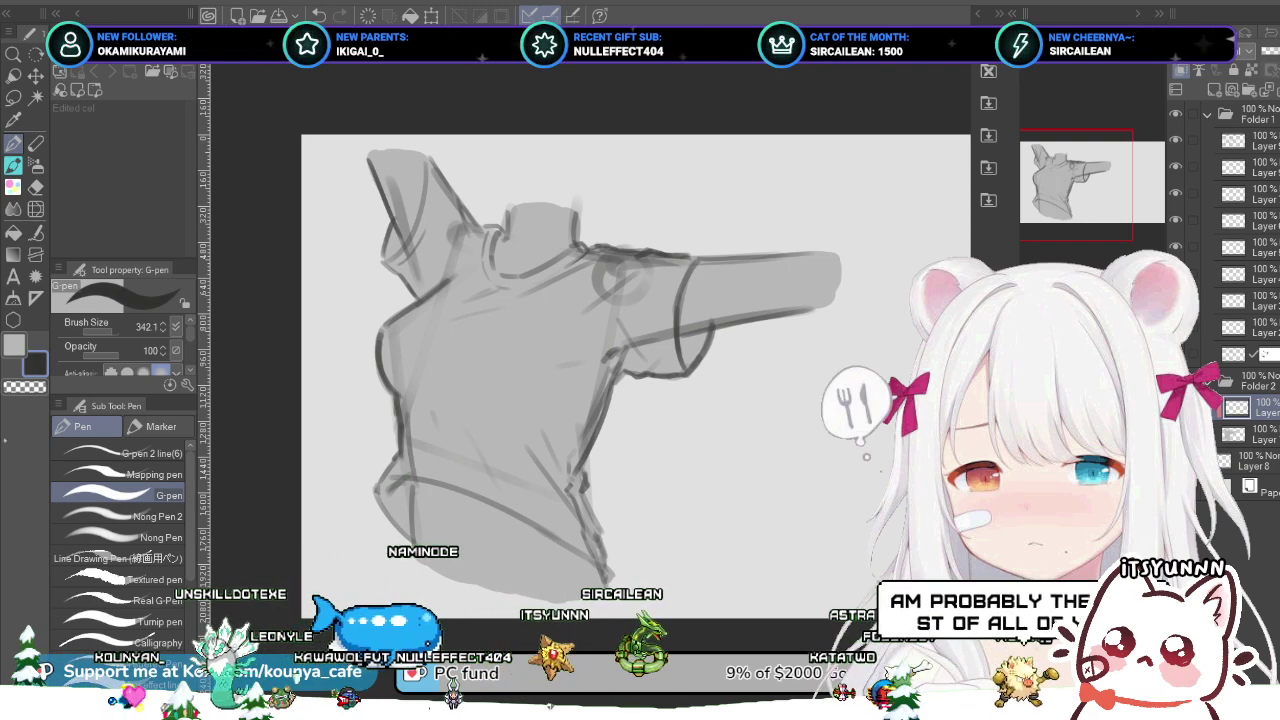
Step: Try broad G-pen strokes at size 342.1 on the lower torso in the dark and light colours
{"action": "left_click_drag", "start_coordinate": [460, 439], "coordinate": [462, 477]}
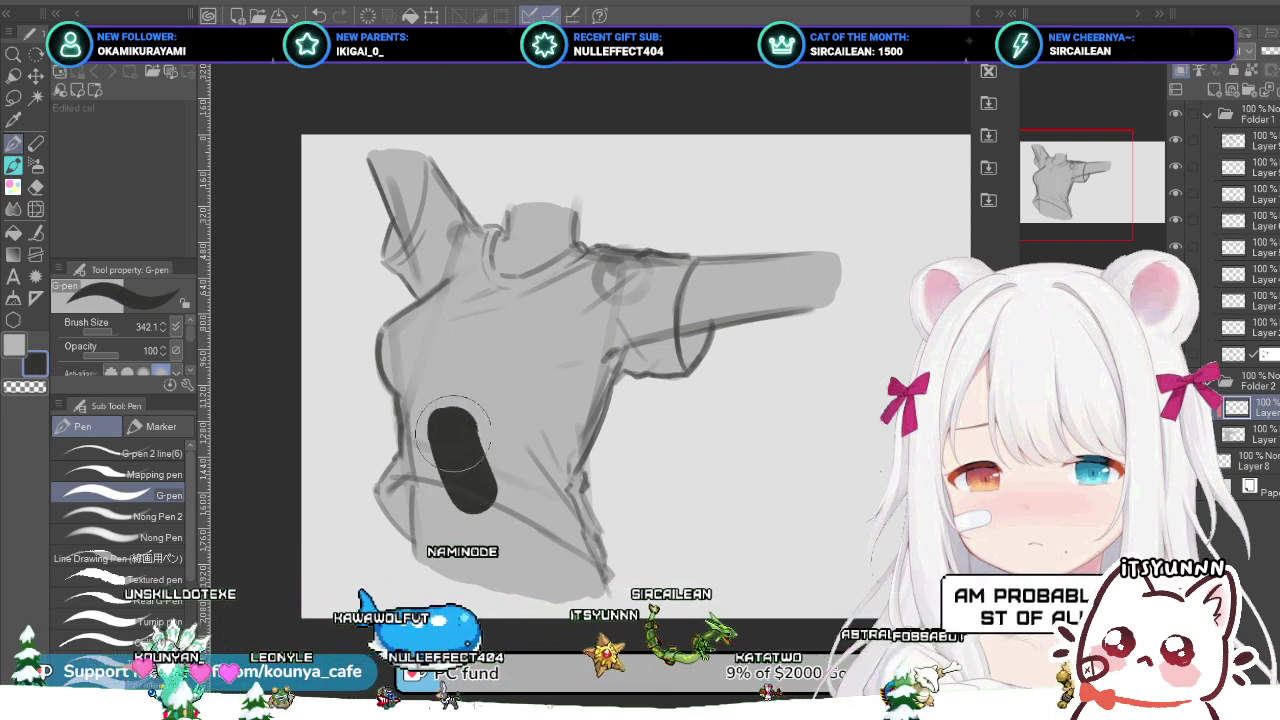
{"action": "key", "text": "ctrl+z"}
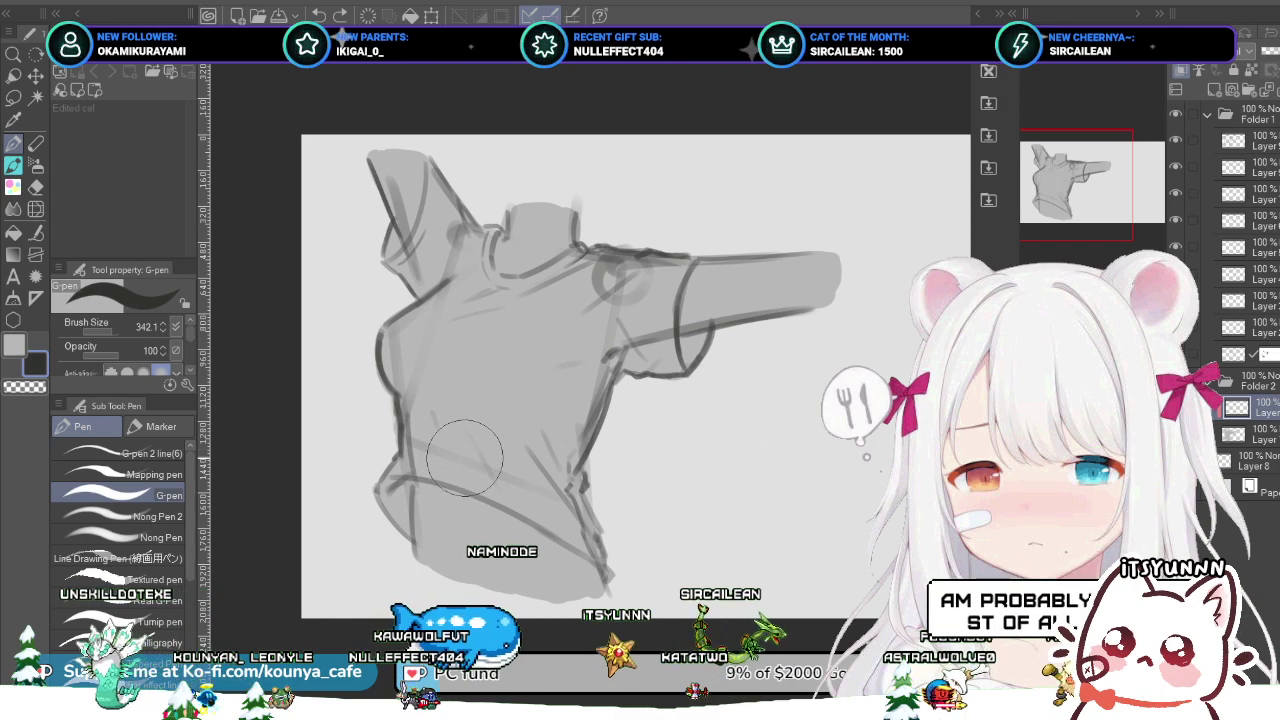
{"action": "key", "text": "x"}
{"action": "left_click_drag", "start_coordinate": [454, 447], "coordinate": [456, 441]}
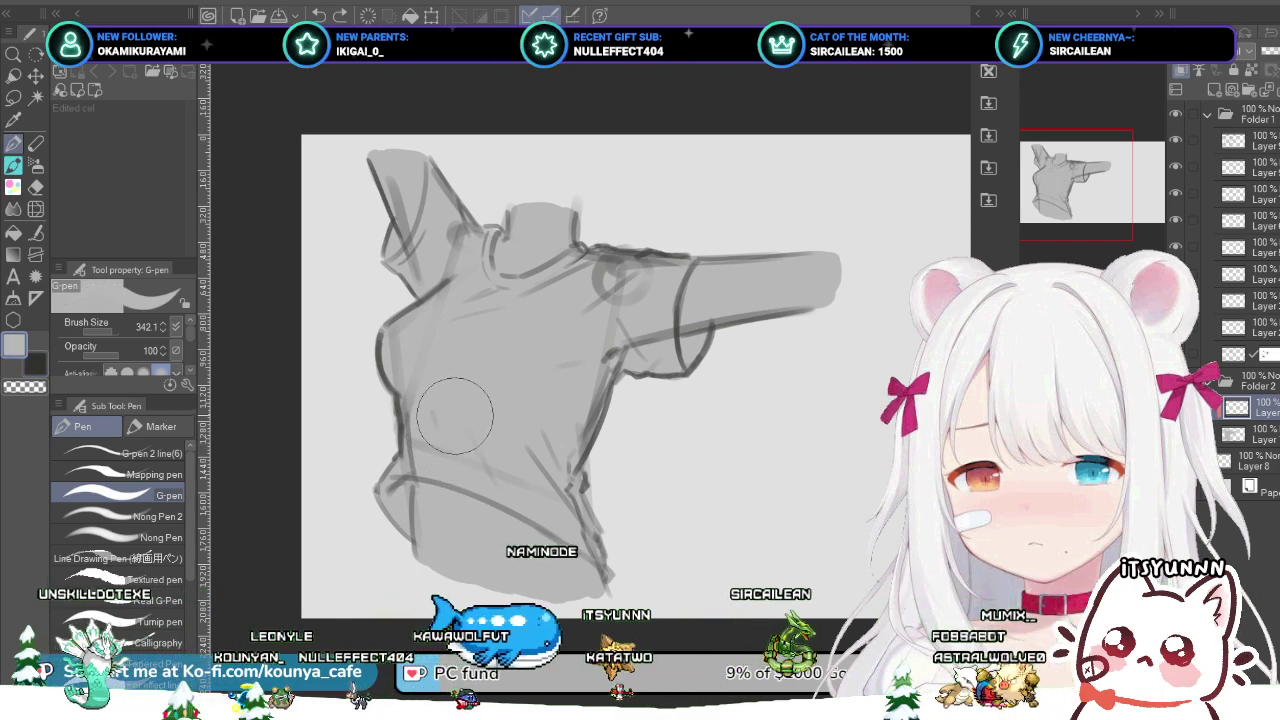
Step: Set the secondary drawing colour to the torso's light grey and make the new layer above the base in Folder 2 active
{"action": "key", "text": "c"}
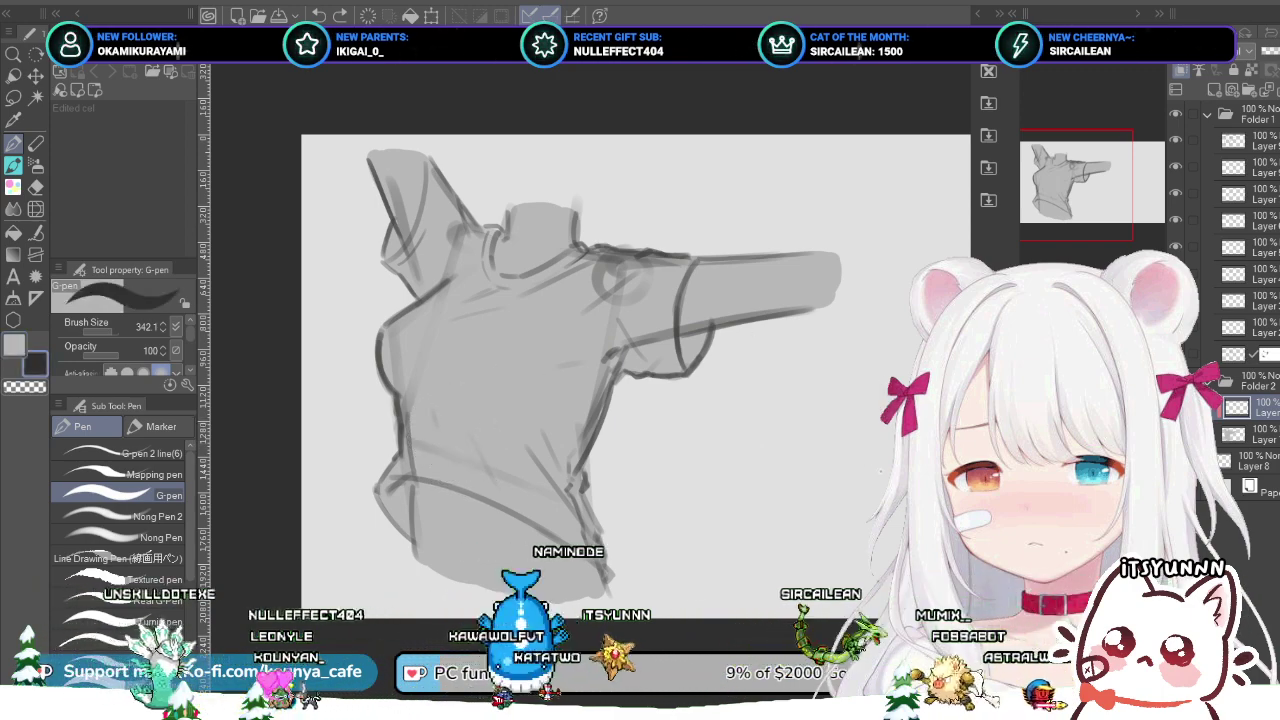
{"action": "left_click", "coordinate": [1255, 434]}
{"action": "key", "text": "c"}
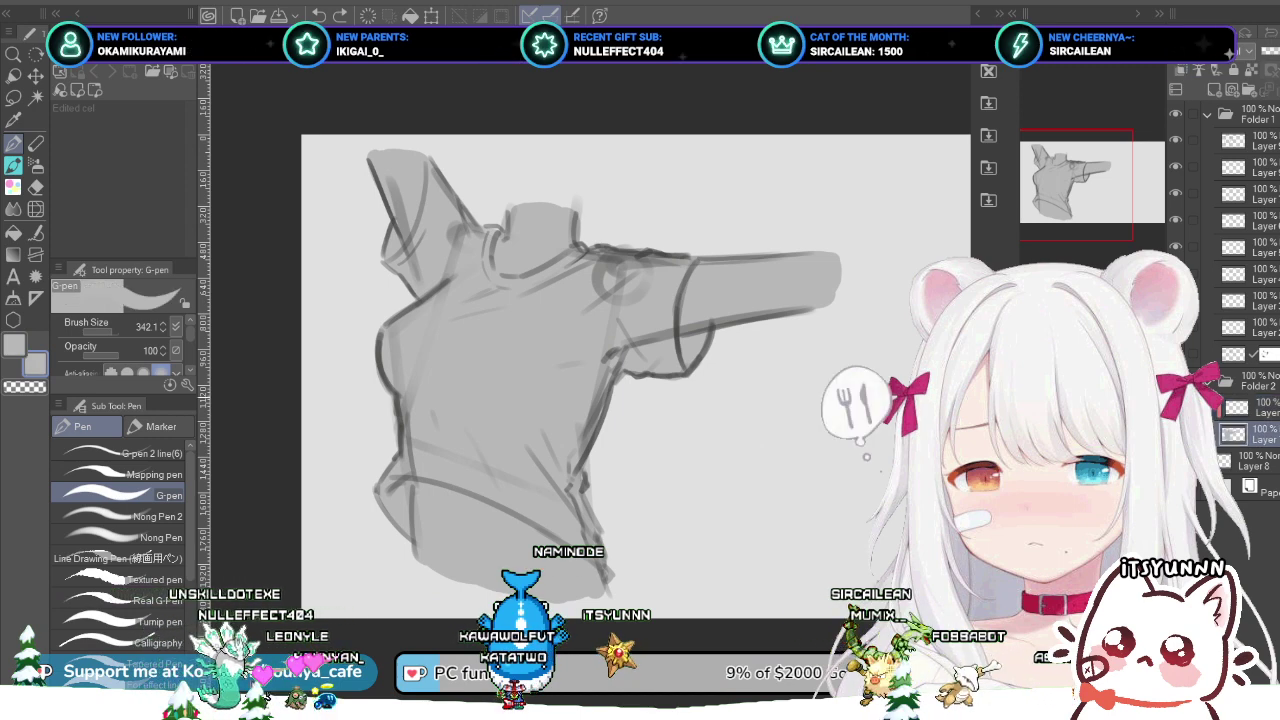
{"action": "key", "text": "c"}
{"action": "key", "text": "c"}
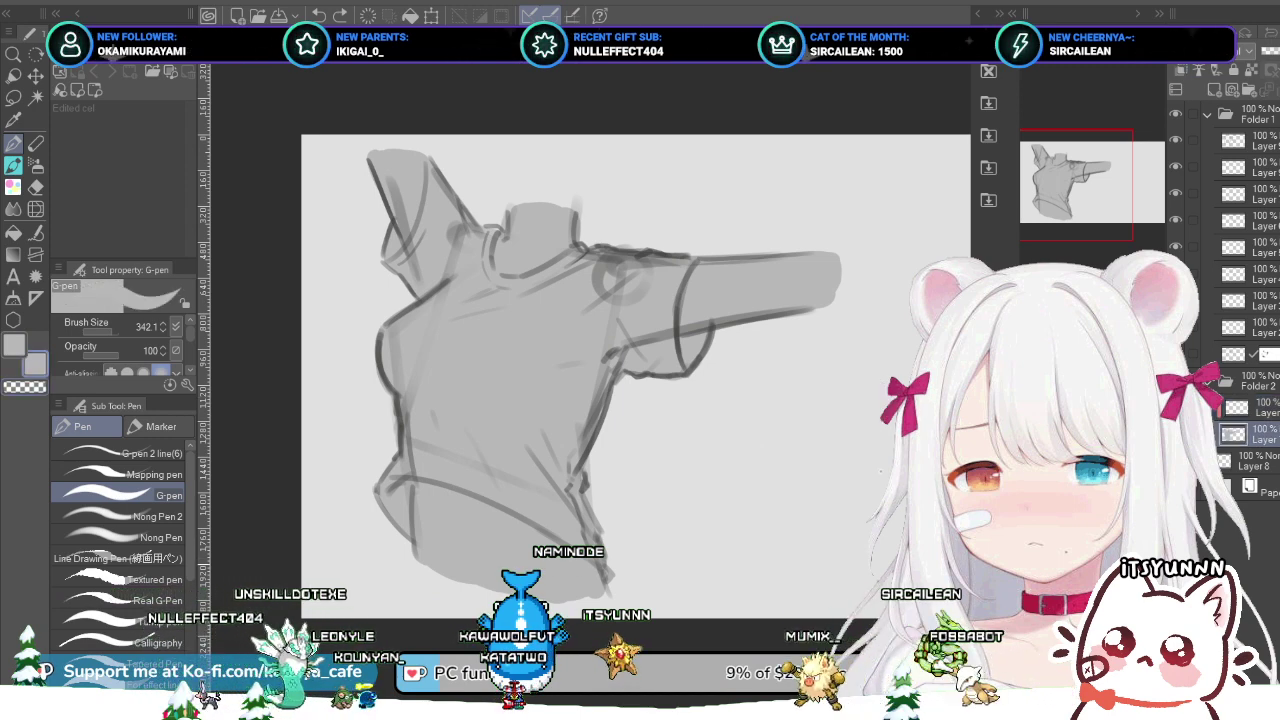
{"action": "key", "text": "c"}
{"action": "key", "text": "c"}
{"action": "left_click", "coordinate": [1250, 407]}
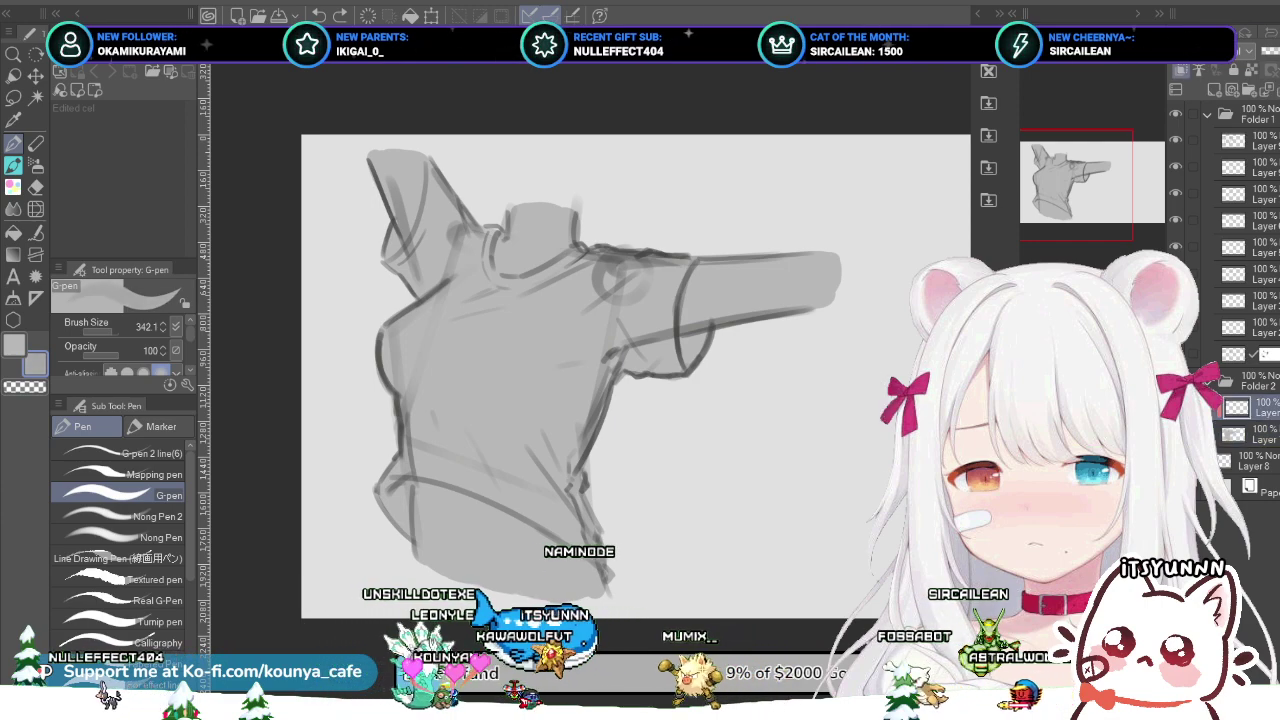
Step: Darken the drawing colour to a brownish grey, trying it in G-pen strokes on the lower torso and undoing those strokes
{"action": "mouse_move", "coordinate": [462, 425]}
{"action": "left_mouse_down"}
{"action": "mouse_move", "coordinate": [483, 466]}
{"action": "mouse_move", "coordinate": [448, 485]}
{"action": "left_mouse_up"}
{"action": "key", "text": "ctrl+z"}
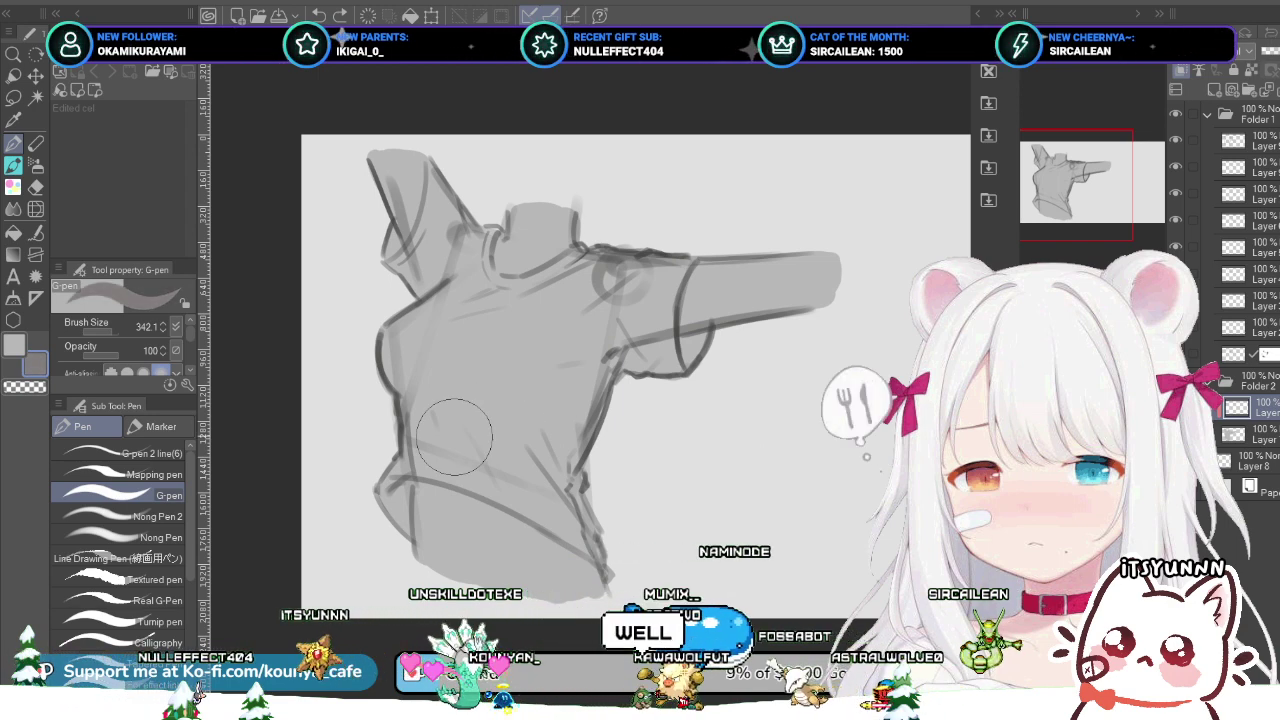
{"action": "left_click_drag", "start_coordinate": [440, 400], "coordinate": [494, 506]}
{"action": "key", "text": "ctrl+z"}
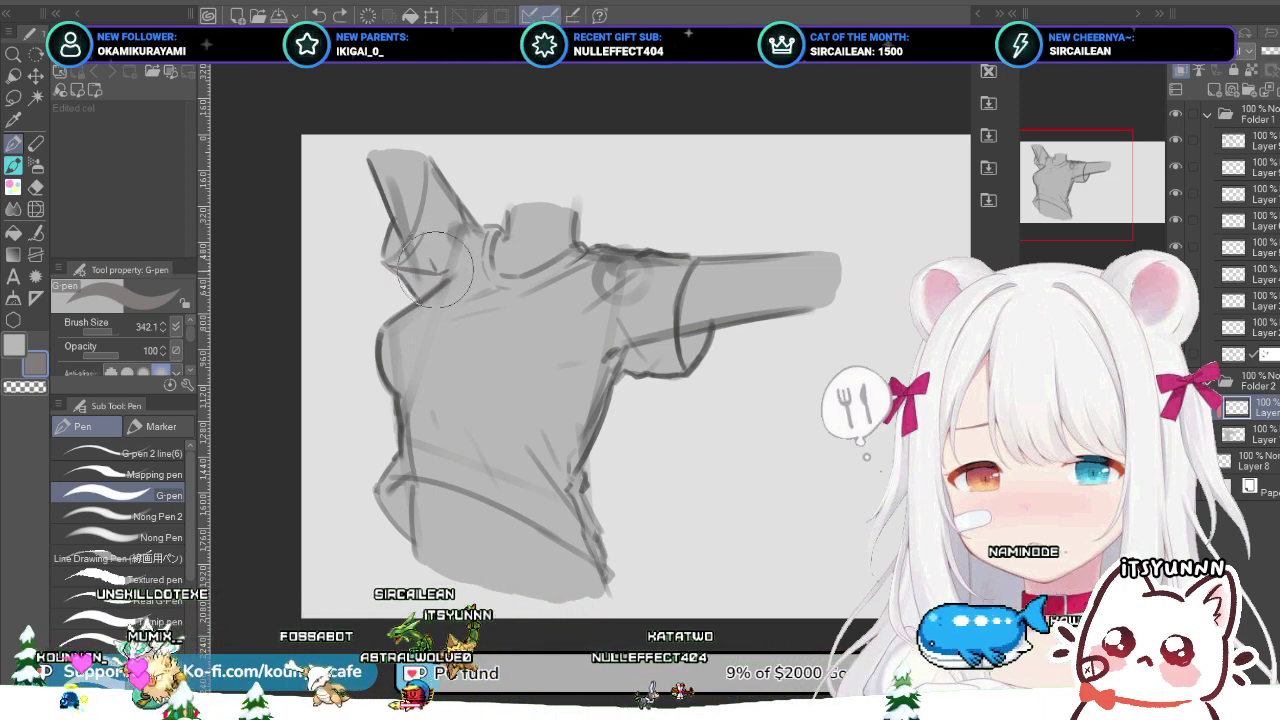
Step: Paint a brownish-grey shadow inside the sleeve opening under the raised arm, using the G-pen at size 103.6
{"action": "key", "text": "bracketleft"}
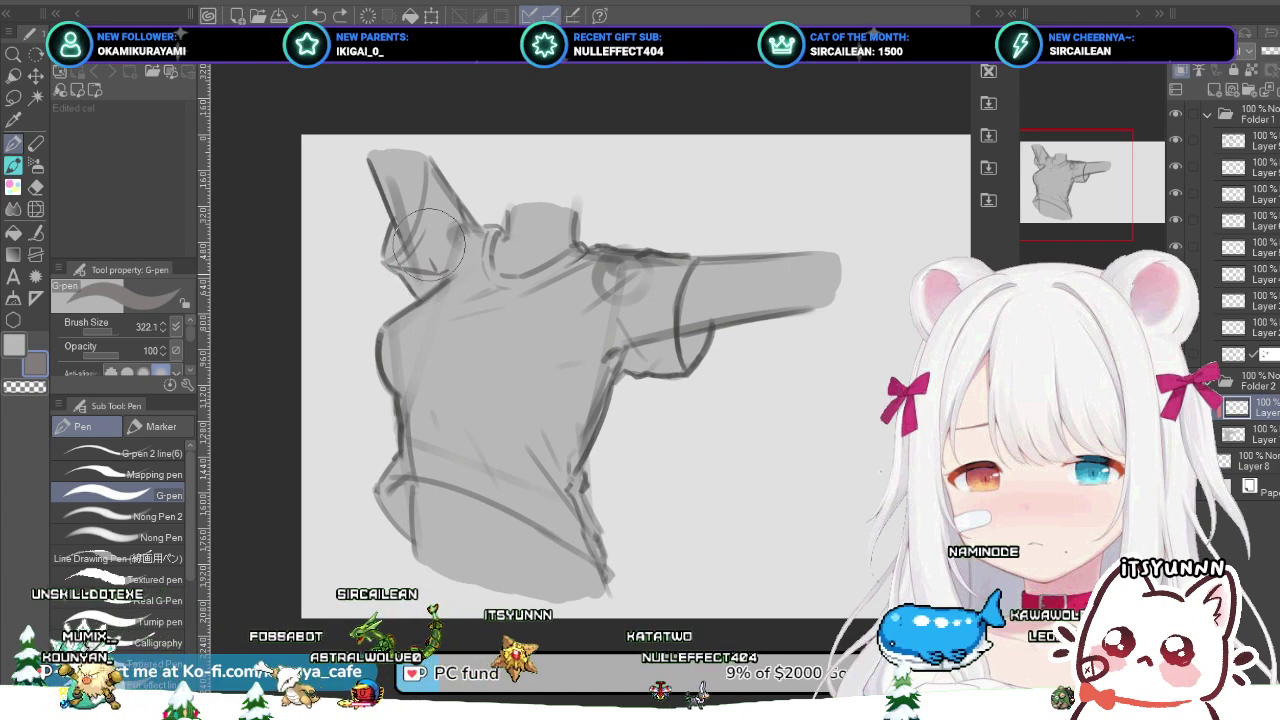
{"action": "scroll", "coordinate": [429, 246], "scroll_direction": "up", "scroll_amount": 4}
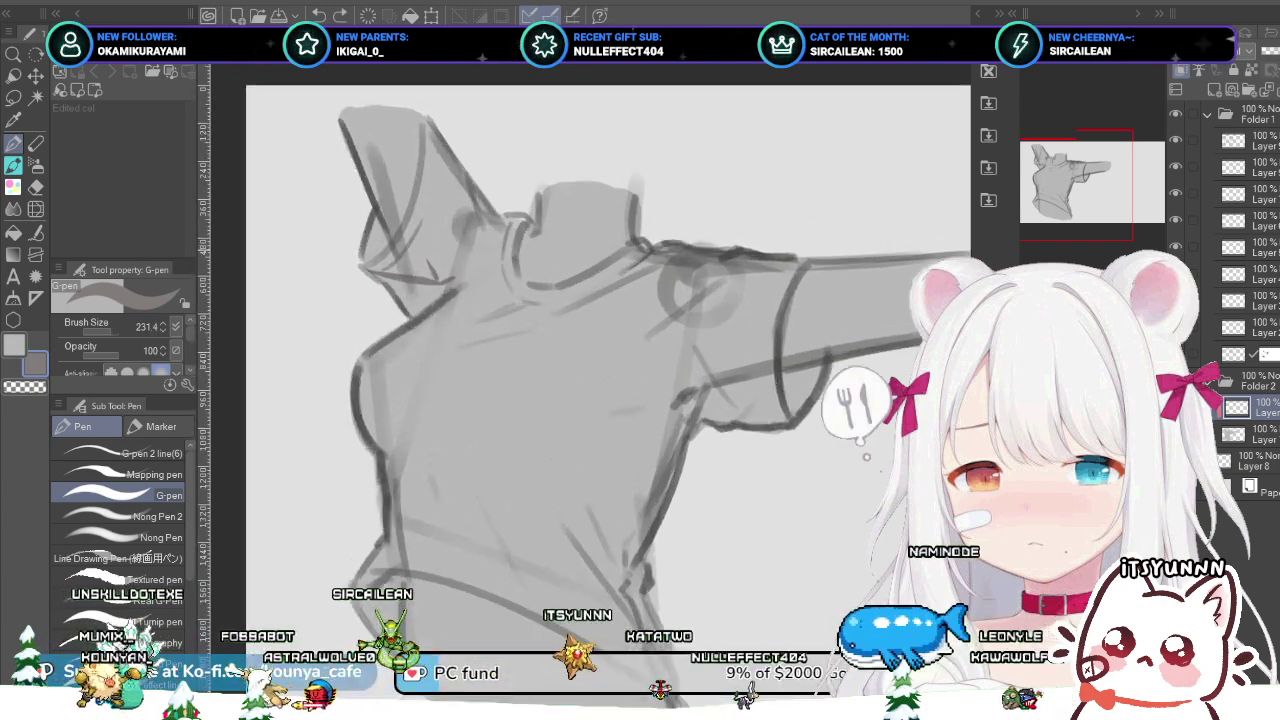
{"action": "scroll", "coordinate": [432, 272], "scroll_direction": "down", "scroll_amount": 1}
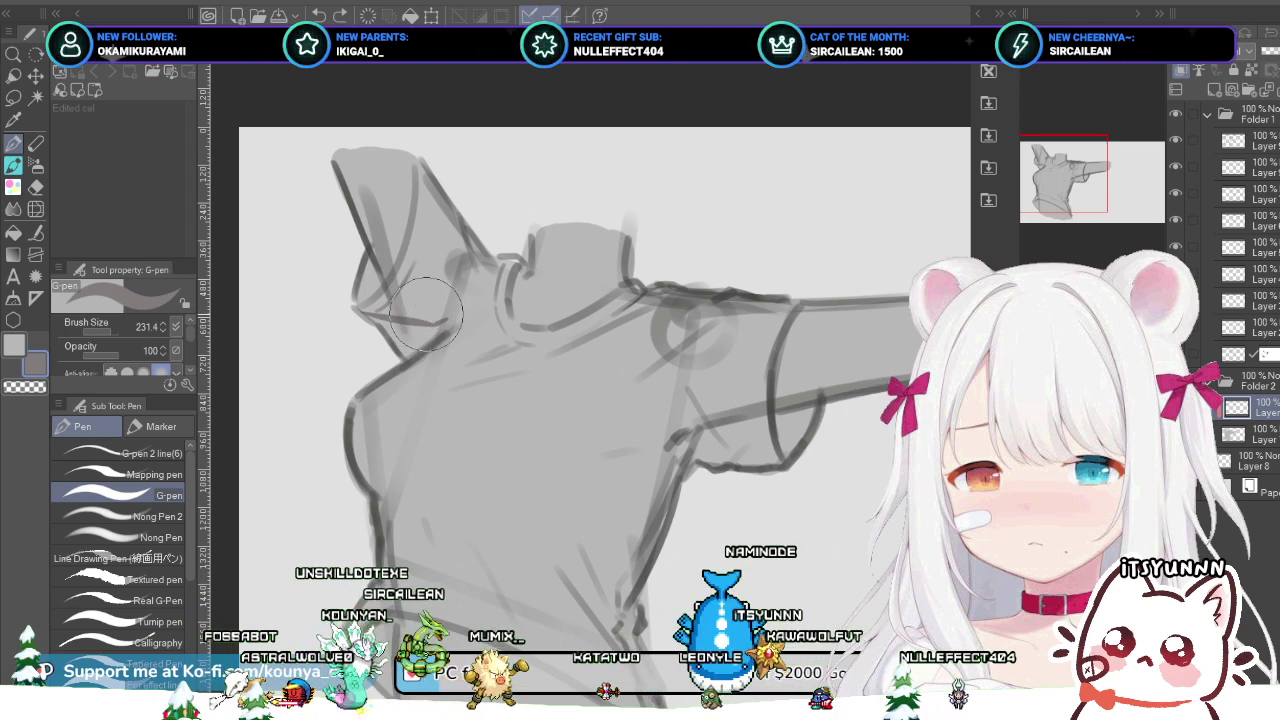
{"action": "left_click_drag", "start_coordinate": [418, 304], "coordinate": [436, 331]}
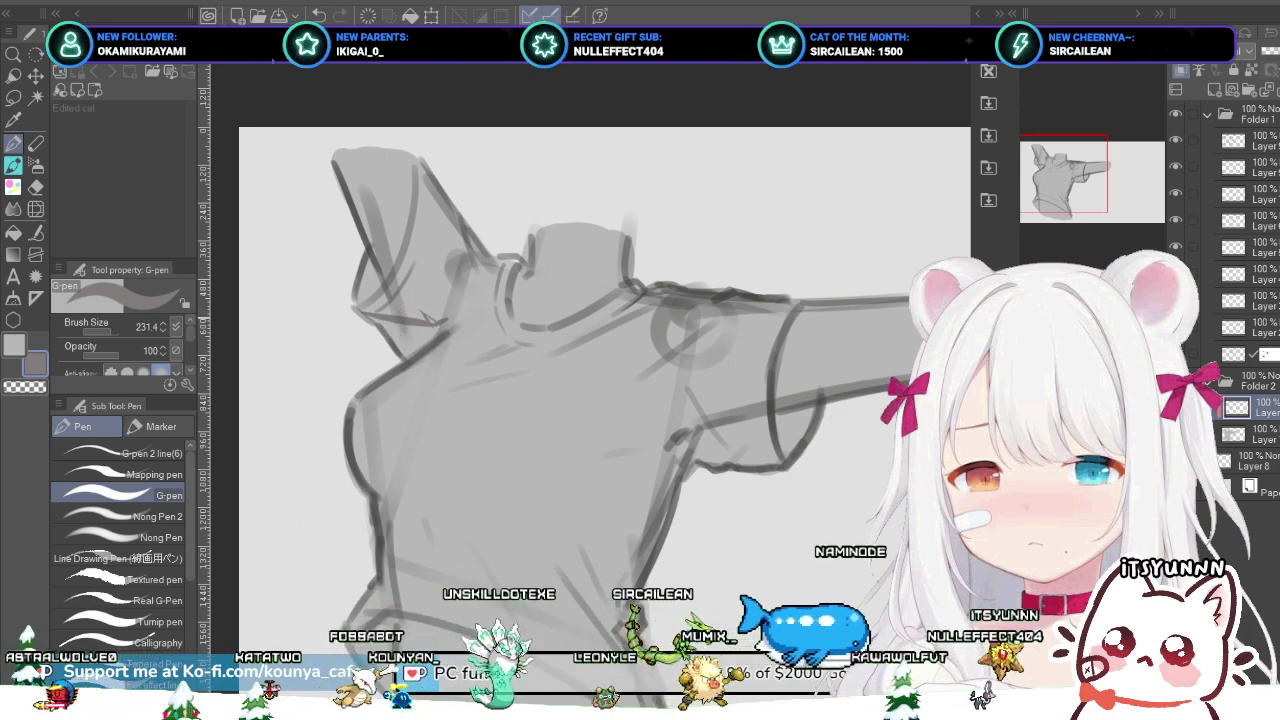
{"action": "scroll", "coordinate": [472, 340], "scroll_direction": "up", "scroll_amount": 2}
{"action": "left_click_drag", "start_coordinate": [429, 278], "coordinate": [426, 307]}
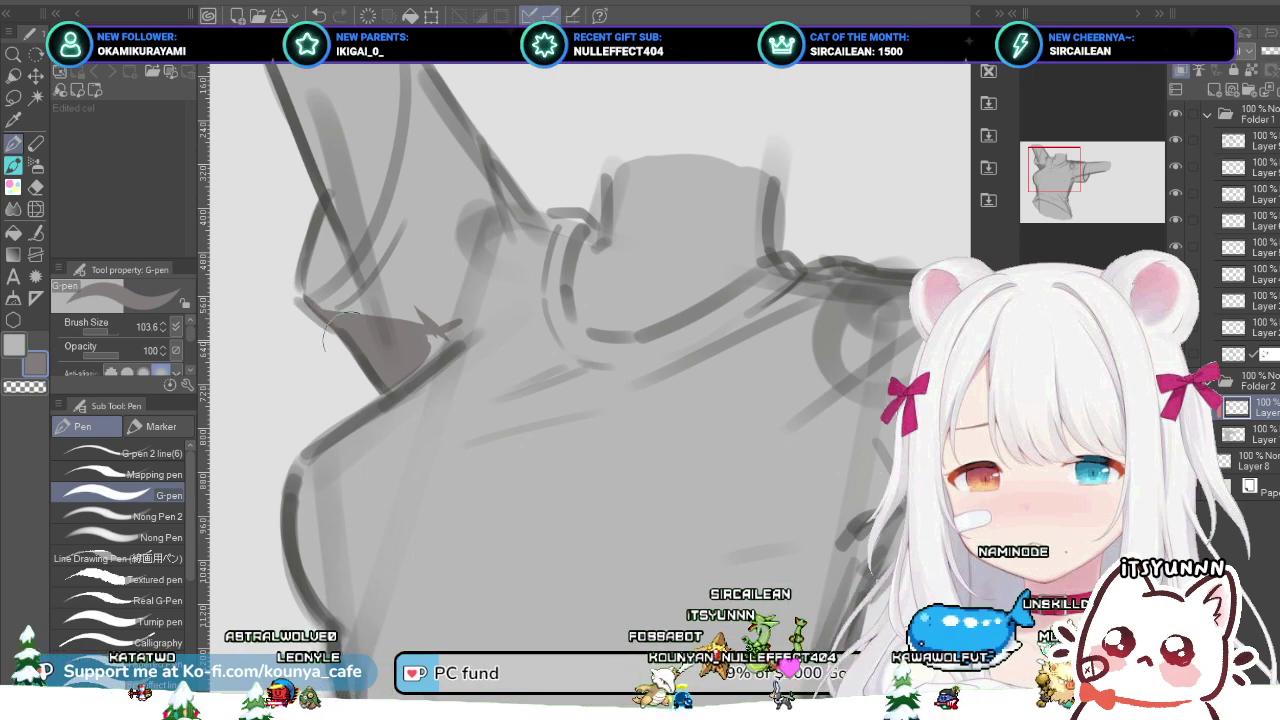
{"action": "scroll", "coordinate": [350, 310], "scroll_direction": "down", "scroll_amount": 2}
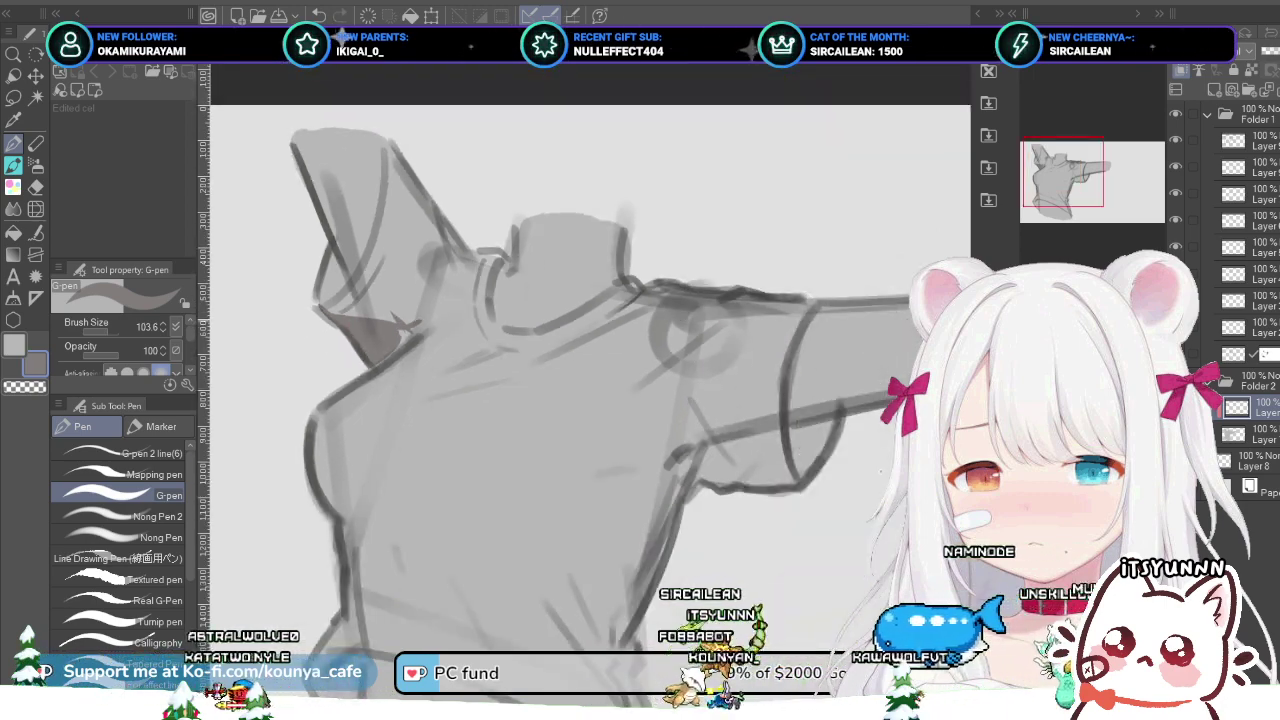
Step: Extend the raised sleeve's shadow into a pointed fold toward the shoulder with the G-pen at size 103.6
{"action": "scroll", "coordinate": [400, 325], "scroll_direction": "up", "scroll_amount": 1}
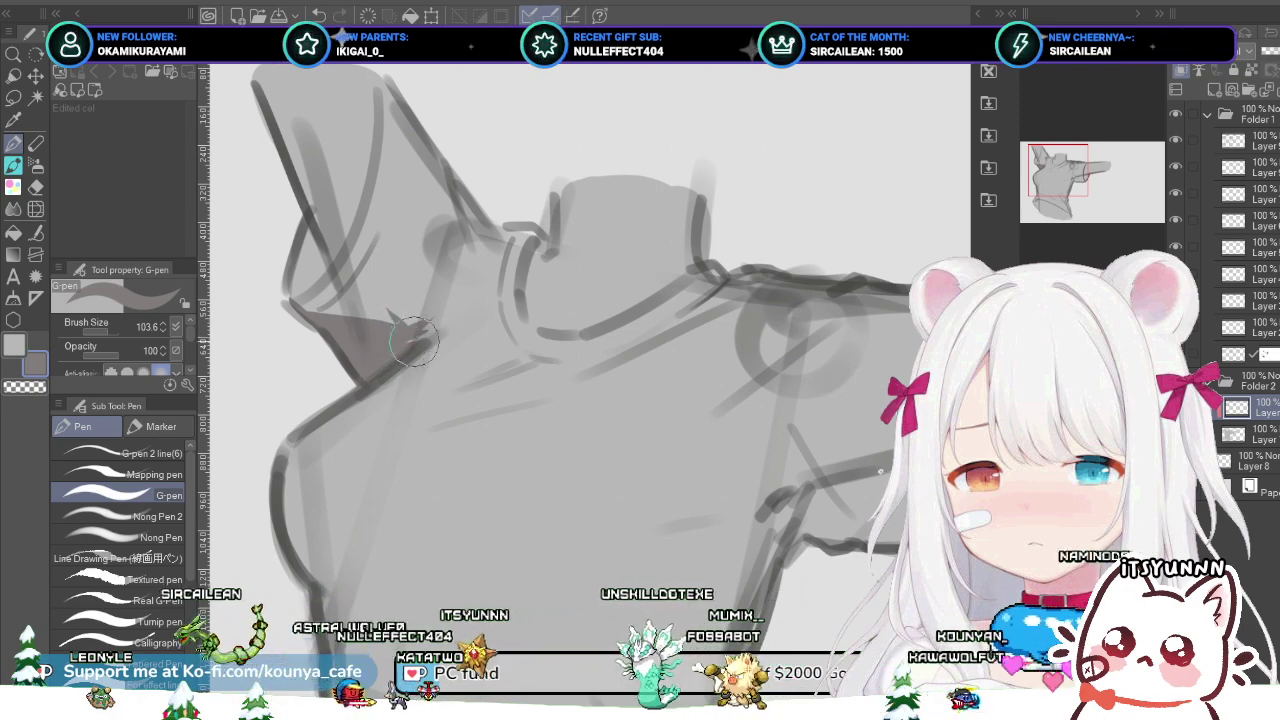
{"action": "left_click_drag", "start_coordinate": [392, 336], "coordinate": [460, 320]}
{"action": "key", "text": "ctrl+z"}
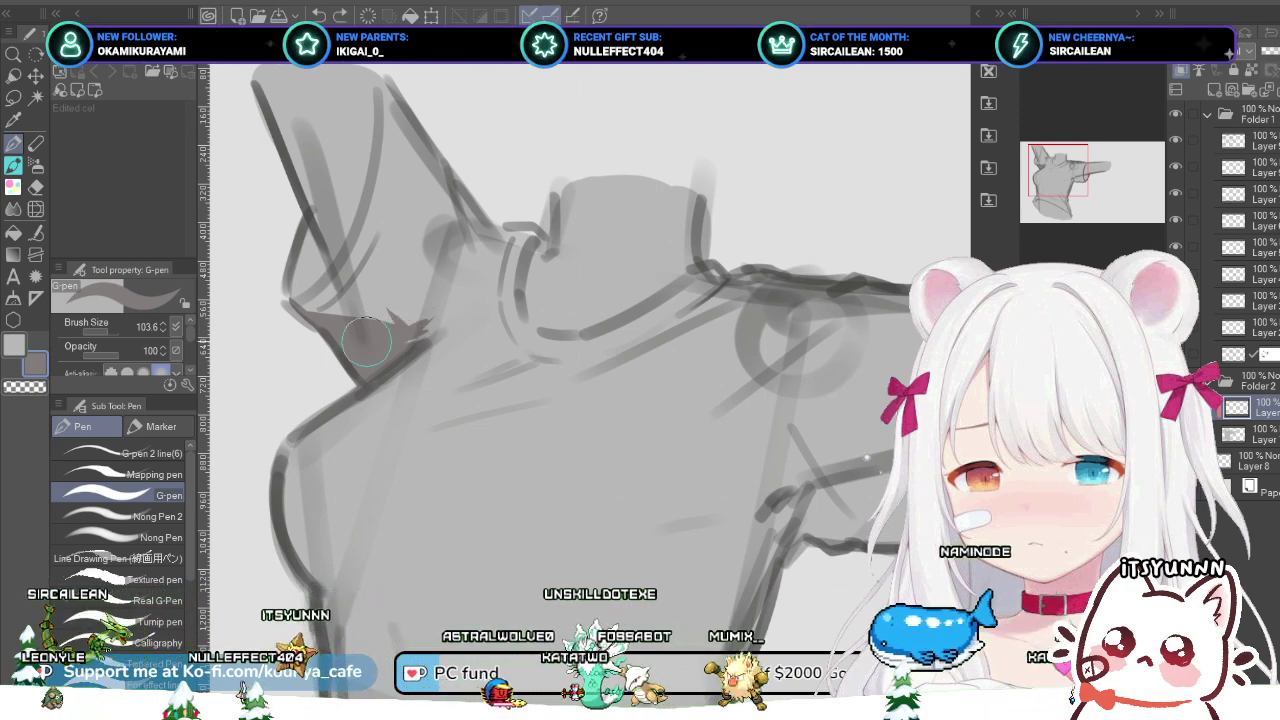
{"action": "mouse_move", "coordinate": [366, 341]}
{"action": "left_mouse_down"}
{"action": "mouse_move", "coordinate": [442, 308]}
{"action": "mouse_move", "coordinate": [403, 348]}
{"action": "mouse_move", "coordinate": [450, 306]}
{"action": "left_mouse_up"}
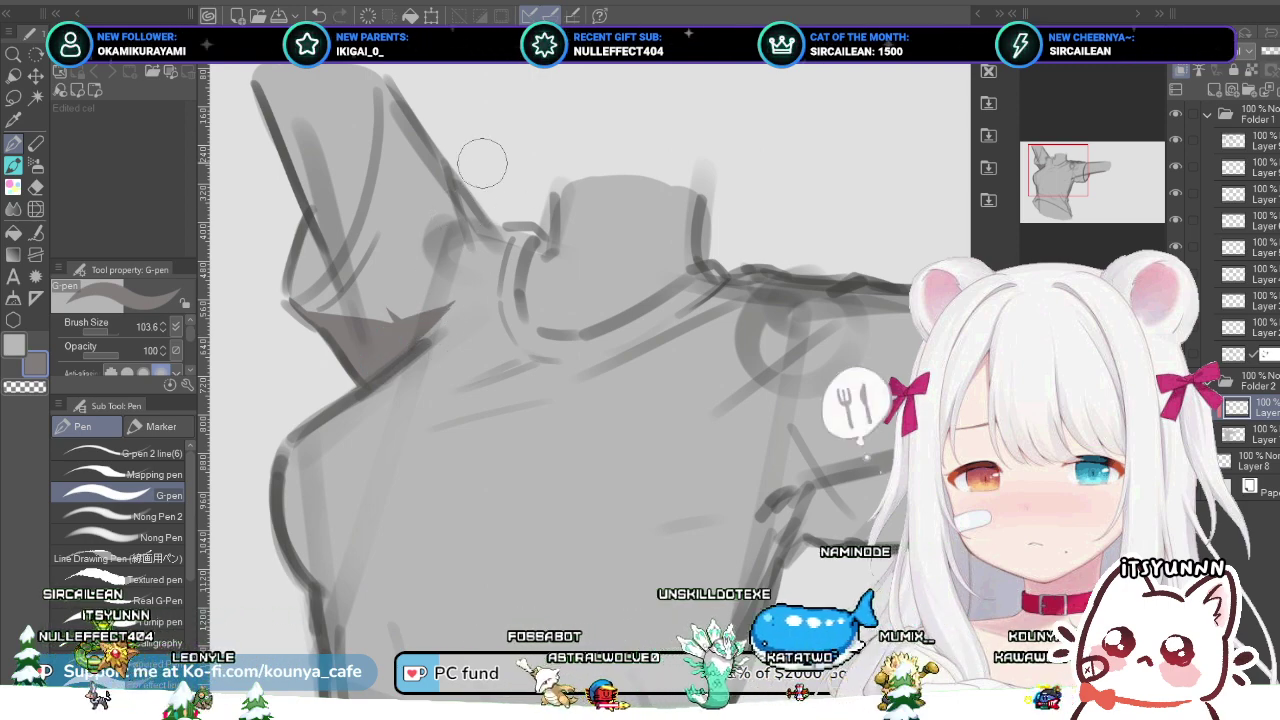
Step: Shade the corner where the raised arm meets the collar in brownish grey with the G-pen at size 86.7
{"action": "left_click_drag", "start_coordinate": [482, 163], "coordinate": [524, 220]}
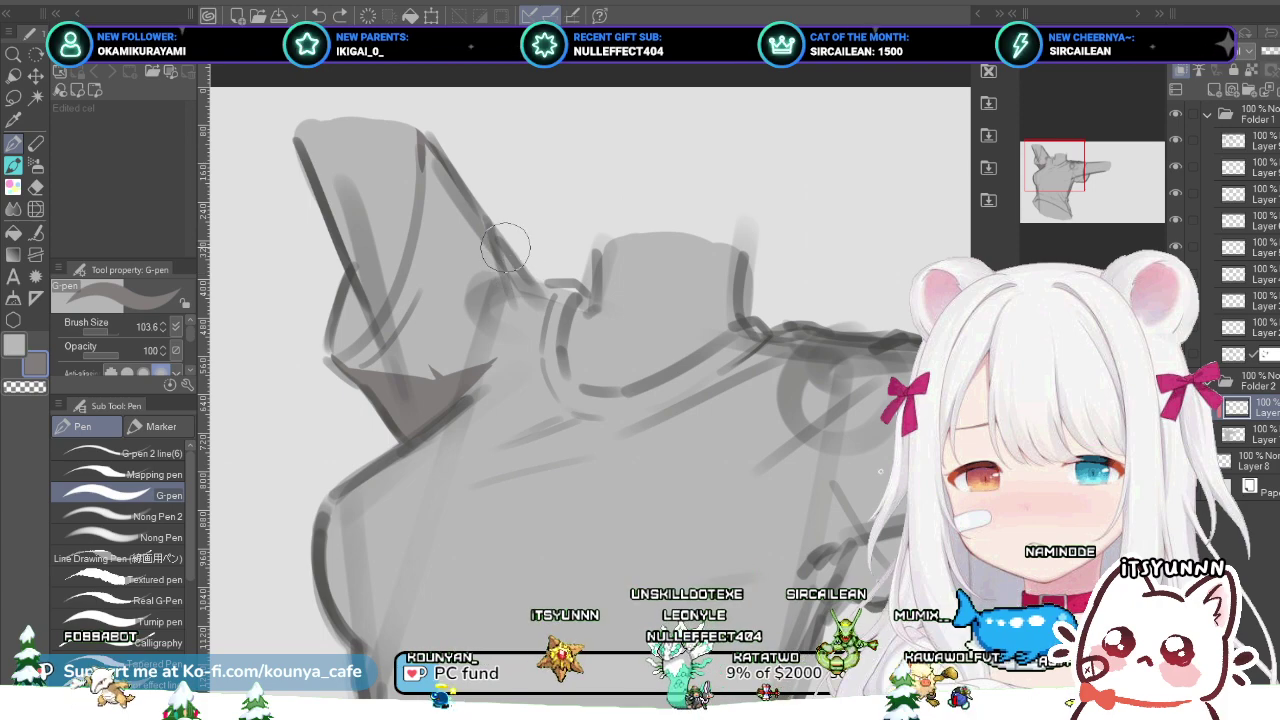
{"action": "key", "text": "["}
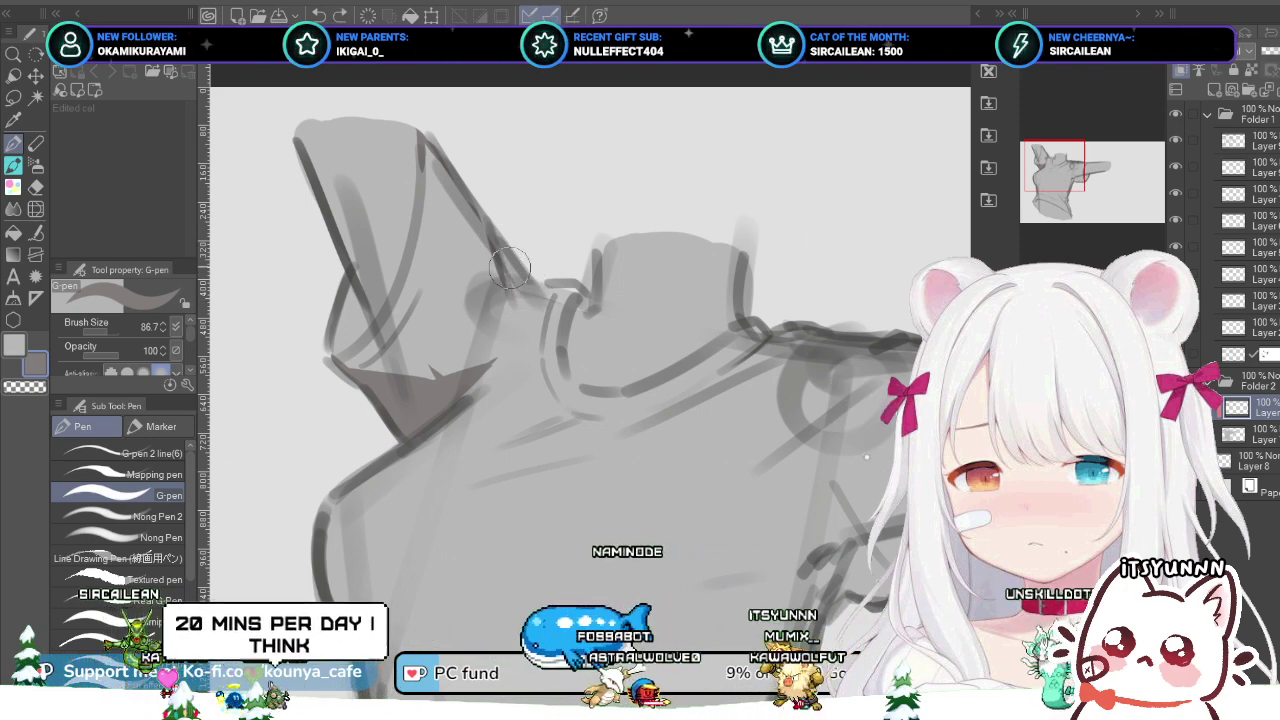
{"action": "left_click_drag", "start_coordinate": [478, 232], "coordinate": [512, 296]}
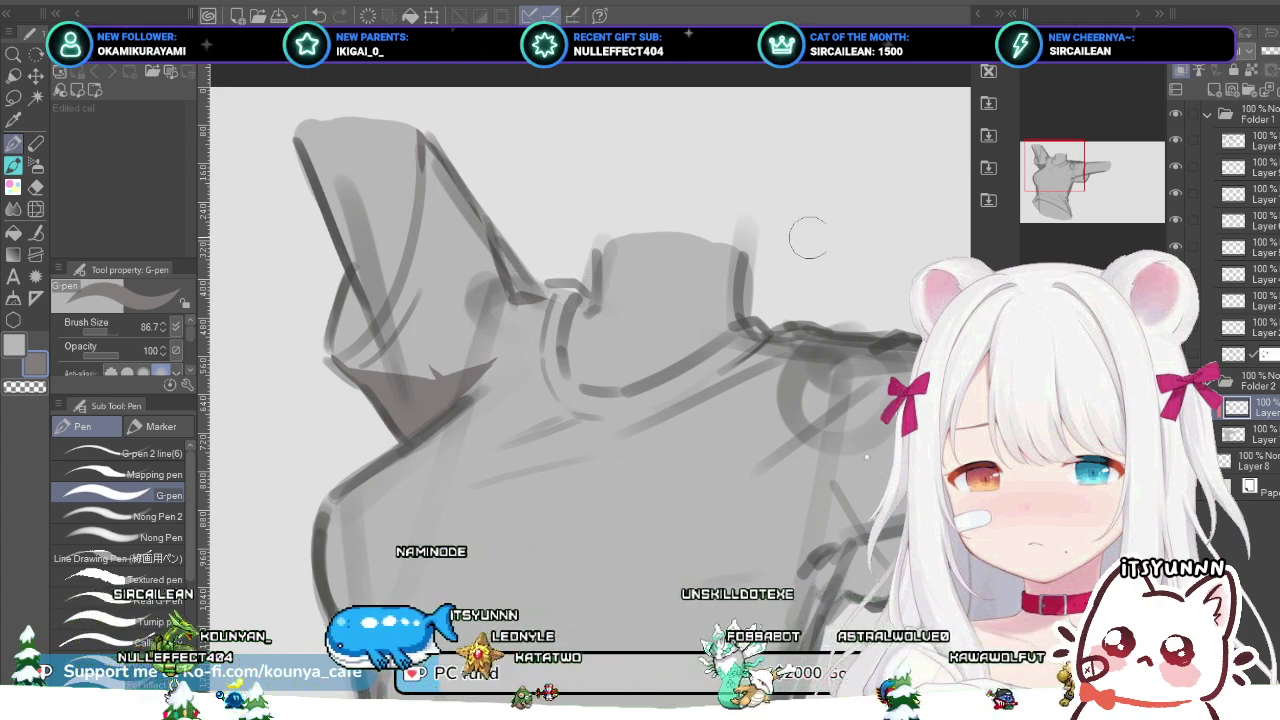
Step: Touch up the grey base layer in light grey along the raised arm's inner edge to the collar, using the G-pen at size 69.2
{"action": "key", "text": "x"}
{"action": "left_click", "coordinate": [1255, 434]}
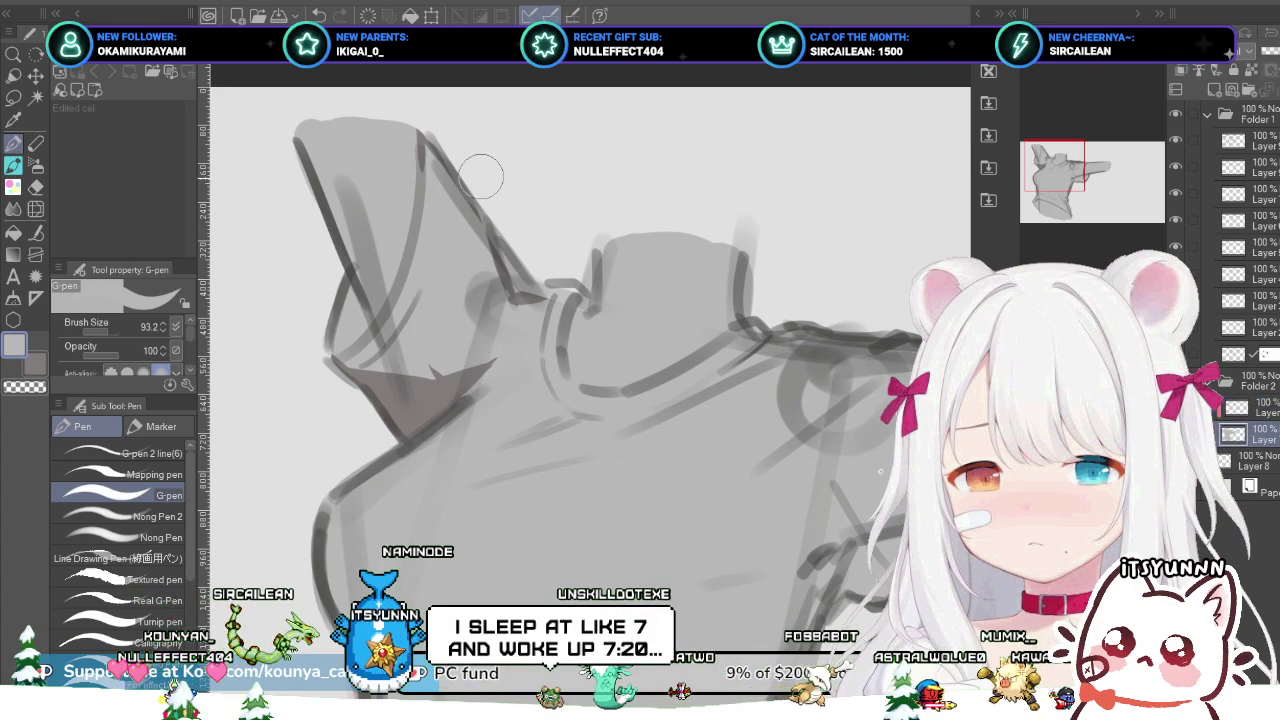
{"action": "key", "text": "["}
{"action": "mouse_move", "coordinate": [437, 160]}
{"action": "left_mouse_down"}
{"action": "mouse_move", "coordinate": [530, 306]}
{"action": "mouse_move", "coordinate": [550, 290]}
{"action": "left_mouse_up"}
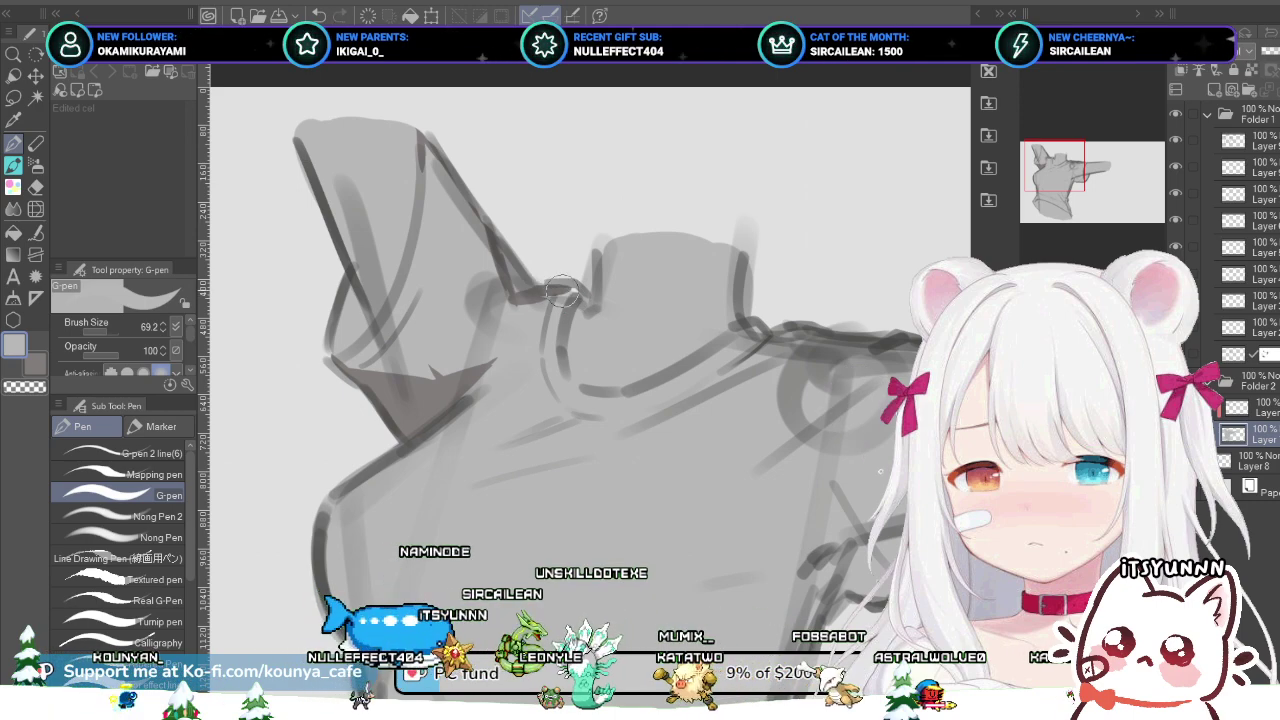
Step: Touch up the grey base layer along the short shoulder edge beside the collar, using the G-pen at size 69.2
{"action": "left_click_drag", "start_coordinate": [564, 287], "coordinate": [587, 306]}
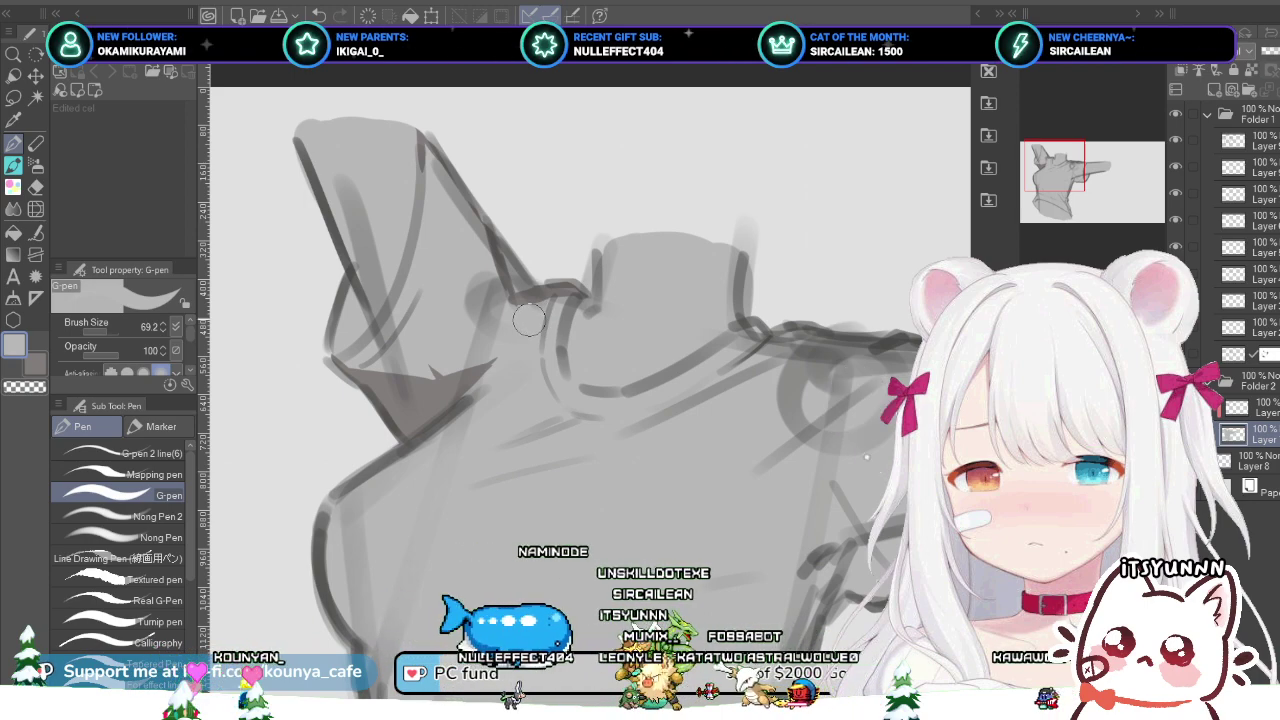
{"action": "left_click_drag", "start_coordinate": [566, 326], "coordinate": [504, 308]}
{"action": "scroll", "coordinate": [513, 312], "scroll_direction": "up", "scroll_amount": 2}
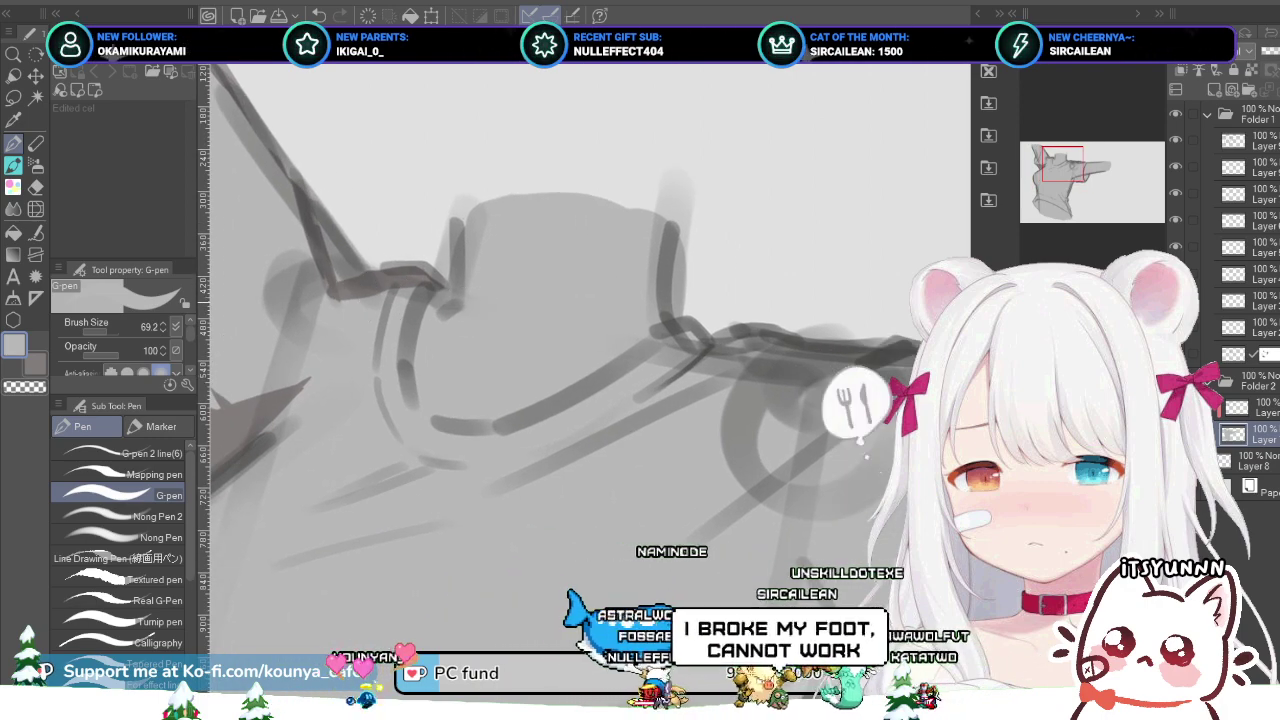
{"action": "scroll", "coordinate": [350, 300], "scroll_direction": "up", "scroll_amount": 1}
{"action": "scroll", "coordinate": [395, 275], "scroll_direction": "up", "scroll_amount": 1}
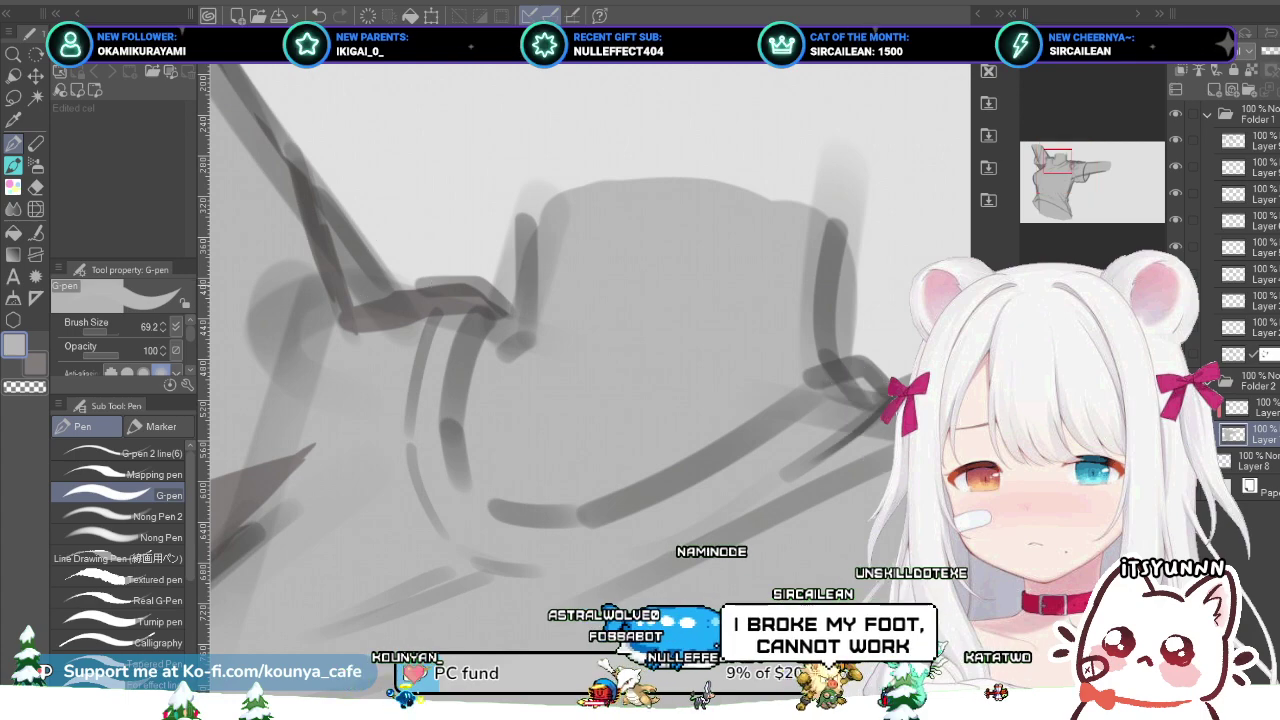
Step: Fill the notch between the raised arm and the collar in light grey on the base layer, using the G-pen at size 48.5
{"action": "scroll", "coordinate": [395, 275], "scroll_direction": "down", "scroll_amount": 2}
{"action": "left_click_drag", "start_coordinate": [395, 283], "coordinate": [468, 352]}
{"action": "scroll", "coordinate": [474, 357], "scroll_direction": "up", "scroll_amount": 1}
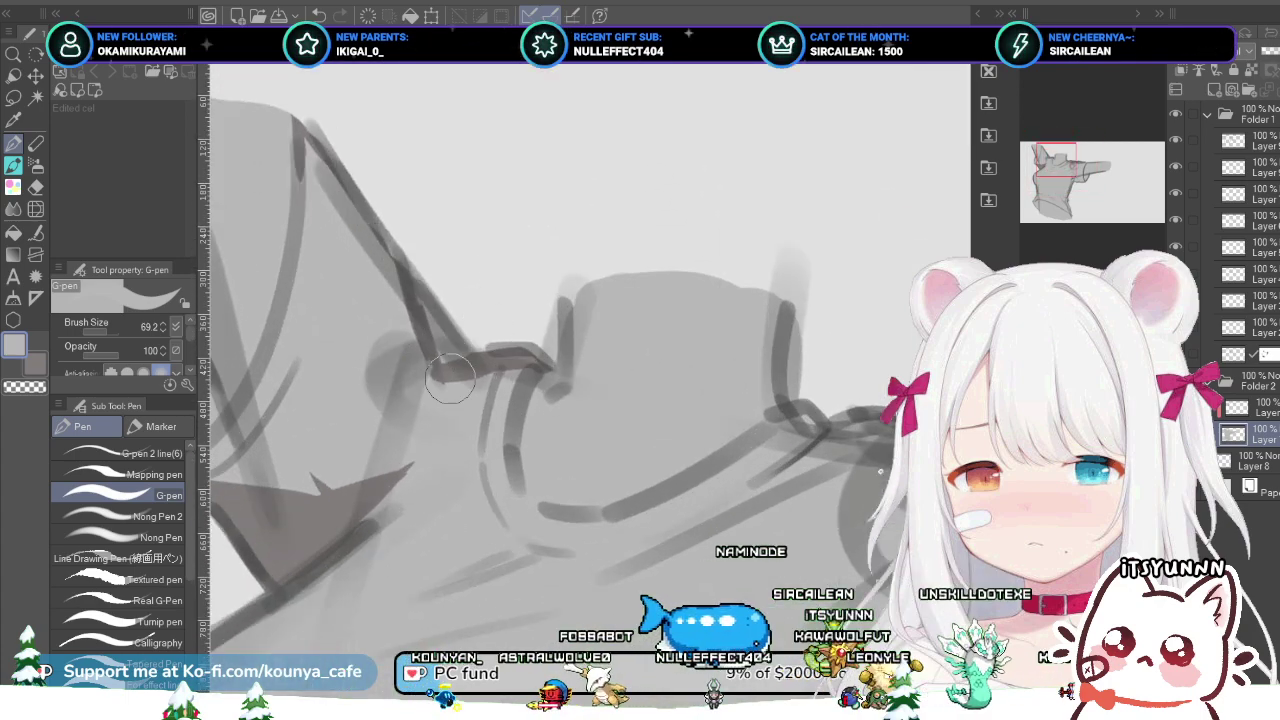
{"action": "key", "text": "["}
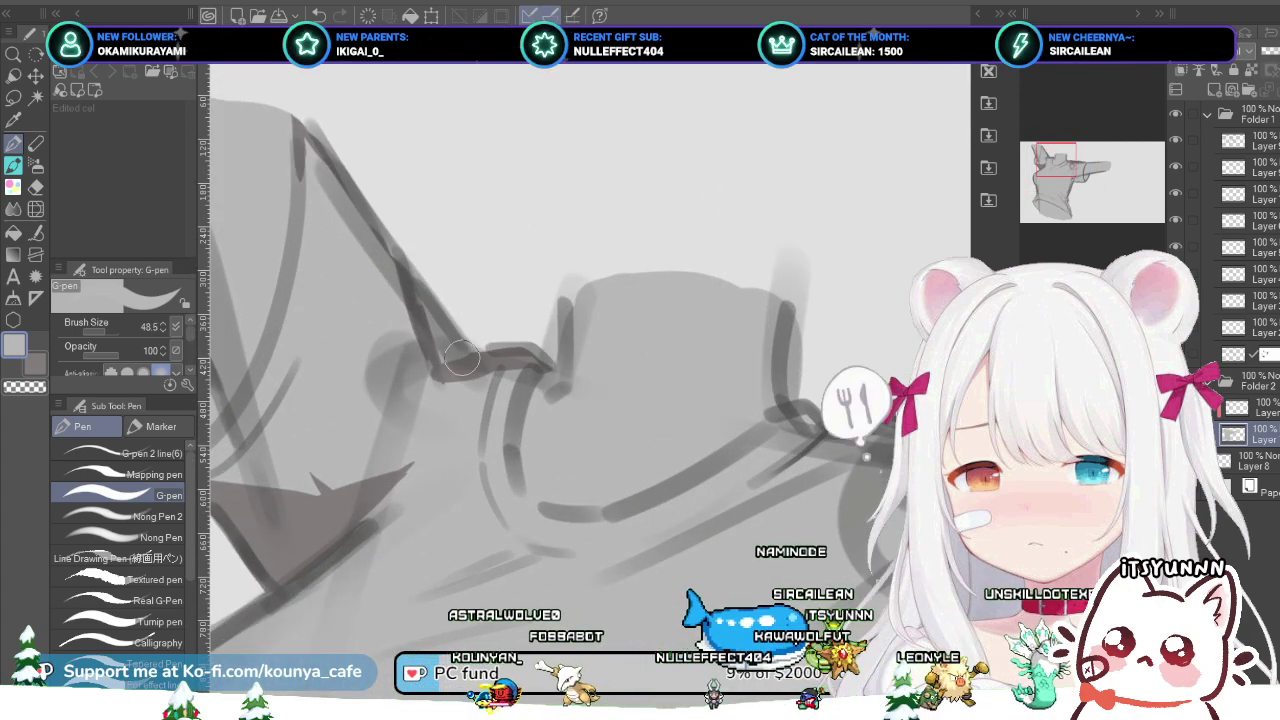
{"action": "mouse_move", "coordinate": [480, 352]}
{"action": "left_mouse_down"}
{"action": "mouse_move", "coordinate": [546, 366]}
{"action": "mouse_move", "coordinate": [440, 353]}
{"action": "left_mouse_up"}
{"action": "key", "text": "ctrl+z"}
{"action": "key", "text": "ctrl+z"}
{"action": "left_click_drag", "start_coordinate": [517, 359], "coordinate": [462, 353]}
{"action": "key", "text": "ctrl+z"}
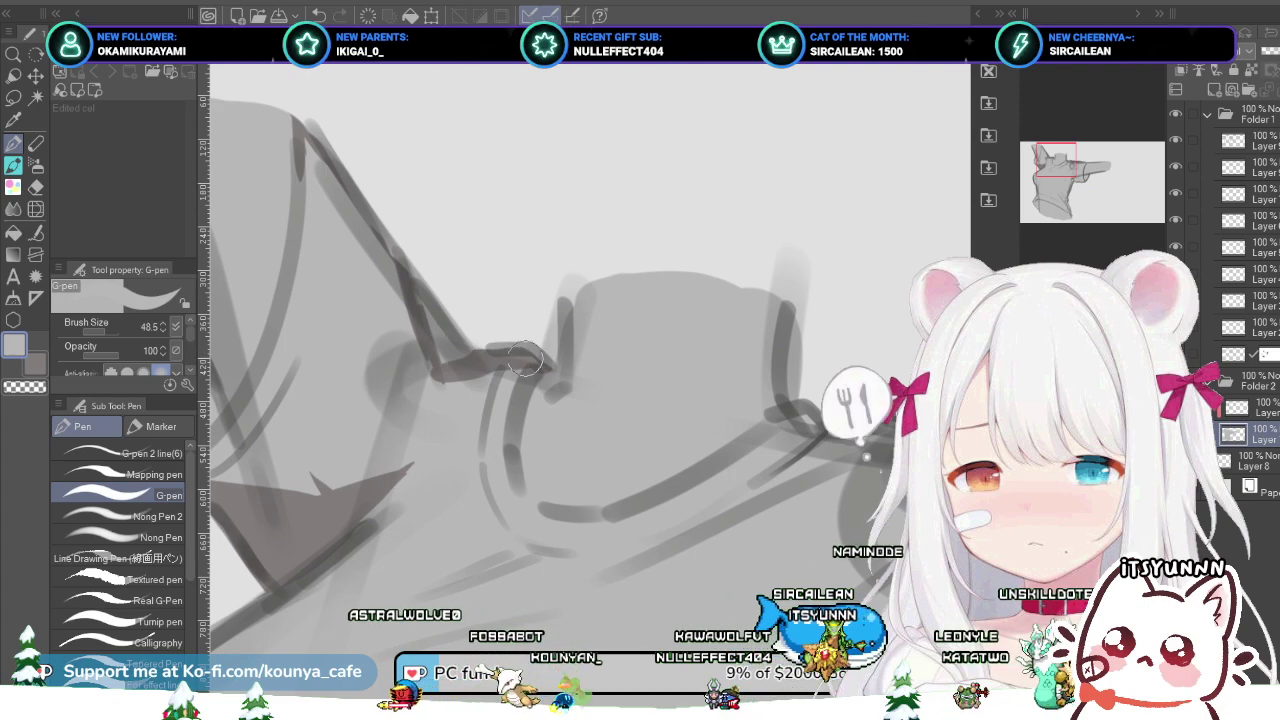
{"action": "key", "text": "ctrl+z"}
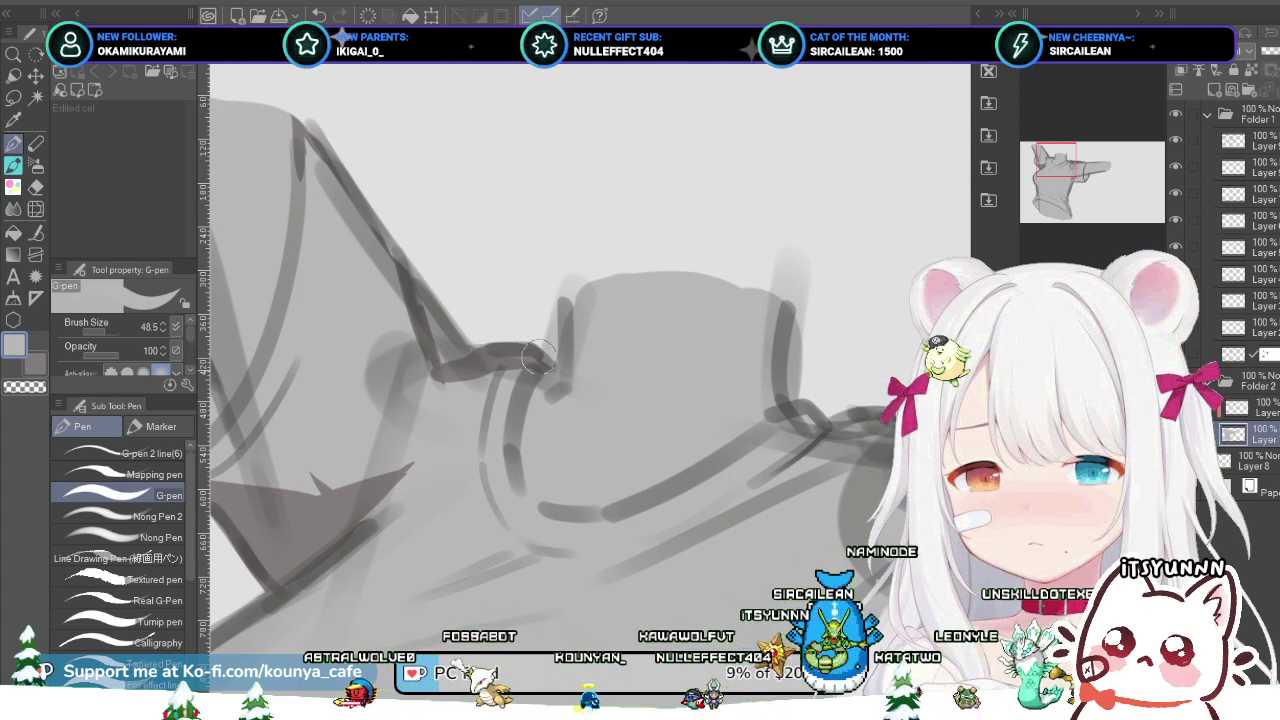
{"action": "scroll", "coordinate": [556, 390], "scroll_direction": "down", "scroll_amount": 2}
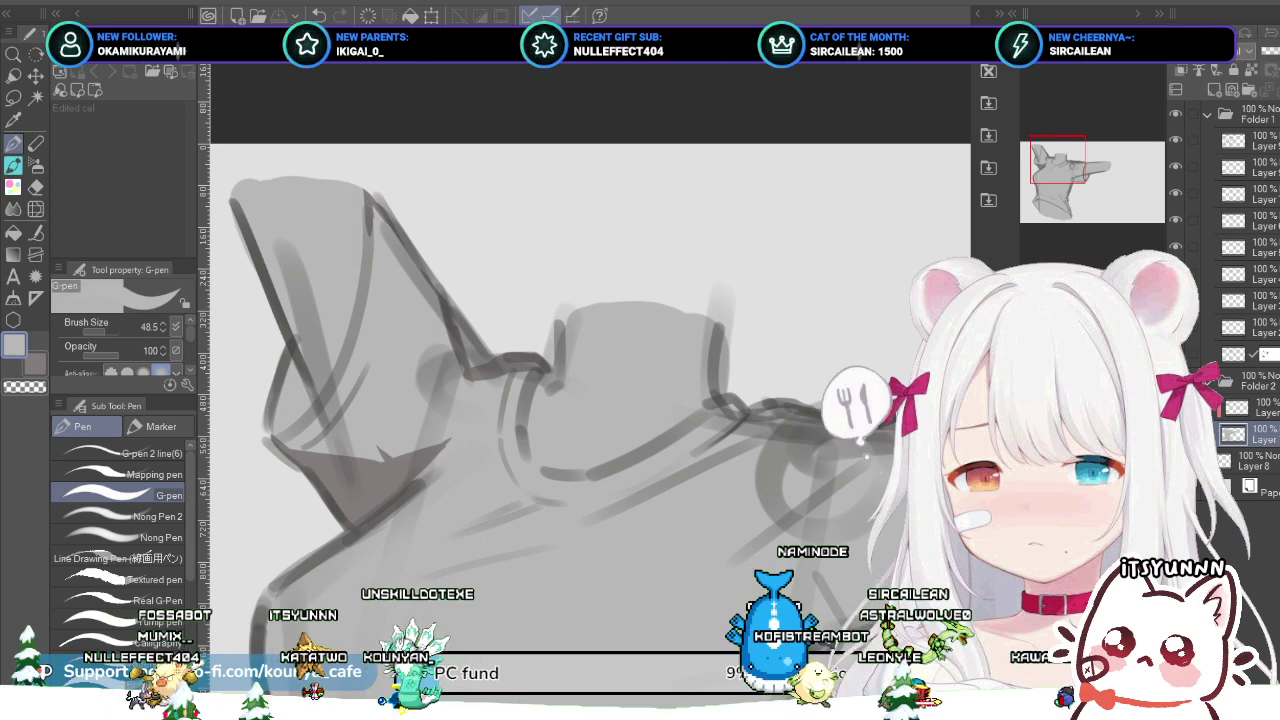
{"action": "left_click", "coordinate": [1245, 114]}
{"action": "left_click", "coordinate": [1250, 407]}
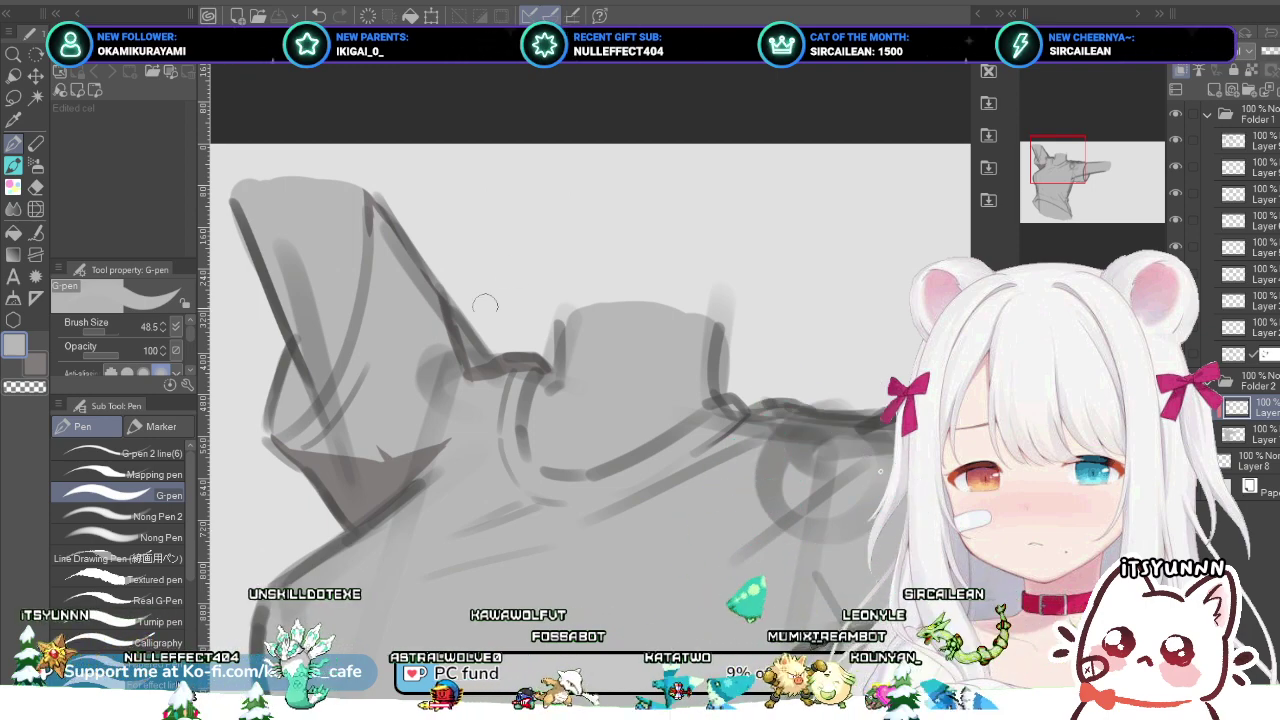
{"action": "left_click", "coordinate": [1250, 194]}
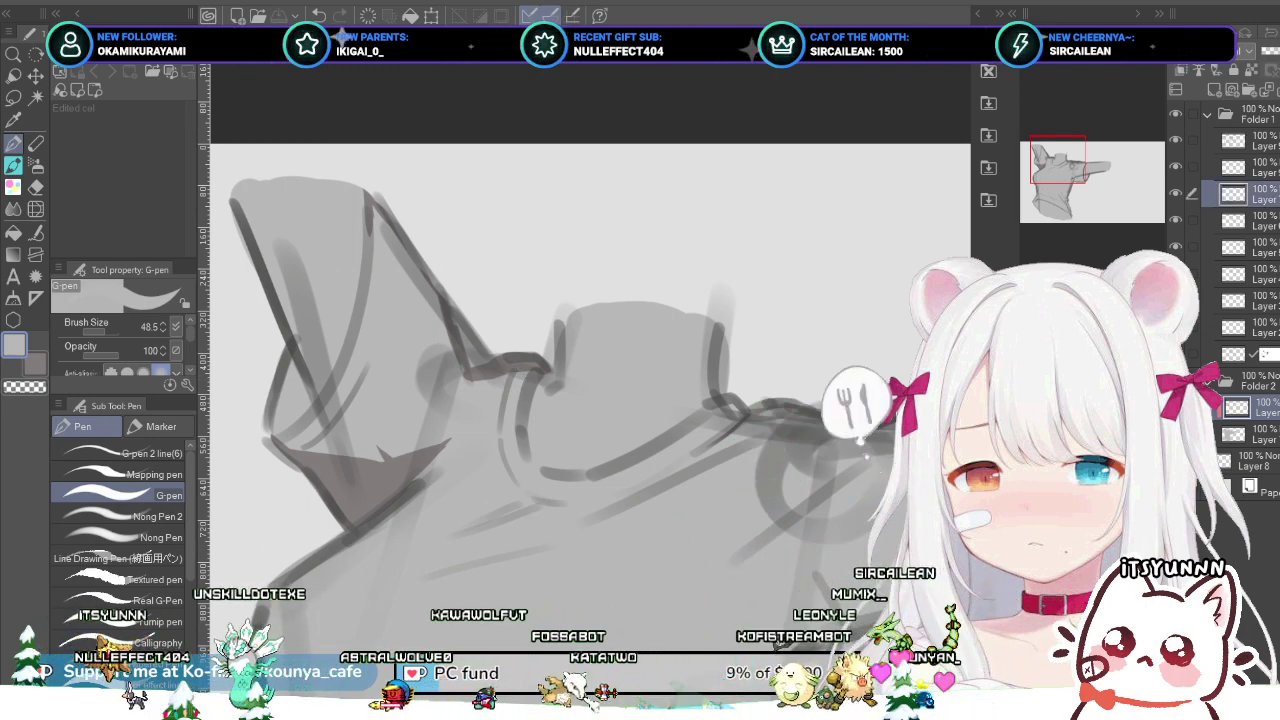
{"action": "left_click", "coordinate": [1250, 140]}
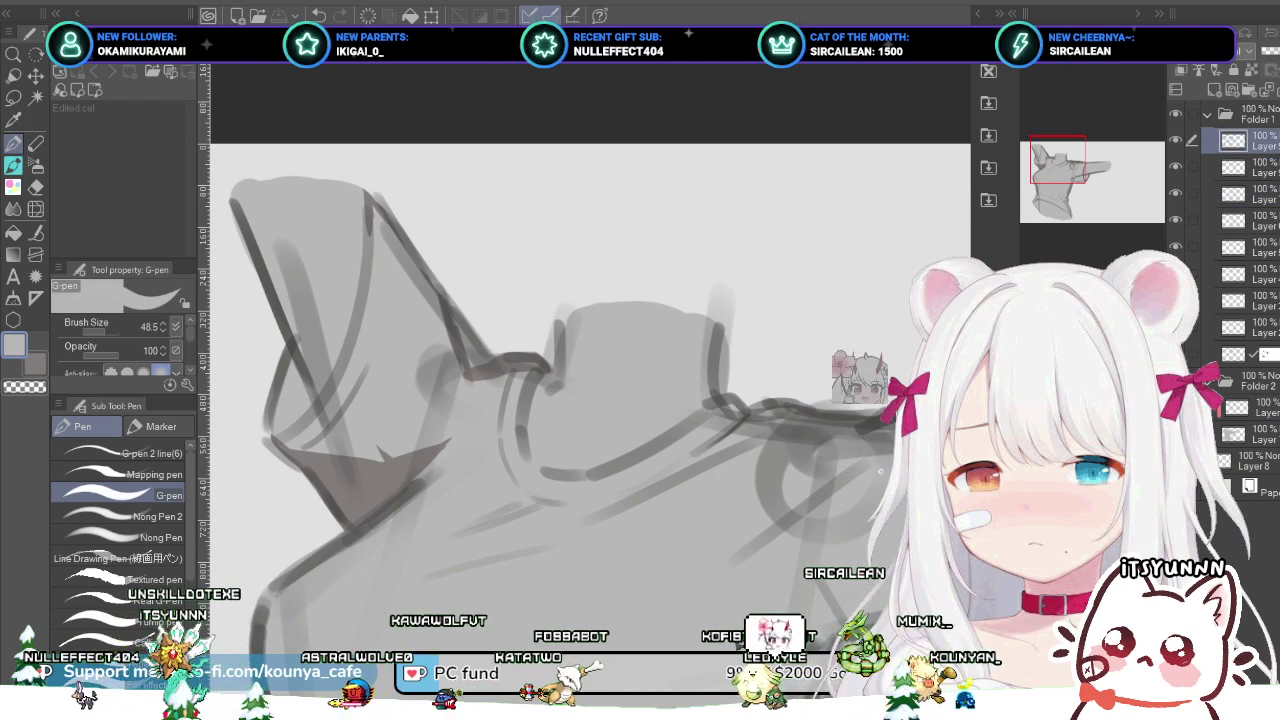
{"action": "left_click", "coordinate": [1250, 167]}
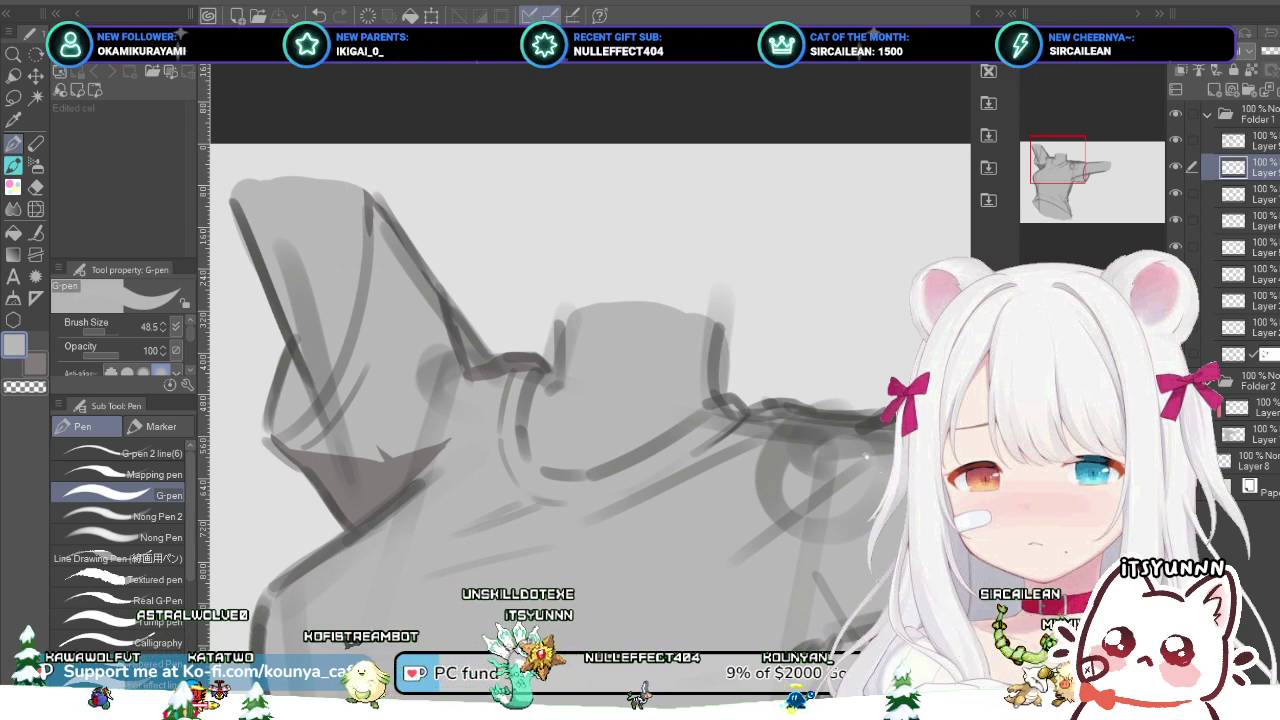
{"action": "key", "text": "alt+bracketright"}
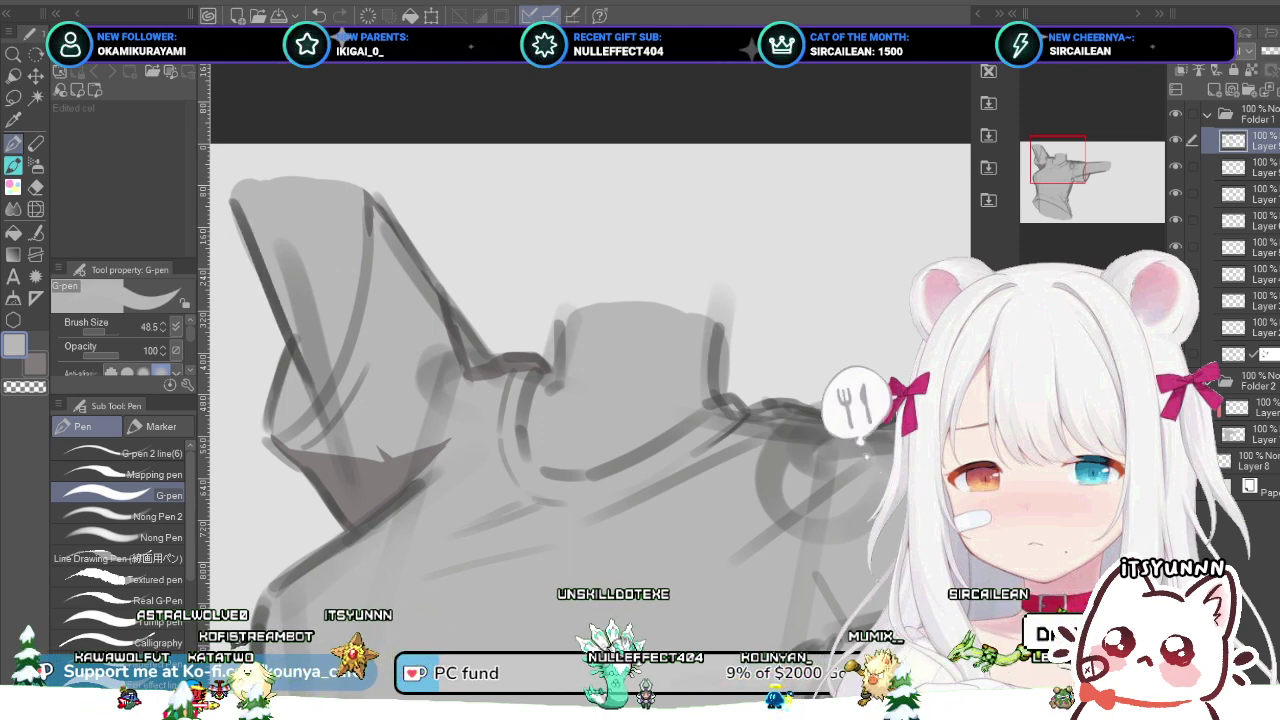
{"action": "left_click", "coordinate": [1250, 167]}
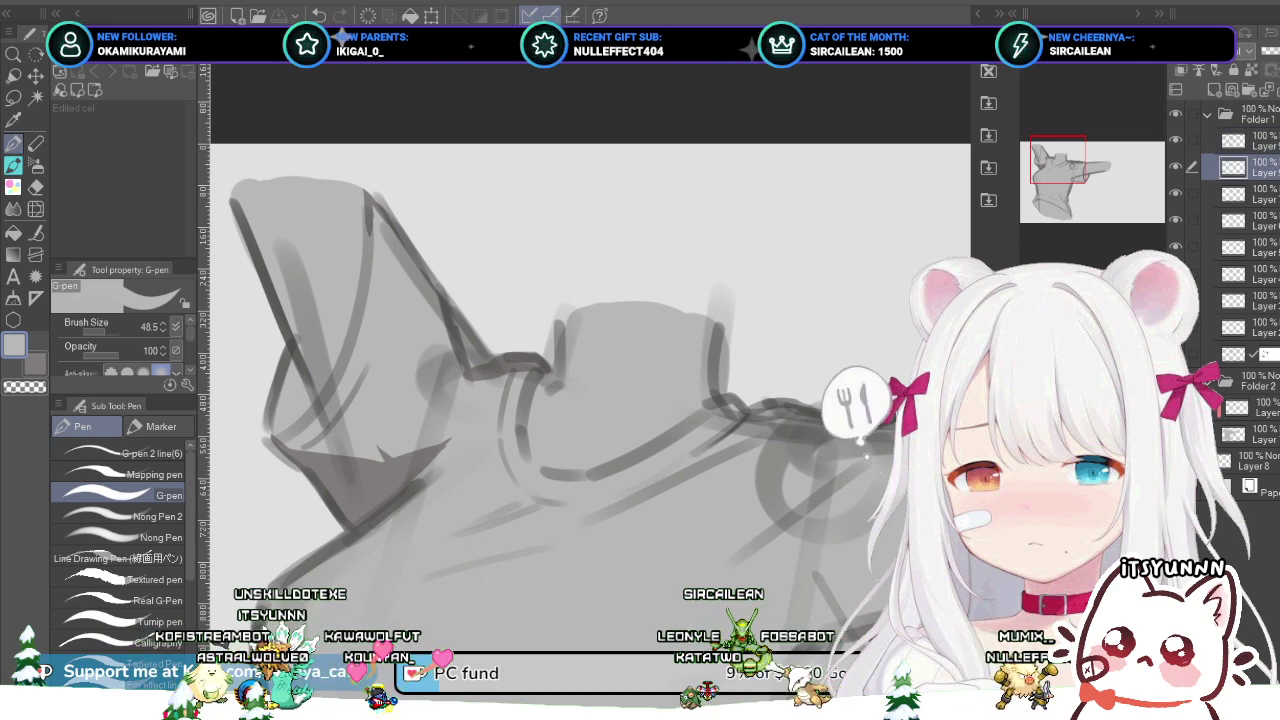
{"action": "left_click", "coordinate": [1250, 140]}
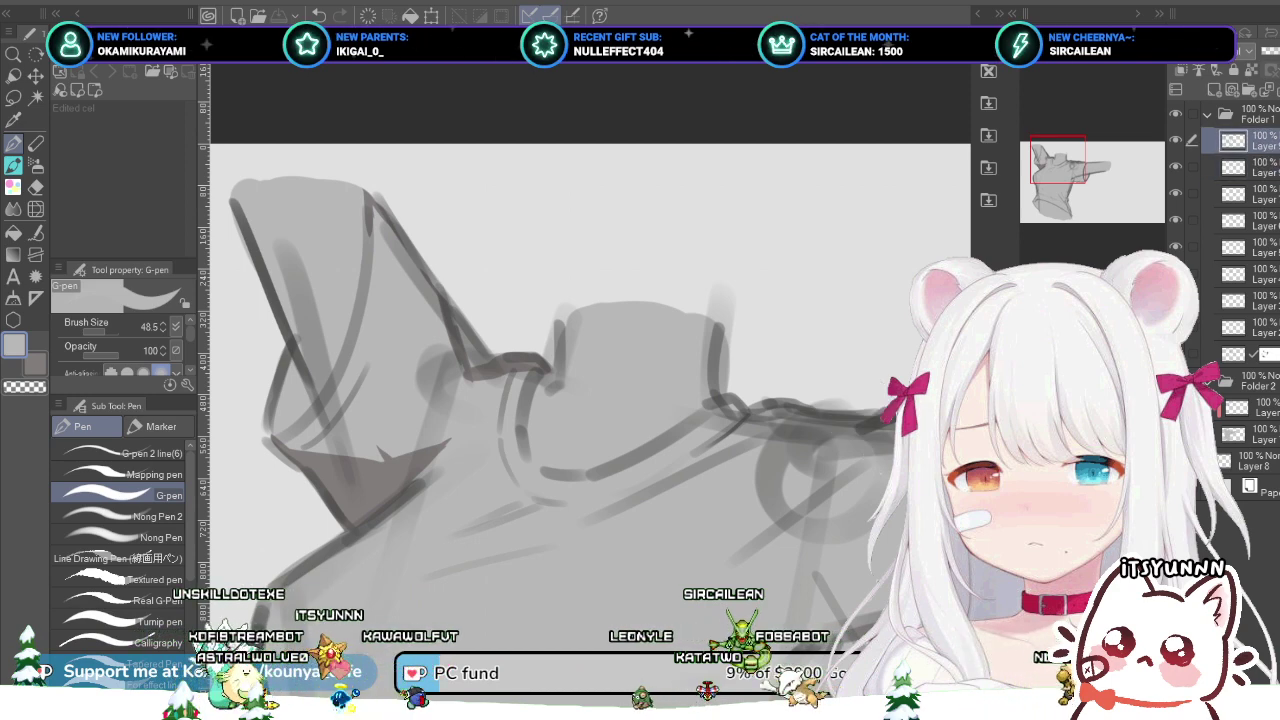
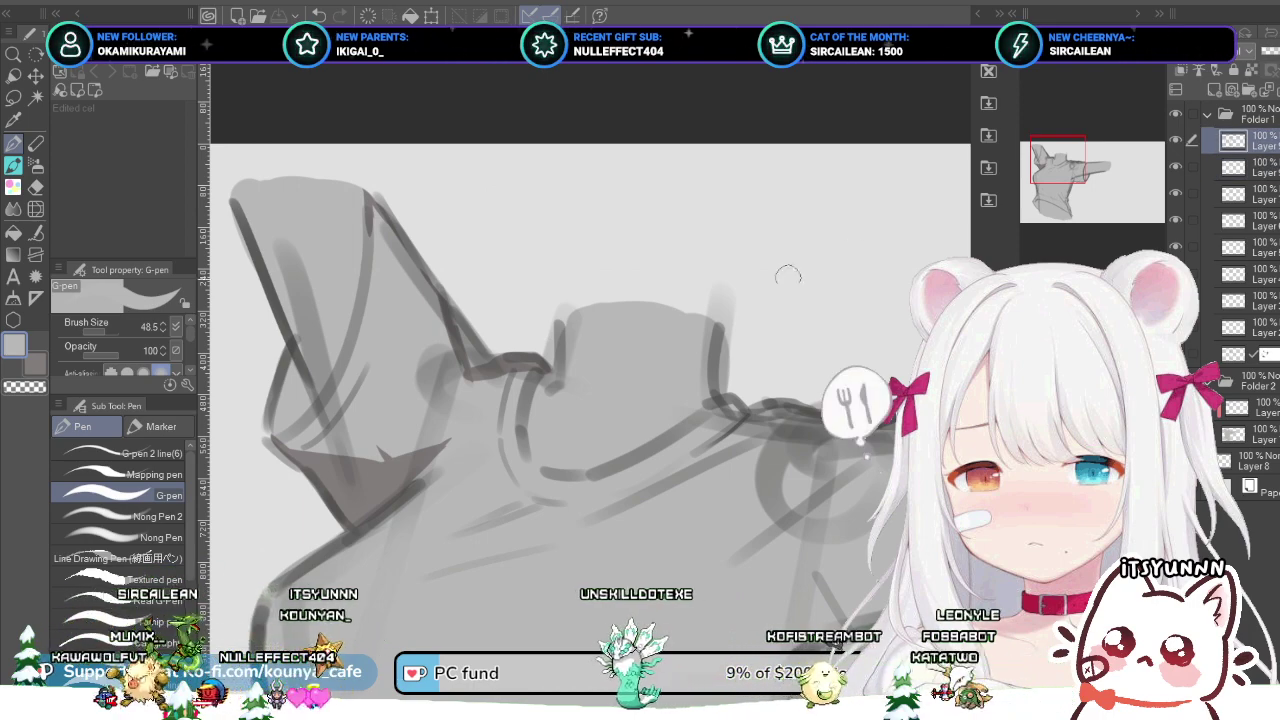
{"action": "left_click_drag", "start_coordinate": [652, 341], "coordinate": [508, 263]}
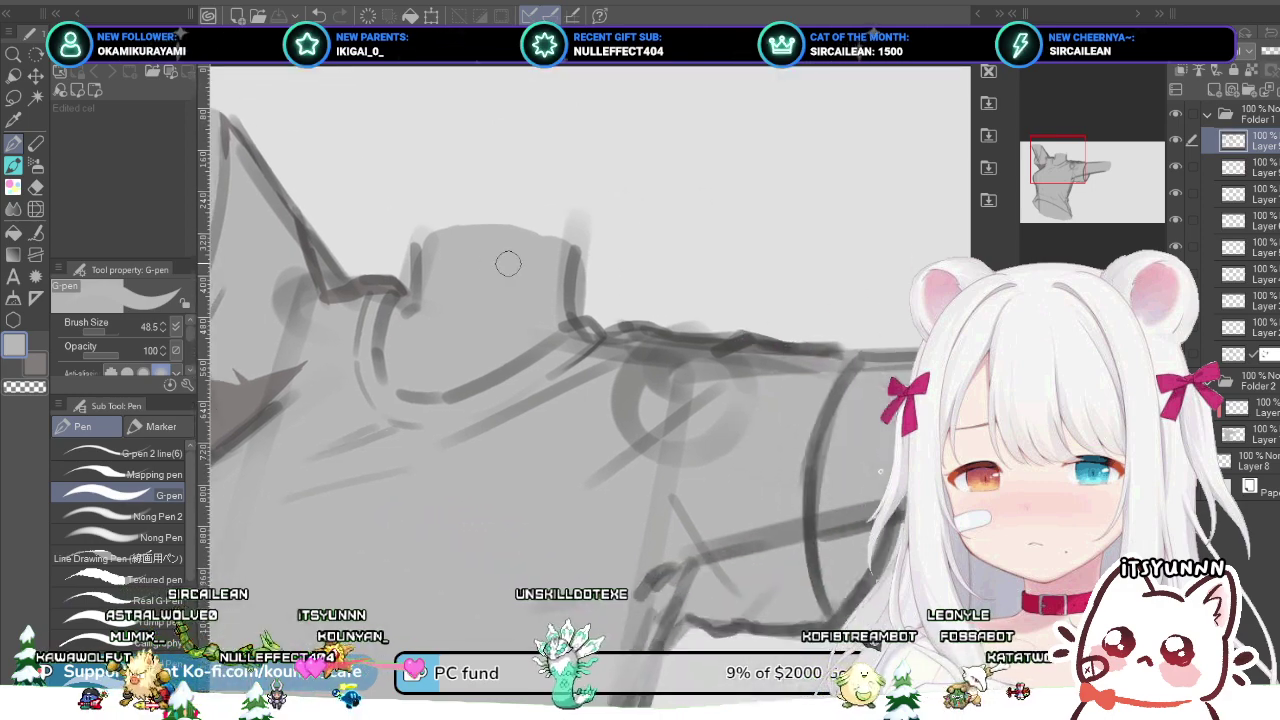
{"action": "scroll", "coordinate": [480, 310], "scroll_direction": "up", "scroll_amount": 3}
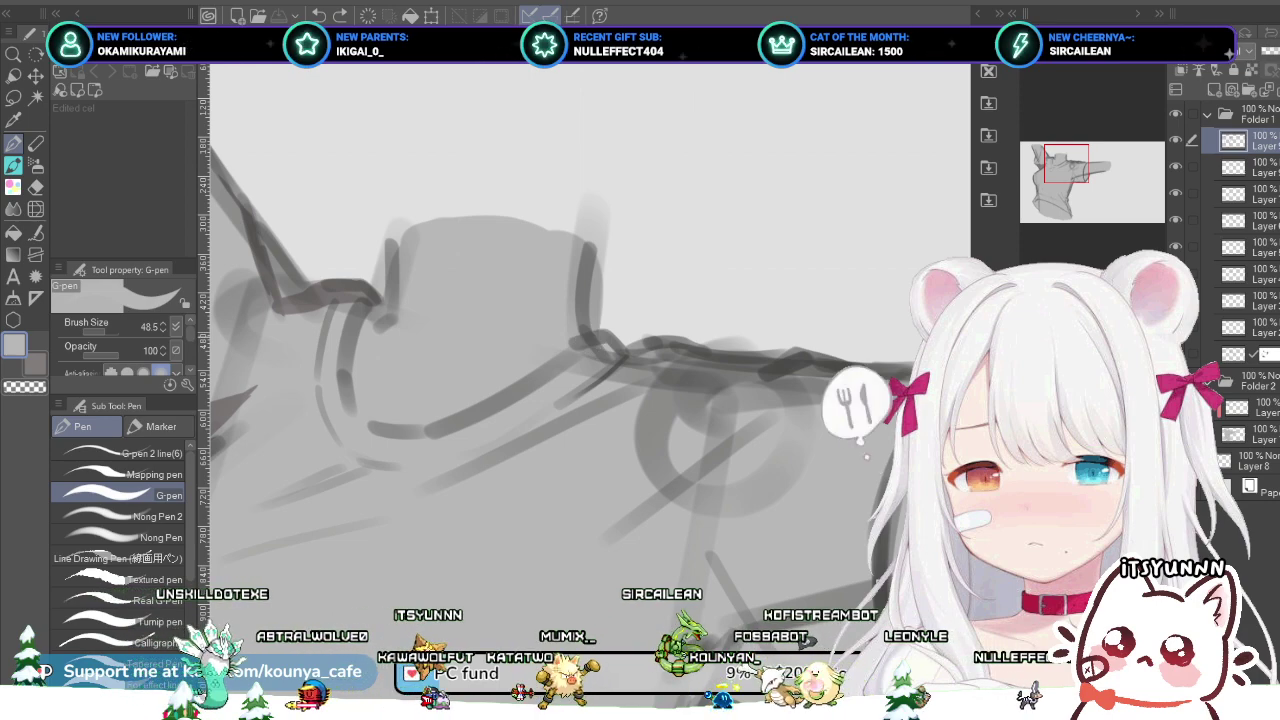
{"action": "key", "text": "ctrl+minus"}
{"action": "left_click_drag", "start_coordinate": [814, 503], "coordinate": [880, 471]}
{"action": "key", "text": "ctrl+minus"}
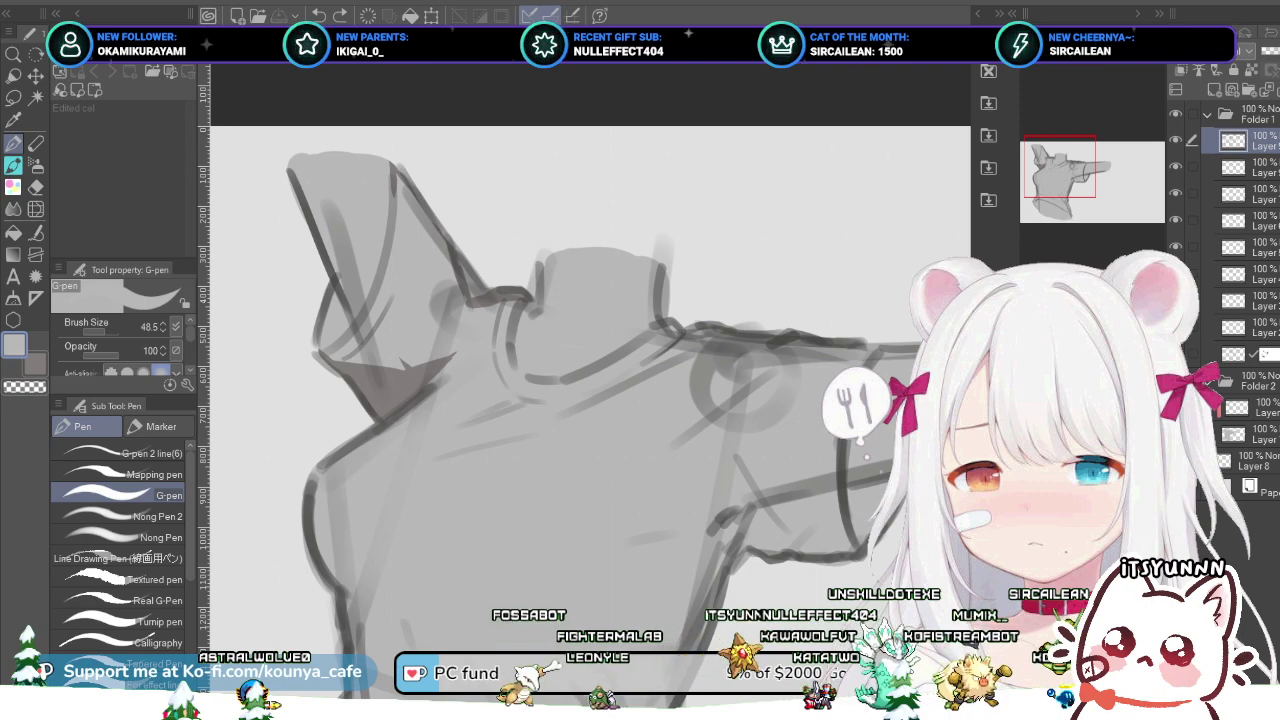
{"action": "key", "text": "alt+bracketleft"}
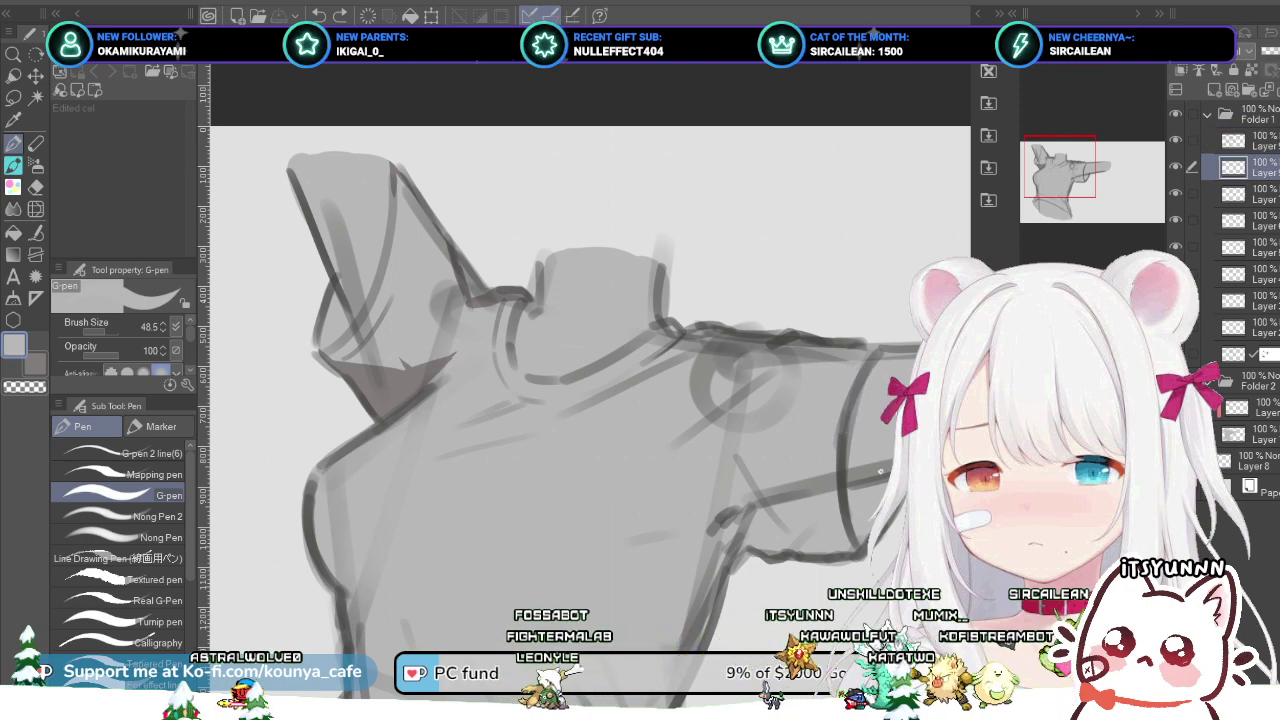
{"action": "key", "text": "alt+bracketright"}
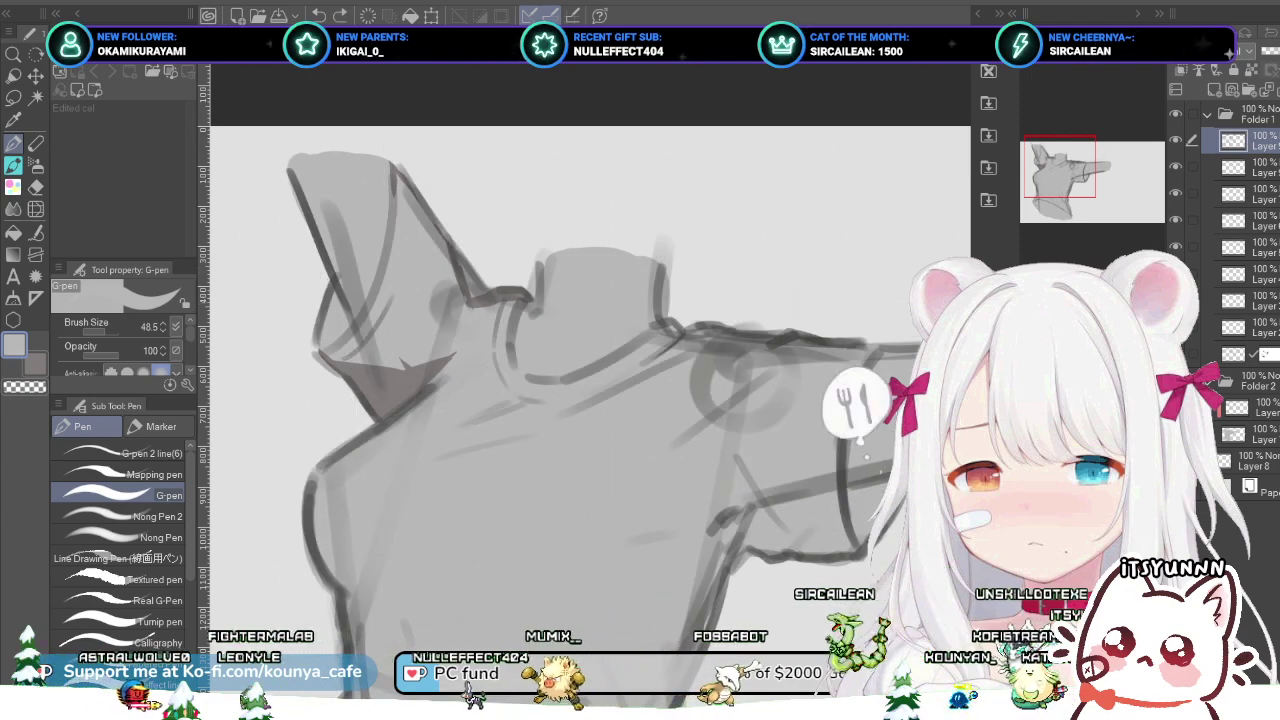
Step: Undo the last two edits at the corner where the raised arm meets the collar
{"action": "key", "text": "ctrl+z"}
{"action": "key", "text": "ctrl+z"}
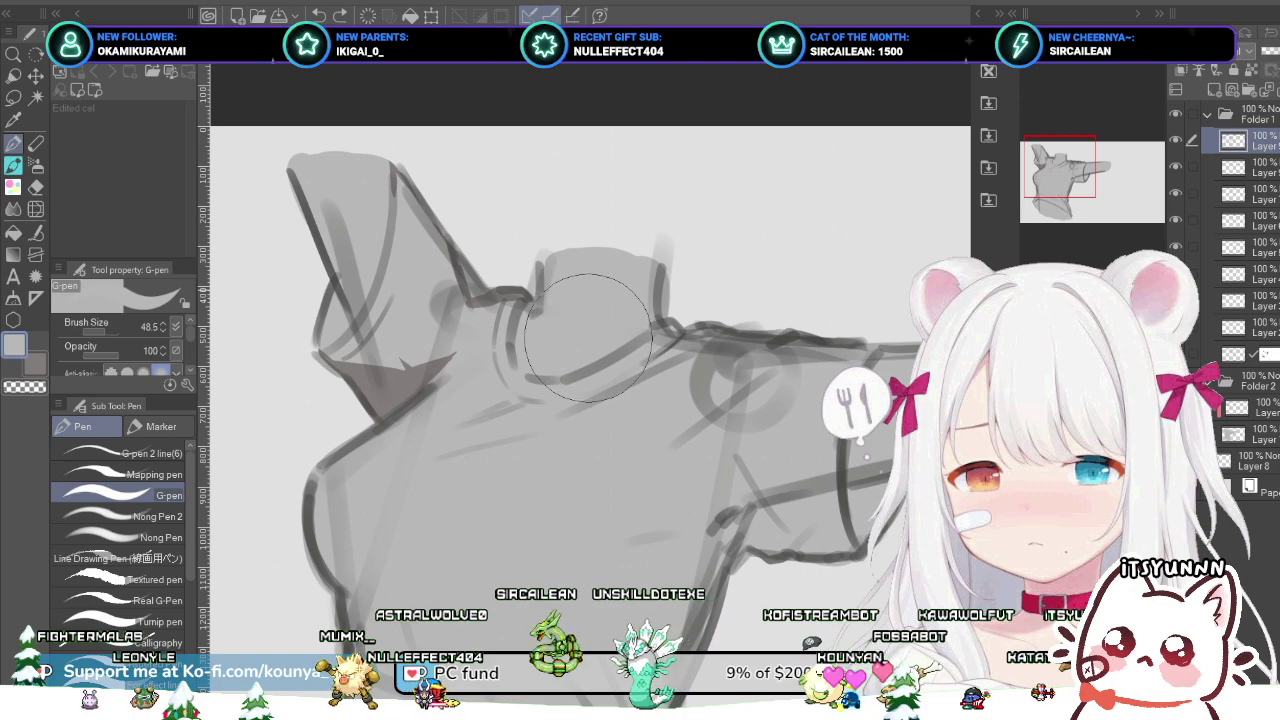
{"action": "left_click_drag", "start_coordinate": [548, 288], "coordinate": [510, 275]}
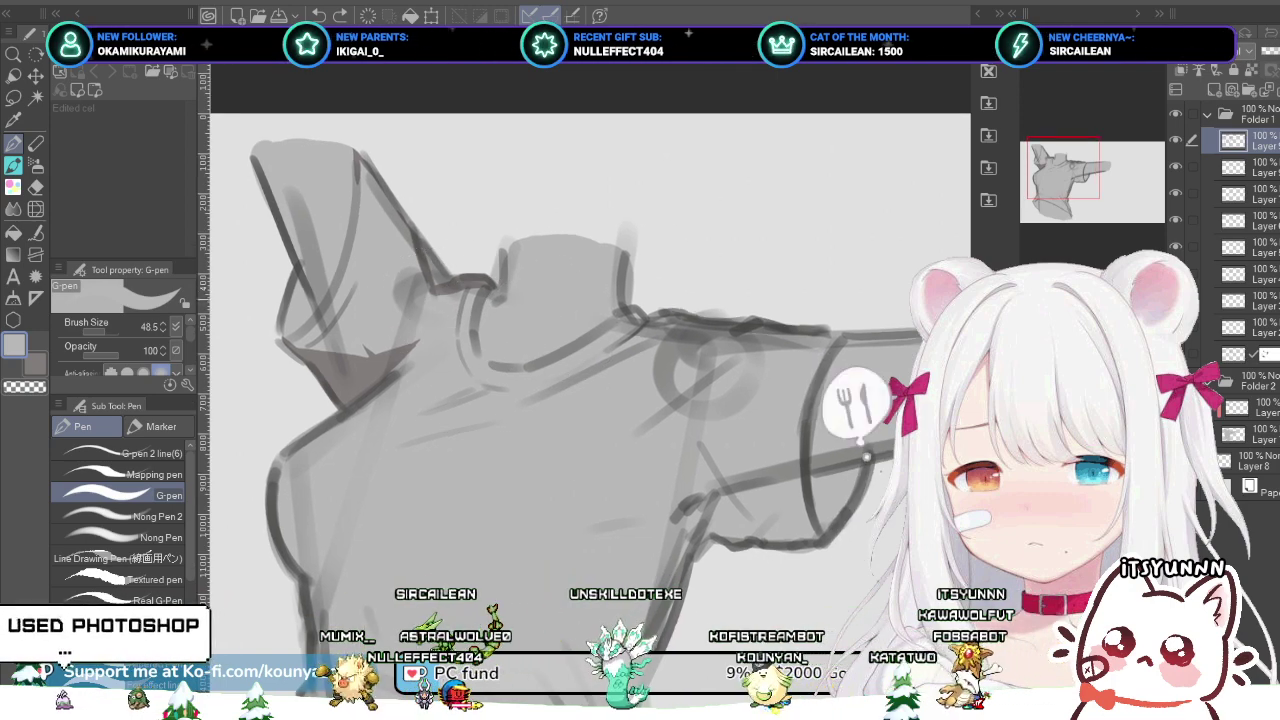
{"action": "left_click_drag", "start_coordinate": [503, 248], "coordinate": [505, 290]}
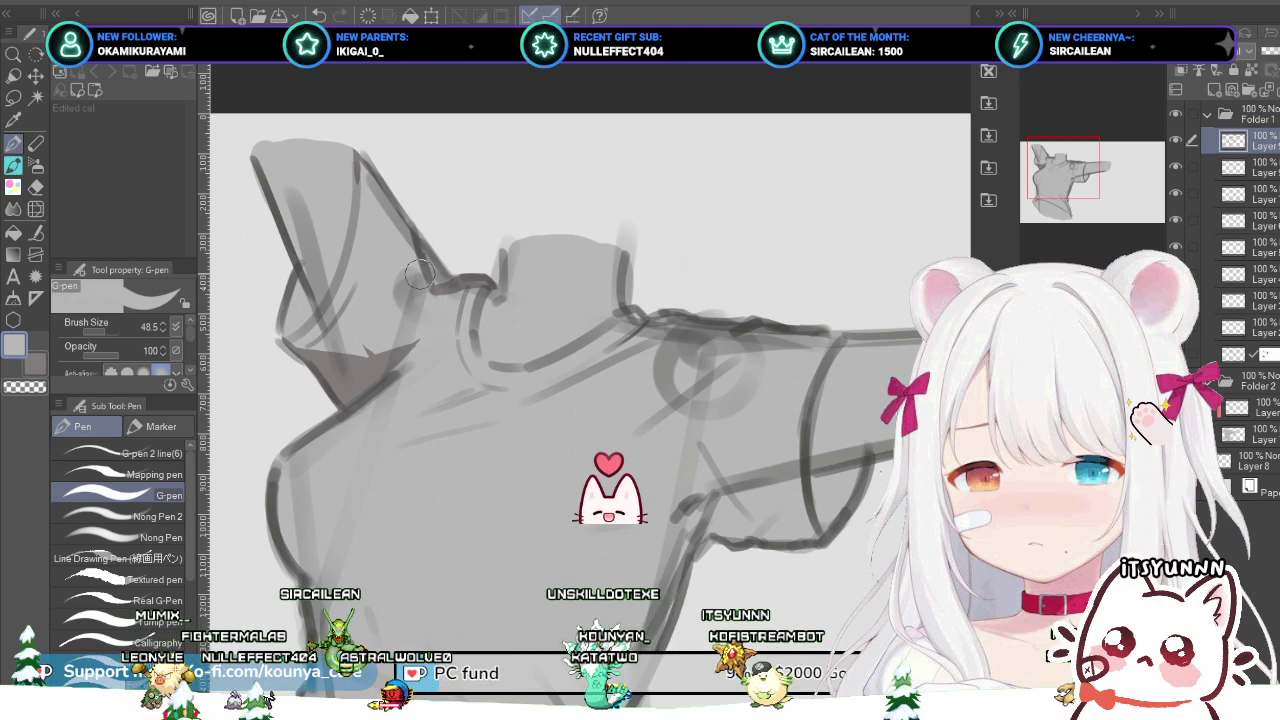
{"action": "mouse_move", "coordinate": [420, 274]}
{"action": "left_mouse_down"}
{"action": "mouse_move", "coordinate": [440, 286]}
{"action": "mouse_move", "coordinate": [490, 280]}
{"action": "left_mouse_up"}
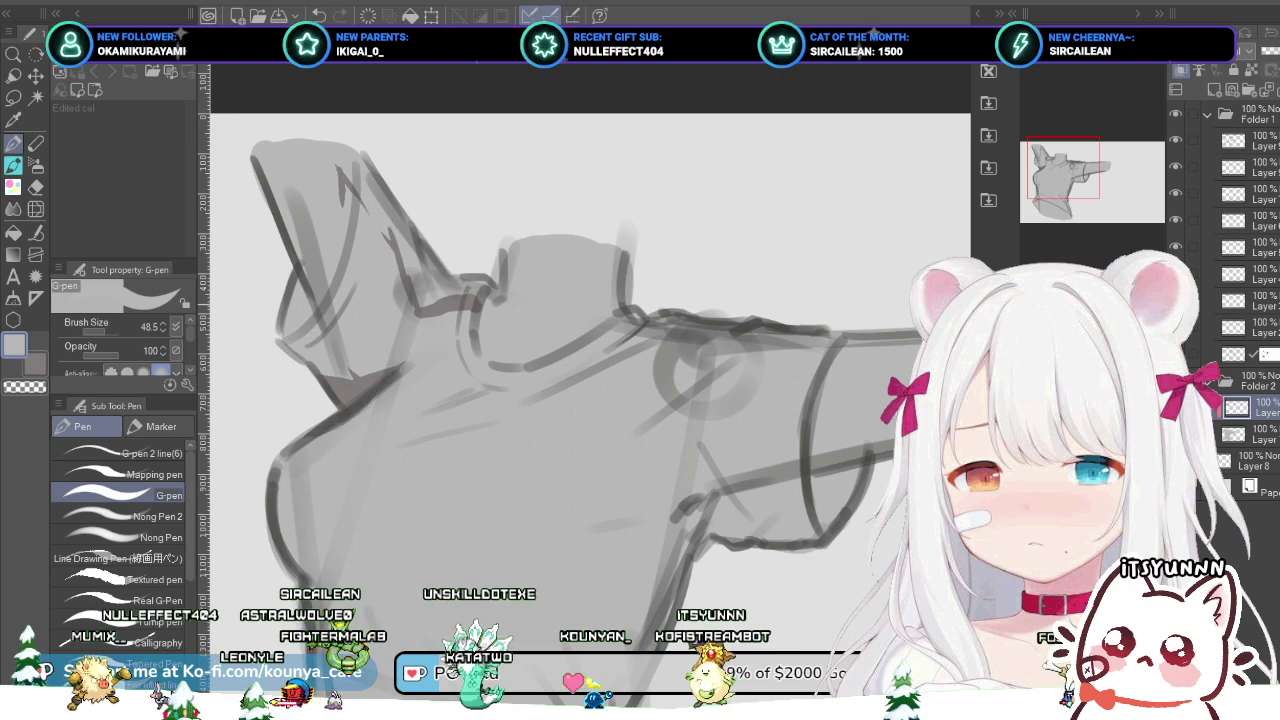
{"action": "left_click", "coordinate": [350, 375], "text": "ctrl+shift"}
{"action": "left_click_drag", "start_coordinate": [350, 375], "coordinate": [354, 431]}
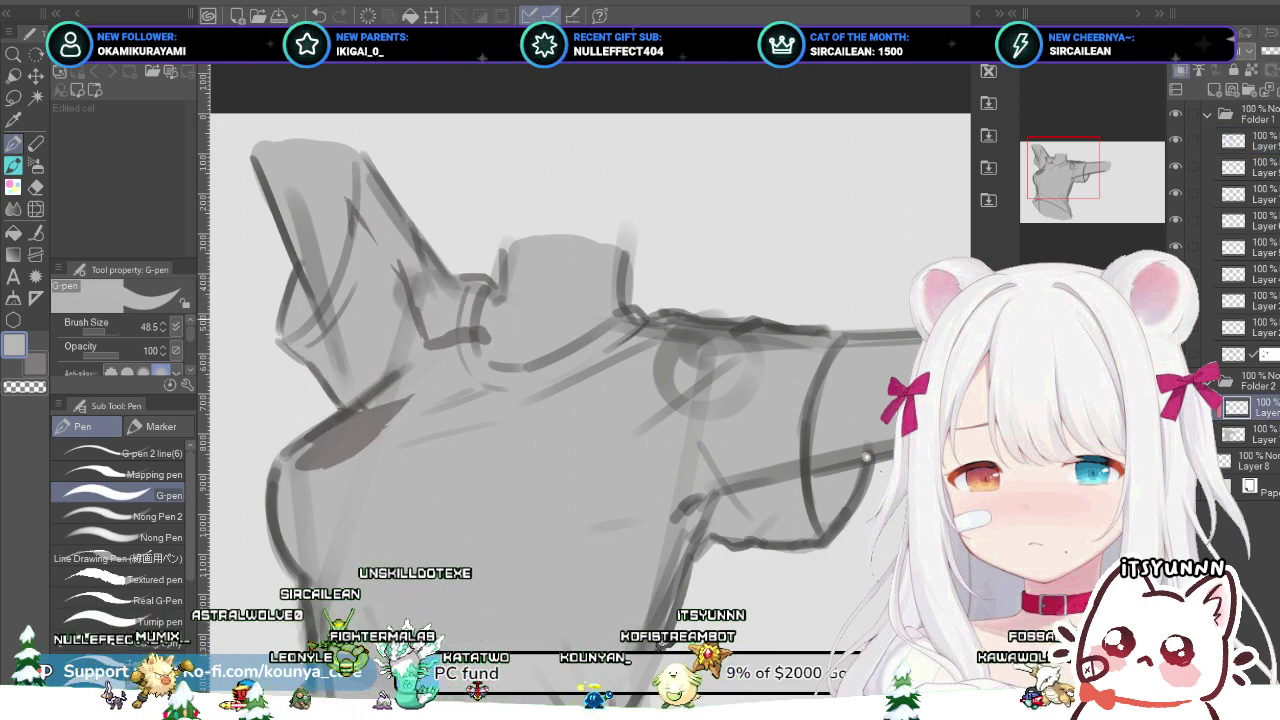
{"action": "key", "text": "ctrl+z"}
{"action": "left_click", "coordinate": [700, 322], "text": "ctrl+shift"}
{"action": "left_click_drag", "start_coordinate": [700, 322], "coordinate": [696, 360]}
{"action": "key", "text": "ctrl+z"}
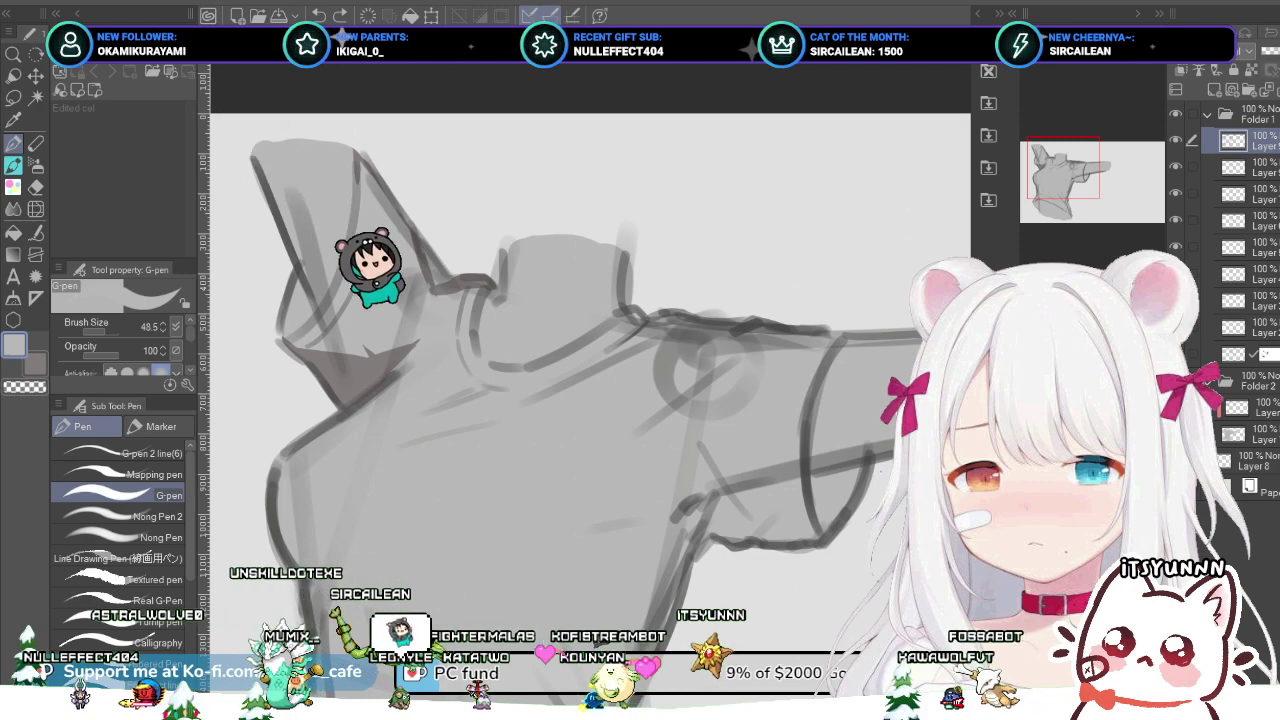
Step: Paint brownish-grey shading on the shadow layer between the raised arm and the collar with the G-pen at size 83.4
{"action": "left_click", "coordinate": [866, 457], "text": "ctrl+shift"}
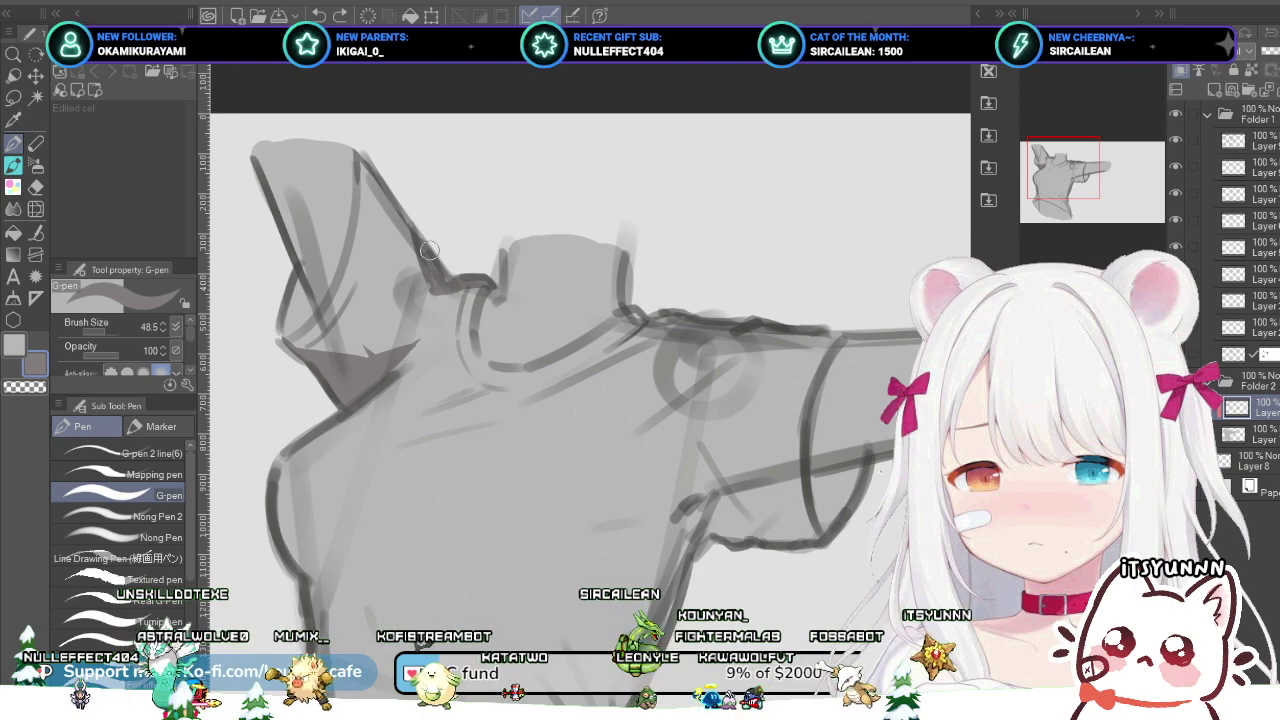
{"action": "key", "text": "]"}
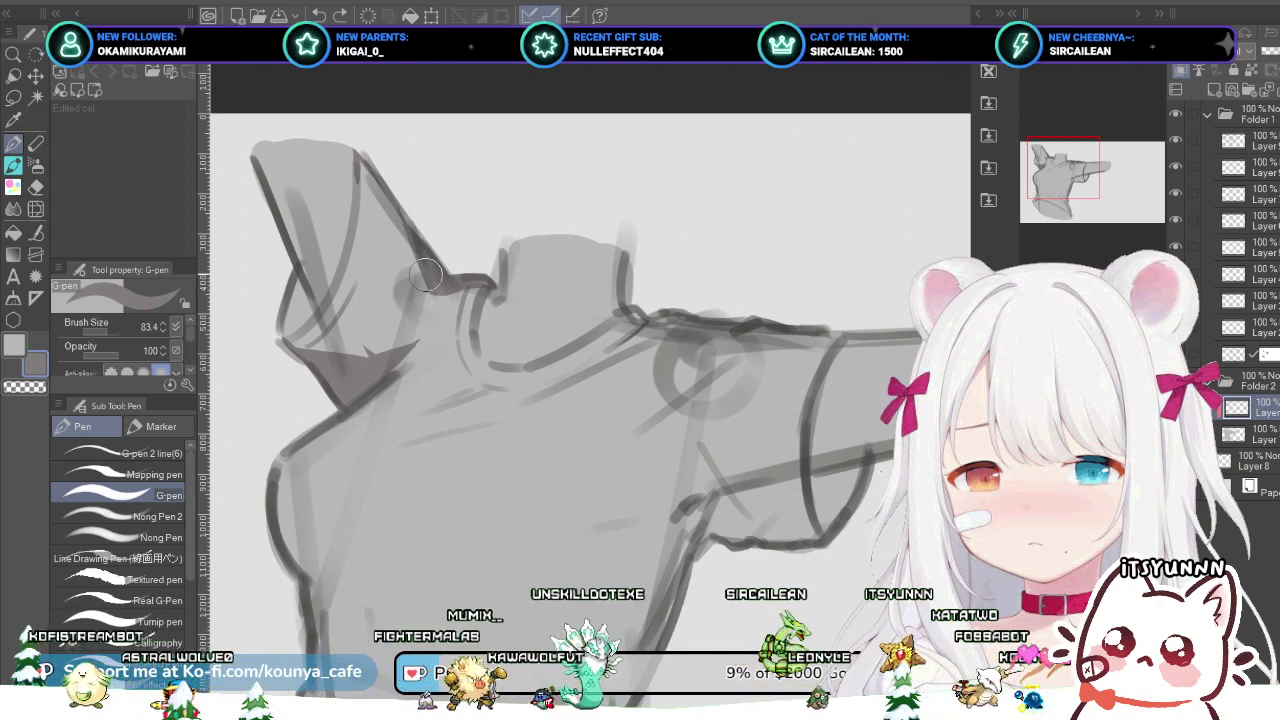
Step: Trim the lower edge of the corner shadow between the raised arm and the collar with the Hard eraser at size 42.3
{"action": "scroll", "coordinate": [445, 300], "scroll_direction": "up", "scroll_amount": 2}
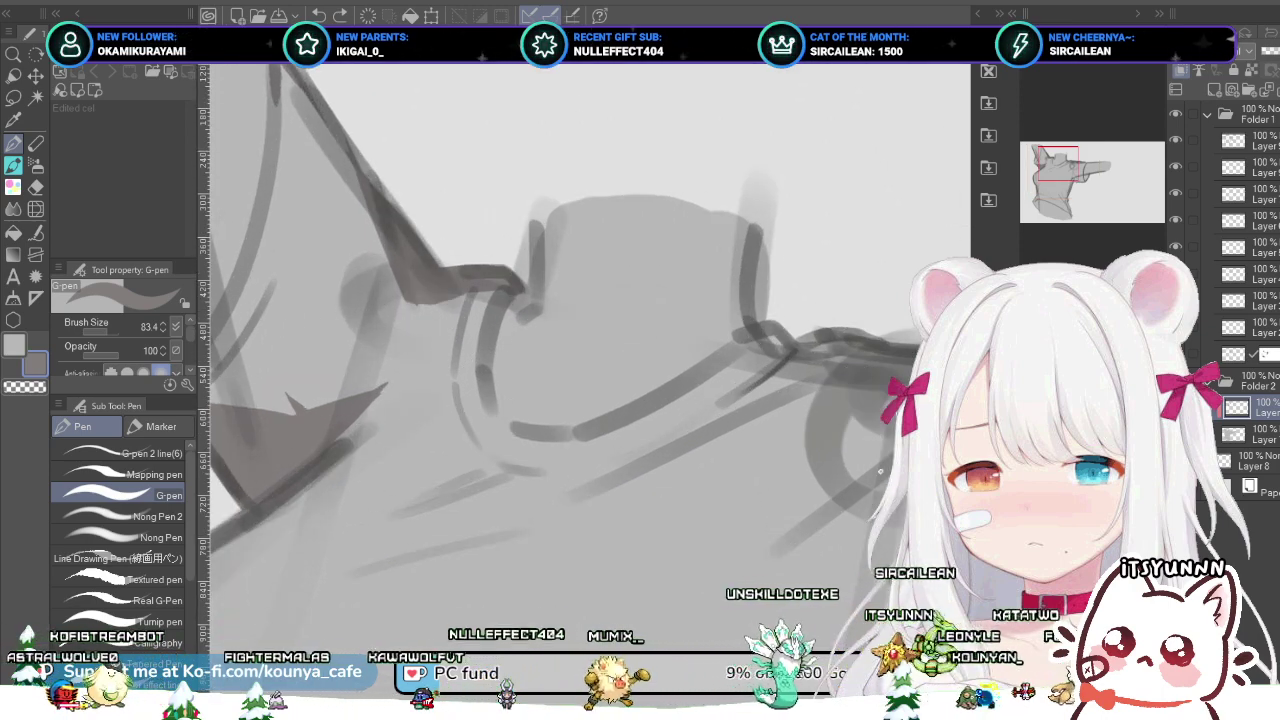
{"action": "key", "text": "e"}
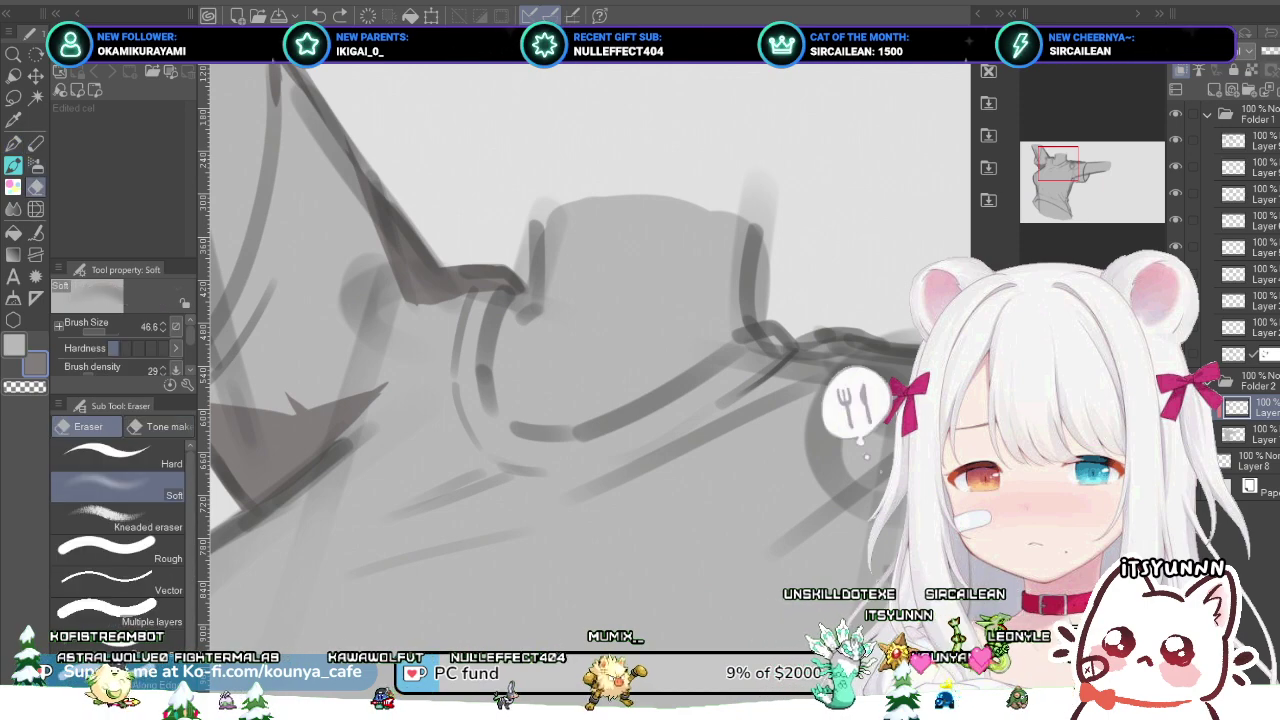
{"action": "left_click", "coordinate": [118, 455]}
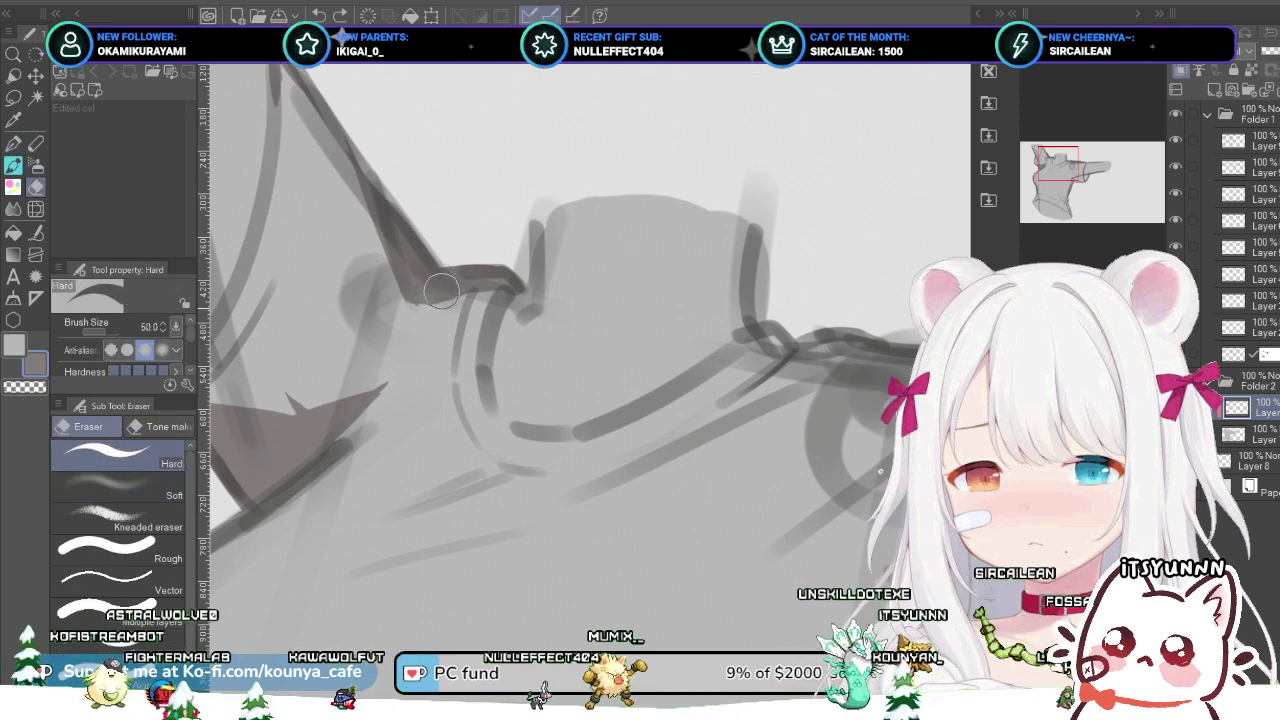
{"action": "left_click_drag", "start_coordinate": [437, 298], "coordinate": [423, 308]}
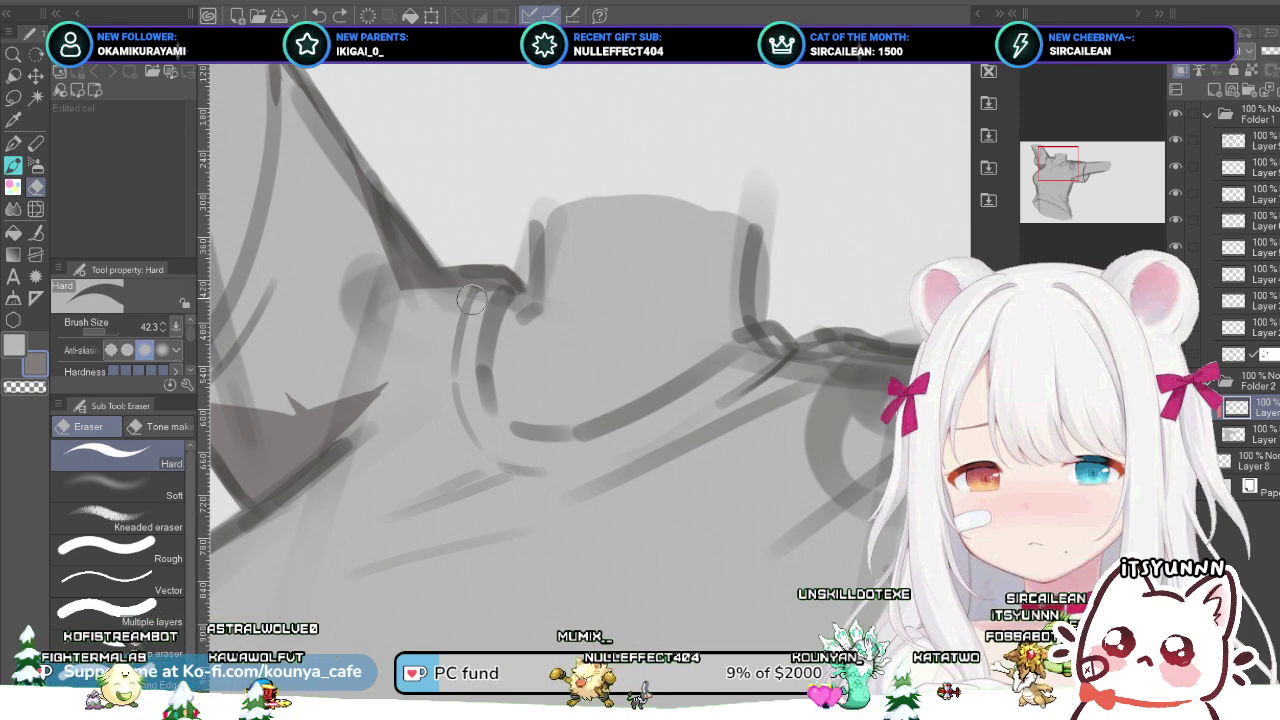
{"action": "key", "text": "ctrl+z"}
{"action": "left_click_drag", "start_coordinate": [400, 306], "coordinate": [505, 296]}
{"action": "key", "text": "ctrl+z"}
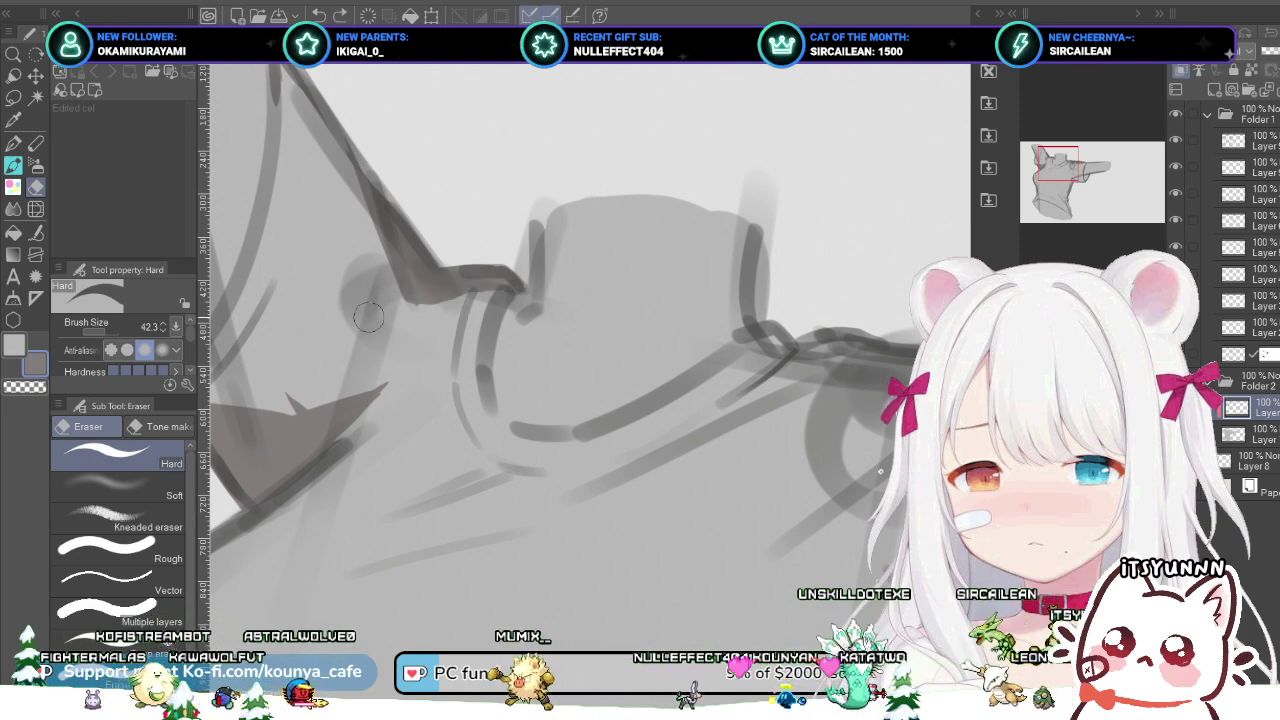
{"action": "left_click_drag", "start_coordinate": [402, 306], "coordinate": [490, 295]}
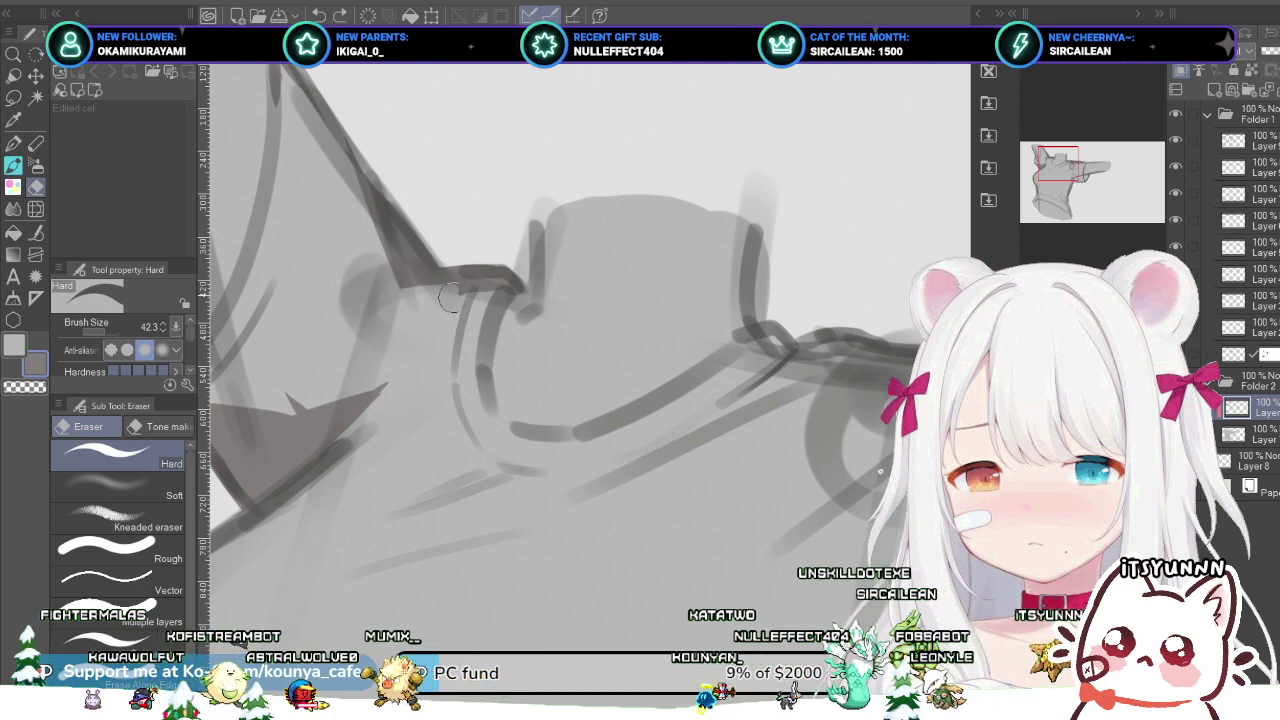
Step: Try to thin the corner shadow's edge between the raised arm and the collar with the Hard eraser at size 19.7
{"action": "left_click_drag", "start_coordinate": [517, 293], "coordinate": [475, 311]}
{"action": "key", "text": "["}
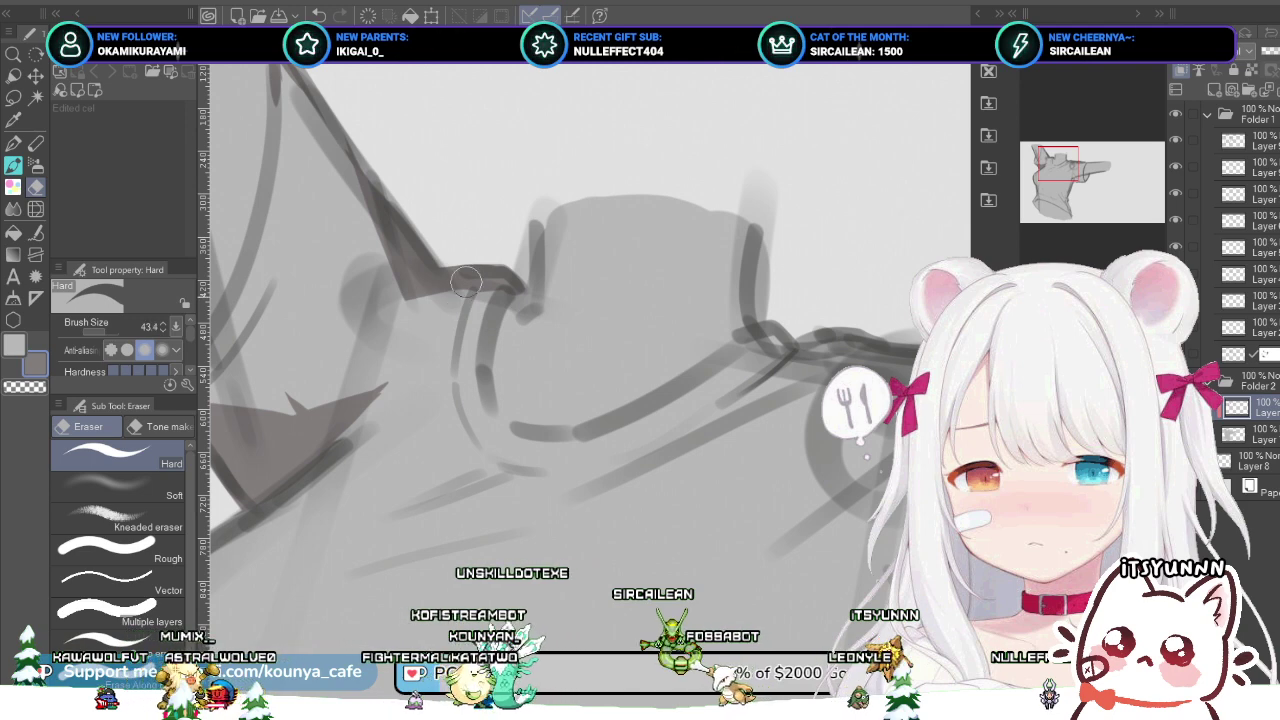
{"action": "key", "text": "["}
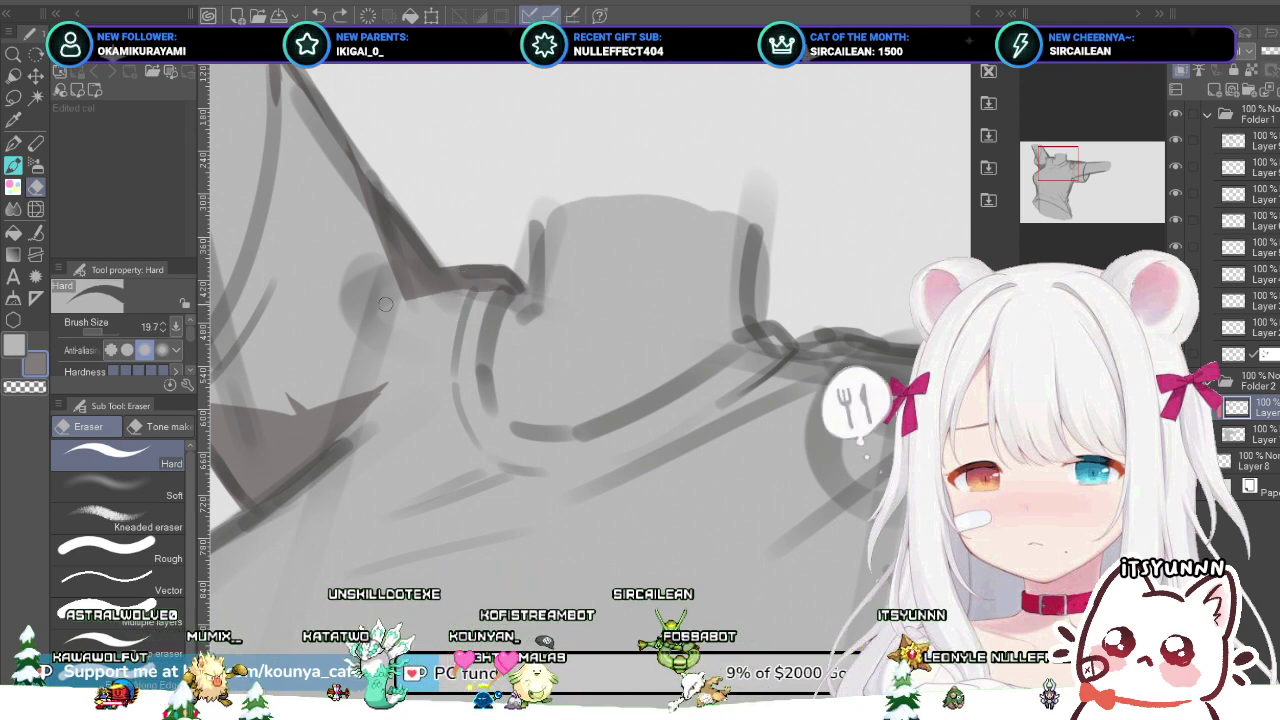
{"action": "left_click_drag", "start_coordinate": [399, 300], "coordinate": [498, 280]}
{"action": "key", "text": "ctrl+z"}
{"action": "left_click_drag", "start_coordinate": [395, 301], "coordinate": [488, 282]}
{"action": "key", "text": "ctrl+z"}
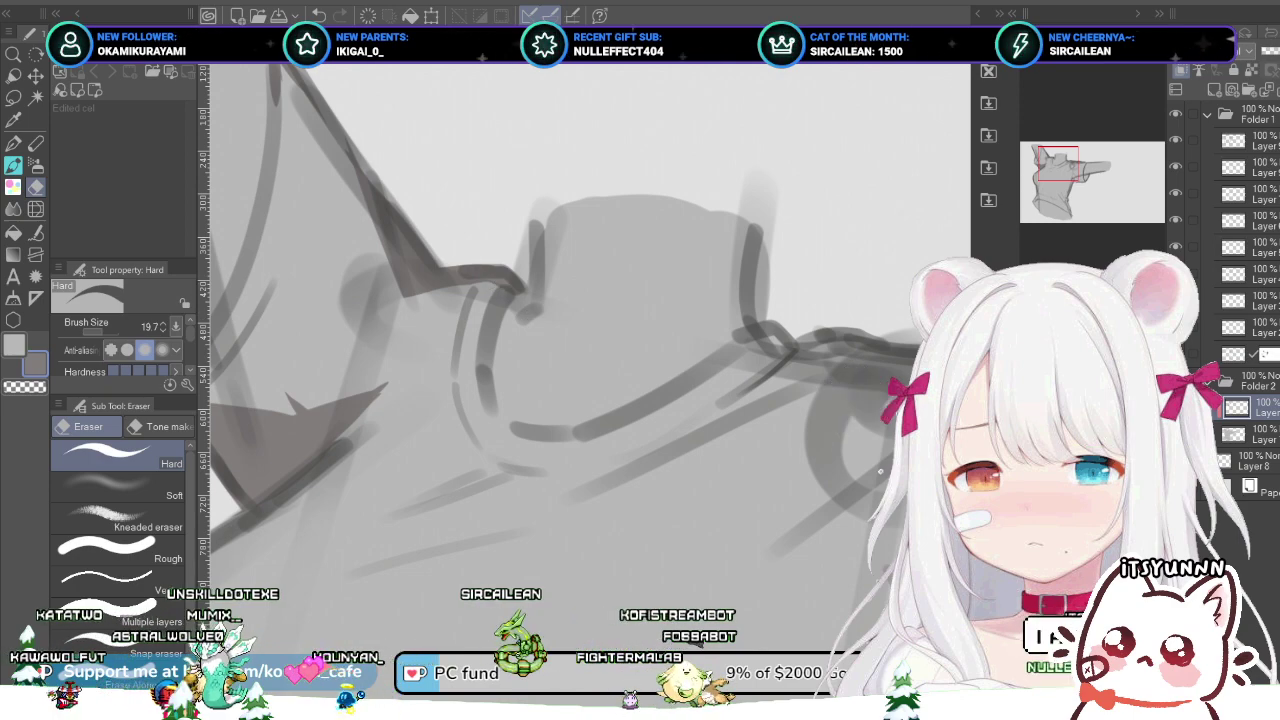
Step: Examine the shadows around the raised arm and collar against the whole torso, both close up and from afar
{"action": "scroll", "coordinate": [563, 308], "scroll_direction": "down", "scroll_amount": 3}
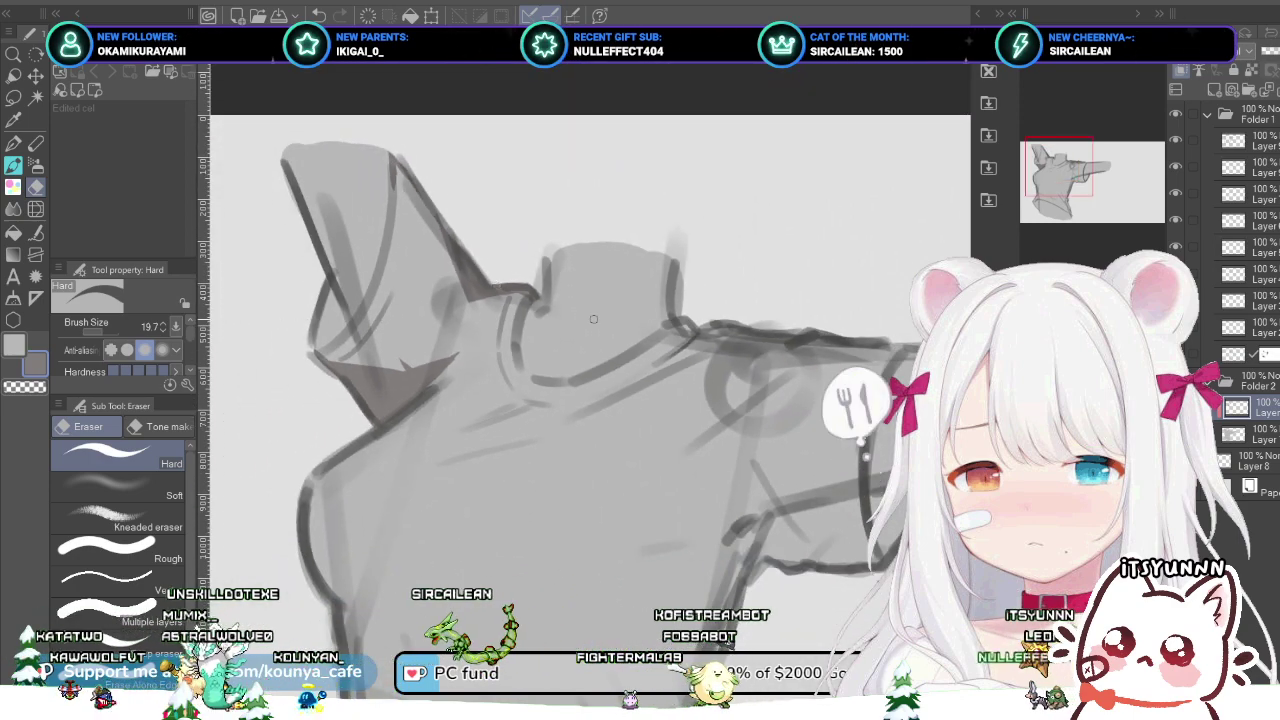
{"action": "left_click_drag", "start_coordinate": [593, 319], "coordinate": [539, 359]}
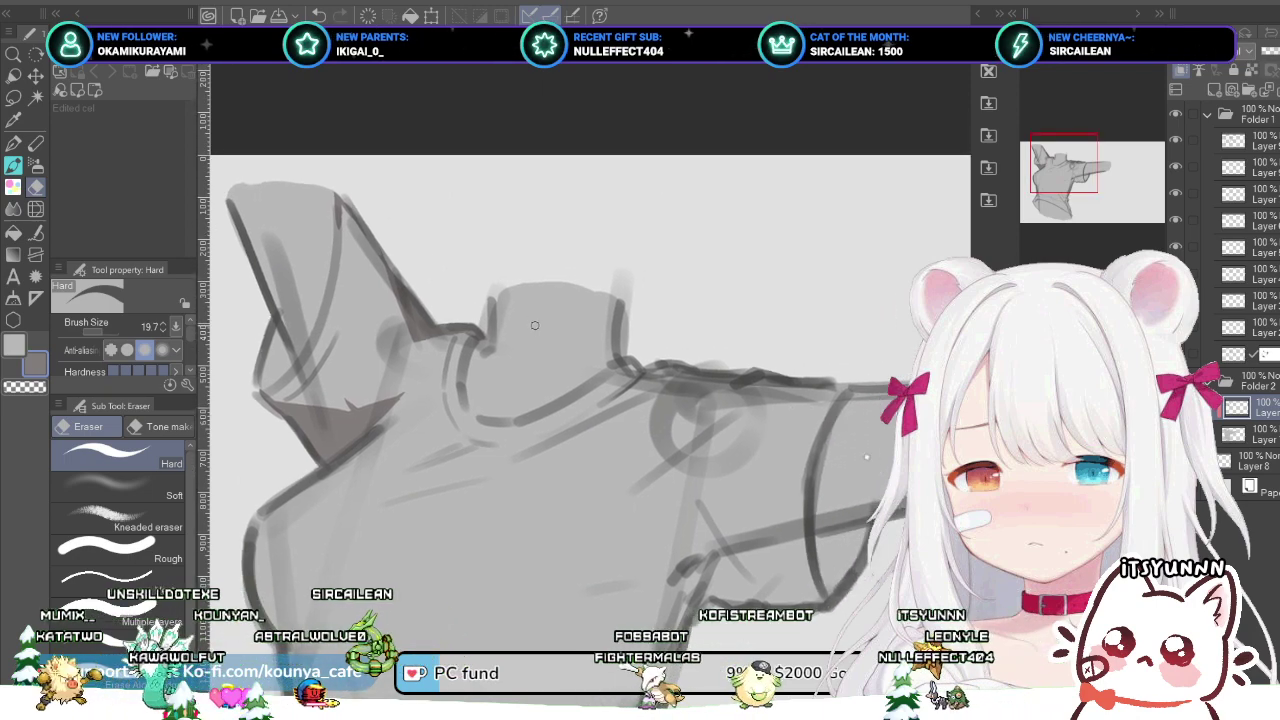
{"action": "scroll", "coordinate": [553, 282], "scroll_direction": "down", "scroll_amount": 1}
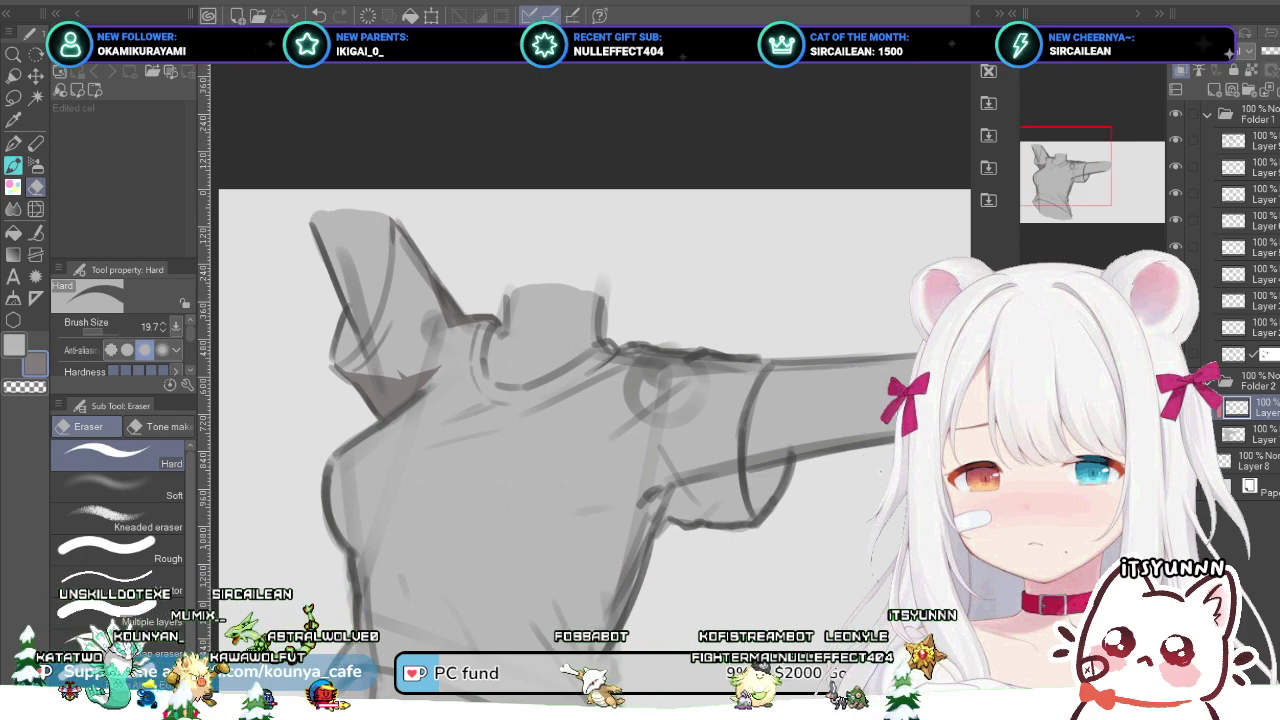
{"action": "scroll", "coordinate": [473, 345], "scroll_direction": "up", "scroll_amount": 3}
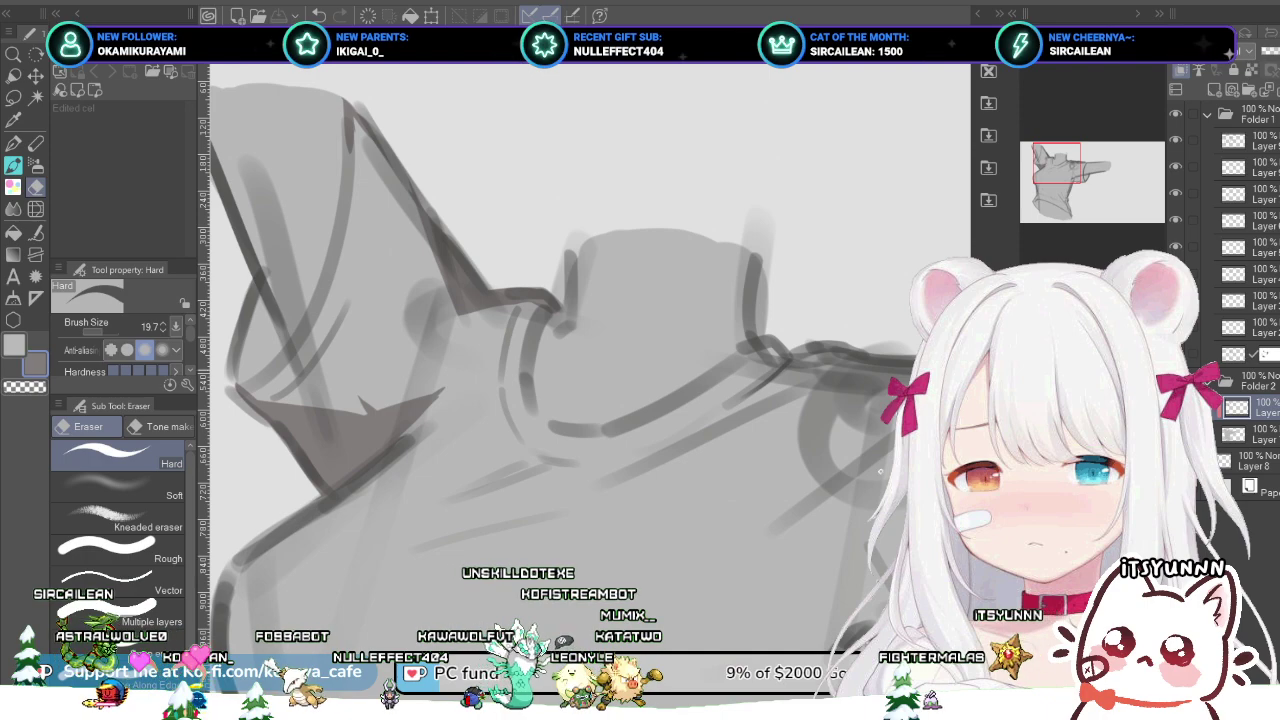
{"action": "scroll", "coordinate": [423, 330], "scroll_direction": "down", "scroll_amount": 2}
{"action": "scroll", "coordinate": [590, 340], "scroll_direction": "down", "scroll_amount": 1}
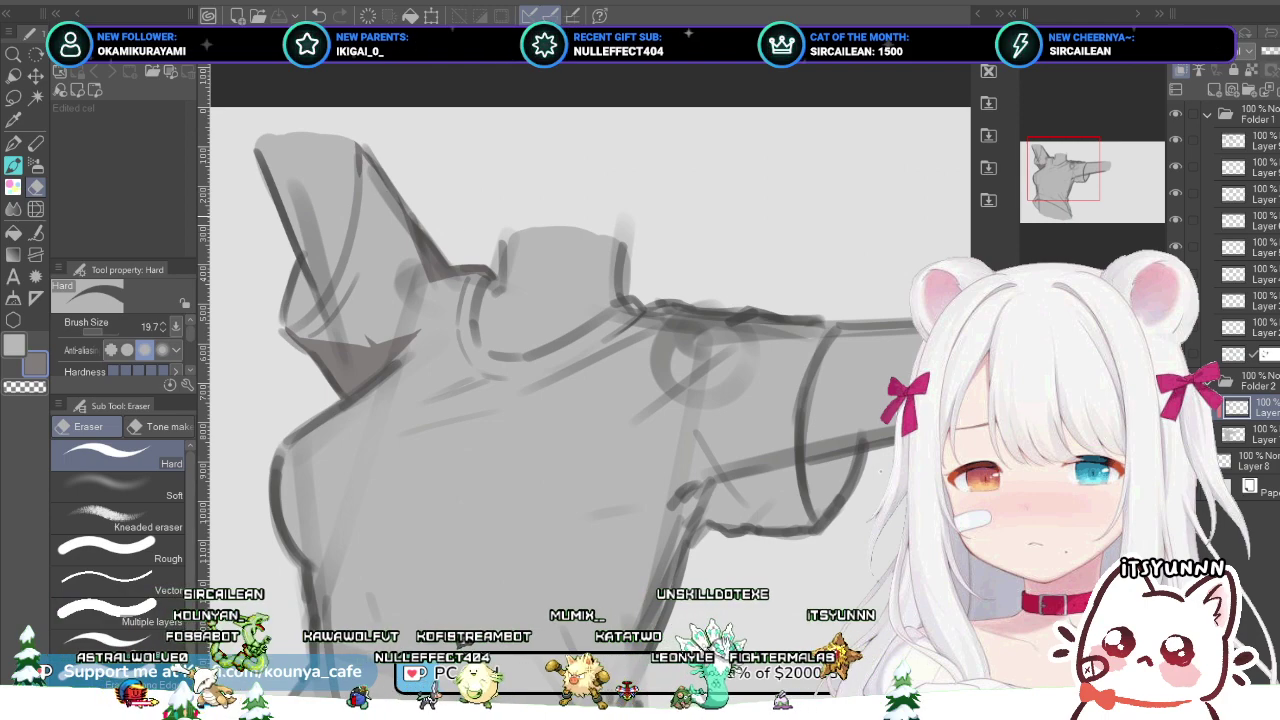
{"action": "scroll", "coordinate": [590, 340], "scroll_direction": "down", "scroll_amount": 1}
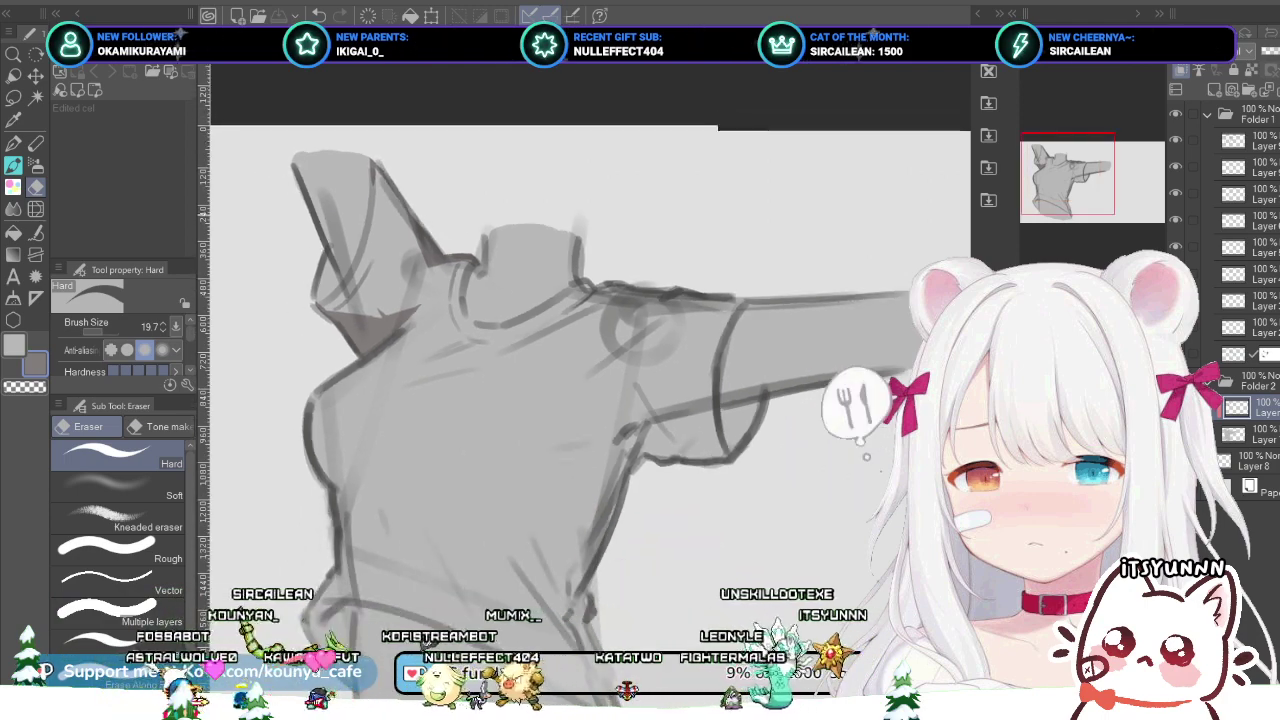
{"action": "scroll", "coordinate": [432, 232], "scroll_direction": "up", "scroll_amount": 1}
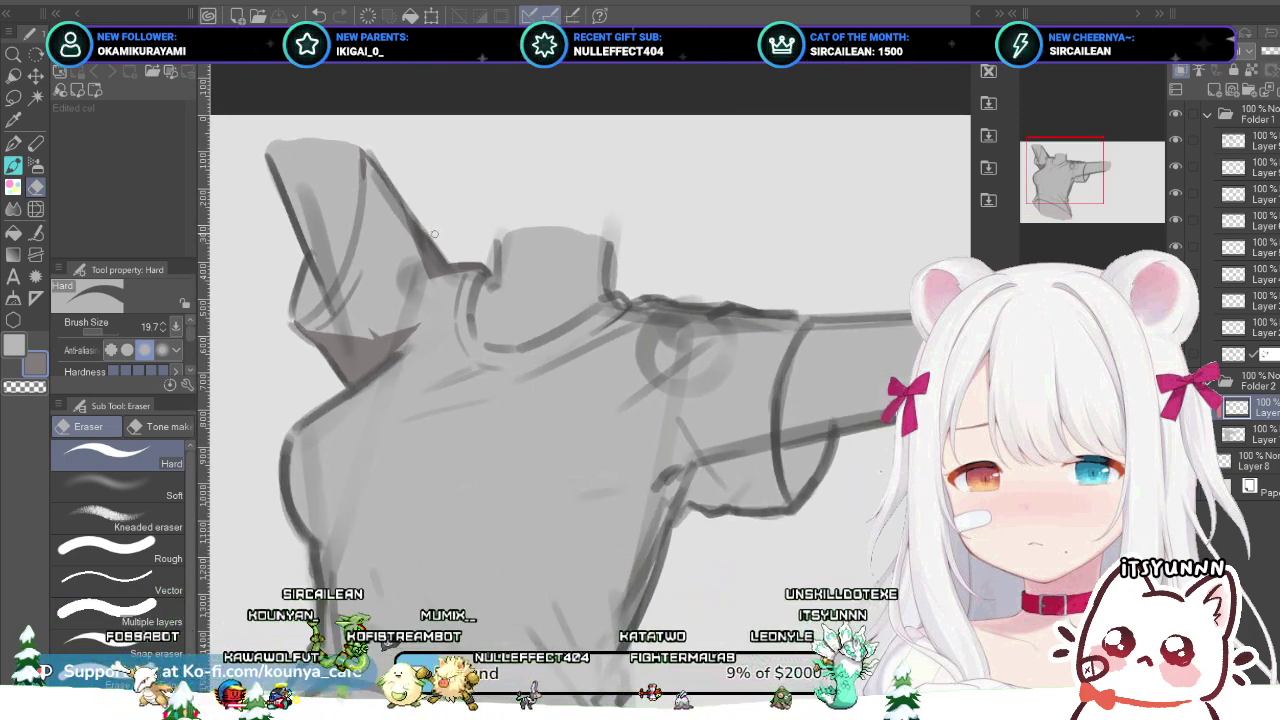
{"action": "left_click_drag", "start_coordinate": [559, 403], "coordinate": [547, 385]}
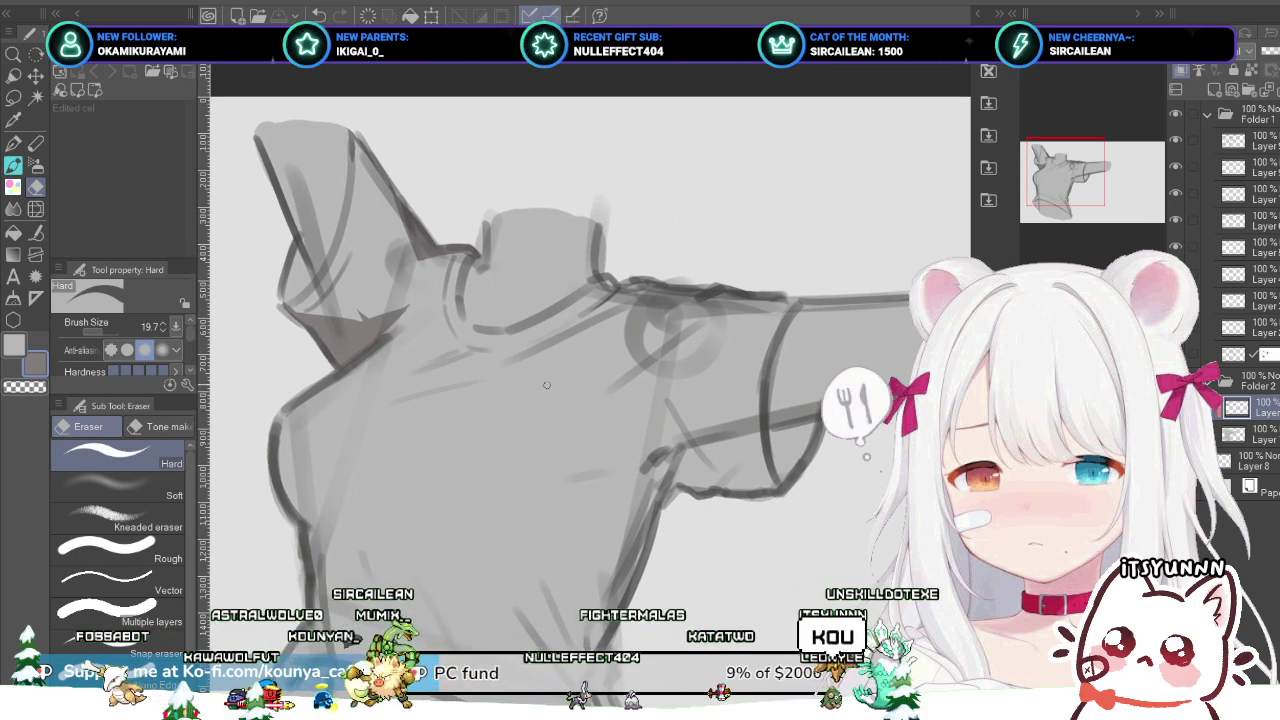
{"action": "scroll", "coordinate": [663, 436], "scroll_direction": "down", "scroll_amount": 2}
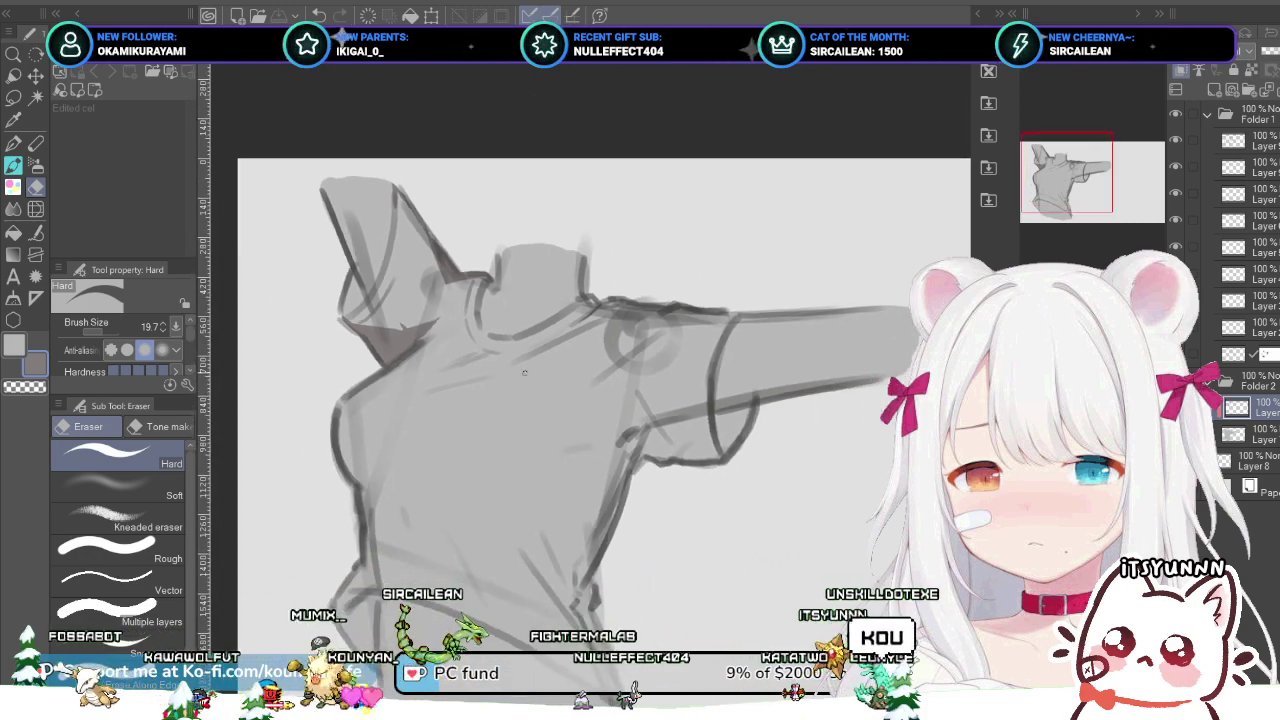
{"action": "scroll", "coordinate": [663, 436], "scroll_direction": "up", "scroll_amount": 3}
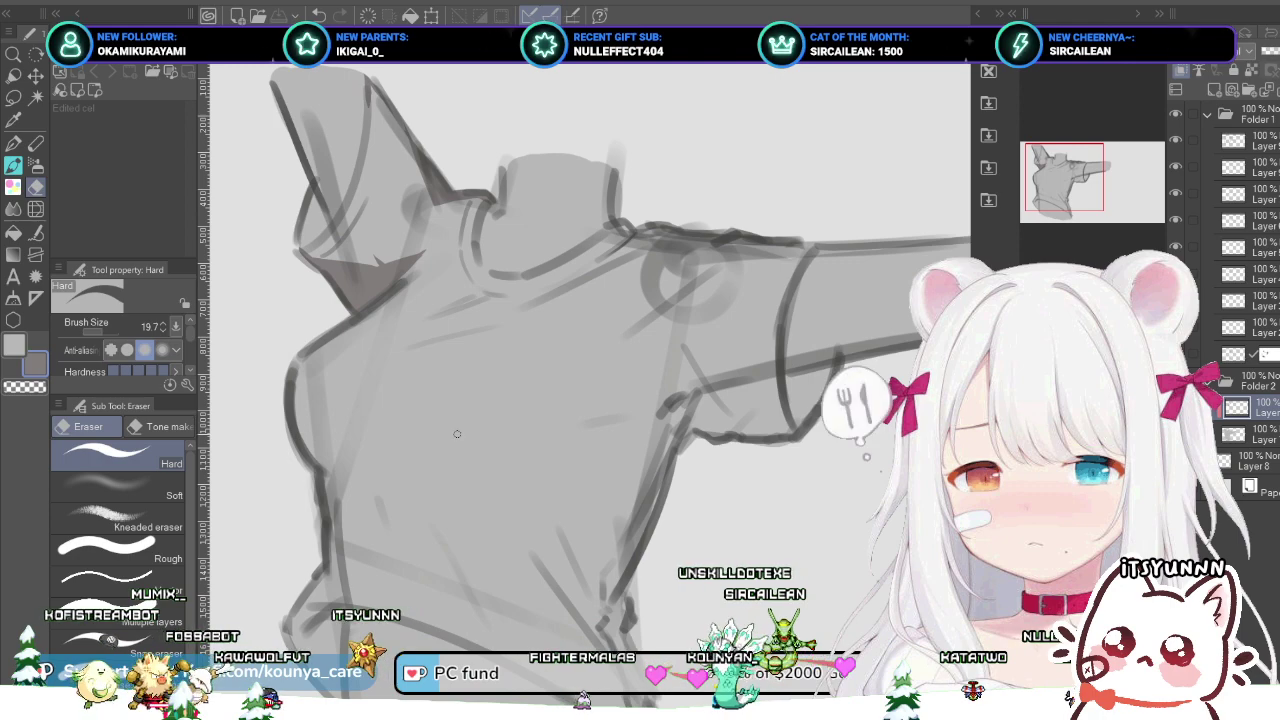
{"action": "scroll", "coordinate": [450, 412], "scroll_direction": "down", "scroll_amount": 1}
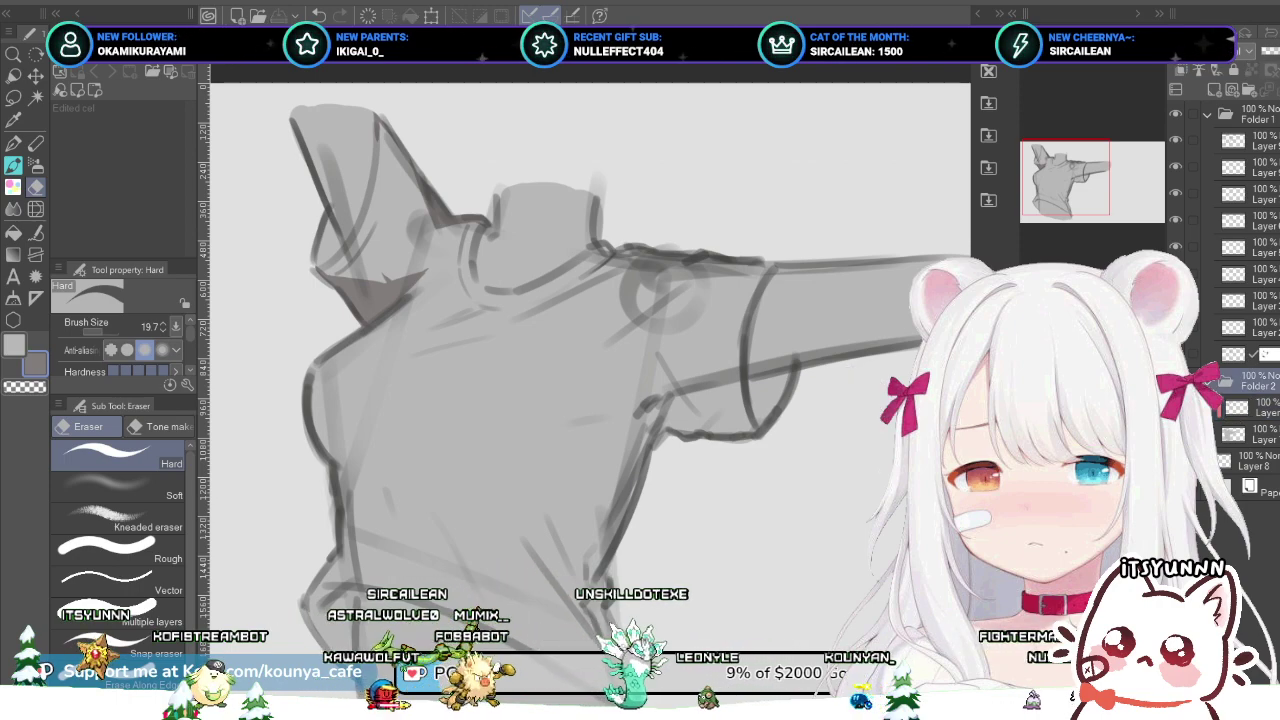
{"action": "left_click", "coordinate": [1257, 407]}
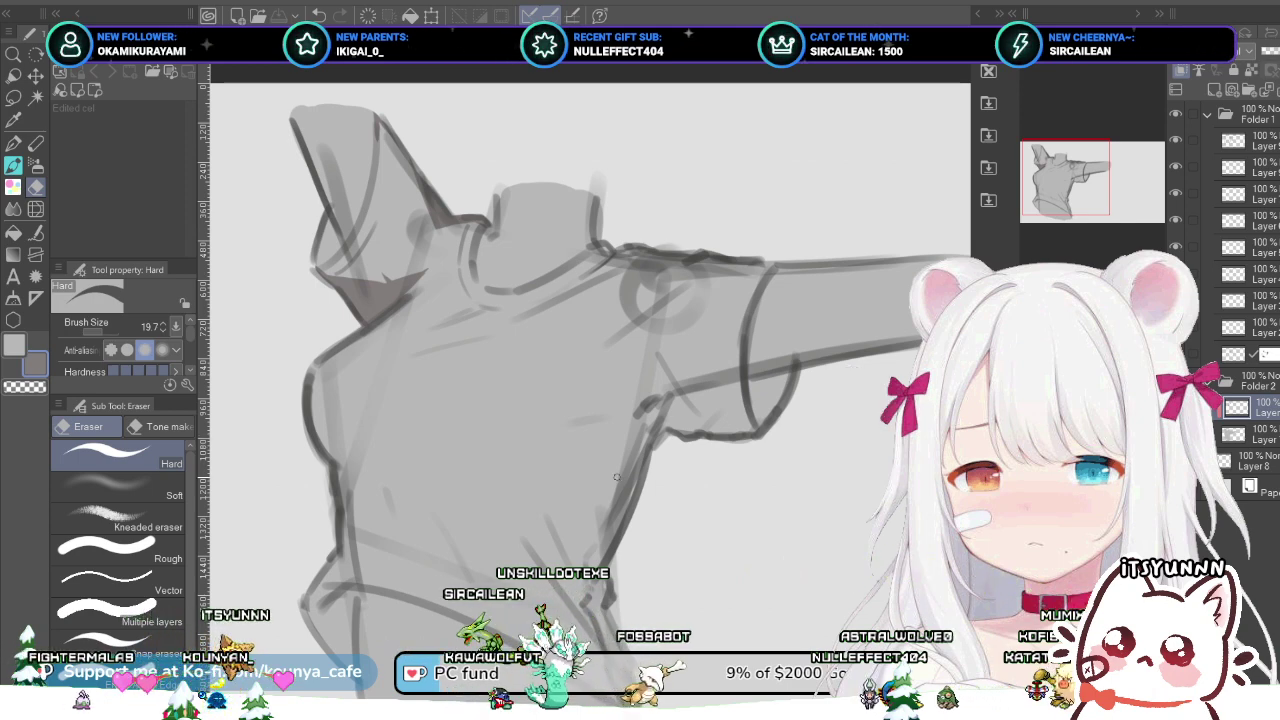
{"action": "left_click_drag", "start_coordinate": [590, 360], "coordinate": [546, 381]}
{"action": "scroll", "coordinate": [590, 360], "scroll_direction": "up", "scroll_amount": 1}
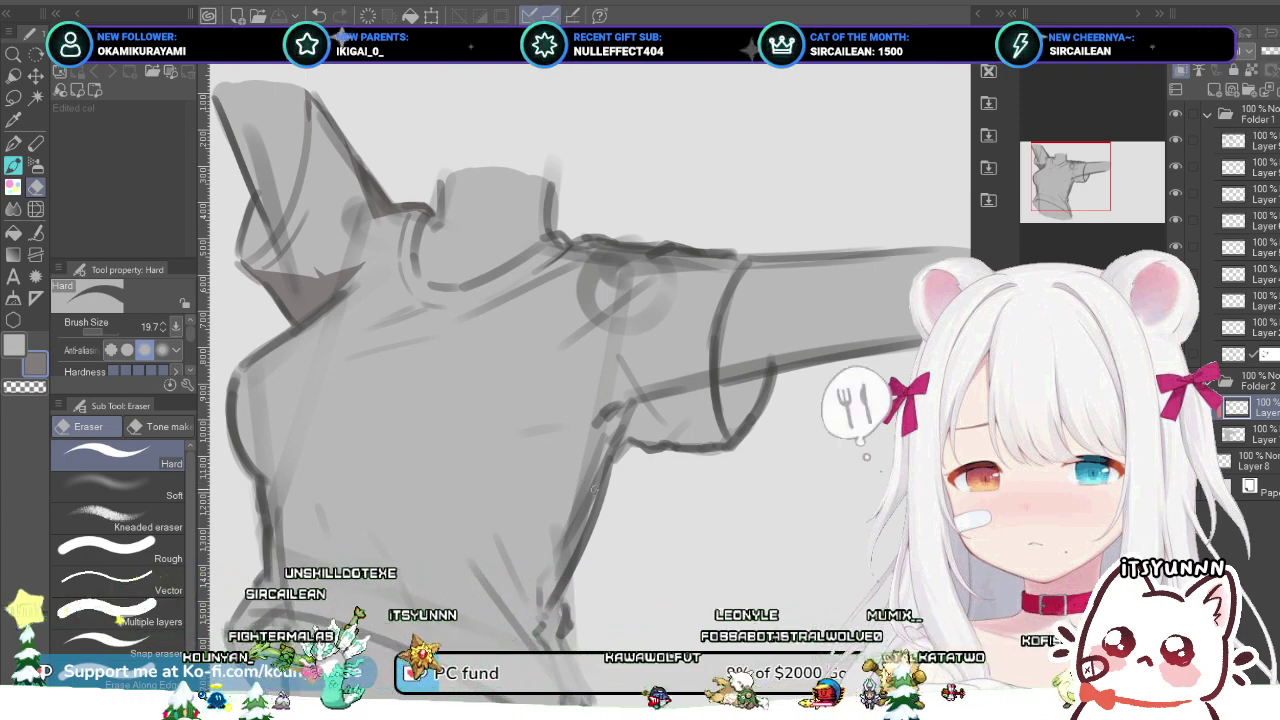
{"action": "scroll", "coordinate": [557, 462], "scroll_direction": "down", "scroll_amount": 2}
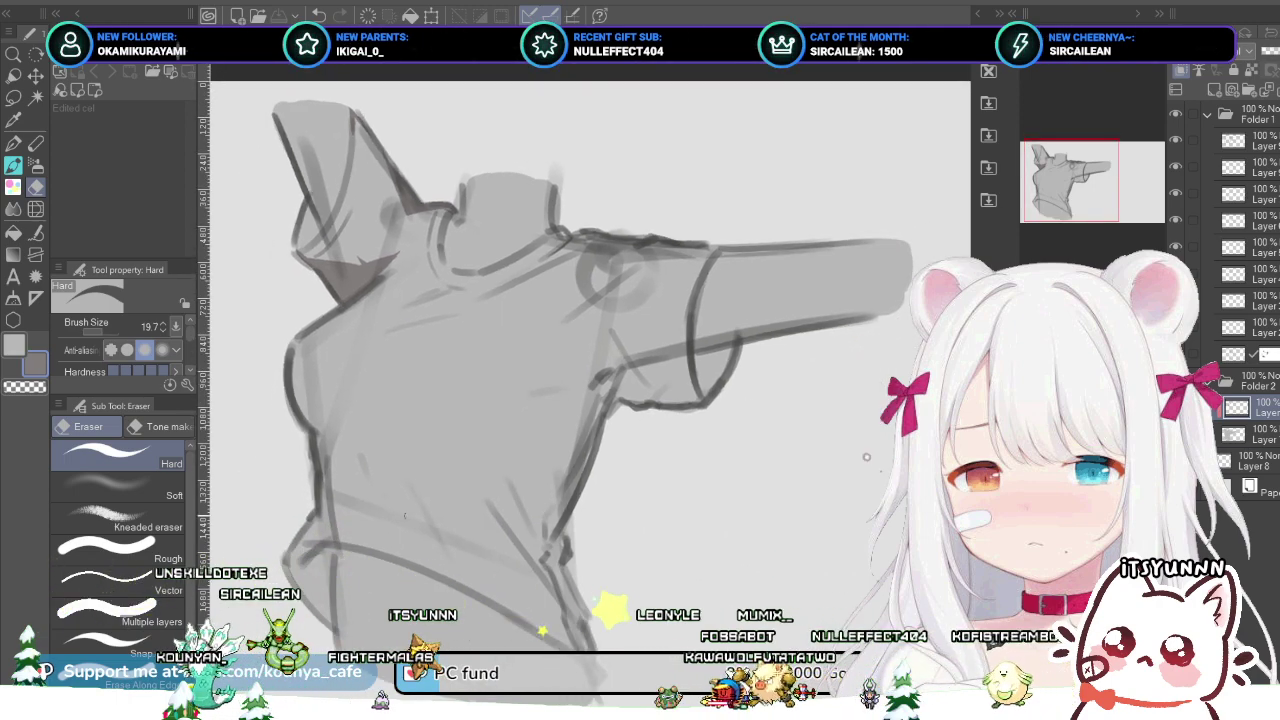
{"action": "left_click_drag", "start_coordinate": [483, 518], "coordinate": [514, 495]}
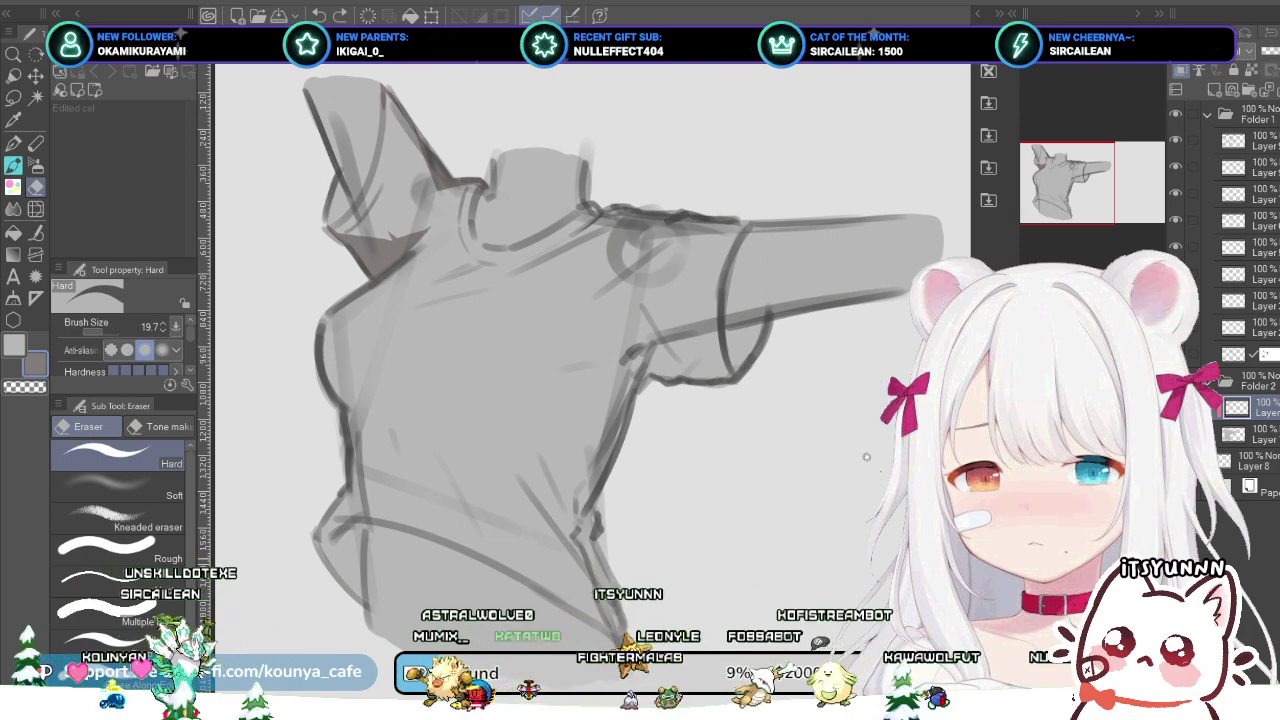
{"action": "left_click_drag", "start_coordinate": [508, 560], "coordinate": [549, 592]}
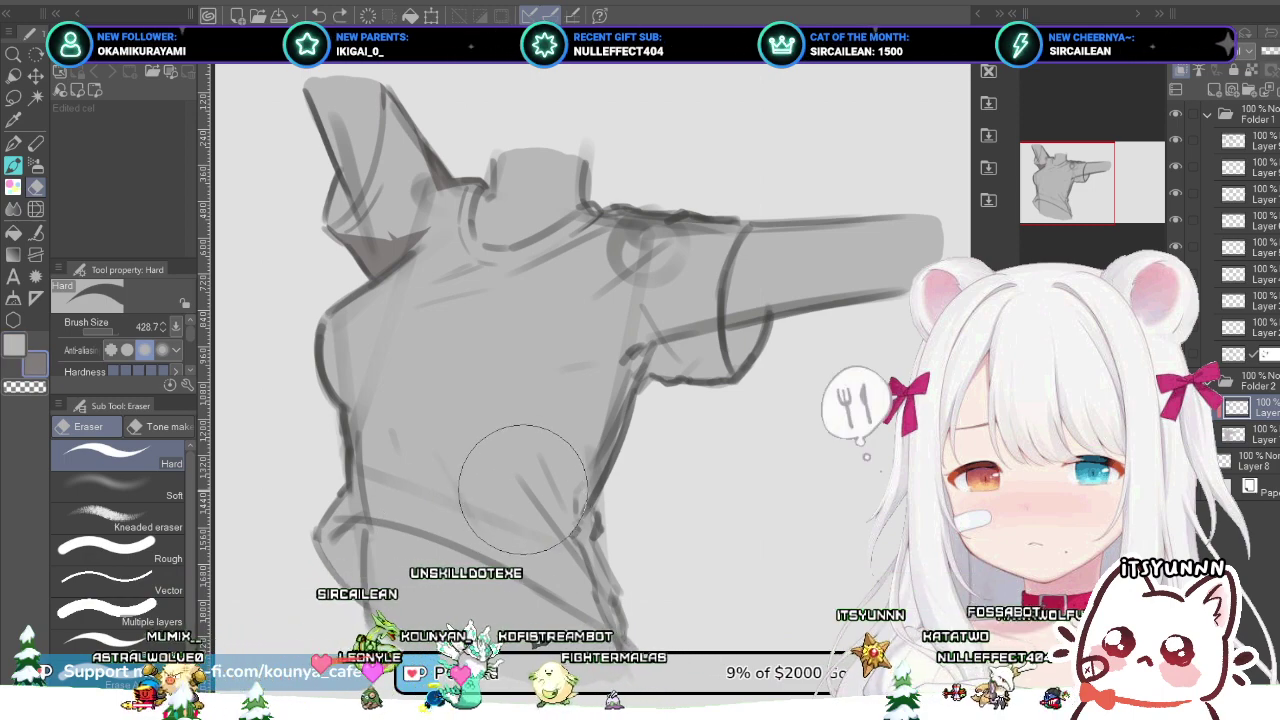
Step: Switch to the G-pen, look through the sketch layers in Folder 1, and reselect the shadow layer in Folder 2
{"action": "key", "text": "p"}
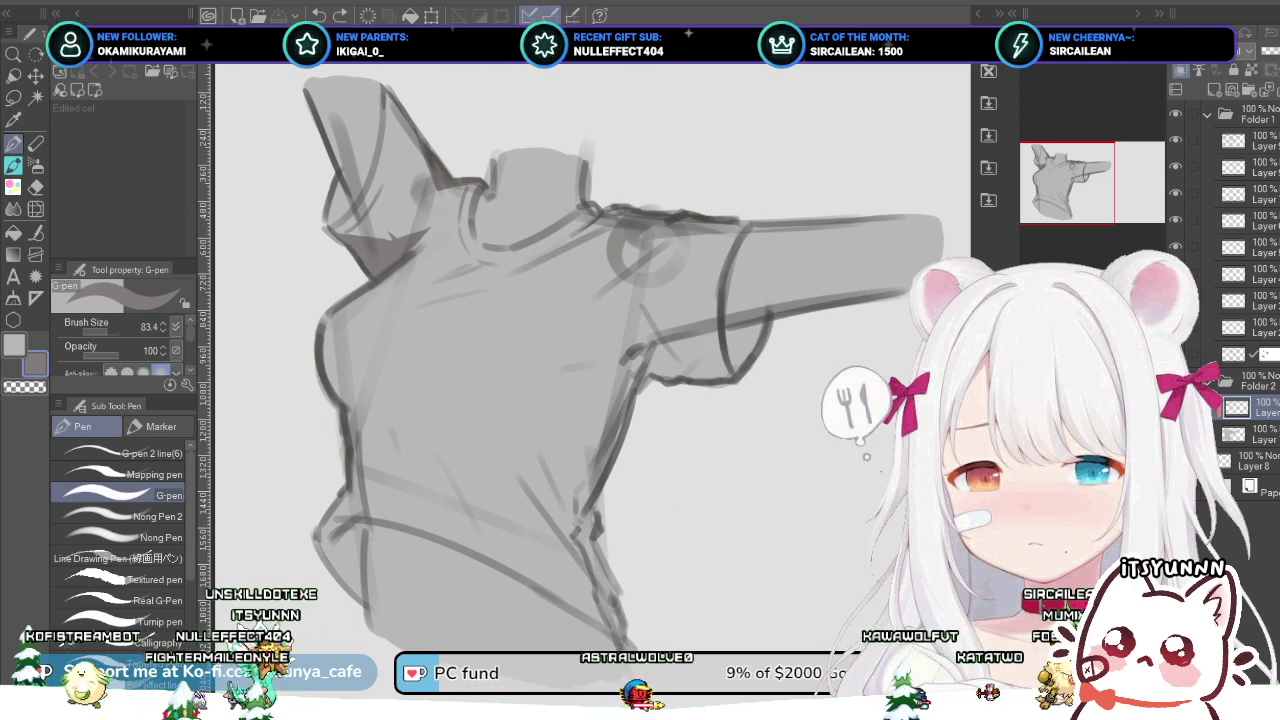
{"action": "left_click", "coordinate": [1255, 300]}
{"action": "left_click", "coordinate": [1255, 327]}
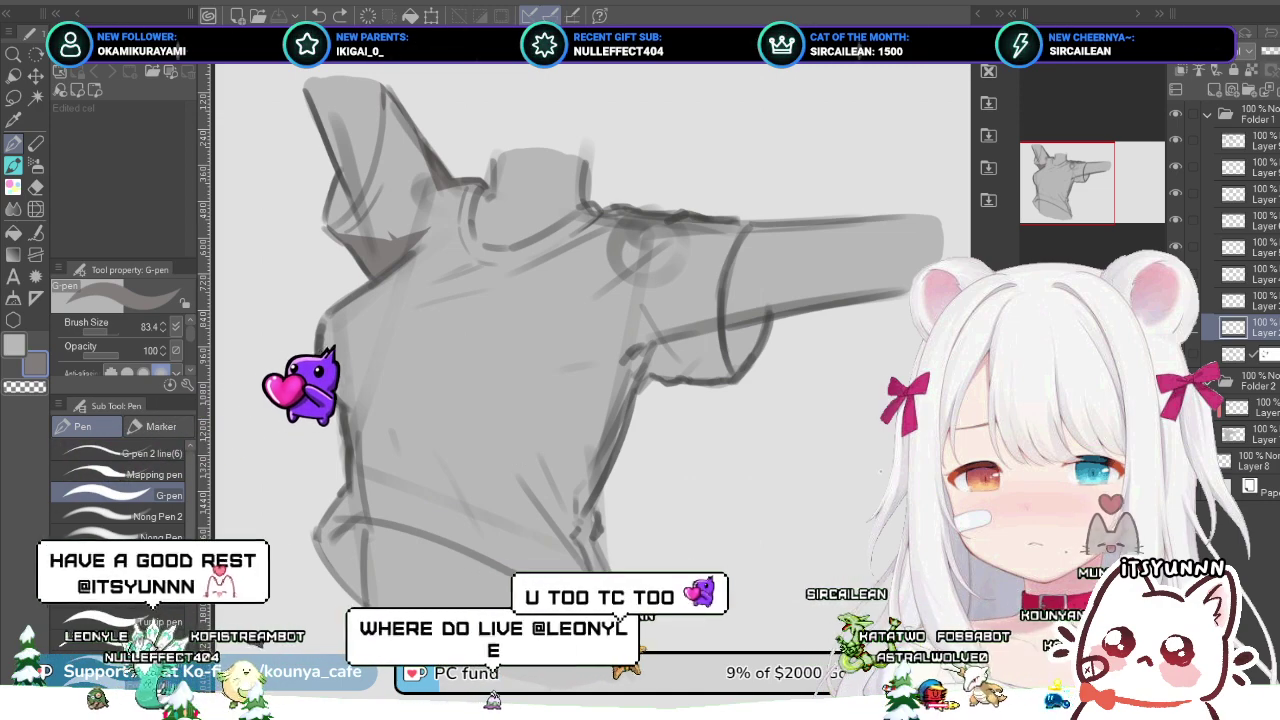
{"action": "left_click", "coordinate": [1245, 140]}
{"action": "left_click", "coordinate": [1176, 140]}
{"action": "left_click", "coordinate": [1176, 140]}
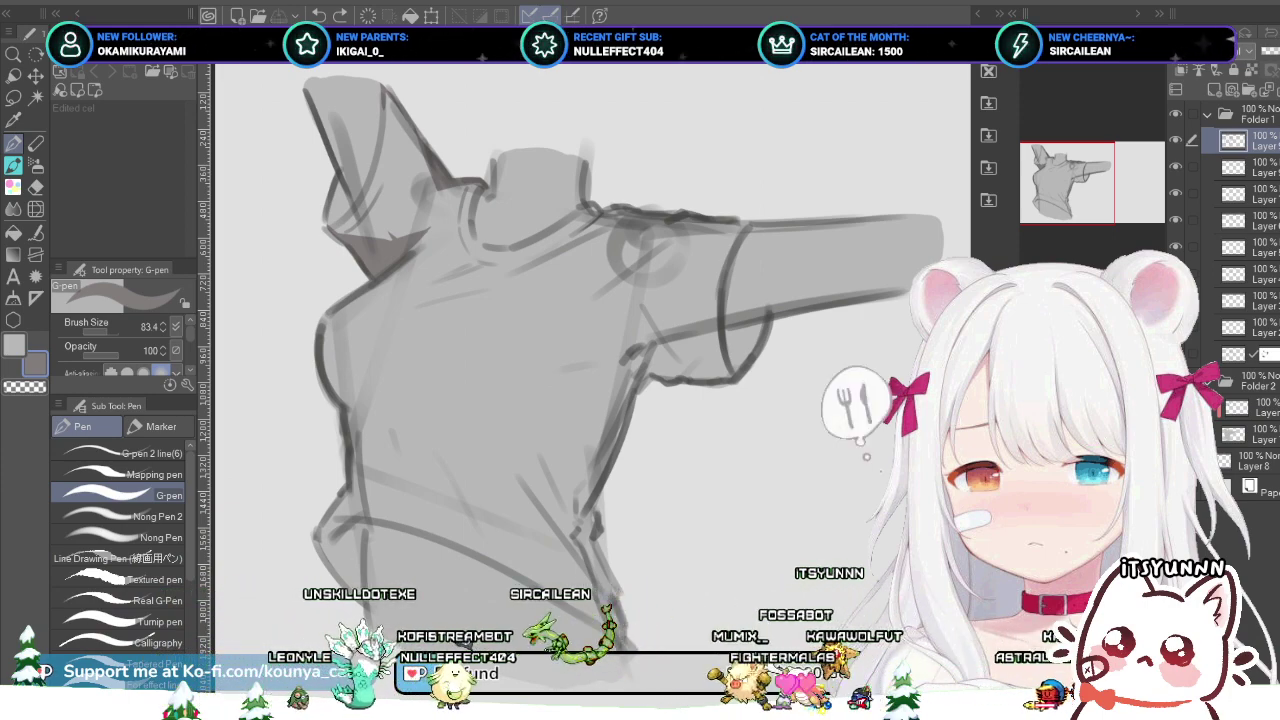
{"action": "left_click", "coordinate": [1255, 274]}
{"action": "left_click", "coordinate": [1255, 300]}
{"action": "left_click", "coordinate": [1255, 327]}
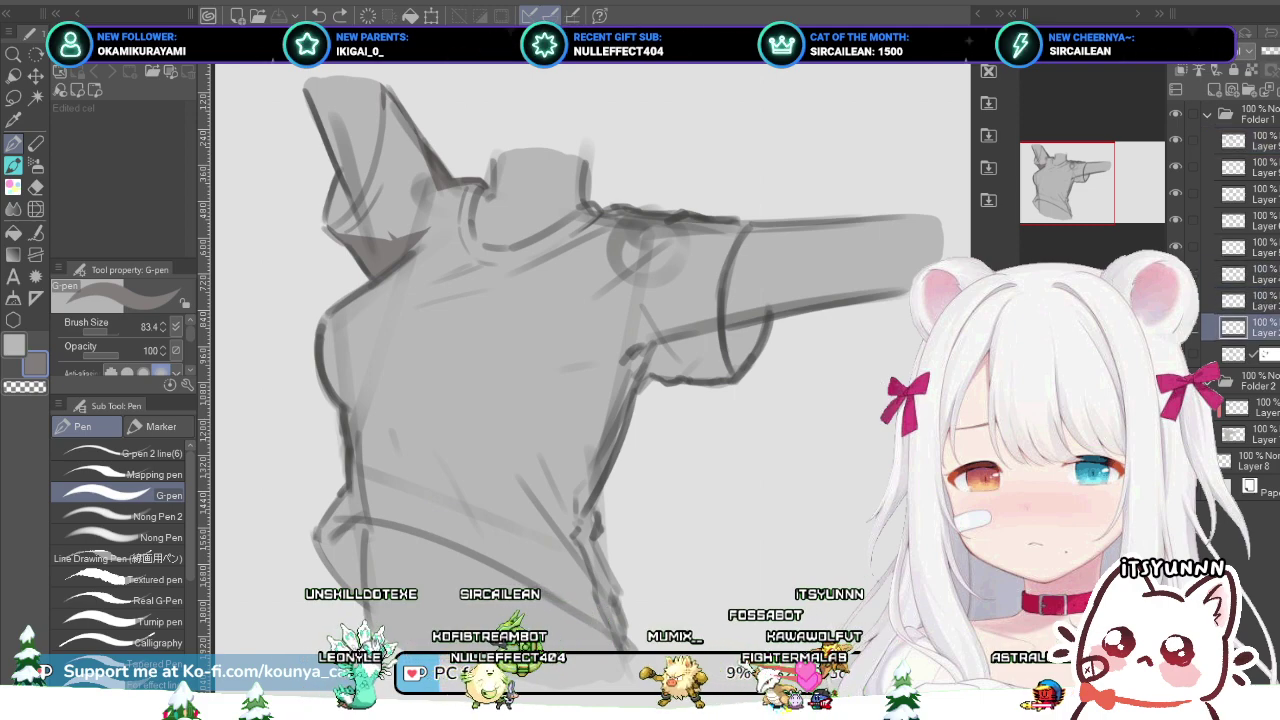
{"action": "key", "text": "alt+bracketright"}
{"action": "left_click", "coordinate": [1255, 407]}
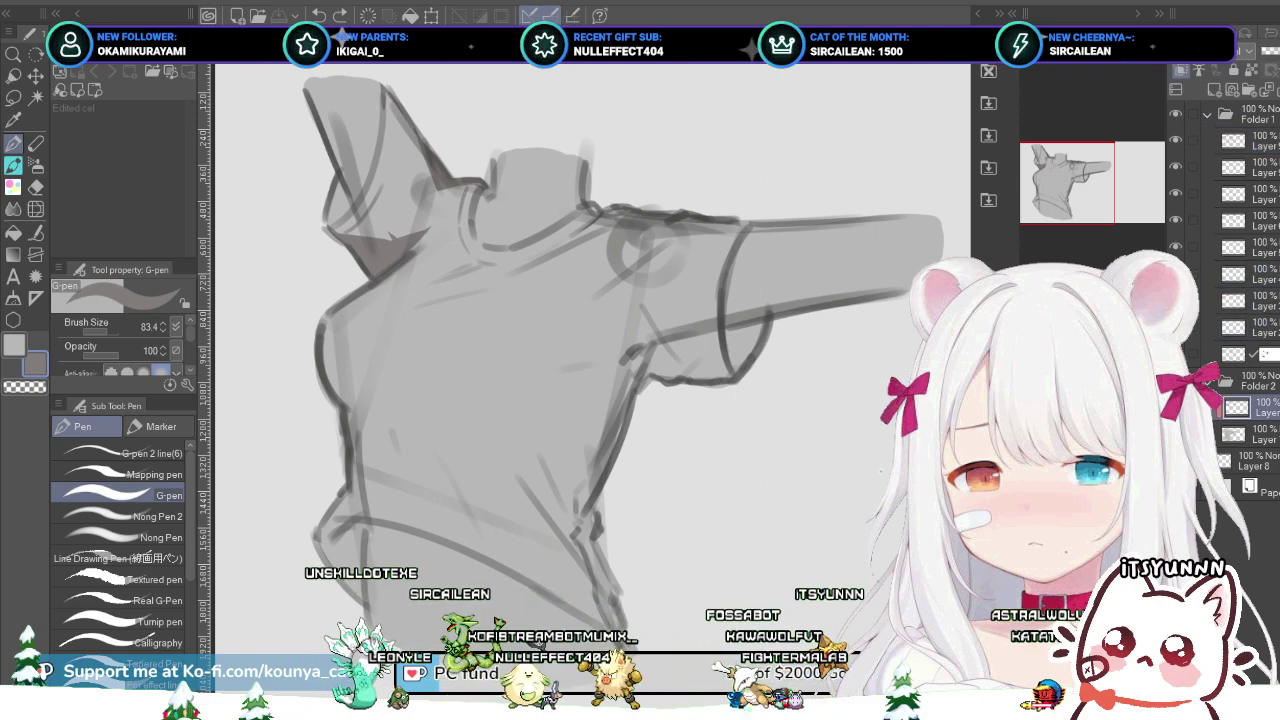
Step: Try a broad G-pen shading stroke across the lower torso above the shirt hem
{"action": "mouse_move", "coordinate": [420, 504]}
{"action": "left_mouse_down"}
{"action": "mouse_move", "coordinate": [482, 531]}
{"action": "mouse_move", "coordinate": [490, 560]}
{"action": "mouse_move", "coordinate": [540, 577]}
{"action": "left_mouse_up"}
{"action": "key", "text": "ctrl+z"}
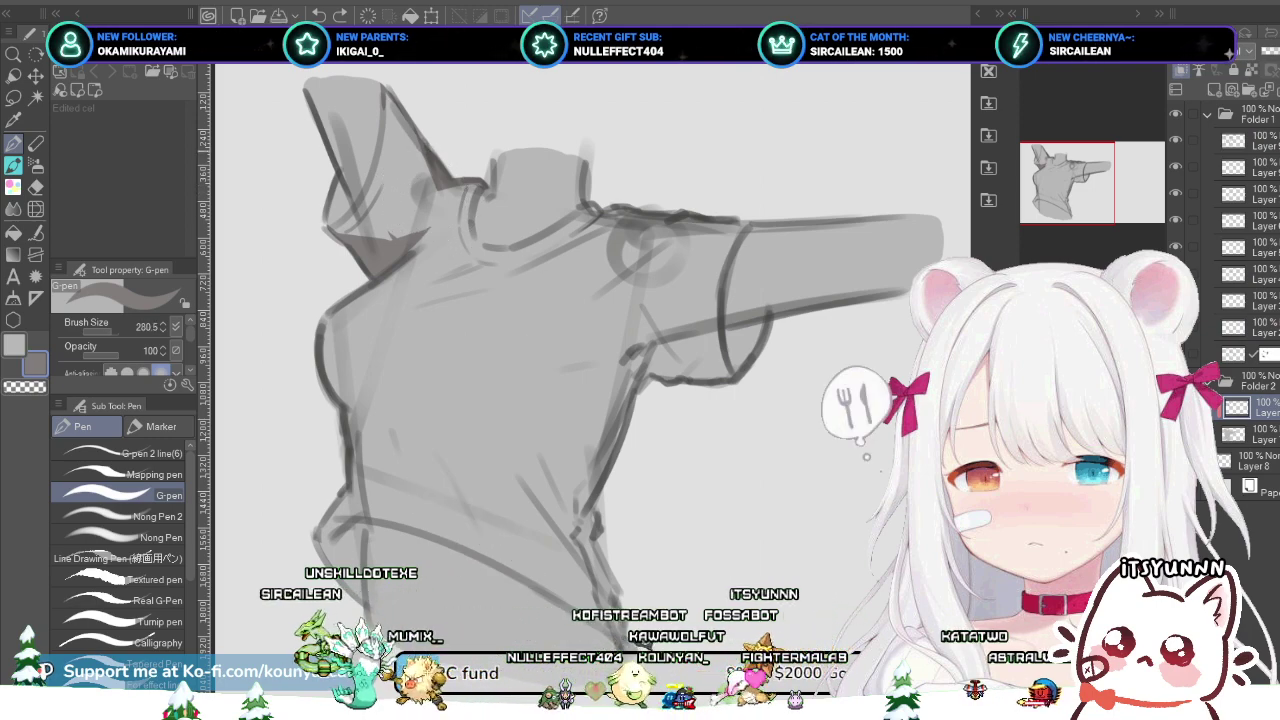
Step: Paint brownish-grey shading in the corner between the raised arm and the collar with the G-pen at size 205.7
{"action": "scroll", "coordinate": [424, 185], "scroll_direction": "up", "scroll_amount": 3}
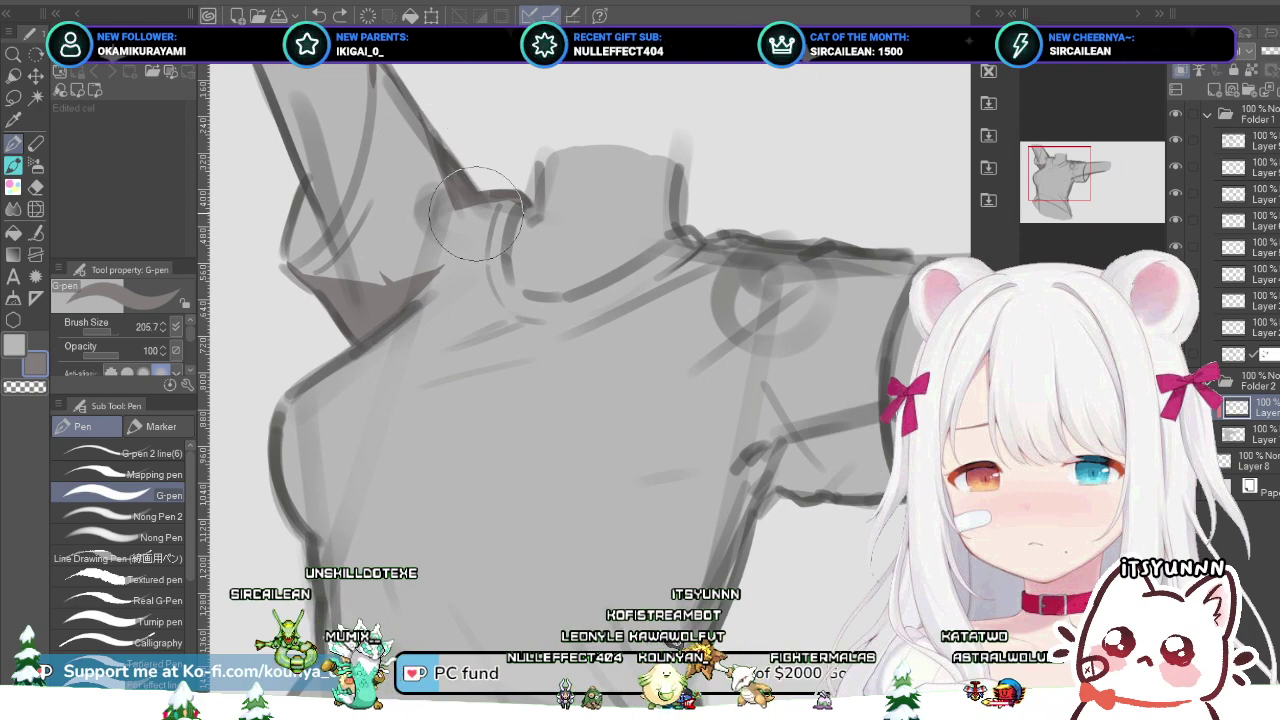
{"action": "left_click_drag", "start_coordinate": [466, 205], "coordinate": [452, 205], "text": "ctrl+alt"}
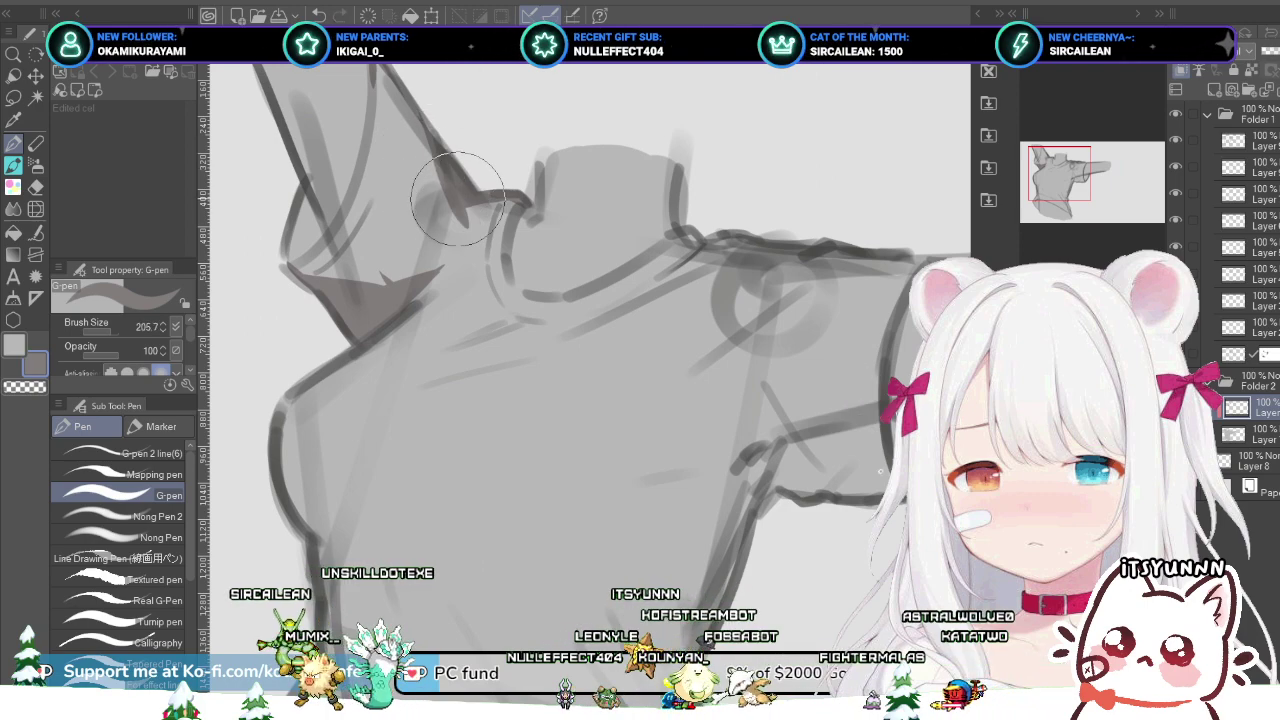
{"action": "left_click_drag", "start_coordinate": [531, 188], "coordinate": [478, 205]}
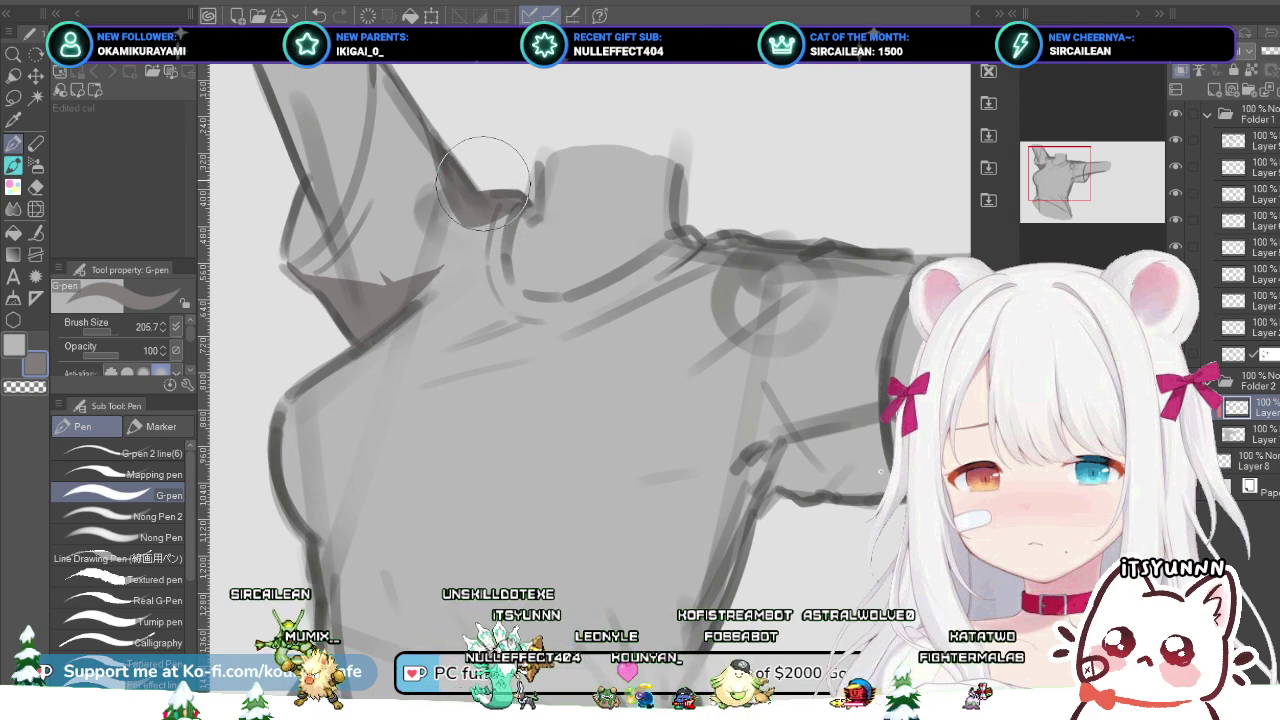
Step: Fill out the inner edge and tip of the raised arm's armpit shadow with the G-pen at size 122.5
{"action": "key", "text": "ctrl+minus"}
{"action": "key", "text": "ctrl+minus"}
{"action": "key", "text": "["}
{"action": "key", "text": "["}
{"action": "key", "text": "["}
{"action": "key", "text": "["}
{"action": "key", "text": "["}
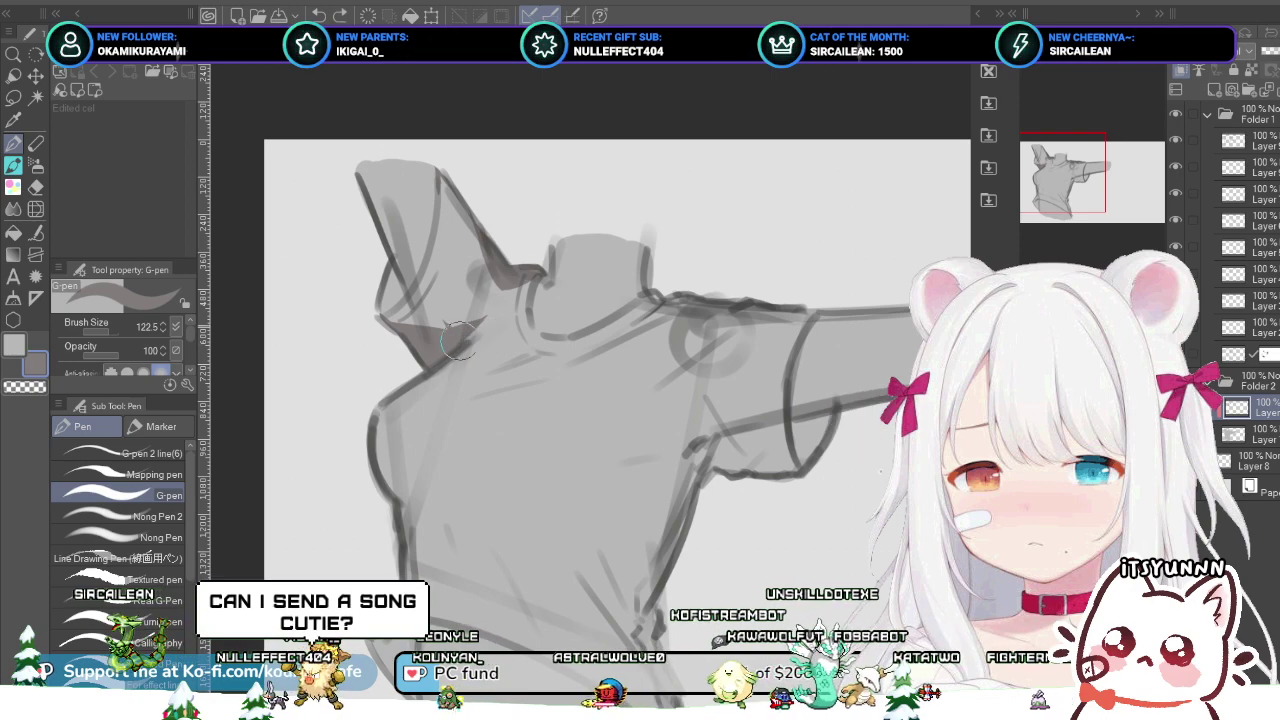
{"action": "scroll", "coordinate": [490, 315], "scroll_direction": "up", "scroll_amount": 4}
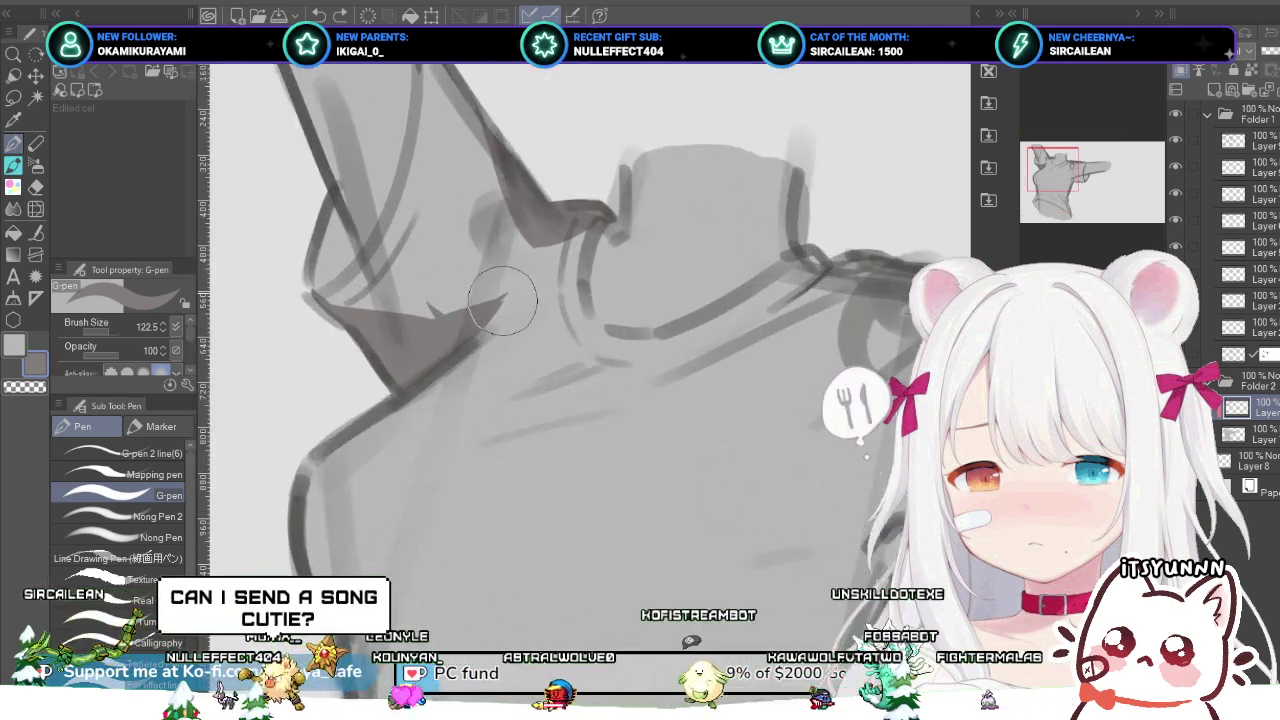
{"action": "left_click_drag", "start_coordinate": [478, 340], "coordinate": [507, 302]}
{"action": "left_click_drag", "start_coordinate": [460, 340], "coordinate": [482, 325]}
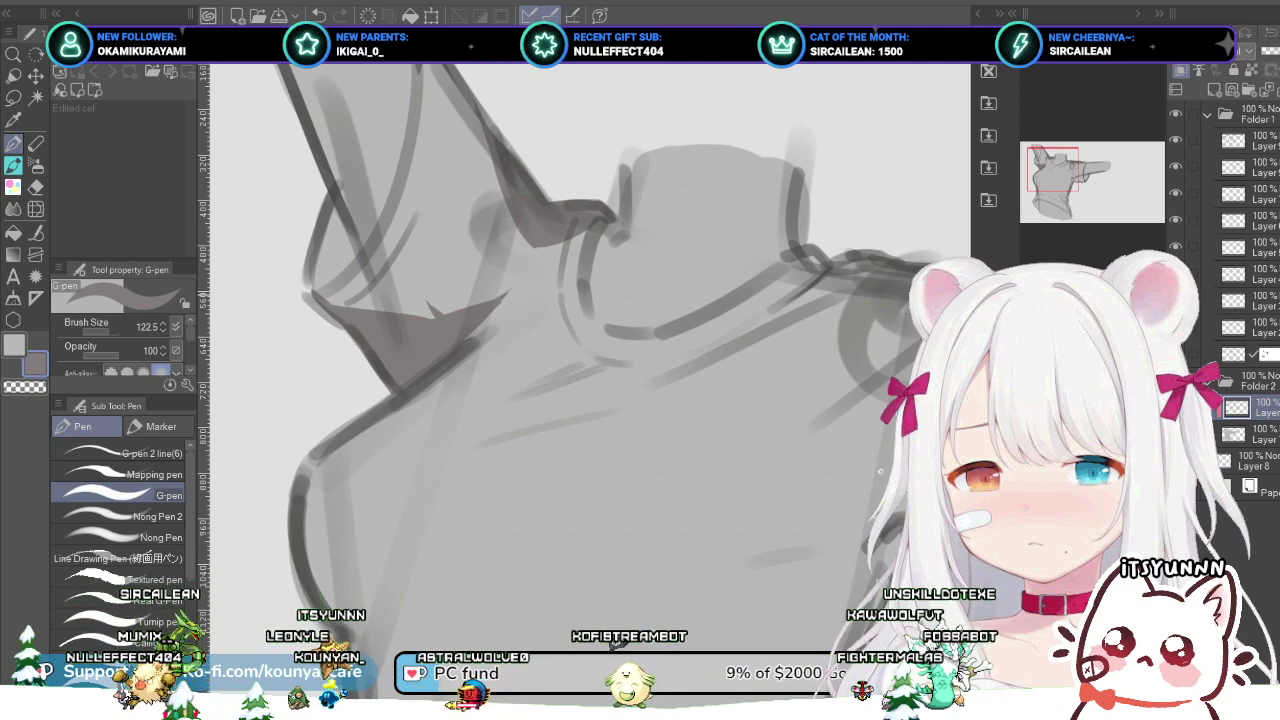
{"action": "scroll", "coordinate": [478, 318], "scroll_direction": "down", "scroll_amount": 3}
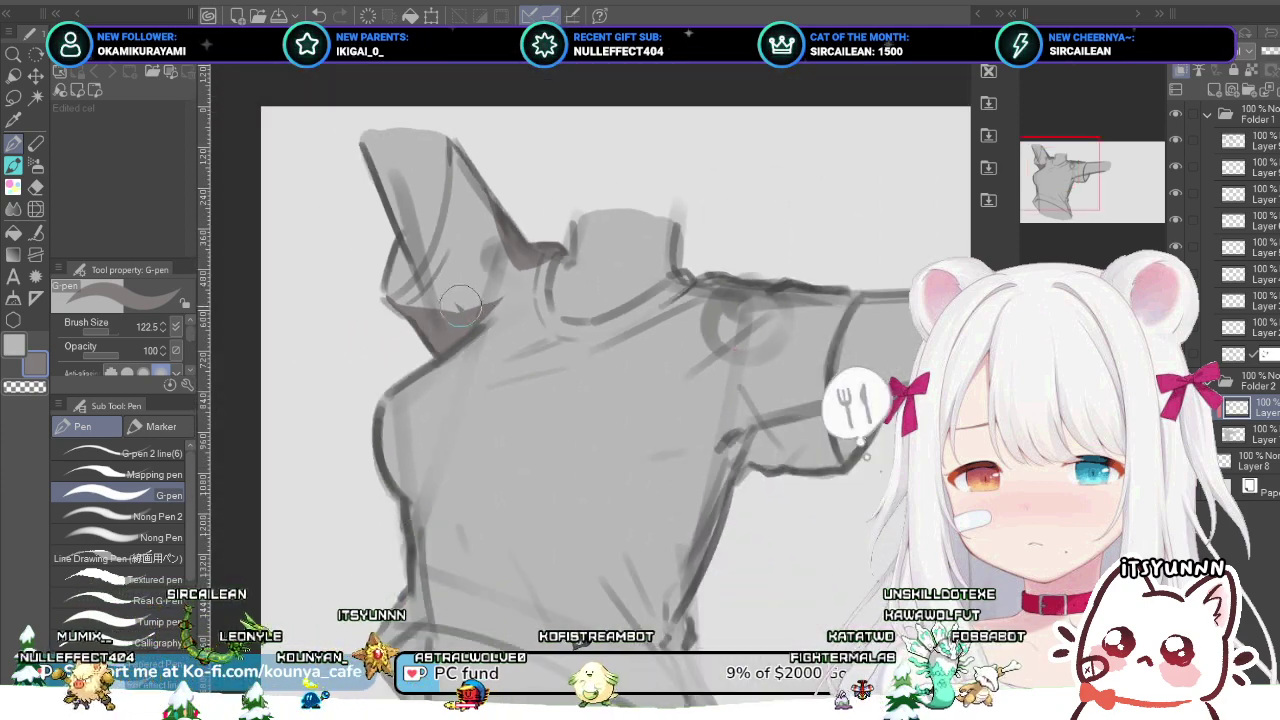
{"action": "scroll", "coordinate": [467, 290], "scroll_direction": "down", "scroll_amount": 2}
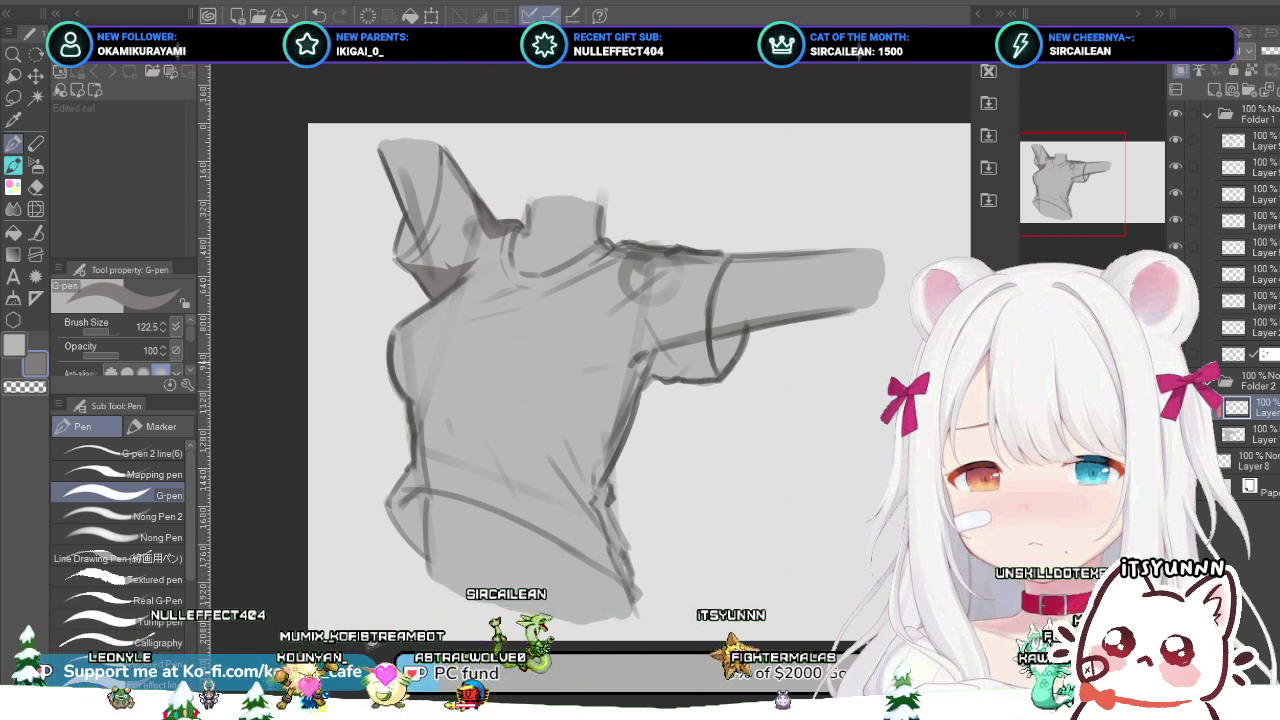
{"action": "scroll", "coordinate": [503, 363], "scroll_direction": "up", "scroll_amount": 1}
{"action": "left_click_drag", "start_coordinate": [503, 363], "coordinate": [526, 353]}
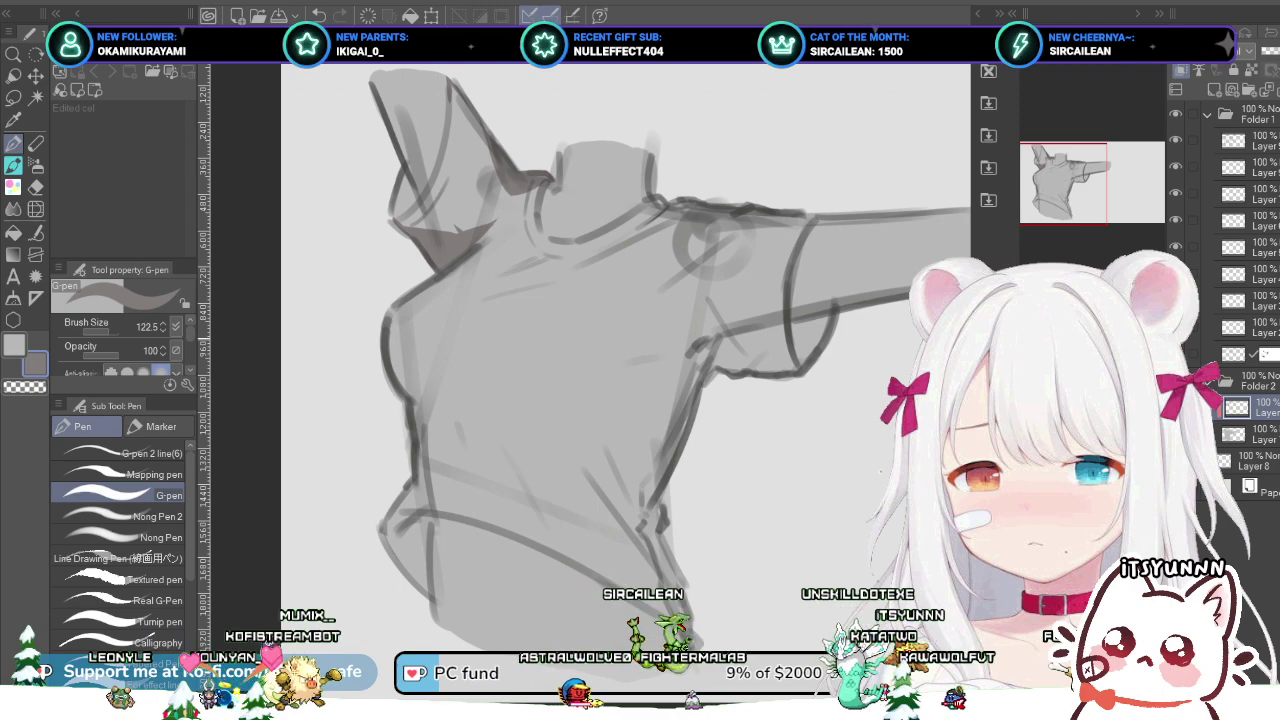
{"action": "scroll", "coordinate": [550, 318], "scroll_direction": "down", "scroll_amount": 1}
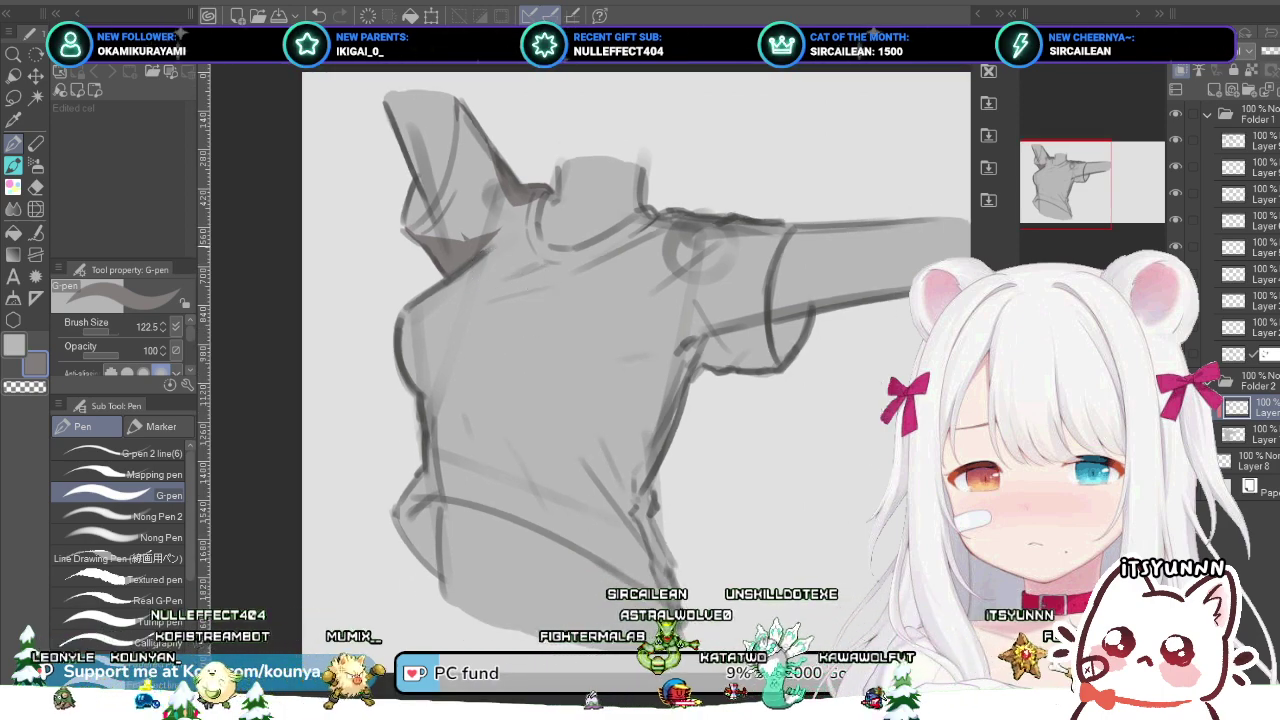
Step: Shade the outer corner of the raised arm's sleeve opening in brownish grey with the G-pen, ending at size 102
{"action": "scroll", "coordinate": [420, 190], "scroll_direction": "up", "scroll_amount": 3}
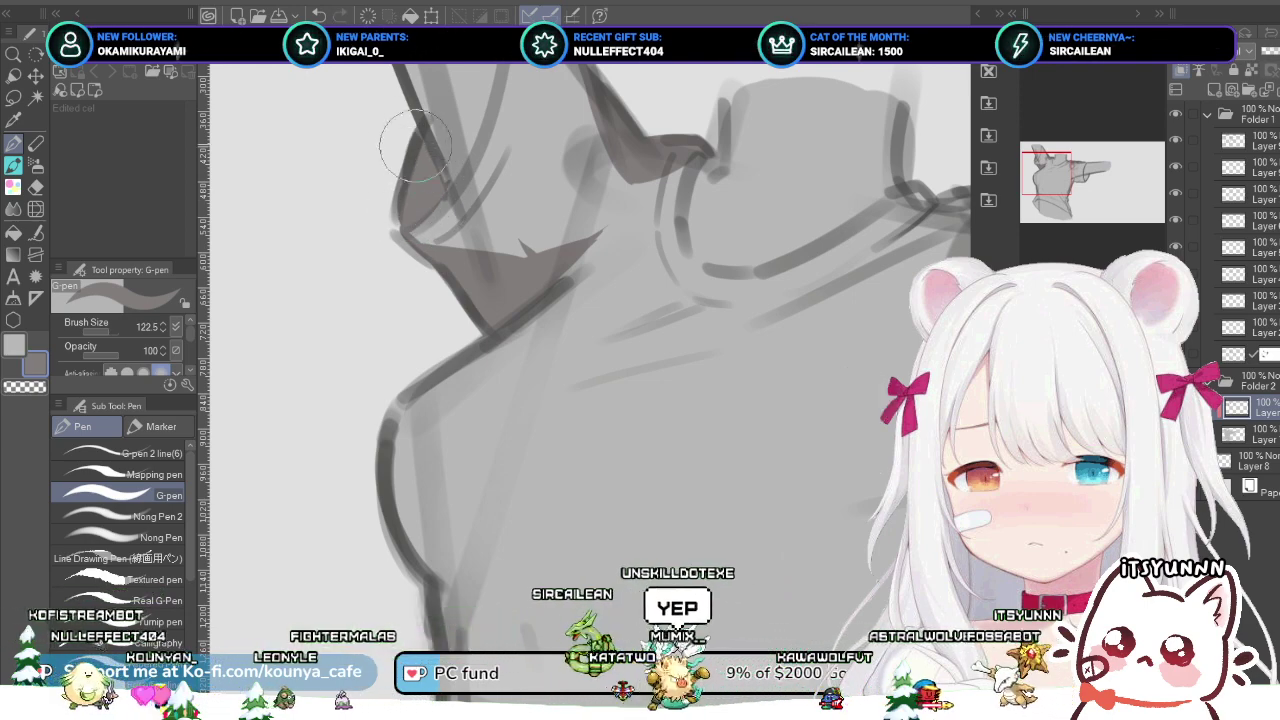
{"action": "scroll", "coordinate": [418, 168], "scroll_direction": "down", "scroll_amount": 3}
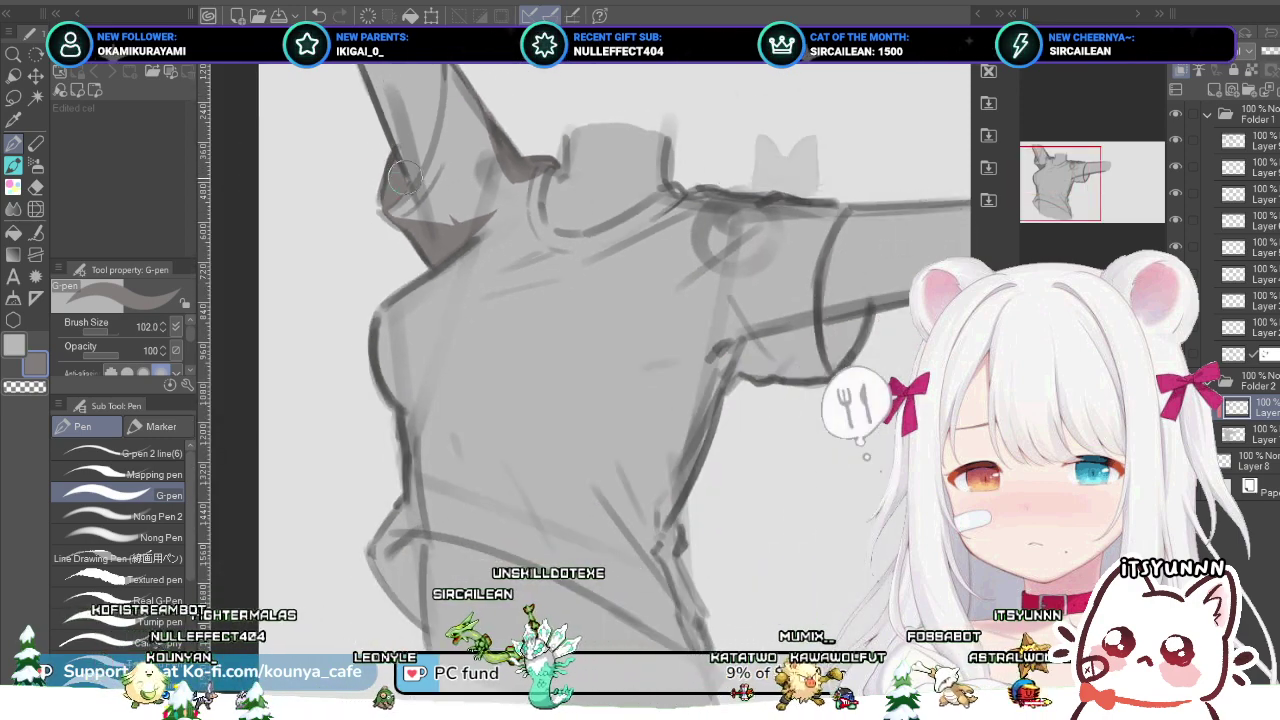
{"action": "left_click_drag", "start_coordinate": [400, 168], "coordinate": [381, 167]}
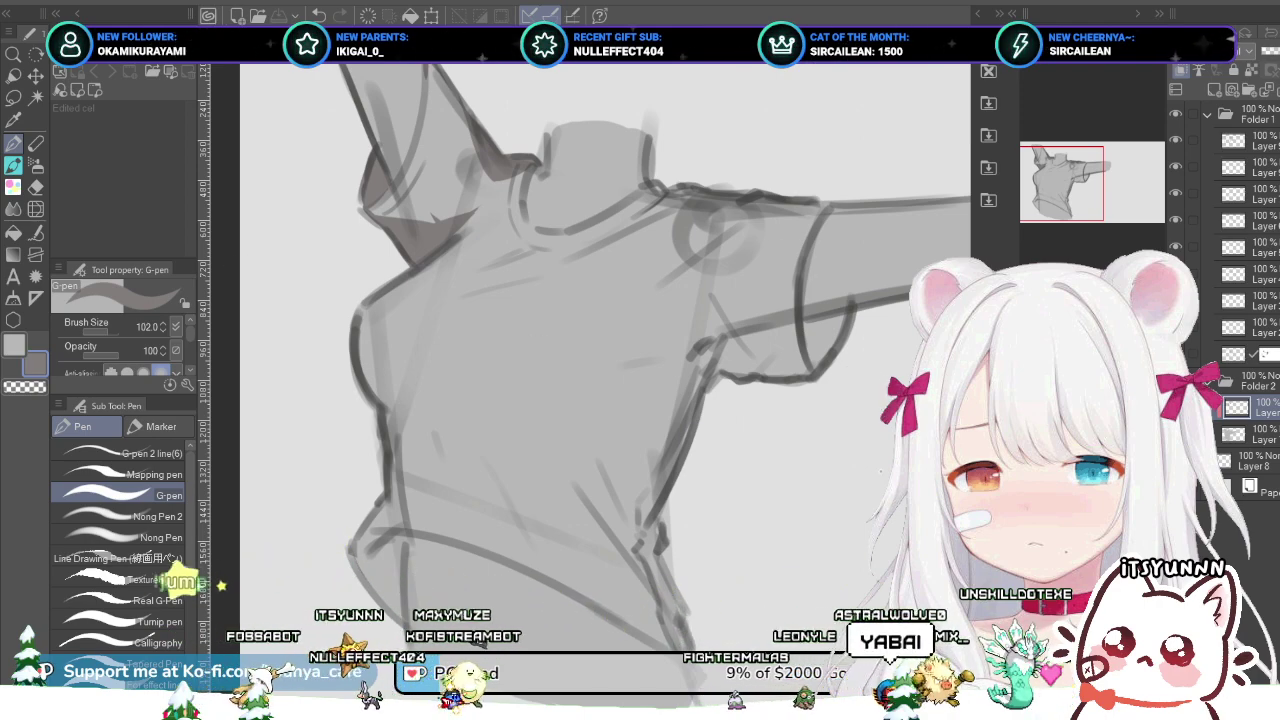
Step: Reselect the shadow layer in Folder 2 and try narrow G-pen curves across the lower torso from the raised-arm side of the waist
{"action": "left_click", "coordinate": [1255, 380]}
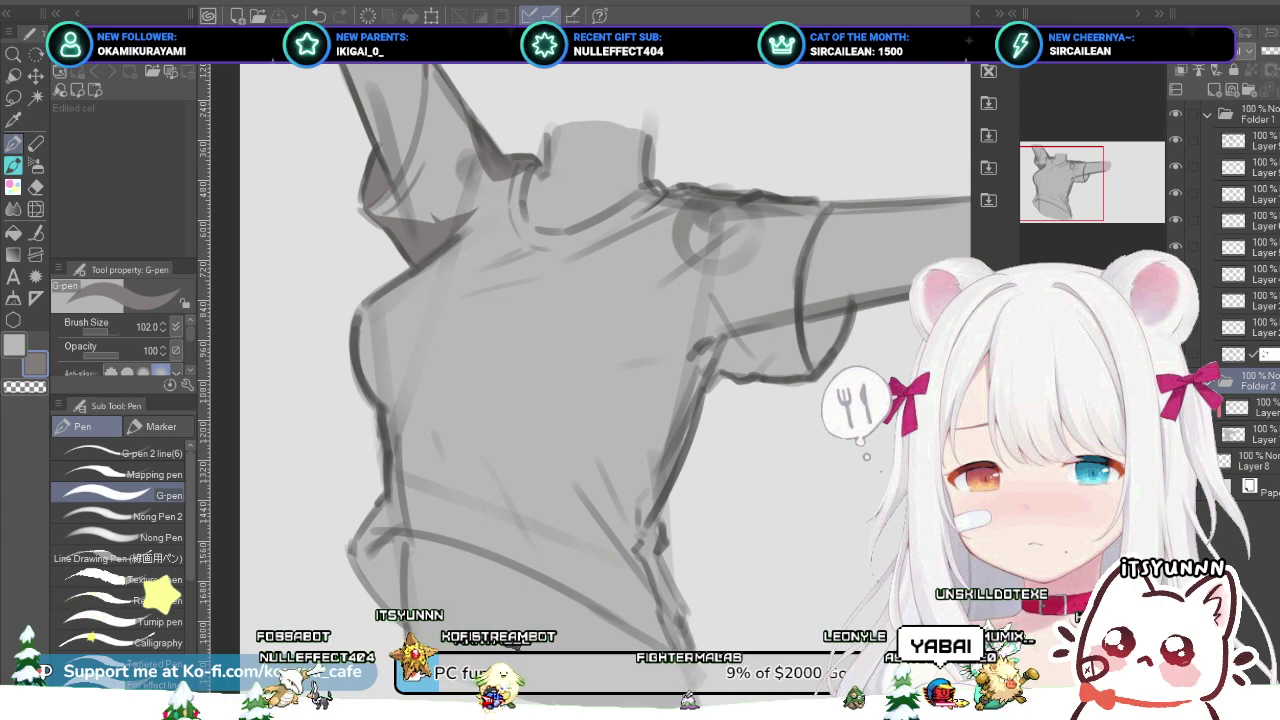
{"action": "left_click", "coordinate": [1255, 354]}
{"action": "left_click", "coordinate": [1255, 380]}
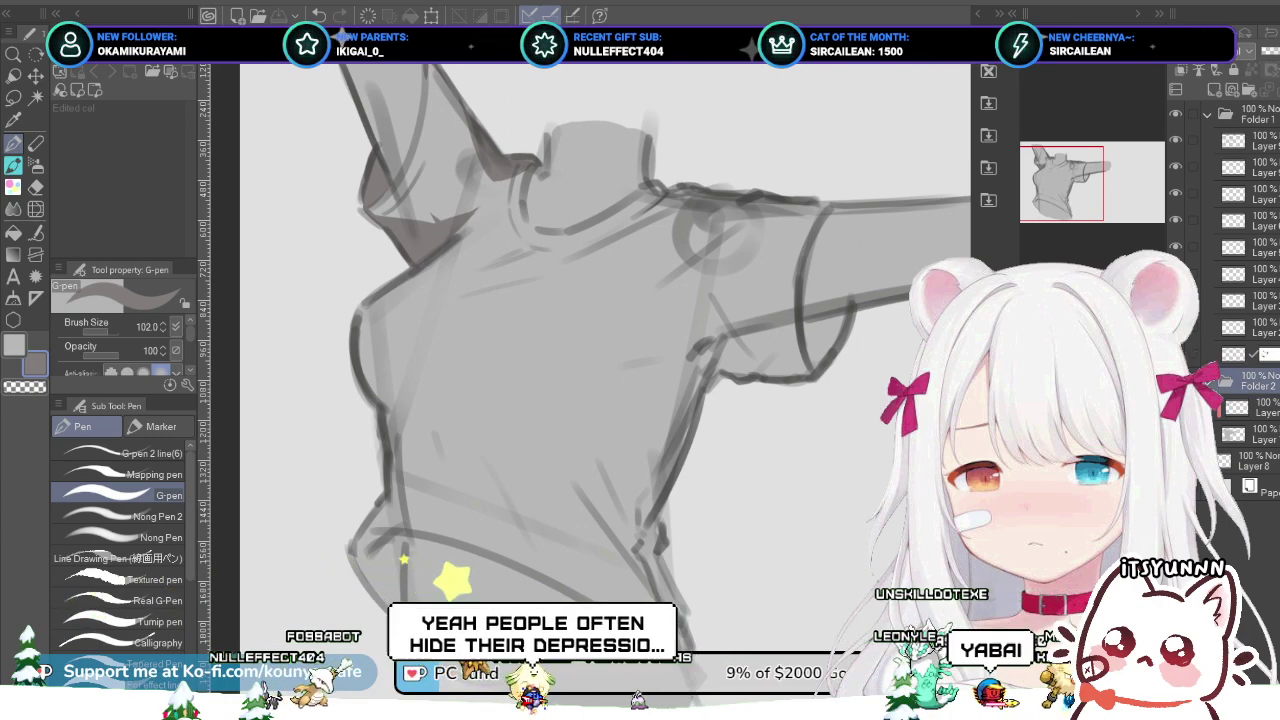
{"action": "left_click", "coordinate": [1255, 407]}
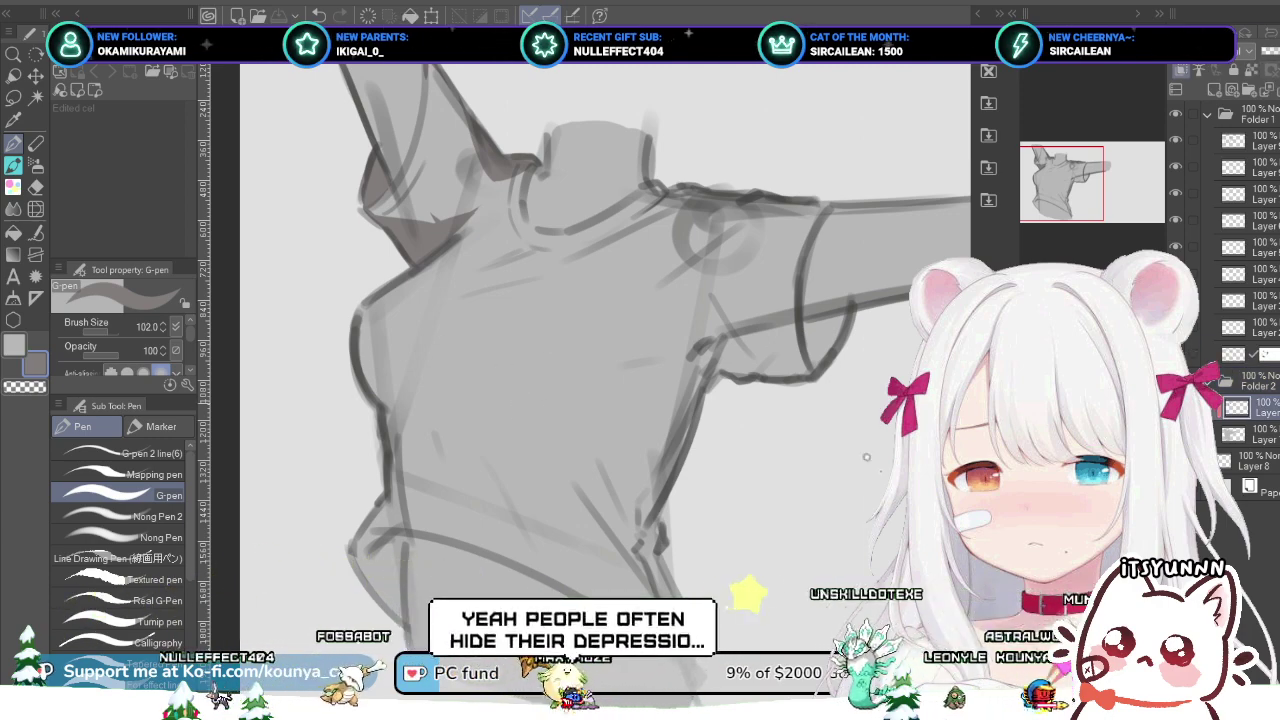
{"action": "scroll", "coordinate": [543, 379], "scroll_direction": "down", "scroll_amount": 1}
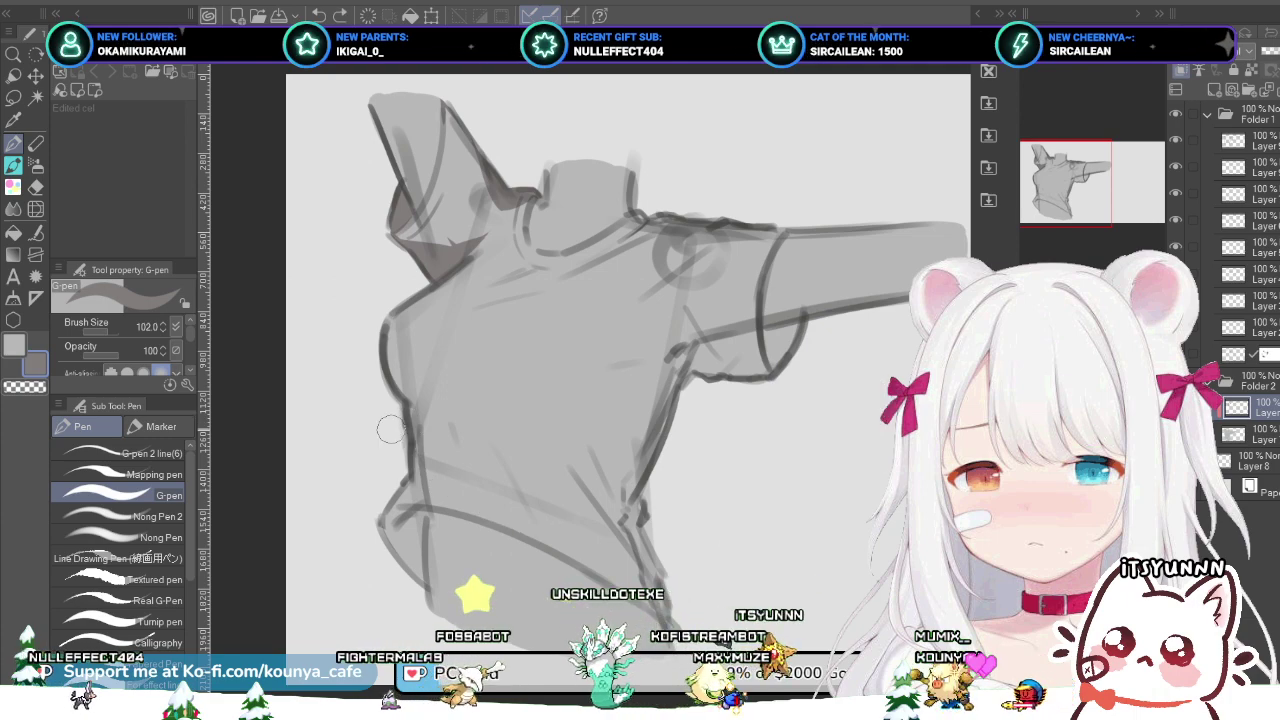
{"action": "key", "text": "ctrl+z"}
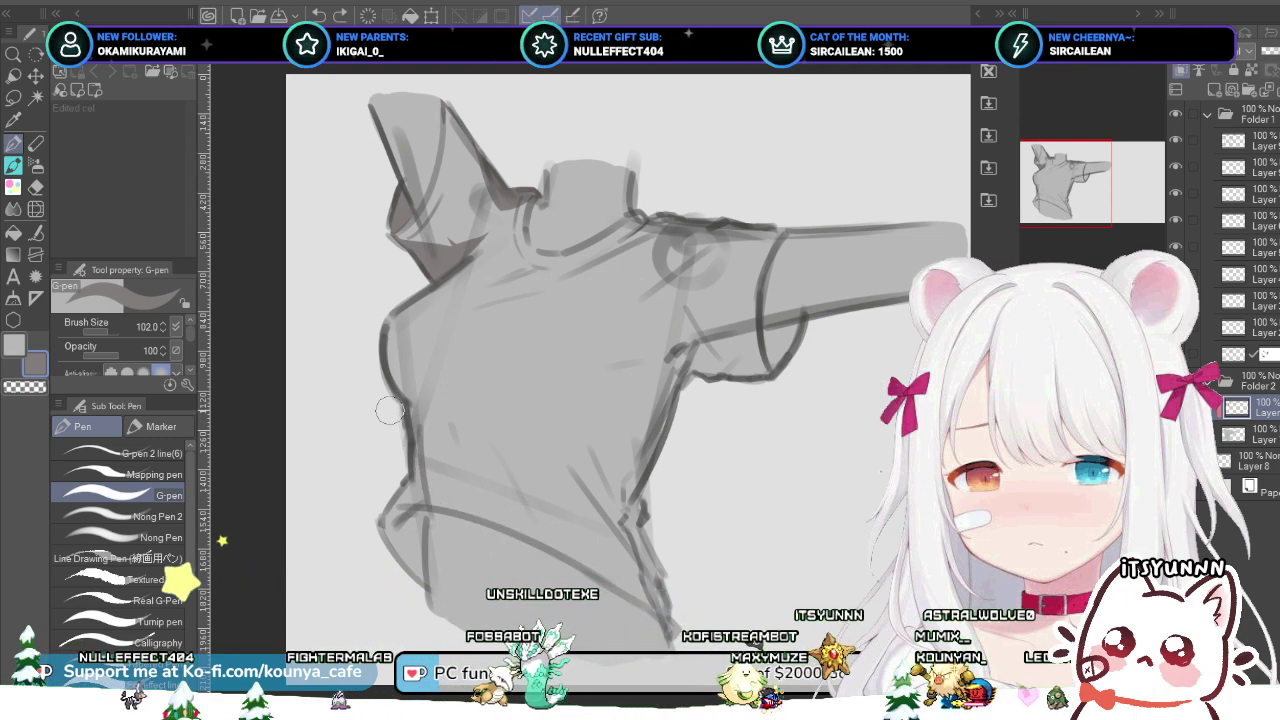
{"action": "left_click_drag", "start_coordinate": [414, 467], "coordinate": [566, 548]}
{"action": "key", "text": "ctrl+z"}
{"action": "left_click_drag", "start_coordinate": [414, 472], "coordinate": [599, 552]}
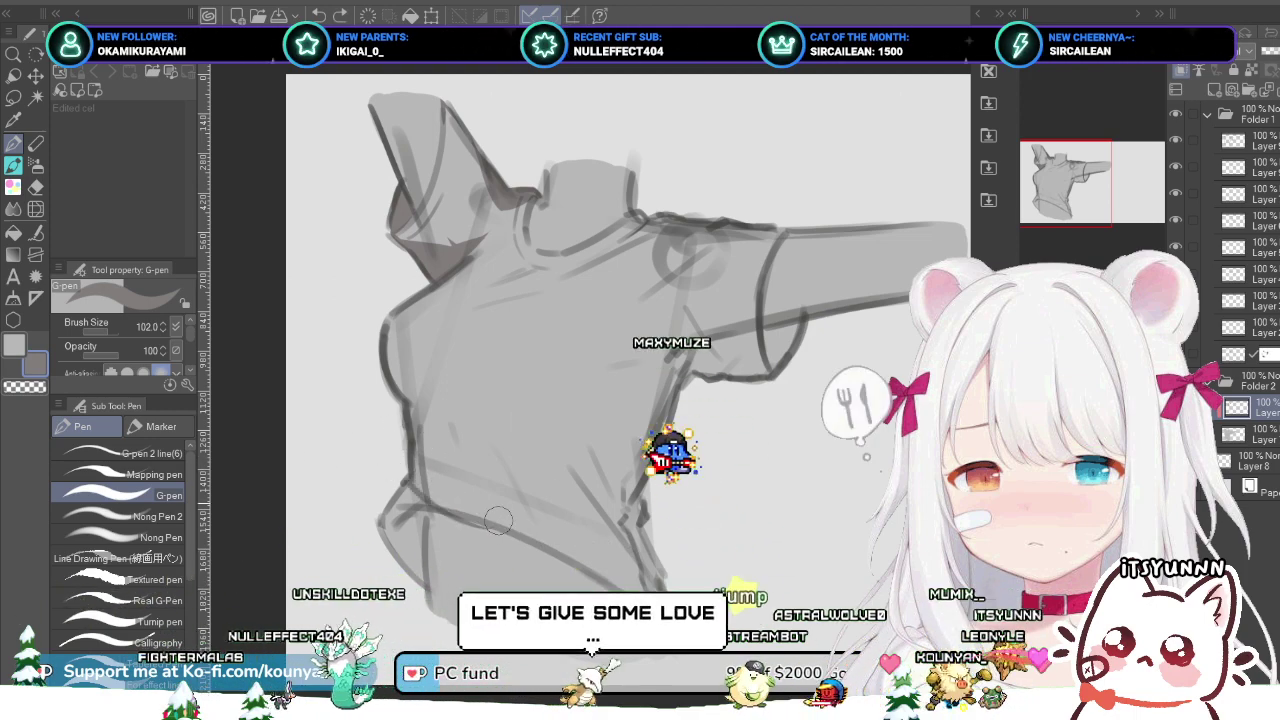
{"action": "left_click_drag", "start_coordinate": [414, 474], "coordinate": [614, 544]}
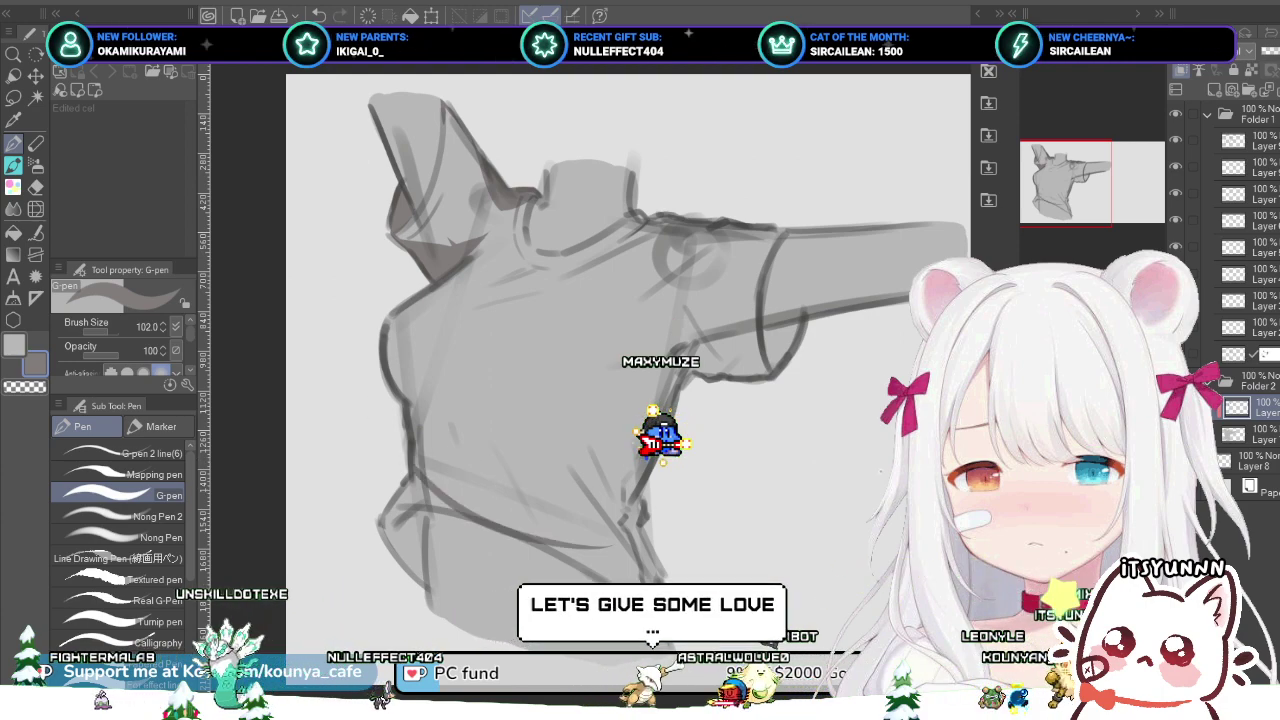
{"action": "key", "text": "ctrl+z"}
Step: Paint a short brownish-grey shadow stroke at the waist below the raised arm with the G-pen at size 257.6
{"action": "mouse_move", "coordinate": [440, 446]}
{"action": "left_mouse_down"}
{"action": "mouse_move", "coordinate": [411, 432]}
{"action": "mouse_move", "coordinate": [448, 470]}
{"action": "left_mouse_up"}
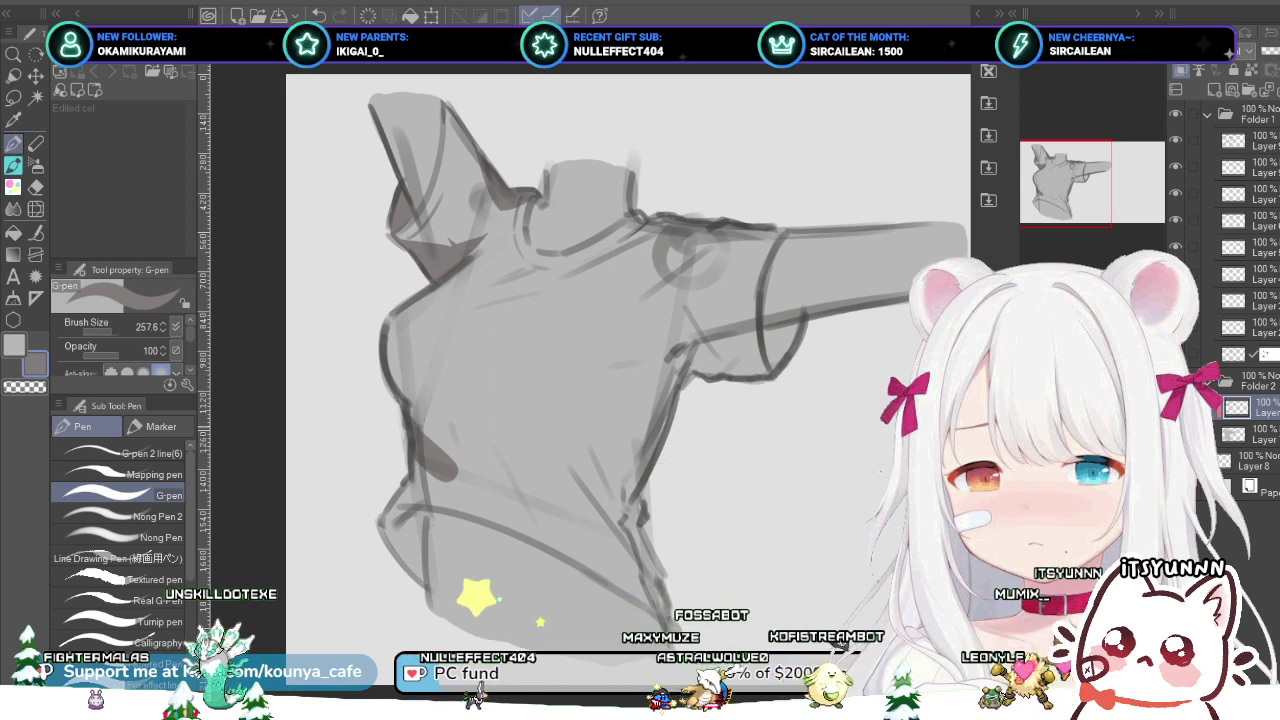
{"action": "scroll", "coordinate": [436, 432], "scroll_direction": "down", "scroll_amount": 2}
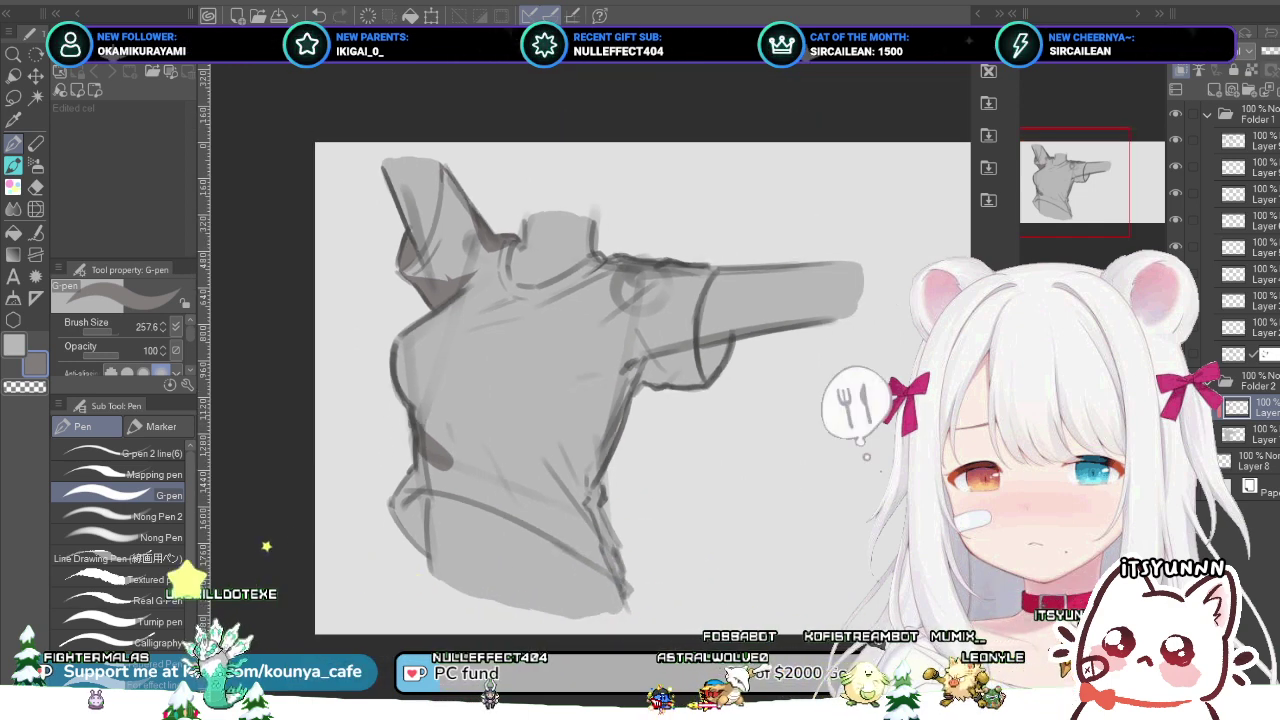
{"action": "key", "text": "ctrl+plus"}
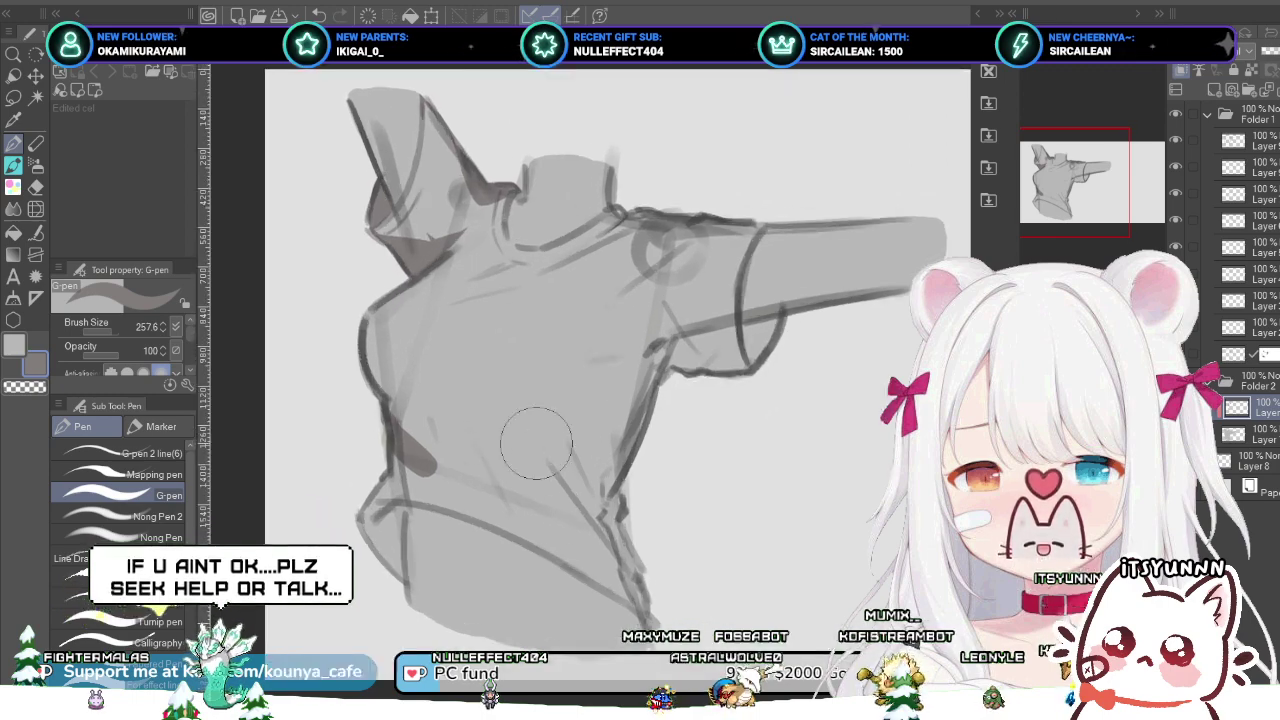
Step: Try broad diagonal shadow bands across the lower torso from the waist below the raised arm toward the opposite side
{"action": "mouse_move", "coordinate": [365, 447]}
{"action": "left_mouse_down"}
{"action": "mouse_move", "coordinate": [405, 474]}
{"action": "mouse_move", "coordinate": [525, 505]}
{"action": "left_mouse_up"}
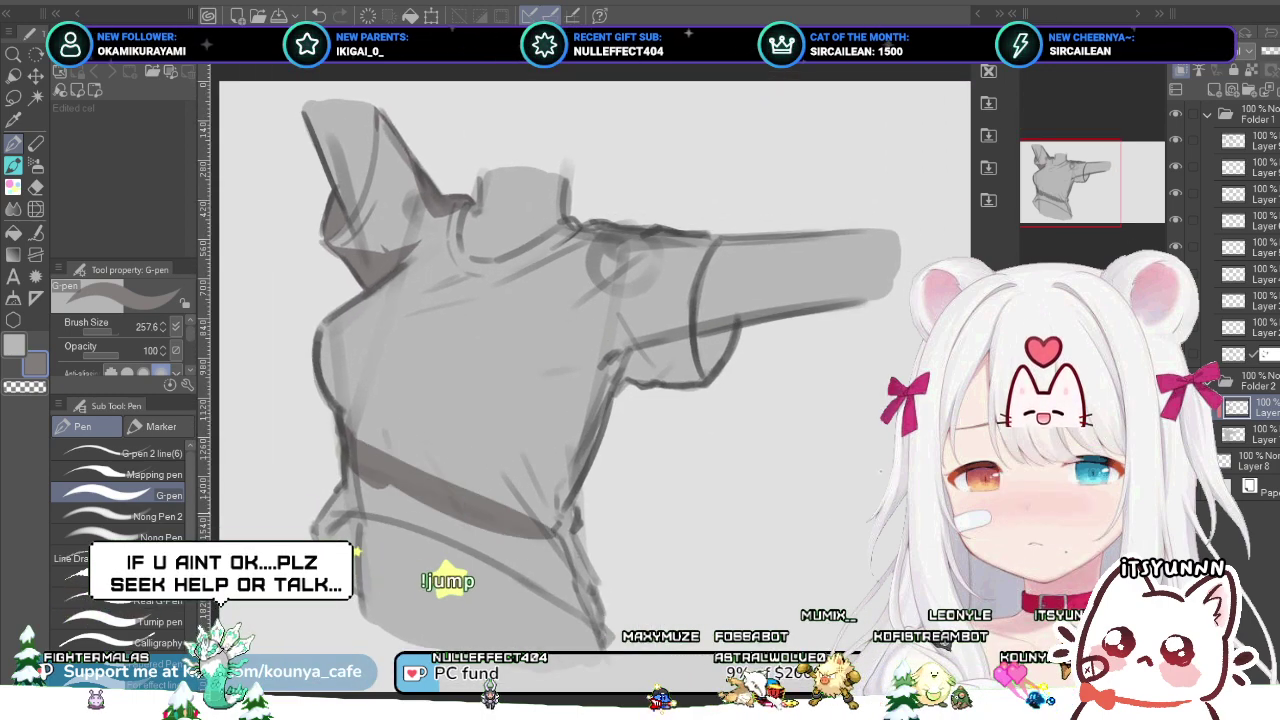
{"action": "key", "text": "ctrl+z"}
{"action": "left_click_drag", "start_coordinate": [361, 448], "coordinate": [504, 510]}
{"action": "key", "text": "ctrl+z"}
{"action": "mouse_move", "coordinate": [359, 448]}
{"action": "left_mouse_down"}
{"action": "mouse_move", "coordinate": [425, 496]}
{"action": "mouse_move", "coordinate": [381, 447]}
{"action": "mouse_move", "coordinate": [467, 507]}
{"action": "mouse_move", "coordinate": [366, 427]}
{"action": "mouse_move", "coordinate": [532, 530]}
{"action": "left_mouse_up"}
{"action": "key", "text": "ctrl+z"}
{"action": "key", "text": "ctrl+z"}
{"action": "key", "text": "ctrl+z"}
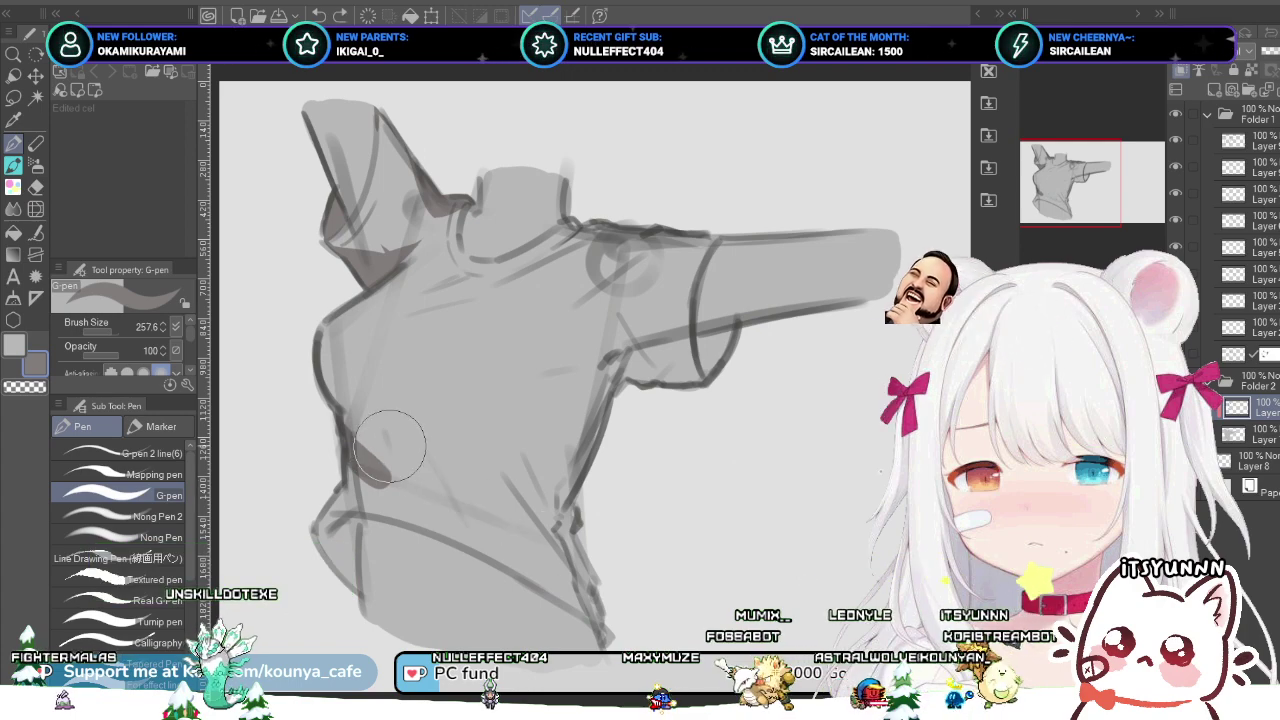
Step: Paint a curved shadow beneath the chest, sweeping up the torso side below the outstretched arm, with the G-pen at size 257.6
{"action": "mouse_move", "coordinate": [372, 428]}
{"action": "left_mouse_down"}
{"action": "mouse_move", "coordinate": [502, 515]}
{"action": "mouse_move", "coordinate": [536, 516]}
{"action": "left_mouse_up"}
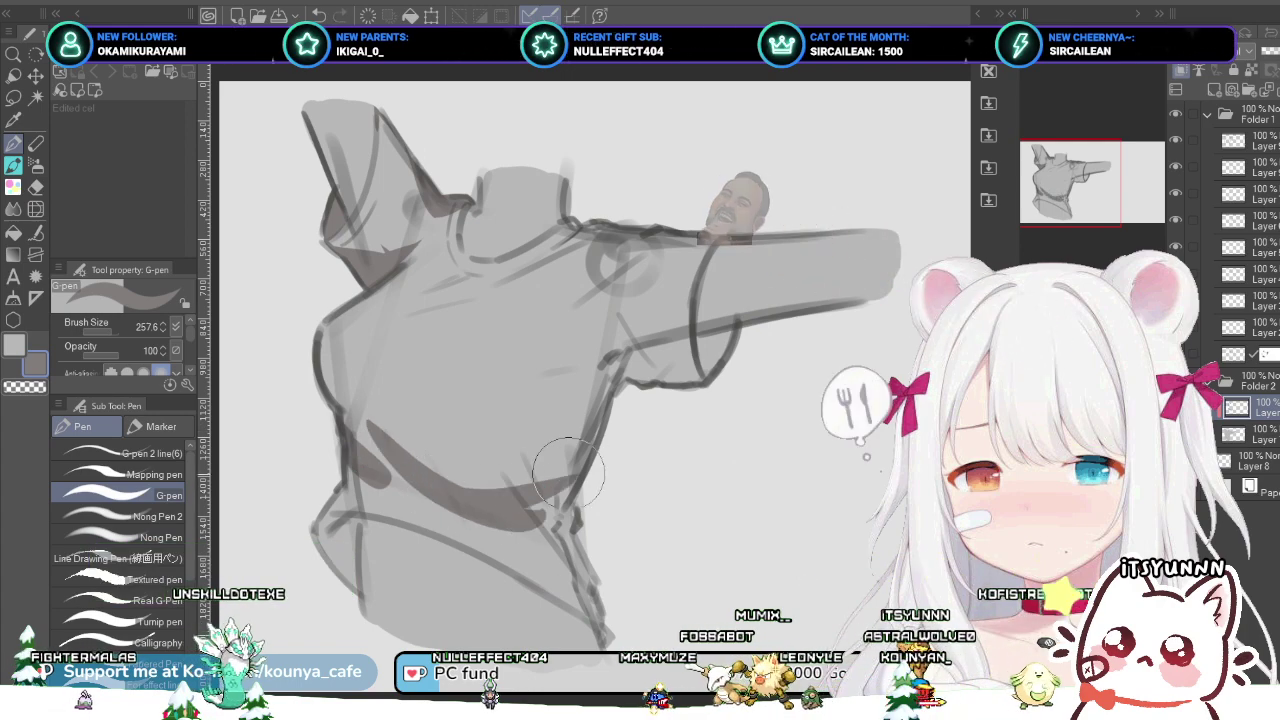
{"action": "left_click_drag", "start_coordinate": [410, 462], "coordinate": [565, 522]}
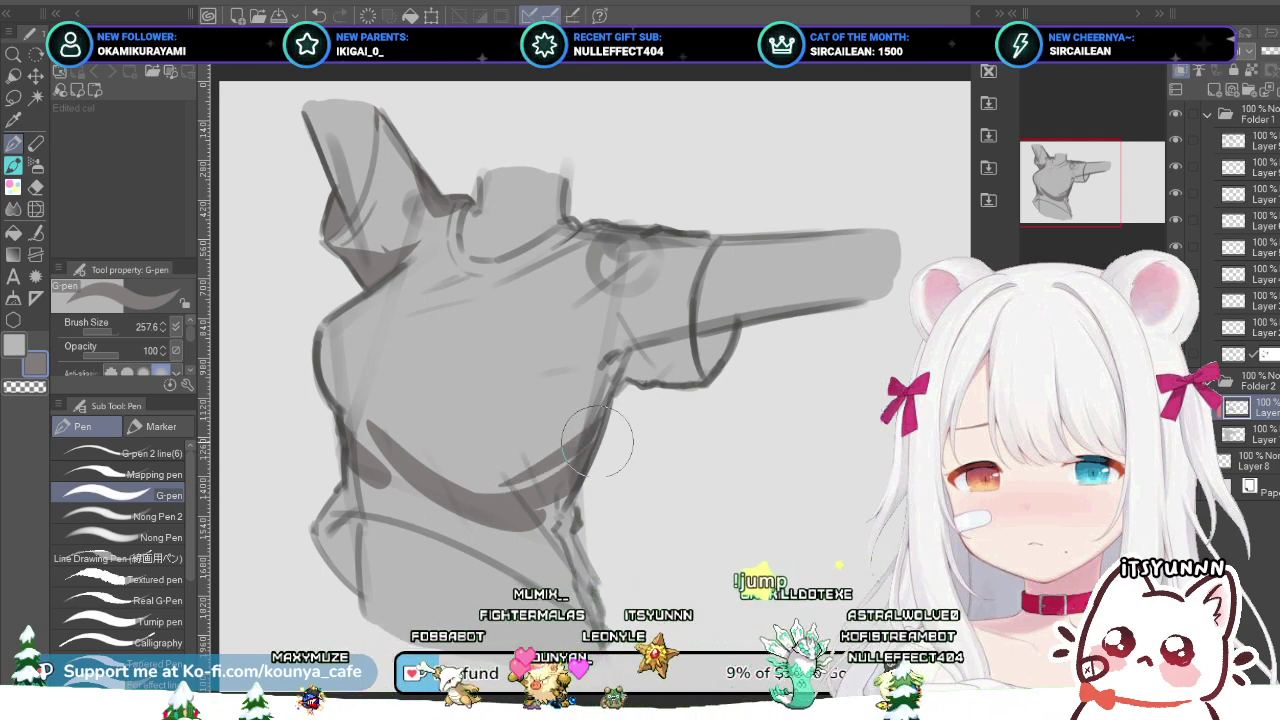
{"action": "mouse_move", "coordinate": [575, 465]}
{"action": "left_mouse_down"}
{"action": "mouse_move", "coordinate": [493, 444]}
{"action": "mouse_move", "coordinate": [556, 486]}
{"action": "mouse_move", "coordinate": [458, 462]}
{"action": "left_mouse_up"}
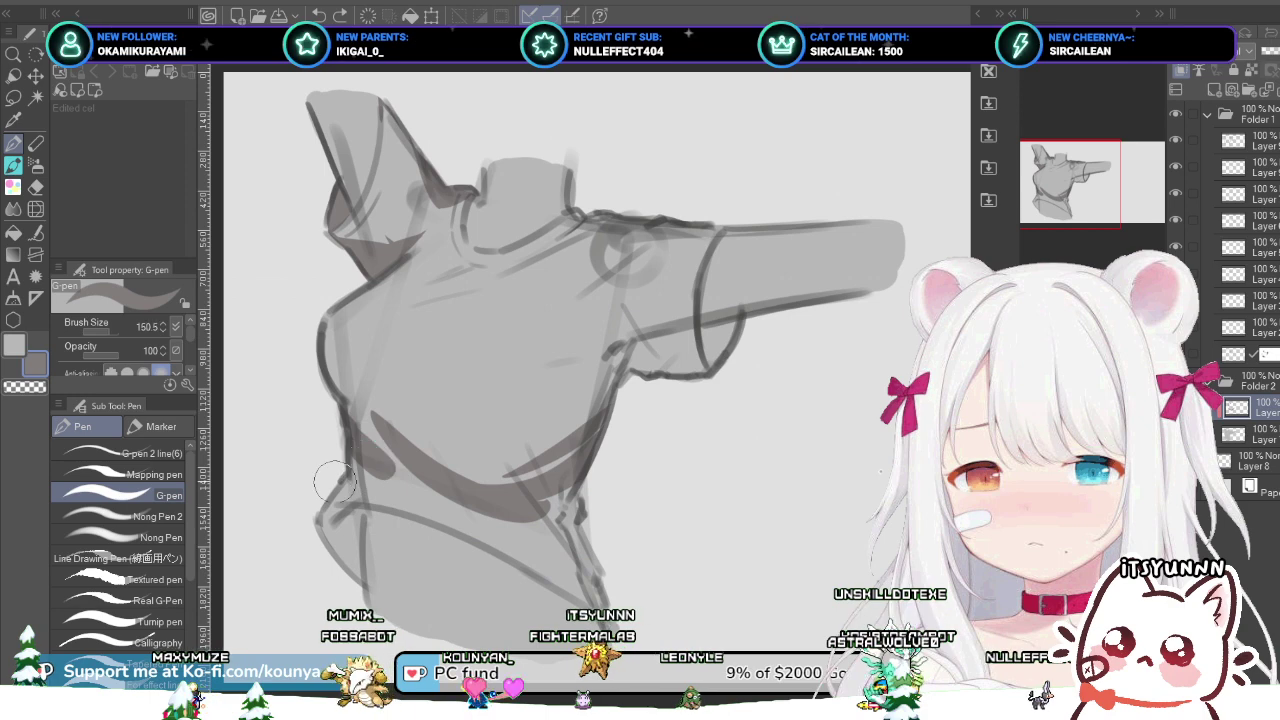
Step: Fill the area between the curved chest shadow and the shirt hem with brownish grey using the G-pen at size 150.5
{"action": "left_click_drag", "start_coordinate": [347, 490], "coordinate": [566, 562]}
{"action": "key", "text": "ctrl+z"}
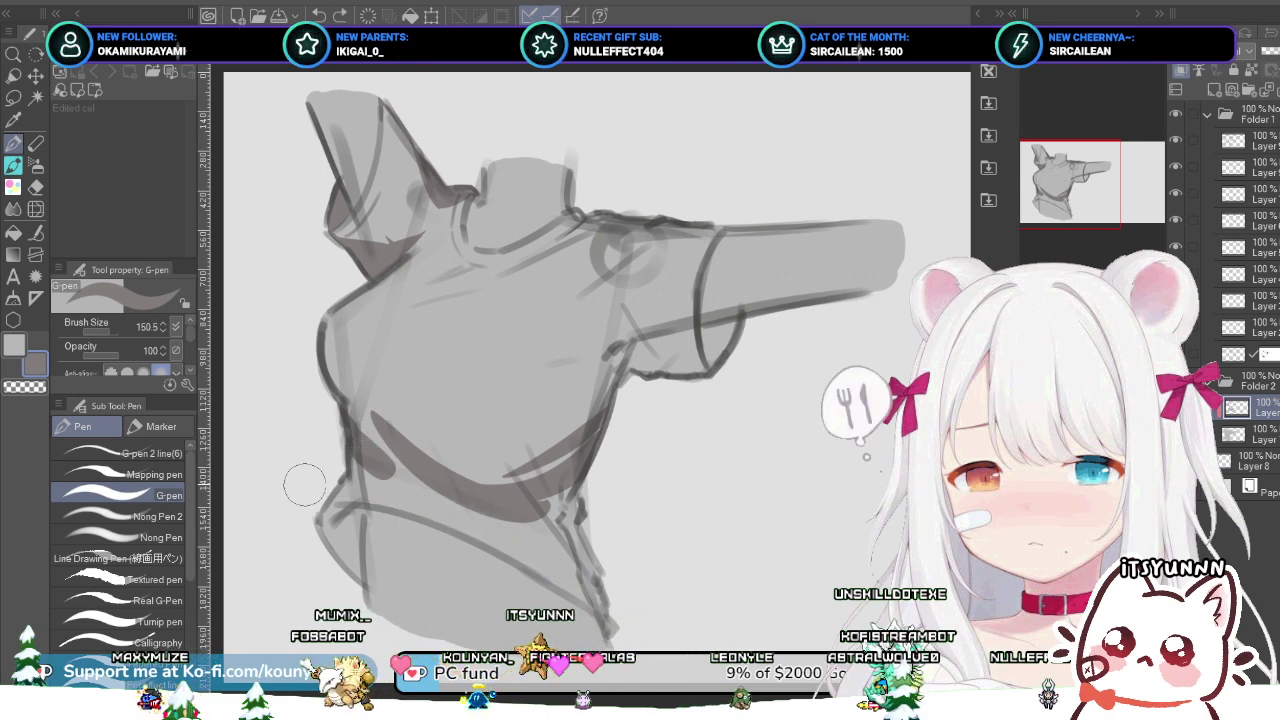
{"action": "left_click_drag", "start_coordinate": [346, 488], "coordinate": [567, 576]}
{"action": "left_click_drag", "start_coordinate": [491, 526], "coordinate": [587, 570]}
{"action": "left_click_drag", "start_coordinate": [467, 507], "coordinate": [576, 550]}
{"action": "left_click_drag", "start_coordinate": [520, 513], "coordinate": [572, 497]}
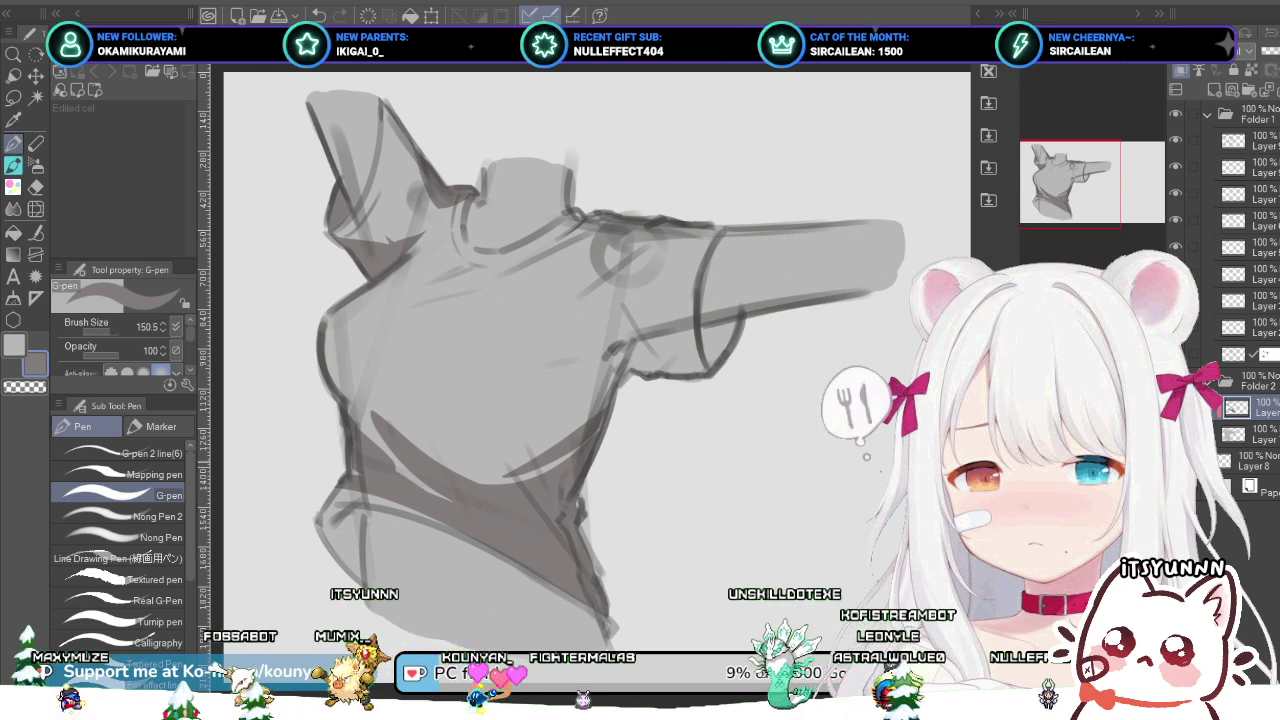
Step: Close the remaining gaps in the shadow at the waist below the raised arm and even out its edge along the hem
{"action": "left_click_drag", "start_coordinate": [364, 438], "coordinate": [424, 484]}
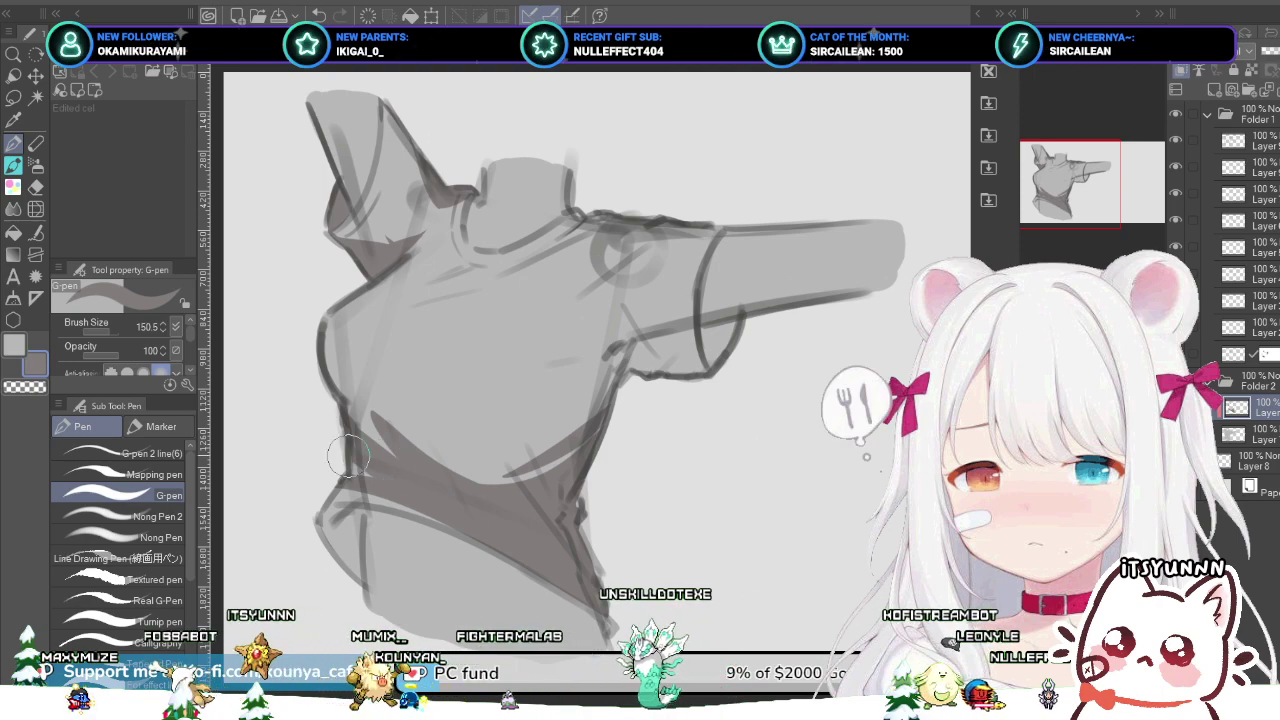
{"action": "left_click_drag", "start_coordinate": [348, 457], "coordinate": [440, 502]}
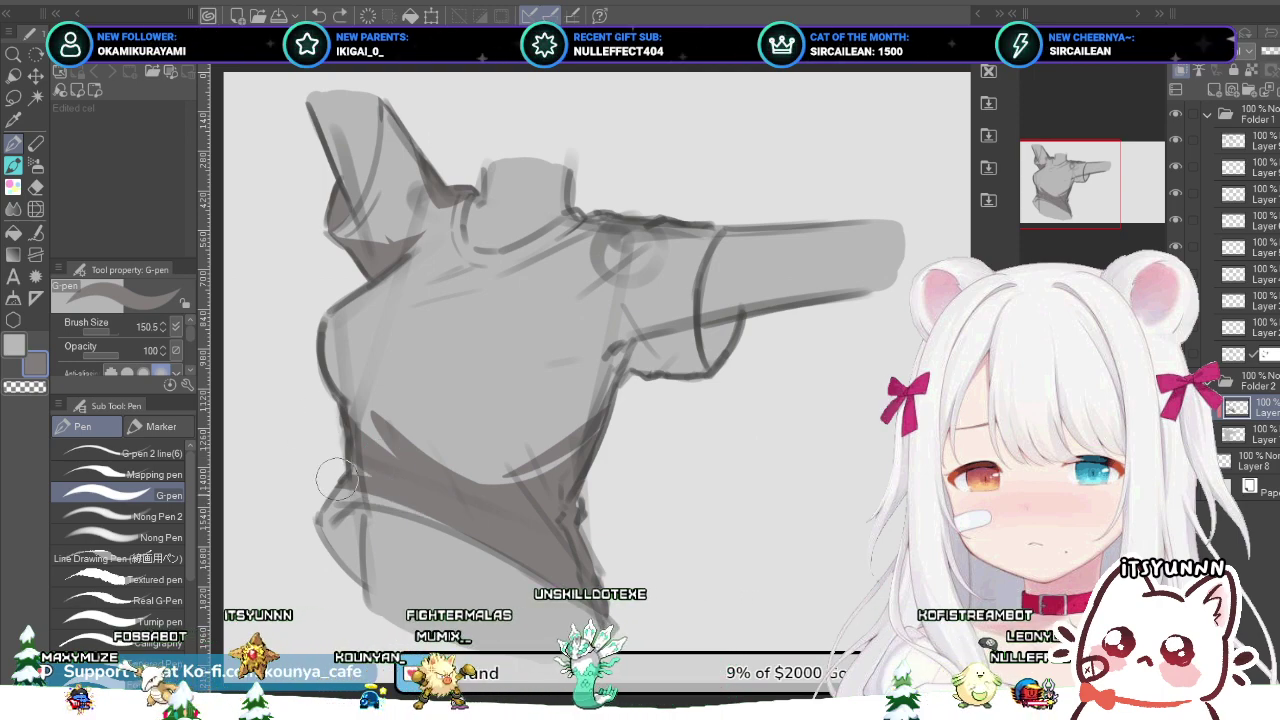
{"action": "key", "text": "ctrl+z"}
{"action": "mouse_move", "coordinate": [340, 482]}
{"action": "left_mouse_down"}
{"action": "mouse_move", "coordinate": [516, 573]}
{"action": "mouse_move", "coordinate": [448, 525]}
{"action": "left_mouse_up"}
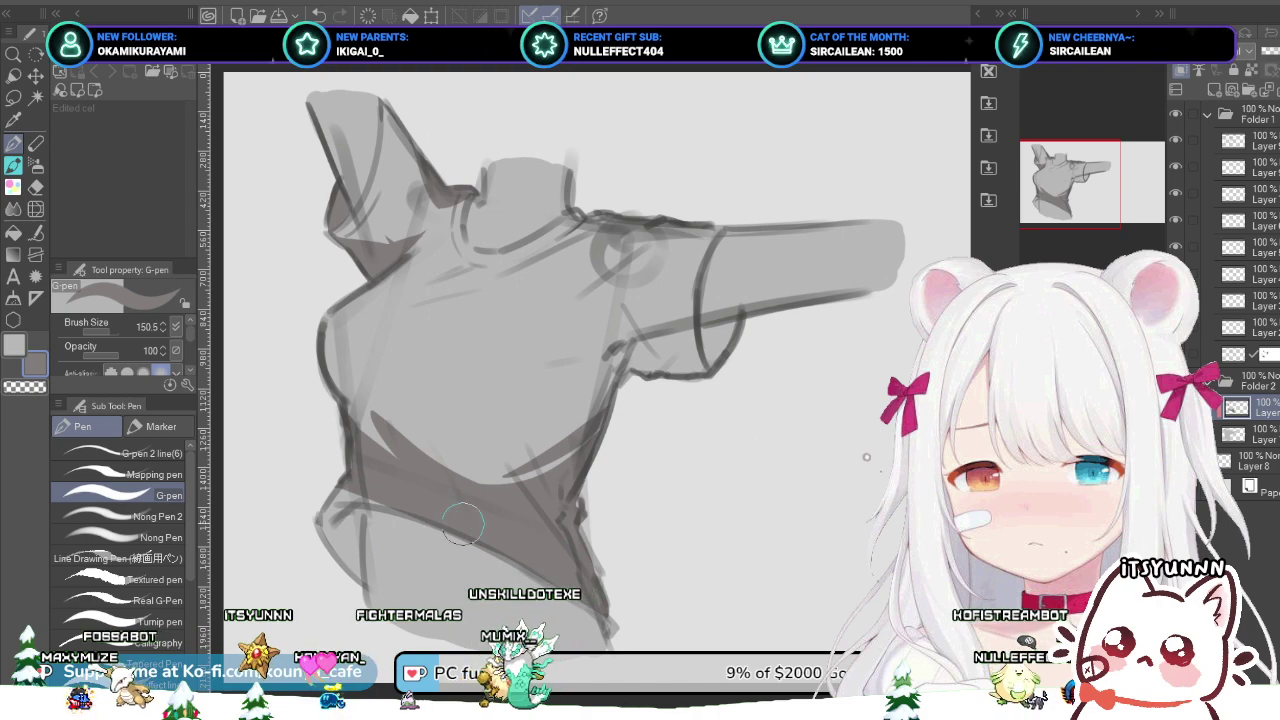
Step: Extend the waist shadow into the pointed hem corner below the raised arm with the G-pen at size 202.5
{"action": "scroll", "coordinate": [447, 530], "scroll_direction": "up", "scroll_amount": 3}
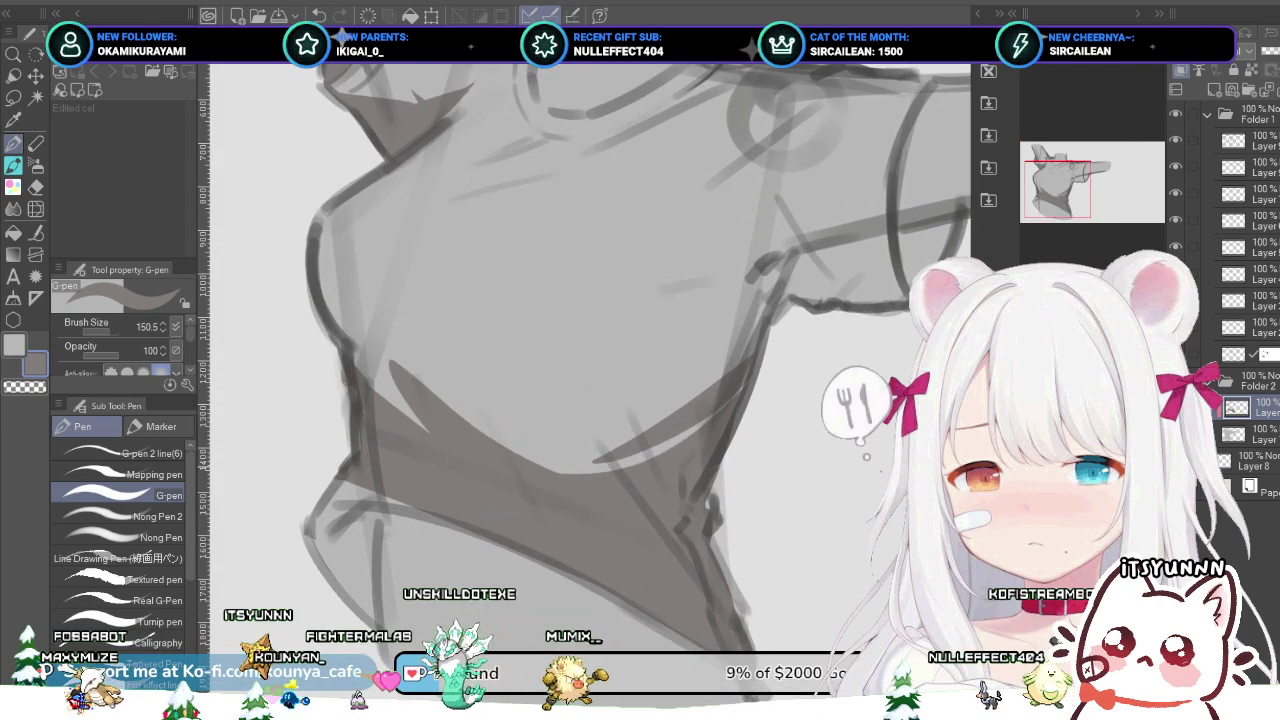
{"action": "key", "text": "]"}
{"action": "left_click_drag", "start_coordinate": [383, 486], "coordinate": [318, 506]}
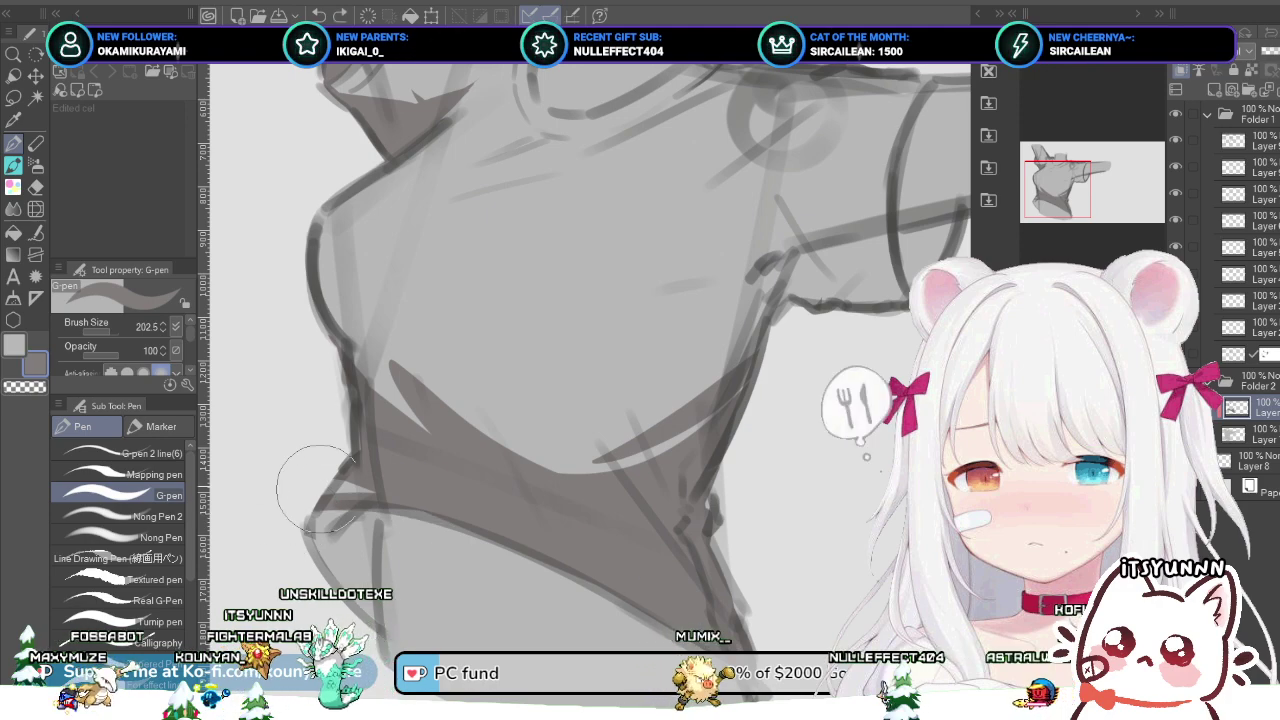
Step: Examine the shaded torso as a whole and the shadow edges along the waist and shirt hem up close
{"action": "scroll", "coordinate": [436, 486], "scroll_direction": "down", "scroll_amount": 4}
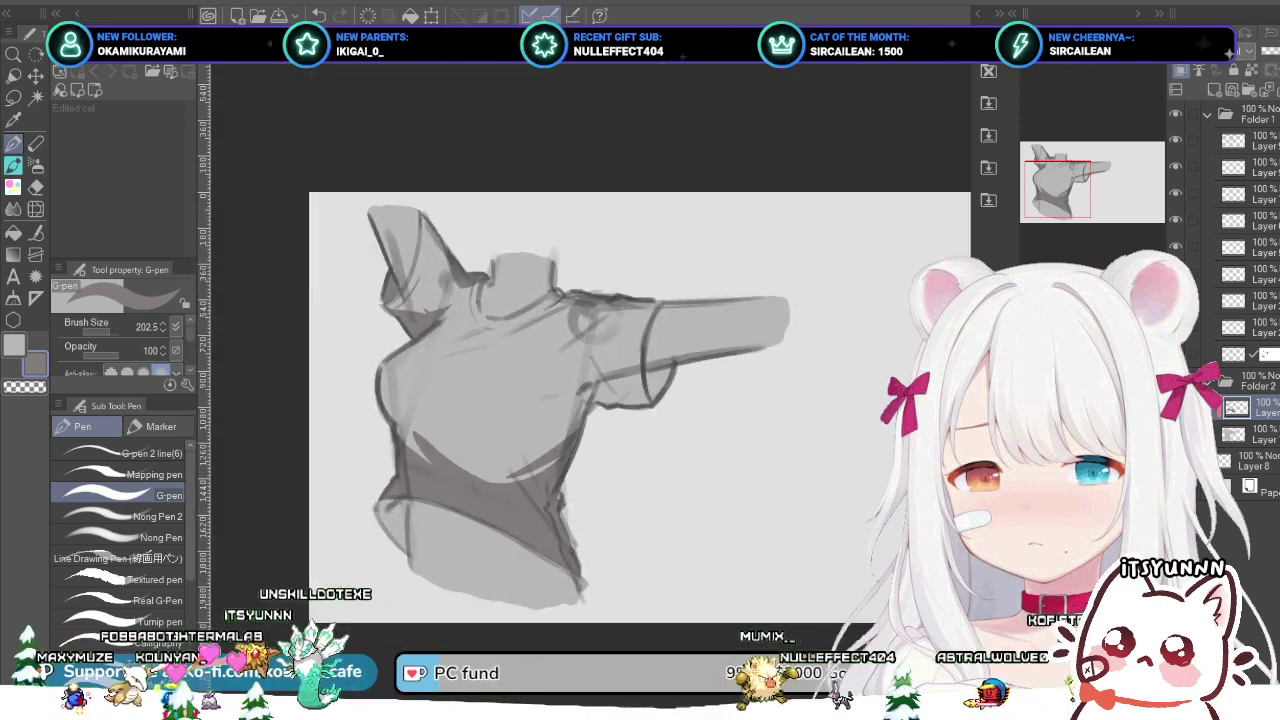
{"action": "scroll", "coordinate": [411, 505], "scroll_direction": "up", "scroll_amount": 2}
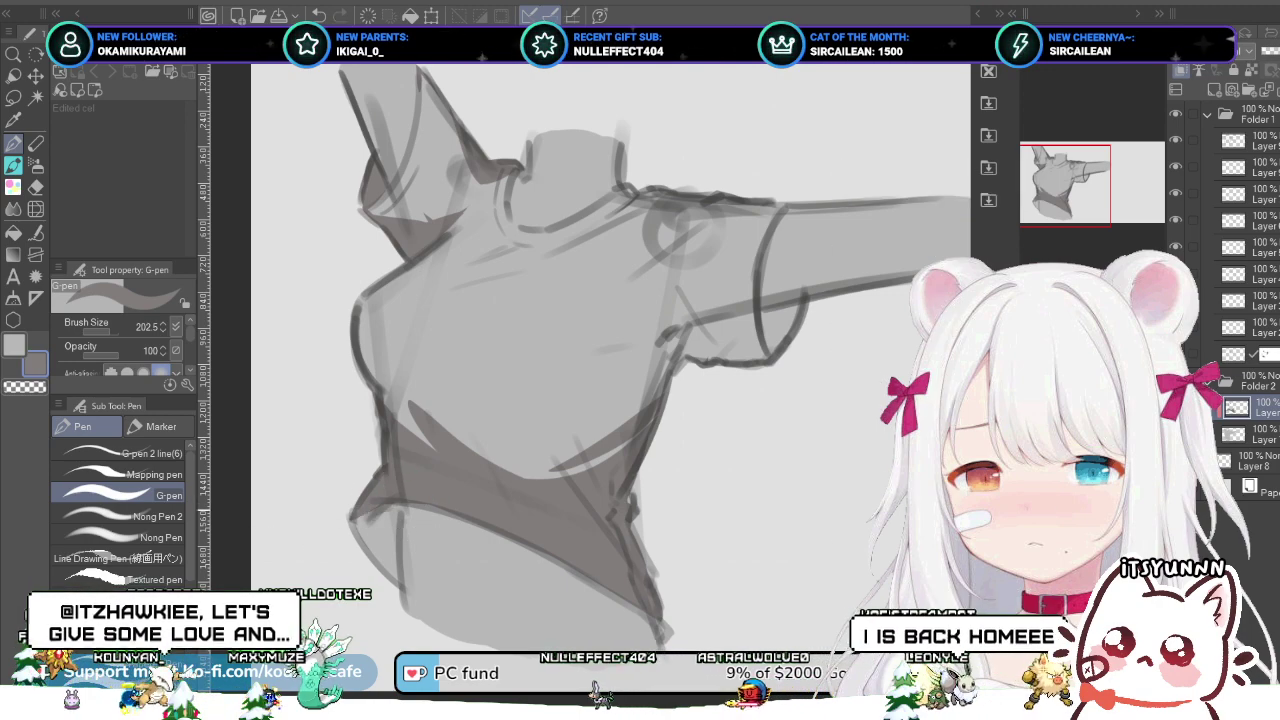
{"action": "scroll", "coordinate": [390, 513], "scroll_direction": "down", "scroll_amount": 2}
{"action": "scroll", "coordinate": [504, 457], "scroll_direction": "up", "scroll_amount": 4}
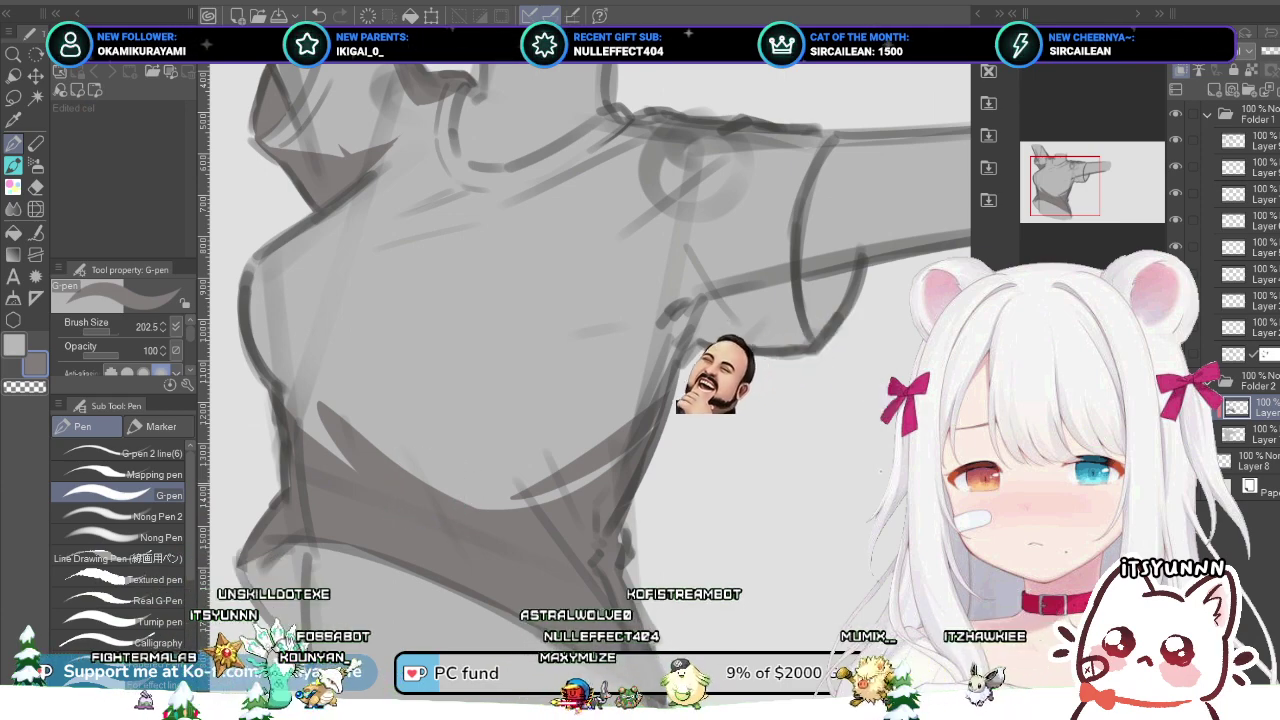
{"action": "scroll", "coordinate": [542, 455], "scroll_direction": "down", "scroll_amount": 3}
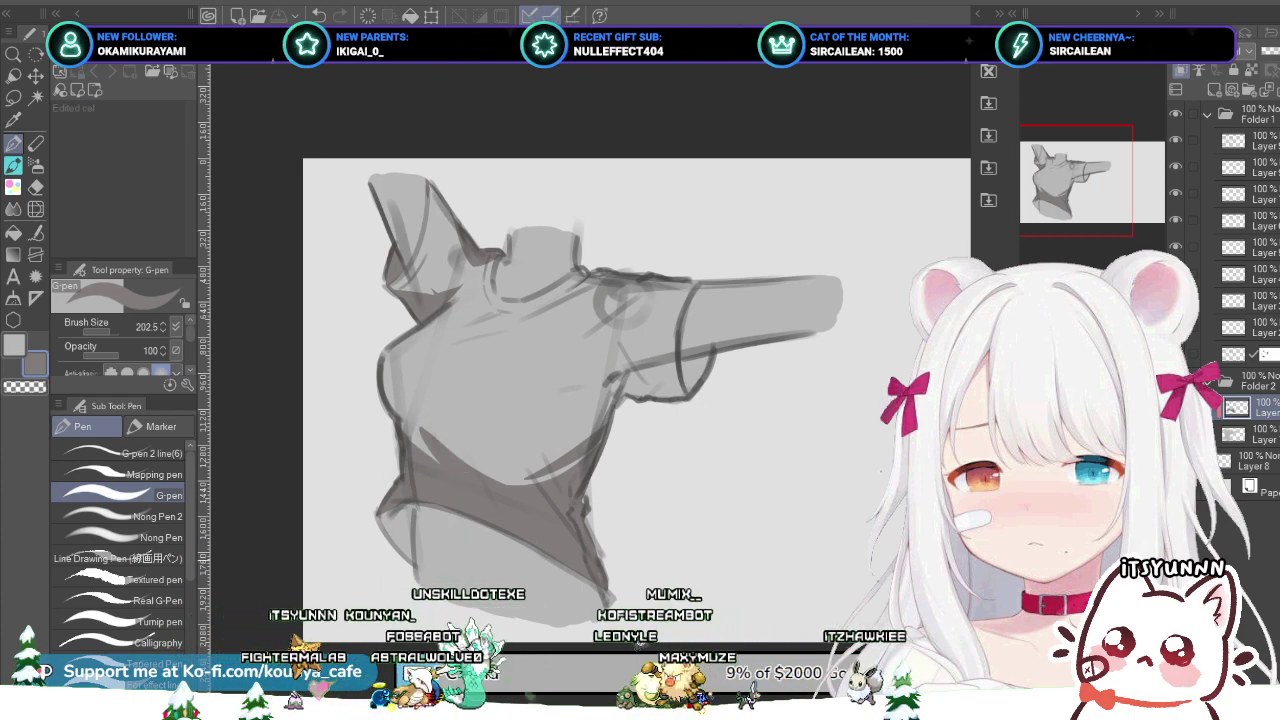
{"action": "scroll", "coordinate": [508, 554], "scroll_direction": "up", "scroll_amount": 2}
{"action": "left_click_drag", "start_coordinate": [533, 565], "coordinate": [463, 497]}
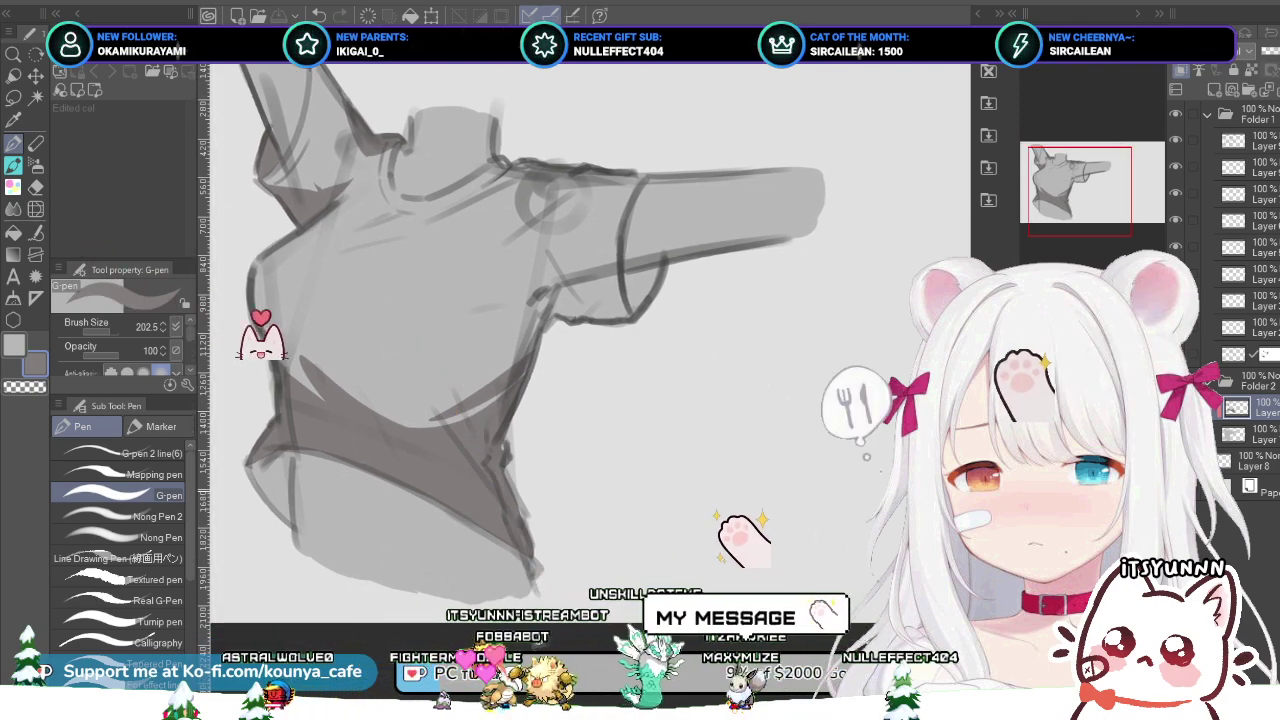
{"action": "scroll", "coordinate": [449, 375], "scroll_direction": "up", "scroll_amount": 1}
{"action": "left_click_drag", "start_coordinate": [445, 385], "coordinate": [600, 360]}
{"action": "scroll", "coordinate": [590, 360], "scroll_direction": "up", "scroll_amount": 2}
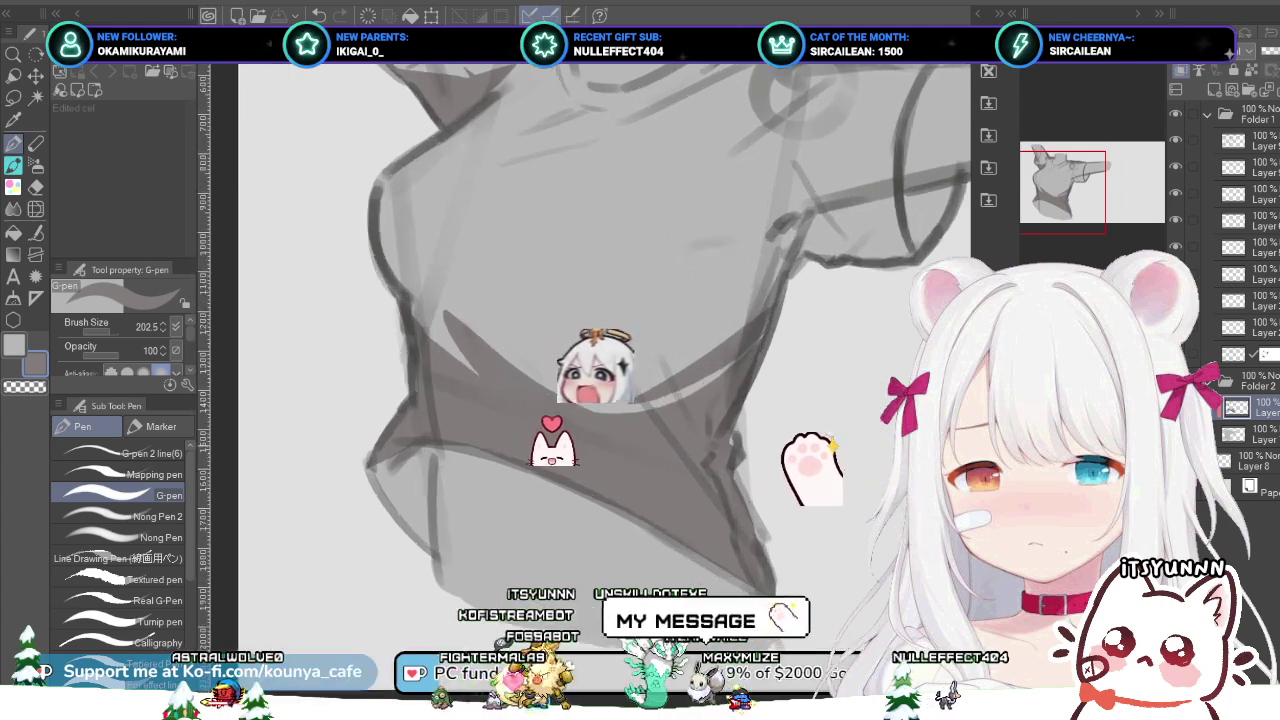
{"action": "scroll", "coordinate": [430, 420], "scroll_direction": "up", "scroll_amount": 1}
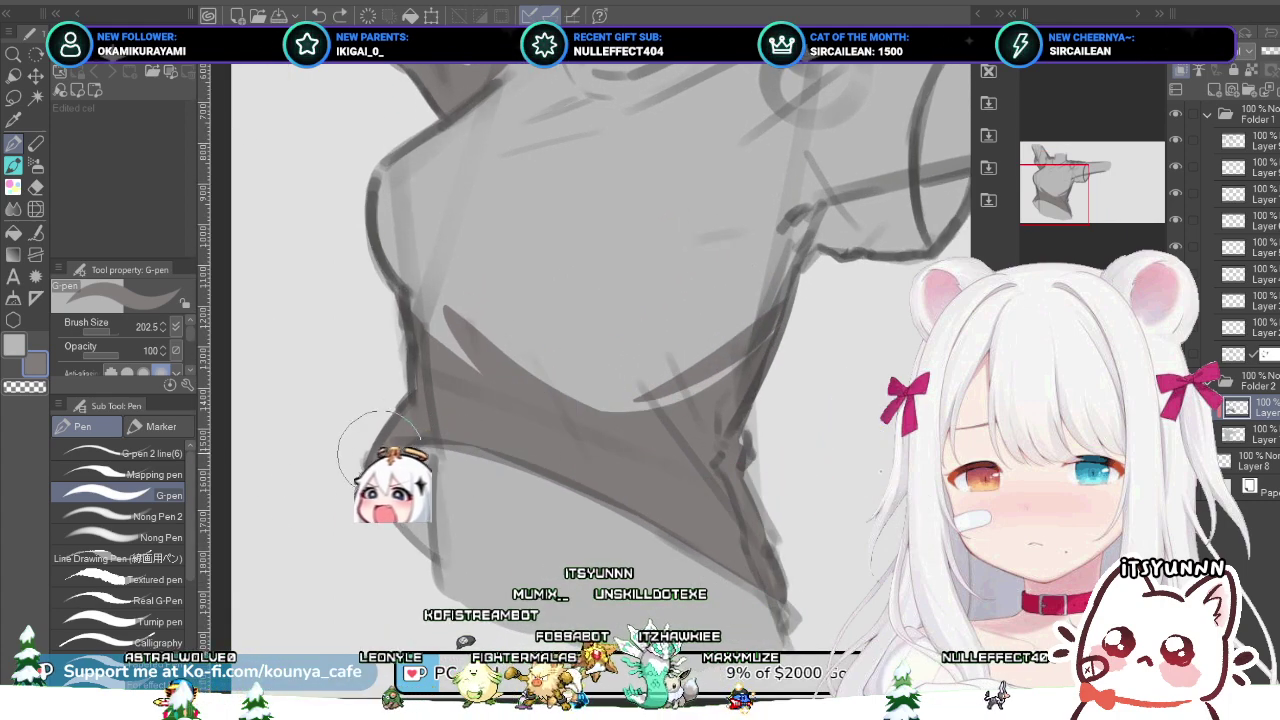
{"action": "scroll", "coordinate": [400, 460], "scroll_direction": "down", "scroll_amount": 2}
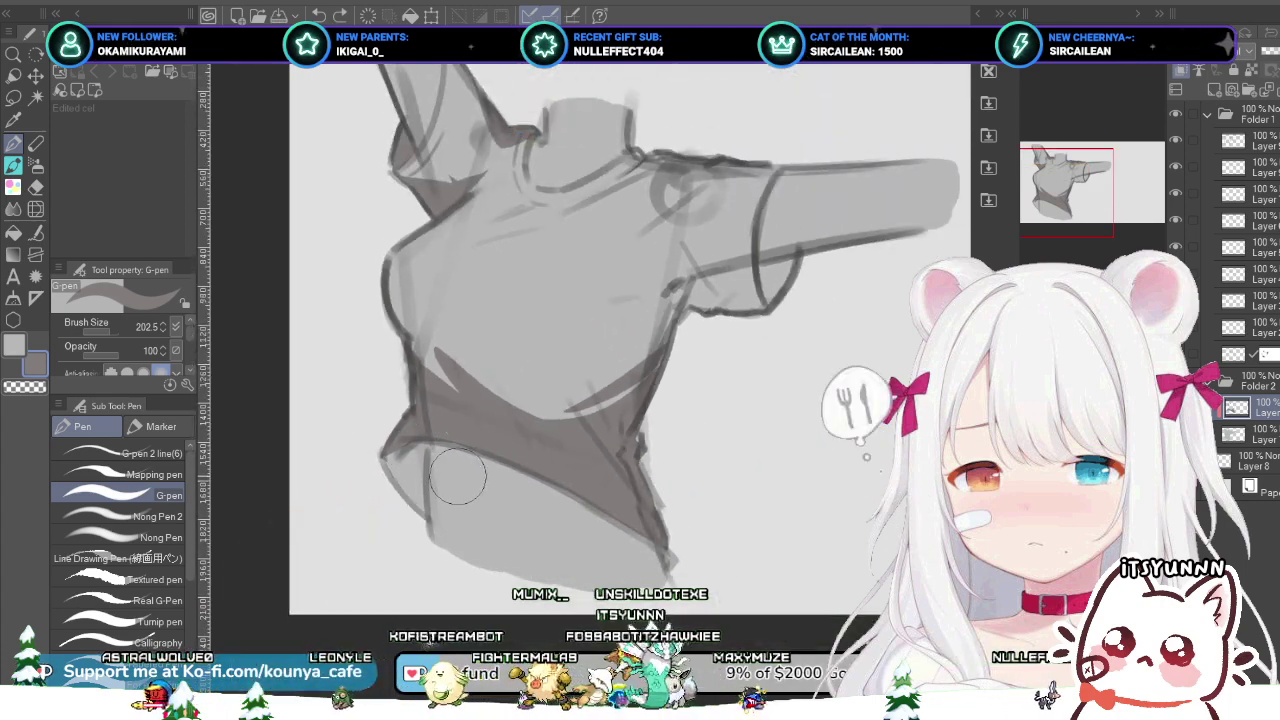
{"action": "left_click_drag", "start_coordinate": [448, 463], "coordinate": [372, 473]}
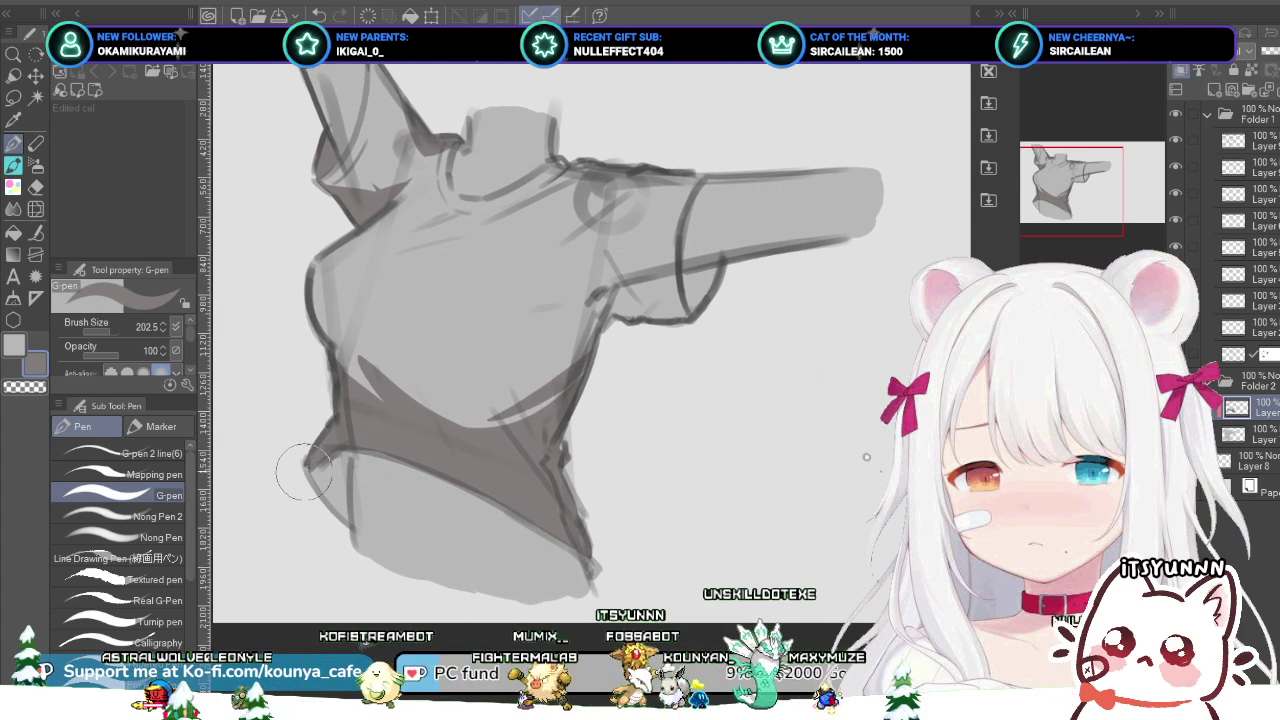
{"action": "scroll", "coordinate": [300, 495], "scroll_direction": "up", "scroll_amount": 2}
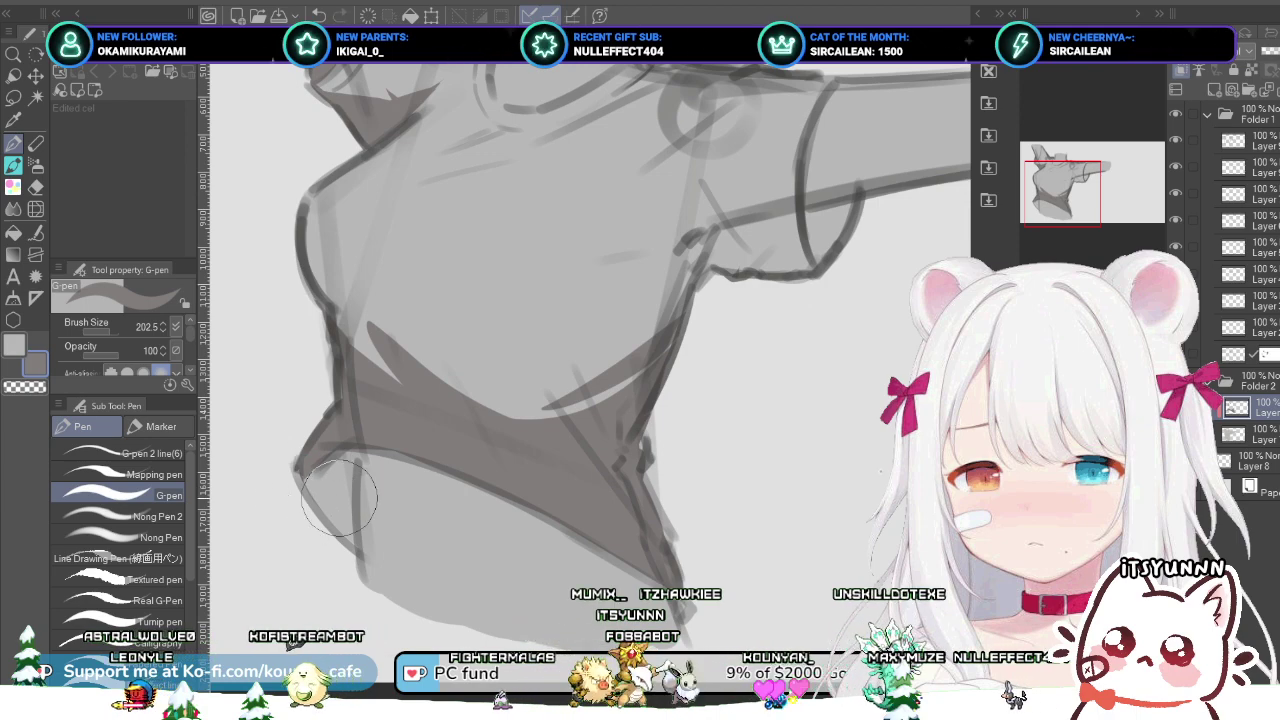
Step: Fill the light gap under the chest beside the outstretched arm's side with brownish grey using the G-pen at size 202.5
{"action": "scroll", "coordinate": [338, 495], "scroll_direction": "down", "scroll_amount": 3}
{"action": "scroll", "coordinate": [345, 505], "scroll_direction": "up", "scroll_amount": 1}
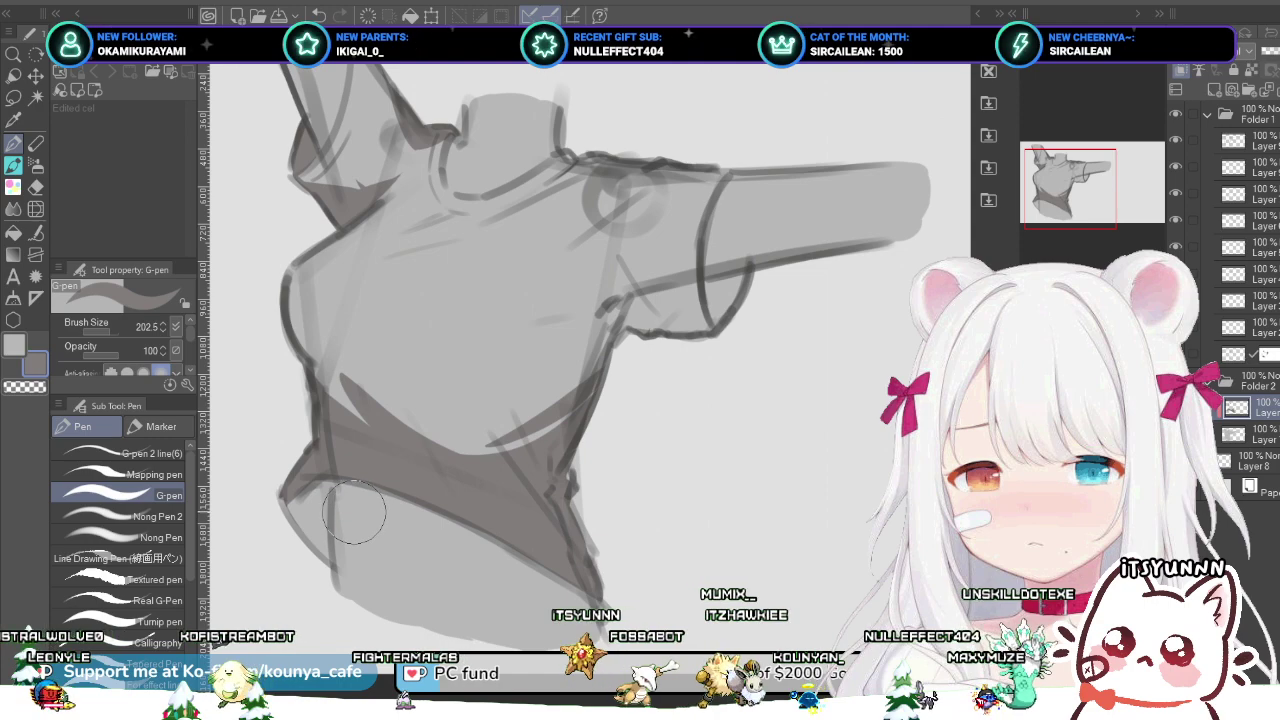
{"action": "scroll", "coordinate": [616, 199], "scroll_direction": "down", "scroll_amount": 2}
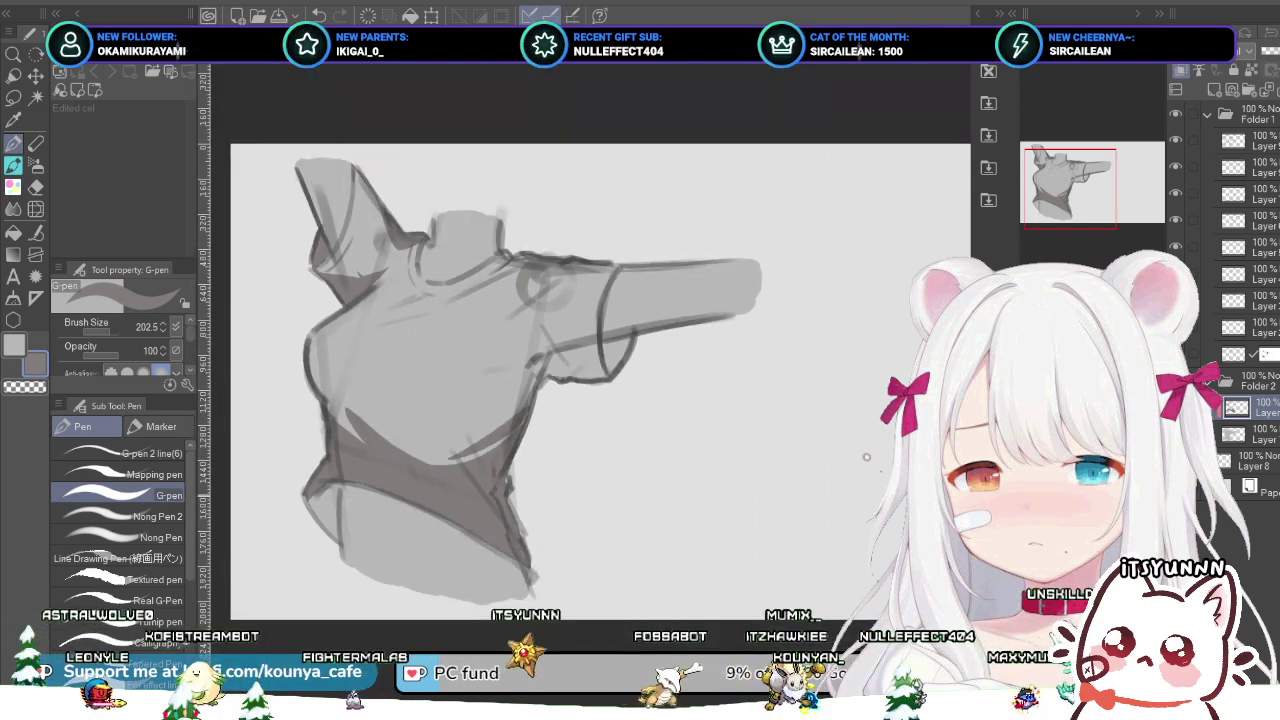
{"action": "scroll", "coordinate": [601, 234], "scroll_direction": "up", "scroll_amount": 1}
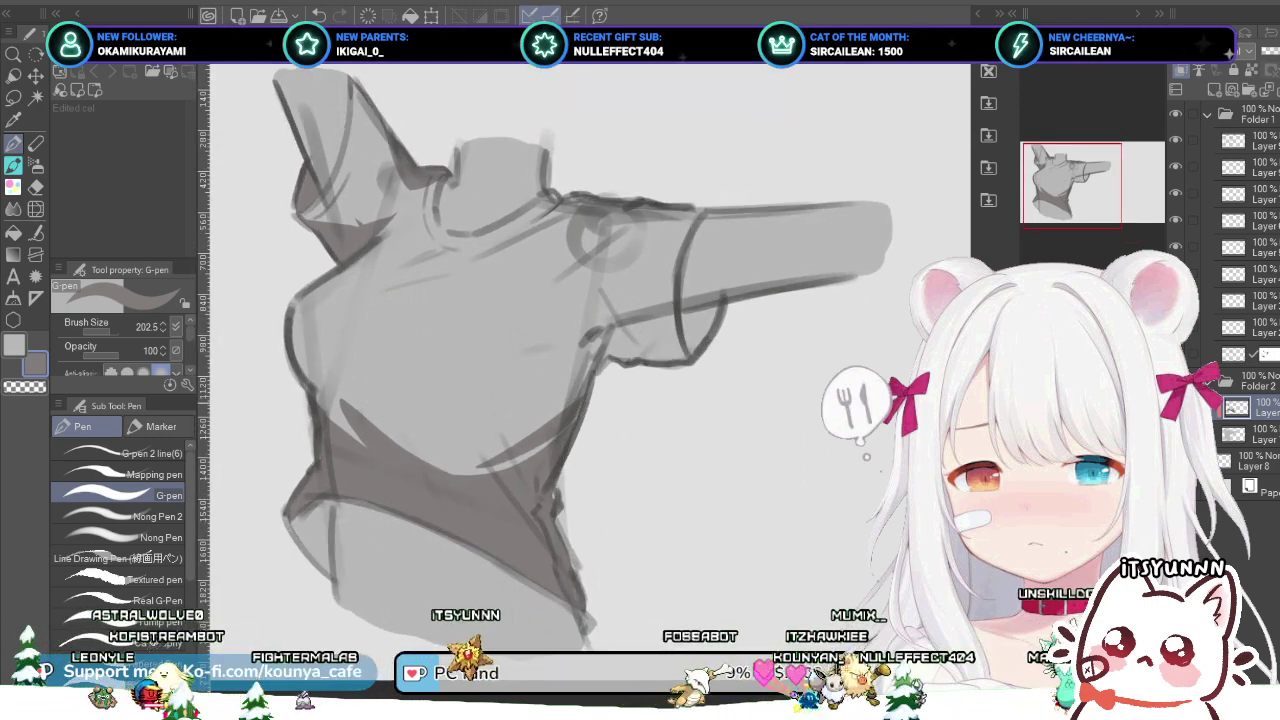
{"action": "scroll", "coordinate": [393, 406], "scroll_direction": "up", "scroll_amount": 1}
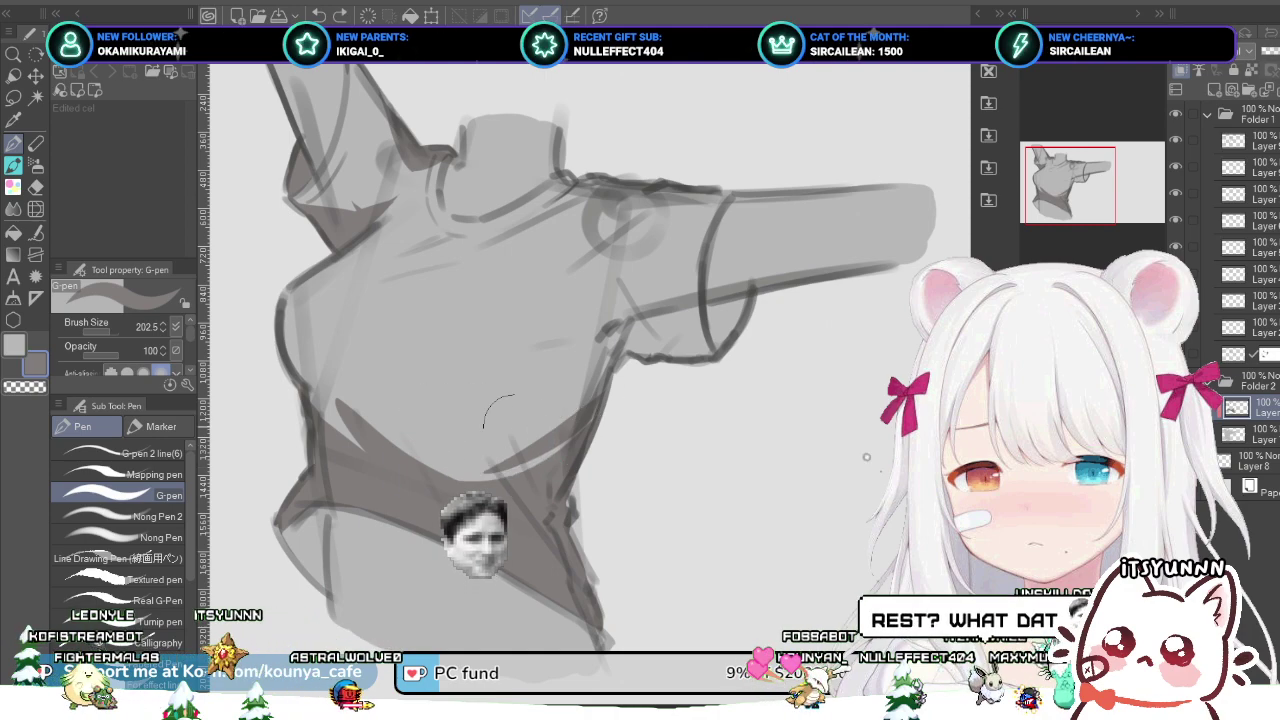
{"action": "mouse_move", "coordinate": [466, 469]}
{"action": "left_mouse_down"}
{"action": "mouse_move", "coordinate": [563, 441]}
{"action": "mouse_move", "coordinate": [425, 477]}
{"action": "mouse_move", "coordinate": [519, 454]}
{"action": "mouse_move", "coordinate": [594, 374]}
{"action": "left_mouse_up"}
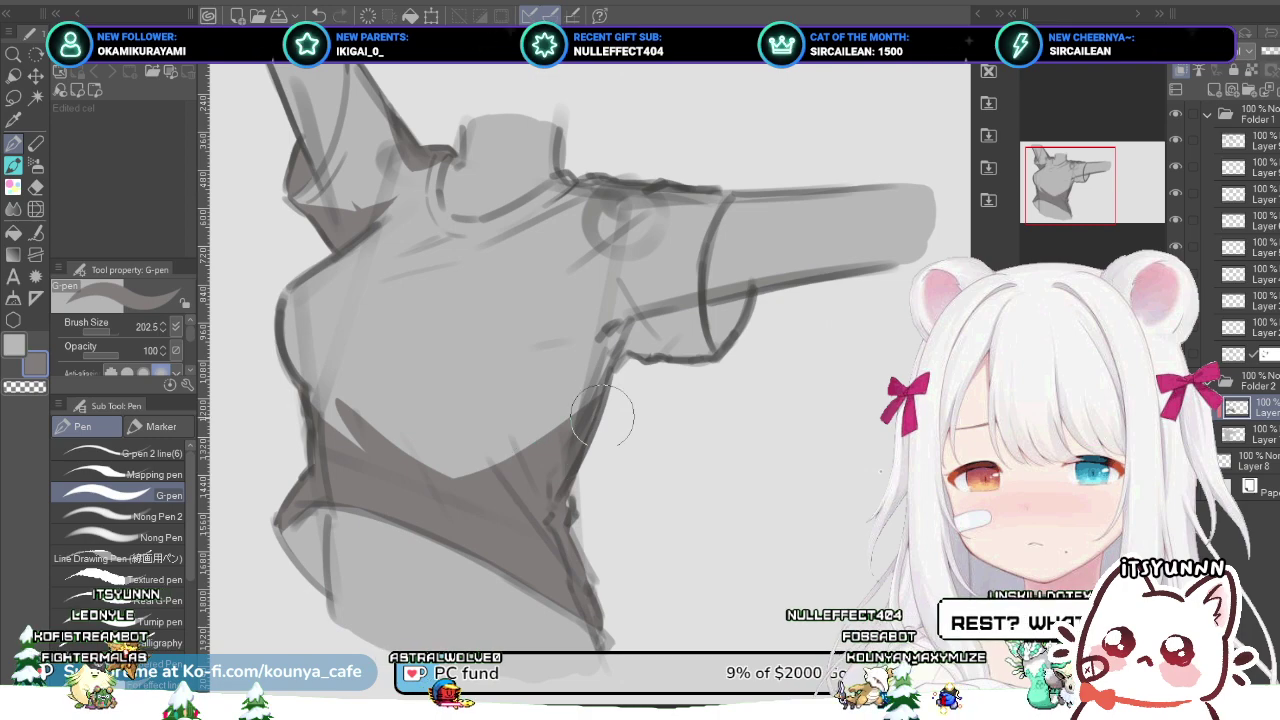
{"action": "scroll", "coordinate": [552, 440], "scroll_direction": "down", "scroll_amount": 2}
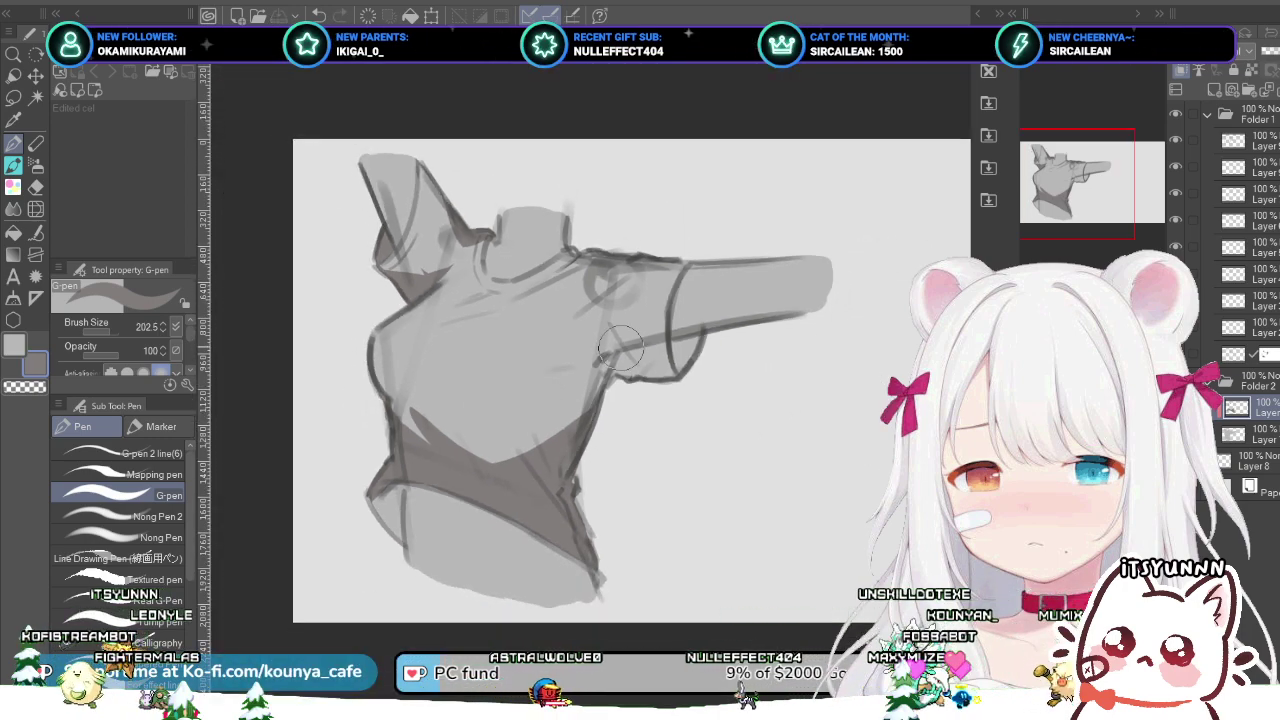
{"action": "scroll", "coordinate": [585, 338], "scroll_direction": "up", "scroll_amount": 2}
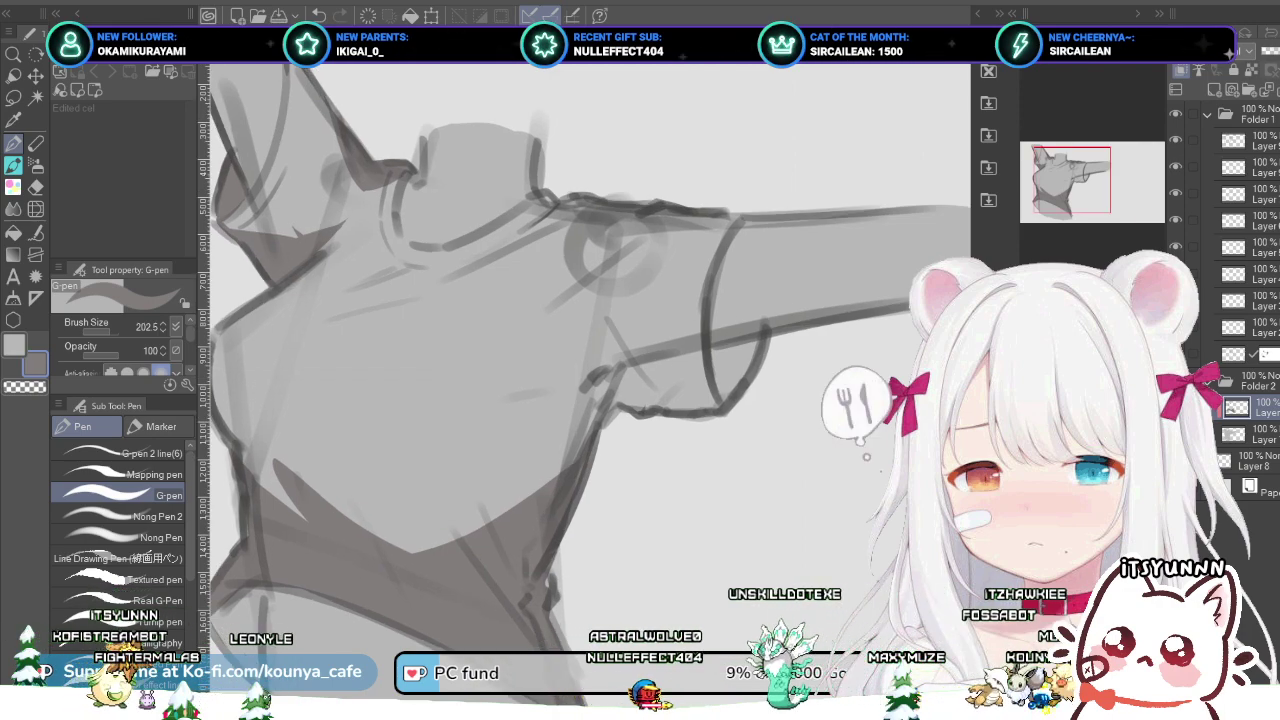
{"action": "scroll", "coordinate": [536, 356], "scroll_direction": "down", "scroll_amount": 2}
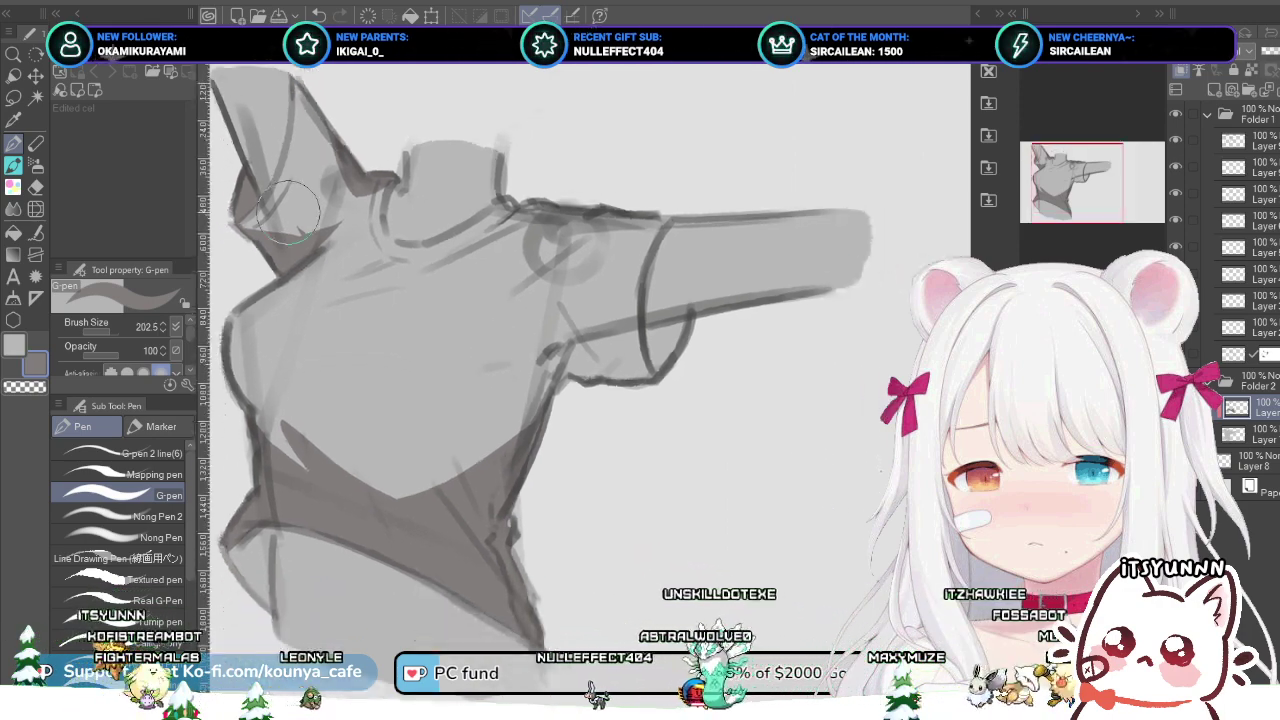
{"action": "left_click_drag", "start_coordinate": [536, 356], "coordinate": [587, 370]}
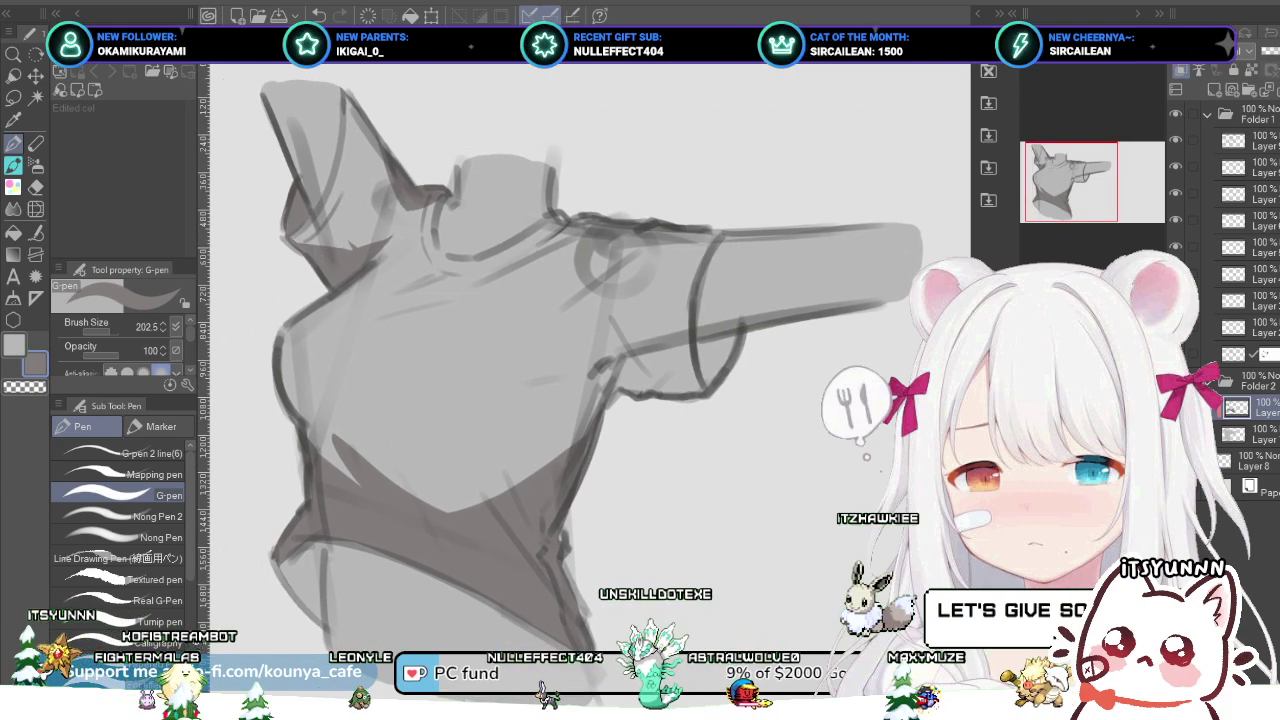
Step: Add a new layer above the shadow layer in Folder 2 and make the shadow layer active again
{"action": "left_click", "coordinate": [1250, 380]}
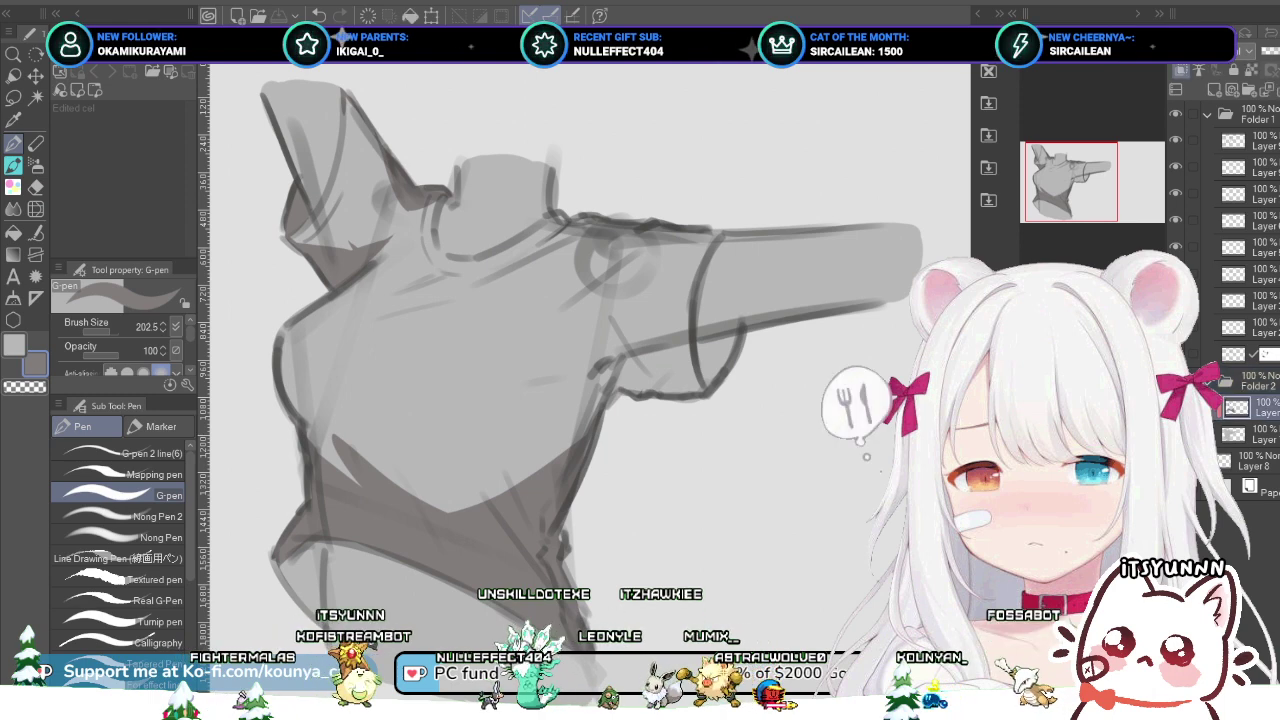
{"action": "key", "text": "ctrl+shift+n"}
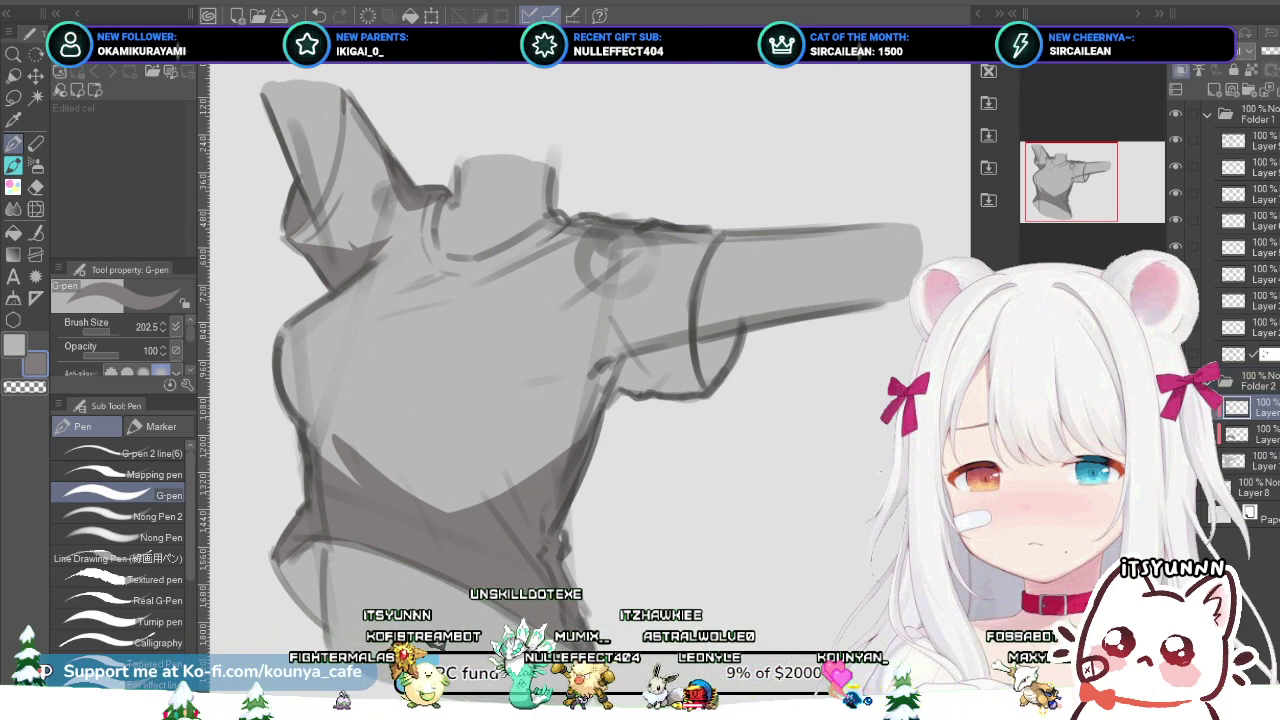
{"action": "left_click_drag", "start_coordinate": [590, 370], "coordinate": [536, 356]}
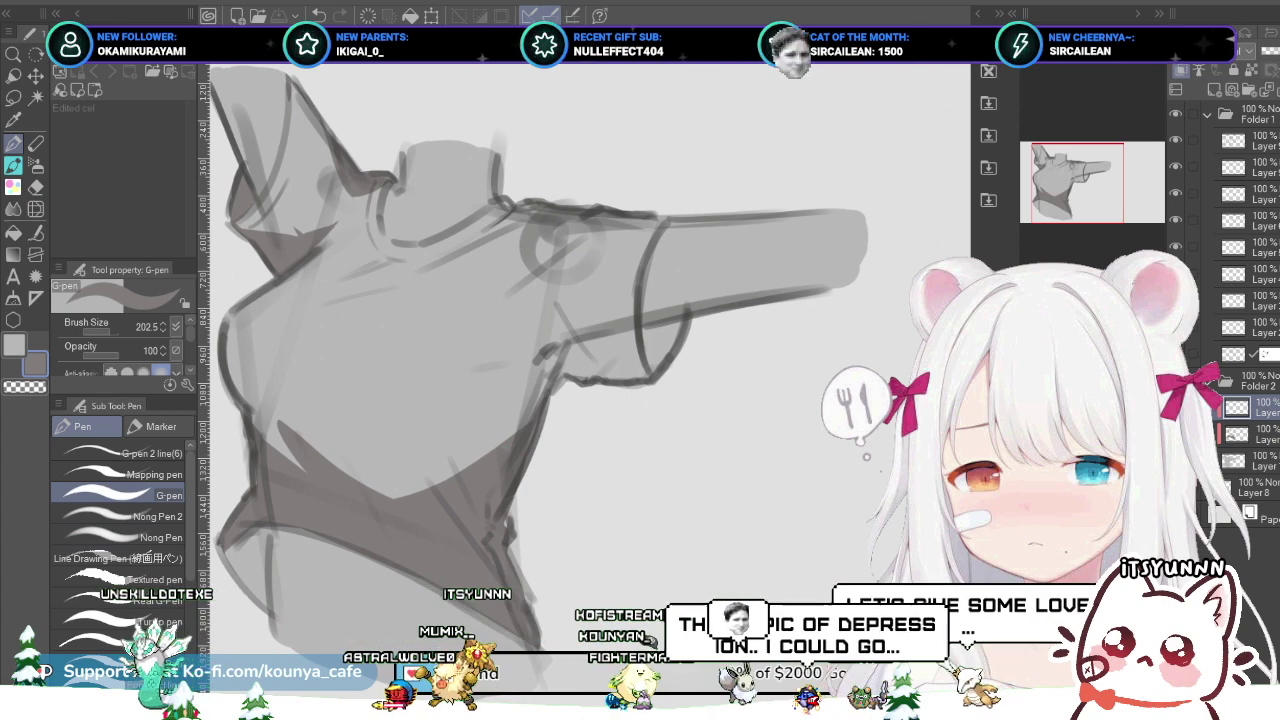
{"action": "left_click", "coordinate": [1255, 434]}
{"action": "key", "text": "Delete"}
{"action": "key", "text": "ctrl+z"}
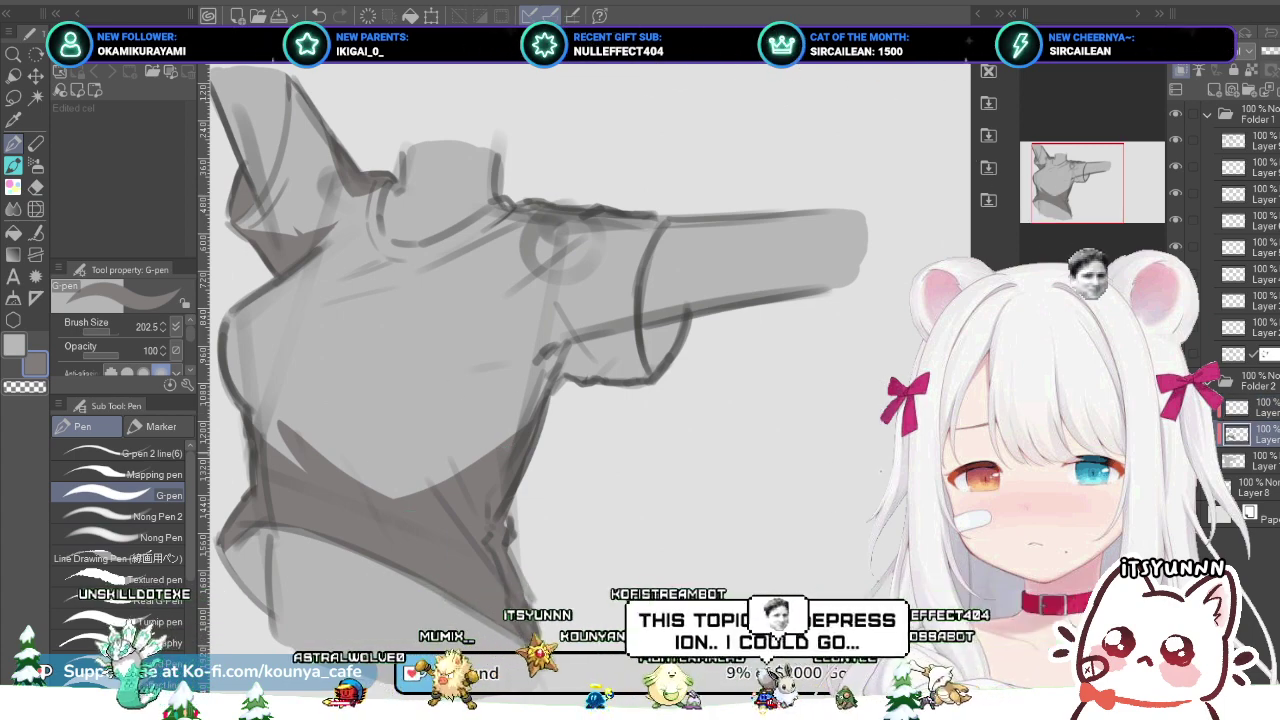
Step: Refine the lower chest shadow's upper edge into a shallow V with the G-pen at size 202.5, undoing unsatisfactory strokes
{"action": "scroll", "coordinate": [501, 428], "scroll_direction": "down", "scroll_amount": 1}
{"action": "left_click_drag", "start_coordinate": [405, 445], "coordinate": [429, 457]}
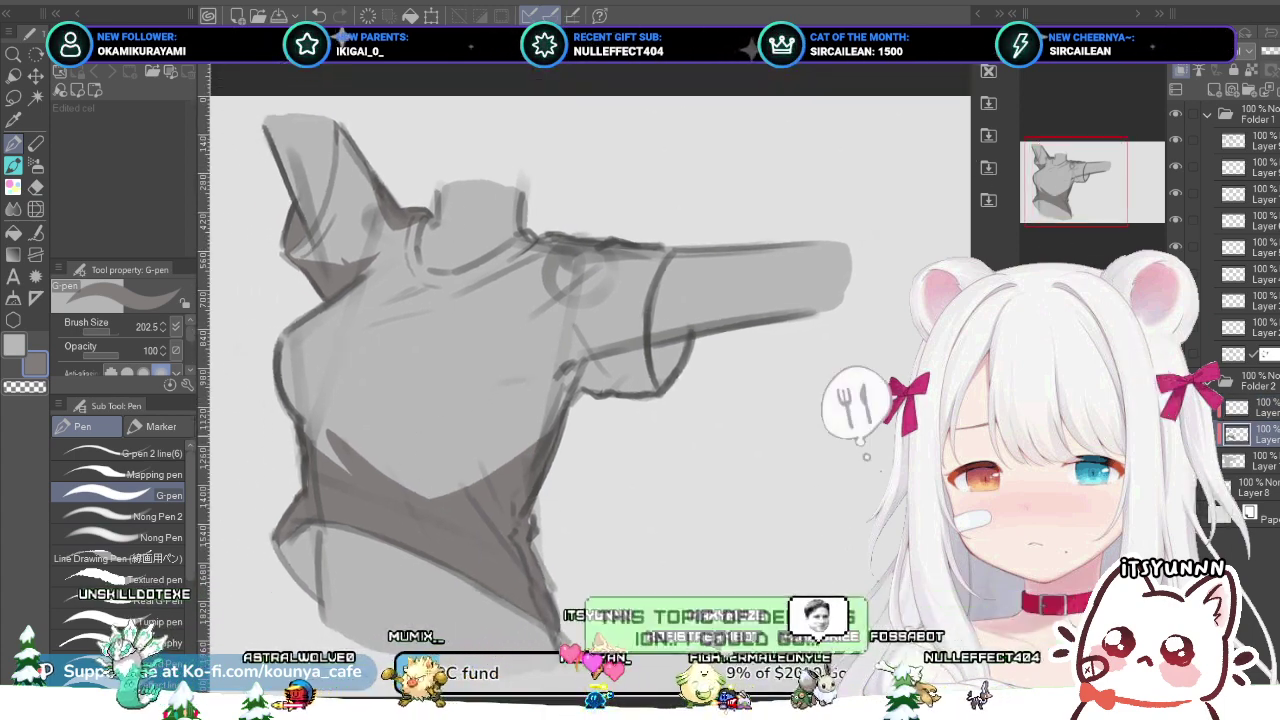
{"action": "scroll", "coordinate": [429, 457], "scroll_direction": "up", "scroll_amount": 1}
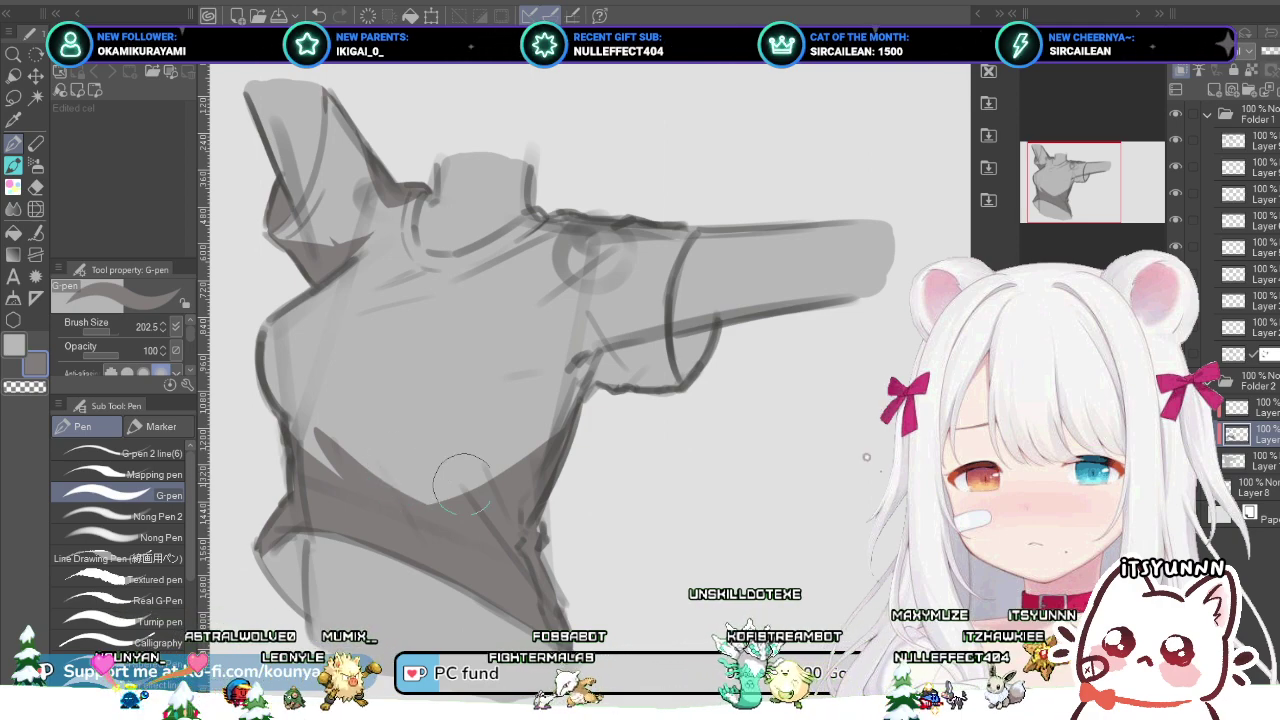
{"action": "scroll", "coordinate": [443, 471], "scroll_direction": "up", "scroll_amount": 2}
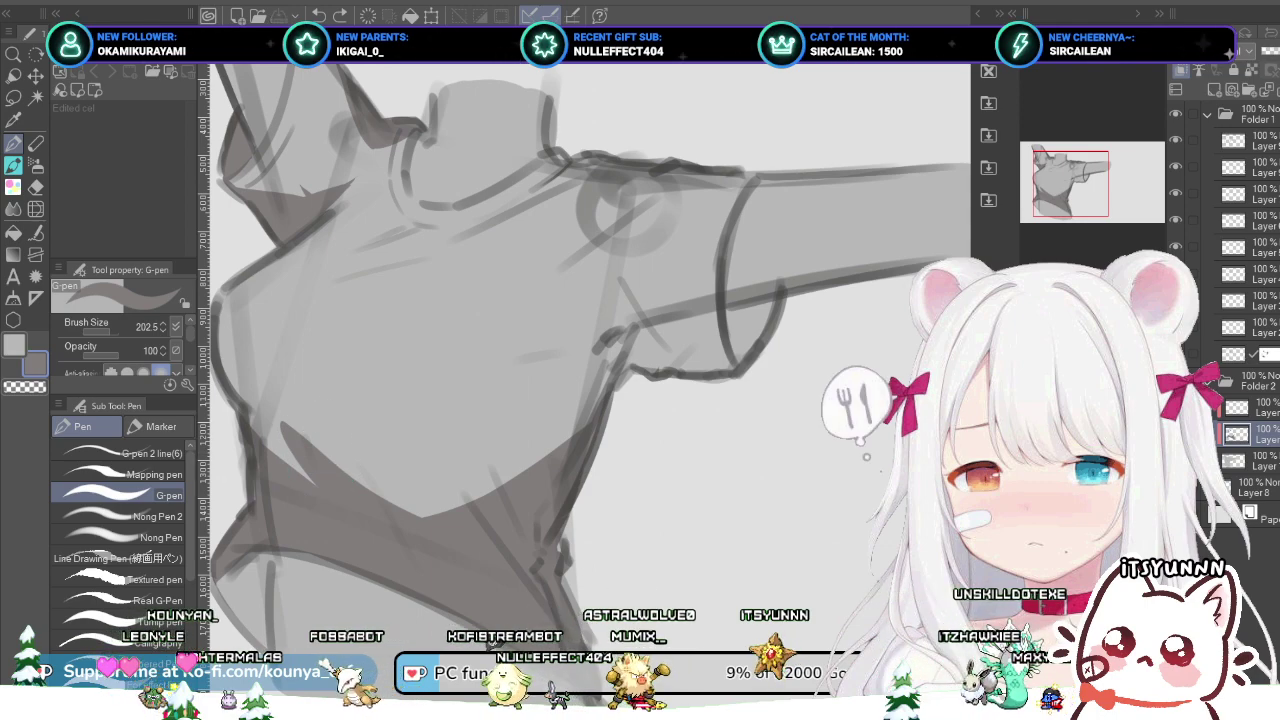
{"action": "scroll", "coordinate": [634, 207], "scroll_direction": "up", "scroll_amount": 2}
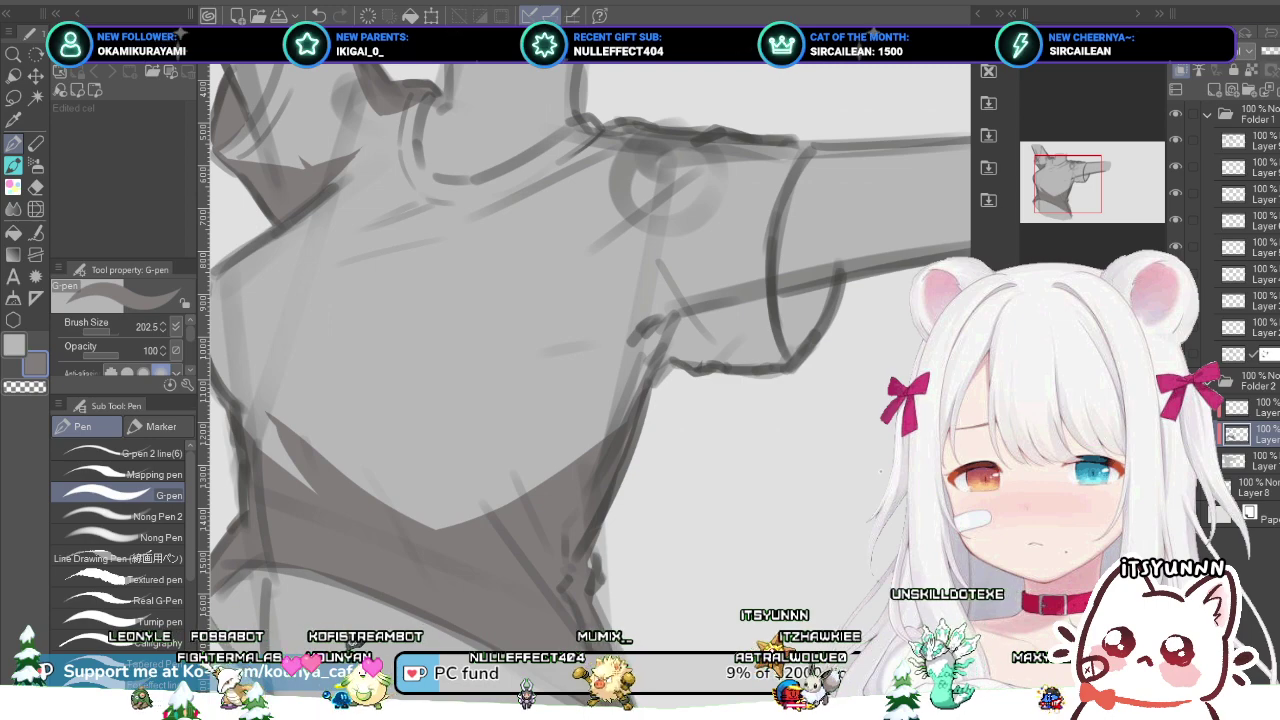
{"action": "scroll", "coordinate": [500, 436], "scroll_direction": "down", "scroll_amount": 3}
{"action": "scroll", "coordinate": [543, 436], "scroll_direction": "up", "scroll_amount": 1}
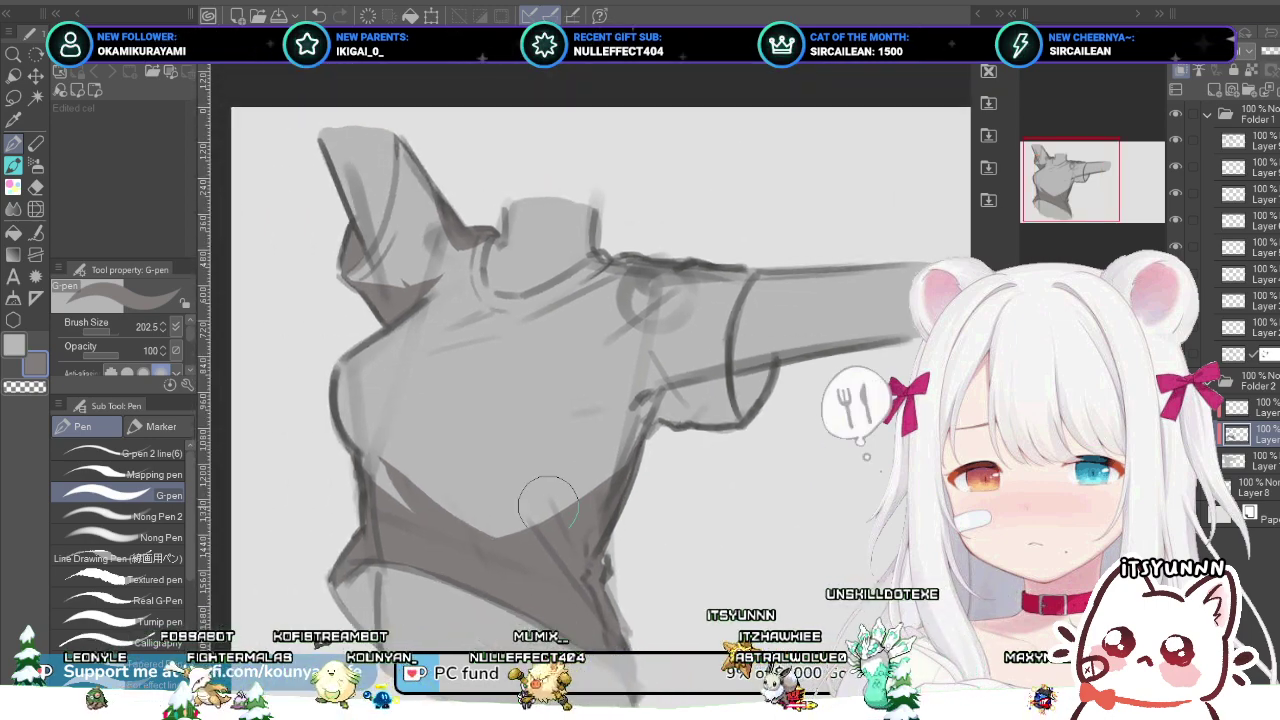
{"action": "left_click_drag", "start_coordinate": [523, 525], "coordinate": [589, 473]}
{"action": "key", "text": "ctrl+z"}
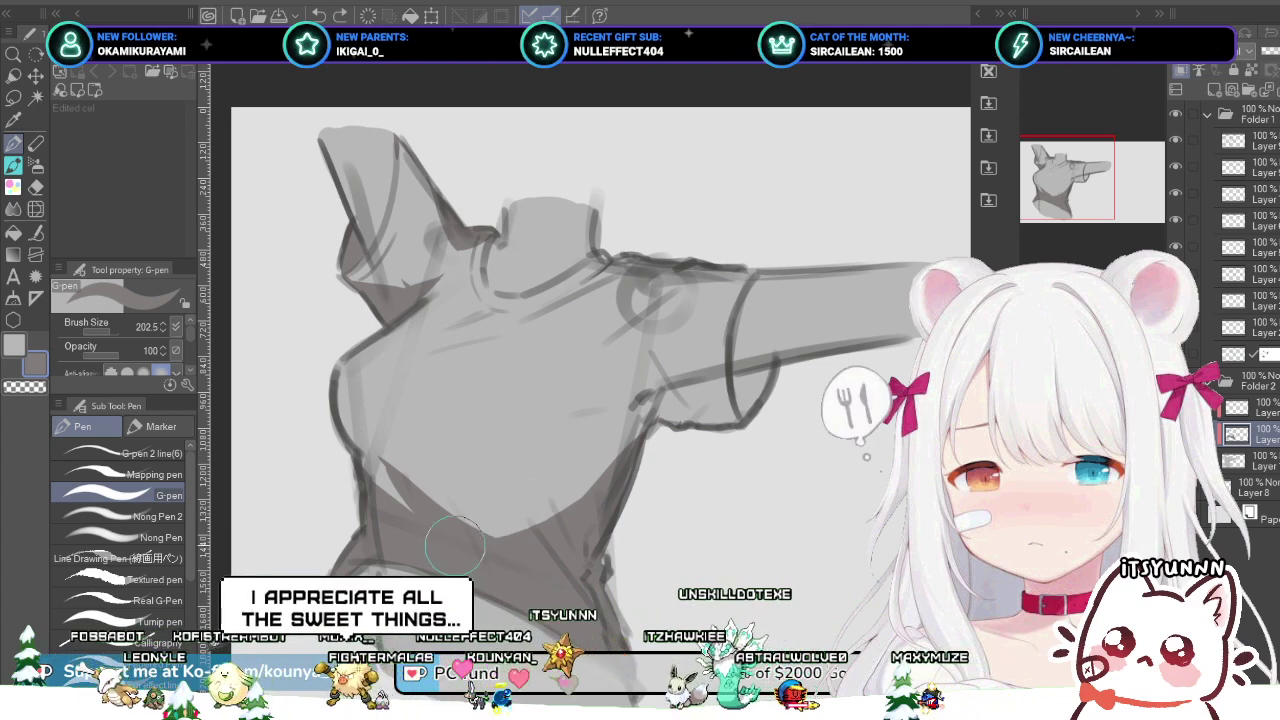
{"action": "key", "text": "ctrl+z"}
{"action": "left_click_drag", "start_coordinate": [652, 300], "coordinate": [612, 305]}
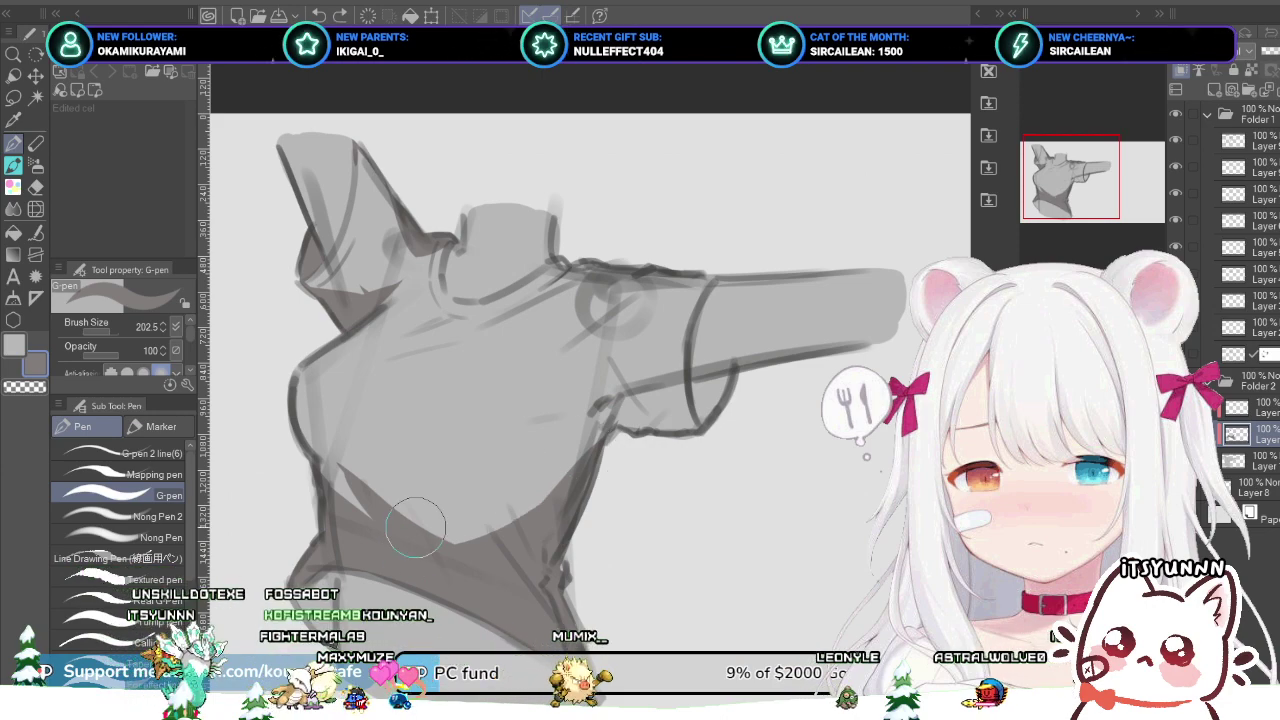
{"action": "left_click_drag", "start_coordinate": [440, 560], "coordinate": [540, 532]}
{"action": "key", "text": "ctrl+z"}
{"action": "left_click_drag", "start_coordinate": [445, 565], "coordinate": [545, 525]}
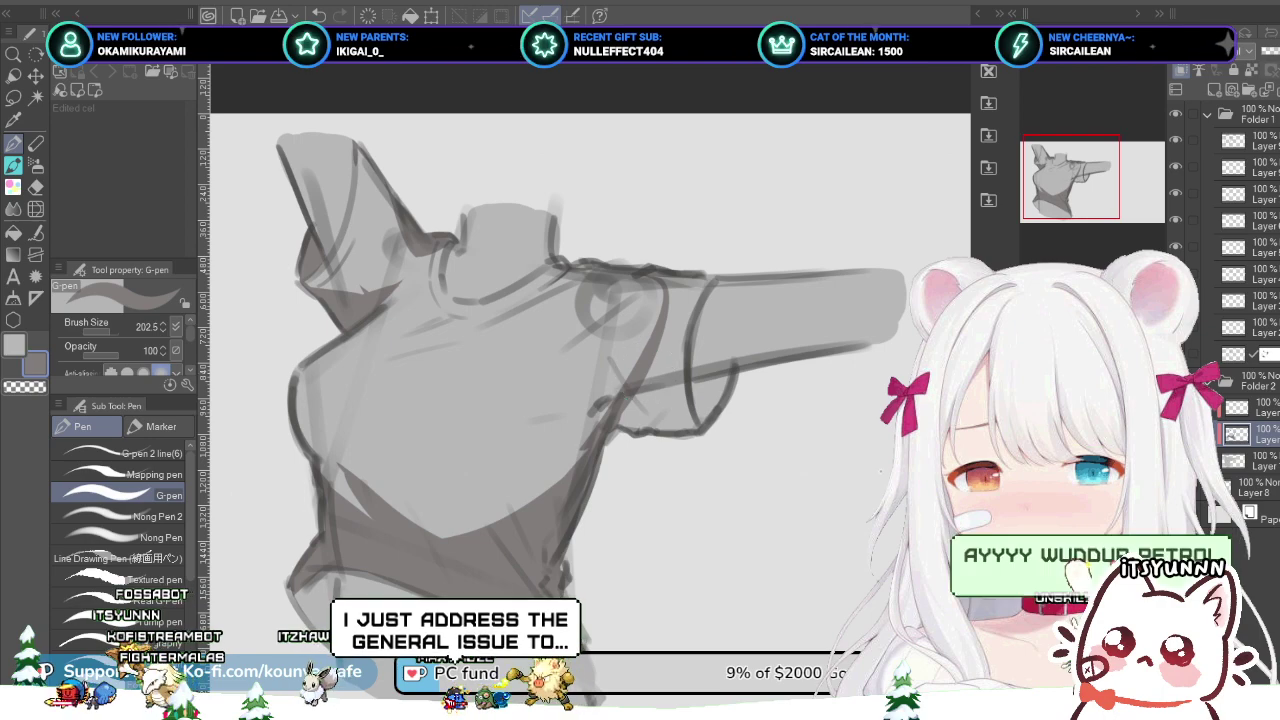
Step: Outline and fill a curved shadow across the outstretched arm's sleeve, finishing its upper edge with the G-pen at size 98.8
{"action": "mouse_move", "coordinate": [590, 285]}
{"action": "left_mouse_down"}
{"action": "mouse_move", "coordinate": [670, 308]}
{"action": "mouse_move", "coordinate": [655, 372]}
{"action": "left_mouse_up"}
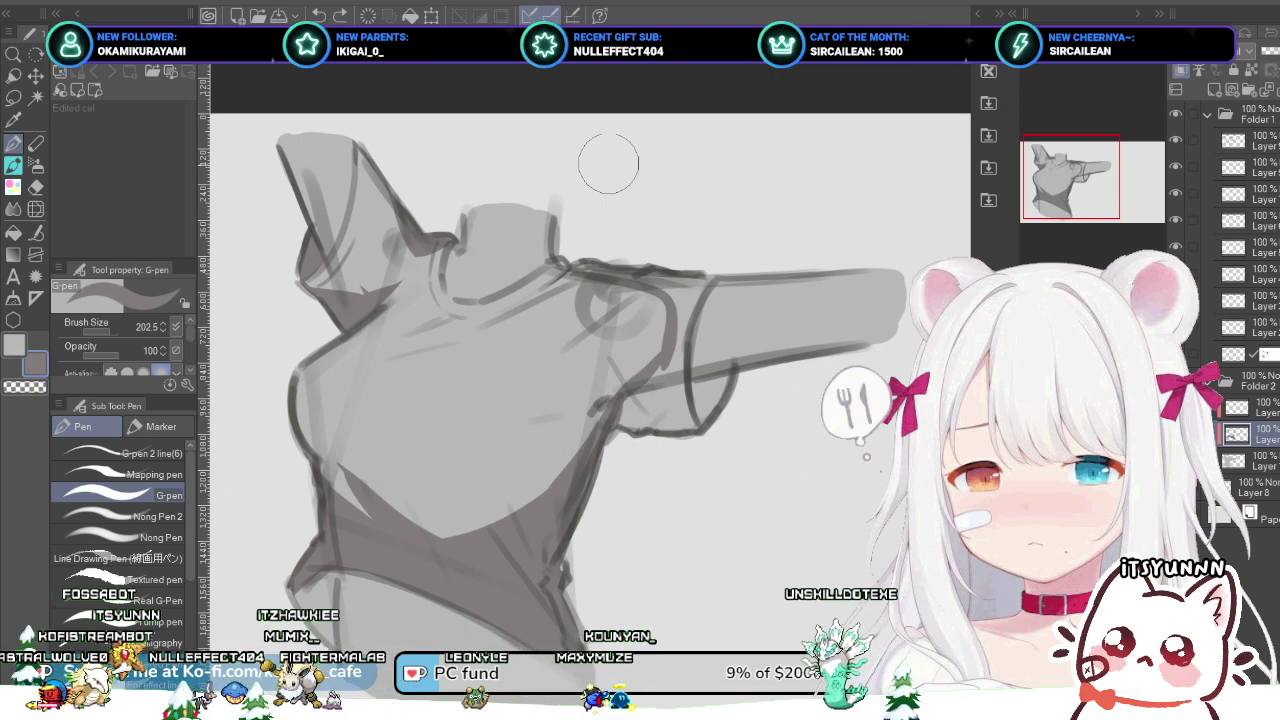
{"action": "scroll", "coordinate": [664, 362], "scroll_direction": "up", "scroll_amount": 1}
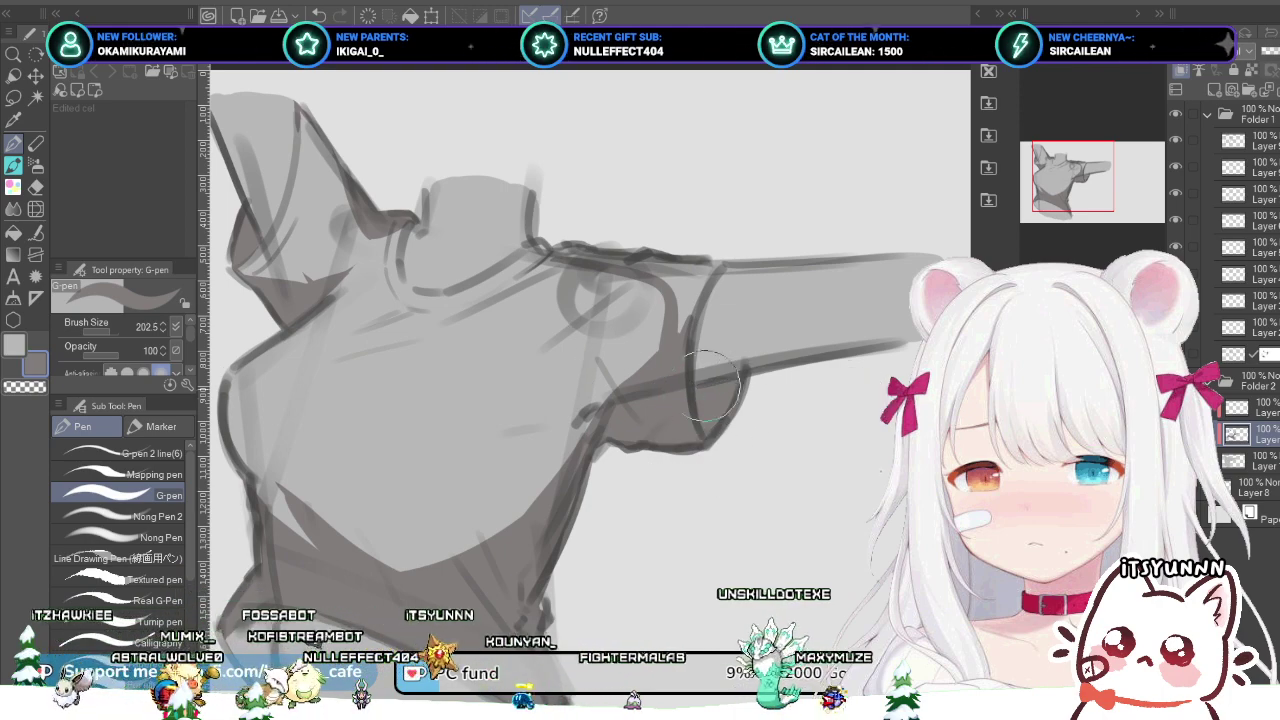
{"action": "mouse_move", "coordinate": [684, 262]}
{"action": "left_mouse_down"}
{"action": "mouse_move", "coordinate": [684, 325]}
{"action": "mouse_move", "coordinate": [713, 261]}
{"action": "mouse_move", "coordinate": [642, 243]}
{"action": "mouse_move", "coordinate": [681, 285]}
{"action": "mouse_move", "coordinate": [654, 261]}
{"action": "left_mouse_up"}
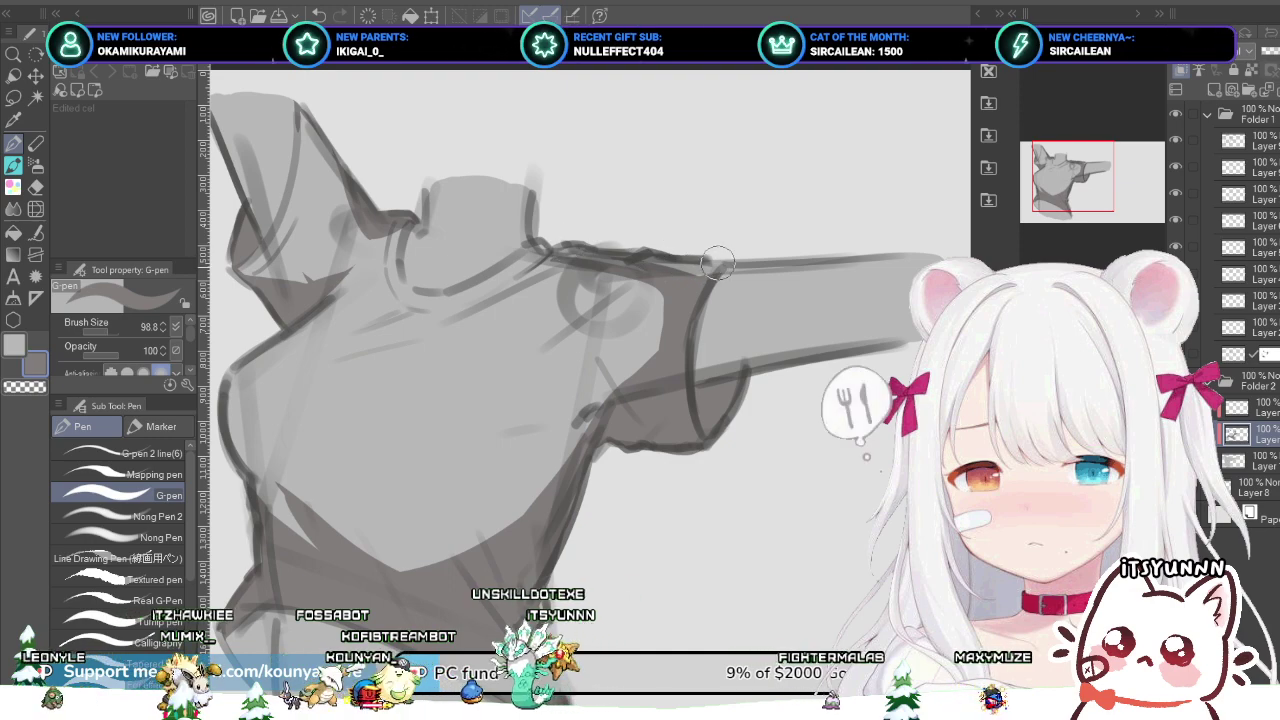
Step: Fill the area below the pointed hem corner under the raised arm with brownish grey and set the G-pen to size 141.1
{"action": "scroll", "coordinate": [620, 320], "scroll_direction": "down", "scroll_amount": 3}
{"action": "scroll", "coordinate": [539, 389], "scroll_direction": "up", "scroll_amount": 2}
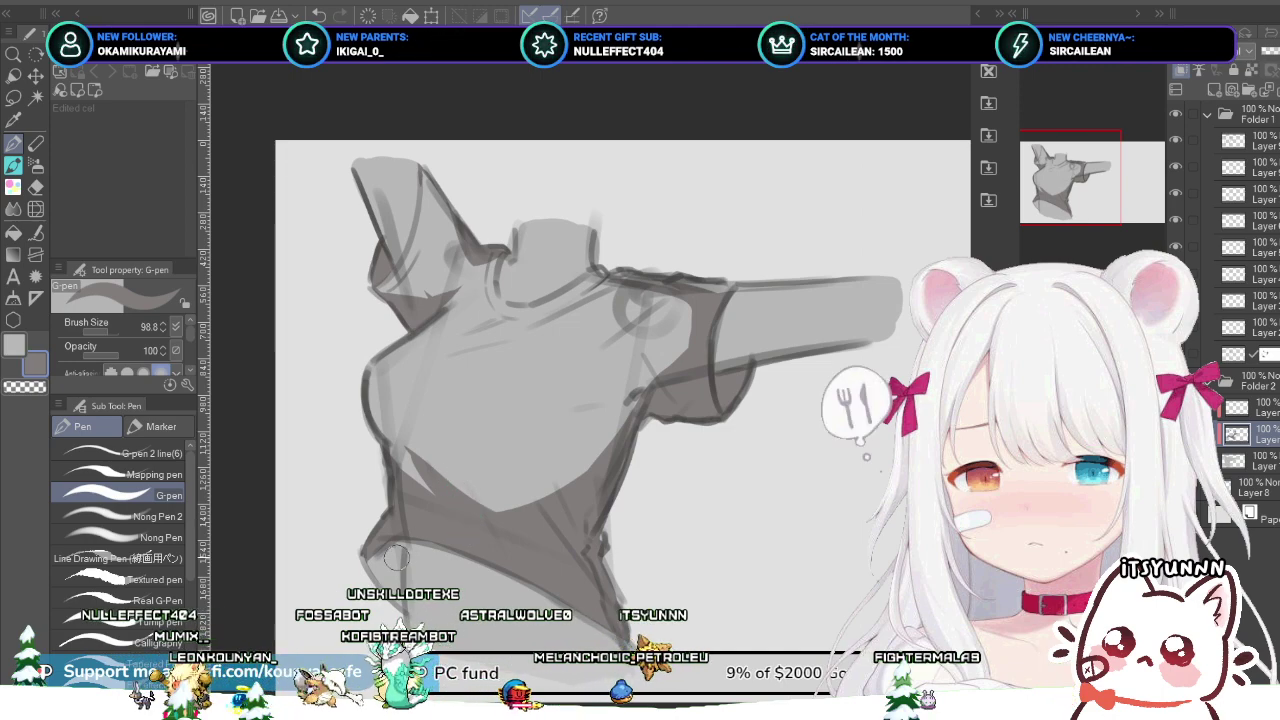
{"action": "scroll", "coordinate": [384, 558], "scroll_direction": "up", "scroll_amount": 2}
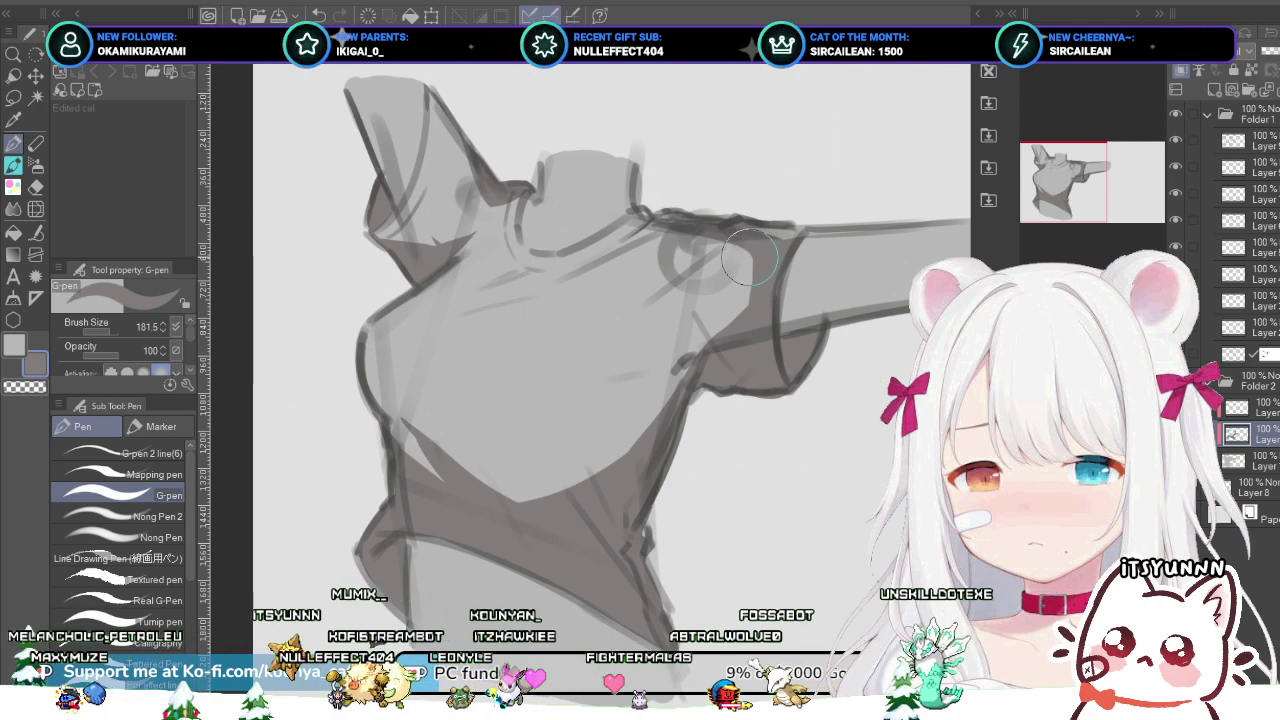
{"action": "key", "text": "["}
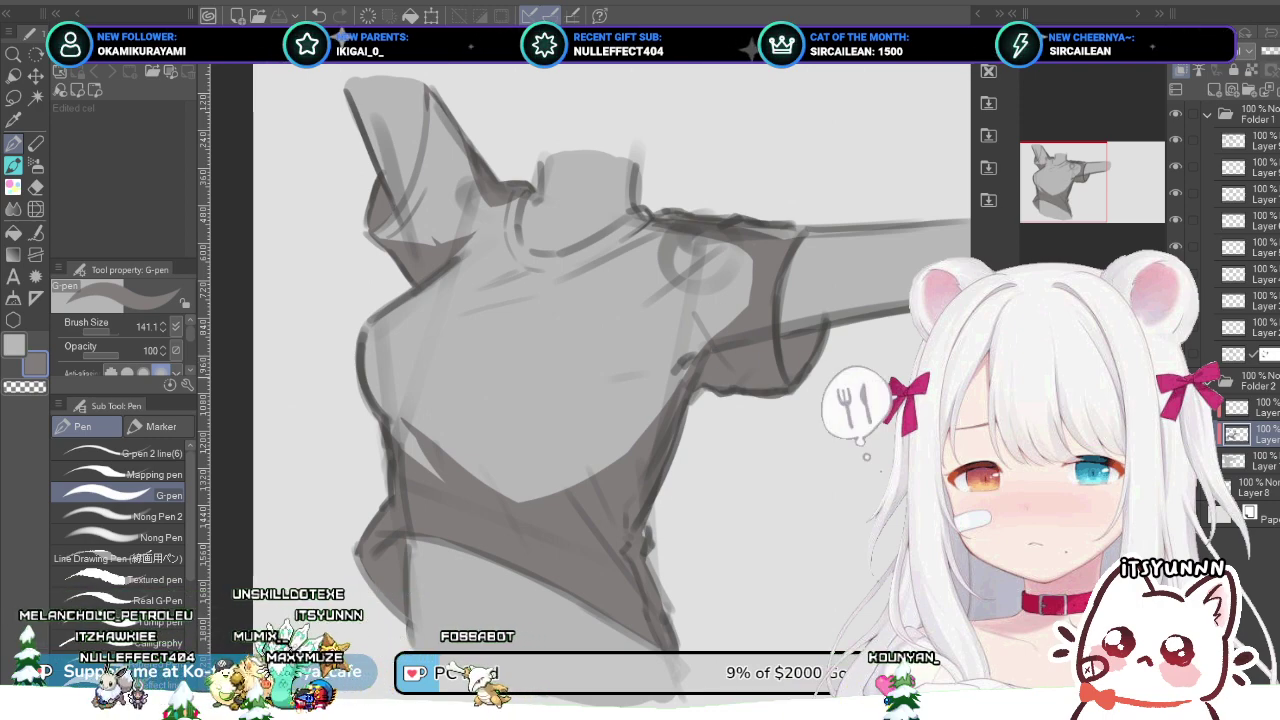
{"action": "scroll", "coordinate": [692, 340], "scroll_direction": "up", "scroll_amount": 1}
{"action": "left_click_drag", "start_coordinate": [692, 340], "coordinate": [675, 407]}
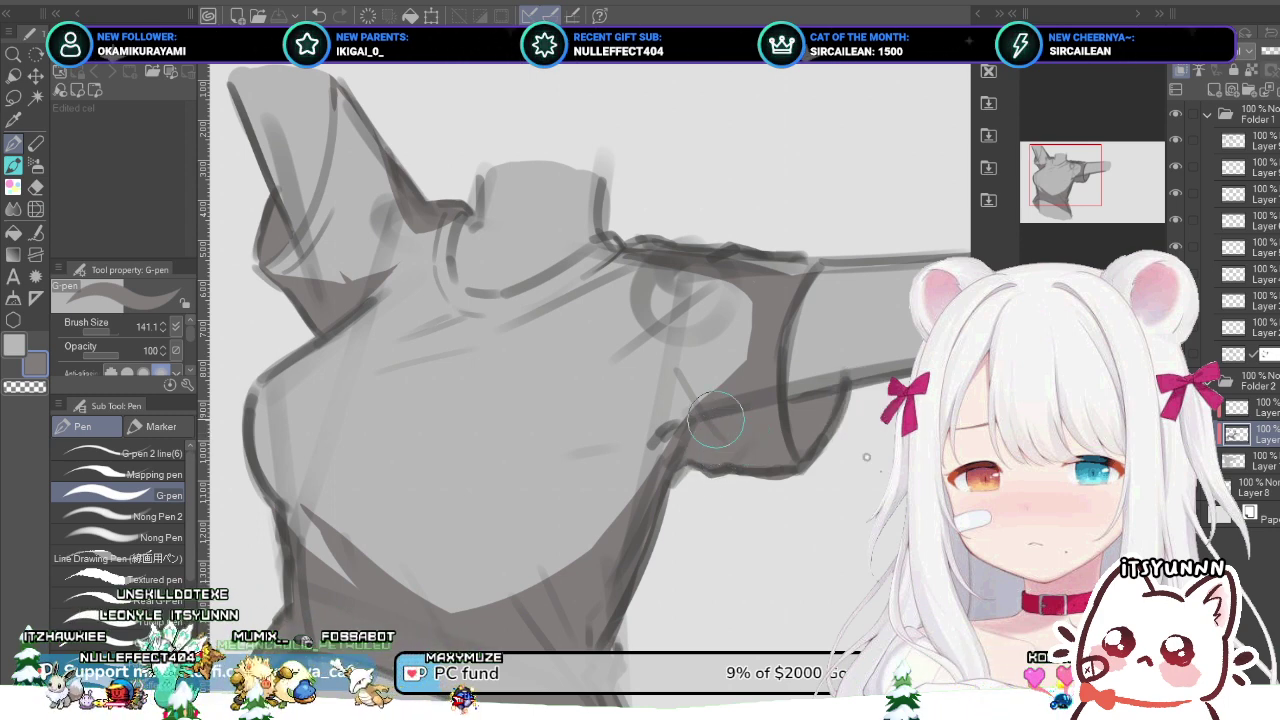
{"action": "scroll", "coordinate": [645, 515], "scroll_direction": "down", "scroll_amount": 1}
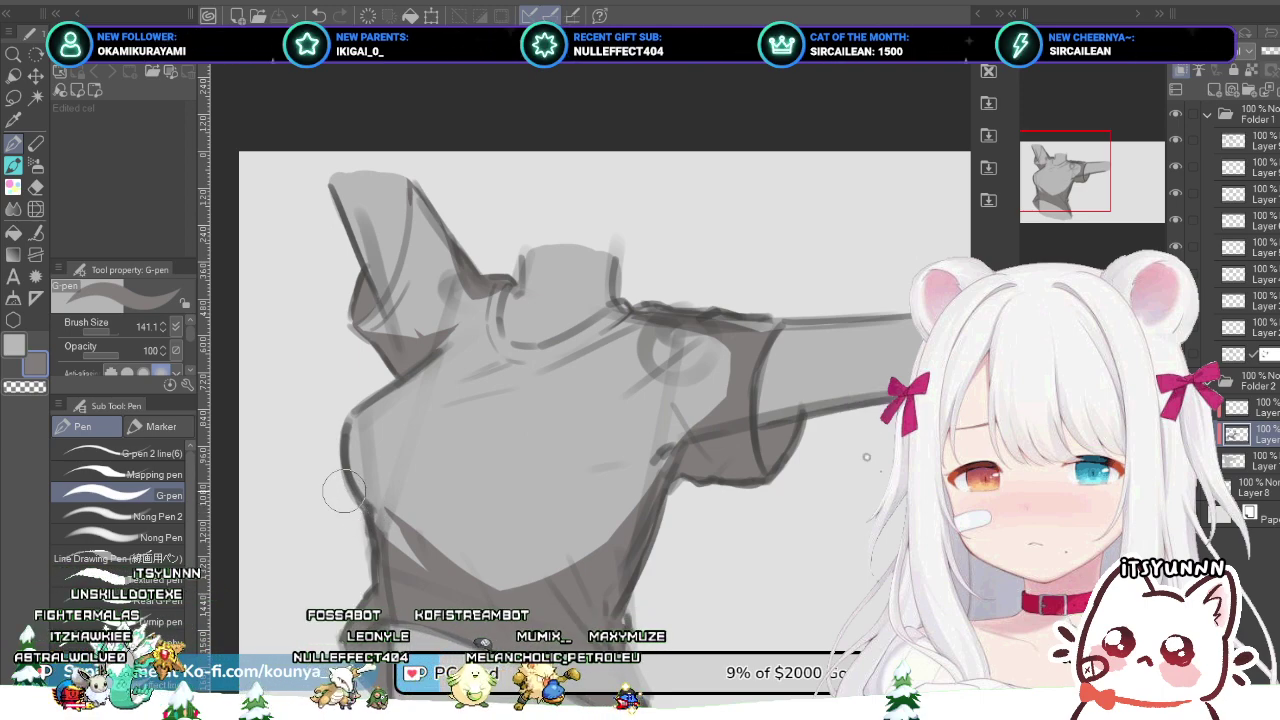
{"action": "scroll", "coordinate": [780, 636], "scroll_direction": "up", "scroll_amount": 2}
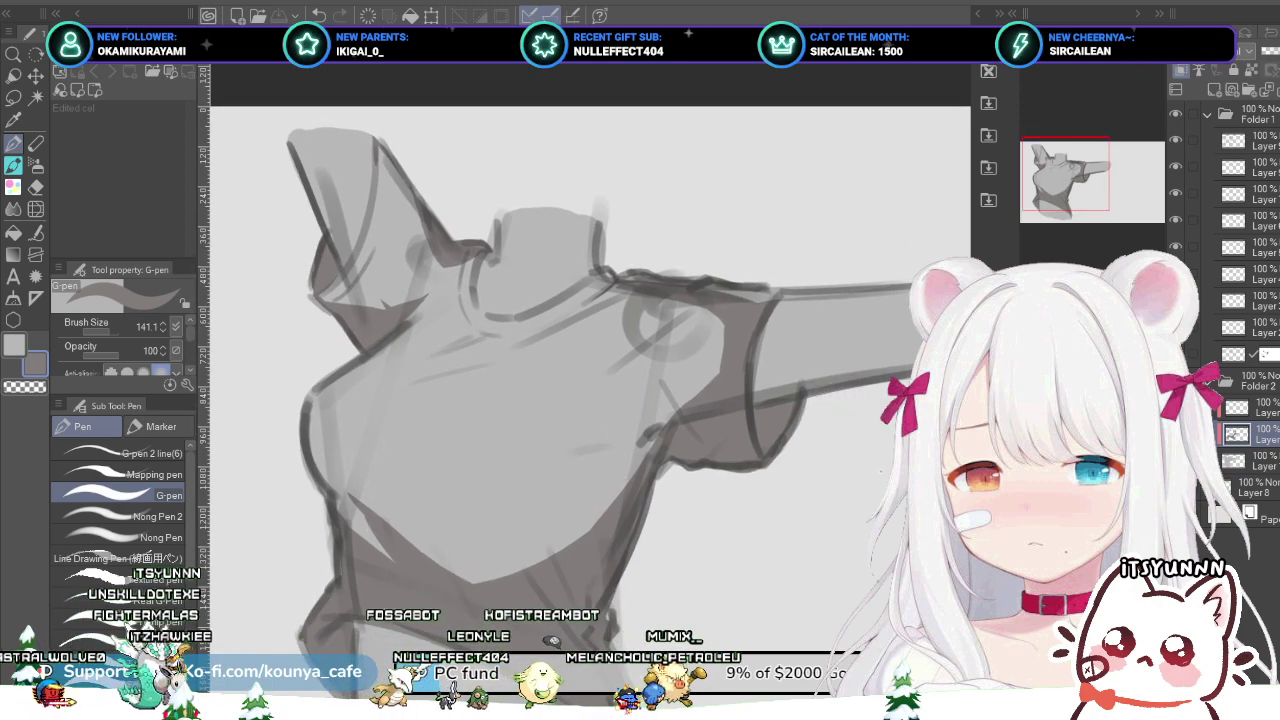
Step: Make the base layer at the bottom of Folder 2 active and switch to light grey with the G-pen at size 68.8
{"action": "left_click", "coordinate": [1255, 407]}
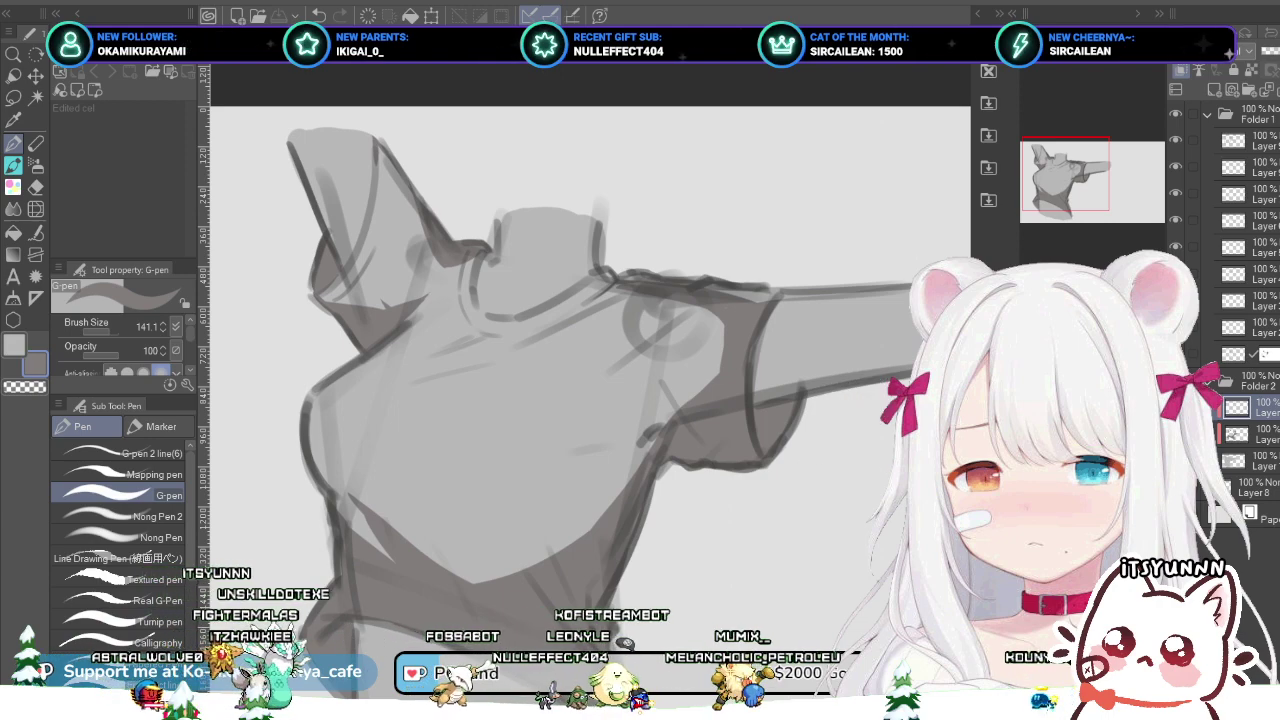
{"action": "left_click", "coordinate": [1240, 459]}
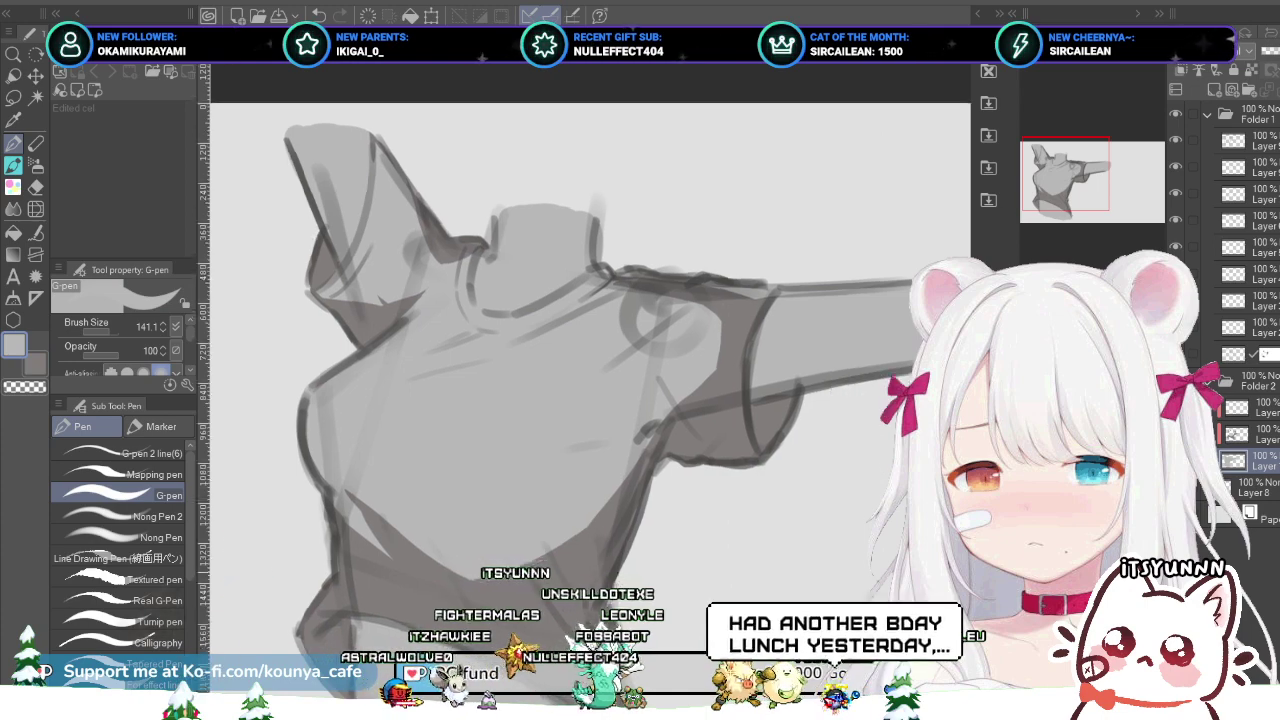
{"action": "left_click_drag", "start_coordinate": [470, 500], "coordinate": [500, 370]}
{"action": "scroll", "coordinate": [400, 540], "scroll_direction": "up", "scroll_amount": 1}
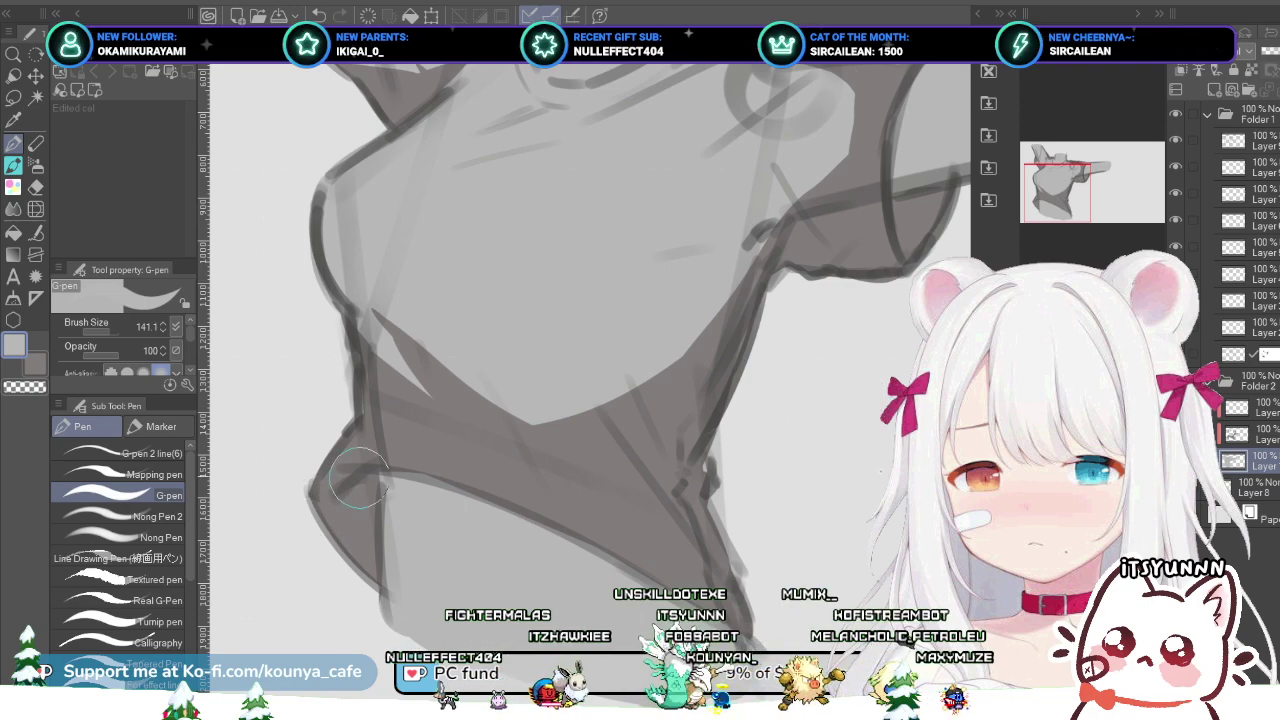
{"action": "scroll", "coordinate": [343, 460], "scroll_direction": "up", "scroll_amount": 2}
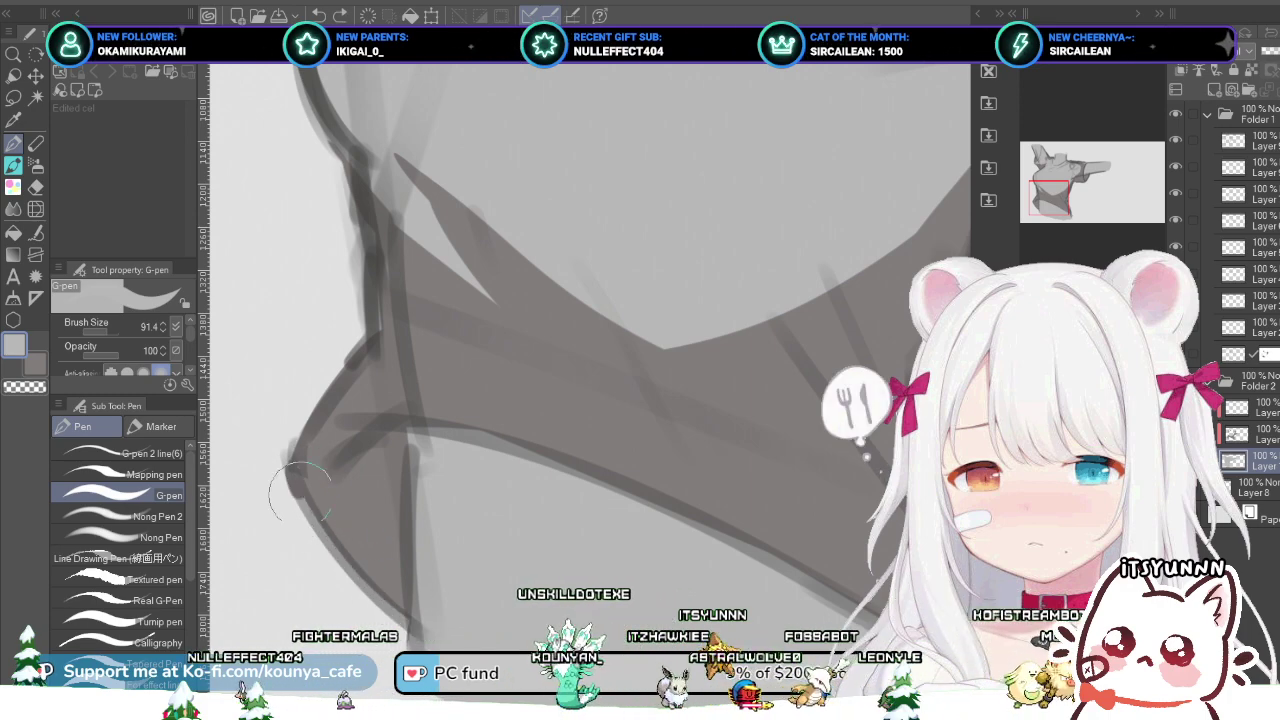
{"action": "key", "text": "["}
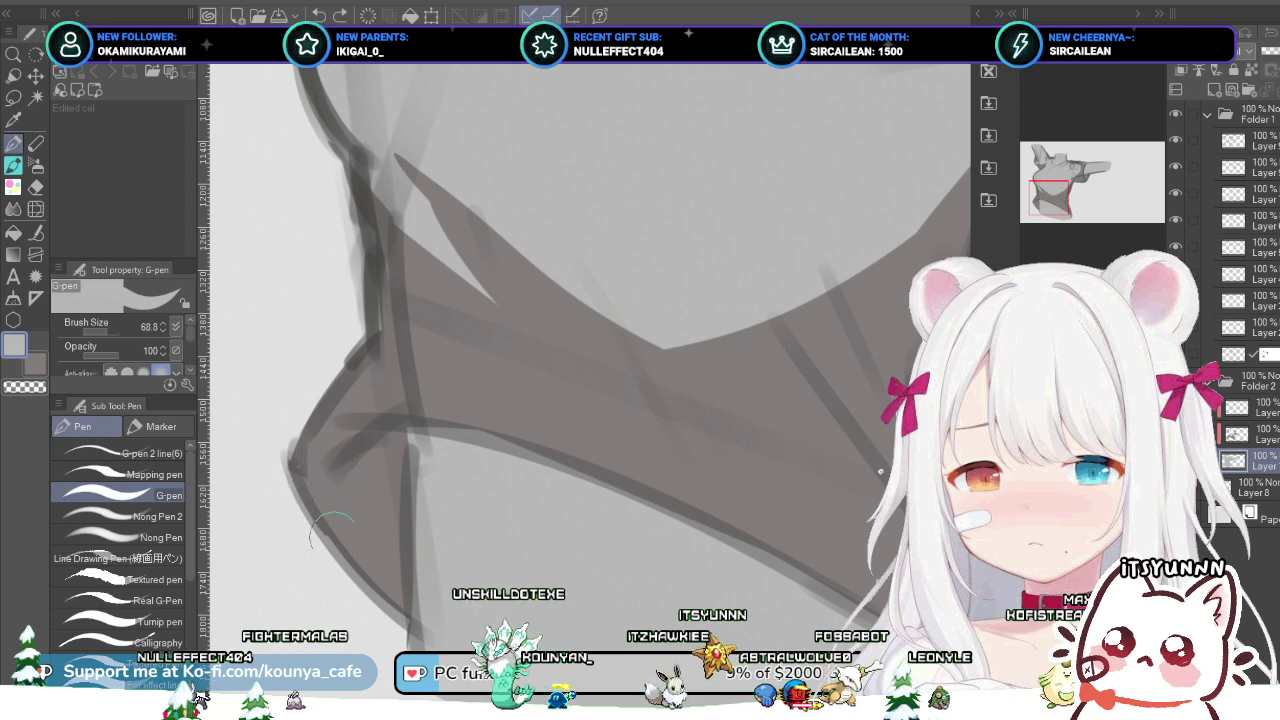
Step: Try to fill out the base along the outer edge below the pointed hem corner at the waist
{"action": "left_click_drag", "start_coordinate": [287, 470], "coordinate": [396, 604]}
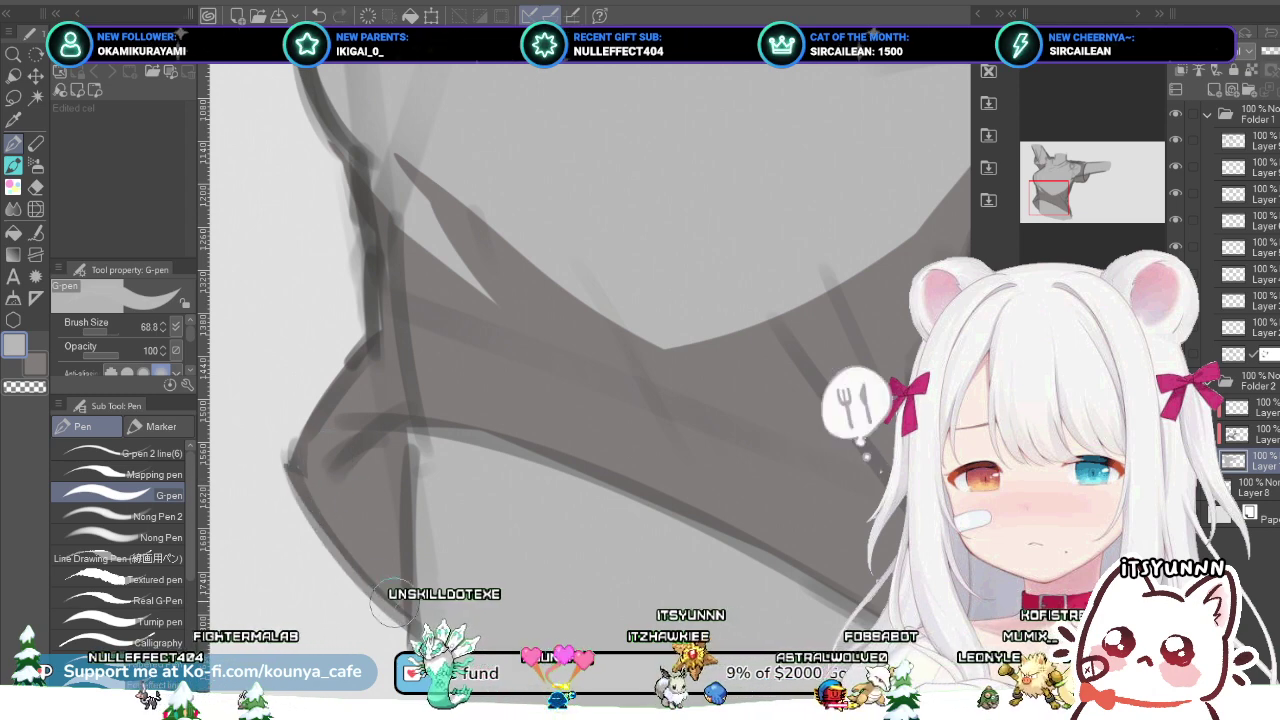
{"action": "mouse_move", "coordinate": [288, 462]}
{"action": "left_mouse_down"}
{"action": "mouse_move", "coordinate": [398, 604]}
{"action": "mouse_move", "coordinate": [293, 470]}
{"action": "mouse_move", "coordinate": [373, 582]}
{"action": "left_mouse_up"}
{"action": "key", "text": "ctrl+z"}
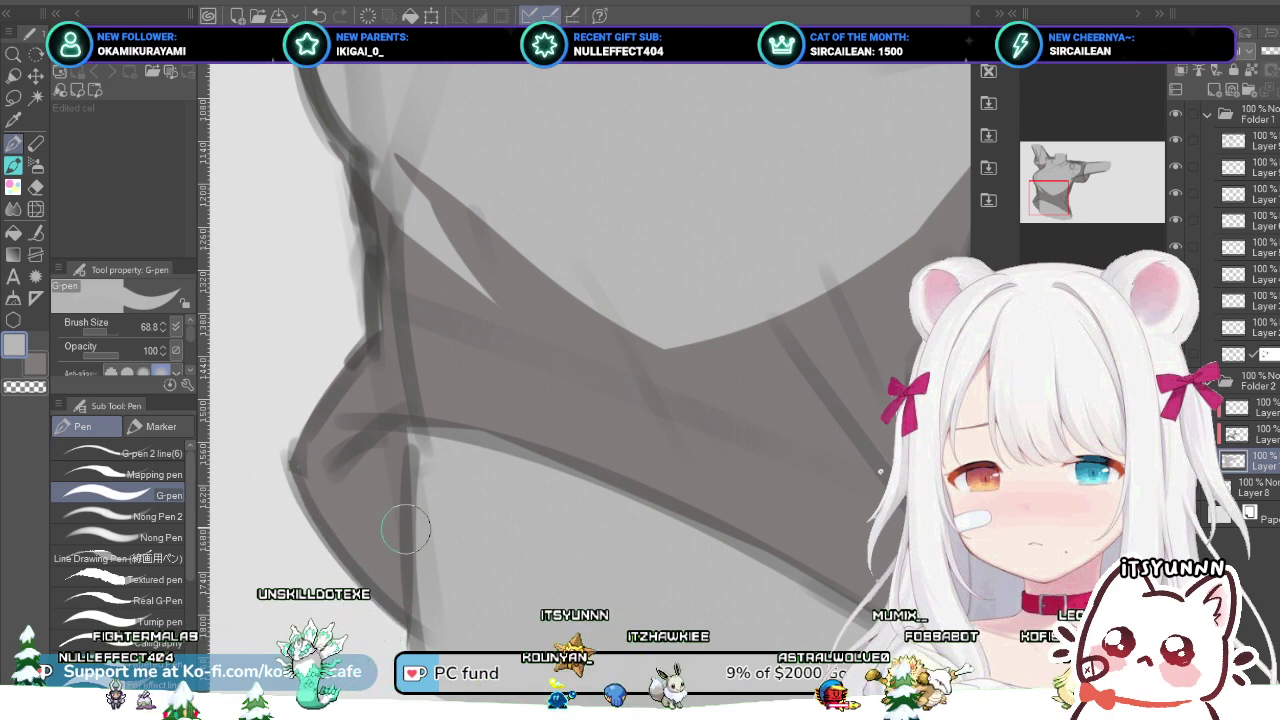
Step: Fill the gap in the base along the upper edge of the outstretched arm where it meets the sleeve
{"action": "scroll", "coordinate": [425, 543], "scroll_direction": "down", "scroll_amount": 3}
{"action": "left_click_drag", "start_coordinate": [582, 483], "coordinate": [465, 490]}
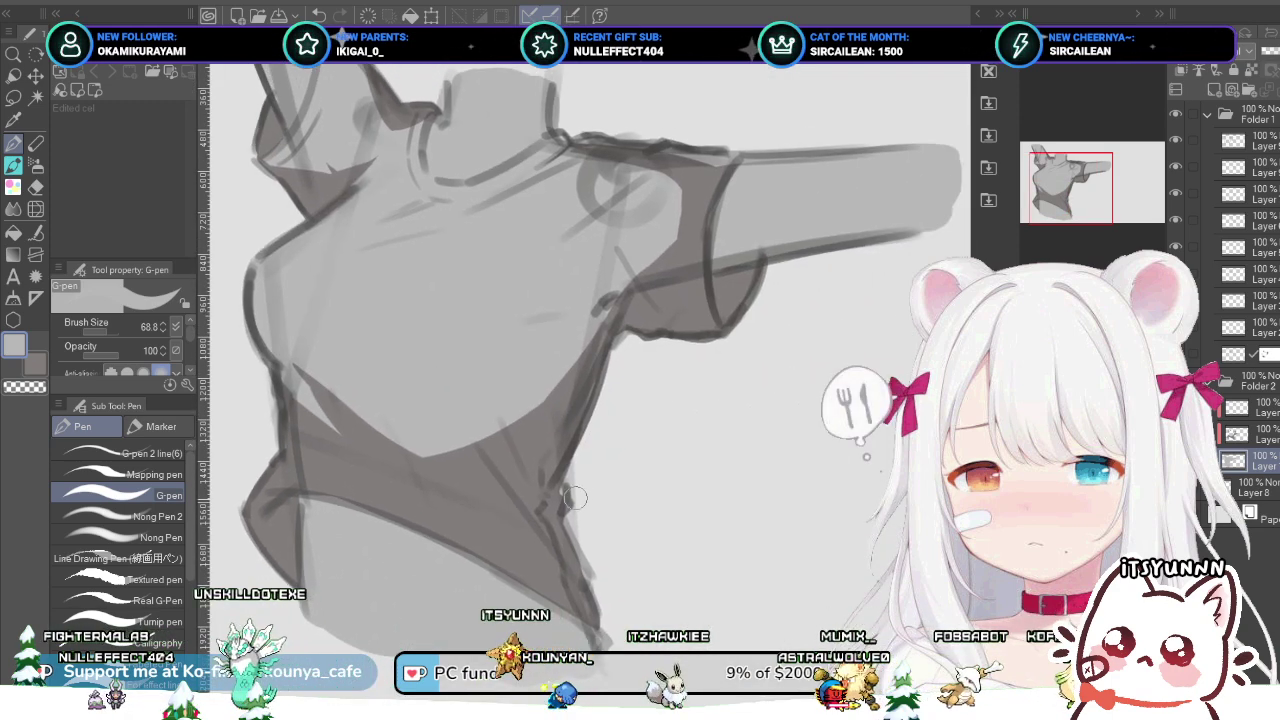
{"action": "scroll", "coordinate": [575, 497], "scroll_direction": "up", "scroll_amount": 3}
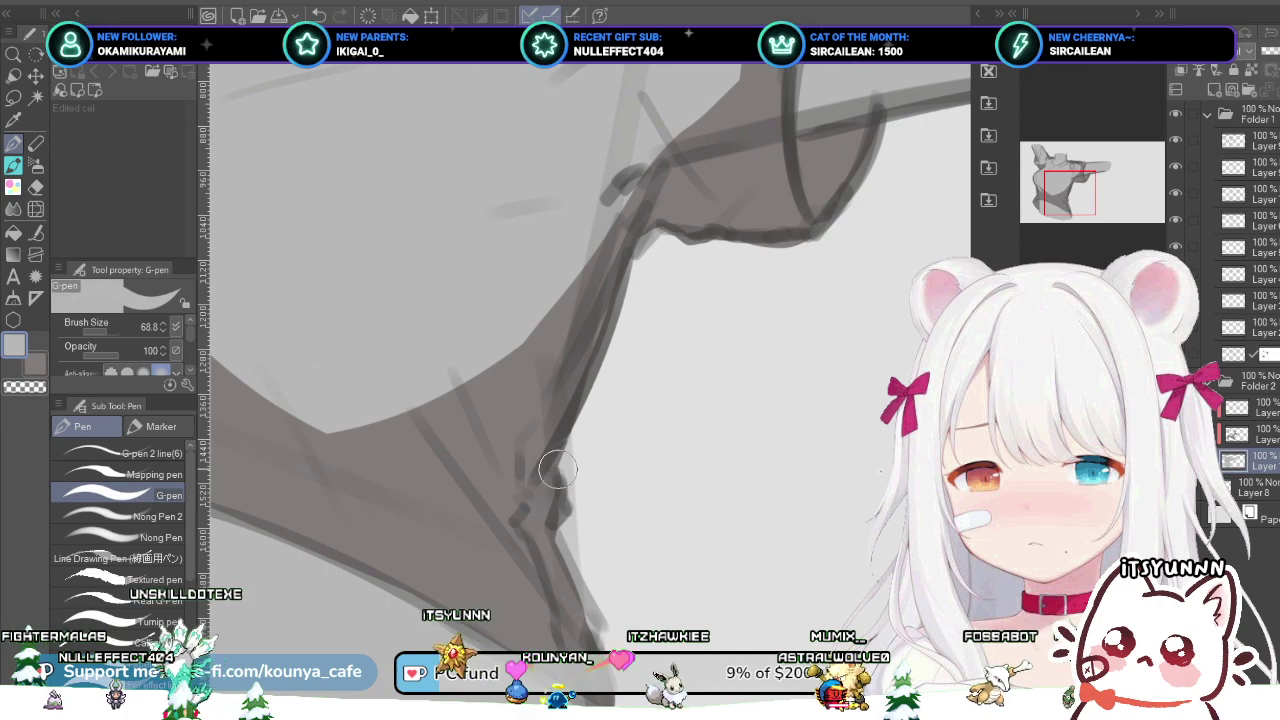
{"action": "scroll", "coordinate": [590, 360], "scroll_direction": "down", "scroll_amount": 3}
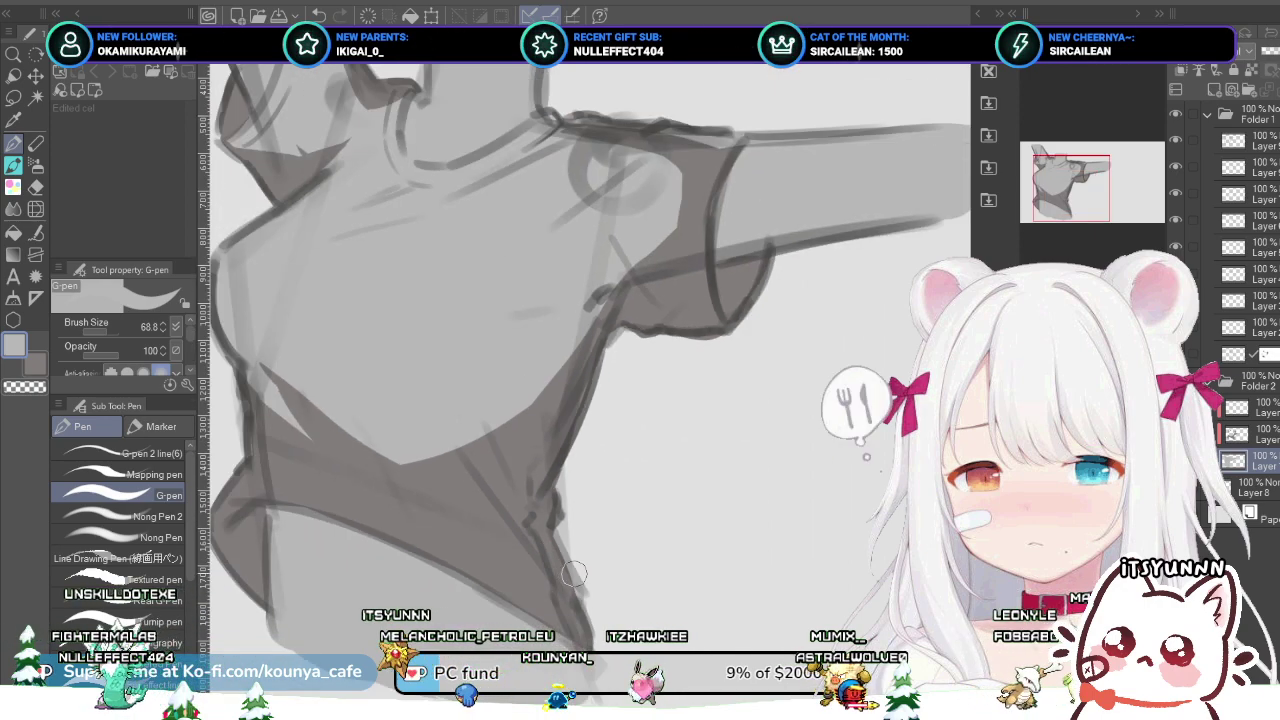
{"action": "scroll", "coordinate": [590, 360], "scroll_direction": "down", "scroll_amount": 1}
{"action": "scroll", "coordinate": [640, 260], "scroll_direction": "up", "scroll_amount": 2}
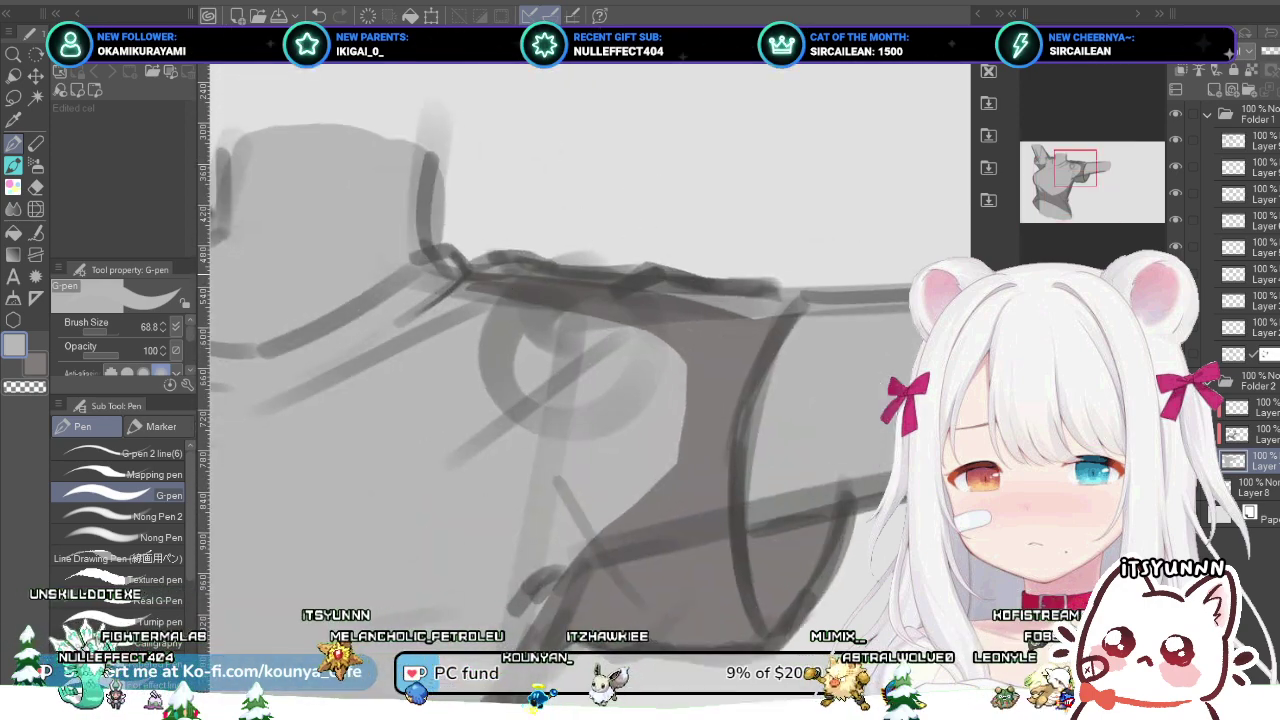
{"action": "scroll", "coordinate": [640, 260], "scroll_direction": "up", "scroll_amount": 1}
{"action": "scroll", "coordinate": [378, 335], "scroll_direction": "up", "scroll_amount": 1}
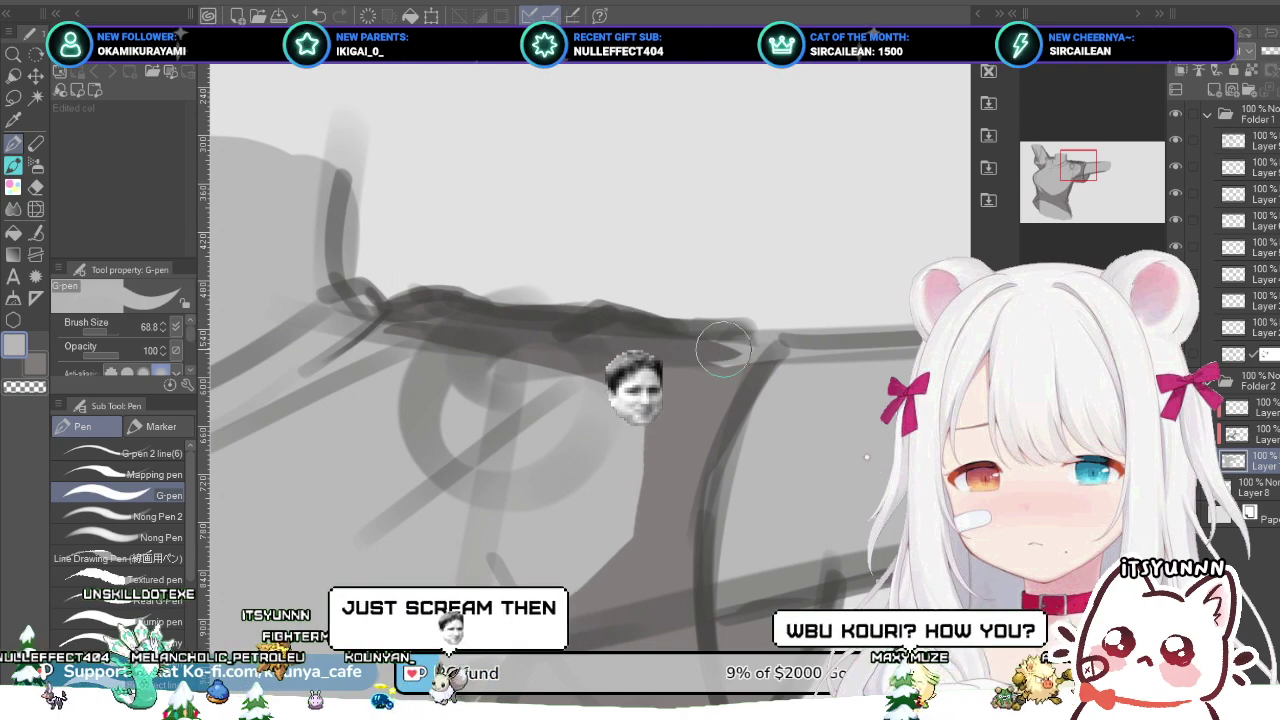
{"action": "left_click_drag", "start_coordinate": [650, 336], "coordinate": [886, 350]}
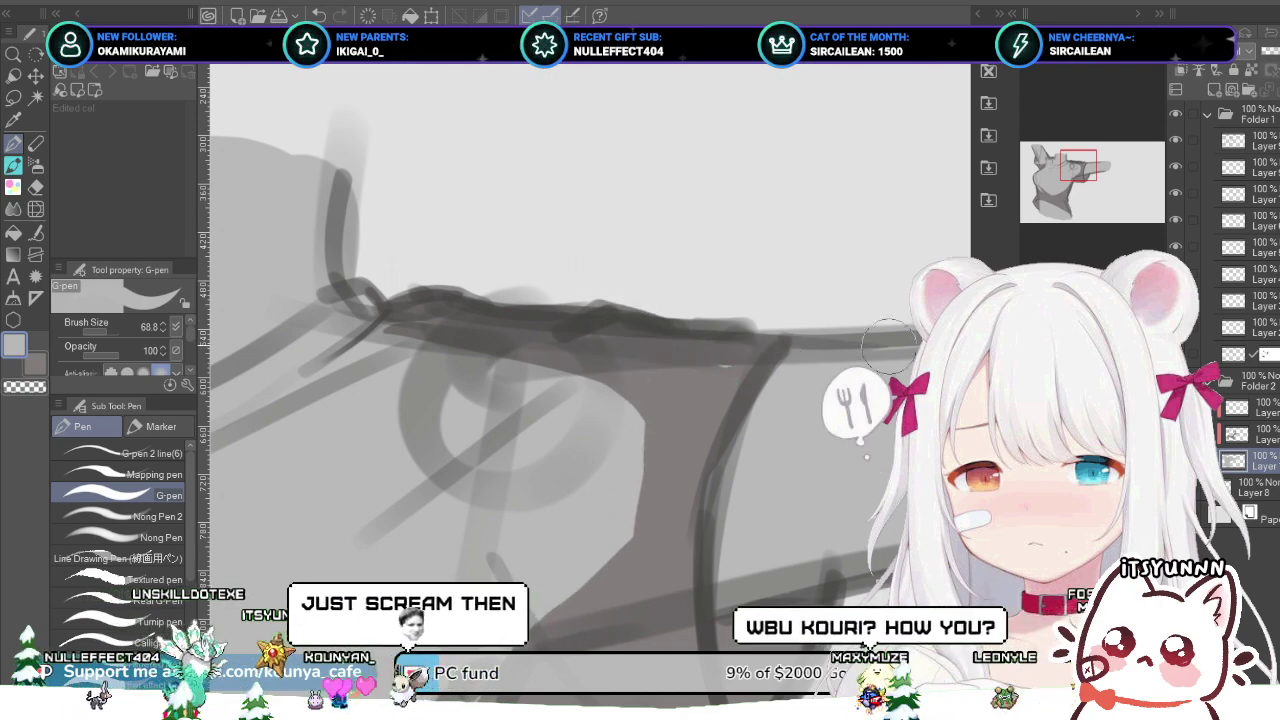
{"action": "scroll", "coordinate": [575, 372], "scroll_direction": "down", "scroll_amount": 3}
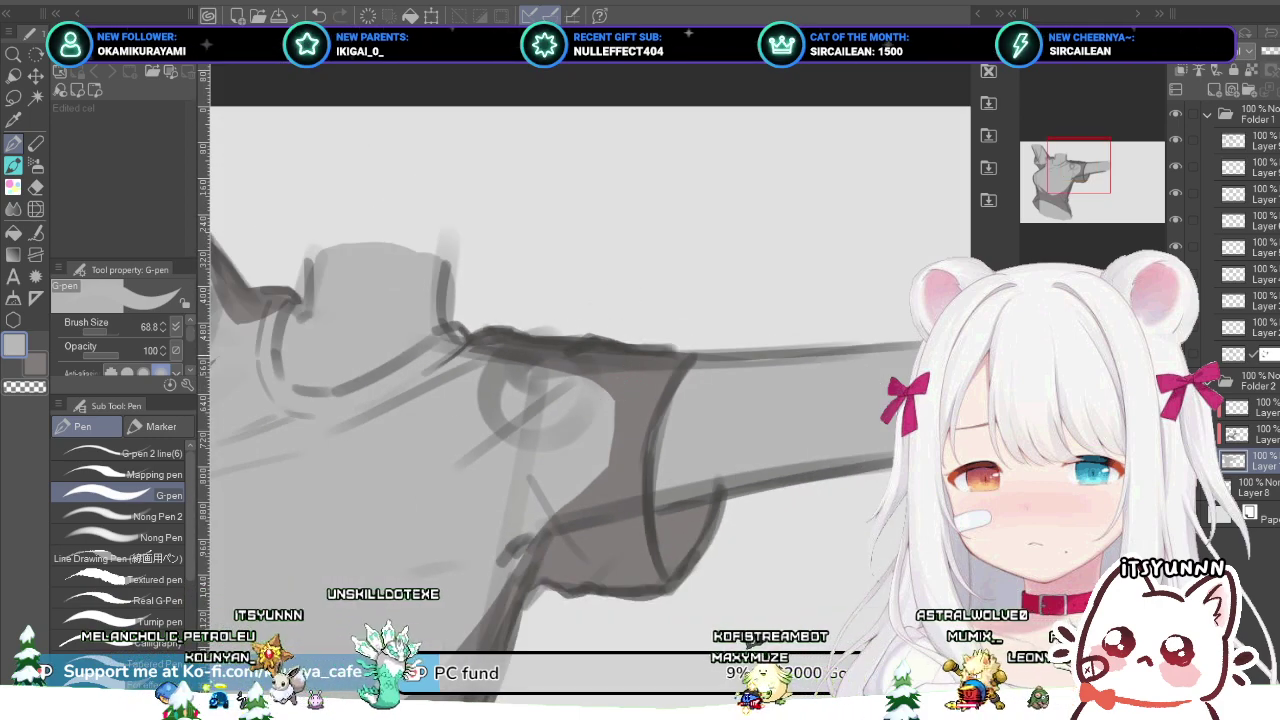
Step: Inspect the shoulder and neckline up close and check the silhouette and shadows of the whole torso
{"action": "scroll", "coordinate": [505, 326], "scroll_direction": "up", "scroll_amount": 3}
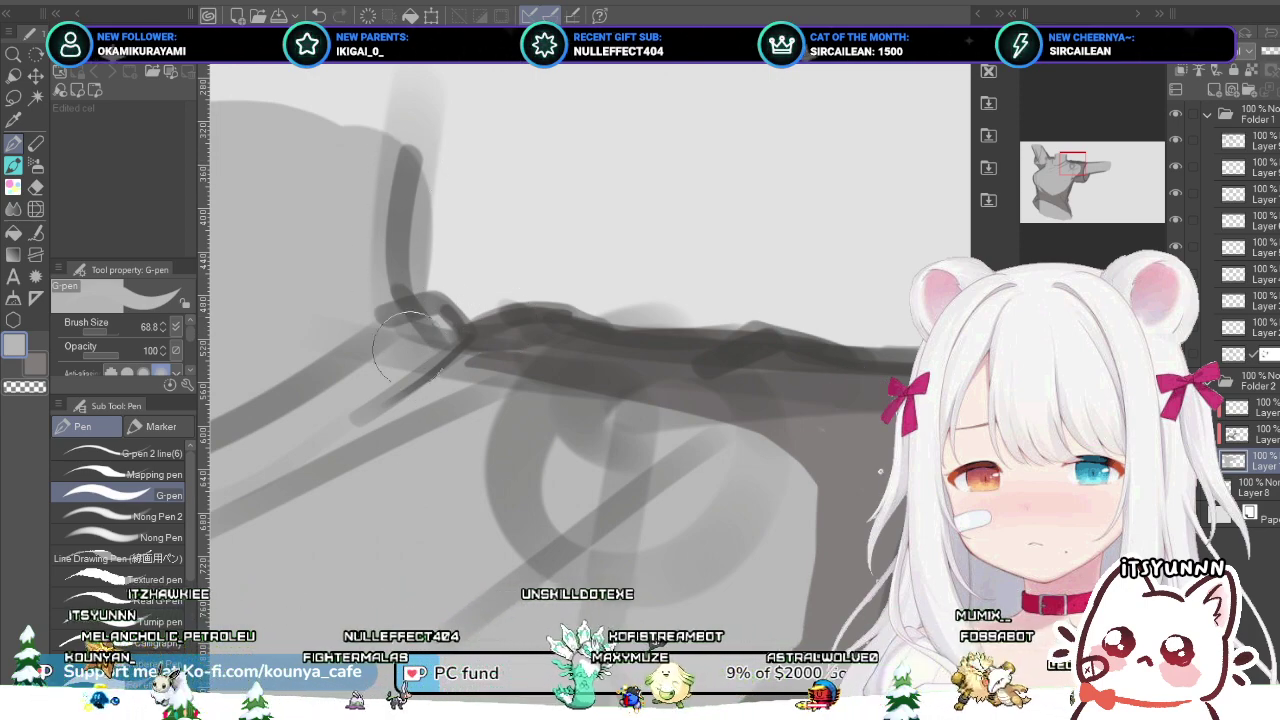
{"action": "scroll", "coordinate": [410, 325], "scroll_direction": "down", "scroll_amount": 3}
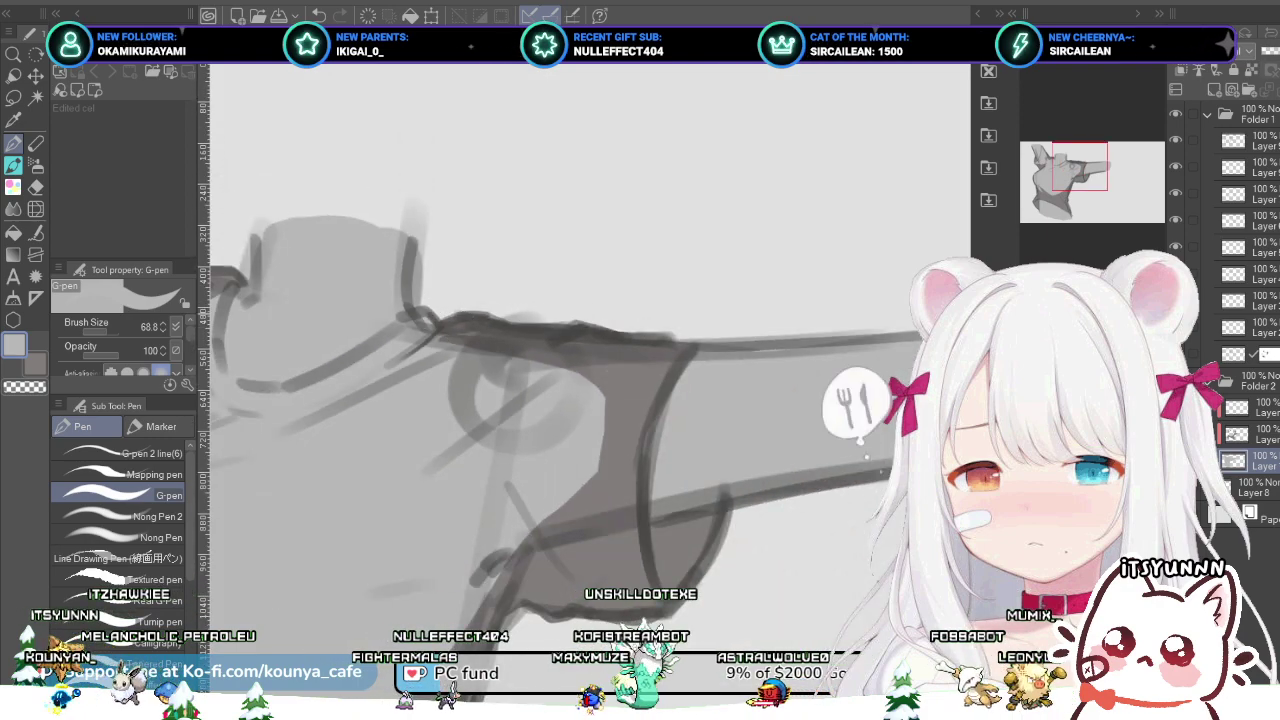
{"action": "scroll", "coordinate": [413, 328], "scroll_direction": "up", "scroll_amount": 3}
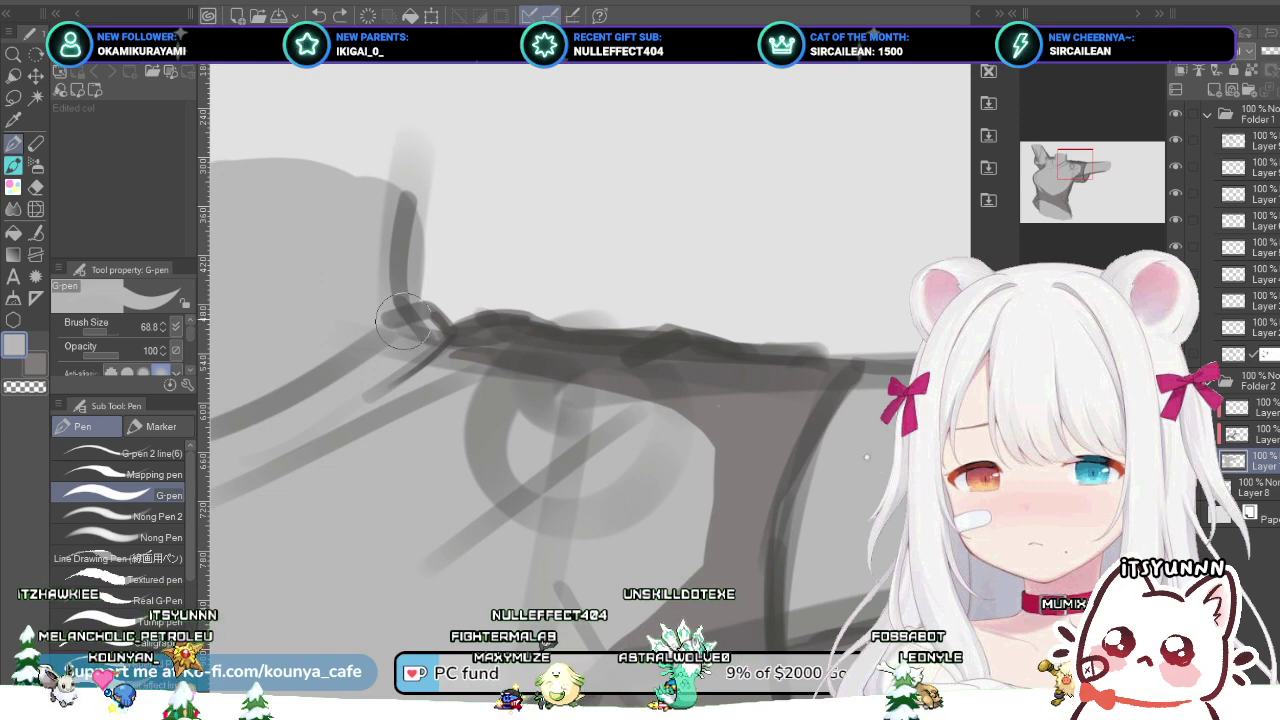
{"action": "scroll", "coordinate": [436, 352], "scroll_direction": "down", "scroll_amount": 3}
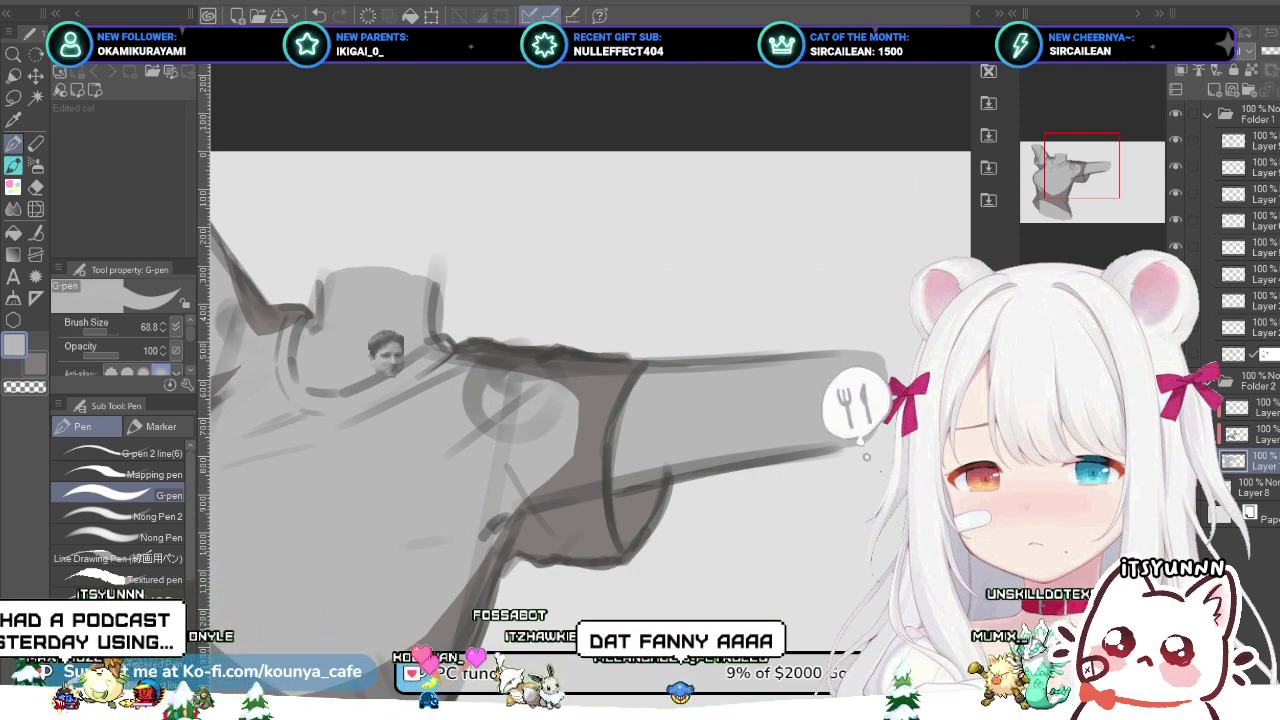
{"action": "left_click_drag", "start_coordinate": [476, 403], "coordinate": [588, 371]}
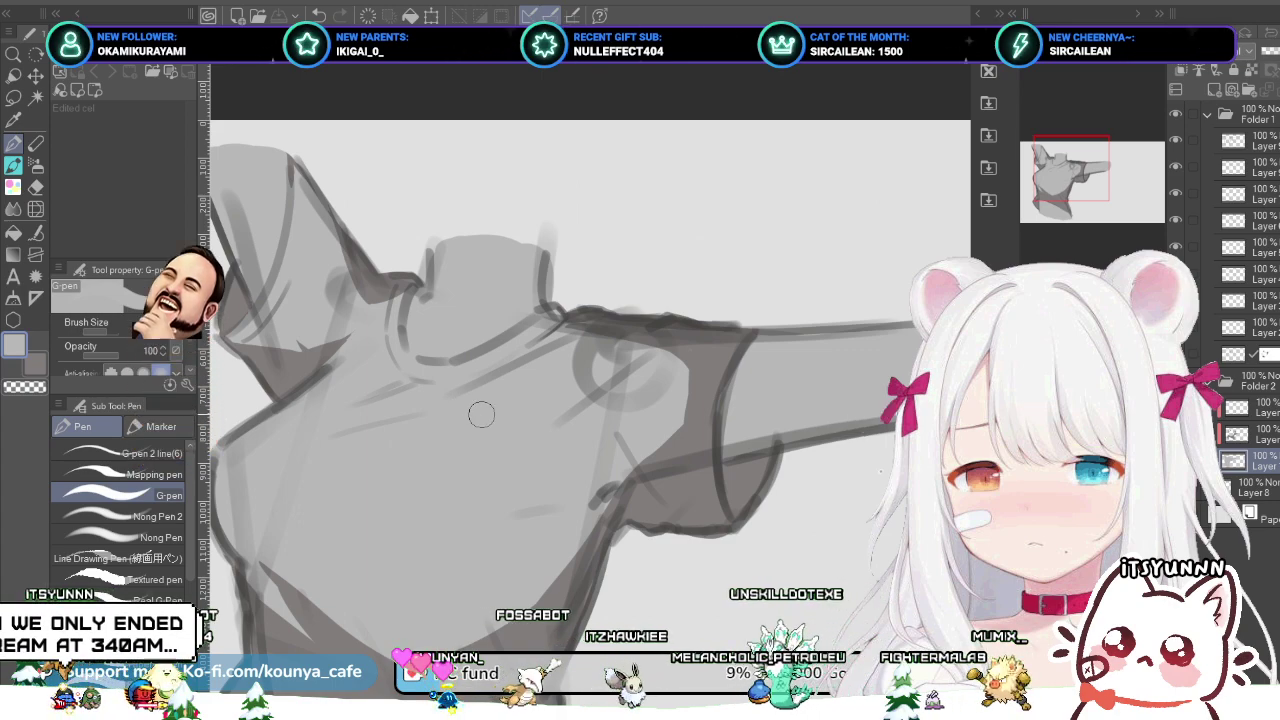
{"action": "scroll", "coordinate": [455, 400], "scroll_direction": "down", "scroll_amount": 1}
{"action": "left_click_drag", "start_coordinate": [455, 400], "coordinate": [541, 329]}
{"action": "scroll", "coordinate": [510, 370], "scroll_direction": "down", "scroll_amount": 1}
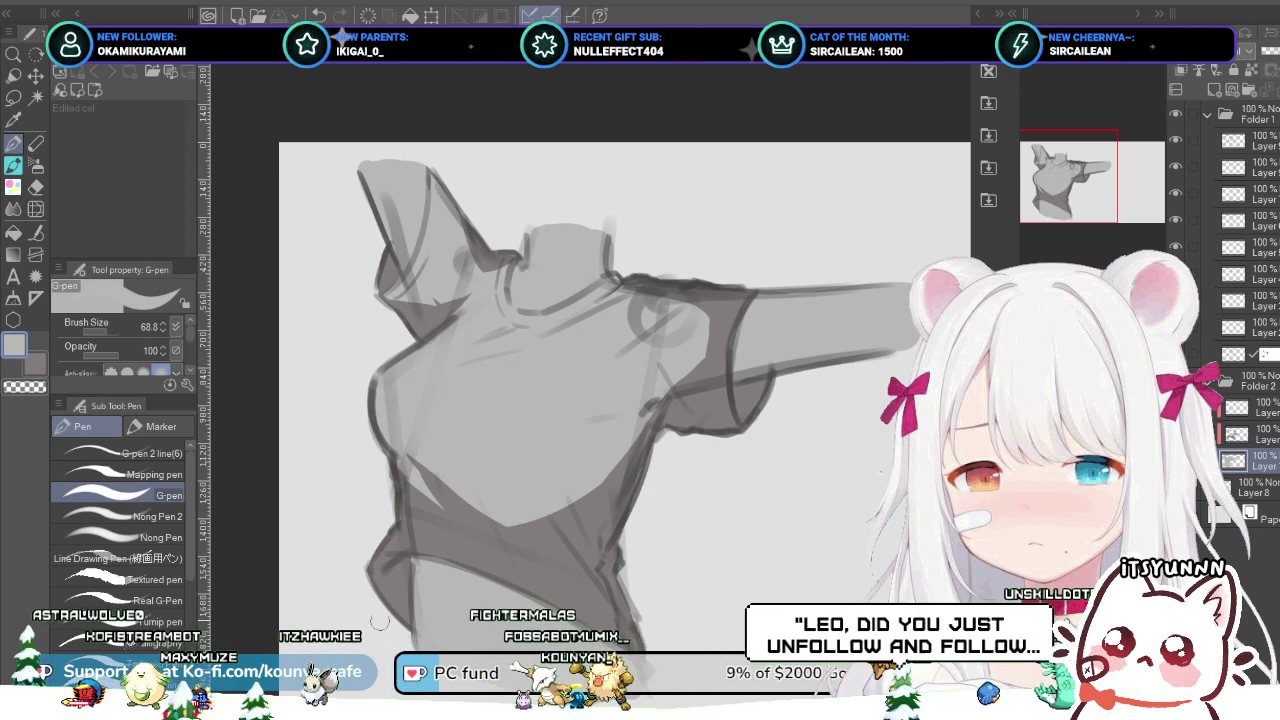
{"action": "scroll", "coordinate": [434, 453], "scroll_direction": "down", "scroll_amount": 2}
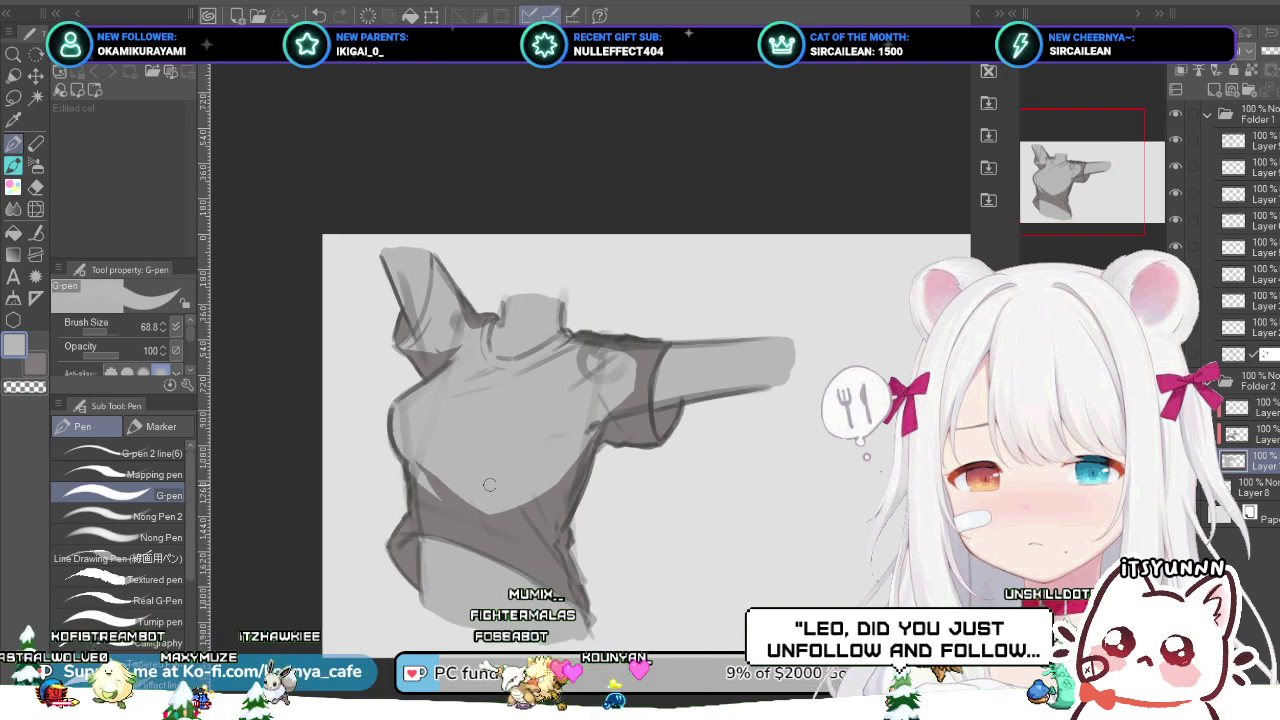
{"action": "scroll", "coordinate": [511, 463], "scroll_direction": "up", "scroll_amount": 3}
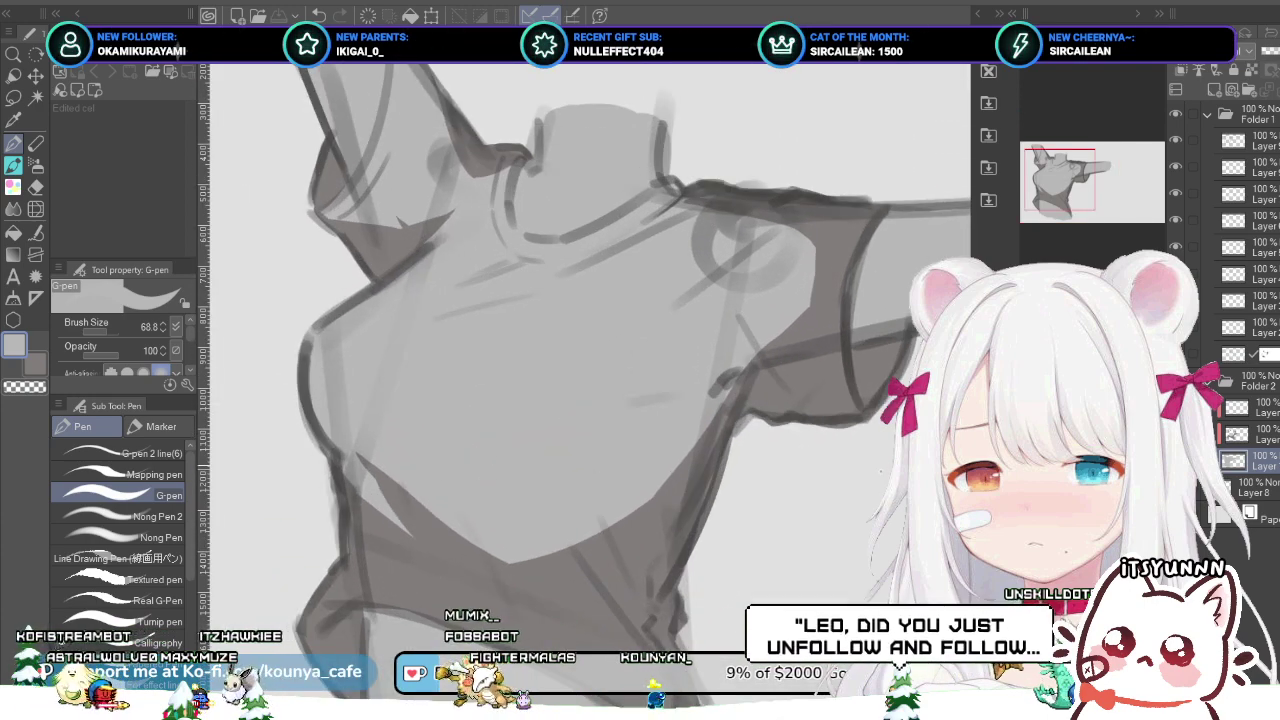
{"action": "scroll", "coordinate": [489, 511], "scroll_direction": "down", "scroll_amount": 3}
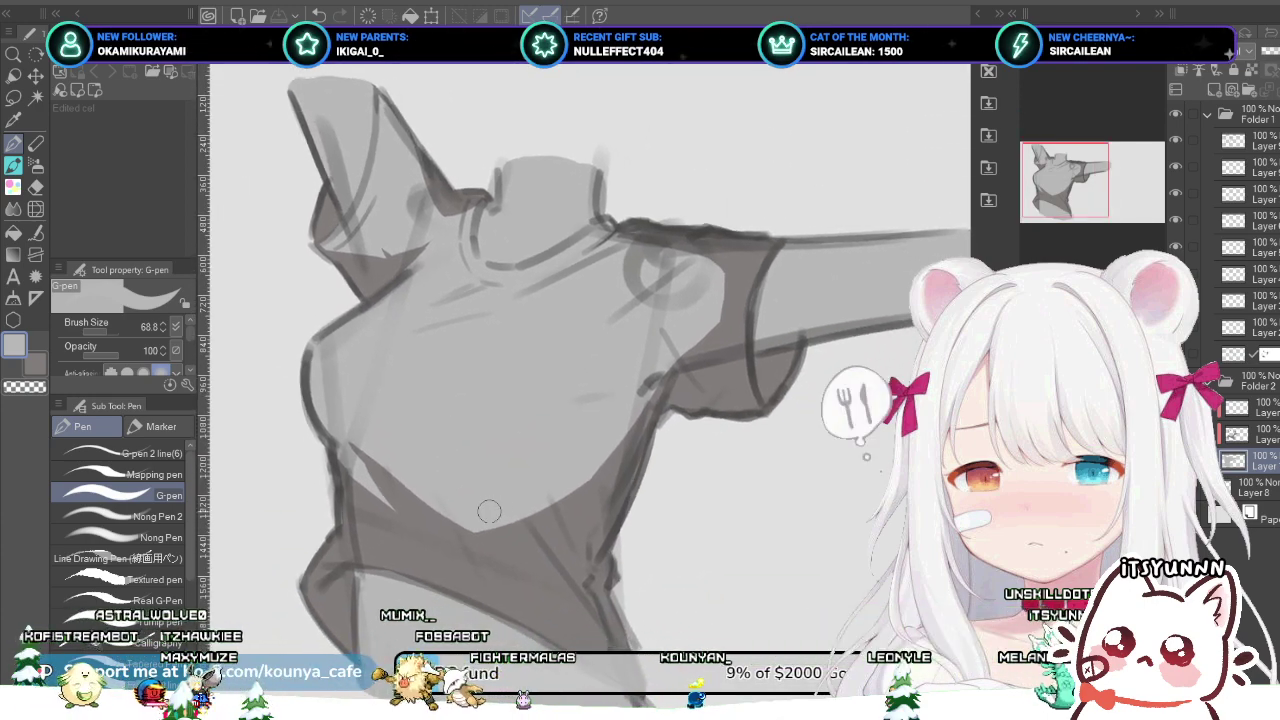
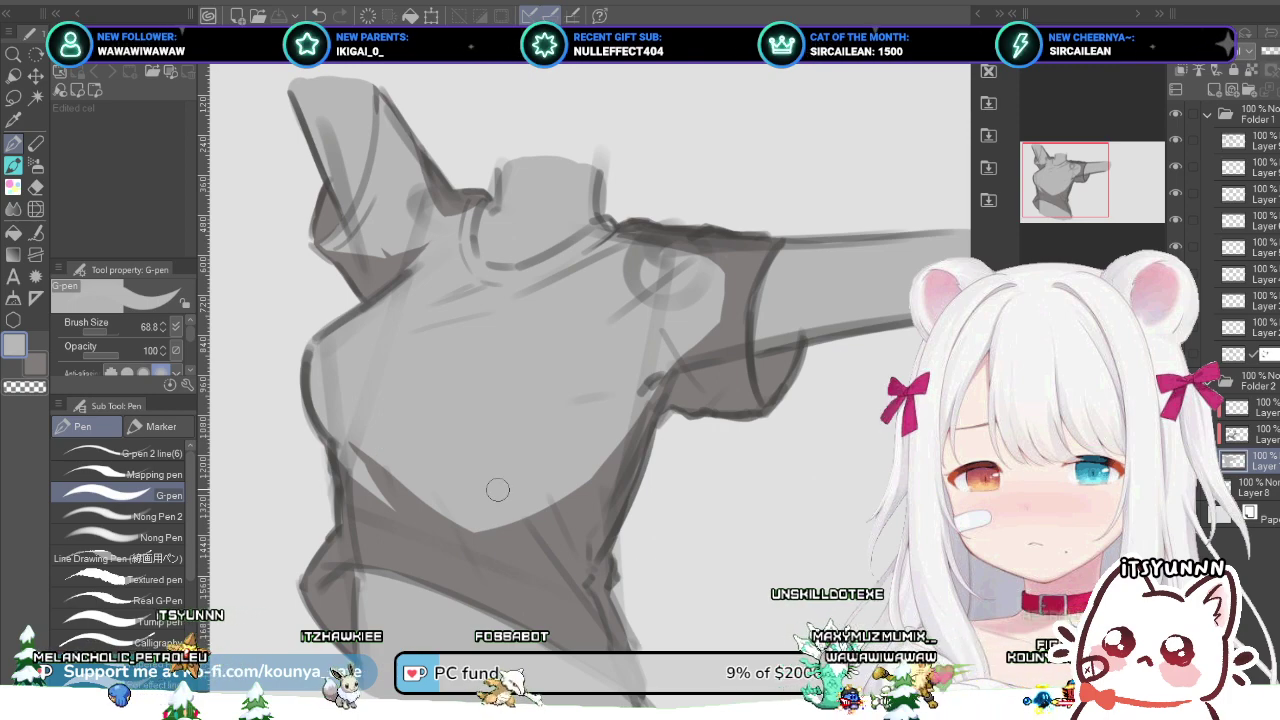
Step: Make the shadow layer in Folder 2 active and switch to brownish grey with the G-pen at size 340
{"action": "scroll", "coordinate": [498, 489], "scroll_direction": "down", "scroll_amount": 2}
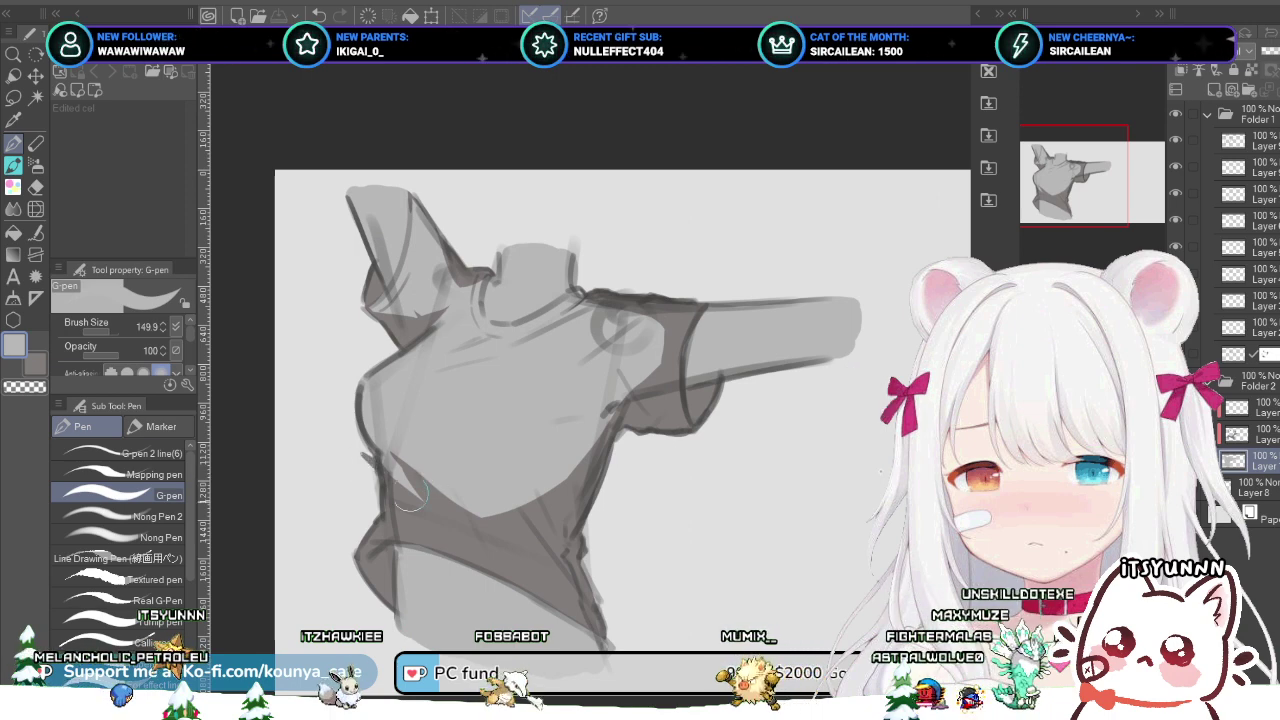
{"action": "left_click", "coordinate": [1255, 407]}
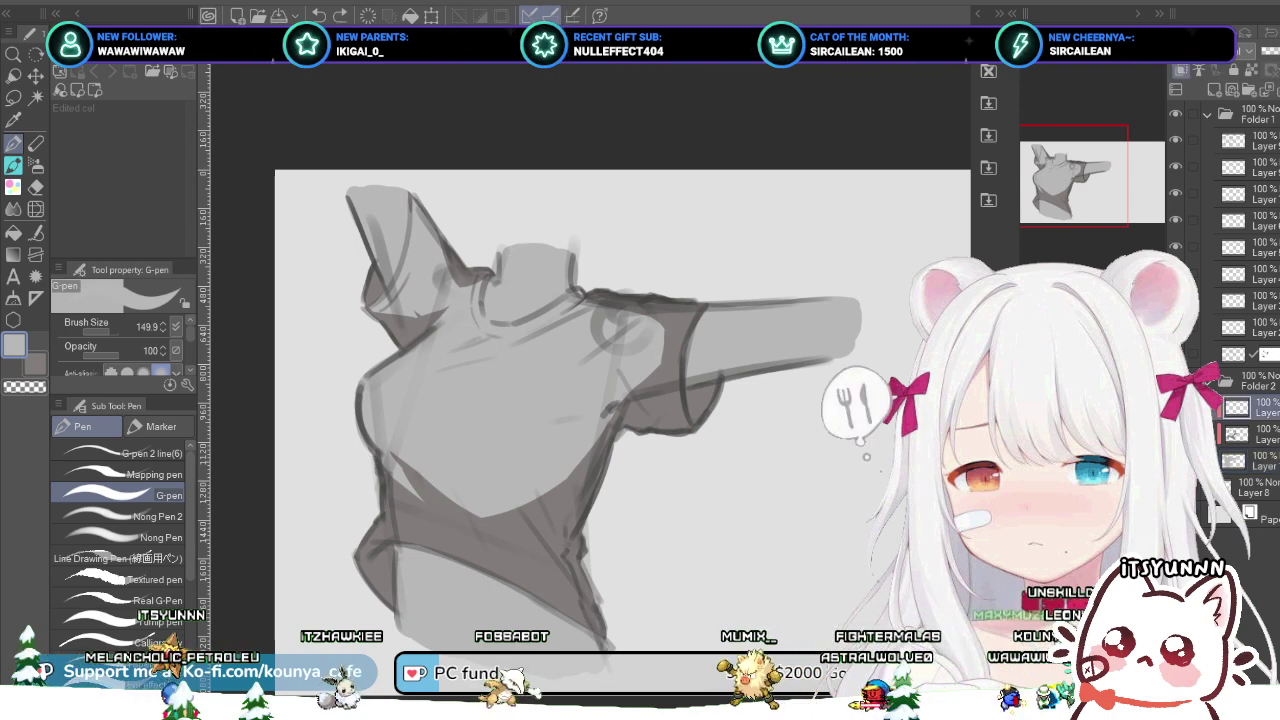
{"action": "left_click", "coordinate": [1255, 434]}
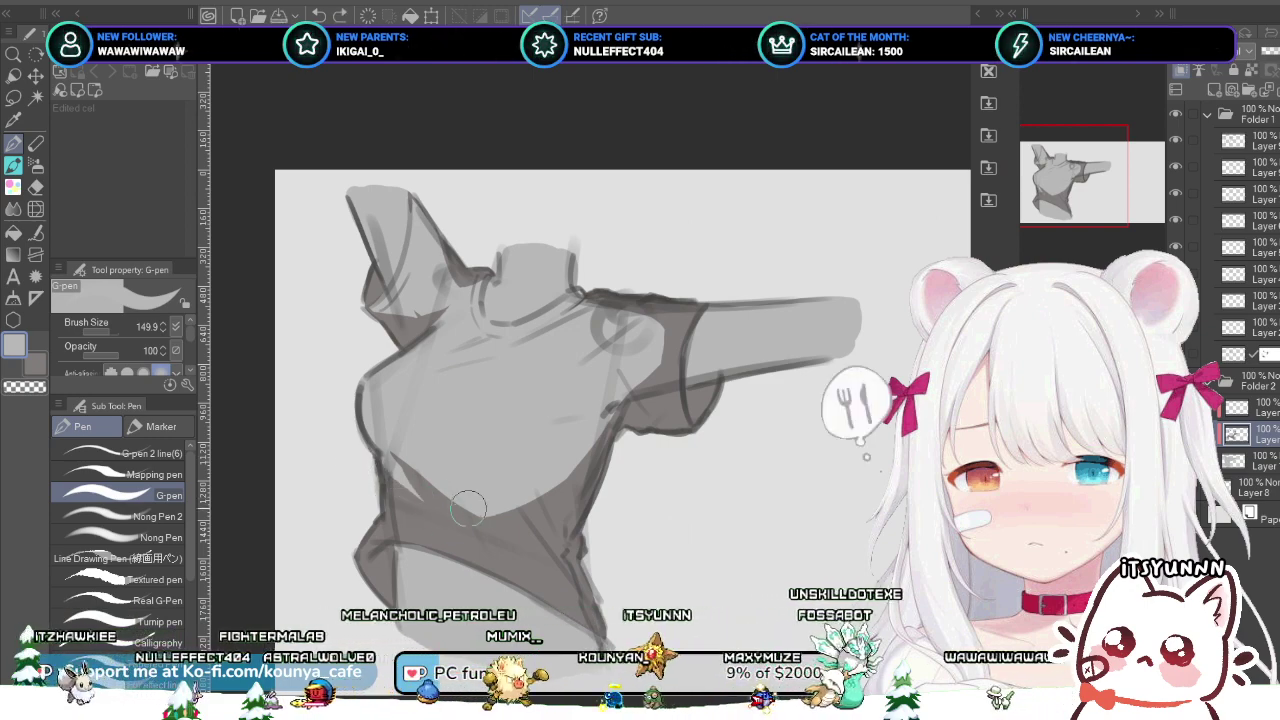
{"action": "key", "text": "x"}
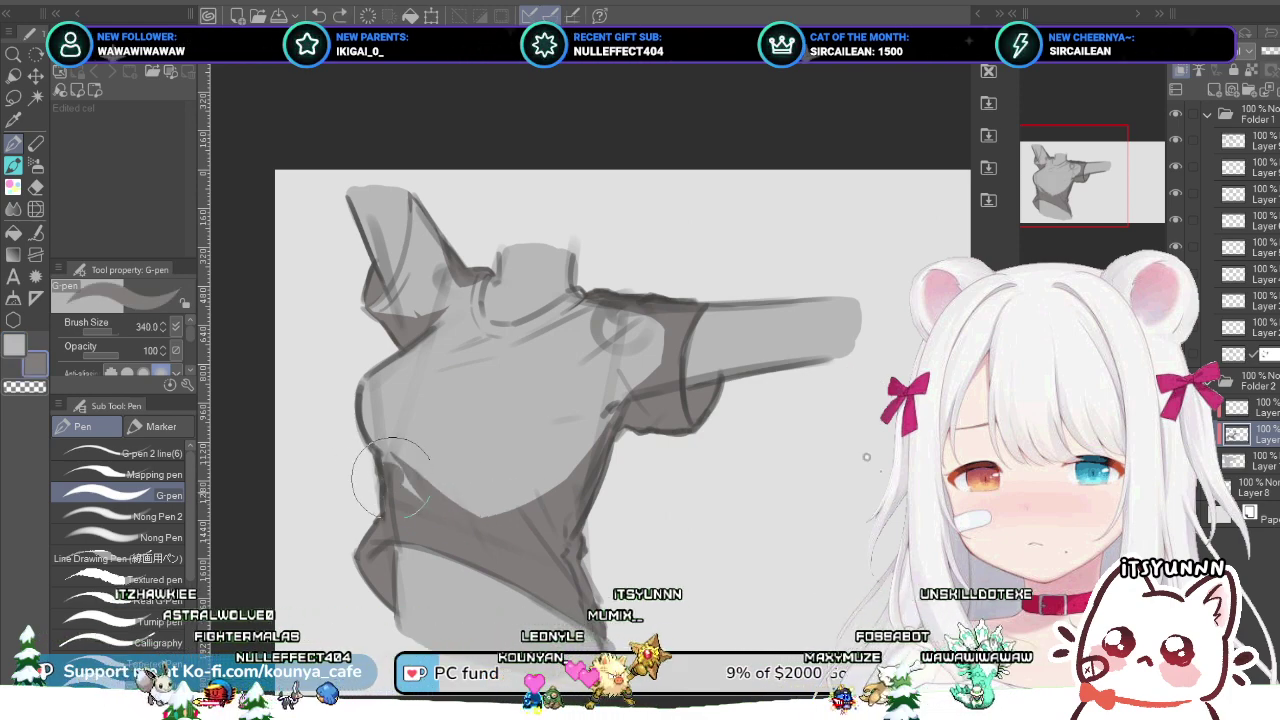
Step: Try broad shadow strokes from the waist across the lower chest
{"action": "left_click_drag", "start_coordinate": [400, 471], "coordinate": [562, 472]}
{"action": "key", "text": "ctrl+z"}
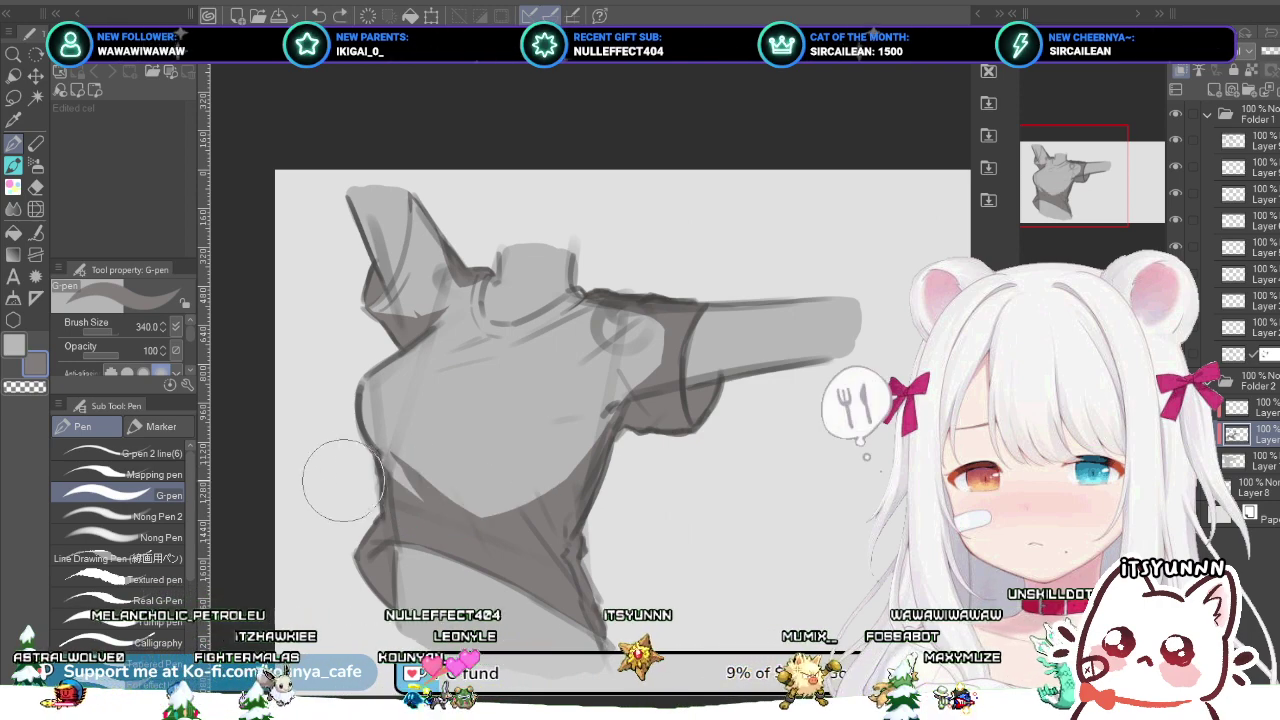
{"action": "left_click_drag", "start_coordinate": [343, 480], "coordinate": [518, 468]}
{"action": "key", "text": "ctrl+z"}
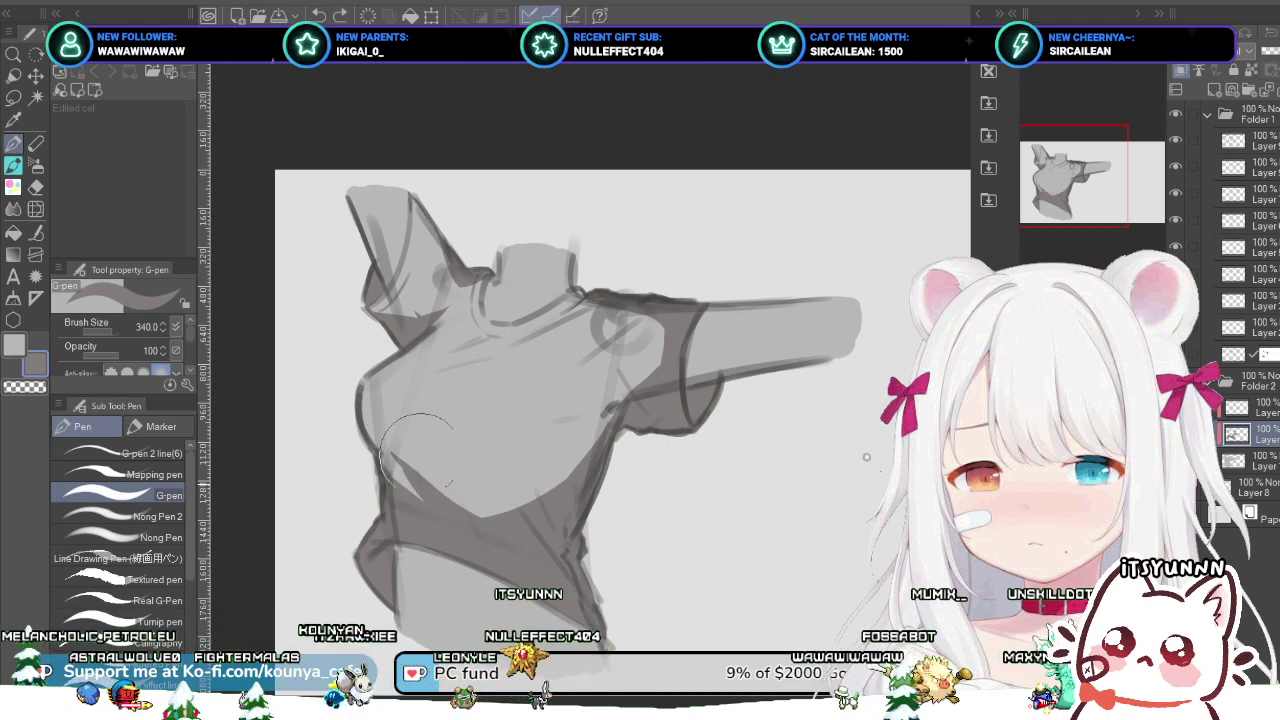
Step: Extend the lower chest shadow over the light notch on the raised-arm side and shape small pointed folds with the G-pen at size 295.2
{"action": "left_click_drag", "start_coordinate": [420, 454], "coordinate": [393, 475]}
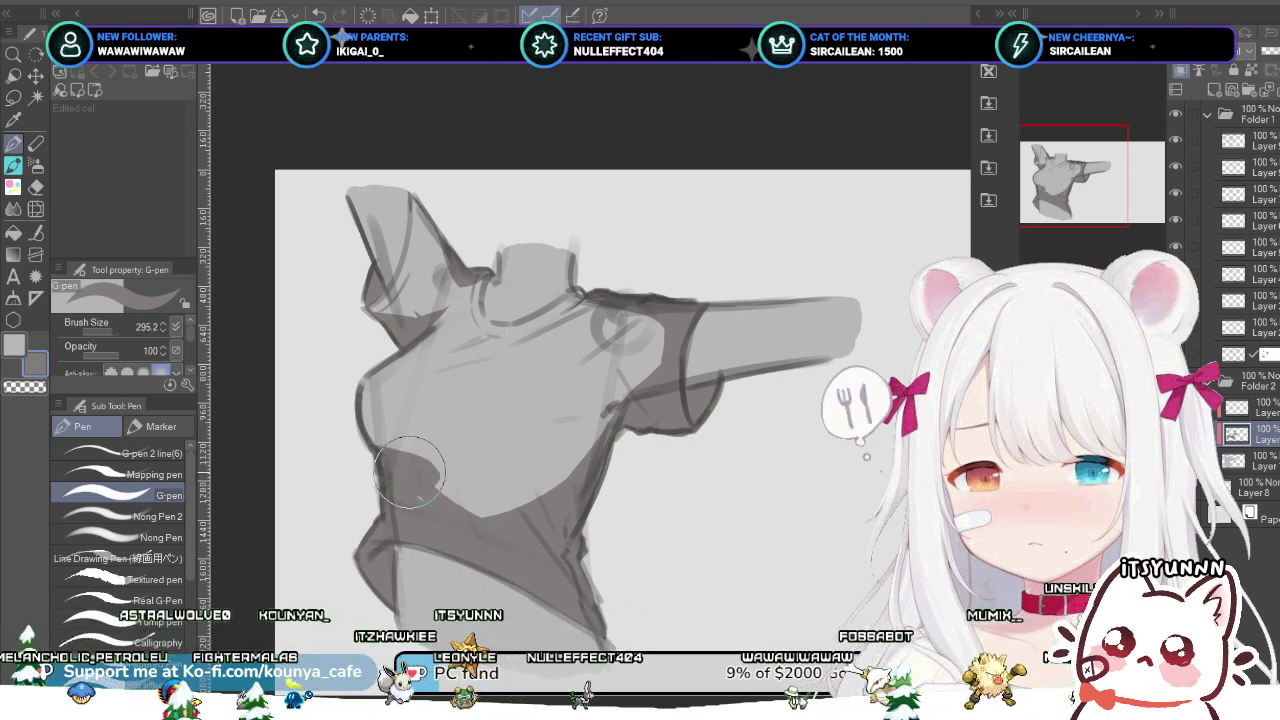
{"action": "left_click_drag", "start_coordinate": [366, 451], "coordinate": [472, 487]}
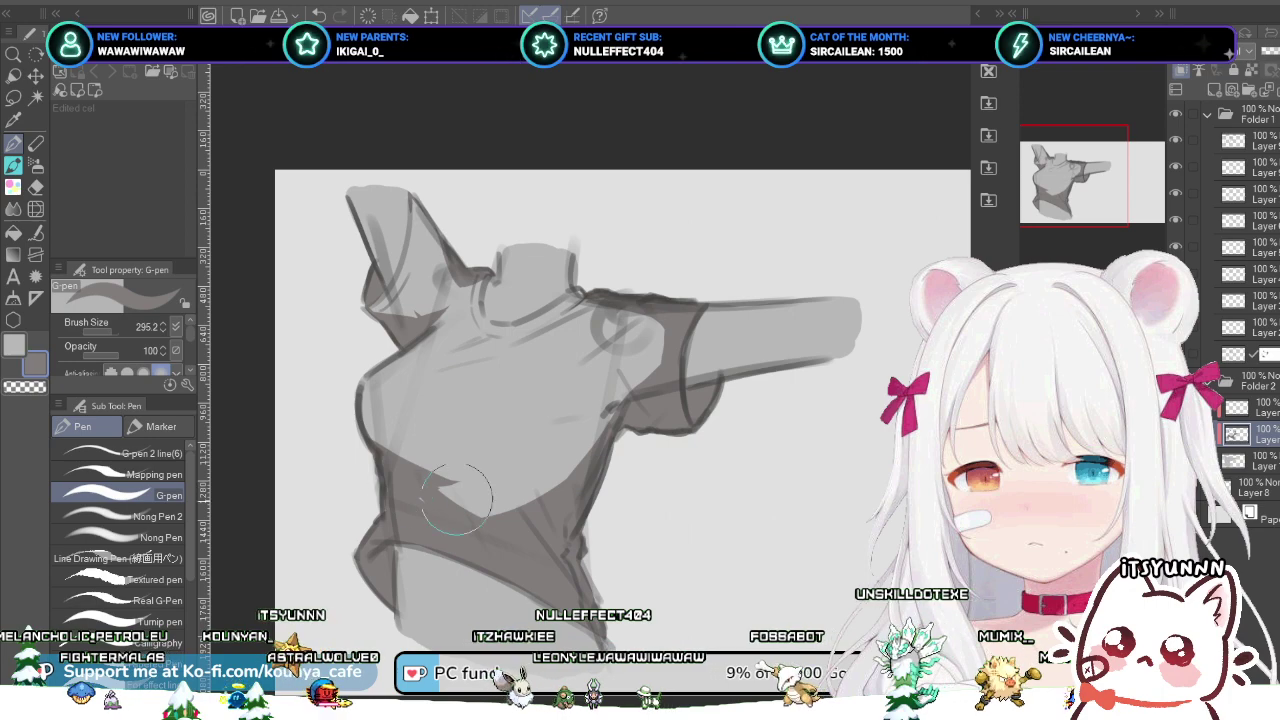
{"action": "left_click_drag", "start_coordinate": [455, 492], "coordinate": [432, 466]}
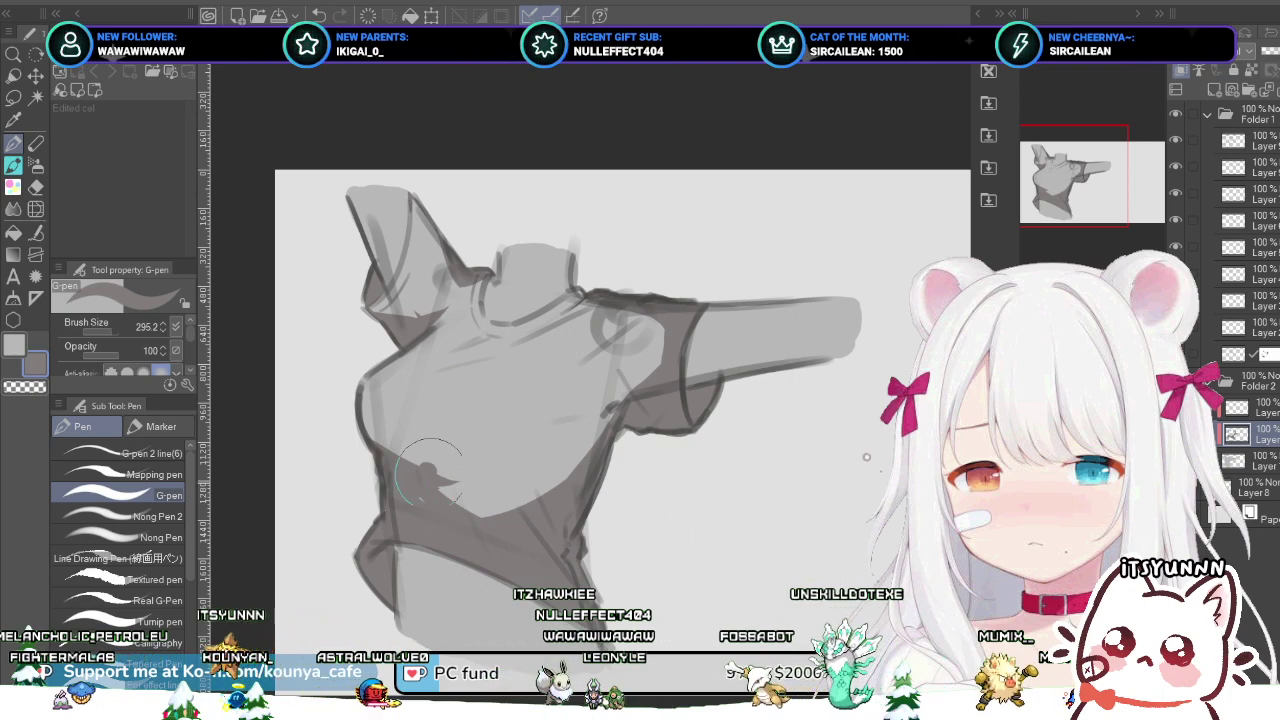
{"action": "left_click_drag", "start_coordinate": [463, 508], "coordinate": [440, 483]}
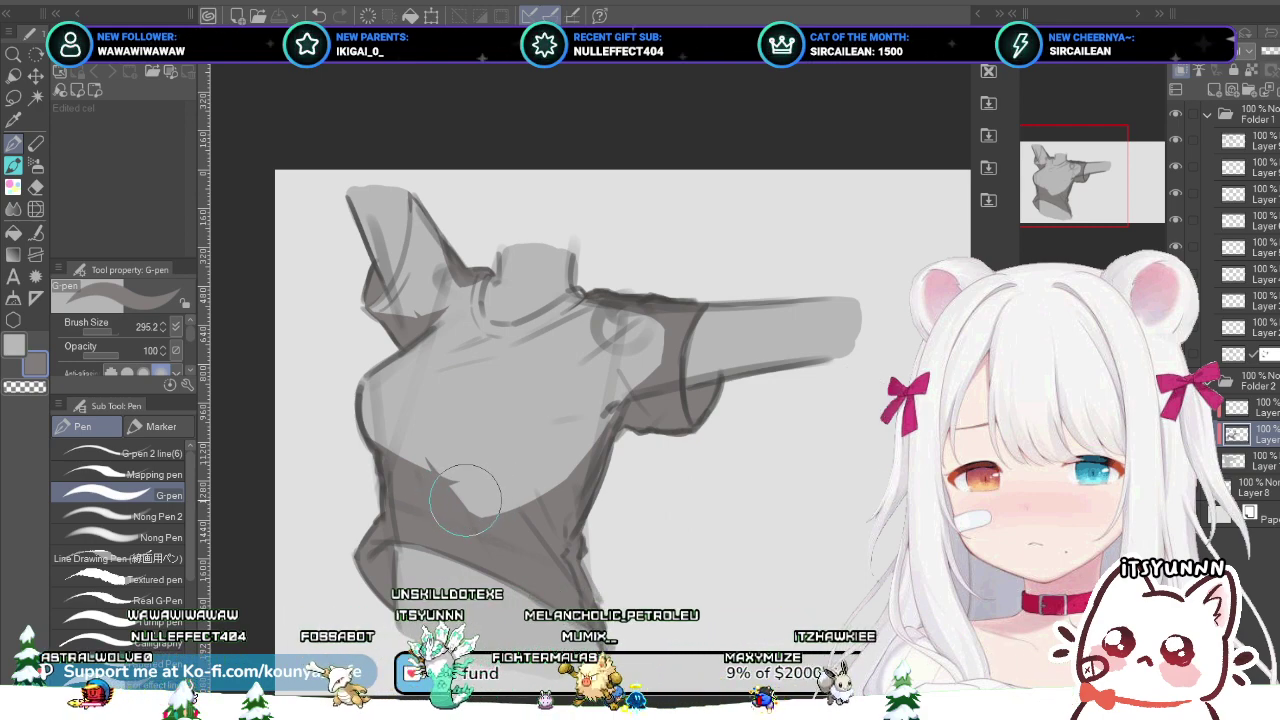
{"action": "scroll", "coordinate": [550, 465], "scroll_direction": "up", "scroll_amount": 1}
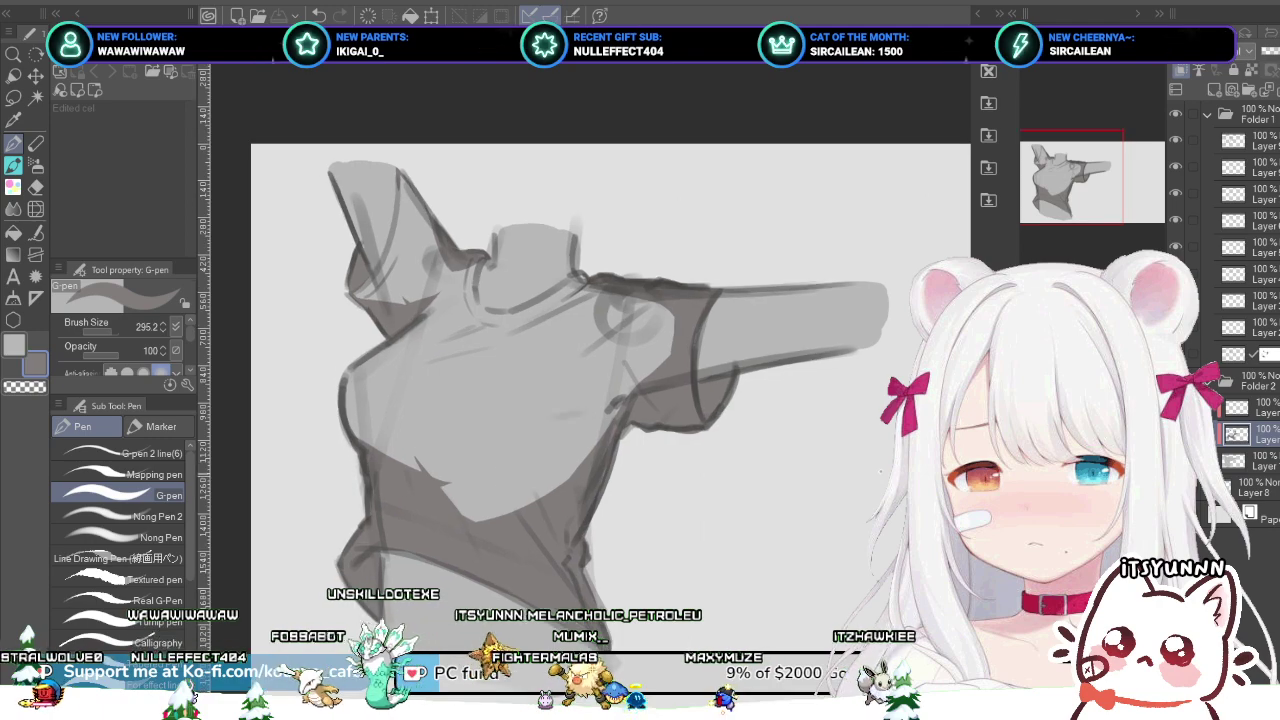
Step: Reshape the lower chest shadow's upper edge into small rounded folds around the light notch with the G-pen at size 310.4
{"action": "left_click_drag", "start_coordinate": [447, 495], "coordinate": [477, 507]}
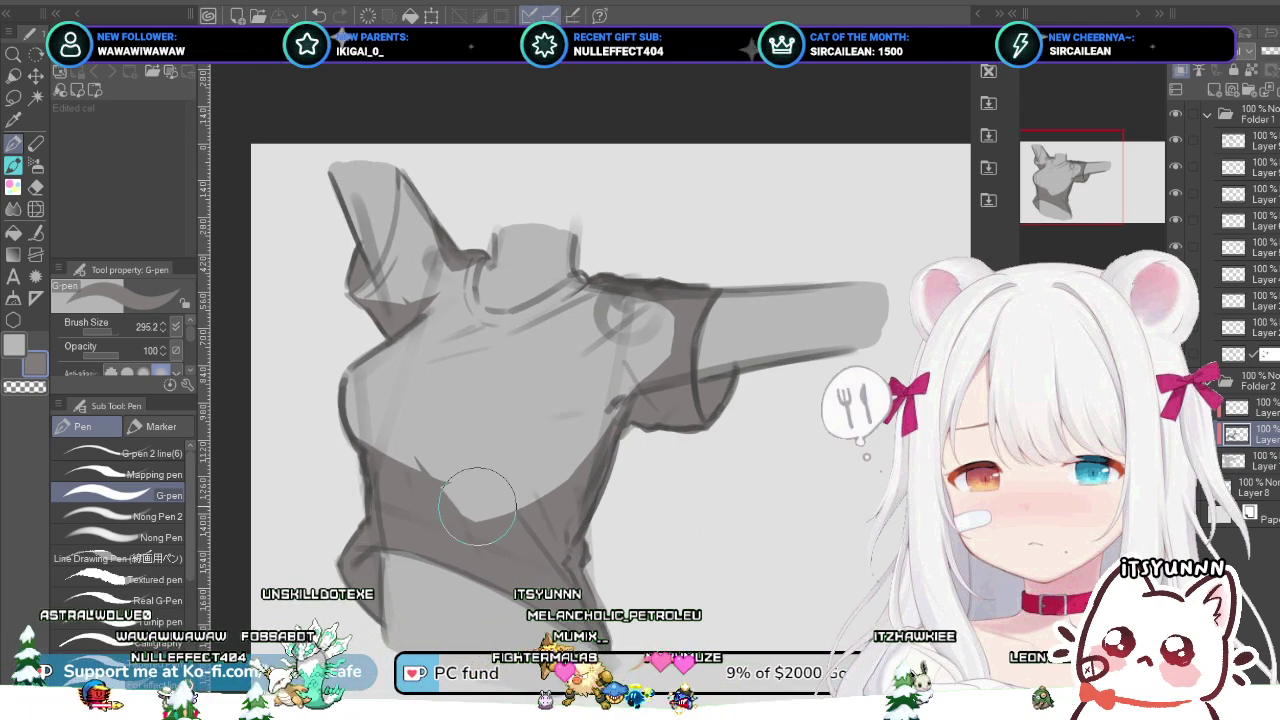
{"action": "left_click_drag", "start_coordinate": [458, 448], "coordinate": [428, 448]}
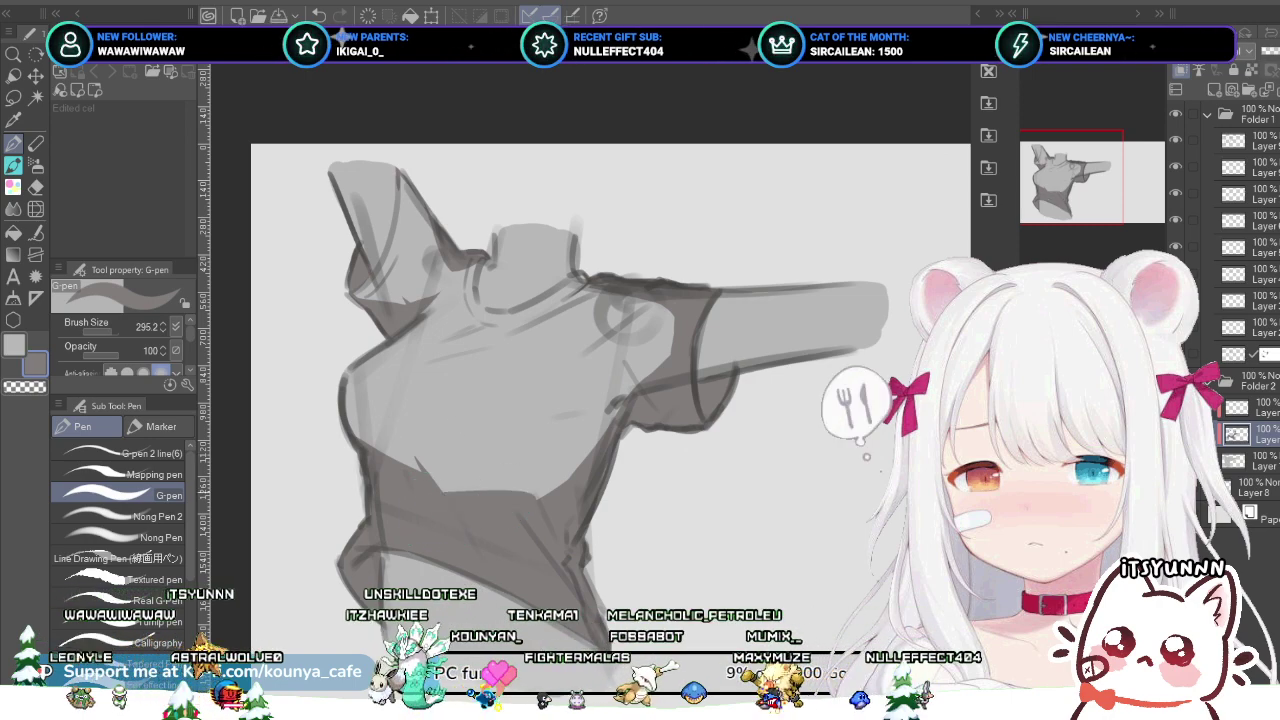
{"action": "key", "text": "ctrl+z"}
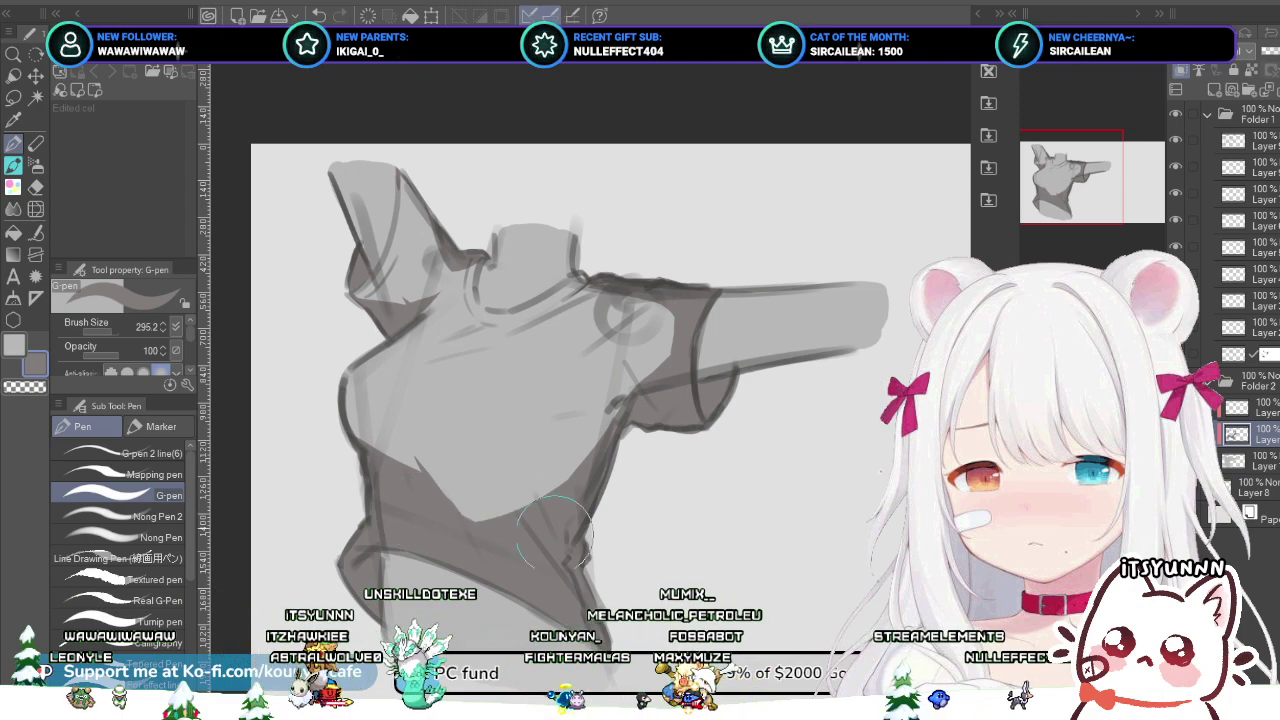
{"action": "mouse_move", "coordinate": [485, 511]}
{"action": "left_mouse_down", "text": "ctrl+alt"}
{"action": "mouse_move", "coordinate": [532, 473]}
{"action": "mouse_move", "coordinate": [497, 509]}
{"action": "mouse_move", "coordinate": [456, 490]}
{"action": "mouse_move", "coordinate": [525, 537]}
{"action": "mouse_move", "coordinate": [466, 503]}
{"action": "mouse_move", "coordinate": [521, 548]}
{"action": "mouse_move", "coordinate": [425, 489]}
{"action": "mouse_move", "coordinate": [442, 510]}
{"action": "mouse_move", "coordinate": [434, 503]}
{"action": "mouse_move", "coordinate": [494, 500]}
{"action": "mouse_move", "coordinate": [508, 510]}
{"action": "mouse_move", "coordinate": [505, 539]}
{"action": "mouse_move", "coordinate": [526, 492]}
{"action": "mouse_move", "coordinate": [527, 526]}
{"action": "mouse_move", "coordinate": [507, 513]}
{"action": "mouse_move", "coordinate": [539, 513]}
{"action": "mouse_move", "coordinate": [647, 400]}
{"action": "mouse_move", "coordinate": [610, 457]}
{"action": "mouse_move", "coordinate": [603, 444]}
{"action": "mouse_move", "coordinate": [543, 515]}
{"action": "mouse_move", "coordinate": [561, 465]}
{"action": "left_mouse_up", "text": "ctrl+alt"}
{"action": "key", "text": "ctrl+z"}
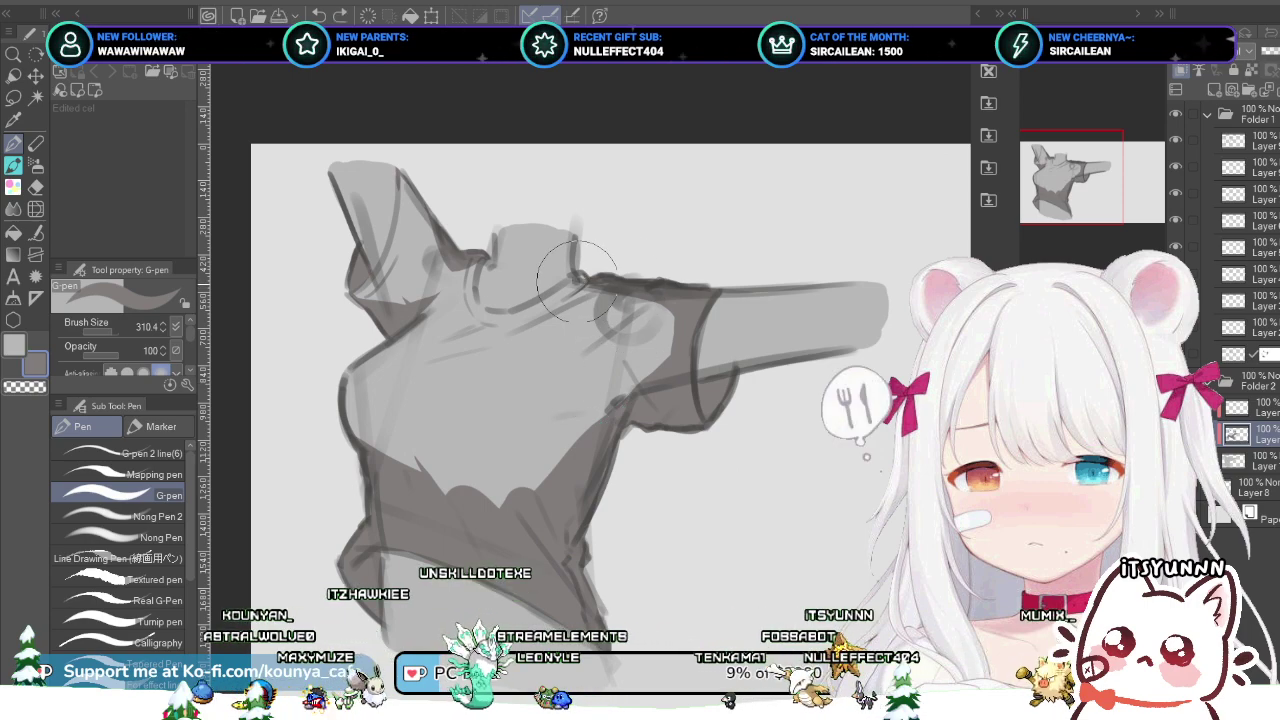
Step: Draw a thin tapered shadow along the outer collar line on the raised-arm side with the G-pen at size 112.6
{"action": "scroll", "coordinate": [640, 285], "scroll_direction": "up", "scroll_amount": 1}
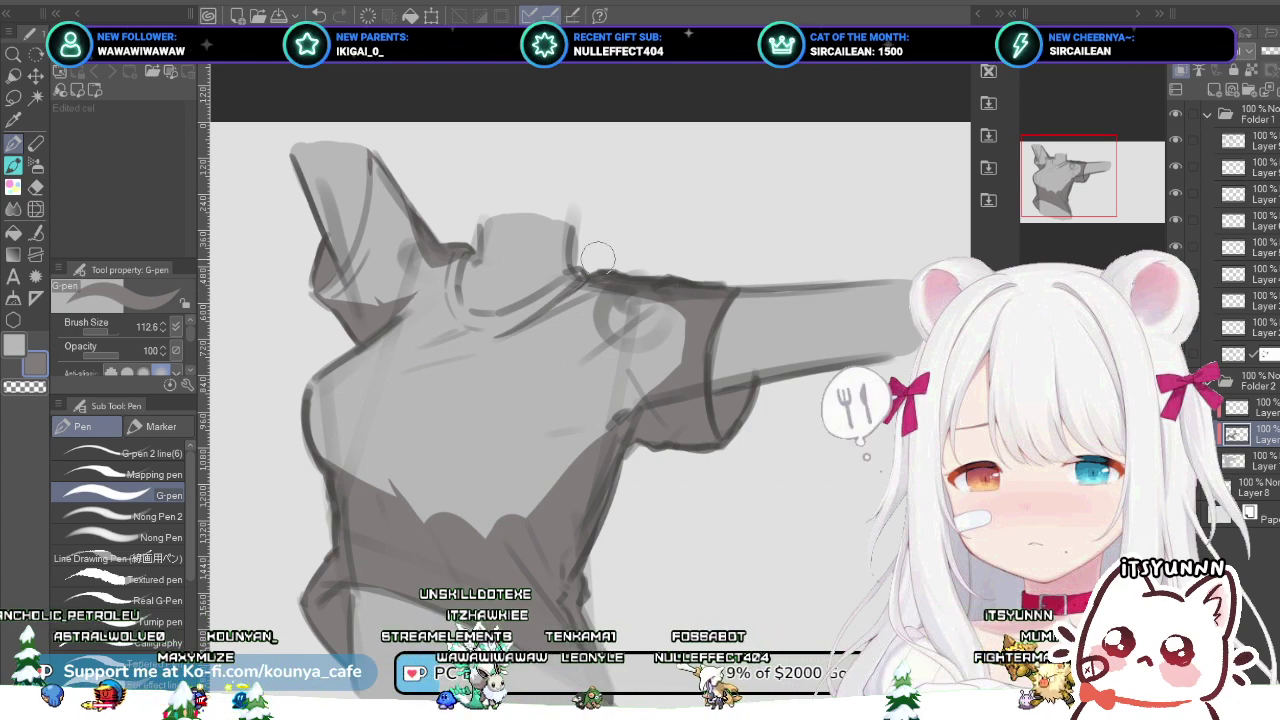
{"action": "scroll", "coordinate": [512, 318], "scroll_direction": "up", "scroll_amount": 1}
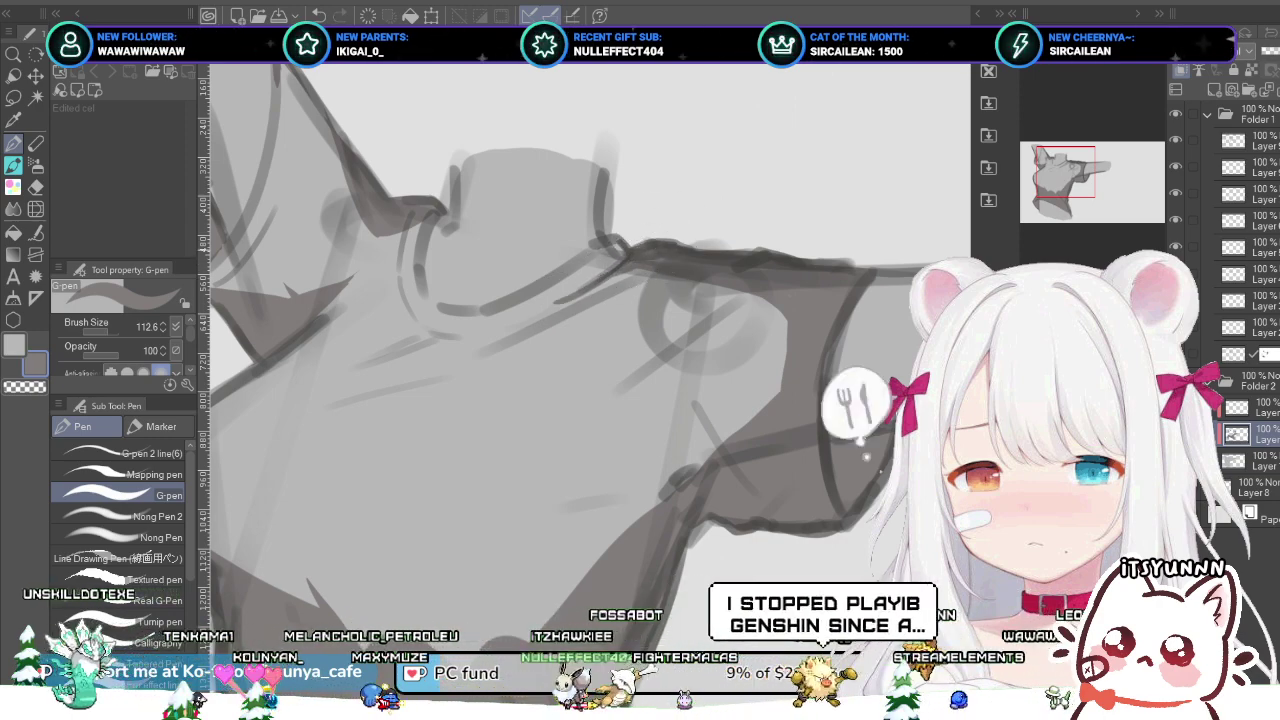
{"action": "scroll", "coordinate": [700, 246], "scroll_direction": "down", "scroll_amount": 1}
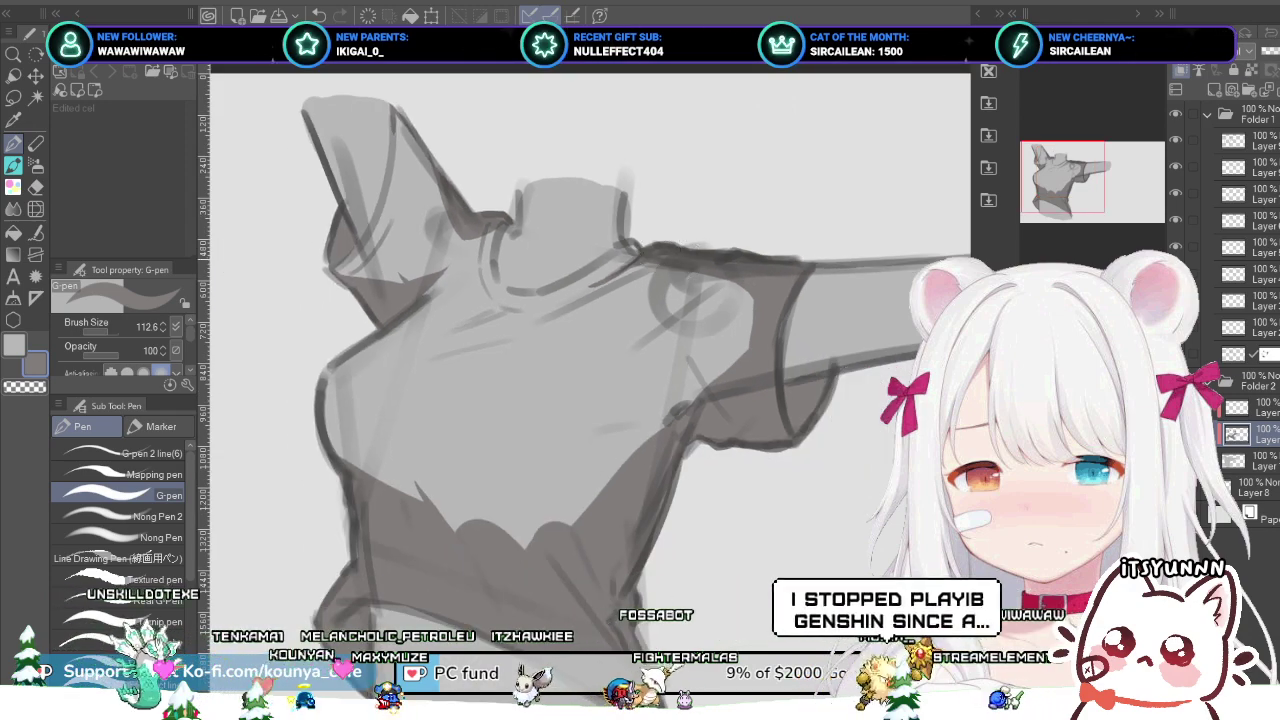
{"action": "scroll", "coordinate": [640, 254], "scroll_direction": "up", "scroll_amount": 2}
{"action": "scroll", "coordinate": [692, 267], "scroll_direction": "down", "scroll_amount": 2}
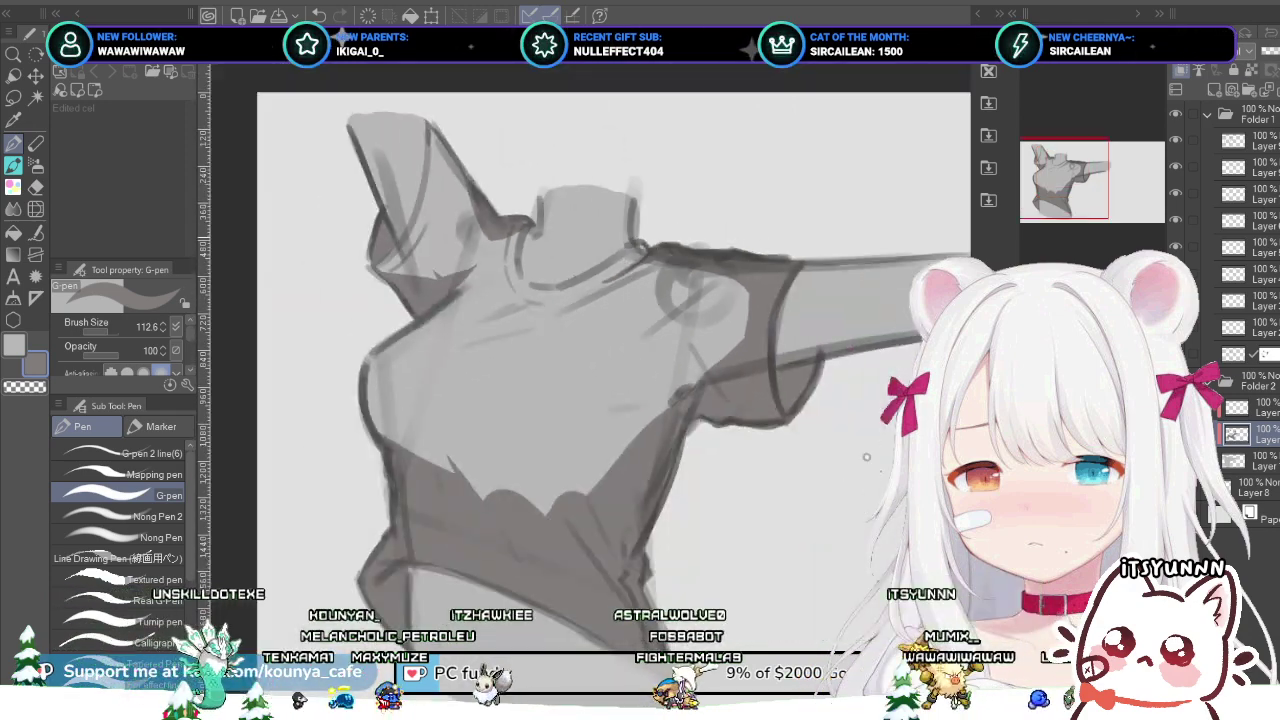
{"action": "scroll", "coordinate": [520, 187], "scroll_direction": "up", "scroll_amount": 2}
{"action": "key", "text": "ctrl+z"}
{"action": "mouse_move", "coordinate": [505, 222]}
{"action": "left_mouse_down"}
{"action": "mouse_move", "coordinate": [478, 320]}
{"action": "mouse_move", "coordinate": [490, 312]}
{"action": "left_mouse_up"}
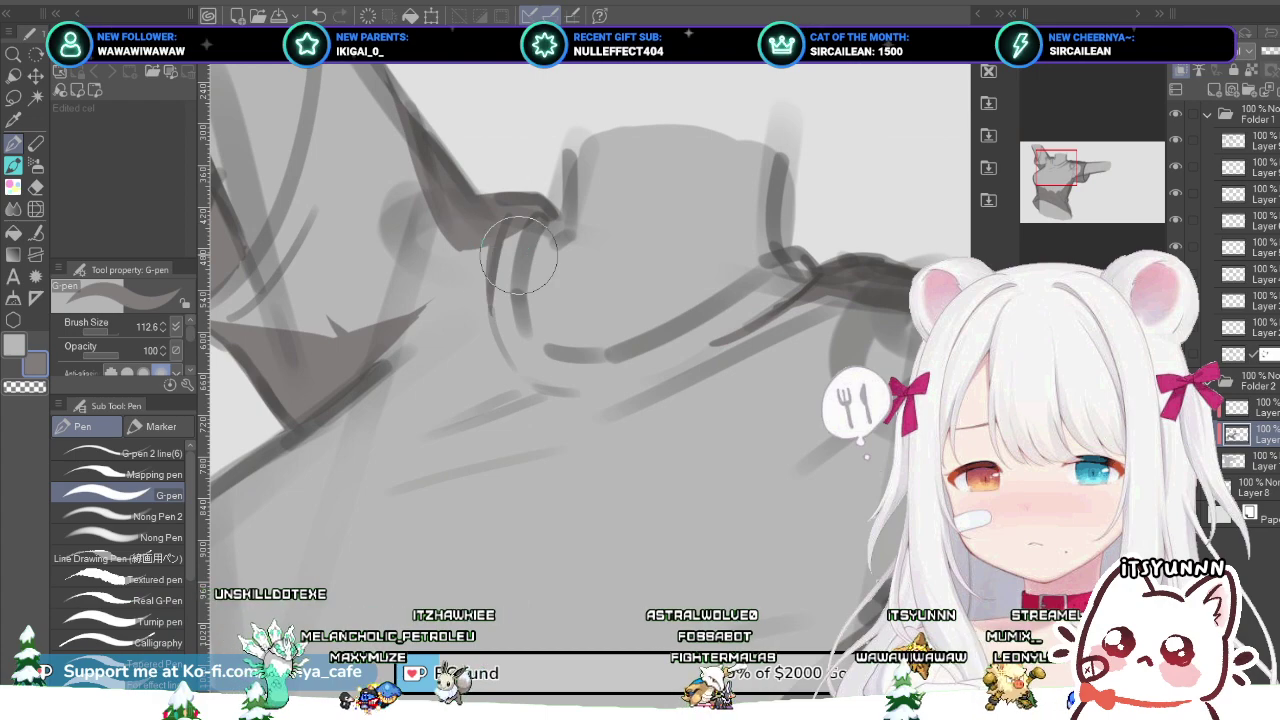
{"action": "key", "text": "ctrl+z"}
{"action": "left_click_drag", "start_coordinate": [508, 216], "coordinate": [497, 282]}
{"action": "key", "text": "ctrl+z"}
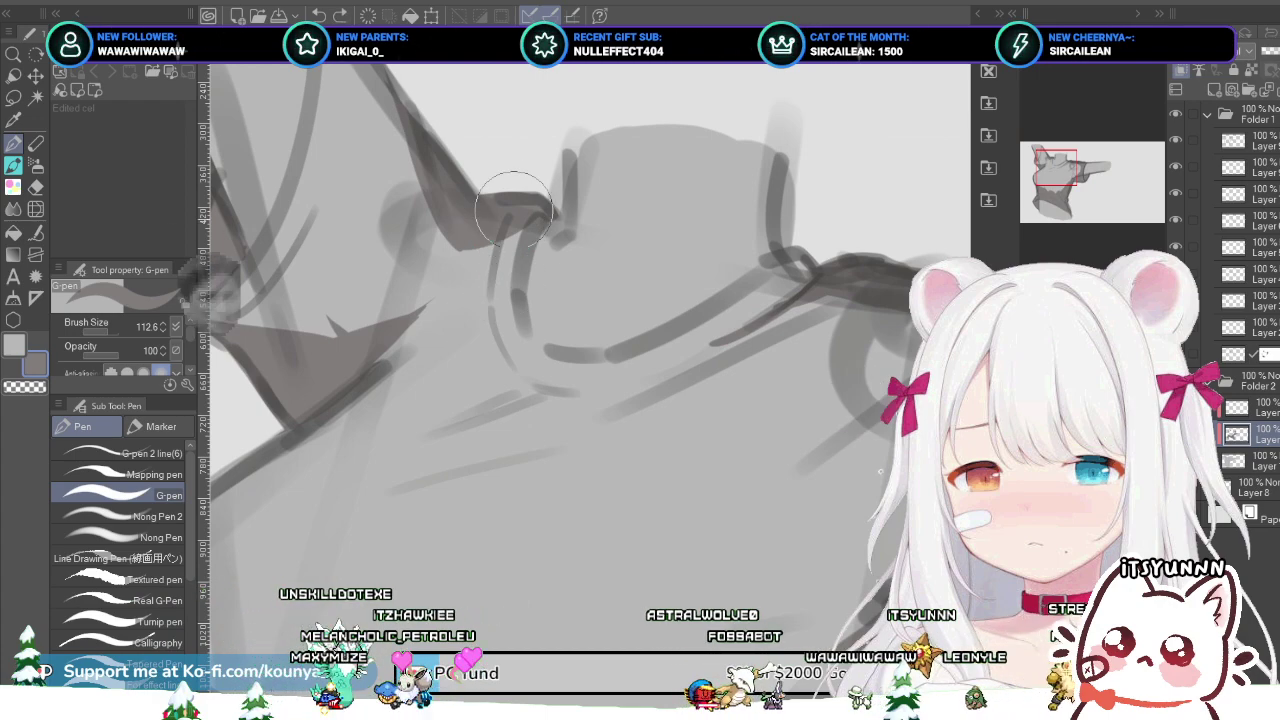
{"action": "left_click_drag", "start_coordinate": [508, 216], "coordinate": [488, 298]}
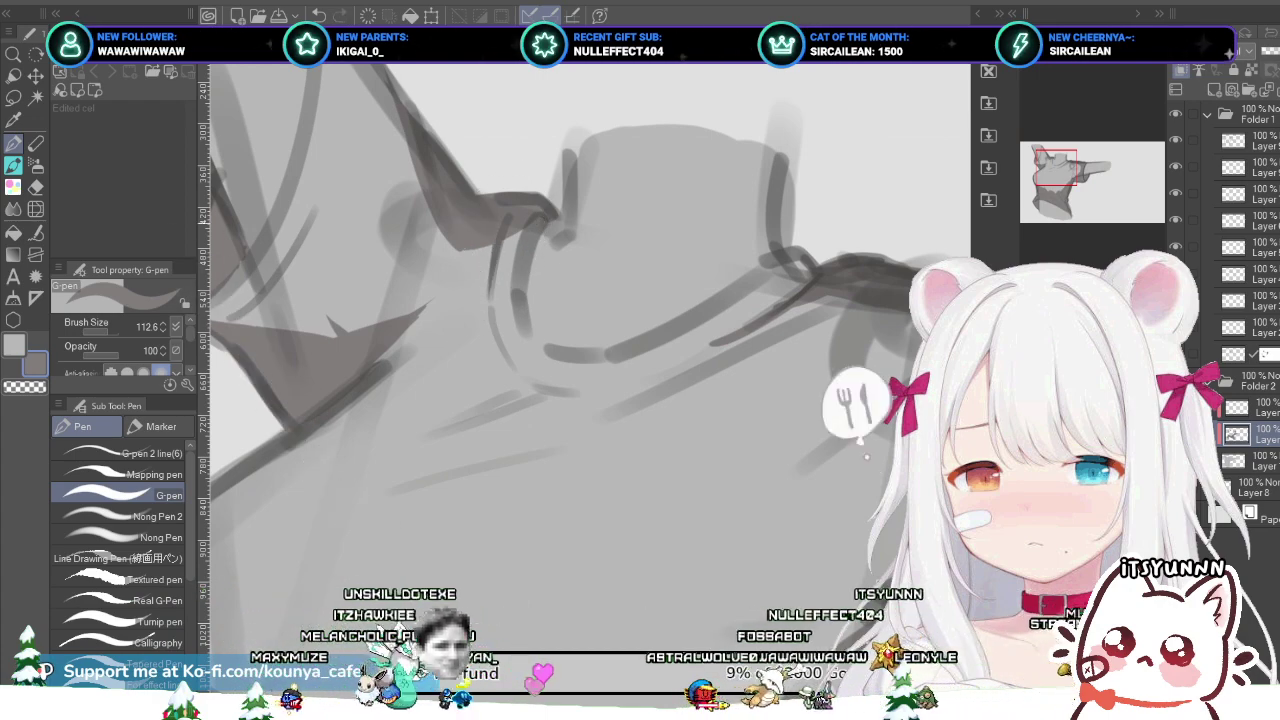
Step: Extend the thin collar shadow down around the lower curve of the neckline
{"action": "scroll", "coordinate": [516, 189], "scroll_direction": "down", "scroll_amount": 2}
{"action": "scroll", "coordinate": [532, 244], "scroll_direction": "up", "scroll_amount": 1}
{"action": "scroll", "coordinate": [536, 246], "scroll_direction": "down", "scroll_amount": 2}
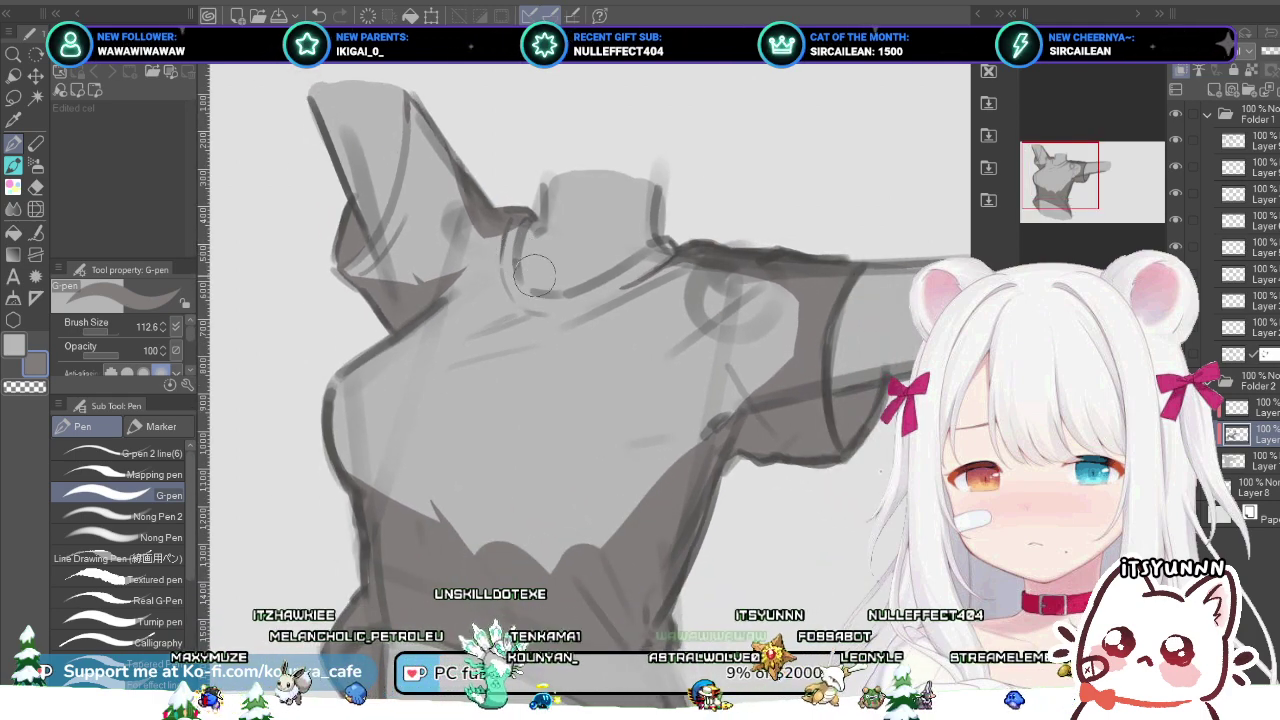
{"action": "left_click_drag", "start_coordinate": [535, 275], "coordinate": [515, 258]}
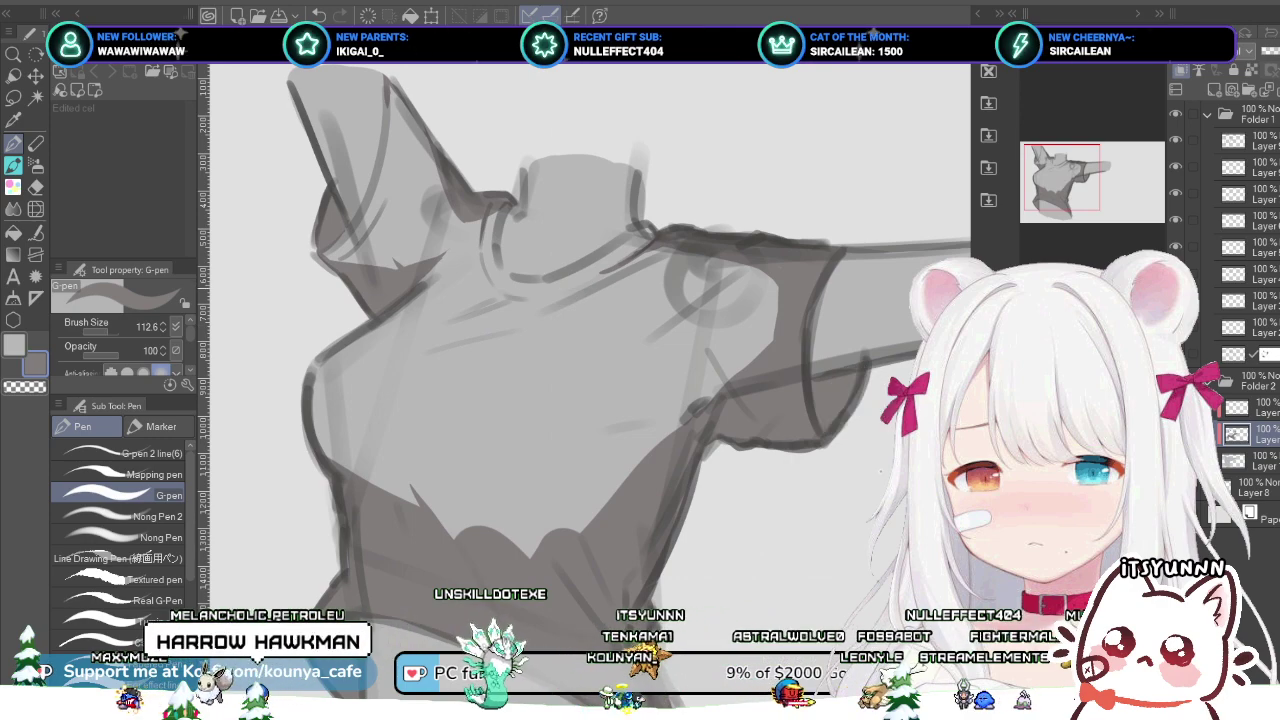
{"action": "scroll", "coordinate": [488, 313], "scroll_direction": "up", "scroll_amount": 3}
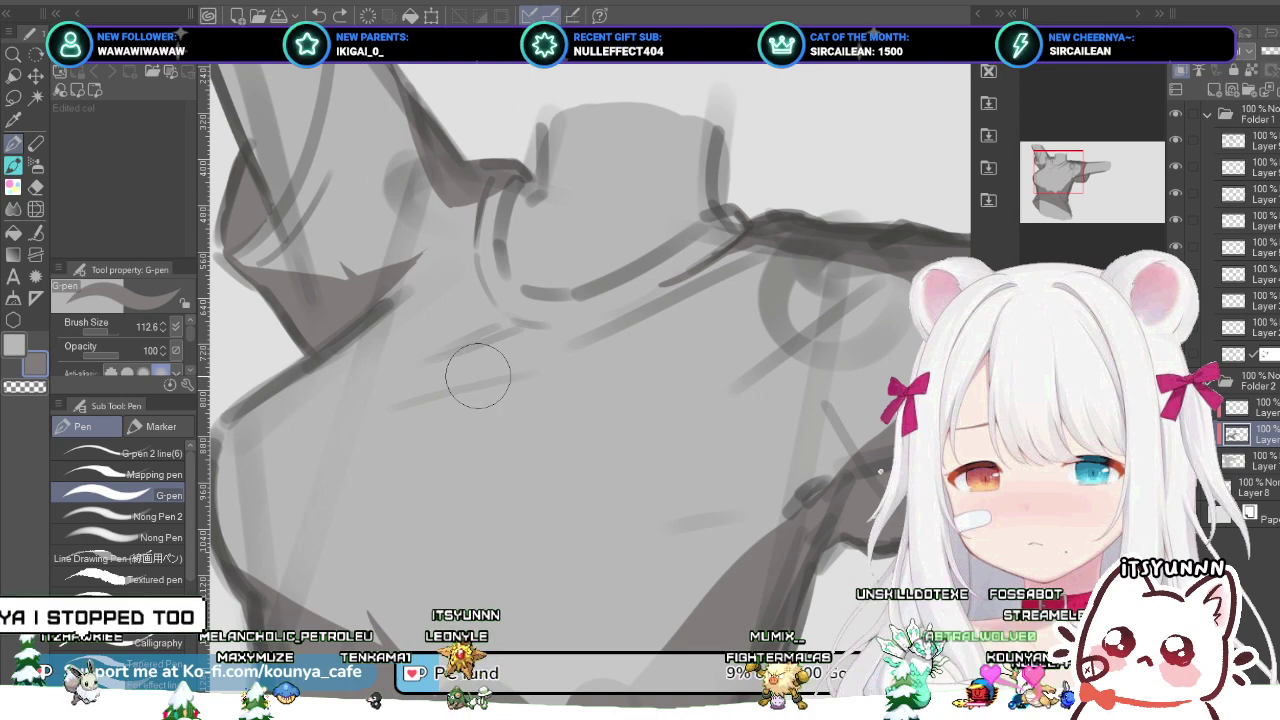
{"action": "scroll", "coordinate": [491, 316], "scroll_direction": "up", "scroll_amount": 1}
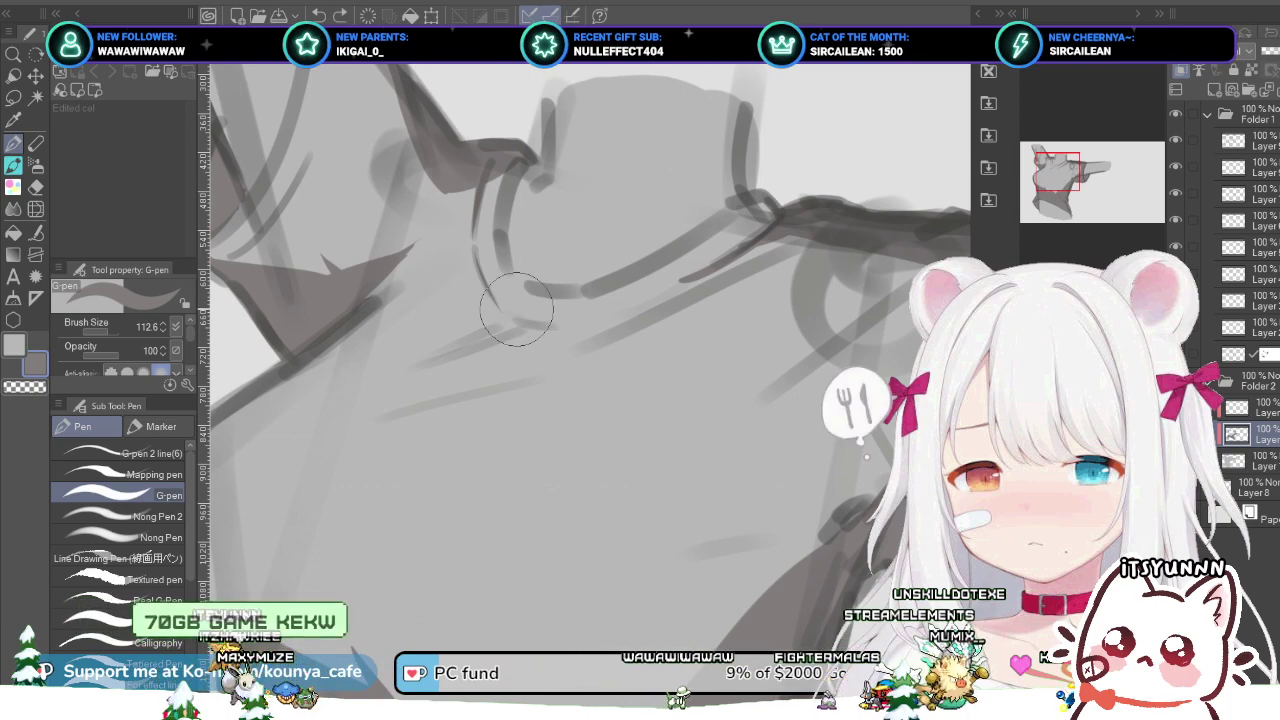
{"action": "left_click_drag", "start_coordinate": [490, 262], "coordinate": [530, 288]}
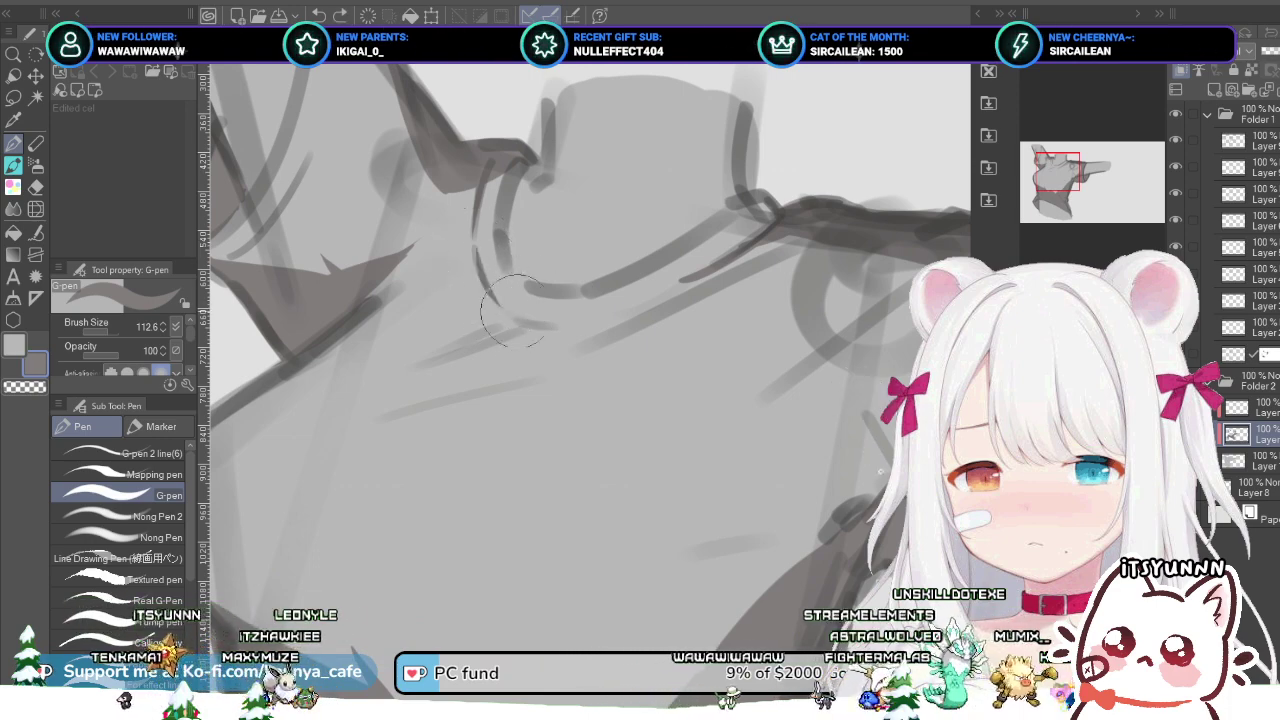
{"action": "scroll", "coordinate": [508, 296], "scroll_direction": "down", "scroll_amount": 3}
{"action": "scroll", "coordinate": [508, 296], "scroll_direction": "up", "scroll_amount": 2}
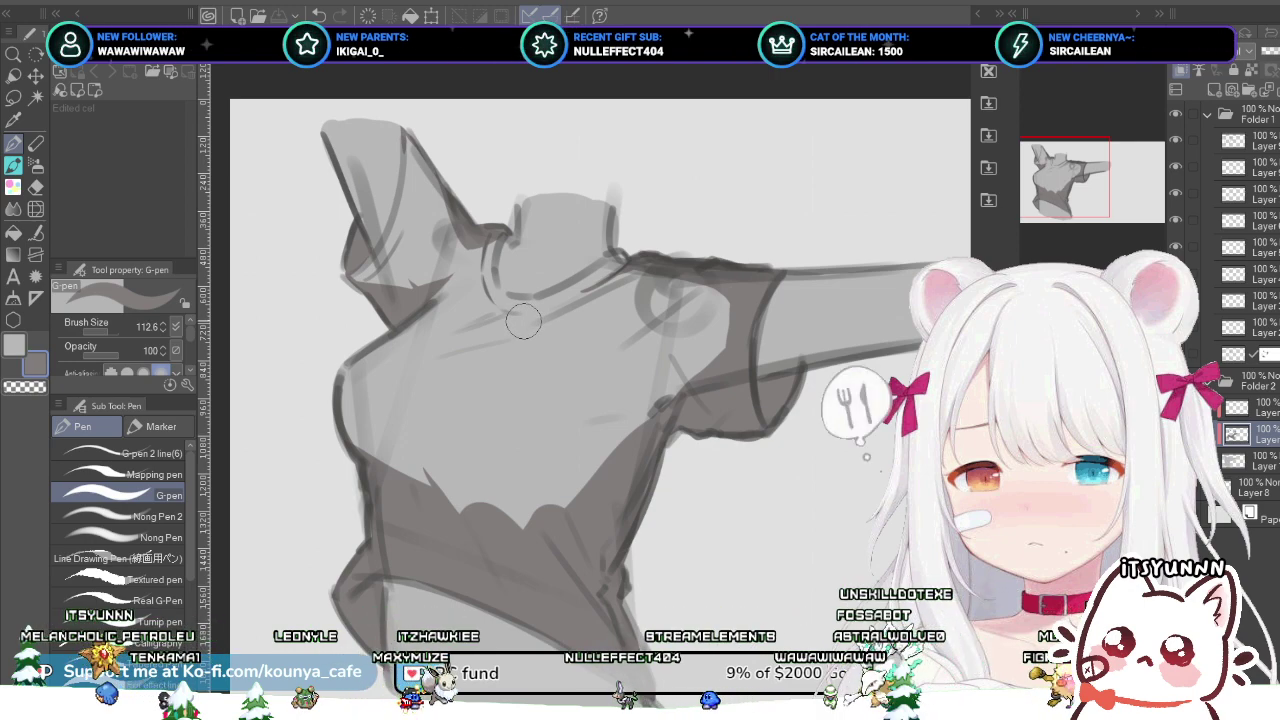
{"action": "scroll", "coordinate": [525, 330], "scroll_direction": "down", "scroll_amount": 1}
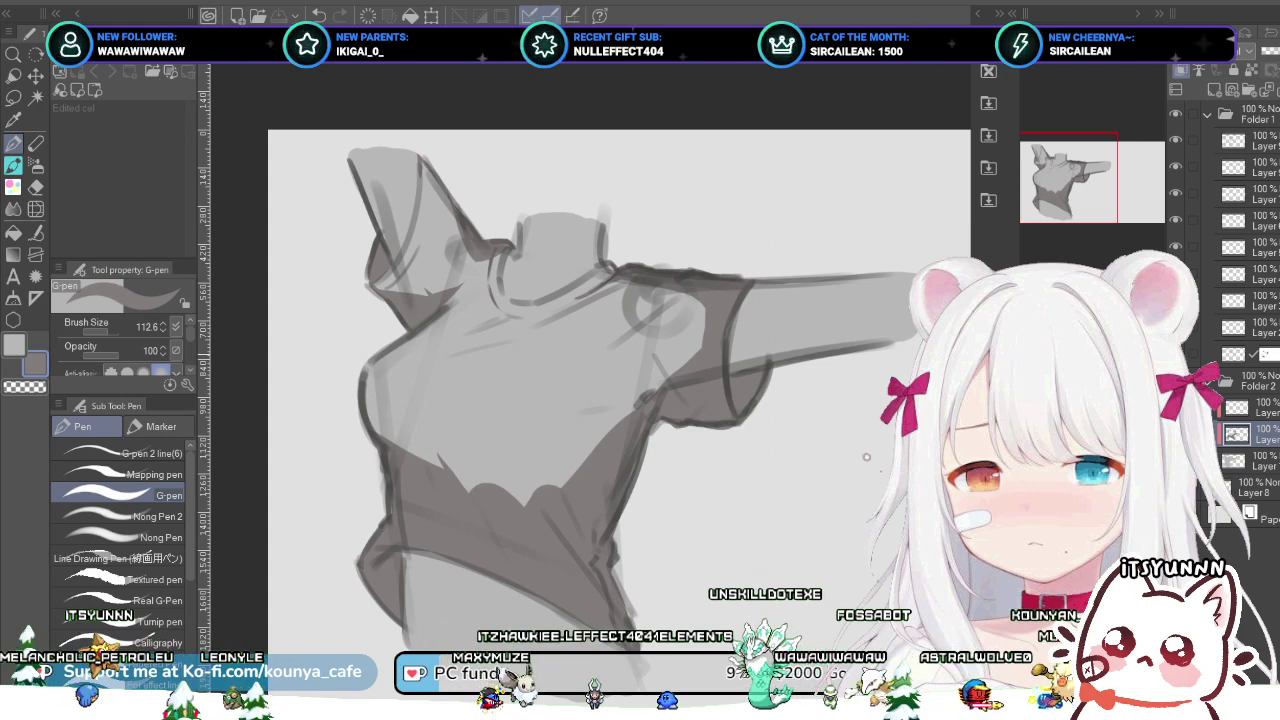
{"action": "scroll", "coordinate": [530, 358], "scroll_direction": "up", "scroll_amount": 1}
{"action": "scroll", "coordinate": [554, 356], "scroll_direction": "up", "scroll_amount": 1}
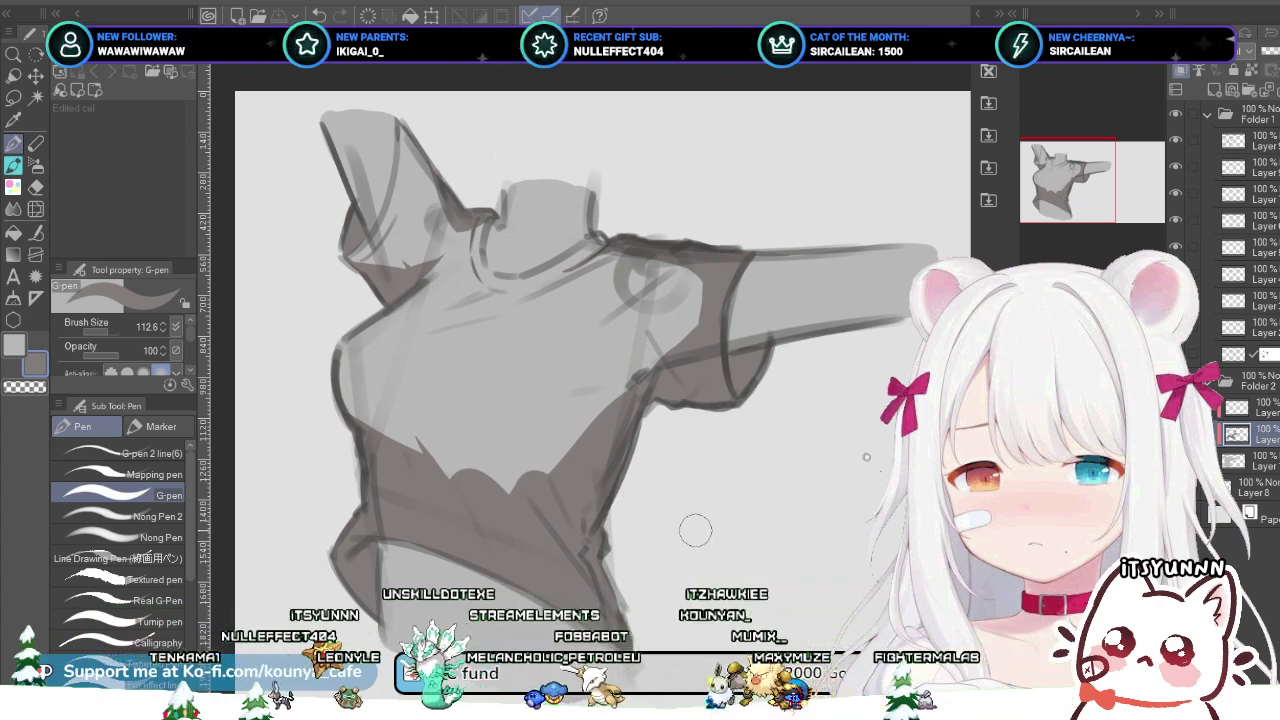
Step: Make the top layer in Folder 2 active and browse the pen and pastel brushes
{"action": "left_click", "coordinate": [1250, 407]}
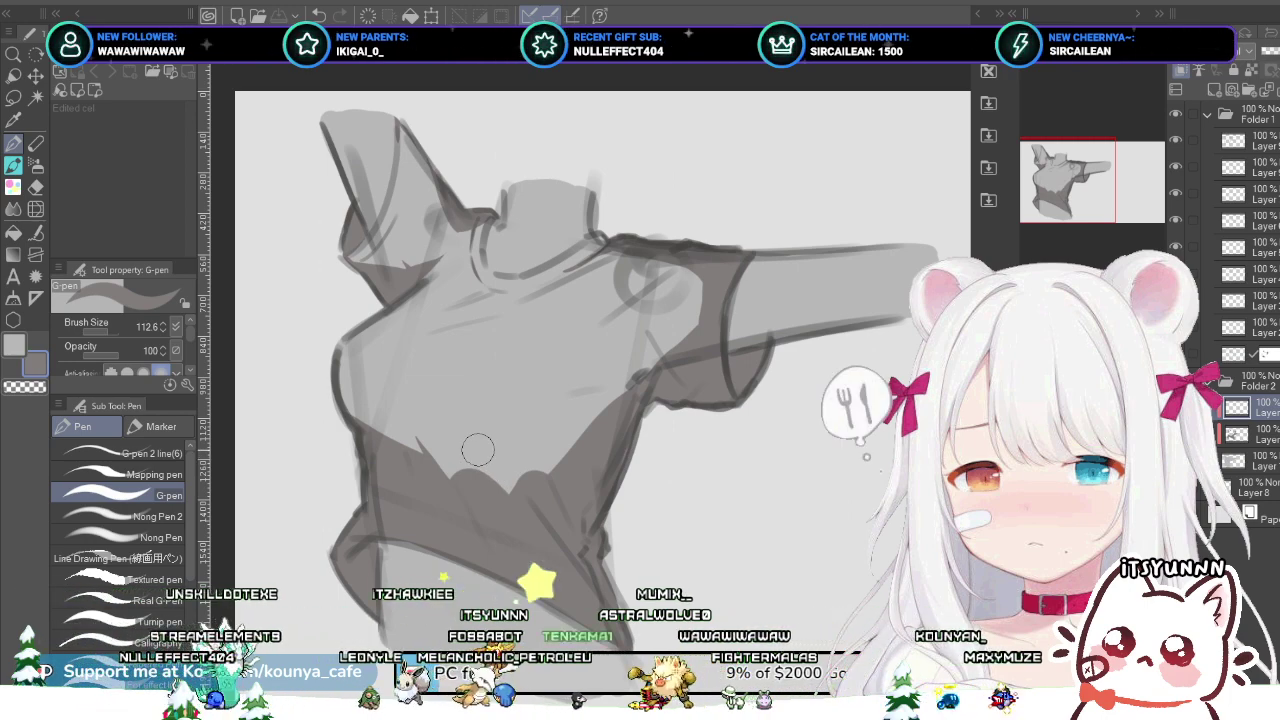
{"action": "key", "text": "p"}
{"action": "key", "text": "p"}
{"action": "key", "text": "p"}
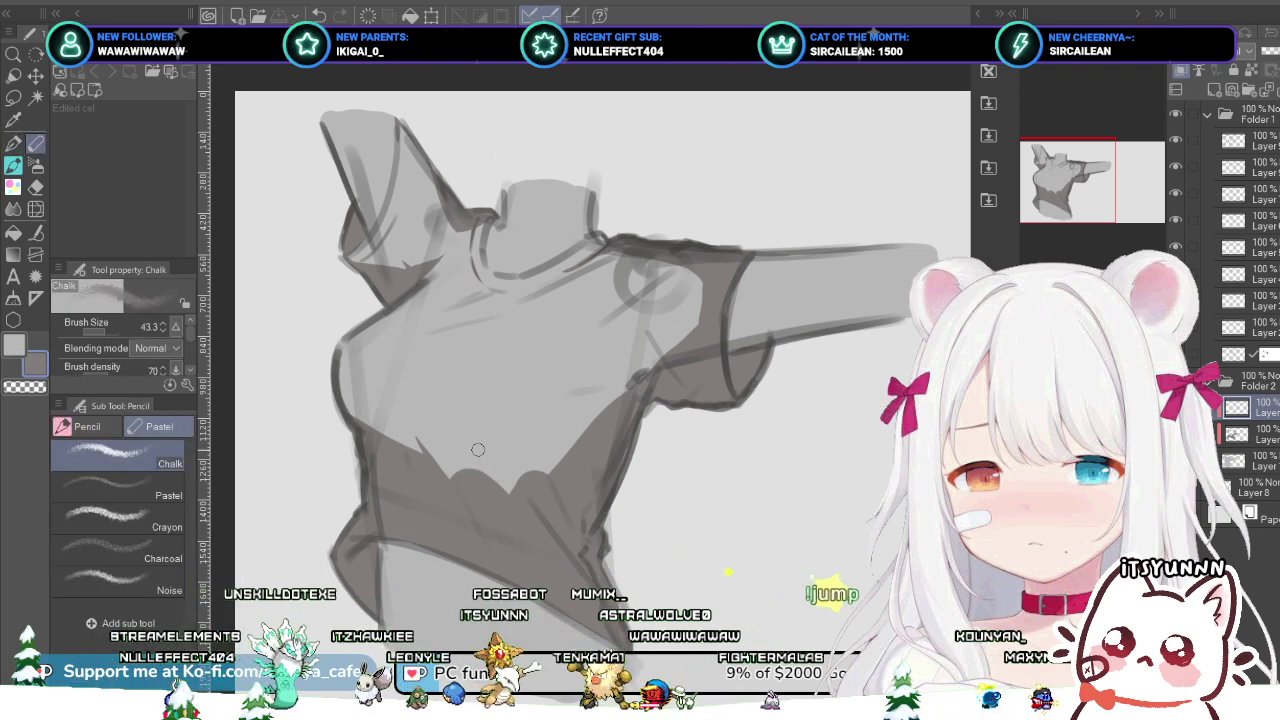
{"action": "key", "text": "p"}
{"action": "key", "text": "p"}
{"action": "key", "text": "p"}
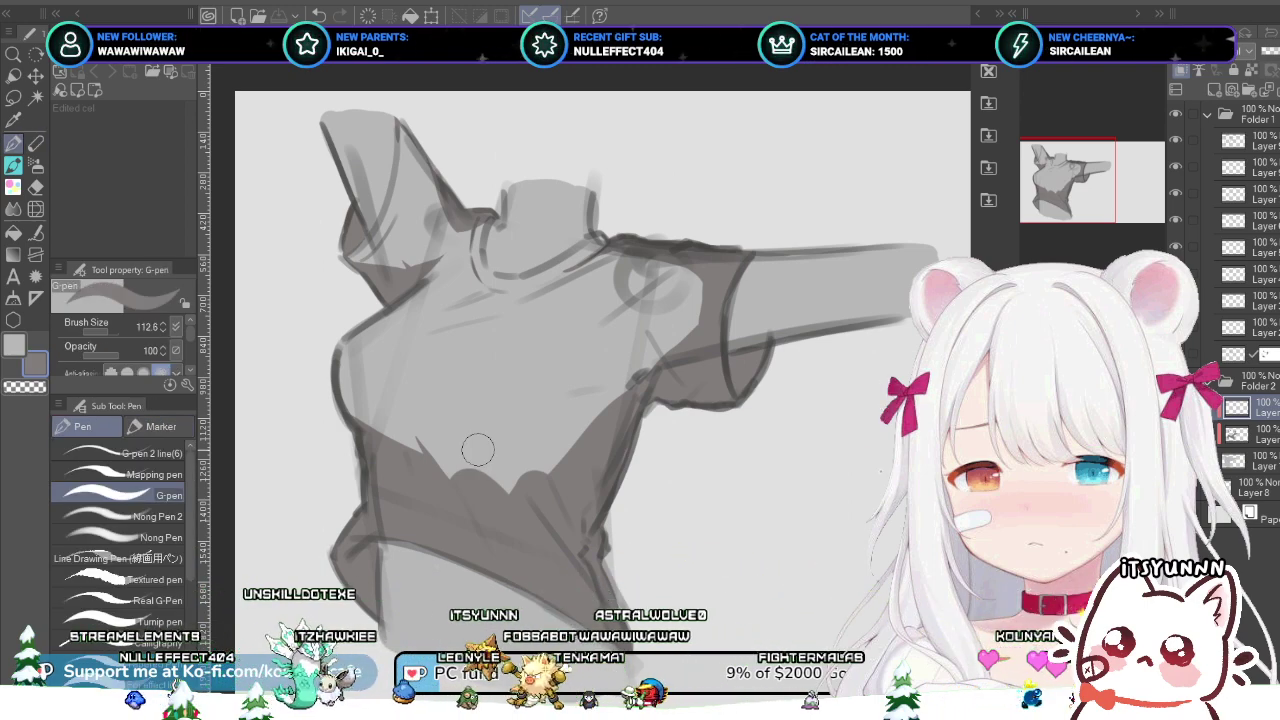
{"action": "key", "text": "p"}
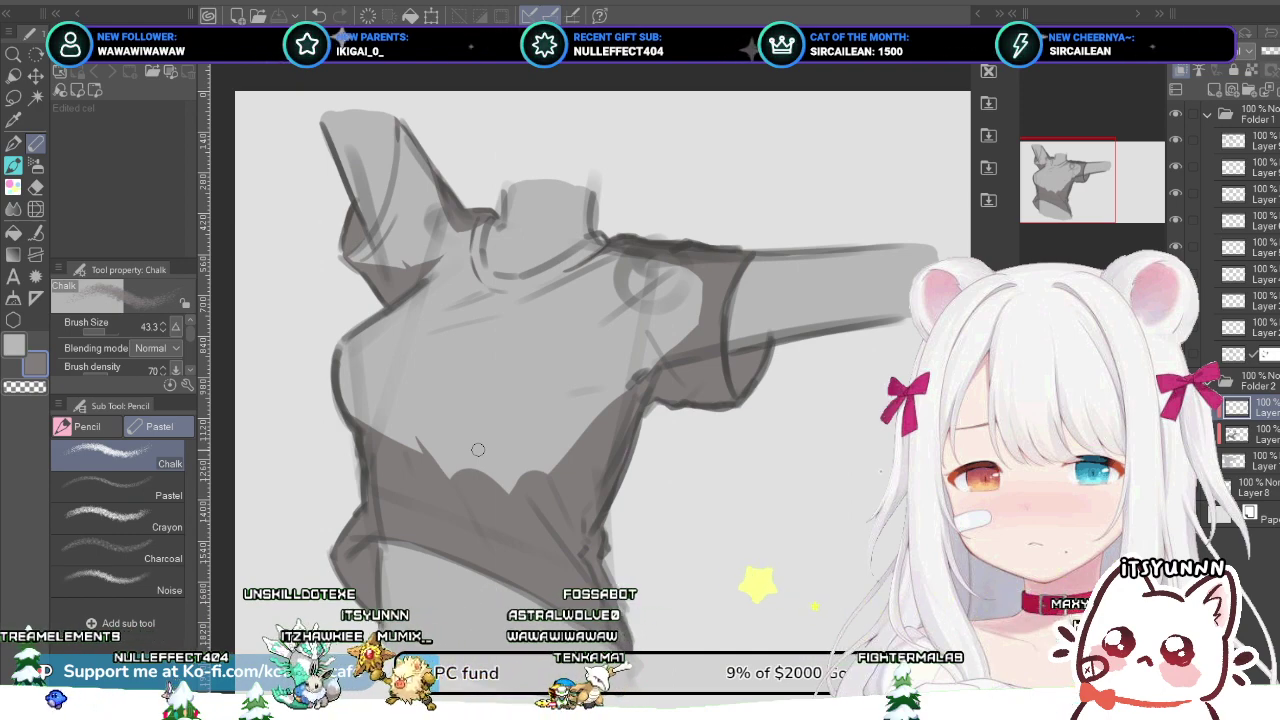
{"action": "key", "text": "p"}
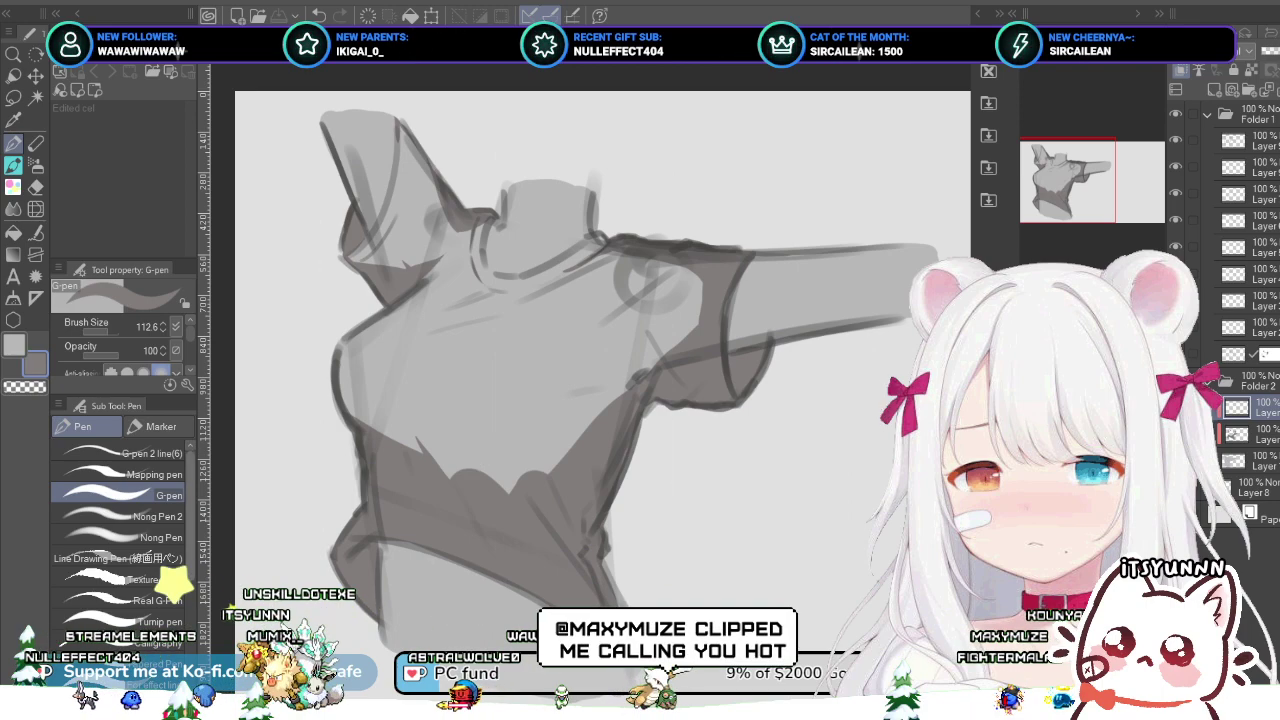
{"action": "scroll", "coordinate": [118, 500], "scroll_direction": "down", "scroll_amount": 5}
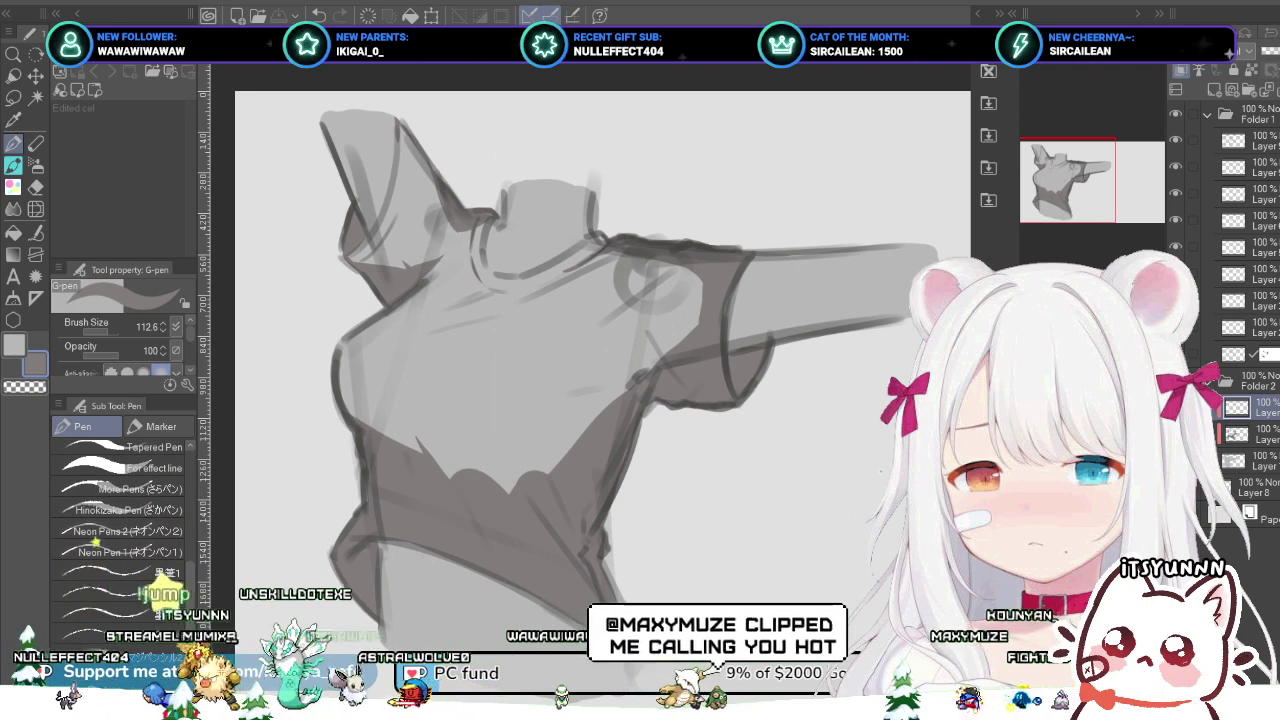
{"action": "key", "text": "p"}
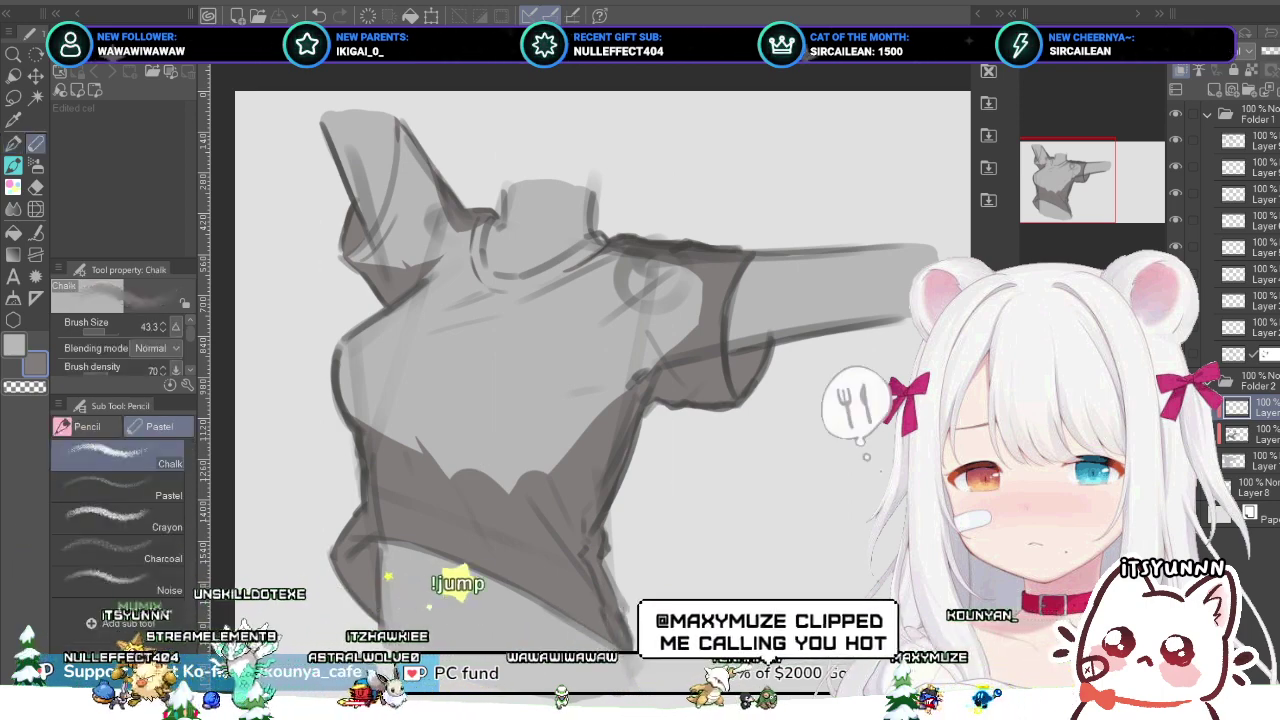
{"action": "key", "text": "p"}
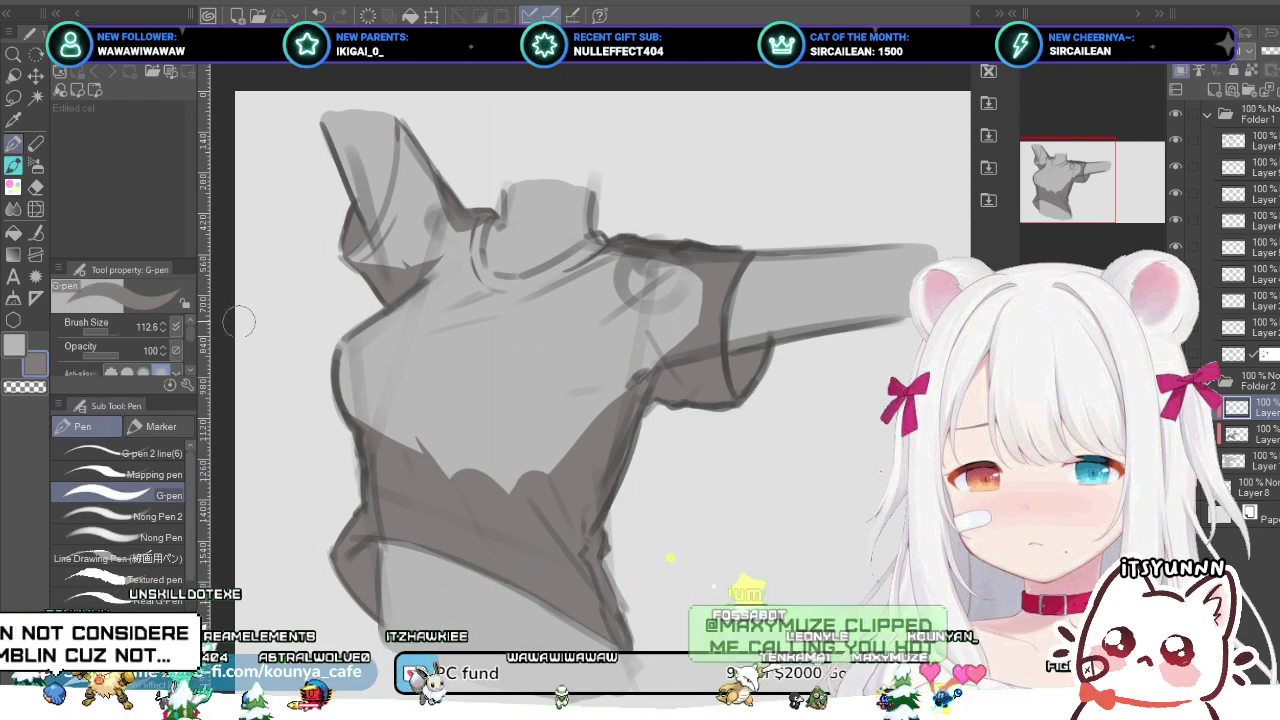
Step: Switch to the Flat marker brush and set its size to 204.7
{"action": "left_click", "coordinate": [159, 426]}
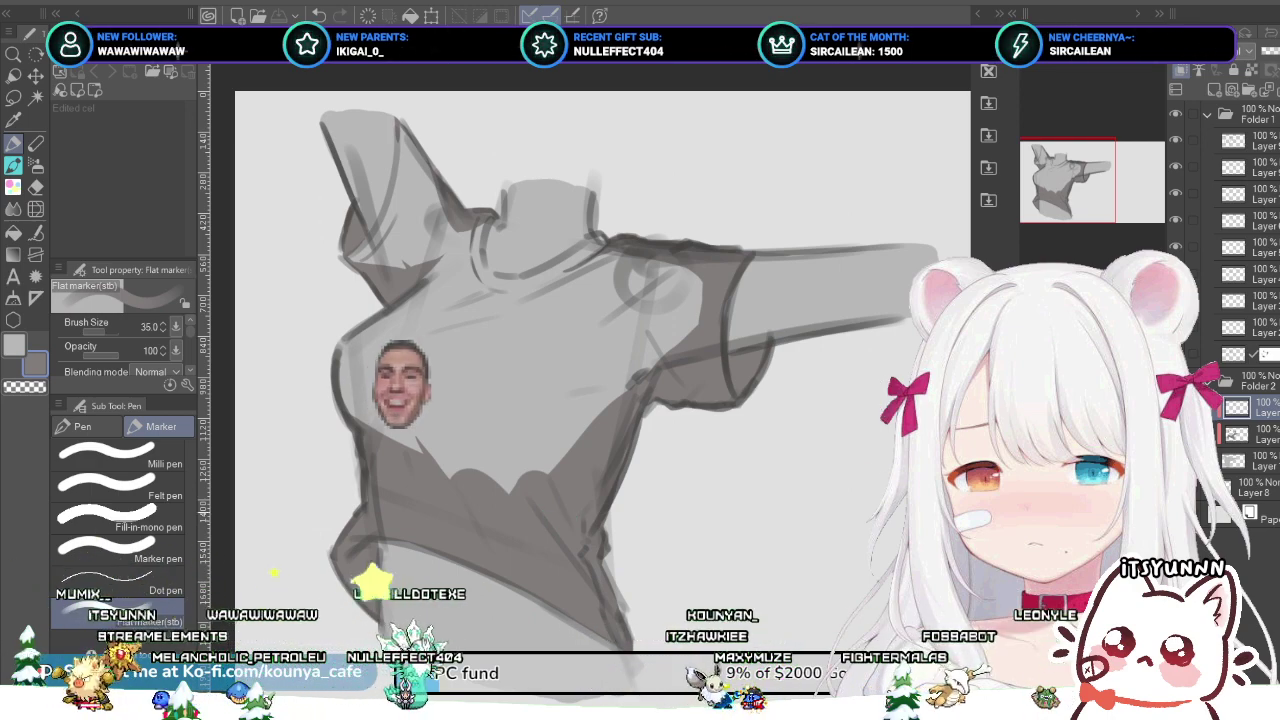
{"action": "key", "text": "]"}
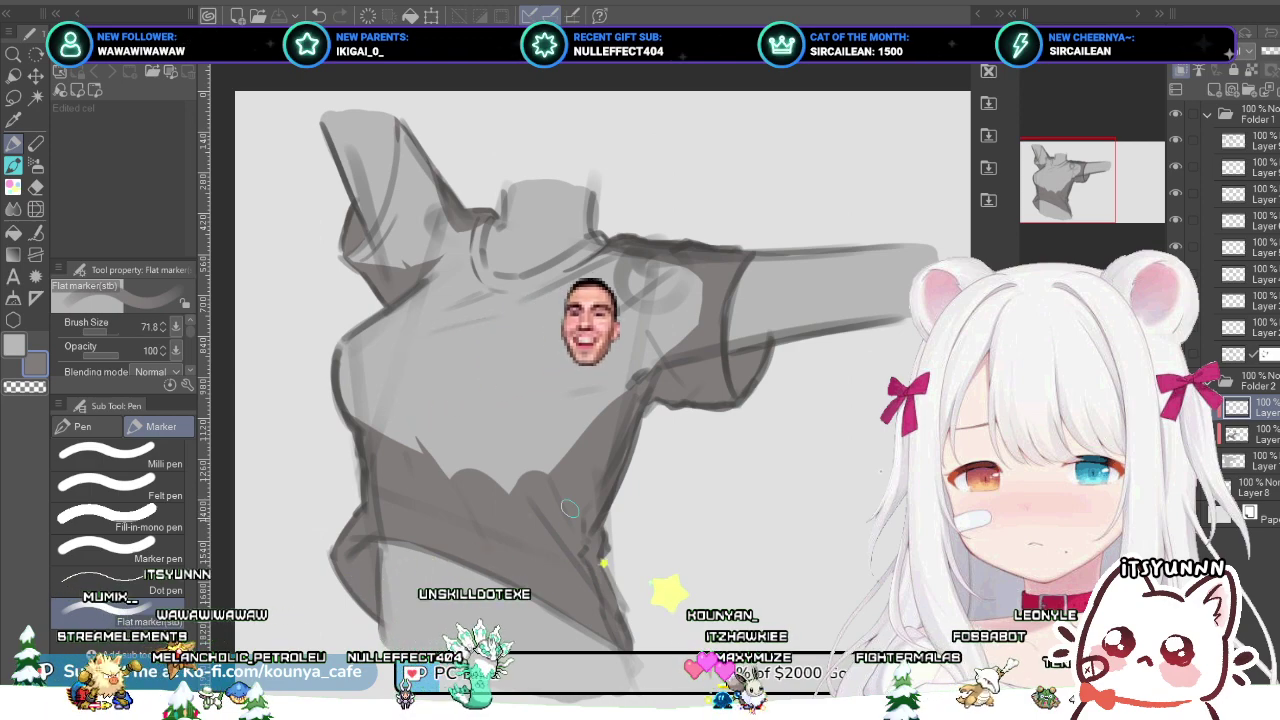
{"action": "key", "text": "bracketright"}
{"action": "key", "text": "bracketright"}
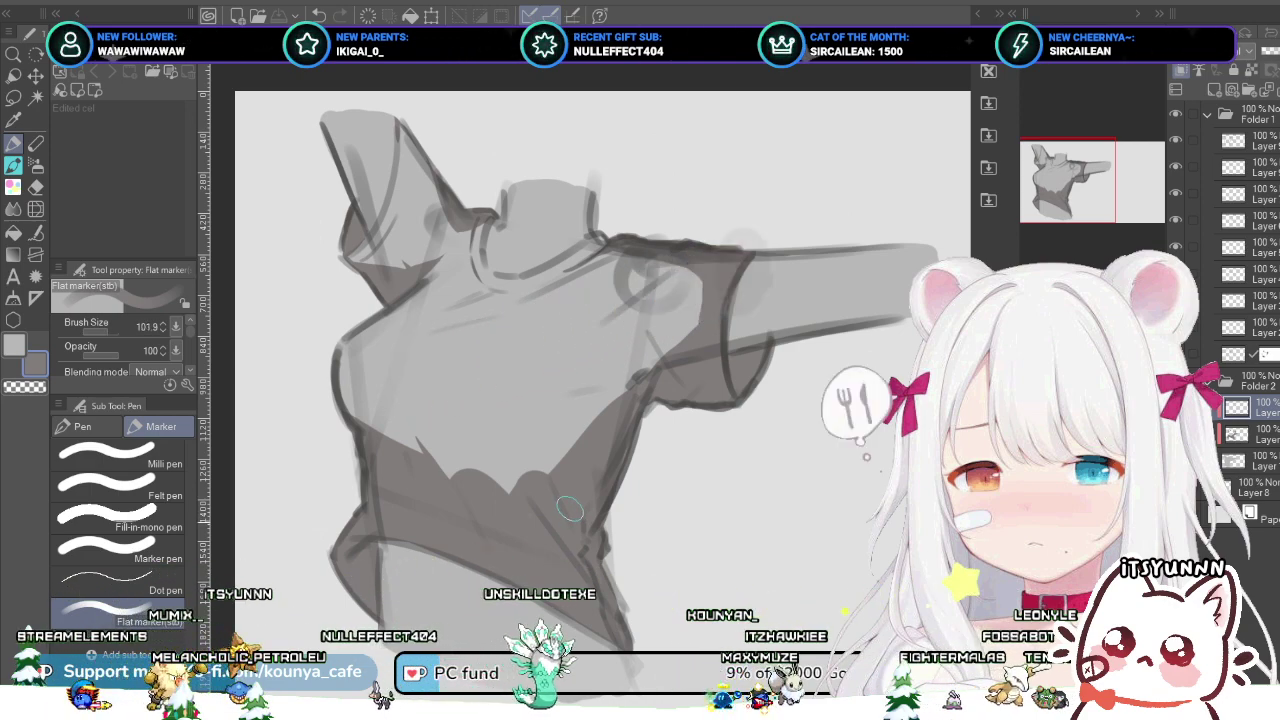
{"action": "key", "text": "bracketright"}
{"action": "key", "text": "bracketright"}
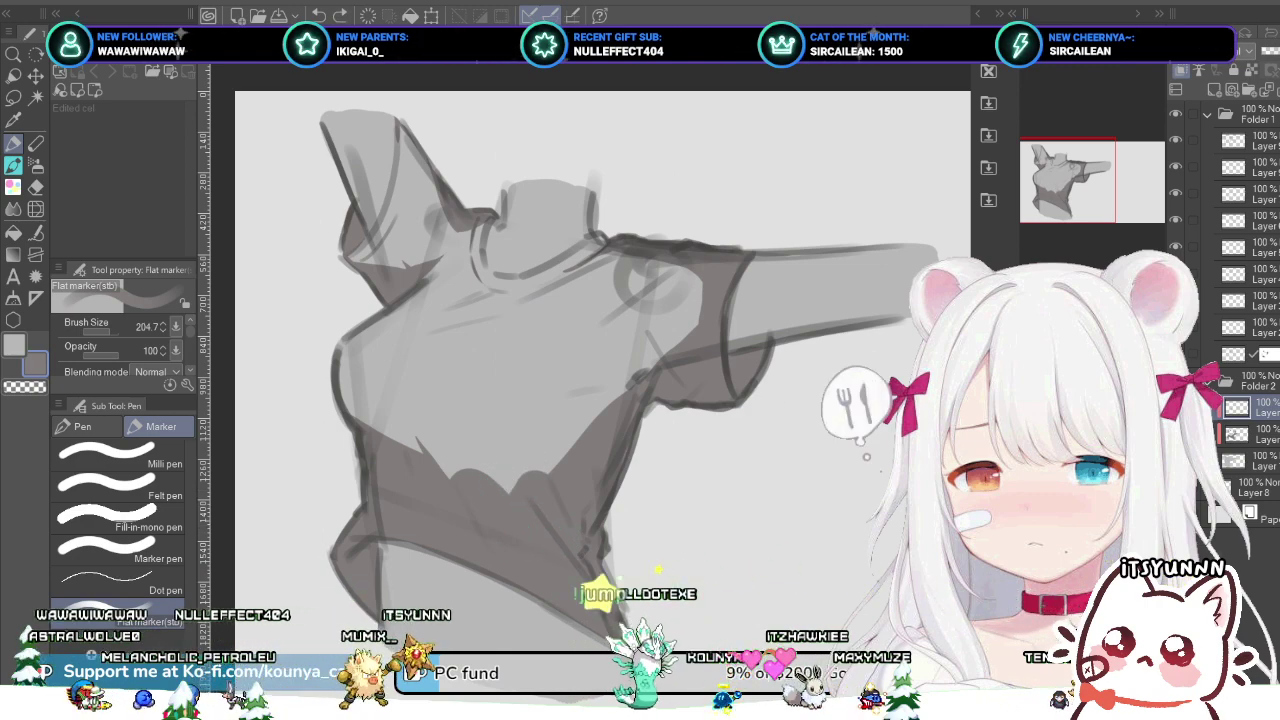
Step: Duplicate the shadow layer in Folder 2, then make the folder's top layer active with the Flat marker at size 191.4
{"action": "left_click", "coordinate": [1258, 434]}
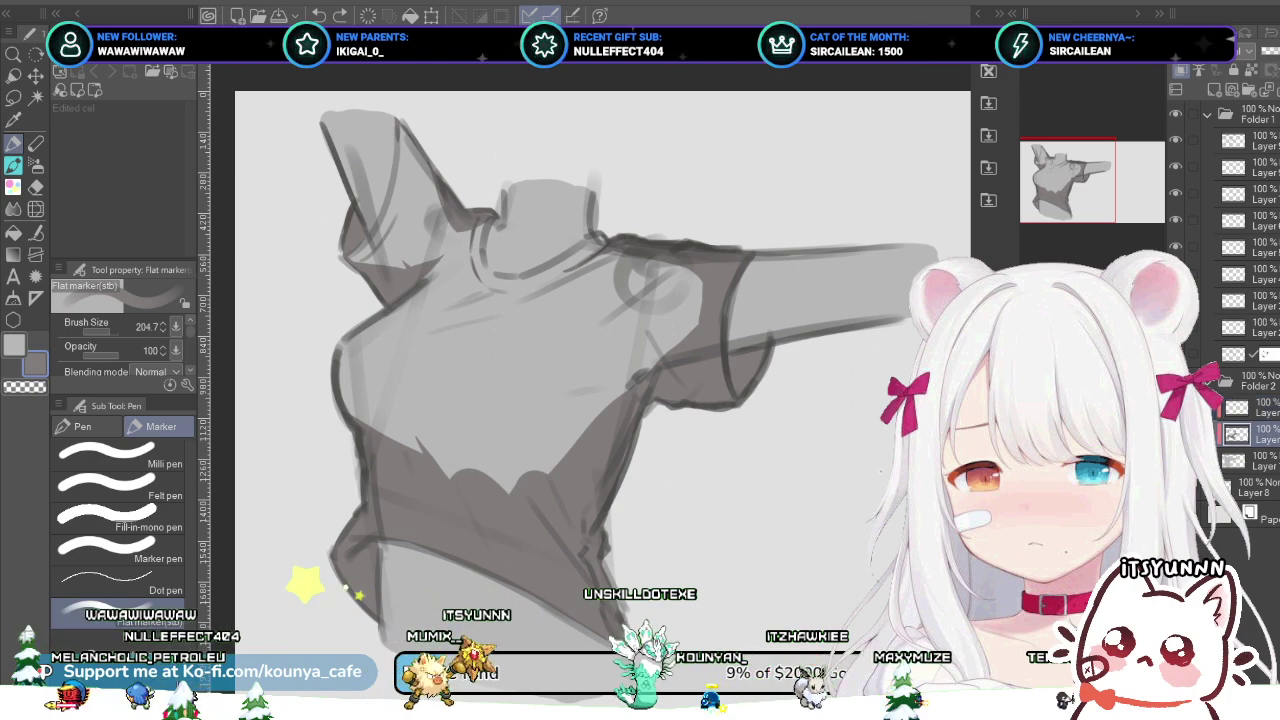
{"action": "key", "text": "ctrl+v"}
{"action": "left_click", "coordinate": [1258, 460]}
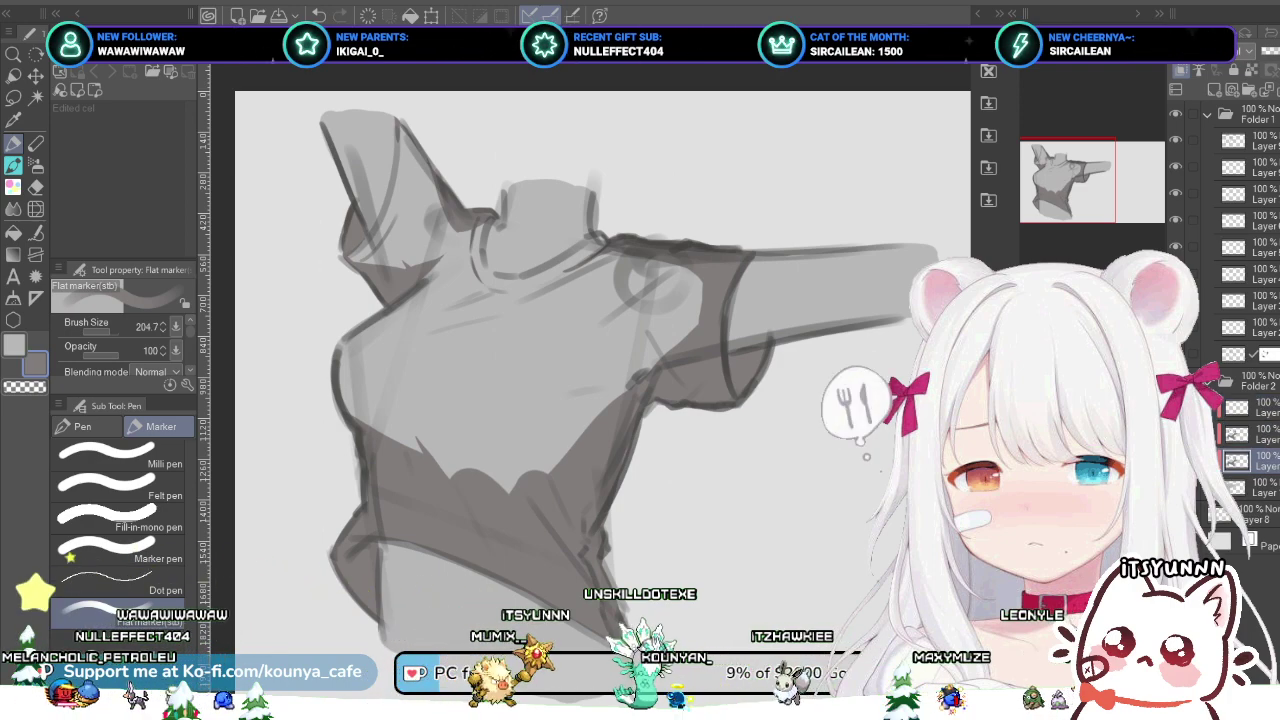
{"action": "left_click", "coordinate": [1258, 434]}
{"action": "left_click", "coordinate": [1258, 407]}
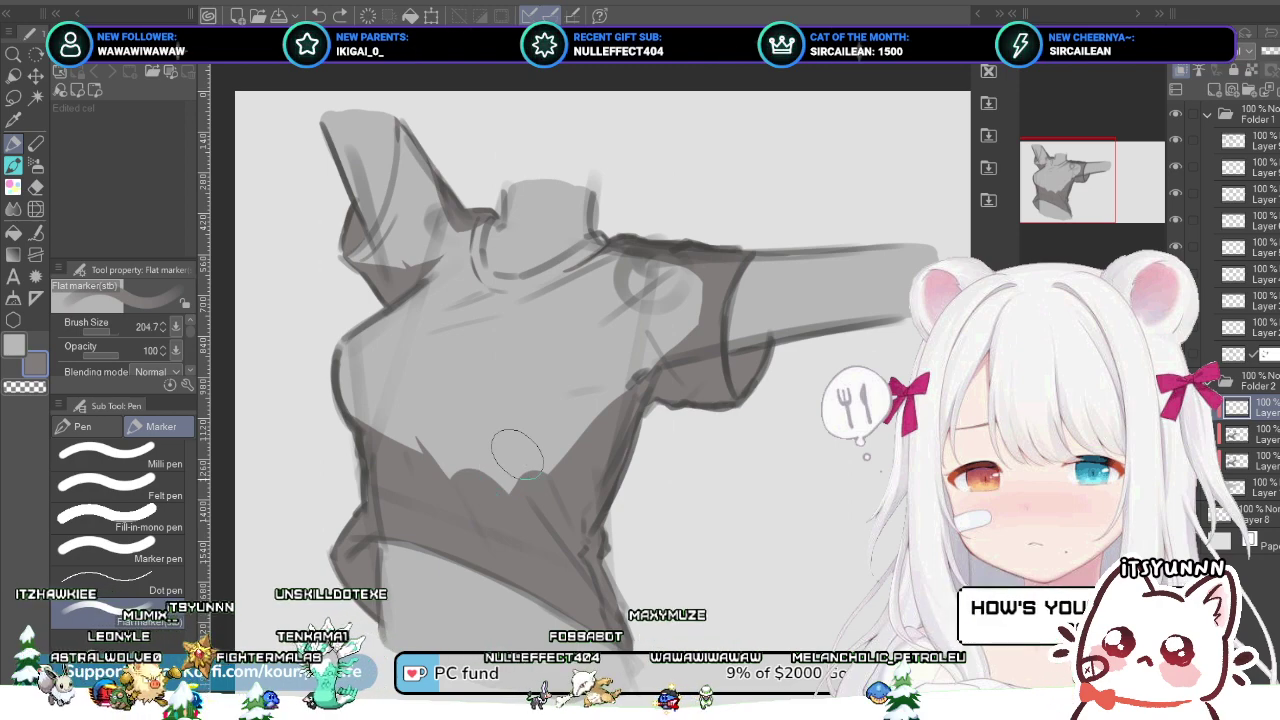
{"action": "key", "text": "bracketleft"}
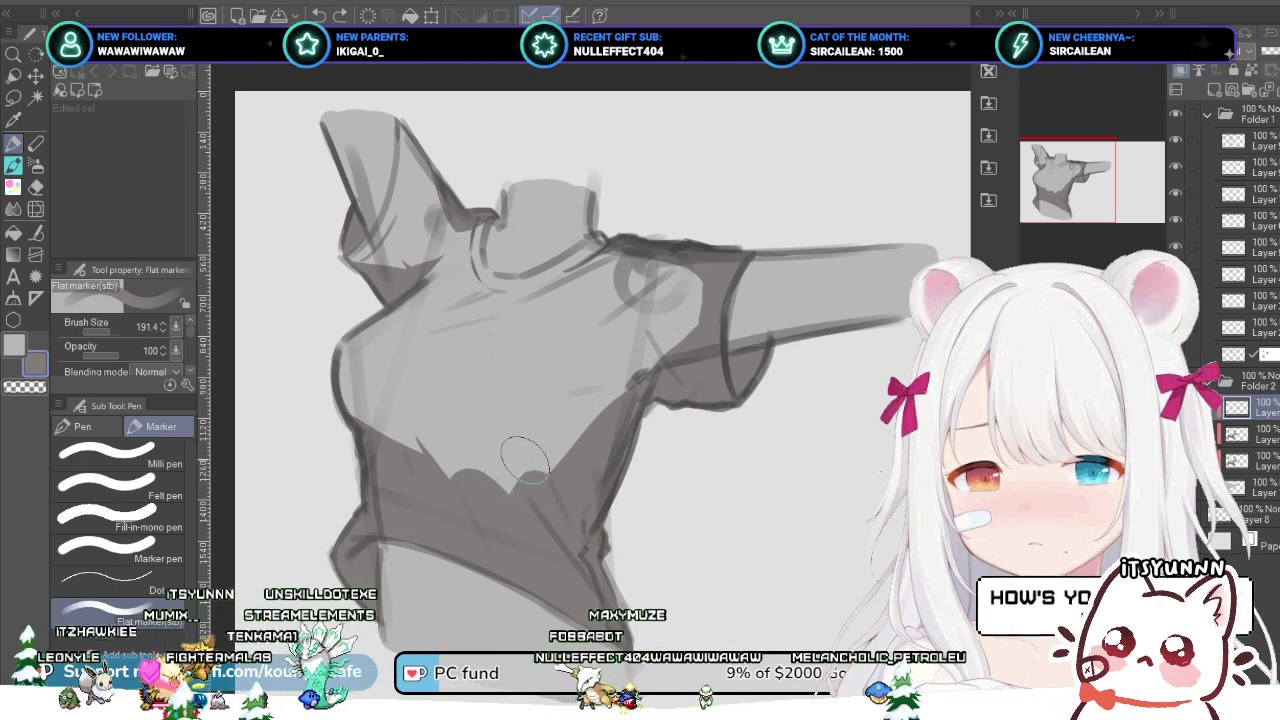
Step: Adjust the Flat marker to size 289.2 and paint a soft shadow stroke over the central notch of the chest shadow
{"action": "key", "text": "bracketleft"}
{"action": "key", "text": "bracketleft"}
{"action": "key", "text": "bracketleft"}
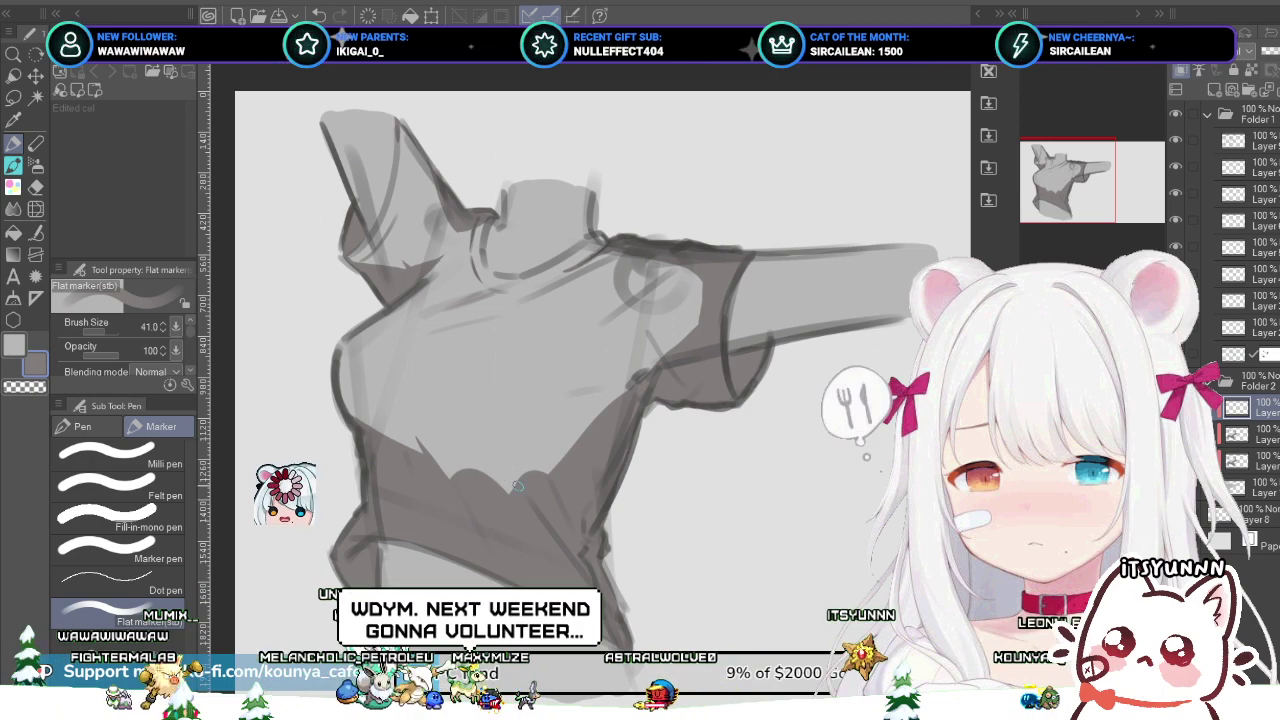
{"action": "left_click_drag", "start_coordinate": [497, 463], "coordinate": [511, 472], "text": "ctrl+alt"}
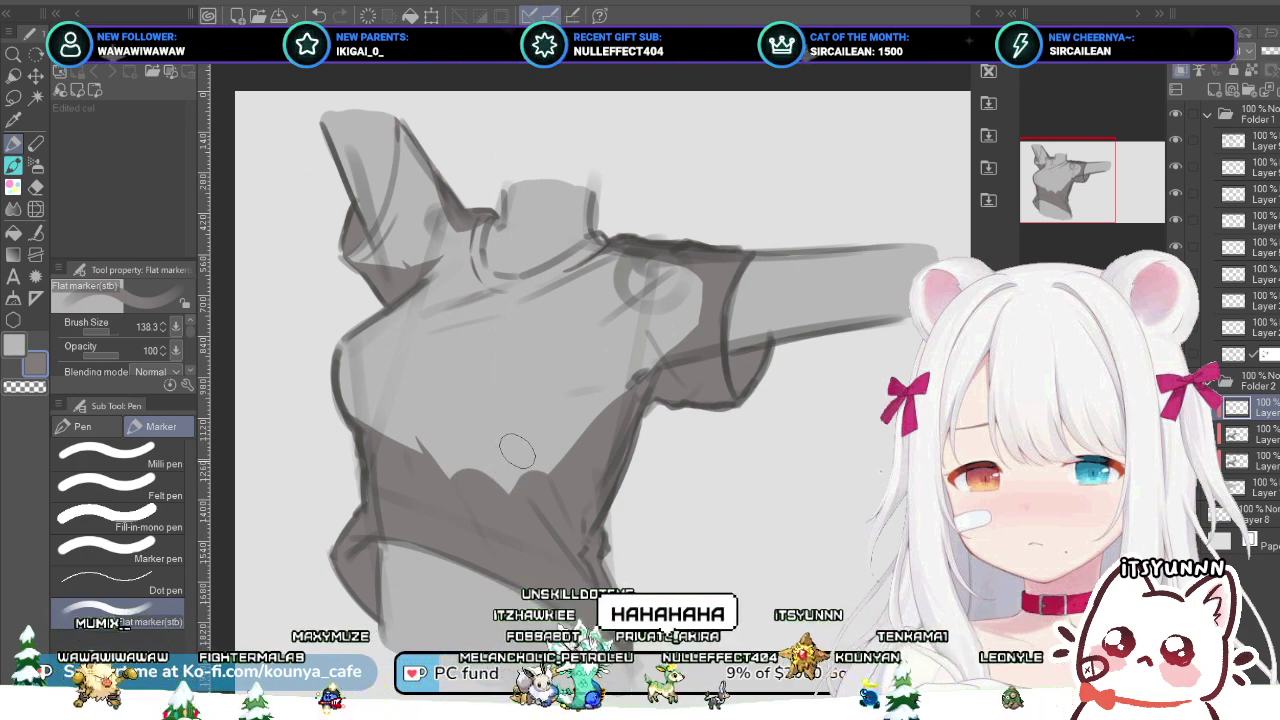
{"action": "left_click_drag", "start_coordinate": [517, 451], "coordinate": [516, 432], "text": "ctrl+alt"}
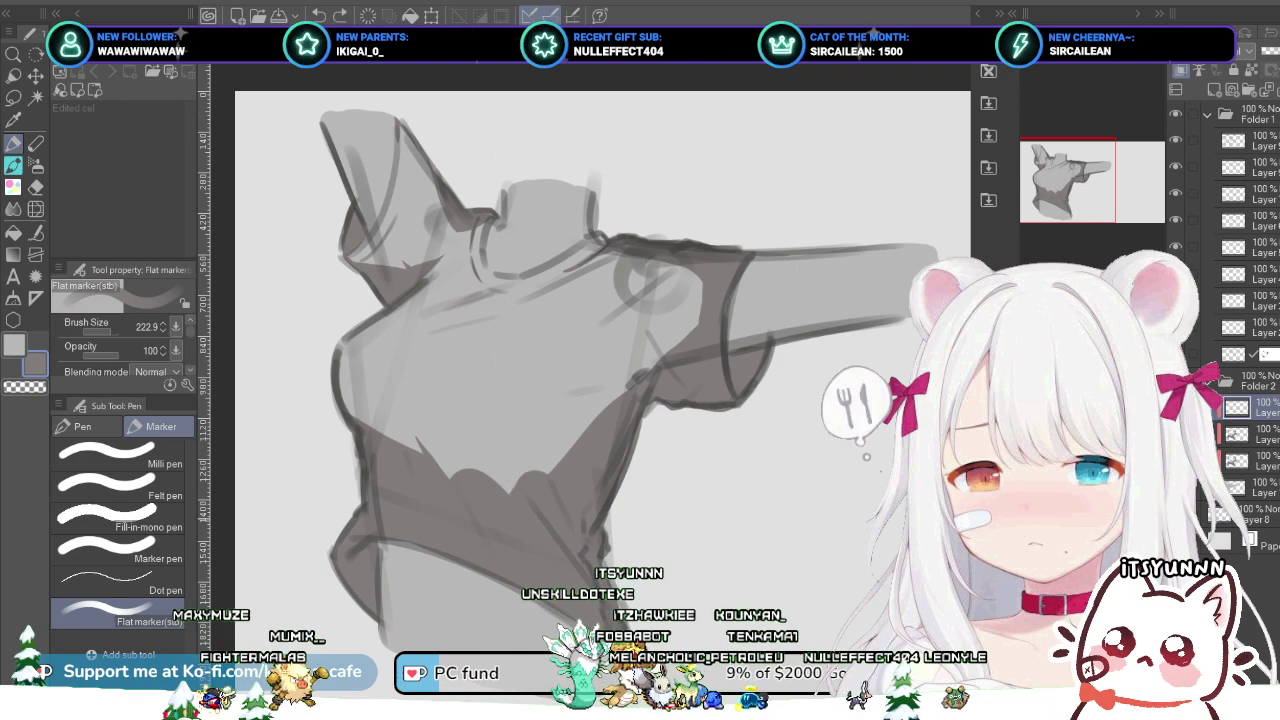
{"action": "left_click_drag", "start_coordinate": [600, 530], "coordinate": [632, 530], "text": "ctrl+alt"}
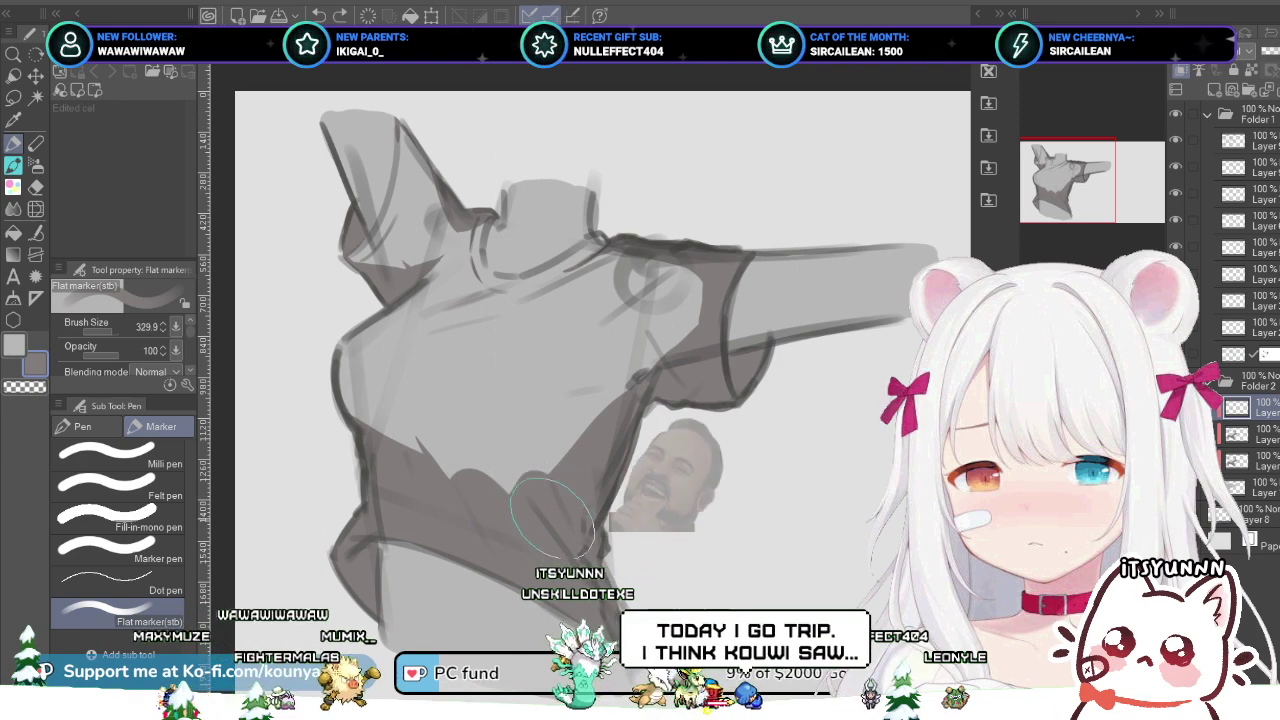
{"action": "left_click_drag", "start_coordinate": [552, 518], "coordinate": [540, 518], "text": "ctrl+alt"}
{"action": "left_click_drag", "start_coordinate": [505, 452], "coordinate": [516, 462]}
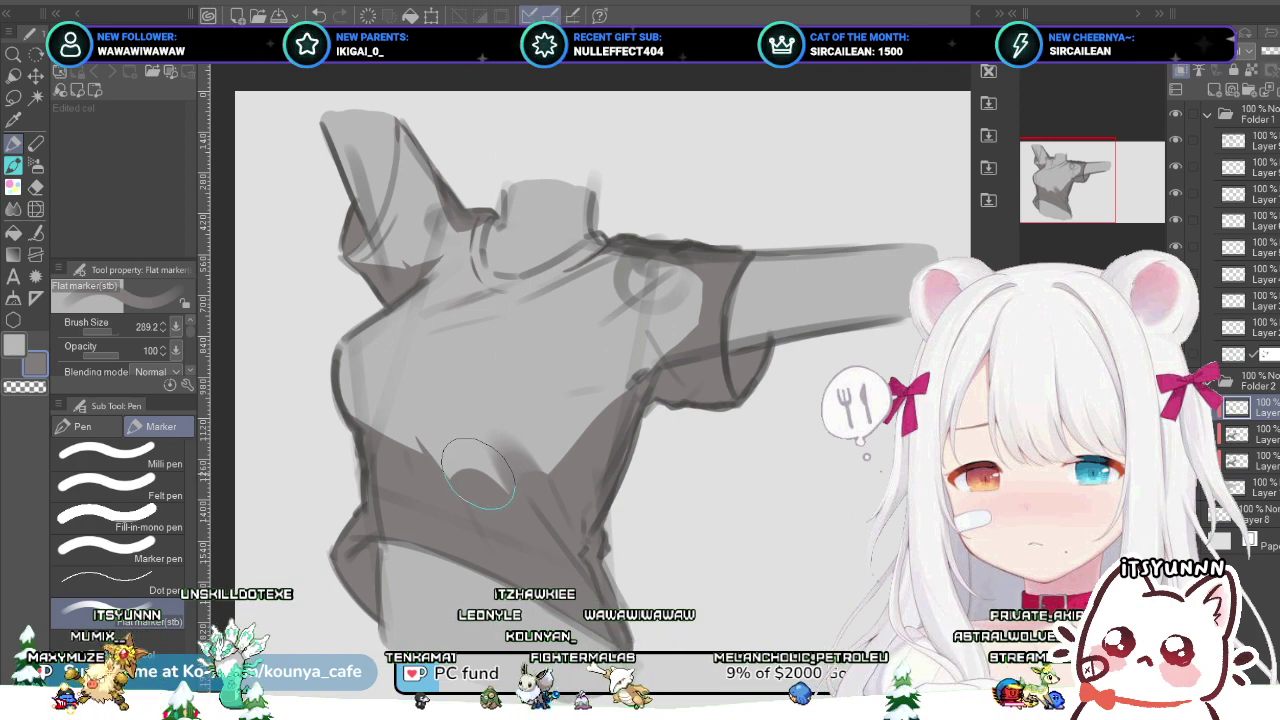
Step: Feather the shadow edge beside the central chest notch, undo one stray stroke, and lower the Flat marker's size to 61.7
{"action": "key", "text": "bracketleft"}
{"action": "key", "text": "bracketleft"}
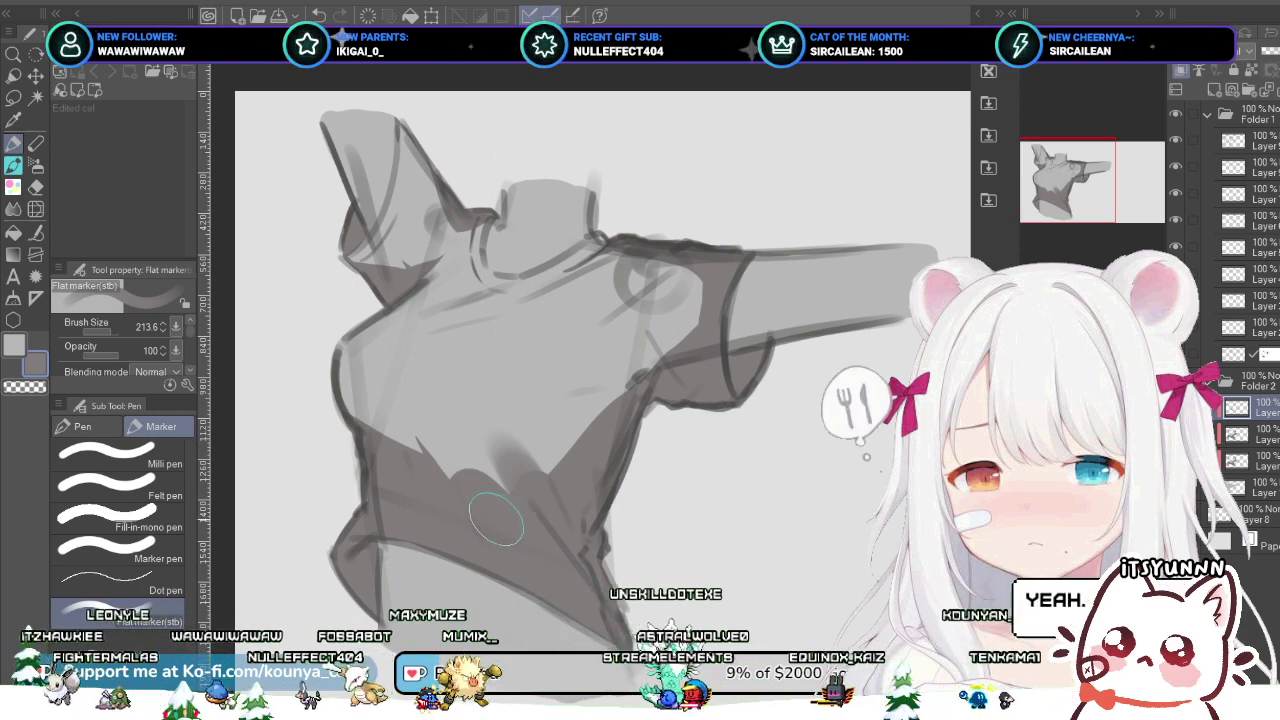
{"action": "key", "text": "ctrl+z"}
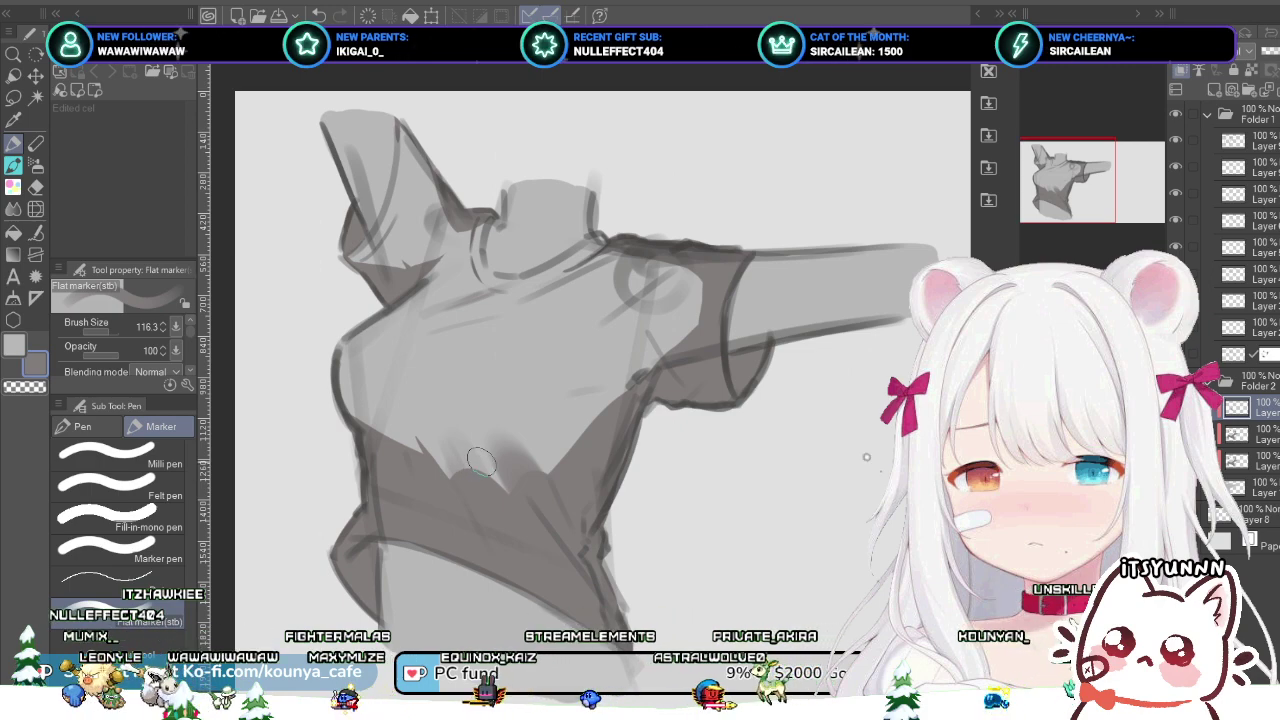
{"action": "key", "text": "["}
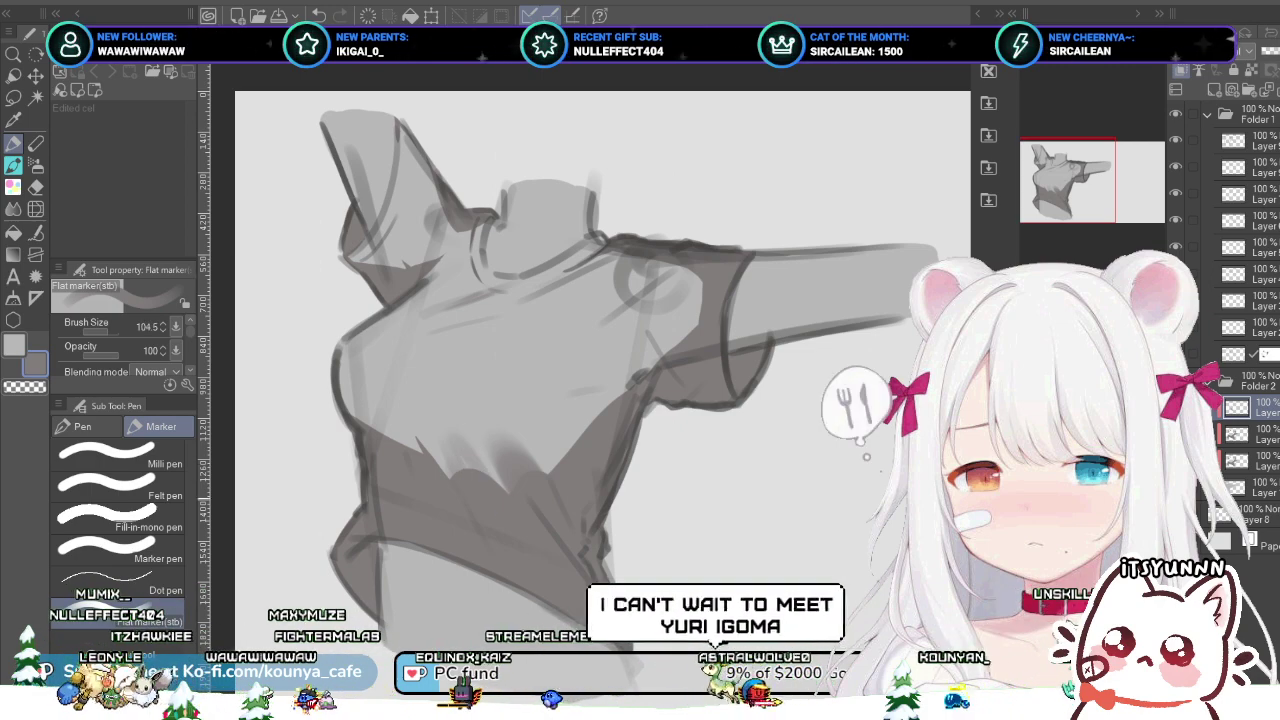
{"action": "key", "text": "bracketleft"}
{"action": "key", "text": "bracketleft"}
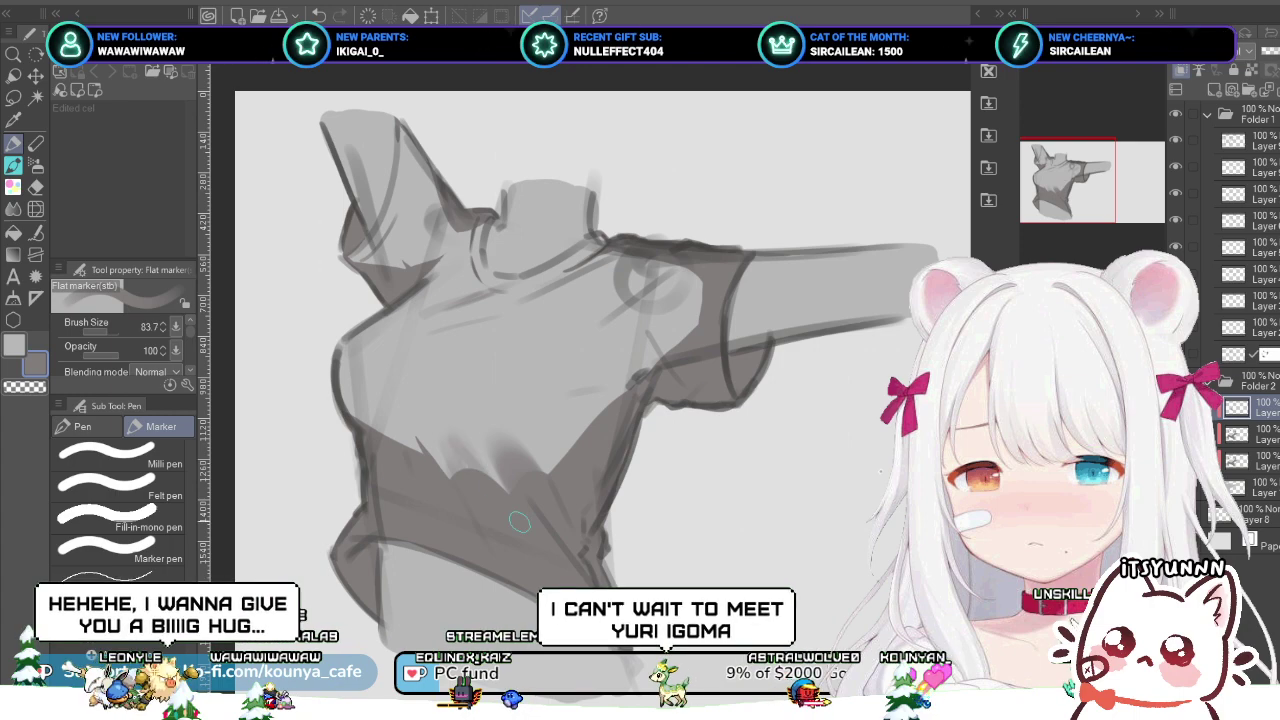
{"action": "key", "text": "bracketleft"}
{"action": "key", "text": "bracketleft"}
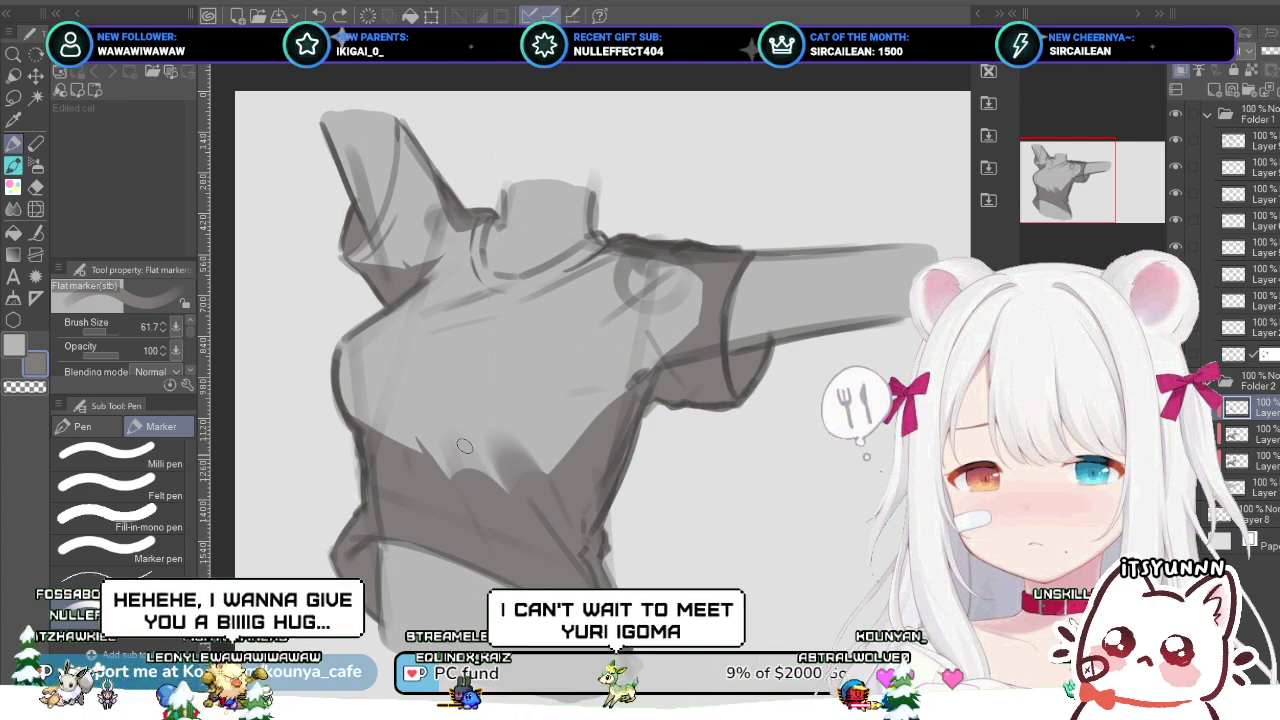
{"action": "key", "text": "bracketleft"}
{"action": "mouse_move", "coordinate": [452, 436]}
{"action": "left_mouse_down"}
{"action": "mouse_move", "coordinate": [482, 468]}
{"action": "mouse_move", "coordinate": [450, 432]}
{"action": "left_mouse_up"}
{"action": "key", "text": "ctrl+z"}
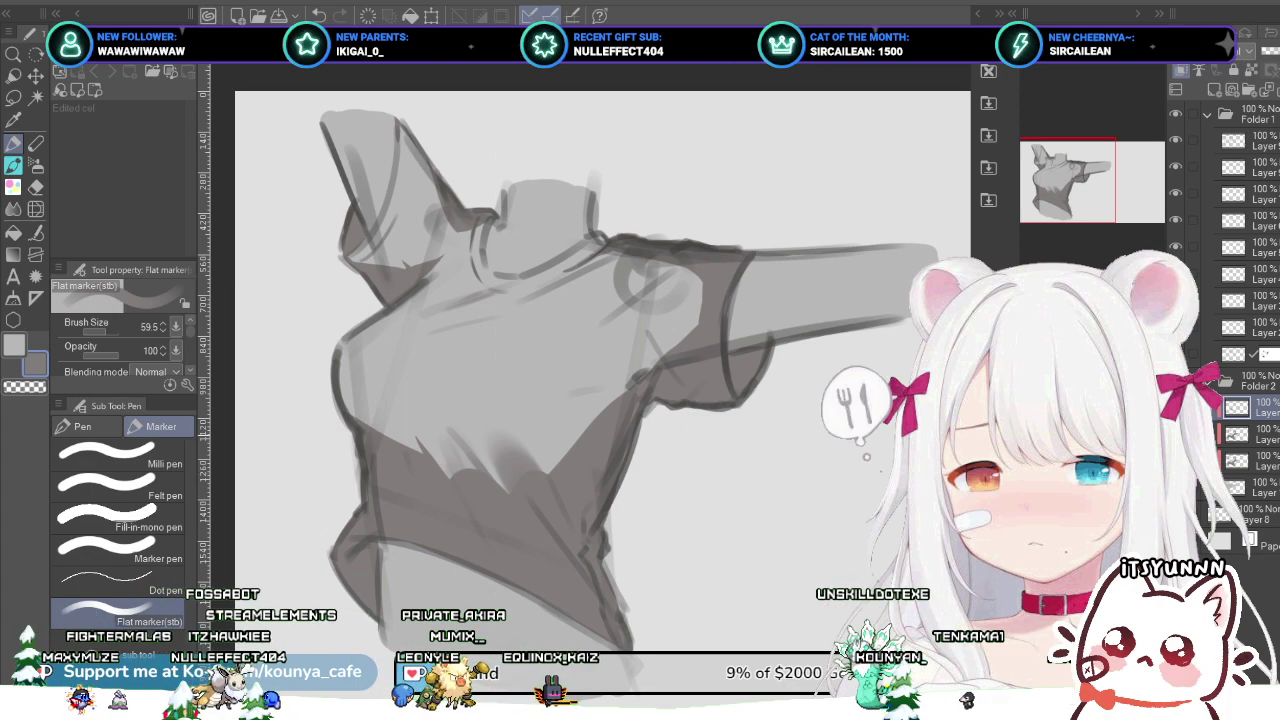
Step: Shade the torso shadow's edge below the outstretched arm's armpit with the Flat marker at size 152, and reduce its size to 128.1
{"action": "scroll", "coordinate": [410, 415], "scroll_direction": "up", "scroll_amount": 1}
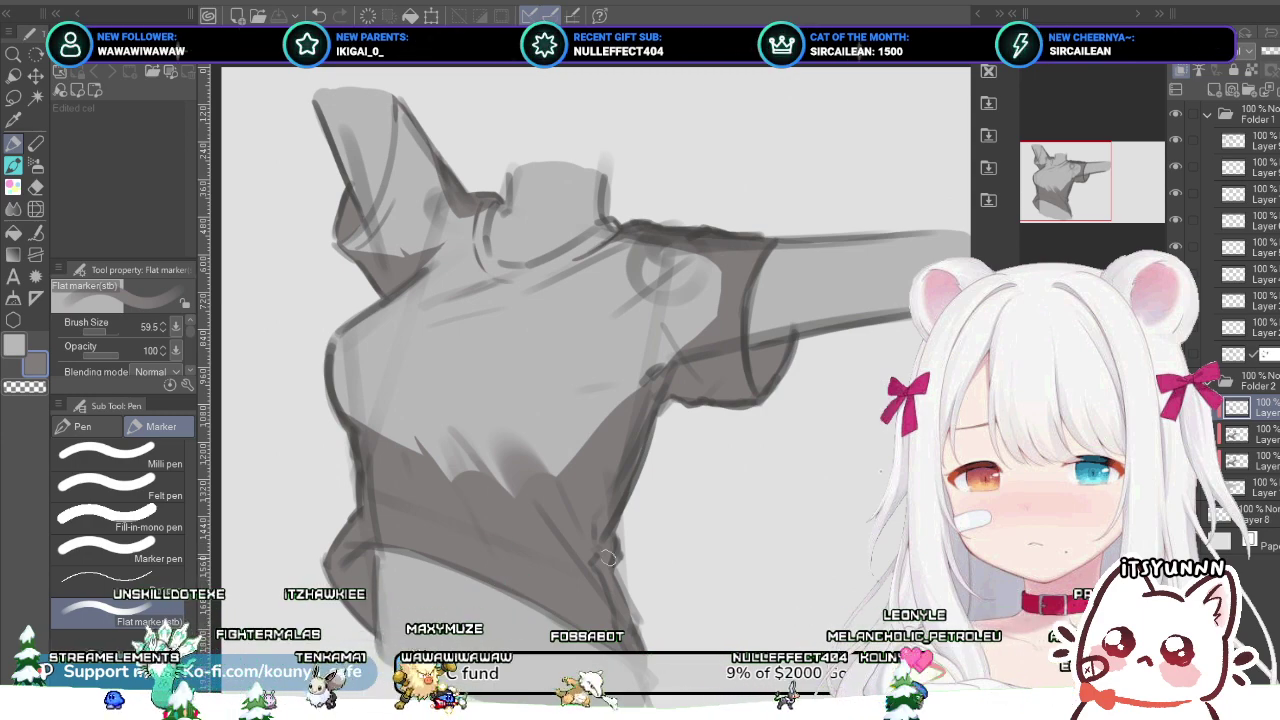
{"action": "left_click_drag", "start_coordinate": [608, 557], "coordinate": [560, 562]}
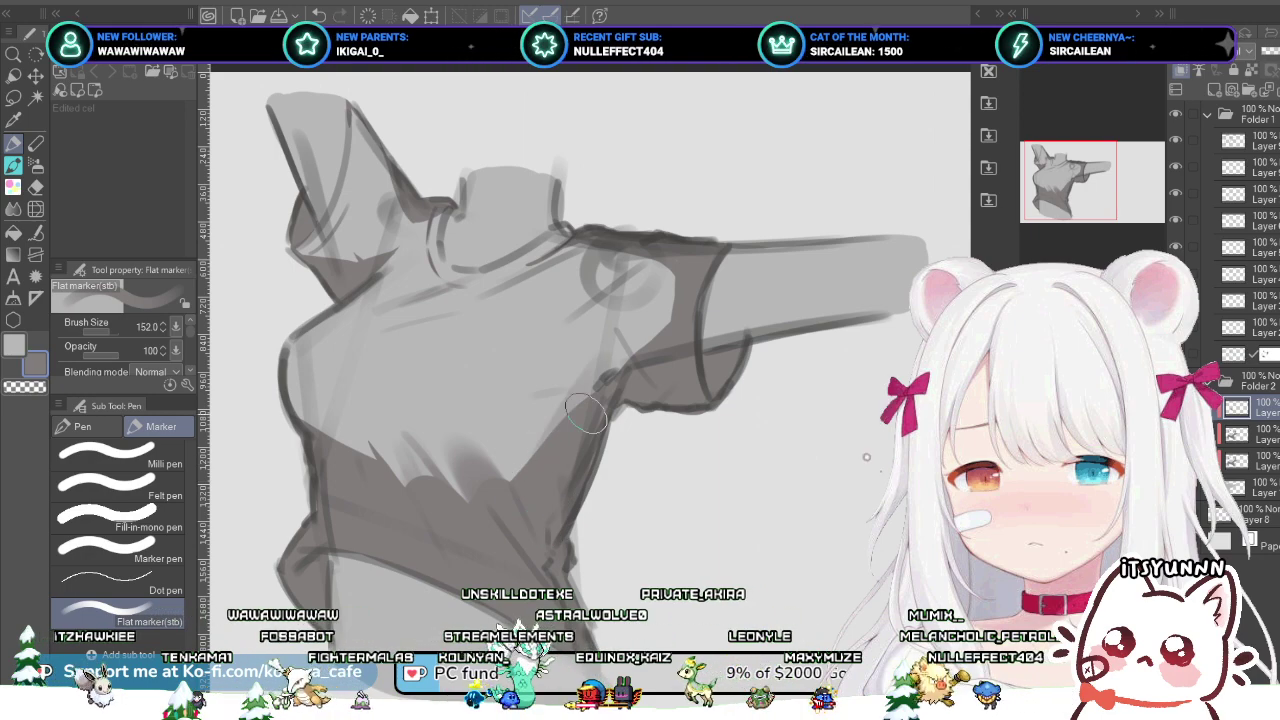
{"action": "left_click_drag", "start_coordinate": [533, 467], "coordinate": [575, 434]}
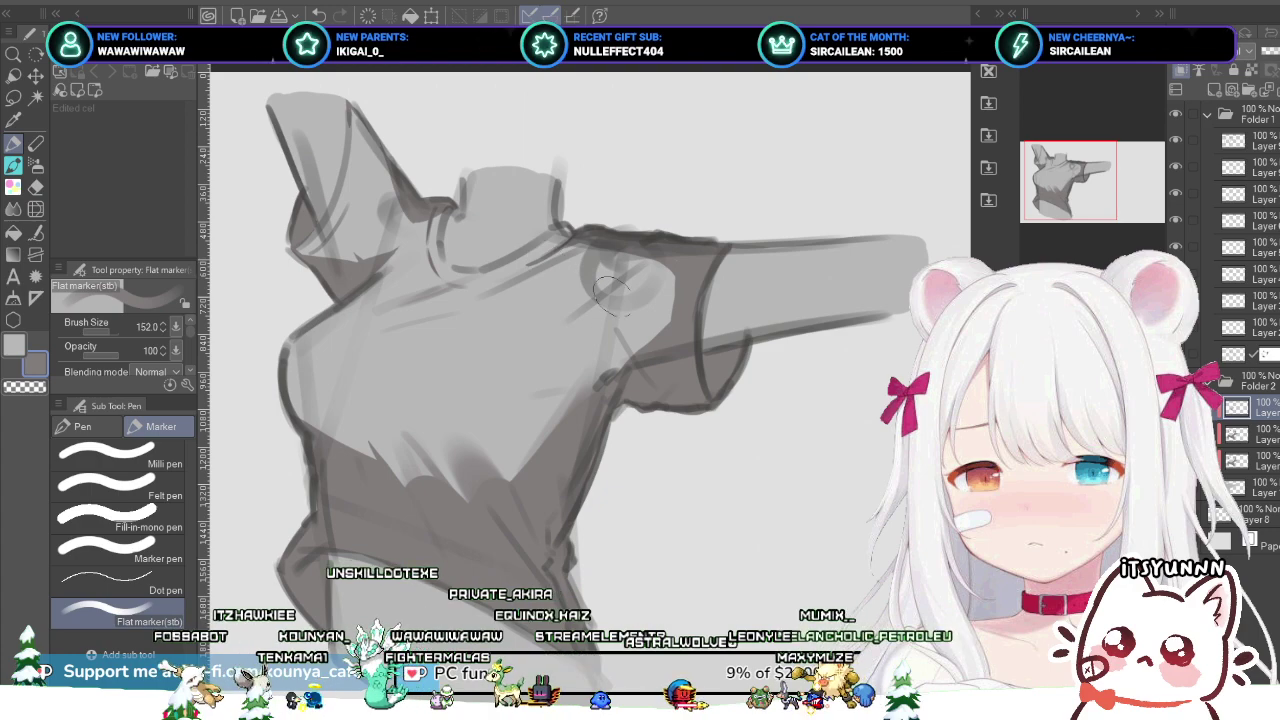
{"action": "key", "text": "["}
{"action": "key", "text": "["}
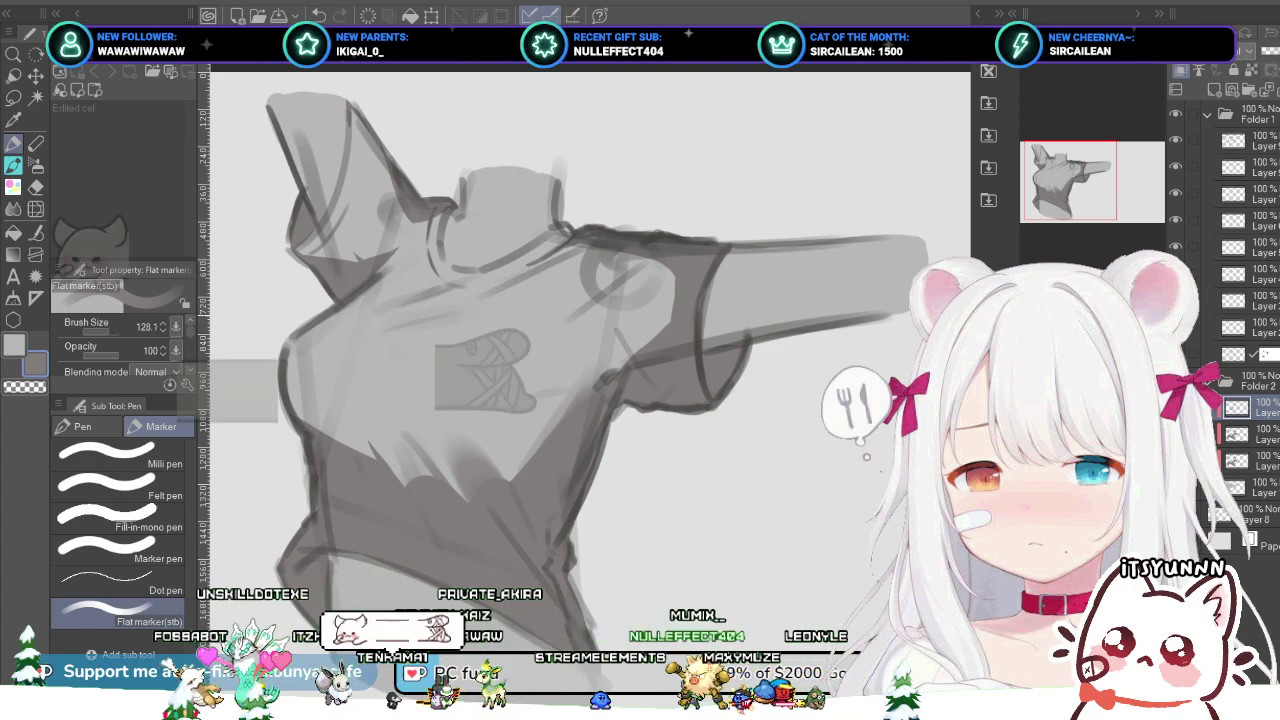
Step: Try to paint a thin fold shadow on the shirt just below the collar with the Flat marker, and undo the strokes
{"action": "key", "text": "["}
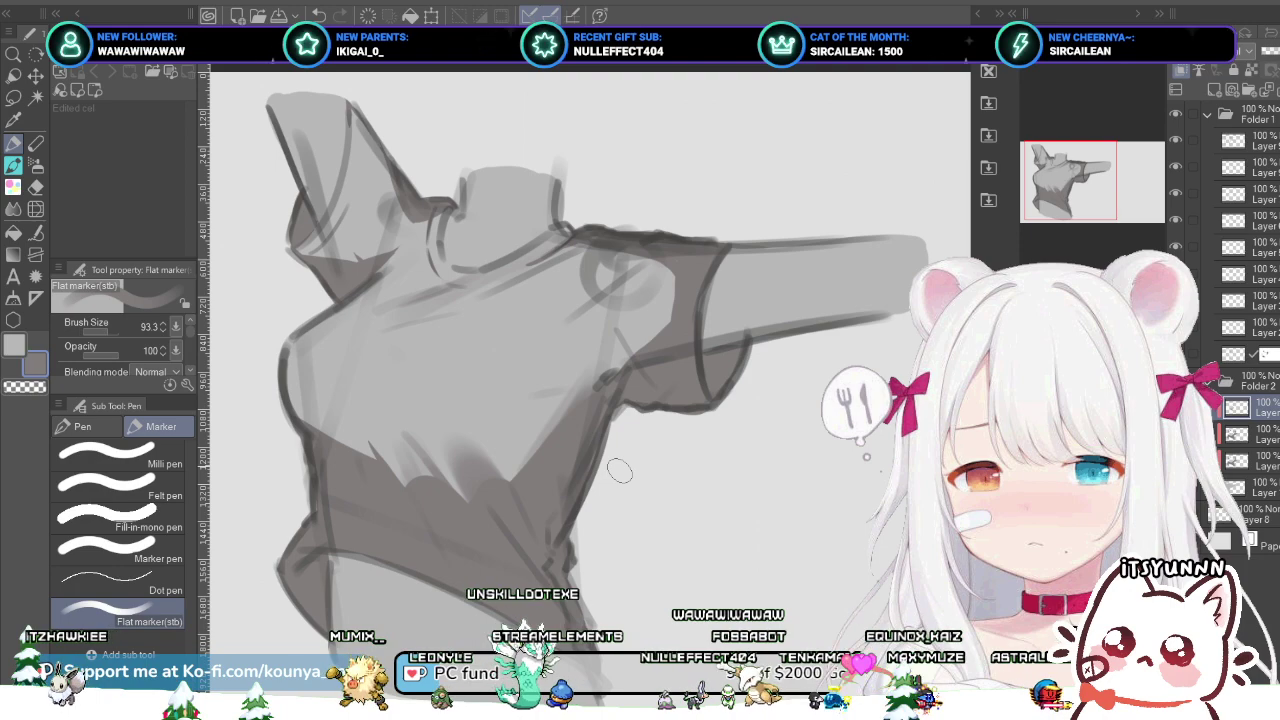
{"action": "key", "text": "]"}
{"action": "key", "text": "]"}
{"action": "key", "text": "]"}
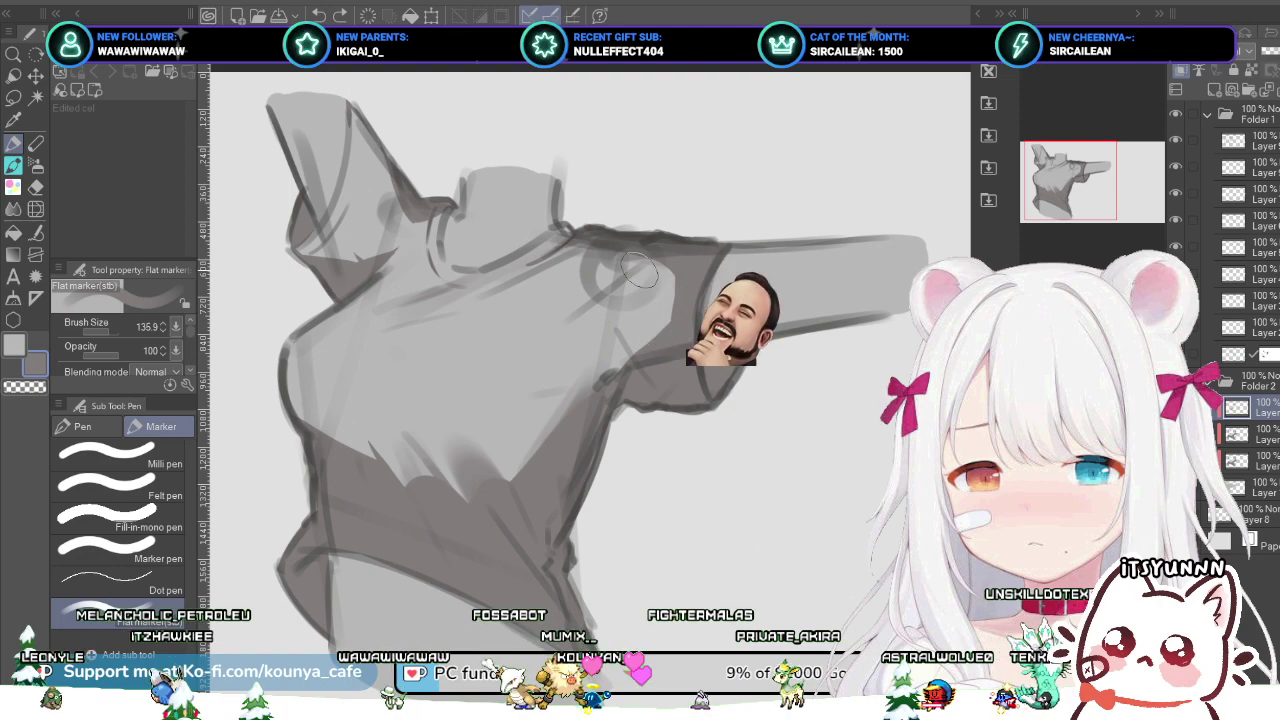
{"action": "key", "text": "["}
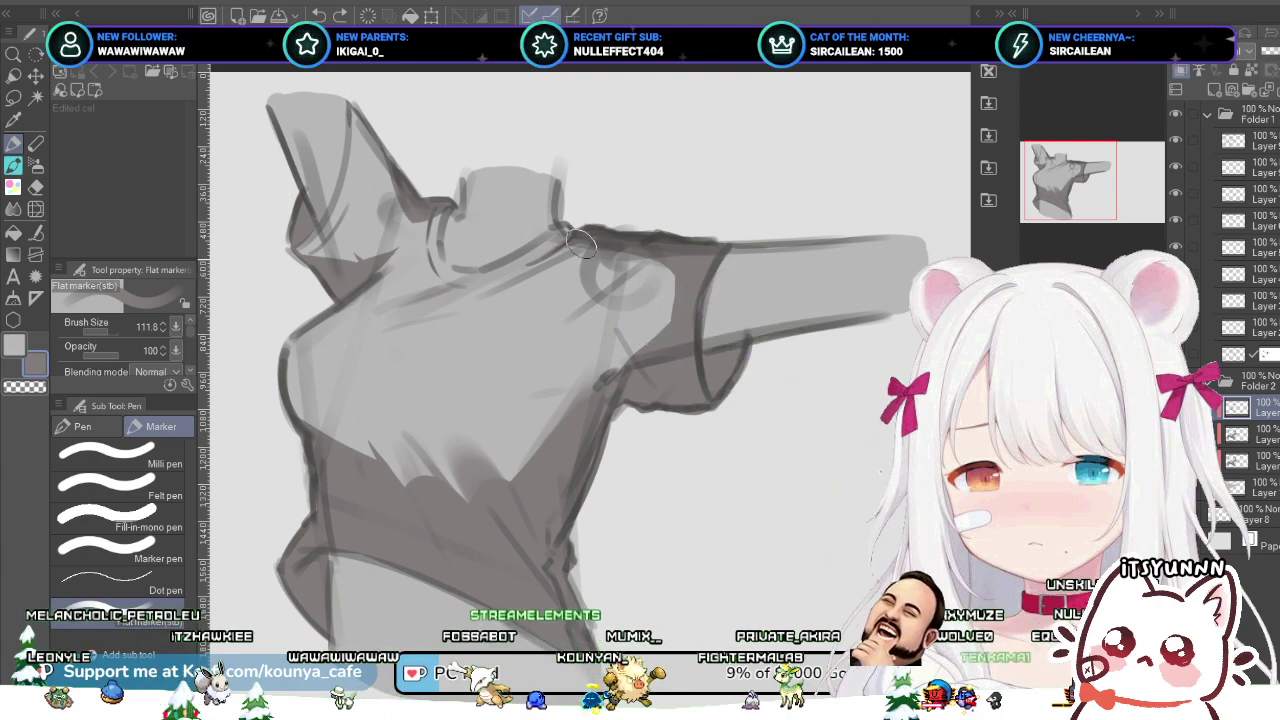
{"action": "key", "text": "["}
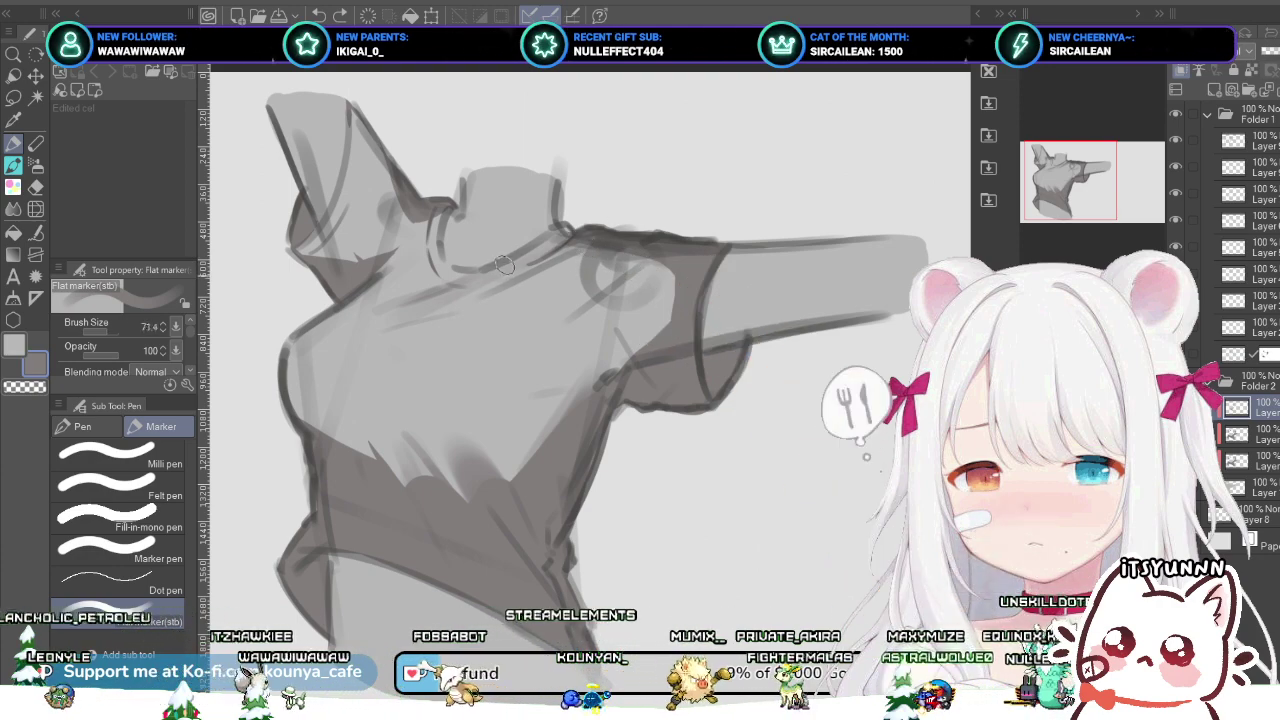
{"action": "left_click_drag", "start_coordinate": [470, 292], "coordinate": [570, 260]}
{"action": "left_click_drag", "start_coordinate": [460, 296], "coordinate": [580, 252]}
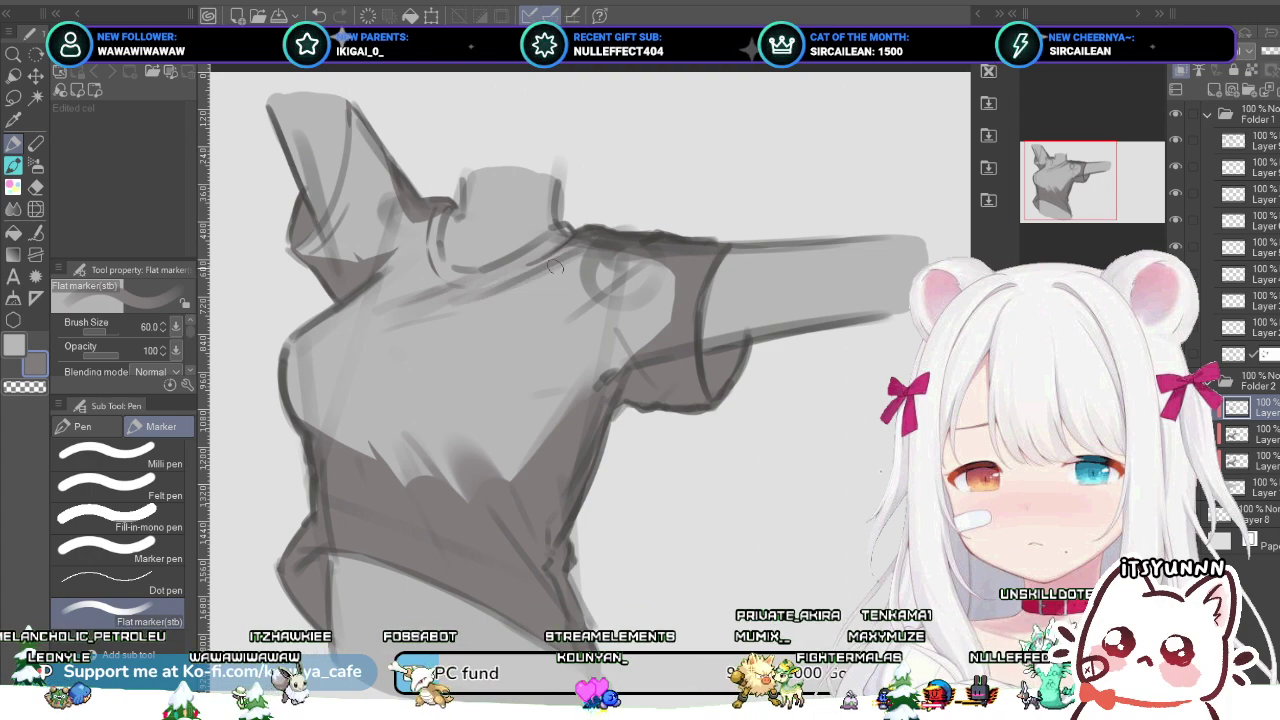
{"action": "key", "text": "ctrl+z"}
{"action": "left_click_drag", "start_coordinate": [456, 298], "coordinate": [582, 249]}
{"action": "key", "text": "ctrl+z"}
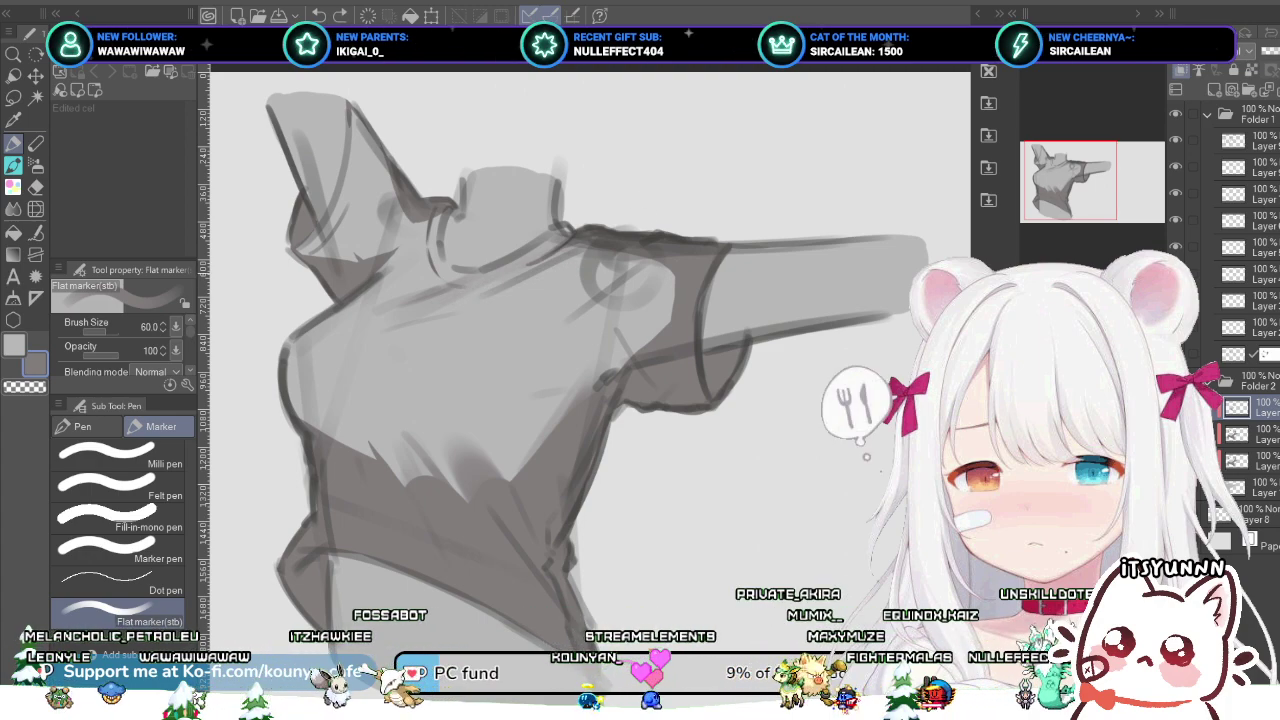
{"action": "left_click_drag", "start_coordinate": [459, 304], "coordinate": [570, 260]}
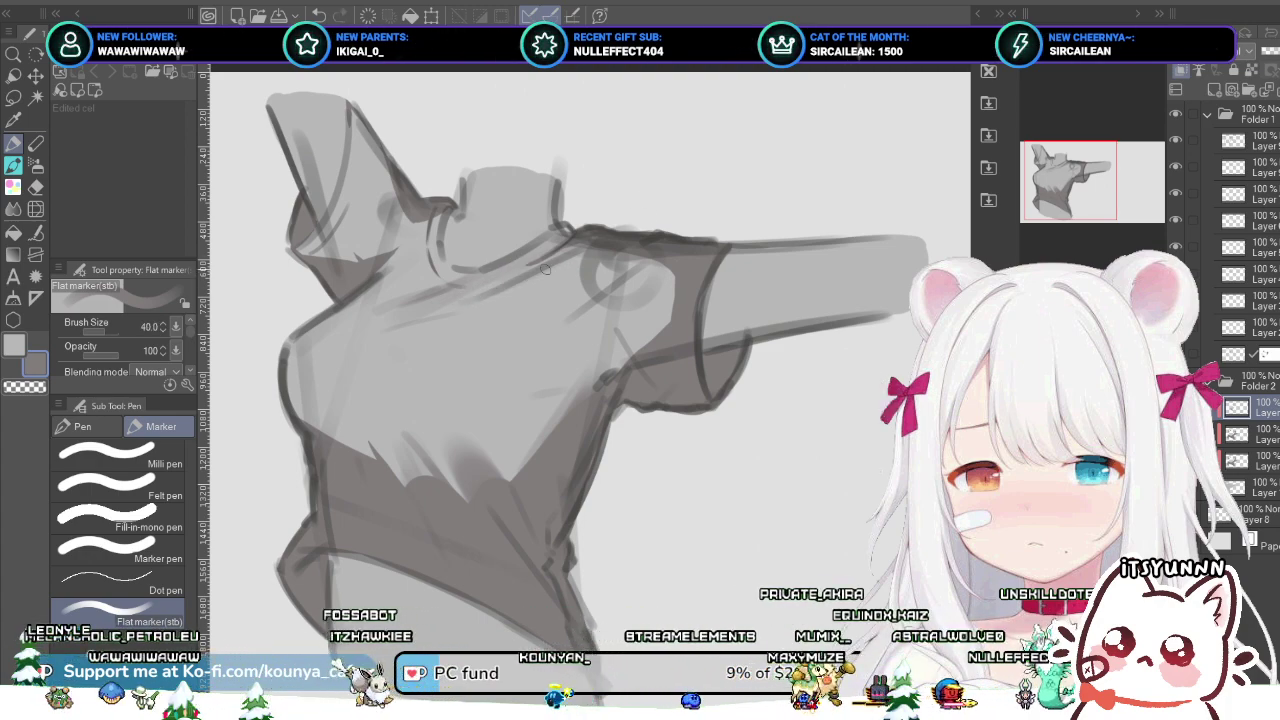
{"action": "key", "text": "ctrl+z"}
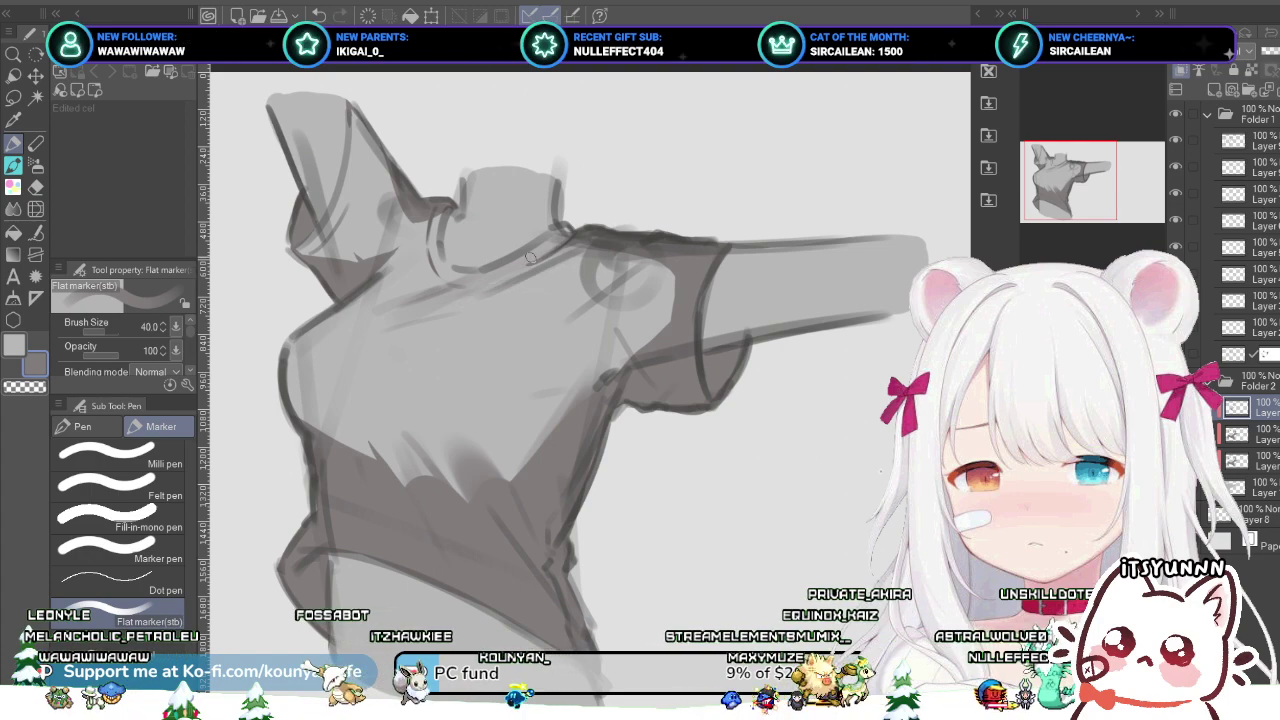
Step: Paint fold shading on the shirt between the raised arm's armpit and the collar with the Flat marker
{"action": "key", "text": "]"}
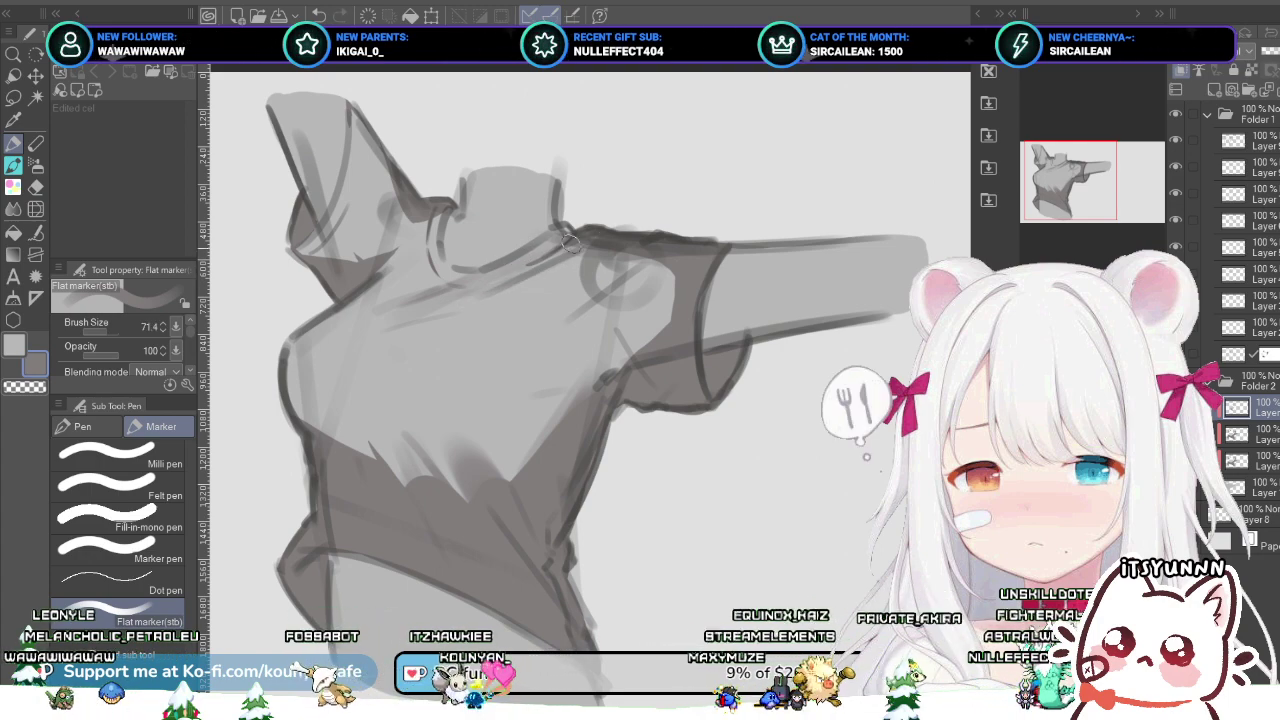
{"action": "scroll", "coordinate": [491, 270], "scroll_direction": "down", "scroll_amount": 2}
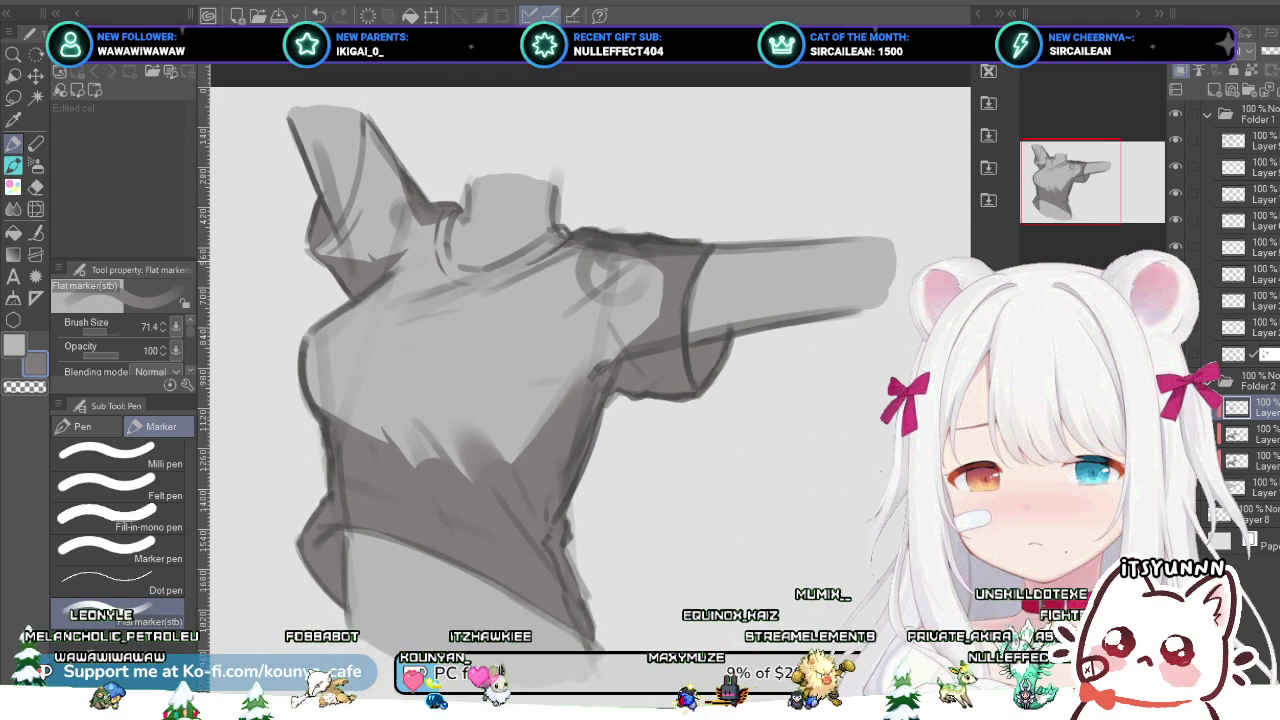
{"action": "scroll", "coordinate": [491, 270], "scroll_direction": "up", "scroll_amount": 1}
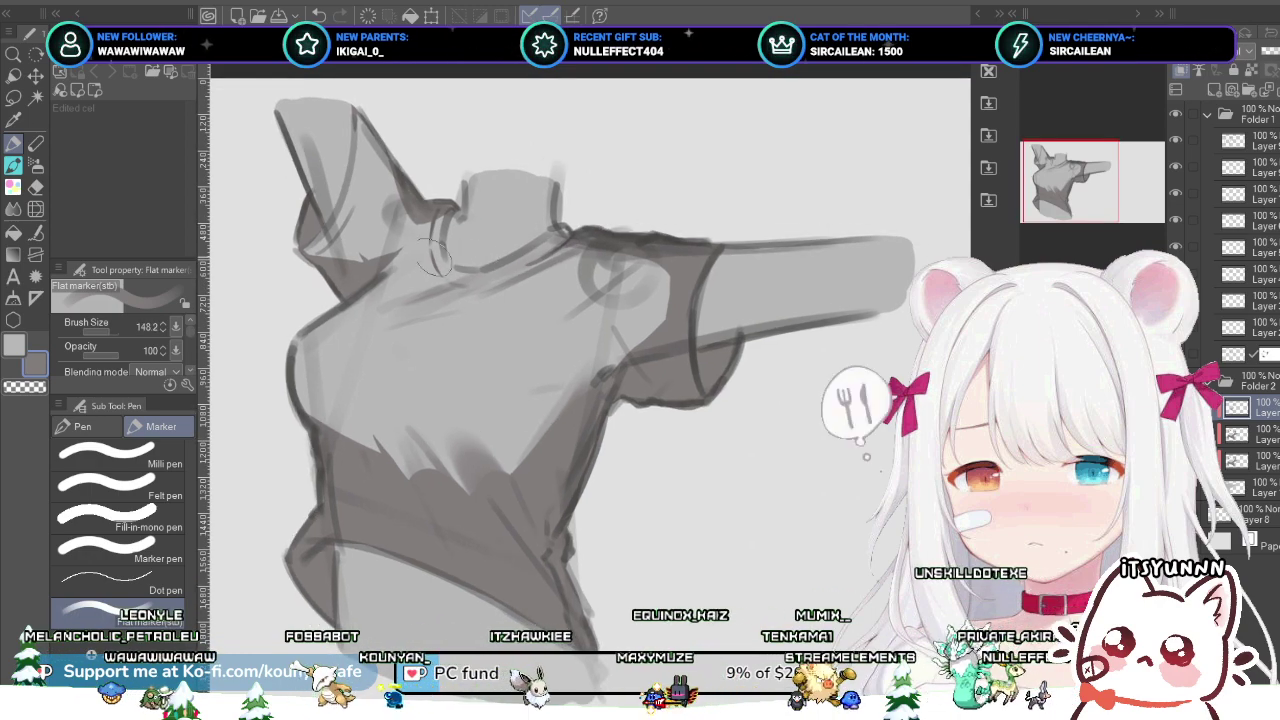
{"action": "key", "text": "["}
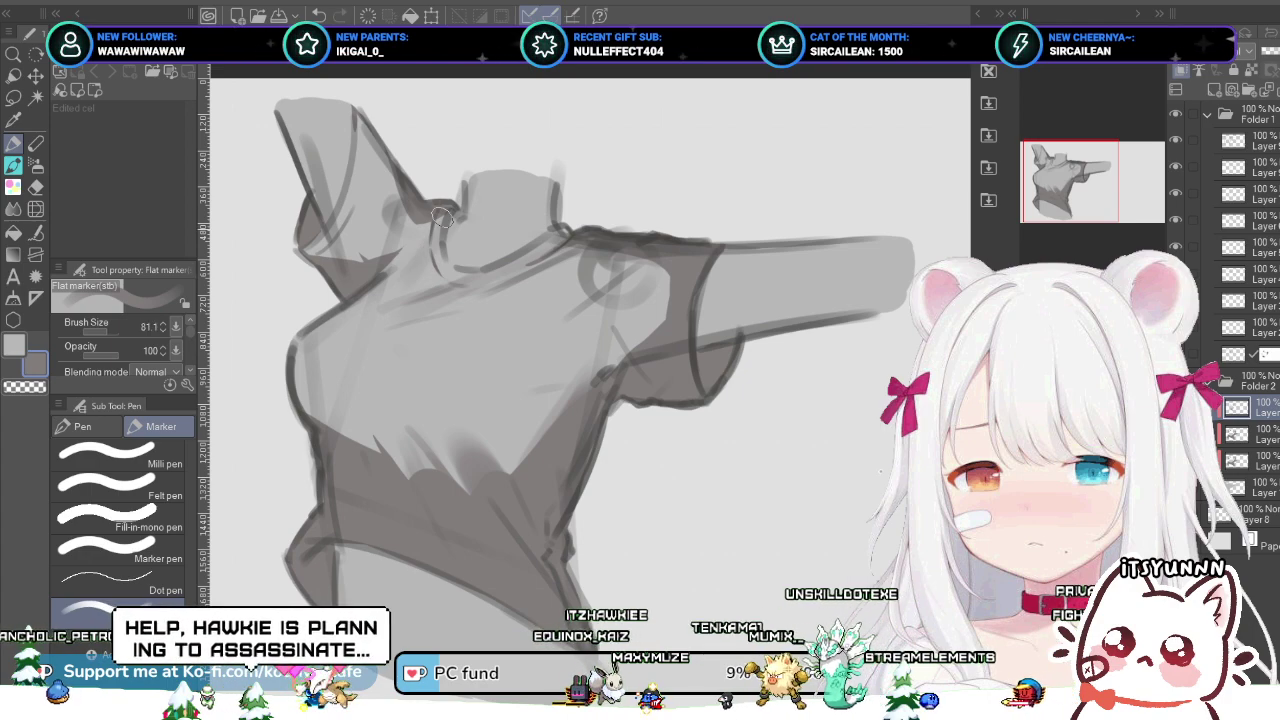
{"action": "key", "text": "["}
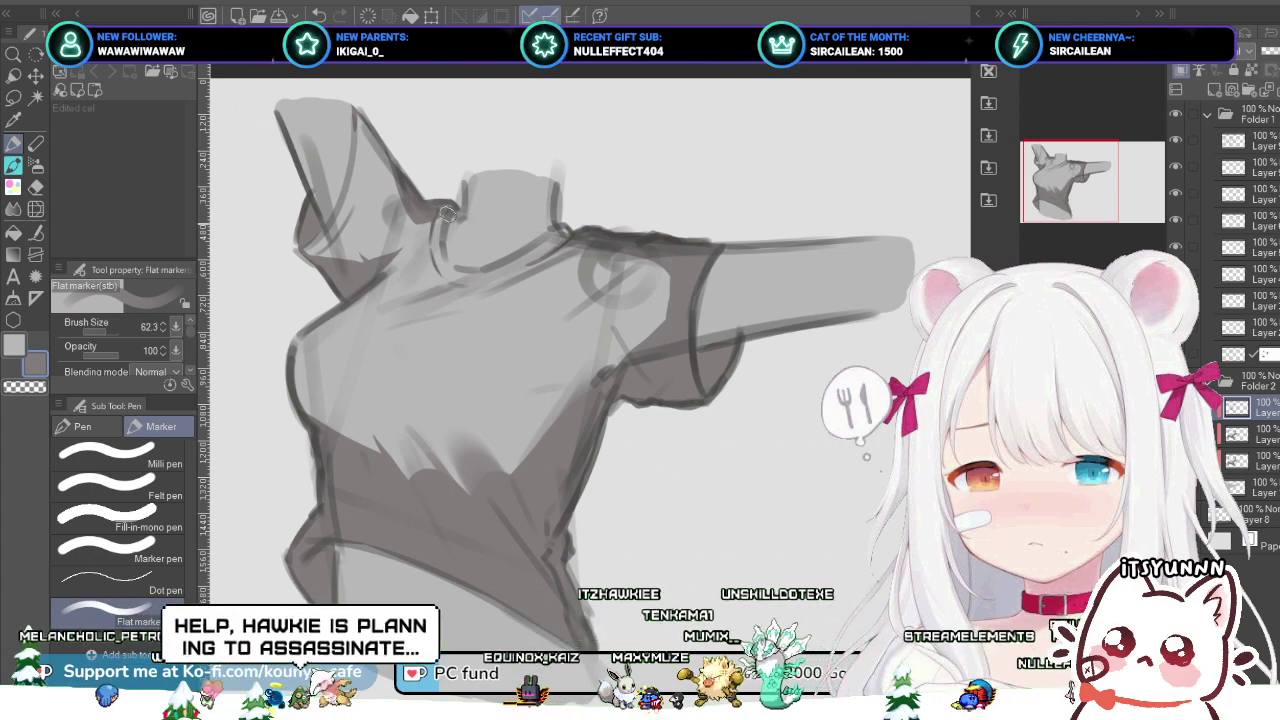
{"action": "key", "text": "]"}
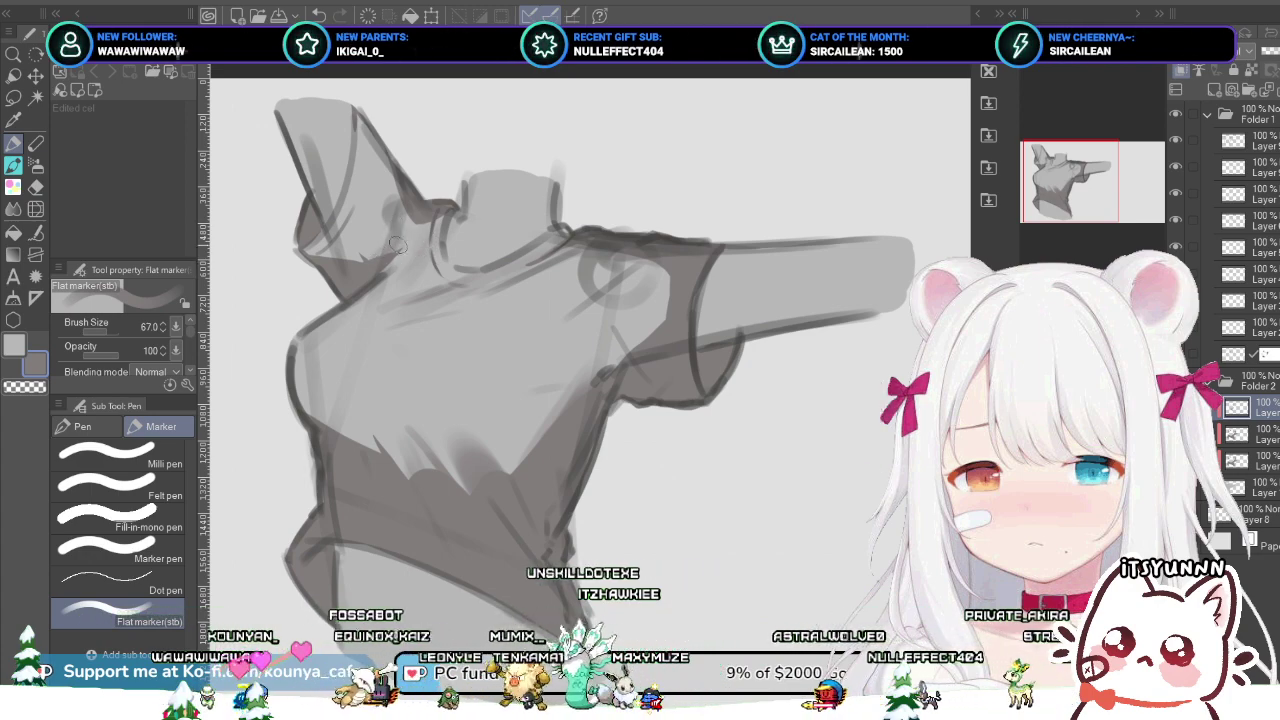
{"action": "key", "text": "["}
{"action": "key", "text": "["}
{"action": "key", "text": "["}
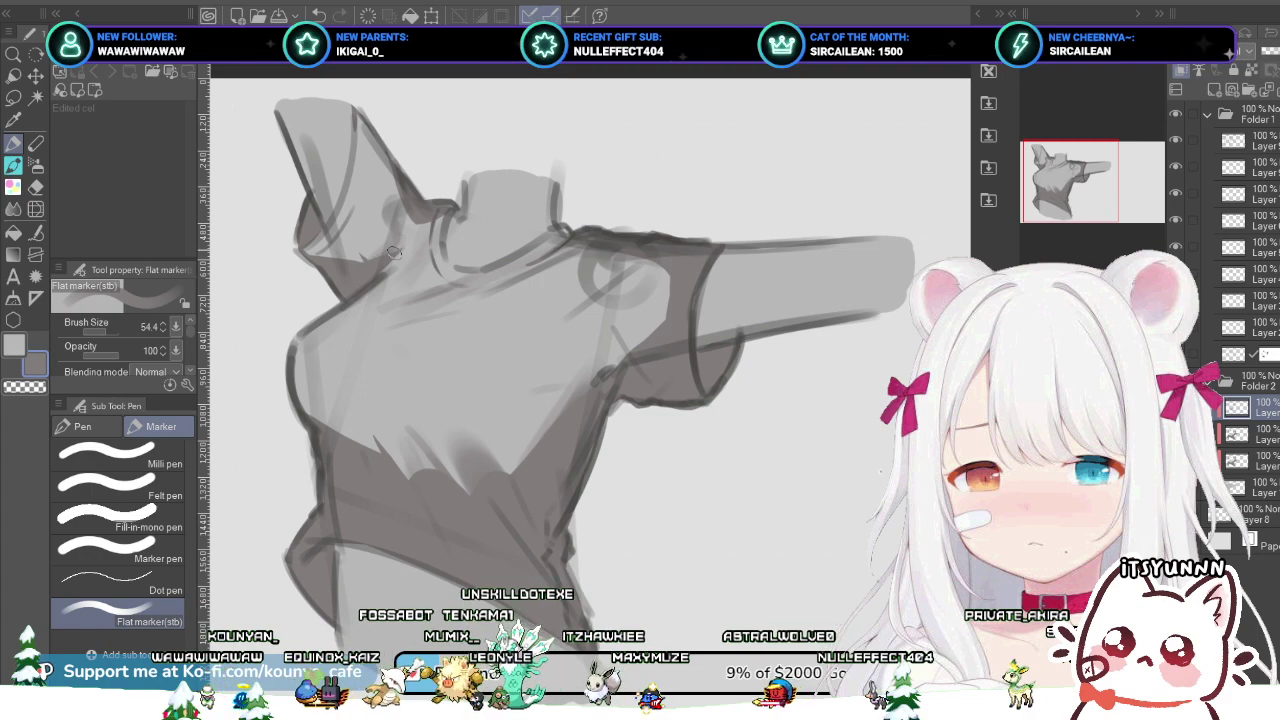
{"action": "left_click_drag", "start_coordinate": [388, 248], "coordinate": [370, 256]}
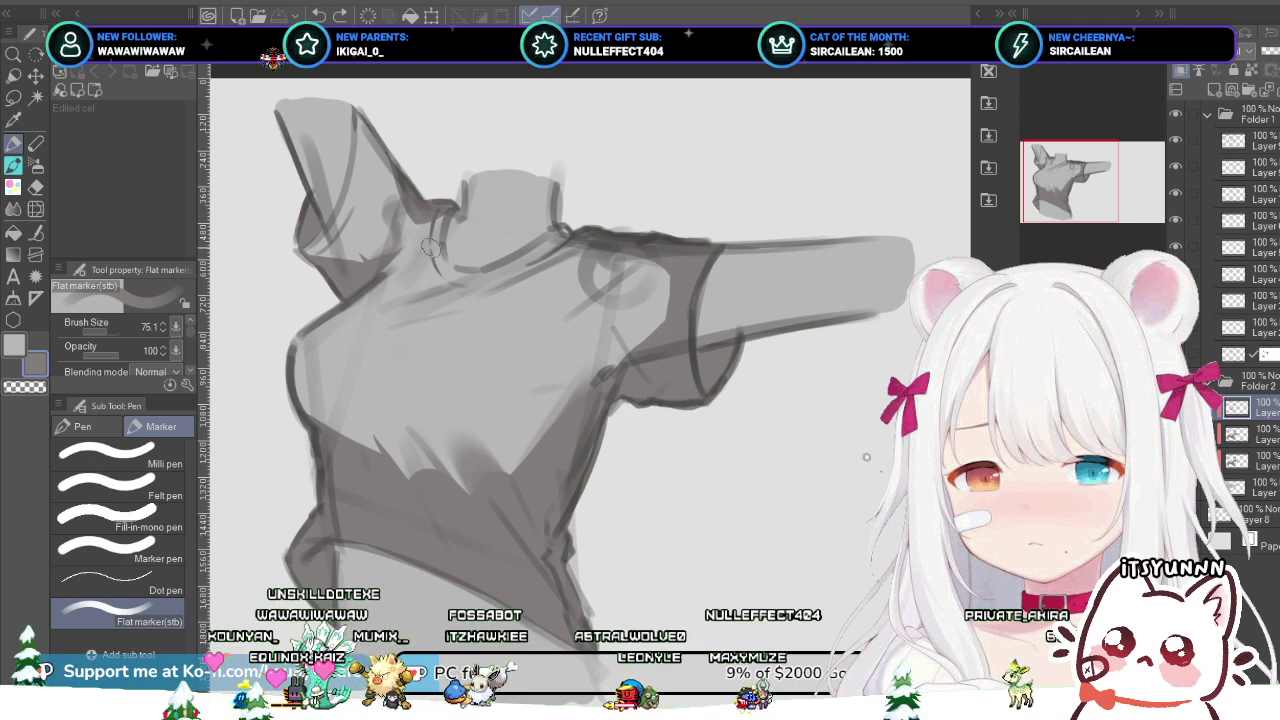
{"action": "left_click_drag", "start_coordinate": [430, 246], "coordinate": [390, 215]}
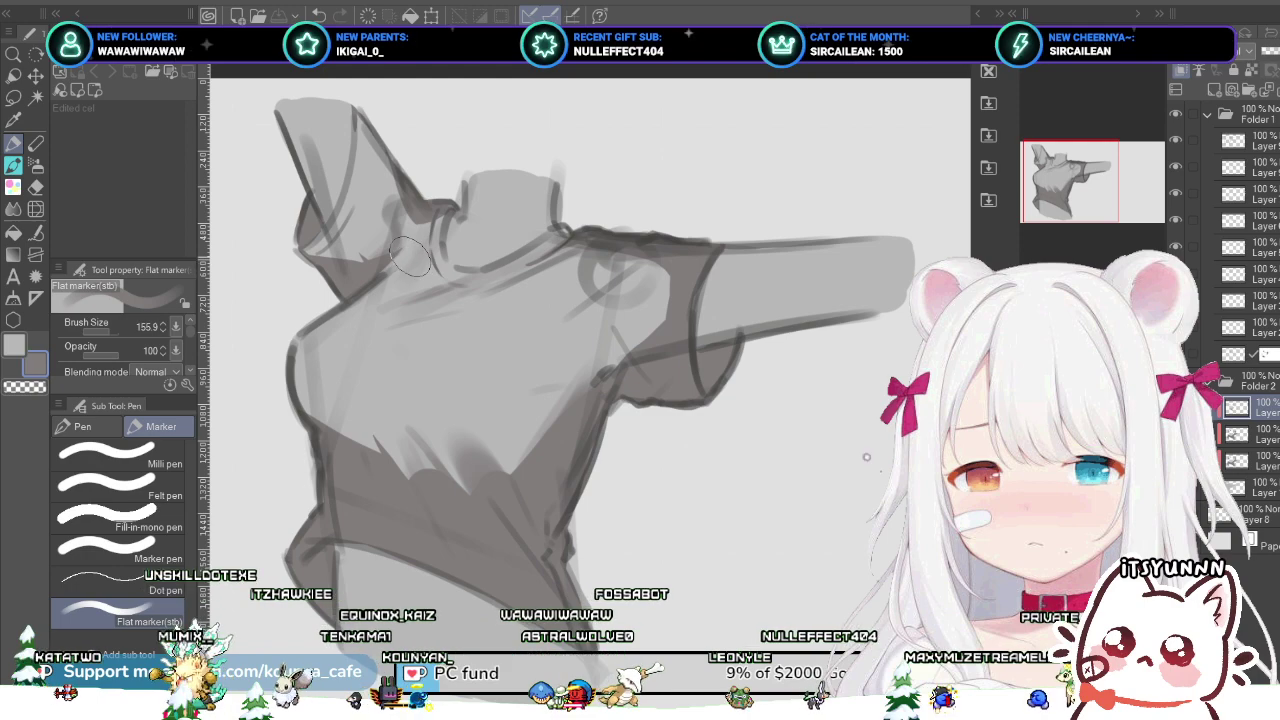
Step: Try to paint pointed fold shadows along the lower edge of the light chest area at brush size 103.7, and undo them
{"action": "key", "text": "["}
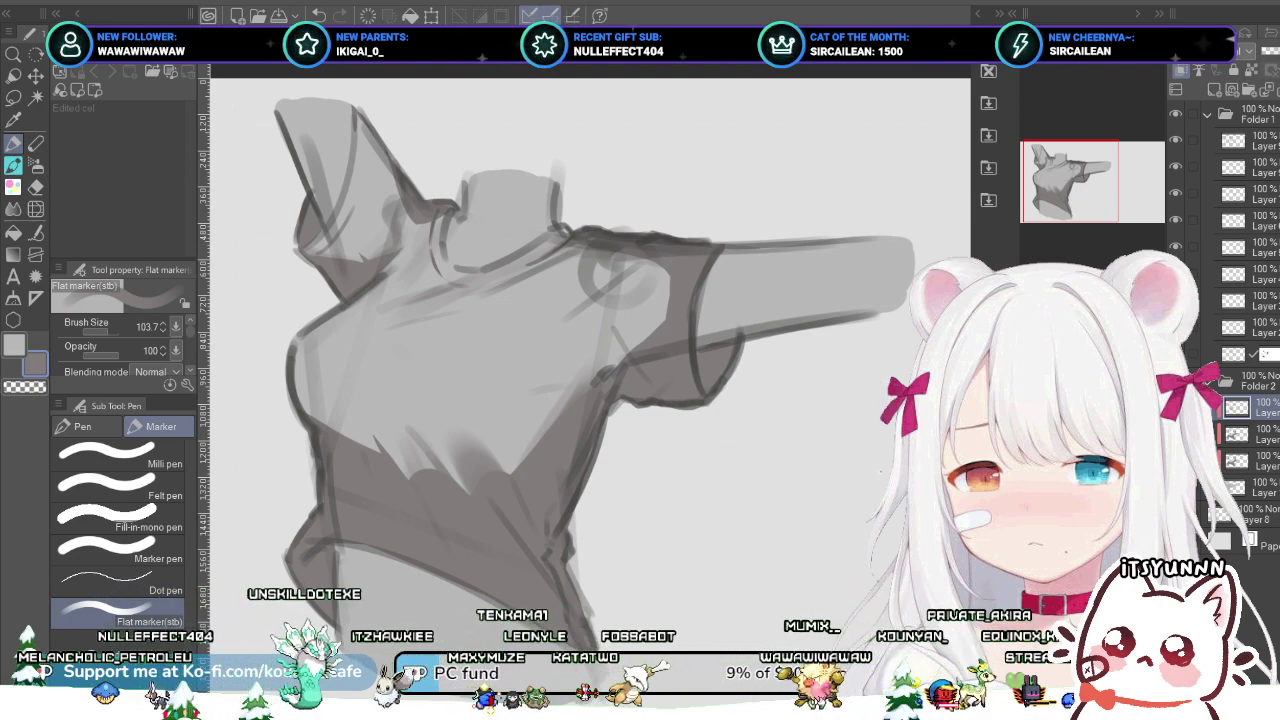
{"action": "mouse_move", "coordinate": [502, 330]}
{"action": "left_mouse_down"}
{"action": "mouse_move", "coordinate": [542, 298]}
{"action": "mouse_move", "coordinate": [588, 336]}
{"action": "mouse_move", "coordinate": [546, 324]}
{"action": "left_mouse_up"}
{"action": "scroll", "coordinate": [542, 298], "scroll_direction": "up", "scroll_amount": 1}
{"action": "scroll", "coordinate": [600, 300], "scroll_direction": "up", "scroll_amount": 1}
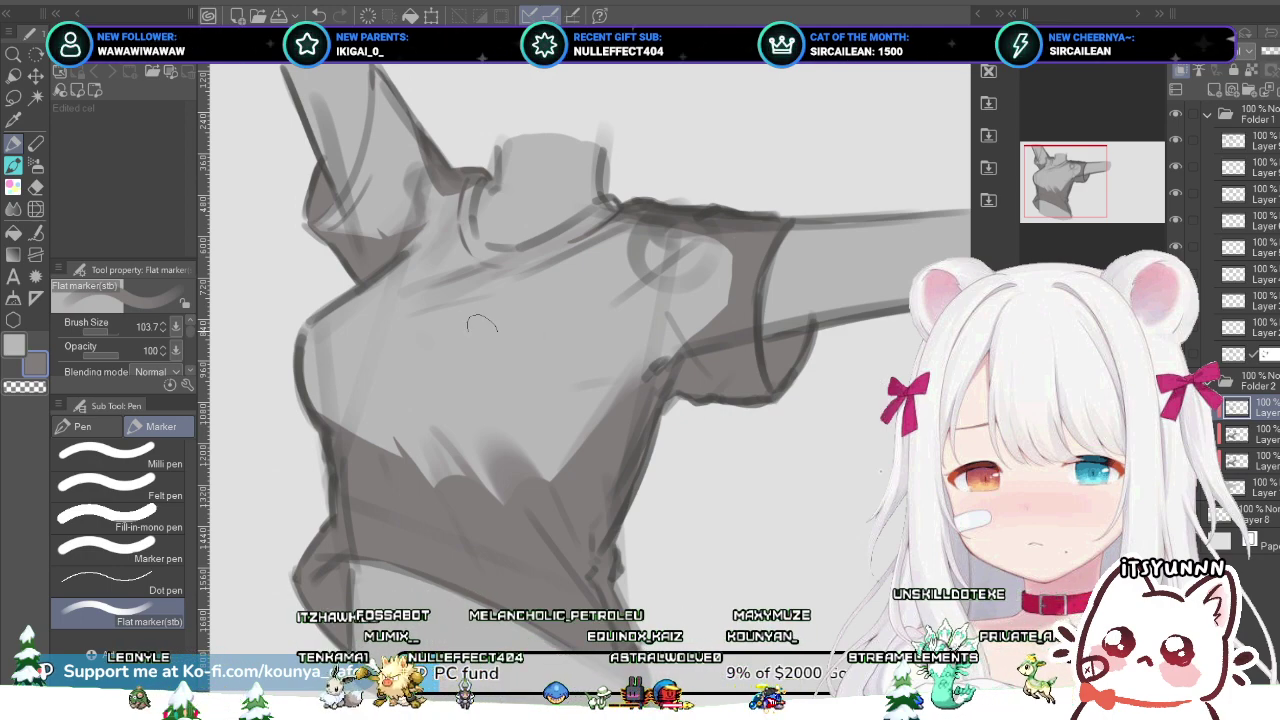
{"action": "left_click_drag", "start_coordinate": [392, 394], "coordinate": [500, 522]}
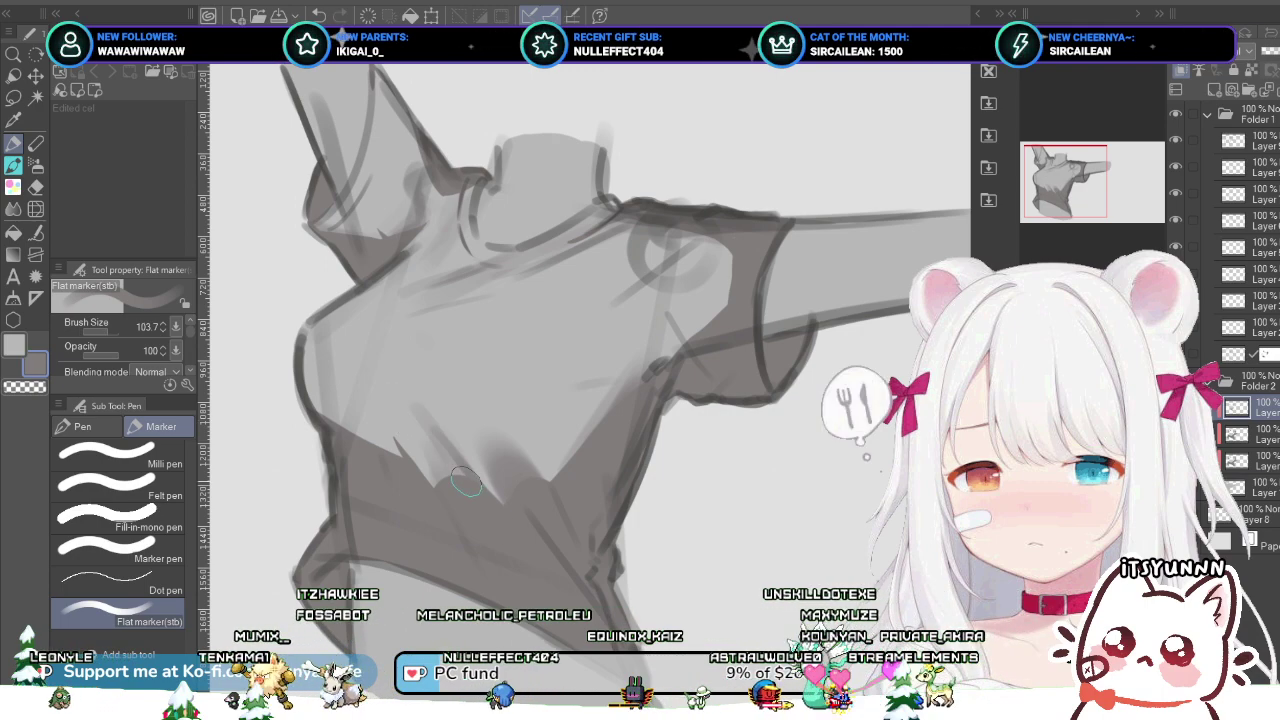
{"action": "key", "text": "ctrl+z"}
{"action": "left_click_drag", "start_coordinate": [434, 438], "coordinate": [488, 508]}
{"action": "mouse_move", "coordinate": [444, 463]}
{"action": "left_mouse_down"}
{"action": "mouse_move", "coordinate": [479, 496]}
{"action": "mouse_move", "coordinate": [425, 434]}
{"action": "mouse_move", "coordinate": [469, 495]}
{"action": "left_mouse_up"}
{"action": "key", "text": "ctrl+z"}
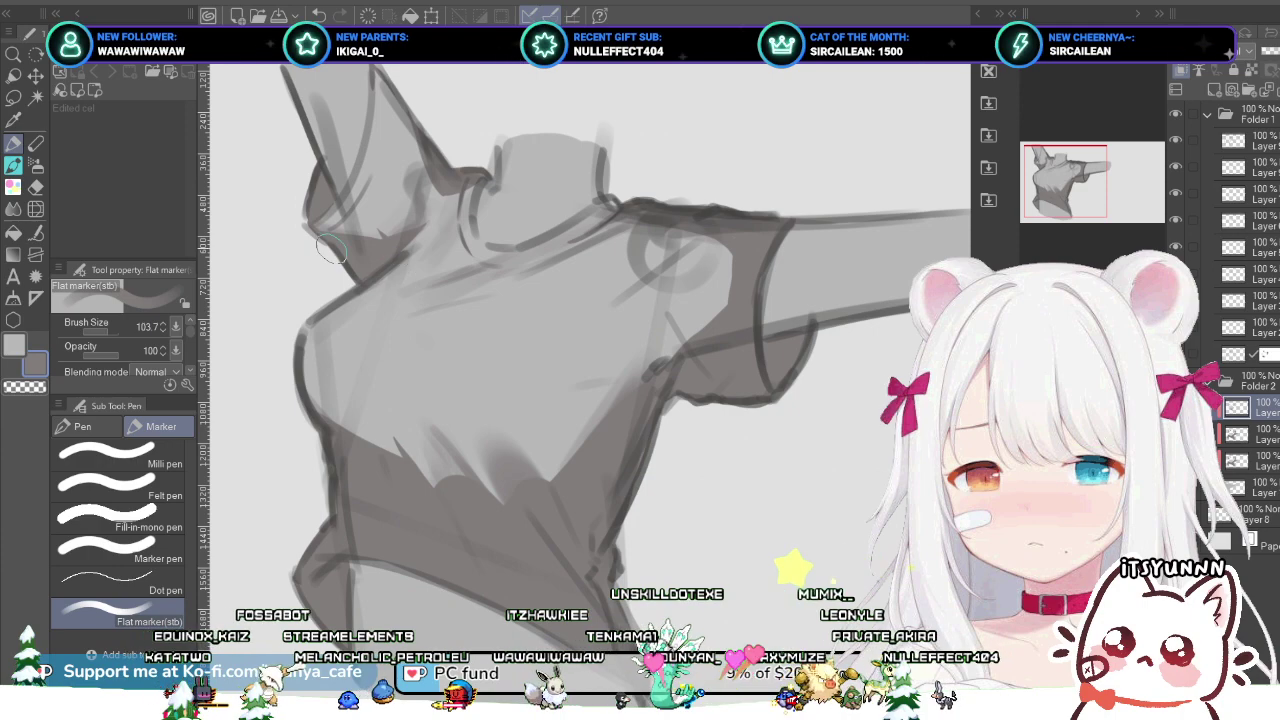
Step: Paint a broad shadow across the raised arm's sleeve opening and shoulder with the Flat marker at brush size 194.1
{"action": "key", "text": "bracketright"}
{"action": "key", "text": "bracketright"}
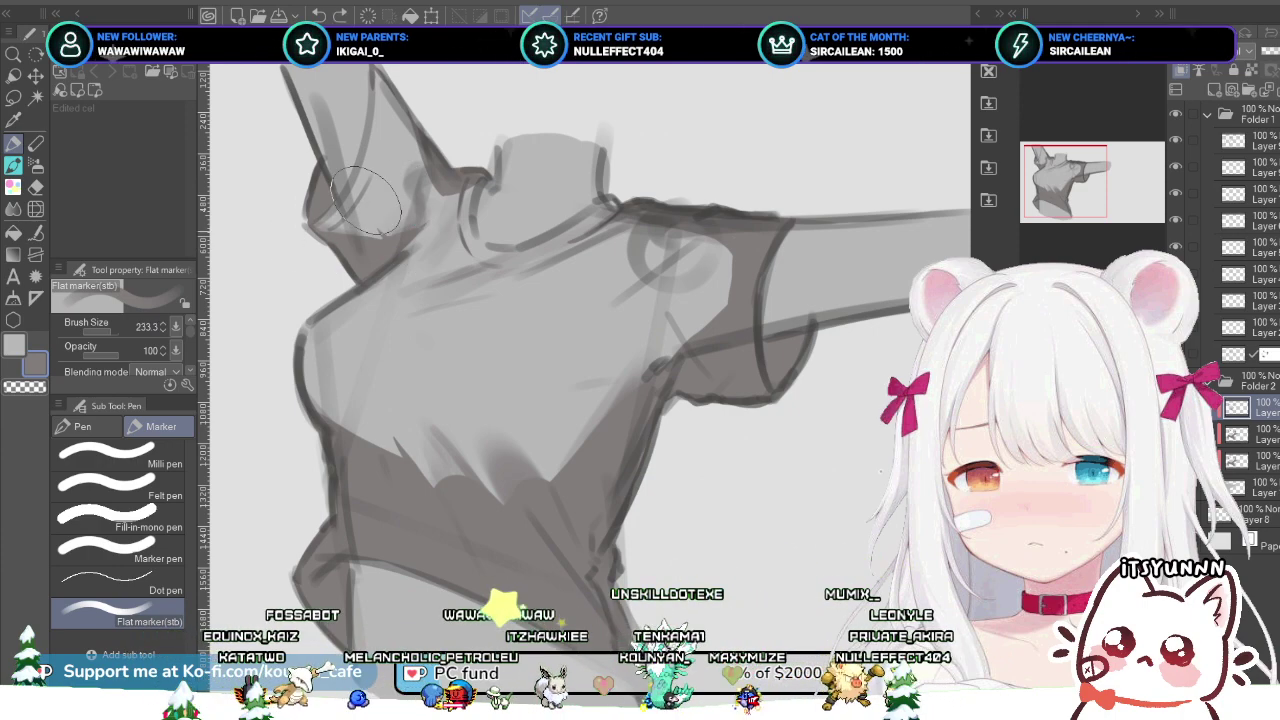
{"action": "key", "text": "bracketleft"}
{"action": "left_click_drag", "start_coordinate": [350, 214], "coordinate": [420, 222]}
{"action": "key", "text": "ctrl+z"}
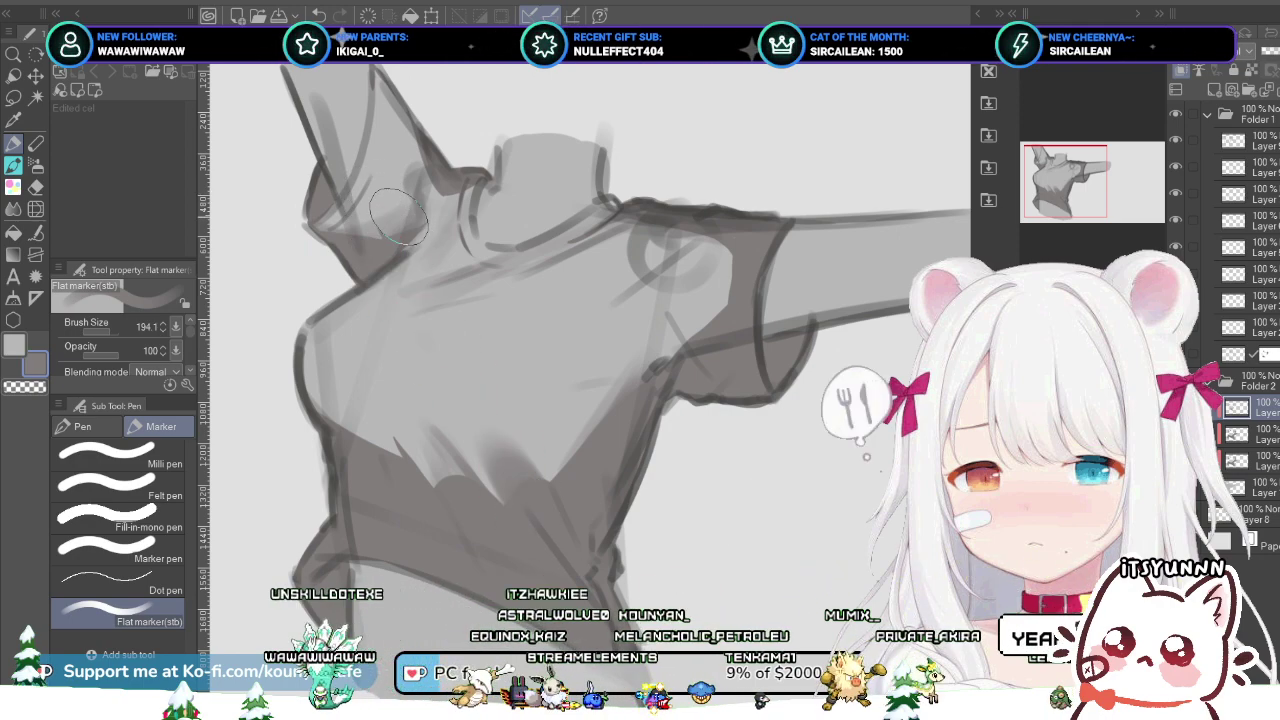
{"action": "left_click_drag", "start_coordinate": [411, 239], "coordinate": [329, 223]}
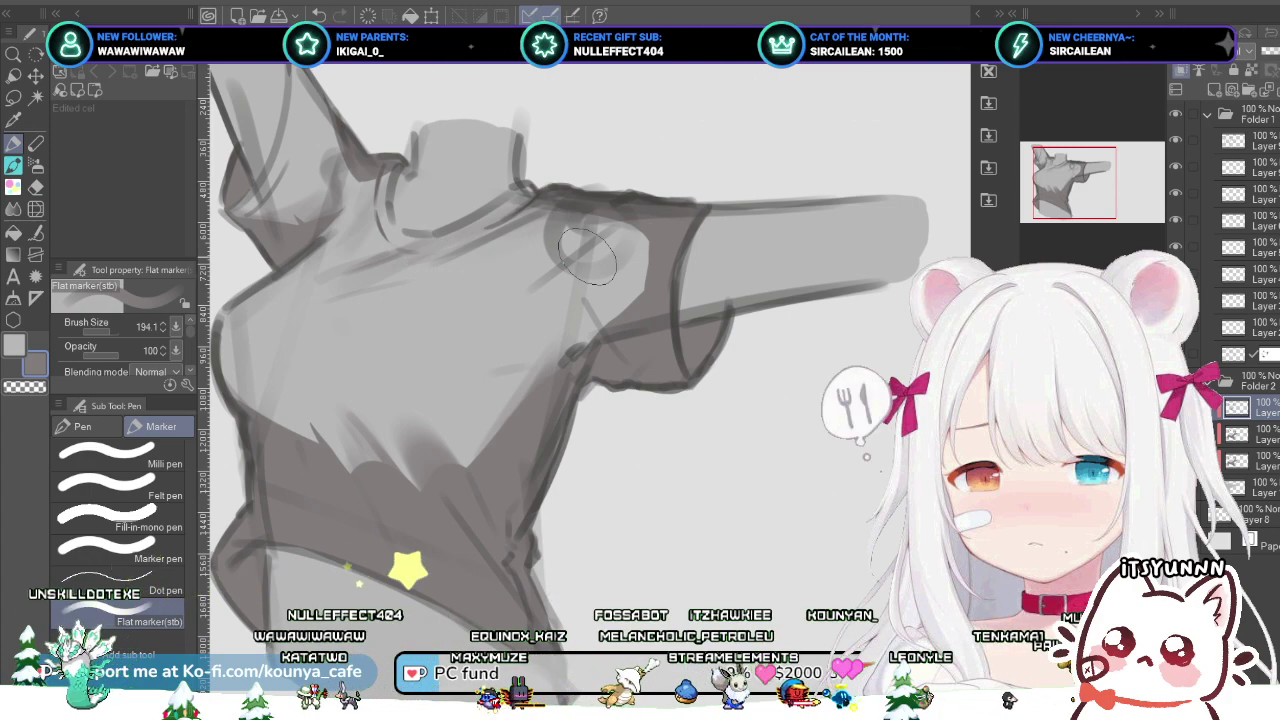
Step: Reduce the Flat marker's brush size to 75.4
{"action": "key", "text": "bracketleft"}
{"action": "key", "text": "bracketleft"}
{"action": "key", "text": "bracketleft"}
{"action": "key", "text": "bracketleft"}
{"action": "key", "text": "bracketleft"}
{"action": "key", "text": "bracketleft"}
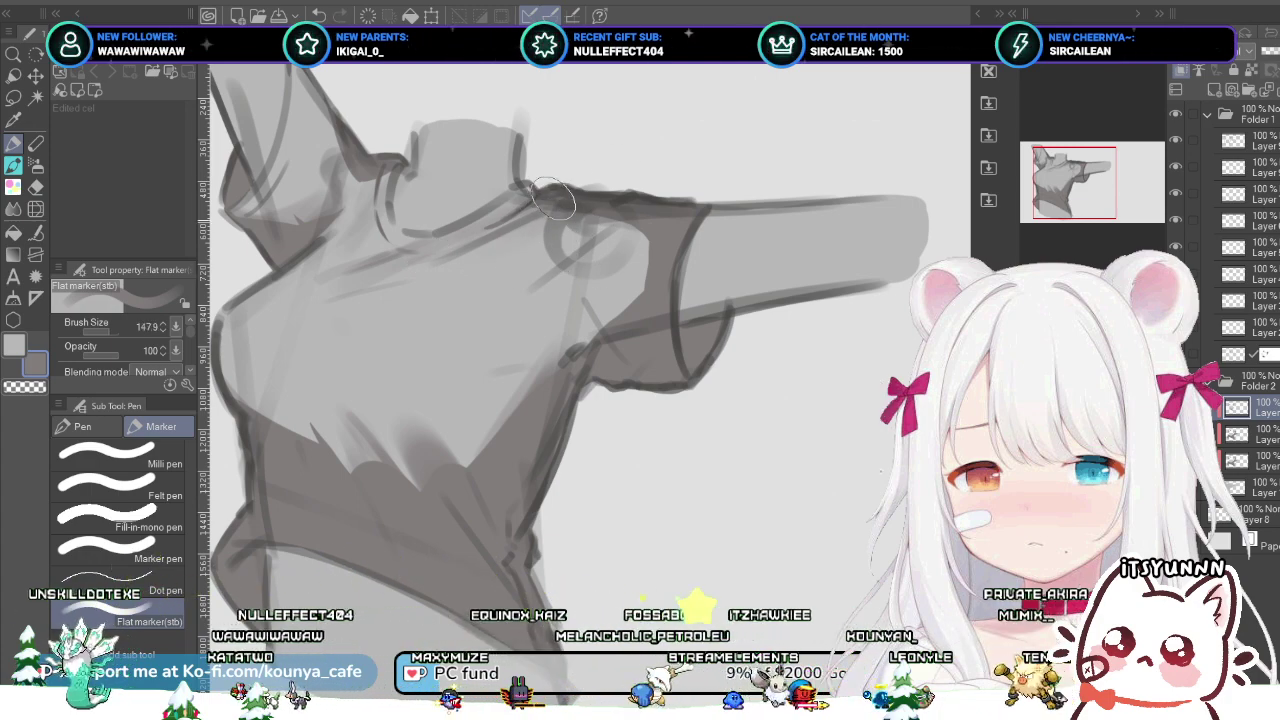
{"action": "key", "text": "bracketright"}
{"action": "key", "text": "bracketright"}
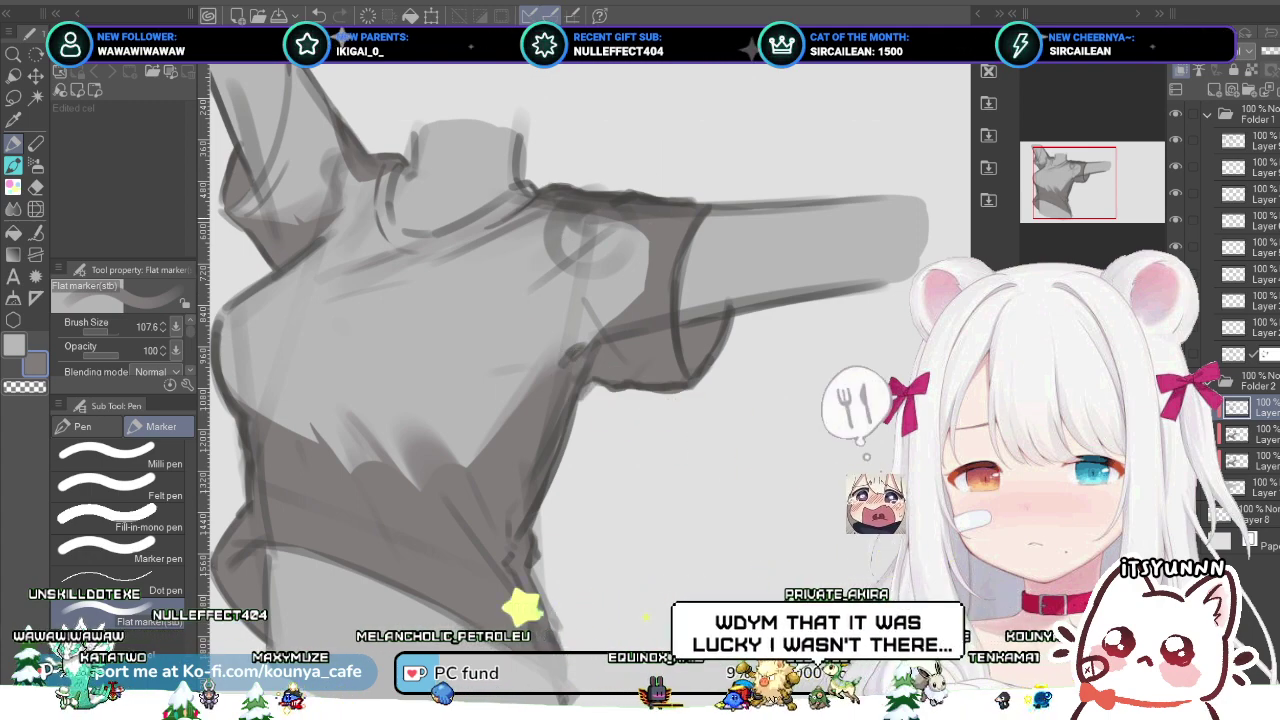
{"action": "key", "text": "bracketleft"}
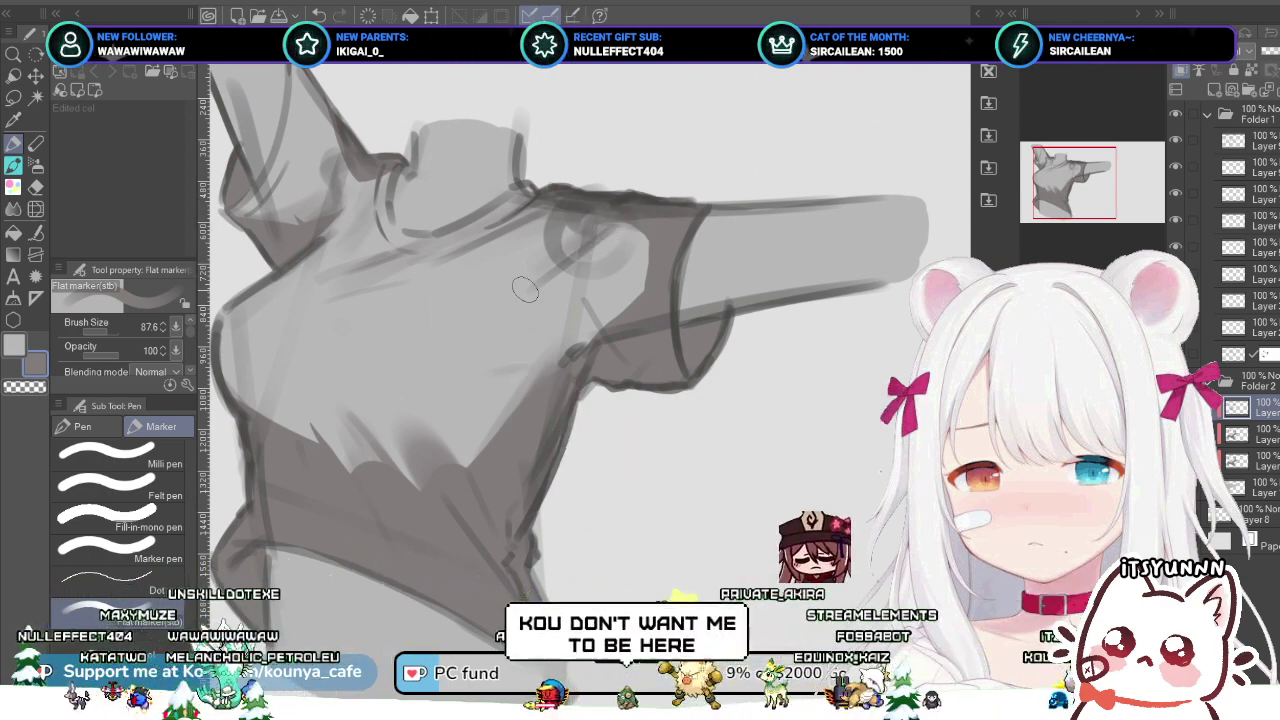
{"action": "key", "text": "["}
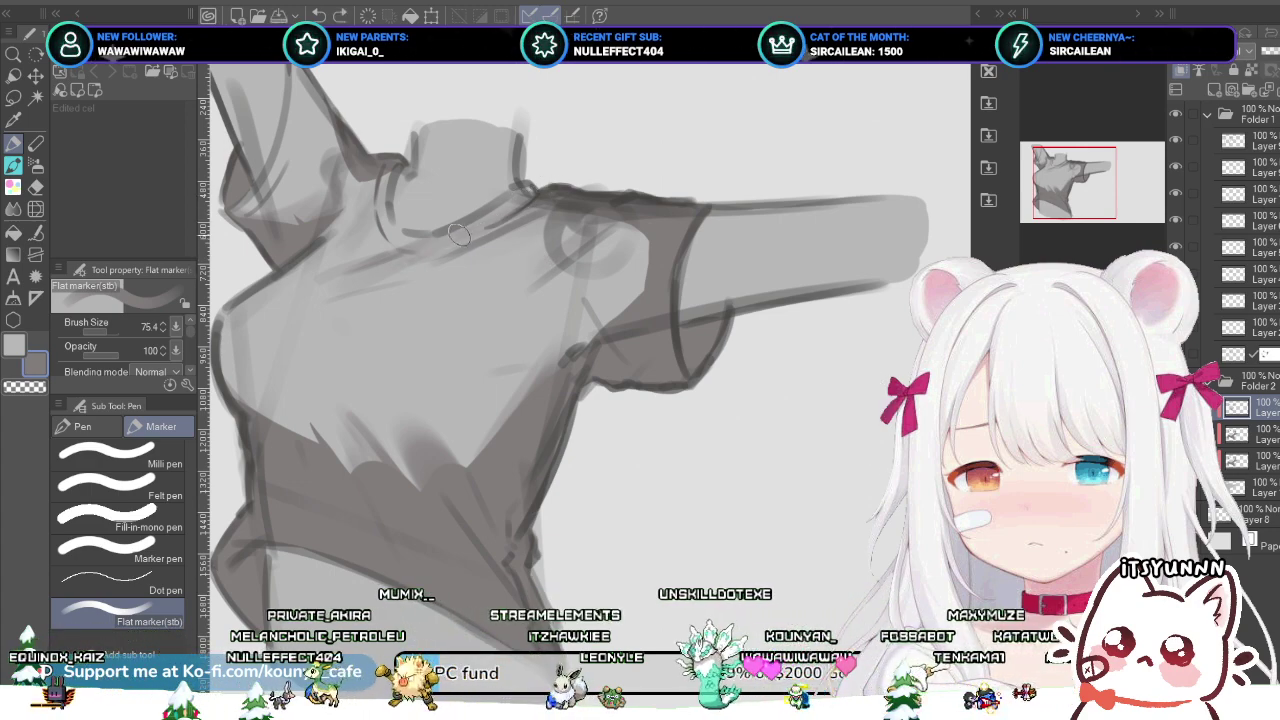
{"action": "left_click_drag", "start_coordinate": [494, 254], "coordinate": [606, 318]}
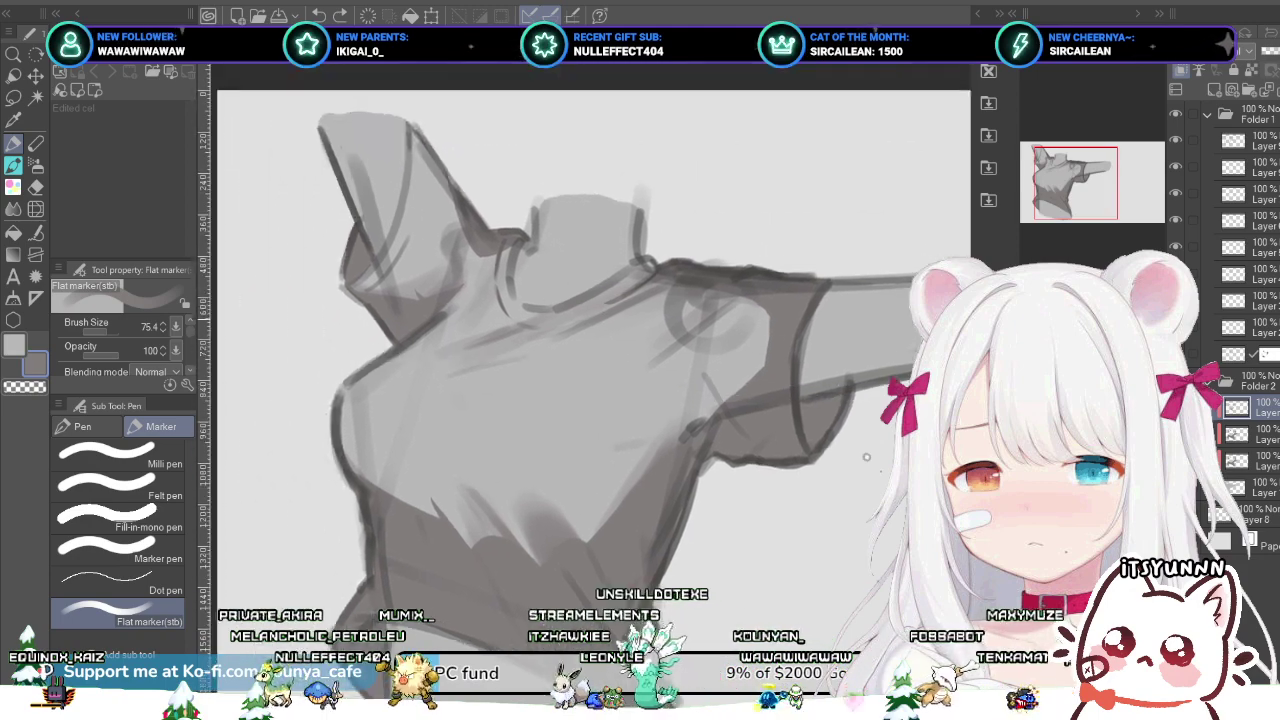
Step: Blend the shading on the underside of the raised sleeve with the Flat marker, undoing stray strokes
{"action": "scroll", "coordinate": [550, 302], "scroll_direction": "up", "scroll_amount": 1}
{"action": "mouse_move", "coordinate": [359, 273]}
{"action": "left_mouse_down"}
{"action": "mouse_move", "coordinate": [334, 282]}
{"action": "mouse_move", "coordinate": [340, 269]}
{"action": "mouse_move", "coordinate": [334, 299]}
{"action": "mouse_move", "coordinate": [403, 256]}
{"action": "left_mouse_up"}
{"action": "key", "text": "ctrl+z"}
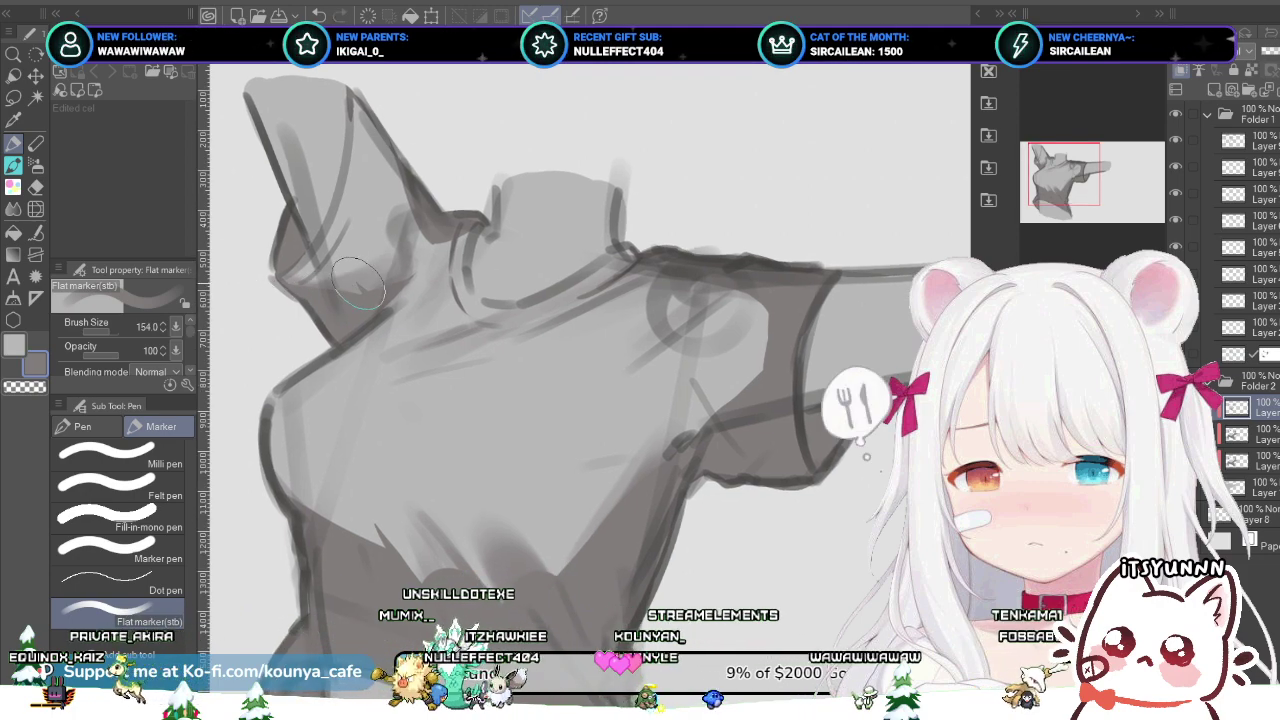
{"action": "left_click_drag", "start_coordinate": [336, 279], "coordinate": [331, 279], "text": "ctrl+alt"}
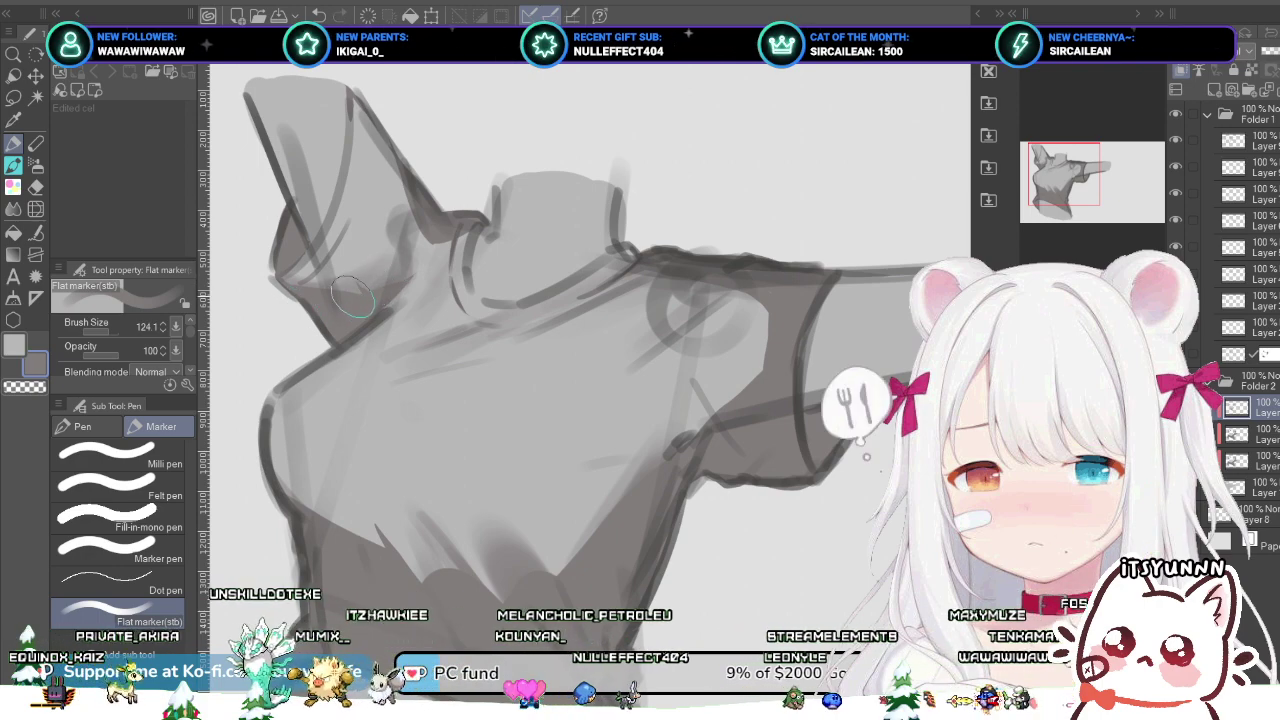
{"action": "left_click_drag", "start_coordinate": [691, 307], "coordinate": [681, 292]}
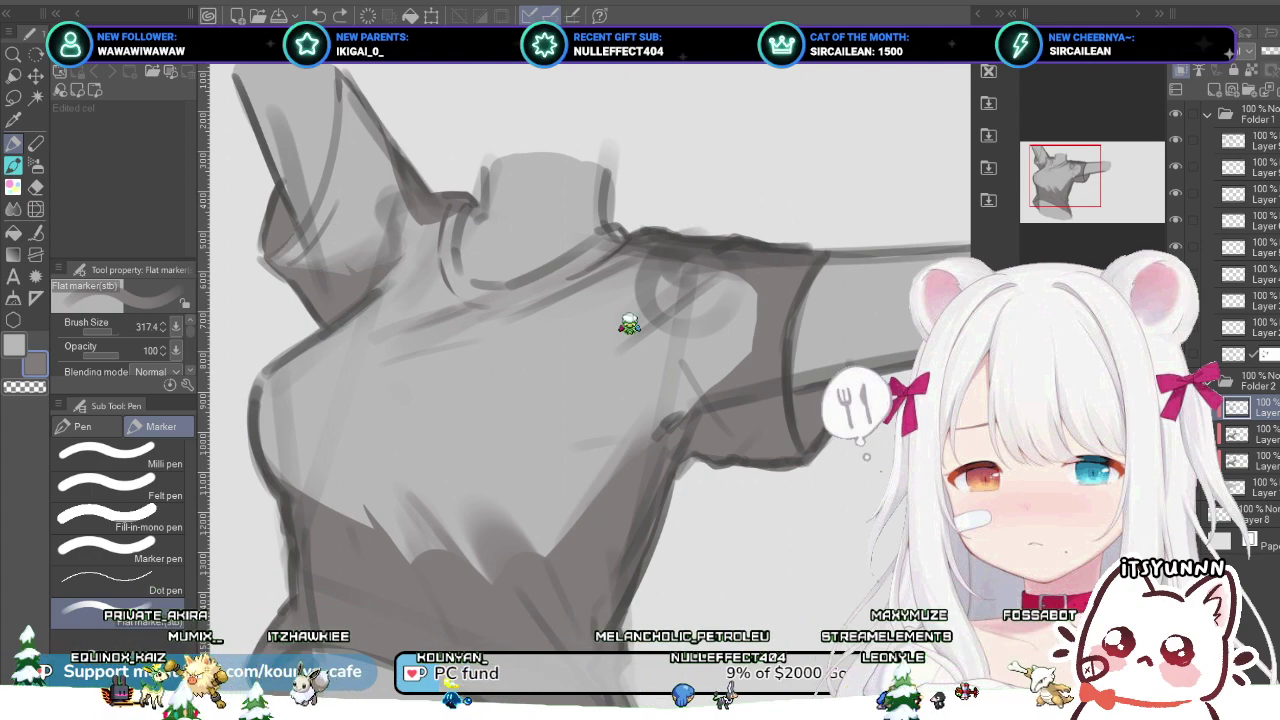
{"action": "mouse_move", "coordinate": [309, 208]}
{"action": "left_mouse_down"}
{"action": "mouse_move", "coordinate": [286, 259]}
{"action": "mouse_move", "coordinate": [364, 228]}
{"action": "mouse_move", "coordinate": [420, 234]}
{"action": "mouse_move", "coordinate": [433, 263]}
{"action": "left_mouse_up"}
{"action": "key", "text": "ctrl+z"}
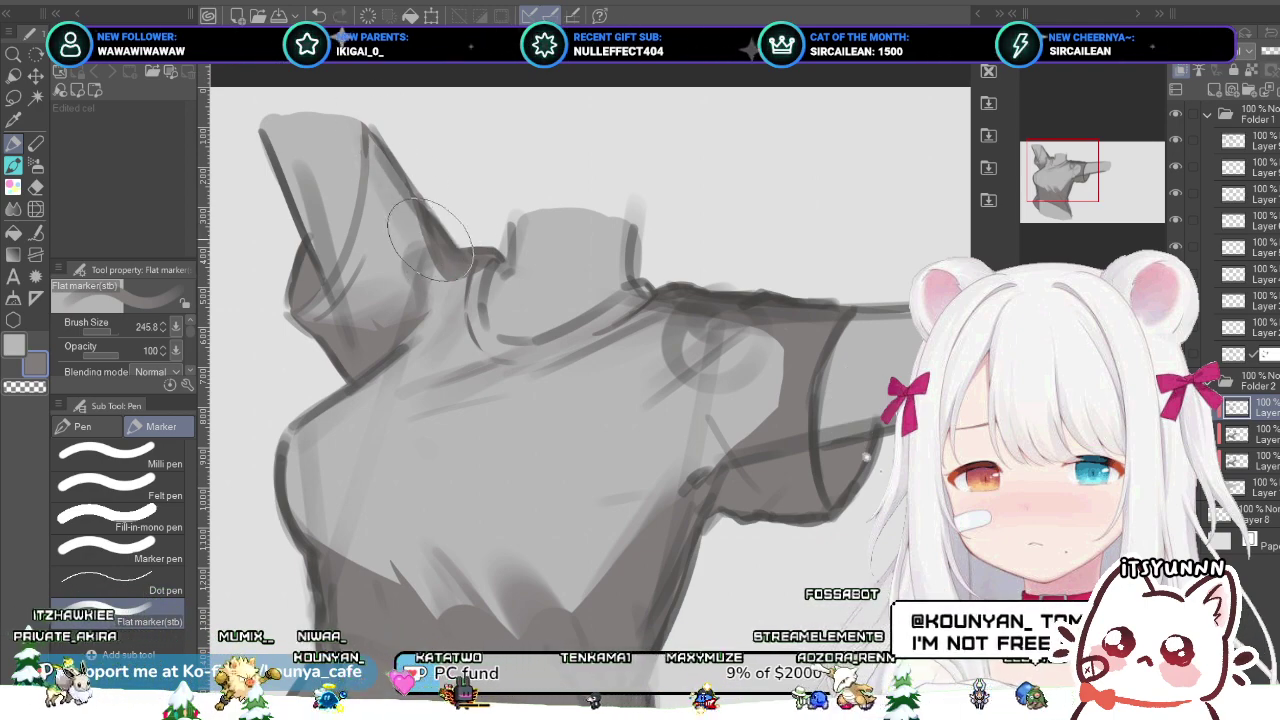
Step: Blend the shading between the raised shoulder and the collar with the Flat marker at brush size 57.0, undoing stray strokes
{"action": "key", "text": "bracketleft"}
{"action": "key", "text": "bracketleft"}
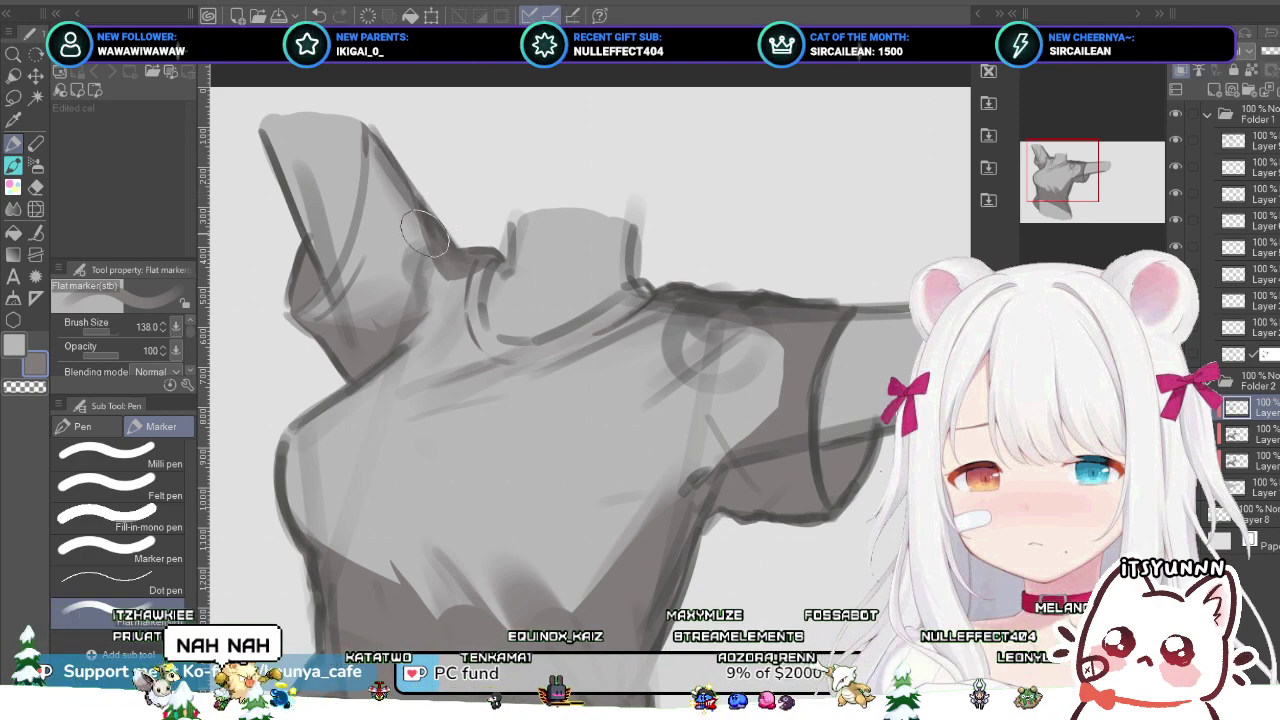
{"action": "key", "text": "bracketleft"}
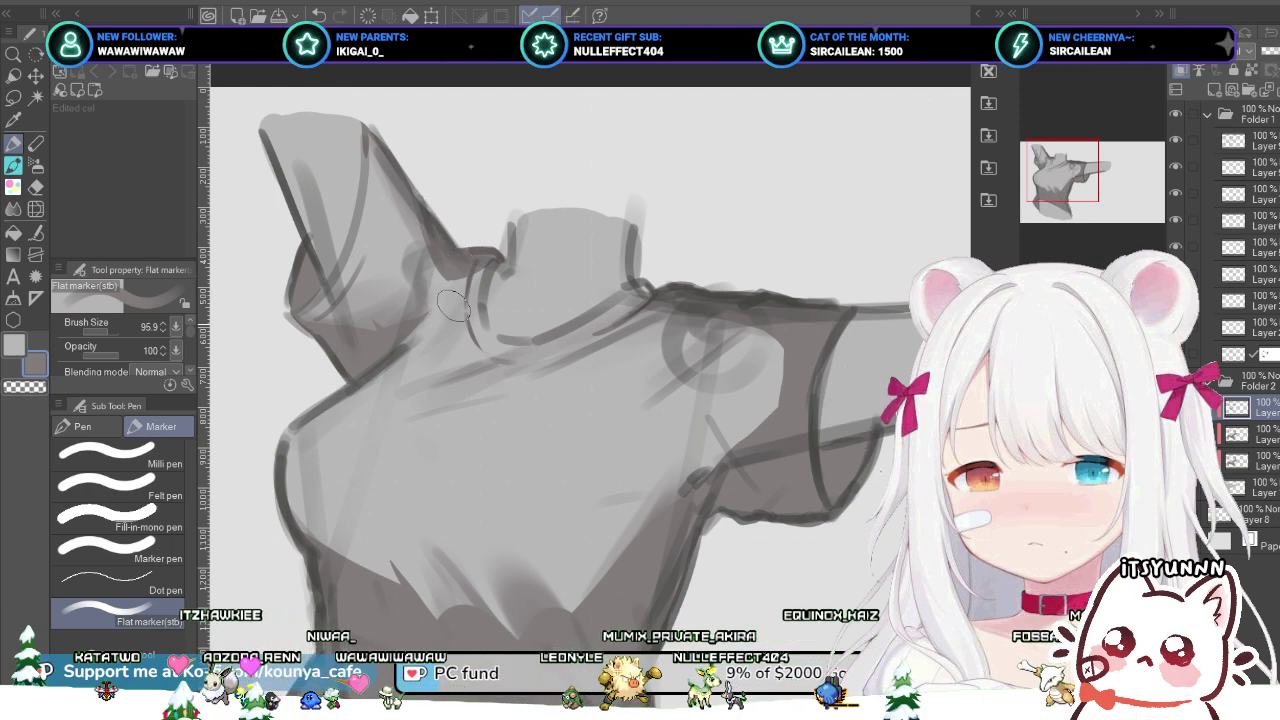
{"action": "key", "text": "["}
{"action": "key", "text": "ctrl+z"}
{"action": "left_click_drag", "start_coordinate": [458, 304], "coordinate": [412, 370]}
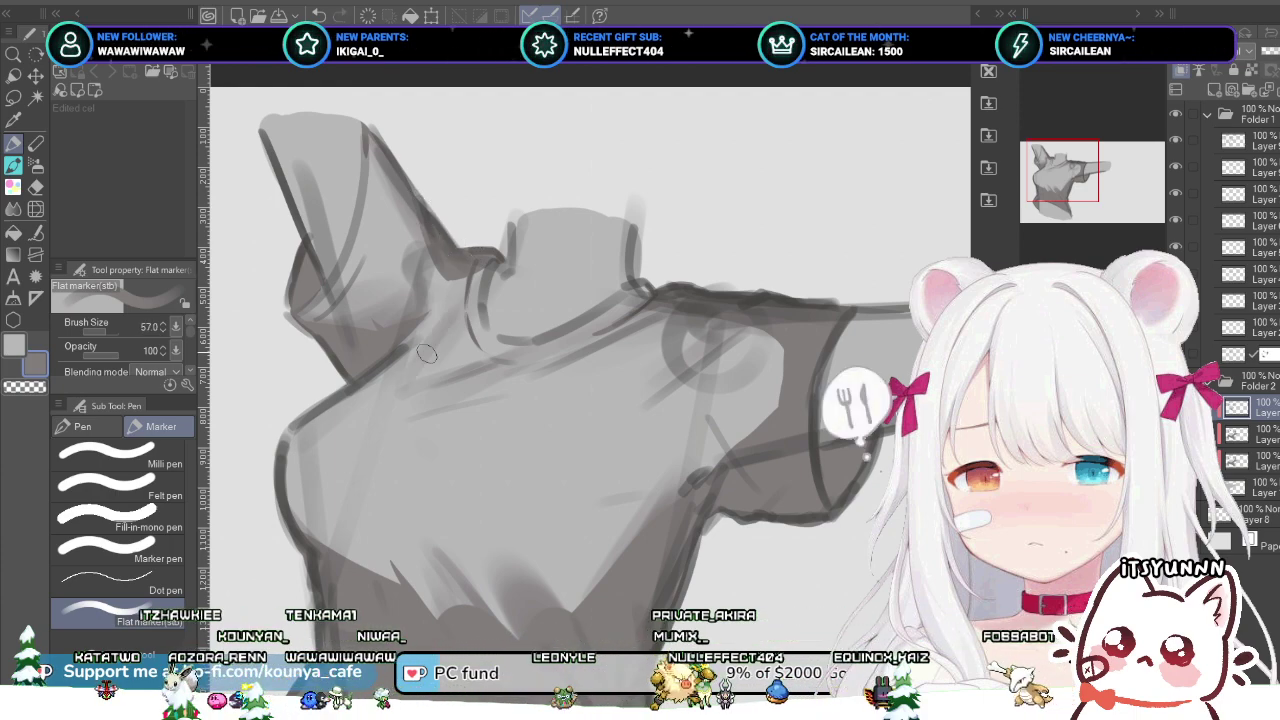
{"action": "key", "text": "ctrl+z"}
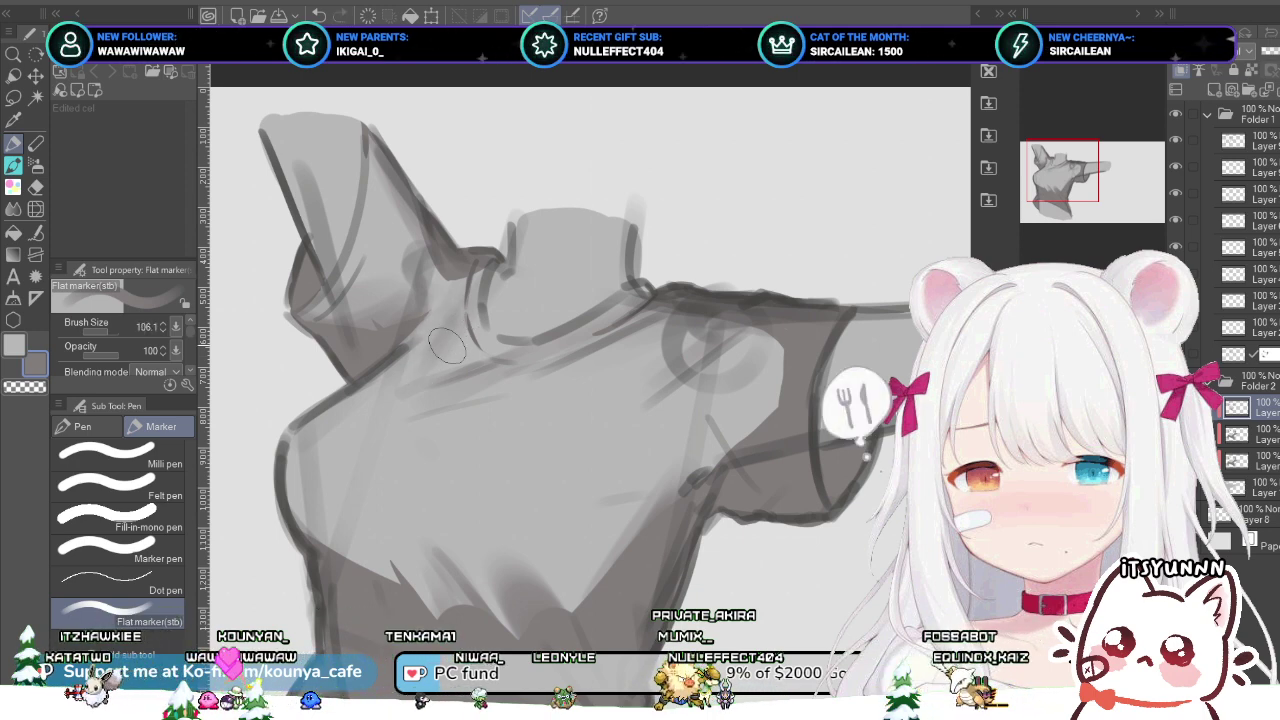
Step: Try to paint a diagonal fold along the lower edge of the light chest area at brush size 112.5, undoing each attempt
{"action": "scroll", "coordinate": [480, 414], "scroll_direction": "down", "scroll_amount": 2}
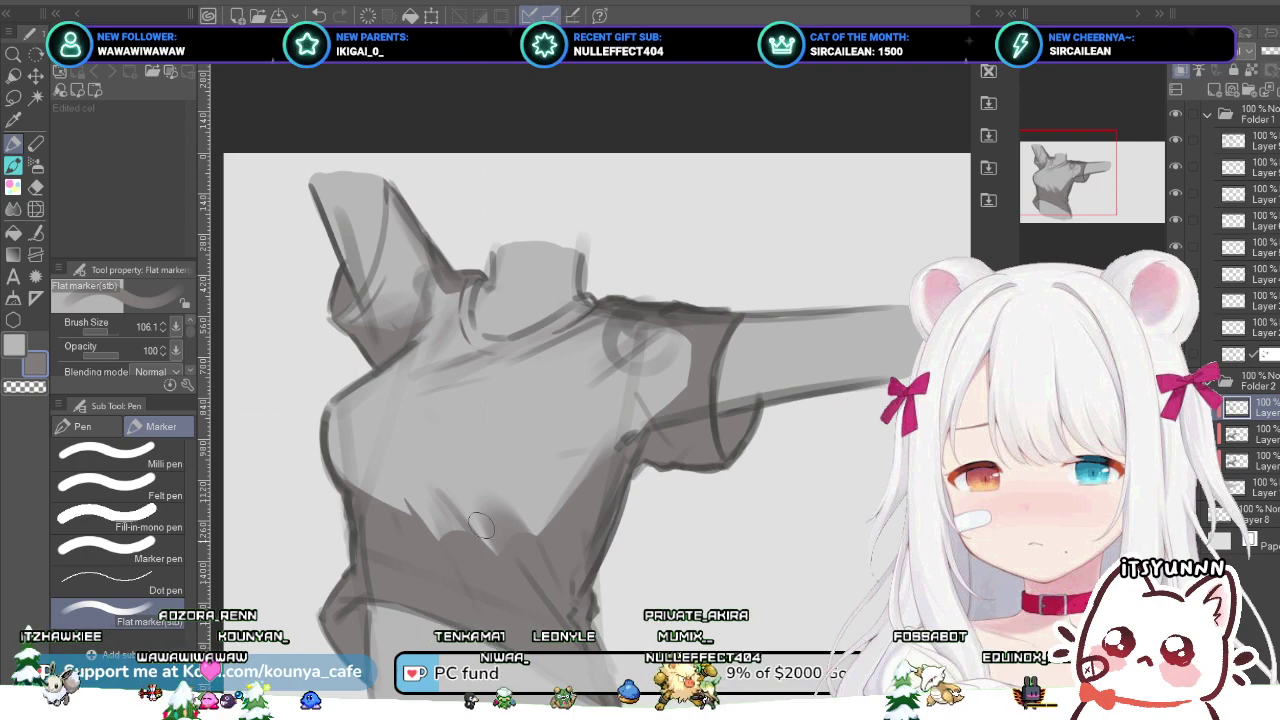
{"action": "scroll", "coordinate": [460, 550], "scroll_direction": "up", "scroll_amount": 3}
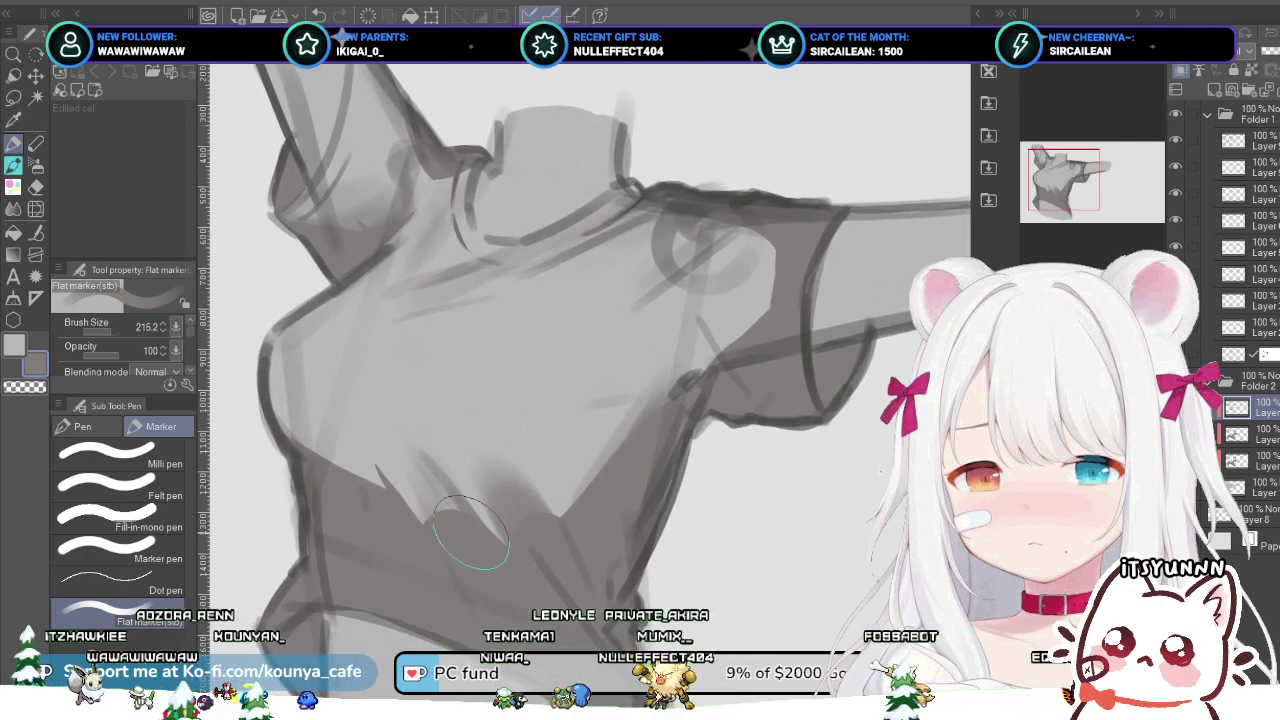
{"action": "key", "text": "["}
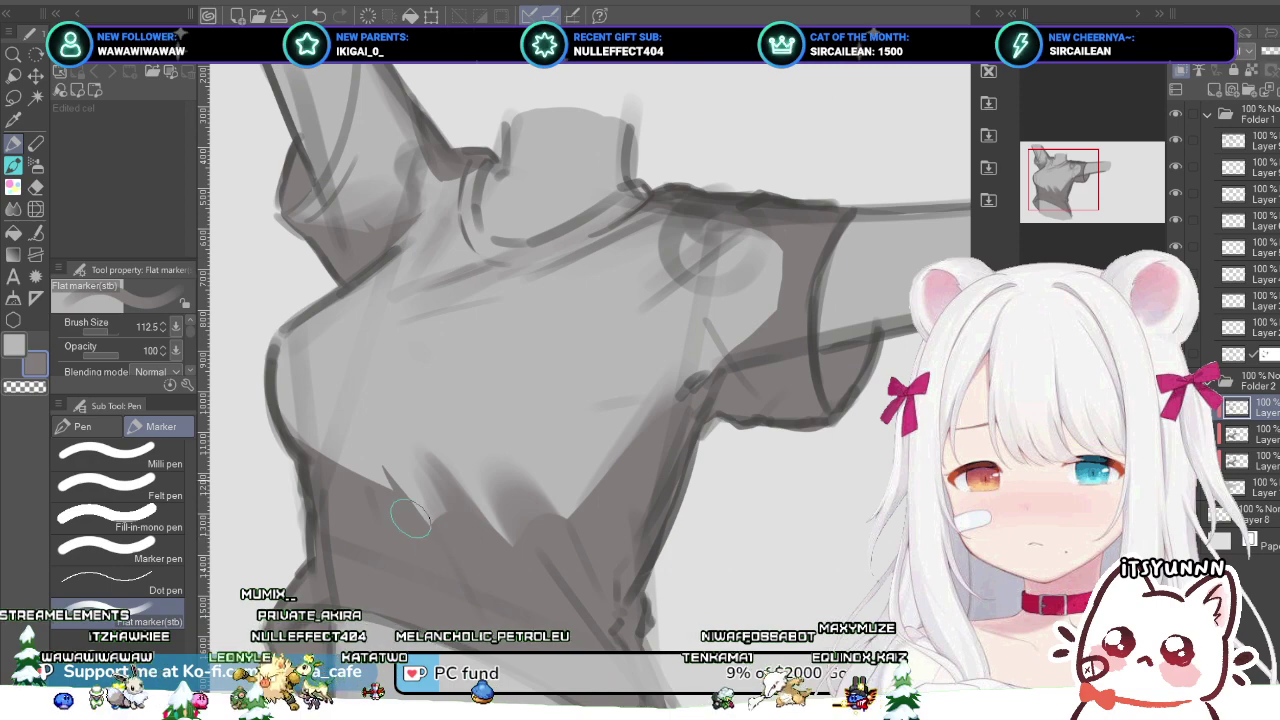
{"action": "left_click_drag", "start_coordinate": [400, 490], "coordinate": [356, 450]}
{"action": "key", "text": "ctrl+z"}
{"action": "left_click_drag", "start_coordinate": [408, 516], "coordinate": [360, 450]}
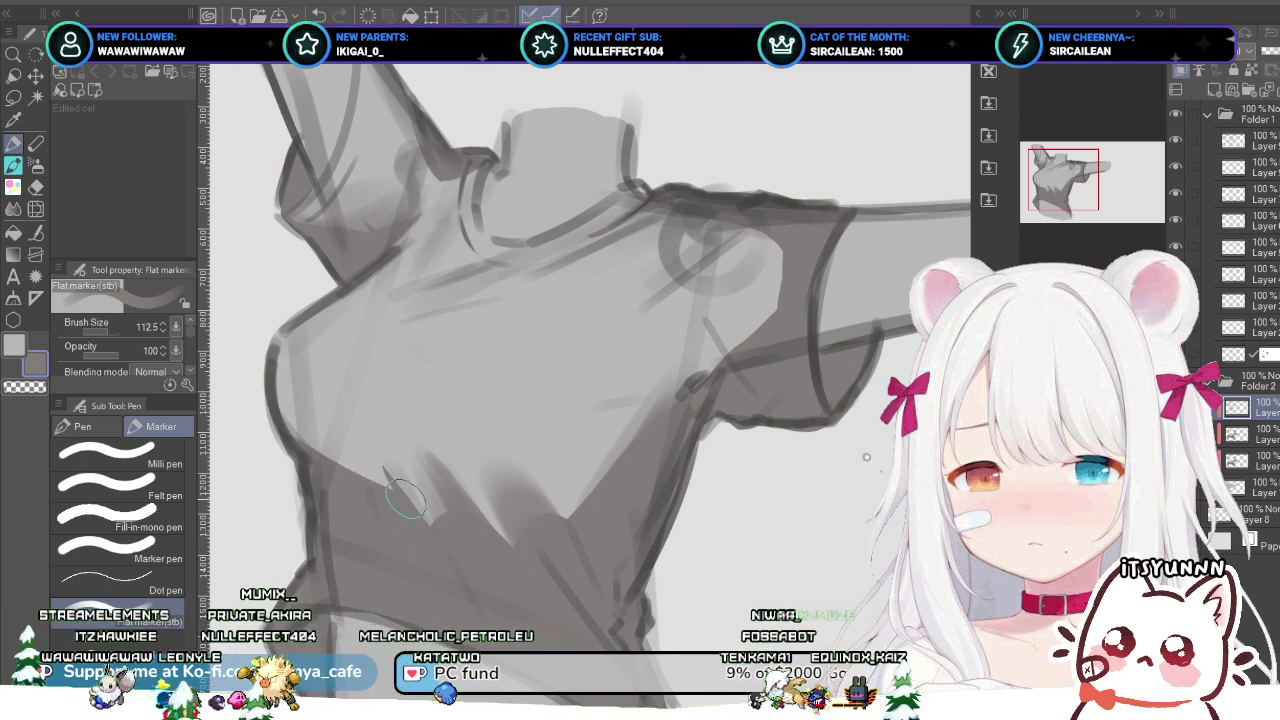
{"action": "left_click_drag", "start_coordinate": [420, 526], "coordinate": [370, 455]}
{"action": "key", "text": "ctrl+z"}
{"action": "mouse_move", "coordinate": [424, 536]}
{"action": "left_mouse_down"}
{"action": "mouse_move", "coordinate": [333, 456]}
{"action": "mouse_move", "coordinate": [416, 537]}
{"action": "mouse_move", "coordinate": [334, 410]}
{"action": "left_mouse_up"}
{"action": "key", "text": "ctrl+z"}
{"action": "key", "text": "ctrl+z"}
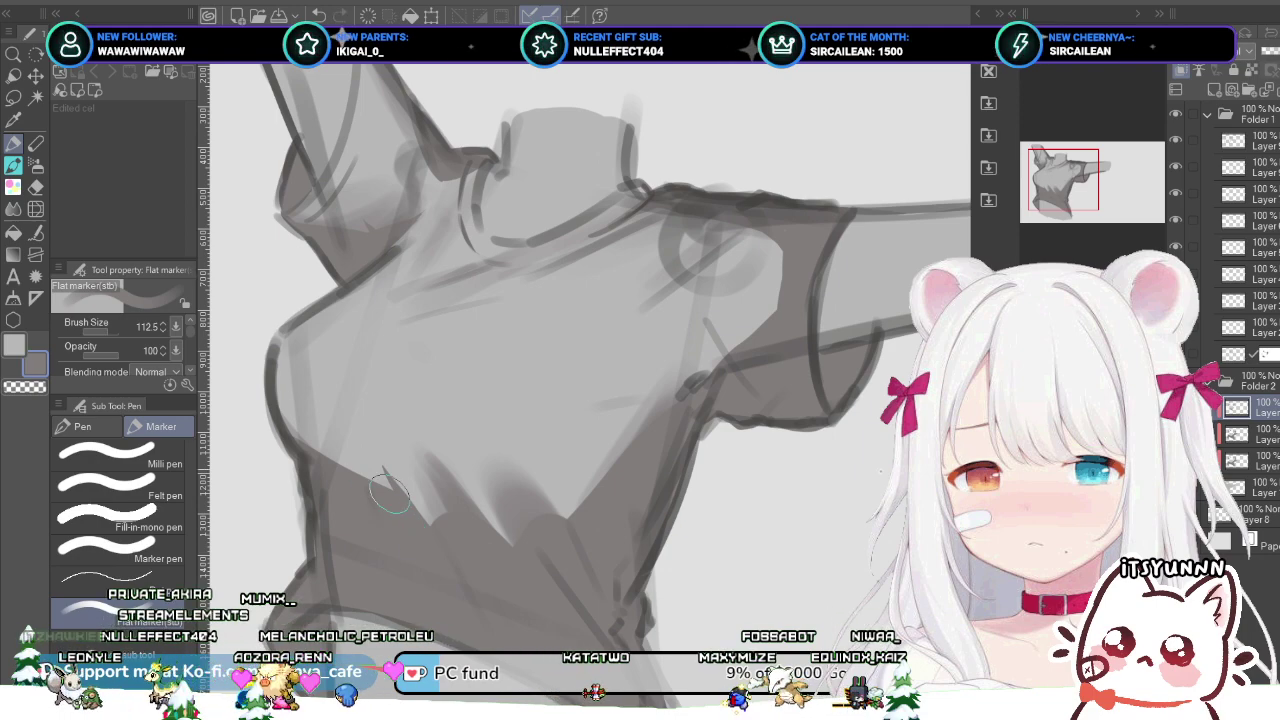
{"action": "left_click_drag", "start_coordinate": [390, 500], "coordinate": [364, 450]}
{"action": "key", "text": "ctrl+z"}
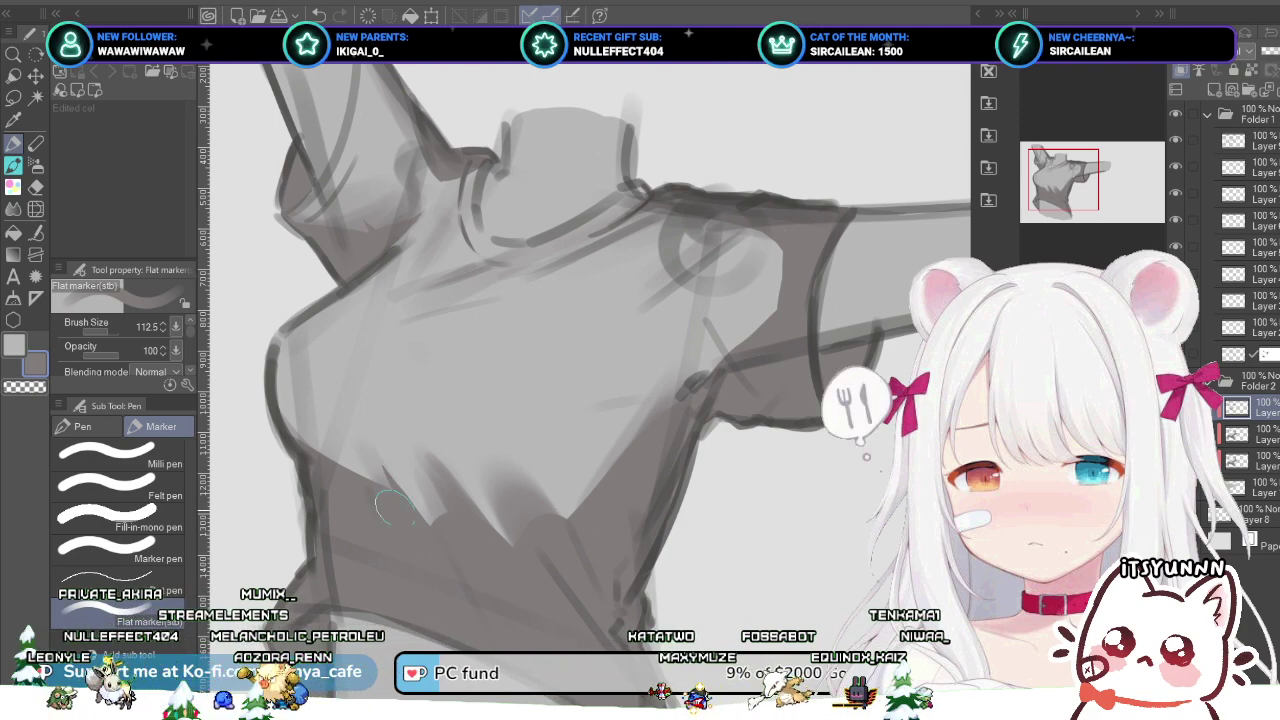
Step: Paint a pointed fold shadow at the lower chest edge below the raised arm, reducing the brush size to 40.4
{"action": "left_click", "coordinate": [366, 456]}
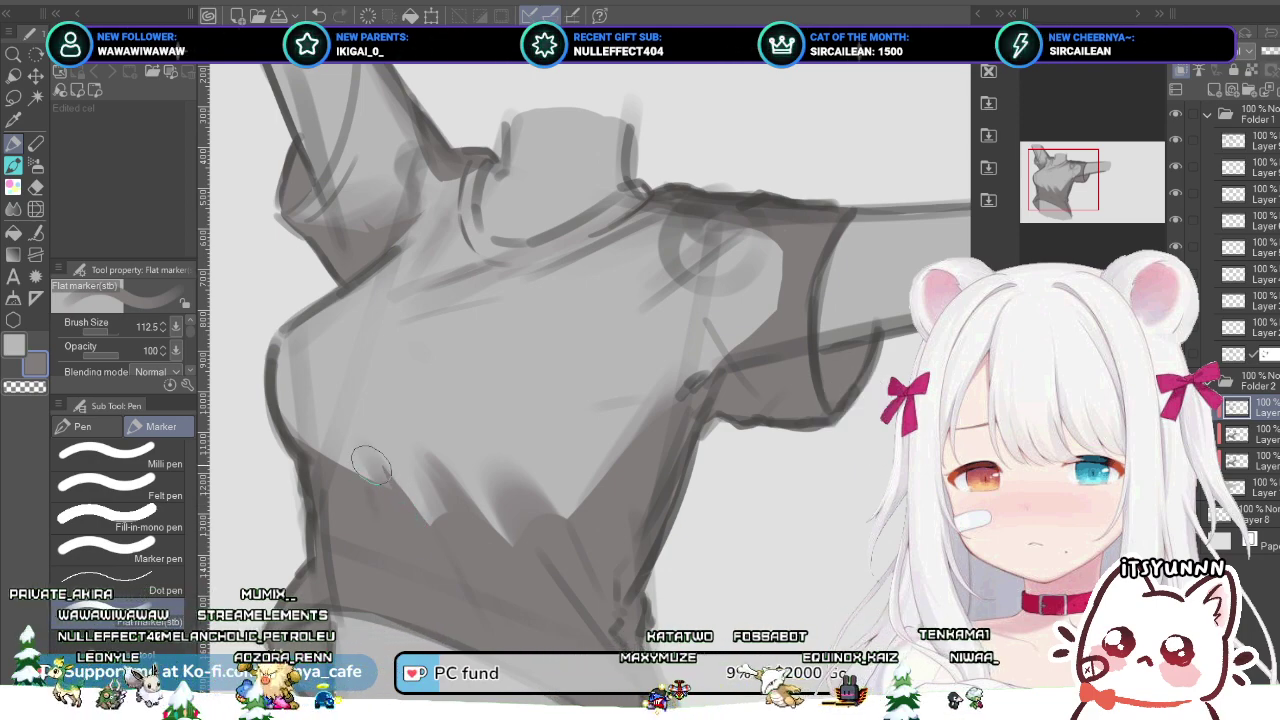
{"action": "left_click_drag", "start_coordinate": [434, 500], "coordinate": [410, 500]}
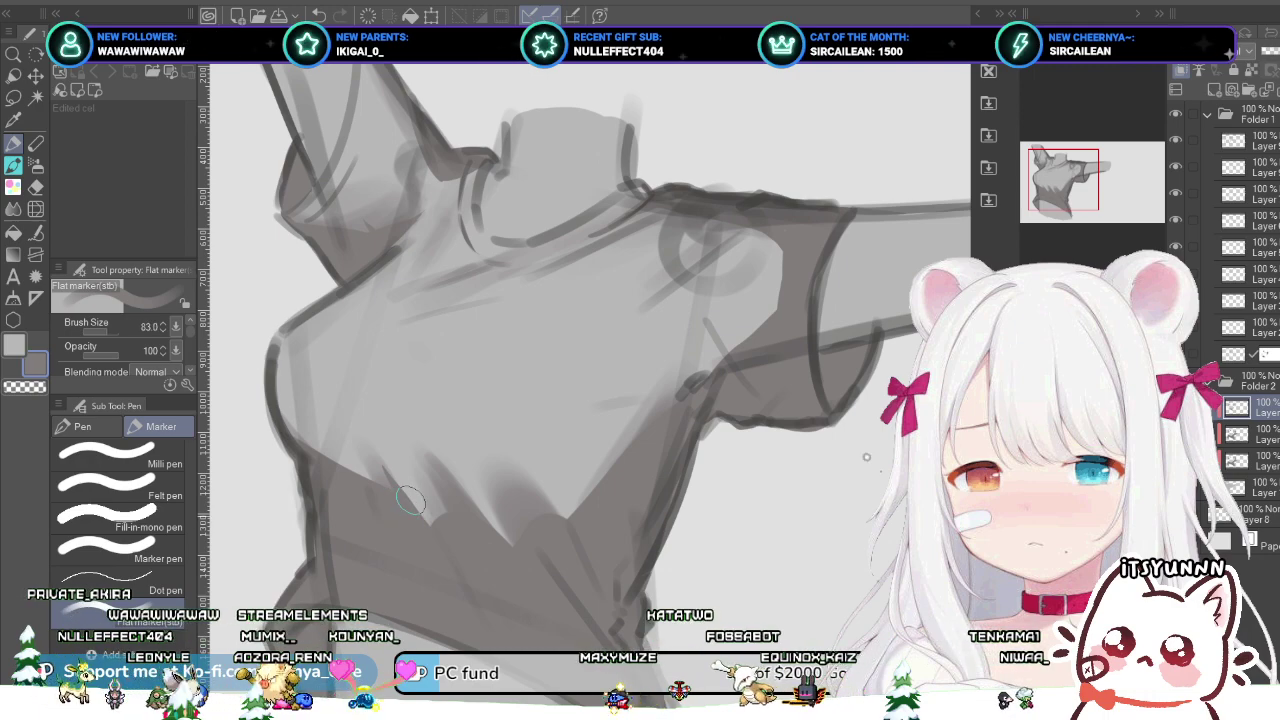
{"action": "key", "text": "bracketleft"}
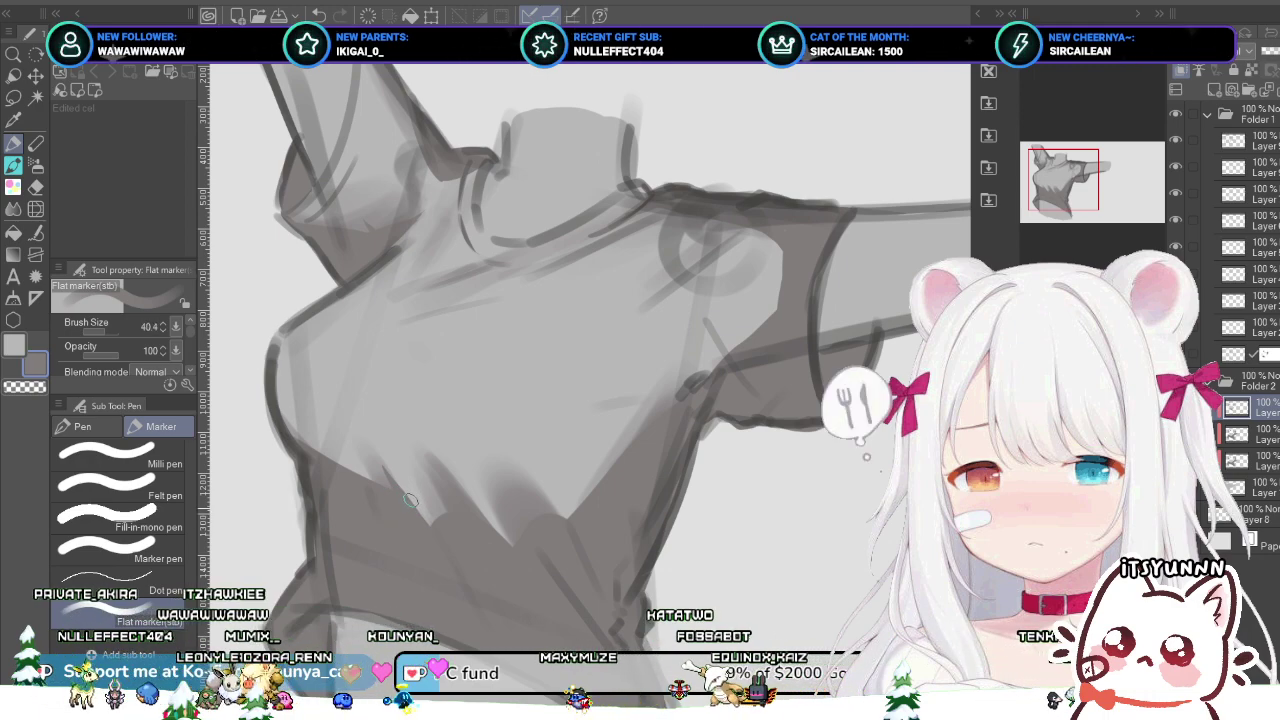
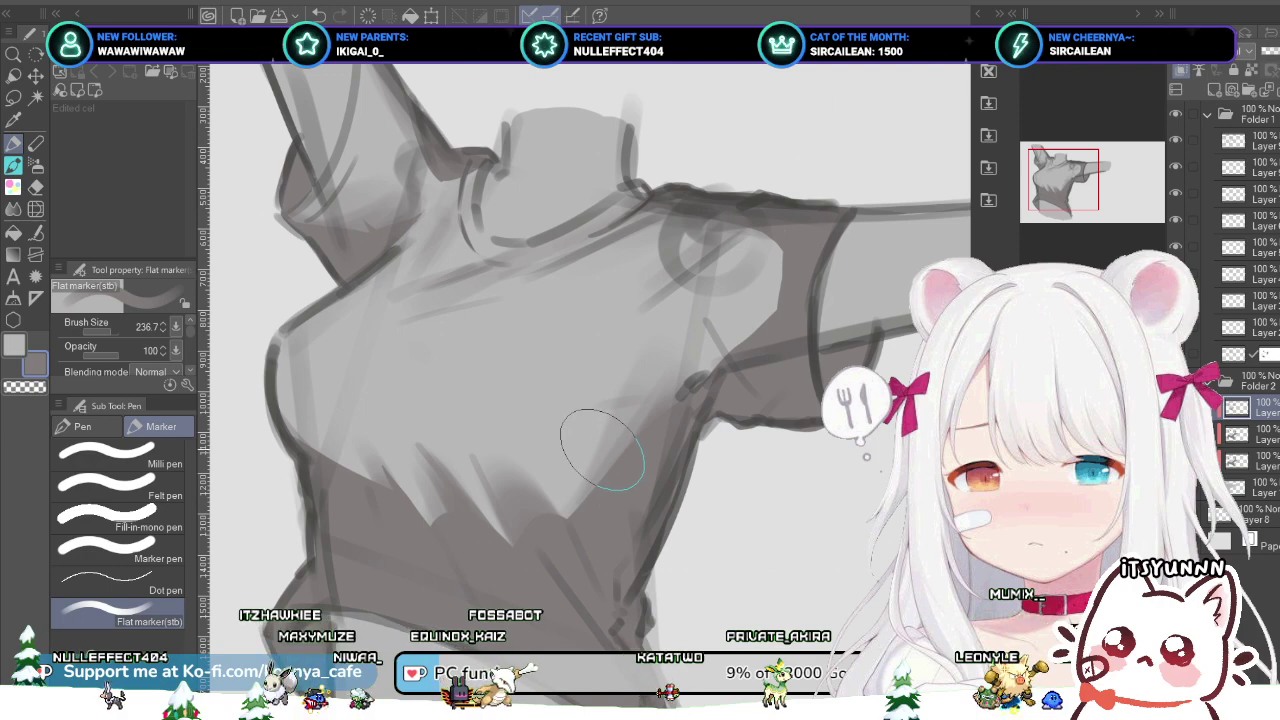
Step: Paint thin fold strokes at the outstretched arm's shoulder with the Flat marker at brush size 57.0, undoing the long stroke toward the chest
{"action": "key", "text": "["}
{"action": "key", "text": "["}
{"action": "key", "text": "["}
{"action": "key", "text": "["}
{"action": "key", "text": "["}
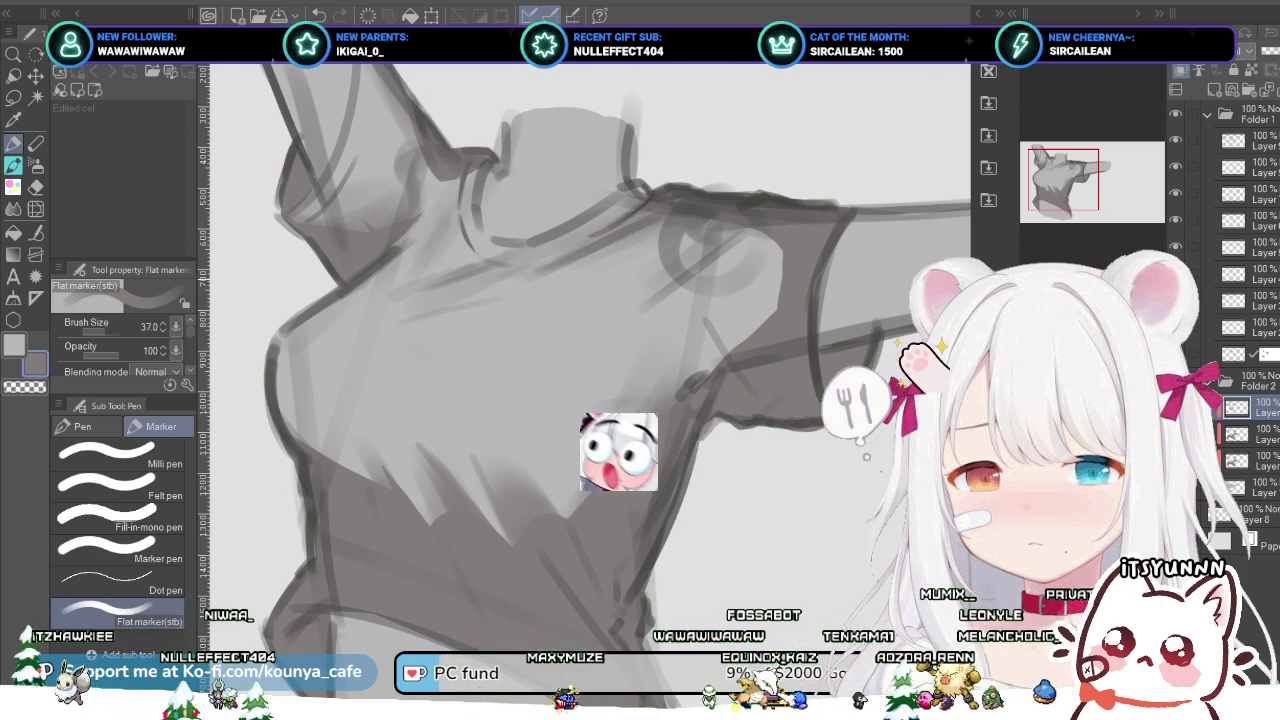
{"action": "left_click_drag", "start_coordinate": [695, 224], "coordinate": [708, 224]}
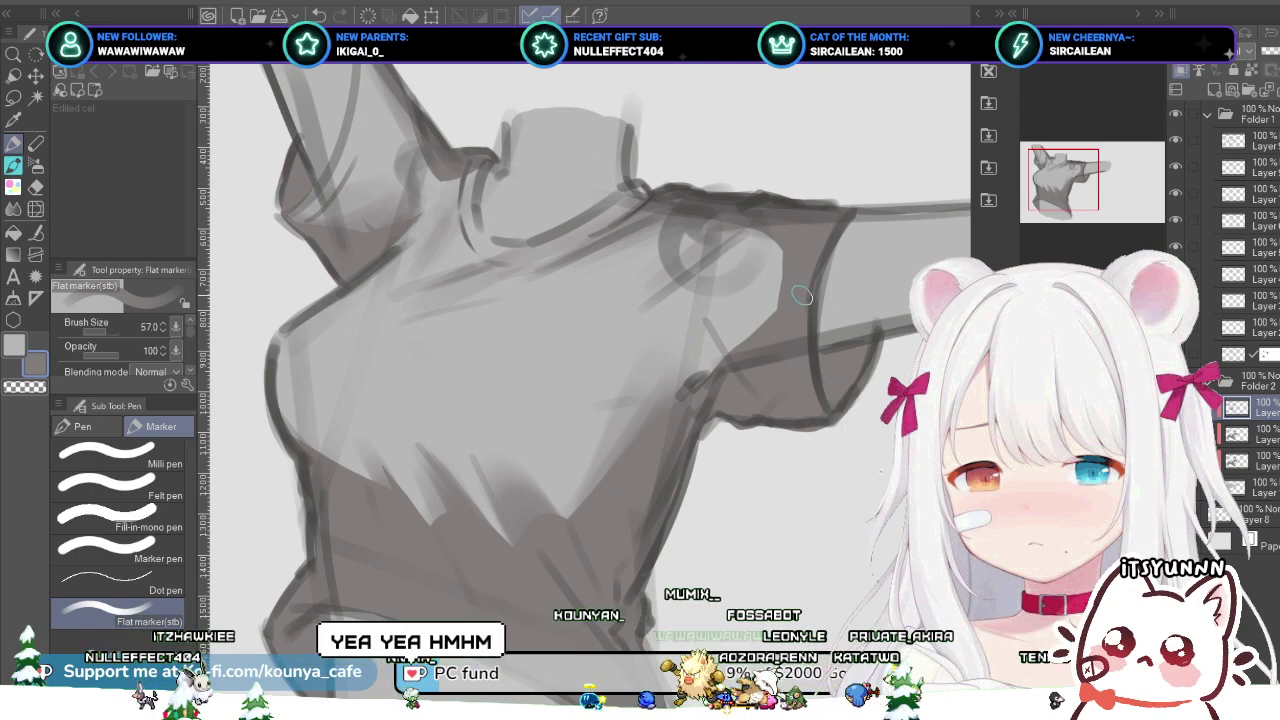
{"action": "left_click_drag", "start_coordinate": [745, 234], "coordinate": [645, 322]}
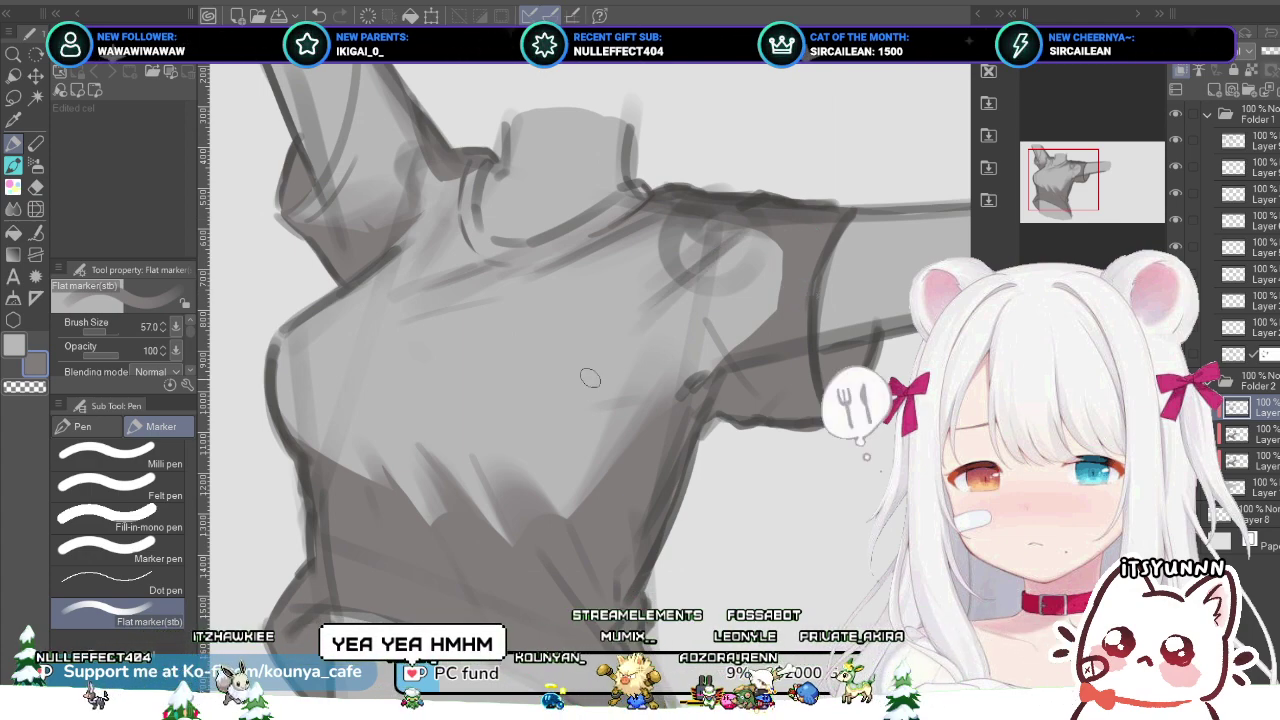
{"action": "key", "text": "ctrl+z"}
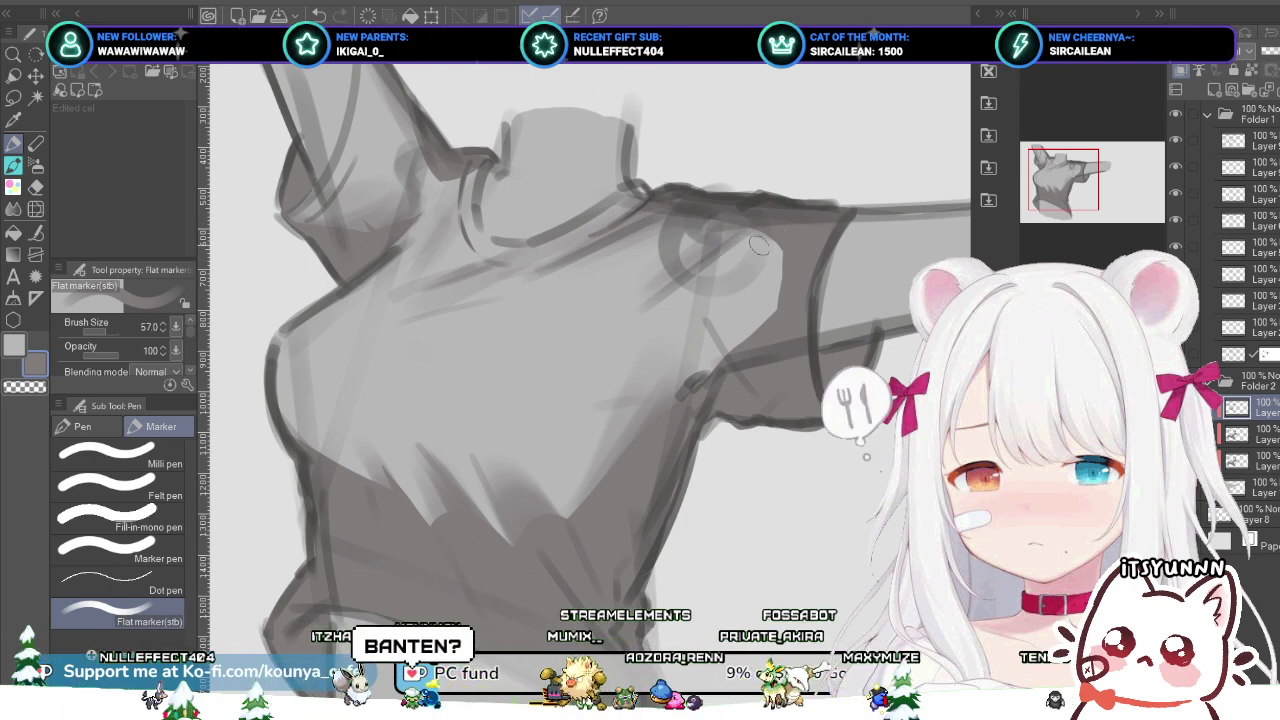
Step: Soften the light area's edge on the outstretched arm's sleeve with larger and smaller Flat marker strokes, undoing the last one
{"action": "left_click_drag", "start_coordinate": [743, 196], "coordinate": [752, 230]}
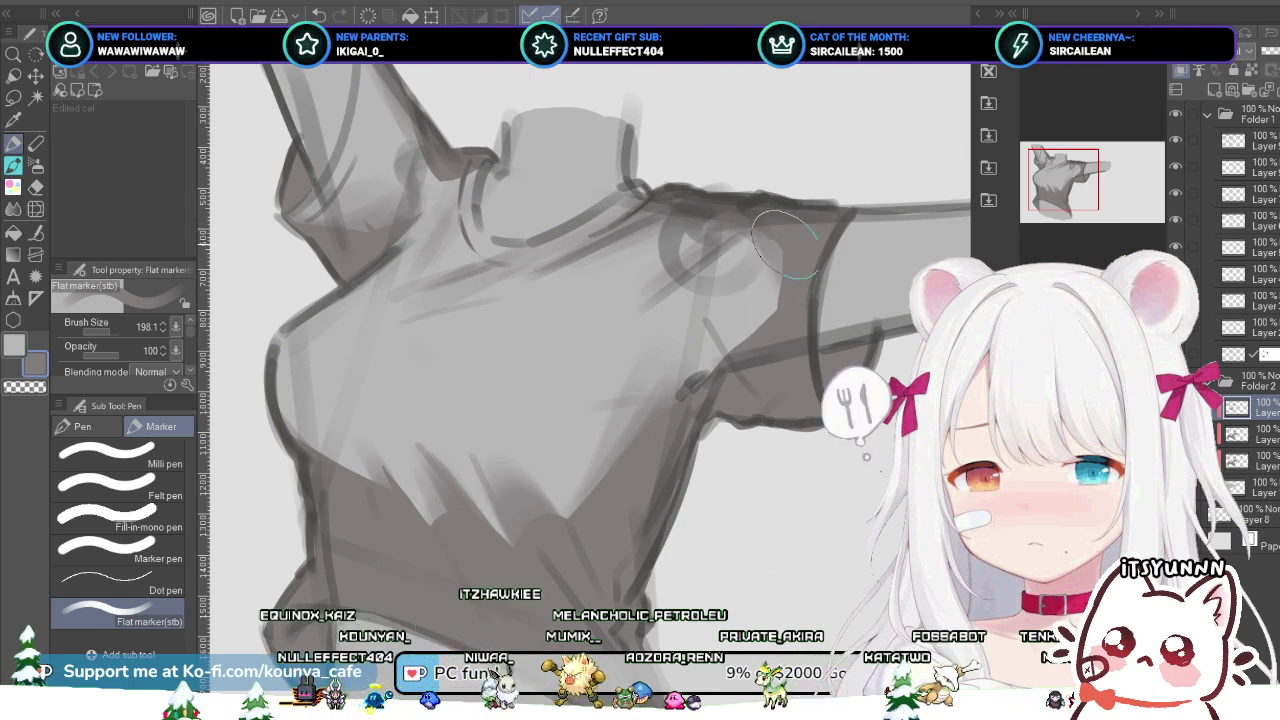
{"action": "left_click_drag", "start_coordinate": [775, 225], "coordinate": [790, 250]}
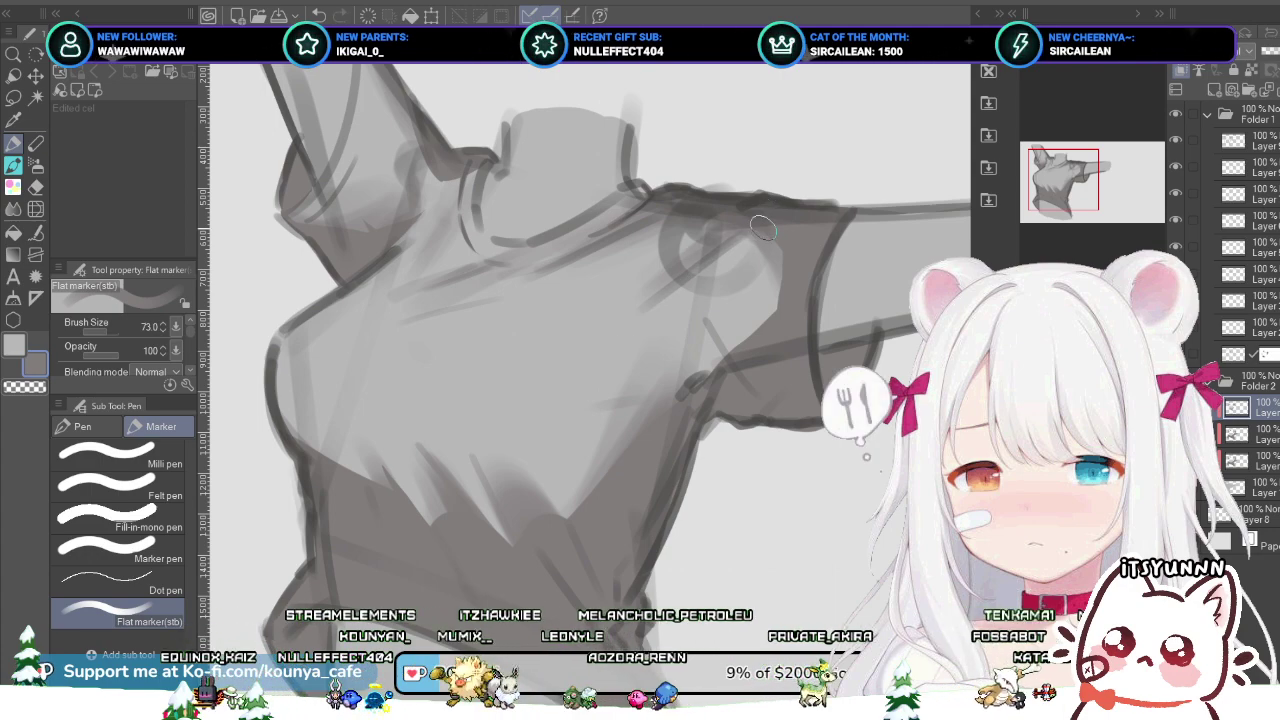
{"action": "key", "text": "bracketright"}
{"action": "key", "text": "bracketright"}
{"action": "key", "text": "bracketright"}
{"action": "left_click_drag", "start_coordinate": [772, 310], "coordinate": [783, 272]}
{"action": "key", "text": "bracketleft"}
{"action": "key", "text": "bracketleft"}
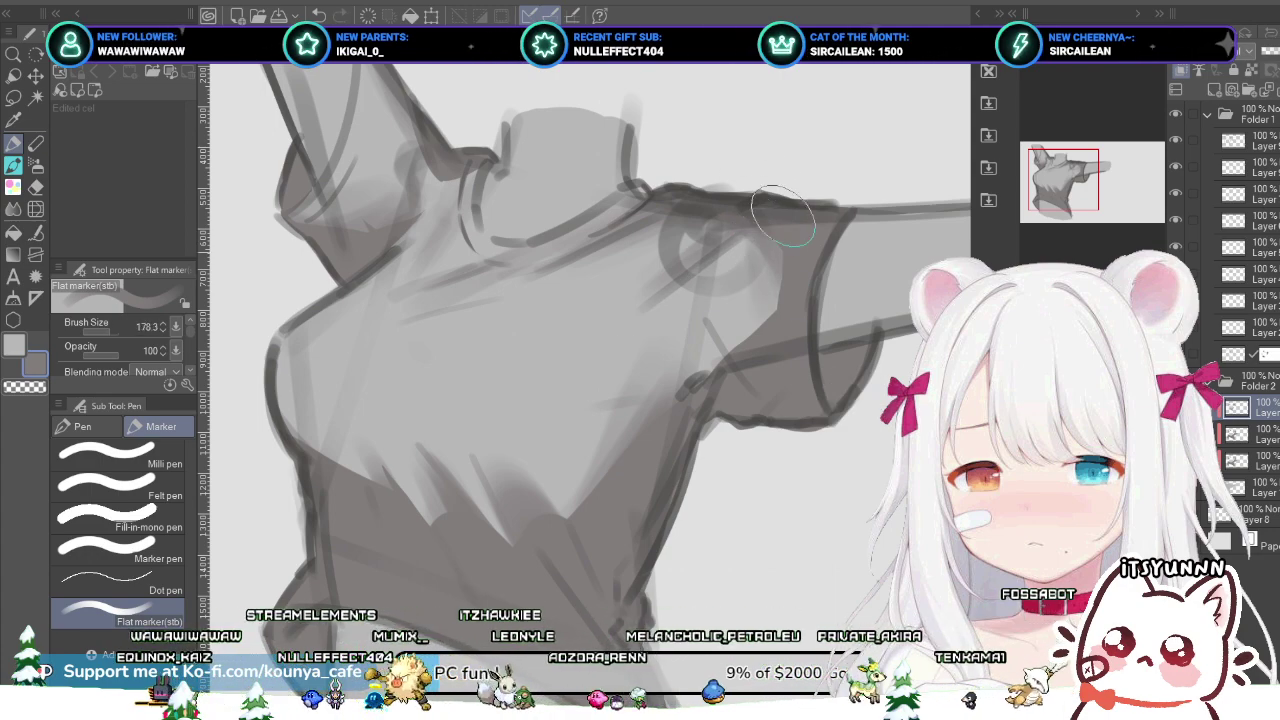
{"action": "key", "text": "ctrl+z"}
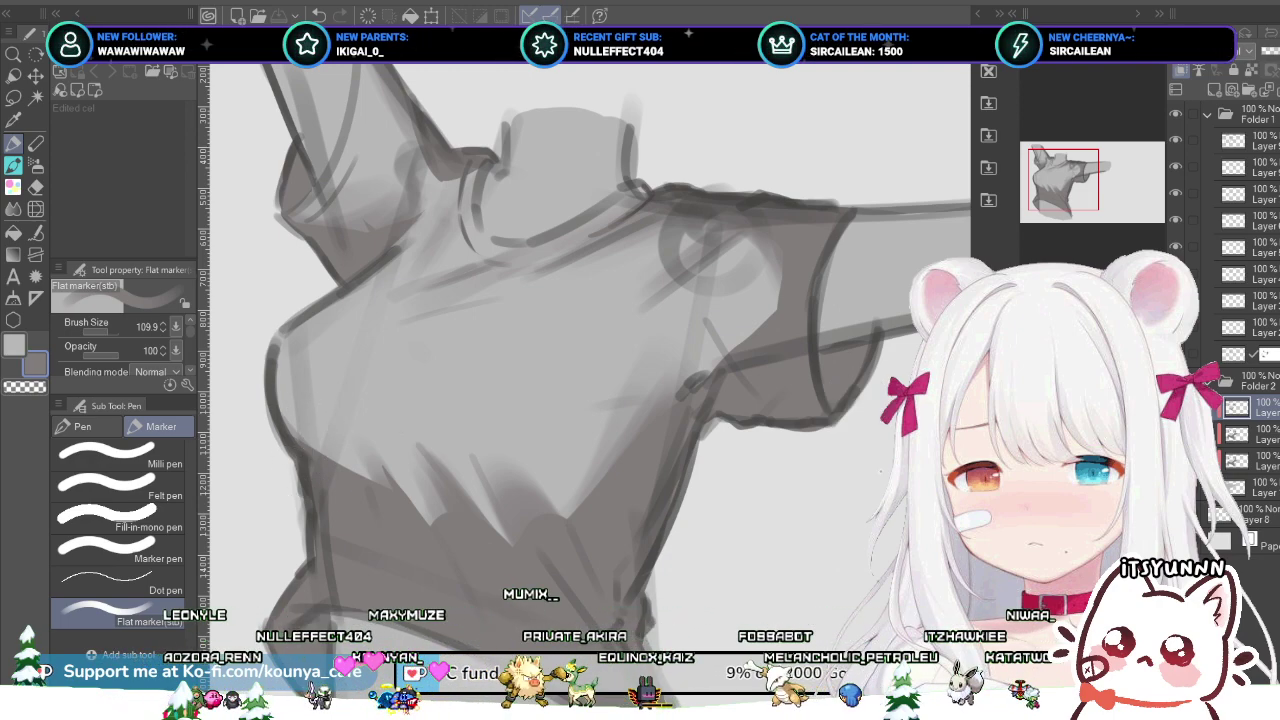
Step: Try to paint a broad shadow under the chest on the raised arm's side at brush size 464.9, and undo it
{"action": "mouse_move", "coordinate": [376, 518]}
{"action": "left_mouse_down", "text": "ctrl+alt"}
{"action": "mouse_move", "coordinate": [415, 518]}
{"action": "mouse_move", "coordinate": [318, 416]}
{"action": "left_mouse_up", "text": "ctrl+alt"}
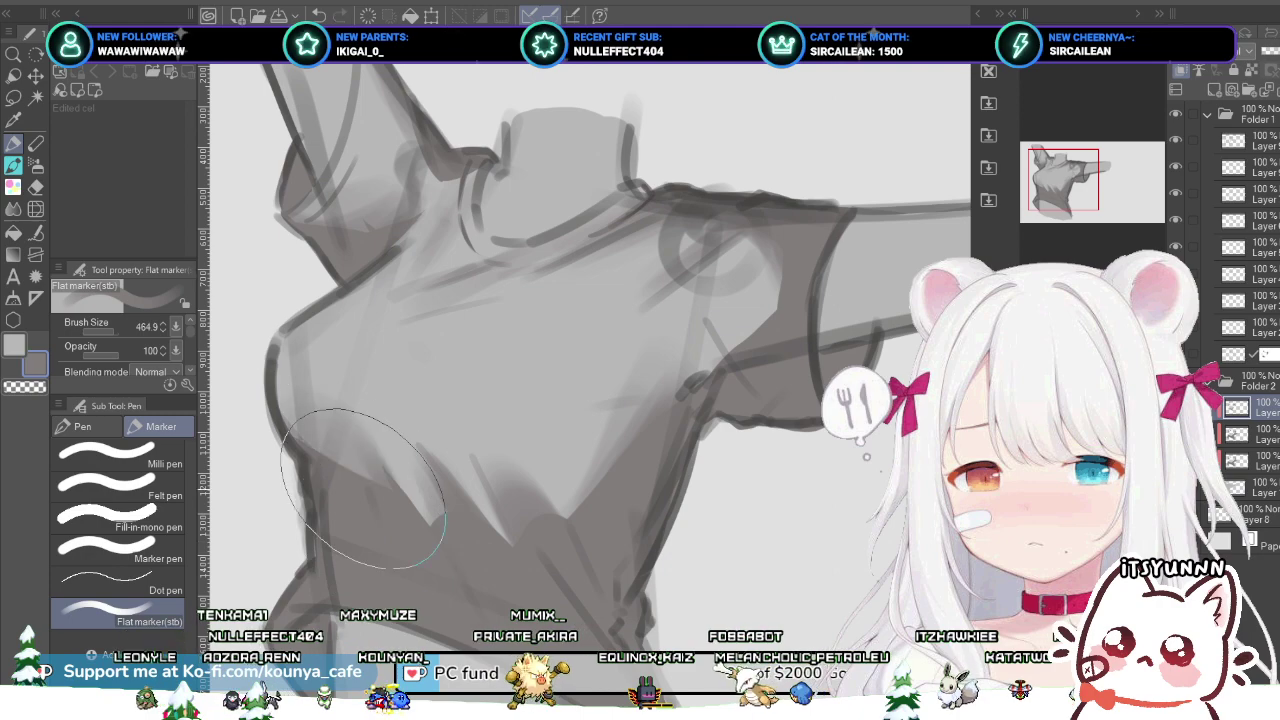
{"action": "left_click_drag", "start_coordinate": [364, 483], "coordinate": [321, 419]}
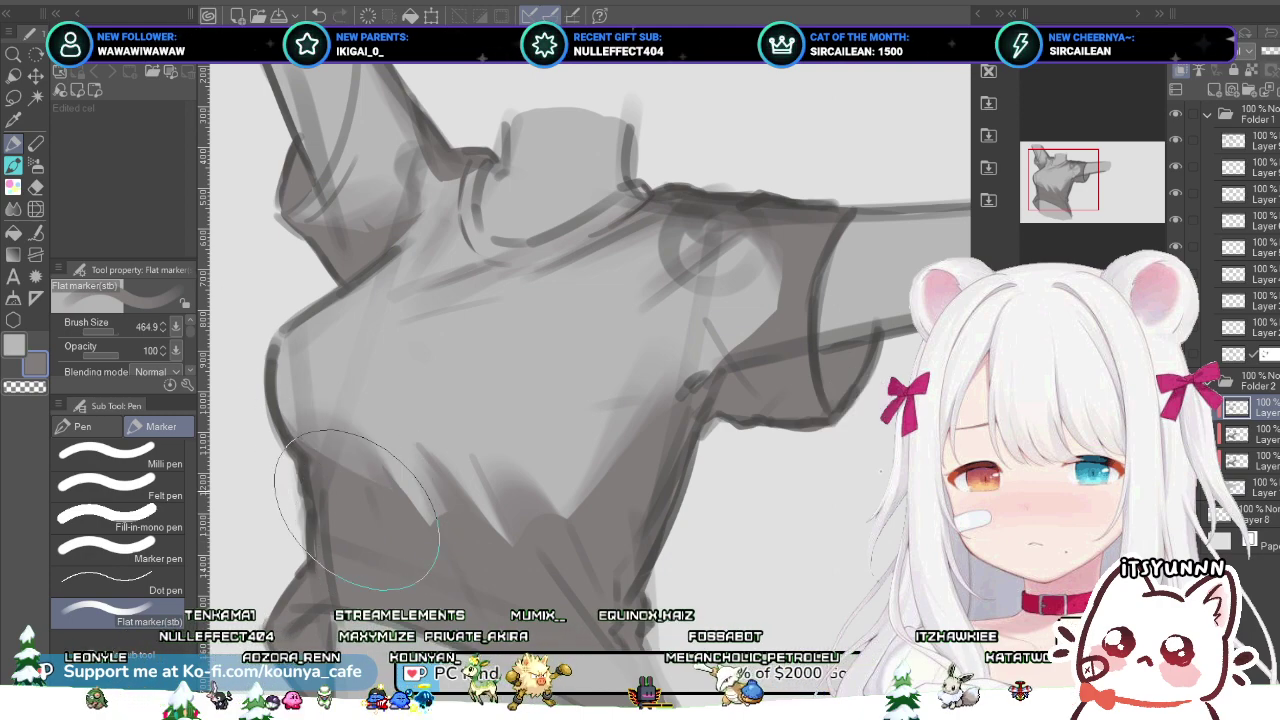
{"action": "key", "text": "ctrl+z"}
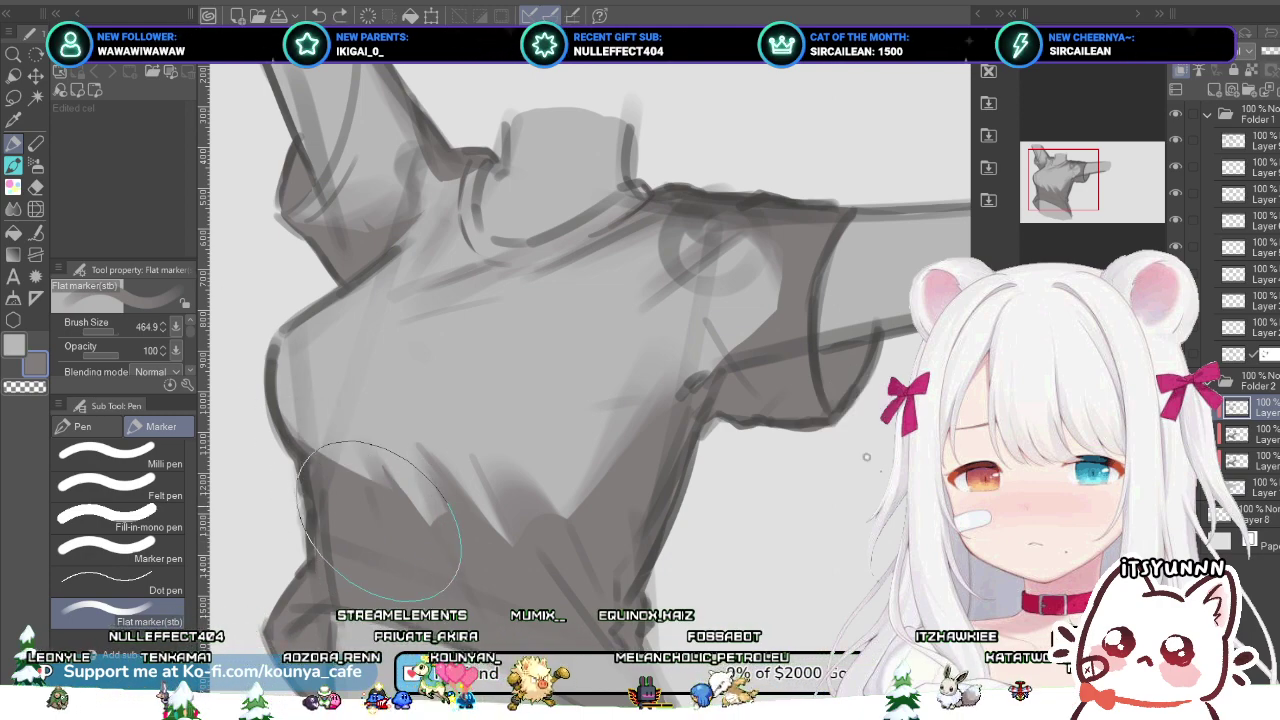
{"action": "left_click_drag", "start_coordinate": [379, 521], "coordinate": [336, 400]}
{"action": "key", "text": "ctrl+z"}
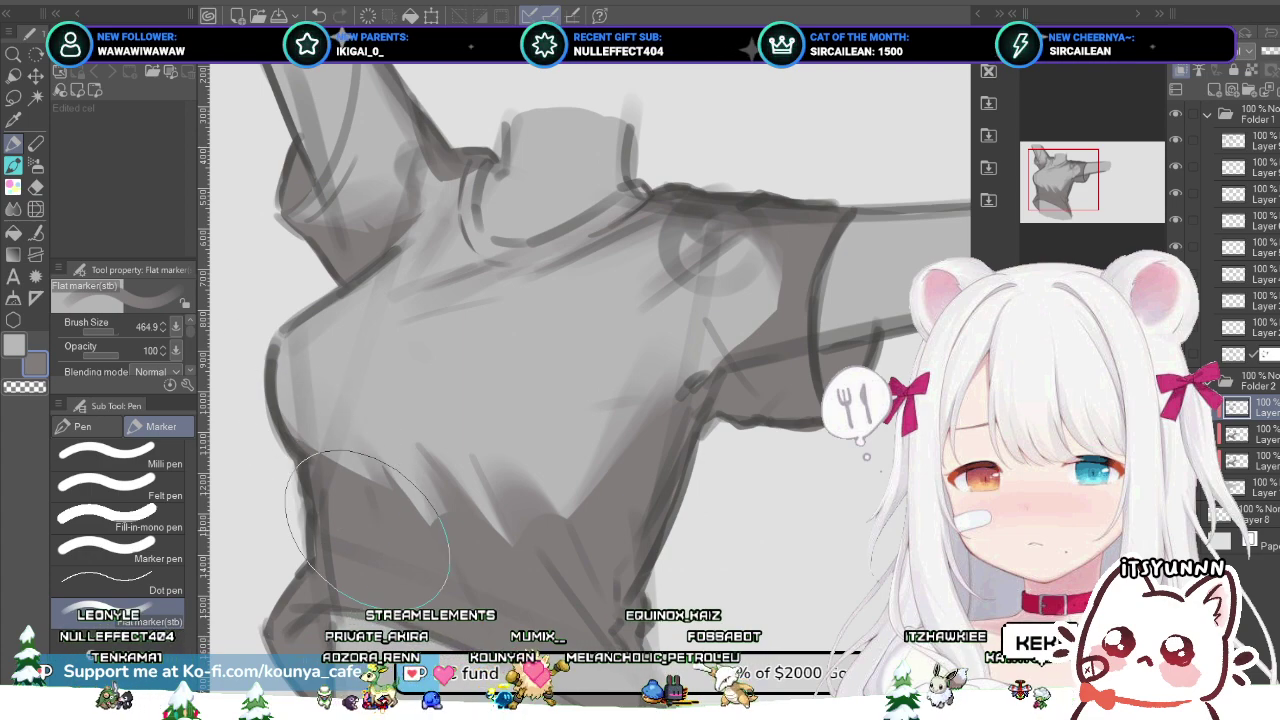
Step: Soften the lower chest edge on the raised arm's side with the Flat marker at brush size 368.9
{"action": "key", "text": "bracketleft"}
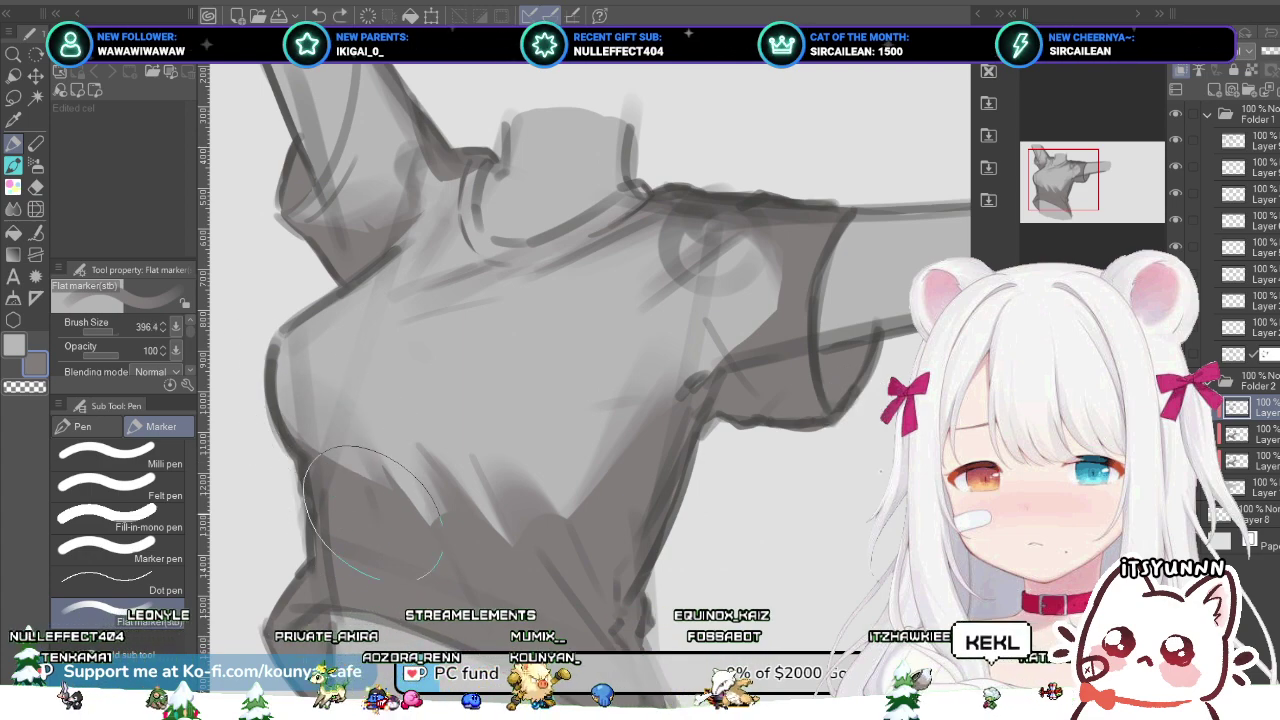
{"action": "key", "text": "["}
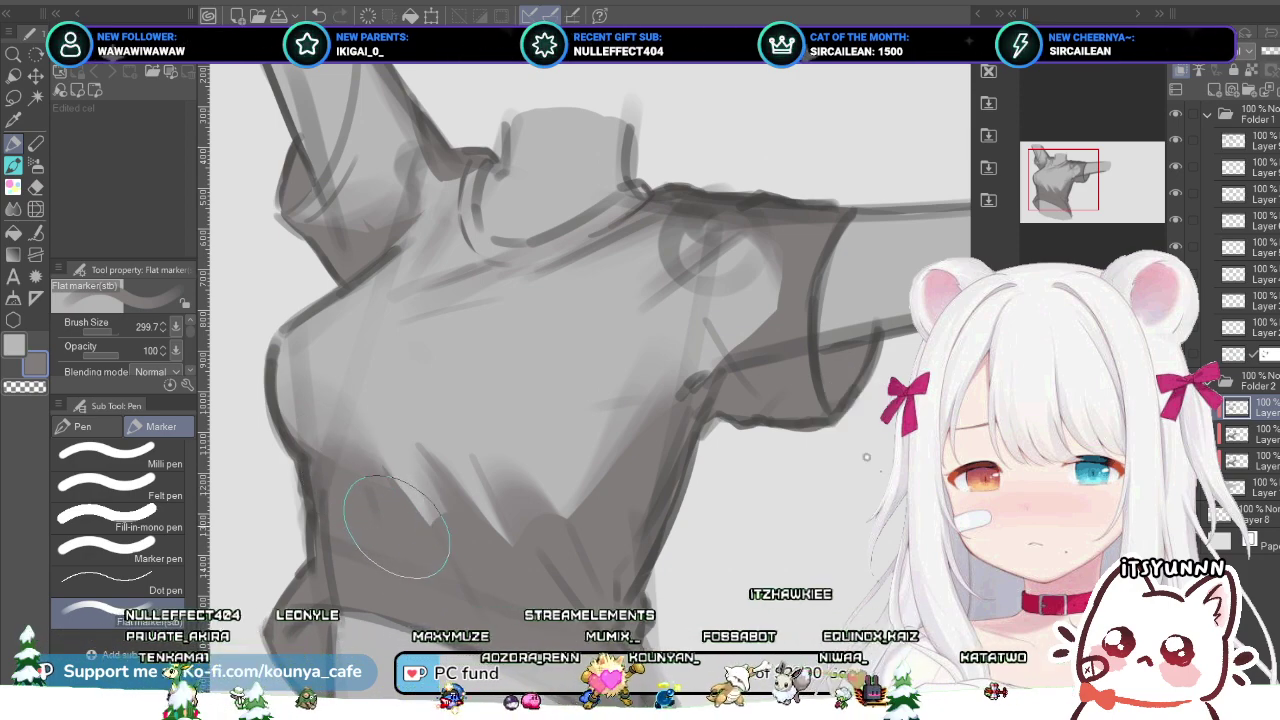
{"action": "key", "text": "]"}
{"action": "key", "text": "]"}
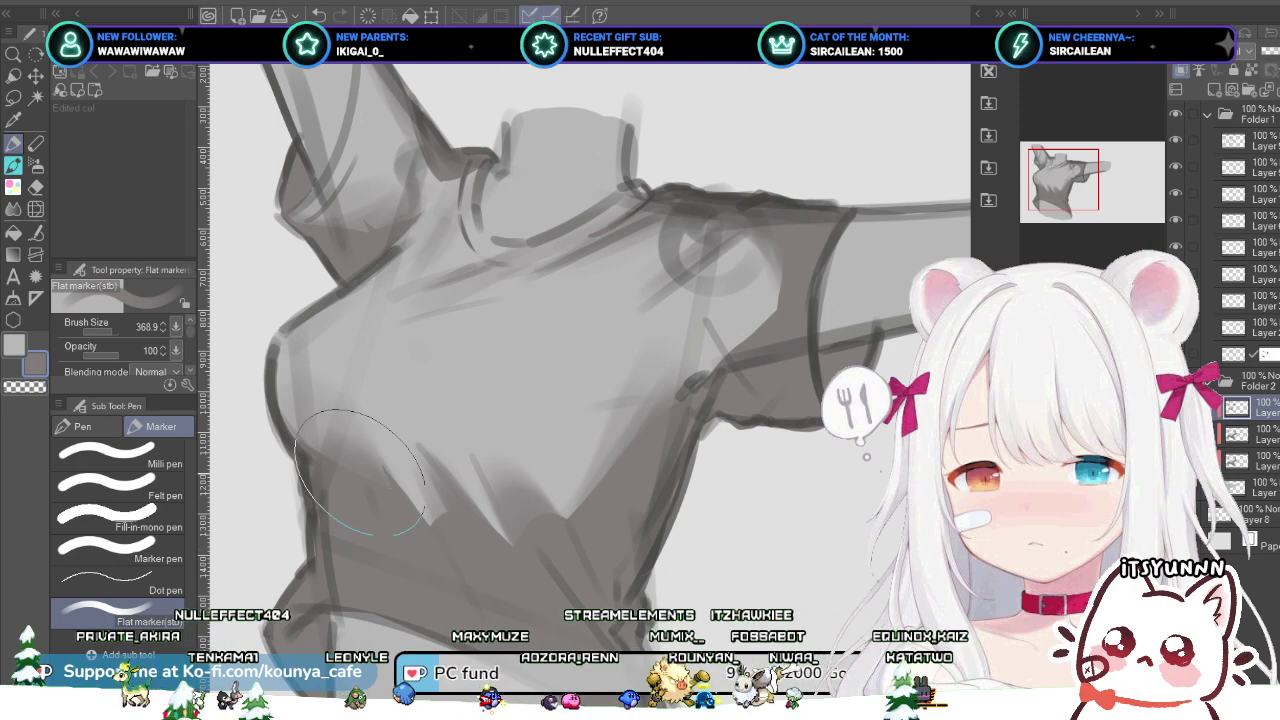
Step: Refine the pointed folds along the chest's lower edge, reducing the Flat marker's brush size to 43.3 for the thin strokes
{"action": "key", "text": "["}
{"action": "key", "text": "["}
{"action": "key", "text": "["}
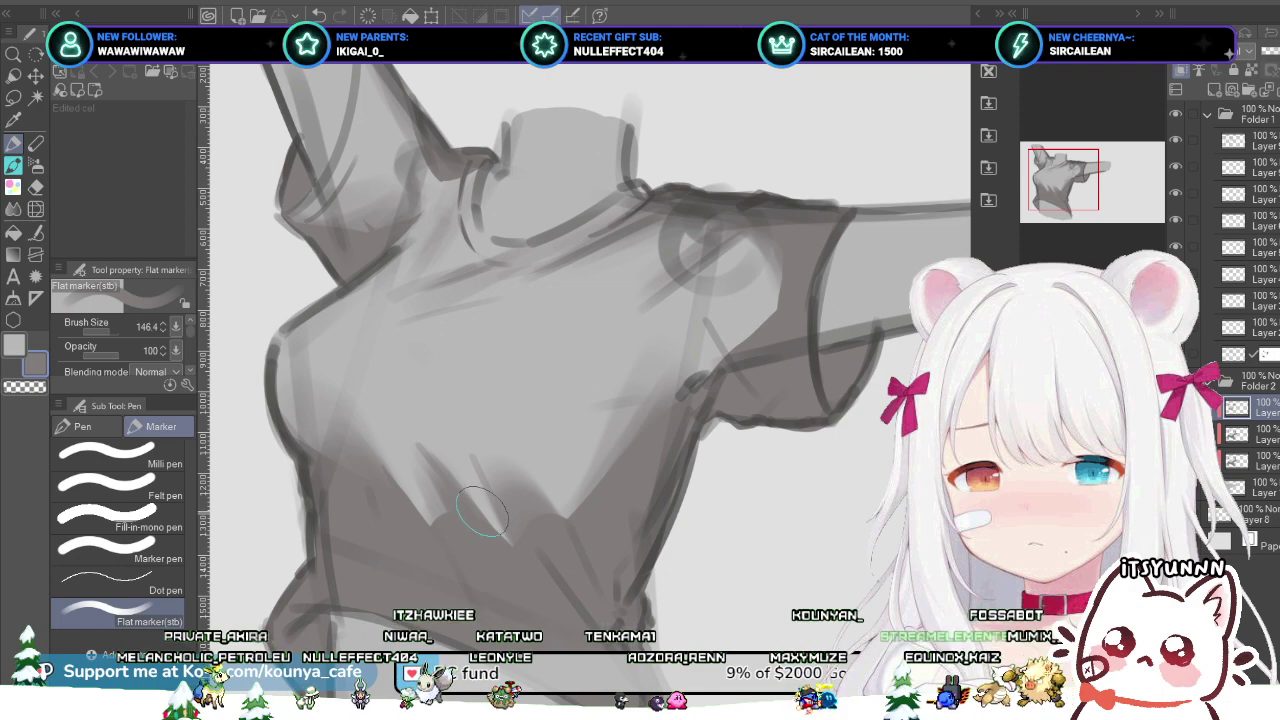
{"action": "key", "text": "bracketleft"}
{"action": "key", "text": "bracketleft"}
{"action": "key", "text": "bracketleft"}
{"action": "key", "text": "bracketleft"}
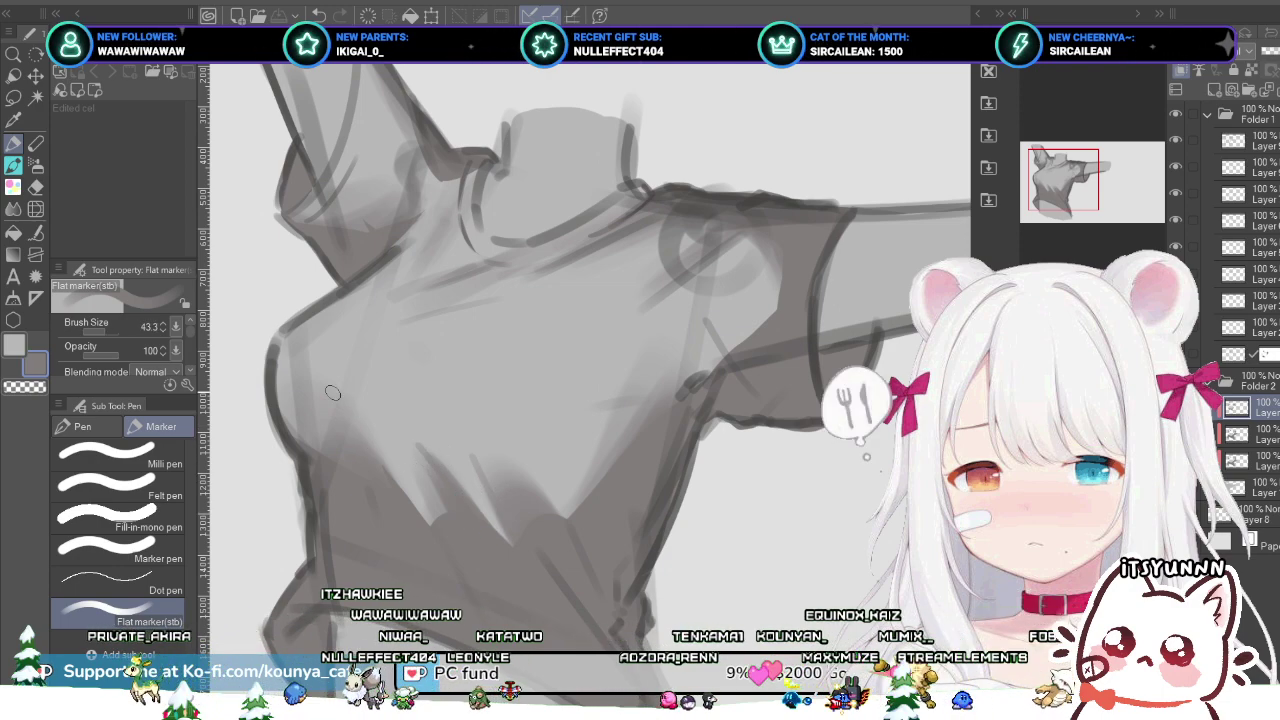
{"action": "key", "text": "bracketleft"}
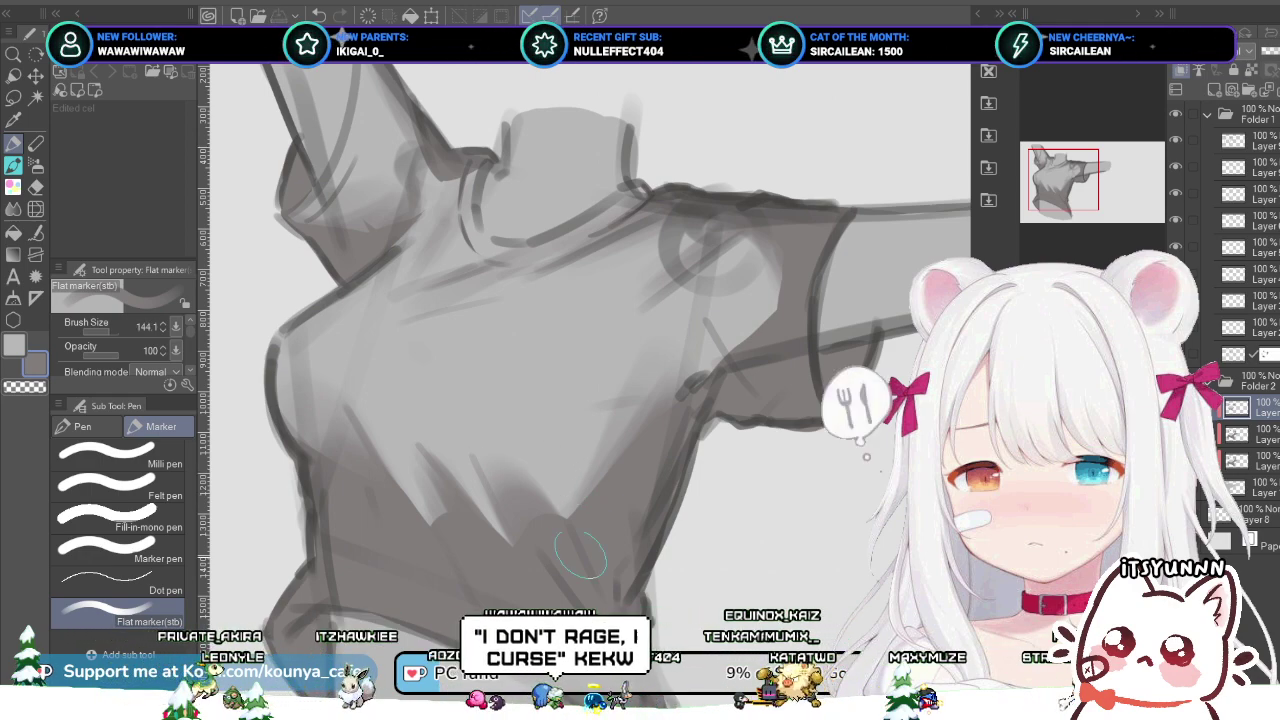
Step: Shade the underarm fold of the outstretched arm's sleeve with the Flat marker, reducing the brush size from 332.4 to 85.9
{"action": "left_click_drag", "start_coordinate": [577, 500], "coordinate": [614, 522], "text": "ctrl+alt"}
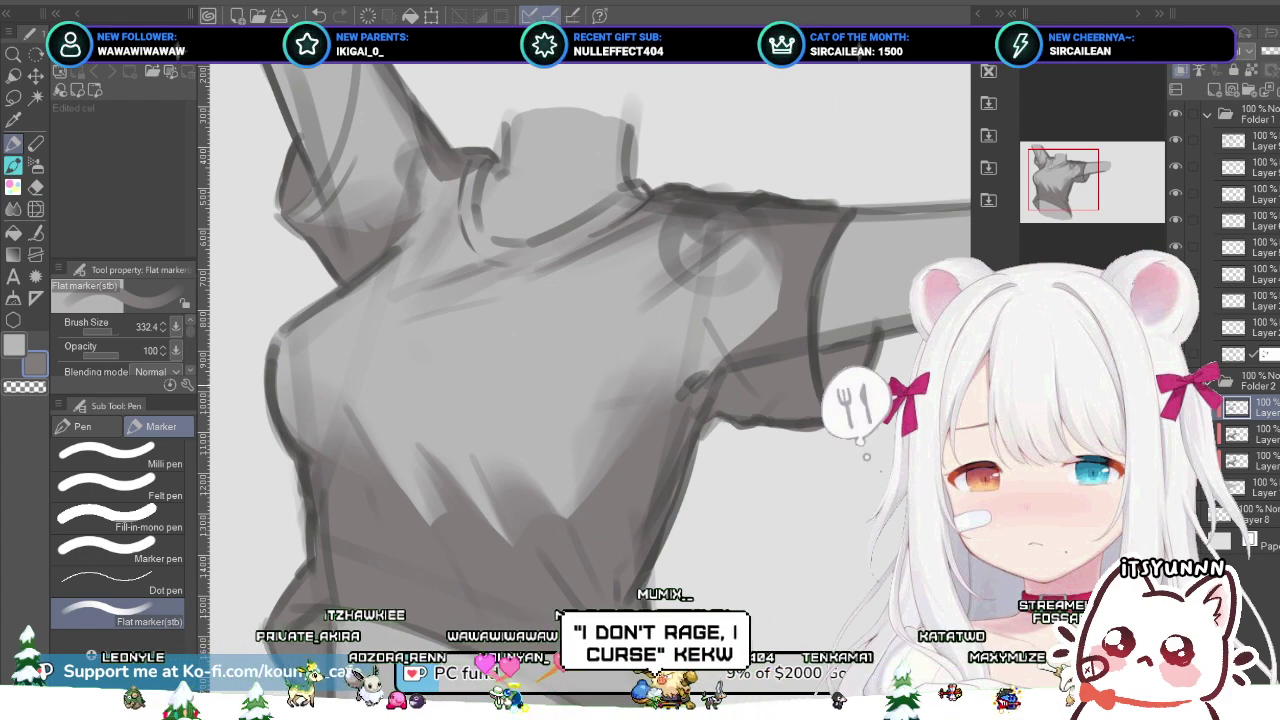
{"action": "left_click_drag", "start_coordinate": [622, 344], "coordinate": [613, 344], "text": "ctrl+alt"}
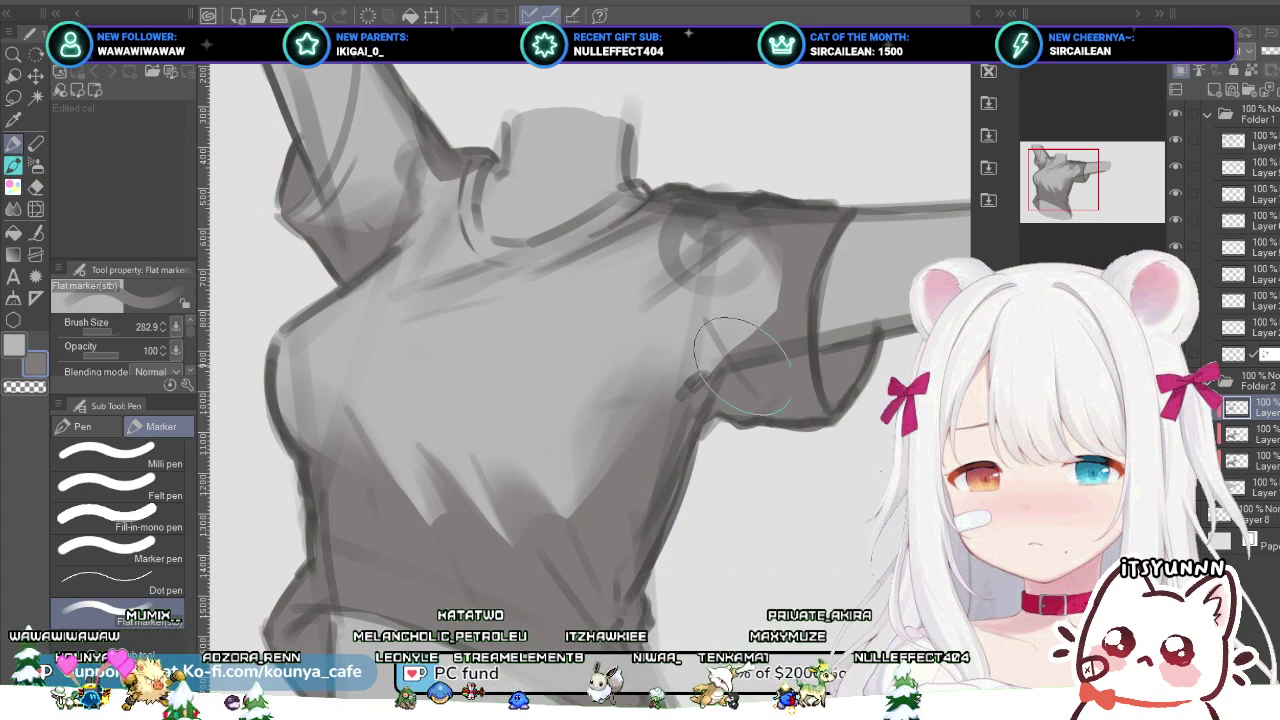
{"action": "key", "text": "bracketleft"}
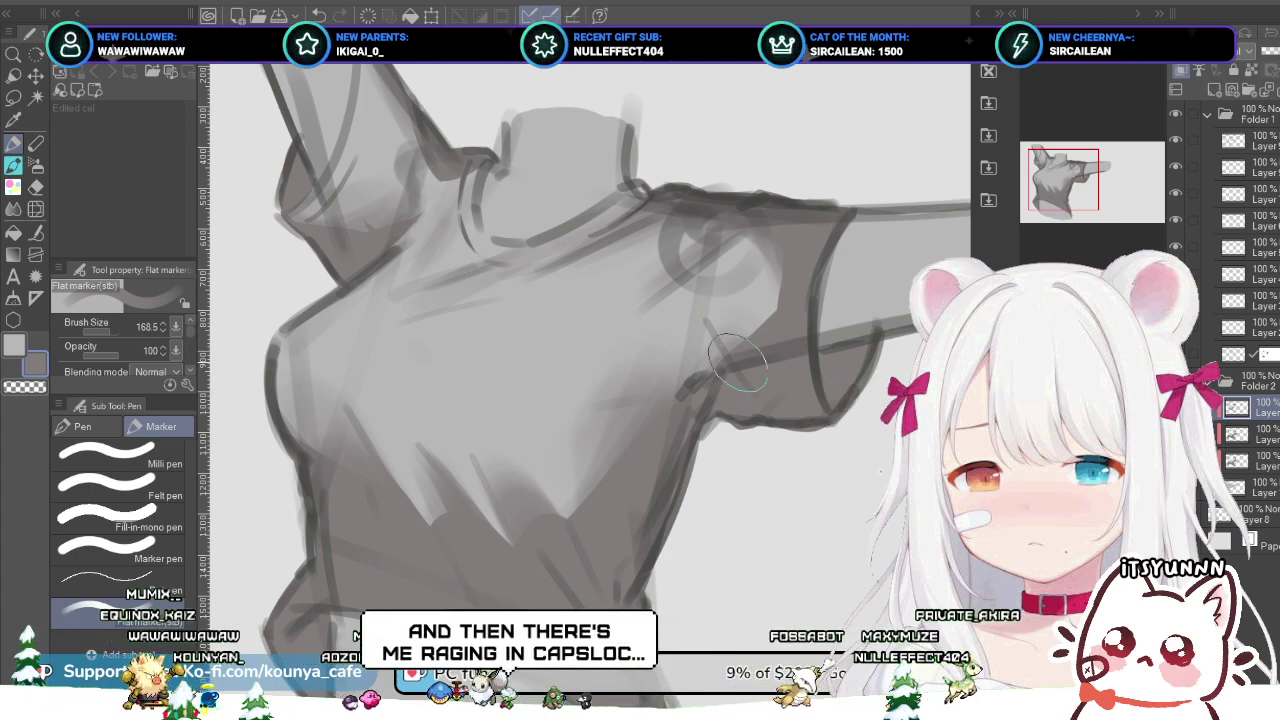
{"action": "key", "text": "["}
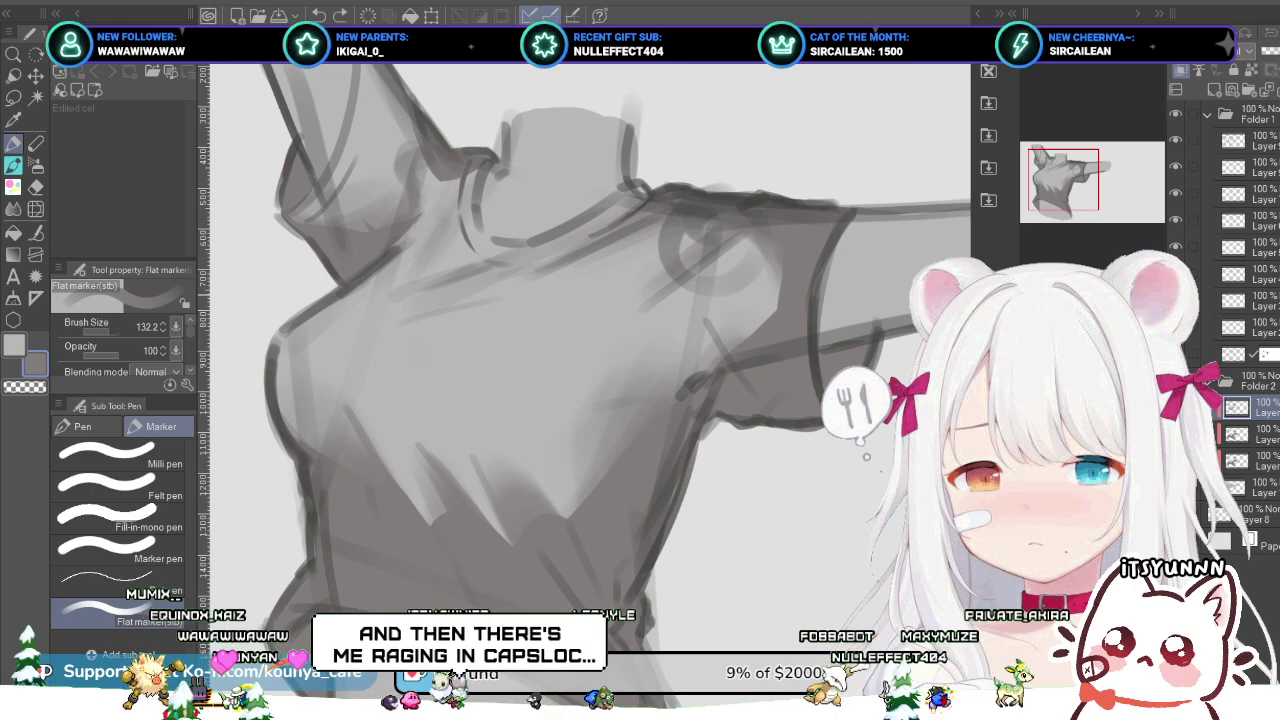
{"action": "key", "text": "["}
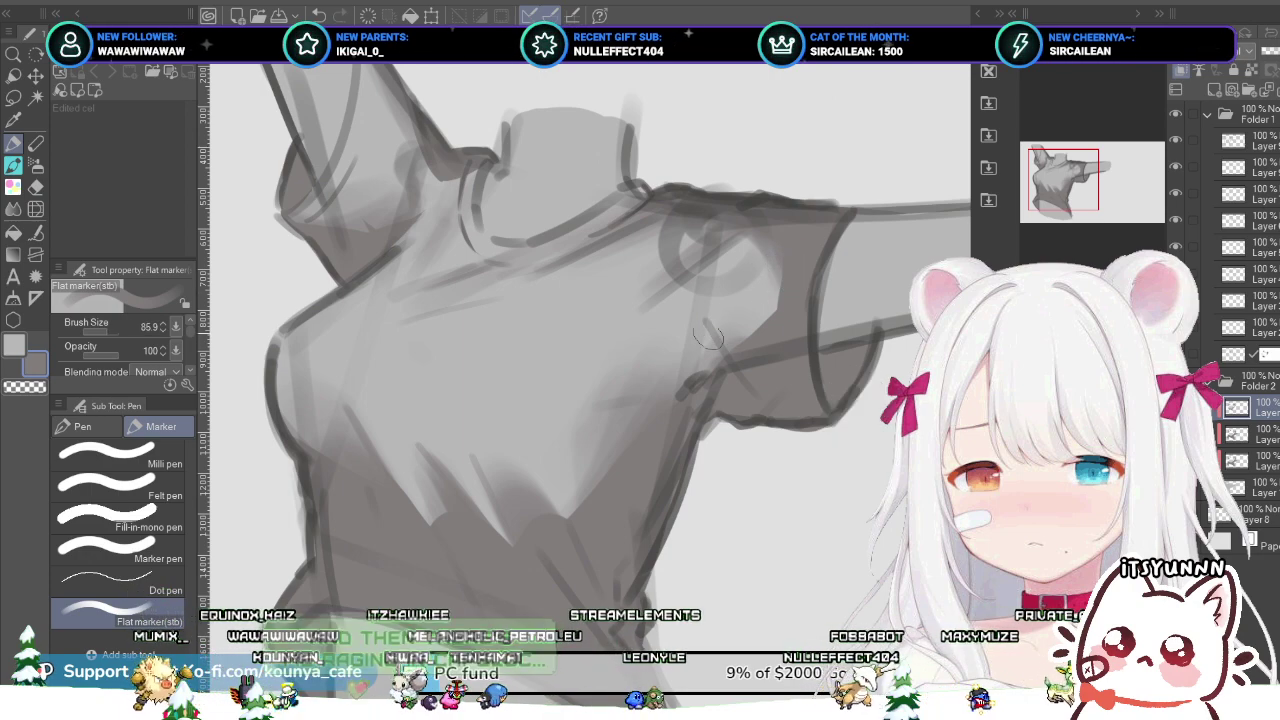
Step: Touch up the underarm shadow on the raised arm's sleeve with thin Flat marker strokes at brush size 46.0
{"action": "key", "text": "bracketleft"}
{"action": "key", "text": "bracketleft"}
{"action": "key", "text": "bracketleft"}
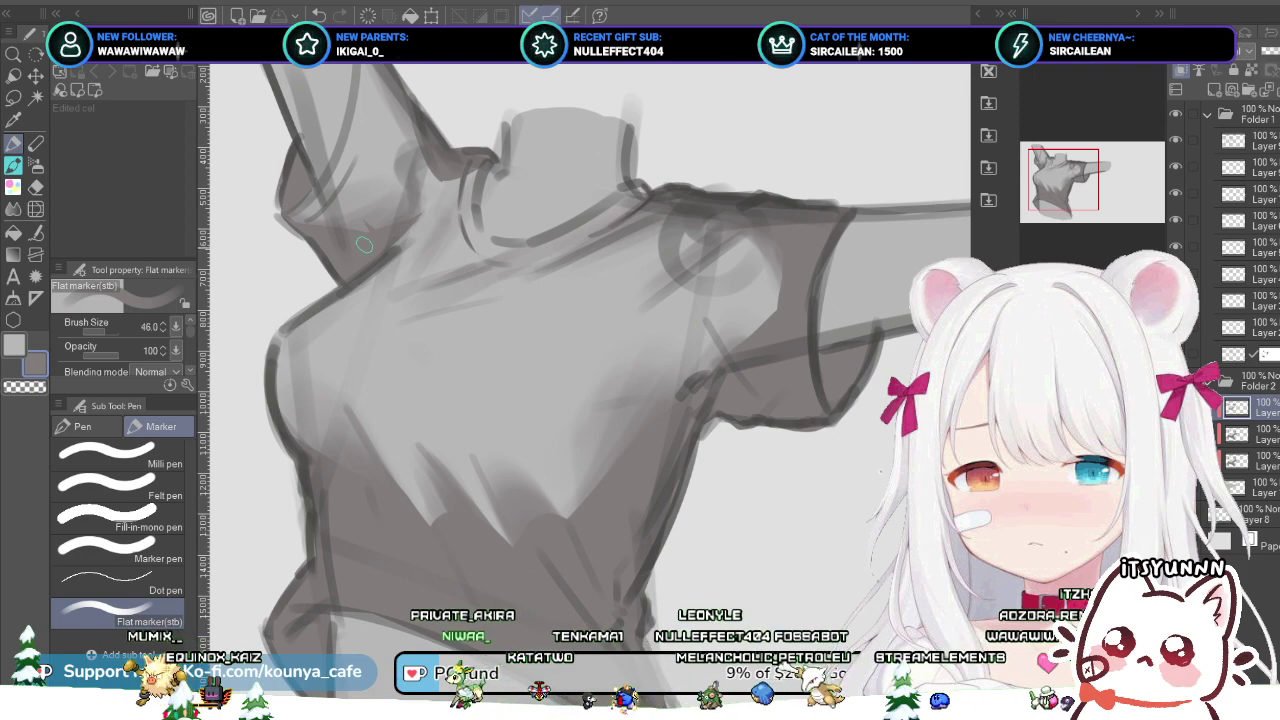
{"action": "mouse_move", "coordinate": [364, 244]}
{"action": "left_mouse_down"}
{"action": "mouse_move", "coordinate": [388, 244]}
{"action": "mouse_move", "coordinate": [308, 242]}
{"action": "left_mouse_up"}
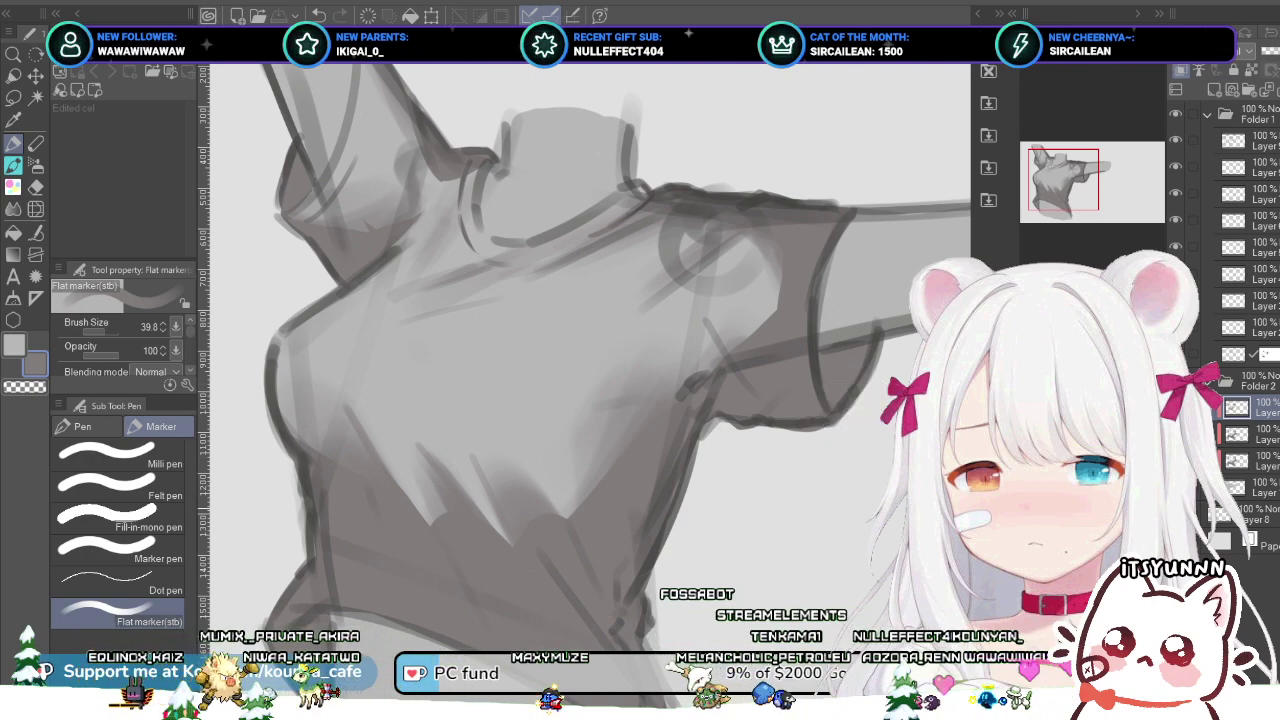
Step: Soften the pointed folds along the chest's lower edge with broad Flat marker strokes at brush sizes 906.2 and 568.3
{"action": "left_click_drag", "start_coordinate": [481, 519], "coordinate": [549, 519]}
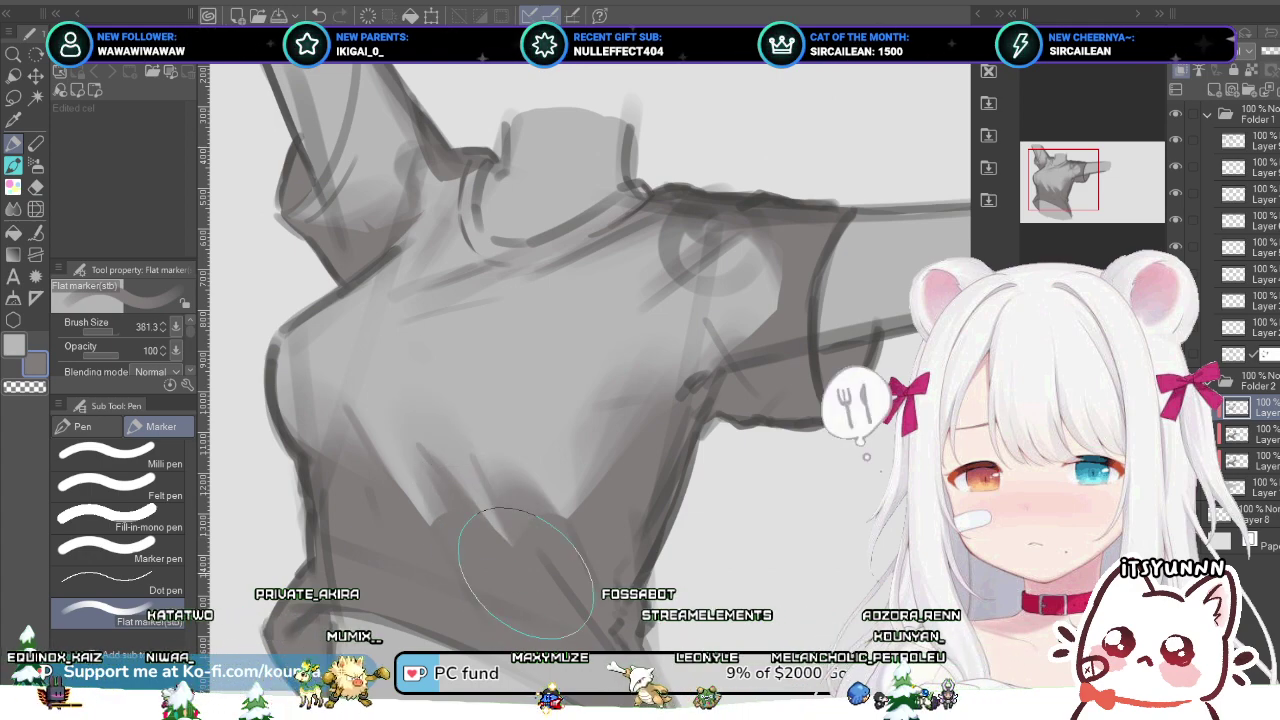
{"action": "mouse_move", "coordinate": [519, 570]}
{"action": "left_mouse_down"}
{"action": "mouse_move", "coordinate": [474, 492]}
{"action": "mouse_move", "coordinate": [506, 562]}
{"action": "mouse_move", "coordinate": [491, 577]}
{"action": "mouse_move", "coordinate": [419, 431]}
{"action": "mouse_move", "coordinate": [528, 518]}
{"action": "left_mouse_up"}
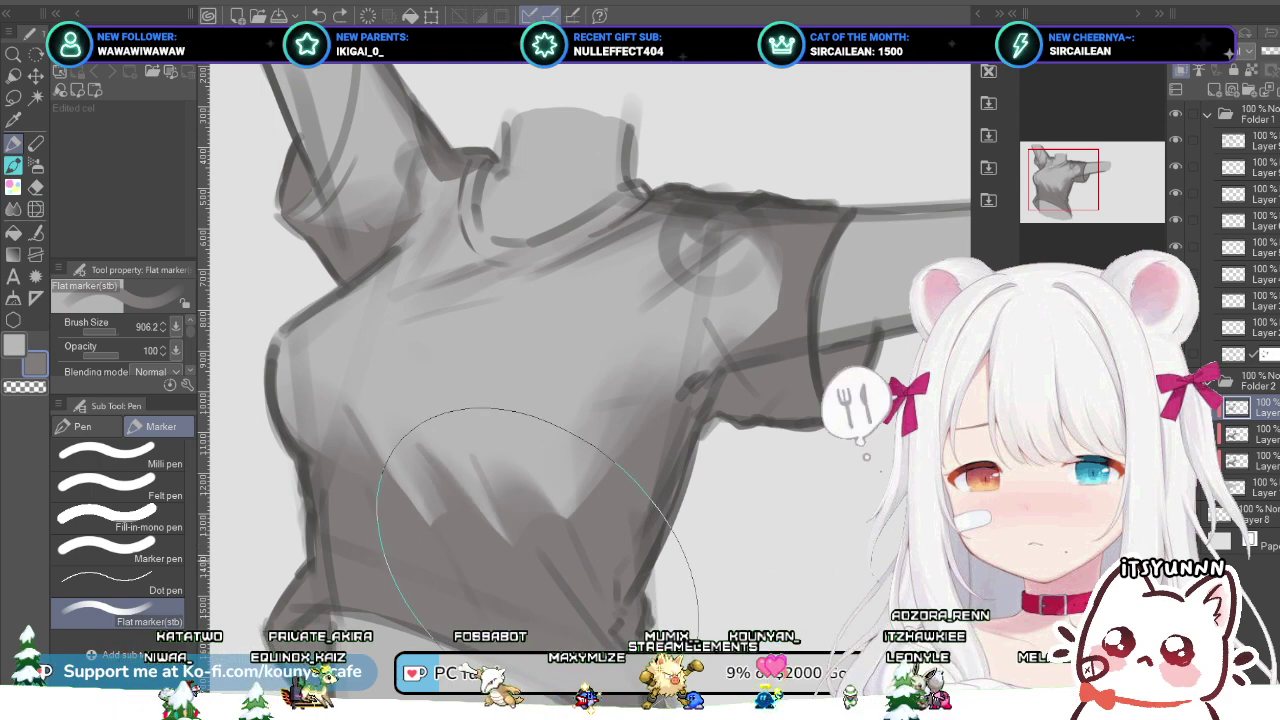
{"action": "key", "text": "["}
{"action": "key", "text": "["}
{"action": "key", "text": "["}
{"action": "key", "text": "["}
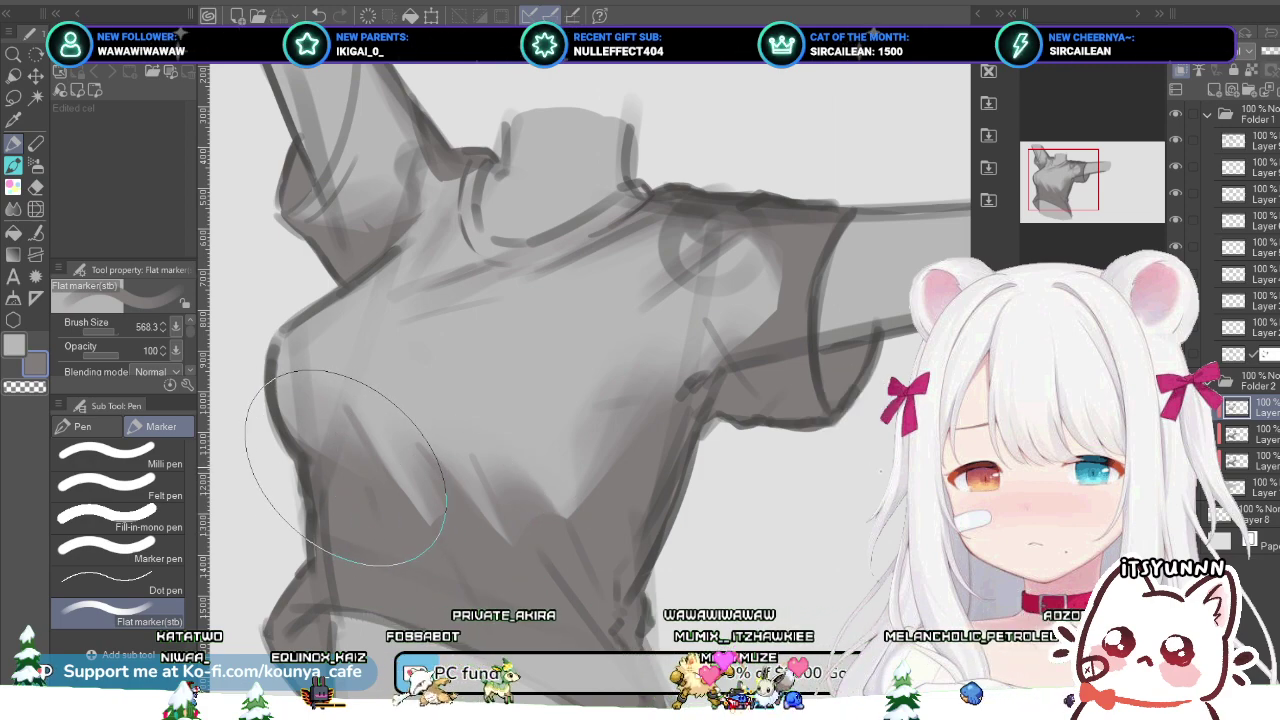
{"action": "mouse_move", "coordinate": [257, 349]}
{"action": "left_mouse_down", "text": "ctrl+alt"}
{"action": "mouse_move", "coordinate": [181, 349]}
{"action": "mouse_move", "coordinate": [251, 349]}
{"action": "left_mouse_up", "text": "ctrl+alt"}
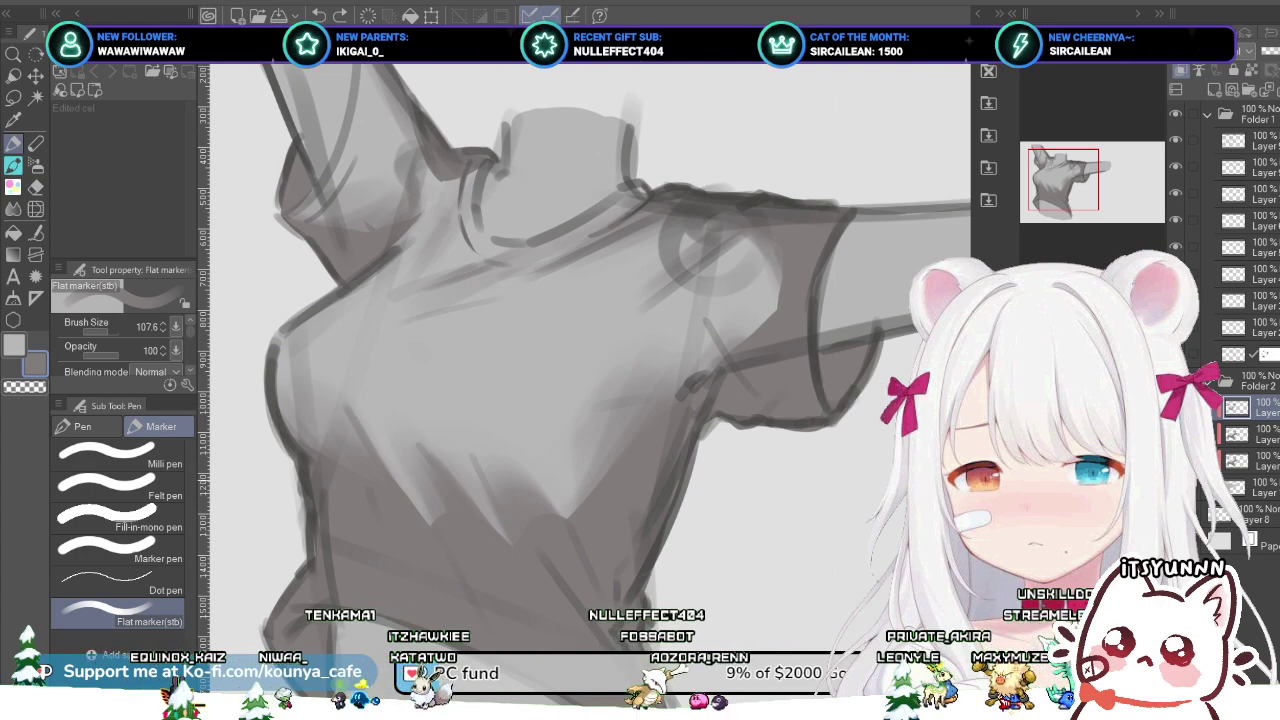
Step: Blend the shadow below the chest on the raised arm's side, enlarging the Flat marker from 107.6 to 300.1
{"action": "left_click_drag", "start_coordinate": [428, 471], "coordinate": [458, 471]}
{"action": "key", "text": "bracketright"}
{"action": "key", "text": "bracketright"}
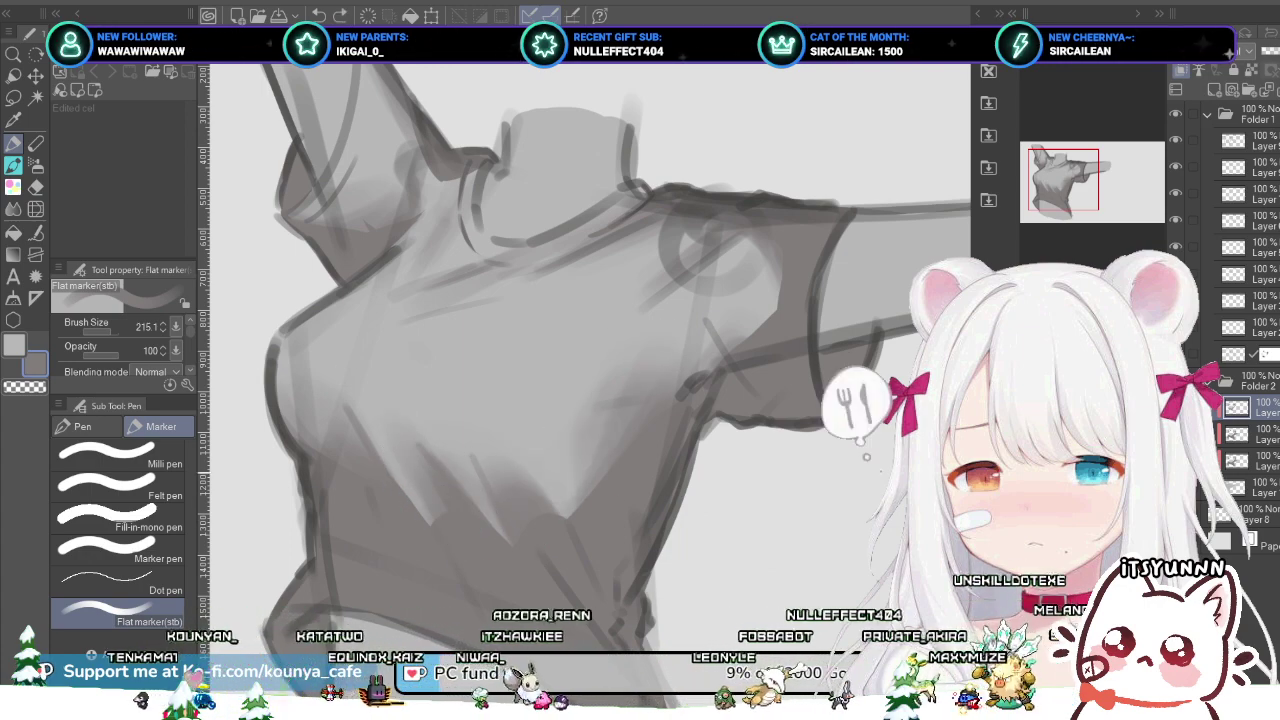
{"action": "key", "text": "]"}
{"action": "key", "text": "]"}
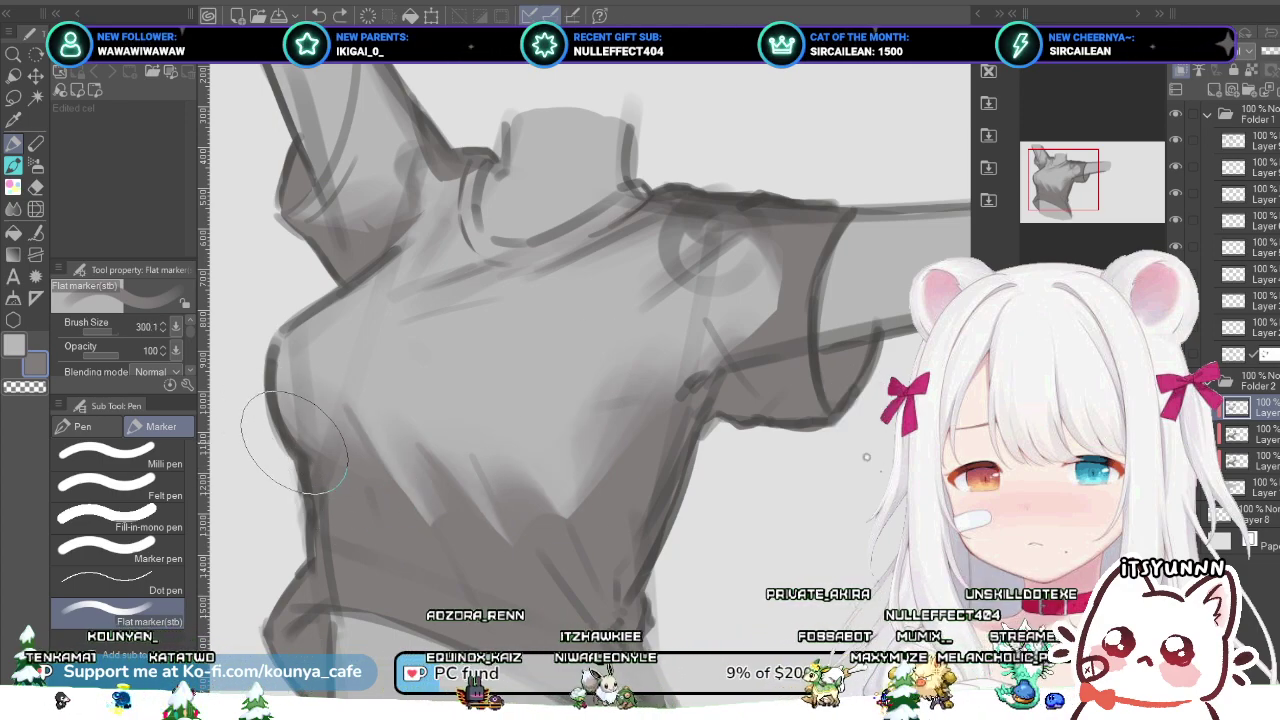
{"action": "key", "text": "bracketleft"}
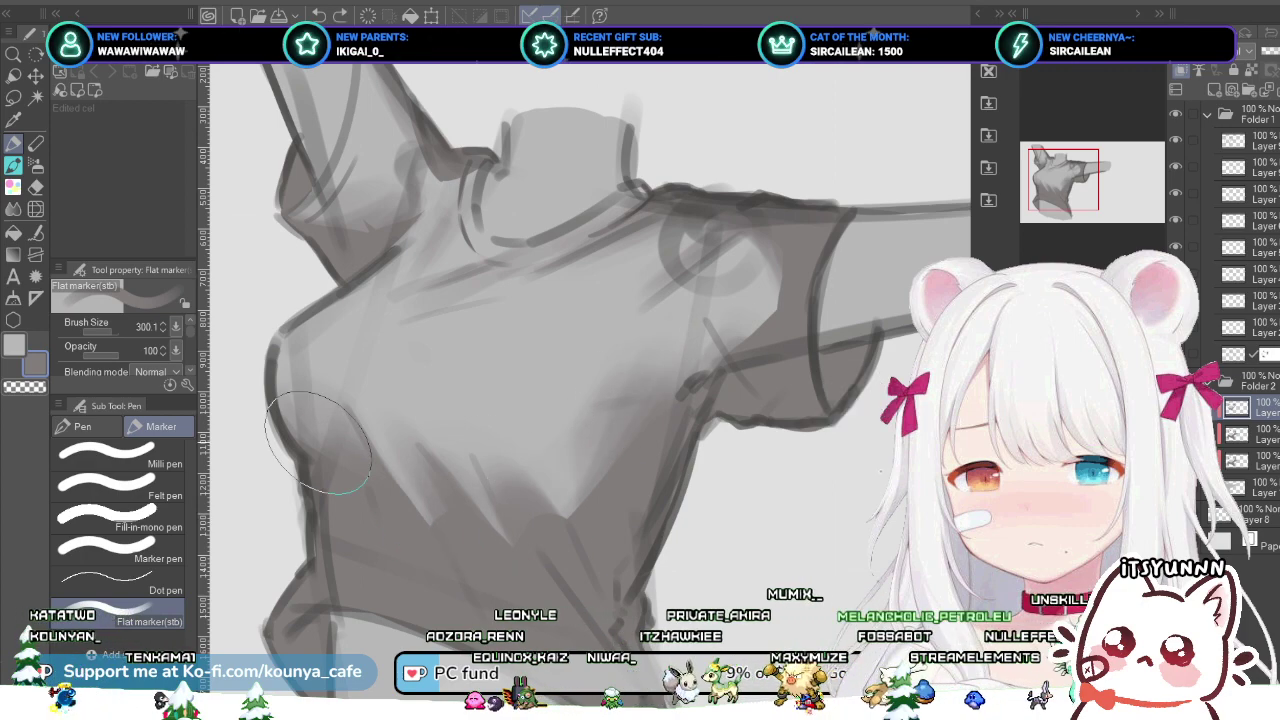
{"action": "scroll", "coordinate": [610, 390], "scroll_direction": "down", "scroll_amount": 3}
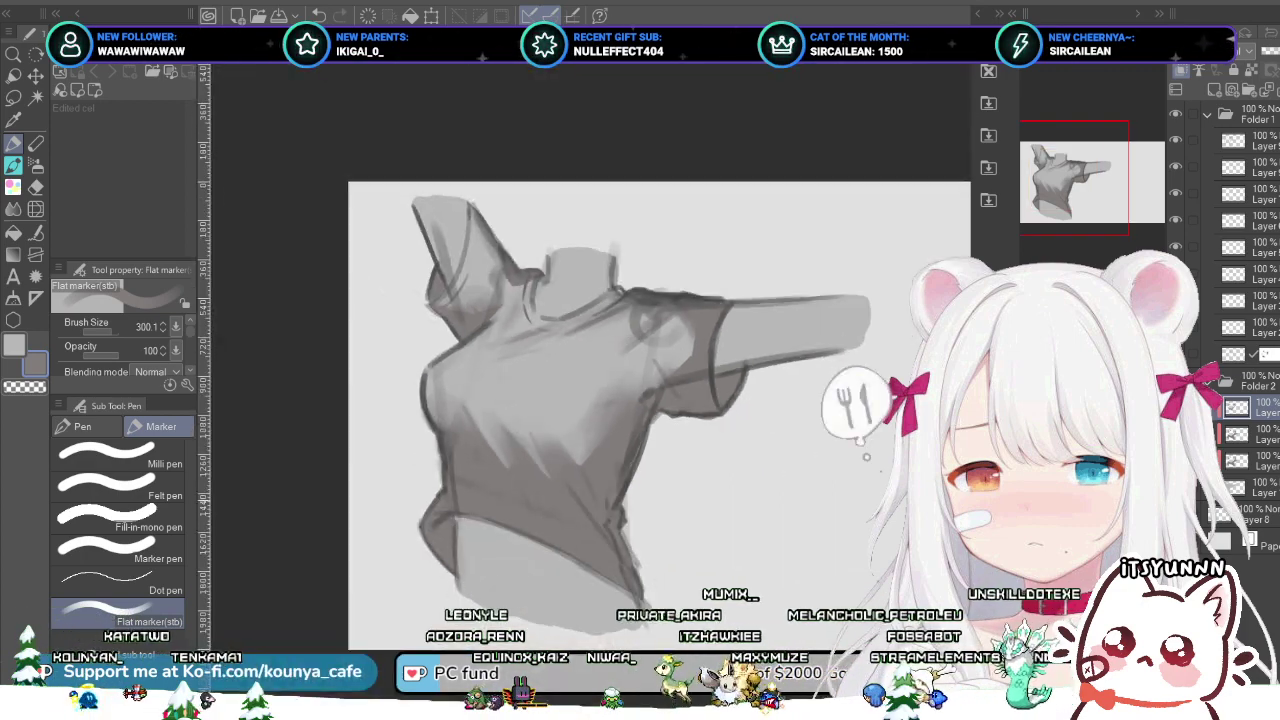
{"action": "scroll", "coordinate": [636, 448], "scroll_direction": "up", "scroll_amount": 3}
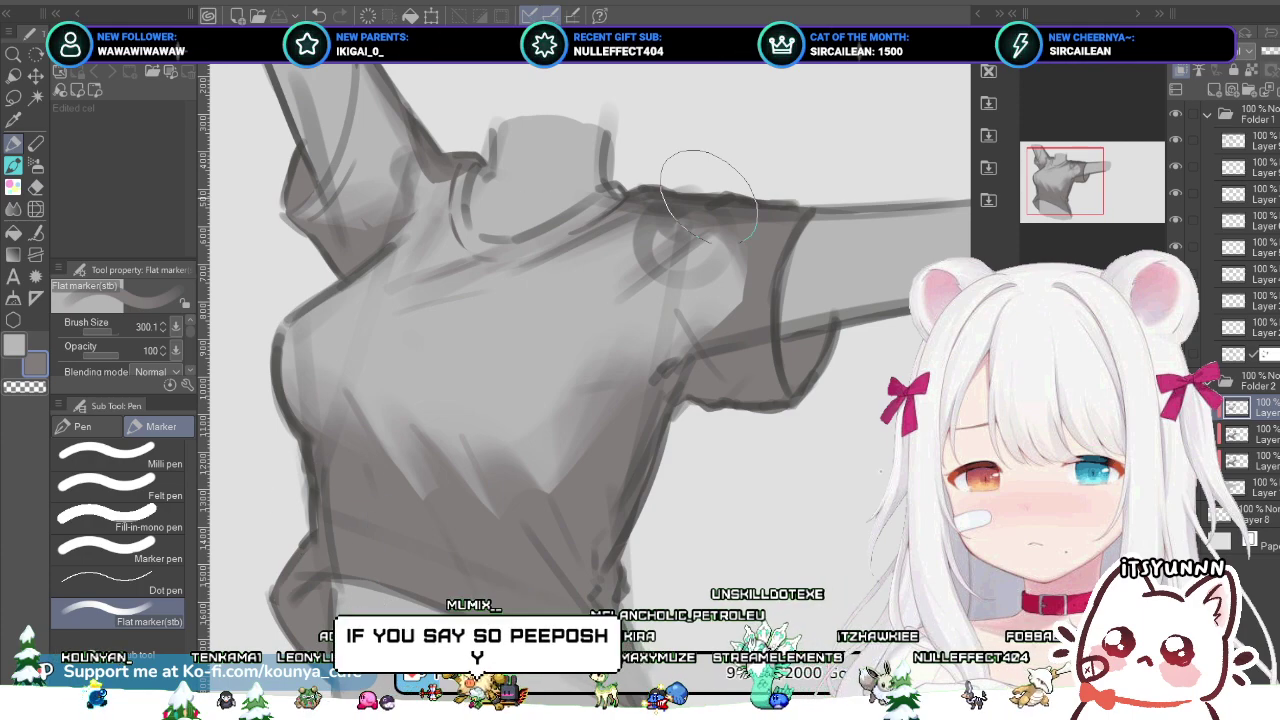
Step: Shade the shoulder between the collar and the raised arm with the Flat marker at brush sizes 169.9 and 69.3
{"action": "left_click_drag", "start_coordinate": [392, 140], "coordinate": [392, 156]}
{"action": "key", "text": "["}
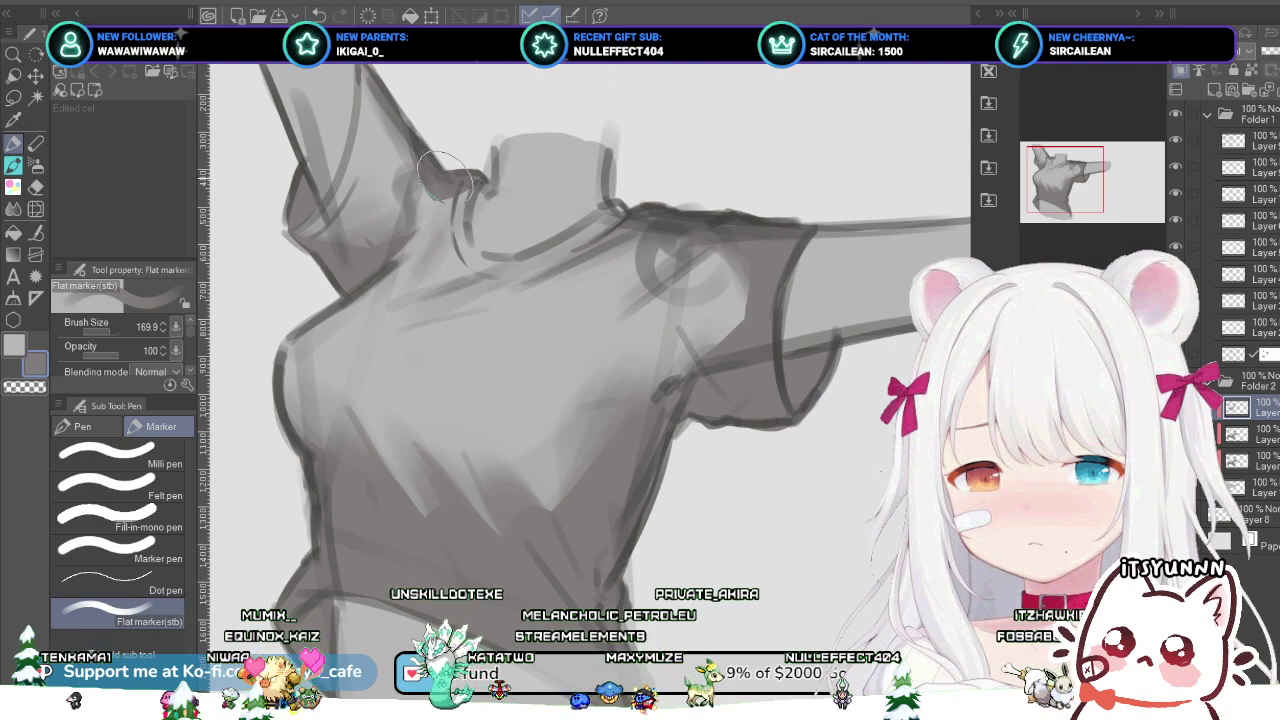
{"action": "mouse_move", "coordinate": [447, 160]}
{"action": "left_mouse_down", "text": "ctrl+alt"}
{"action": "mouse_move", "coordinate": [428, 197]}
{"action": "mouse_move", "coordinate": [458, 216]}
{"action": "mouse_move", "coordinate": [428, 226]}
{"action": "mouse_move", "coordinate": [476, 186]}
{"action": "mouse_move", "coordinate": [395, 255]}
{"action": "left_mouse_up", "text": "ctrl+alt"}
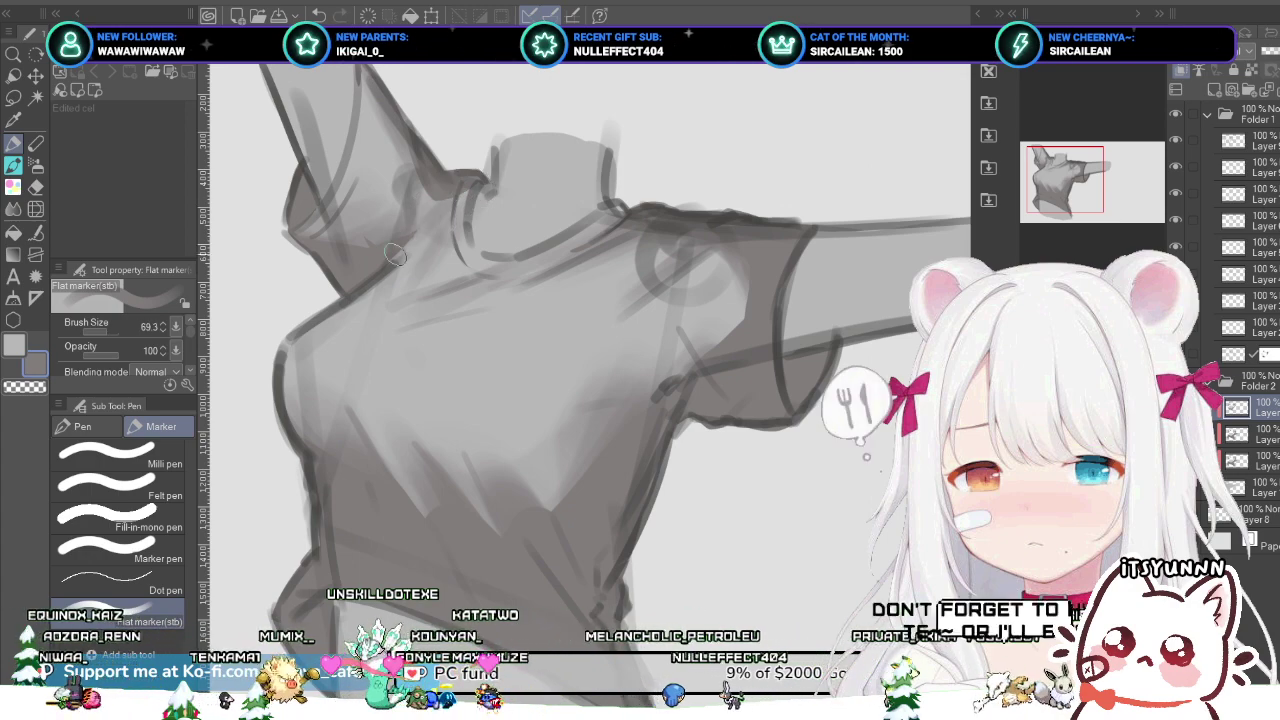
{"action": "left_click_drag", "start_coordinate": [476, 178], "coordinate": [432, 228]}
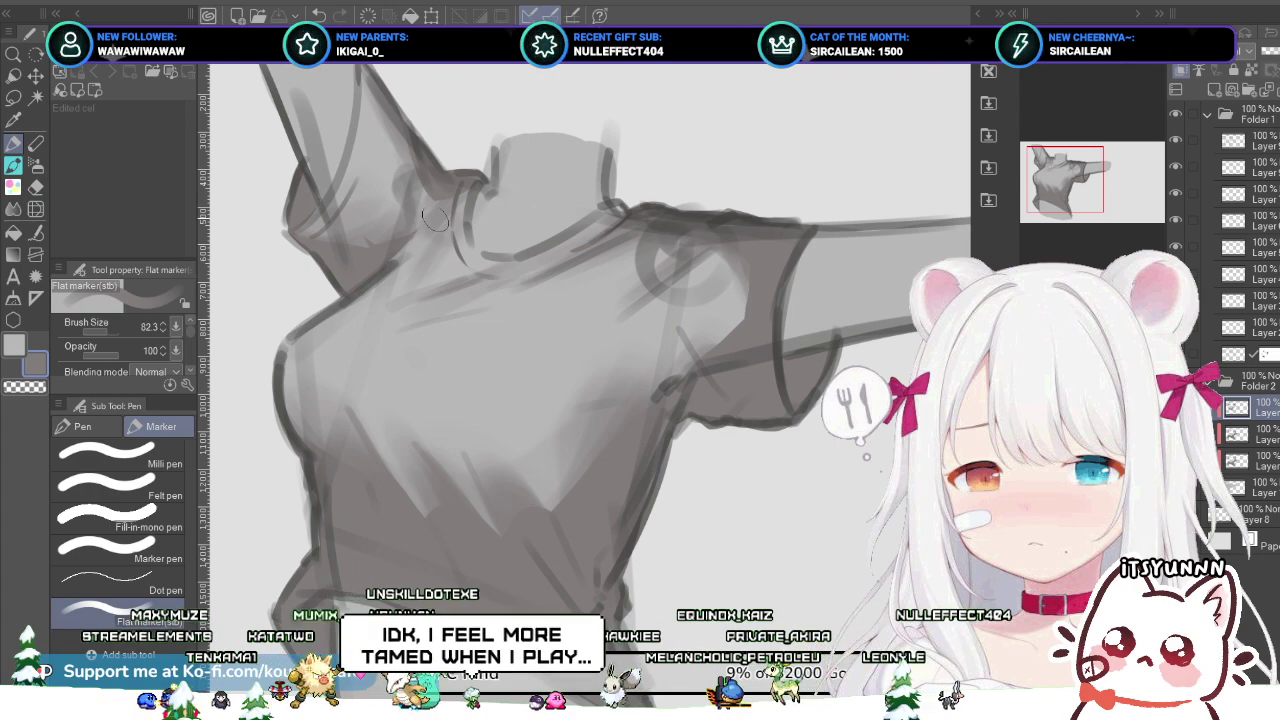
Step: Refine the small folds beside the collar on the raised arm's shoulder, varying the Flat marker between 49.4 and 99.1
{"action": "key", "text": "["}
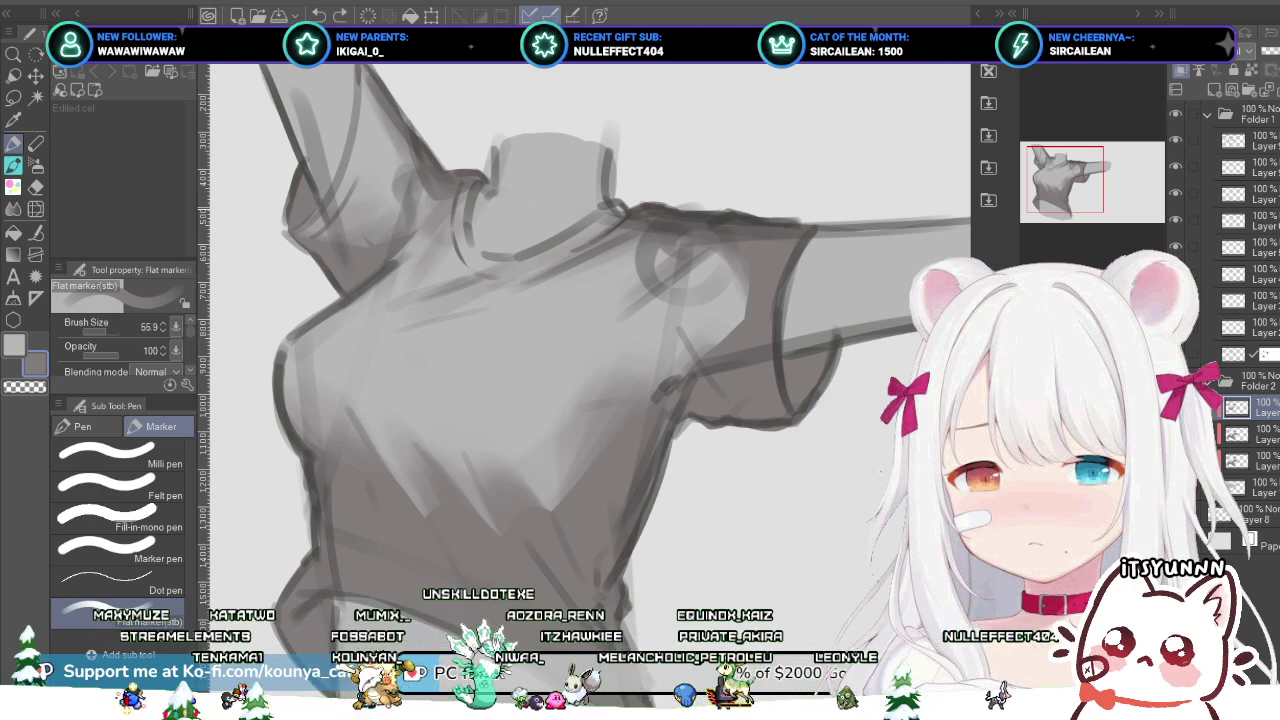
{"action": "left_click_drag", "start_coordinate": [435, 198], "coordinate": [437, 198]}
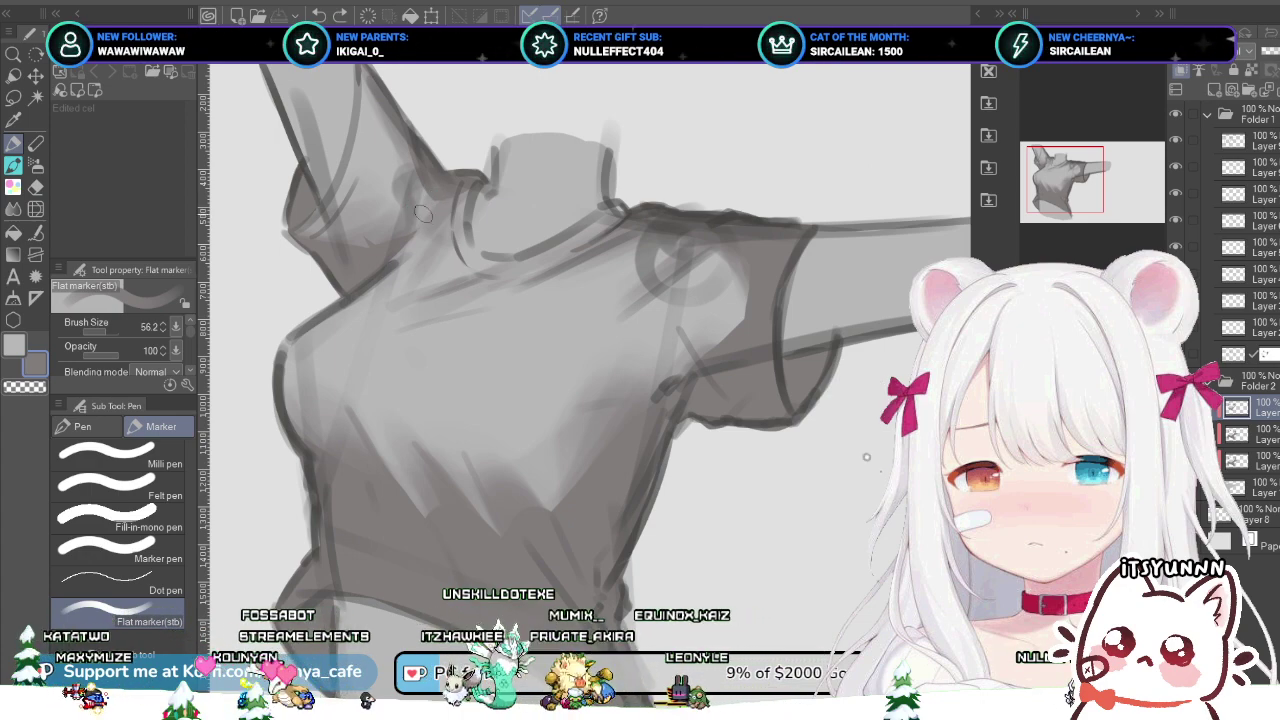
{"action": "left_click_drag", "start_coordinate": [435, 197], "coordinate": [460, 197]}
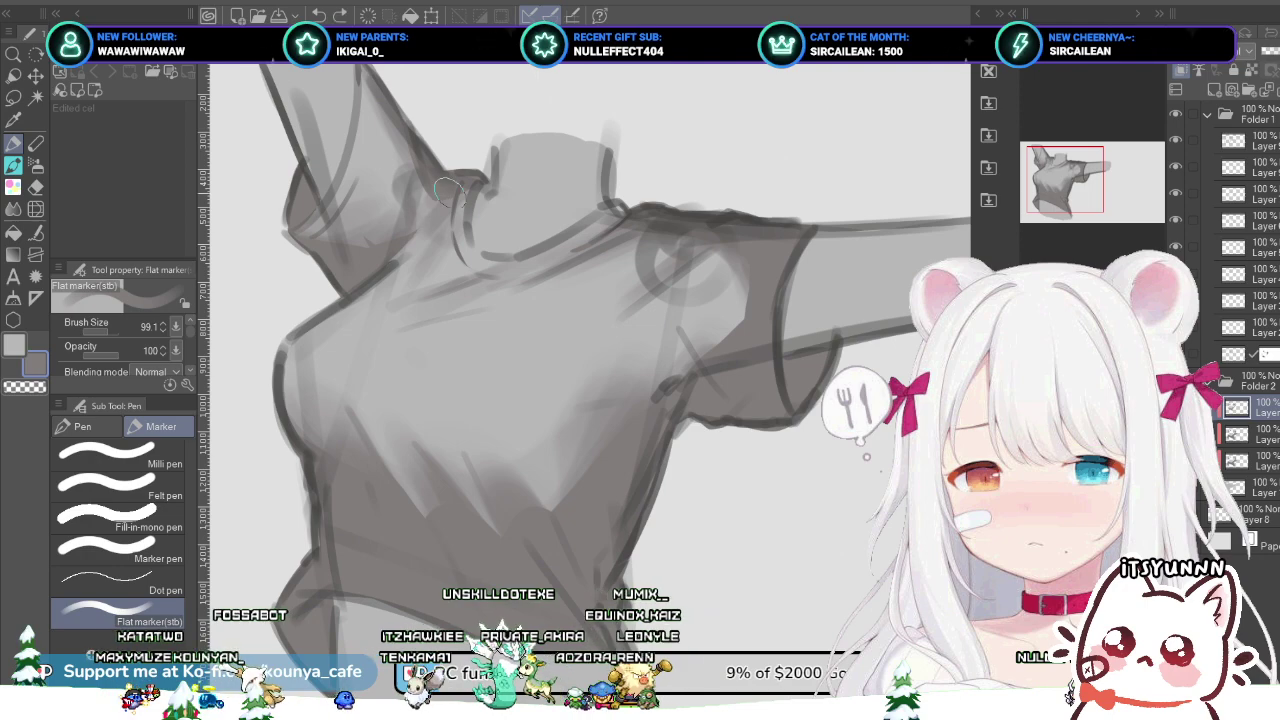
{"action": "key", "text": "["}
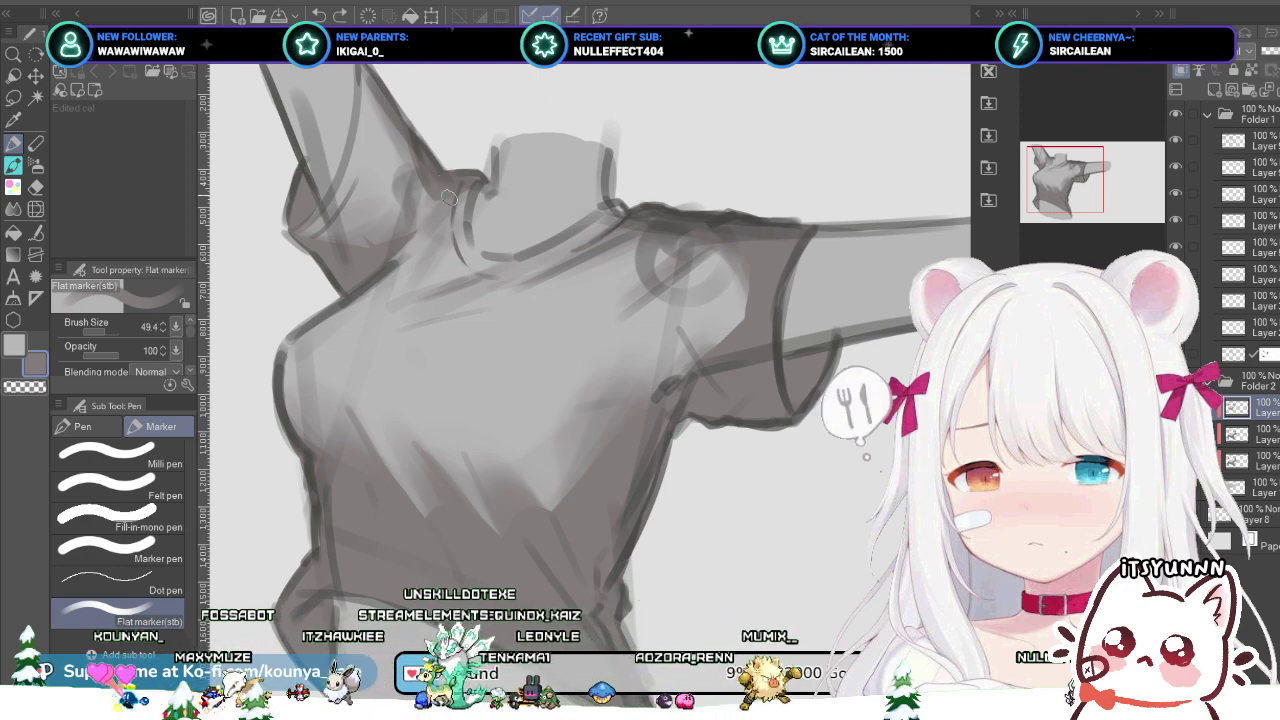
{"action": "key", "text": "bracketright"}
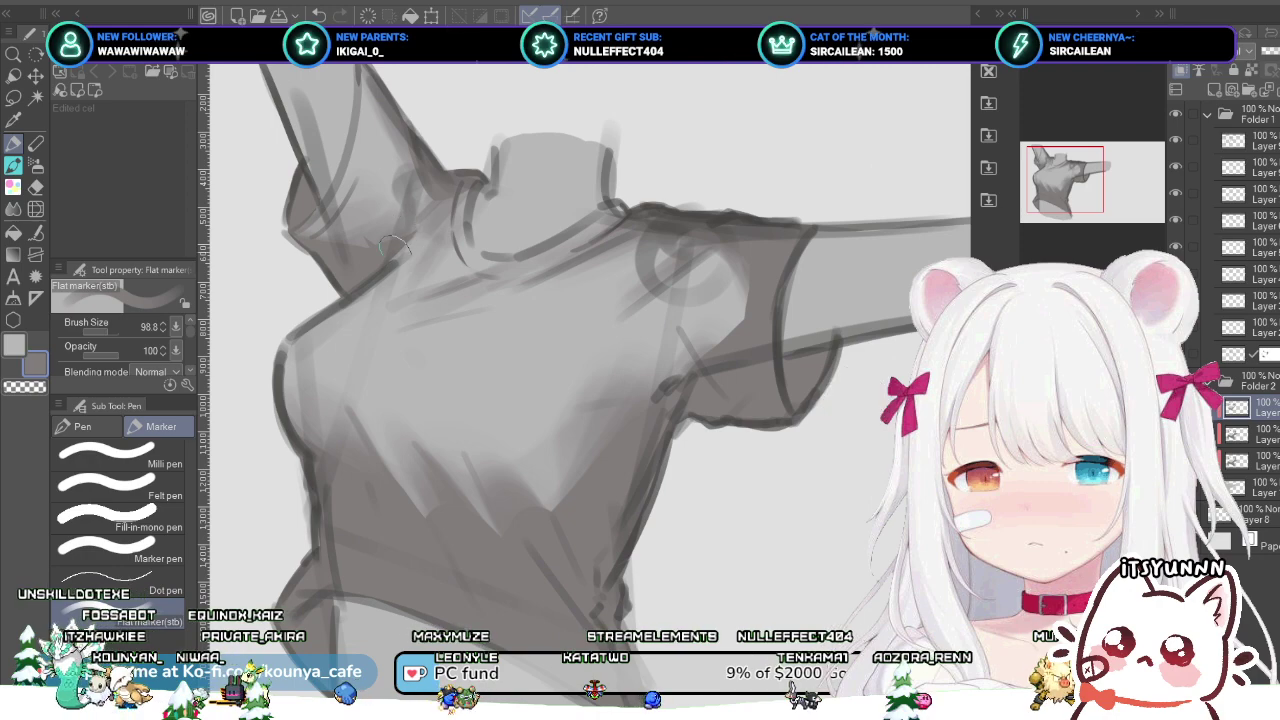
Step: Blend the fold running below the collar with the Flat marker at brush sizes 98.8 and 75.5, undoing the last stroke
{"action": "left_click_drag", "start_coordinate": [428, 214], "coordinate": [459, 292]}
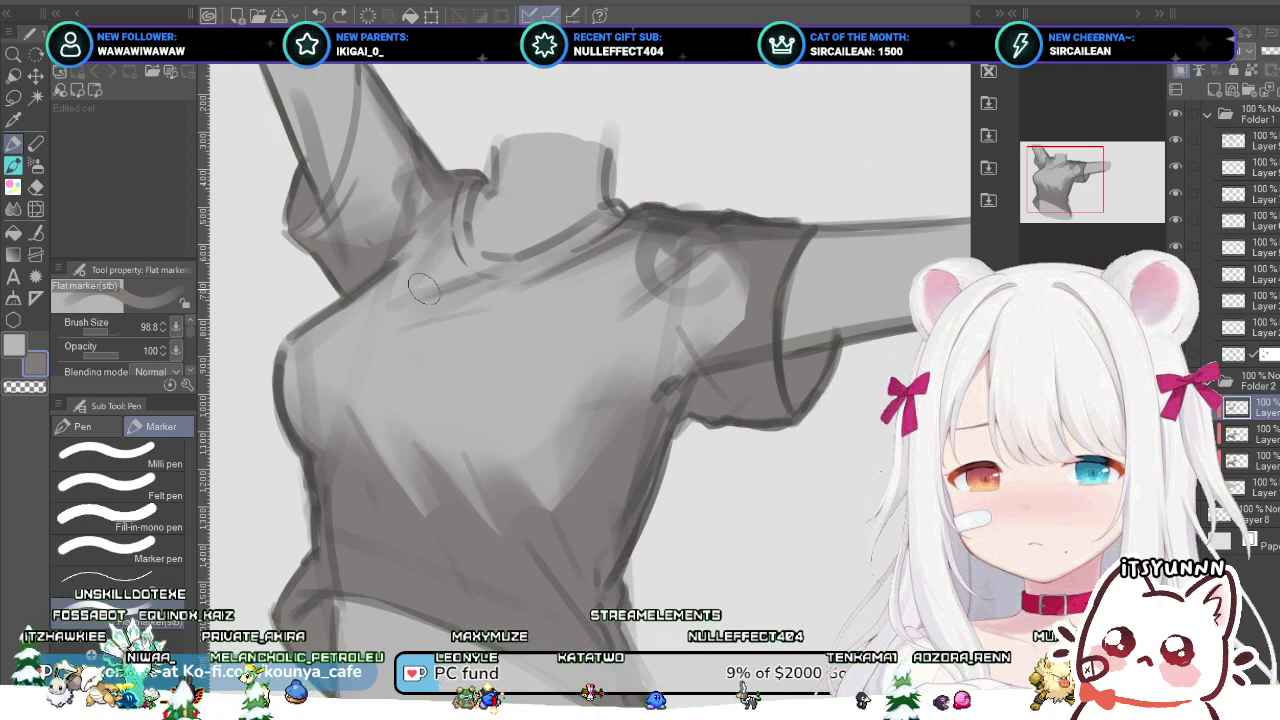
{"action": "key", "text": "["}
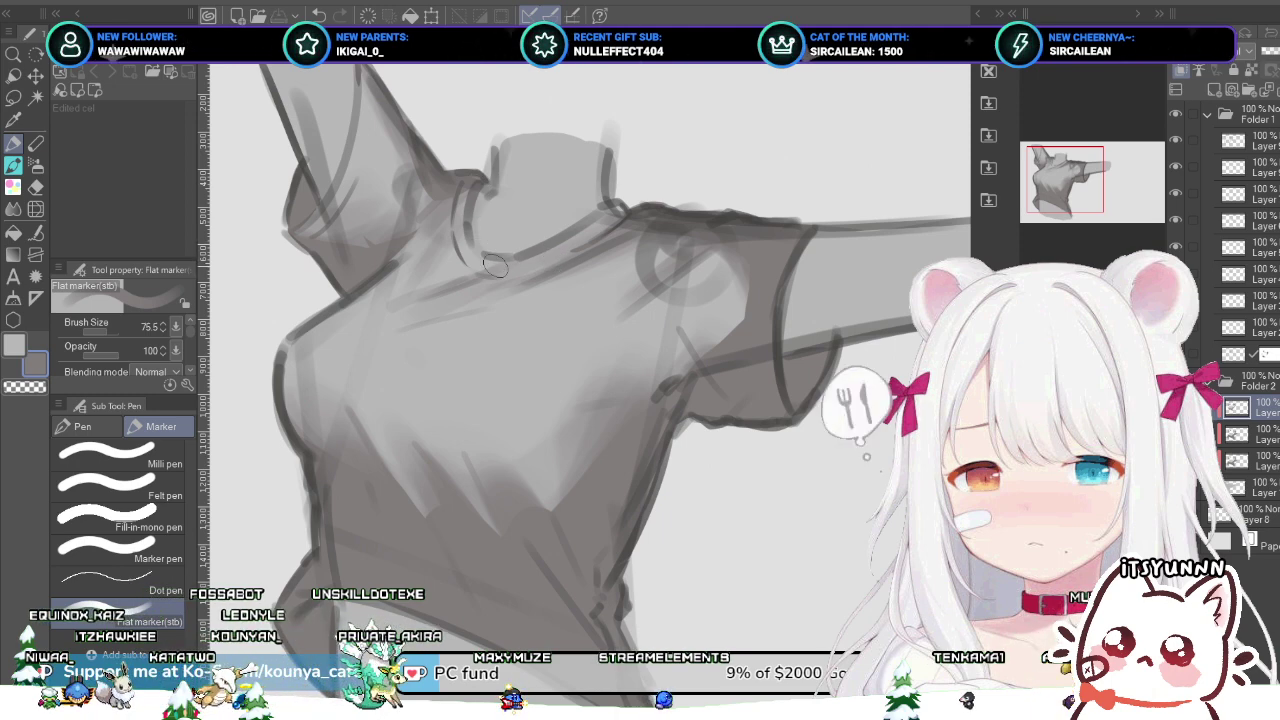
{"action": "key", "text": "ctrl+z"}
Step: Add fine fold strokes on the chest near the outstretched arm's armpit, reducing the Flat marker to 22.8
{"action": "key", "text": "["}
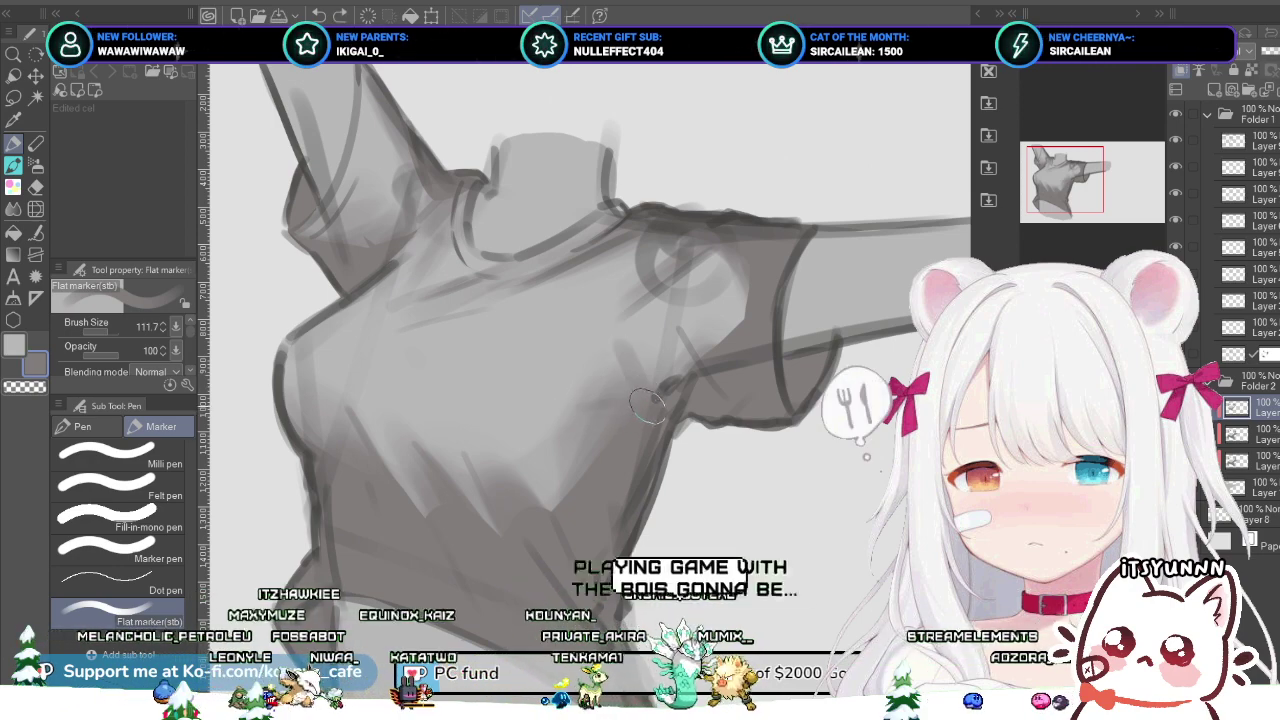
{"action": "left_click_drag", "start_coordinate": [610, 427], "coordinate": [611, 404]}
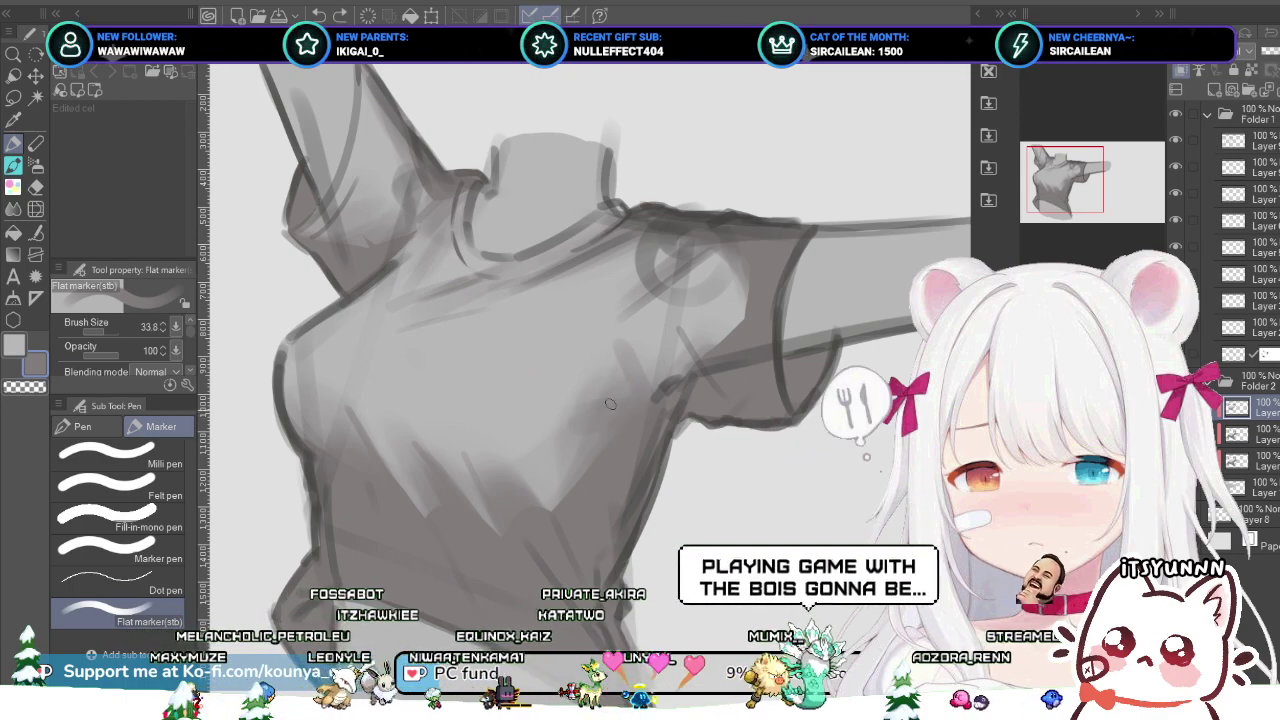
{"action": "key", "text": "bracketright"}
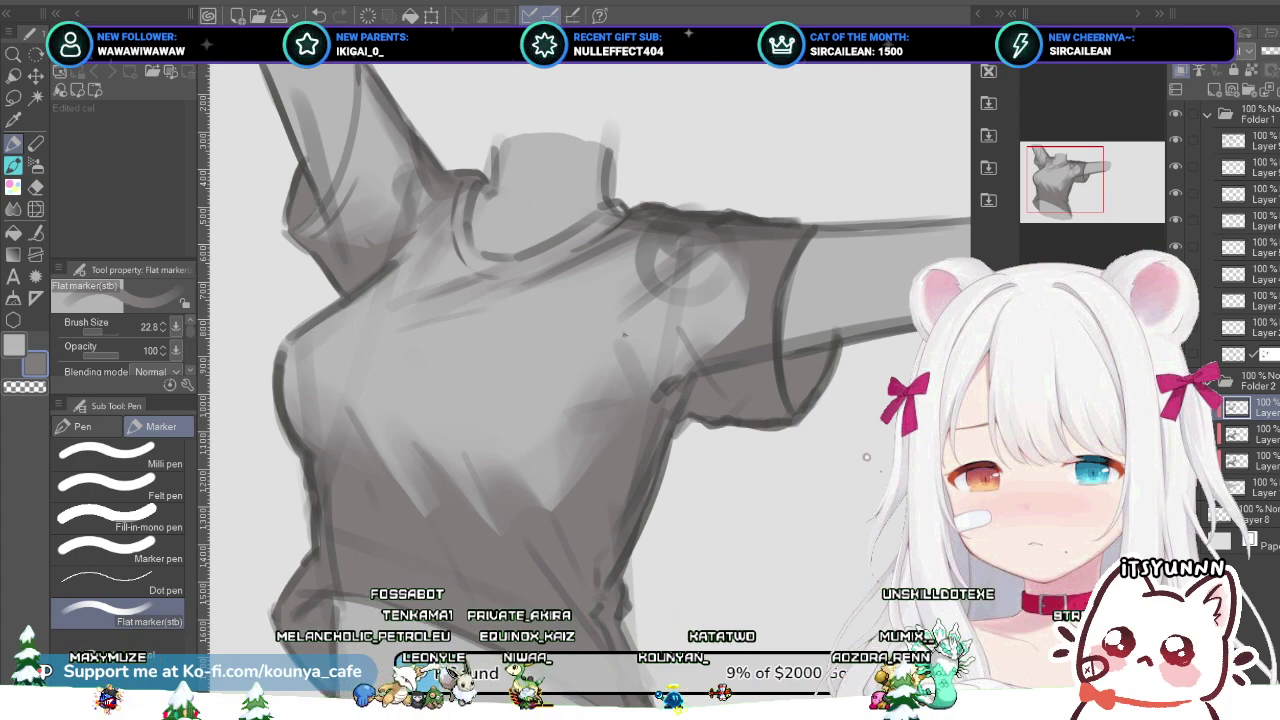
{"action": "left_click_drag", "start_coordinate": [625, 334], "coordinate": [642, 378]}
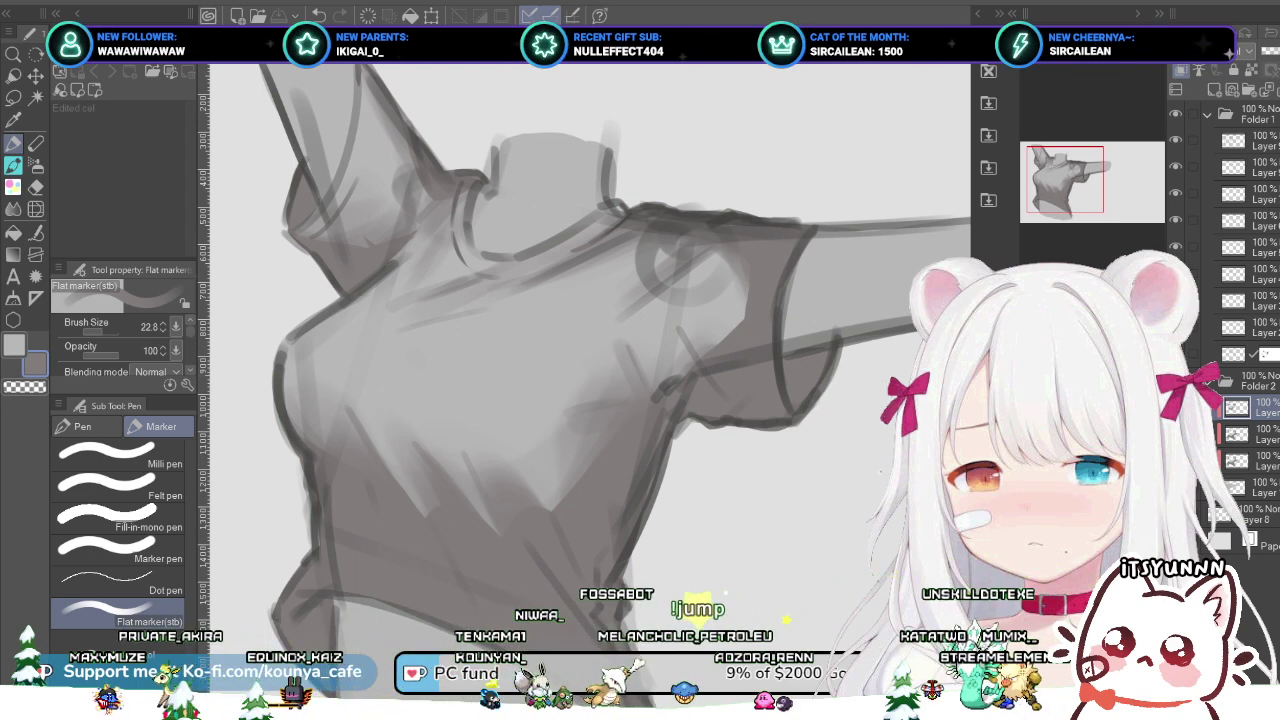
{"action": "left_click_drag", "start_coordinate": [610, 322], "coordinate": [631, 356]}
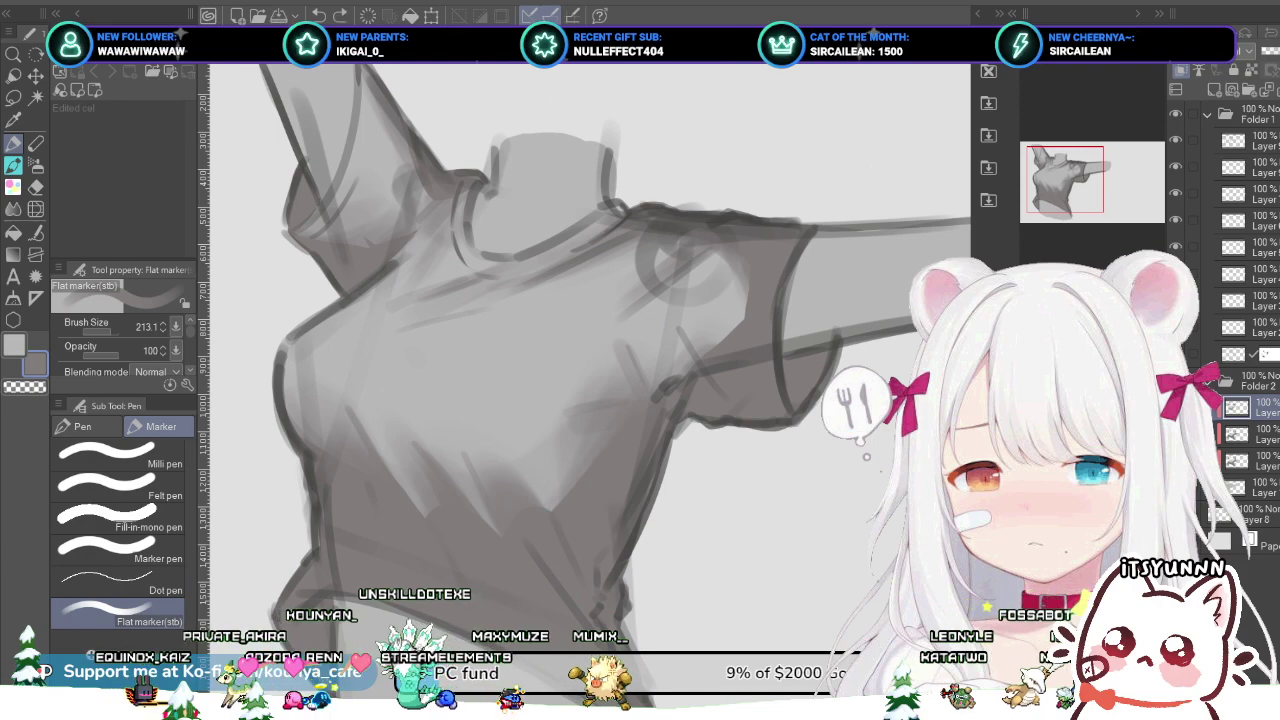
Step: Soften the chest's shadow edge on the outstretched arm's side with Flat marker strokes at brush sizes 245.1, 117.5 and 232.2
{"action": "key", "text": "bracketleft"}
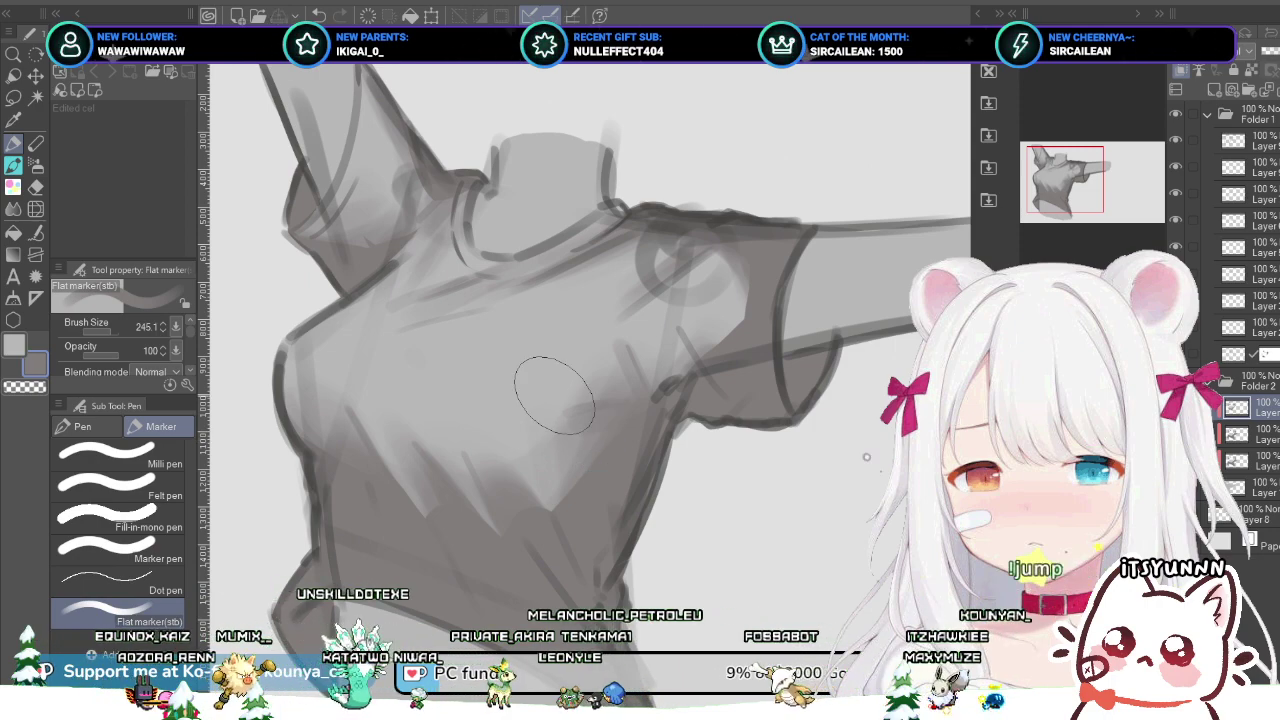
{"action": "left_click_drag", "start_coordinate": [581, 473], "coordinate": [560, 473]}
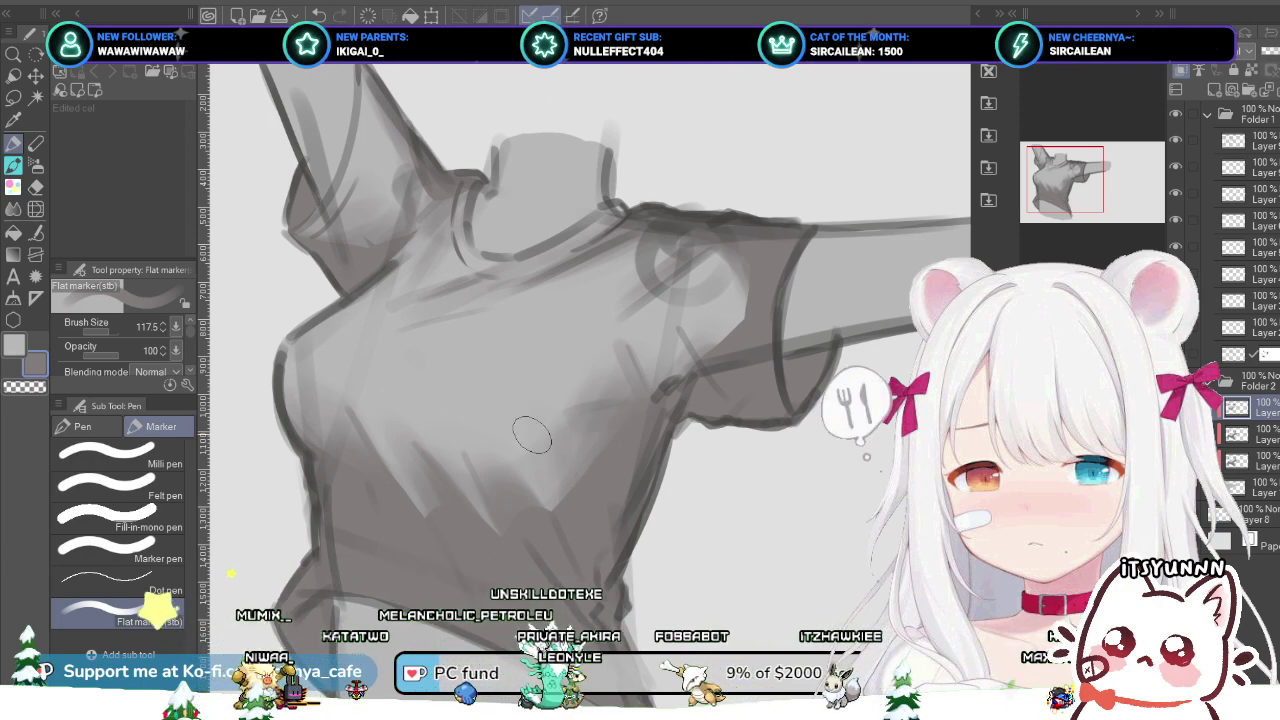
{"action": "key", "text": "bracketright"}
{"action": "key", "text": "bracketright"}
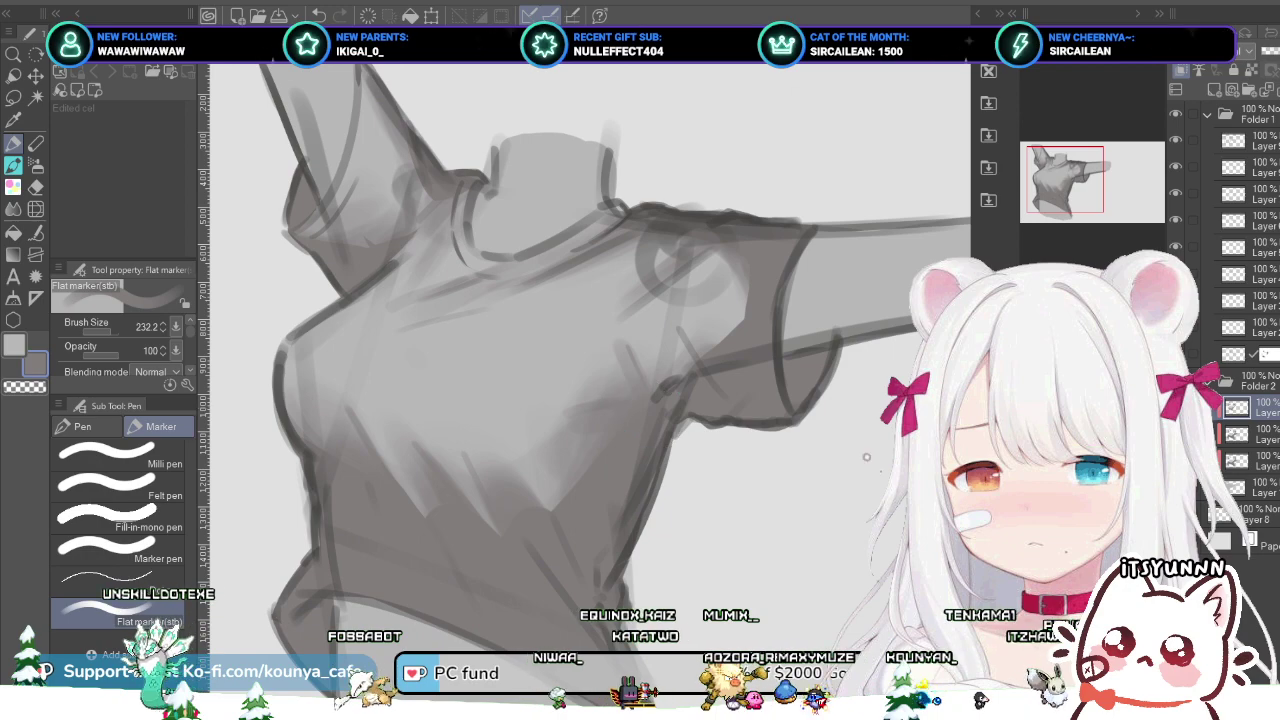
{"action": "left_click_drag", "start_coordinate": [614, 374], "coordinate": [576, 446]}
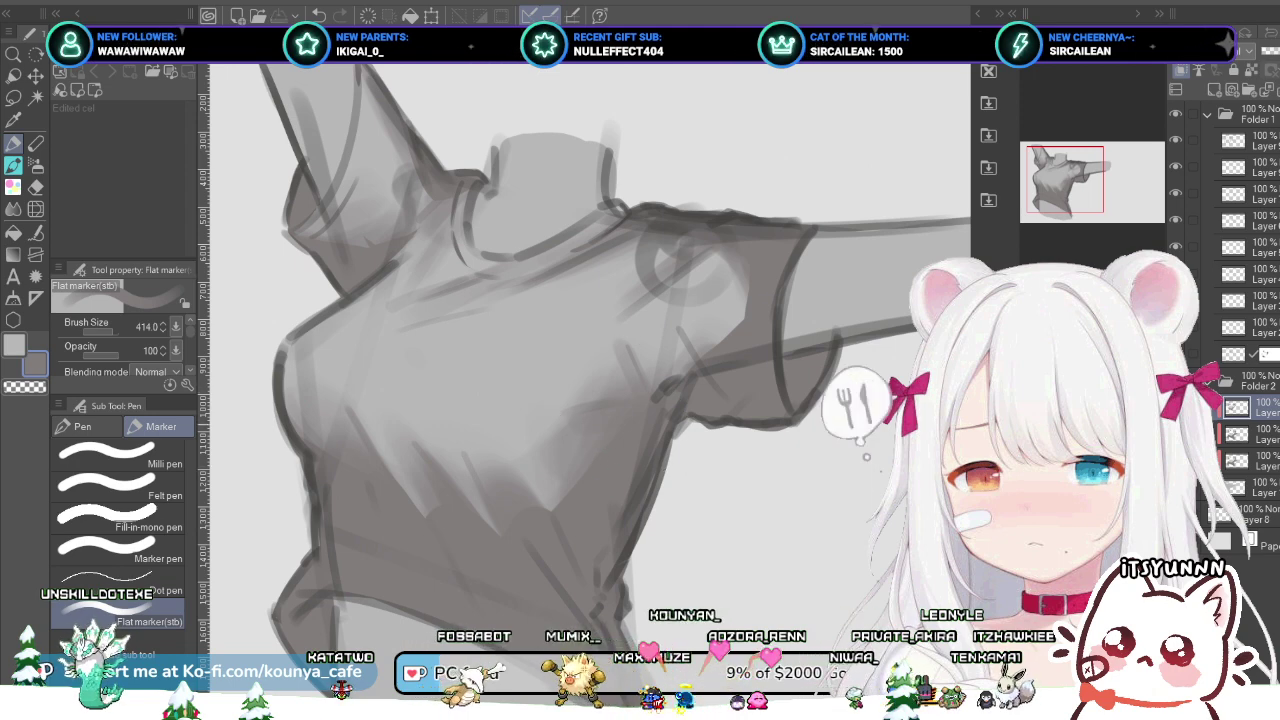
Step: Add fine diagonal folds below the collar with the Flat marker, varying the brush size between 161.1 and 25.0 and undoing one stroke
{"action": "key", "text": "["}
{"action": "key", "text": "["}
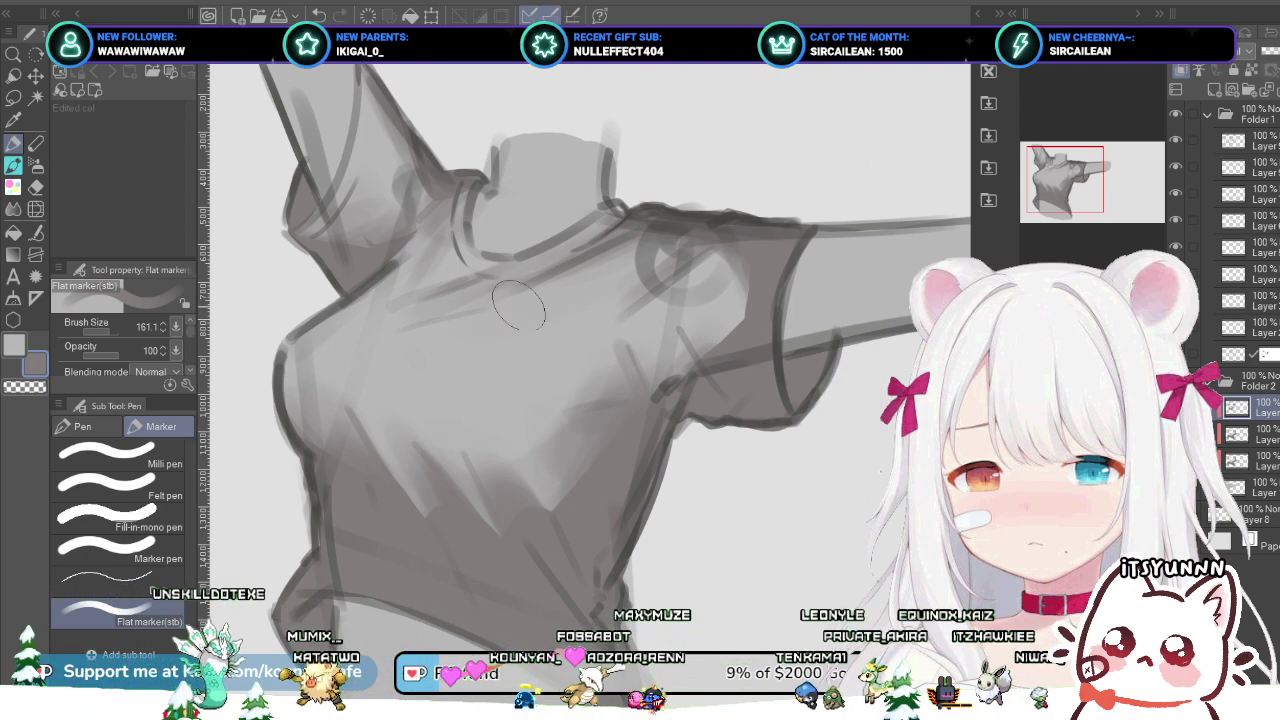
{"action": "key", "text": "bracketleft"}
{"action": "key", "text": "bracketleft"}
{"action": "left_click_drag", "start_coordinate": [452, 316], "coordinate": [620, 262]}
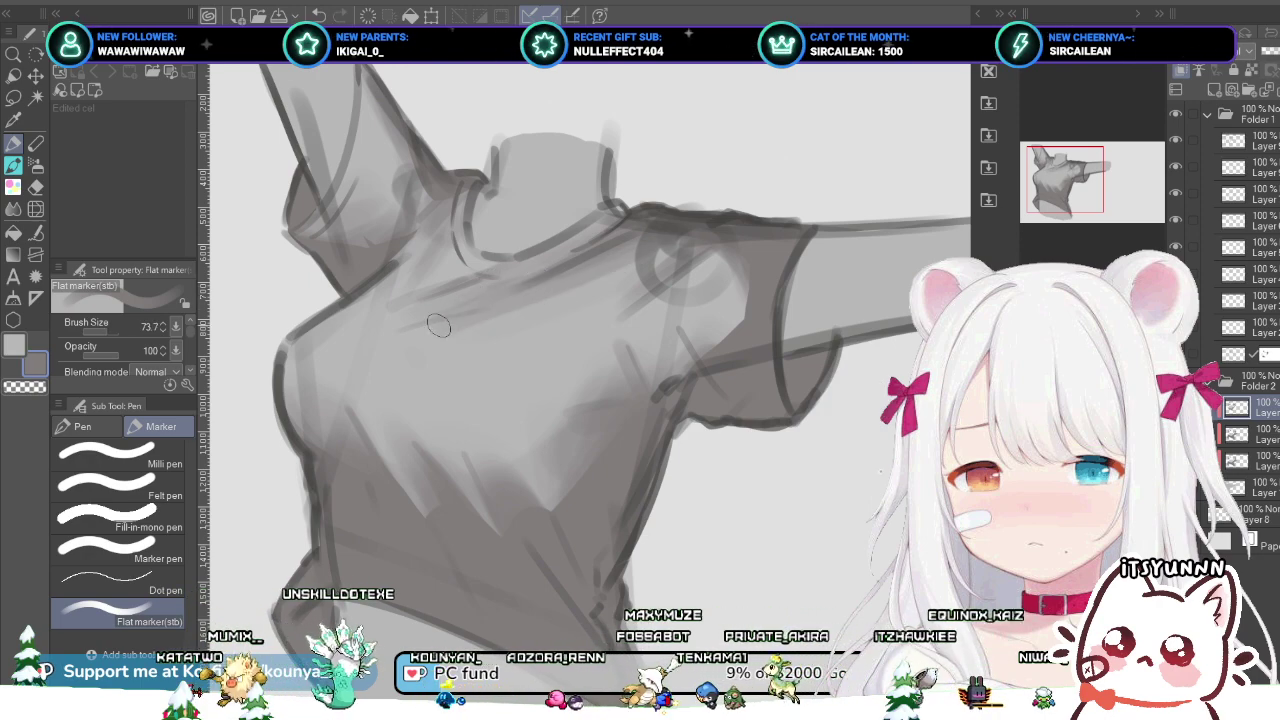
{"action": "left_click_drag", "start_coordinate": [438, 325], "coordinate": [566, 280]}
{"action": "key", "text": "ctrl+z"}
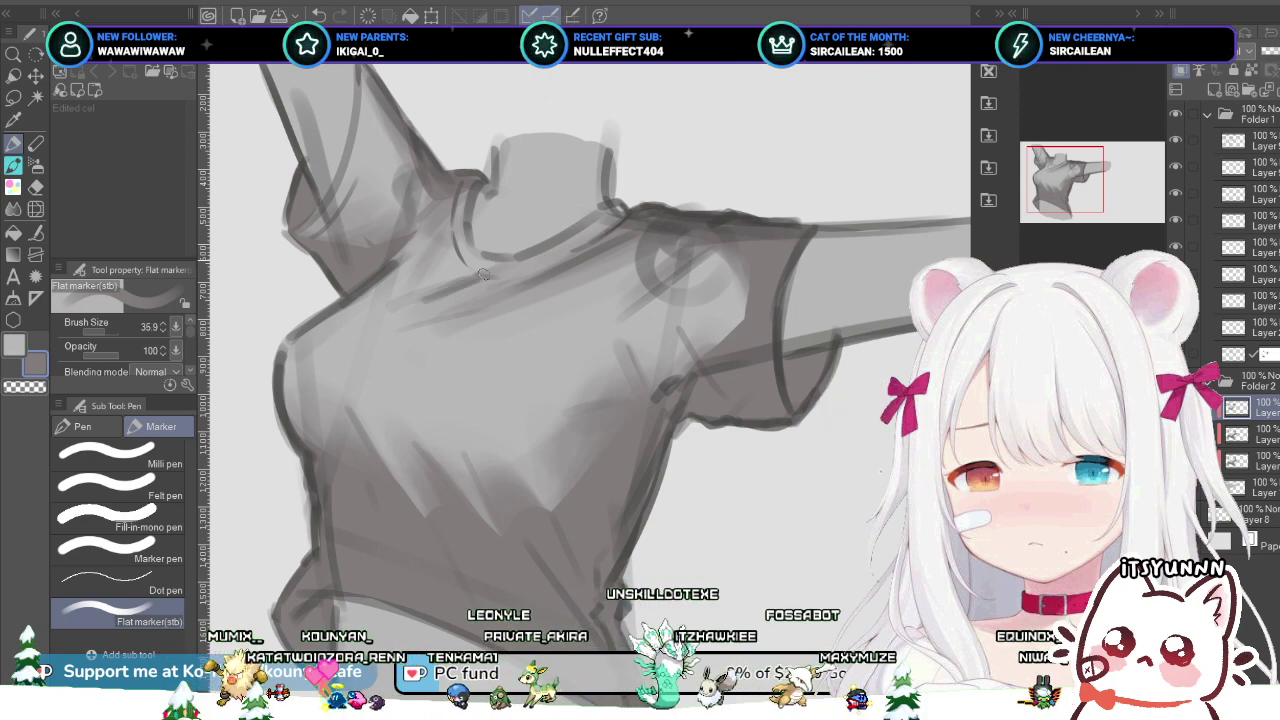
{"action": "key", "text": "bracketleft"}
{"action": "key", "text": "bracketleft"}
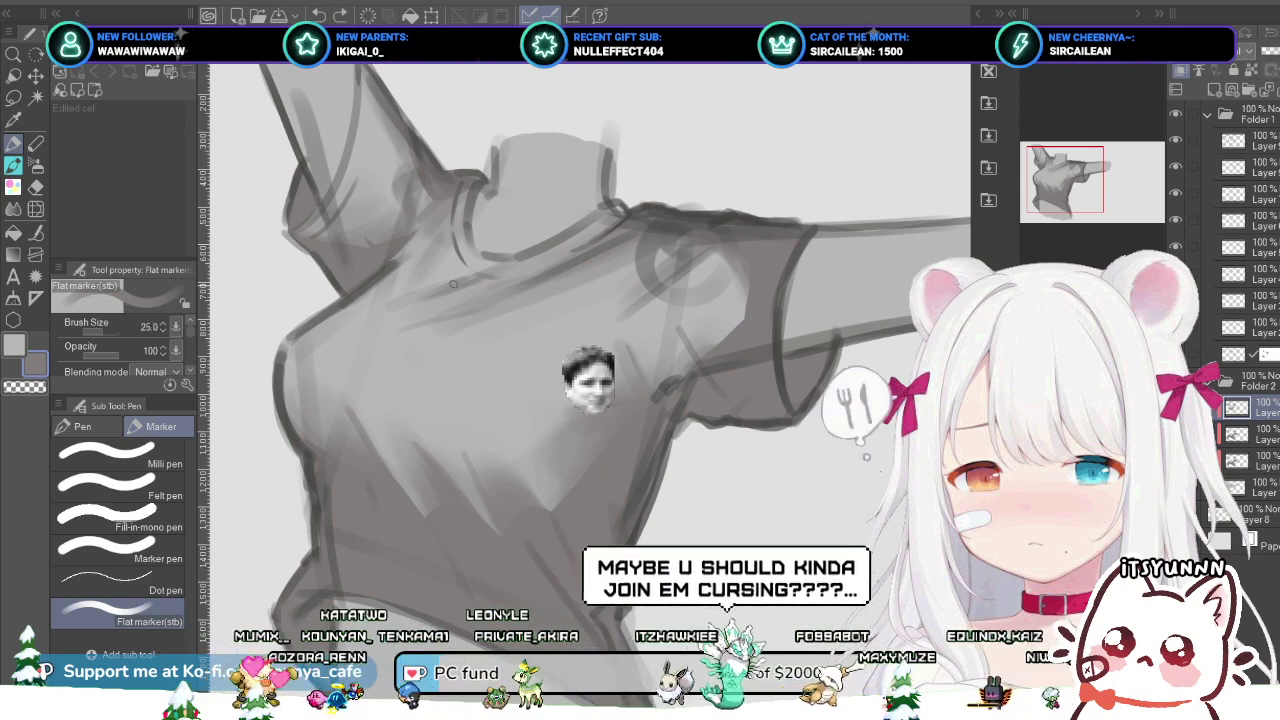
{"action": "key", "text": "bracketleft"}
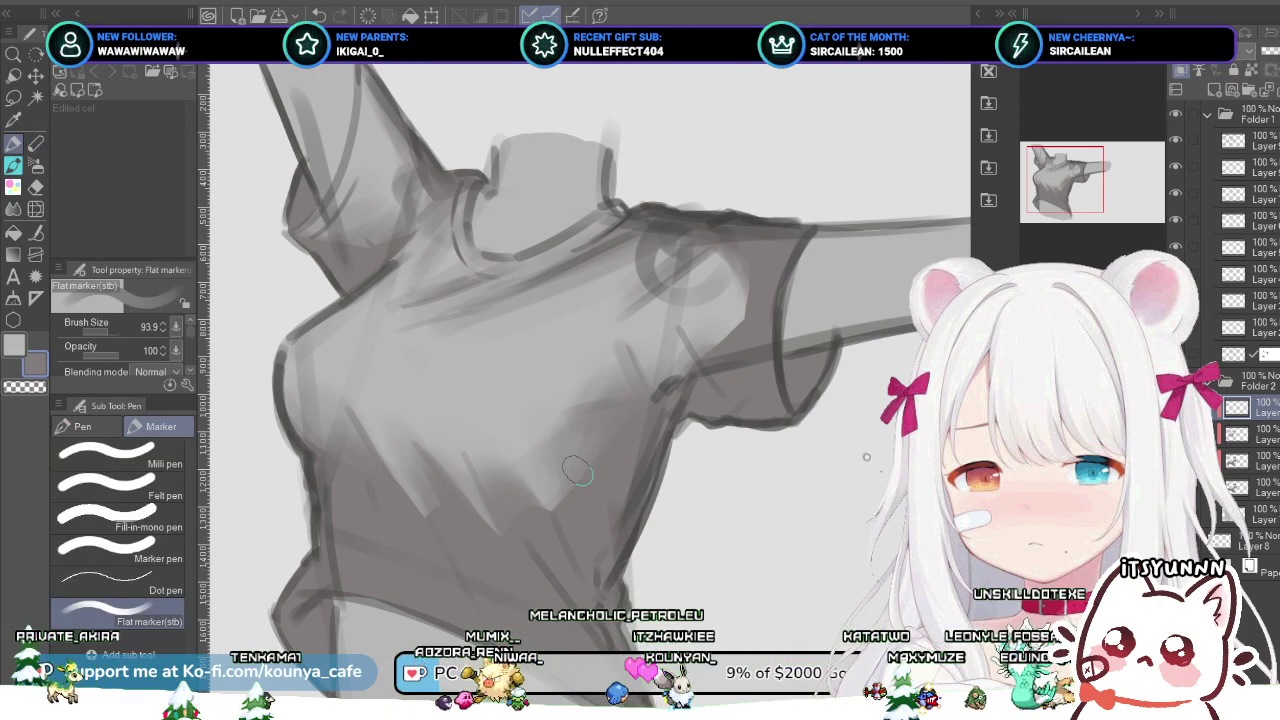
Step: Switch to the G-pen at brush size 303.4 and test orange skin tones on the bare midriff, undoing the test strokes
{"action": "key", "text": "p"}
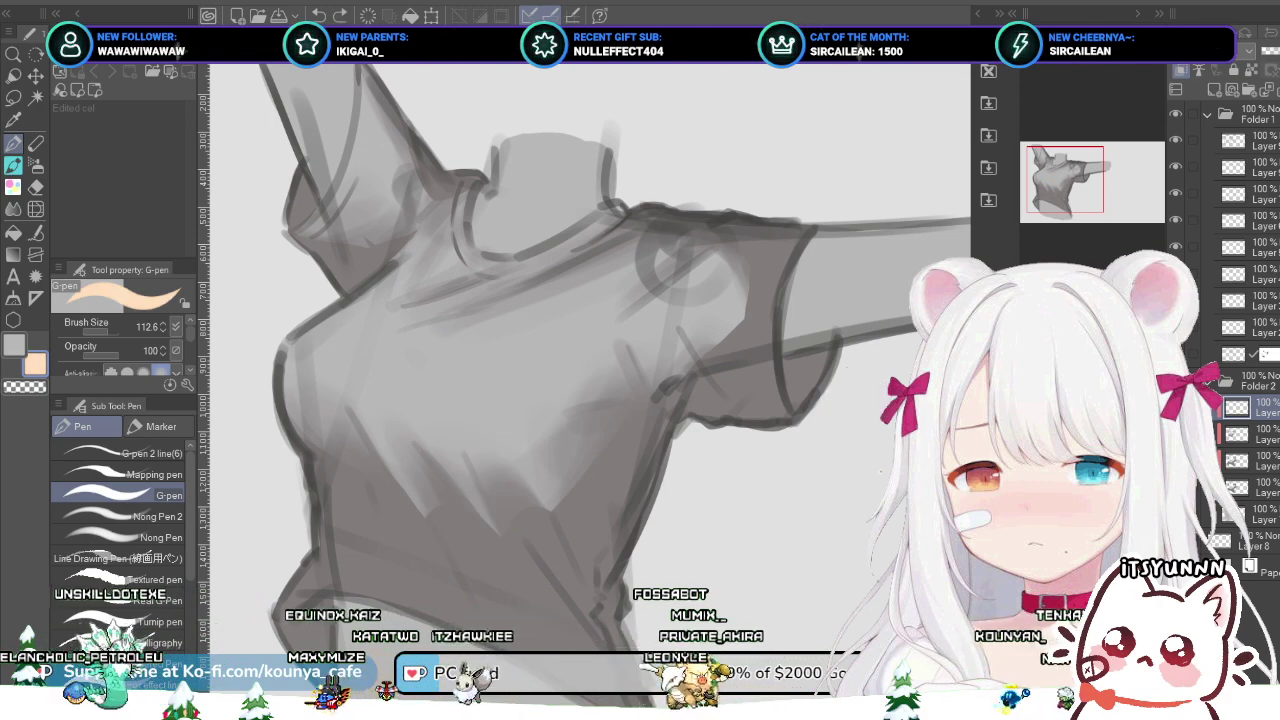
{"action": "left_click_drag", "start_coordinate": [540, 560], "coordinate": [530, 448]}
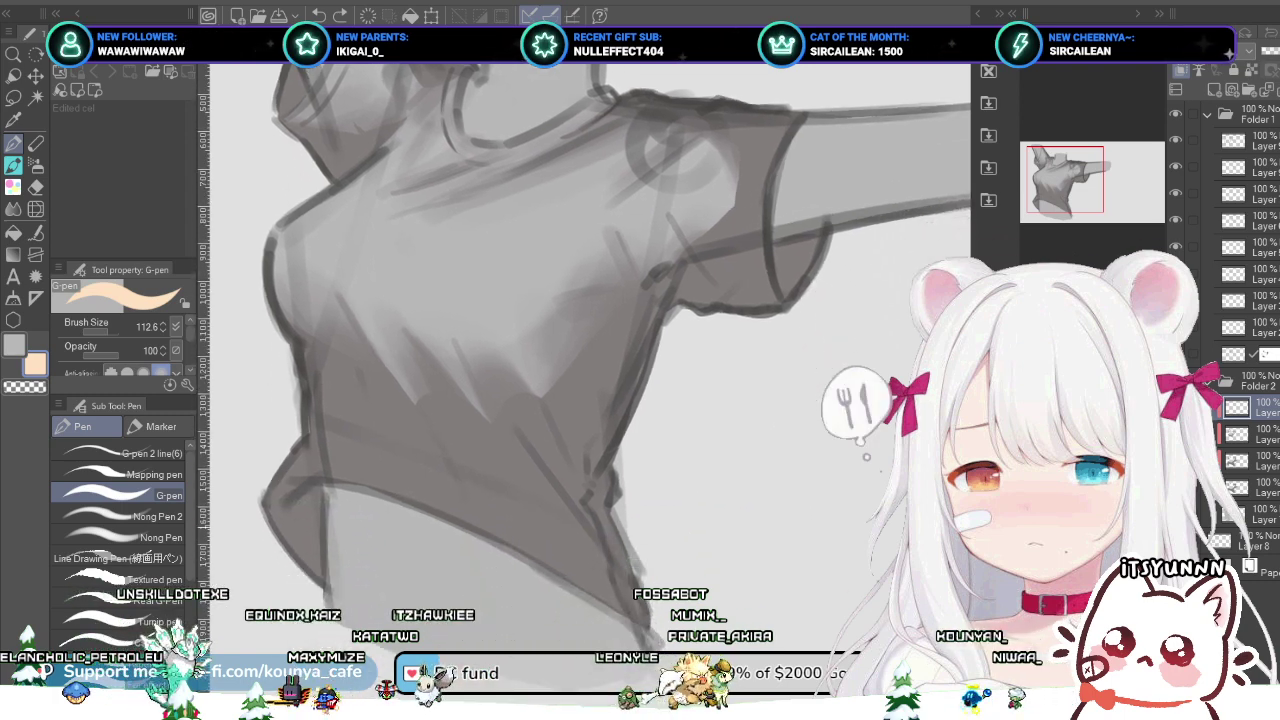
{"action": "left_click_drag", "start_coordinate": [368, 568], "coordinate": [428, 568]}
{"action": "mouse_move", "coordinate": [362, 540]}
{"action": "left_mouse_down"}
{"action": "mouse_move", "coordinate": [439, 651]}
{"action": "mouse_move", "coordinate": [425, 650]}
{"action": "mouse_move", "coordinate": [434, 600]}
{"action": "mouse_move", "coordinate": [520, 655]}
{"action": "left_mouse_up"}
{"action": "key", "text": "ctrl+z"}
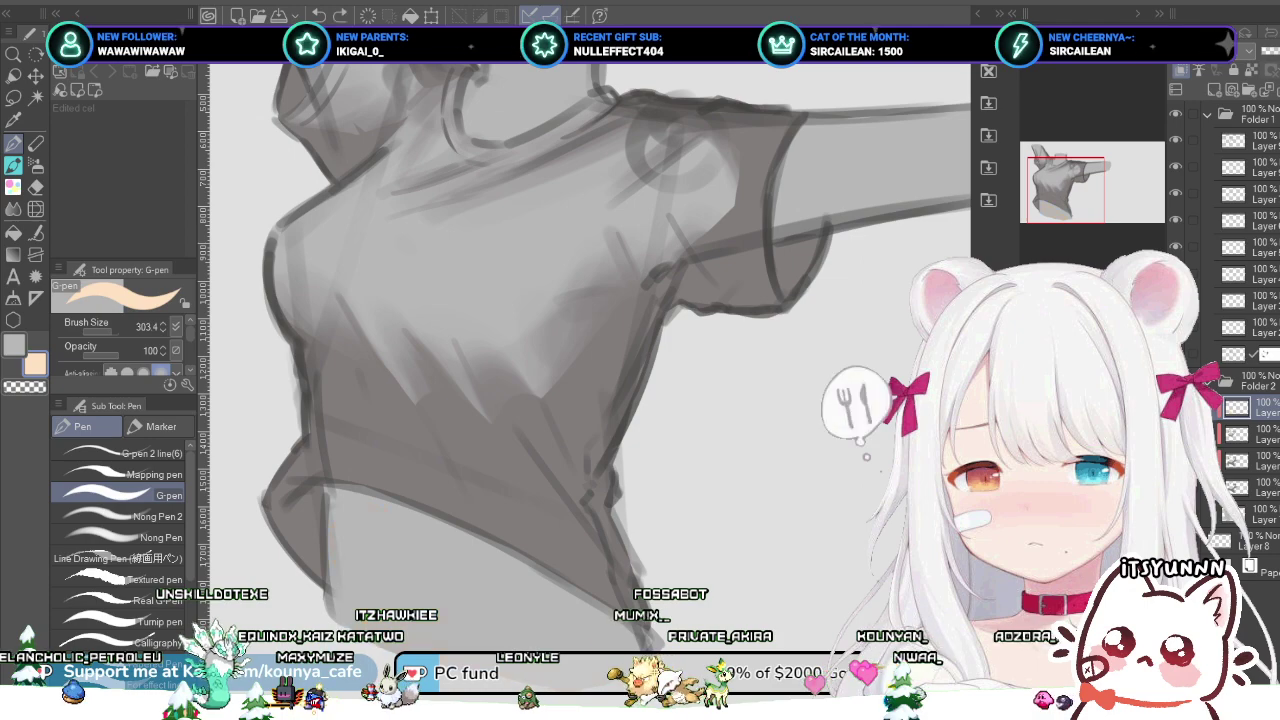
{"action": "left_click", "coordinate": [866, 457], "text": "alt"}
{"action": "left_click_drag", "start_coordinate": [372, 527], "coordinate": [440, 600]}
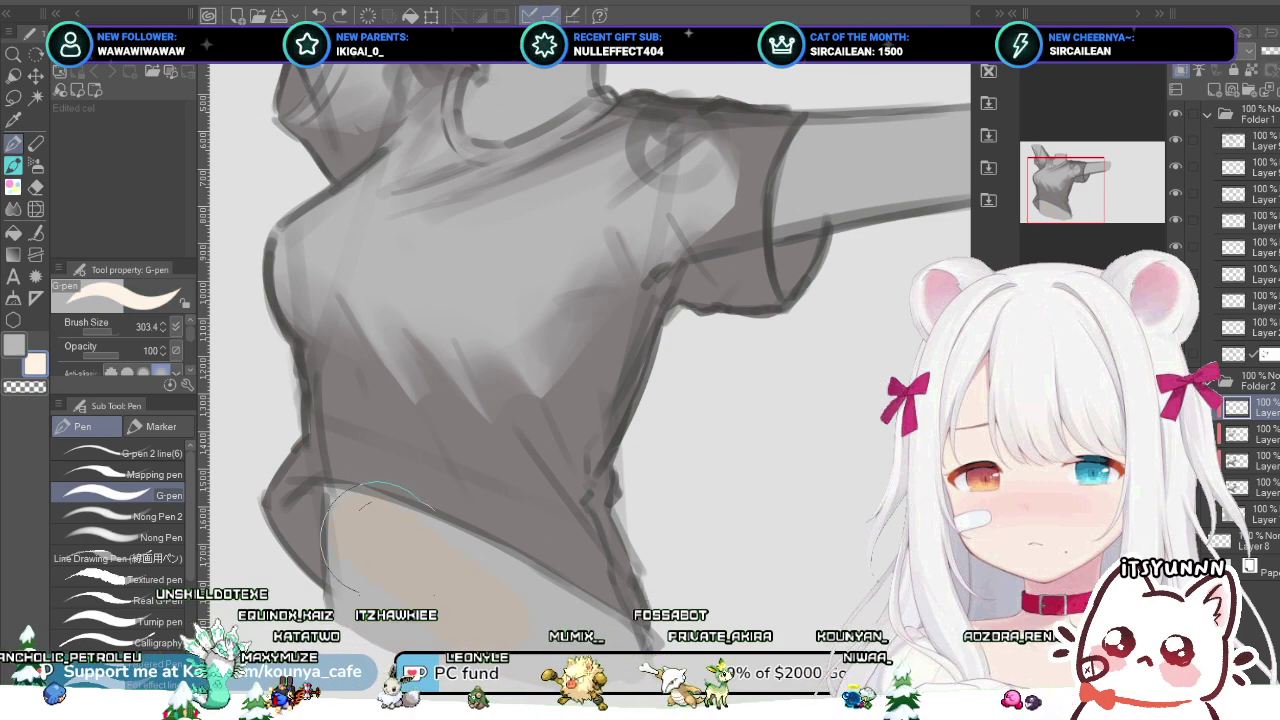
{"action": "key", "text": "ctrl+z"}
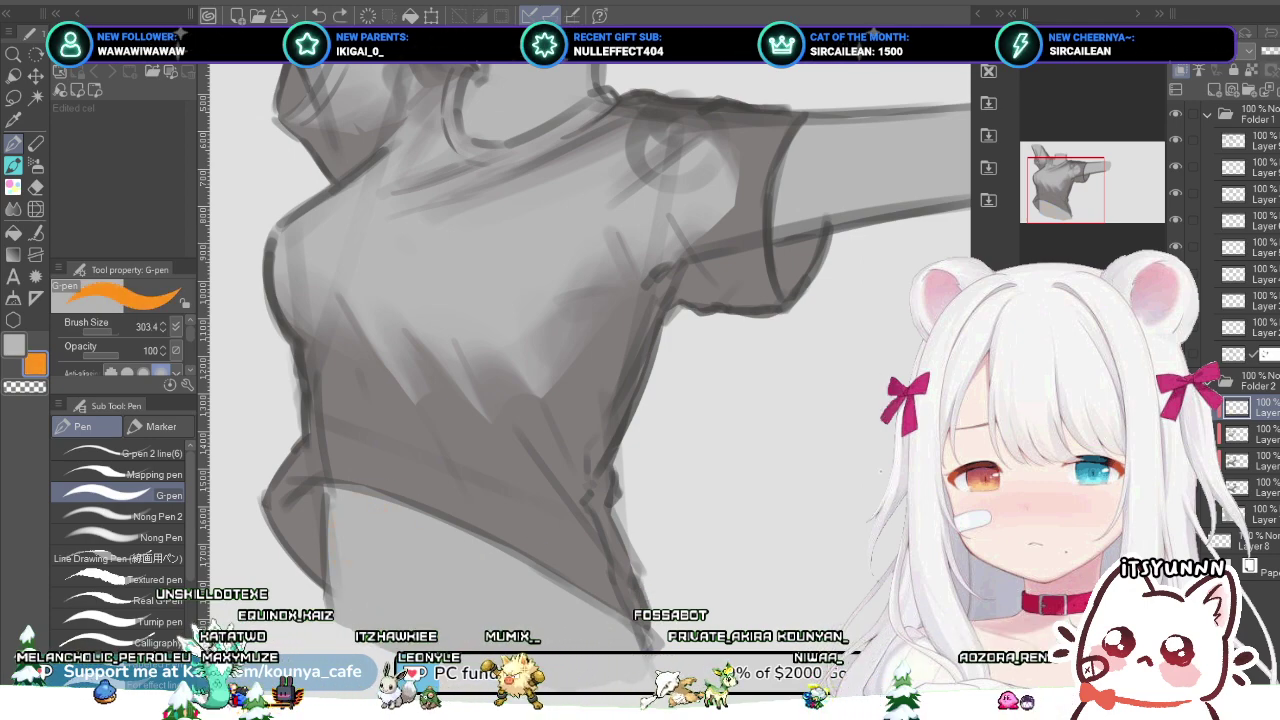
{"action": "left_click_drag", "start_coordinate": [376, 530], "coordinate": [418, 573]}
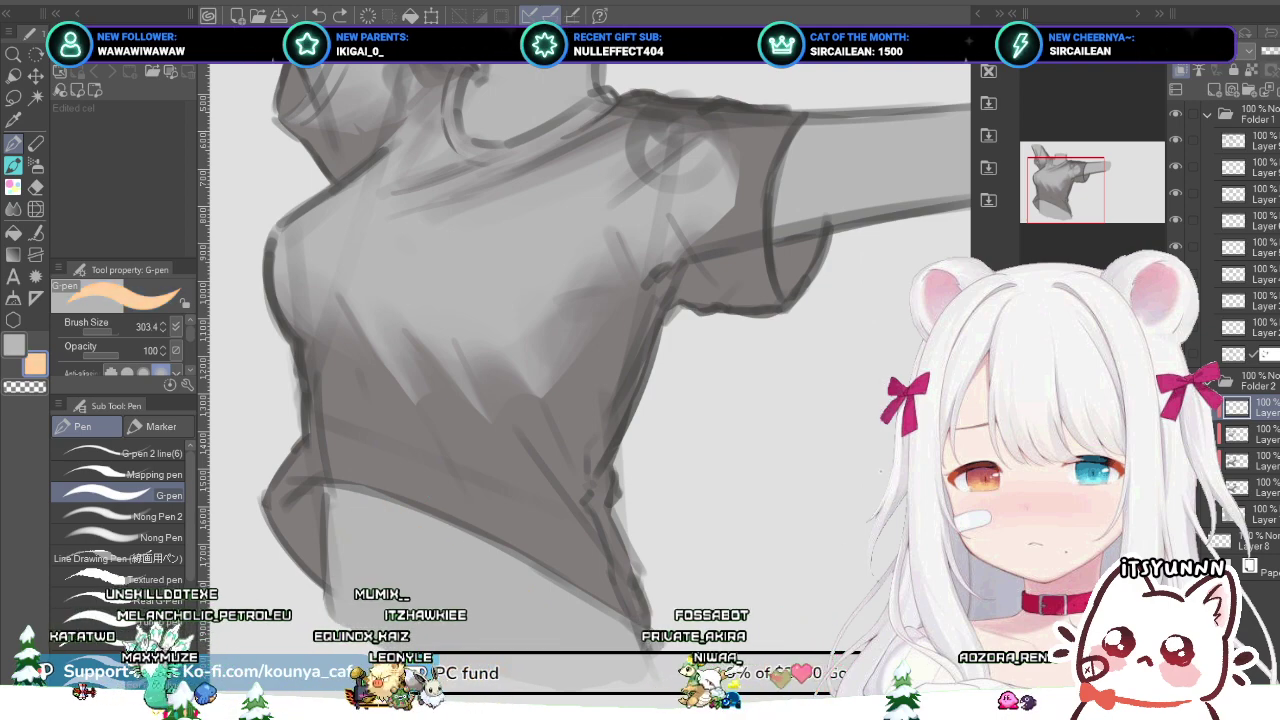
{"action": "left_click_drag", "start_coordinate": [482, 625], "coordinate": [380, 552]}
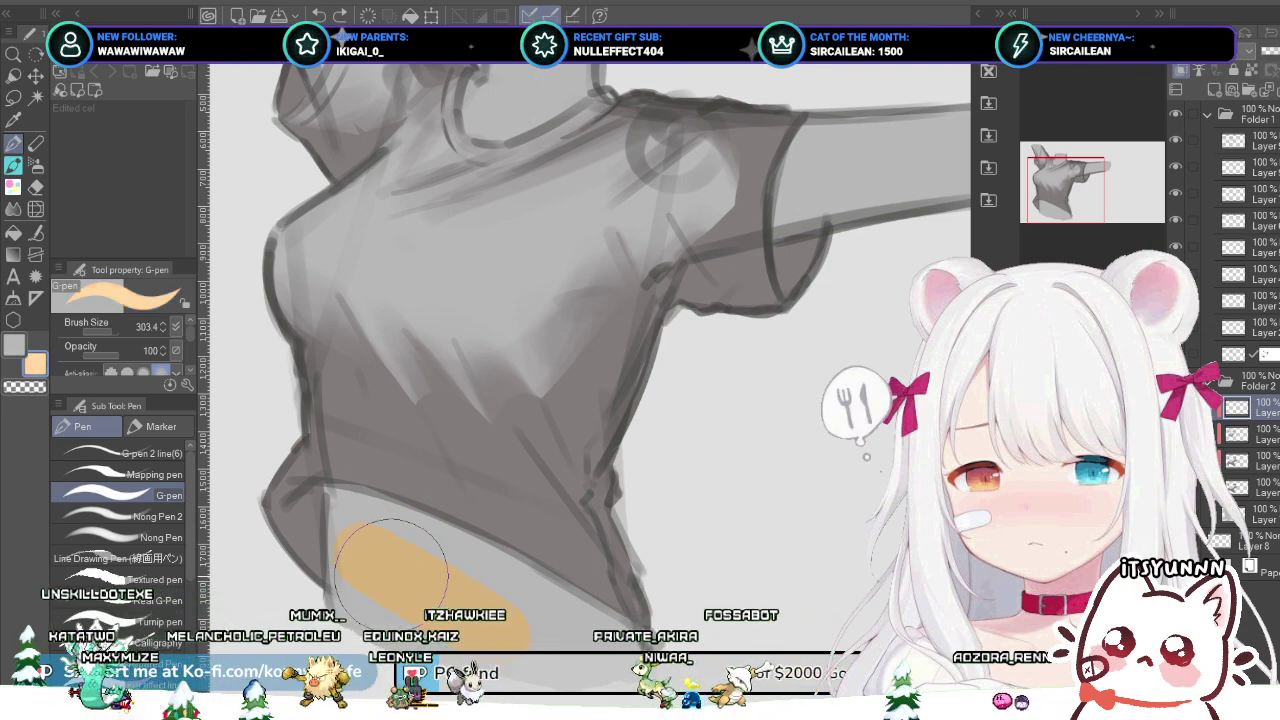
{"action": "key", "text": "ctrl+z"}
{"action": "key", "text": "ctrl+z"}
{"action": "left_click_drag", "start_coordinate": [440, 645], "coordinate": [371, 530]}
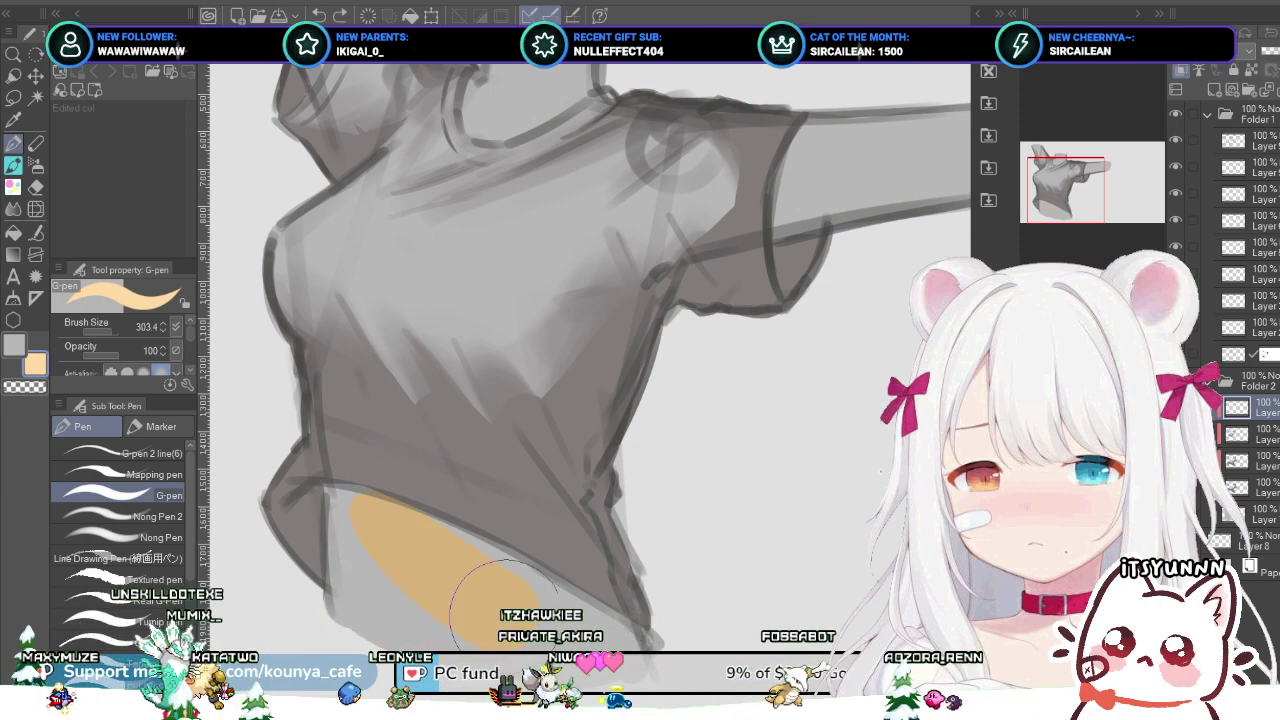
{"action": "left_click_drag", "start_coordinate": [380, 540], "coordinate": [455, 598]}
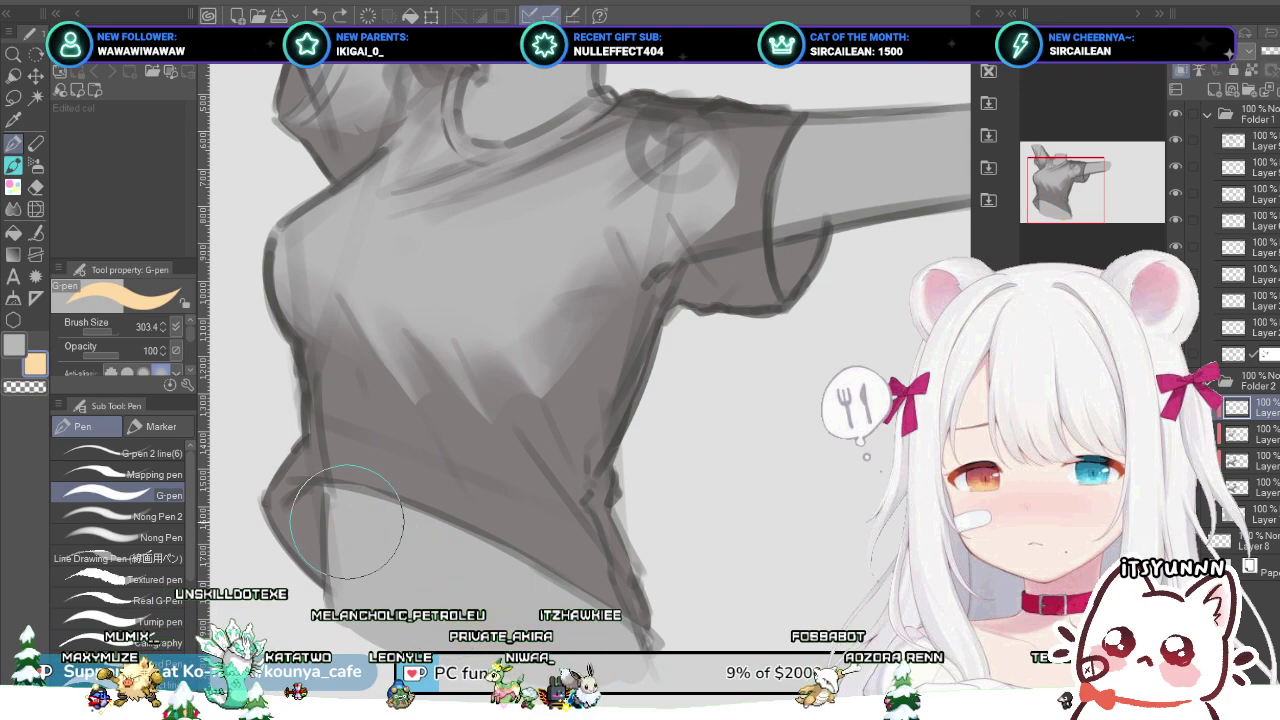
{"action": "key", "text": "ctrl+z"}
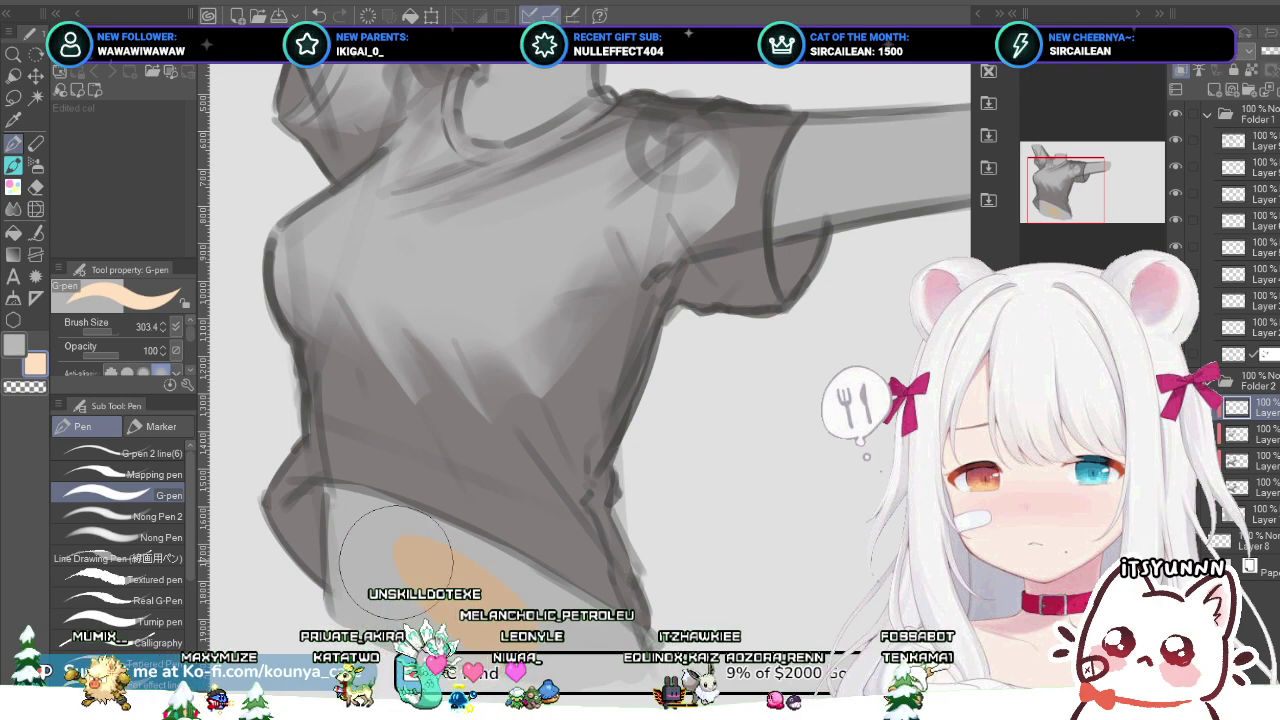
Step: Paint the bare midriff up to the shirt's hem in a light peach skin tone with the G-pen, reducing the brush from 303.4 to 194.3
{"action": "mouse_move", "coordinate": [395, 558]}
{"action": "left_mouse_down"}
{"action": "mouse_move", "coordinate": [376, 597]}
{"action": "mouse_move", "coordinate": [344, 540]}
{"action": "mouse_move", "coordinate": [366, 627]}
{"action": "mouse_move", "coordinate": [379, 555]}
{"action": "mouse_move", "coordinate": [362, 515]}
{"action": "mouse_move", "coordinate": [371, 615]}
{"action": "mouse_move", "coordinate": [338, 498]}
{"action": "left_mouse_up"}
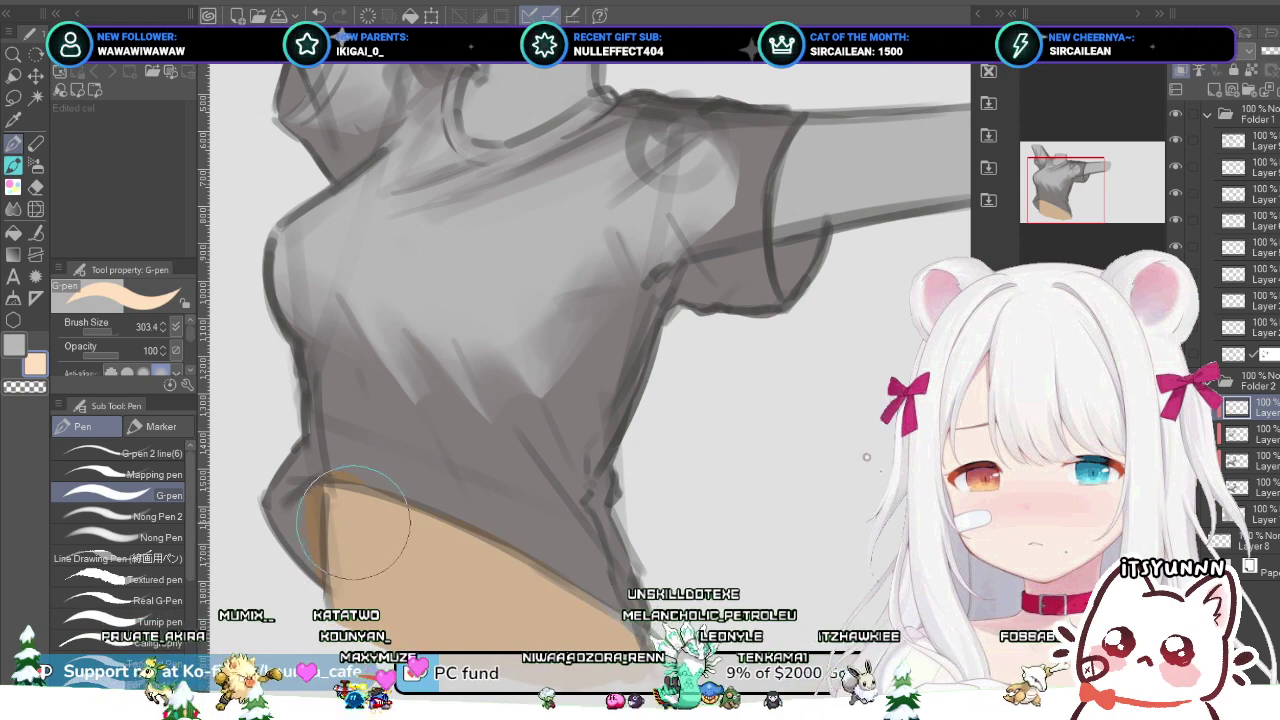
{"action": "scroll", "coordinate": [420, 600], "scroll_direction": "down", "scroll_amount": 3}
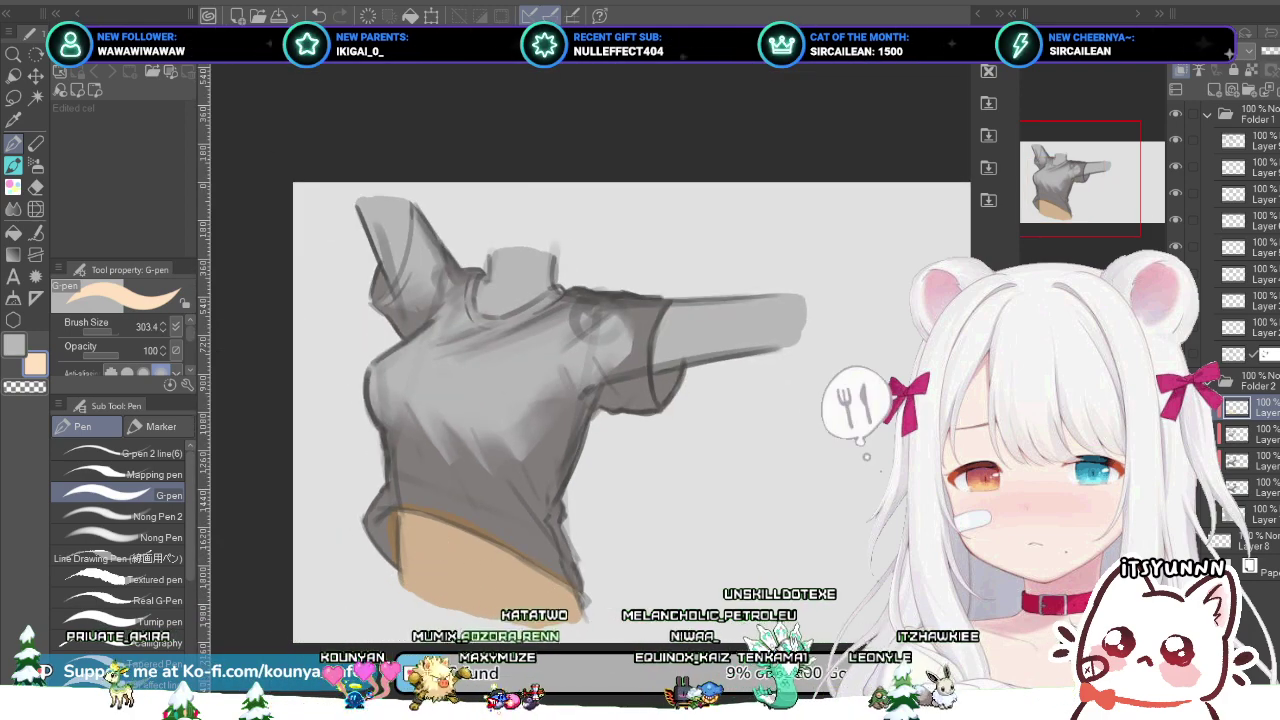
{"action": "scroll", "coordinate": [440, 550], "scroll_direction": "up", "scroll_amount": 2}
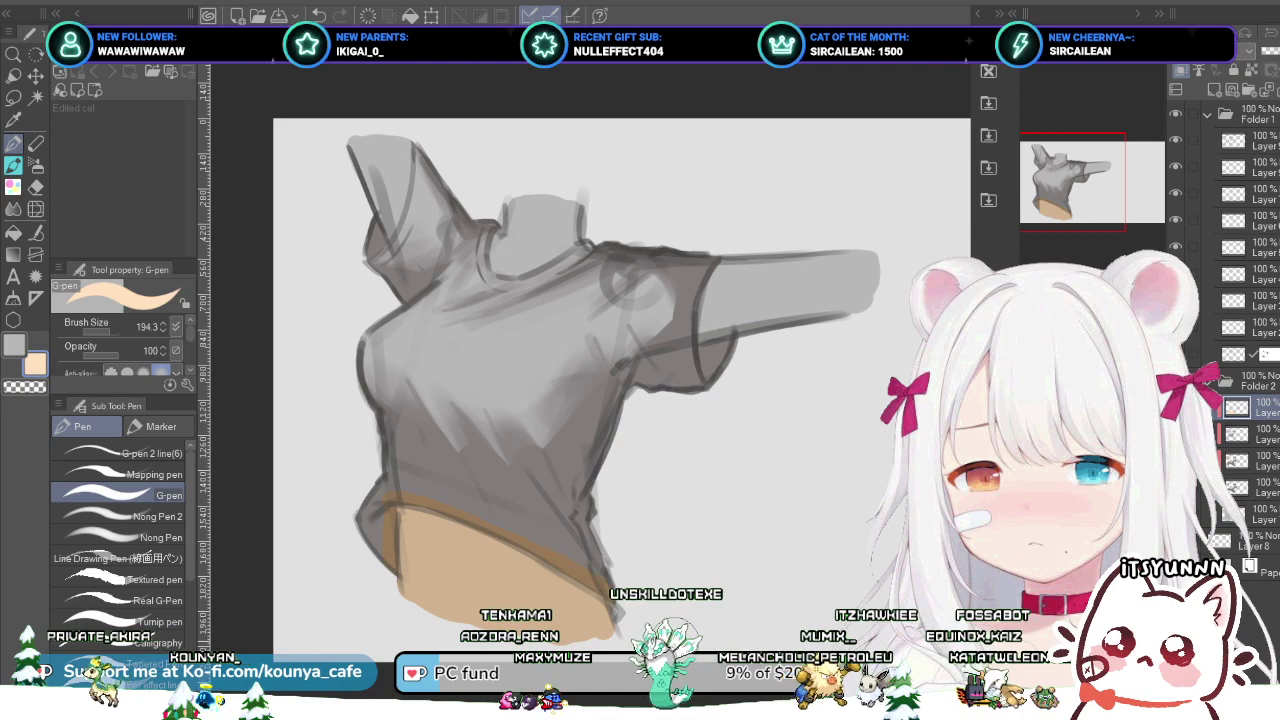
Step: Paint the outstretched forearm and the raised arm in the same peach skin tone with the G-pen at brush size 257.4
{"action": "mouse_move", "coordinate": [735, 265]}
{"action": "left_mouse_down"}
{"action": "mouse_move", "coordinate": [710, 314]}
{"action": "mouse_move", "coordinate": [865, 278]}
{"action": "left_mouse_up"}
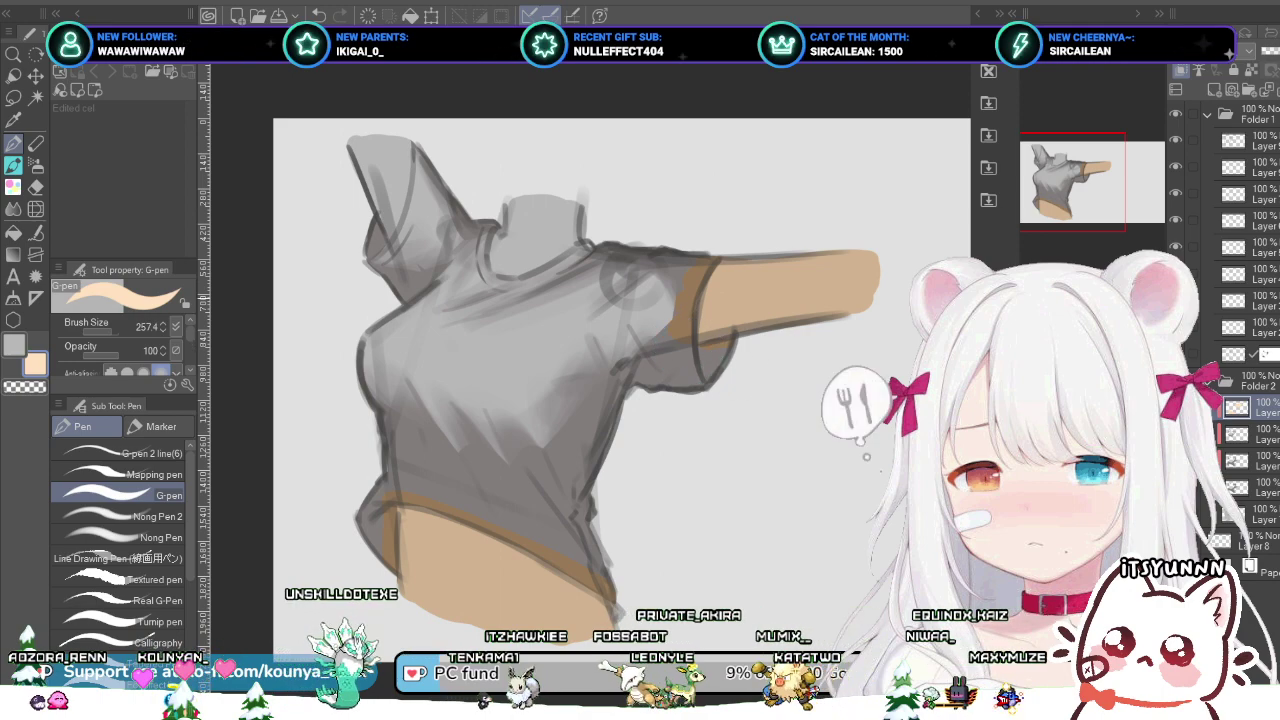
{"action": "left_click_drag", "start_coordinate": [700, 298], "coordinate": [729, 300]}
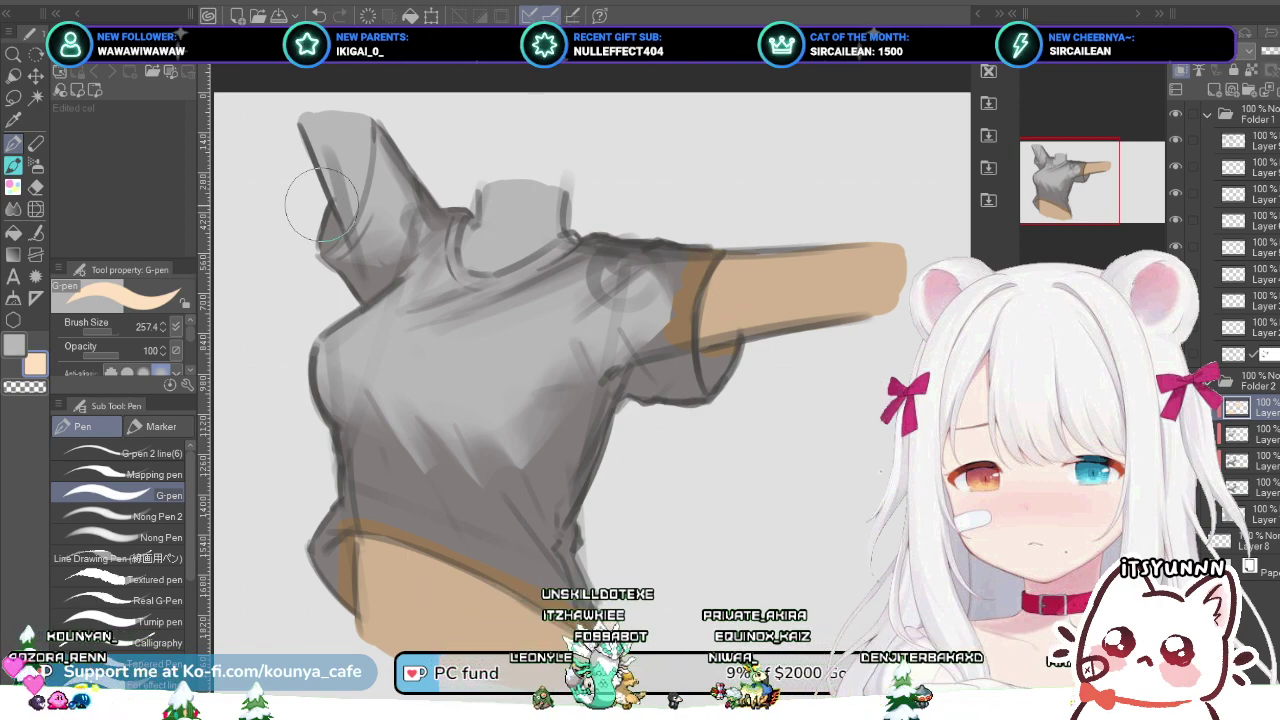
{"action": "mouse_move", "coordinate": [340, 215]}
{"action": "left_mouse_down"}
{"action": "mouse_move", "coordinate": [322, 133]}
{"action": "mouse_move", "coordinate": [349, 175]}
{"action": "mouse_move", "coordinate": [359, 113]}
{"action": "mouse_move", "coordinate": [369, 145]}
{"action": "mouse_move", "coordinate": [289, 107]}
{"action": "mouse_move", "coordinate": [324, 190]}
{"action": "mouse_move", "coordinate": [305, 172]}
{"action": "mouse_move", "coordinate": [340, 215]}
{"action": "left_mouse_up"}
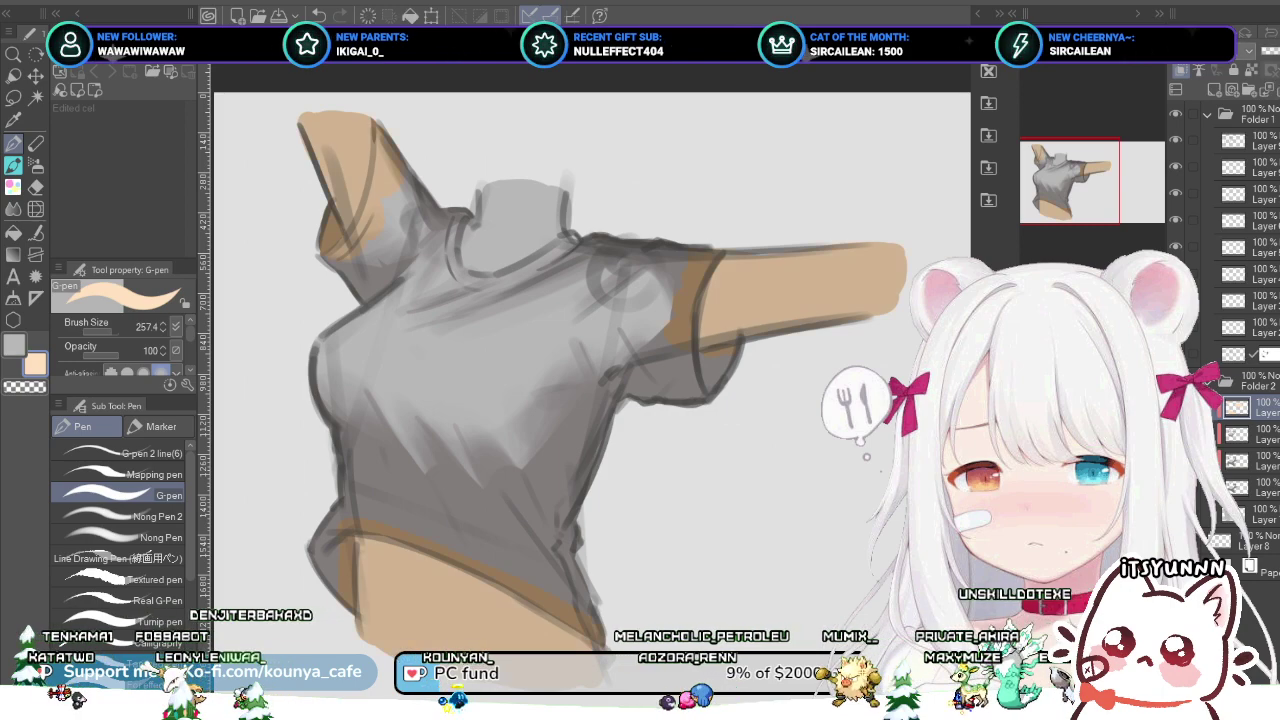
Step: Add a new layer and test blue and near-black G-pen strokes across the chest, undoing the test strokes
{"action": "key", "text": "ctrl+shift+n"}
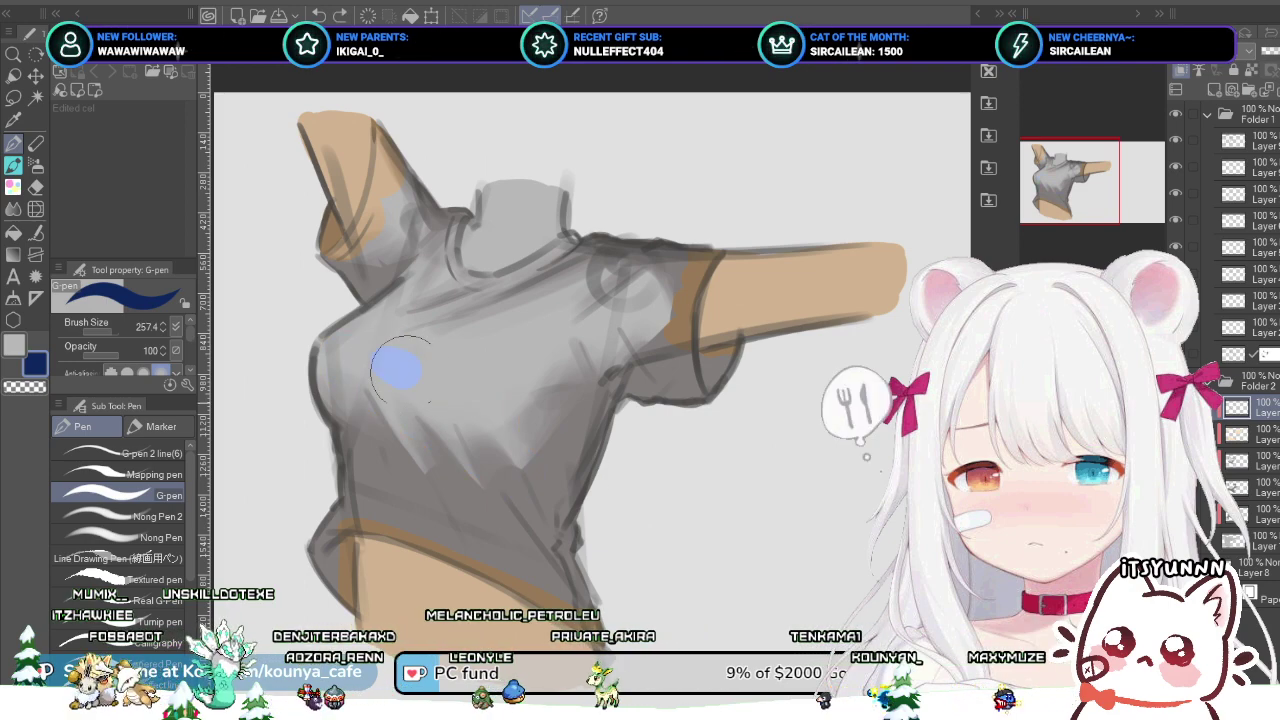
{"action": "left_click_drag", "start_coordinate": [401, 367], "coordinate": [525, 435]}
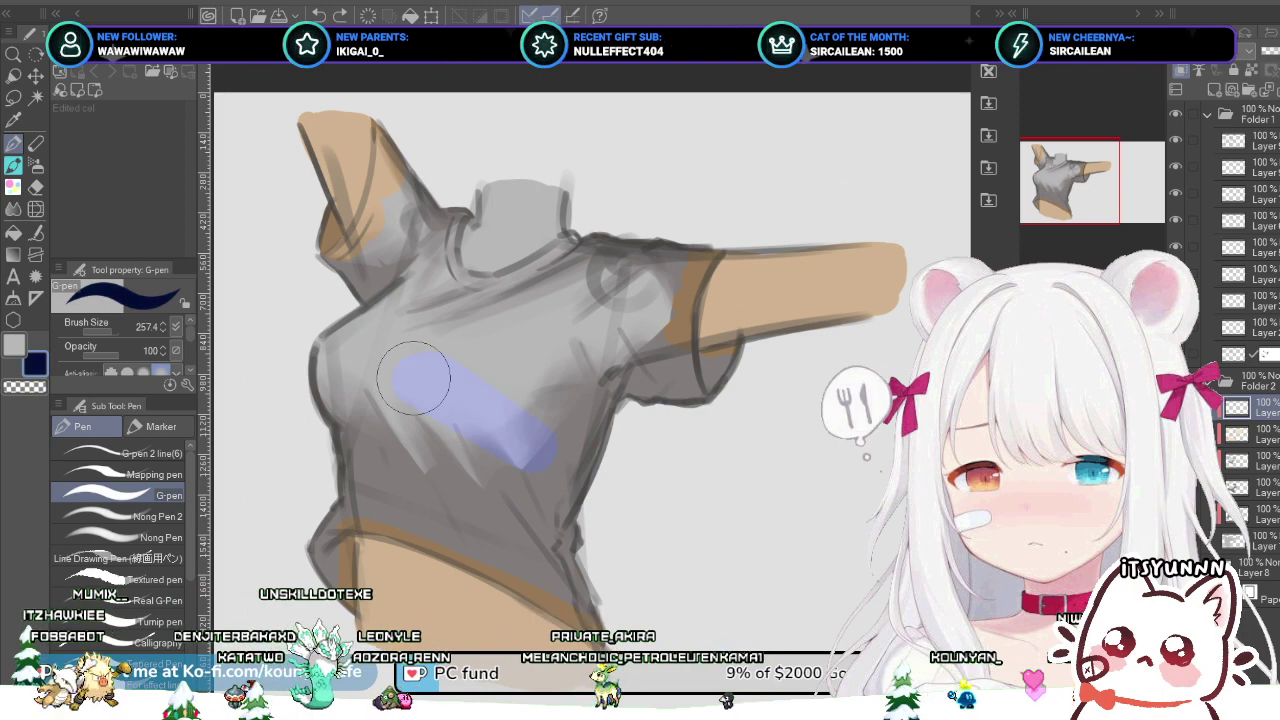
{"action": "left_click", "coordinate": [553, 481], "text": "alt"}
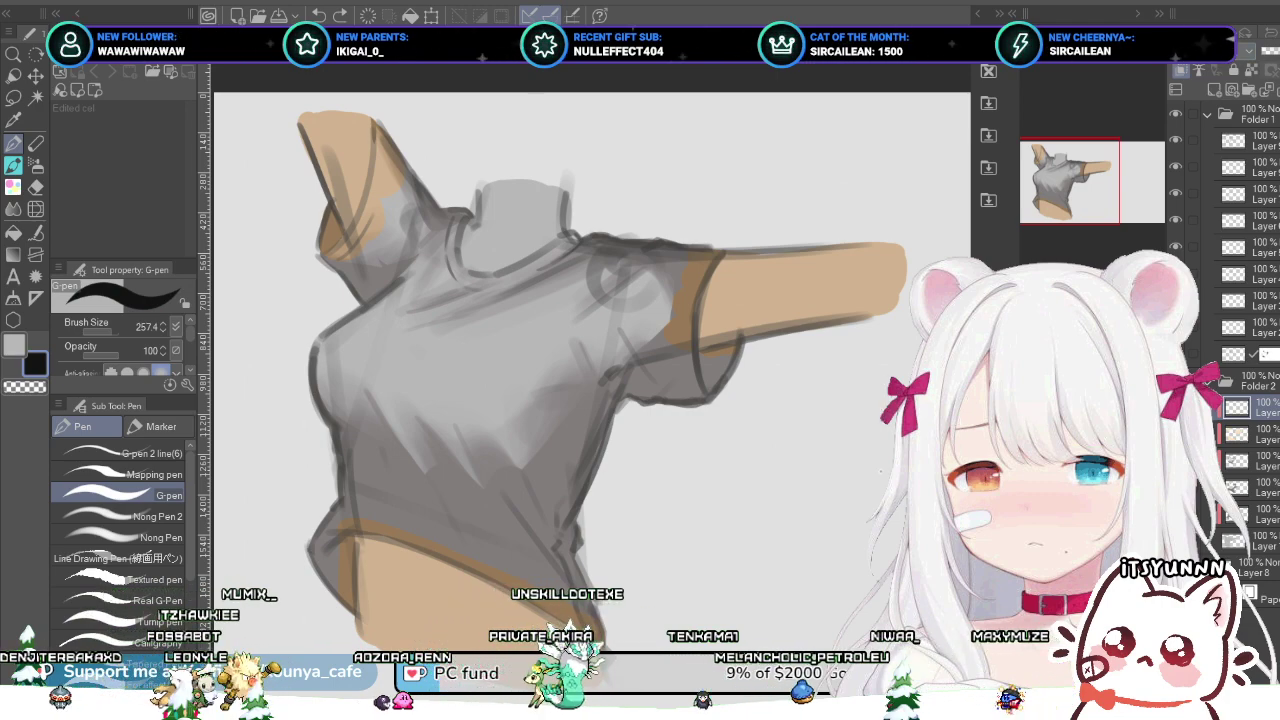
{"action": "mouse_move", "coordinate": [418, 418]}
{"action": "left_mouse_down"}
{"action": "mouse_move", "coordinate": [437, 408]}
{"action": "mouse_move", "coordinate": [423, 371]}
{"action": "mouse_move", "coordinate": [505, 425]}
{"action": "left_mouse_up"}
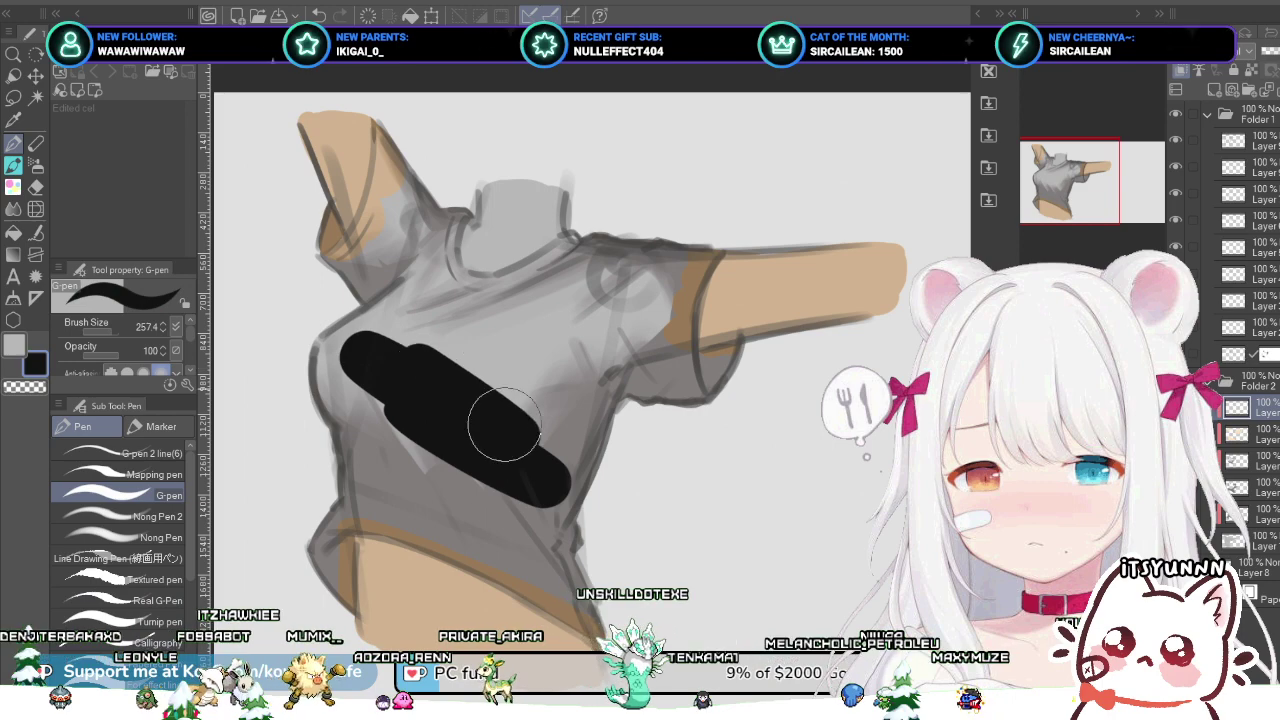
{"action": "key", "text": "ctrl+z"}
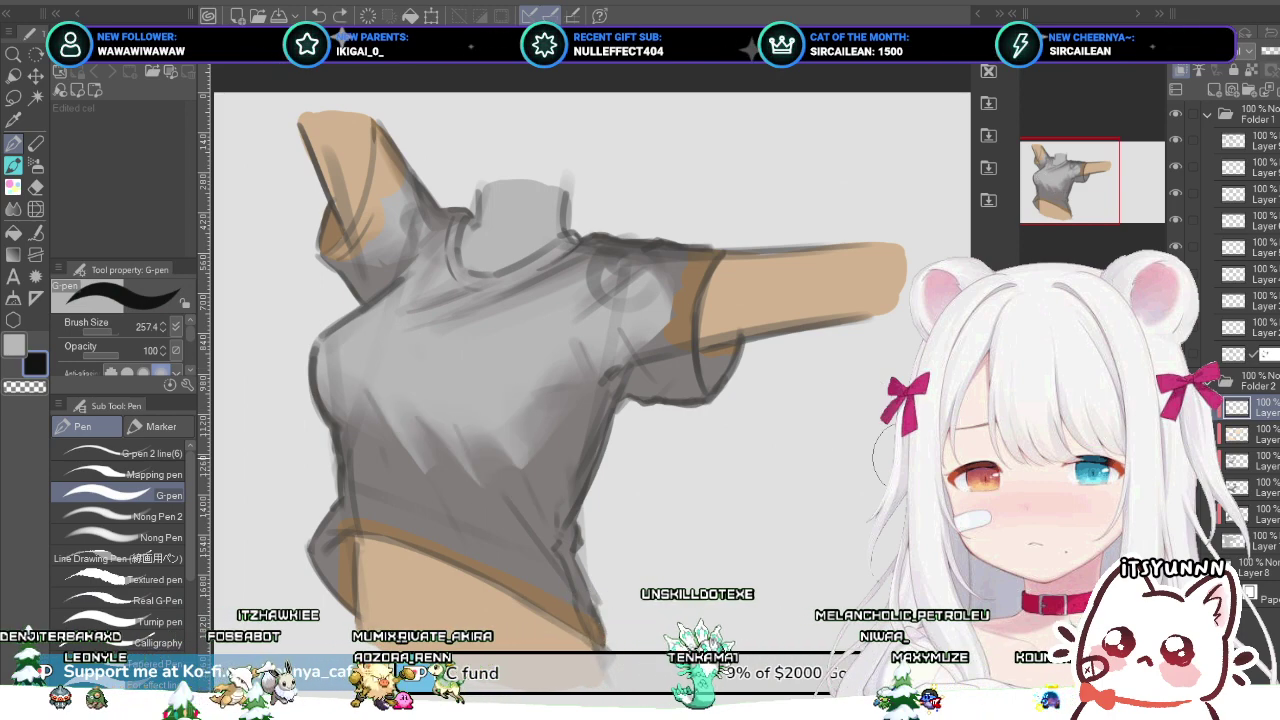
Step: Paint navy across the chest and up the raised arm's shoulder, set the layer opacity to 69%, and undo the stray armpit stroke
{"action": "mouse_move", "coordinate": [443, 366]}
{"action": "left_mouse_down"}
{"action": "mouse_move", "coordinate": [353, 361]}
{"action": "mouse_move", "coordinate": [508, 437]}
{"action": "mouse_move", "coordinate": [312, 359]}
{"action": "mouse_move", "coordinate": [464, 417]}
{"action": "mouse_move", "coordinate": [315, 345]}
{"action": "mouse_move", "coordinate": [496, 403]}
{"action": "mouse_move", "coordinate": [434, 364]}
{"action": "mouse_move", "coordinate": [328, 335]}
{"action": "mouse_move", "coordinate": [576, 399]}
{"action": "mouse_move", "coordinate": [449, 334]}
{"action": "left_mouse_up"}
{"action": "mouse_move", "coordinate": [453, 210]}
{"action": "left_mouse_down"}
{"action": "mouse_move", "coordinate": [345, 335]}
{"action": "mouse_move", "coordinate": [430, 225]}
{"action": "mouse_move", "coordinate": [366, 349]}
{"action": "mouse_move", "coordinate": [345, 340]}
{"action": "left_mouse_up"}
{"action": "left_click", "coordinate": [1268, 51]}
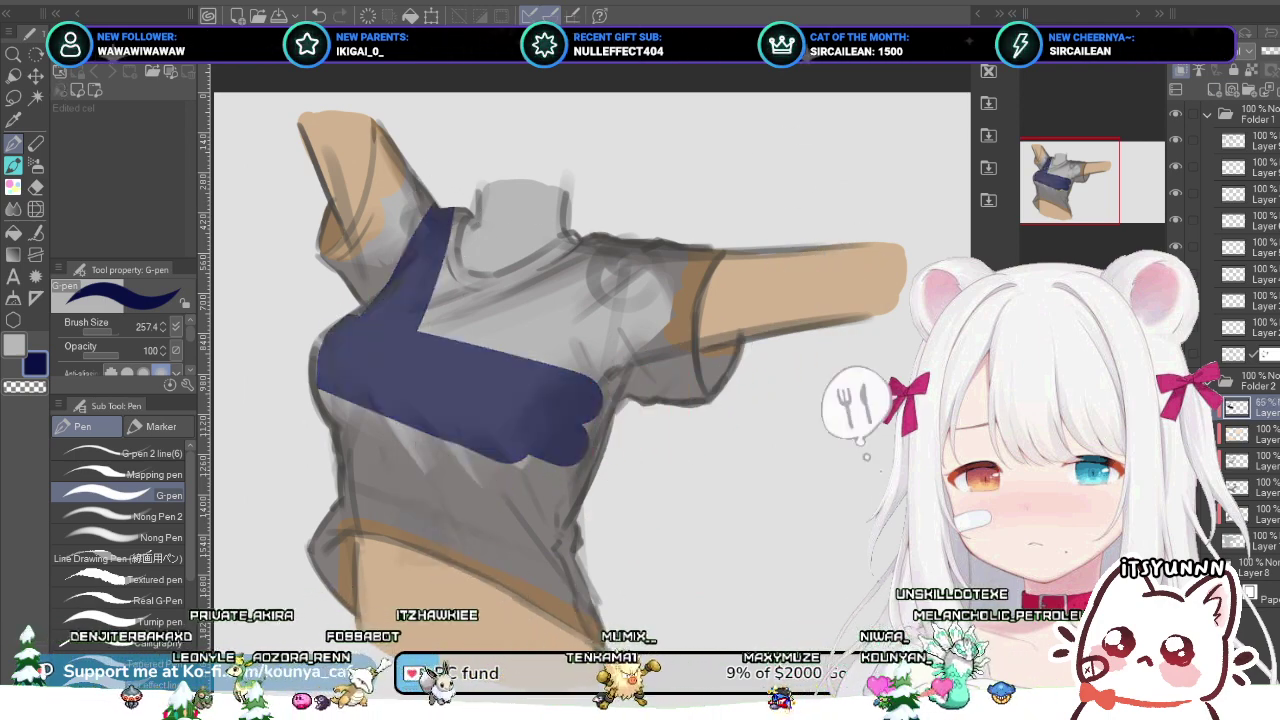
{"action": "left_click_drag", "start_coordinate": [1268, 51], "coordinate": [1273, 51]}
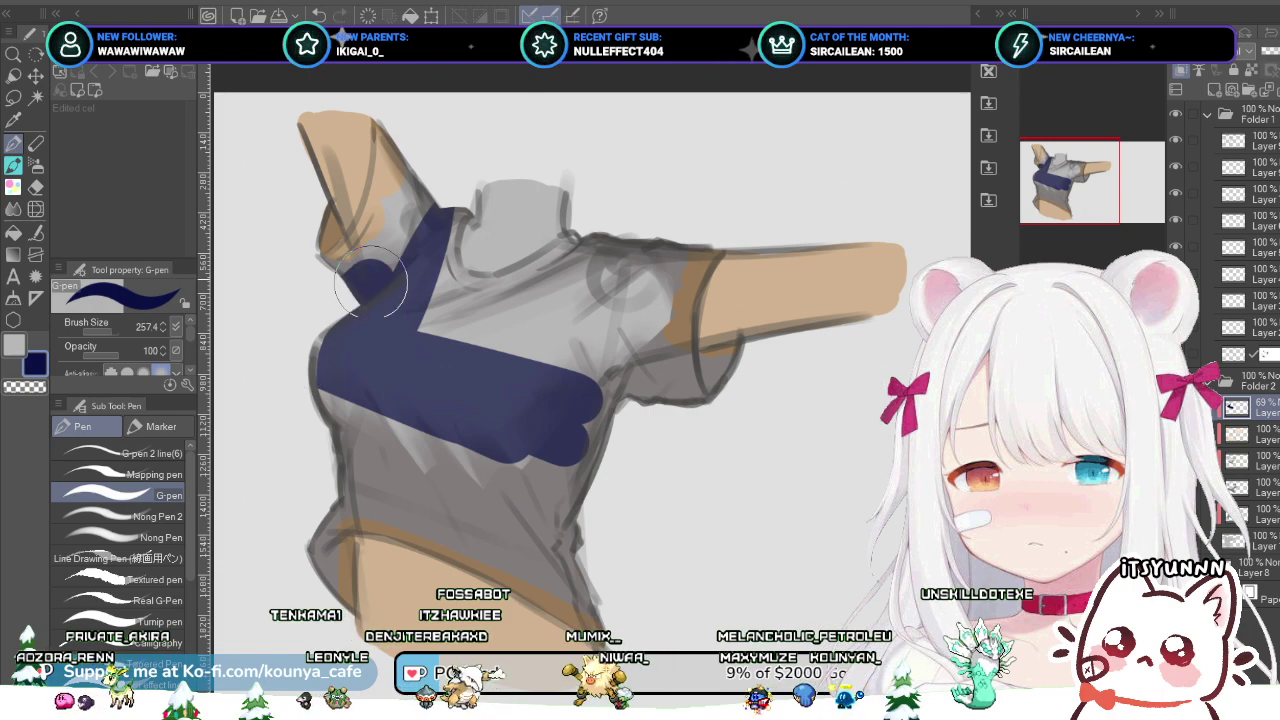
{"action": "key", "text": "ctrl+z"}
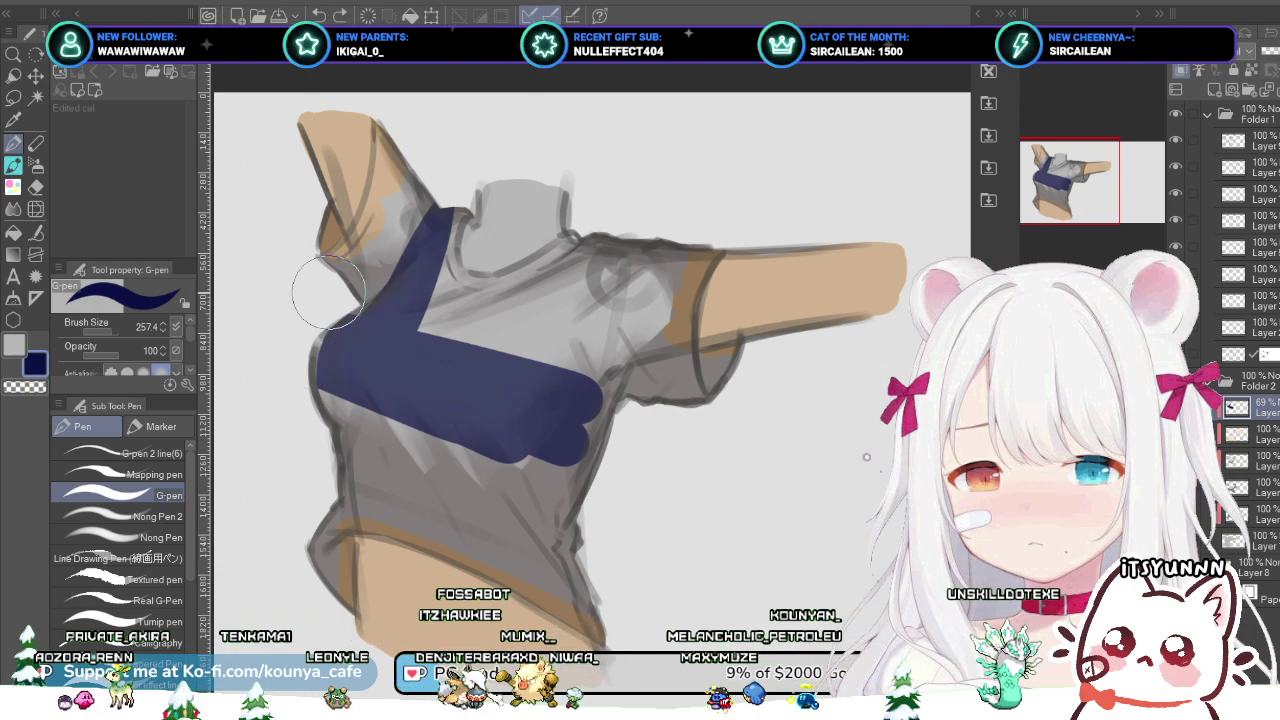
Step: Cover the raised arm's shoulder and the shirt's torso down to the hem in navy with the G-pen at brush size 257.4
{"action": "mouse_move", "coordinate": [346, 297]}
{"action": "left_mouse_down"}
{"action": "mouse_move", "coordinate": [391, 288]}
{"action": "mouse_move", "coordinate": [315, 276]}
{"action": "mouse_move", "coordinate": [414, 254]}
{"action": "left_mouse_up"}
{"action": "mouse_move", "coordinate": [333, 277]}
{"action": "left_mouse_down"}
{"action": "mouse_move", "coordinate": [408, 253]}
{"action": "mouse_move", "coordinate": [370, 307]}
{"action": "mouse_move", "coordinate": [413, 153]}
{"action": "mouse_move", "coordinate": [410, 191]}
{"action": "mouse_move", "coordinate": [425, 153]}
{"action": "mouse_move", "coordinate": [389, 270]}
{"action": "mouse_move", "coordinate": [435, 177]}
{"action": "mouse_move", "coordinate": [401, 266]}
{"action": "mouse_move", "coordinate": [465, 365]}
{"action": "left_mouse_up"}
{"action": "mouse_move", "coordinate": [470, 418]}
{"action": "left_mouse_down"}
{"action": "mouse_move", "coordinate": [381, 424]}
{"action": "mouse_move", "coordinate": [585, 481]}
{"action": "mouse_move", "coordinate": [275, 389]}
{"action": "mouse_move", "coordinate": [611, 481]}
{"action": "mouse_move", "coordinate": [245, 432]}
{"action": "mouse_move", "coordinate": [477, 508]}
{"action": "left_mouse_up"}
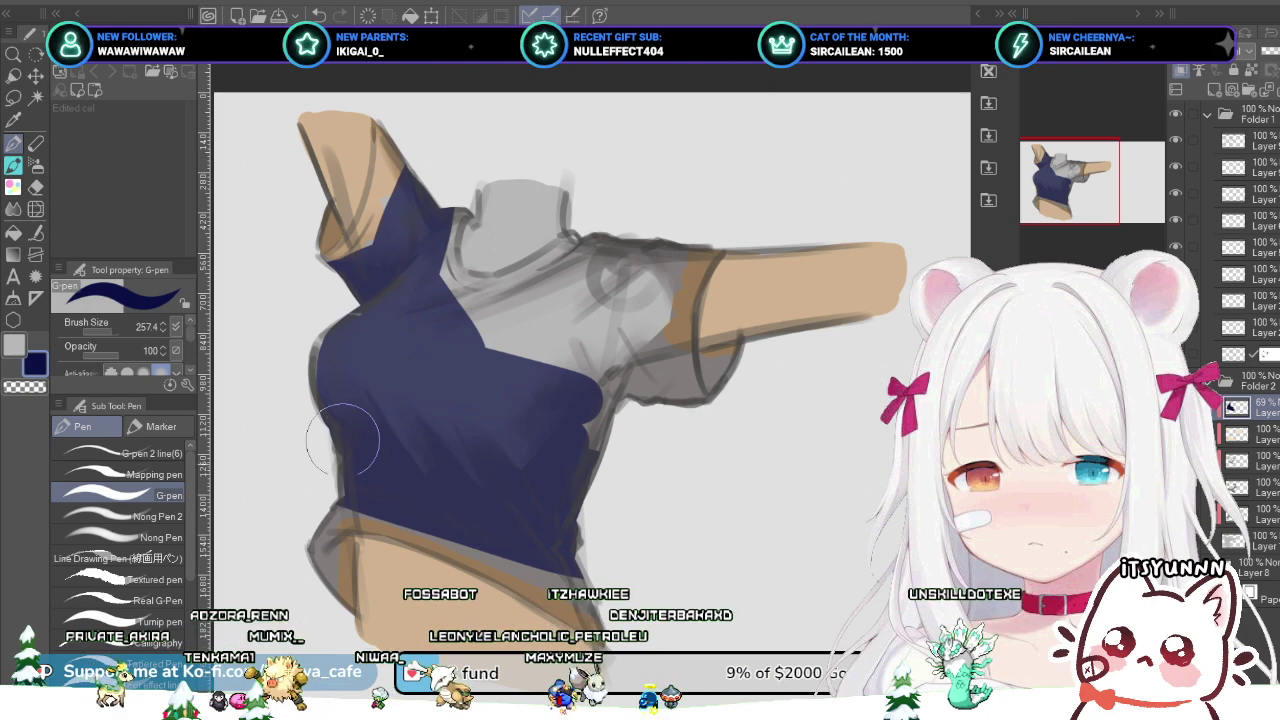
{"action": "left_click_drag", "start_coordinate": [400, 509], "coordinate": [566, 588]}
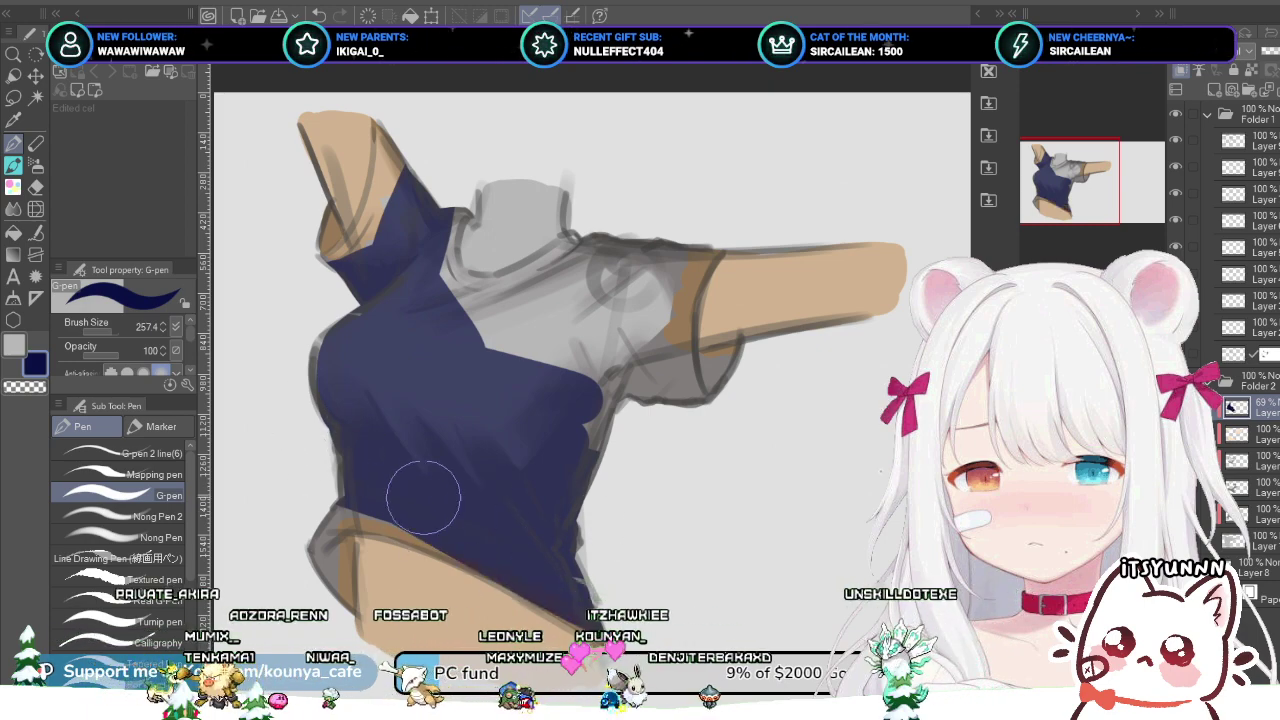
Step: Fill the outstretched arm's short sleeve up to the cuff line in navy with the G-pen at brush size 257.4
{"action": "mouse_move", "coordinate": [565, 457]}
{"action": "left_mouse_down"}
{"action": "mouse_move", "coordinate": [574, 405]}
{"action": "mouse_move", "coordinate": [621, 343]}
{"action": "mouse_move", "coordinate": [667, 221]}
{"action": "left_mouse_up"}
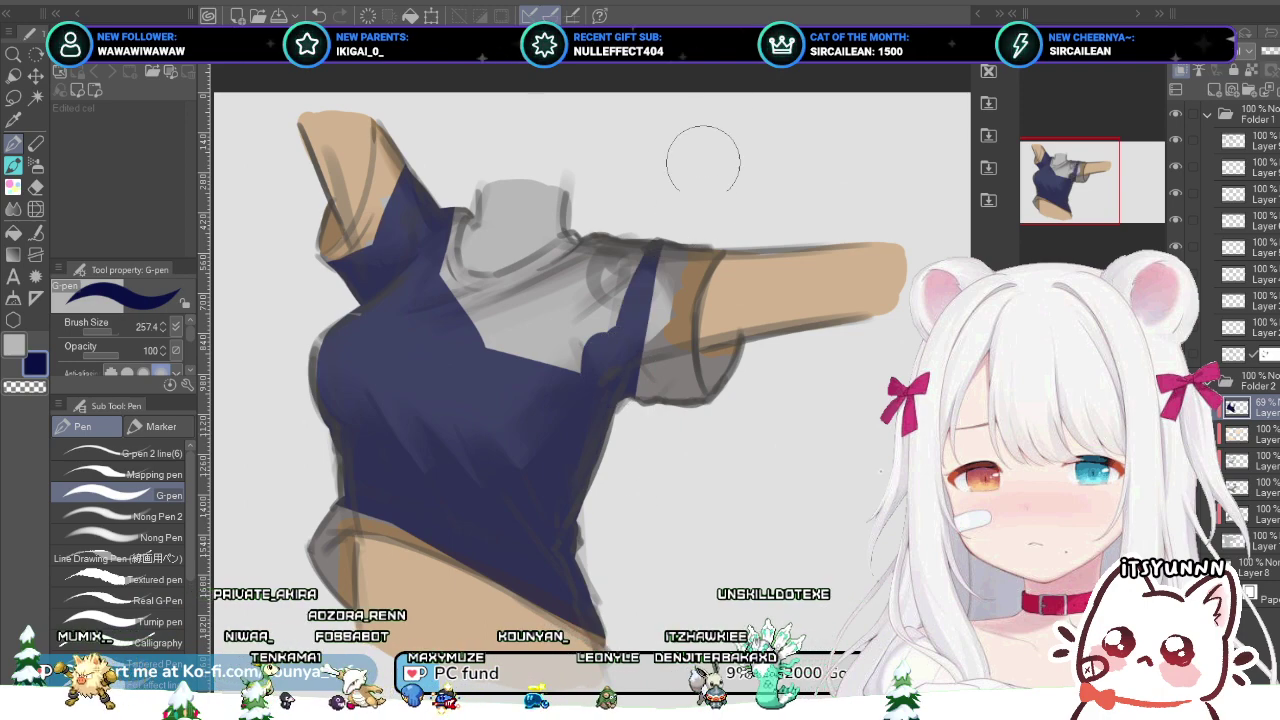
{"action": "left_click_drag", "start_coordinate": [686, 149], "coordinate": [651, 371]}
{"action": "mouse_move", "coordinate": [680, 177]}
{"action": "left_mouse_down"}
{"action": "mouse_move", "coordinate": [725, 511]}
{"action": "mouse_move", "coordinate": [659, 341]}
{"action": "mouse_move", "coordinate": [693, 204]}
{"action": "mouse_move", "coordinate": [667, 284]}
{"action": "mouse_move", "coordinate": [718, 423]}
{"action": "mouse_move", "coordinate": [690, 276]}
{"action": "mouse_move", "coordinate": [702, 226]}
{"action": "mouse_move", "coordinate": [745, 474]}
{"action": "mouse_move", "coordinate": [715, 396]}
{"action": "mouse_move", "coordinate": [713, 231]}
{"action": "mouse_move", "coordinate": [759, 389]}
{"action": "mouse_move", "coordinate": [740, 350]}
{"action": "mouse_move", "coordinate": [721, 200]}
{"action": "mouse_move", "coordinate": [684, 302]}
{"action": "mouse_move", "coordinate": [753, 380]}
{"action": "left_mouse_up"}
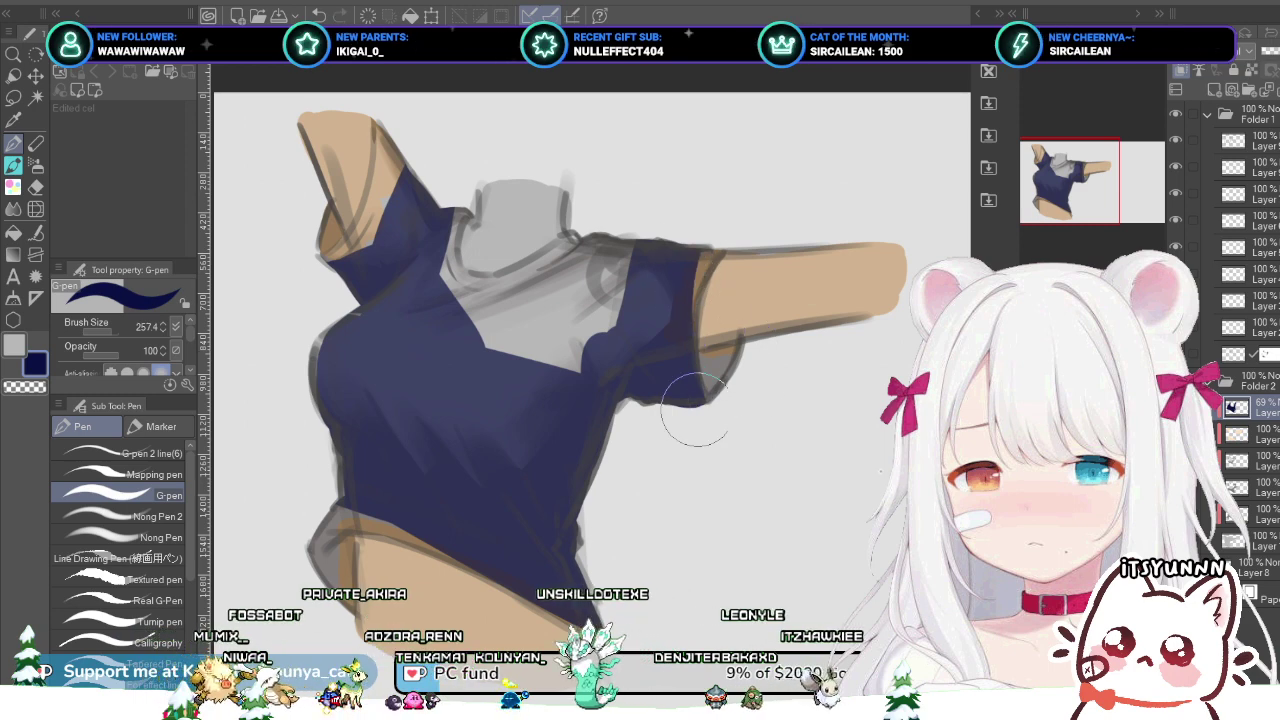
{"action": "left_click_drag", "start_coordinate": [667, 343], "coordinate": [666, 373]}
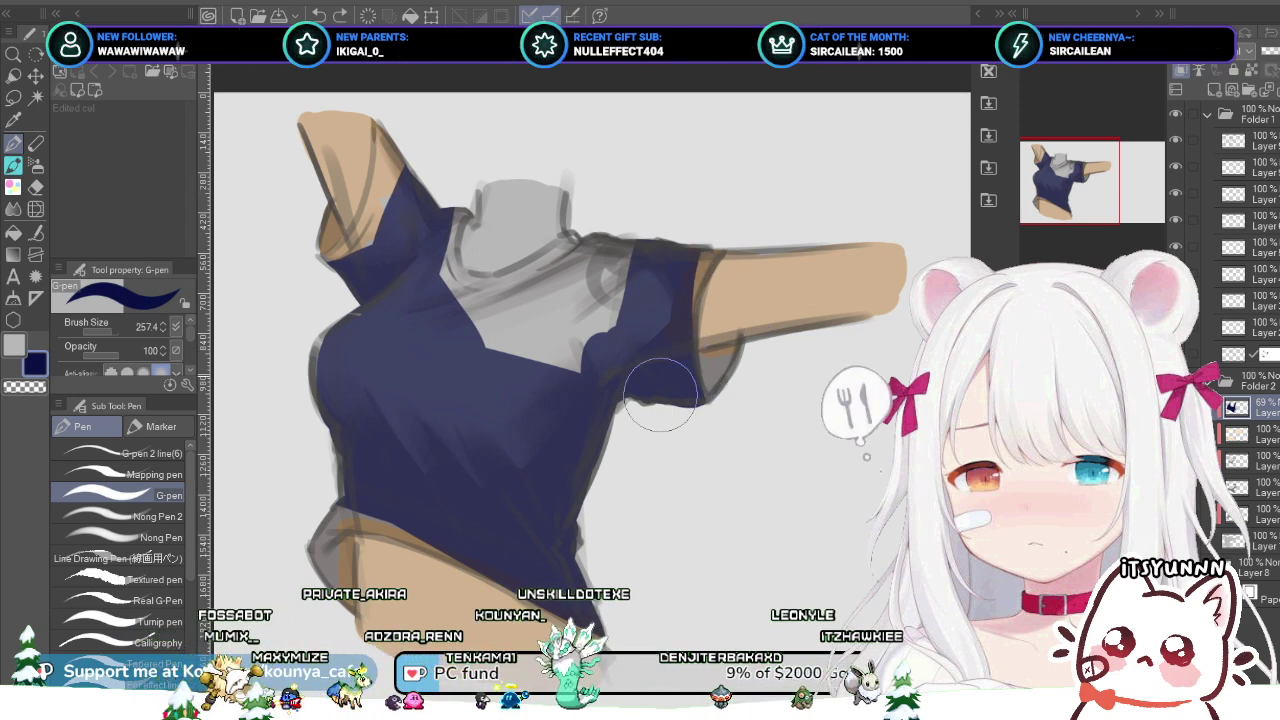
{"action": "mouse_move", "coordinate": [694, 310]}
{"action": "left_mouse_down"}
{"action": "mouse_move", "coordinate": [718, 250]}
{"action": "mouse_move", "coordinate": [740, 255]}
{"action": "left_mouse_up"}
{"action": "key", "text": "ctrl+z"}
Step: Reduce the G-pen to size 121.9 and fill the hanging sleeve opening beneath the outstretched arm in navy
{"action": "key", "text": "bracketleft"}
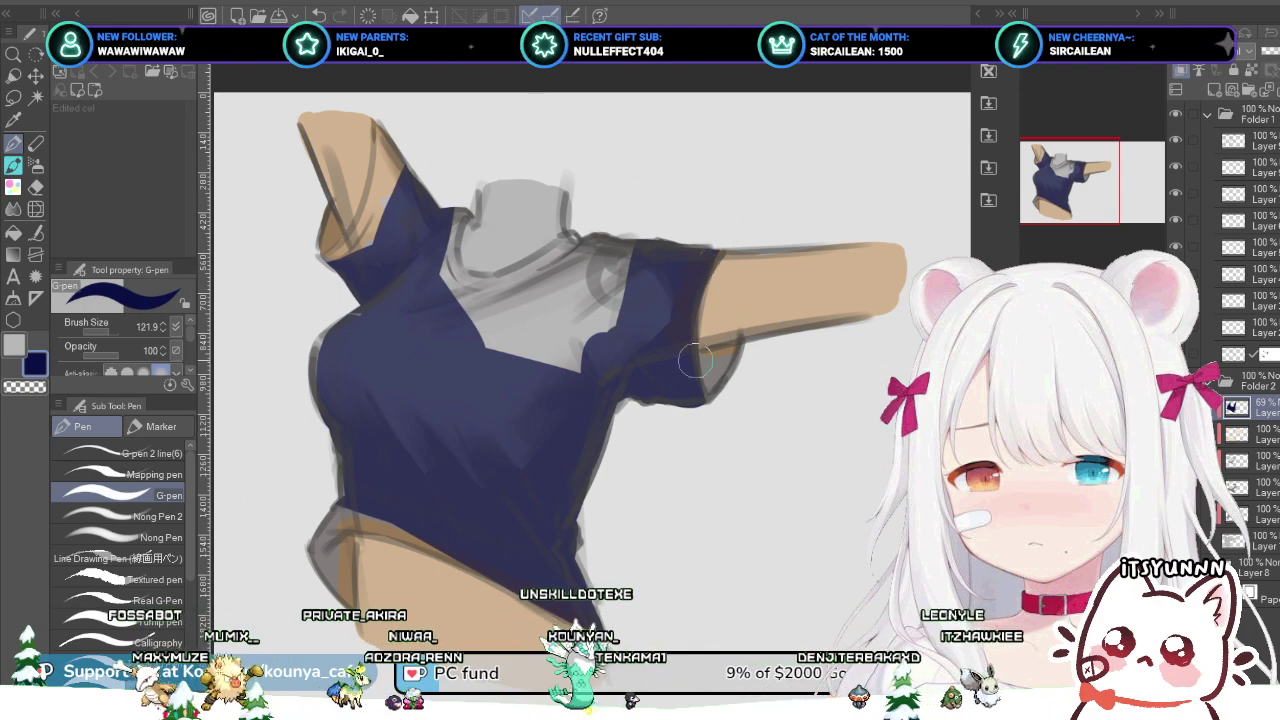
{"action": "scroll", "coordinate": [705, 327], "scroll_direction": "up", "scroll_amount": 5}
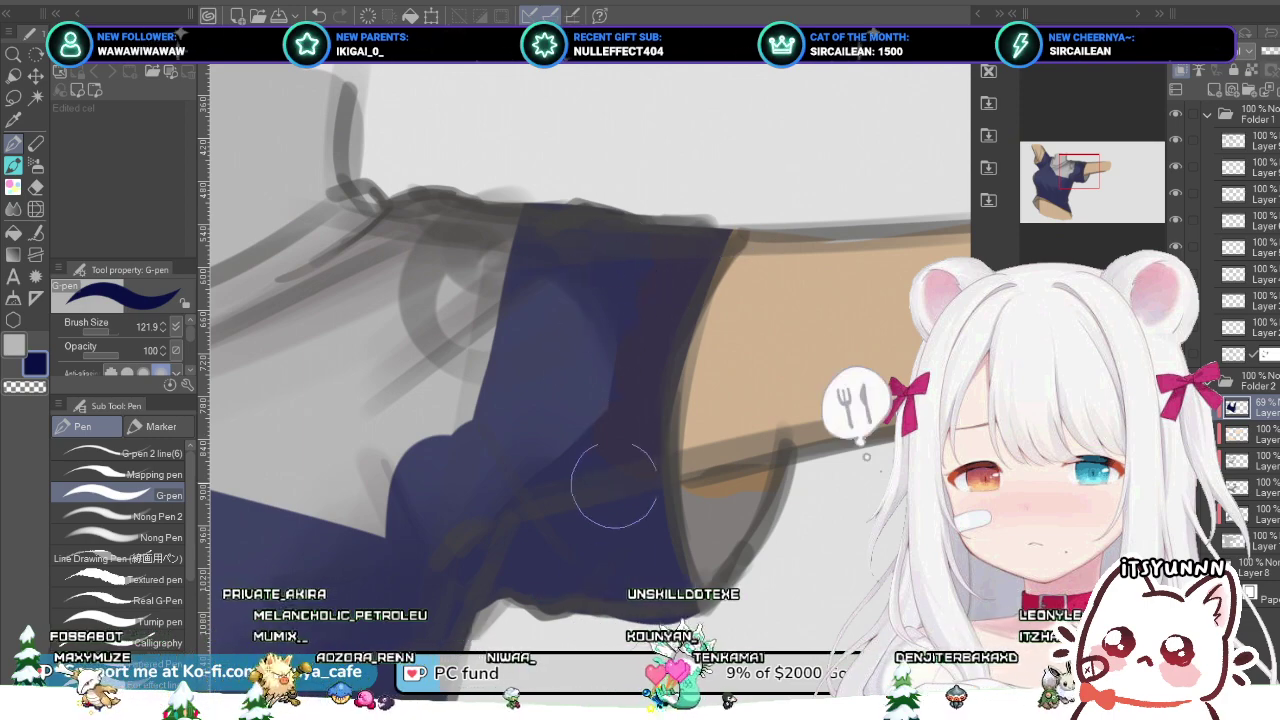
{"action": "left_click_drag", "start_coordinate": [641, 580], "coordinate": [722, 535]}
{"action": "left_click_drag", "start_coordinate": [580, 561], "coordinate": [708, 514]}
{"action": "left_click_drag", "start_coordinate": [617, 517], "coordinate": [760, 482]}
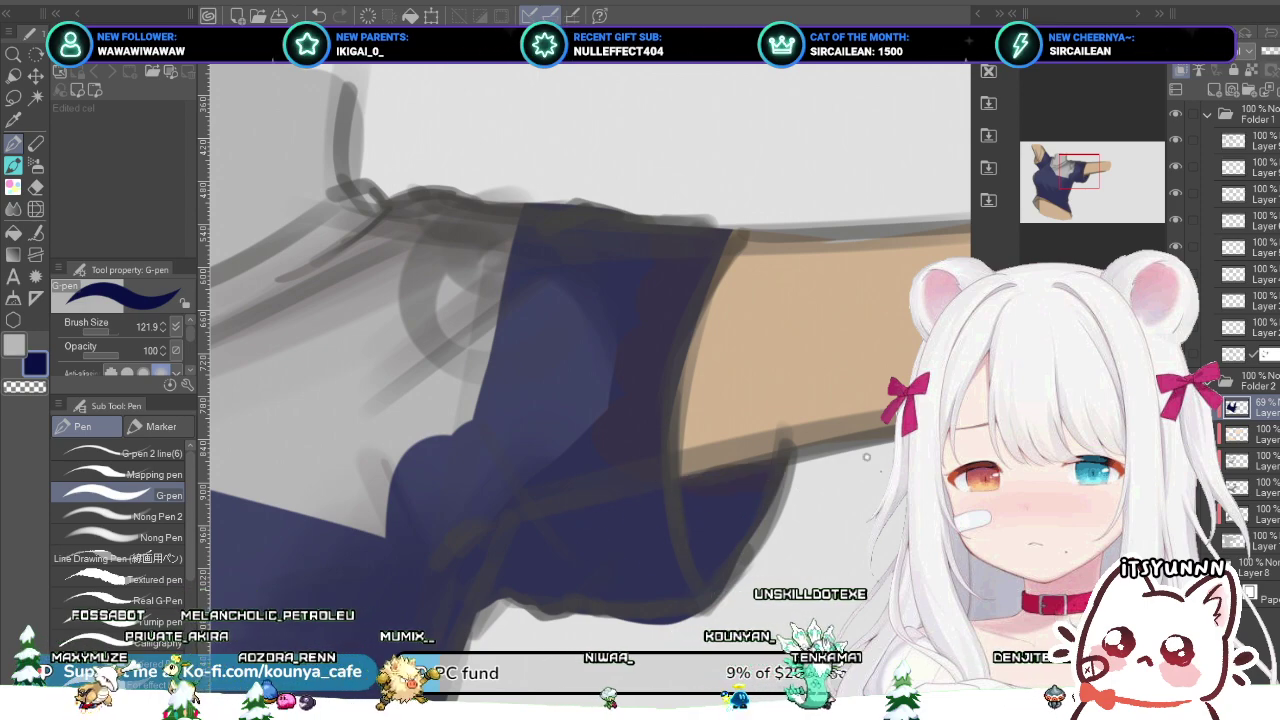
{"action": "key", "text": "ctrl+z"}
{"action": "left_click_drag", "start_coordinate": [690, 505], "coordinate": [760, 480]}
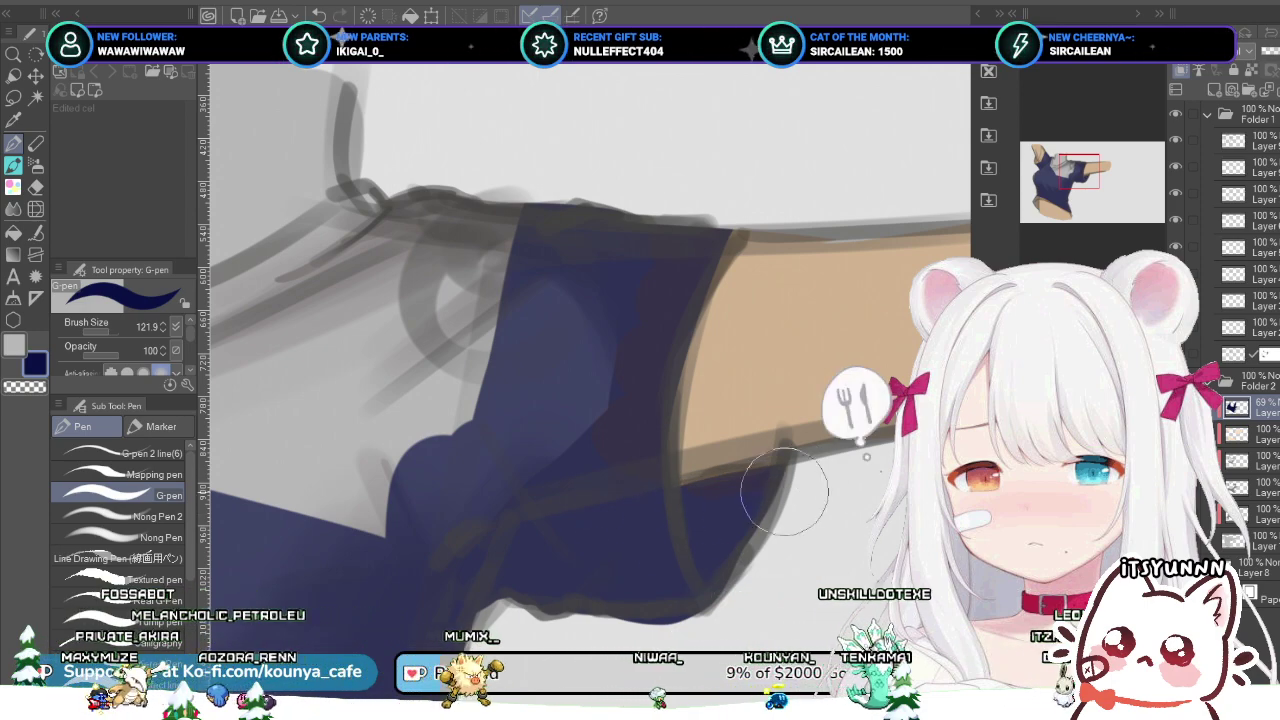
Step: Cover the collar beside the raised arm in navy, from its upper tip down the side of the neck, with the G-pen at size 71.7
{"action": "scroll", "coordinate": [708, 487], "scroll_direction": "down", "scroll_amount": 2}
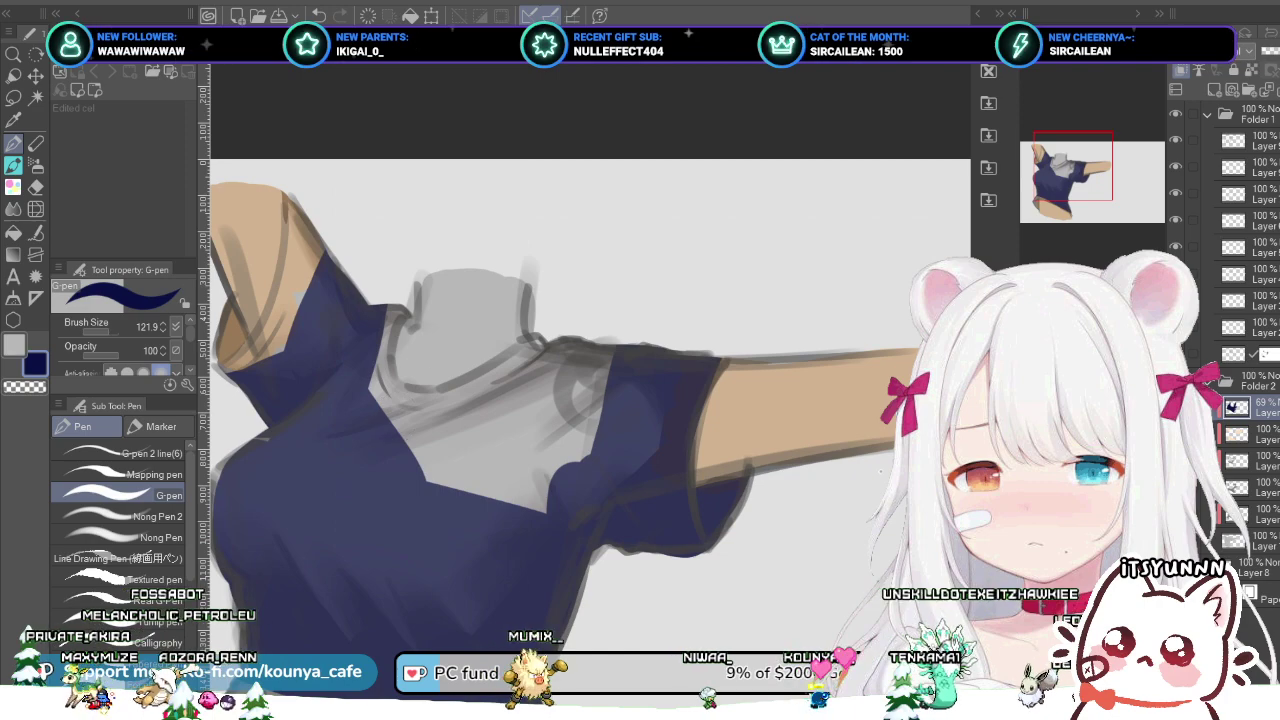
{"action": "scroll", "coordinate": [395, 400], "scroll_direction": "up", "scroll_amount": 2}
{"action": "scroll", "coordinate": [416, 318], "scroll_direction": "up", "scroll_amount": 1}
{"action": "left_click_drag", "start_coordinate": [408, 322], "coordinate": [366, 322]}
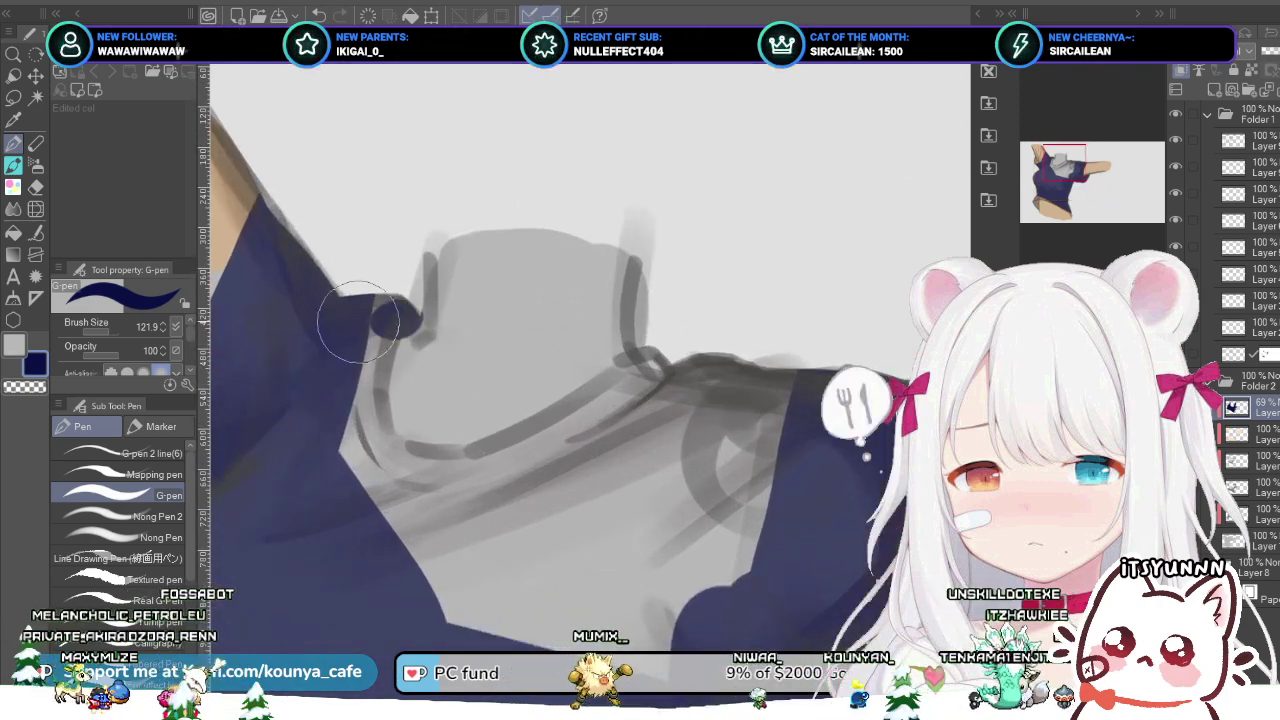
{"action": "key", "text": "ctrl+z"}
{"action": "left_click_drag", "start_coordinate": [414, 279], "coordinate": [381, 279], "text": "ctrl+alt"}
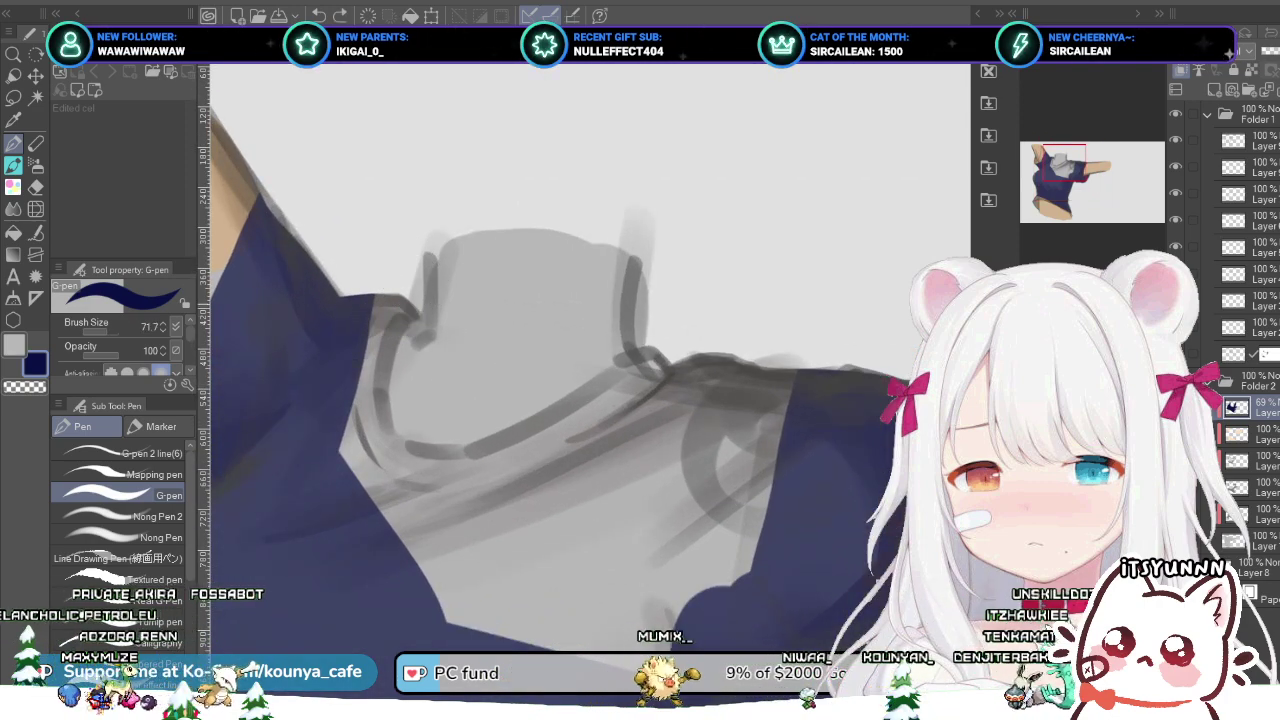
{"action": "scroll", "coordinate": [413, 309], "scroll_direction": "up", "scroll_amount": 2}
{"action": "scroll", "coordinate": [443, 318], "scroll_direction": "up", "scroll_amount": 1}
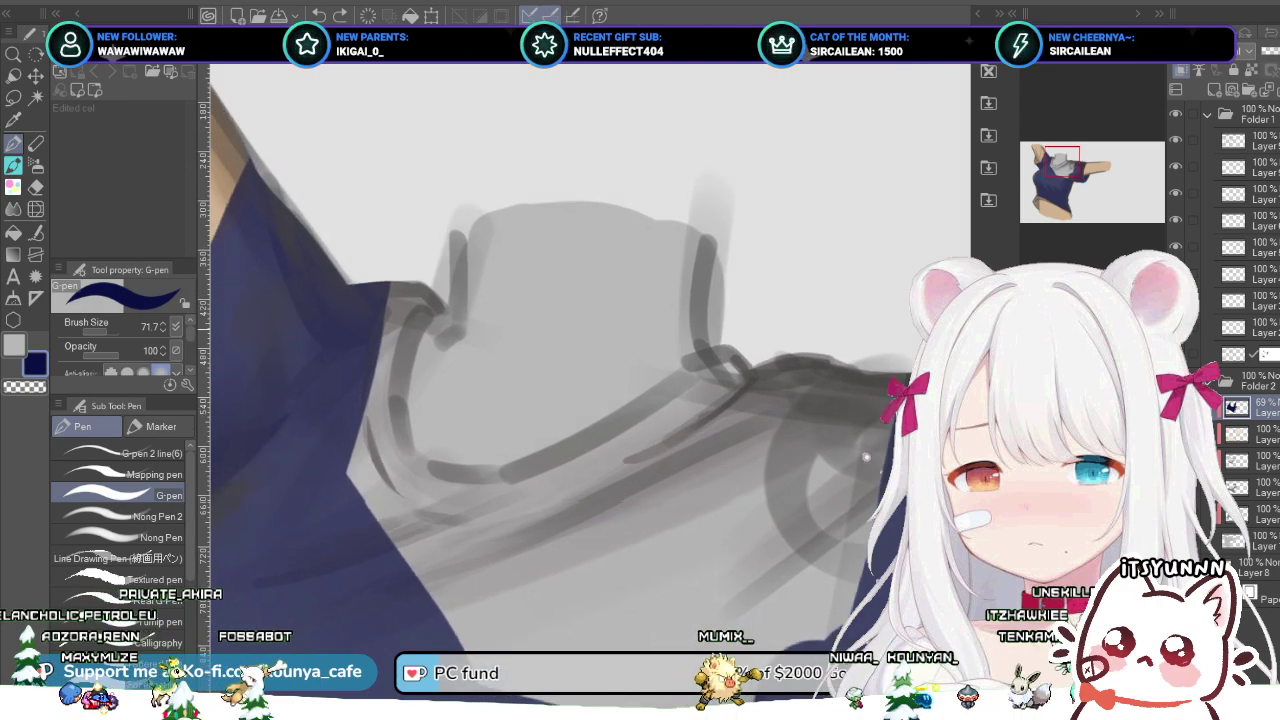
{"action": "left_click_drag", "start_coordinate": [497, 273], "coordinate": [462, 273]}
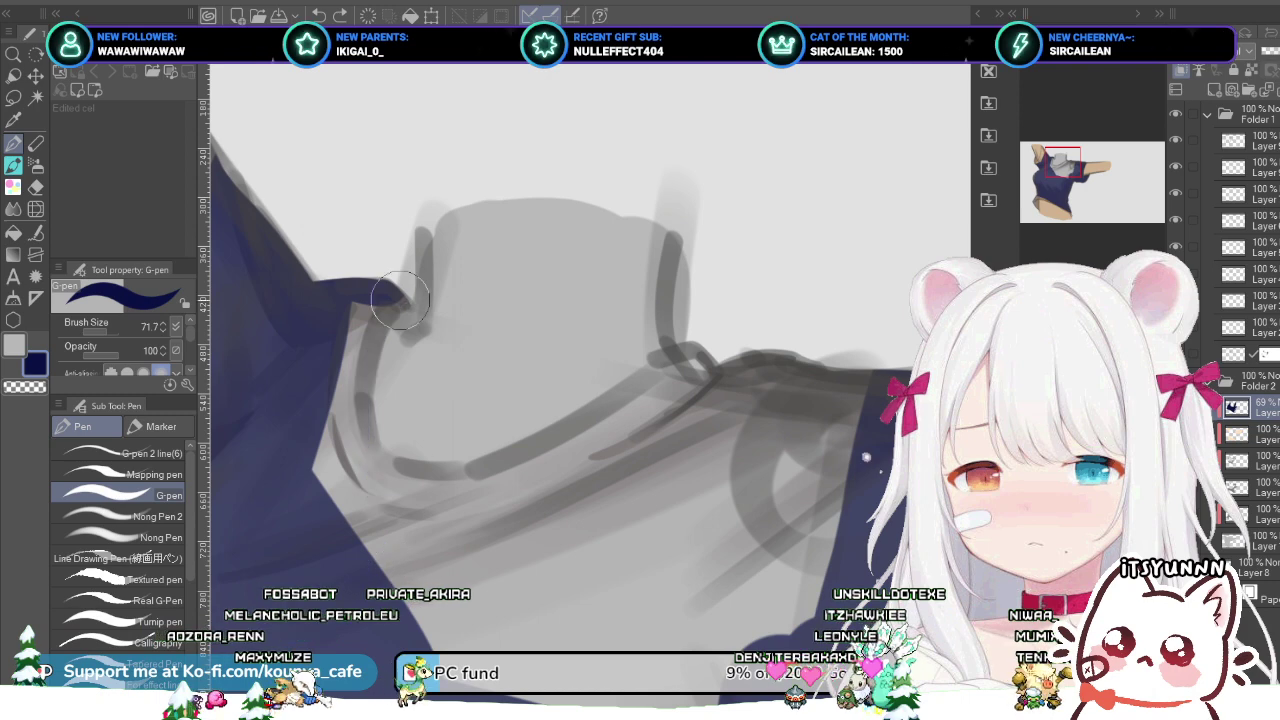
{"action": "left_click_drag", "start_coordinate": [400, 289], "coordinate": [365, 505]}
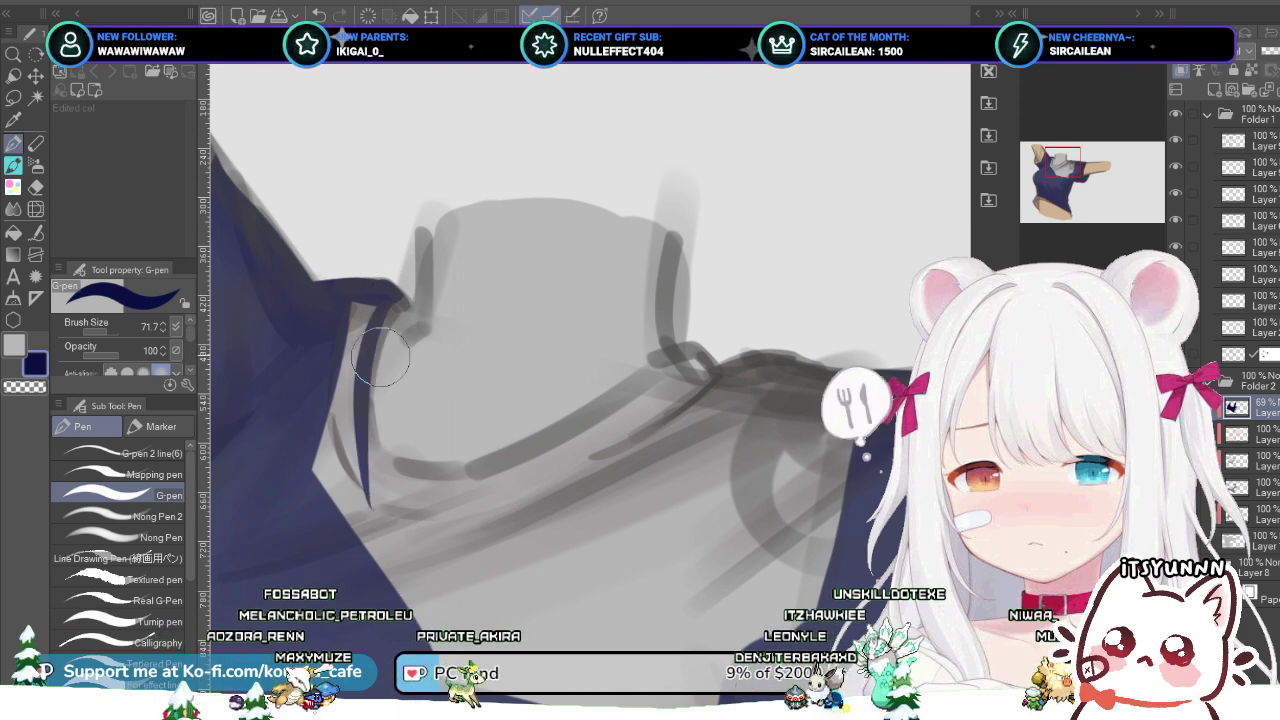
{"action": "left_click_drag", "start_coordinate": [388, 340], "coordinate": [401, 527]}
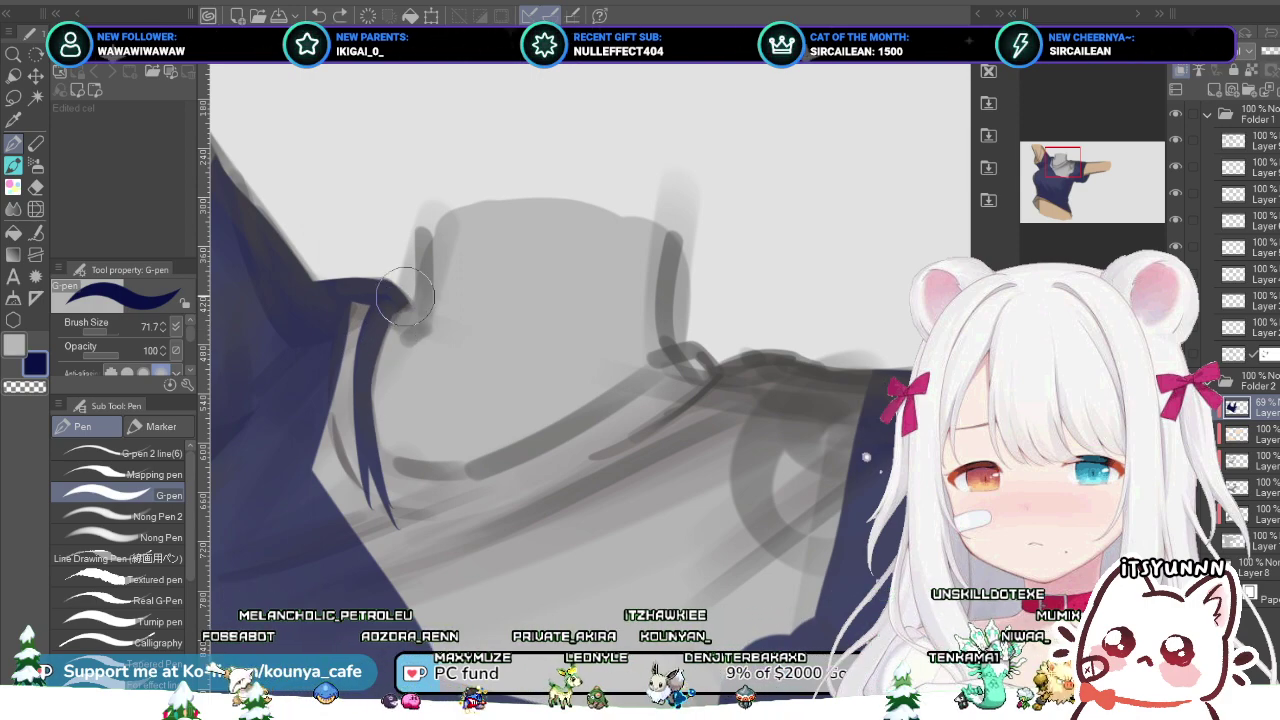
{"action": "mouse_move", "coordinate": [350, 315]}
{"action": "left_mouse_down"}
{"action": "mouse_move", "coordinate": [357, 276]}
{"action": "mouse_move", "coordinate": [371, 558]}
{"action": "left_mouse_up"}
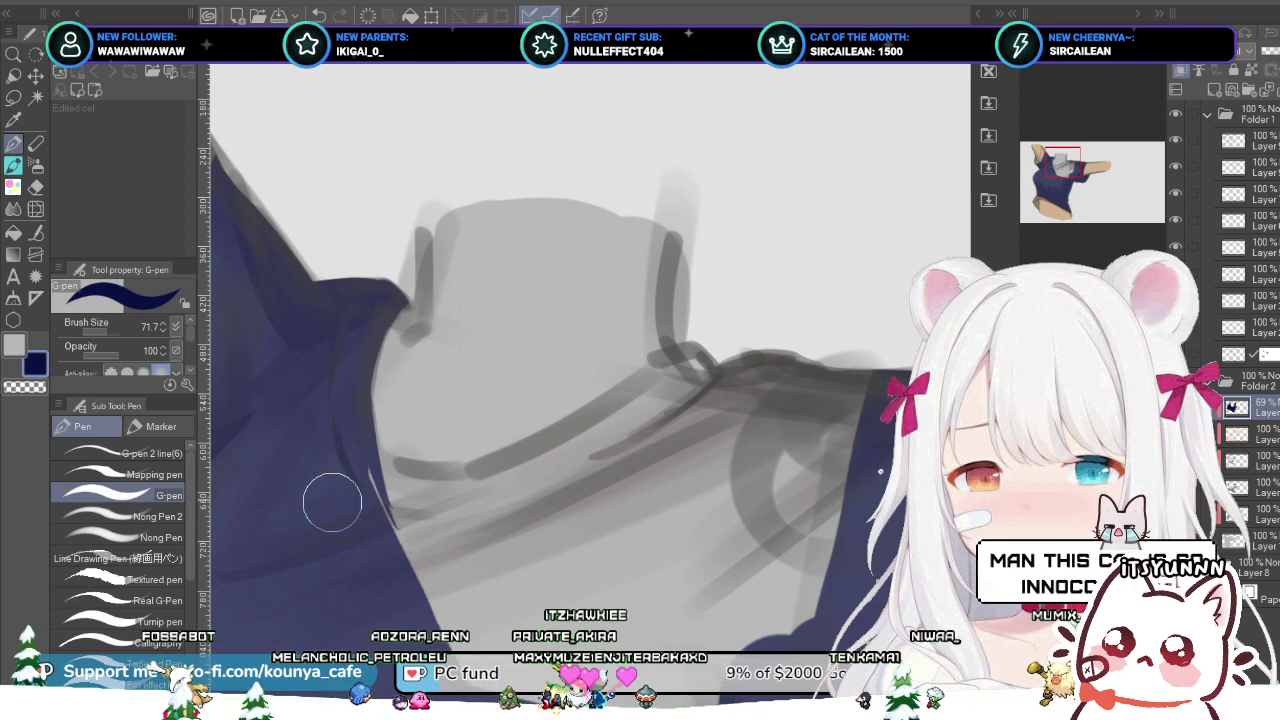
Step: Enlarge the G-pen to size 139.8 and fill the upper chest and the outstretched arm's shoulder in navy
{"action": "scroll", "coordinate": [351, 501], "scroll_direction": "down", "scroll_amount": 1}
{"action": "left_click_drag", "start_coordinate": [306, 456], "coordinate": [326, 456]}
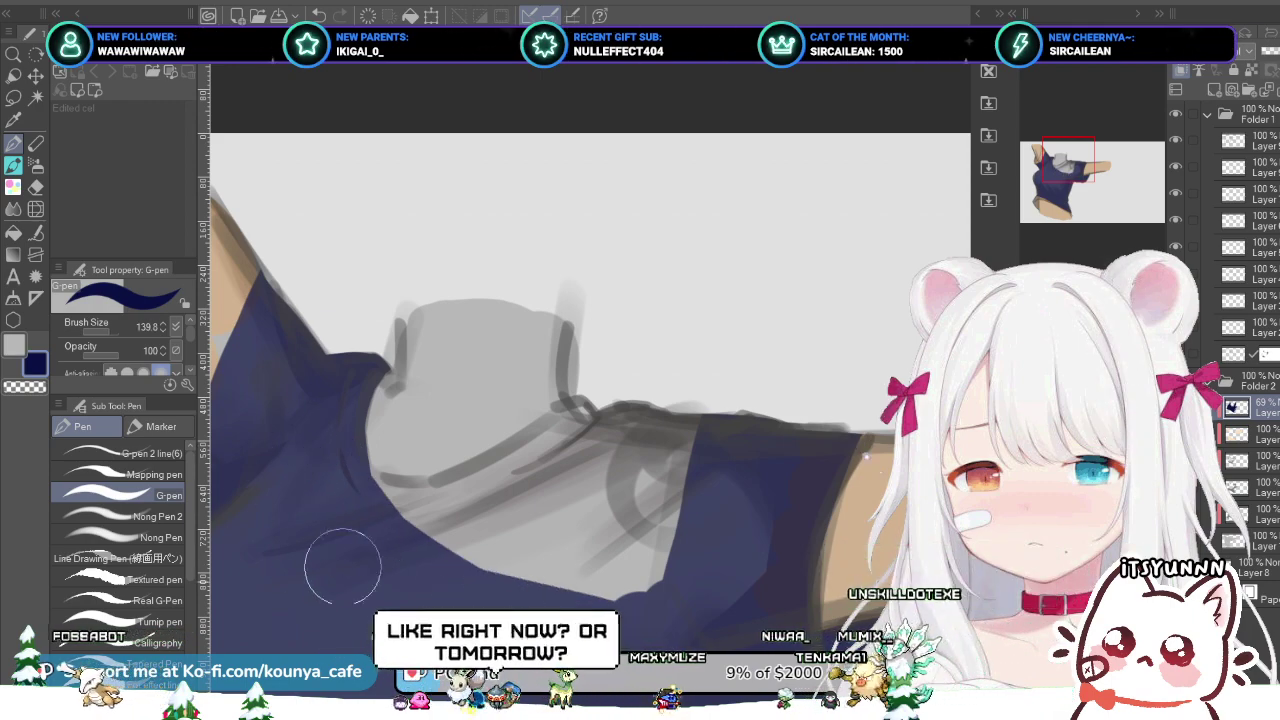
{"action": "mouse_move", "coordinate": [343, 567]}
{"action": "left_mouse_down"}
{"action": "mouse_move", "coordinate": [685, 577]}
{"action": "mouse_move", "coordinate": [540, 607]}
{"action": "mouse_move", "coordinate": [513, 628]}
{"action": "mouse_move", "coordinate": [709, 443]}
{"action": "mouse_move", "coordinate": [760, 328]}
{"action": "mouse_move", "coordinate": [634, 527]}
{"action": "mouse_move", "coordinate": [629, 501]}
{"action": "mouse_move", "coordinate": [697, 381]}
{"action": "left_mouse_up"}
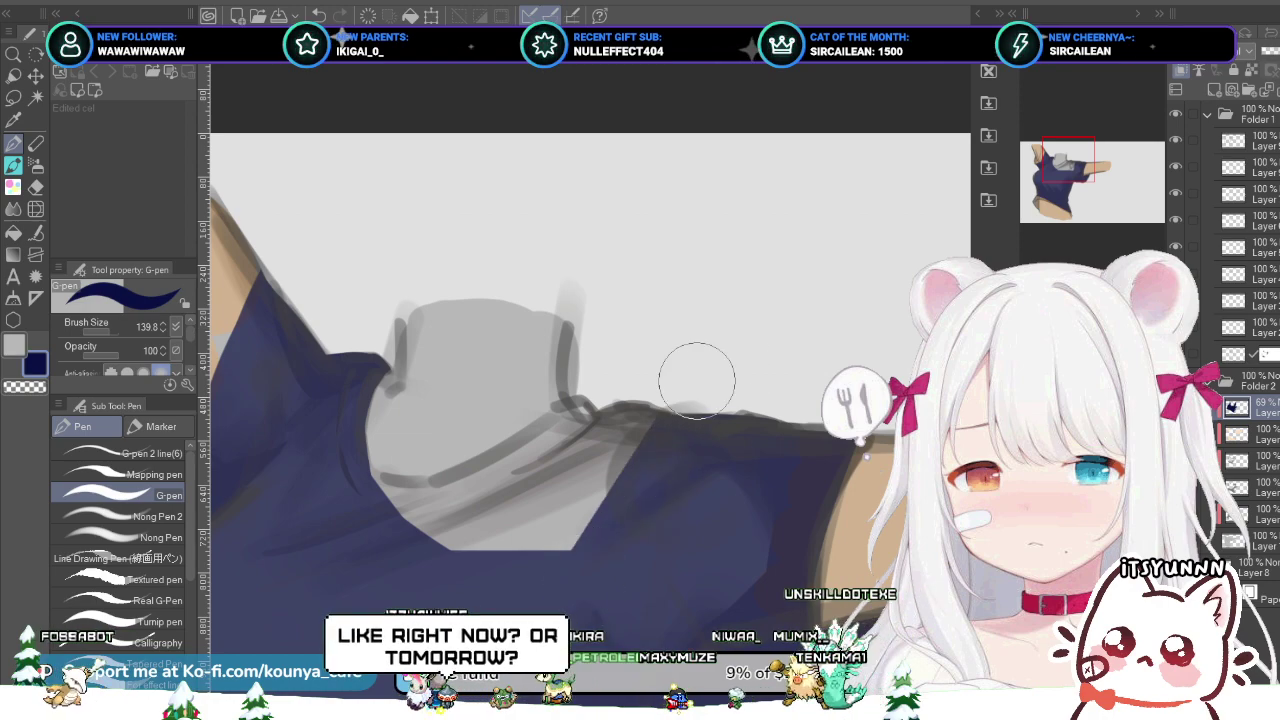
{"action": "left_click_drag", "start_coordinate": [552, 571], "coordinate": [636, 436]}
{"action": "mouse_move", "coordinate": [508, 571]}
{"action": "left_mouse_down"}
{"action": "mouse_move", "coordinate": [576, 436]}
{"action": "mouse_move", "coordinate": [602, 423]}
{"action": "left_mouse_up"}
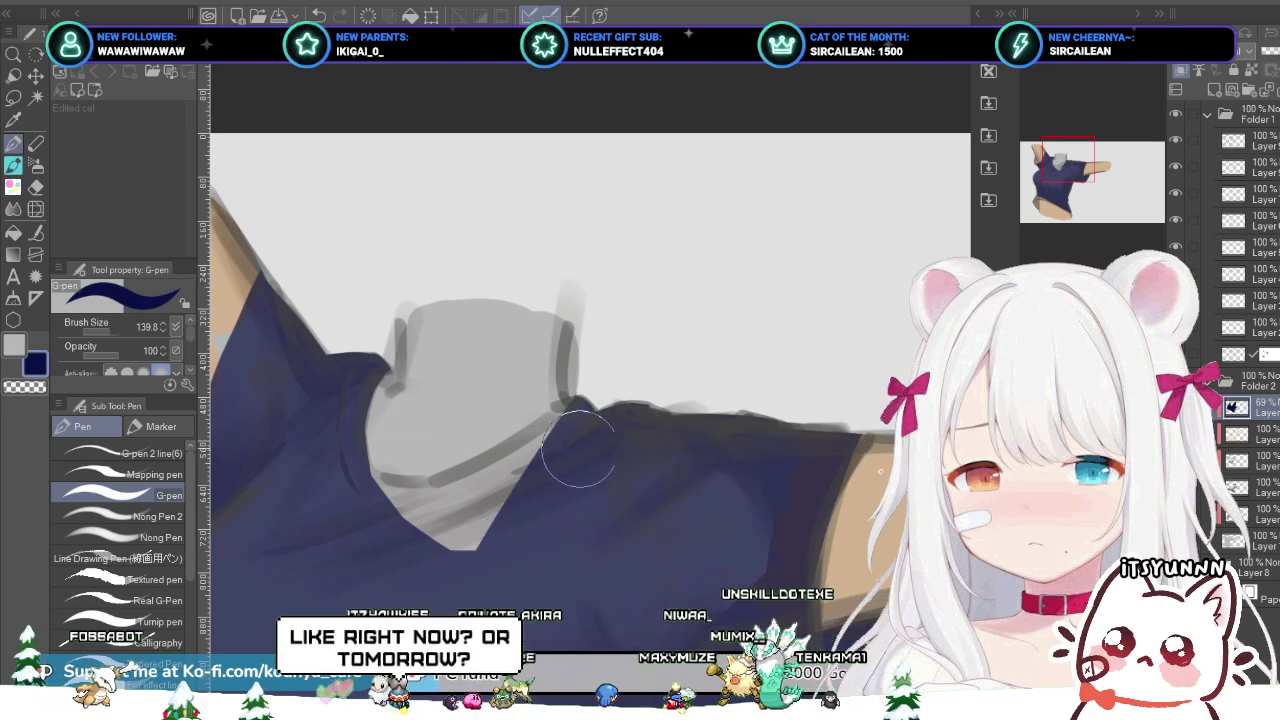
Step: Trace the lower curve of the neckline in navy with the G-pen at size 100.2, replacing the flat first stroke
{"action": "scroll", "coordinate": [448, 486], "scroll_direction": "up", "scroll_amount": 2}
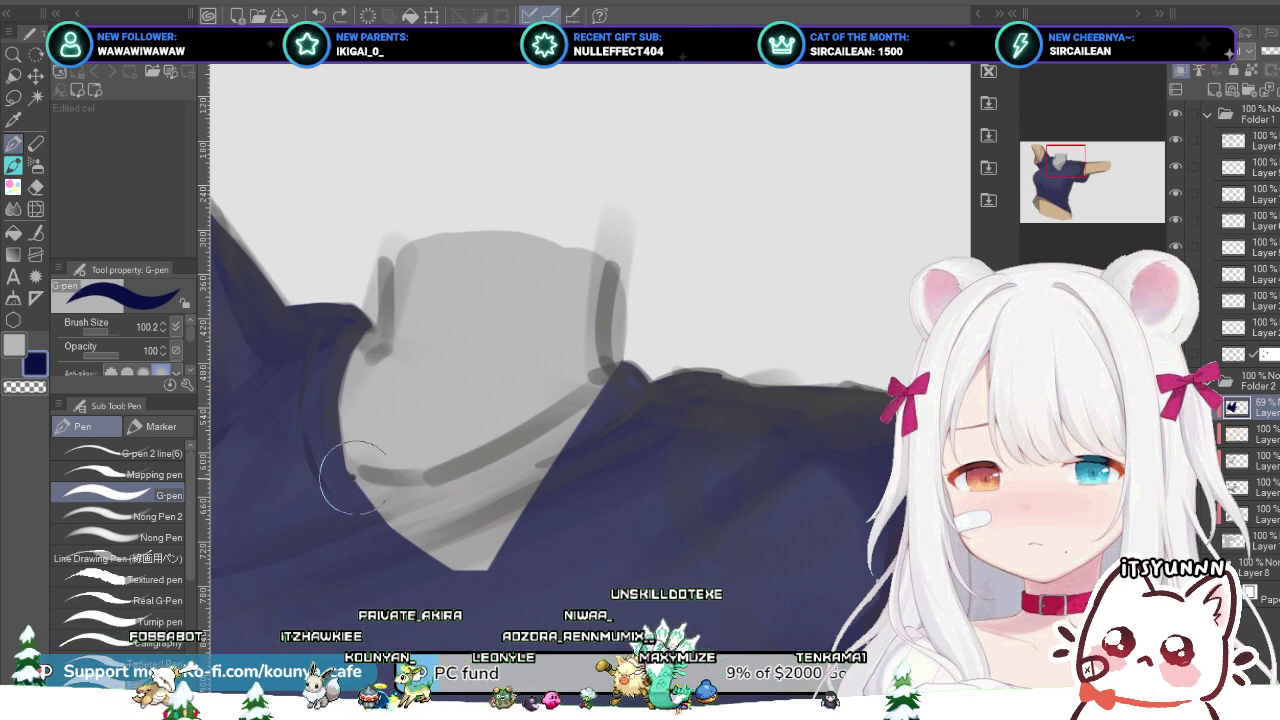
{"action": "left_click_drag", "start_coordinate": [350, 474], "coordinate": [490, 480]}
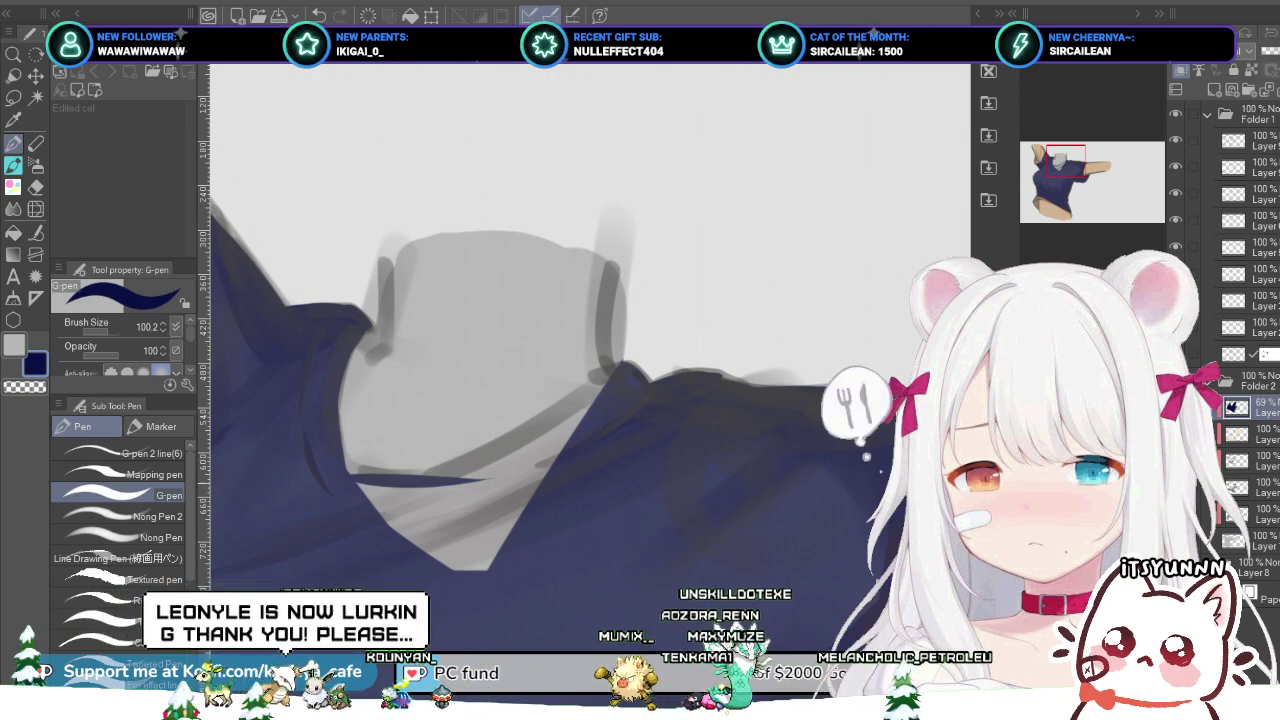
{"action": "key", "text": "ctrl+z"}
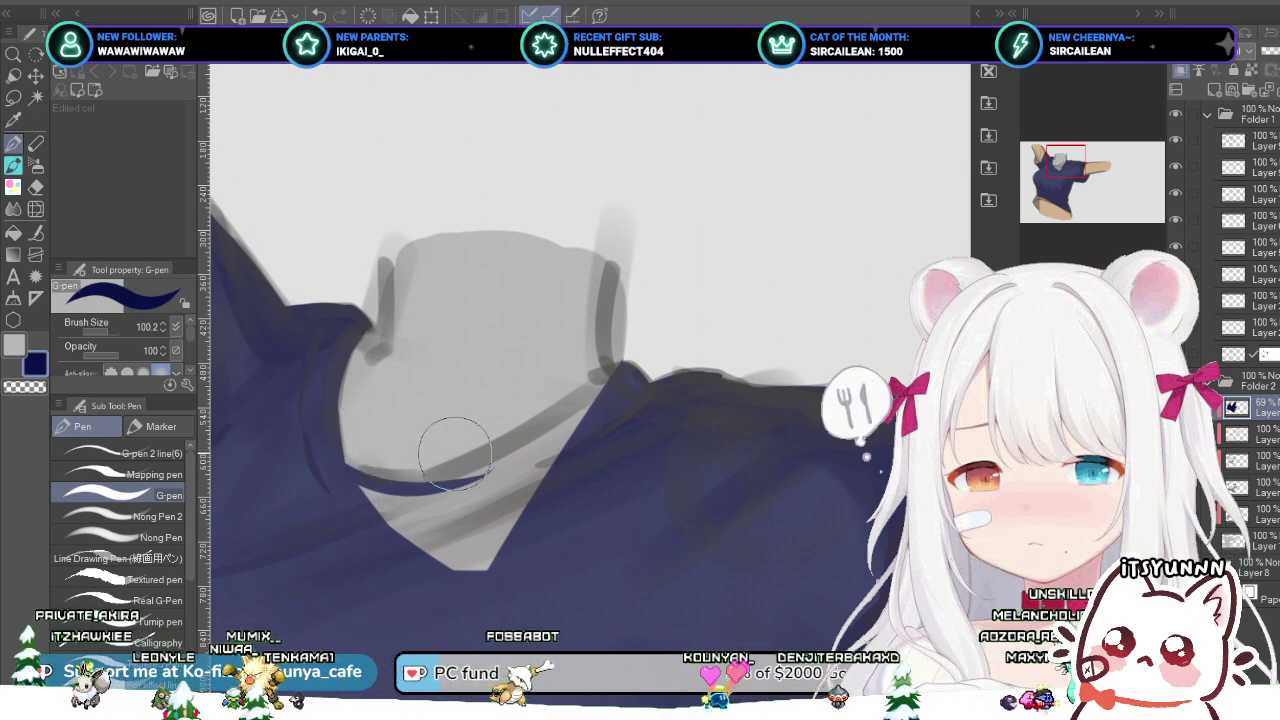
{"action": "left_click_drag", "start_coordinate": [322, 443], "coordinate": [450, 477]}
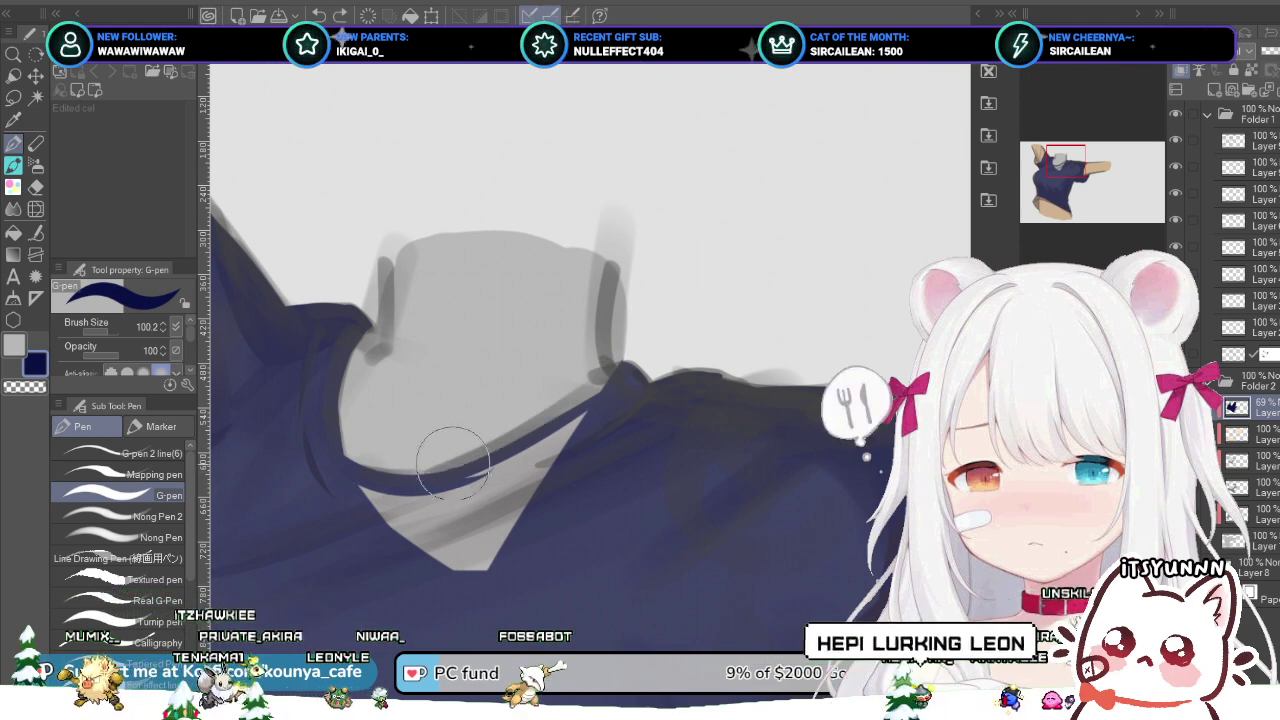
Step: Try several navy strokes along the neckline up to the outstretched arm's shoulder, undoing each one
{"action": "left_click_drag", "start_coordinate": [553, 418], "coordinate": [604, 382]}
{"action": "key", "text": "ctrl+z"}
{"action": "left_click_drag", "start_coordinate": [440, 472], "coordinate": [604, 388]}
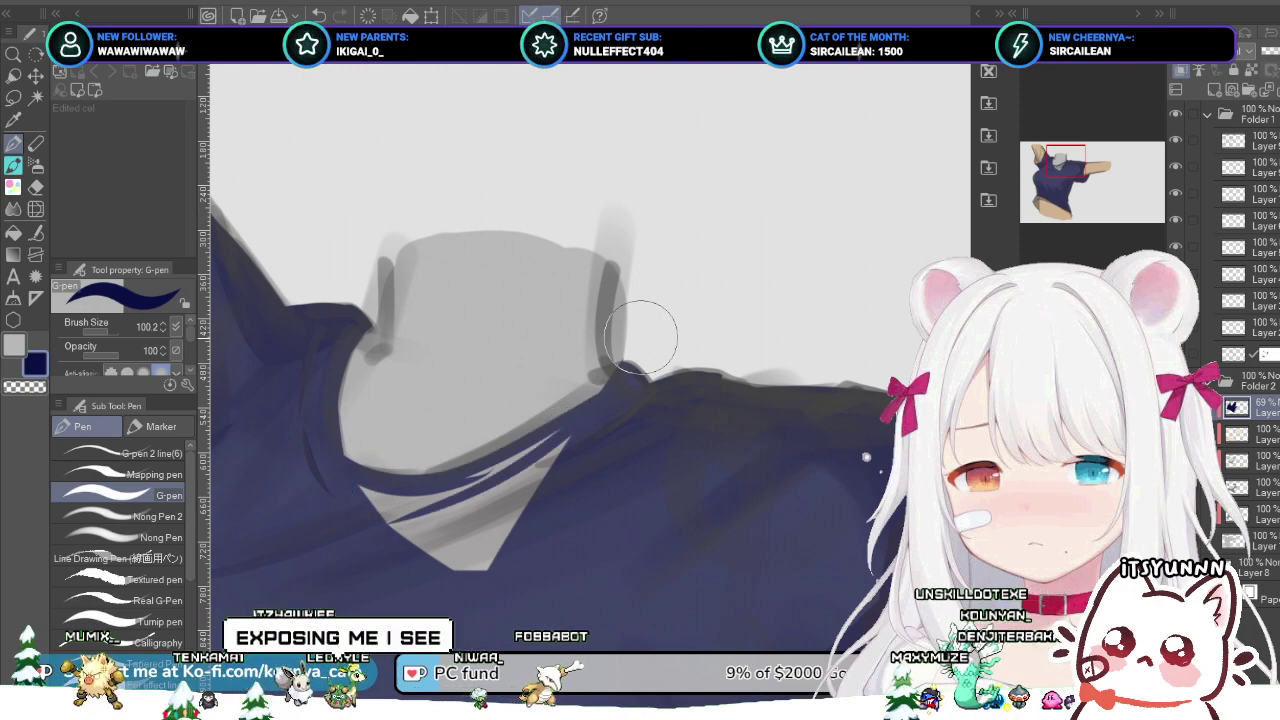
{"action": "left_click_drag", "start_coordinate": [345, 512], "coordinate": [622, 372]}
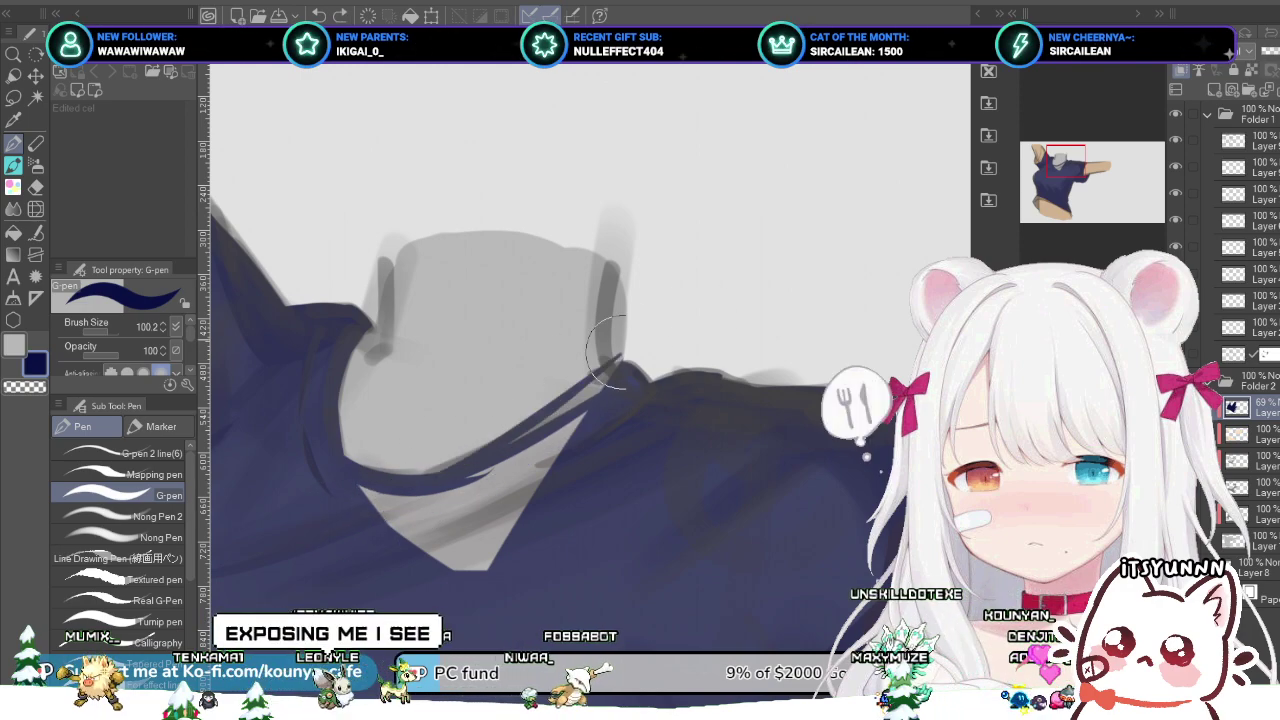
{"action": "left_click_drag", "start_coordinate": [410, 470], "coordinate": [650, 366]}
{"action": "key", "text": "ctrl+z"}
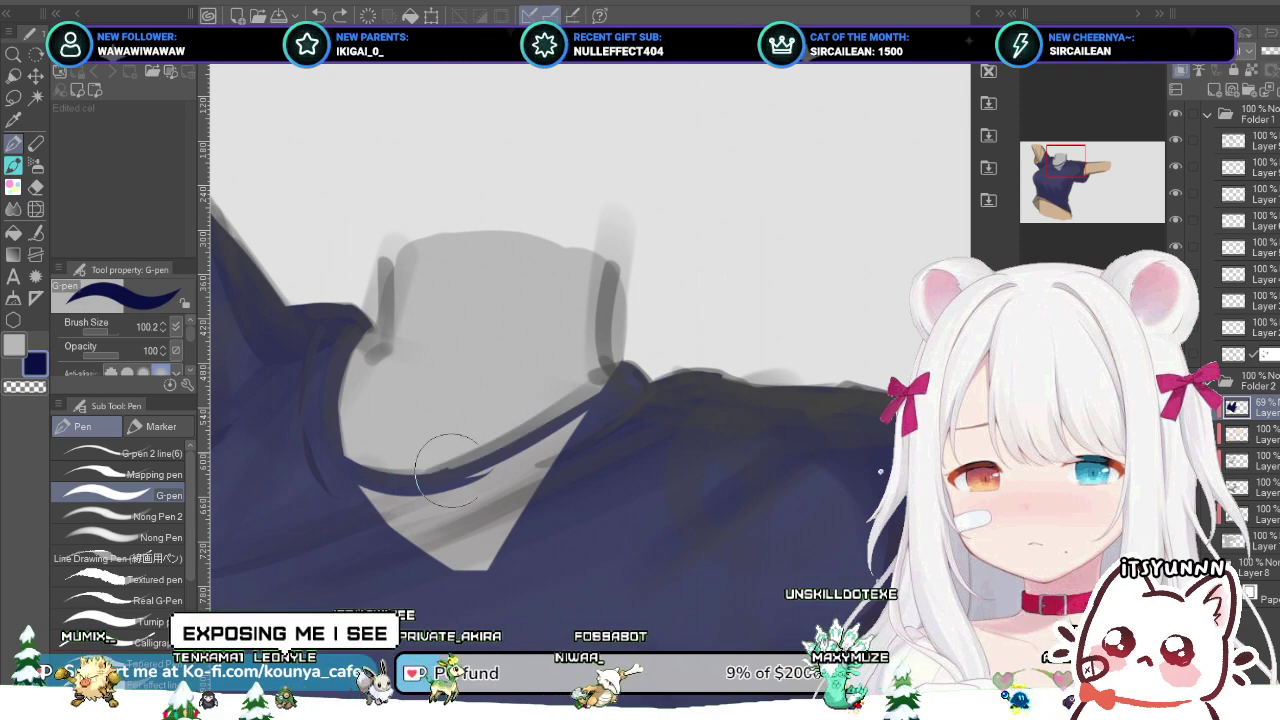
{"action": "left_click_drag", "start_coordinate": [451, 470], "coordinate": [612, 384]}
{"action": "key", "text": "ctrl+z"}
{"action": "left_click_drag", "start_coordinate": [430, 484], "coordinate": [629, 370]}
{"action": "key", "text": "ctrl+z"}
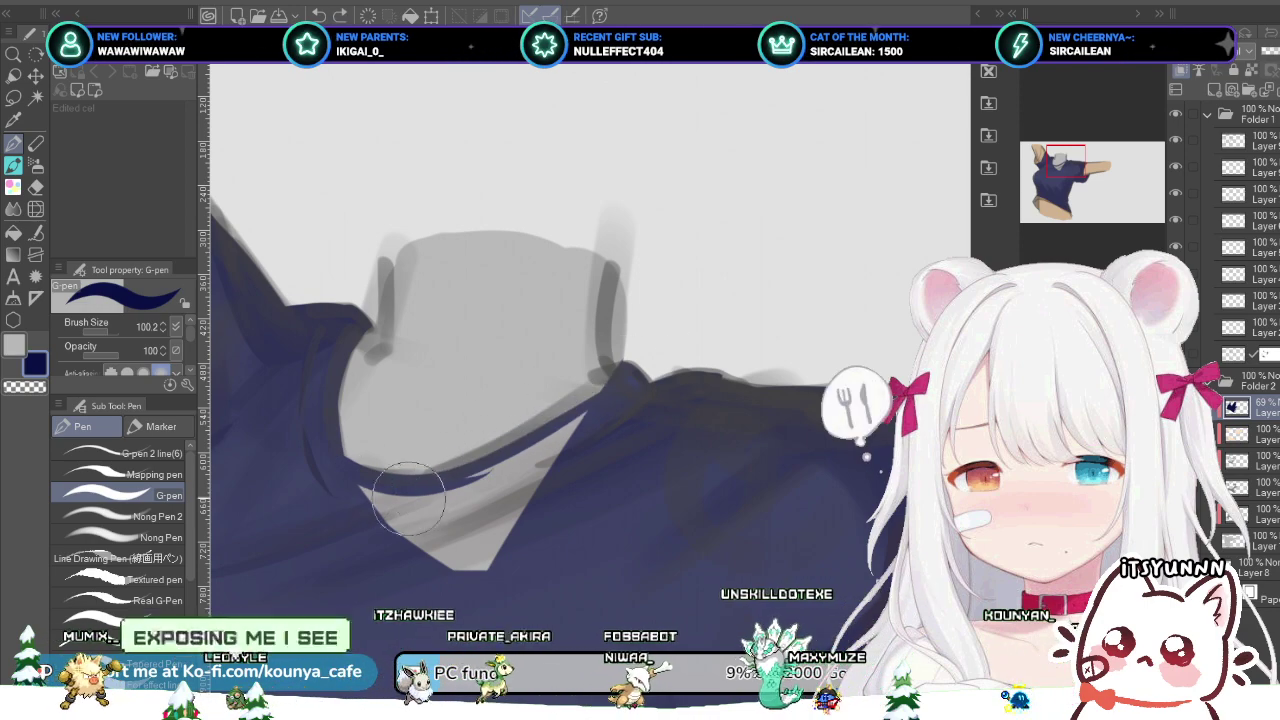
Step: Finish the neckline edge toward the outstretched arm's shoulder and fill the gray gap below the collar in navy
{"action": "left_click_drag", "start_coordinate": [463, 463], "coordinate": [612, 382]}
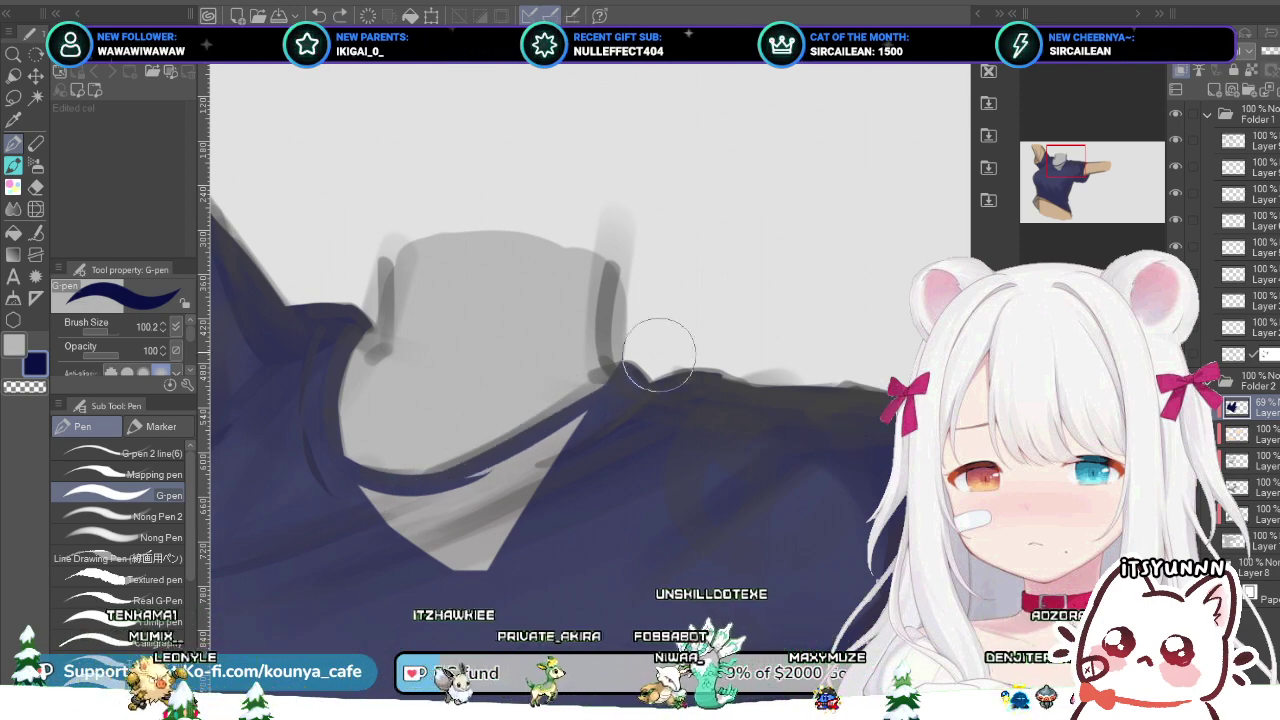
{"action": "mouse_move", "coordinate": [316, 505]}
{"action": "left_mouse_down"}
{"action": "mouse_move", "coordinate": [437, 553]}
{"action": "mouse_move", "coordinate": [303, 490]}
{"action": "mouse_move", "coordinate": [608, 549]}
{"action": "mouse_move", "coordinate": [320, 488]}
{"action": "mouse_move", "coordinate": [569, 527]}
{"action": "mouse_move", "coordinate": [402, 512]}
{"action": "mouse_move", "coordinate": [507, 489]}
{"action": "mouse_move", "coordinate": [600, 420]}
{"action": "left_mouse_up"}
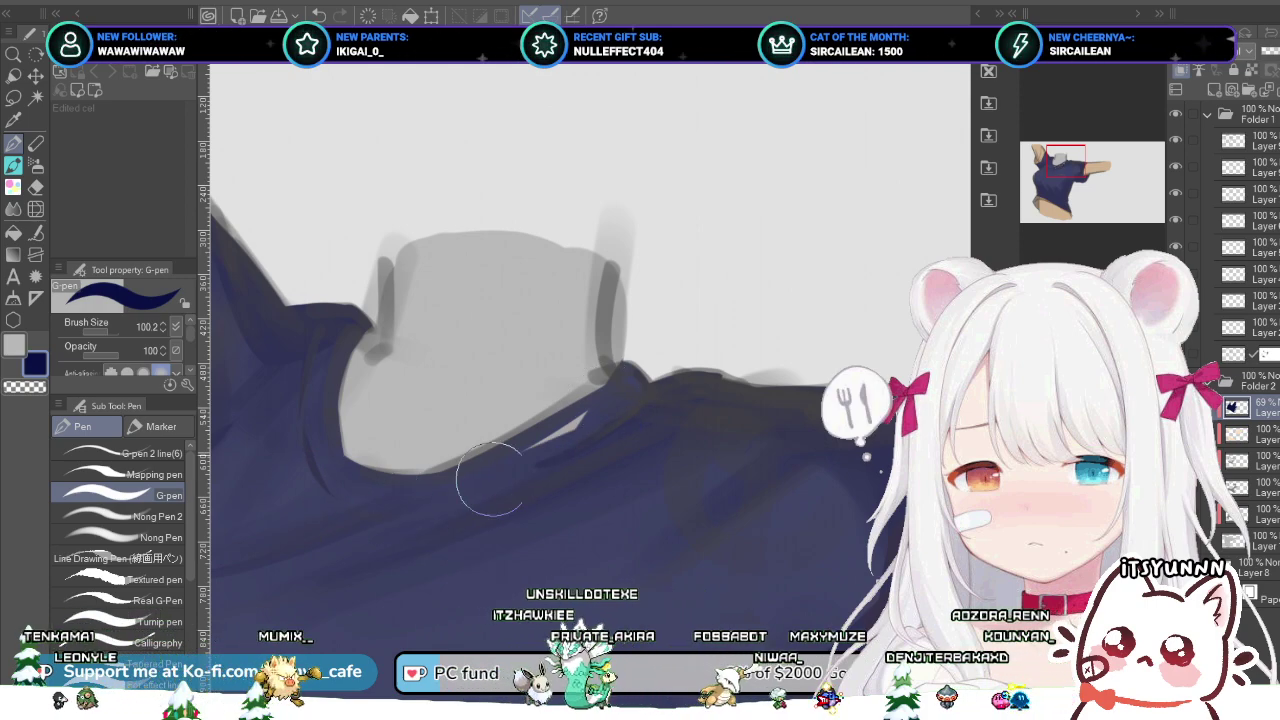
{"action": "scroll", "coordinate": [594, 437], "scroll_direction": "down", "scroll_amount": 3}
{"action": "scroll", "coordinate": [571, 411], "scroll_direction": "down", "scroll_amount": 2}
{"action": "scroll", "coordinate": [571, 411], "scroll_direction": "up", "scroll_amount": 2}
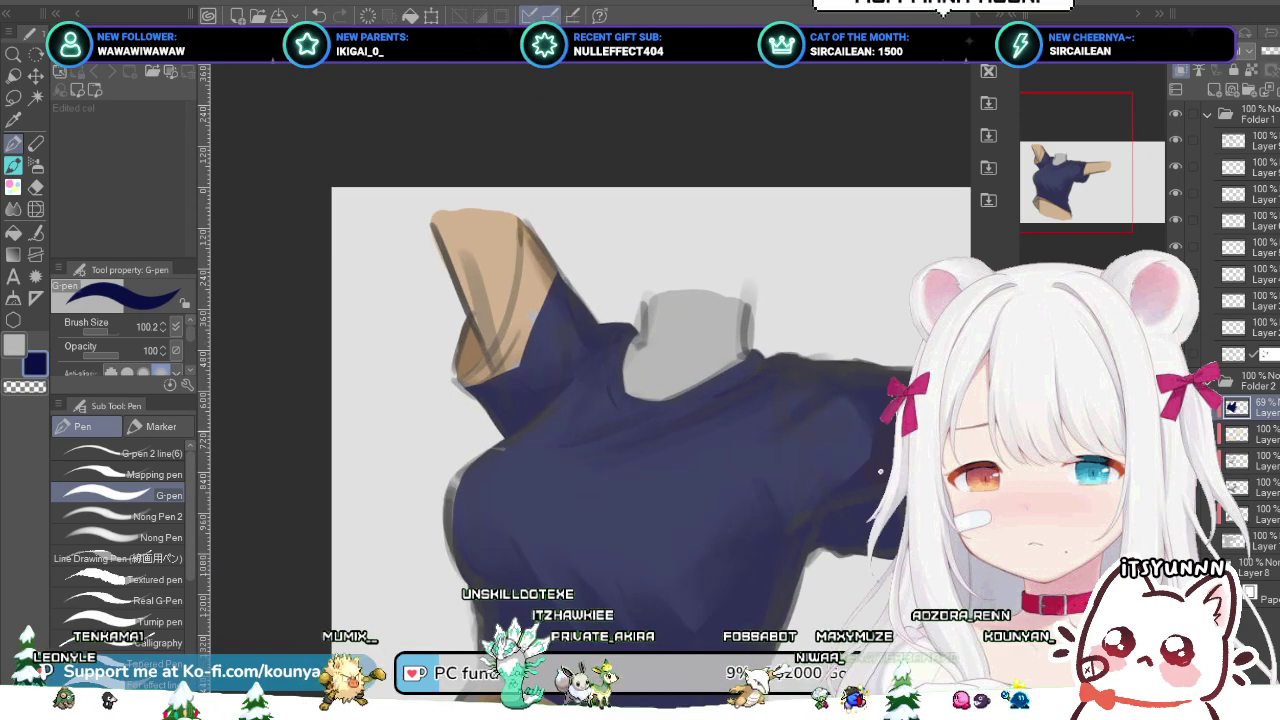
Step: Try navy strokes down the raised arm to mark the sleeve's edge, undoing each one
{"action": "left_click_drag", "start_coordinate": [571, 411], "coordinate": [420, 382]}
{"action": "scroll", "coordinate": [448, 303], "scroll_direction": "up", "scroll_amount": 1}
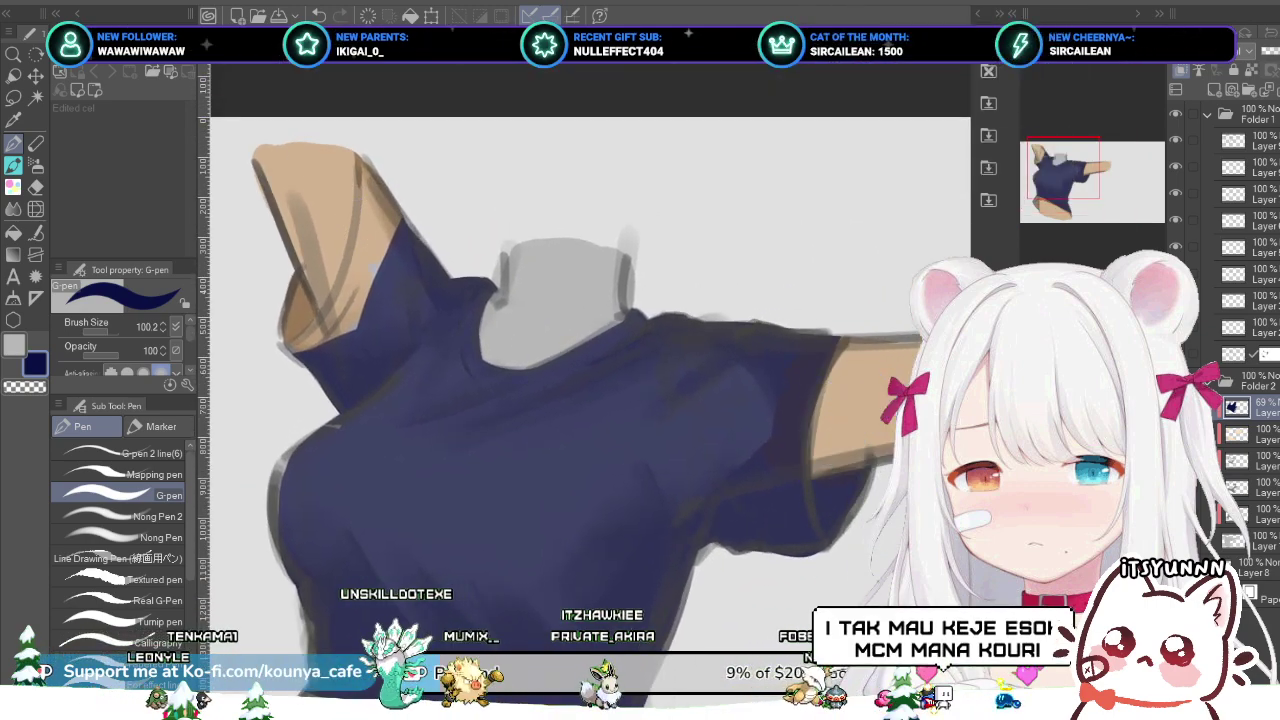
{"action": "mouse_move", "coordinate": [342, 216]}
{"action": "left_mouse_down"}
{"action": "mouse_move", "coordinate": [315, 193]}
{"action": "mouse_move", "coordinate": [412, 196]}
{"action": "left_mouse_up"}
{"action": "scroll", "coordinate": [368, 188], "scroll_direction": "up", "scroll_amount": 1}
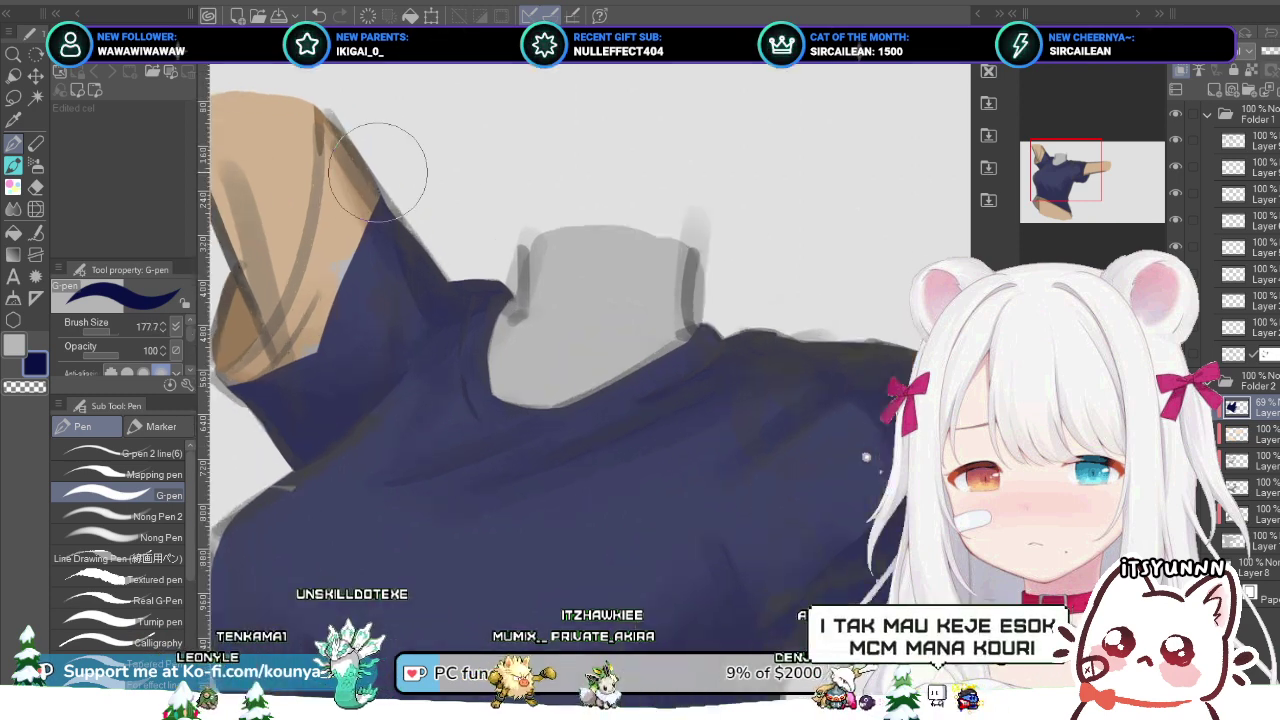
{"action": "left_click_drag", "start_coordinate": [365, 130], "coordinate": [321, 345]}
{"action": "key", "text": "ctrl+z"}
{"action": "mouse_move", "coordinate": [352, 155]}
{"action": "left_mouse_down"}
{"action": "mouse_move", "coordinate": [343, 100]}
{"action": "mouse_move", "coordinate": [285, 340]}
{"action": "left_mouse_up"}
{"action": "key", "text": "ctrl+z"}
{"action": "left_click_drag", "start_coordinate": [326, 112], "coordinate": [290, 295]}
{"action": "key", "text": "ctrl+z"}
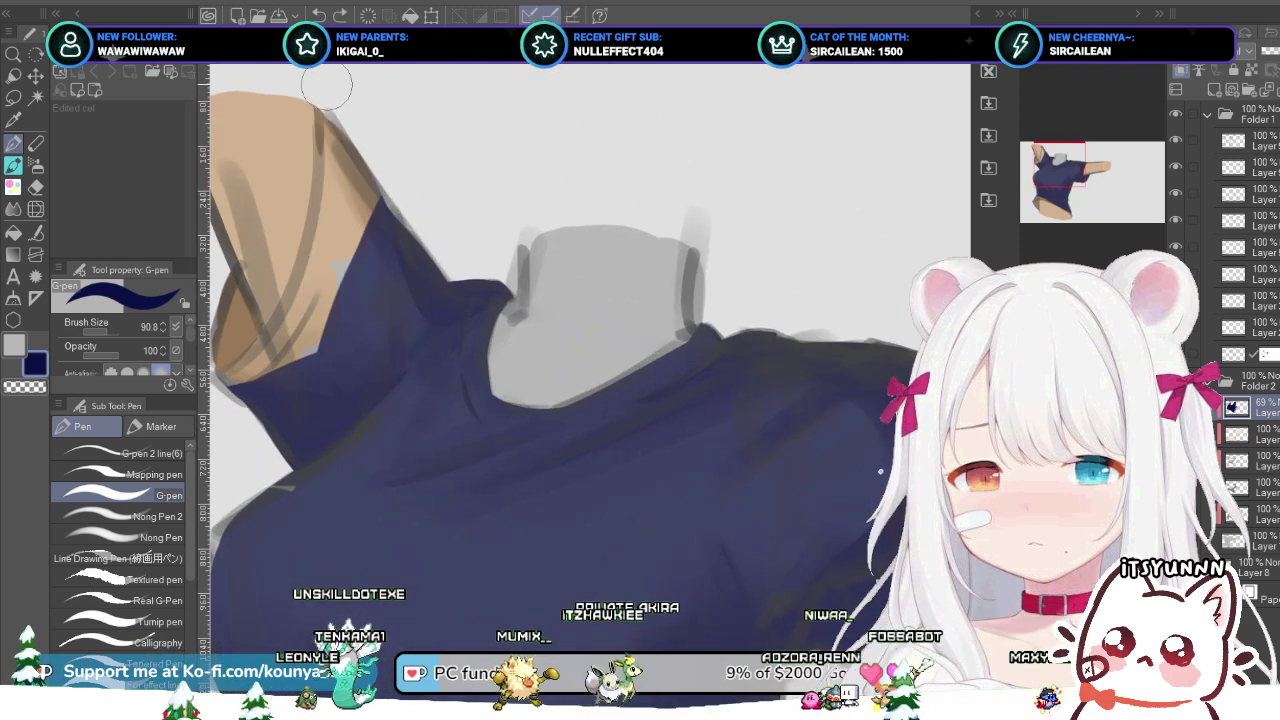
Step: Trace the raised sleeve's edge down the arm in navy and fill the skin strip between it and the shoulder outline
{"action": "left_click_drag", "start_coordinate": [312, 157], "coordinate": [412, 237]}
{"action": "scroll", "coordinate": [412, 237], "scroll_direction": "up", "scroll_amount": 3}
{"action": "key", "text": "ctrl+z"}
{"action": "mouse_move", "coordinate": [420, 143]}
{"action": "left_mouse_down"}
{"action": "mouse_move", "coordinate": [429, 223]}
{"action": "mouse_move", "coordinate": [405, 445]}
{"action": "left_mouse_up"}
{"action": "scroll", "coordinate": [435, 263], "scroll_direction": "down", "scroll_amount": 2}
{"action": "key", "text": "ctrl+z"}
{"action": "mouse_move", "coordinate": [434, 192]}
{"action": "left_mouse_down"}
{"action": "mouse_move", "coordinate": [429, 309]}
{"action": "mouse_move", "coordinate": [396, 456]}
{"action": "left_mouse_up"}
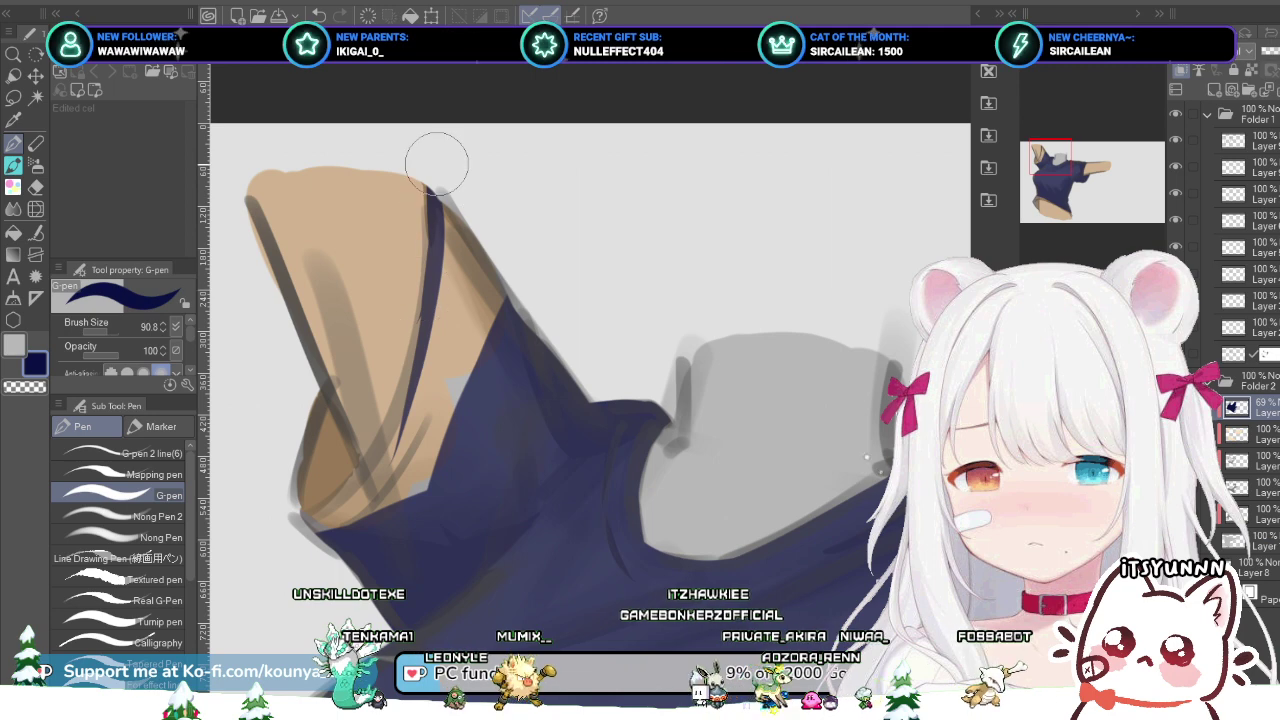
{"action": "mouse_move", "coordinate": [436, 162]}
{"action": "left_mouse_down"}
{"action": "mouse_move", "coordinate": [447, 300]}
{"action": "mouse_move", "coordinate": [459, 174]}
{"action": "mouse_move", "coordinate": [449, 510]}
{"action": "left_mouse_up"}
{"action": "left_click_drag", "start_coordinate": [496, 291], "coordinate": [487, 248]}
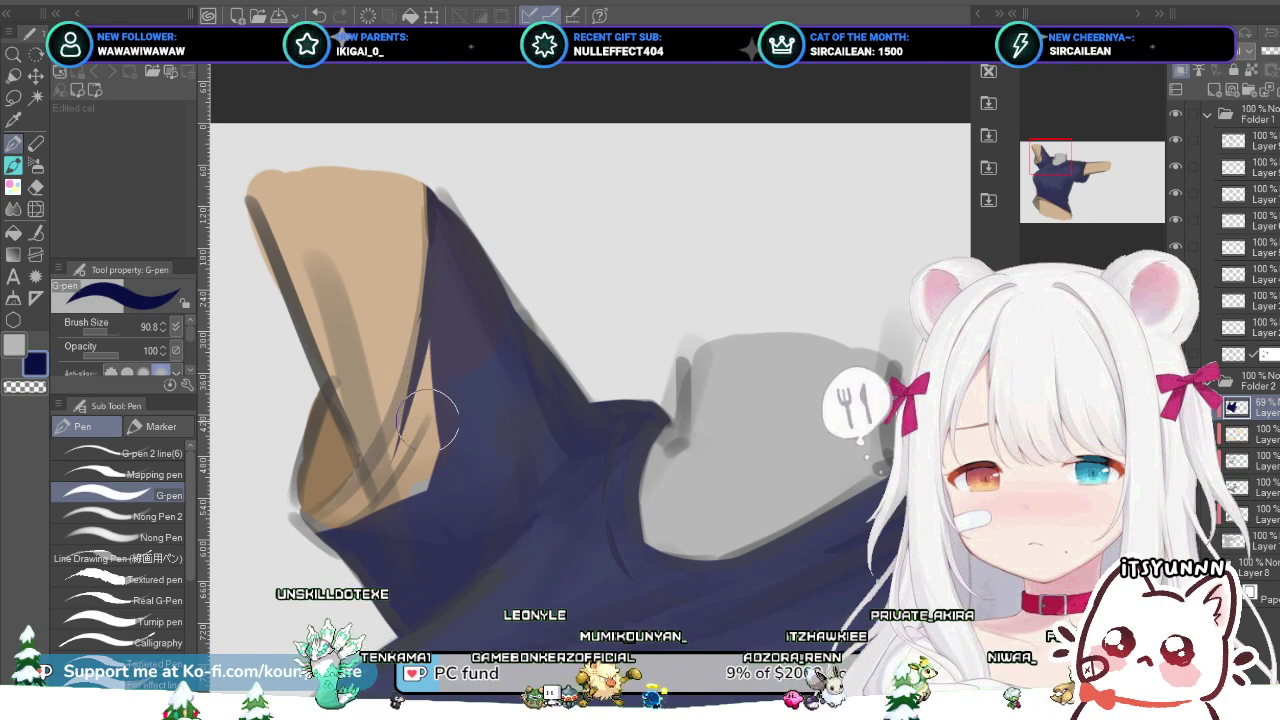
Step: Try navy curves joining the raised sleeve's edge to the lower corner of its opening, undoing each one
{"action": "scroll", "coordinate": [295, 545], "scroll_direction": "up", "scroll_amount": 1}
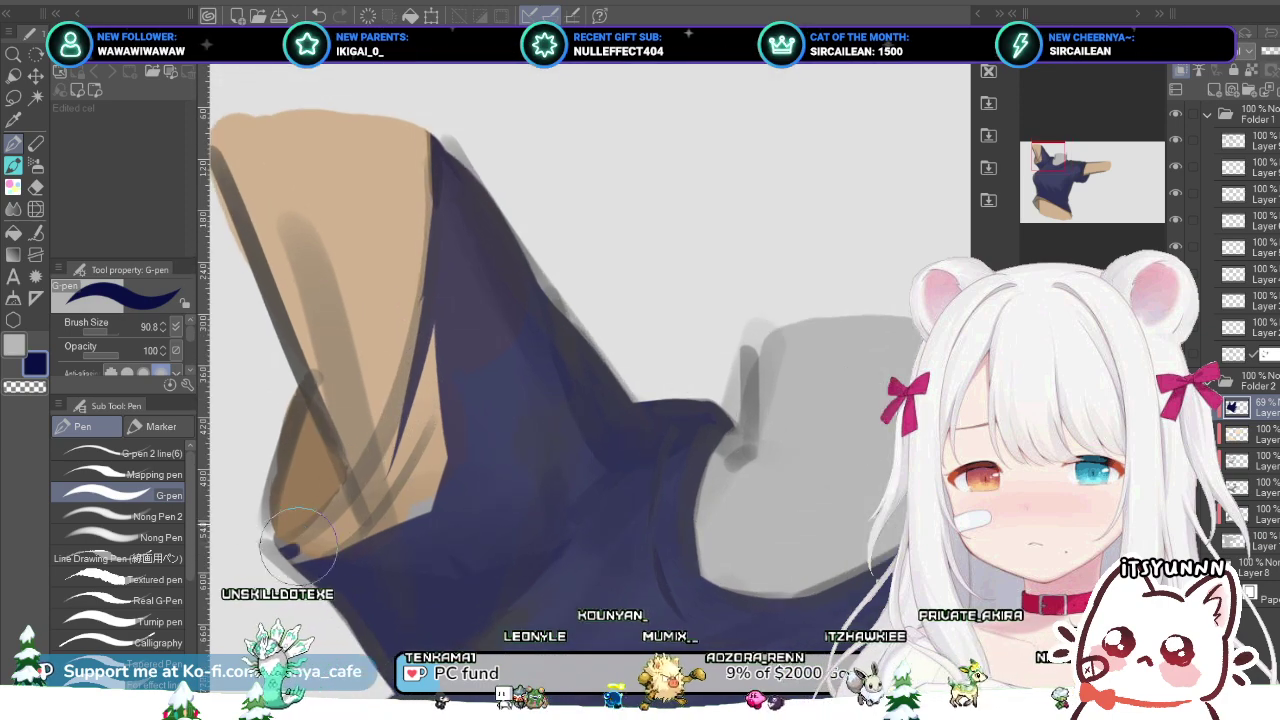
{"action": "scroll", "coordinate": [280, 535], "scroll_direction": "up", "scroll_amount": 2}
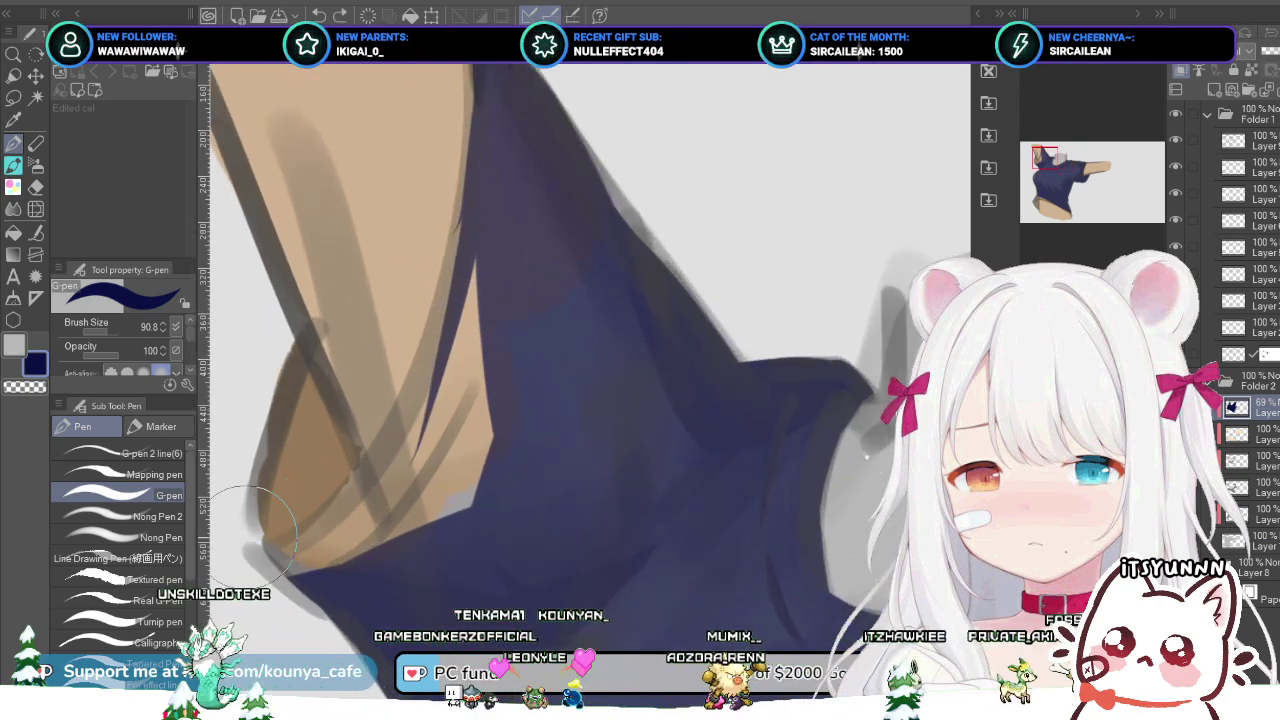
{"action": "left_click_drag", "start_coordinate": [264, 542], "coordinate": [481, 306]}
{"action": "key", "text": "ctrl+z"}
{"action": "mouse_move", "coordinate": [264, 542]}
{"action": "left_mouse_down"}
{"action": "mouse_move", "coordinate": [307, 532]}
{"action": "mouse_move", "coordinate": [483, 302]}
{"action": "left_mouse_up"}
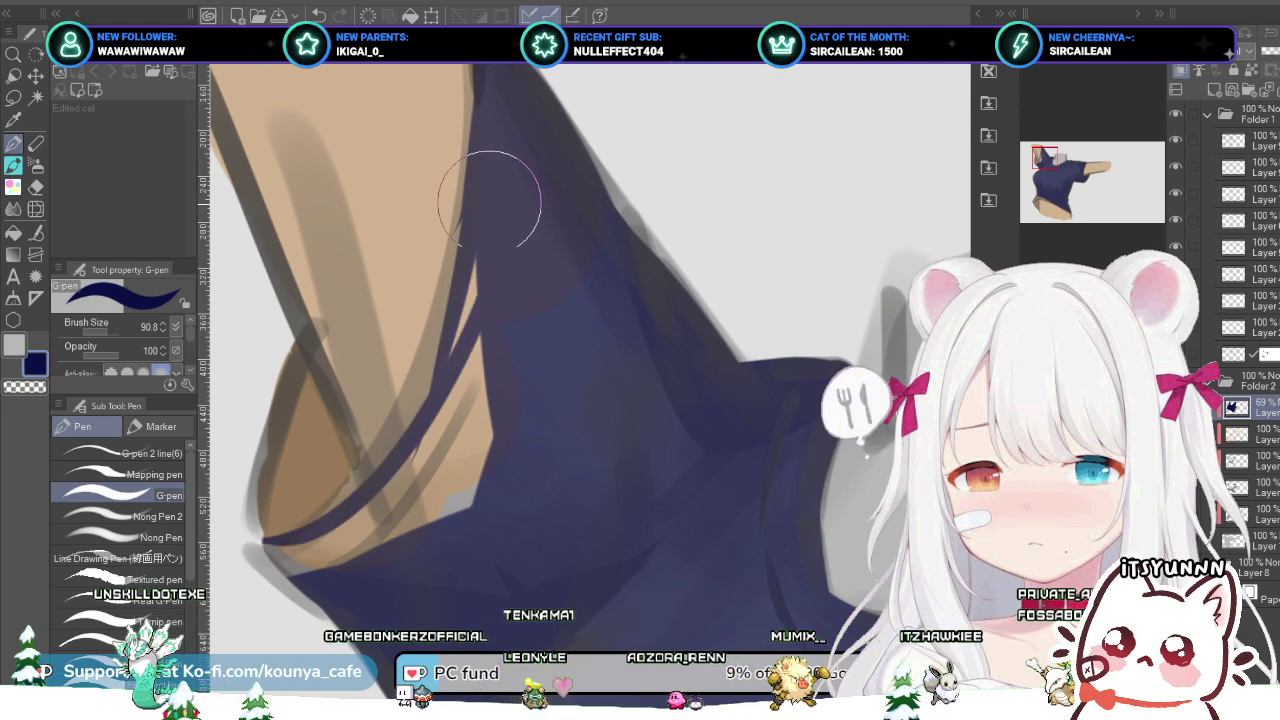
{"action": "key", "text": "ctrl+z"}
{"action": "left_click_drag", "start_coordinate": [477, 240], "coordinate": [352, 498]}
{"action": "key", "text": "ctrl+z"}
{"action": "left_click_drag", "start_coordinate": [470, 222], "coordinate": [340, 490]}
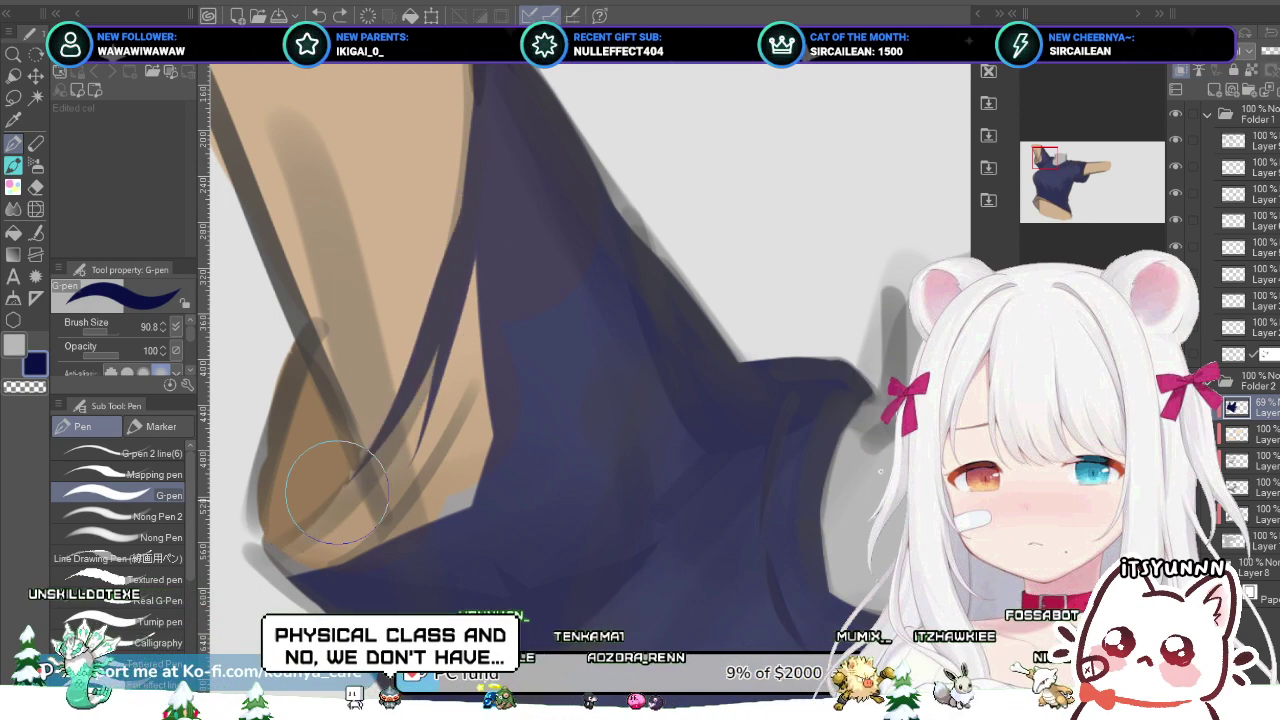
{"action": "key", "text": "ctrl+z"}
{"action": "mouse_move", "coordinate": [474, 210]}
{"action": "left_mouse_down"}
{"action": "mouse_move", "coordinate": [468, 293]}
{"action": "mouse_move", "coordinate": [337, 491]}
{"action": "left_mouse_up"}
{"action": "key", "text": "ctrl+z"}
{"action": "left_click_drag", "start_coordinate": [460, 191], "coordinate": [350, 478]}
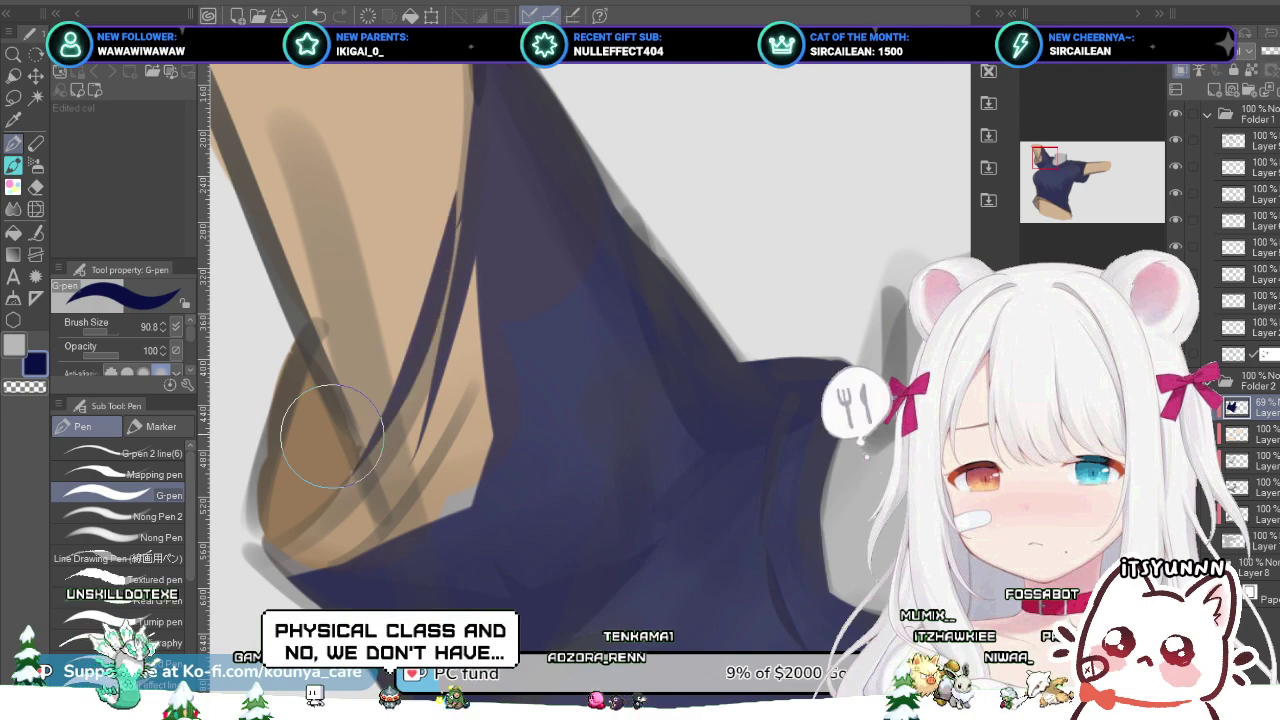
{"action": "key", "text": "ctrl+z"}
Step: Trace the curved front rim of the raised sleeve's opening down to its corner with the G-pen at size 65.7
{"action": "left_click_drag", "start_coordinate": [466, 262], "coordinate": [336, 514]}
{"action": "left_click_drag", "start_coordinate": [454, 216], "coordinate": [338, 486]}
{"action": "key", "text": "ctrl+z"}
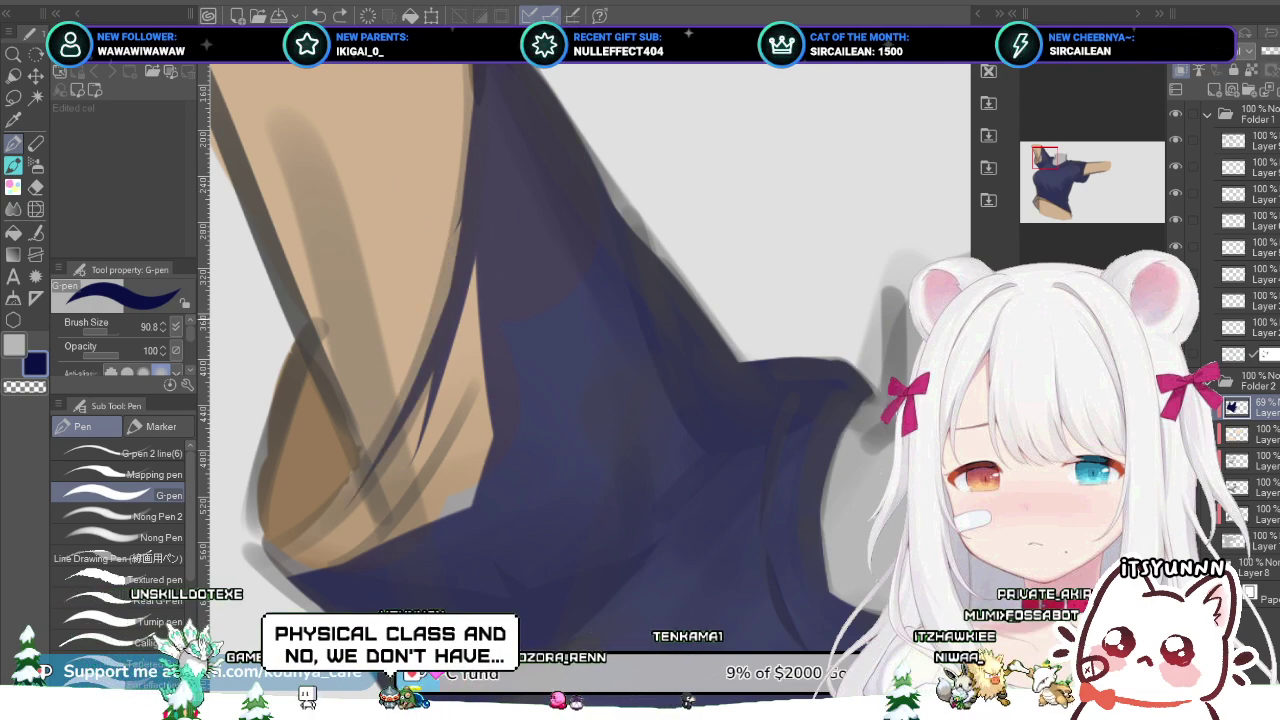
{"action": "mouse_move", "coordinate": [488, 212]}
{"action": "left_mouse_down"}
{"action": "mouse_move", "coordinate": [468, 215]}
{"action": "mouse_move", "coordinate": [352, 476]}
{"action": "left_mouse_up"}
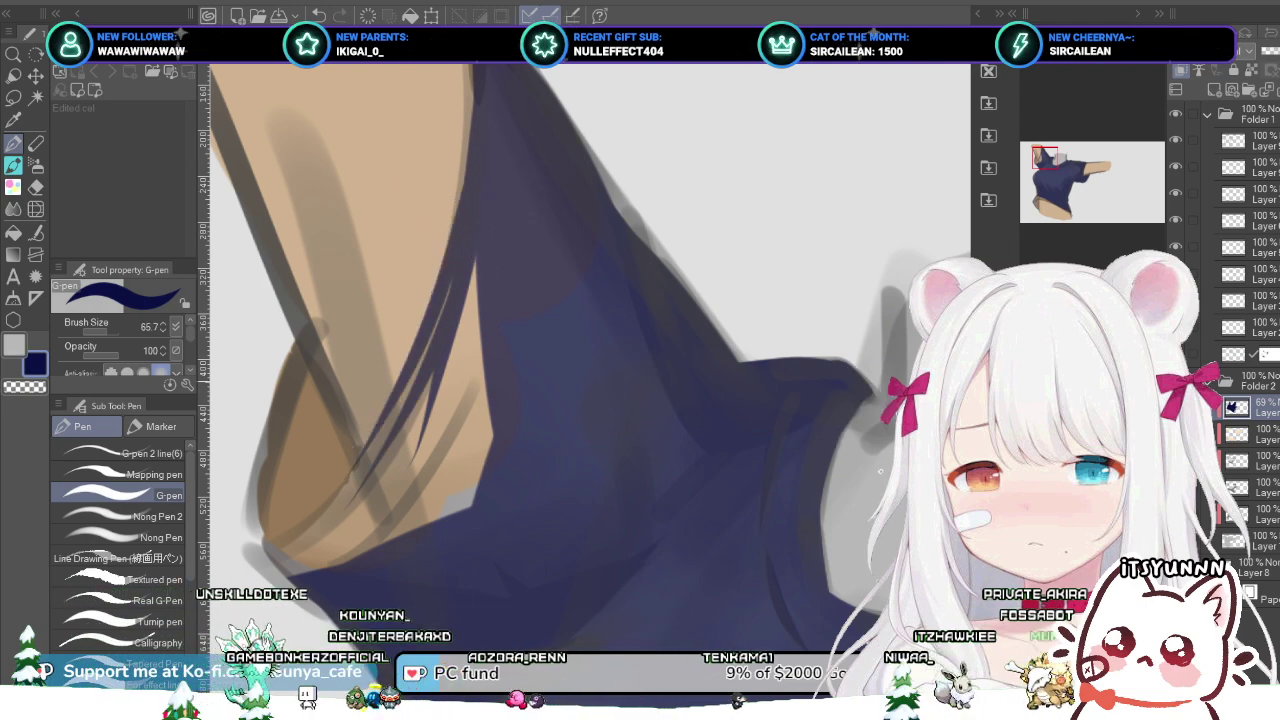
{"action": "key", "text": "ctrl+z"}
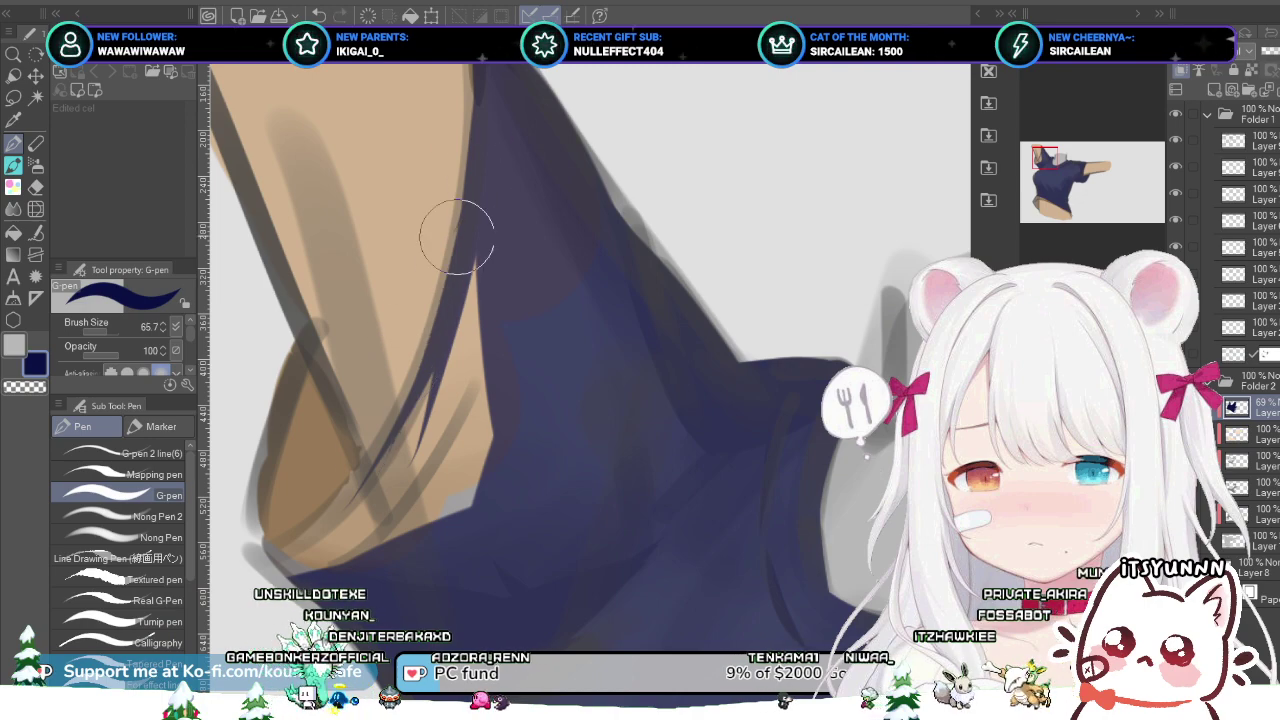
{"action": "mouse_move", "coordinate": [471, 237]}
{"action": "left_mouse_down"}
{"action": "mouse_move", "coordinate": [420, 378]}
{"action": "mouse_move", "coordinate": [240, 600]}
{"action": "left_mouse_up"}
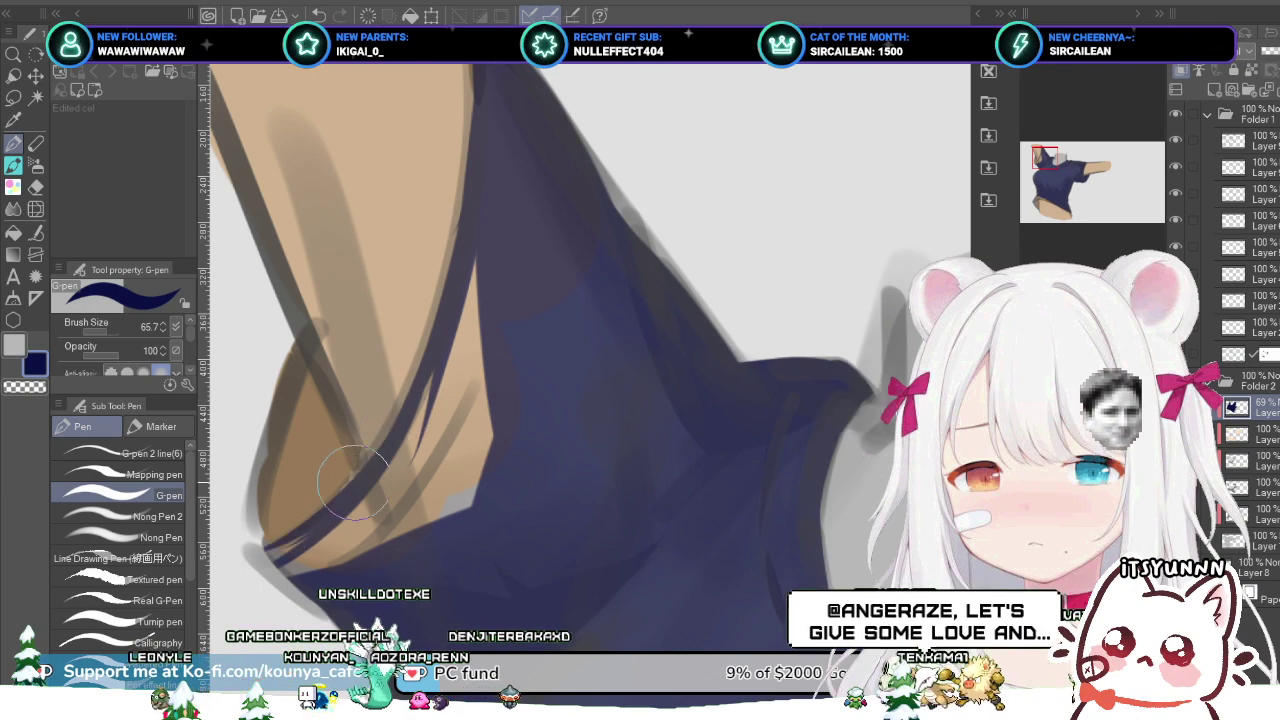
Step: Fill the brown area behind the raised arm and the sleeve's lower corner in navy
{"action": "mouse_move", "coordinate": [353, 481]}
{"action": "left_mouse_down"}
{"action": "mouse_move", "coordinate": [292, 522]}
{"action": "mouse_move", "coordinate": [325, 525]}
{"action": "left_mouse_up"}
{"action": "left_click_drag", "start_coordinate": [250, 440], "coordinate": [345, 542]}
{"action": "left_click_drag", "start_coordinate": [236, 466], "coordinate": [263, 533]}
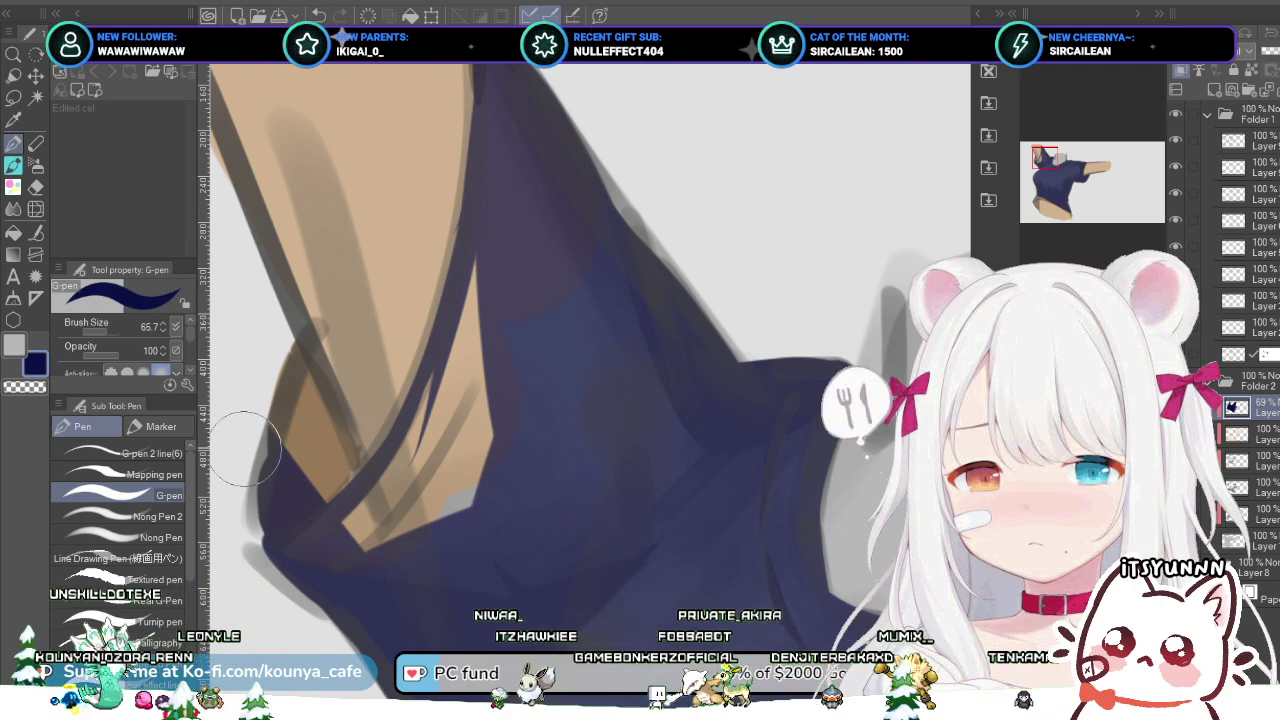
{"action": "left_click_drag", "start_coordinate": [256, 336], "coordinate": [320, 540]}
{"action": "left_click_drag", "start_coordinate": [263, 363], "coordinate": [318, 510]}
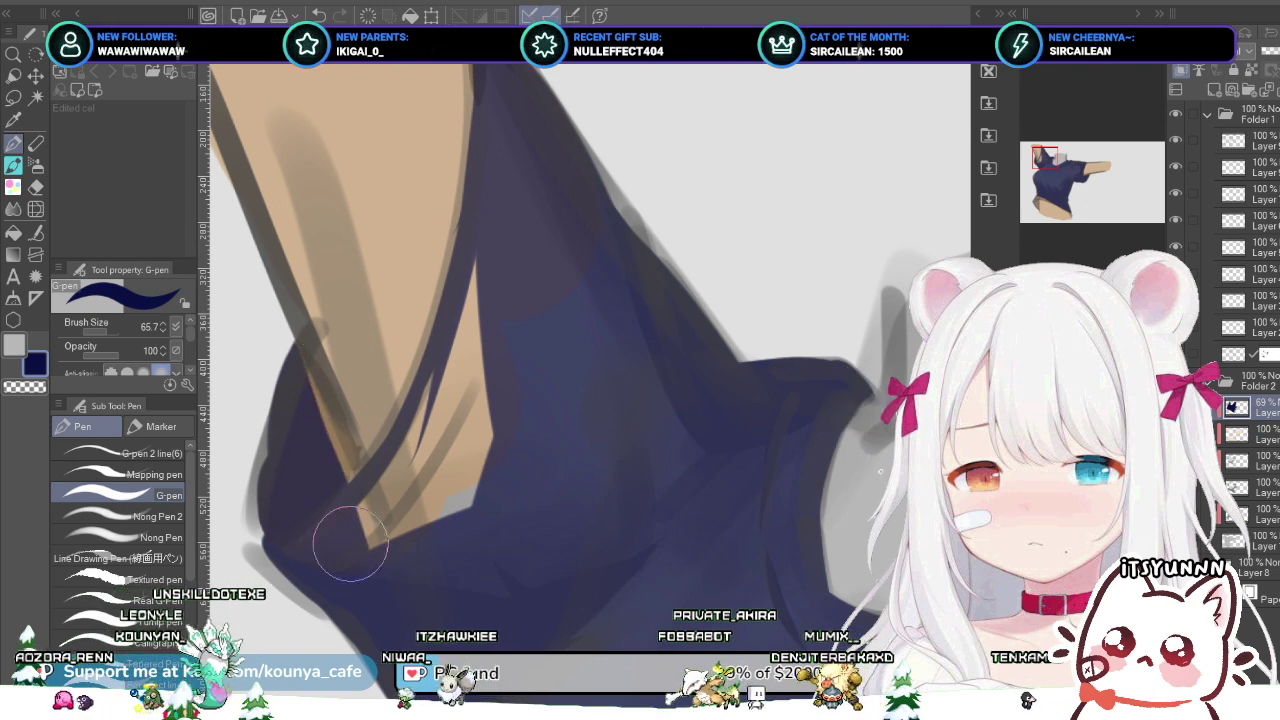
{"action": "left_click_drag", "start_coordinate": [268, 312], "coordinate": [339, 474]}
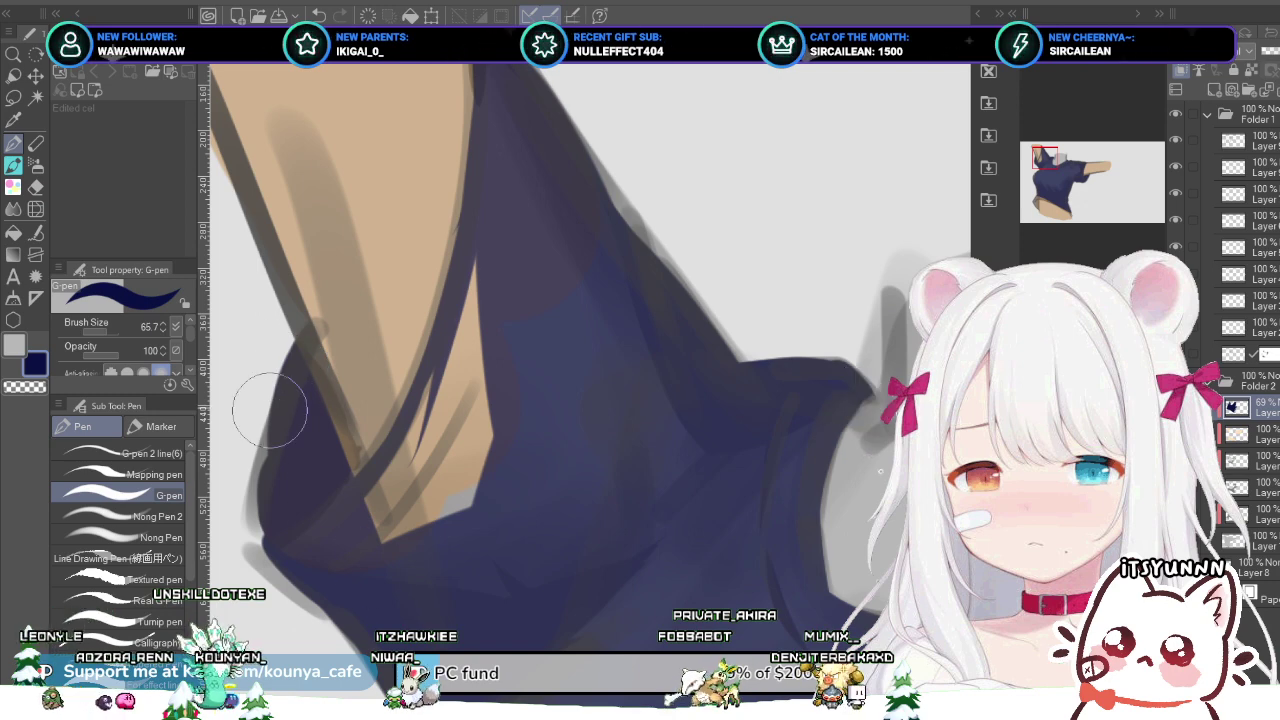
Step: Cover the remaining skin gap between the raised sleeve's rim and the shirt in navy
{"action": "left_click_drag", "start_coordinate": [395, 525], "coordinate": [475, 385]}
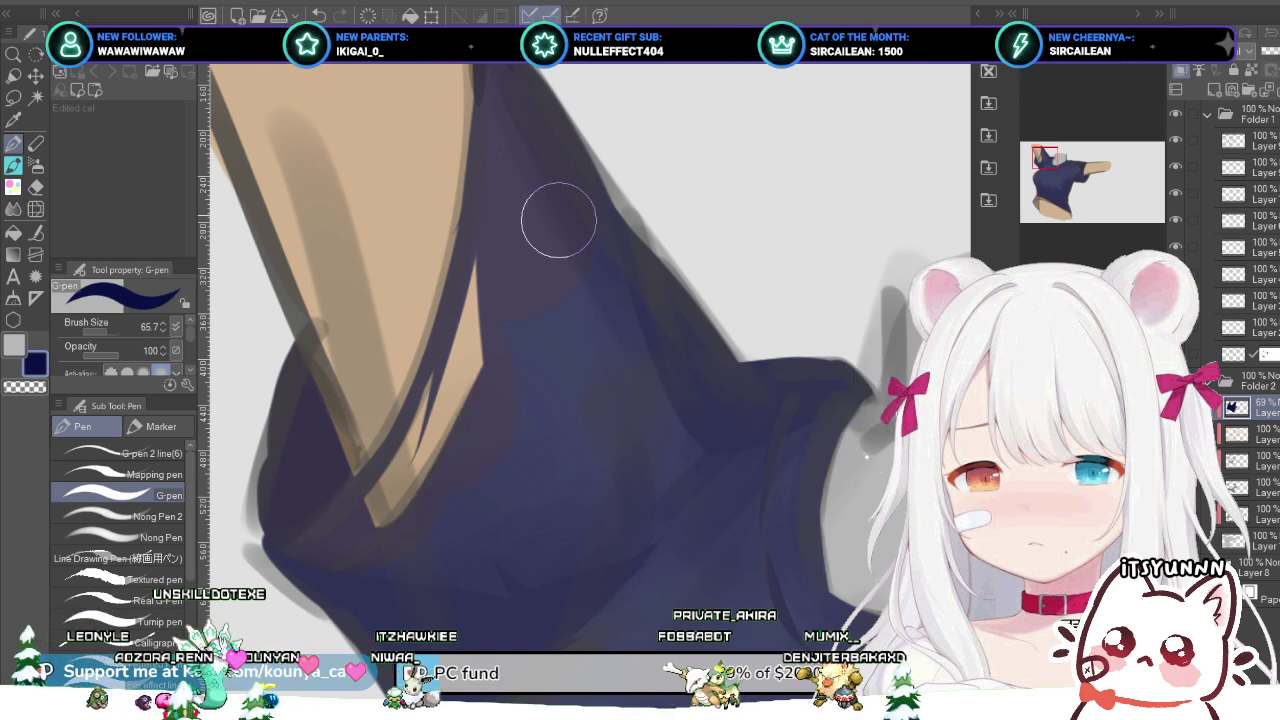
{"action": "left_click_drag", "start_coordinate": [488, 270], "coordinate": [360, 555]}
{"action": "left_click_drag", "start_coordinate": [458, 318], "coordinate": [366, 463]}
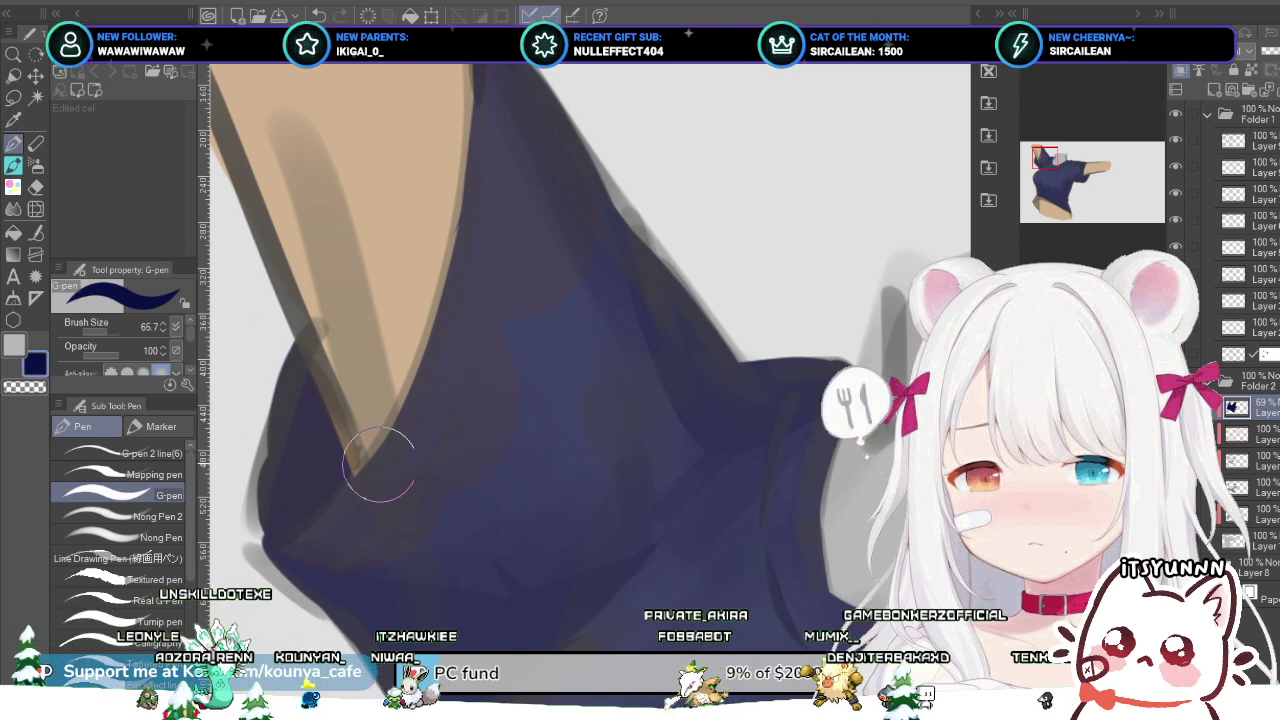
Step: Try a broad navy stroke over the gray flap at the shirt's hem with the G-pen at size 323.7, and undo it
{"action": "scroll", "coordinate": [520, 340], "scroll_direction": "down", "scroll_amount": 3}
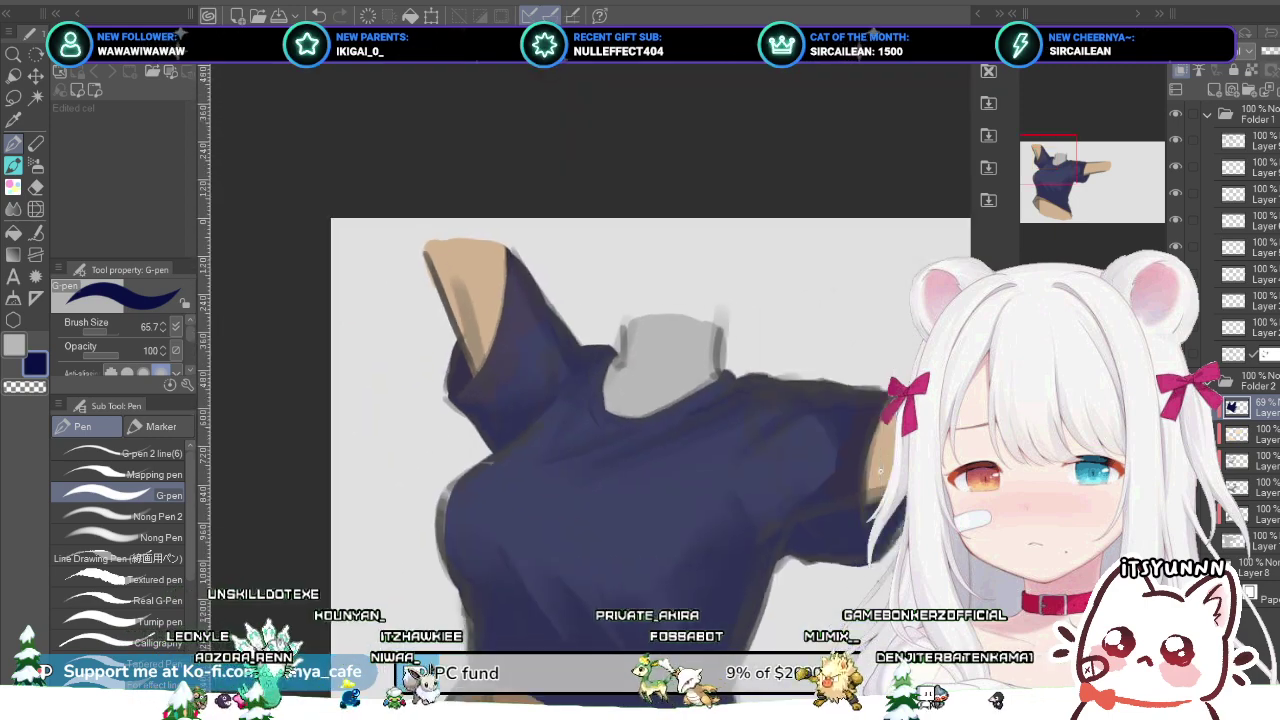
{"action": "left_click_drag", "start_coordinate": [520, 343], "coordinate": [420, 207]}
{"action": "scroll", "coordinate": [356, 355], "scroll_direction": "up", "scroll_amount": 2}
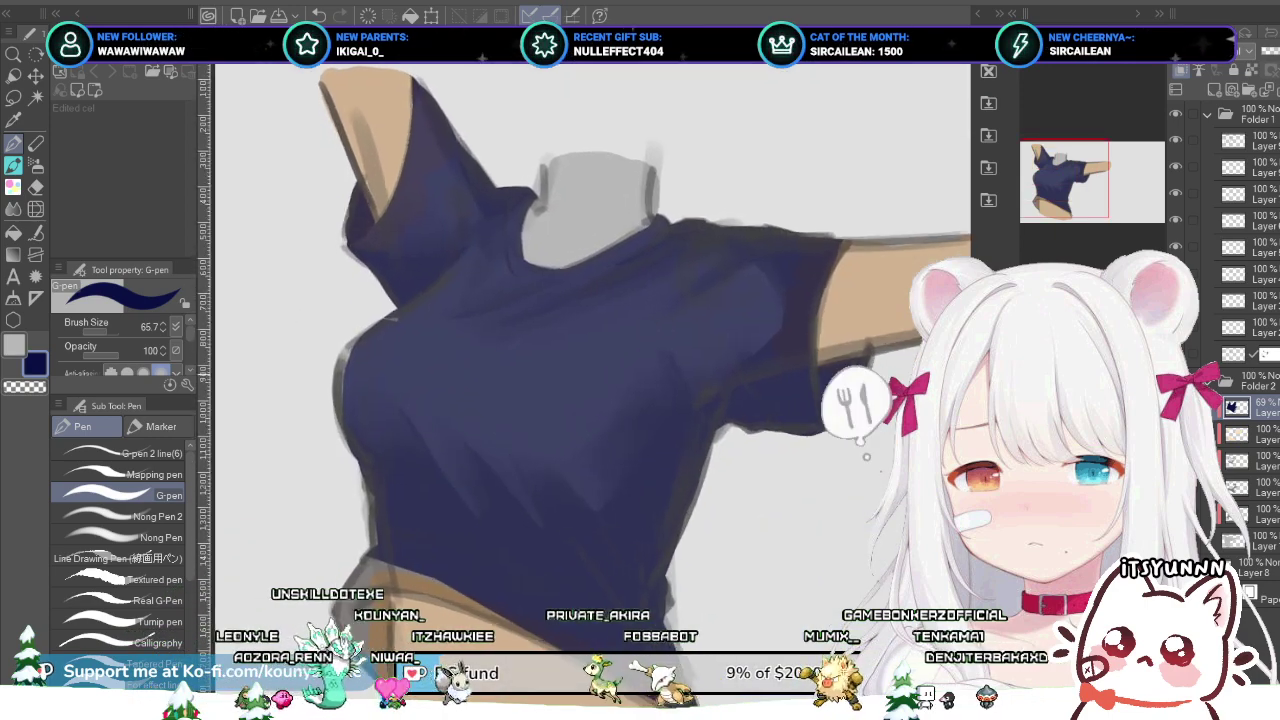
{"action": "left_click_drag", "start_coordinate": [343, 367], "coordinate": [365, 409]}
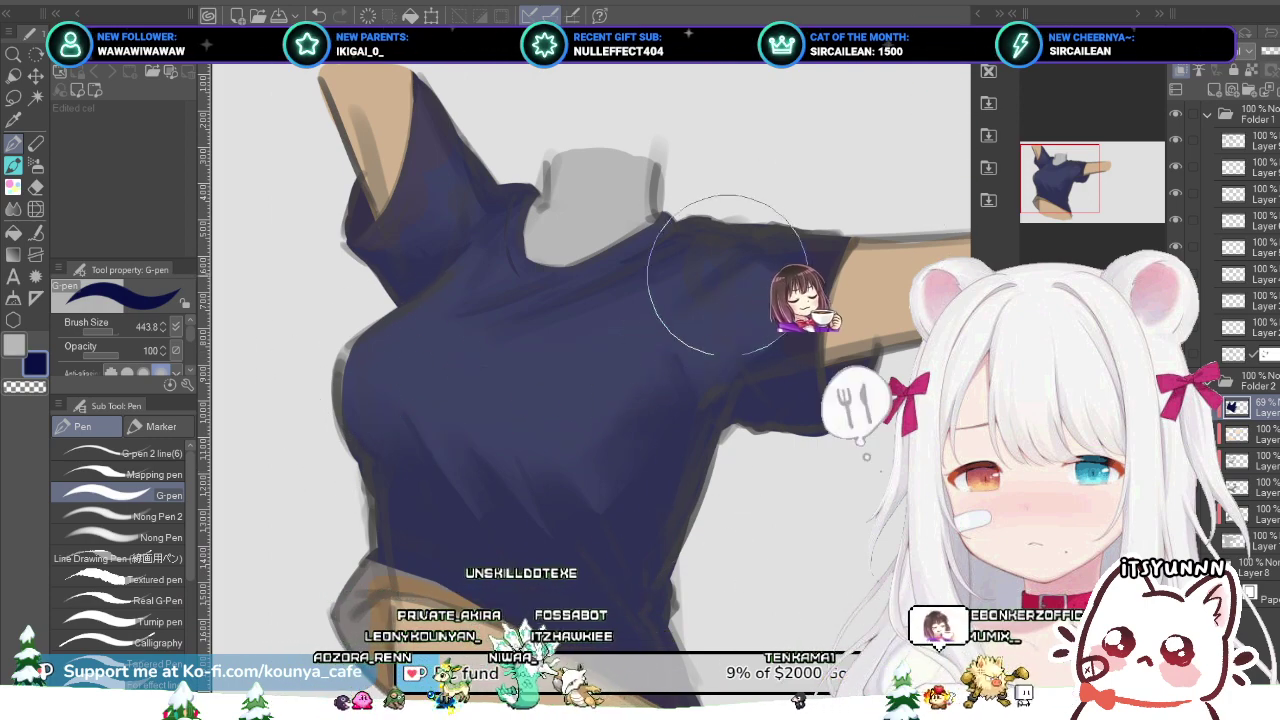
{"action": "scroll", "coordinate": [500, 470], "scroll_direction": "down", "scroll_amount": 1}
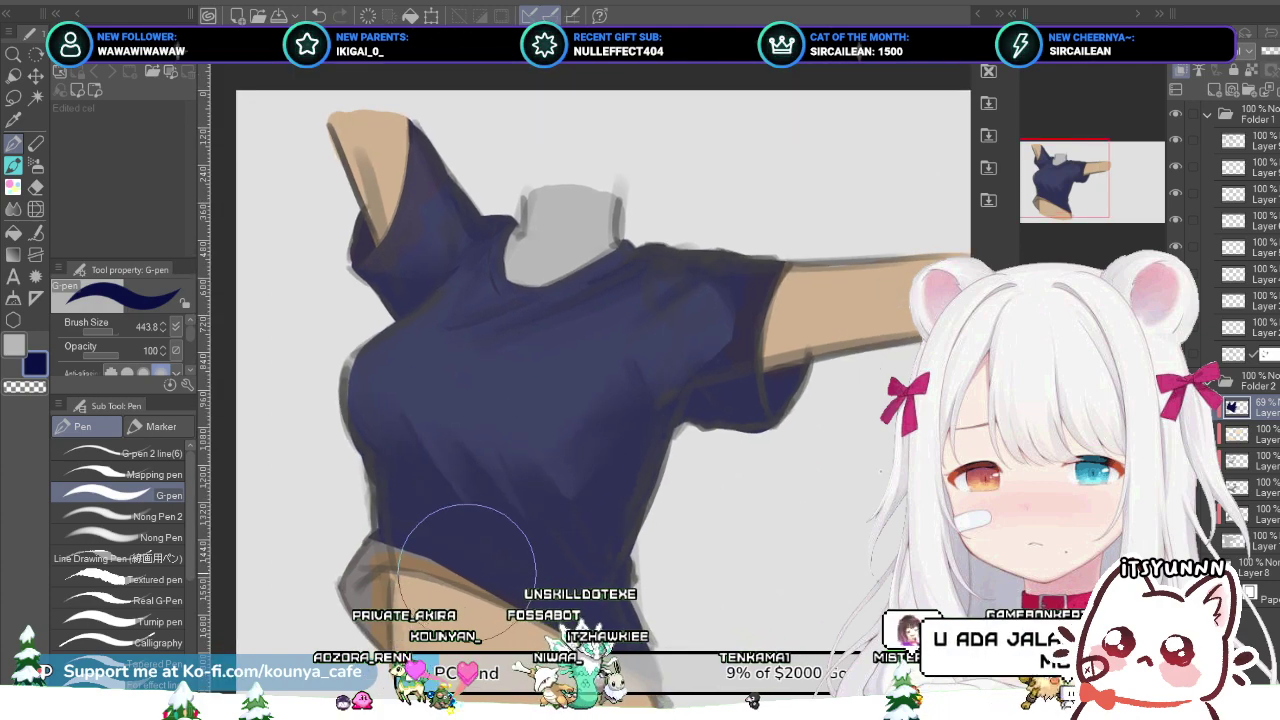
{"action": "scroll", "coordinate": [330, 470], "scroll_direction": "up", "scroll_amount": 3}
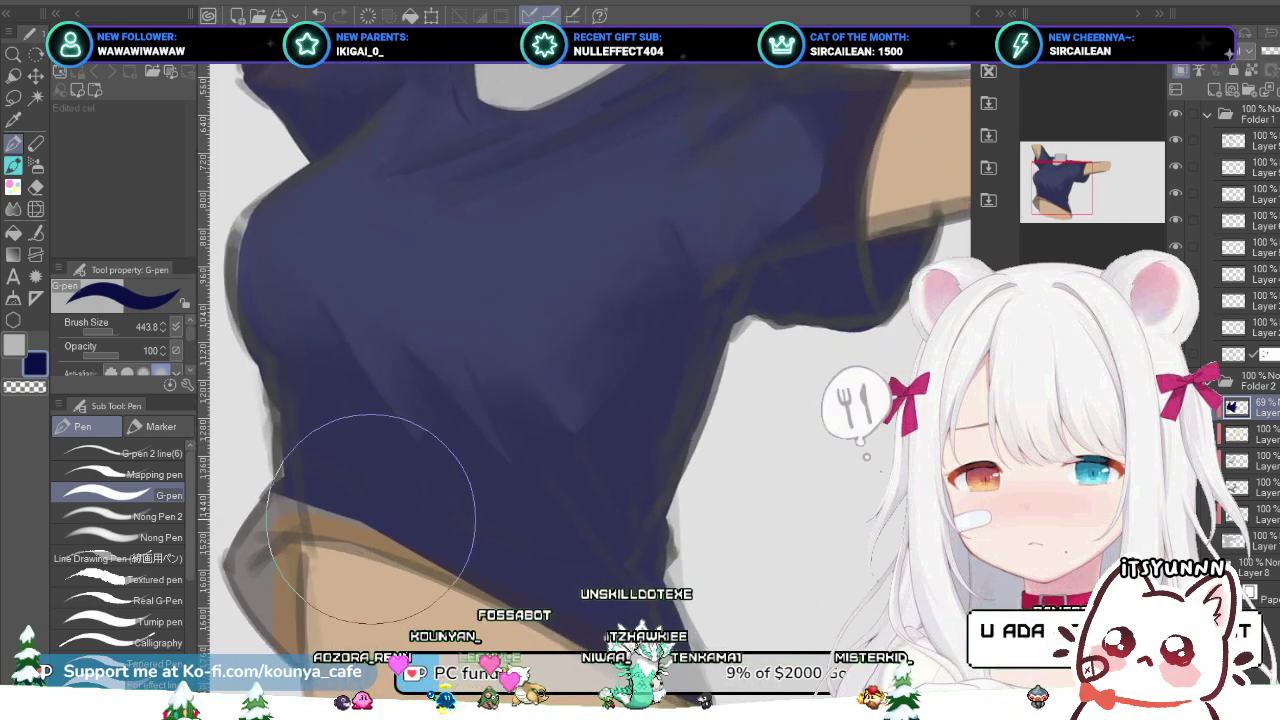
{"action": "key", "text": "bracketleft"}
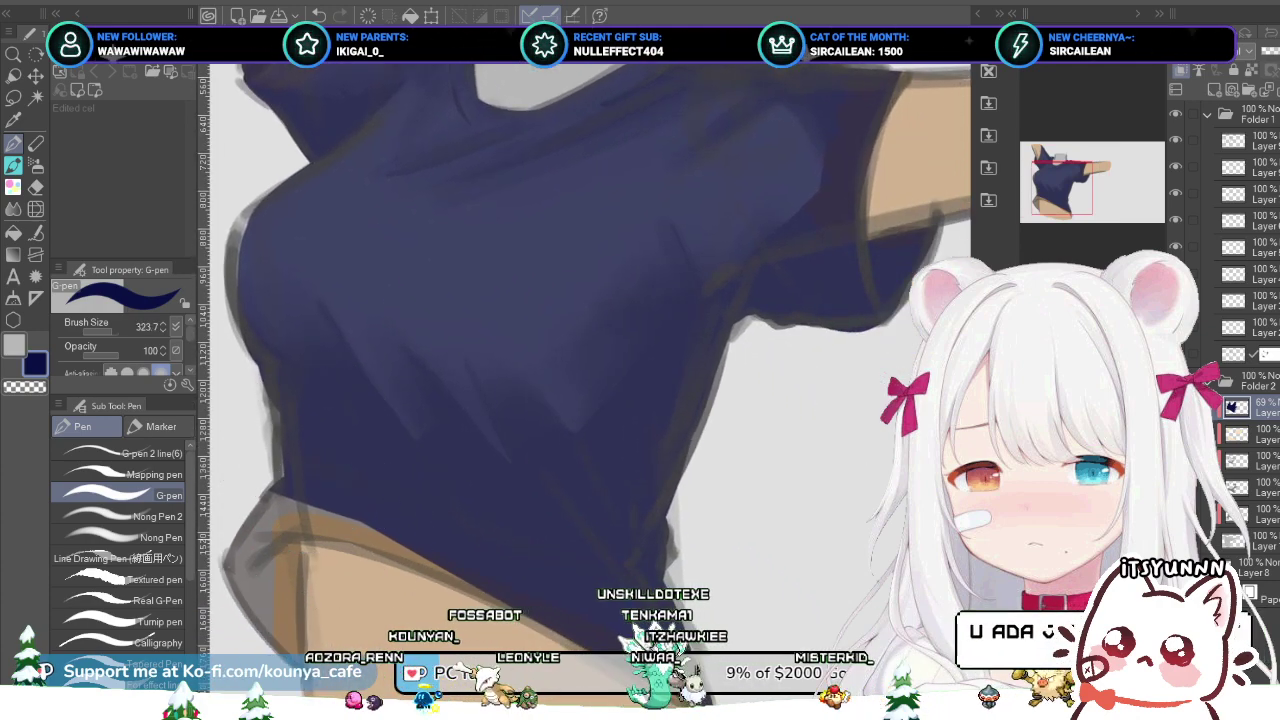
{"action": "left_click_drag", "start_coordinate": [325, 505], "coordinate": [357, 480]}
{"action": "scroll", "coordinate": [500, 540], "scroll_direction": "up", "scroll_amount": 1}
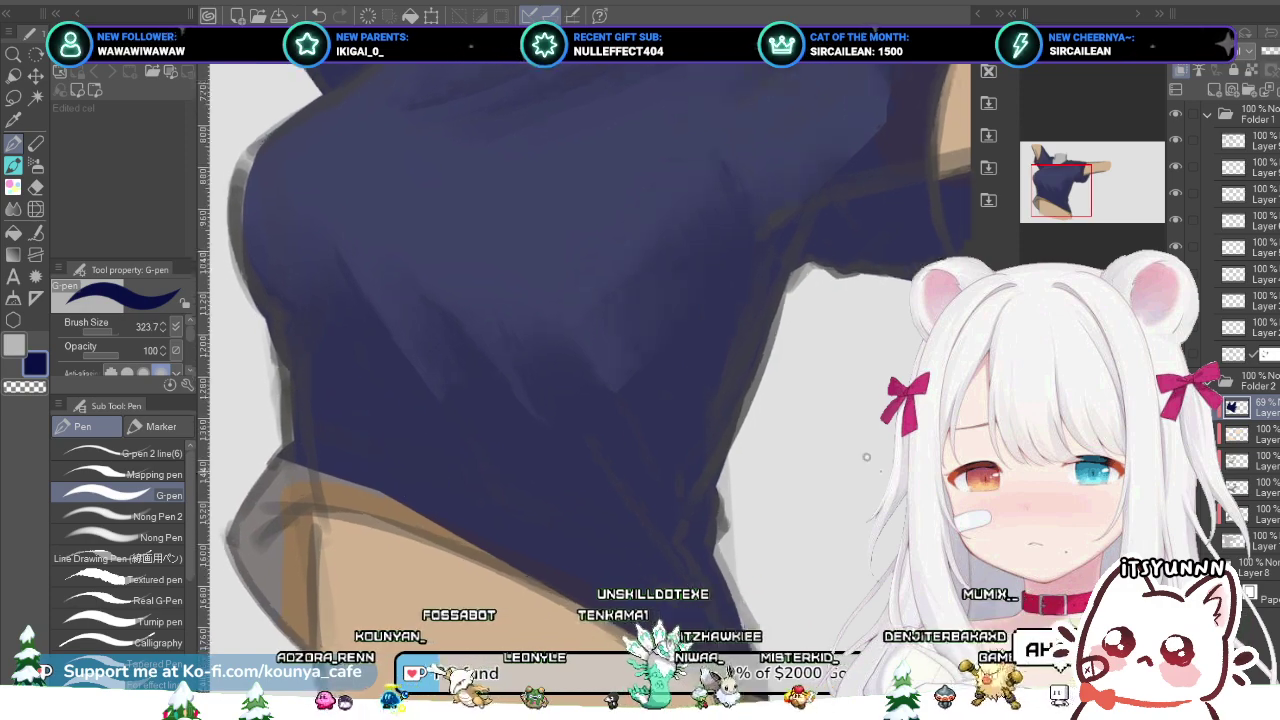
{"action": "left_click_drag", "start_coordinate": [282, 470], "coordinate": [371, 403]}
{"action": "left_click_drag", "start_coordinate": [438, 270], "coordinate": [302, 500]}
{"action": "key", "text": "ctrl+z"}
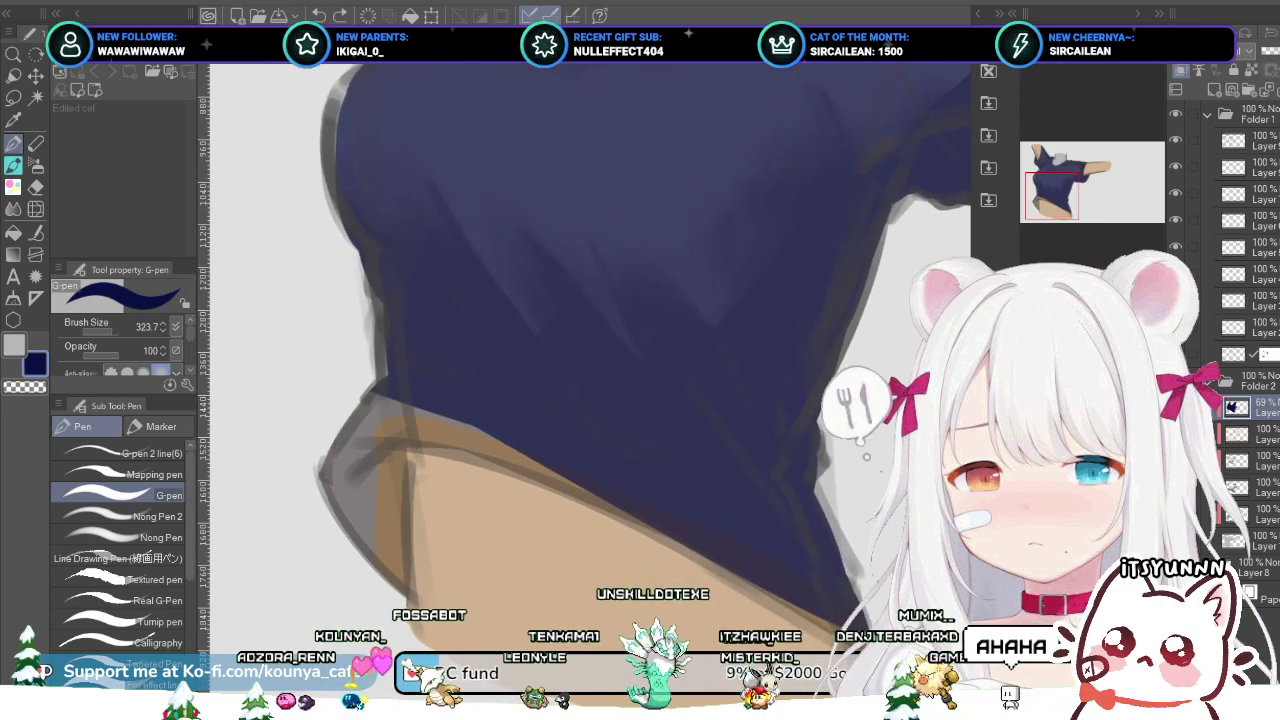
Step: Paint the gray flap beside the waist in navy with the G-pen at size 156.4
{"action": "key", "text": "bracketleft"}
{"action": "key", "text": "bracketleft"}
{"action": "key", "text": "bracketleft"}
{"action": "key", "text": "bracketleft"}
{"action": "key", "text": "bracketleft"}
{"action": "key", "text": "bracketleft"}
{"action": "key", "text": "bracketleft"}
{"action": "key", "text": "bracketleft"}
{"action": "left_click_drag", "start_coordinate": [414, 283], "coordinate": [327, 496]}
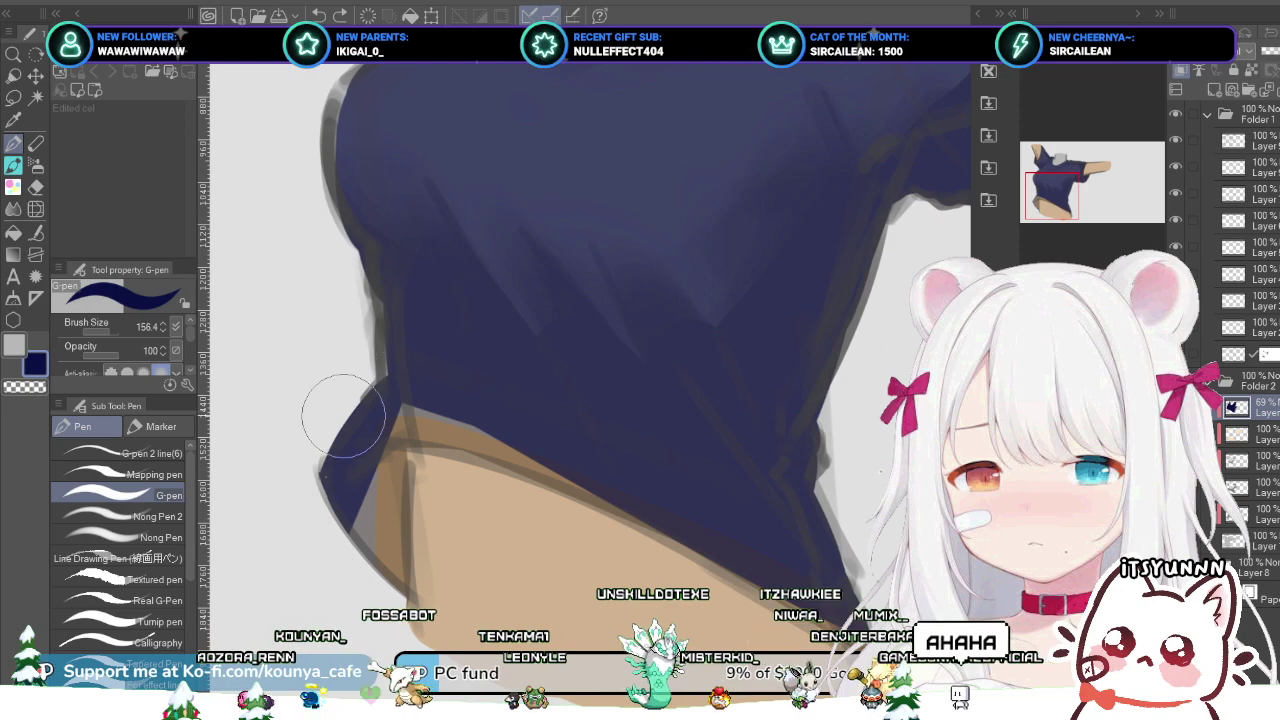
Step: Extend the shirt's hem across the top of the bare waist in navy with the G-pen at size 97.1, filling the gaps above it
{"action": "left_click_drag", "start_coordinate": [439, 358], "coordinate": [357, 434]}
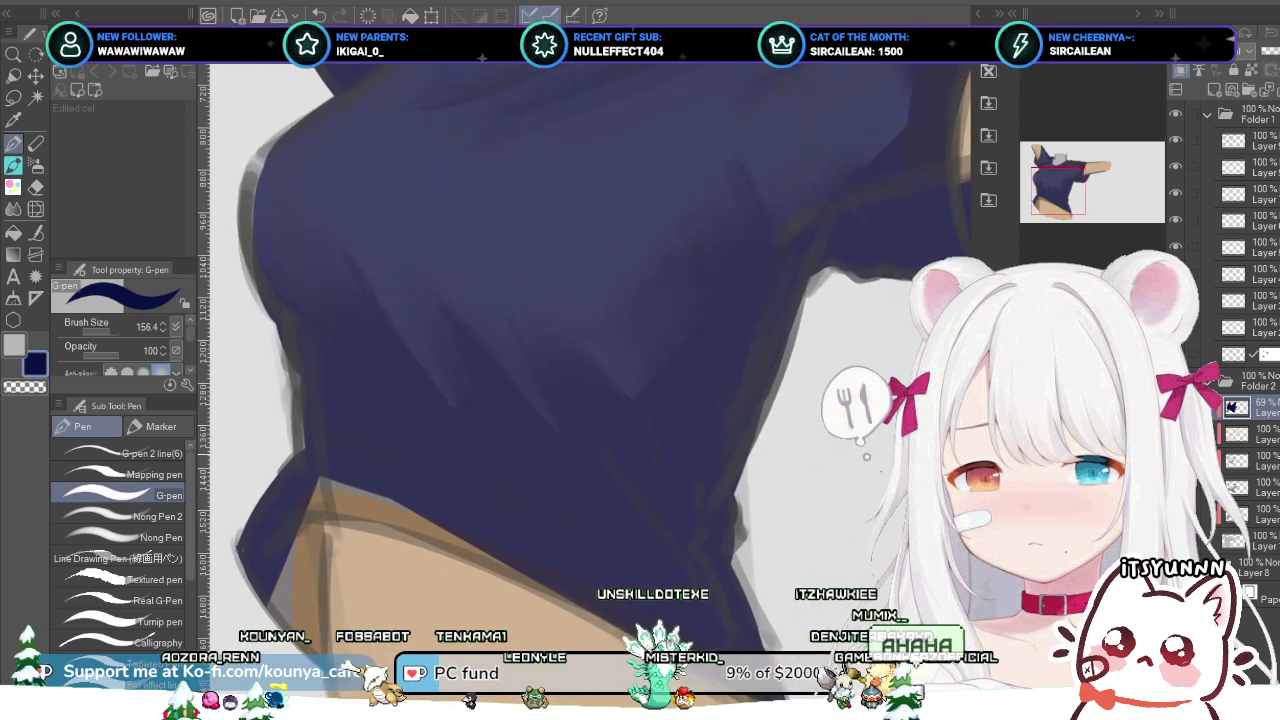
{"action": "mouse_move", "coordinate": [437, 420]}
{"action": "left_mouse_down"}
{"action": "mouse_move", "coordinate": [500, 420]}
{"action": "mouse_move", "coordinate": [440, 425]}
{"action": "left_mouse_up"}
{"action": "left_click_drag", "start_coordinate": [285, 462], "coordinate": [362, 460]}
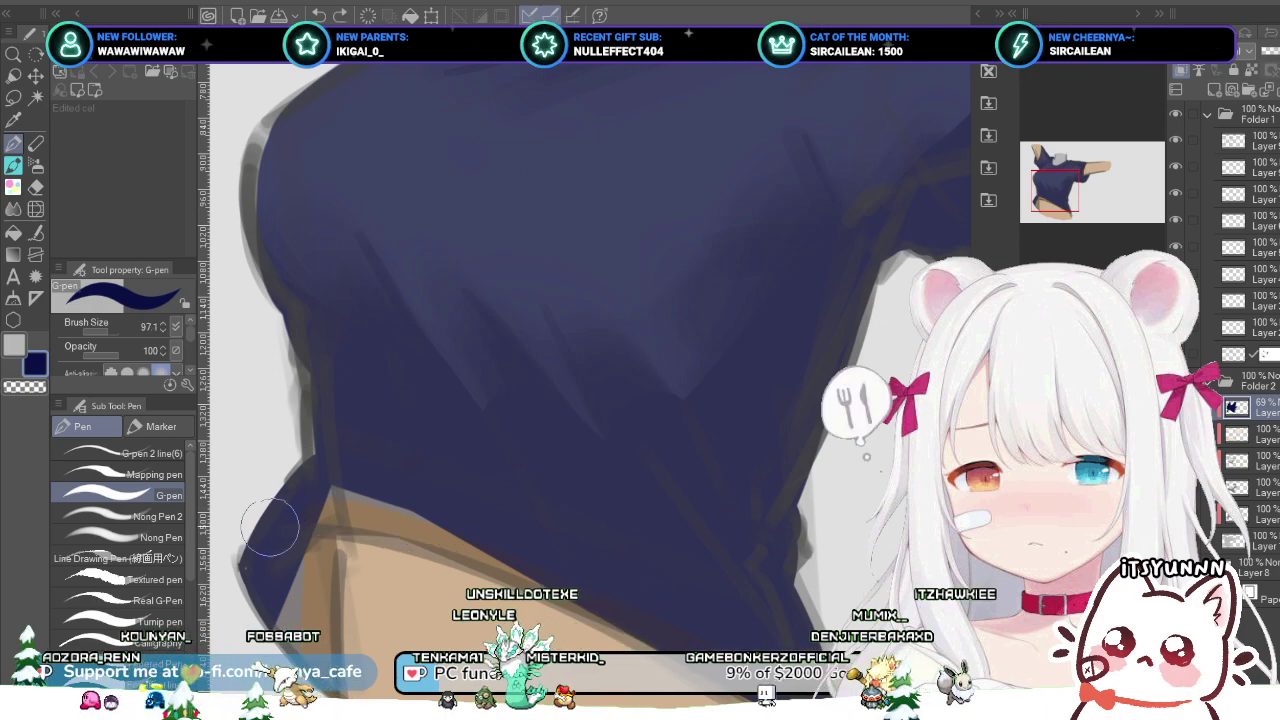
{"action": "left_click_drag", "start_coordinate": [316, 526], "coordinate": [434, 558]}
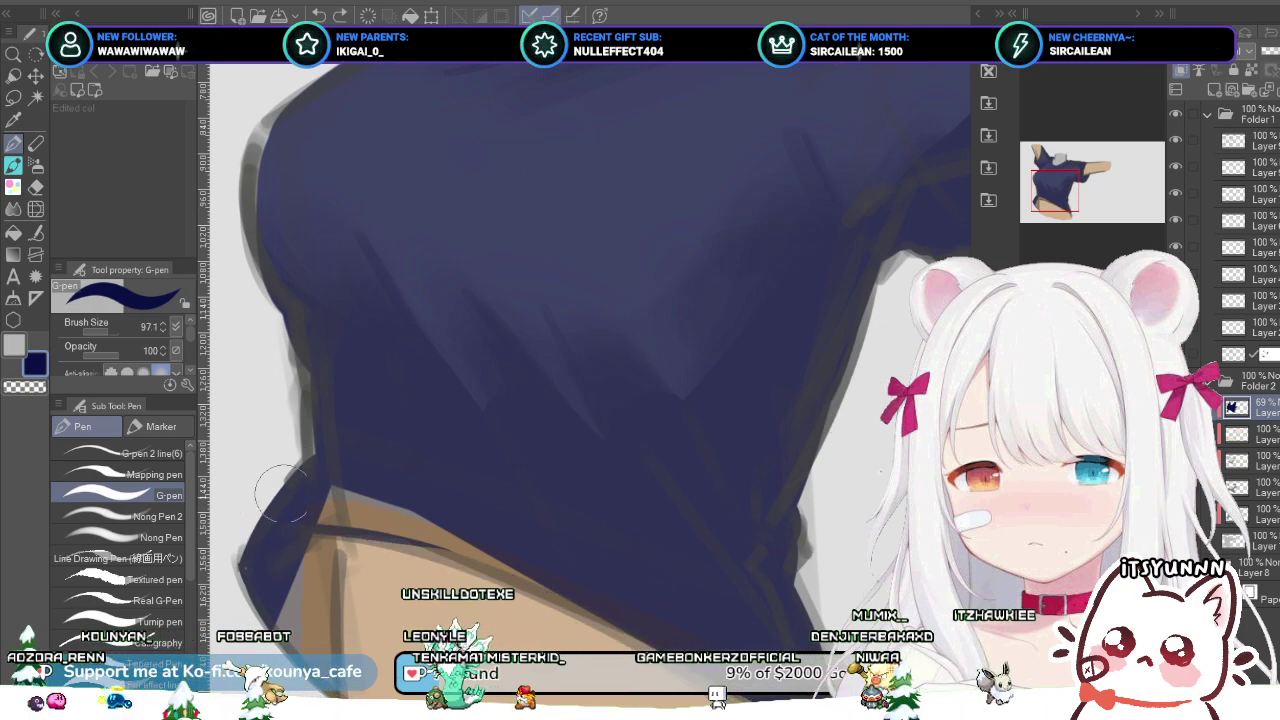
{"action": "left_click_drag", "start_coordinate": [312, 505], "coordinate": [507, 541]}
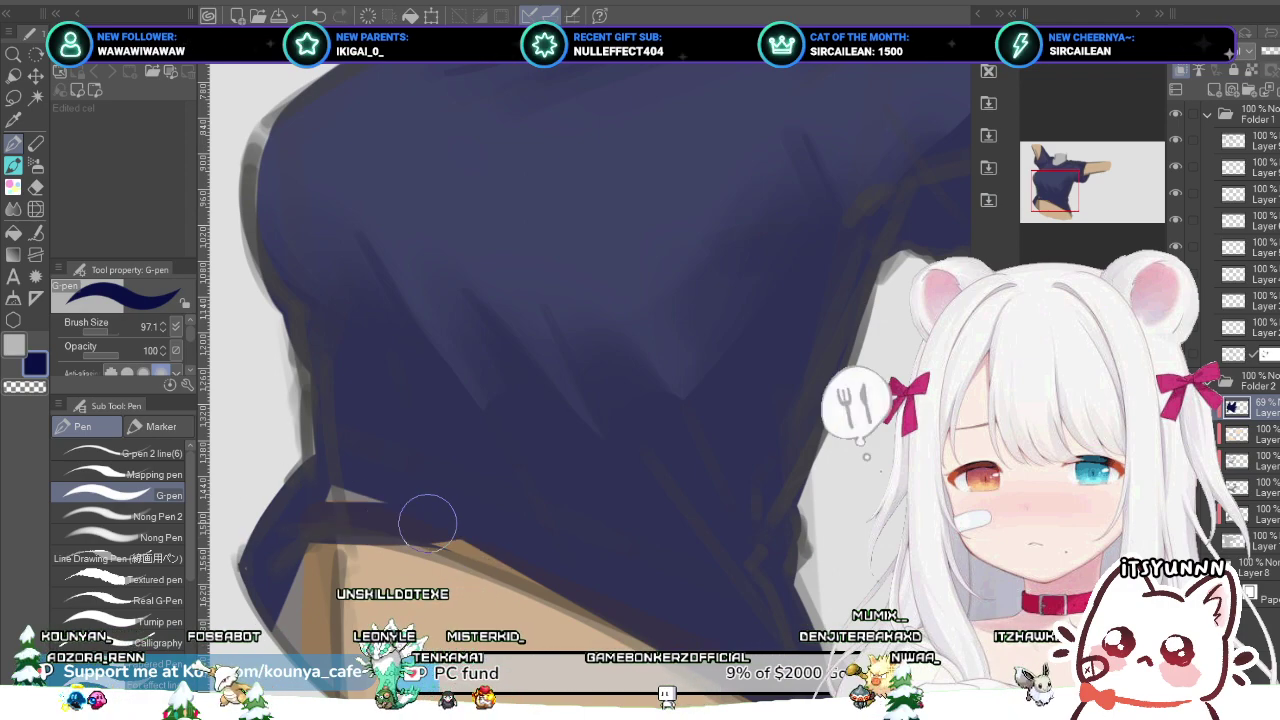
{"action": "left_click_drag", "start_coordinate": [303, 500], "coordinate": [426, 518]}
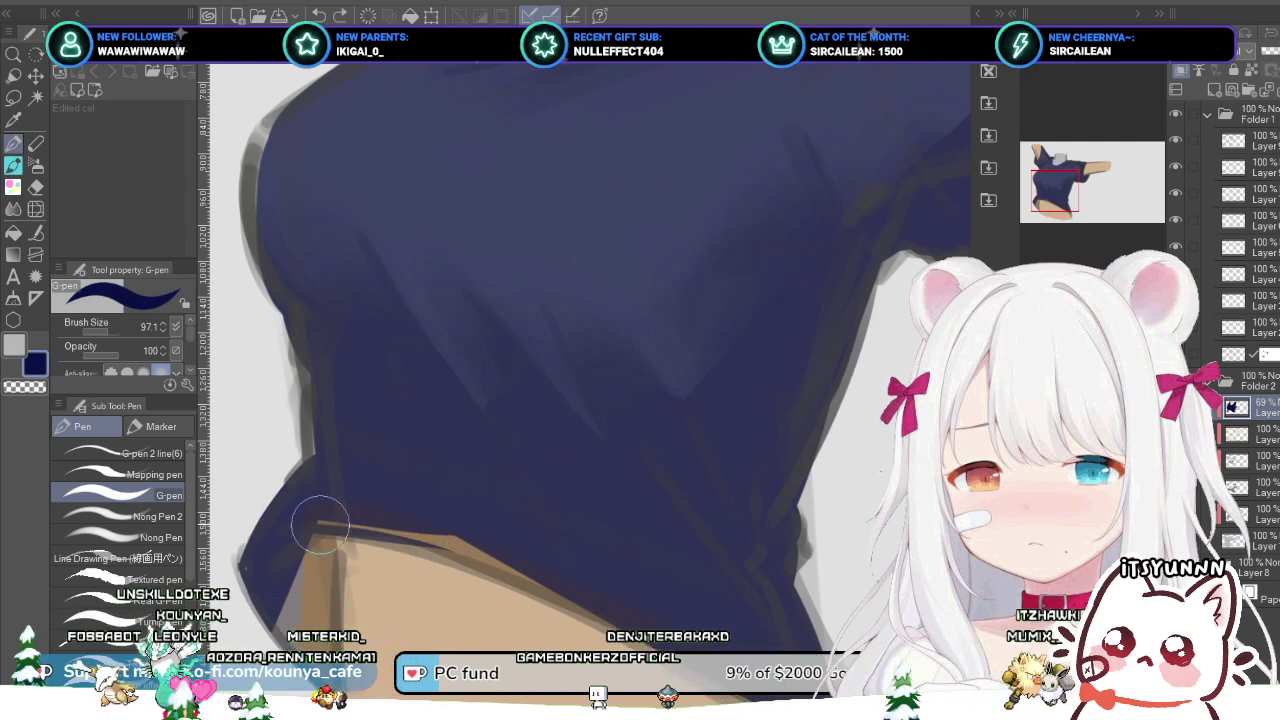
{"action": "left_click_drag", "start_coordinate": [367, 504], "coordinate": [329, 480]}
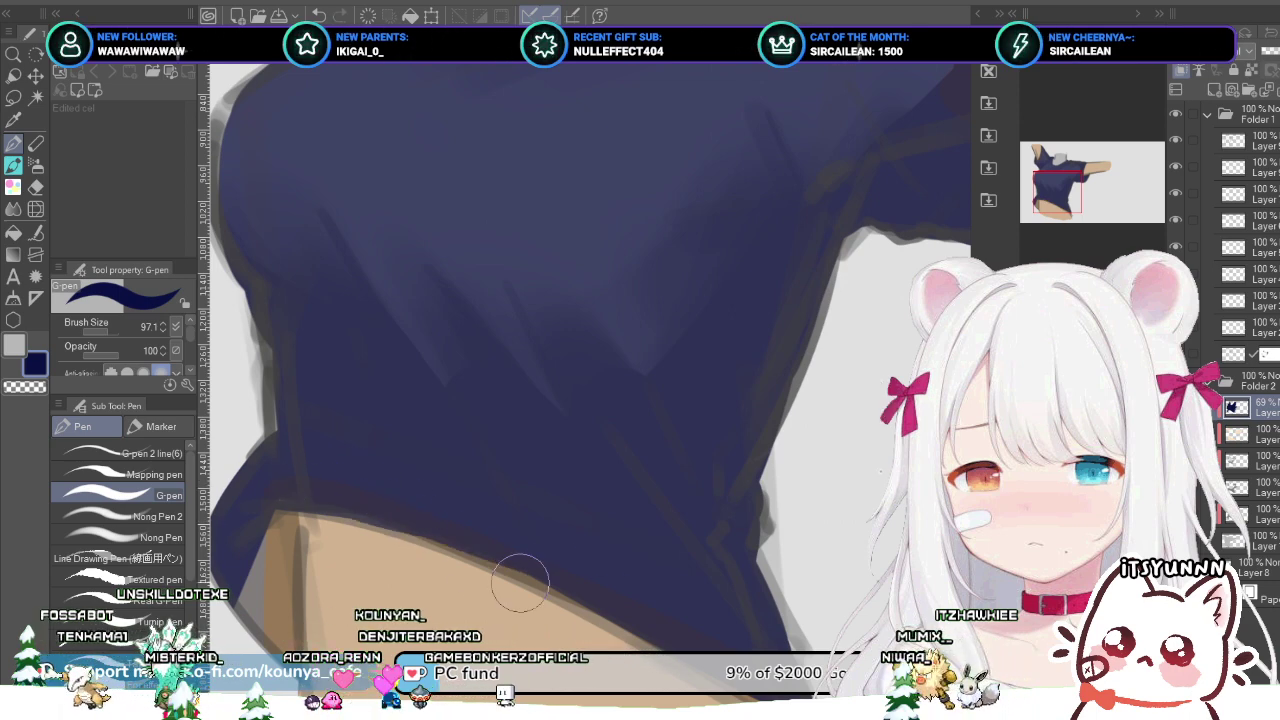
Step: Lower the navy shirt layer's opacity to 59%
{"action": "scroll", "coordinate": [350, 404], "scroll_direction": "down", "scroll_amount": 2}
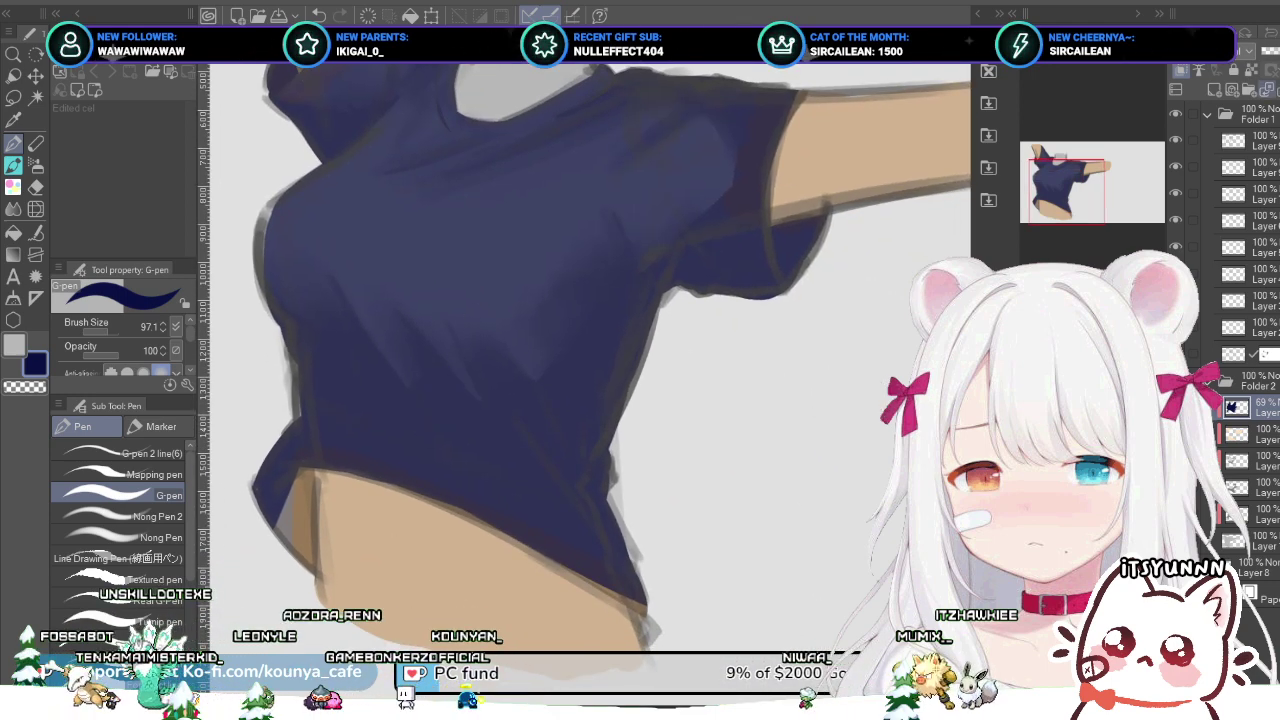
{"action": "left_click", "coordinate": [1268, 51]}
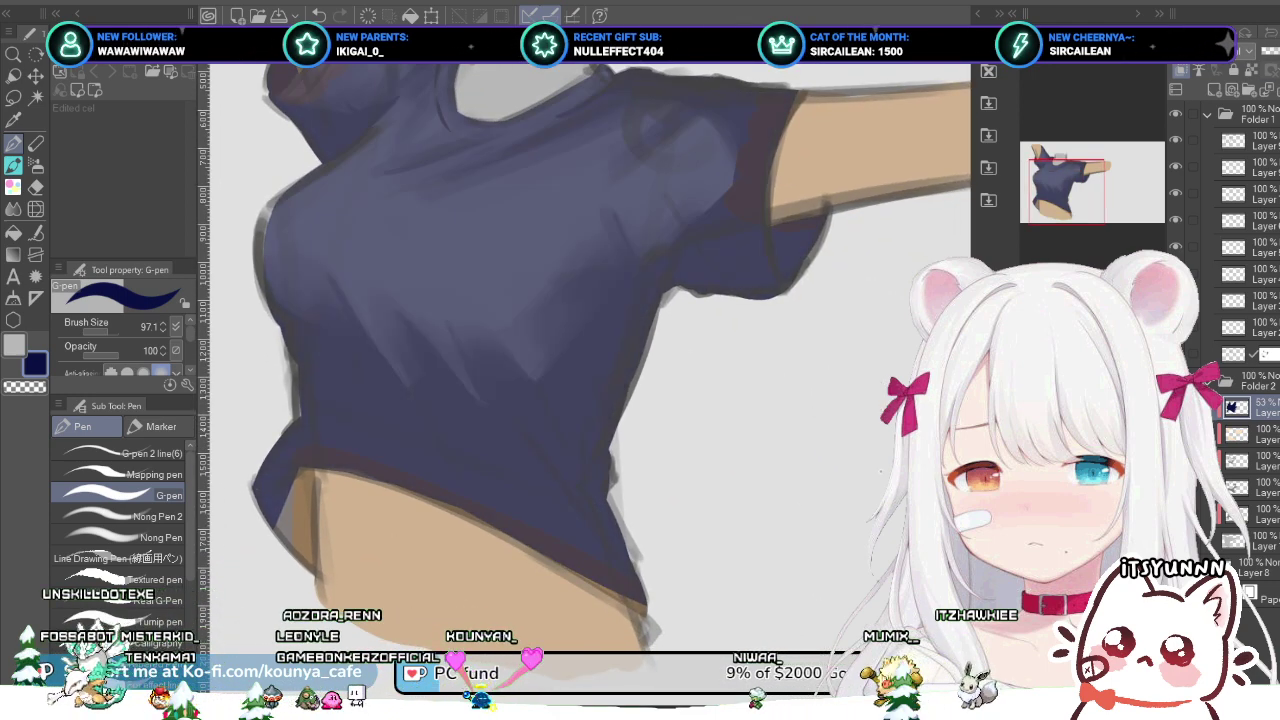
{"action": "key", "text": "ctrl+z"}
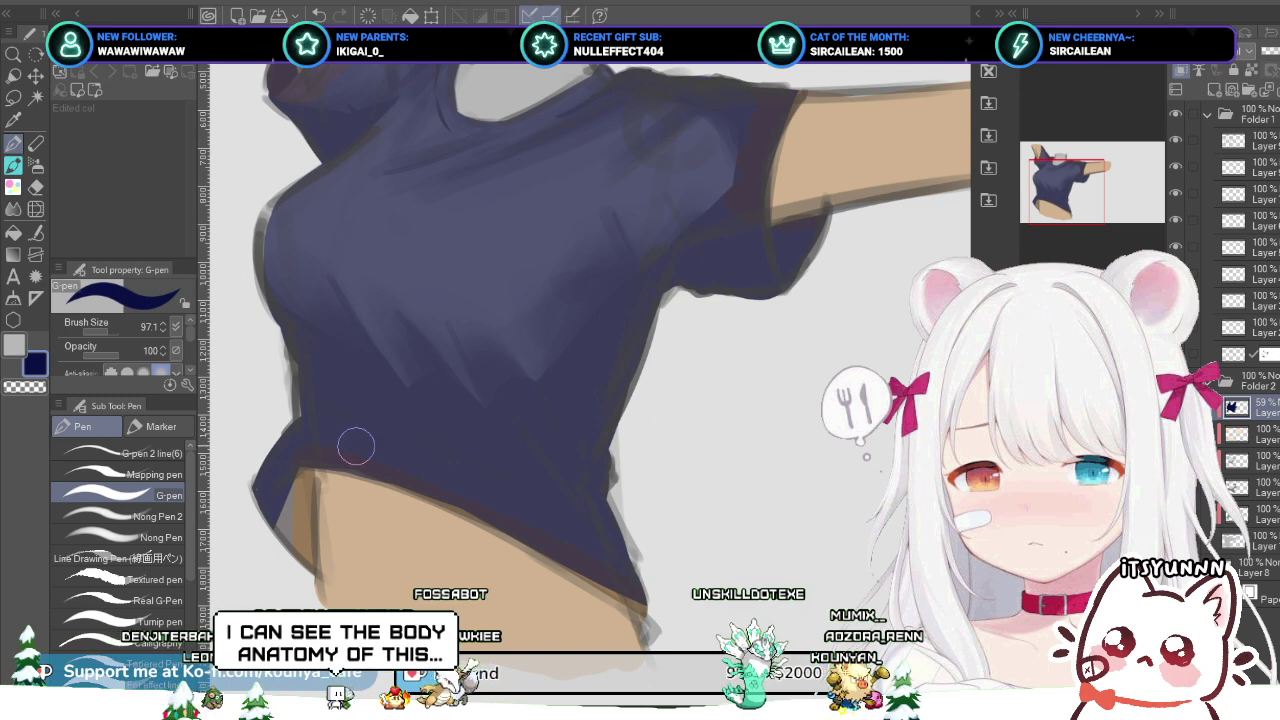
Step: Cover the darker skin strip and gray gap between the hem flap and the waist in navy
{"action": "left_click_drag", "start_coordinate": [284, 478], "coordinate": [295, 570]}
{"action": "left_click_drag", "start_coordinate": [310, 468], "coordinate": [309, 570]}
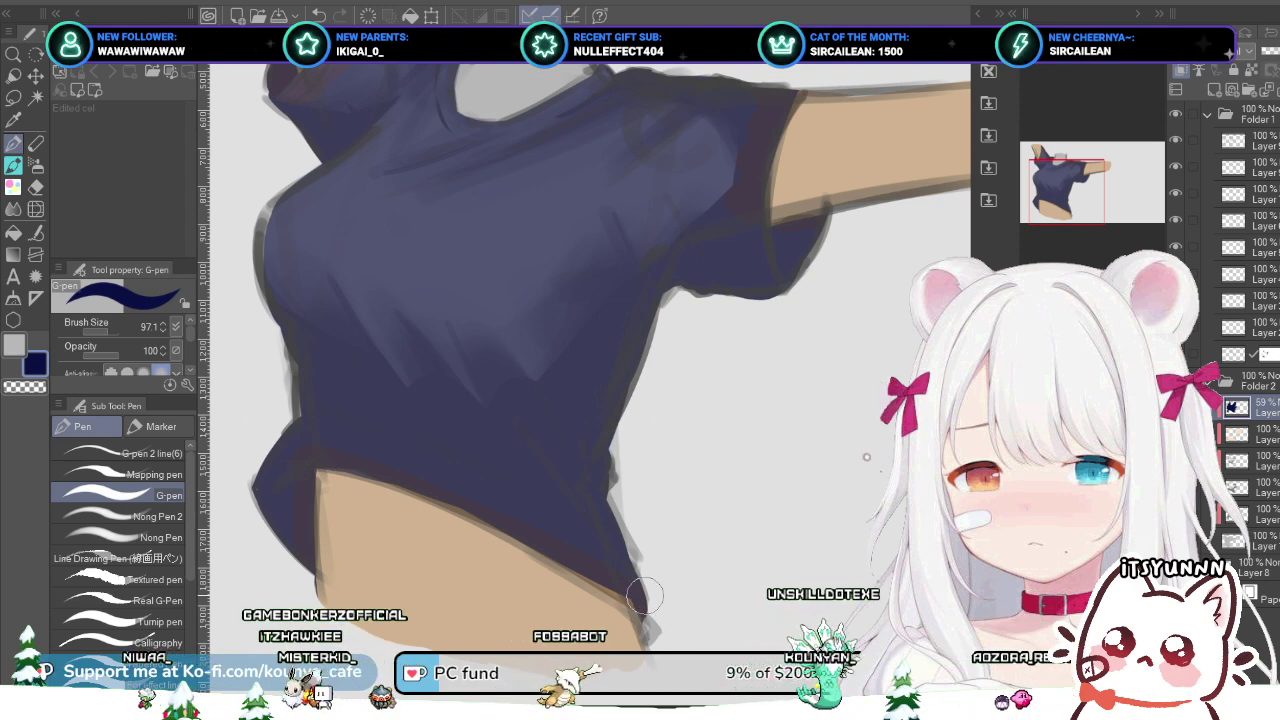
Step: Fill in the tip of the shirt hem's pointed corner beside the waist in navy with the G-pen at size 40.3
{"action": "scroll", "coordinate": [656, 614], "scroll_direction": "up", "scroll_amount": 2}
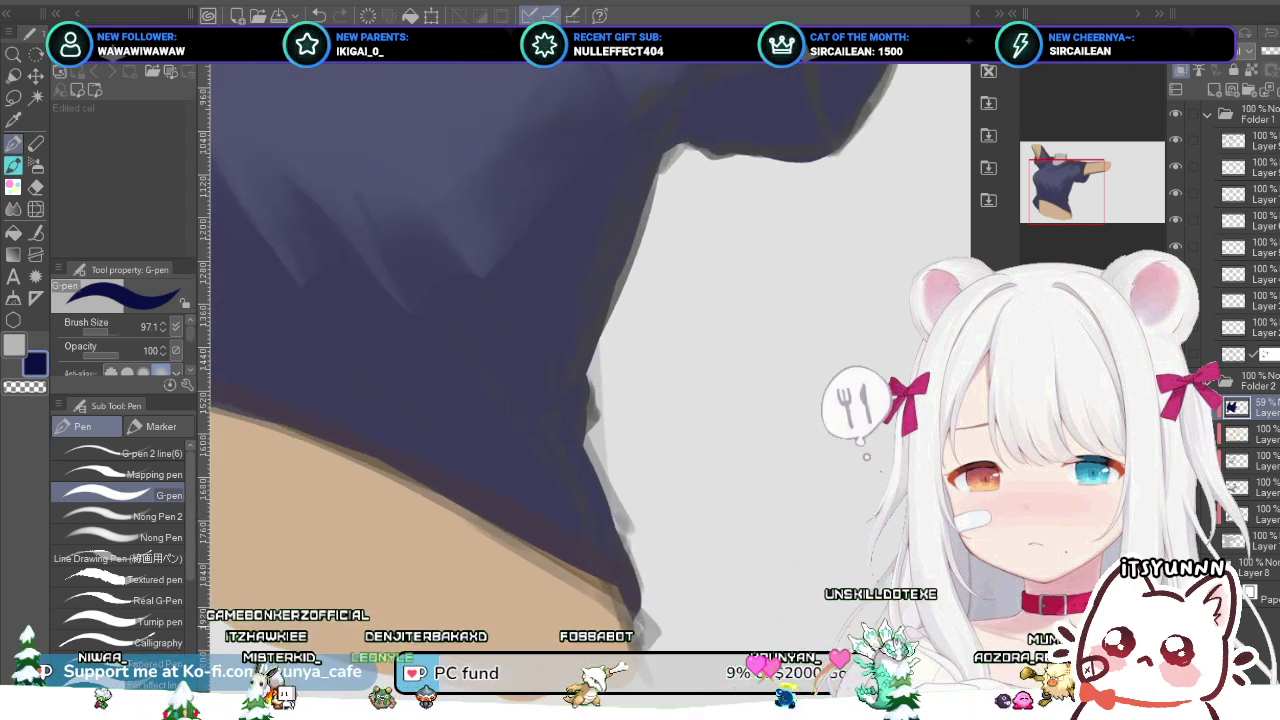
{"action": "left_click_drag", "start_coordinate": [656, 614], "coordinate": [607, 543]}
{"action": "key", "text": "bracketleft"}
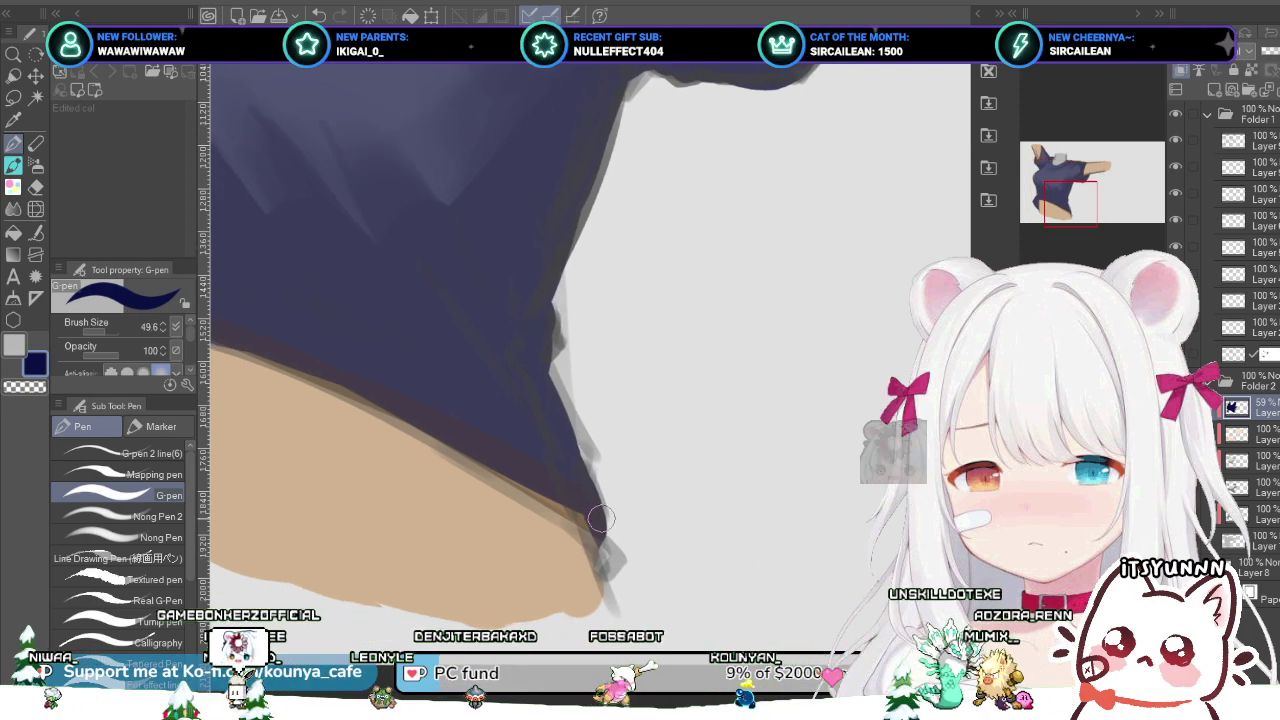
{"action": "key", "text": "bracketleft"}
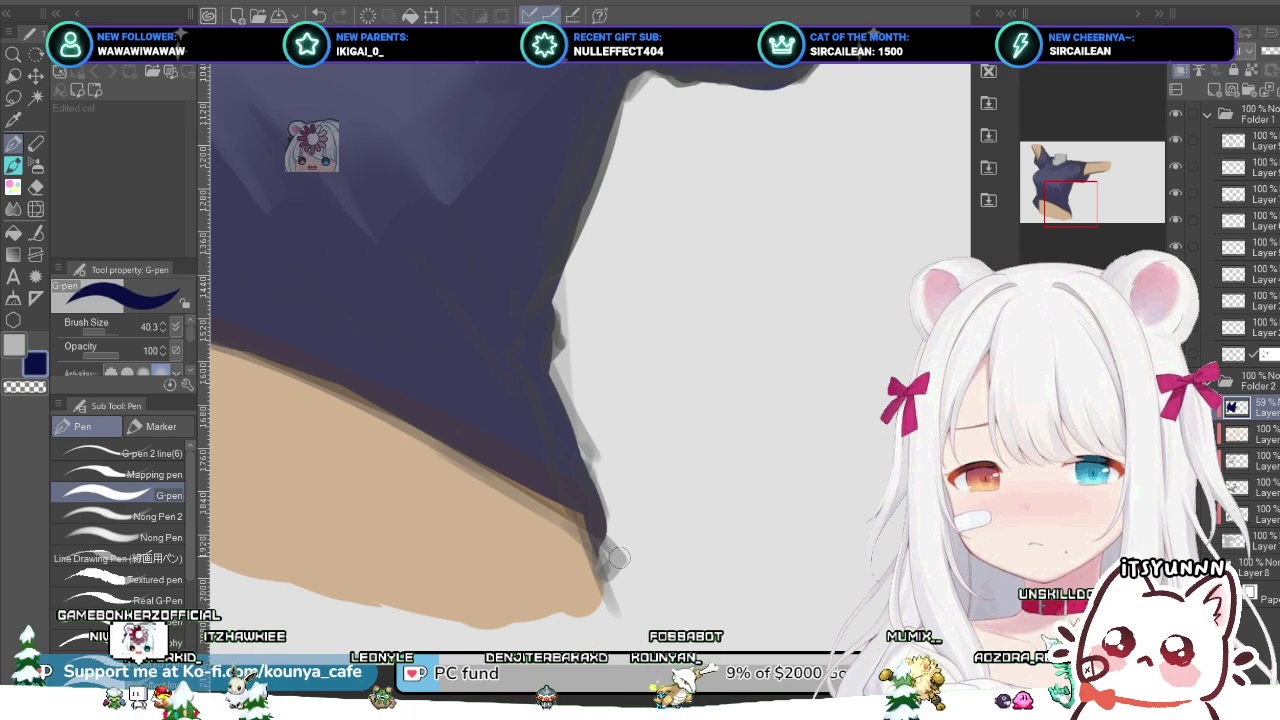
{"action": "scroll", "coordinate": [605, 548], "scroll_direction": "down", "scroll_amount": 5}
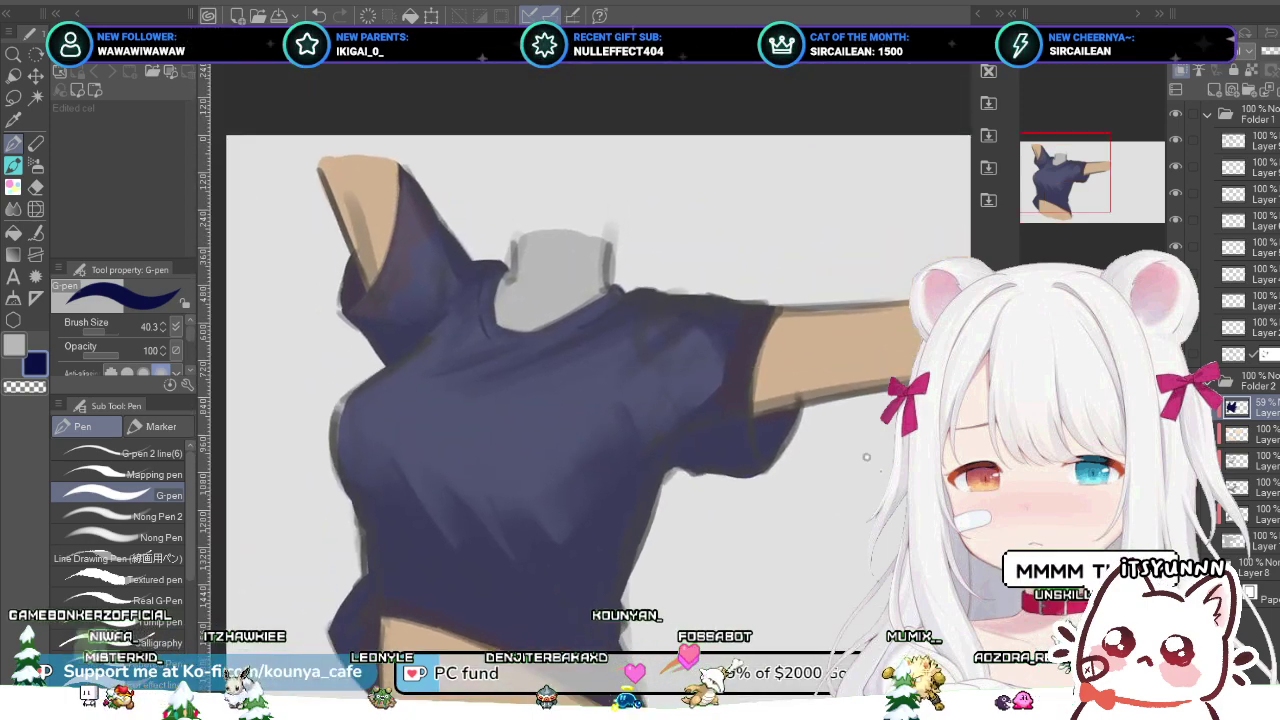
{"action": "scroll", "coordinate": [655, 220], "scroll_direction": "up", "scroll_amount": 2}
{"action": "mouse_move", "coordinate": [595, 468]}
{"action": "left_mouse_down"}
{"action": "mouse_move", "coordinate": [596, 454]}
{"action": "mouse_move", "coordinate": [611, 460]}
{"action": "left_mouse_up"}
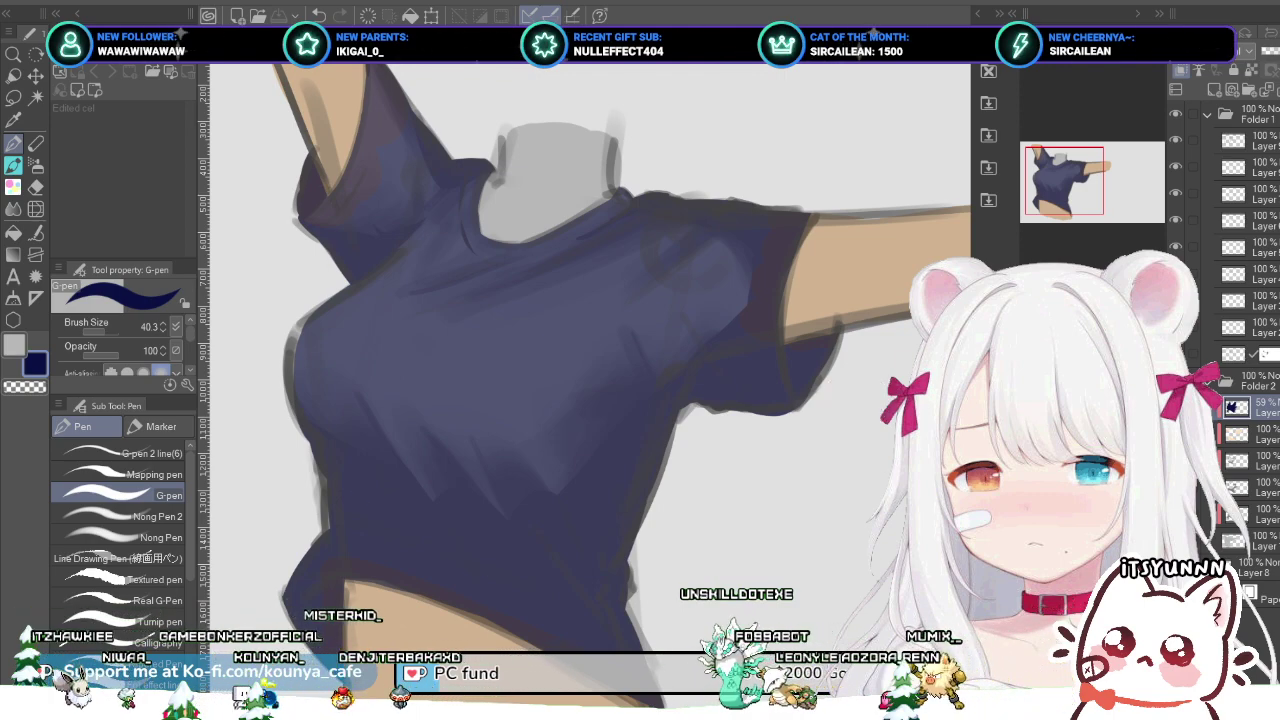
Step: On the gray base layer at the bottom of the folder, even out the chest's outer edge in light gray with the G-pen at size 40.3
{"action": "left_click", "coordinate": [1255, 541]}
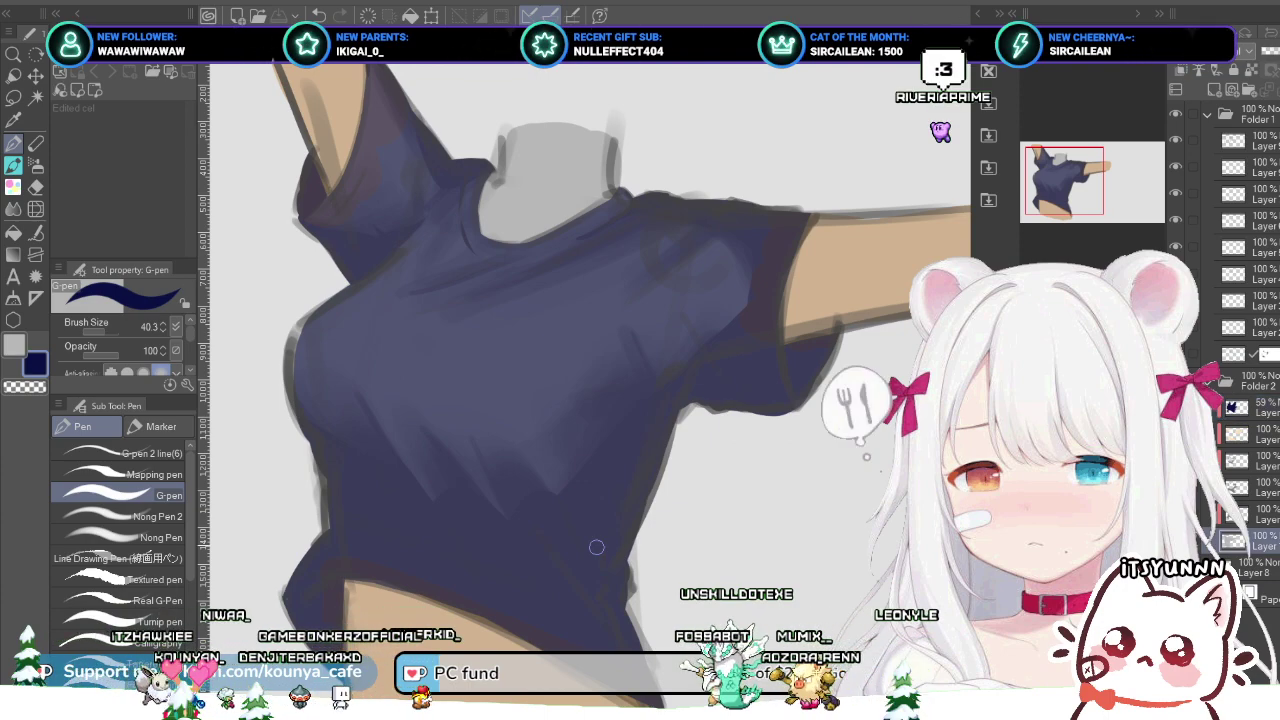
{"action": "key", "text": "x"}
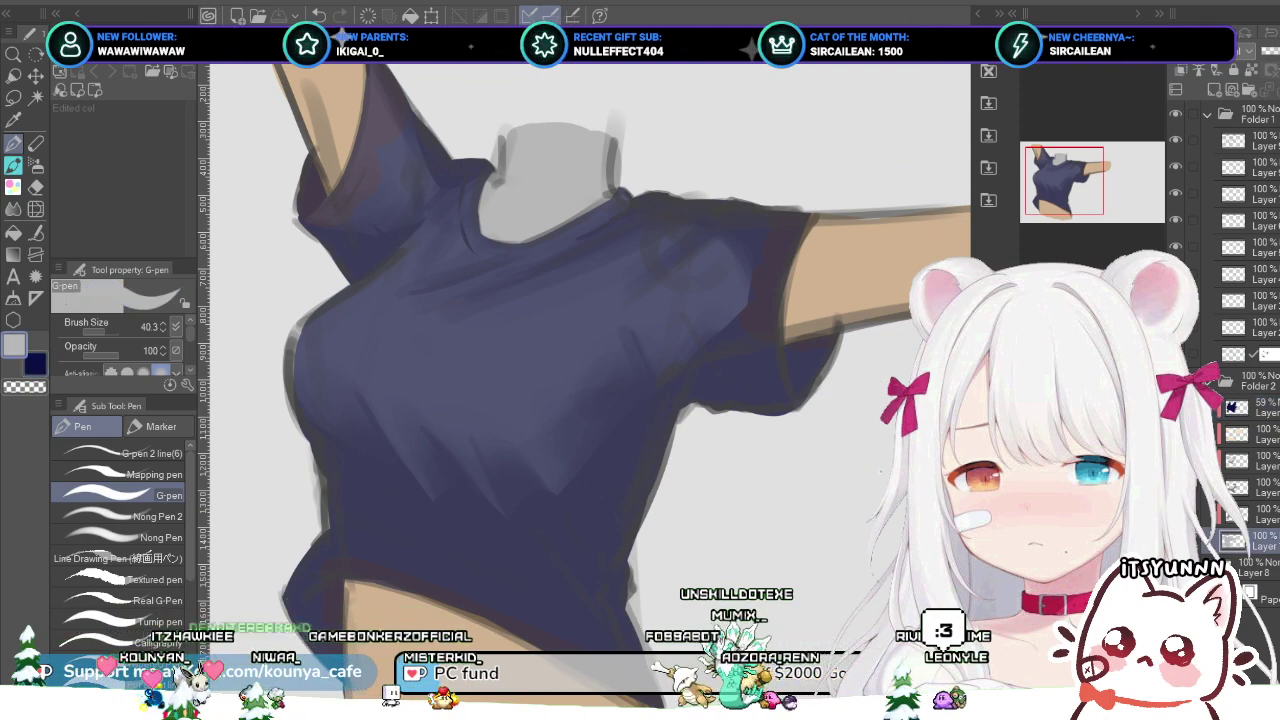
{"action": "scroll", "coordinate": [299, 340], "scroll_direction": "up", "scroll_amount": 3}
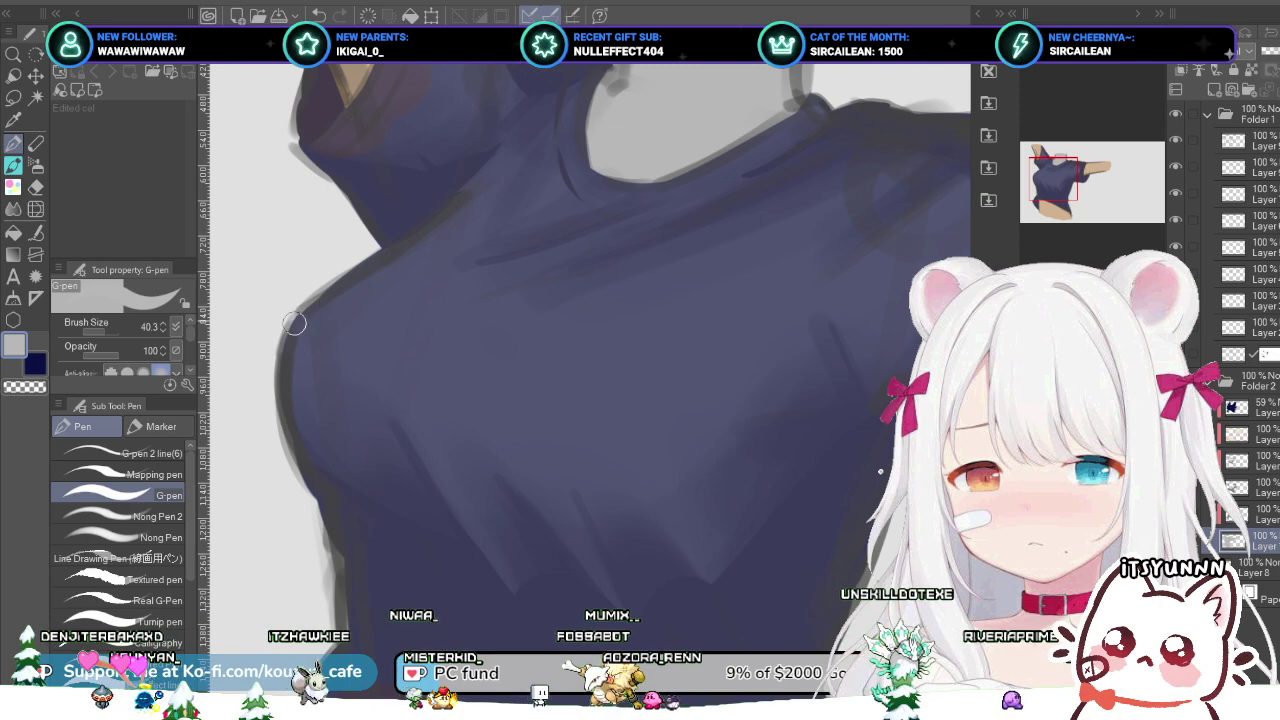
{"action": "scroll", "coordinate": [347, 288], "scroll_direction": "down", "scroll_amount": 3}
{"action": "scroll", "coordinate": [402, 484], "scroll_direction": "up", "scroll_amount": 2}
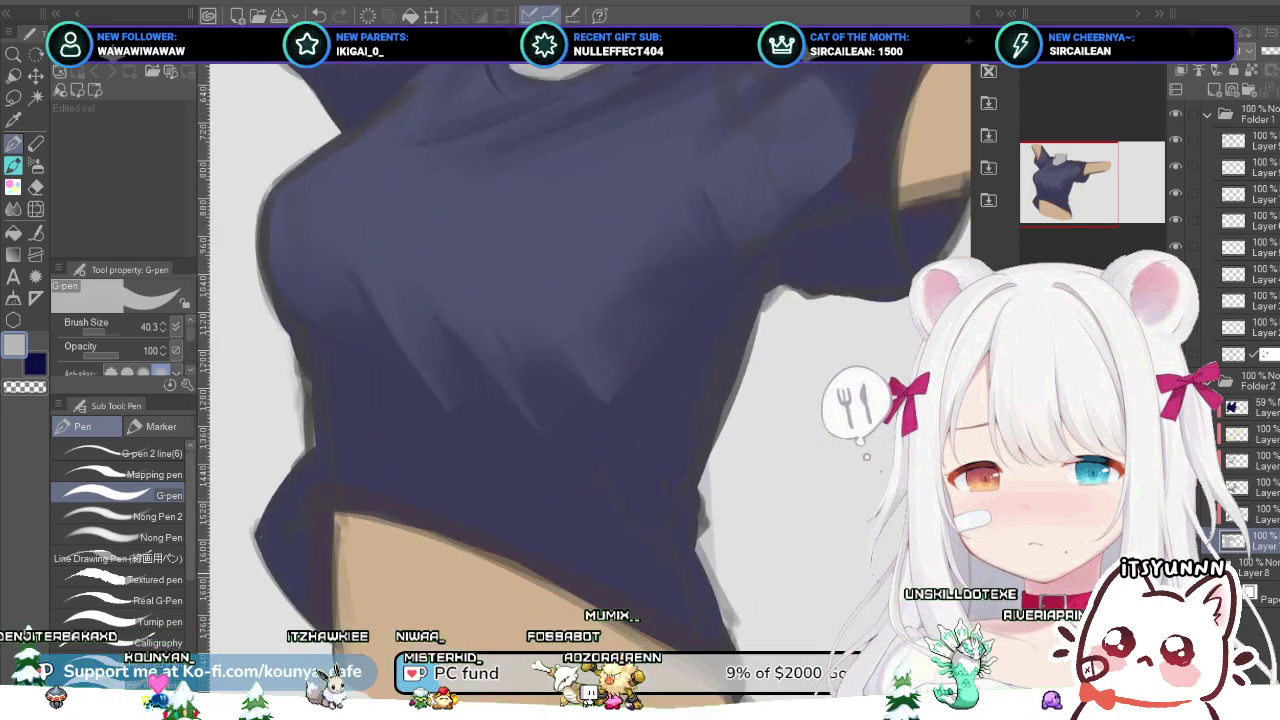
Step: Extend the hem's lower corner into a solid pointed tip past the waist on the base layer with the light gray G-pen
{"action": "left_click_drag", "start_coordinate": [590, 600], "coordinate": [505, 450]}
{"action": "scroll", "coordinate": [517, 540], "scroll_direction": "up", "scroll_amount": 3}
{"action": "left_click_drag", "start_coordinate": [517, 540], "coordinate": [402, 420]}
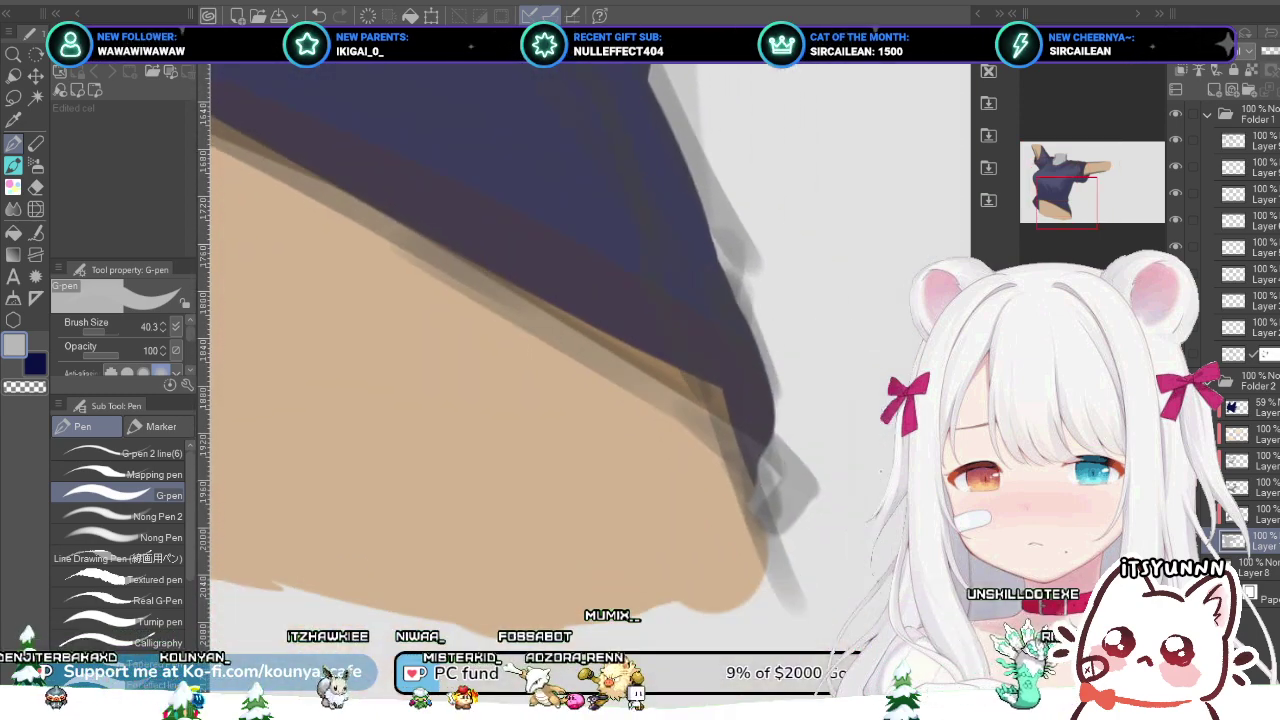
{"action": "scroll", "coordinate": [557, 386], "scroll_direction": "up", "scroll_amount": 3}
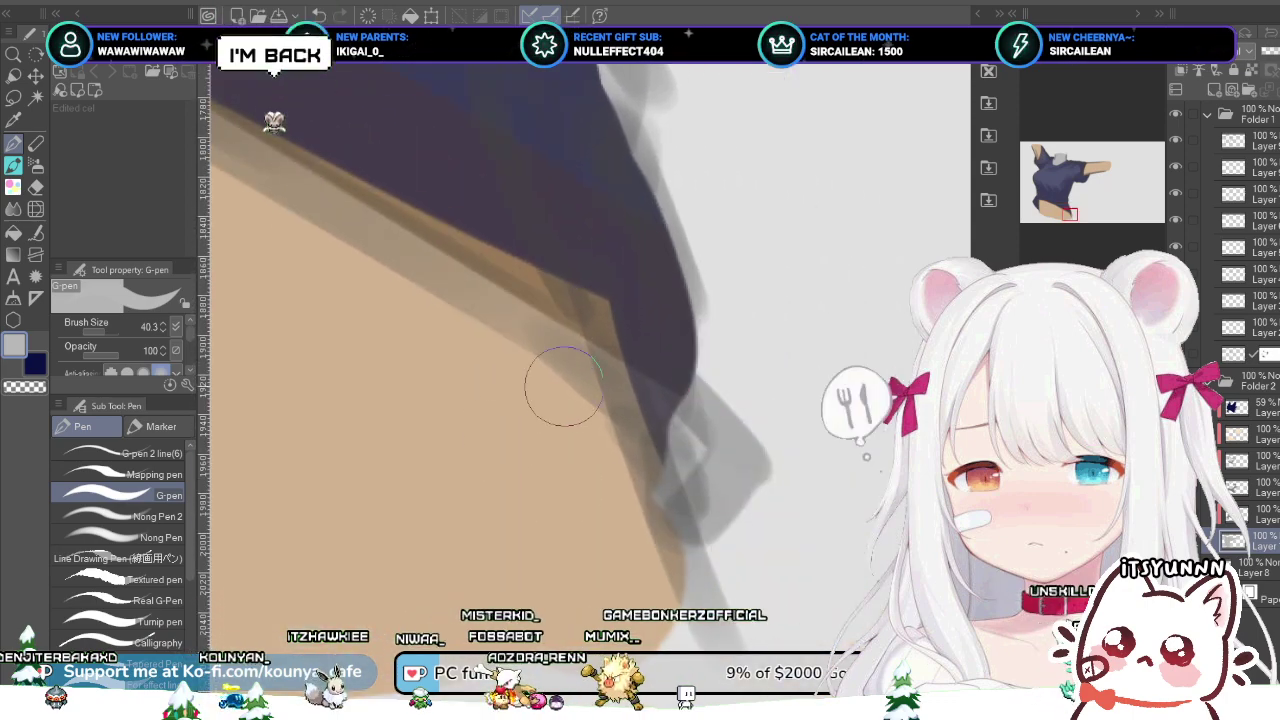
{"action": "left_click_drag", "start_coordinate": [686, 386], "coordinate": [746, 460]}
{"action": "key", "text": "ctrl+z"}
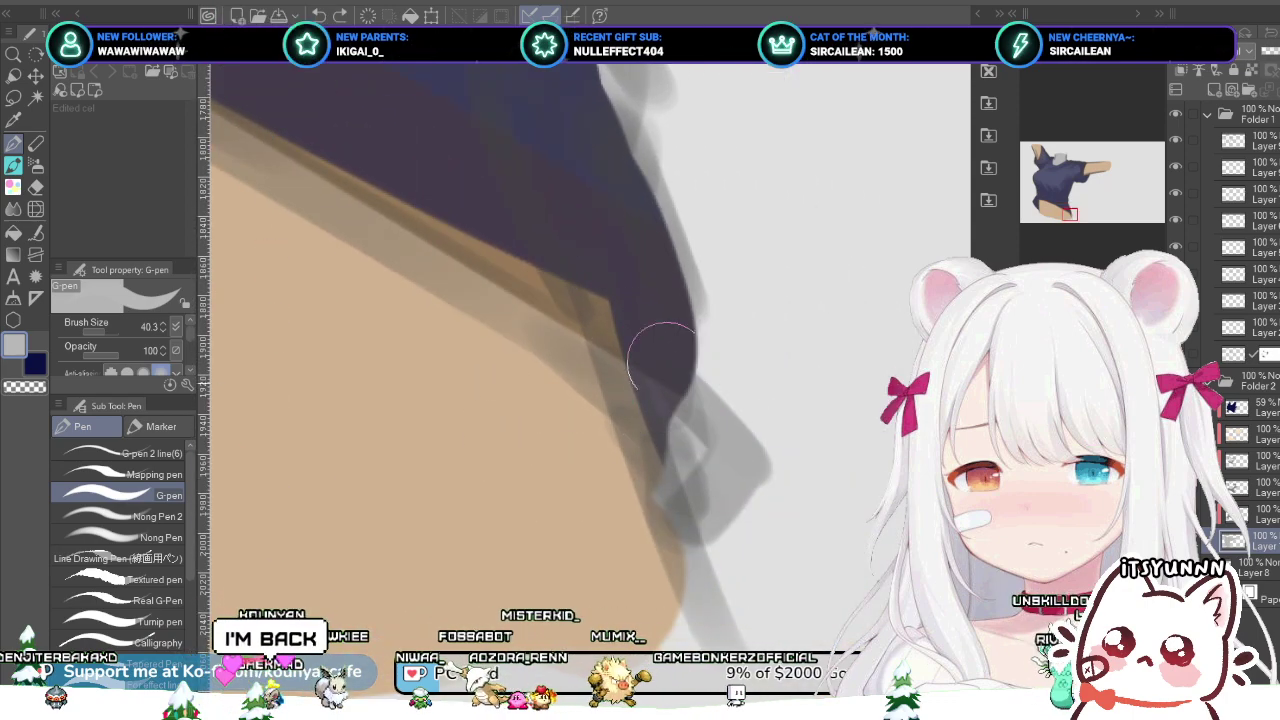
{"action": "mouse_move", "coordinate": [688, 382]}
{"action": "left_mouse_down"}
{"action": "mouse_move", "coordinate": [745, 450]}
{"action": "mouse_move", "coordinate": [692, 526]}
{"action": "left_mouse_up"}
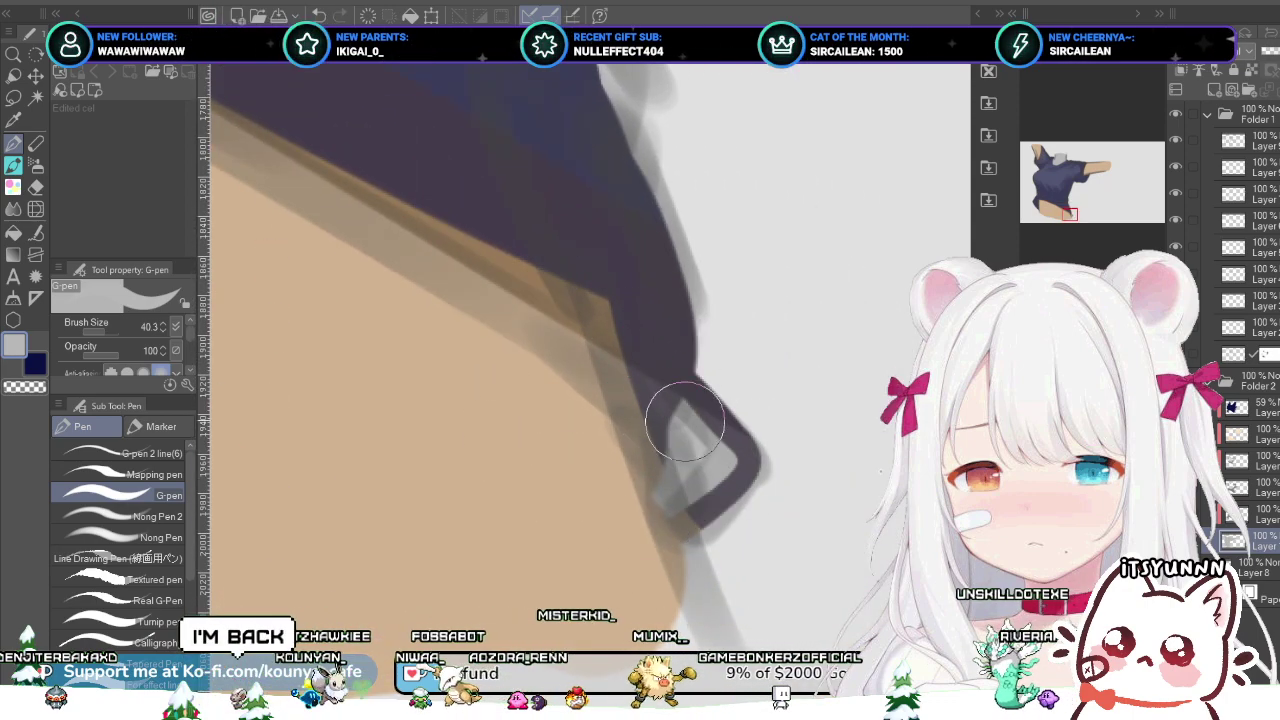
{"action": "mouse_move", "coordinate": [684, 422]}
{"action": "left_mouse_down"}
{"action": "mouse_move", "coordinate": [647, 474]}
{"action": "mouse_move", "coordinate": [662, 481]}
{"action": "mouse_move", "coordinate": [646, 501]}
{"action": "mouse_move", "coordinate": [682, 496]}
{"action": "mouse_move", "coordinate": [682, 429]}
{"action": "mouse_move", "coordinate": [654, 390]}
{"action": "mouse_move", "coordinate": [690, 438]}
{"action": "left_mouse_up"}
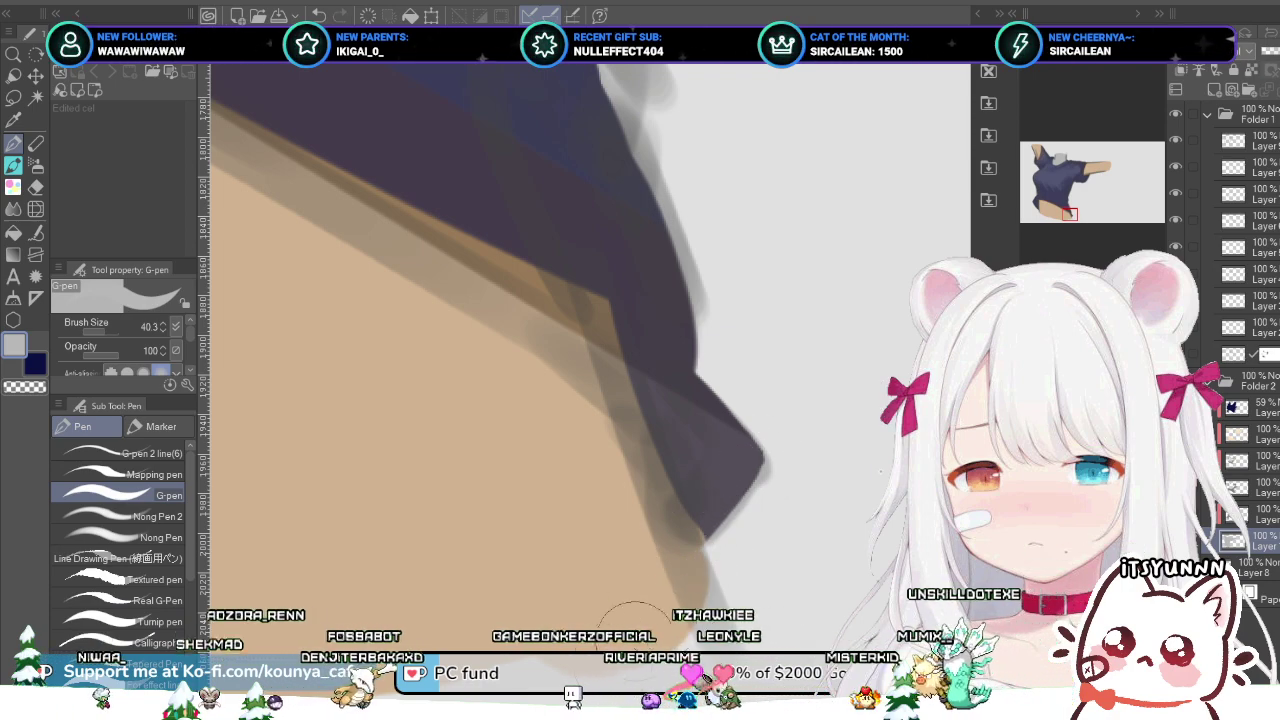
Step: Fill out and smooth the bare waist's lower edge on the base layer with the light gray G-pen at size 128.6
{"action": "scroll", "coordinate": [685, 570], "scroll_direction": "down", "scroll_amount": 2}
{"action": "scroll", "coordinate": [685, 570], "scroll_direction": "down", "scroll_amount": 1}
{"action": "left_click_drag", "start_coordinate": [685, 570], "coordinate": [768, 630]}
{"action": "scroll", "coordinate": [435, 595], "scroll_direction": "down", "scroll_amount": 2}
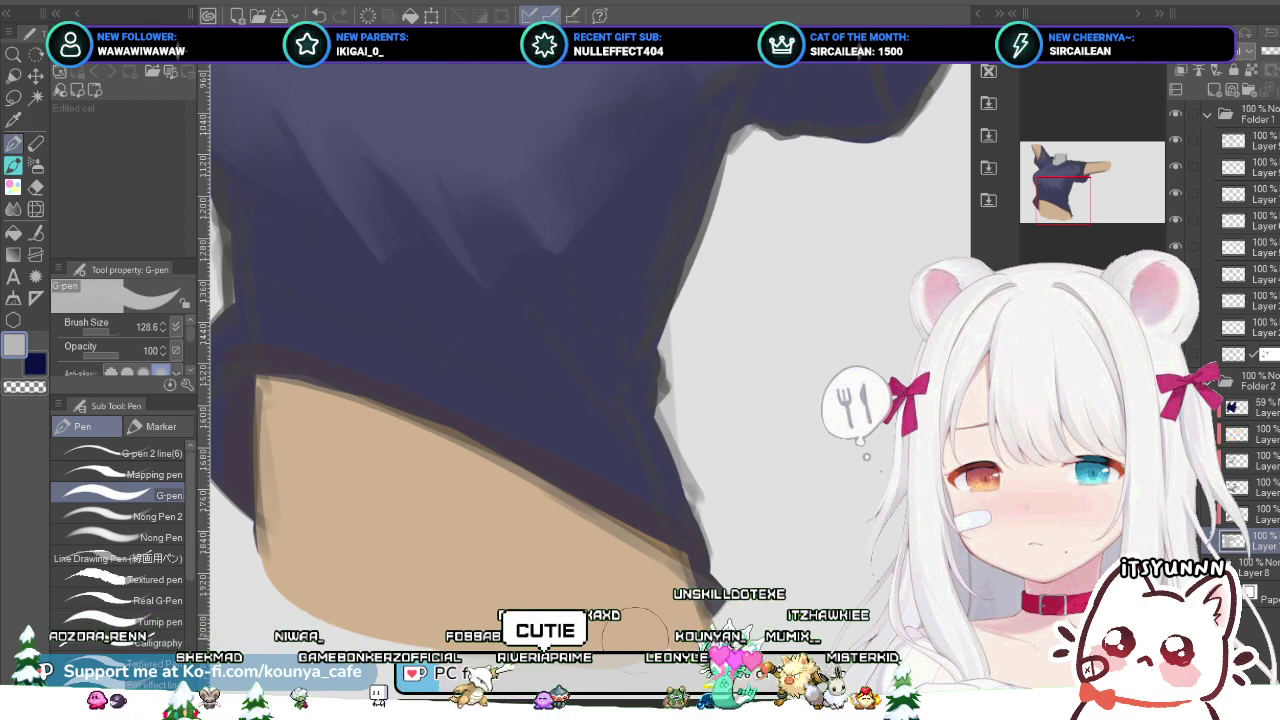
{"action": "scroll", "coordinate": [630, 556], "scroll_direction": "down", "scroll_amount": 3}
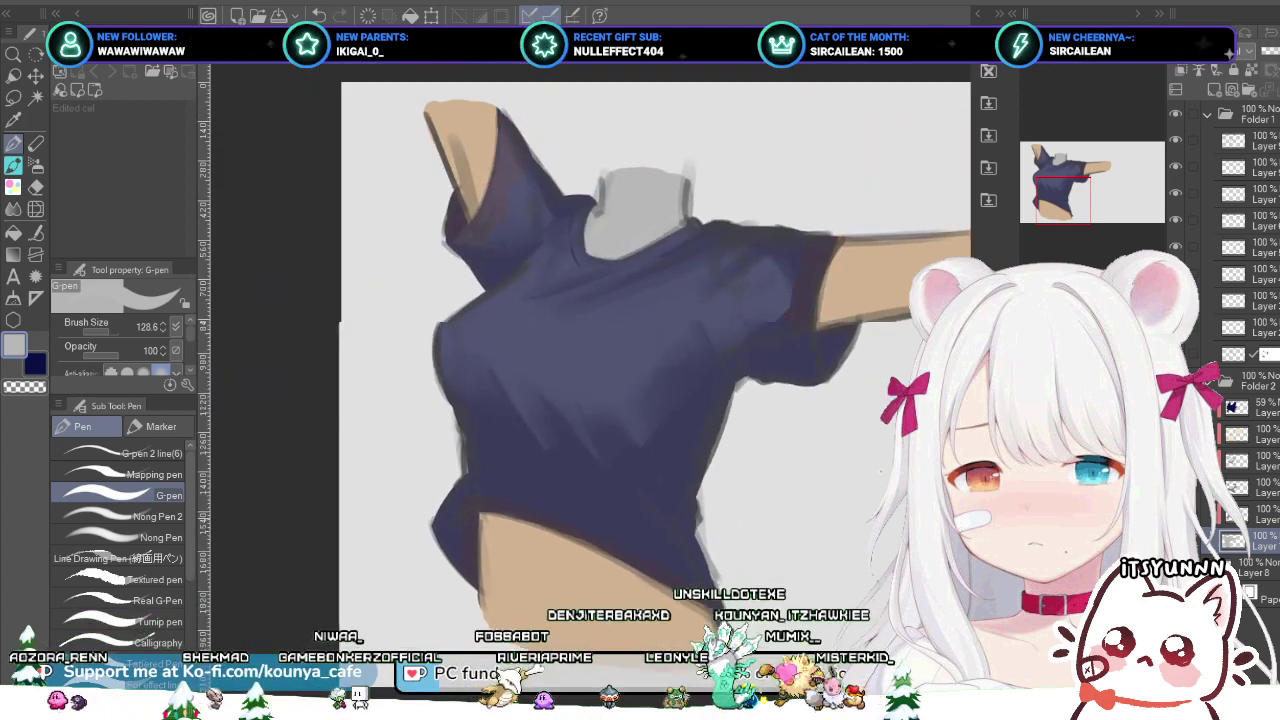
Step: Fill out the collar's pointed end beside the neck on the base layer with the light gray G-pen at size 60.2
{"action": "scroll", "coordinate": [571, 386], "scroll_direction": "up", "scroll_amount": 5}
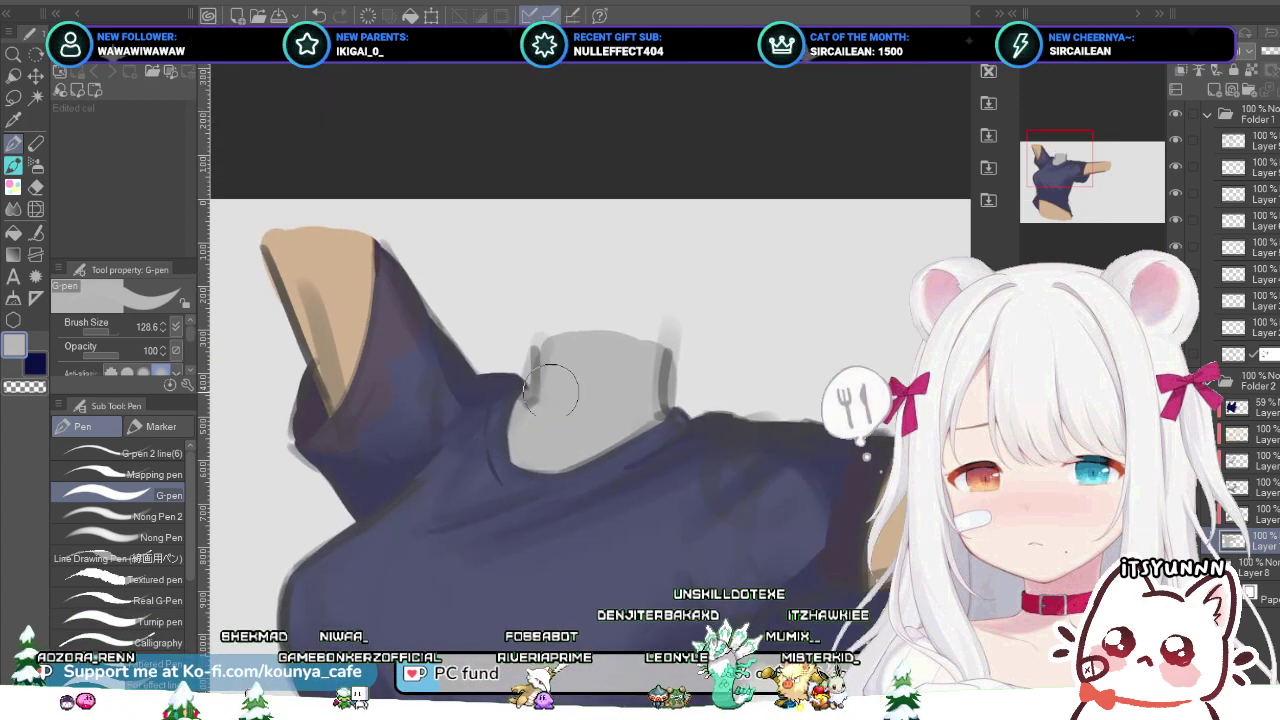
{"action": "key", "text": "["}
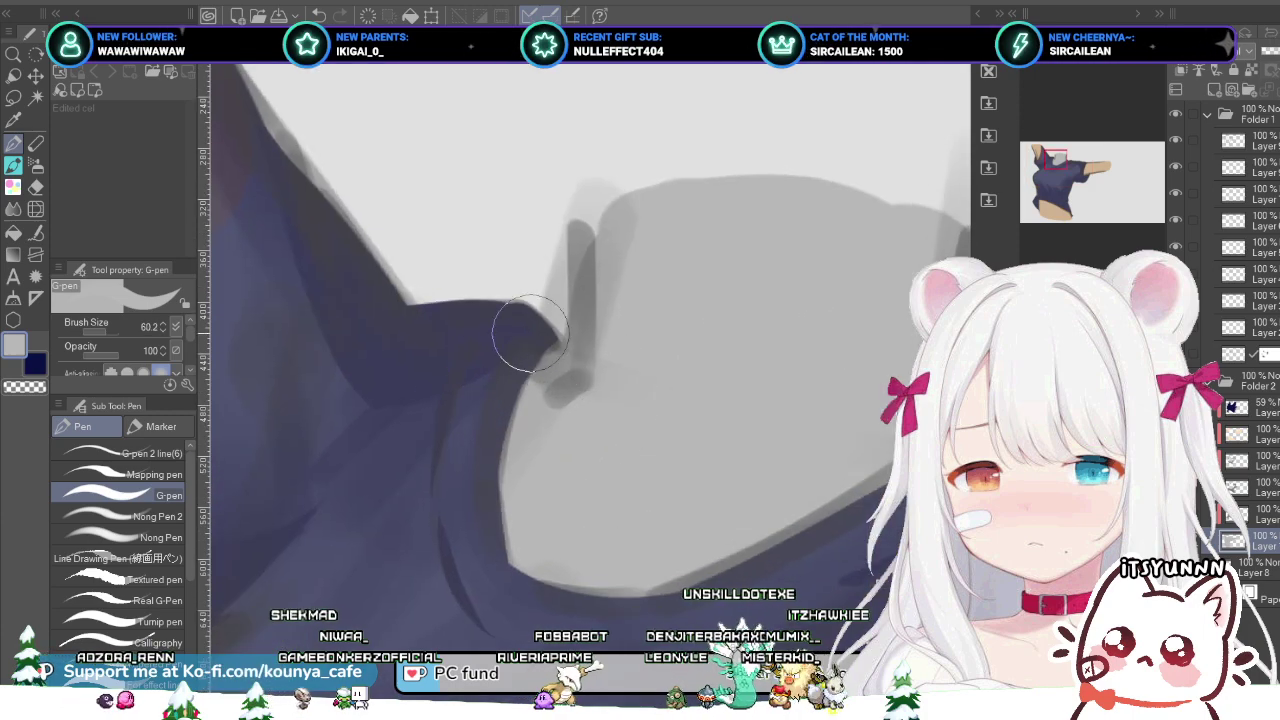
{"action": "scroll", "coordinate": [570, 360], "scroll_direction": "down", "scroll_amount": 3}
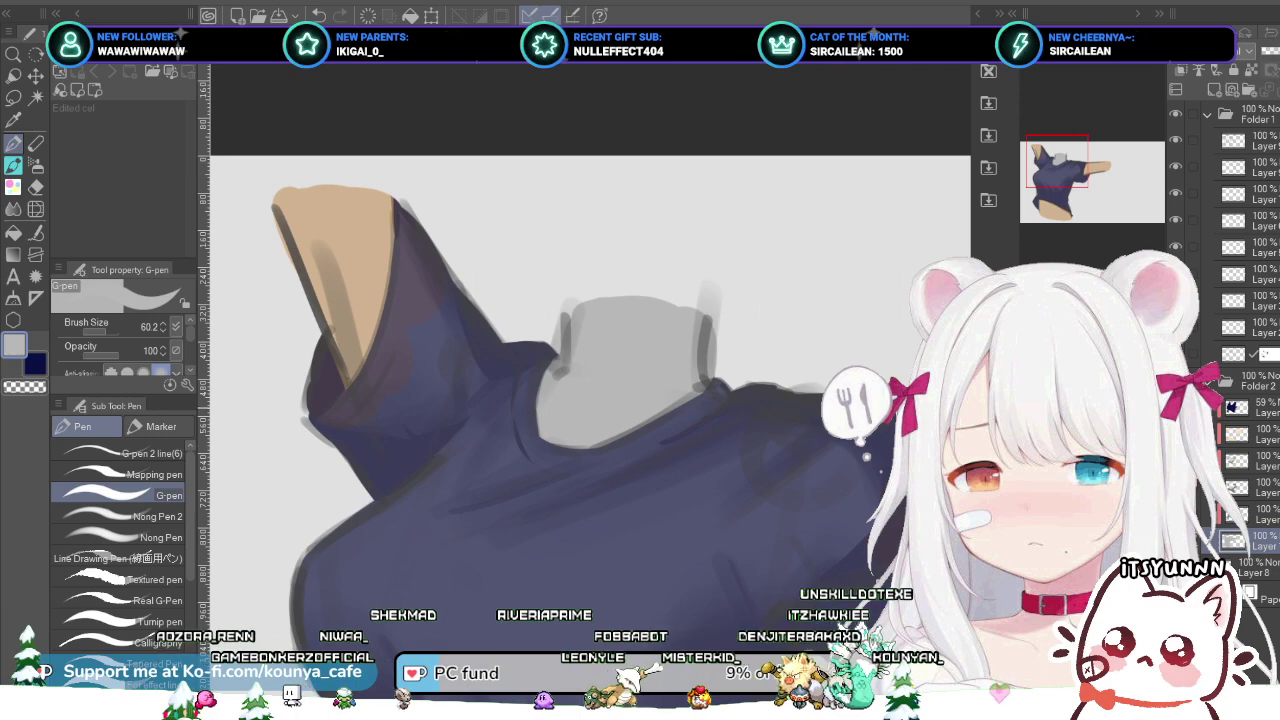
Step: Extend the outer edge of the raised arm's sleeve opening on the base layer with the light gray G-pen at size 44.4
{"action": "scroll", "coordinate": [306, 402], "scroll_direction": "up", "scroll_amount": 5}
{"action": "key", "text": "["}
{"action": "key", "text": "["}
{"action": "key", "text": "["}
{"action": "key", "text": "["}
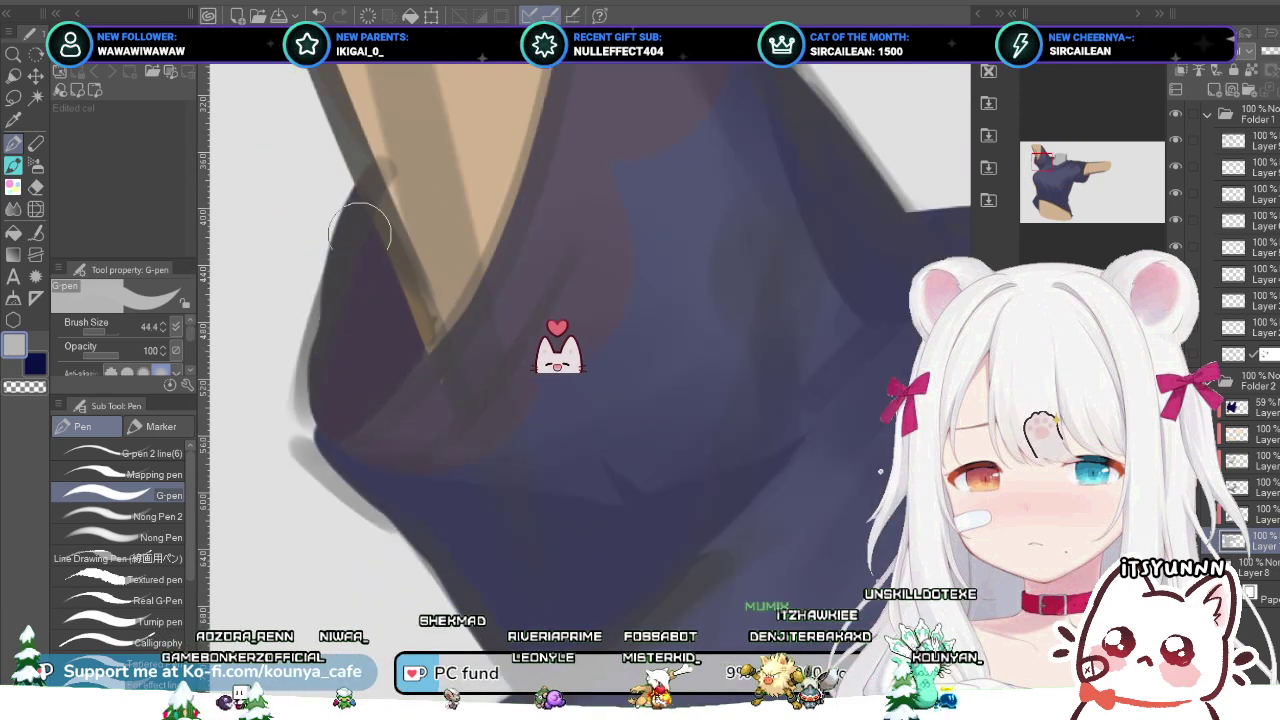
{"action": "mouse_move", "coordinate": [371, 205]}
{"action": "left_mouse_down"}
{"action": "mouse_move", "coordinate": [311, 411]}
{"action": "mouse_move", "coordinate": [321, 341]}
{"action": "mouse_move", "coordinate": [320, 420]}
{"action": "left_mouse_up"}
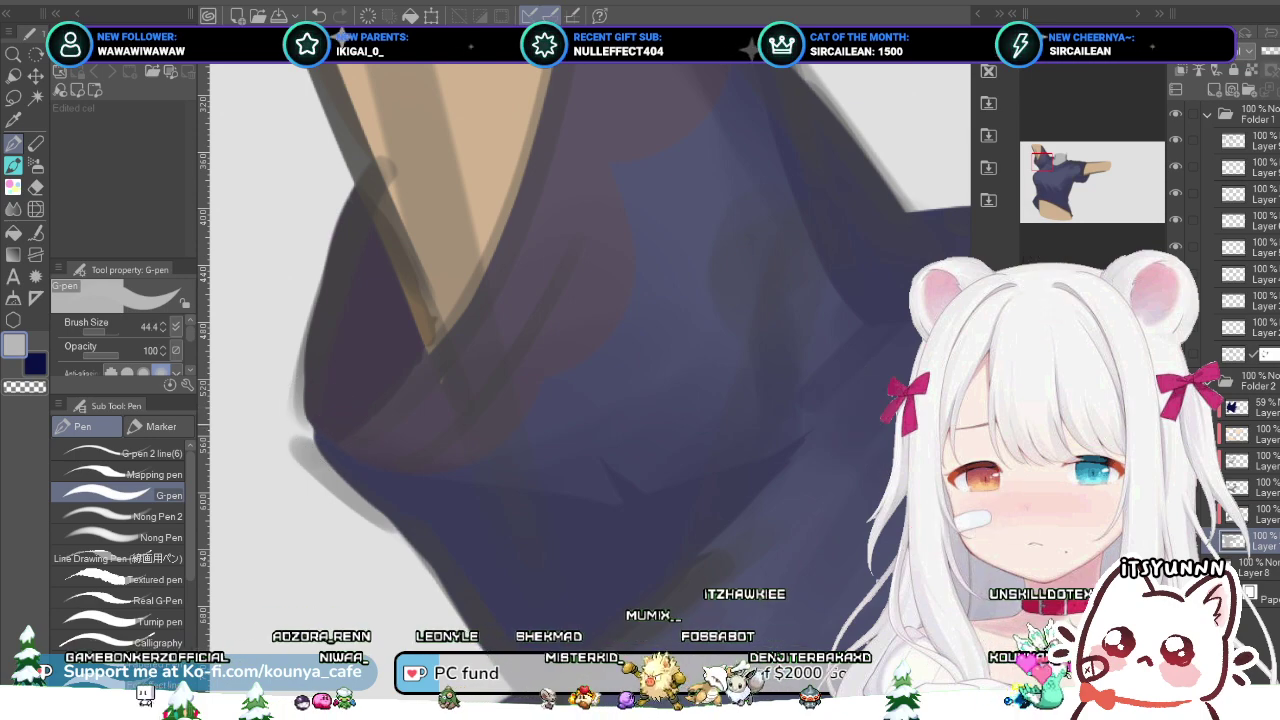
{"action": "scroll", "coordinate": [337, 440], "scroll_direction": "down", "scroll_amount": 3}
{"action": "left_click_drag", "start_coordinate": [506, 497], "coordinate": [506, 337]}
{"action": "scroll", "coordinate": [506, 337], "scroll_direction": "down", "scroll_amount": 2}
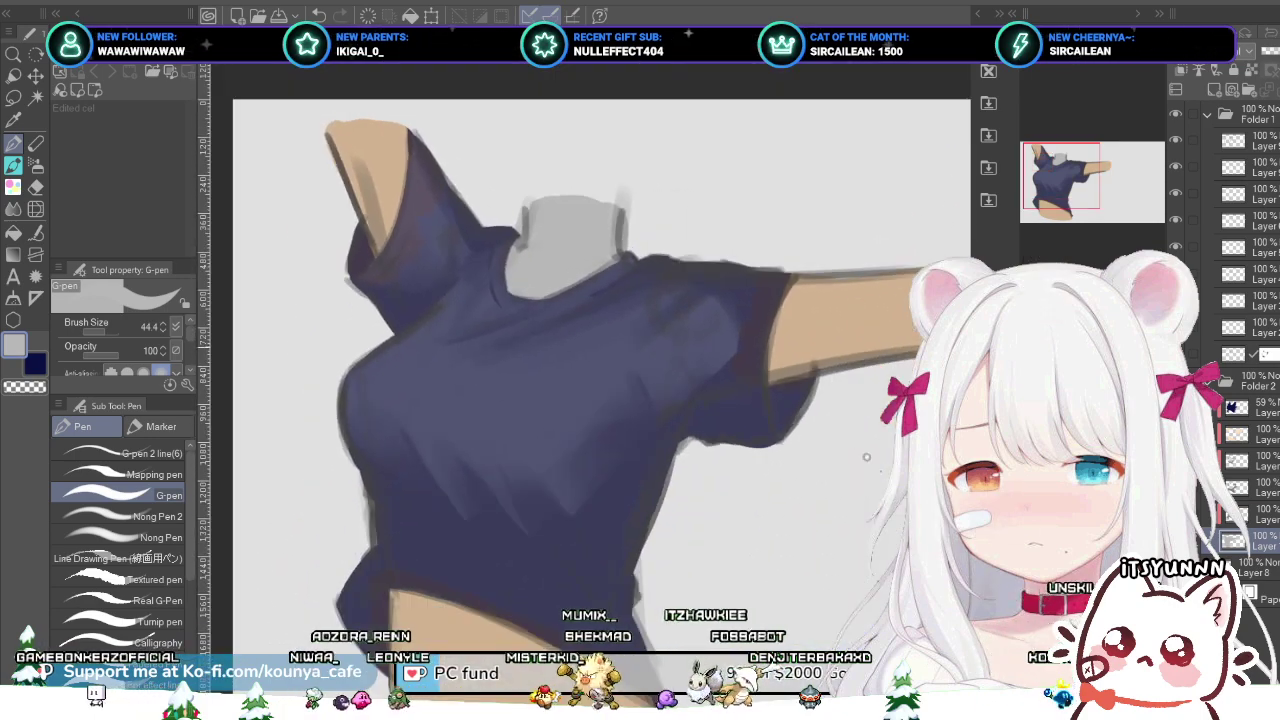
Step: Examine the neck, the collar edges and the overall shirt silhouette
{"action": "scroll", "coordinate": [506, 337], "scroll_direction": "up", "scroll_amount": 2}
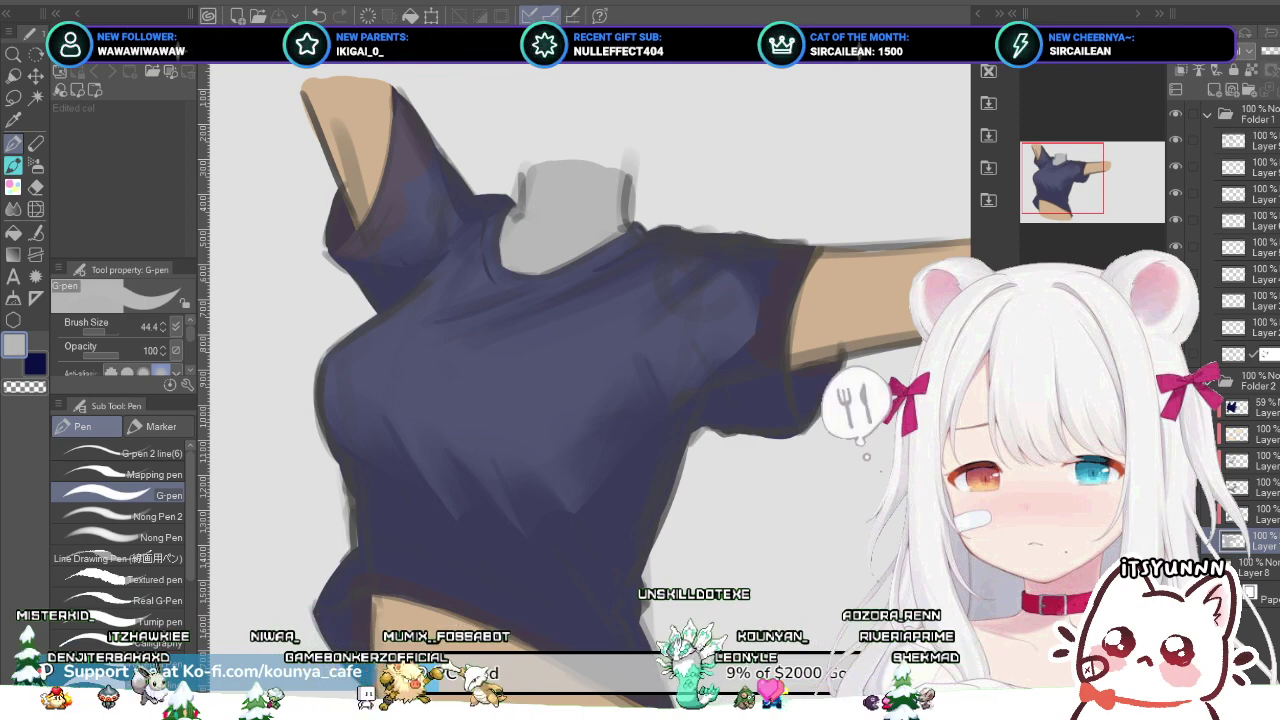
{"action": "left_click_drag", "start_coordinate": [538, 198], "coordinate": [608, 168]}
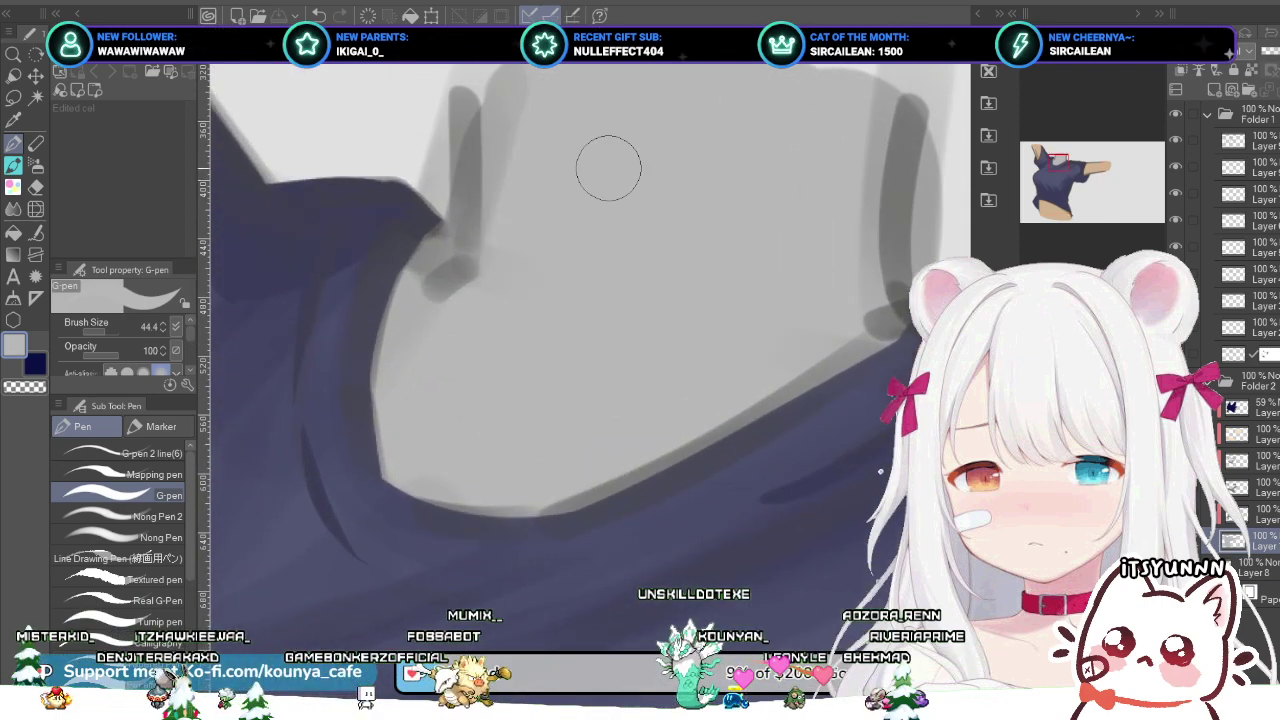
{"action": "scroll", "coordinate": [574, 190], "scroll_direction": "down", "scroll_amount": 3}
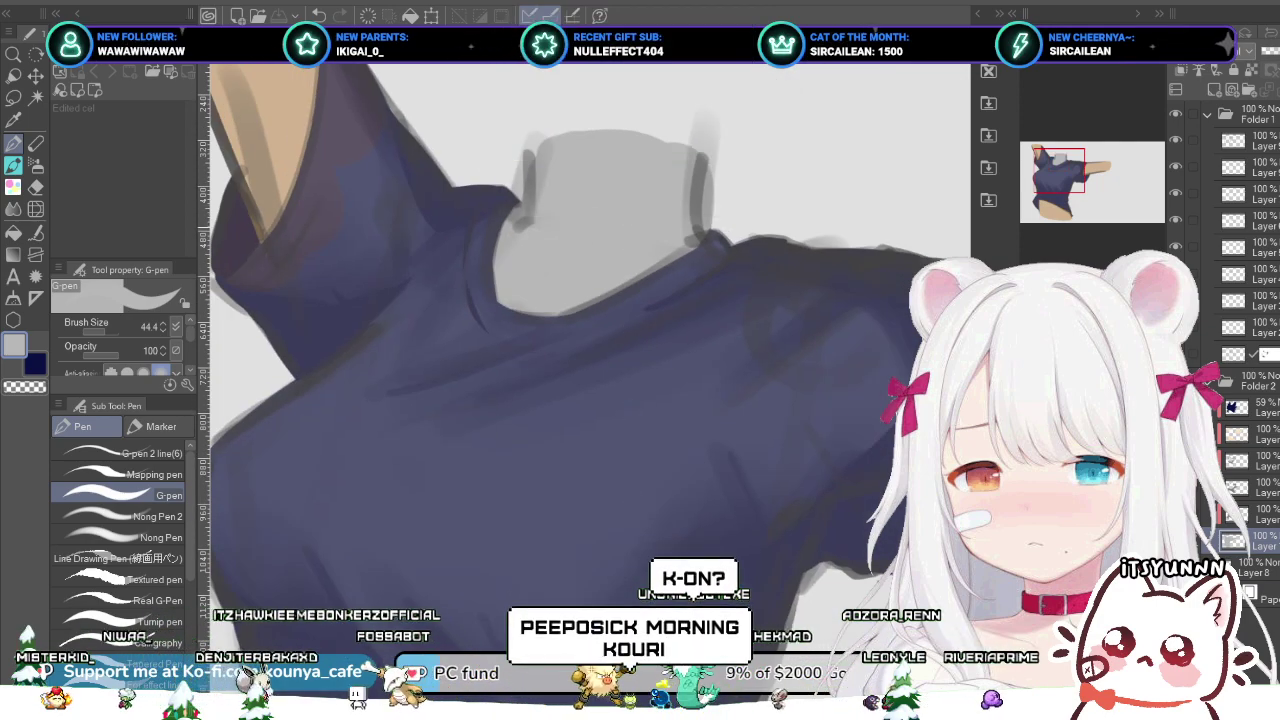
{"action": "scroll", "coordinate": [571, 209], "scroll_direction": "down", "scroll_amount": 2}
{"action": "scroll", "coordinate": [571, 245], "scroll_direction": "down", "scroll_amount": 2}
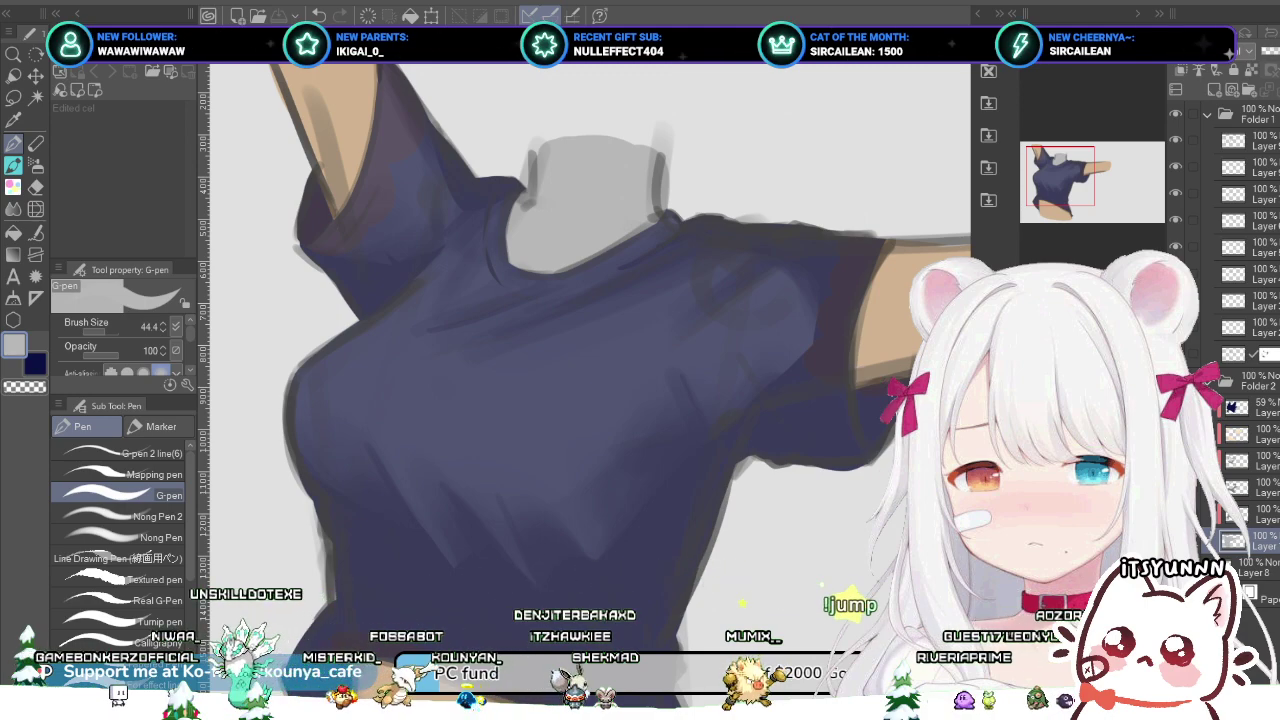
{"action": "left_click", "coordinate": [1255, 407]}
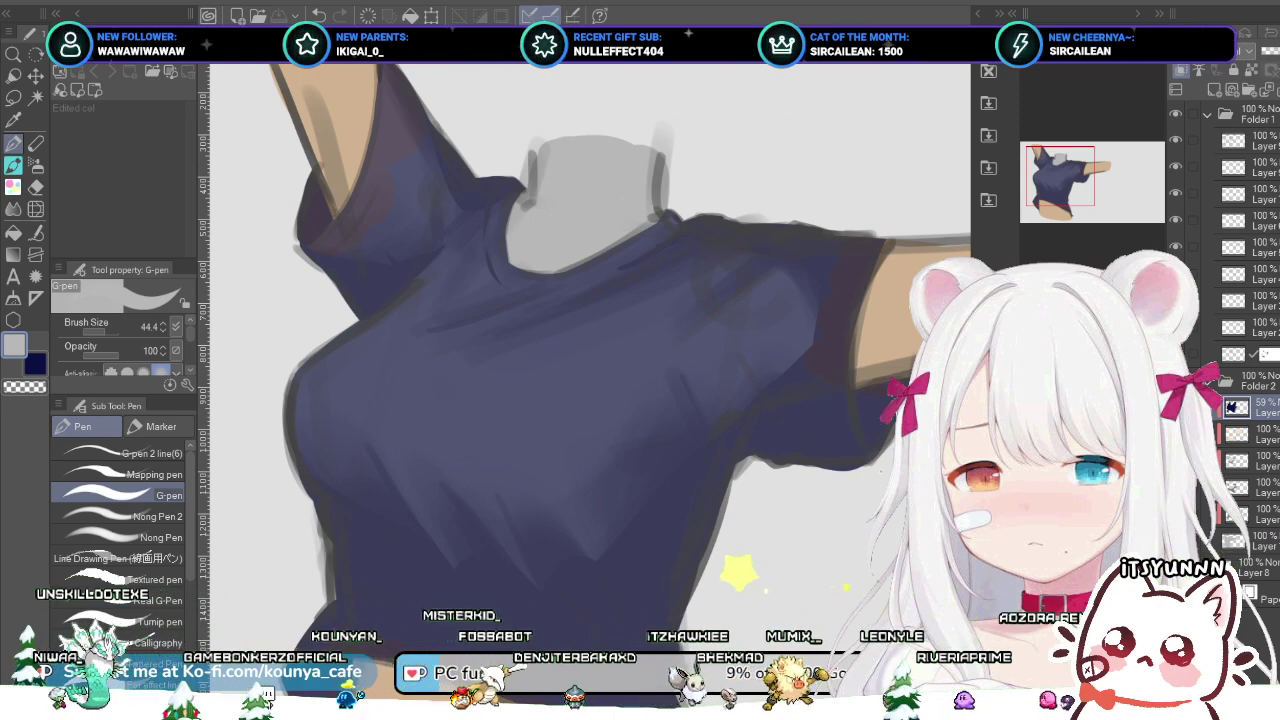
{"action": "scroll", "coordinate": [616, 322], "scroll_direction": "down", "scroll_amount": 3}
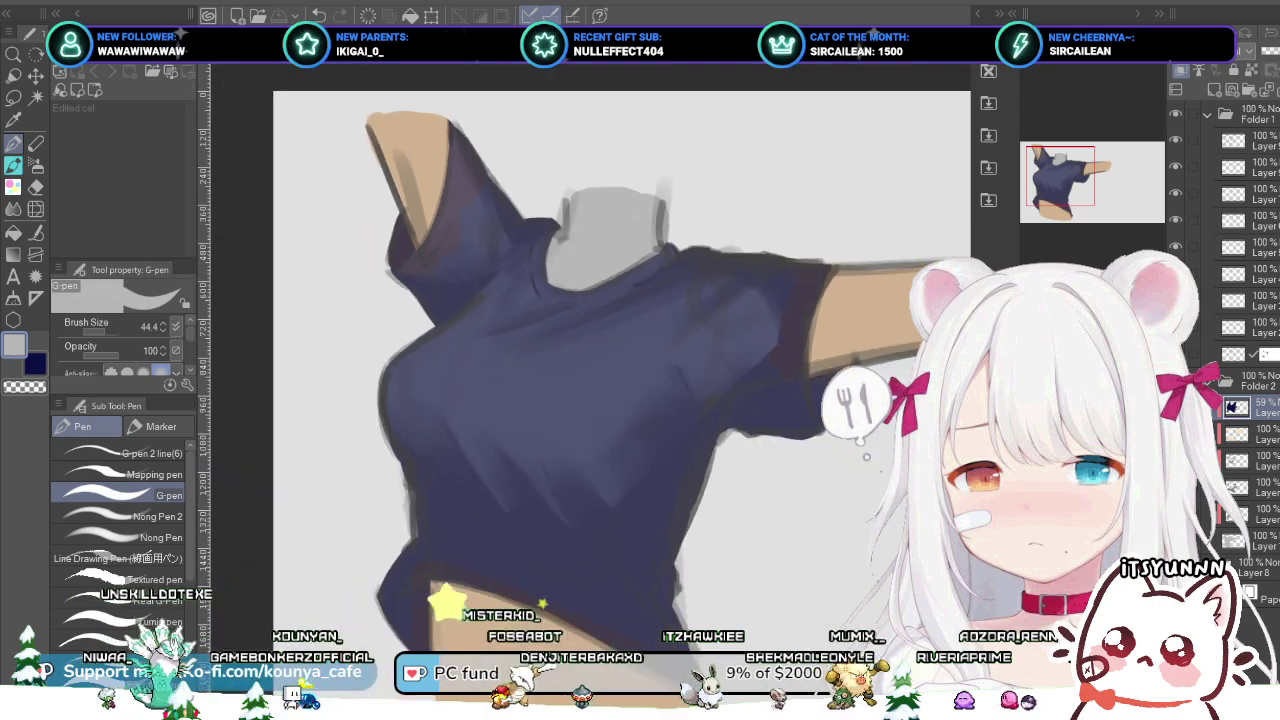
{"action": "scroll", "coordinate": [650, 432], "scroll_direction": "up", "scroll_amount": 2}
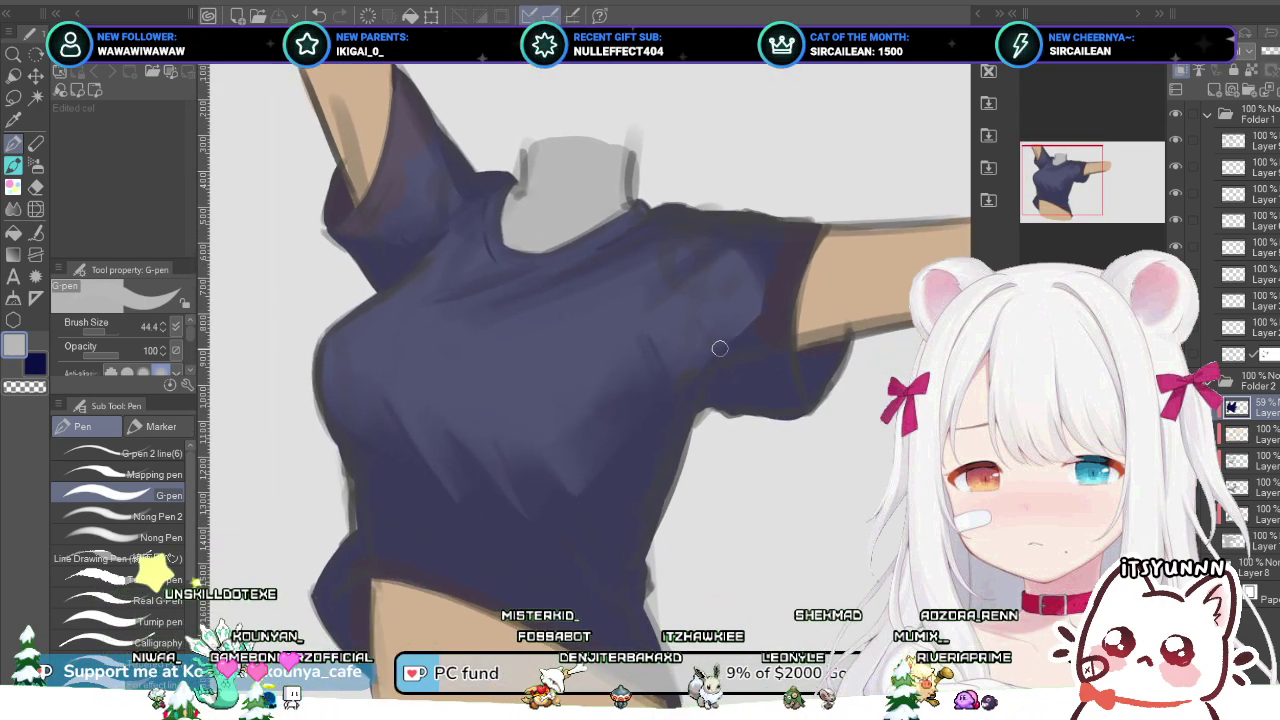
Step: Paint the gray neck peach on the skin layer with the G-pen at size 245.2, using the skin color sampled from the waist
{"action": "key", "text": "ctrl+z"}
{"action": "key", "text": "ctrl+z"}
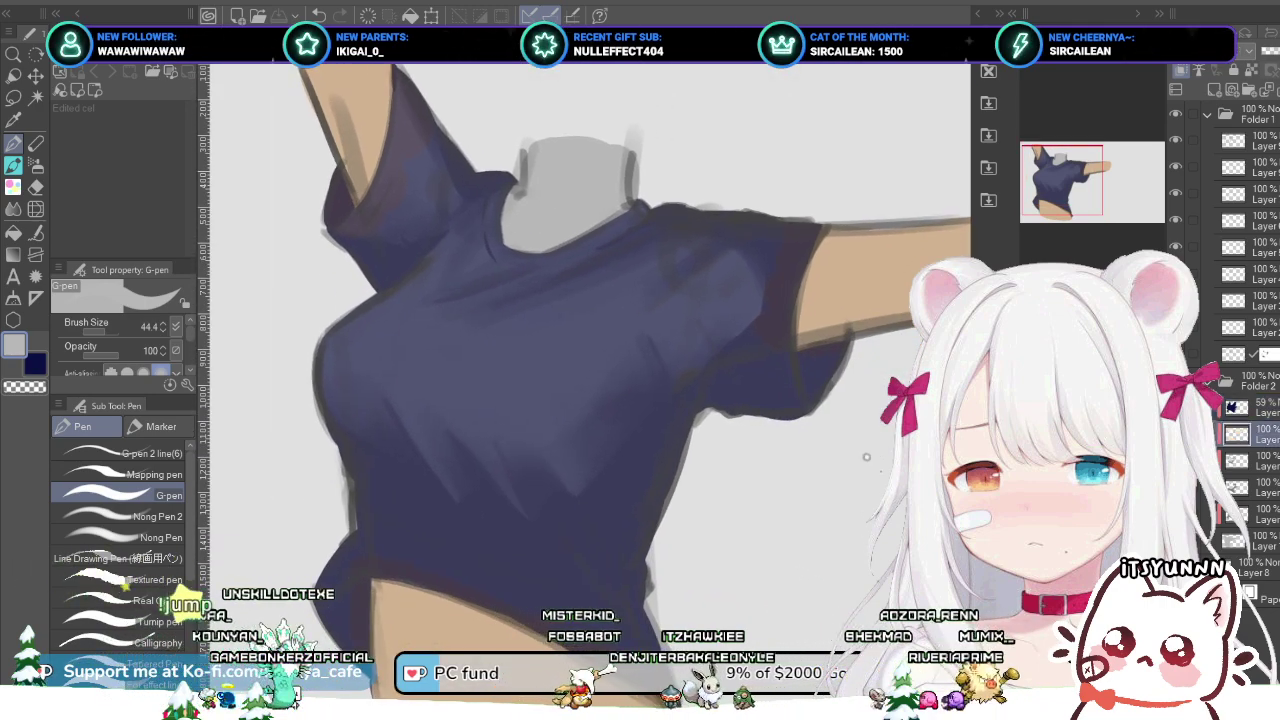
{"action": "key", "text": "x"}
{"action": "left_click", "coordinate": [457, 629], "text": "alt"}
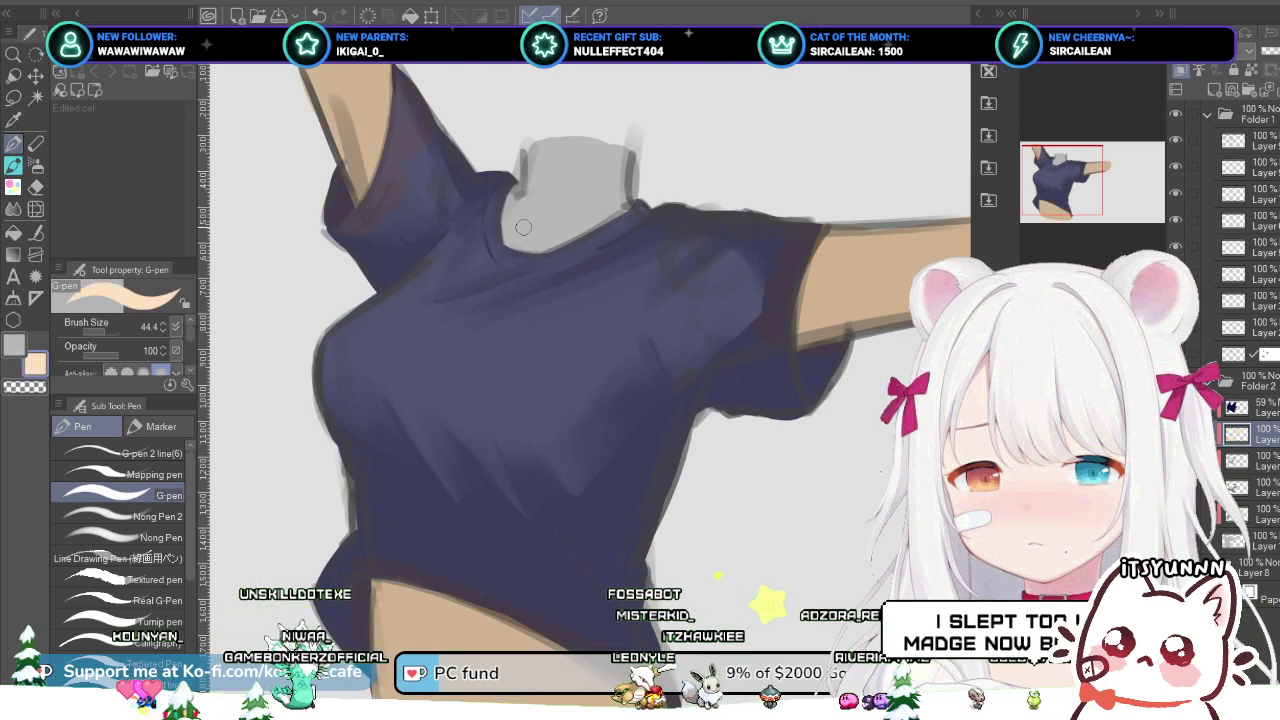
{"action": "mouse_move", "coordinate": [481, 219]}
{"action": "left_mouse_down"}
{"action": "mouse_move", "coordinate": [514, 233]}
{"action": "mouse_move", "coordinate": [537, 219]}
{"action": "mouse_move", "coordinate": [546, 161]}
{"action": "mouse_move", "coordinate": [617, 203]}
{"action": "mouse_move", "coordinate": [599, 159]}
{"action": "mouse_move", "coordinate": [535, 177]}
{"action": "mouse_move", "coordinate": [613, 185]}
{"action": "mouse_move", "coordinate": [539, 230]}
{"action": "mouse_move", "coordinate": [543, 172]}
{"action": "mouse_move", "coordinate": [625, 160]}
{"action": "mouse_move", "coordinate": [541, 226]}
{"action": "mouse_move", "coordinate": [571, 180]}
{"action": "mouse_move", "coordinate": [605, 172]}
{"action": "mouse_move", "coordinate": [536, 162]}
{"action": "mouse_move", "coordinate": [585, 206]}
{"action": "mouse_move", "coordinate": [521, 204]}
{"action": "mouse_move", "coordinate": [585, 150]}
{"action": "mouse_move", "coordinate": [603, 180]}
{"action": "mouse_move", "coordinate": [562, 211]}
{"action": "mouse_move", "coordinate": [530, 189]}
{"action": "mouse_move", "coordinate": [571, 158]}
{"action": "left_mouse_up"}
{"action": "key", "text": "ctrl+z"}
{"action": "key", "text": "ctrl+z"}
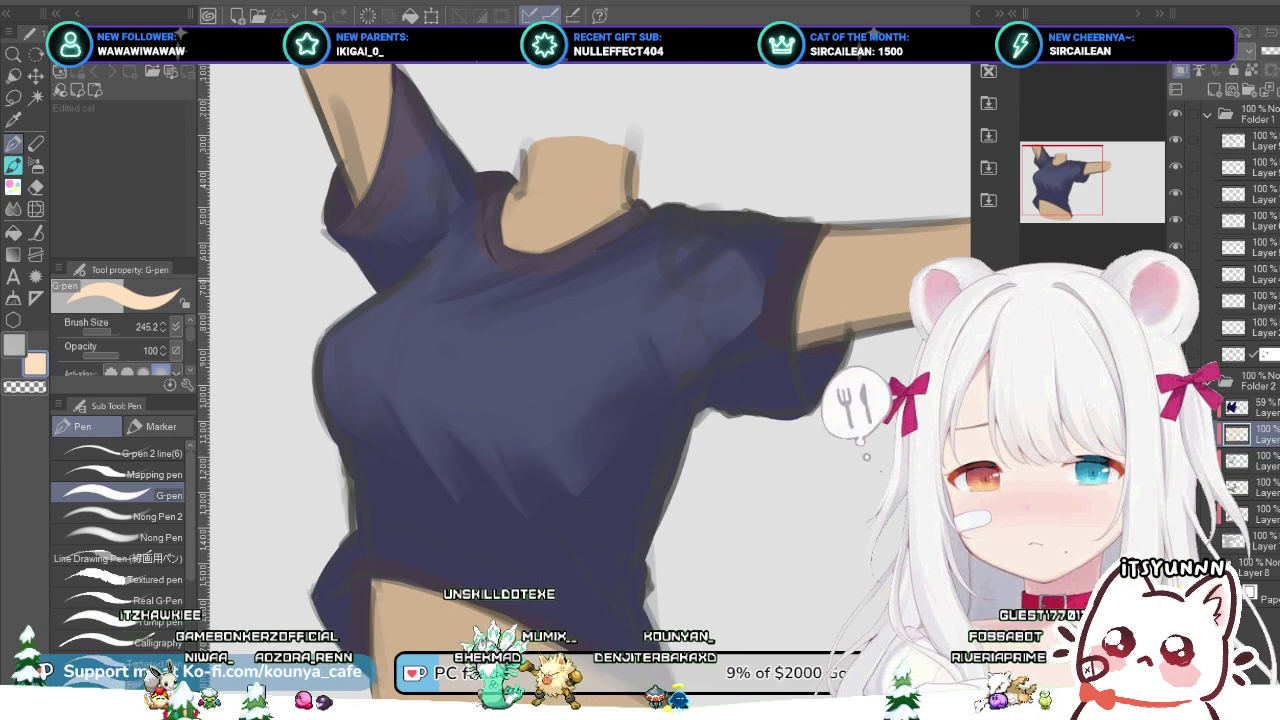
Step: Select the navy shirt color layer and set its opacity to 68%
{"action": "scroll", "coordinate": [590, 380], "scroll_direction": "down", "scroll_amount": 1}
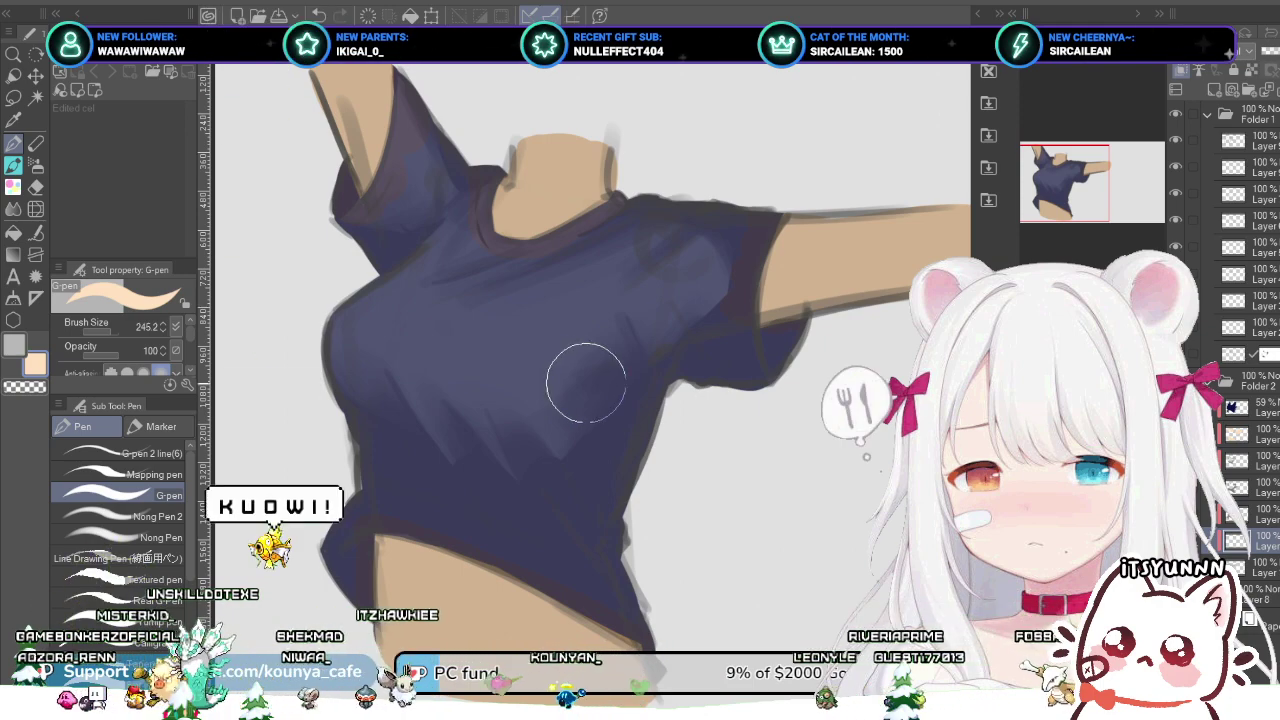
{"action": "scroll", "coordinate": [583, 343], "scroll_direction": "up", "scroll_amount": 1}
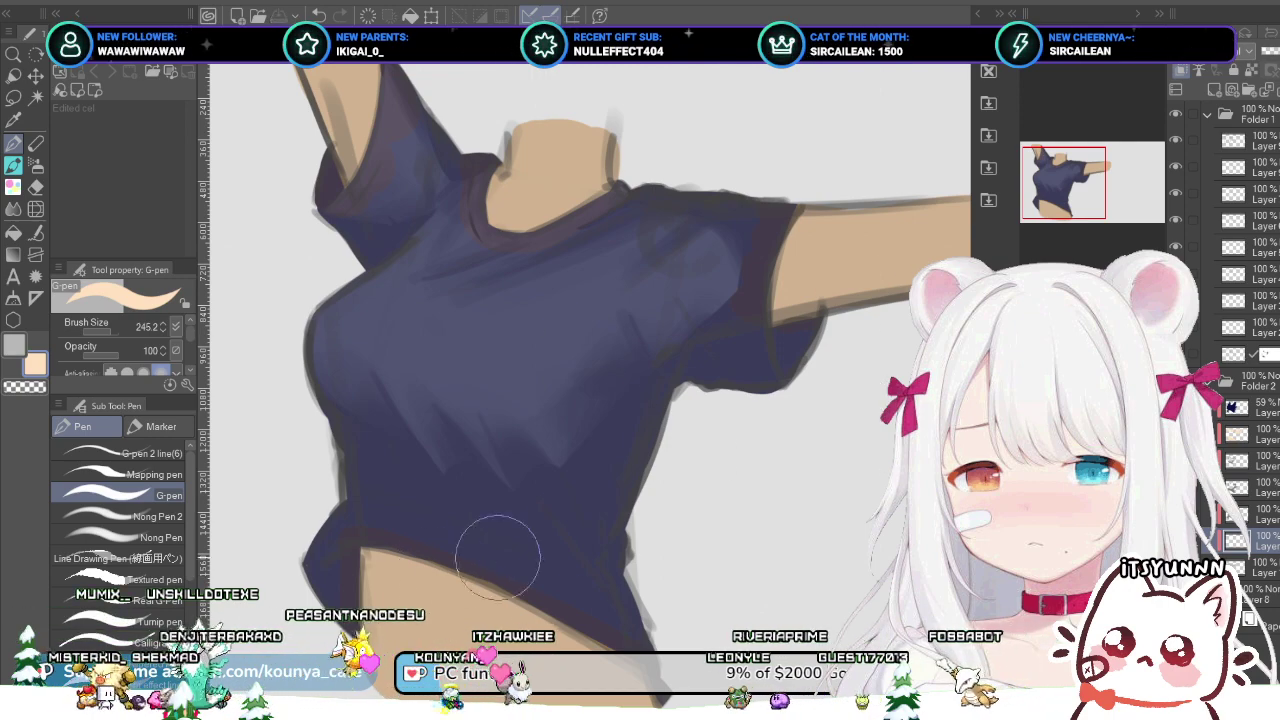
{"action": "key", "text": "alt+]"}
{"action": "key", "text": "alt+]"}
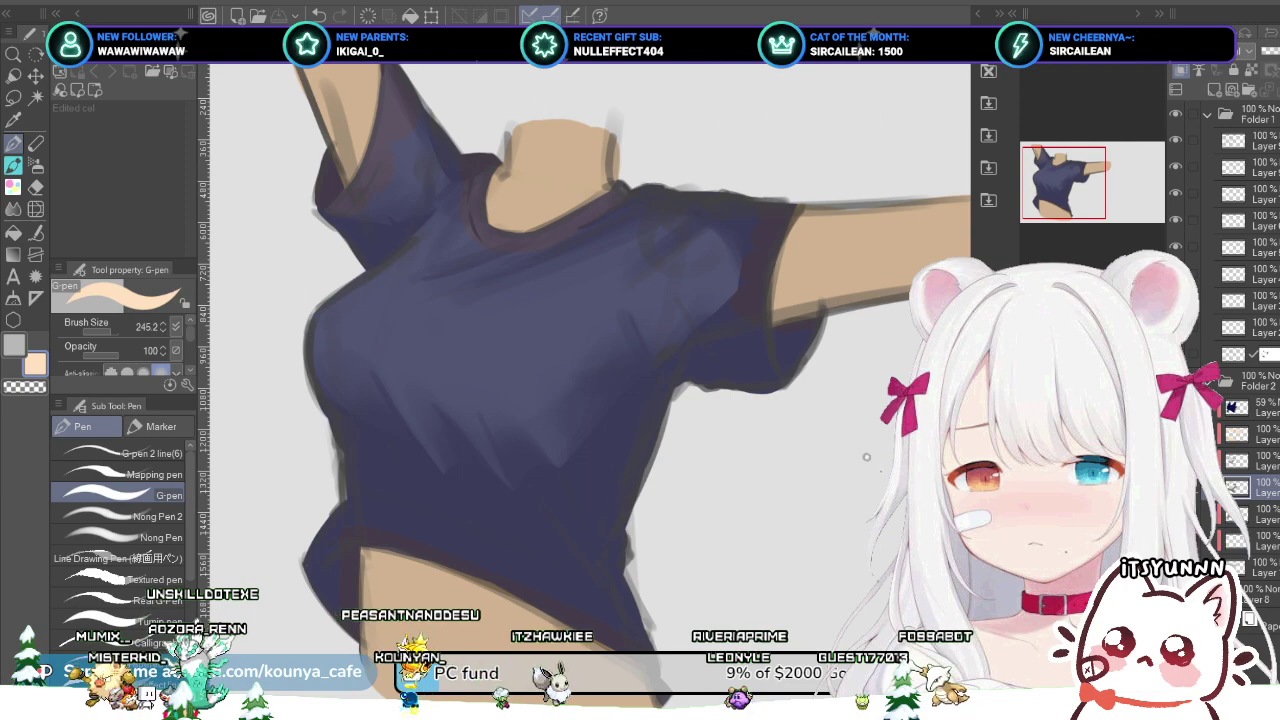
{"action": "key", "text": "c"}
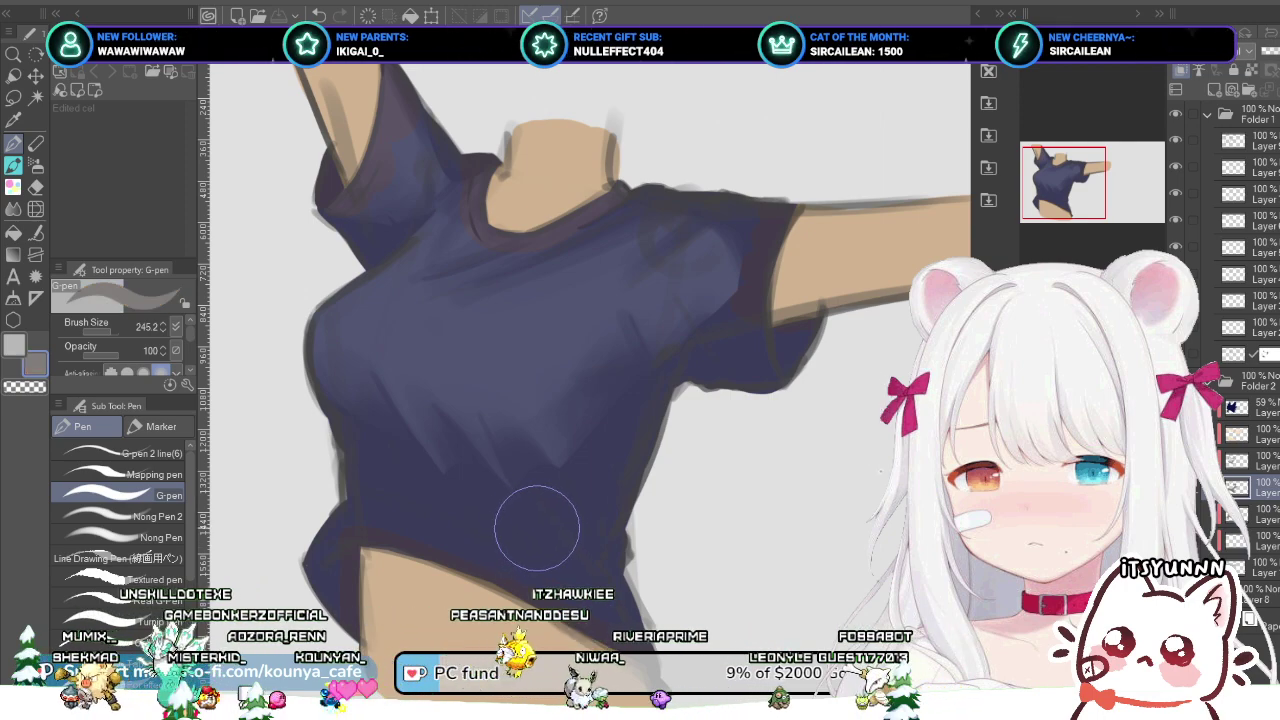
{"action": "left_click", "coordinate": [1255, 407]}
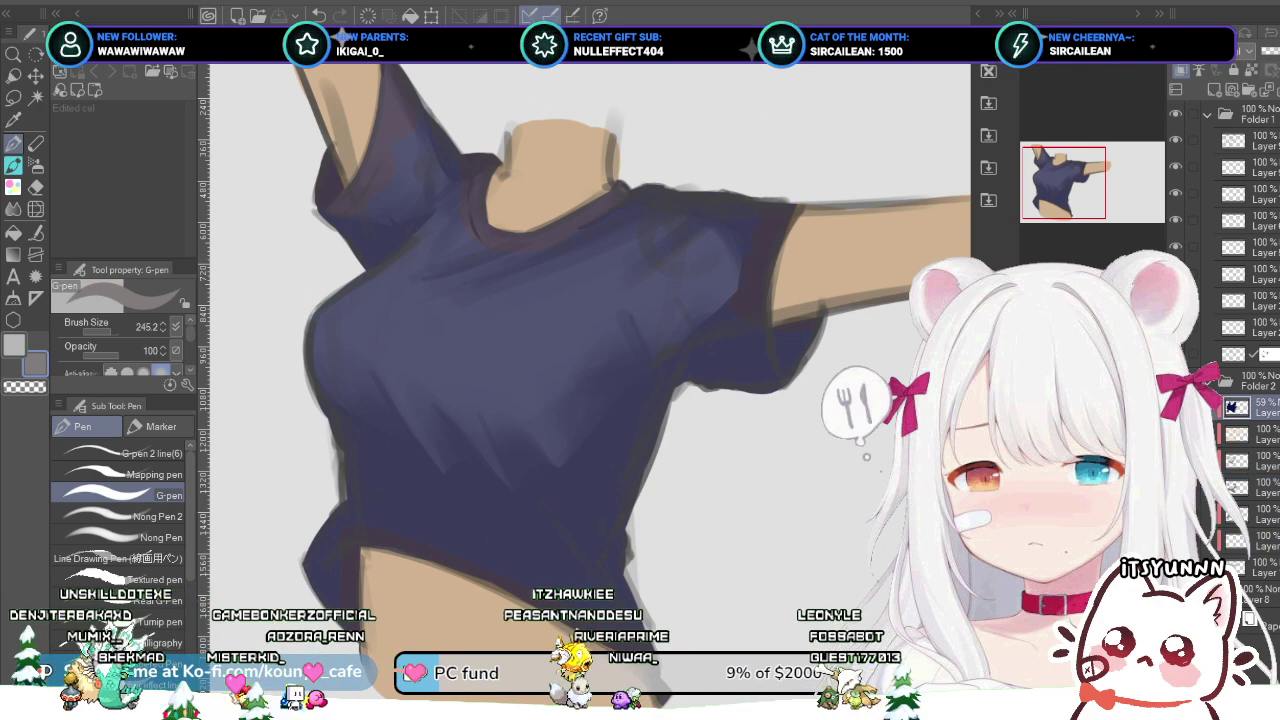
{"action": "left_click", "coordinate": [1270, 51]}
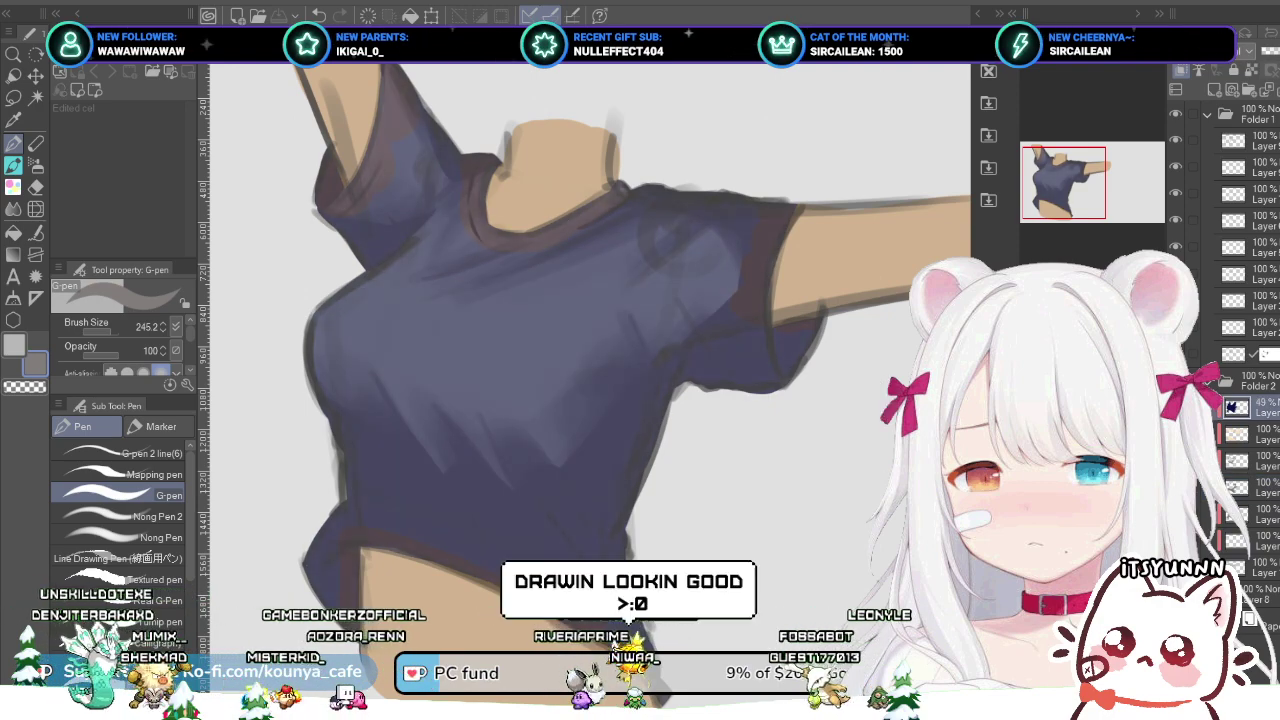
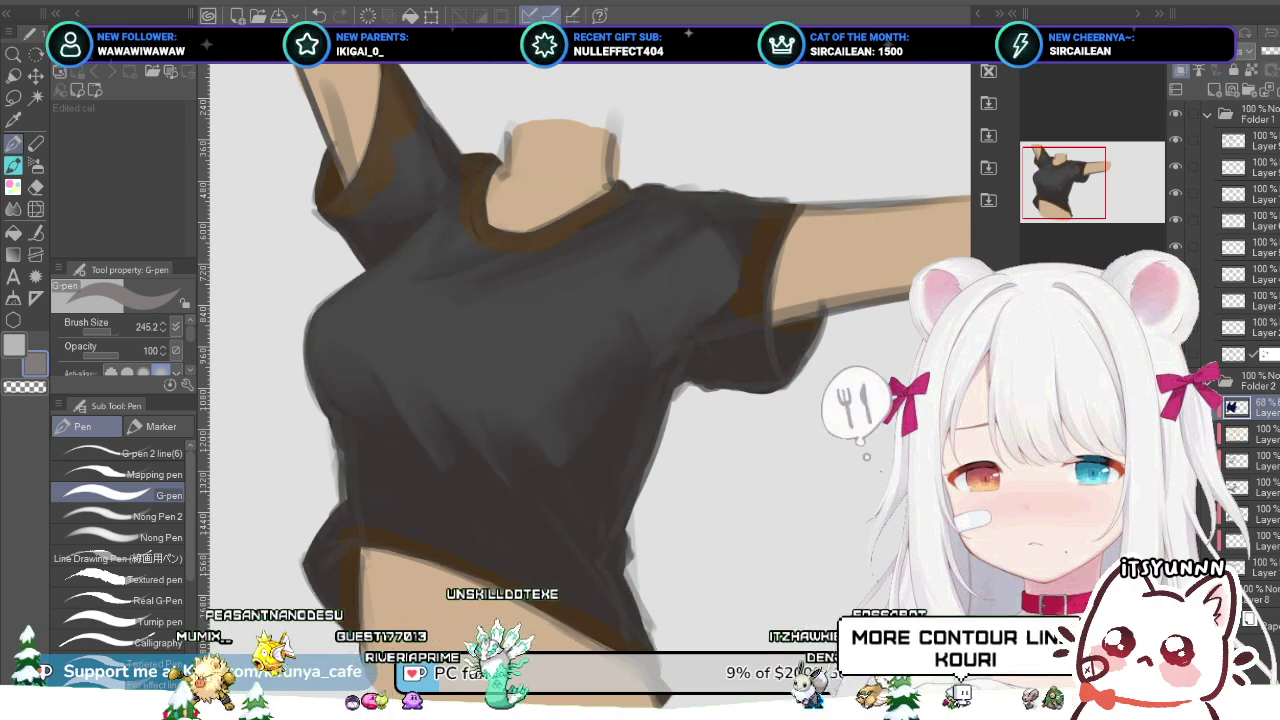
Step: Cycle through the blending modes of the shirt color layer and keep the one that gives a light periwinkle blue shirt
{"action": "key", "text": "Up"}
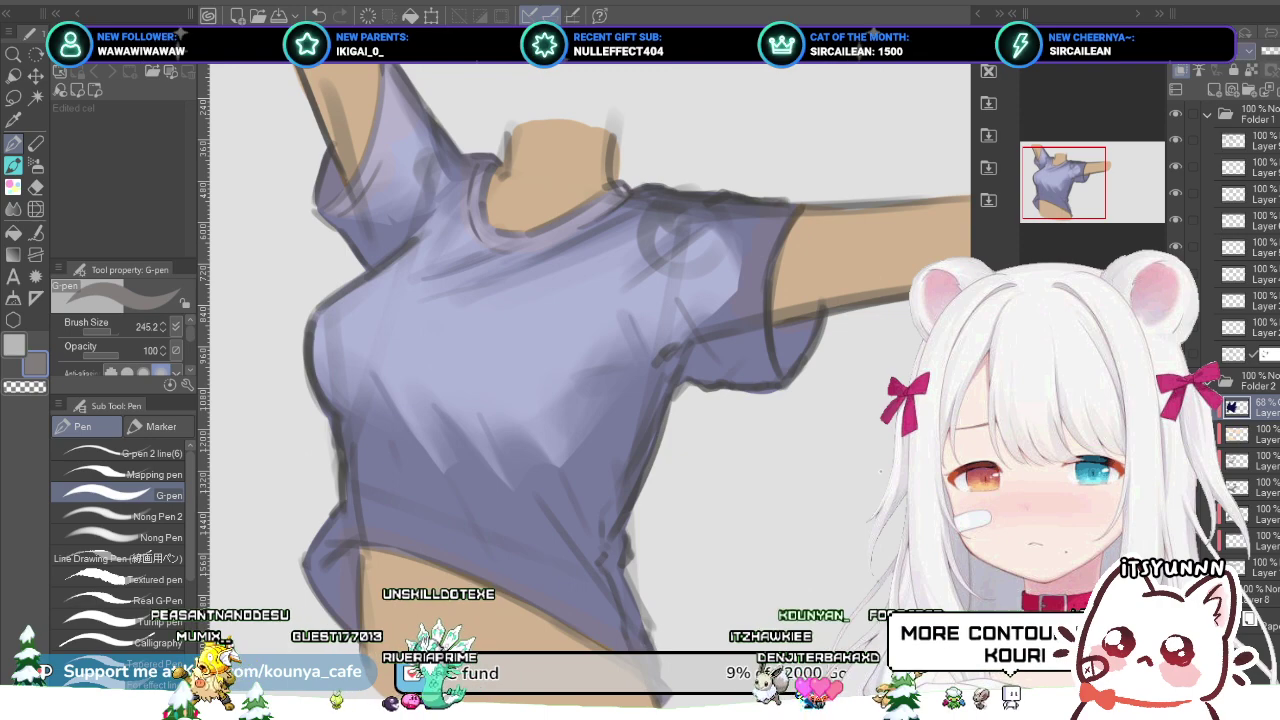
{"action": "key", "text": "Up"}
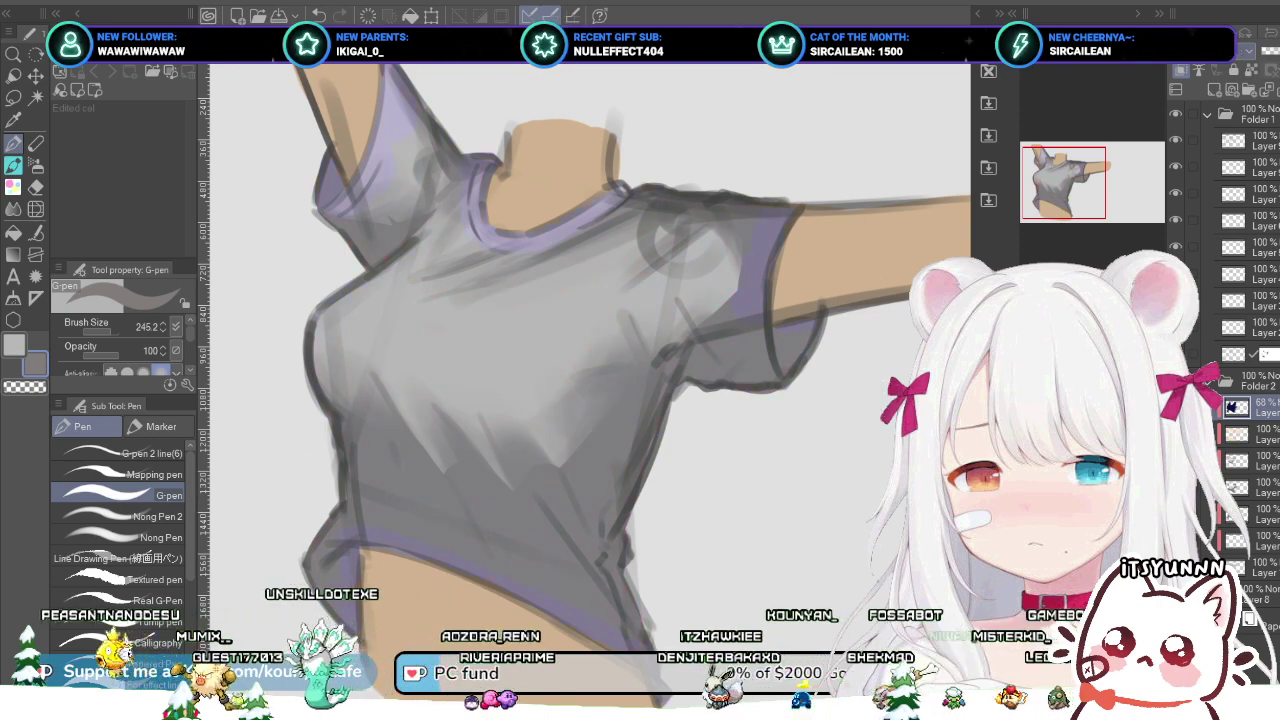
{"action": "key", "text": "Up"}
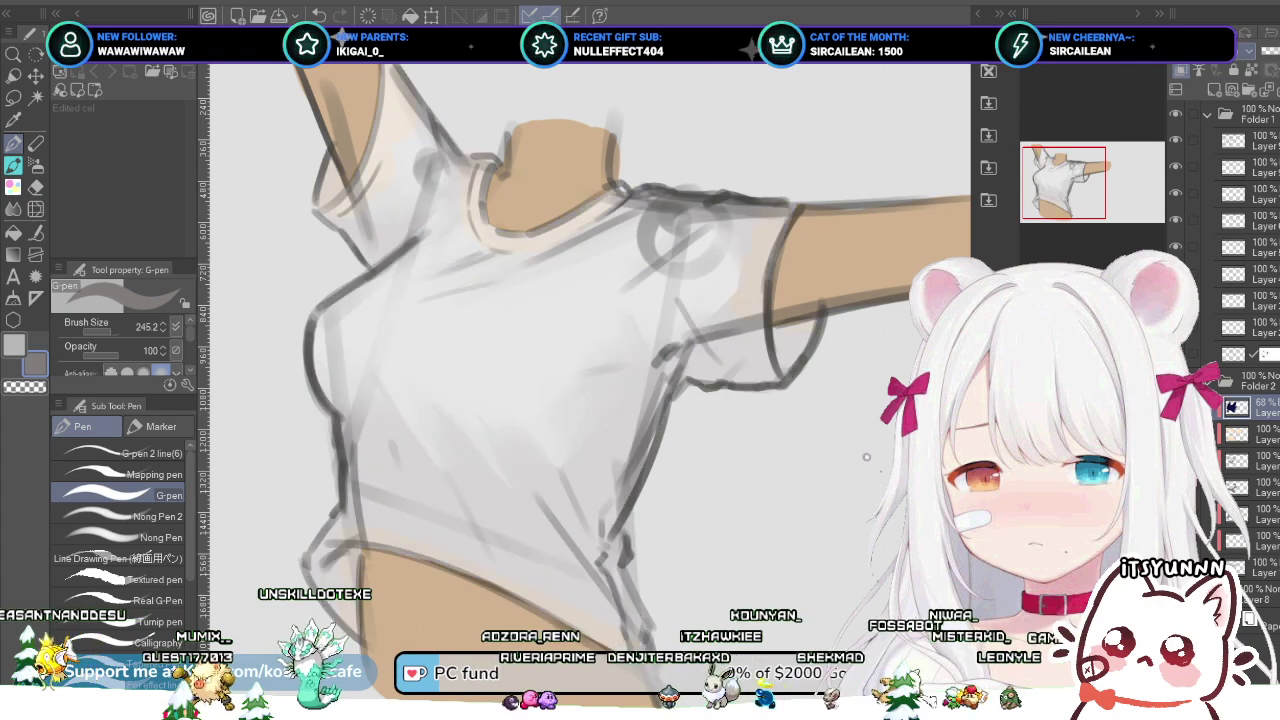
{"action": "key", "text": "Up"}
{"action": "key", "text": "Up"}
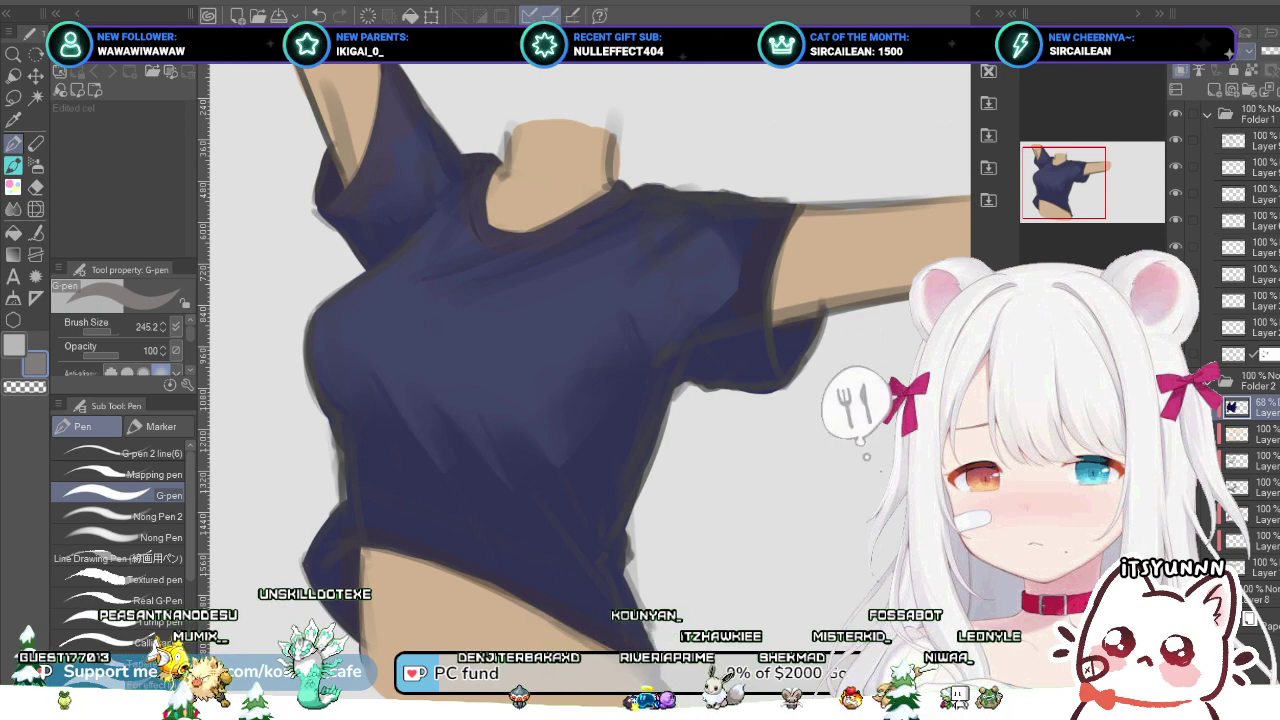
{"action": "key", "text": "Up"}
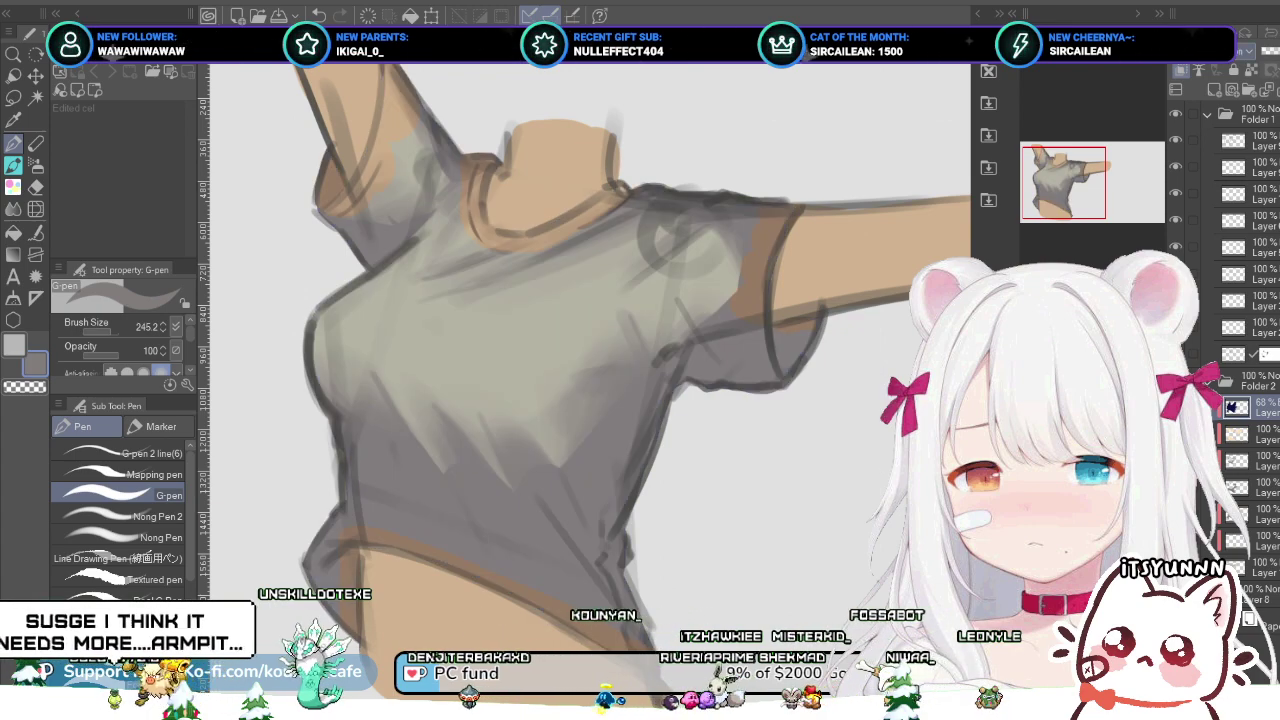
{"action": "key", "text": "Up"}
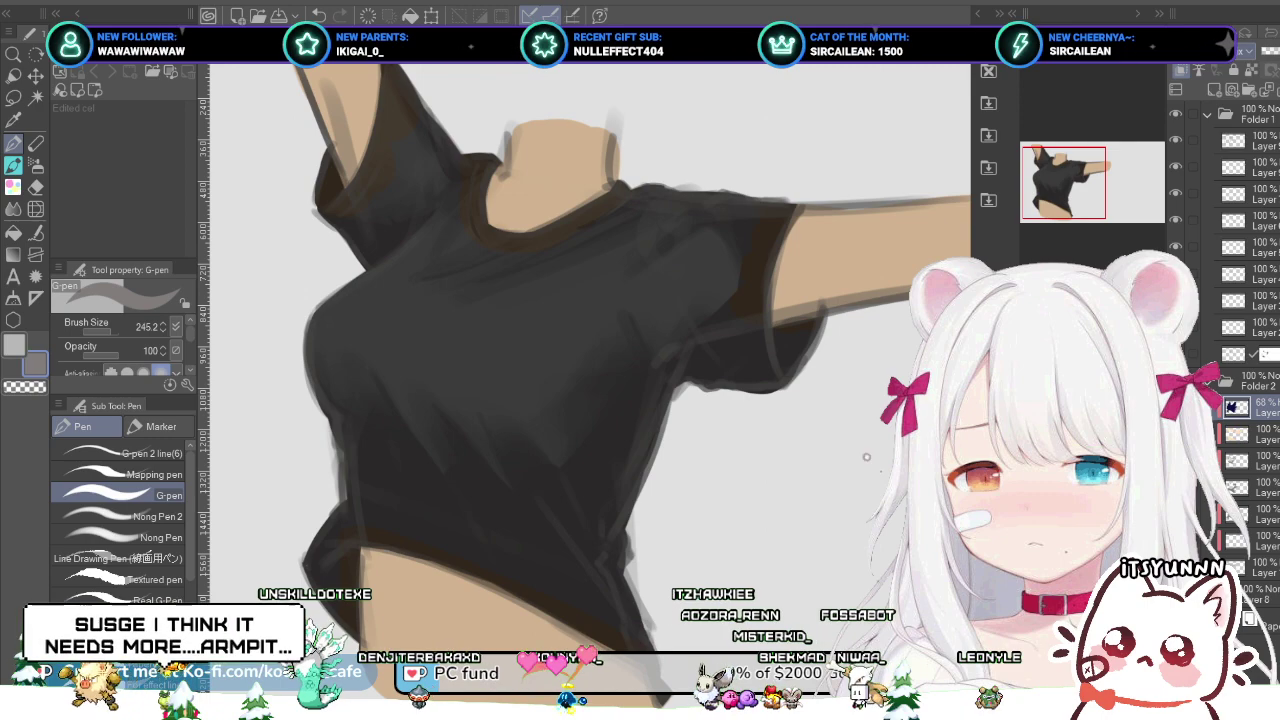
{"action": "key", "text": "Up"}
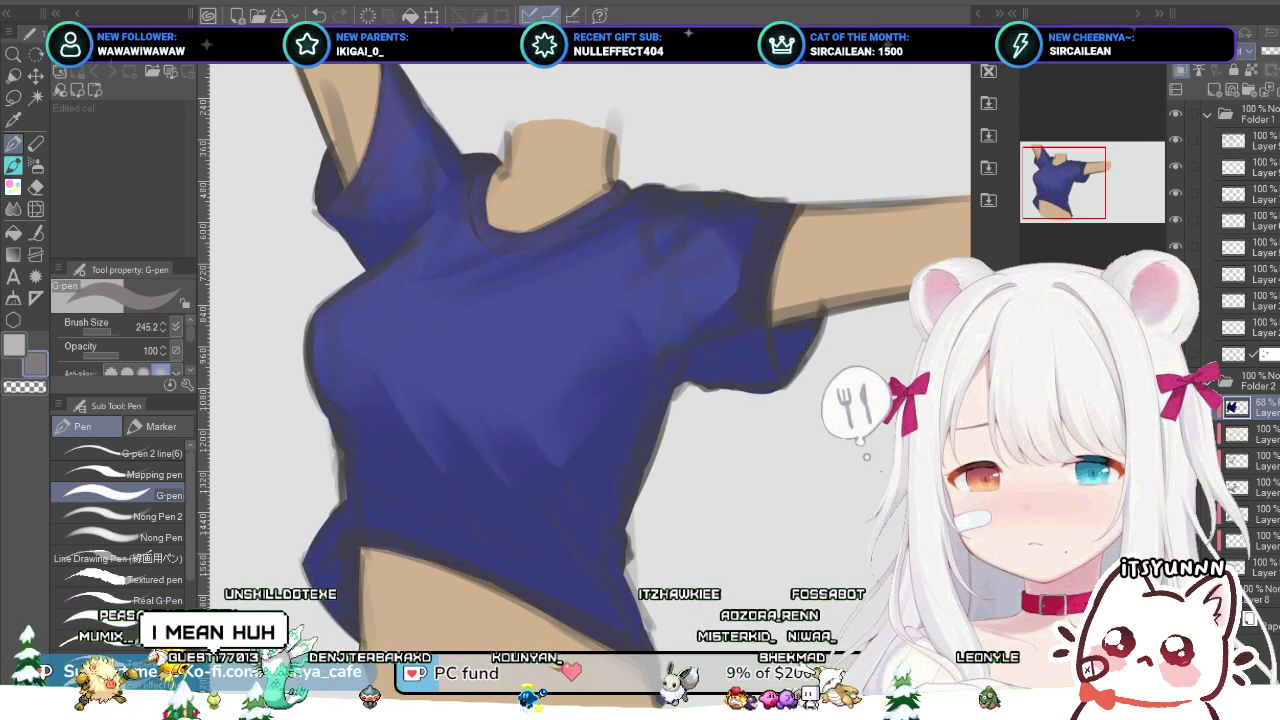
{"action": "key", "text": "Up"}
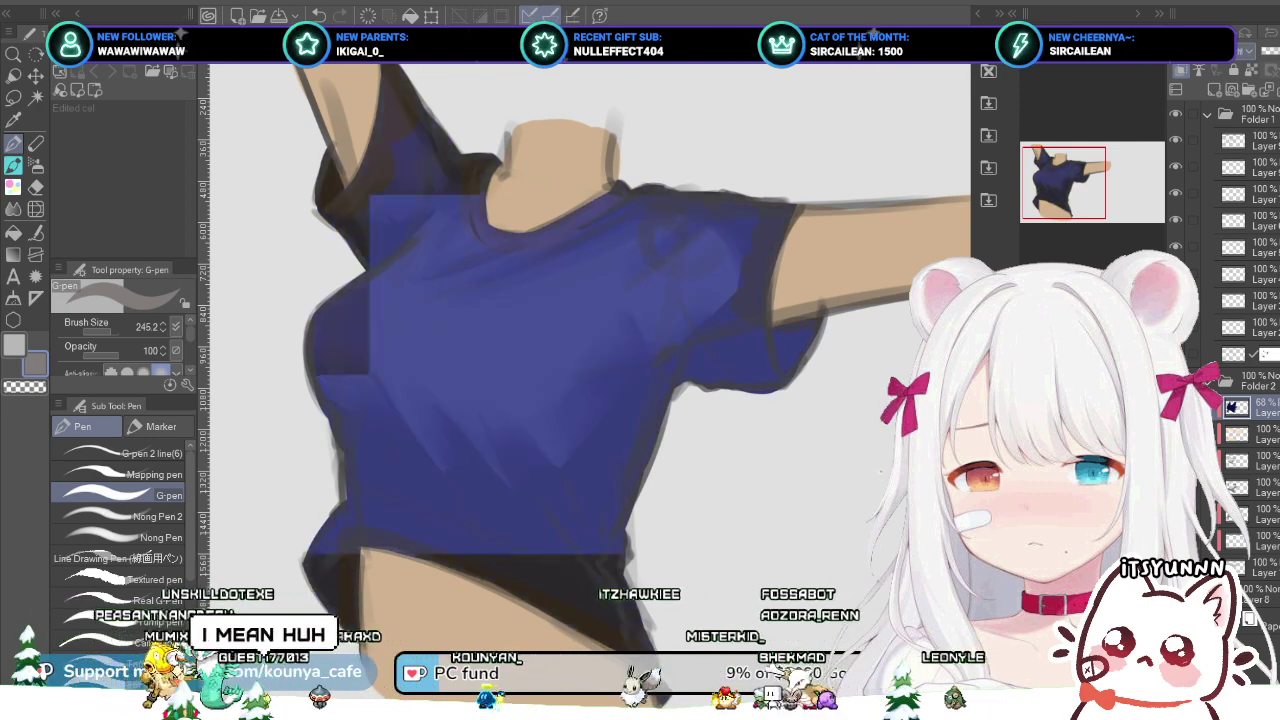
{"action": "key", "text": "Up"}
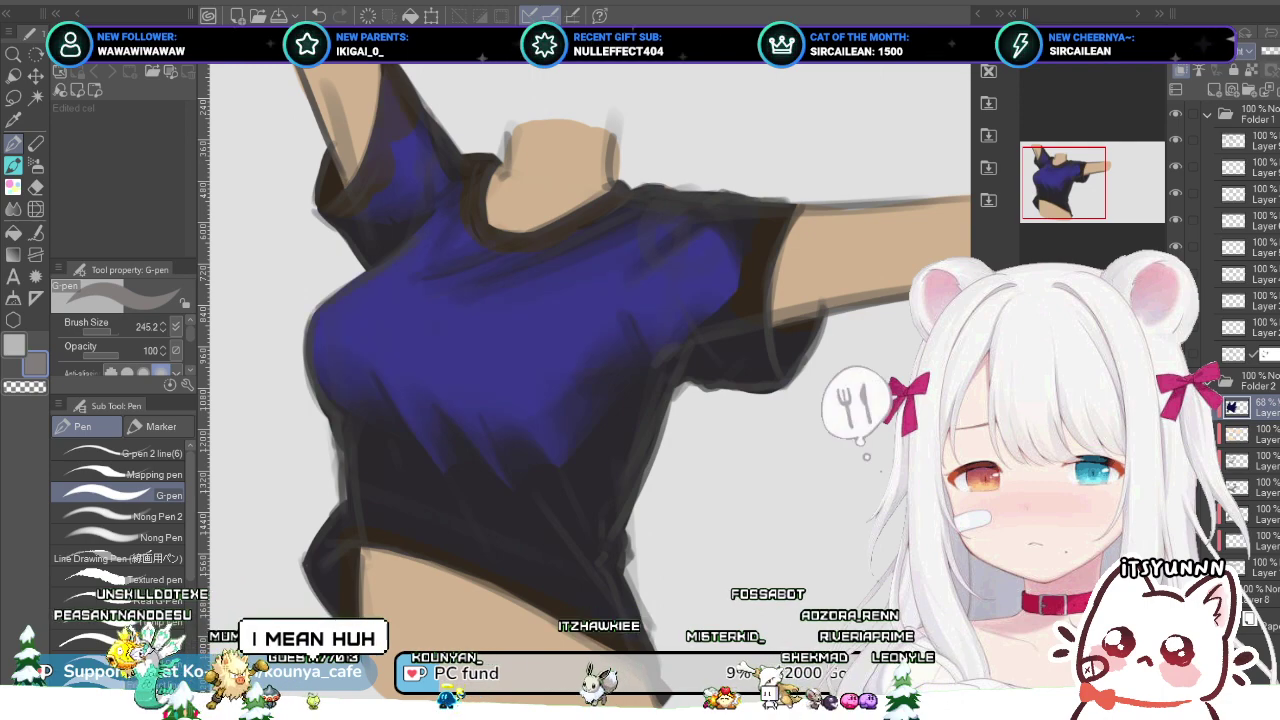
{"action": "key", "text": "Up"}
{"action": "key", "text": "Up"}
{"action": "key", "text": "Up"}
{"action": "key", "text": "Up"}
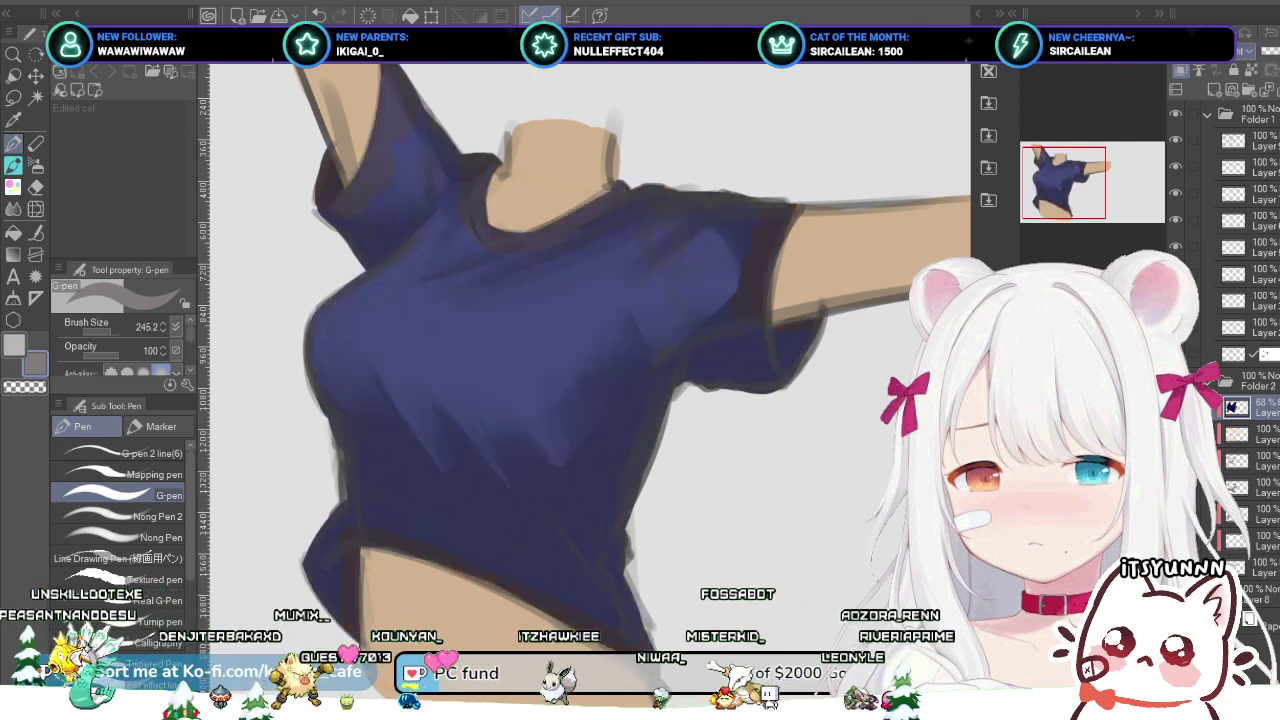
{"action": "key", "text": "Up"}
{"action": "key", "text": "Up"}
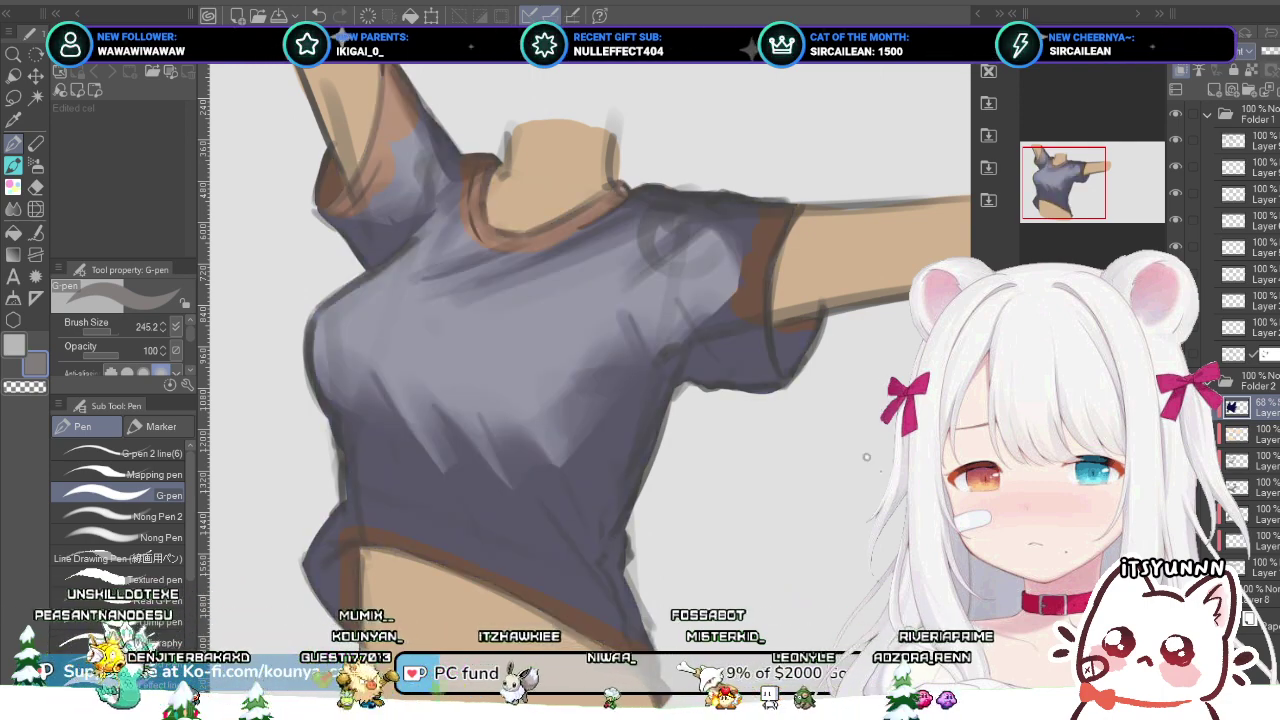
{"action": "key", "text": "ctrl+z"}
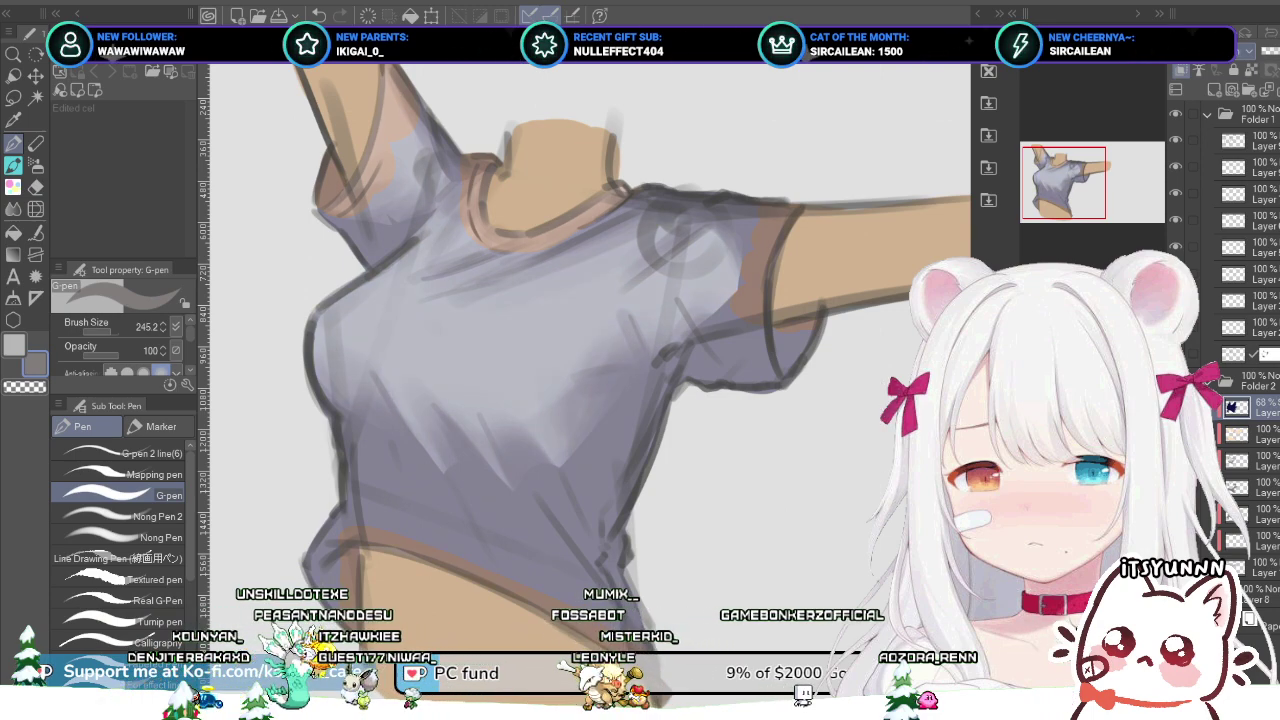
{"action": "key", "text": "ctrl+z"}
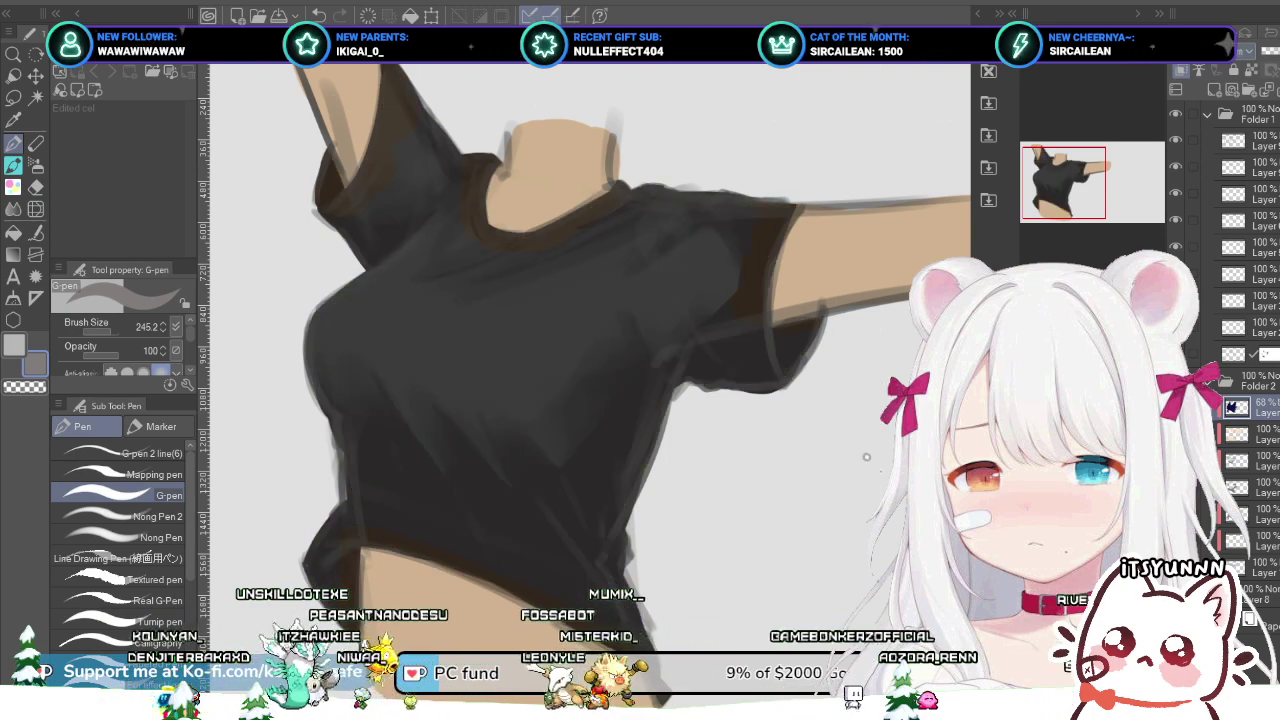
{"action": "key", "text": "ctrl+z"}
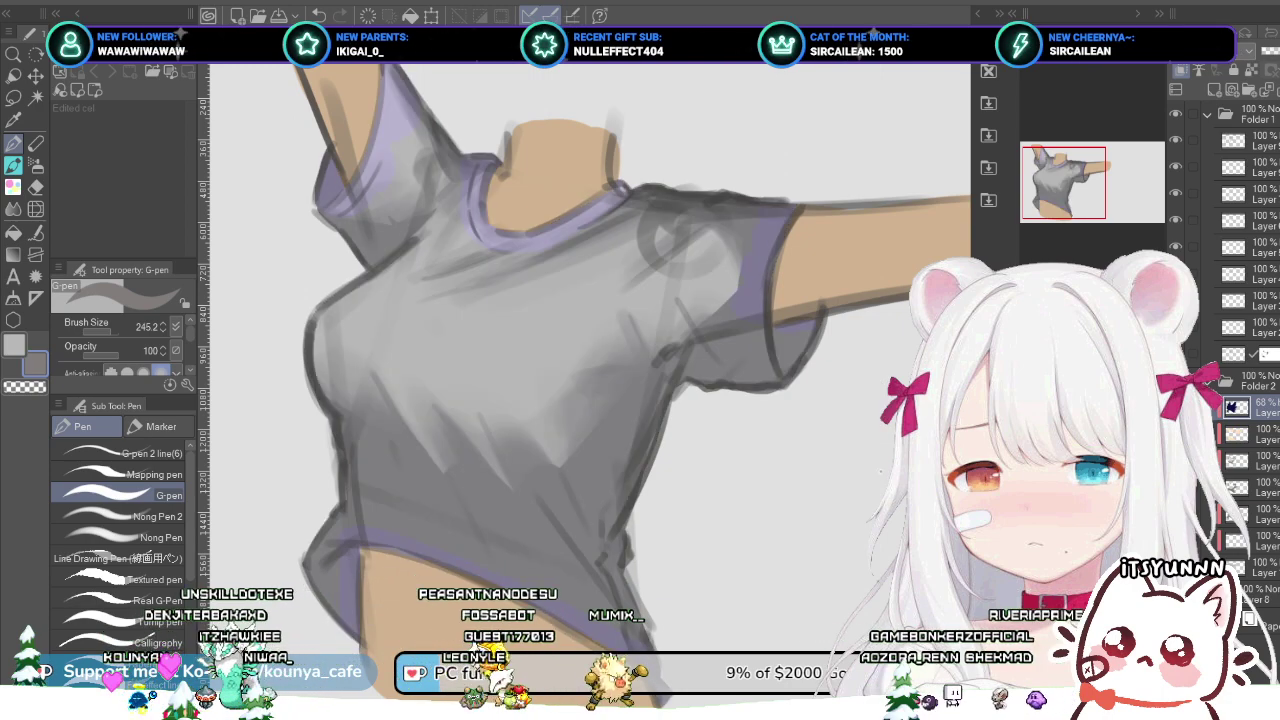
{"action": "key", "text": "Down"}
{"action": "key", "text": "Down"}
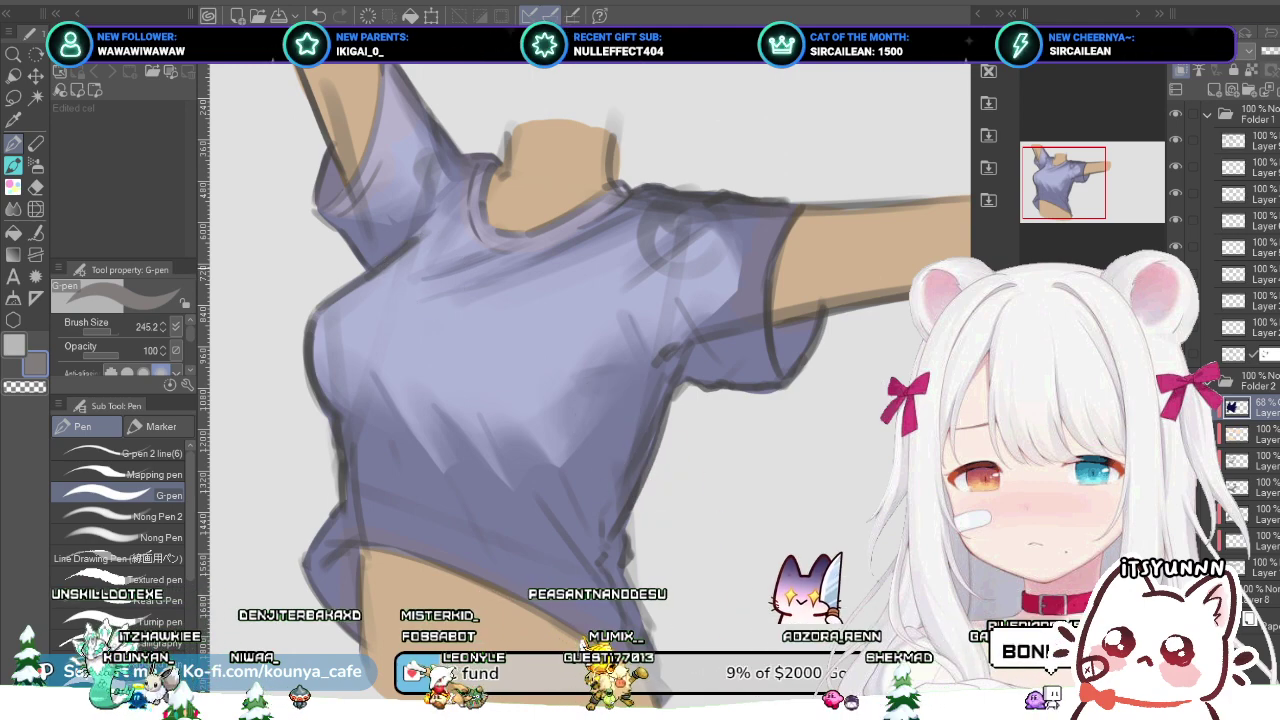
Step: Try a gray-brown shadow on the waist just below the shirt hem with the G-pen at size 245.2
{"action": "scroll", "coordinate": [424, 273], "scroll_direction": "down", "scroll_amount": 2}
{"action": "scroll", "coordinate": [515, 250], "scroll_direction": "up", "scroll_amount": 2}
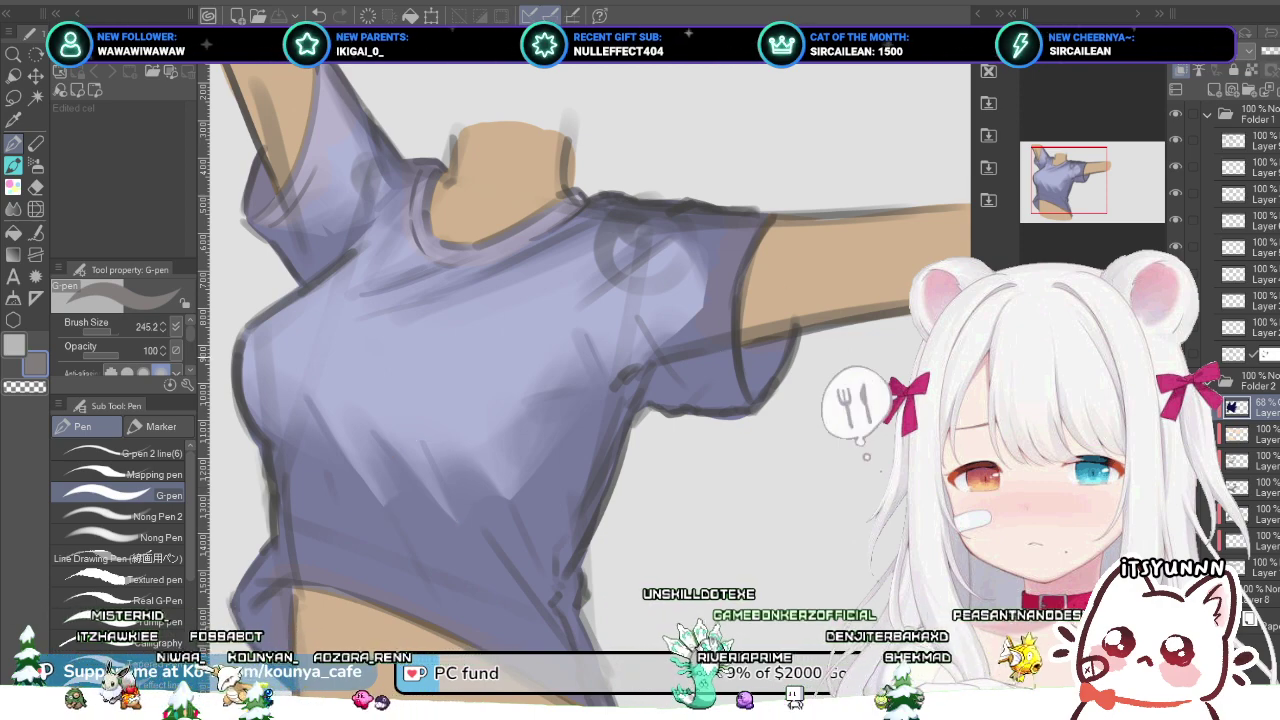
{"action": "scroll", "coordinate": [670, 392], "scroll_direction": "down", "scroll_amount": 1}
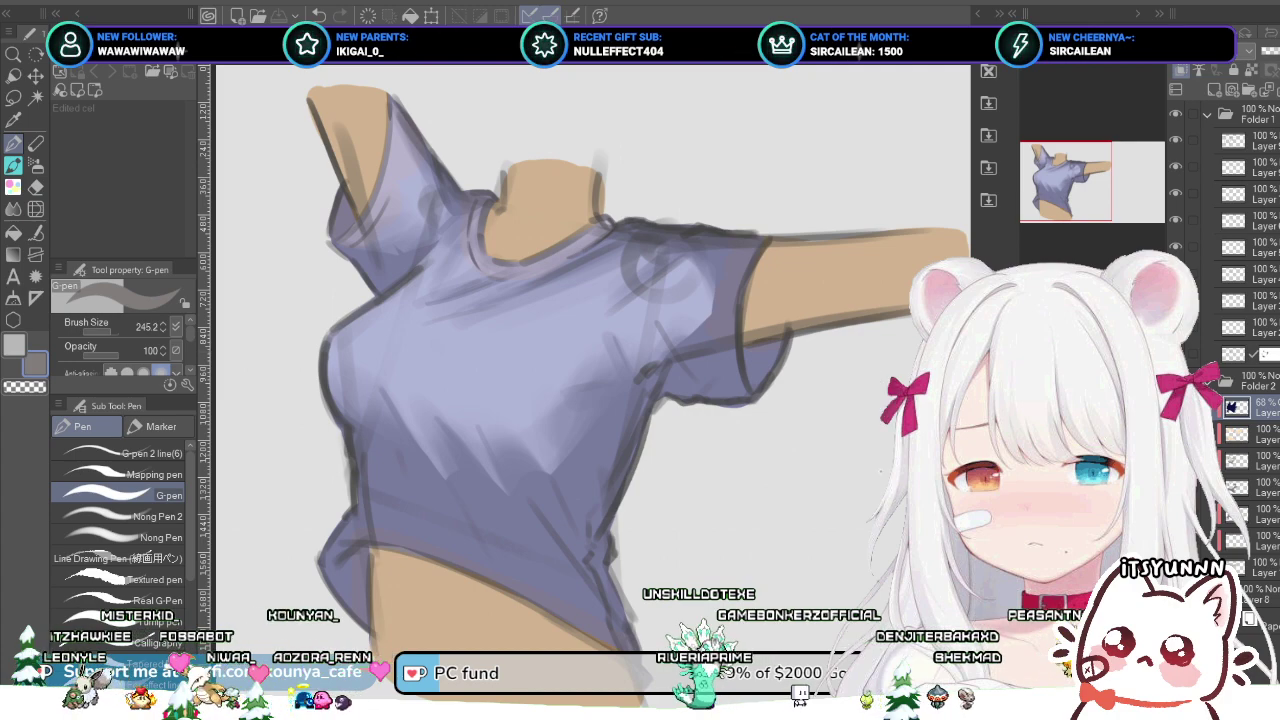
{"action": "left_click", "coordinate": [1262, 434]}
{"action": "left_click", "coordinate": [1262, 514]}
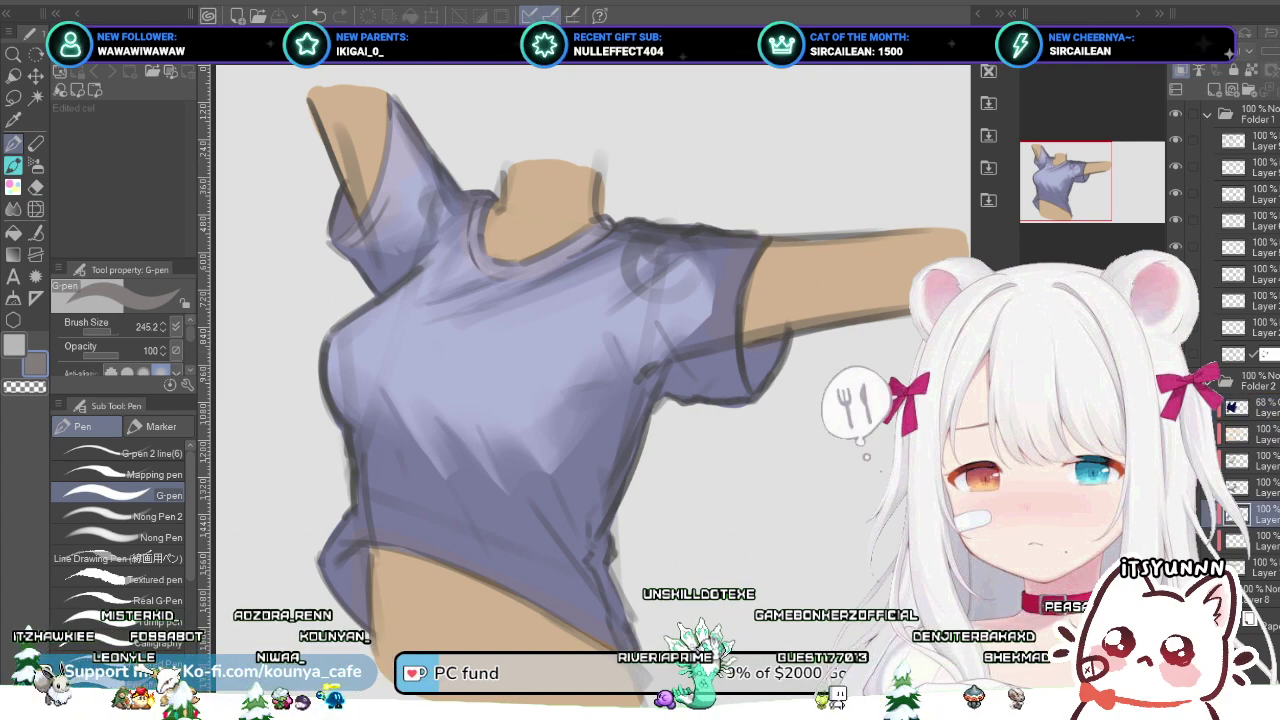
{"action": "left_click", "coordinate": [1250, 540]}
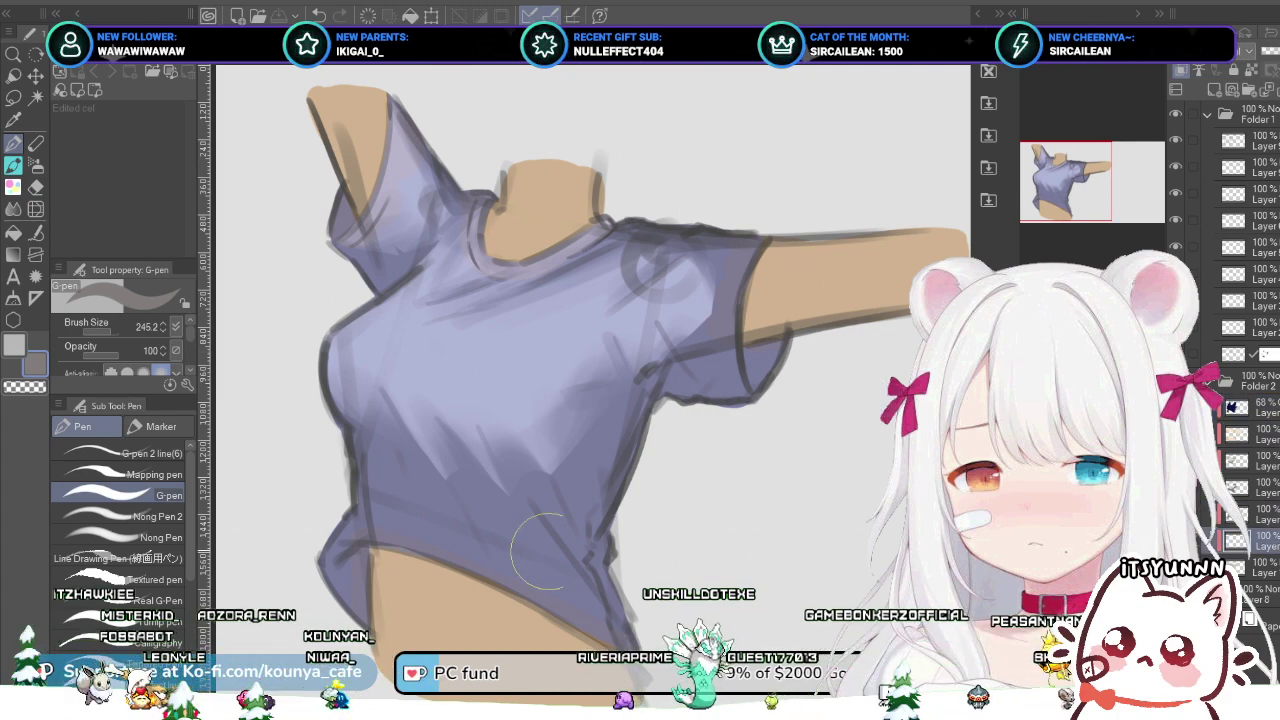
{"action": "left_click_drag", "start_coordinate": [397, 552], "coordinate": [412, 632]}
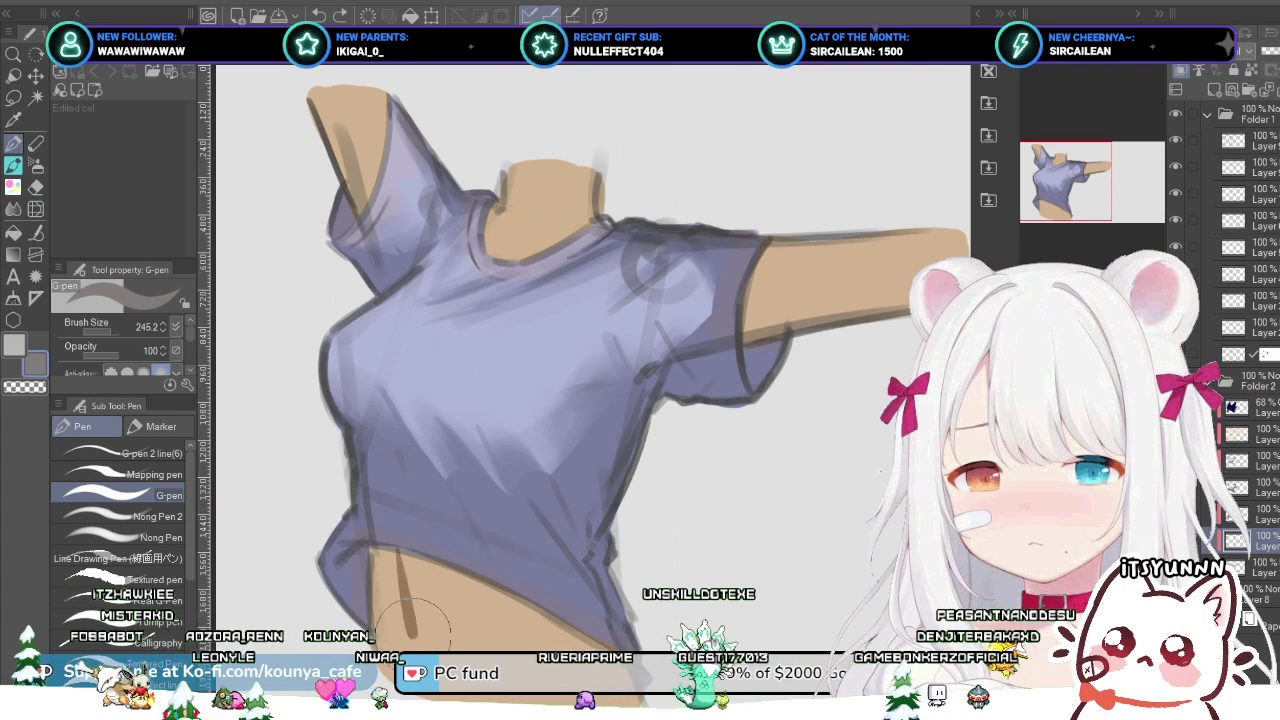
{"action": "left_click_drag", "start_coordinate": [418, 555], "coordinate": [456, 605]}
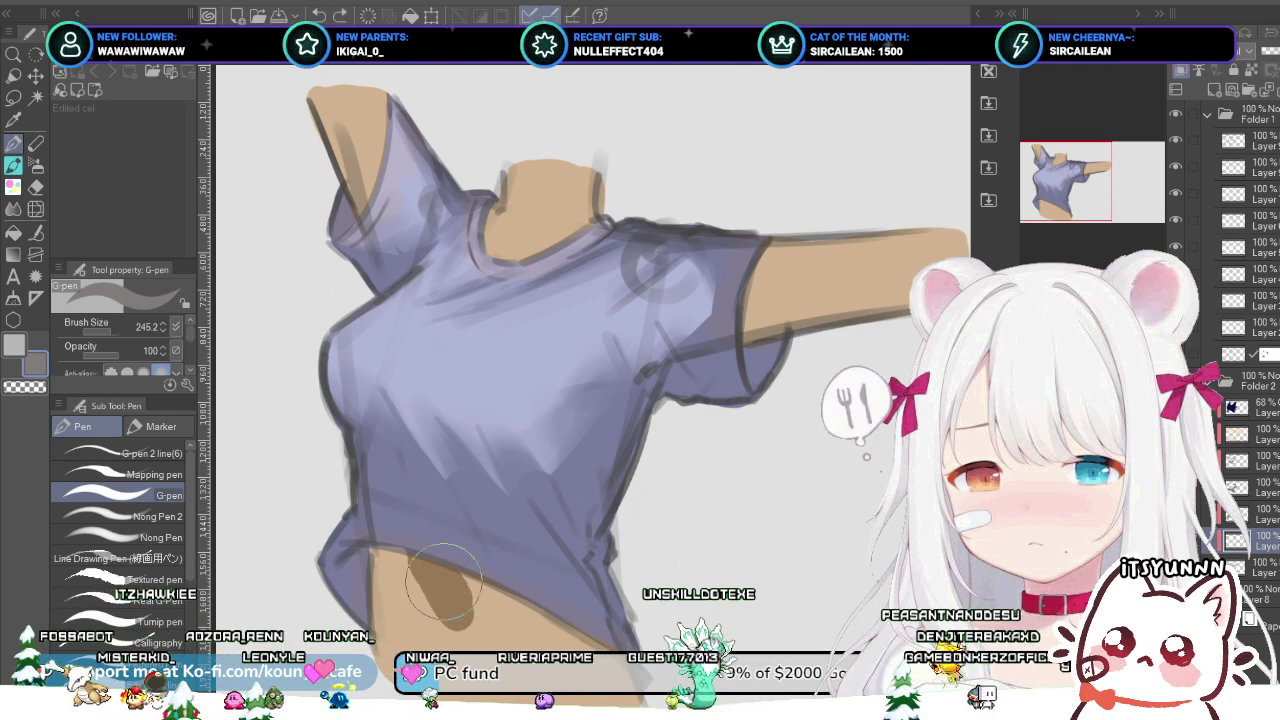
{"action": "key", "text": "ctrl+z"}
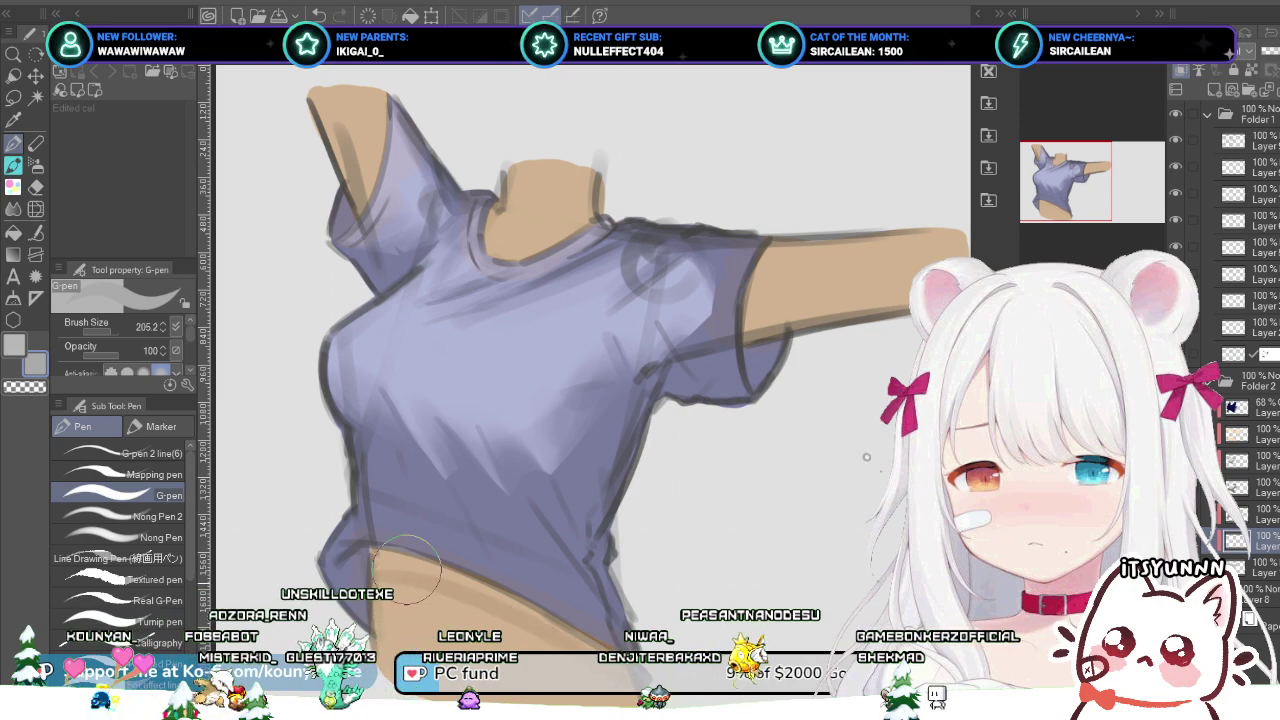
Step: Shade the waist along the underside of the shirt hem on the shadow layer with the light gray G-pen at size 102.5
{"action": "key", "text": "["}
{"action": "key", "text": "["}
{"action": "scroll", "coordinate": [590, 390], "scroll_direction": "up", "scroll_amount": 1}
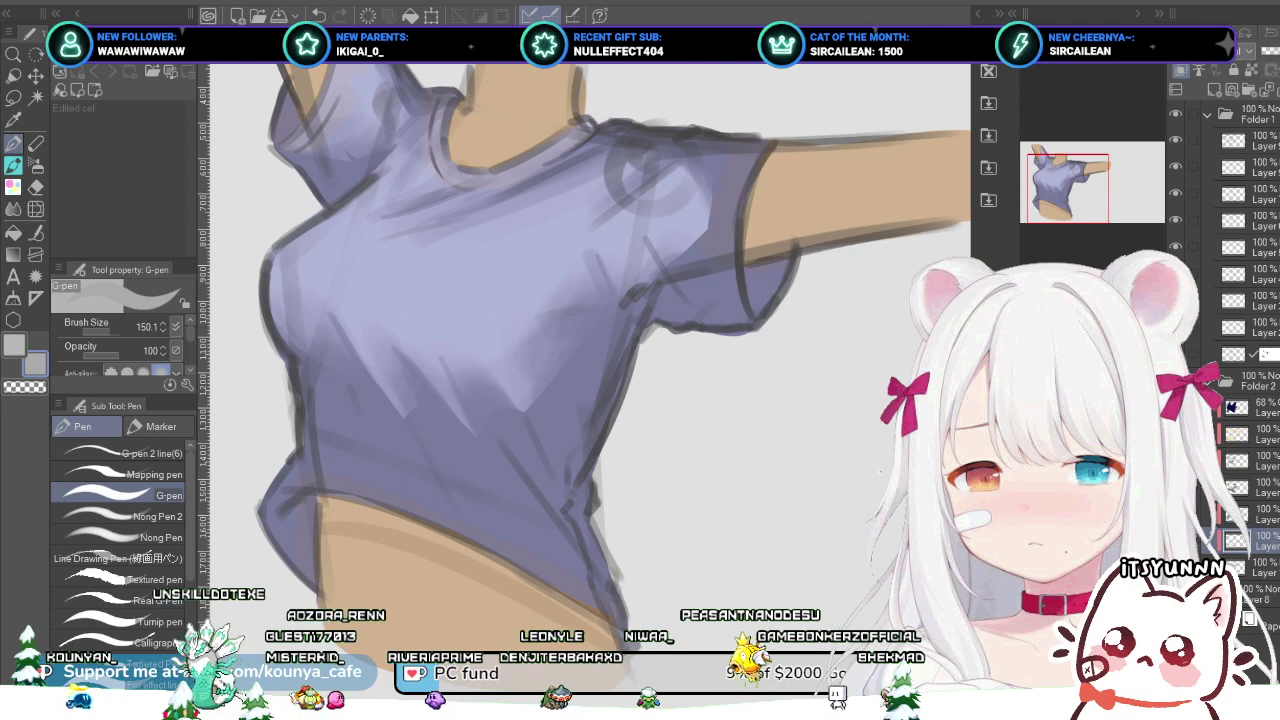
{"action": "scroll", "coordinate": [335, 545], "scroll_direction": "up", "scroll_amount": 2}
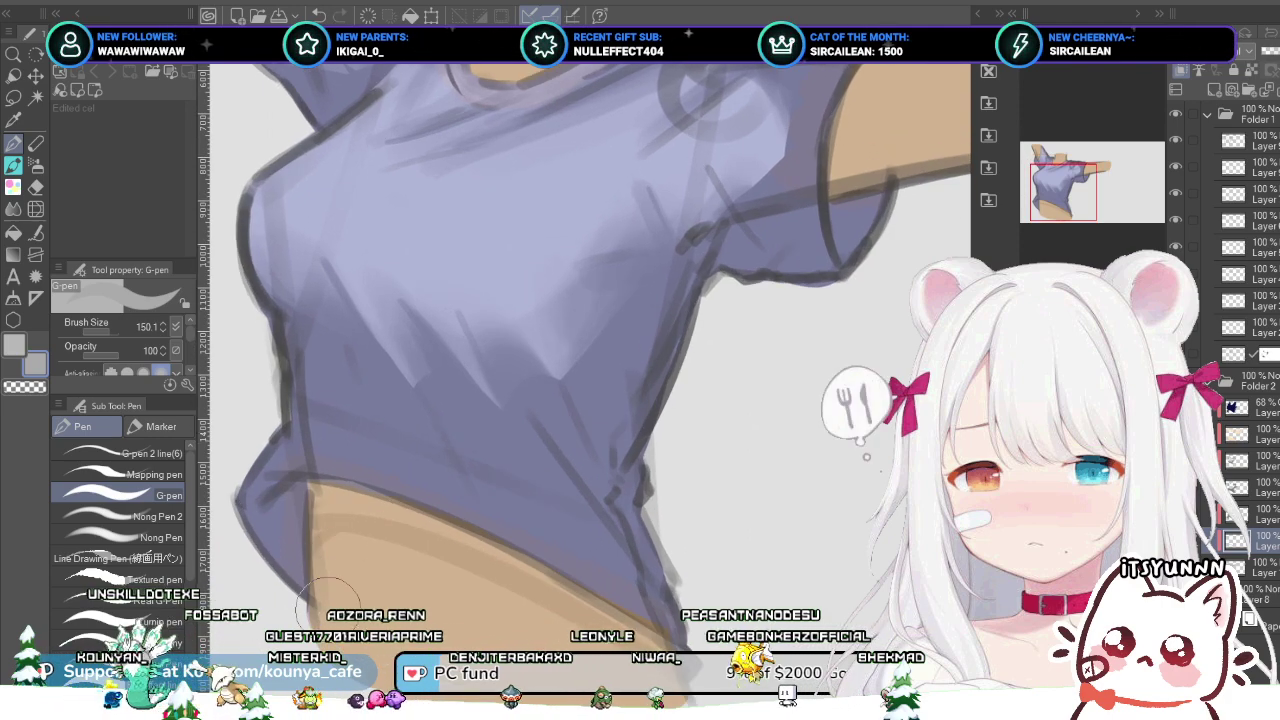
{"action": "key", "text": "["}
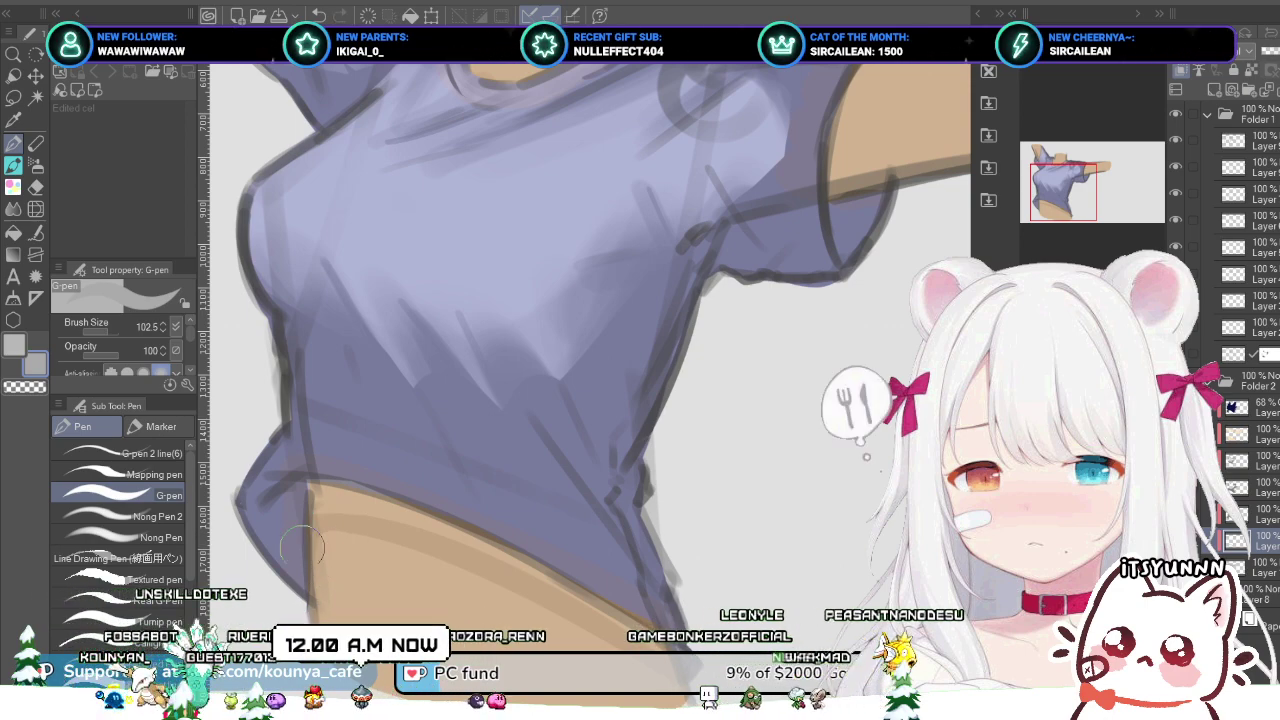
{"action": "mouse_move", "coordinate": [293, 512]}
{"action": "left_mouse_down"}
{"action": "mouse_move", "coordinate": [334, 488]}
{"action": "mouse_move", "coordinate": [280, 497]}
{"action": "mouse_move", "coordinate": [469, 529]}
{"action": "left_mouse_up"}
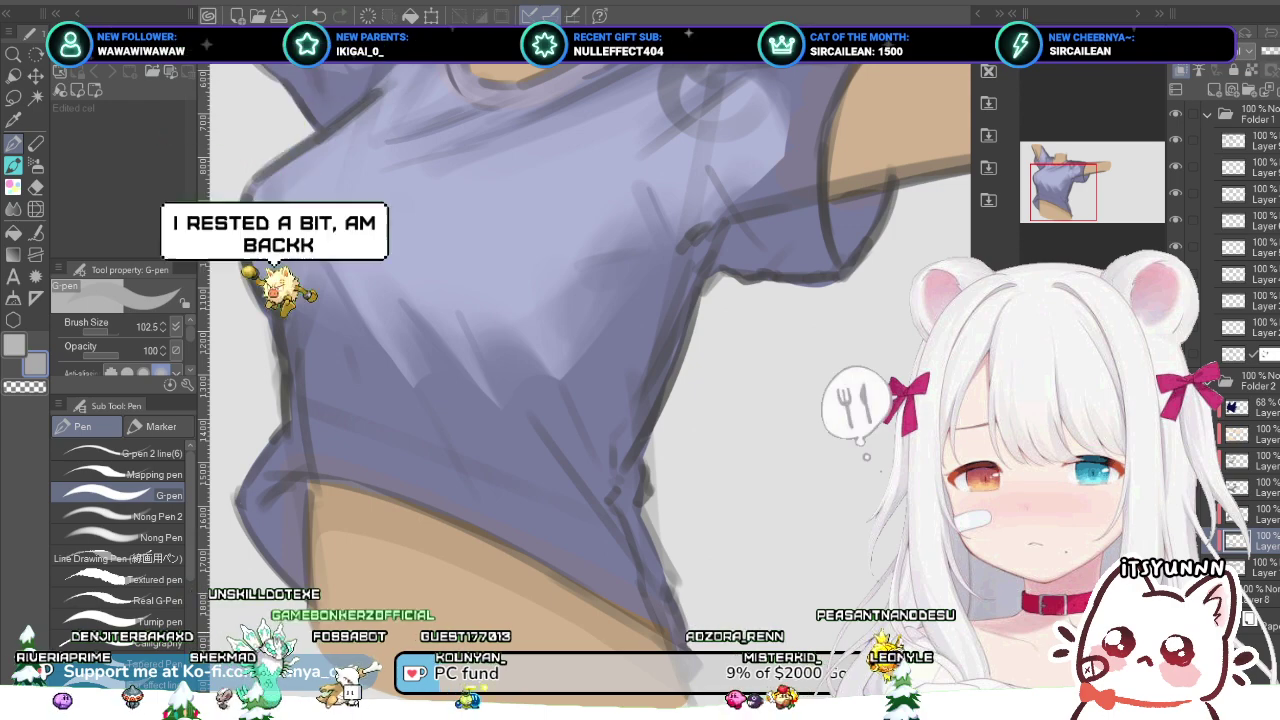
{"action": "scroll", "coordinate": [460, 523], "scroll_direction": "down", "scroll_amount": 3}
{"action": "scroll", "coordinate": [460, 523], "scroll_direction": "up", "scroll_amount": 4}
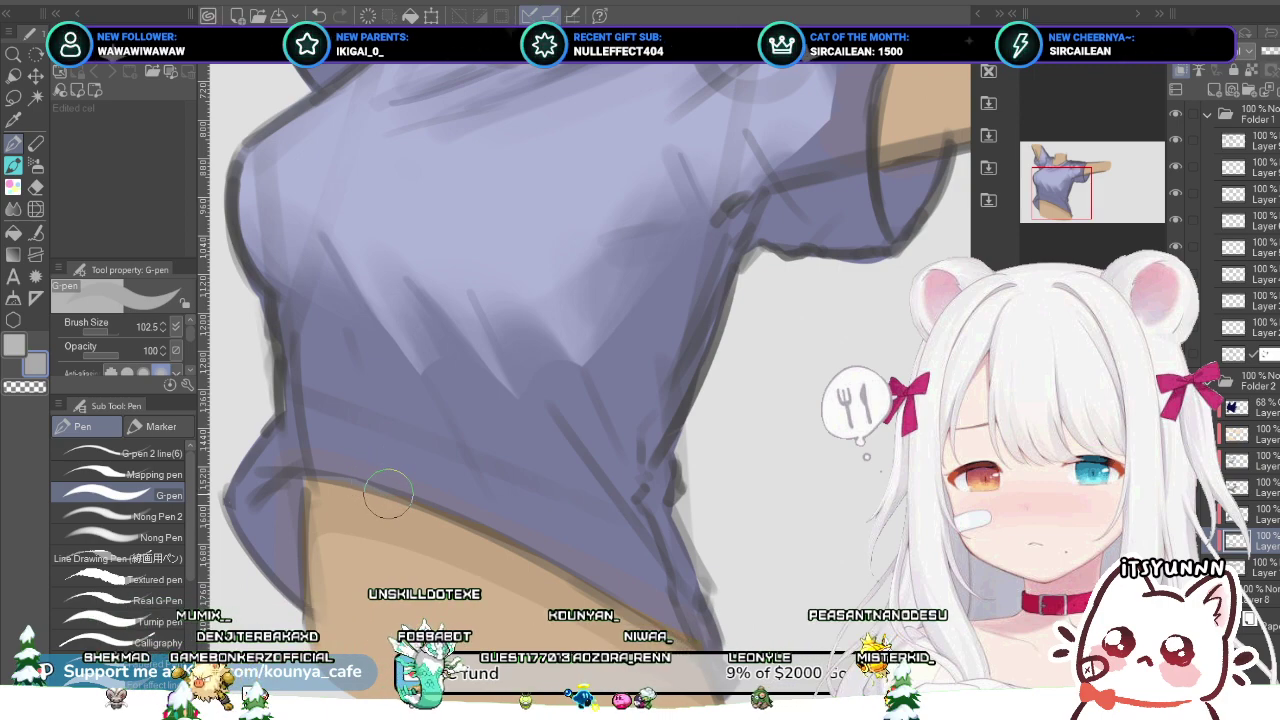
{"action": "scroll", "coordinate": [590, 320], "scroll_direction": "down", "scroll_amount": 3}
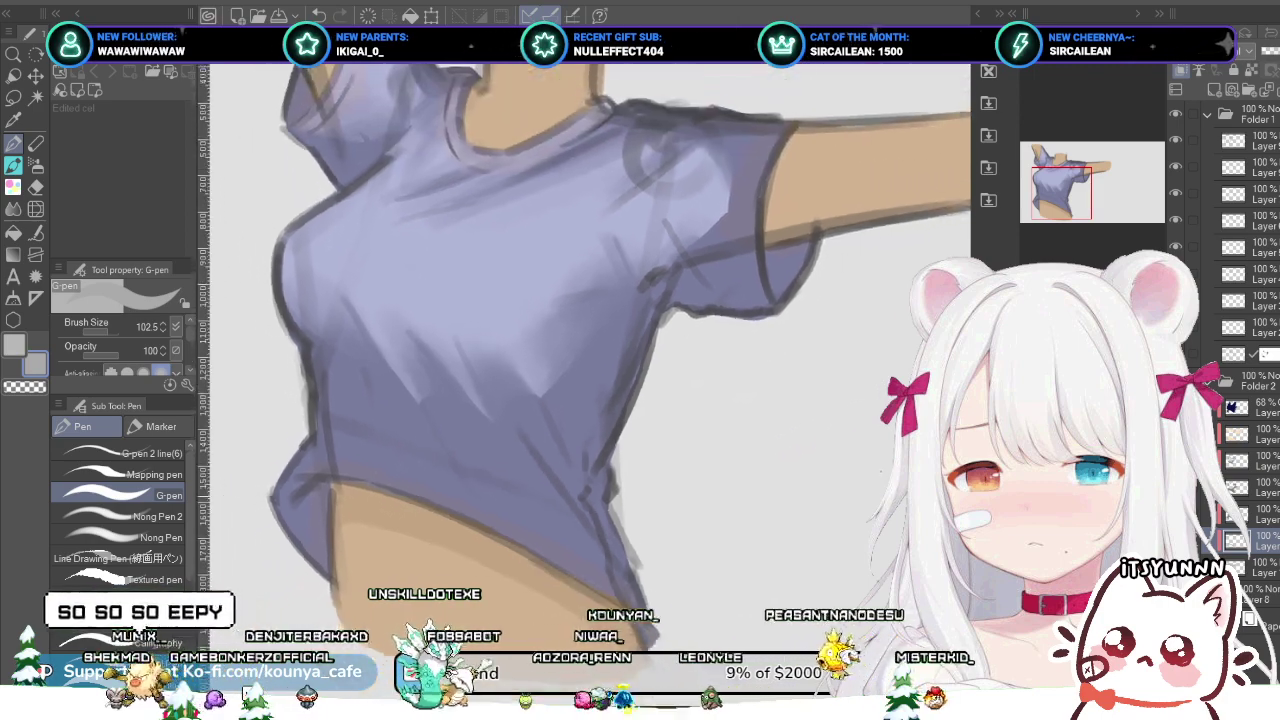
Step: Refine the soft shadow band on the waist below the shirt hem with the light gray G-pen at size 102.5
{"action": "left_click_drag", "start_coordinate": [437, 461], "coordinate": [449, 486]}
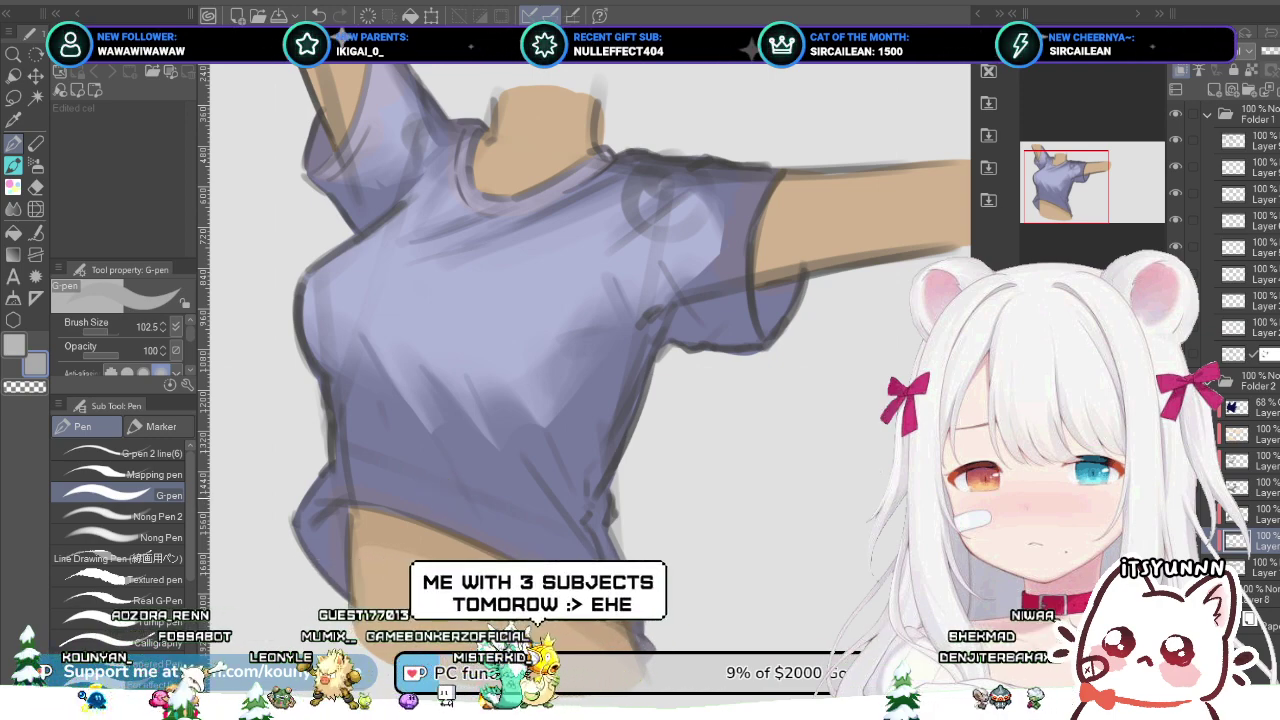
{"action": "scroll", "coordinate": [420, 500], "scroll_direction": "up", "scroll_amount": 1}
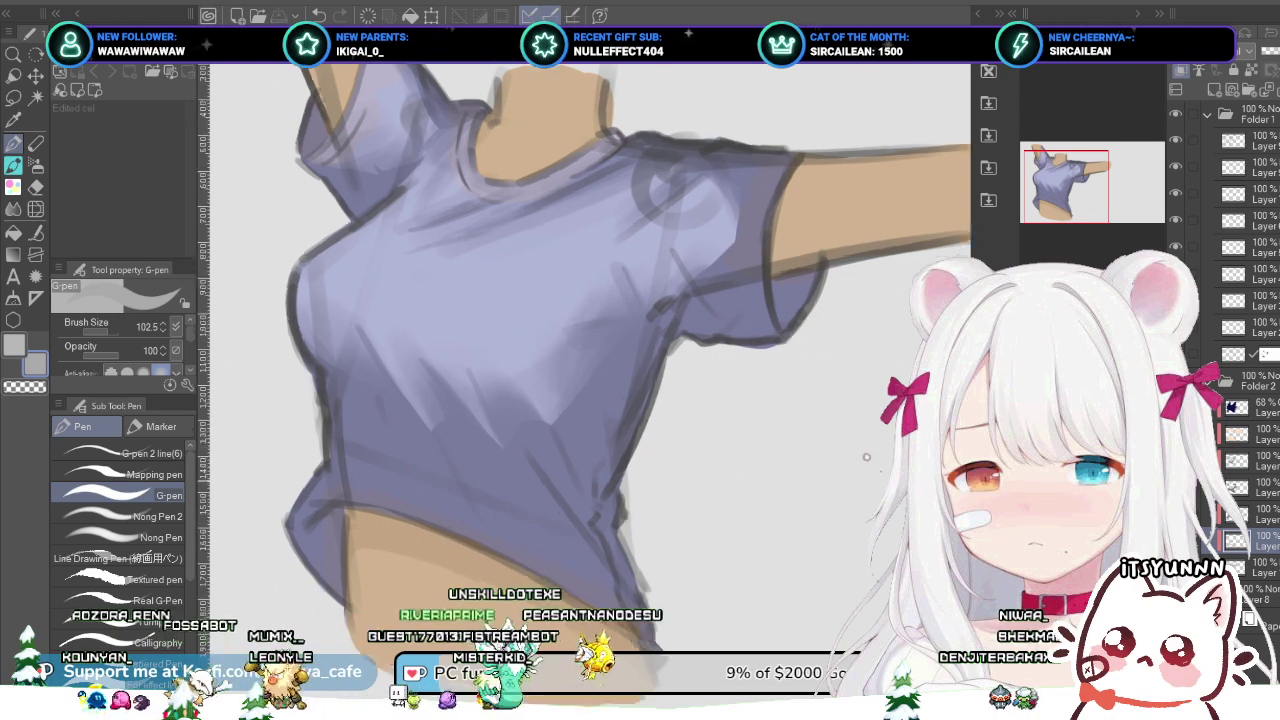
{"action": "scroll", "coordinate": [433, 485], "scroll_direction": "up", "scroll_amount": 2}
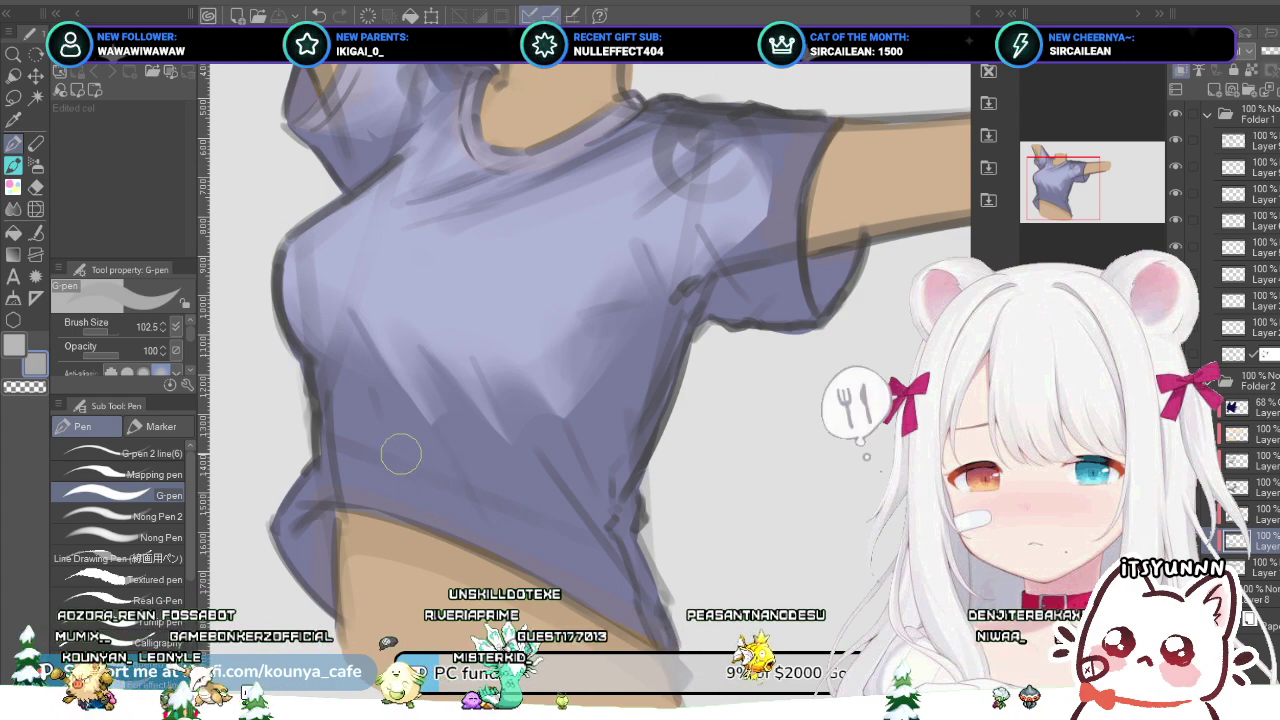
{"action": "scroll", "coordinate": [414, 503], "scroll_direction": "up", "scroll_amount": 1}
{"action": "scroll", "coordinate": [394, 486], "scroll_direction": "up", "scroll_amount": 1}
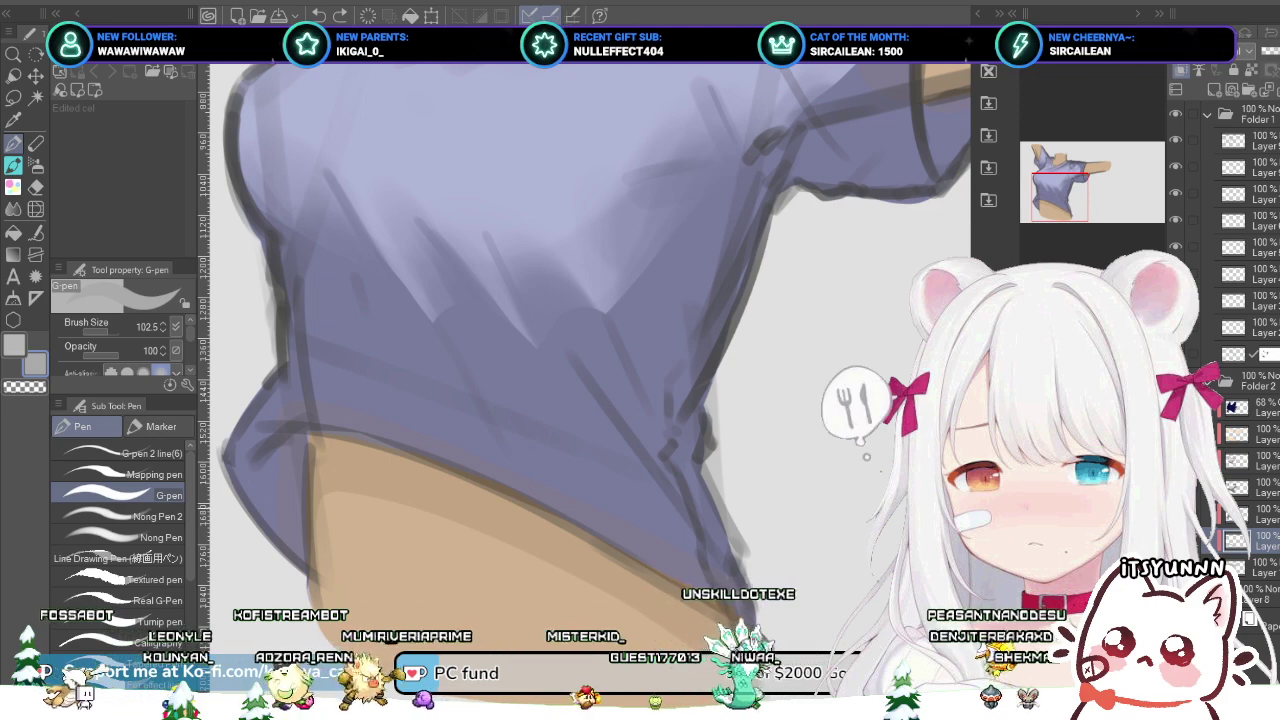
{"action": "scroll", "coordinate": [461, 499], "scroll_direction": "down", "scroll_amount": 1}
{"action": "scroll", "coordinate": [340, 445], "scroll_direction": "up", "scroll_amount": 2}
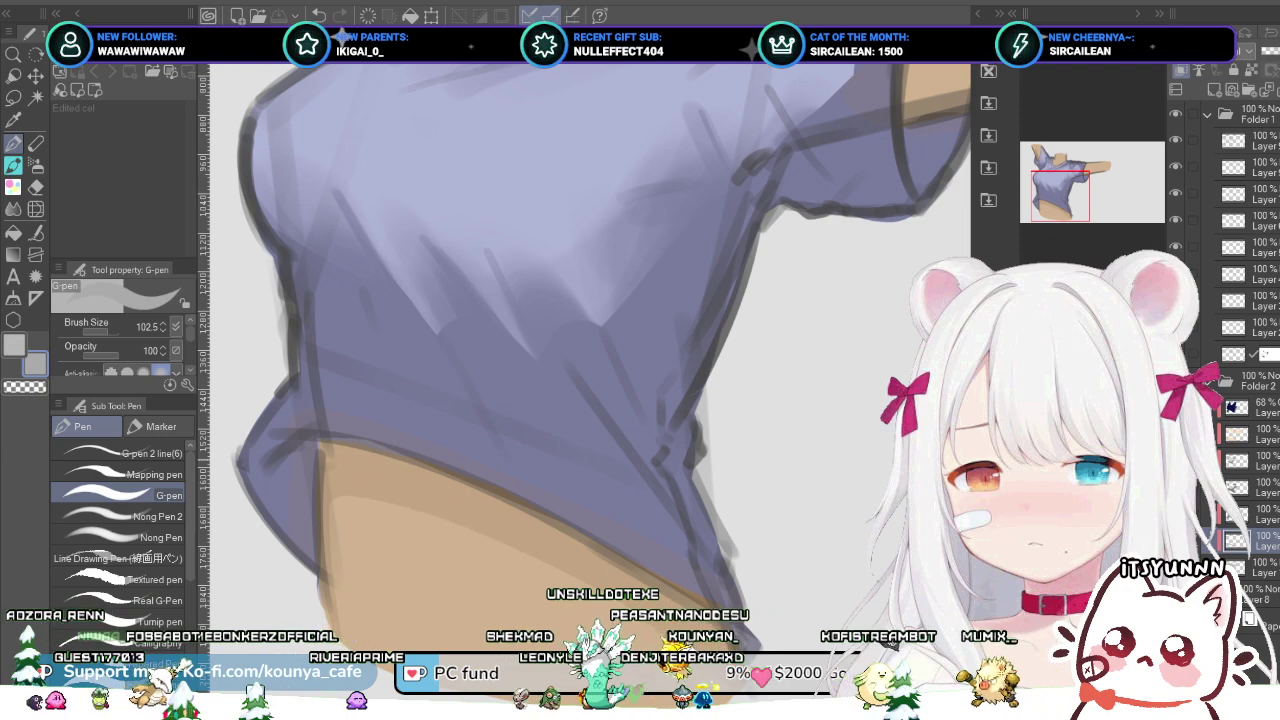
{"action": "scroll", "coordinate": [407, 454], "scroll_direction": "down", "scroll_amount": 2}
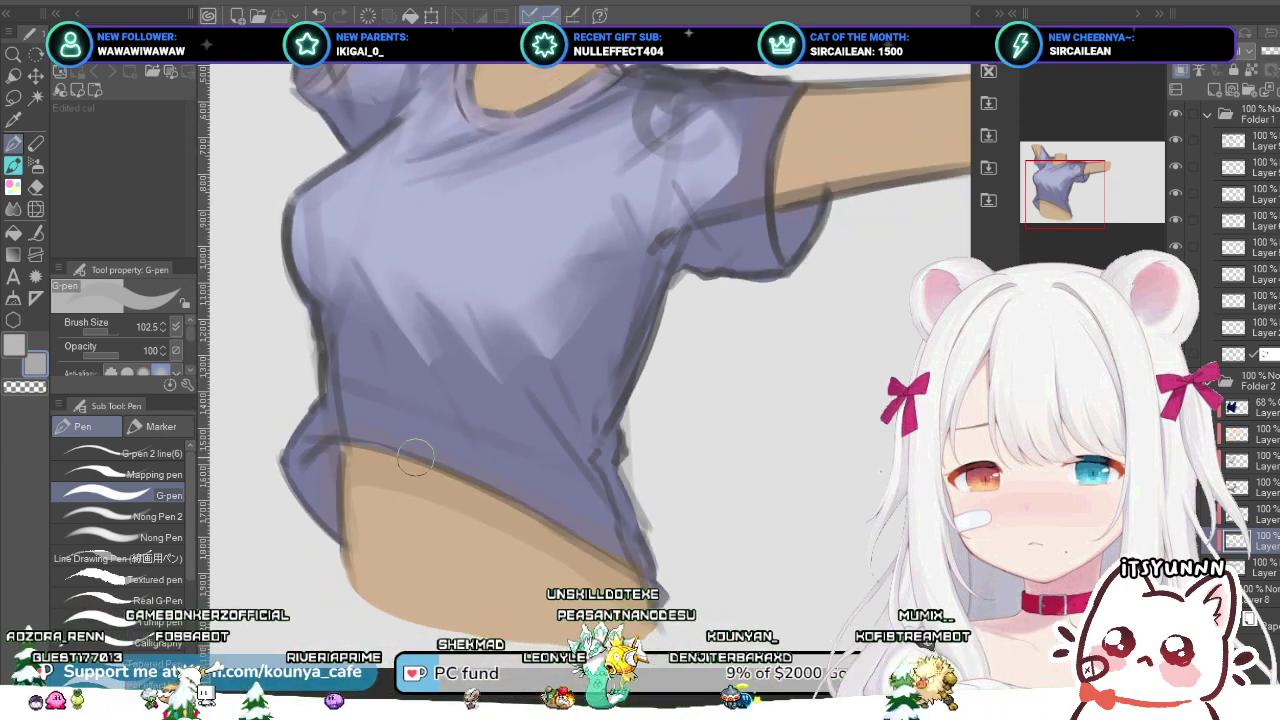
{"action": "scroll", "coordinate": [398, 485], "scroll_direction": "up", "scroll_amount": 2}
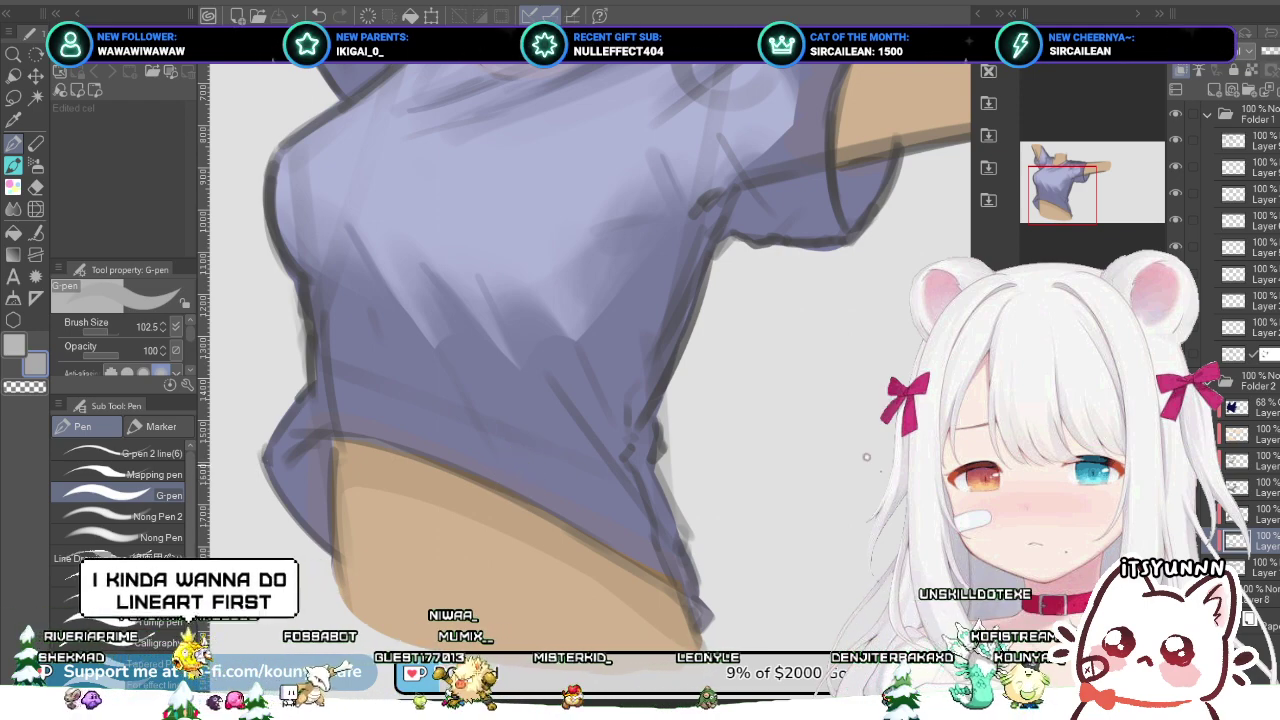
Step: Draw a small navel mark on the lower belly with the light gray G-pen at size 102.5
{"action": "scroll", "coordinate": [536, 410], "scroll_direction": "down", "scroll_amount": 1}
{"action": "left_click_drag", "start_coordinate": [536, 410], "coordinate": [528, 460]}
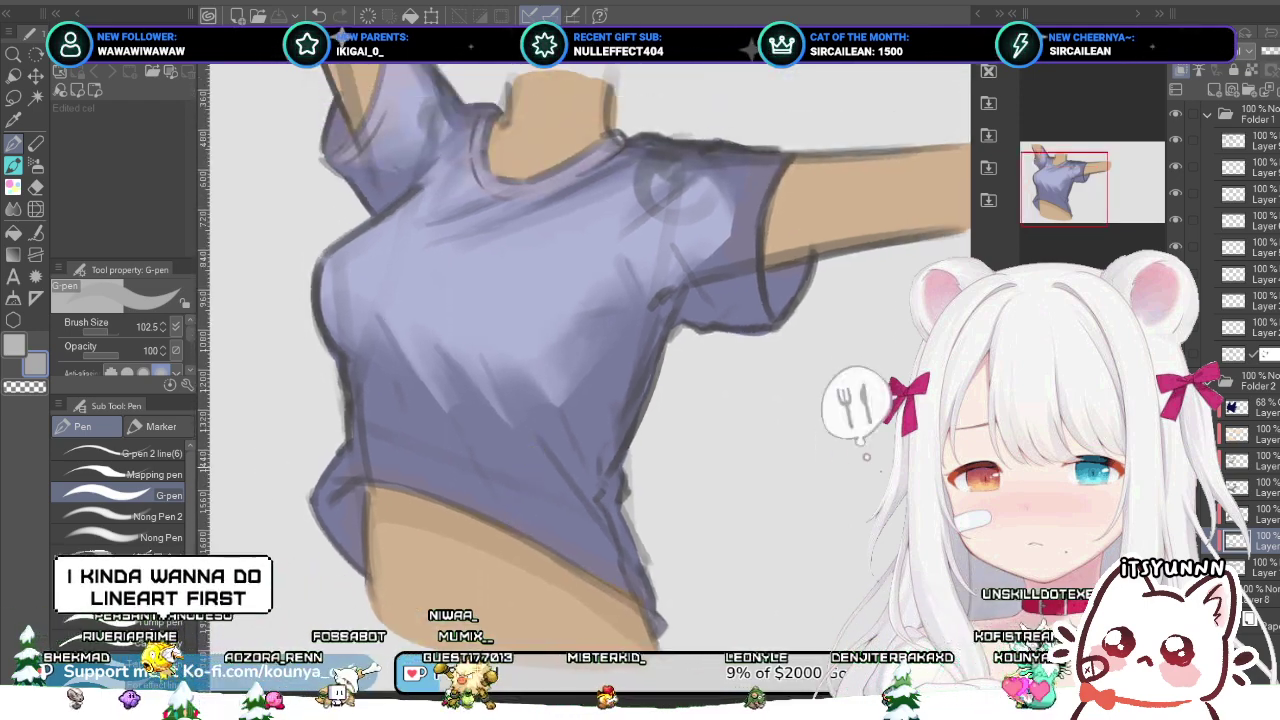
{"action": "scroll", "coordinate": [500, 506], "scroll_direction": "up", "scroll_amount": 1}
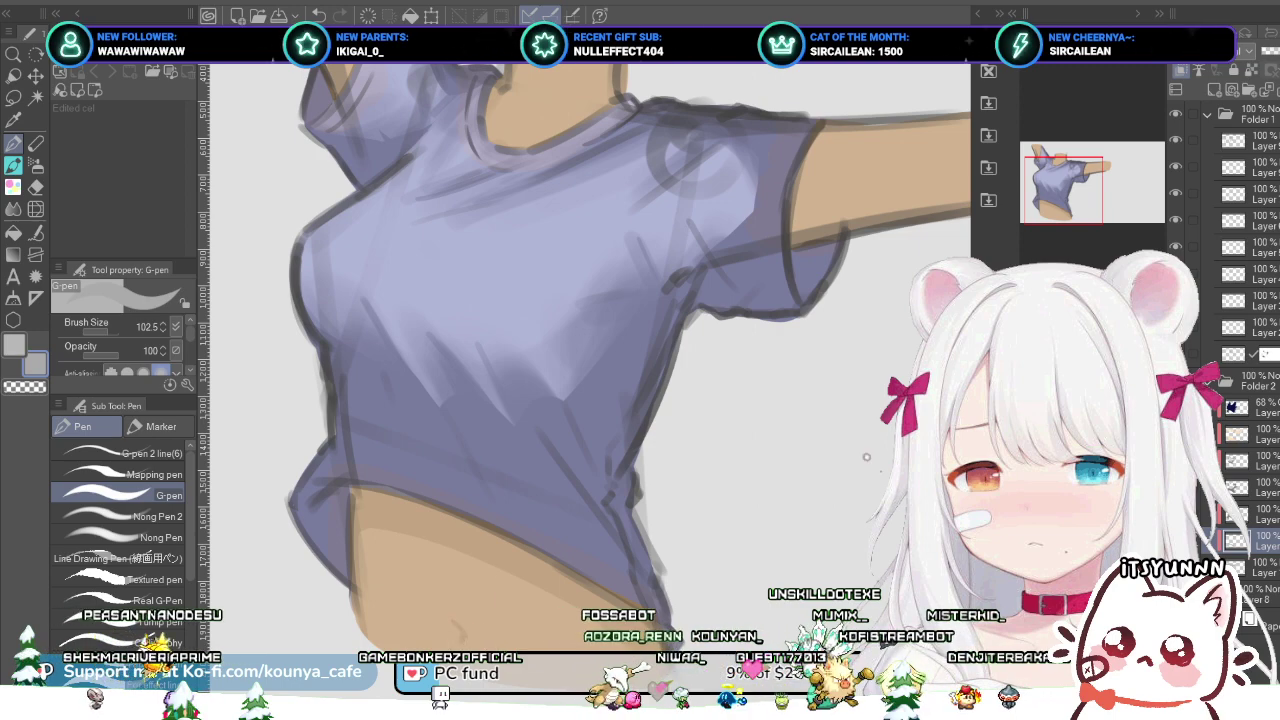
{"action": "key", "text": "ctrl+z"}
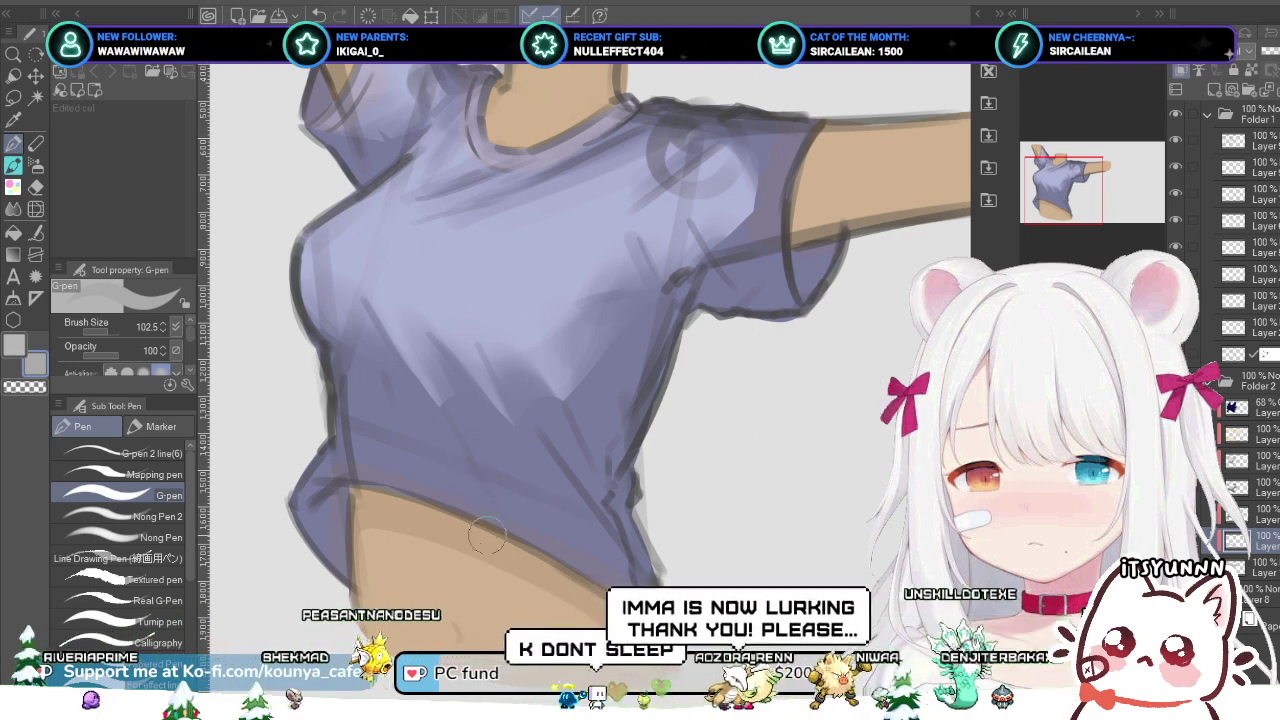
Step: Lasso the navel mark, transform it to sit slightly higher on the belly, and clear the selection
{"action": "key", "text": "m"}
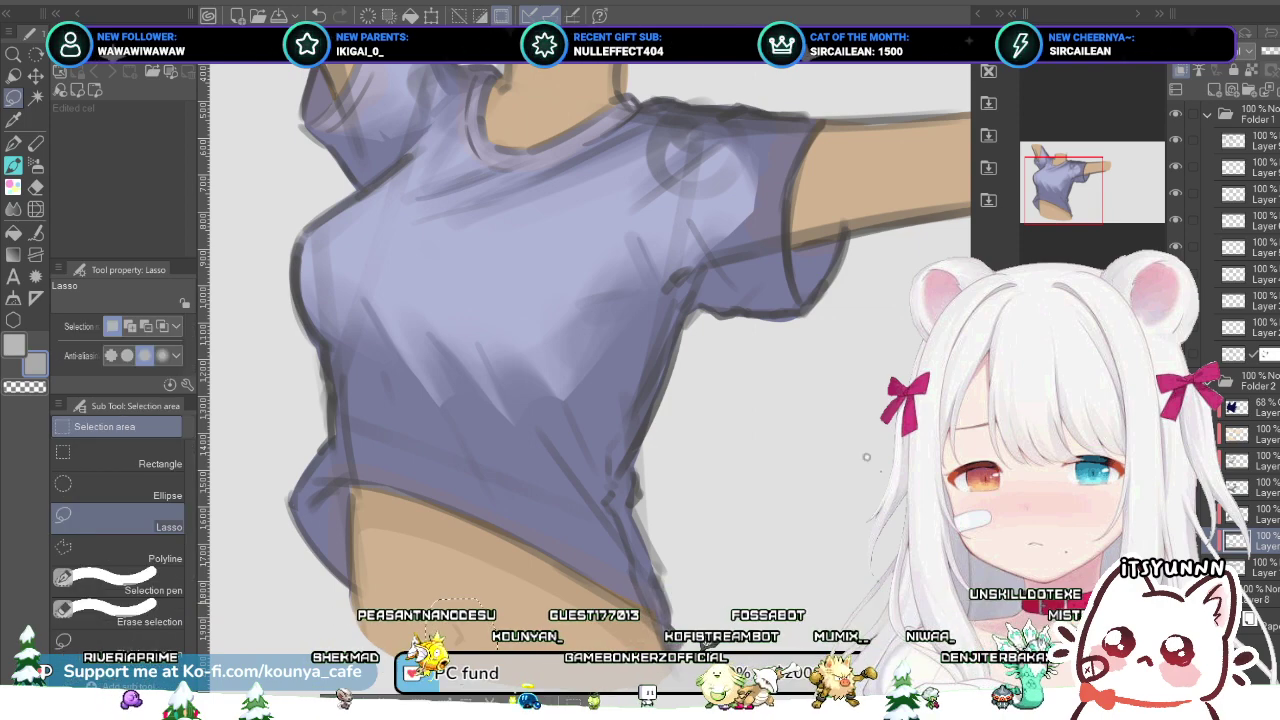
{"action": "key", "text": "ctrl+t"}
{"action": "key", "text": "ctrl+r"}
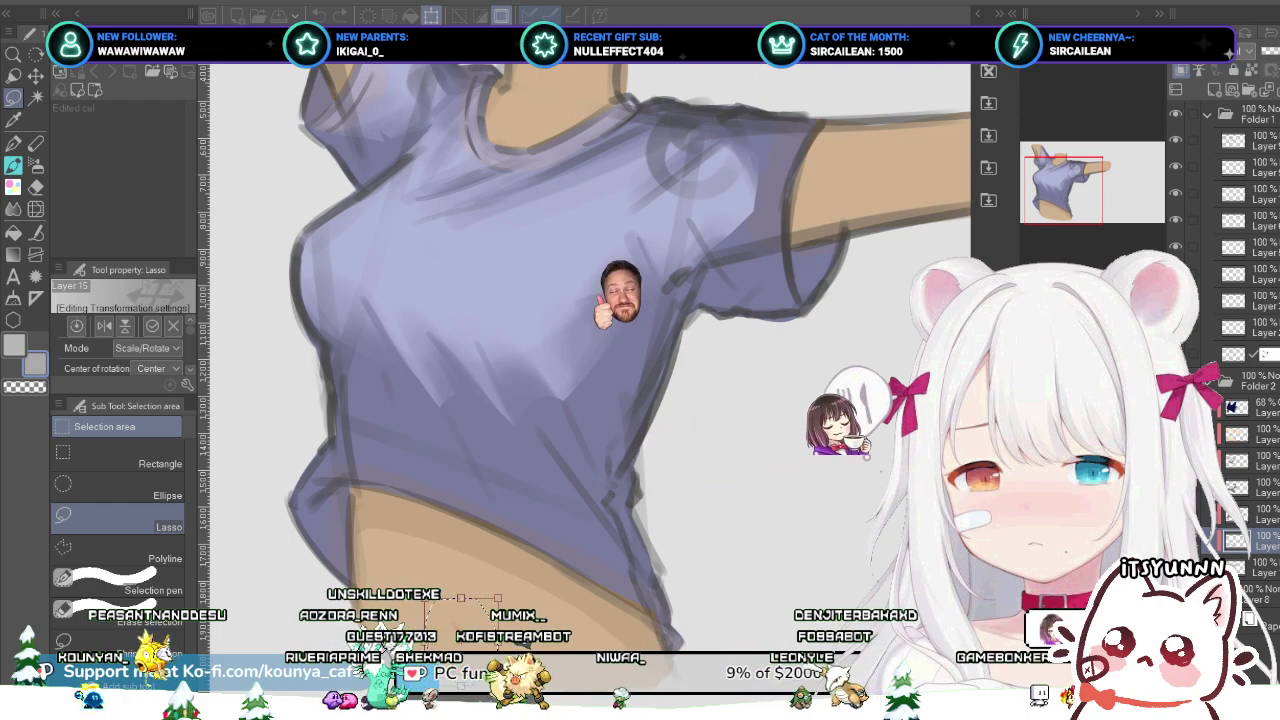
{"action": "key", "text": "Return"}
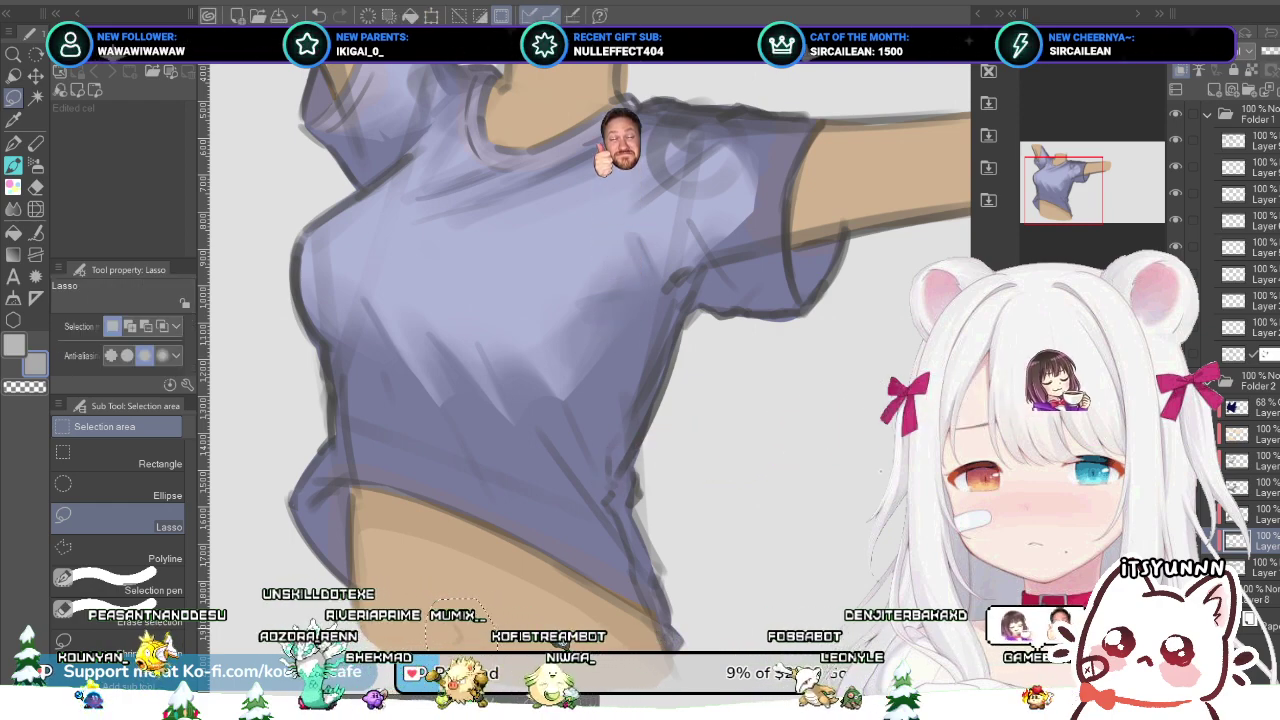
{"action": "key", "text": "ctrl+t"}
{"action": "scroll", "coordinate": [458, 600], "scroll_direction": "up", "scroll_amount": 2}
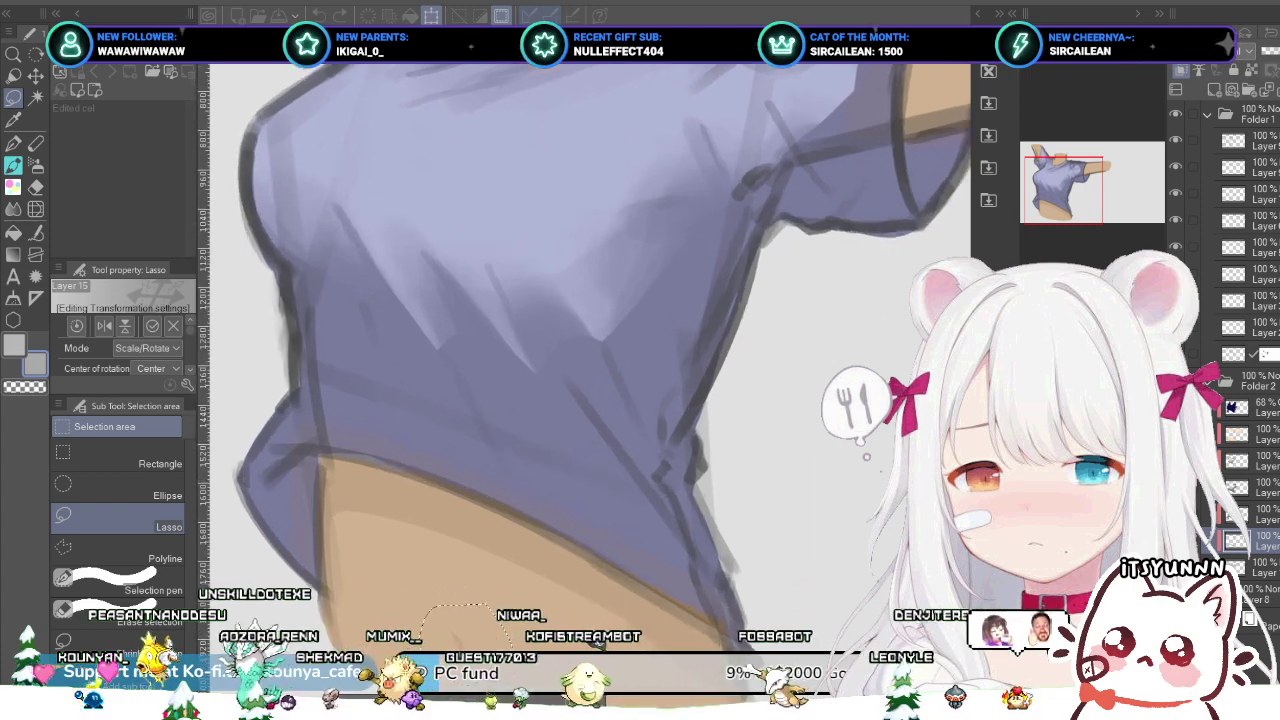
{"action": "scroll", "coordinate": [475, 595], "scroll_direction": "up", "scroll_amount": 2}
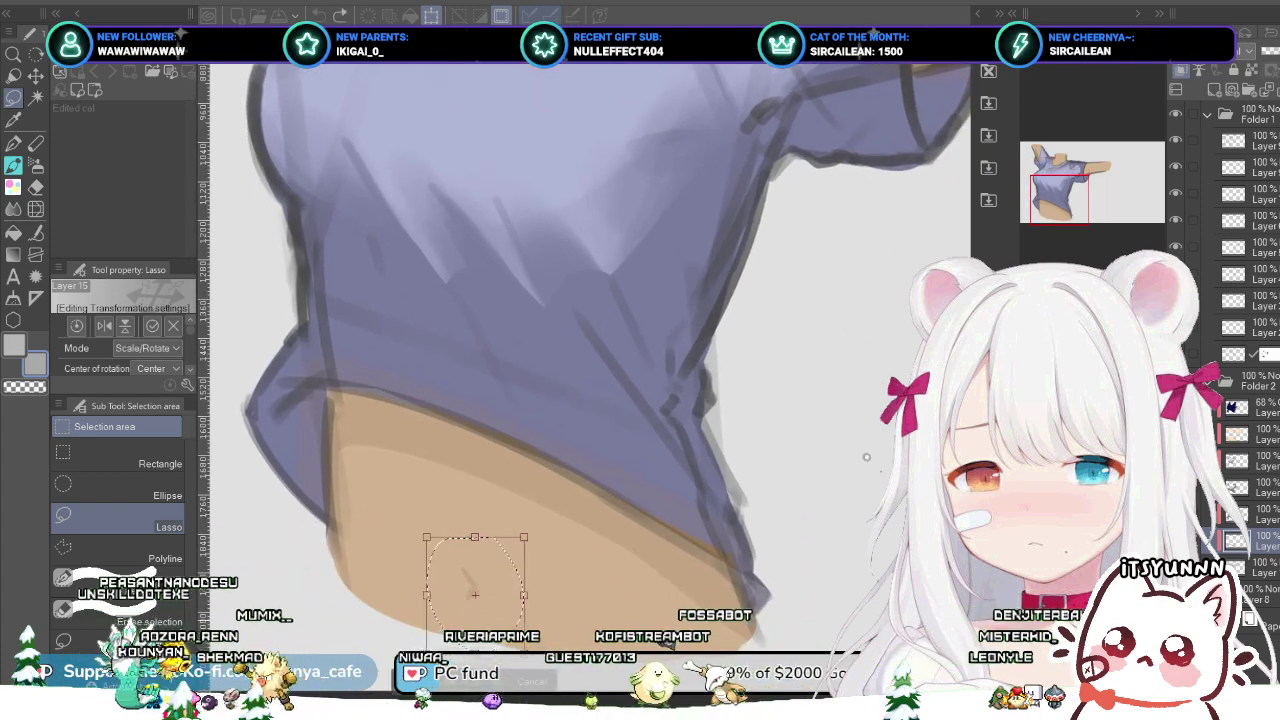
{"action": "left_click_drag", "start_coordinate": [475, 595], "coordinate": [466, 575]}
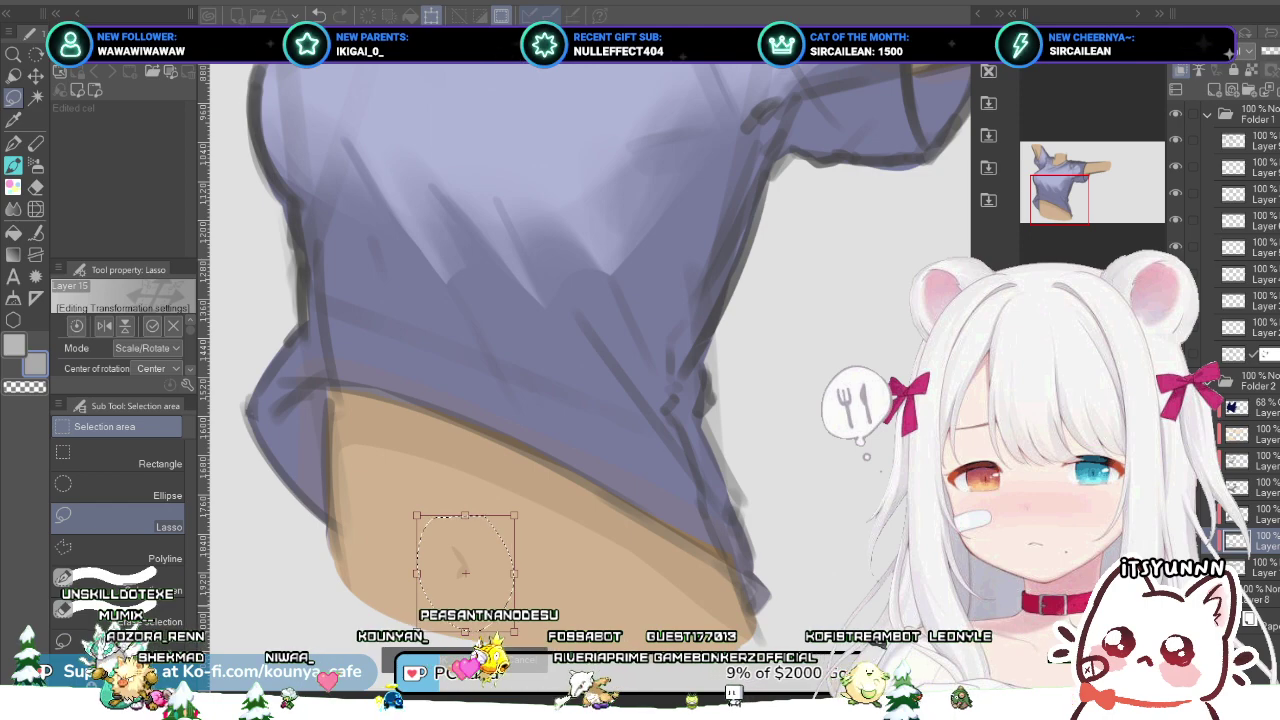
{"action": "key", "text": "Return"}
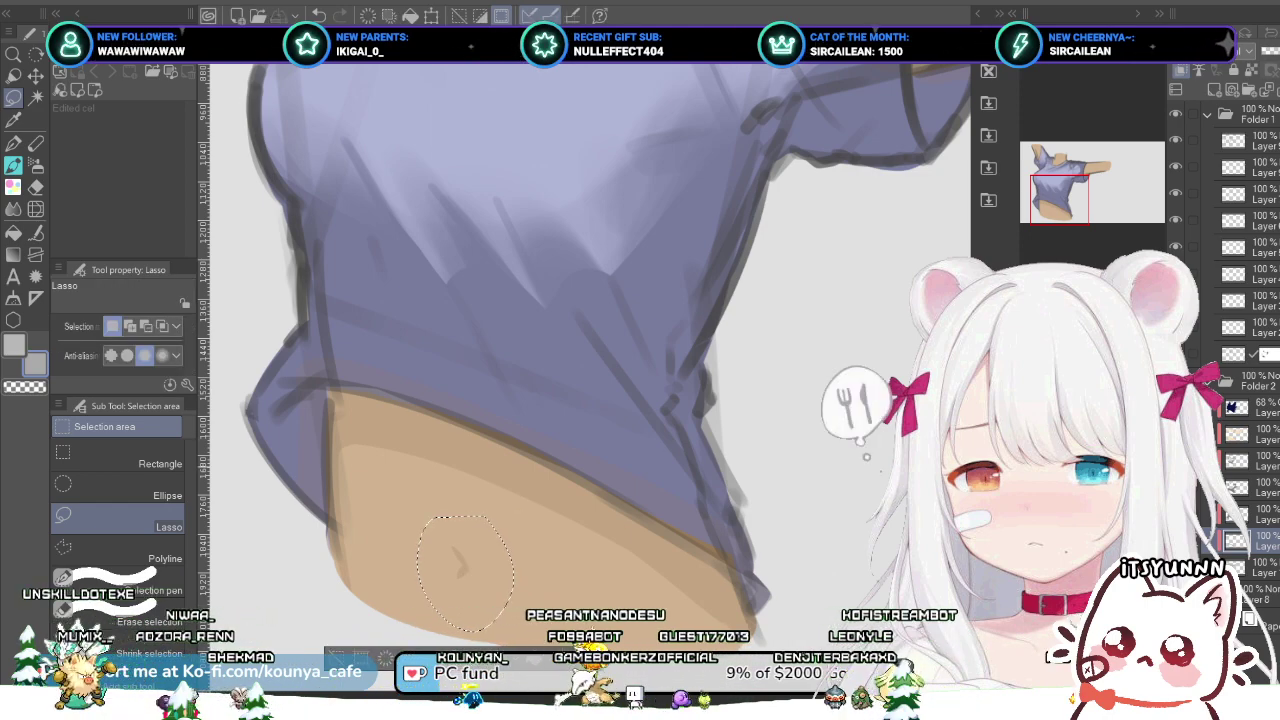
{"action": "scroll", "coordinate": [491, 455], "scroll_direction": "down", "scroll_amount": 2}
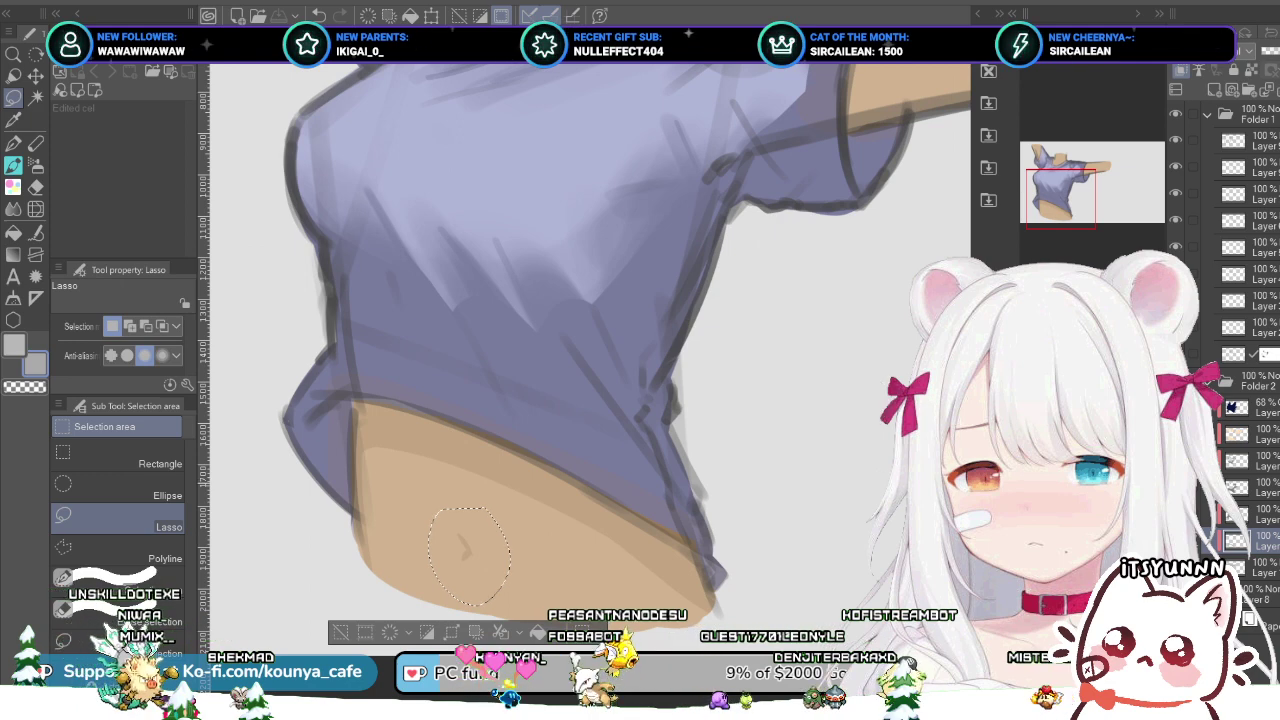
{"action": "key", "text": "ctrl+d"}
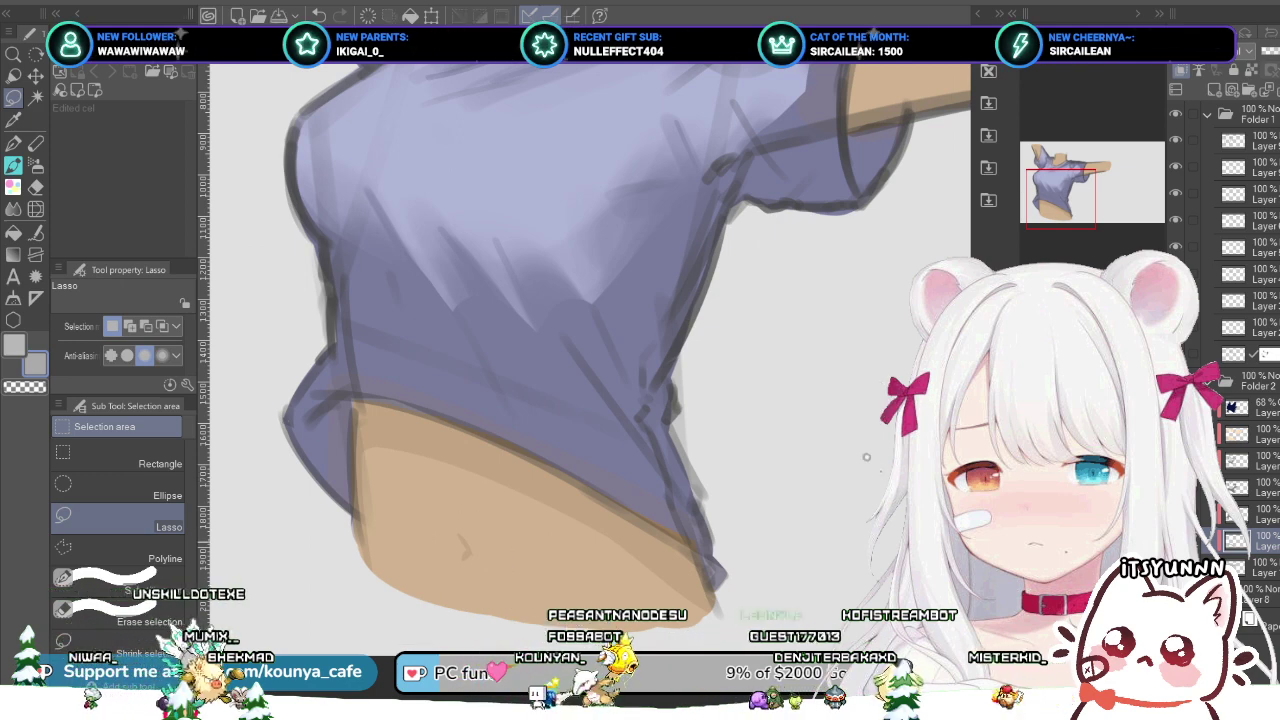
Step: Return to the G-pen and work on the waist shading below the hem with a darker gray, reducing the brush from size 204.6
{"action": "scroll", "coordinate": [486, 542], "scroll_direction": "up", "scroll_amount": 3}
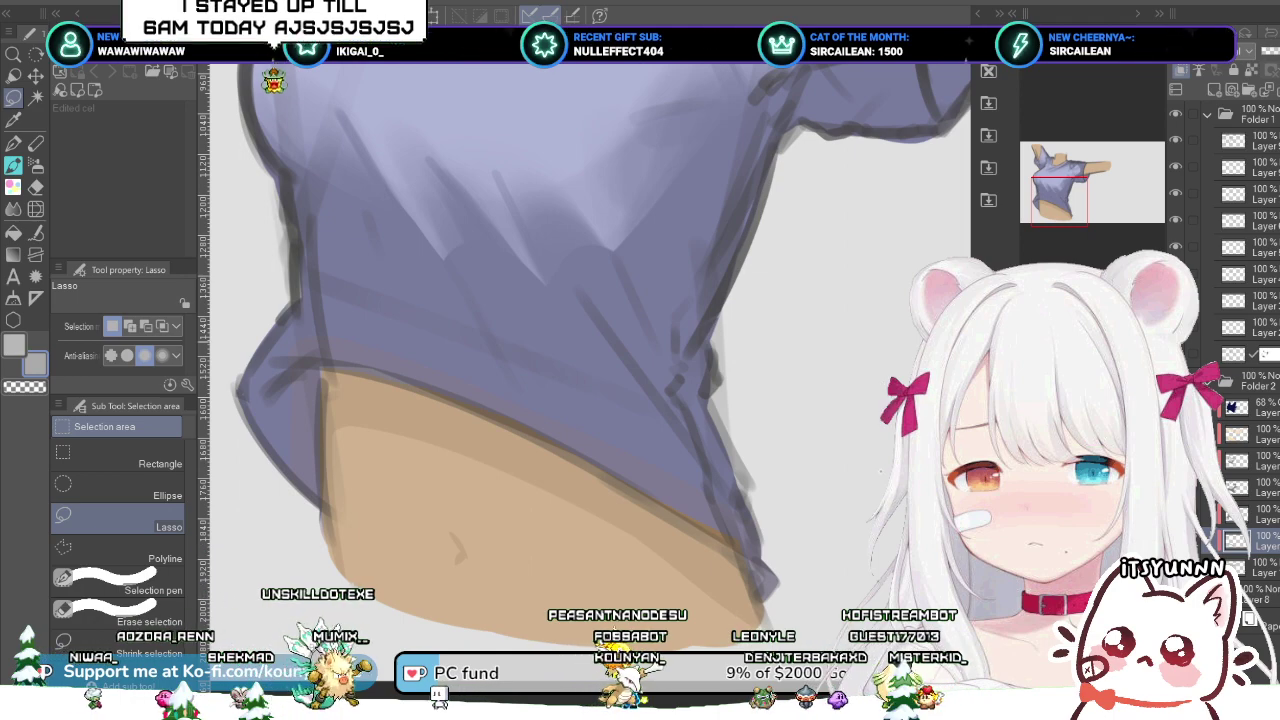
{"action": "key", "text": "p"}
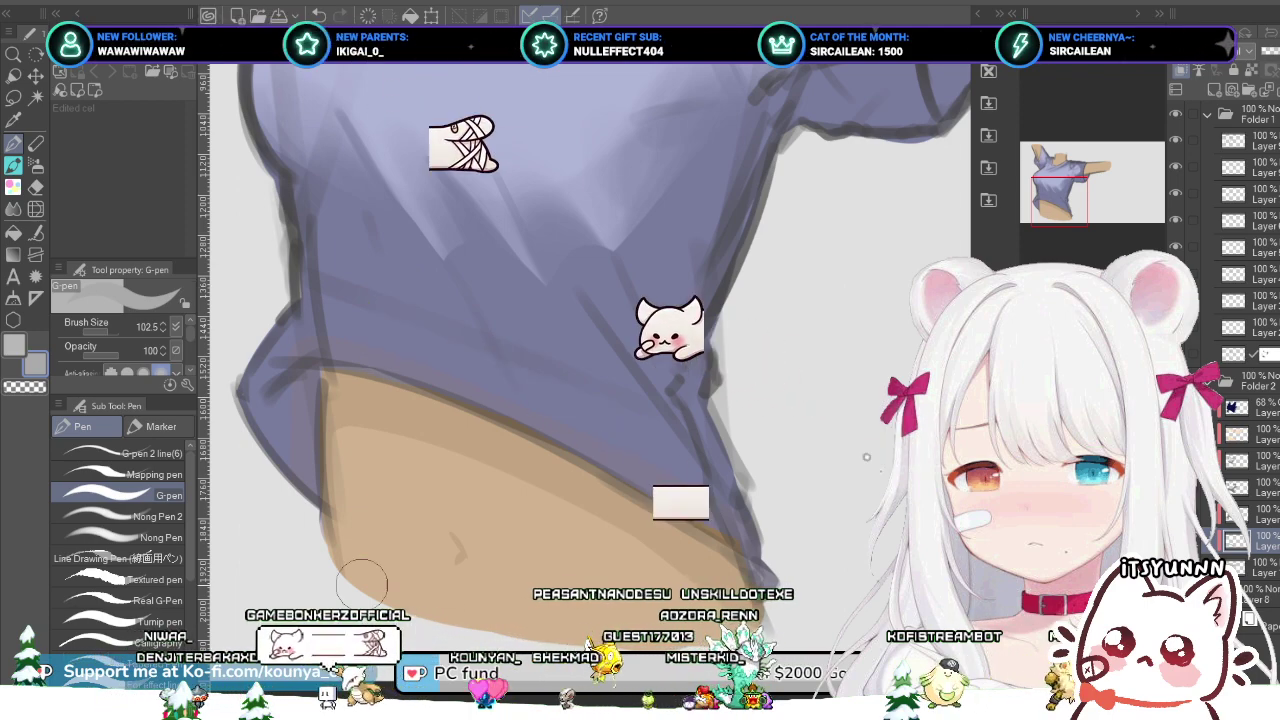
{"action": "scroll", "coordinate": [446, 583], "scroll_direction": "down", "scroll_amount": 2}
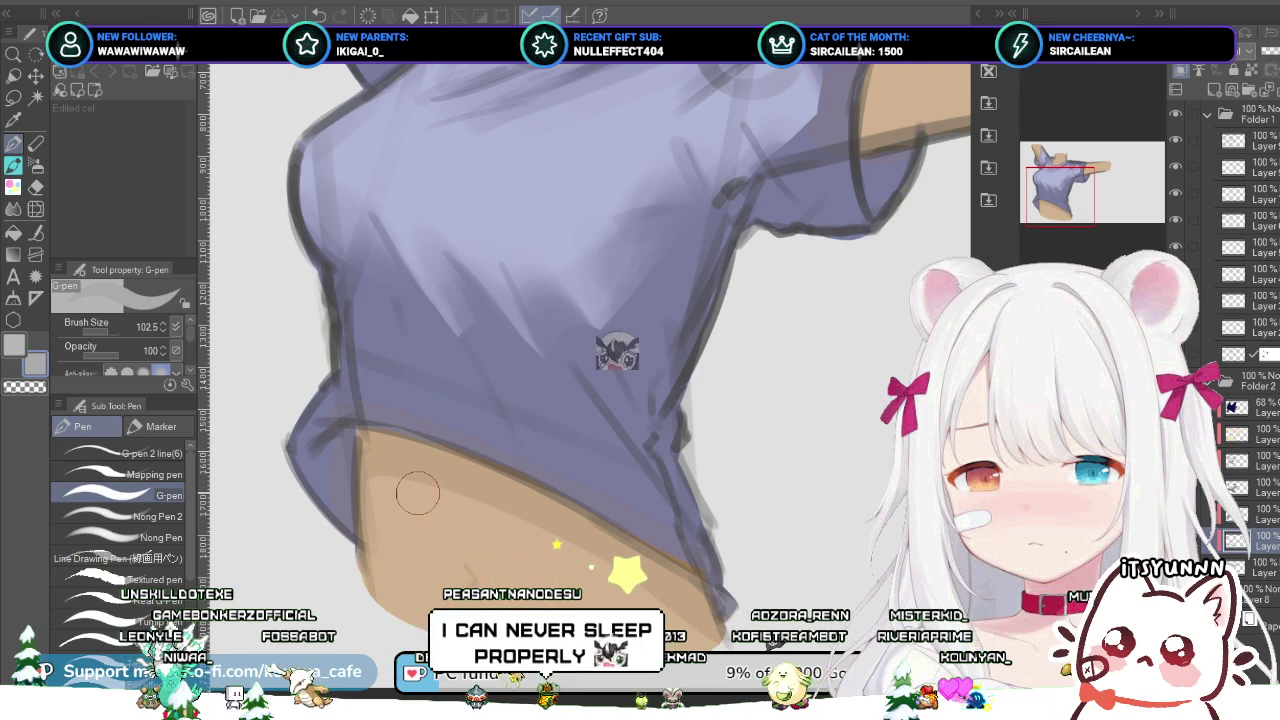
{"action": "left_click_drag", "start_coordinate": [624, 568], "coordinate": [663, 568]}
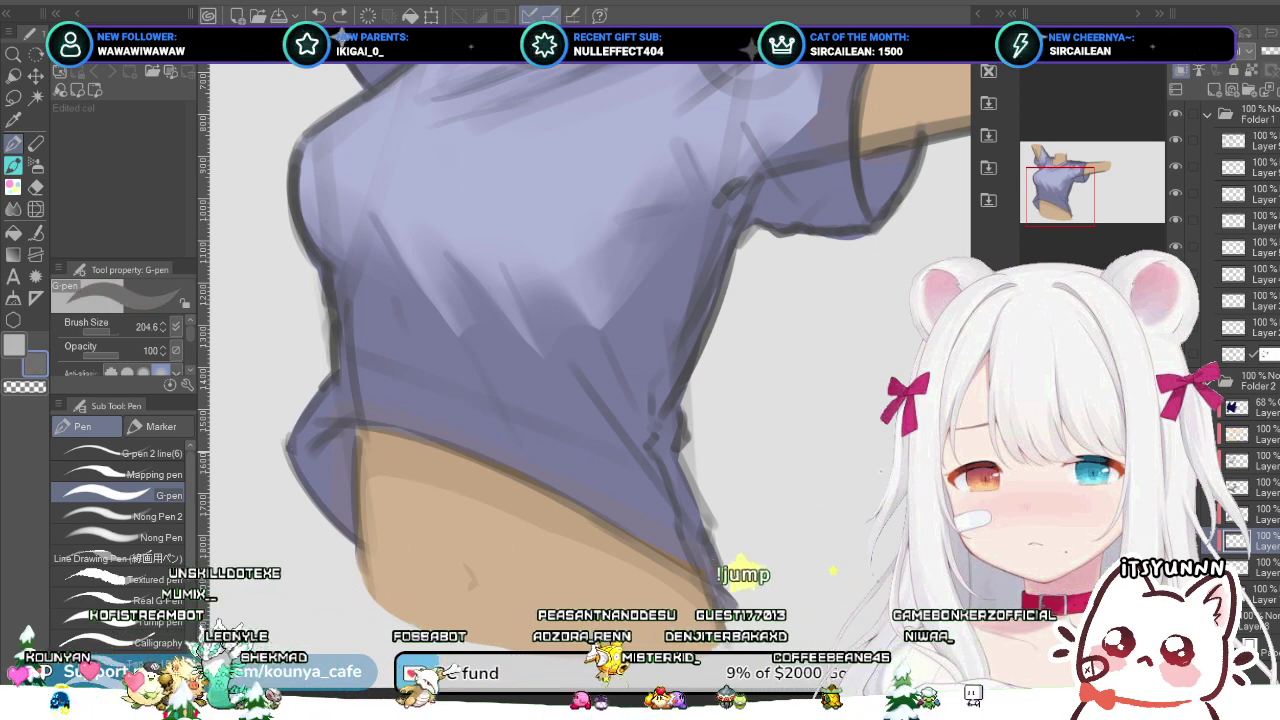
{"action": "mouse_move", "coordinate": [456, 440]}
{"action": "left_mouse_down"}
{"action": "mouse_move", "coordinate": [450, 494]}
{"action": "mouse_move", "coordinate": [450, 443]}
{"action": "mouse_move", "coordinate": [442, 462]}
{"action": "left_mouse_up"}
{"action": "left_click_drag", "start_coordinate": [381, 433], "coordinate": [361, 433]}
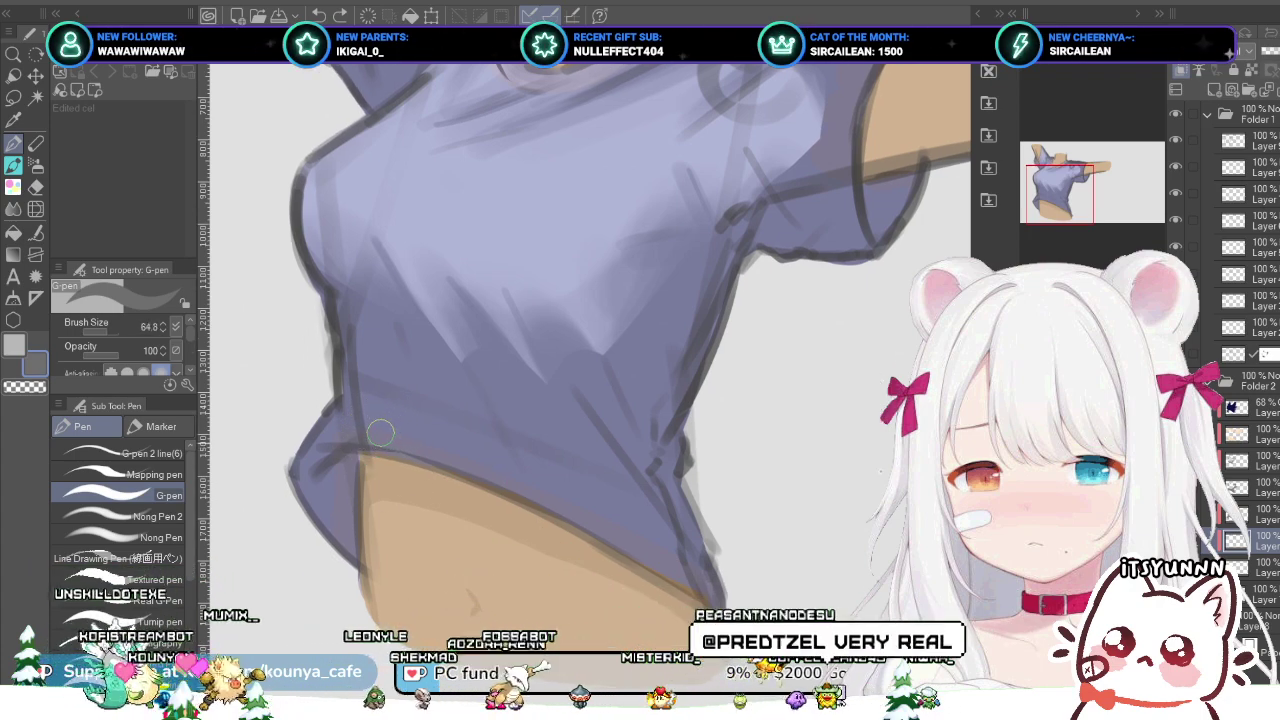
{"action": "scroll", "coordinate": [390, 465], "scroll_direction": "up", "scroll_amount": 1}
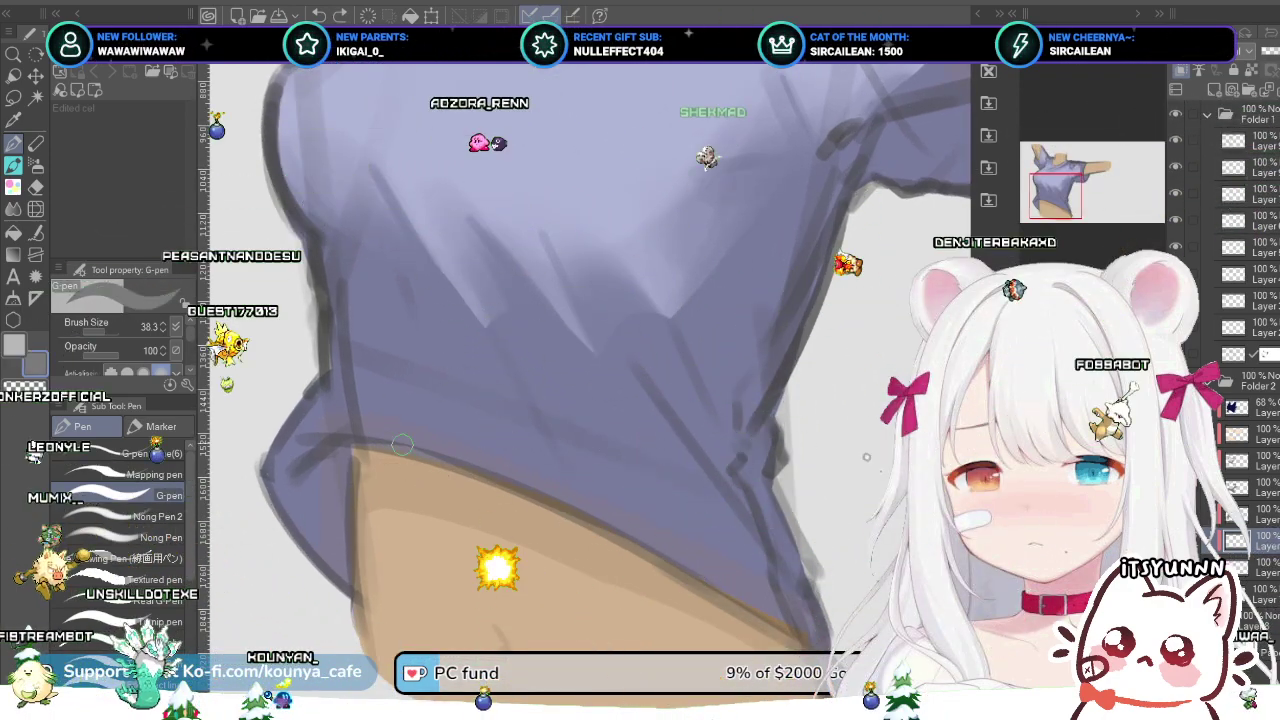
Step: Add a thin darker shadow directly under the hem and along the waist's edge with the dark gray G-pen at size 62.4
{"action": "left_click_drag", "start_coordinate": [397, 412], "coordinate": [428, 412]}
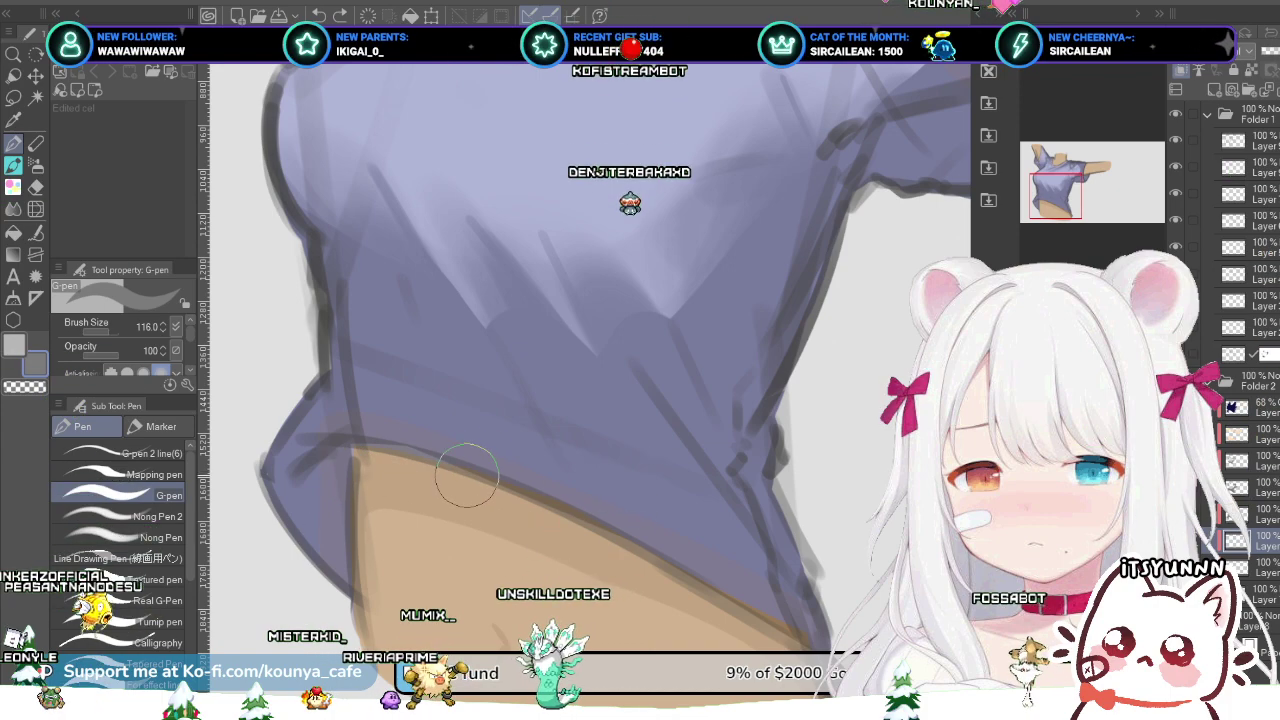
{"action": "key", "text": "bracketleft"}
{"action": "key", "text": "bracketleft"}
{"action": "key", "text": "bracketleft"}
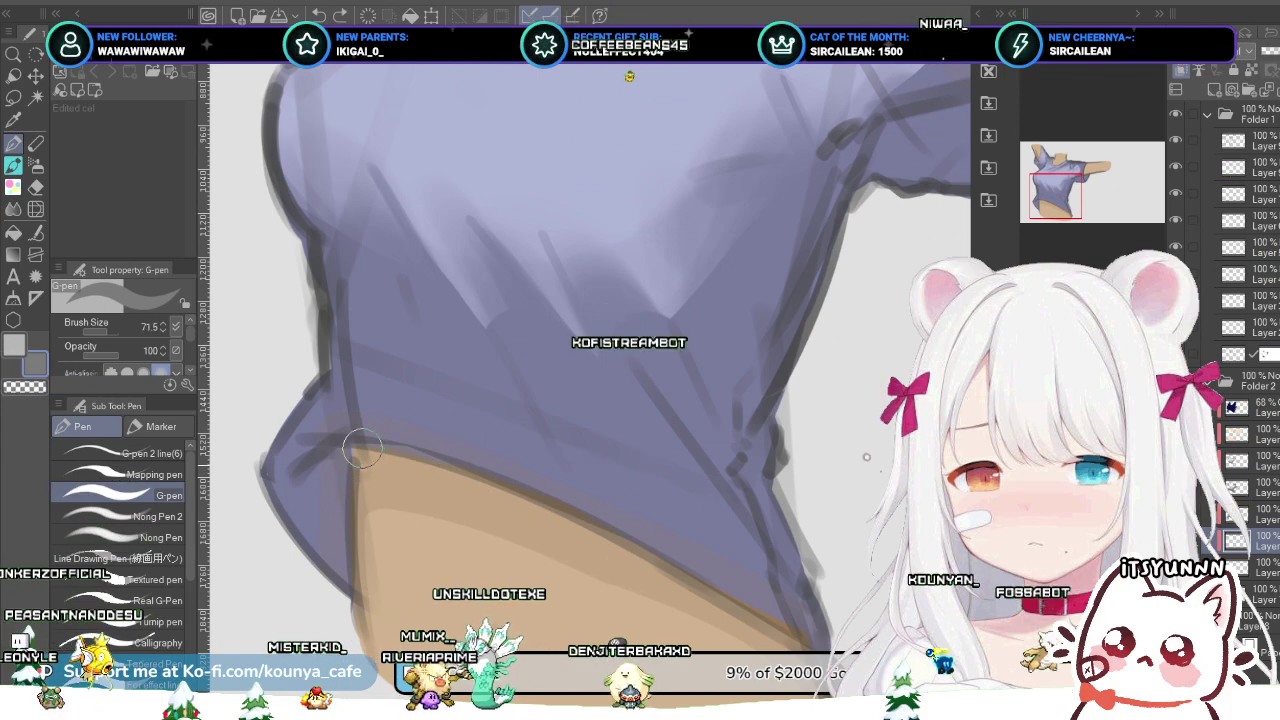
{"action": "key", "text": "bracketleft"}
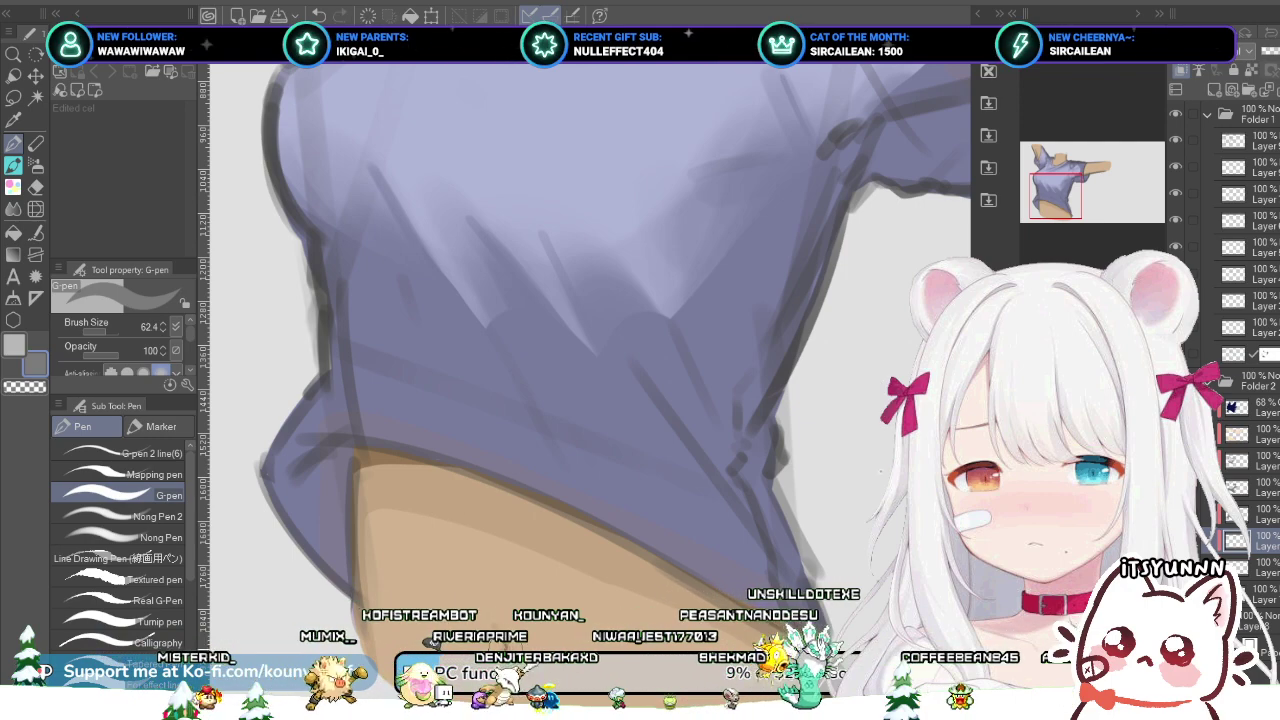
{"action": "scroll", "coordinate": [497, 551], "scroll_direction": "down", "scroll_amount": 2}
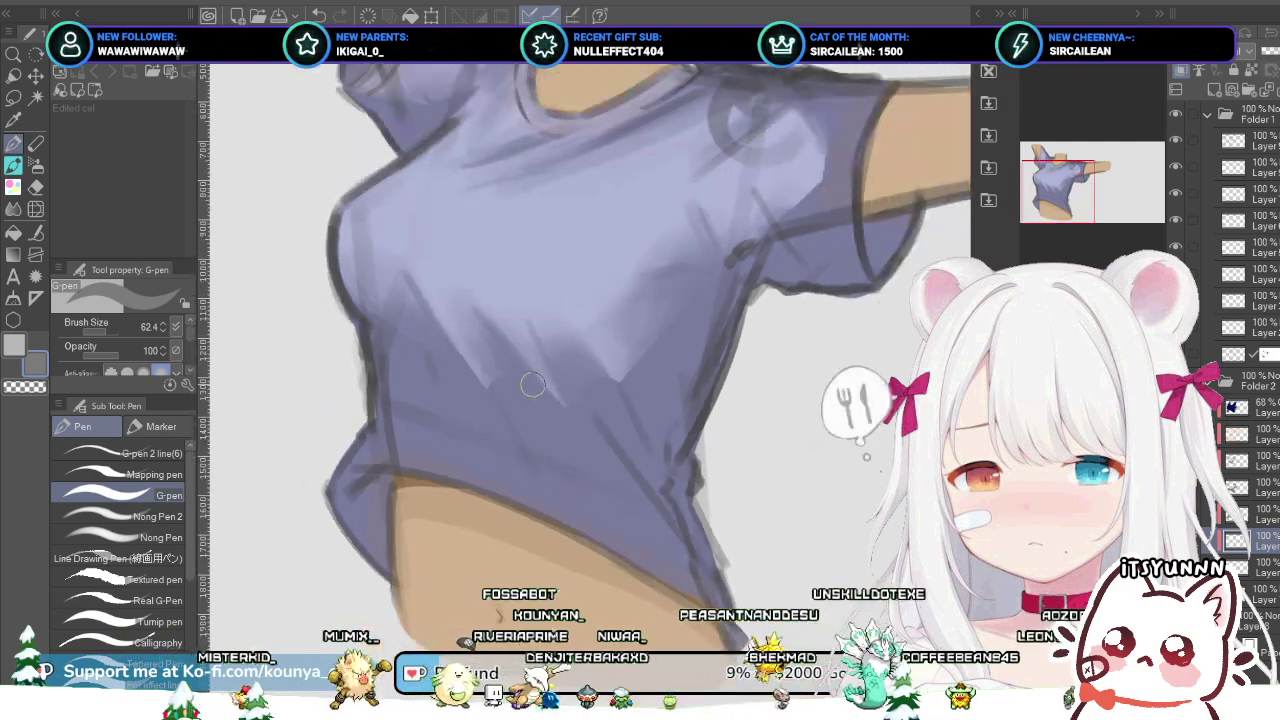
{"action": "scroll", "coordinate": [531, 380], "scroll_direction": "up", "scroll_amount": 1}
{"action": "scroll", "coordinate": [538, 388], "scroll_direction": "up", "scroll_amount": 1}
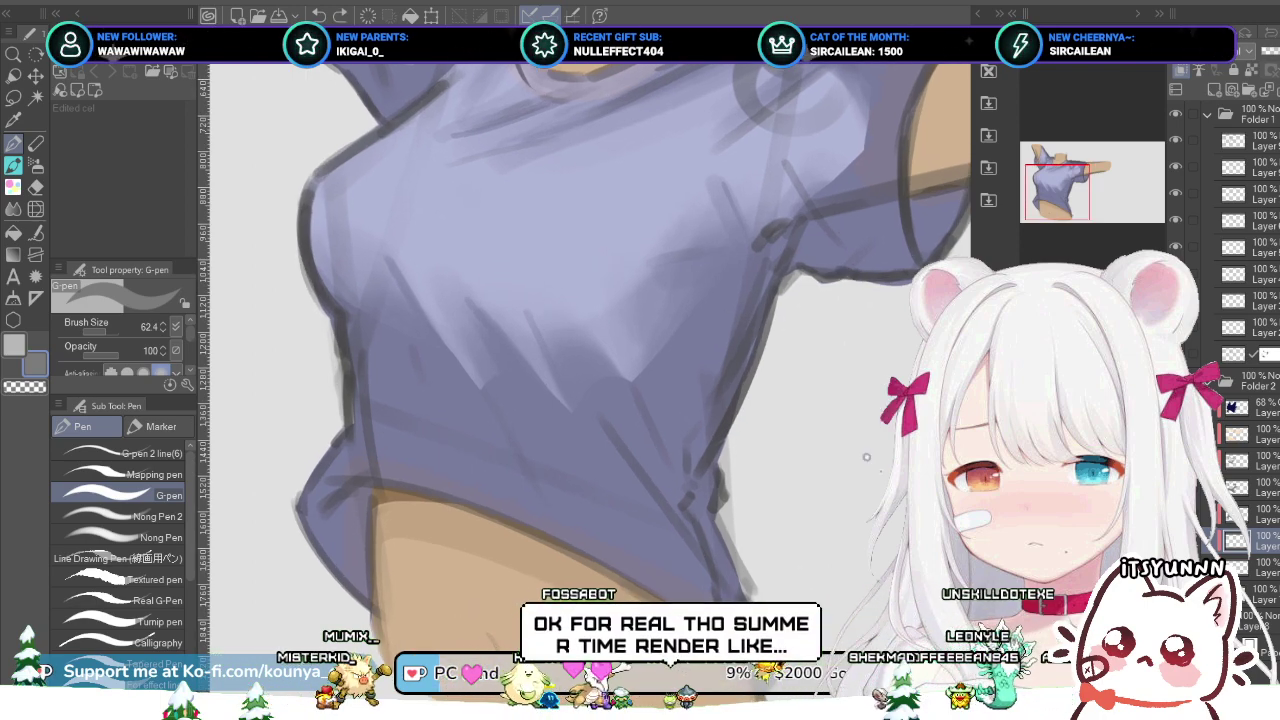
Step: Lasso the navel mark again, adjust its placement on the belly with a transform, and clear the selection
{"action": "key", "text": "m"}
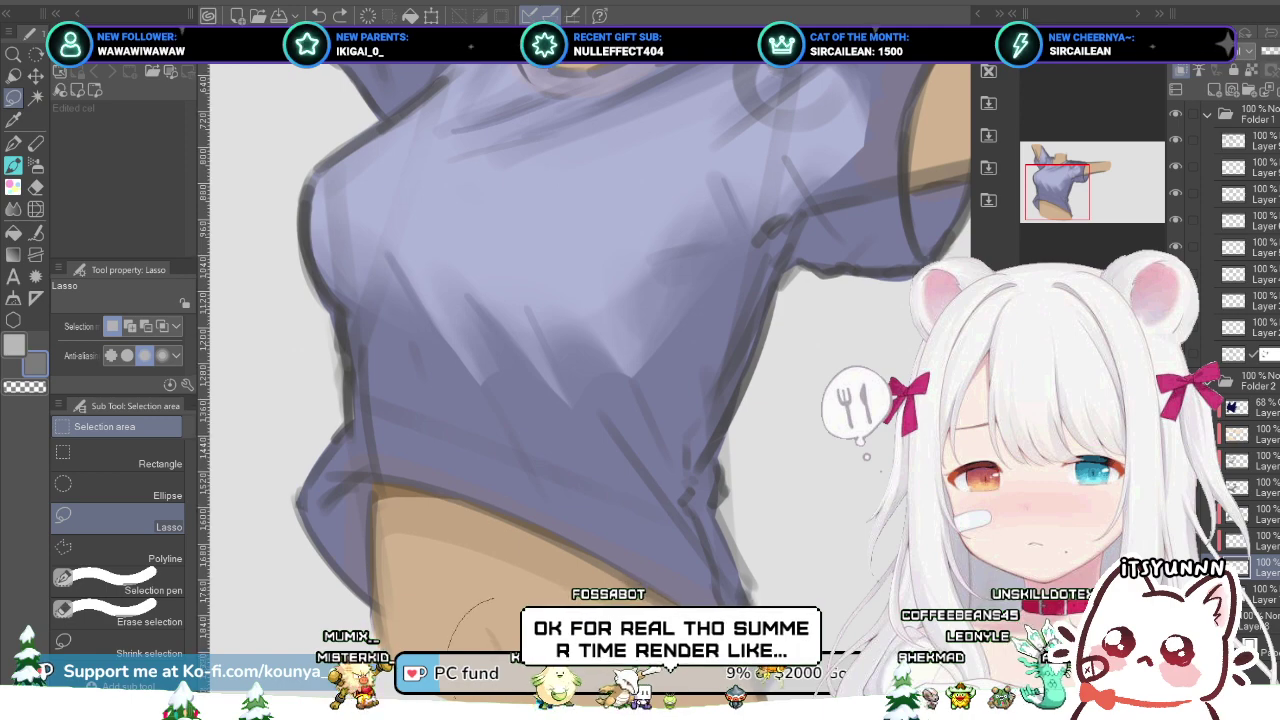
{"action": "left_click_drag", "start_coordinate": [494, 598], "coordinate": [540, 650]}
{"action": "key", "text": "ctrl+t"}
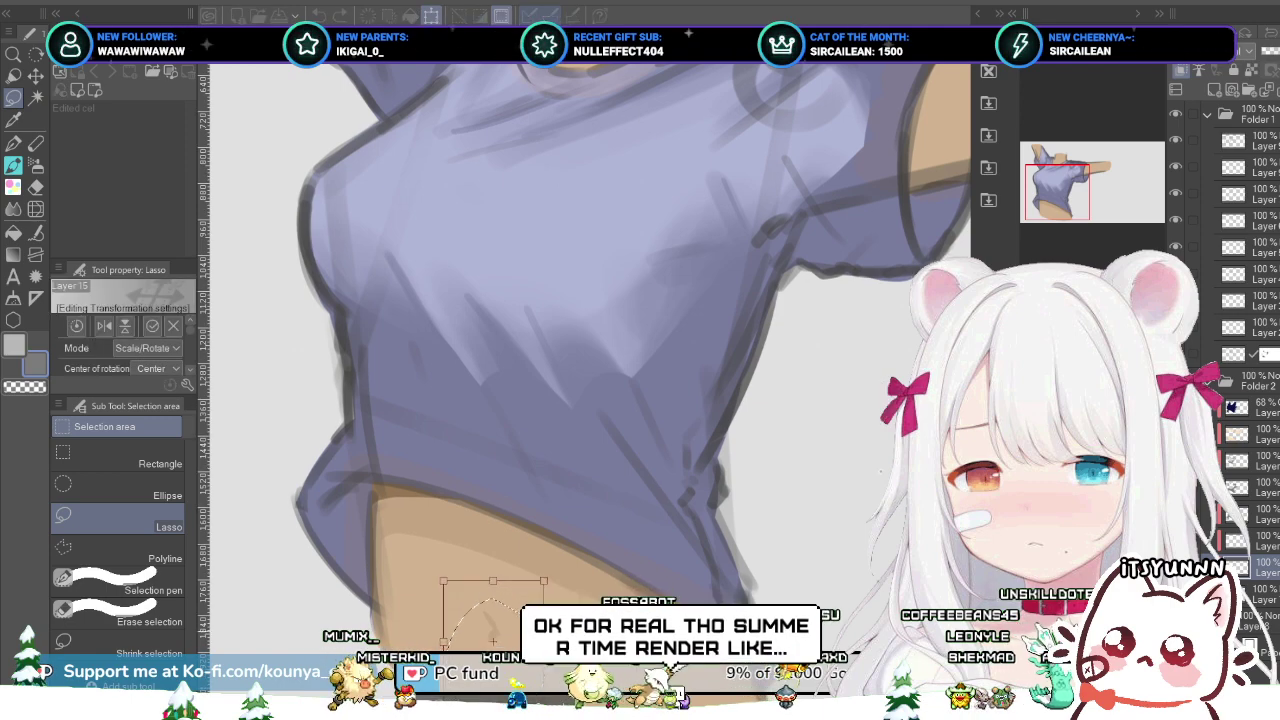
{"action": "key", "text": "ctrl+minus"}
{"action": "key", "text": "ctrl+minus"}
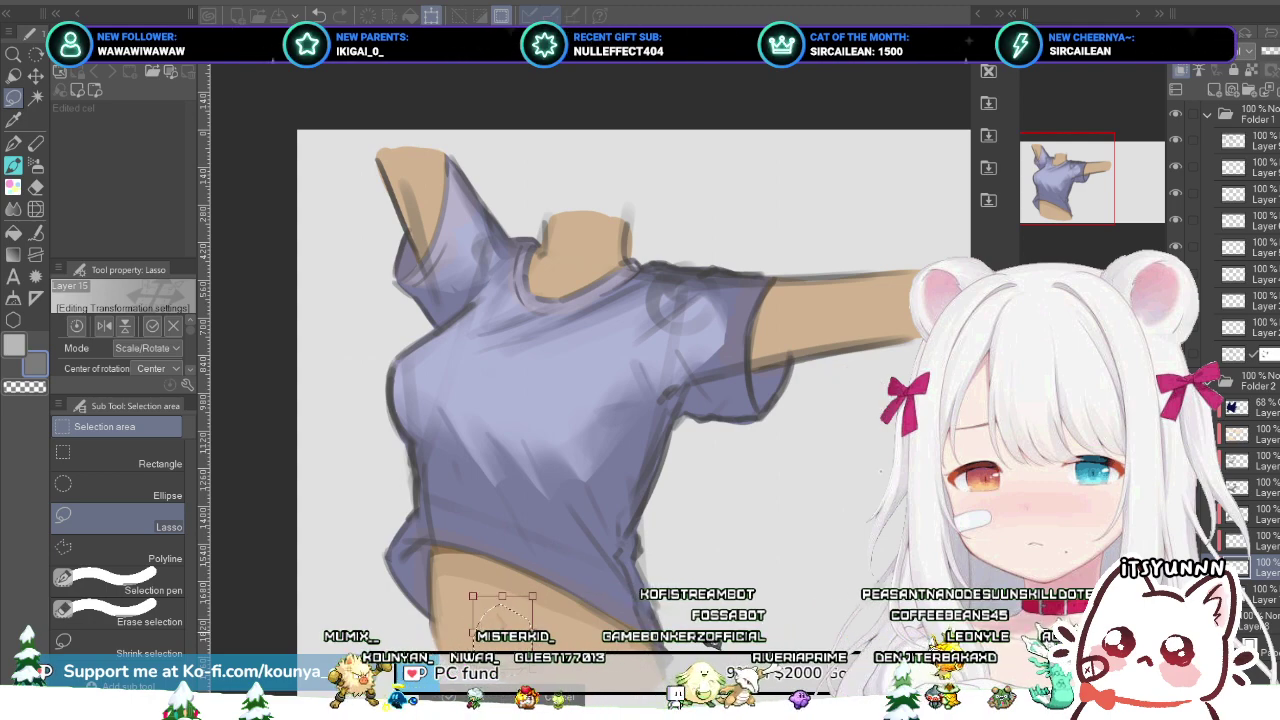
{"action": "key", "text": "Return"}
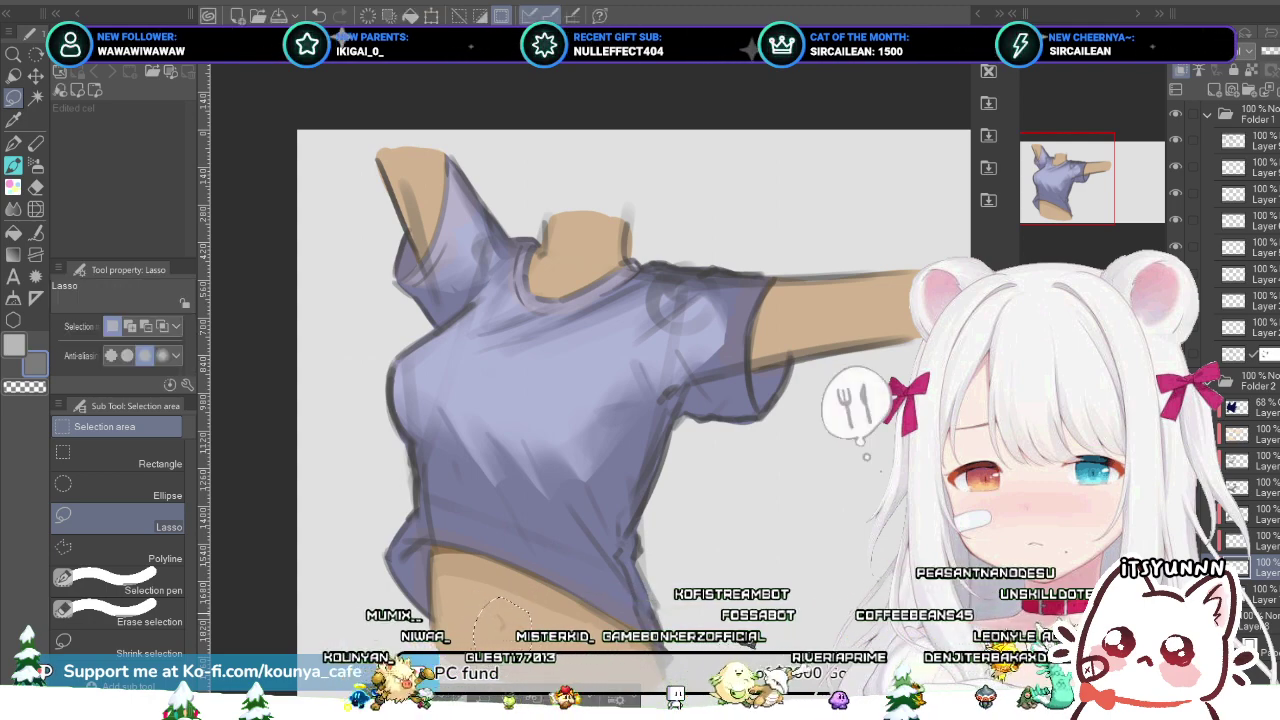
{"action": "key", "text": "ctrl+plus"}
{"action": "key", "text": "ctrl+plus"}
{"action": "key", "text": "ctrl+plus"}
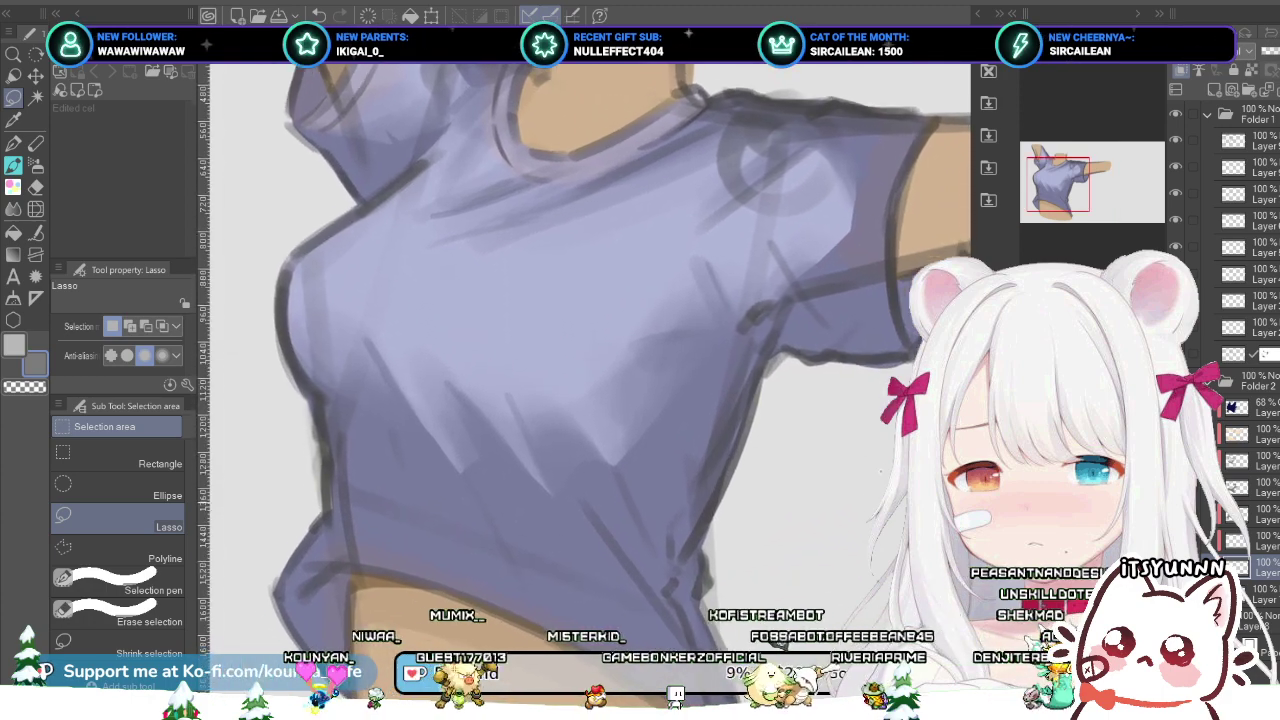
Step: Switch to the open chibi sketch document and back, and review the shaded torso as a whole
{"action": "left_click_drag", "start_coordinate": [590, 350], "coordinate": [570, 334]}
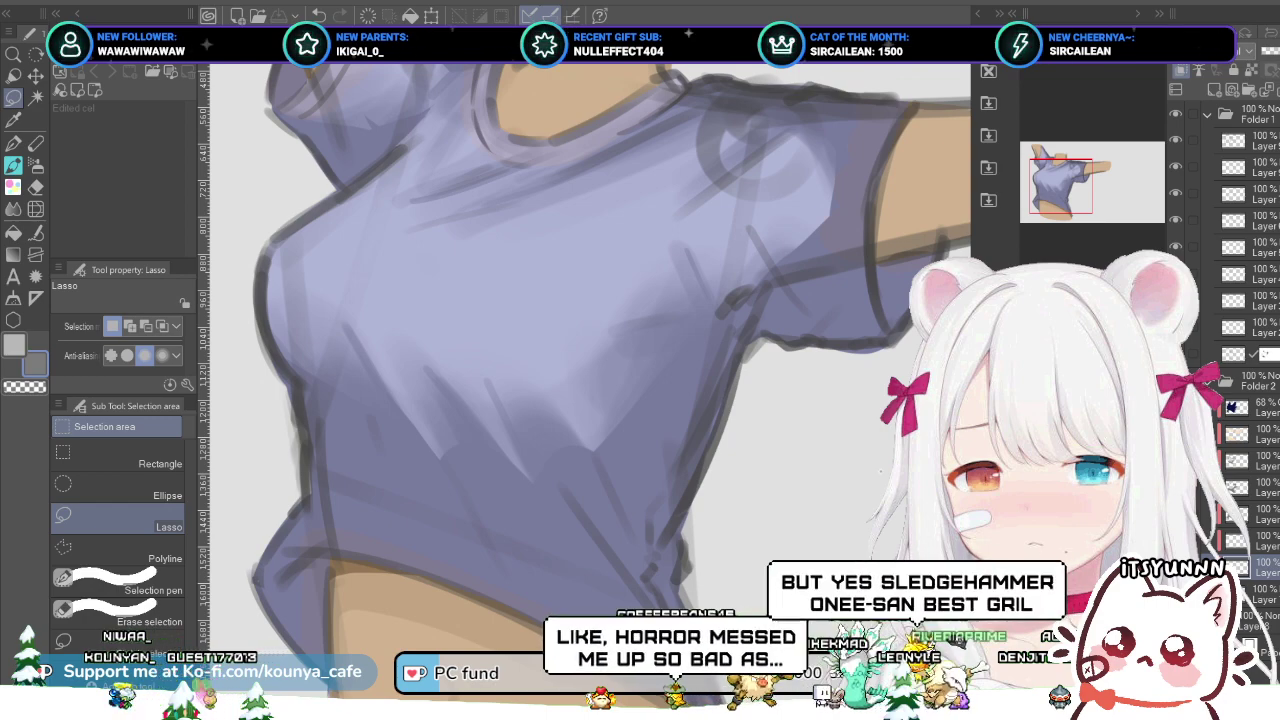
{"action": "key", "text": "ctrl+Tab"}
{"action": "key", "text": "ctrl+Tab"}
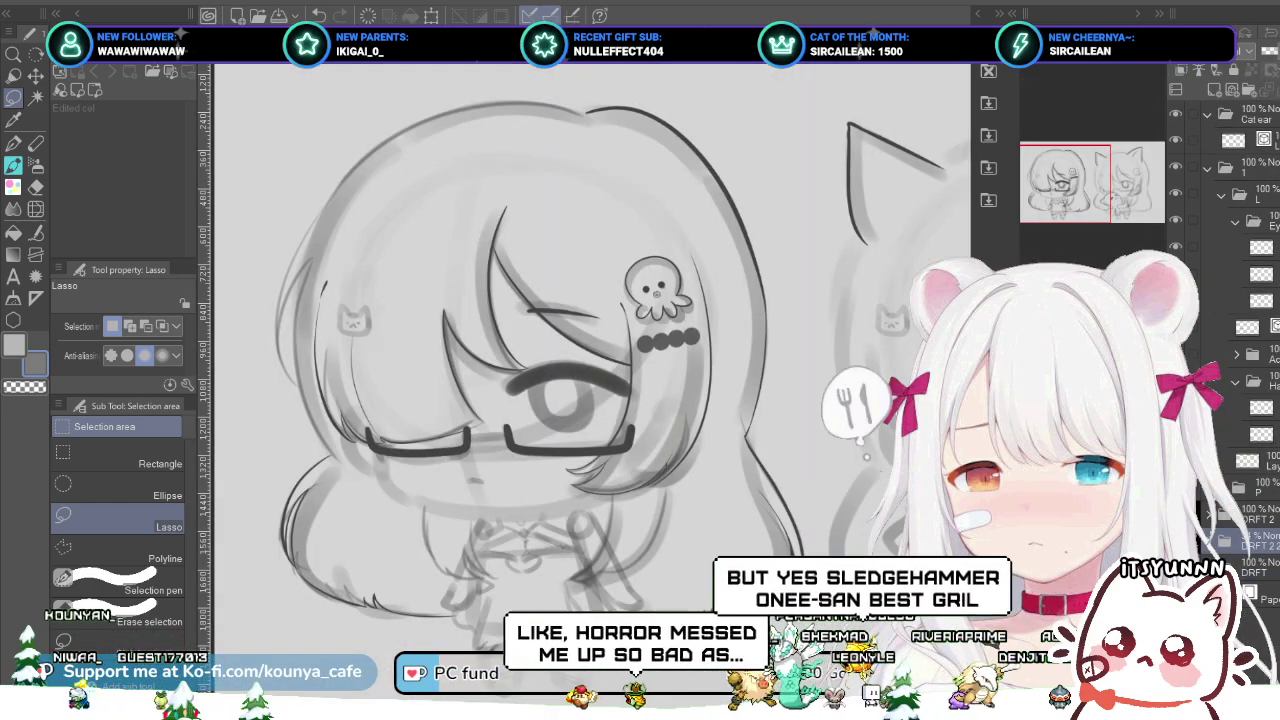
{"action": "key", "text": "ctrl+Tab"}
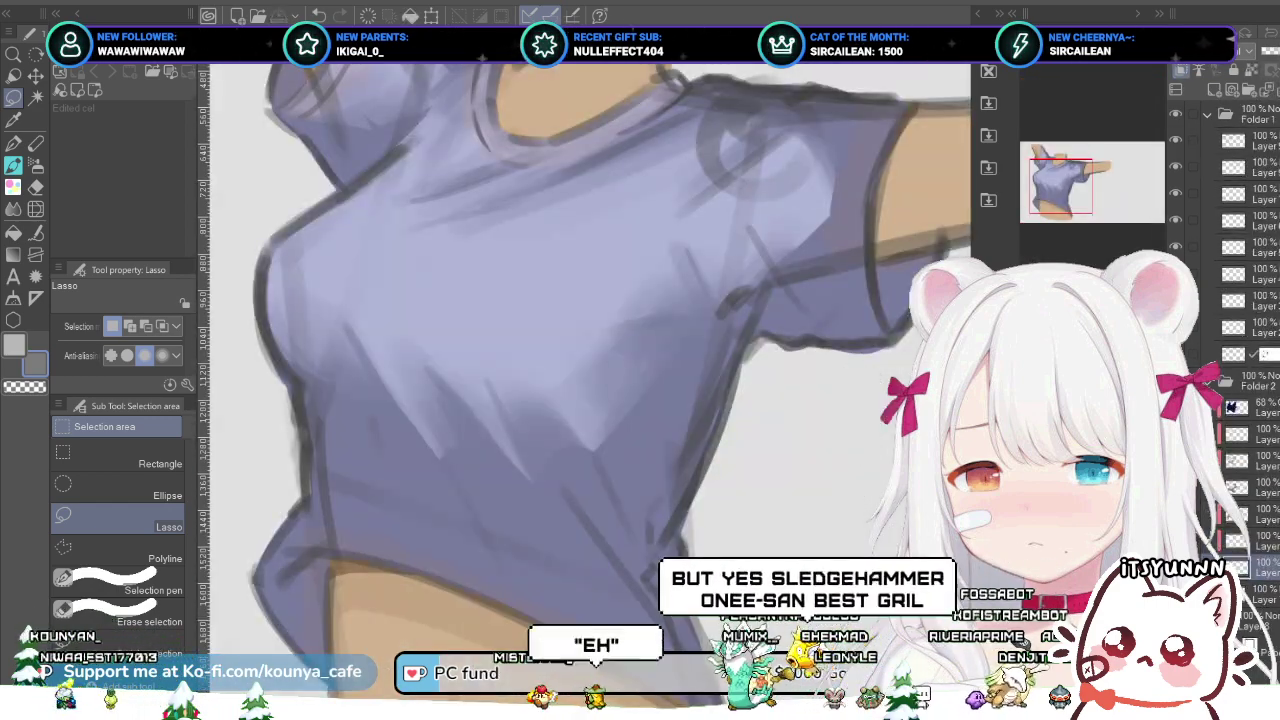
{"action": "scroll", "coordinate": [470, 310], "scroll_direction": "down", "scroll_amount": 2}
{"action": "key", "text": "ctrl+plus"}
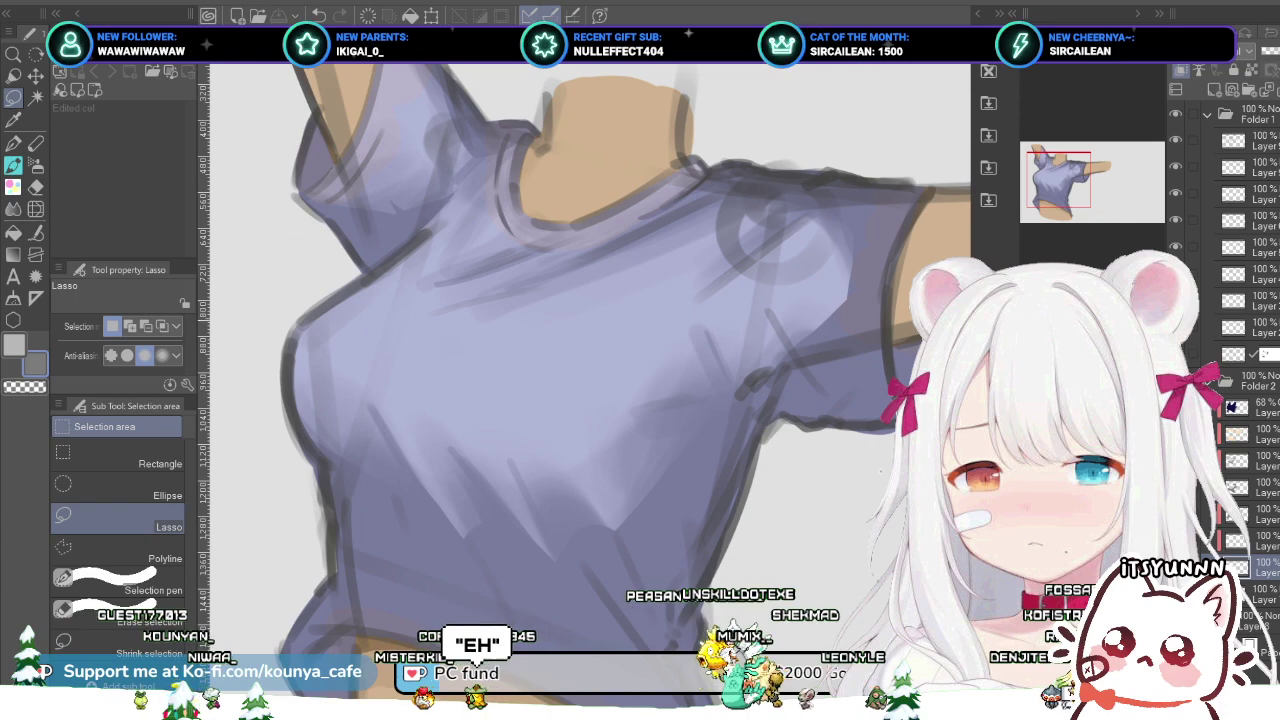
{"action": "key", "text": "ctrl+minus"}
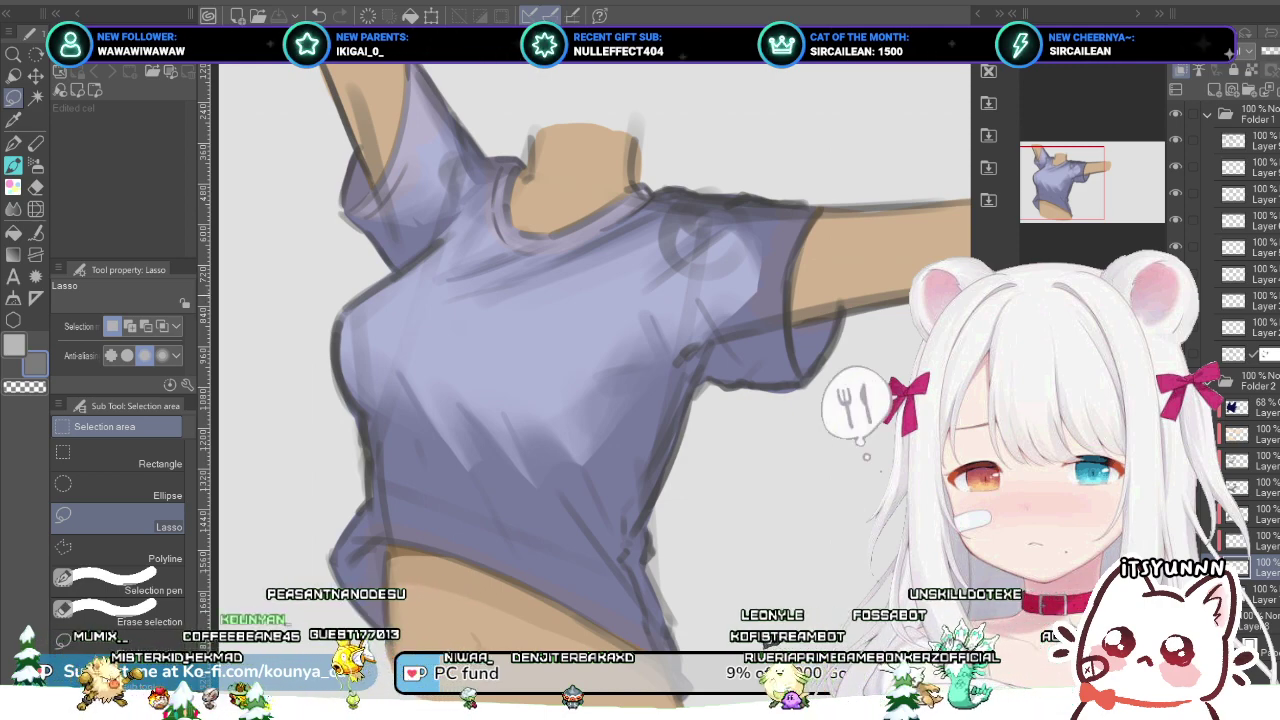
{"action": "left_click_drag", "start_coordinate": [597, 356], "coordinate": [576, 356]}
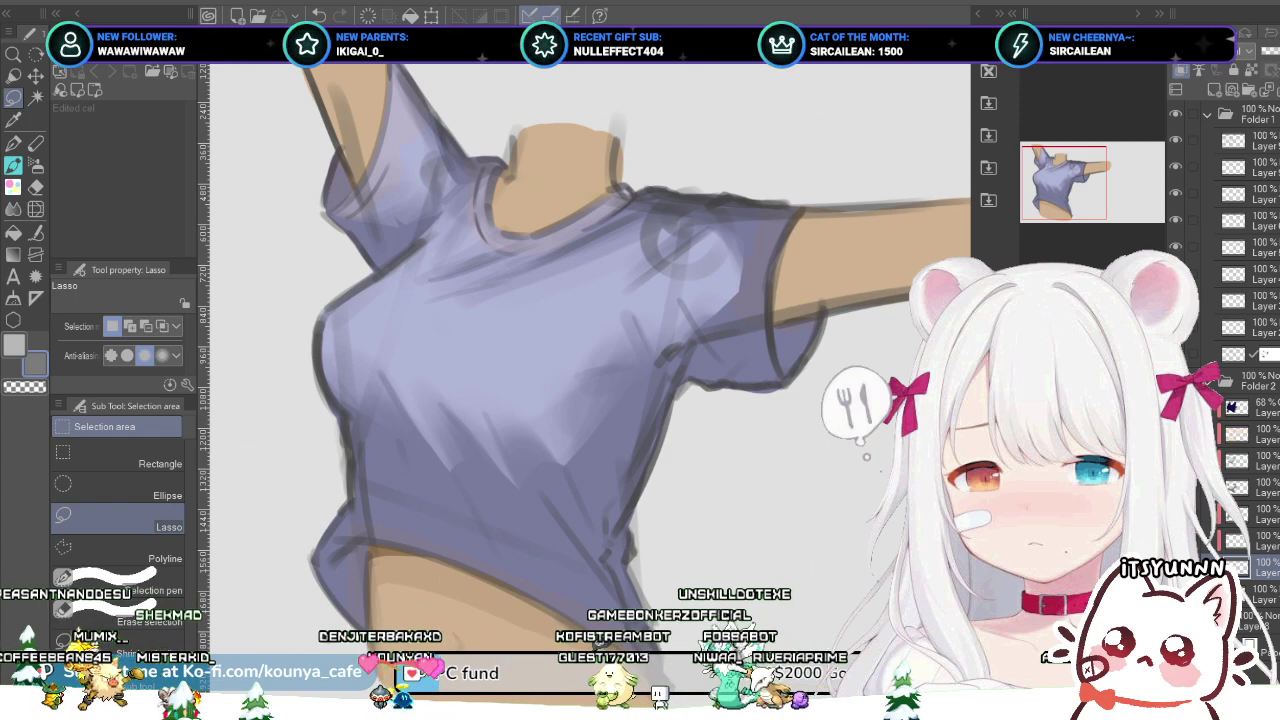
{"action": "left_click", "coordinate": [1256, 460]}
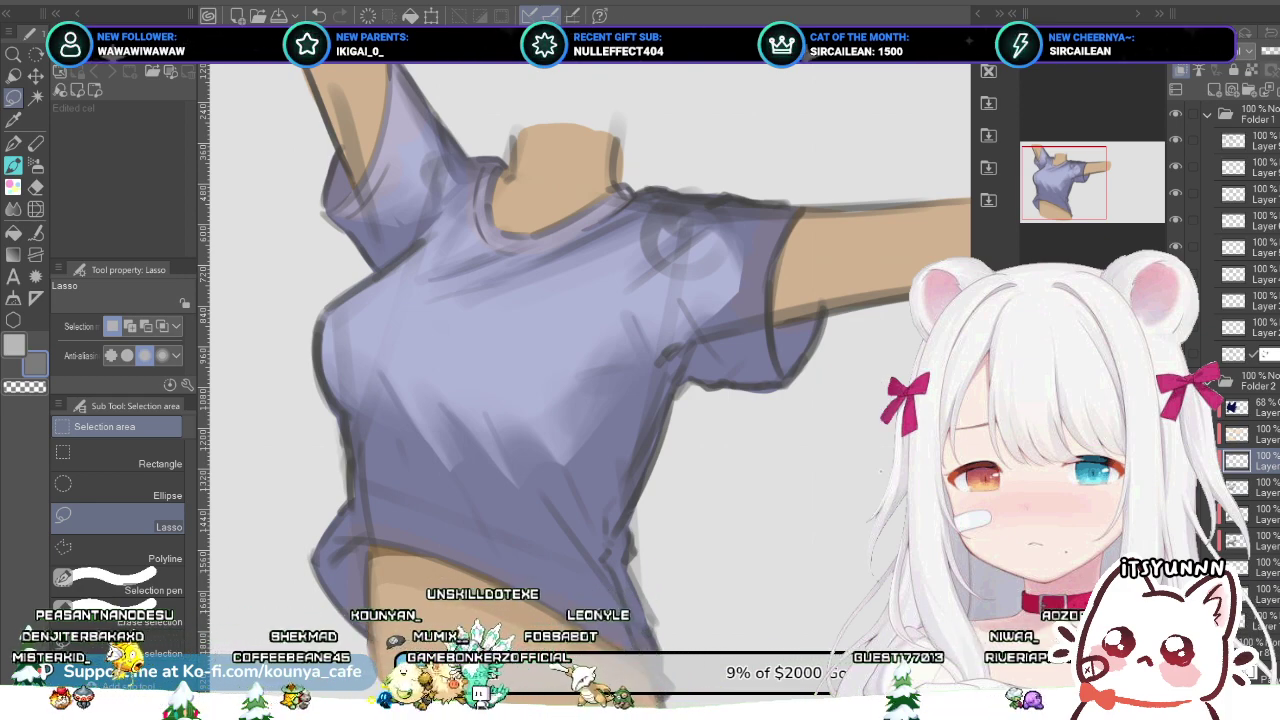
{"action": "key", "text": "alt+bracketright"}
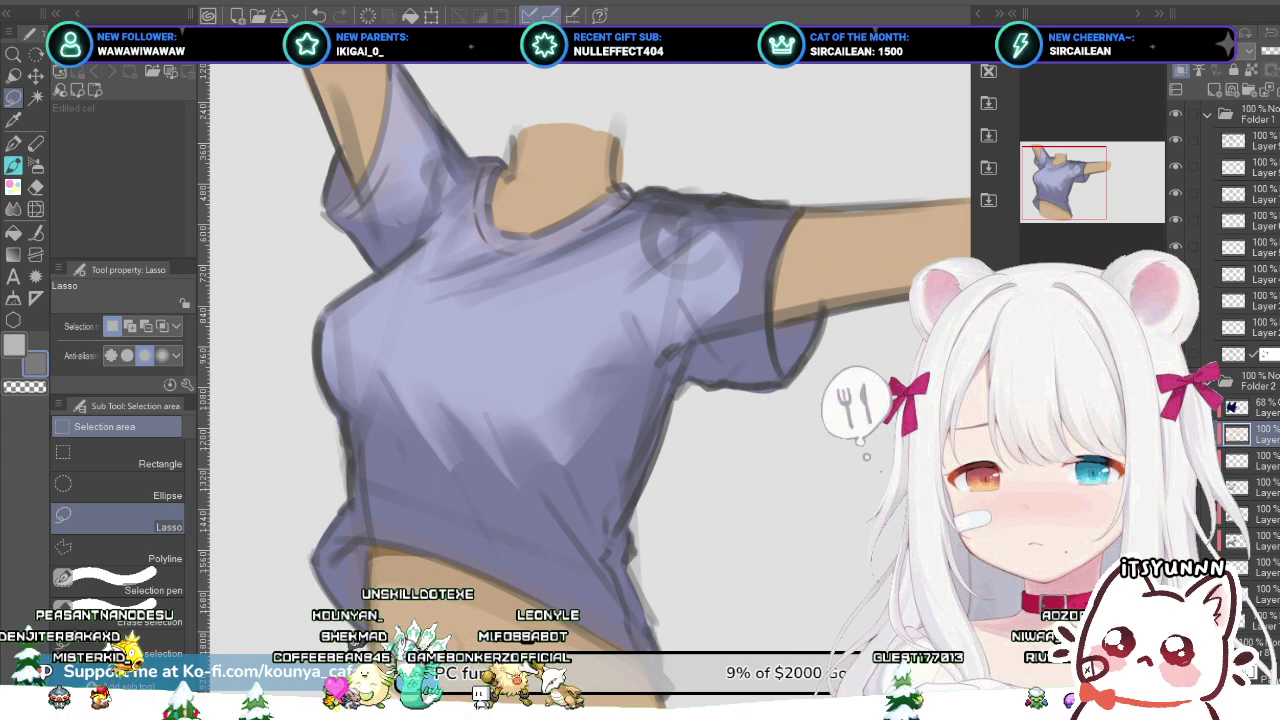
{"action": "key", "text": "alt+bracketright"}
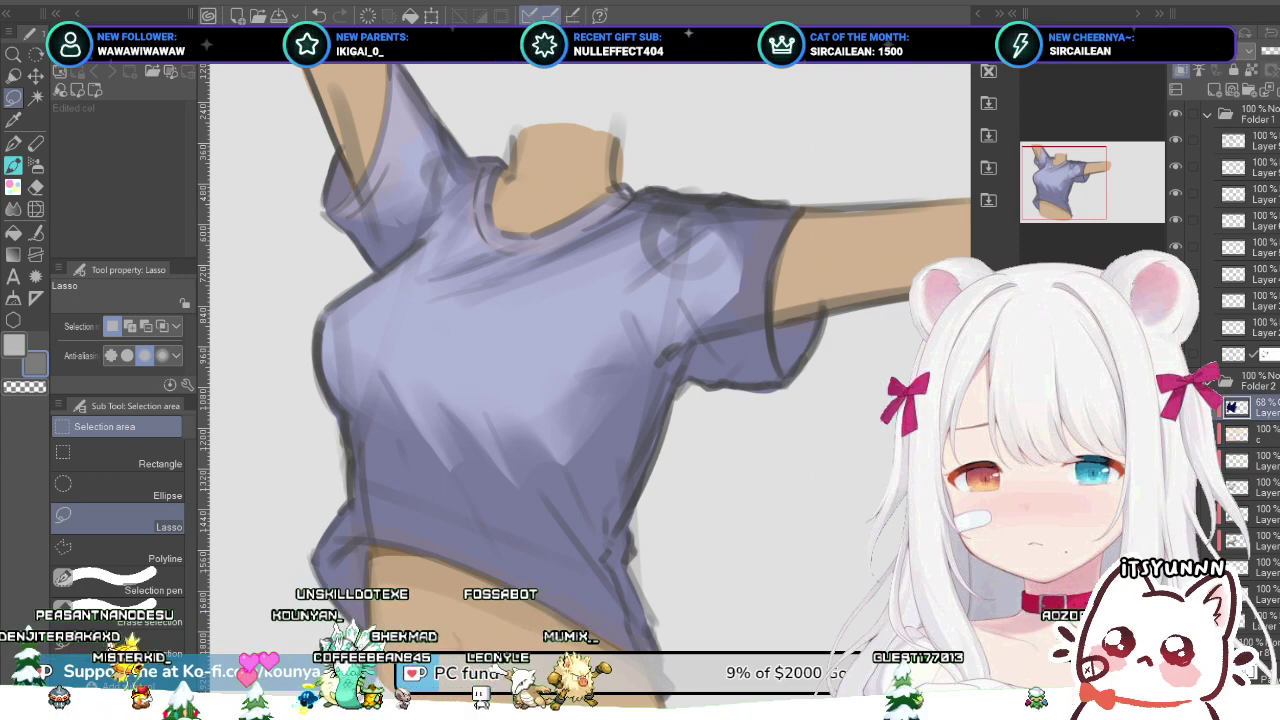
{"action": "key", "text": "alt+bracketleft"}
{"action": "key", "text": "alt+bracketleft"}
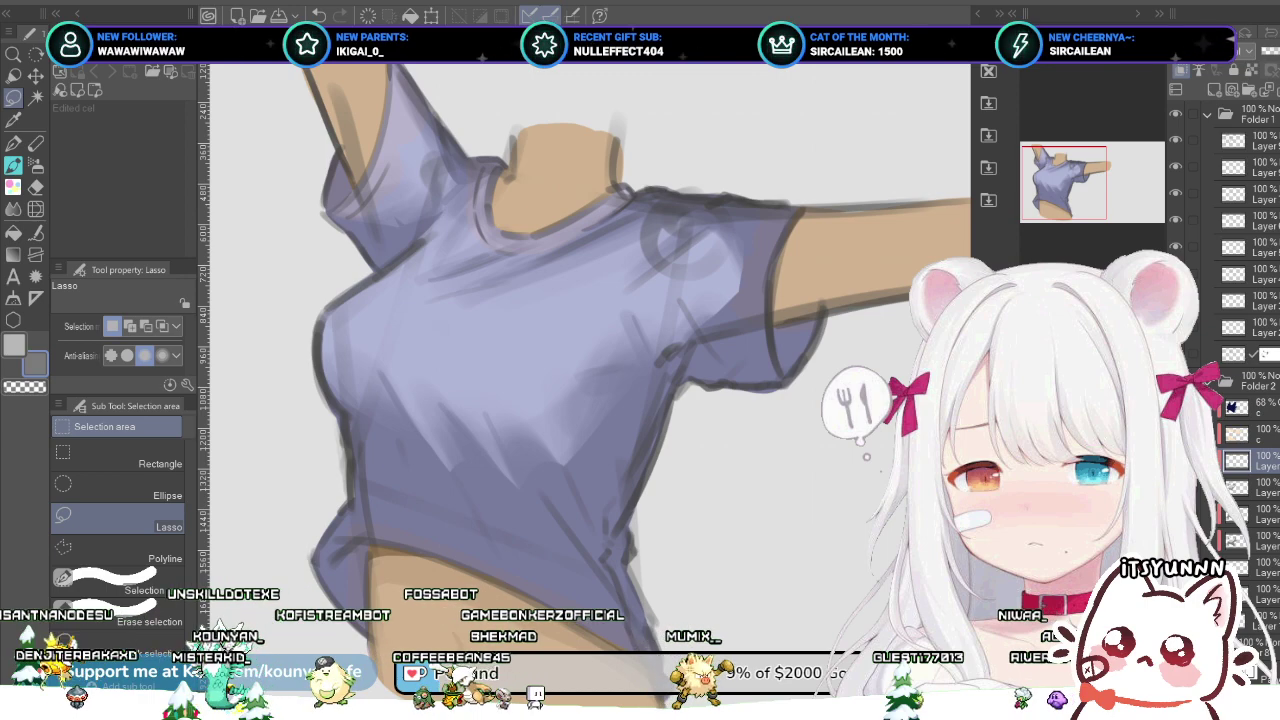
{"action": "key", "text": "alt+bracketleft"}
{"action": "key", "text": "alt+bracketleft"}
{"action": "key", "text": "i"}
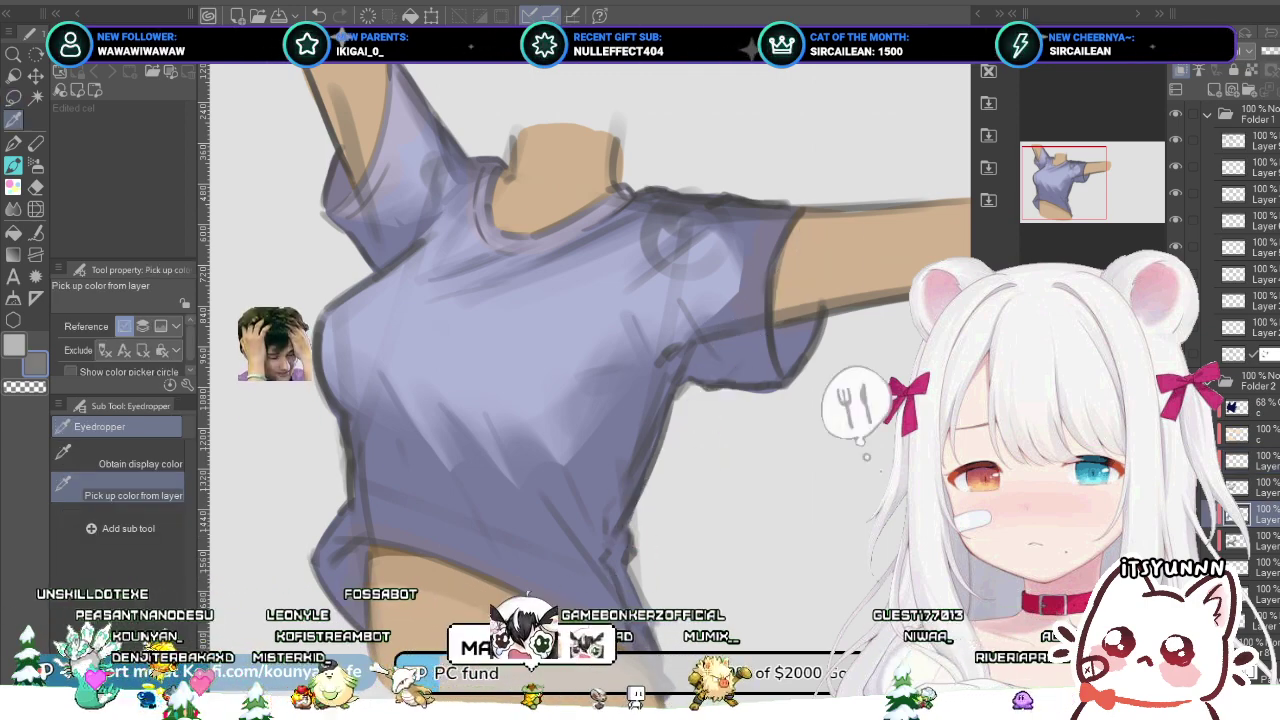
{"action": "key", "text": "m"}
{"action": "key", "text": "i"}
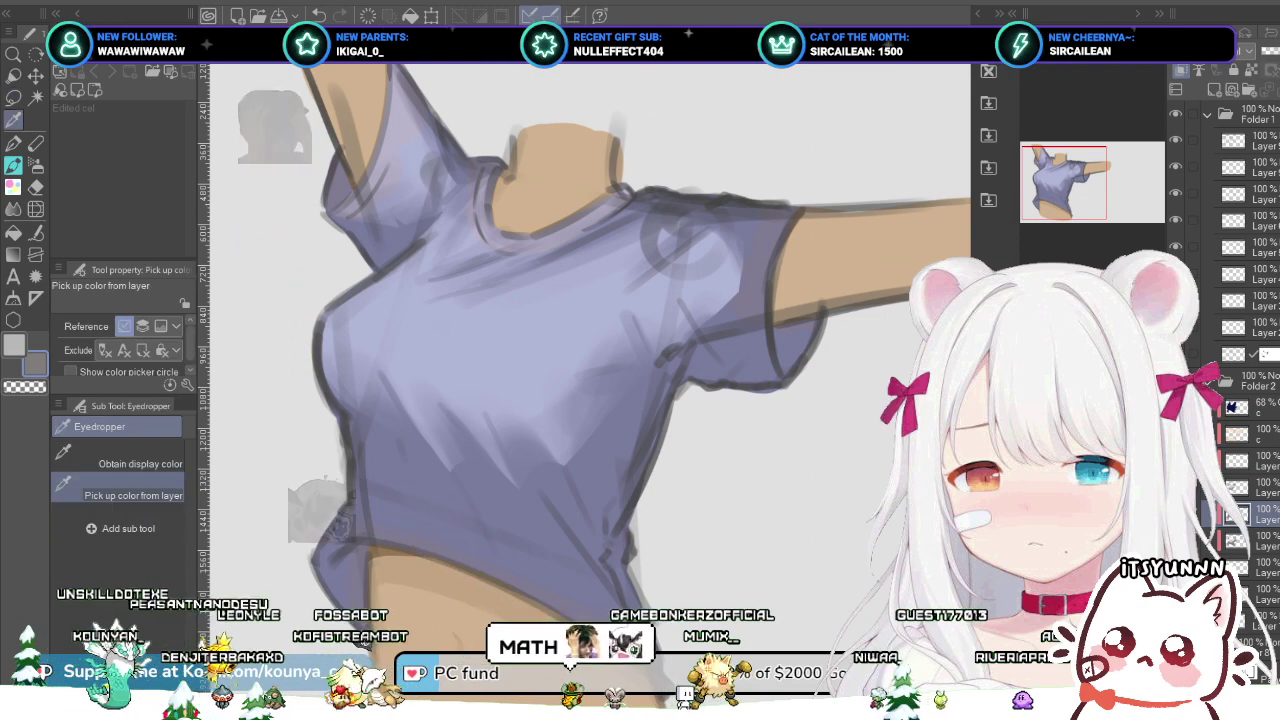
Step: Draw long, thin dark diagonal fold lines across the shirt's lower front with the G-pen at size 62.4
{"action": "left_click", "coordinate": [1250, 460]}
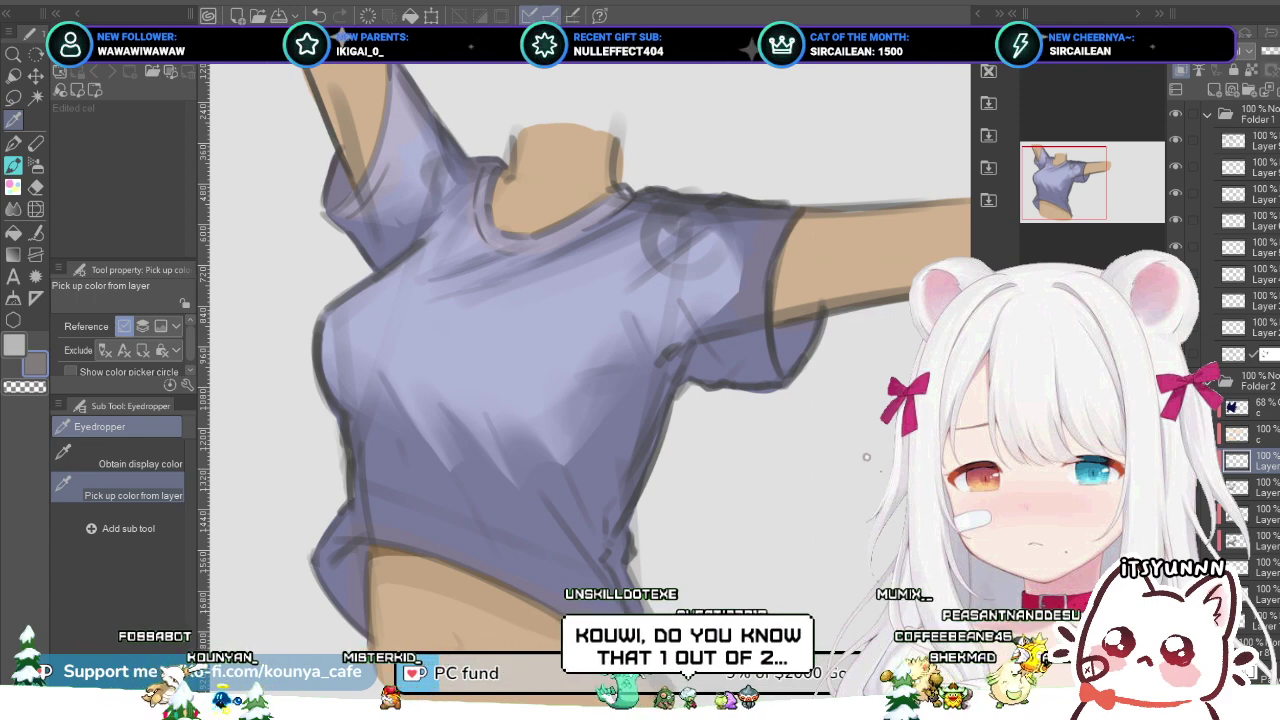
{"action": "key", "text": "p"}
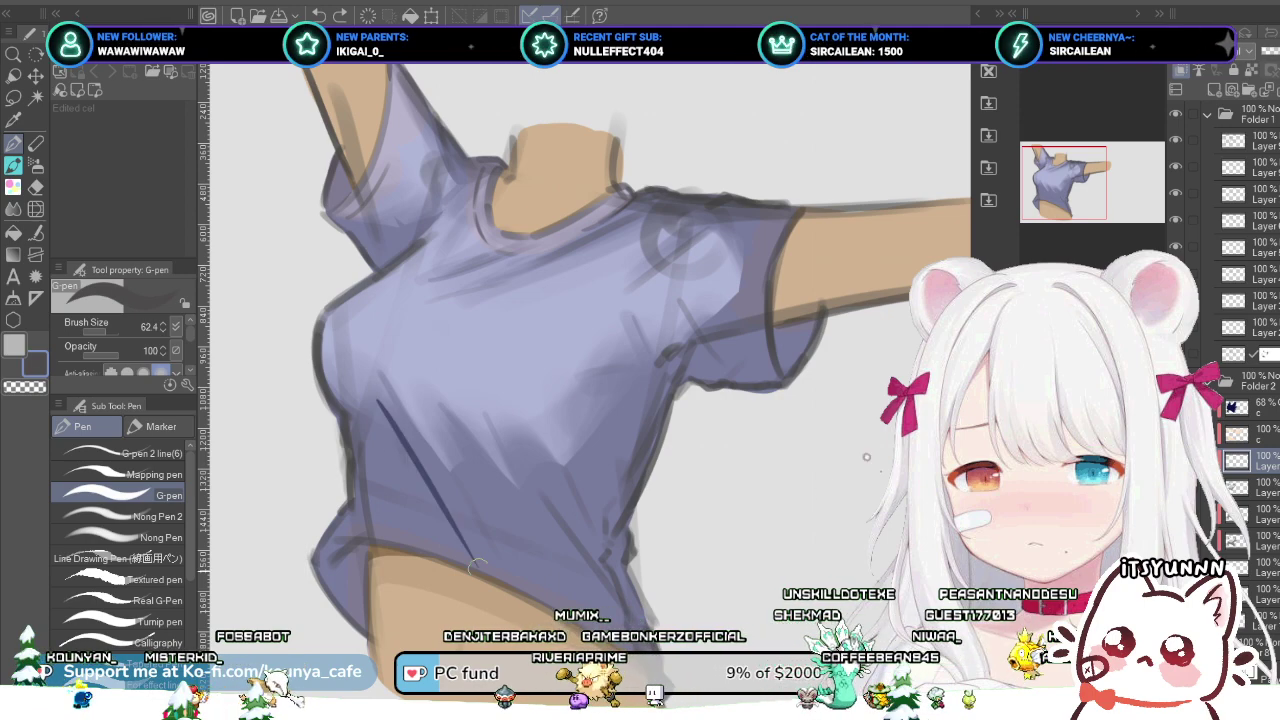
{"action": "left_click_drag", "start_coordinate": [388, 393], "coordinate": [498, 570]}
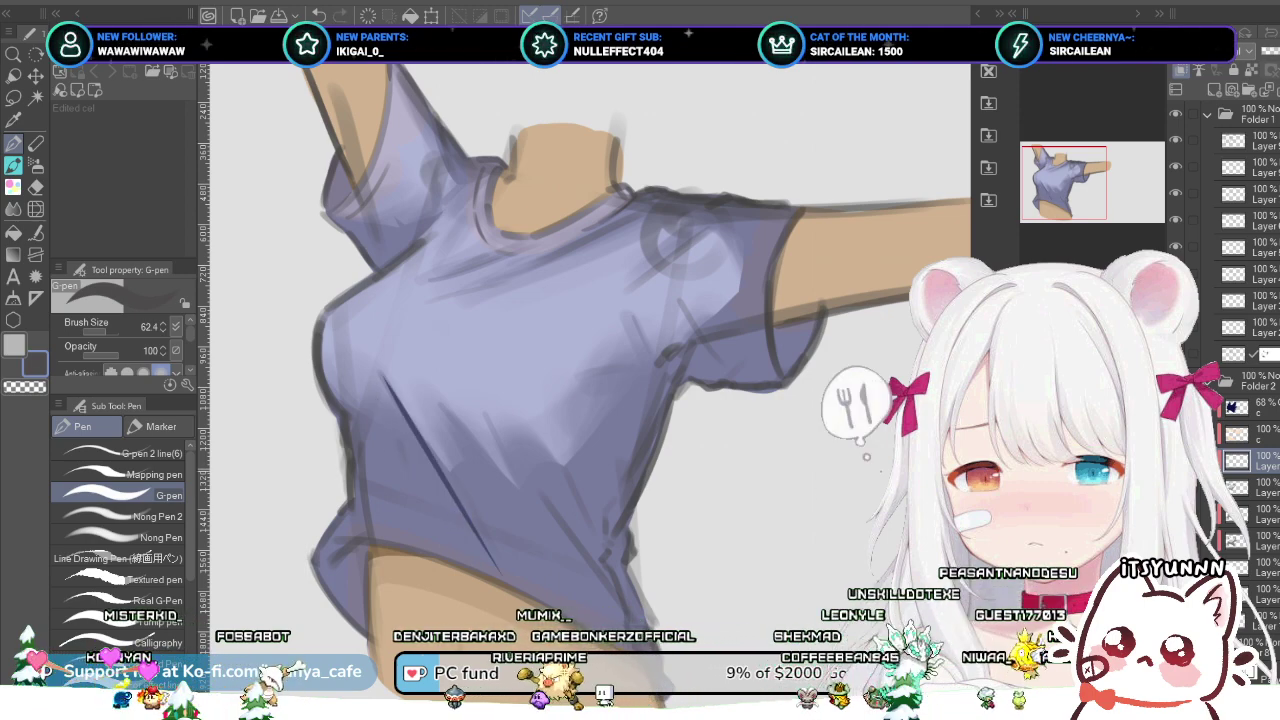
{"action": "key", "text": "ctrl+z"}
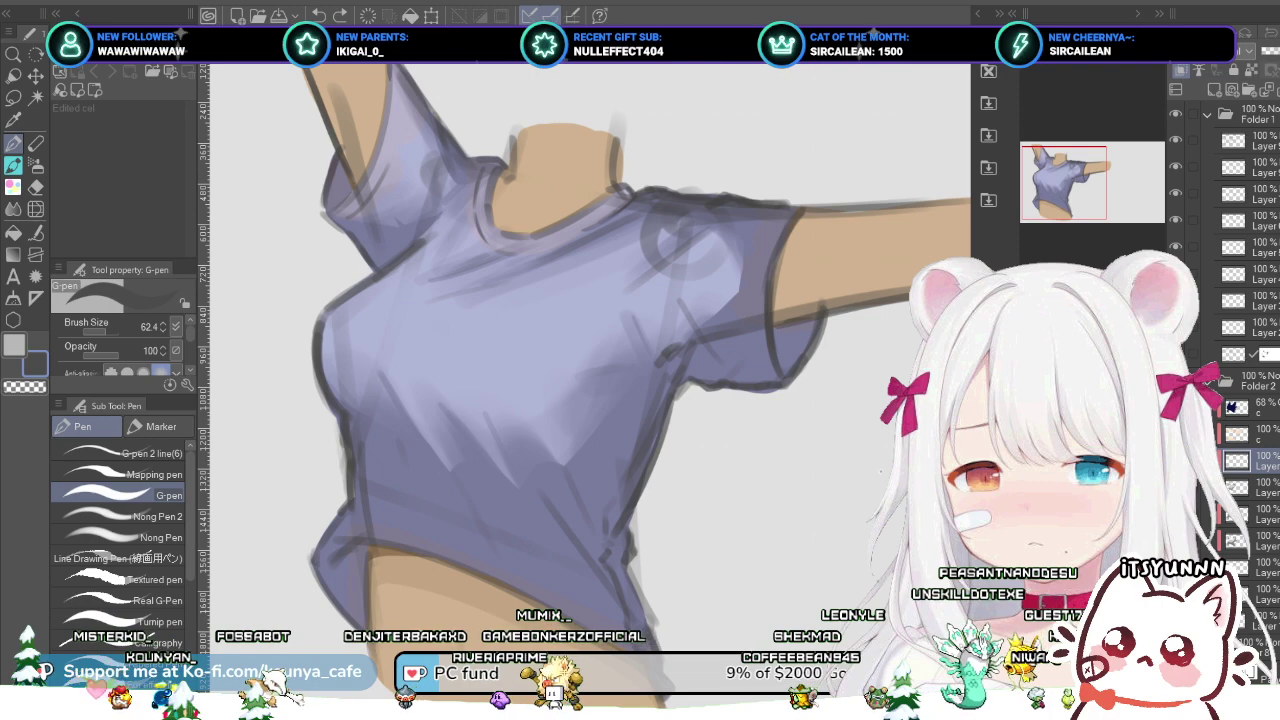
{"action": "key", "text": "x"}
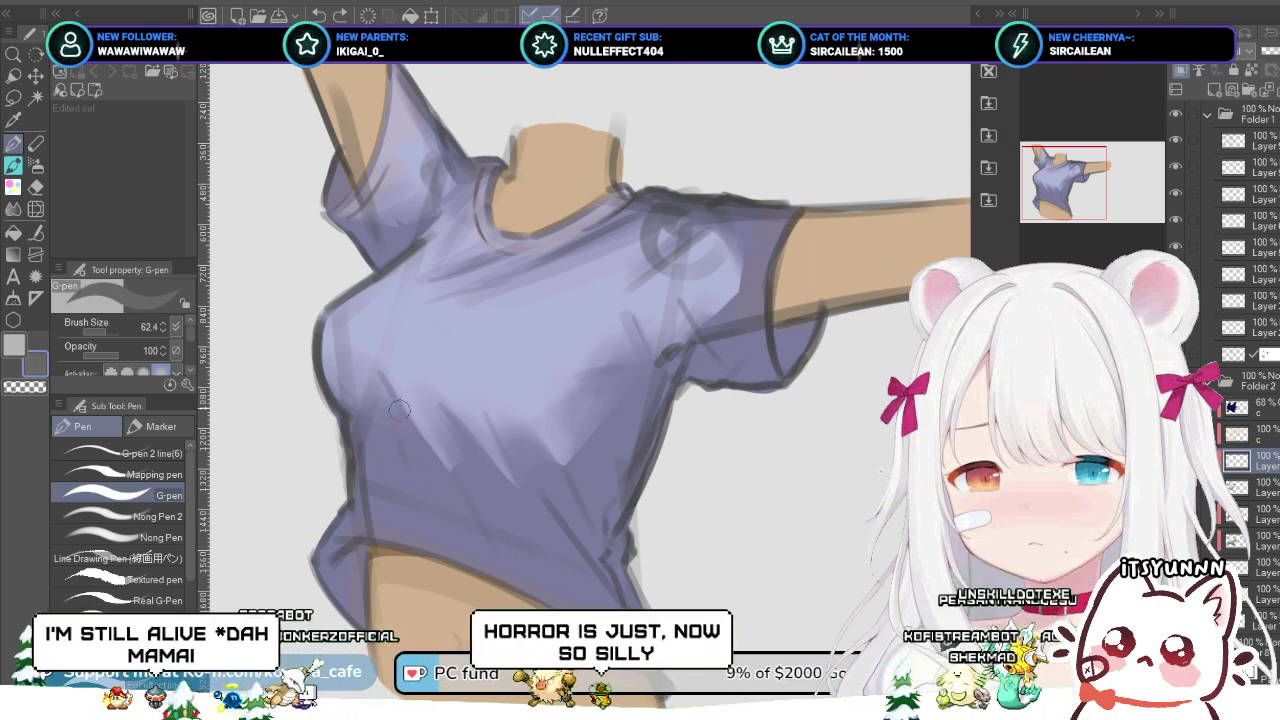
{"action": "mouse_move", "coordinate": [393, 394]}
{"action": "left_mouse_down"}
{"action": "mouse_move", "coordinate": [454, 530]}
{"action": "mouse_move", "coordinate": [398, 400]}
{"action": "left_mouse_up"}
{"action": "key", "text": "ctrl+z"}
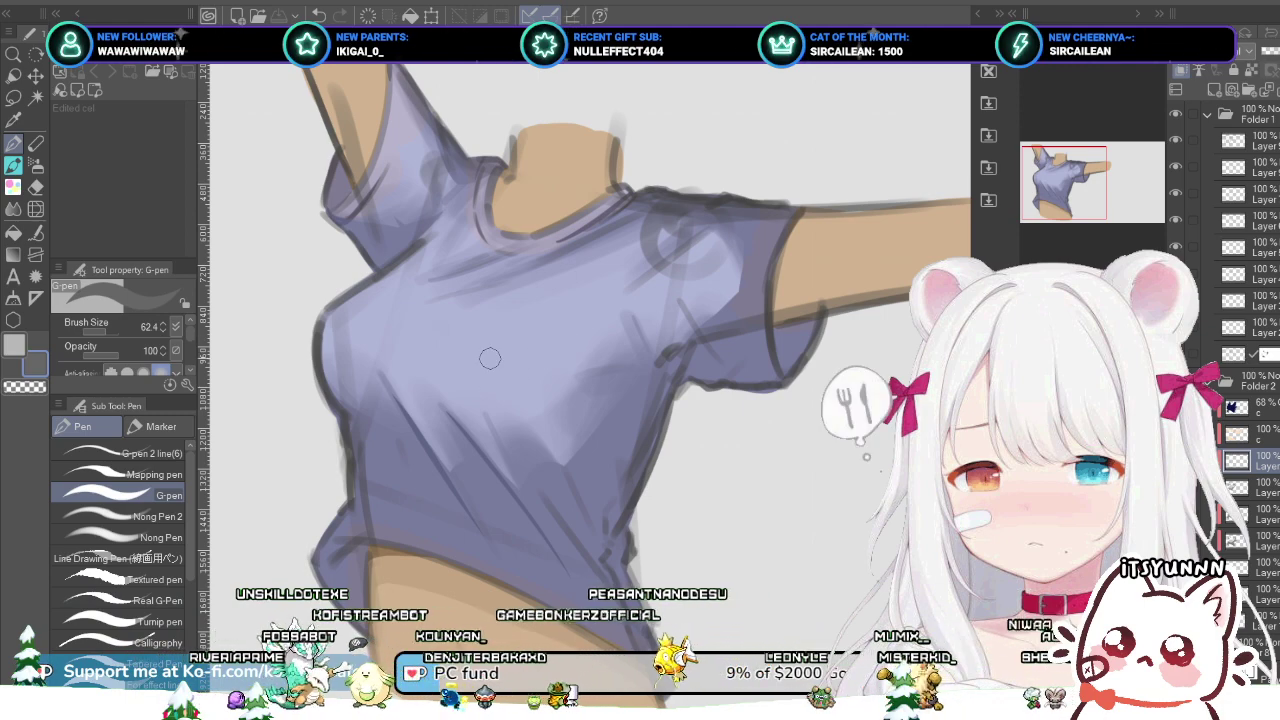
Step: Look through the pastel and pencil brushes and choose the Flat marker brush for the shirt shading
{"action": "key", "text": "p"}
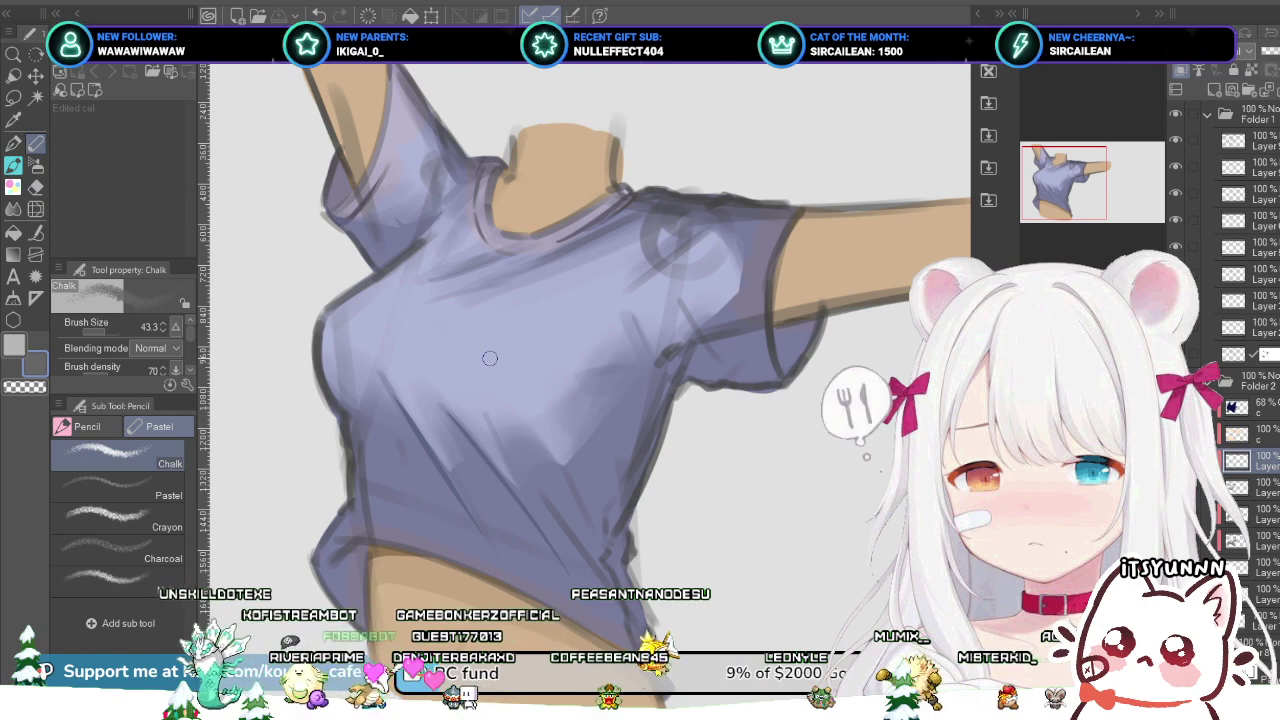
{"action": "key", "text": "p"}
{"action": "key", "text": "p"}
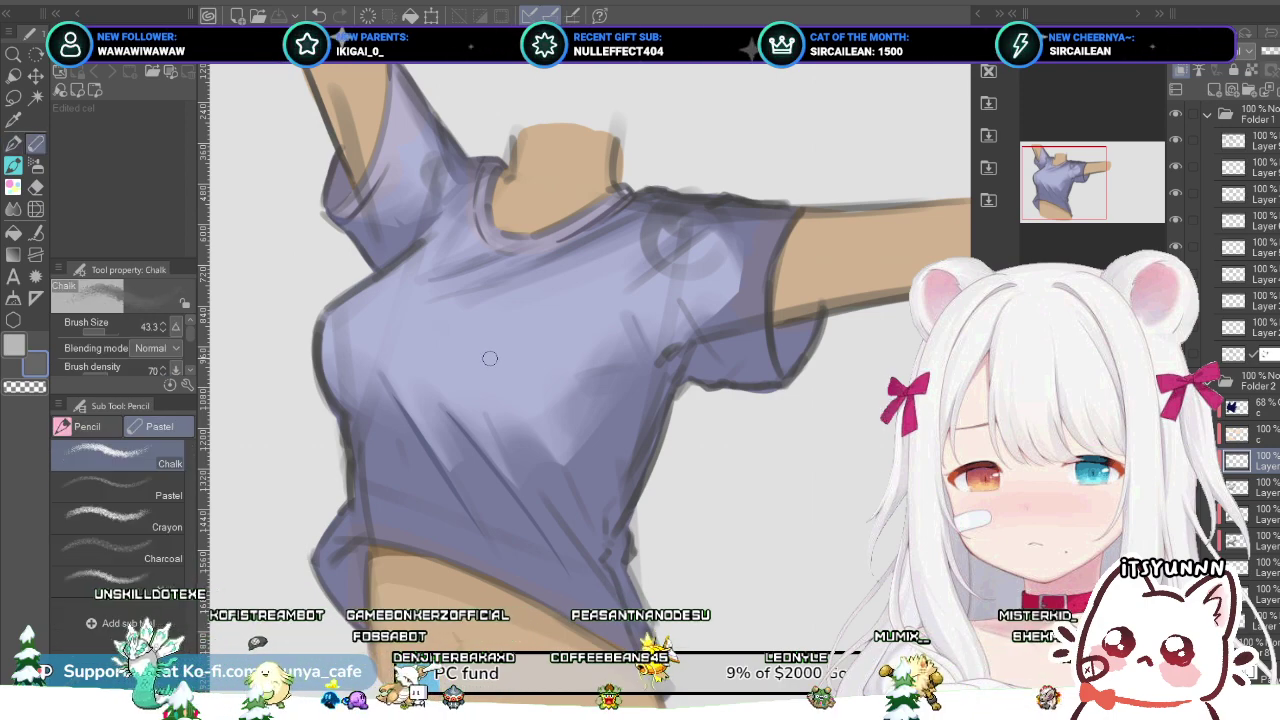
{"action": "key", "text": "p"}
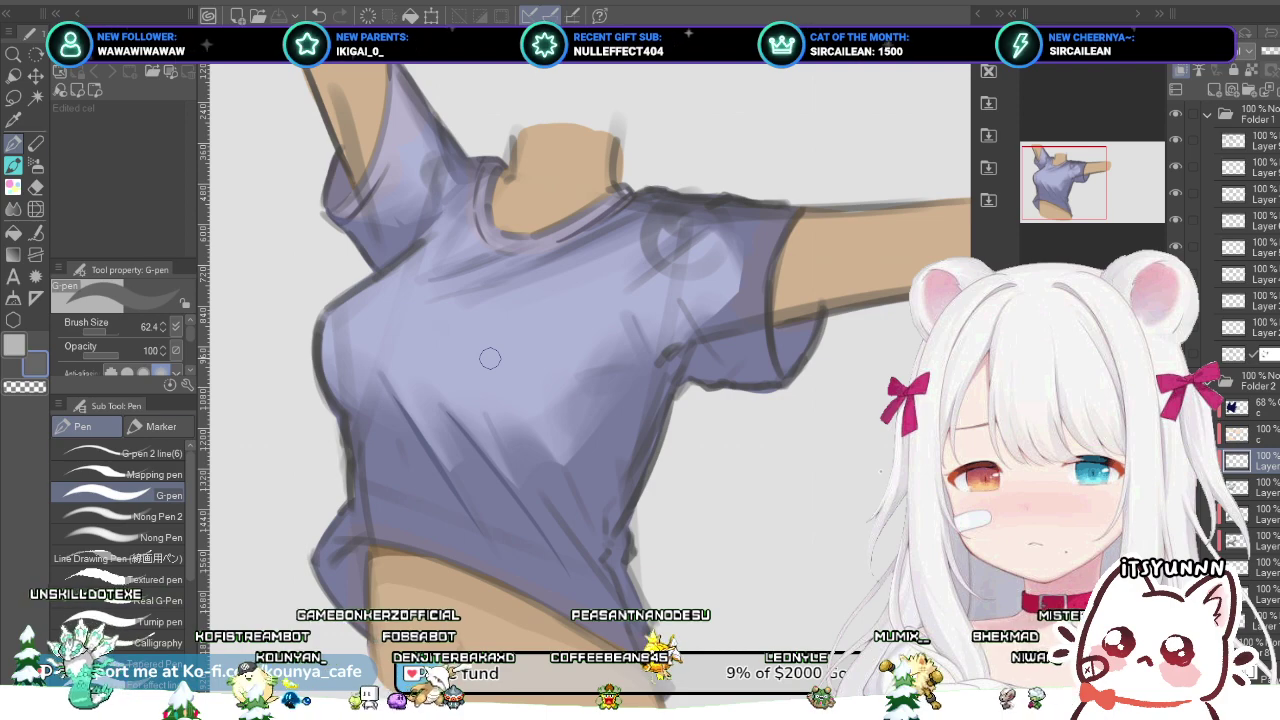
{"action": "key", "text": "p"}
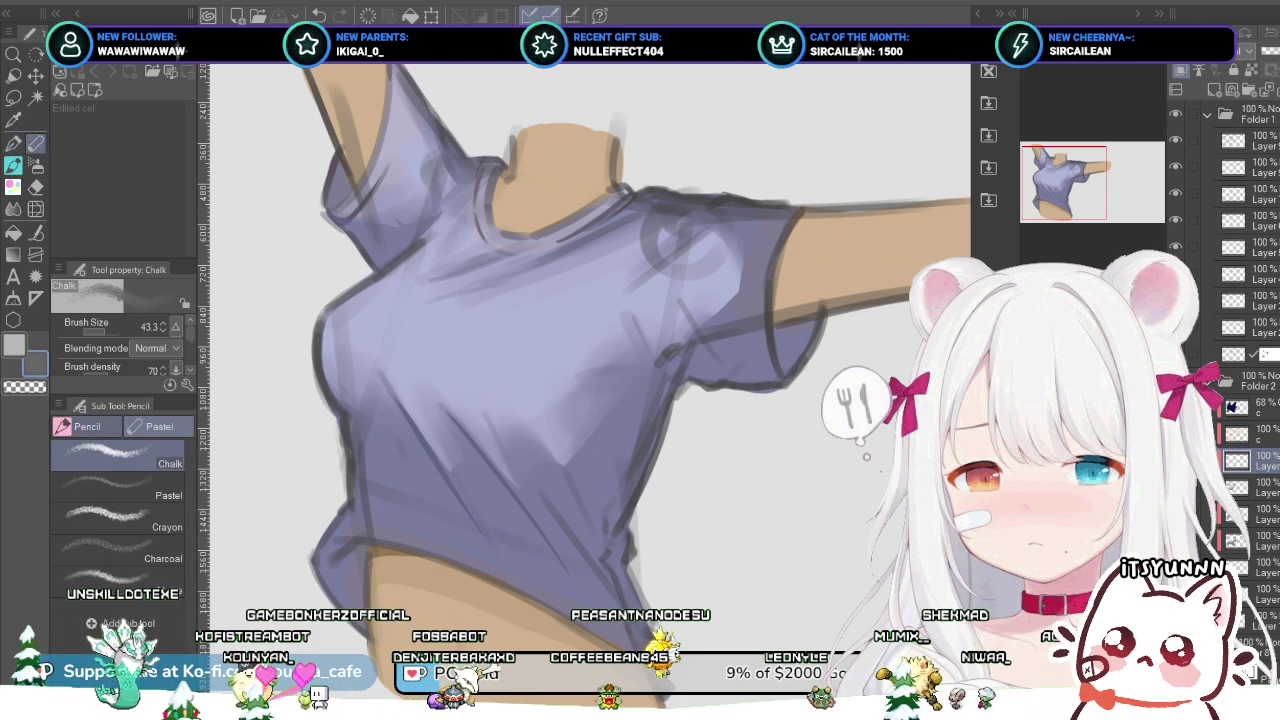
{"action": "left_click", "coordinate": [87, 426]}
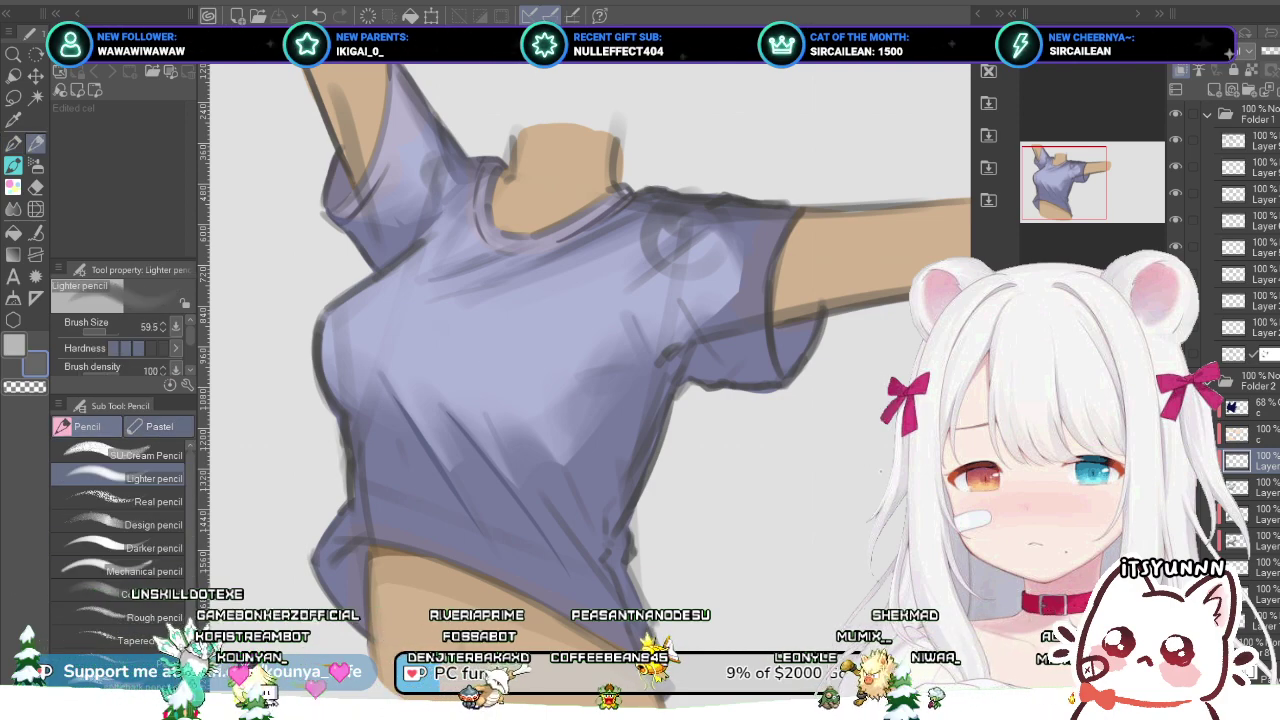
{"action": "left_click", "coordinate": [158, 426]}
{"action": "key", "text": "p"}
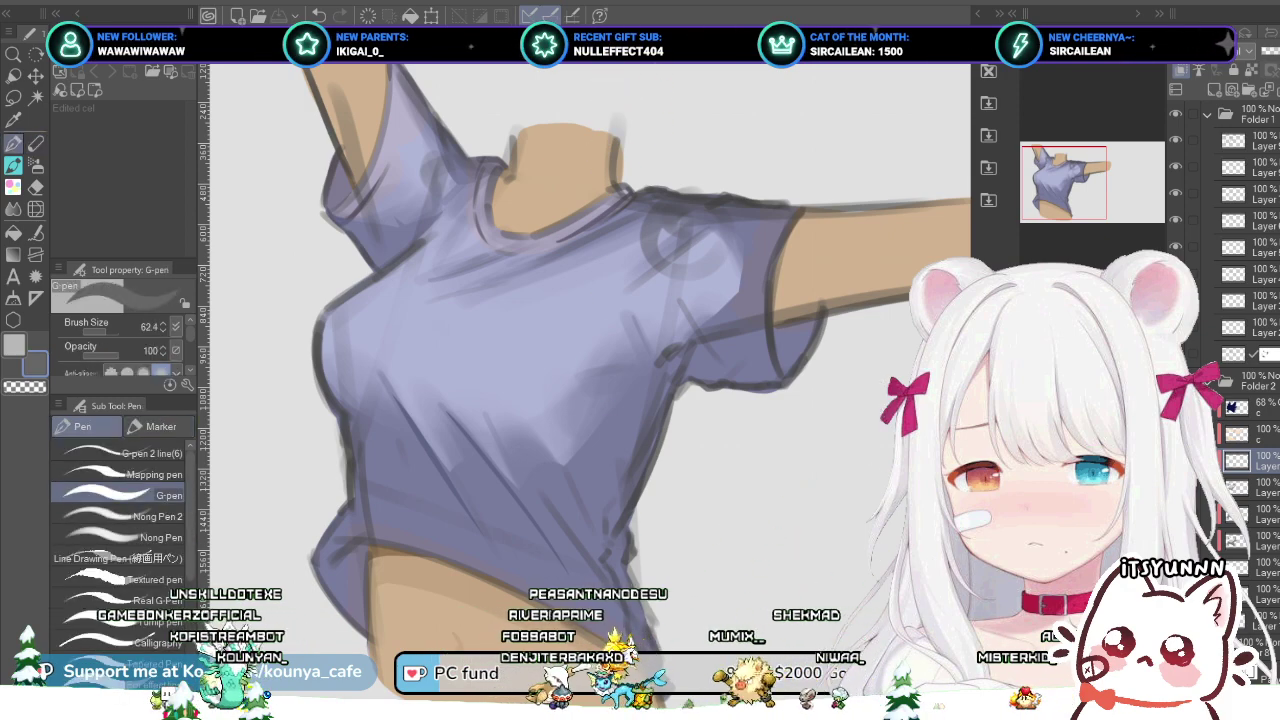
{"action": "left_click", "coordinate": [158, 426]}
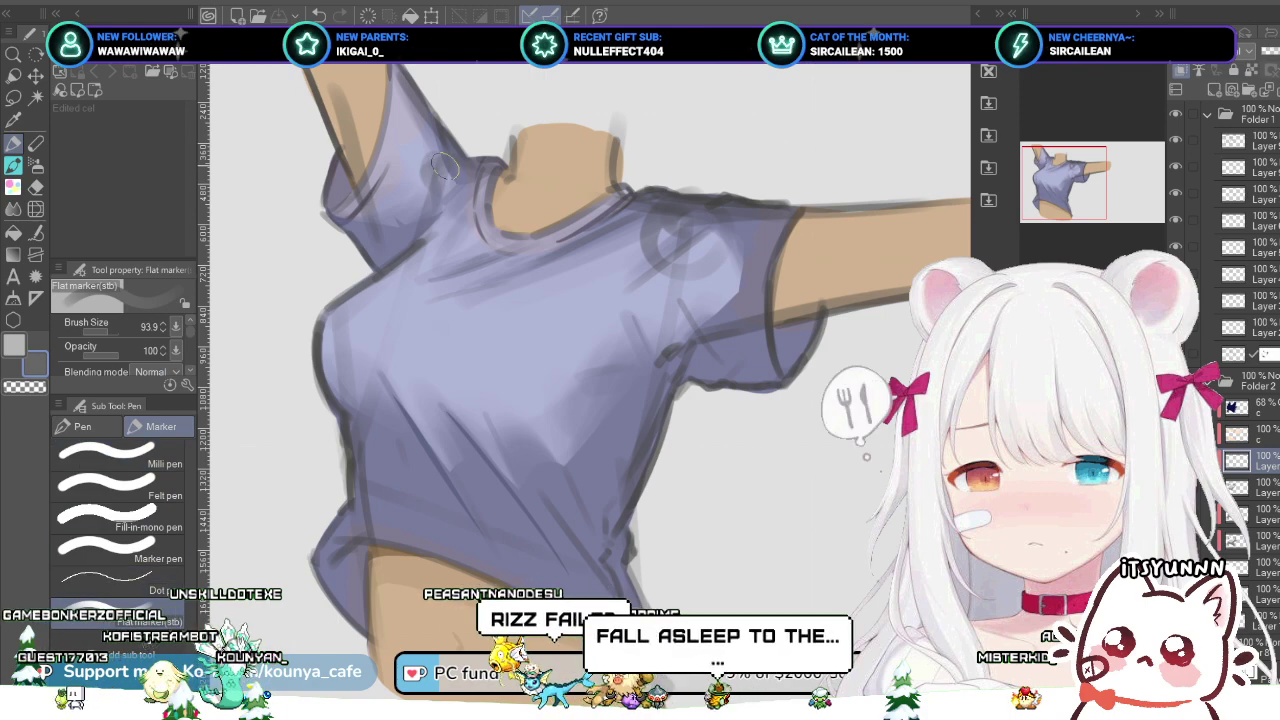
Step: Blend the shading on the raised arm's sleeve and shoulder with the Flat marker at size 155.8
{"action": "key", "text": "]"}
{"action": "key", "text": "bracketright"}
{"action": "key", "text": "bracketright"}
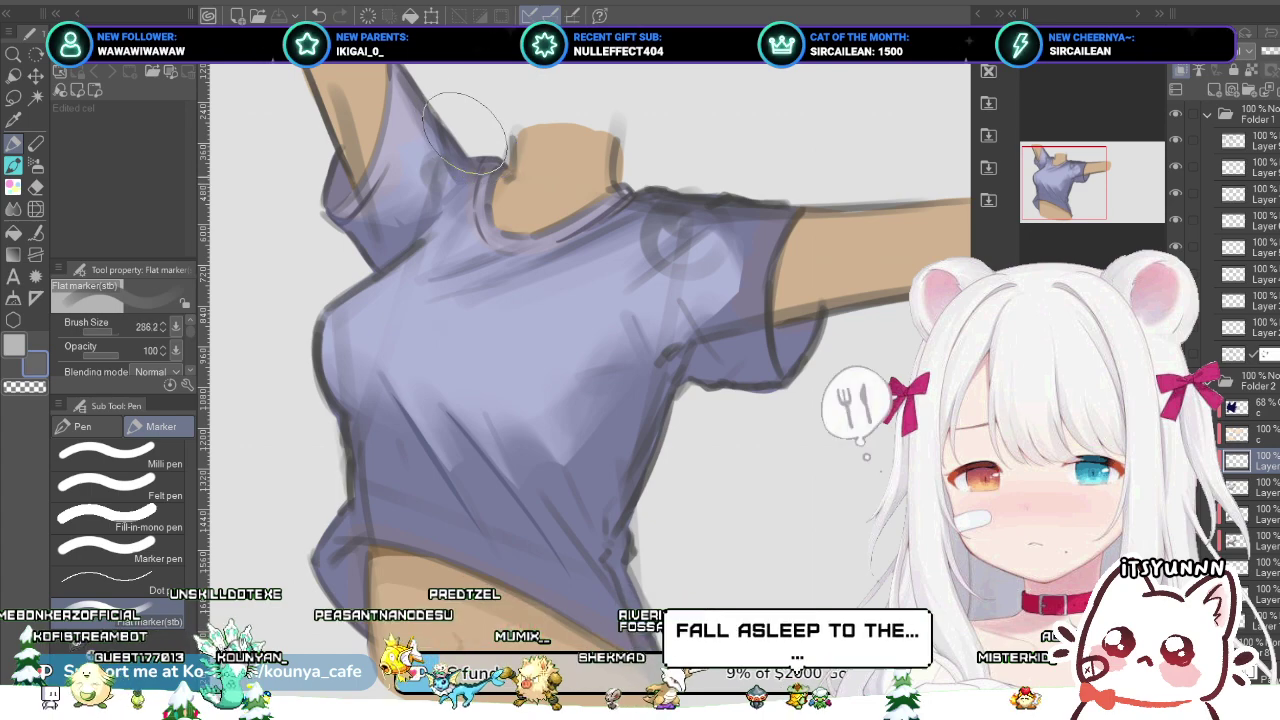
{"action": "key", "text": "bracketleft"}
{"action": "key", "text": "bracketleft"}
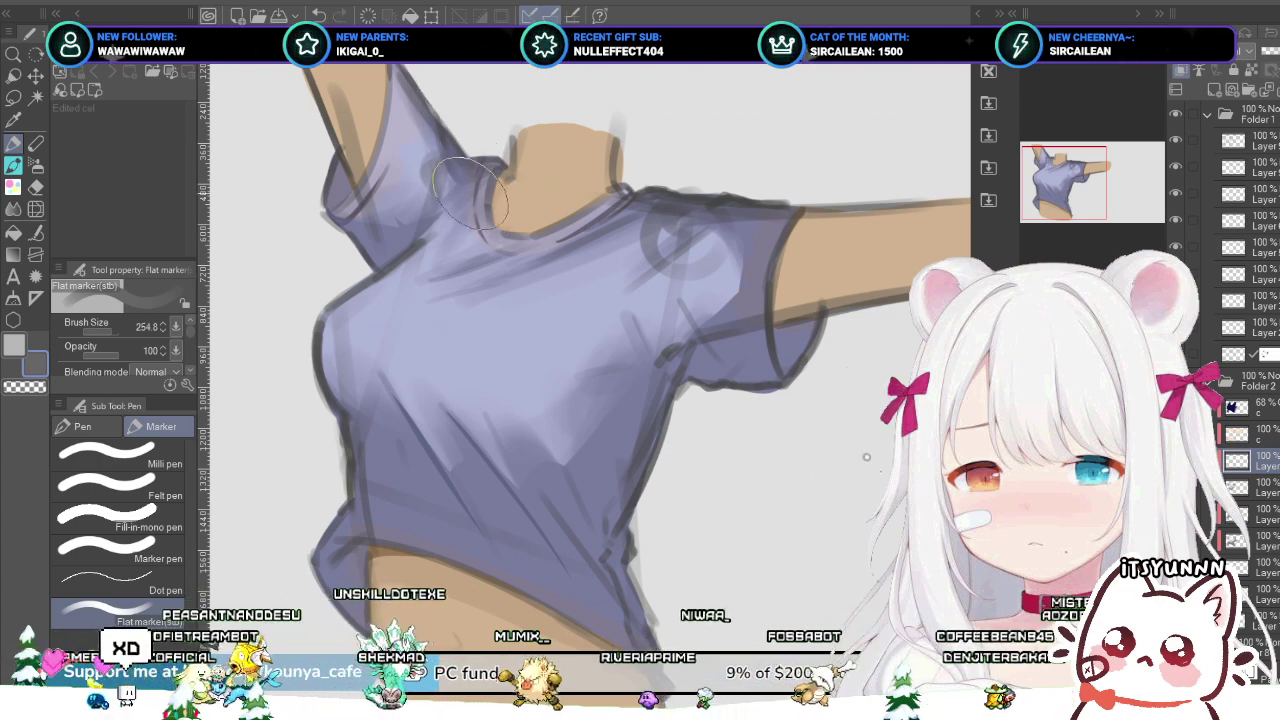
{"action": "key", "text": "bracketleft"}
{"action": "key", "text": "bracketleft"}
{"action": "key", "text": "bracketleft"}
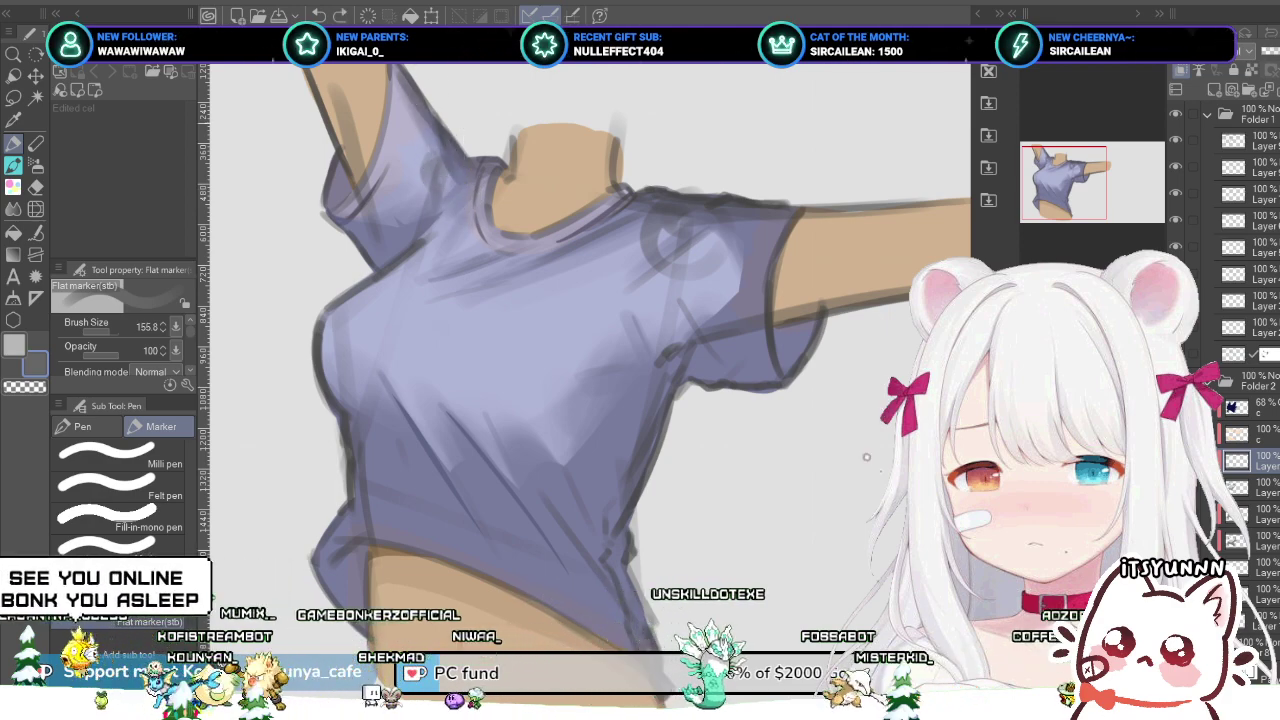
{"action": "left_click_drag", "start_coordinate": [423, 83], "coordinate": [434, 114]}
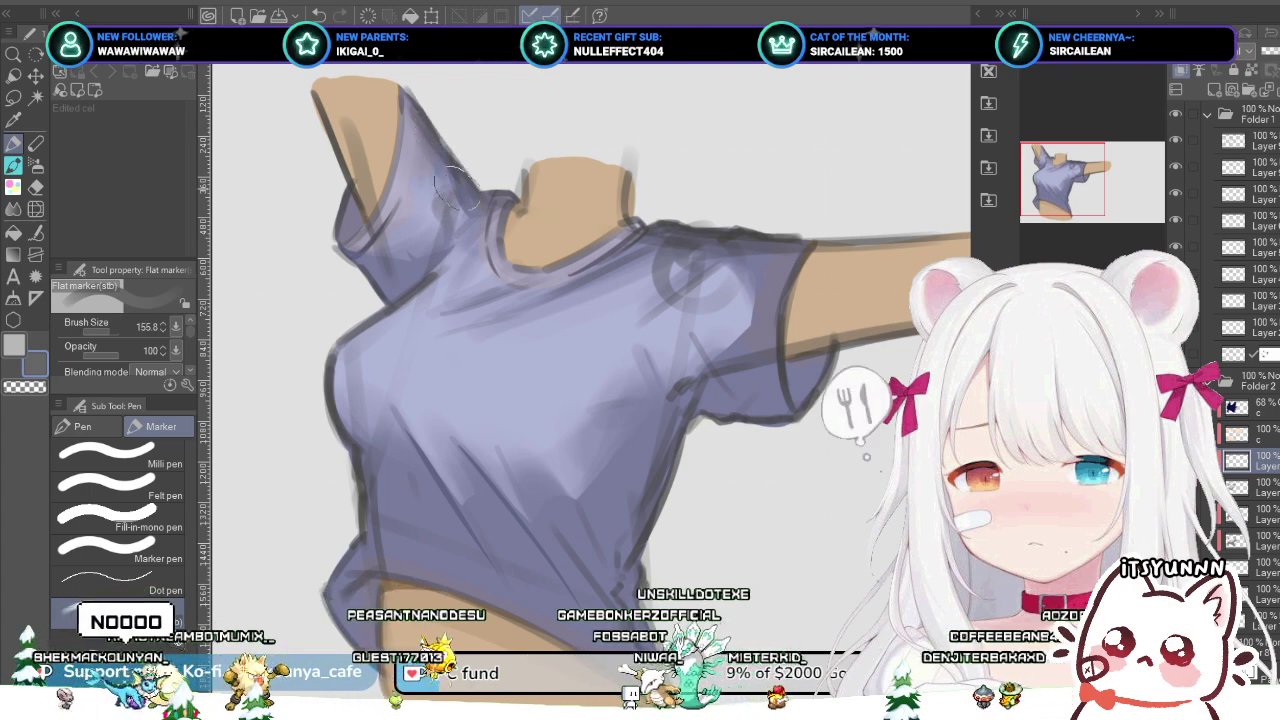
{"action": "left_click_drag", "start_coordinate": [504, 232], "coordinate": [481, 192]}
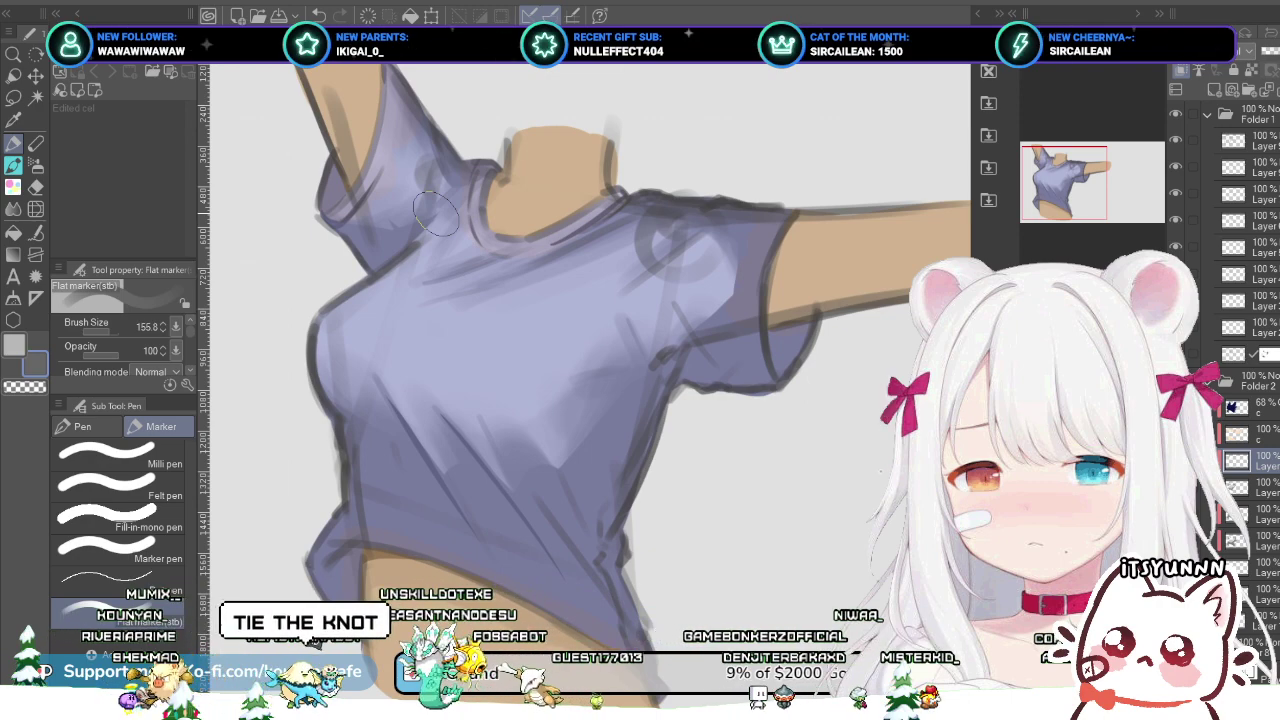
Step: Refine the fold shading where the raised sleeve meets the chest with the Flat marker at size 78.5
{"action": "key", "text": "["}
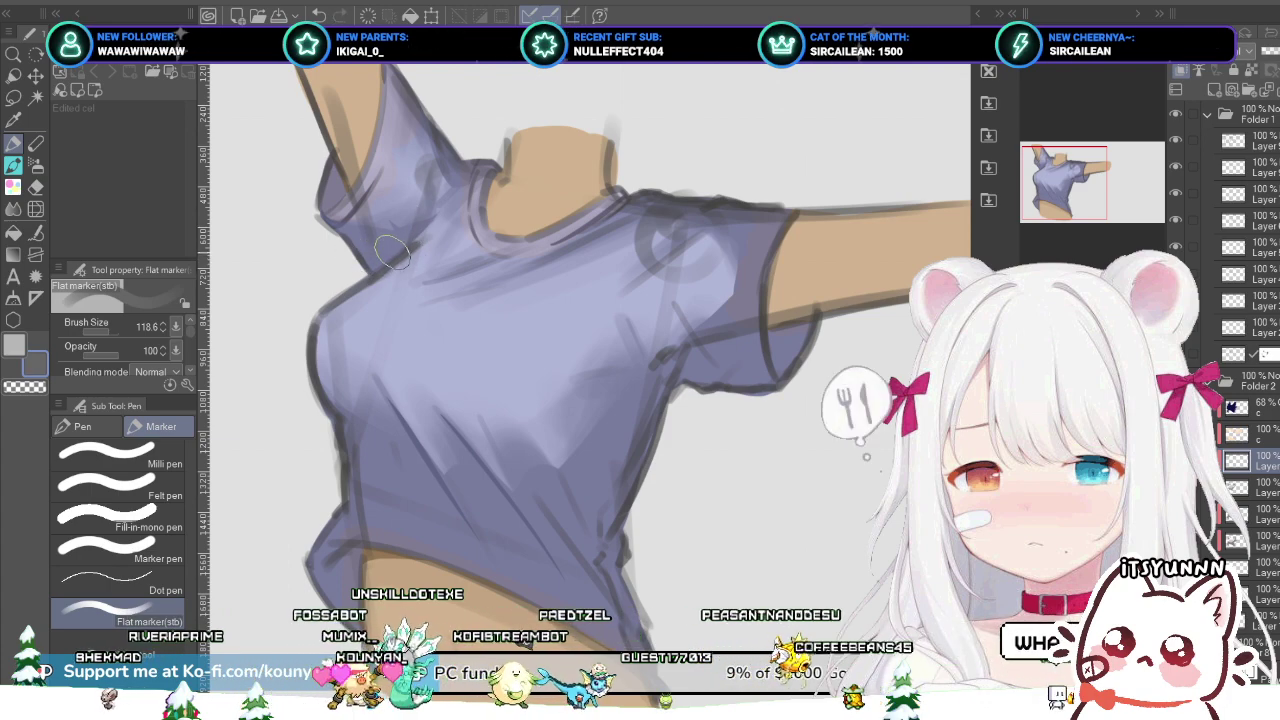
{"action": "key", "text": "["}
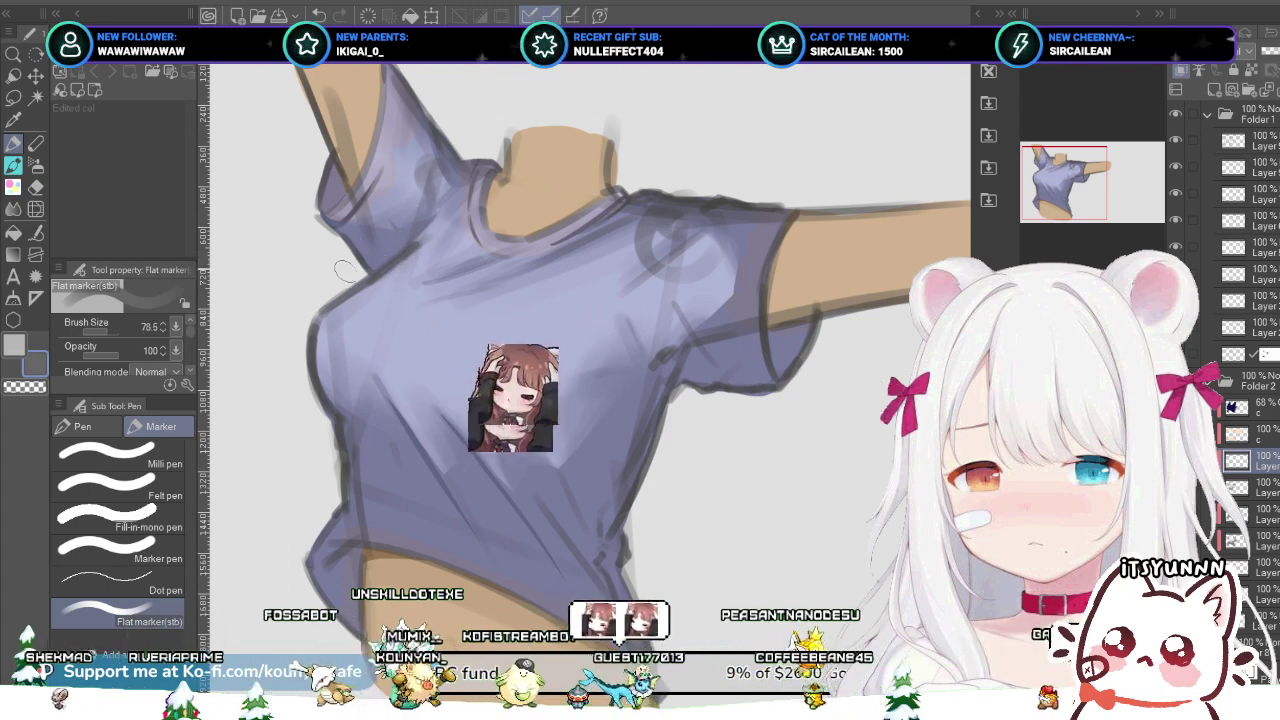
{"action": "left_click_drag", "start_coordinate": [405, 244], "coordinate": [379, 258]}
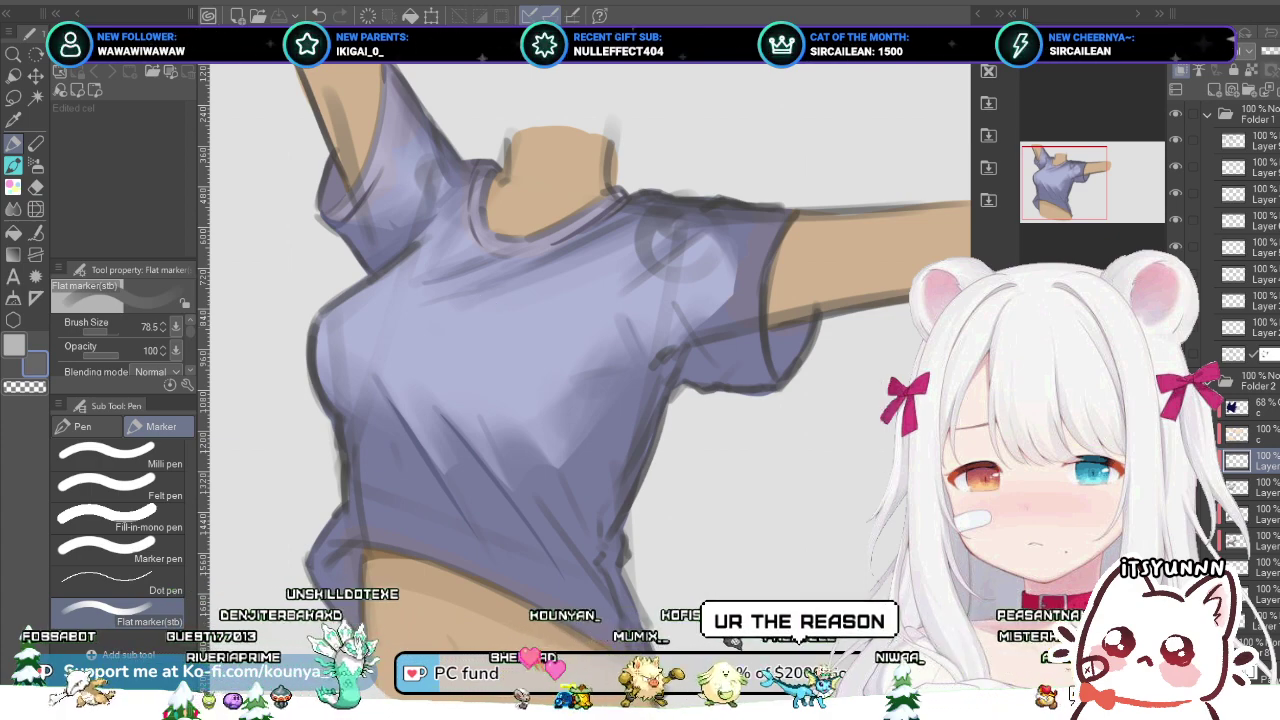
Step: Try broad diagonal Flat marker strokes at size 277.1 across the upper chest and undo them
{"action": "left_click_drag", "start_coordinate": [560, 236], "coordinate": [582, 236], "text": "ctrl+alt"}
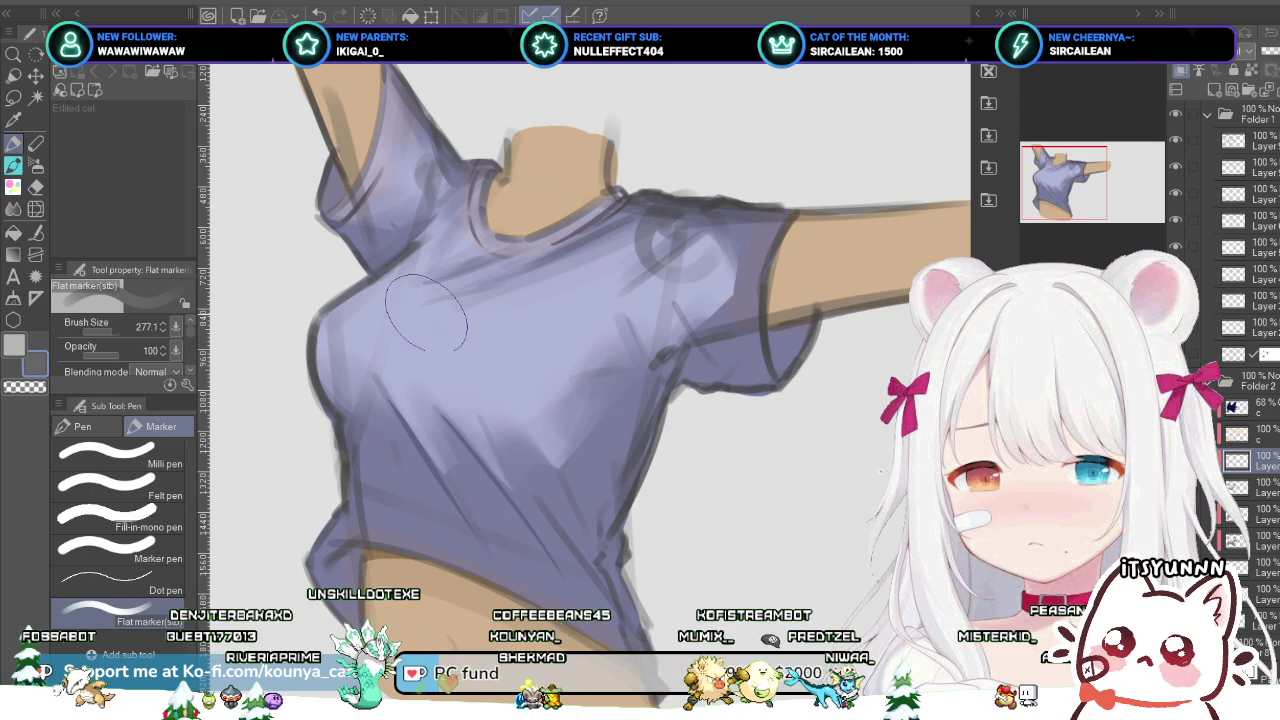
{"action": "left_click_drag", "start_coordinate": [426, 312], "coordinate": [650, 202]}
{"action": "key", "text": "ctrl+z"}
{"action": "left_click_drag", "start_coordinate": [448, 262], "coordinate": [720, 139]}
{"action": "key", "text": "ctrl+z"}
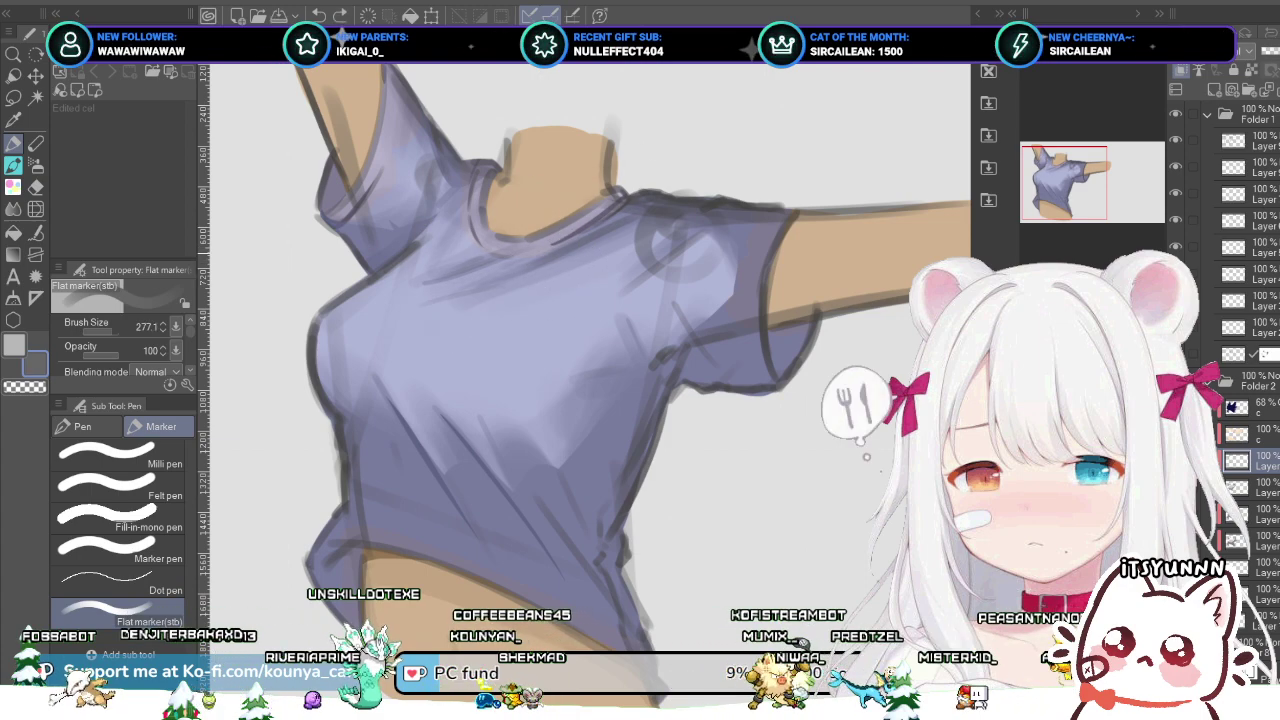
Step: Shade the folds below the neckline across the upper chest with the Flat marker at size 136.1
{"action": "left_click_drag", "start_coordinate": [582, 207], "coordinate": [562, 207], "text": "ctrl+alt"}
{"action": "left_click_drag", "start_coordinate": [467, 271], "coordinate": [715, 157]}
{"action": "left_click_drag", "start_coordinate": [580, 210], "coordinate": [566, 228]}
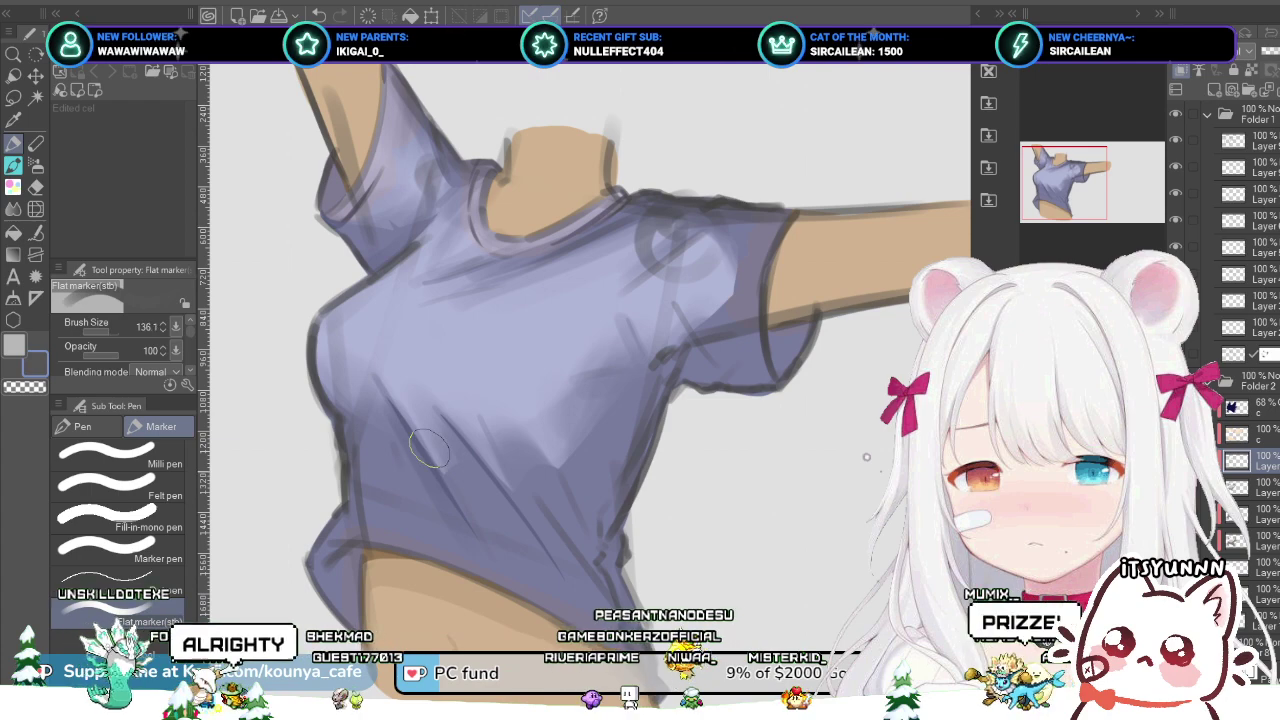
Step: Refine the belly folds and the bunched hem at the waist with the Flat marker at sizes from 75.4 down to 43.9
{"action": "key", "text": "["}
{"action": "key", "text": "bracketleft"}
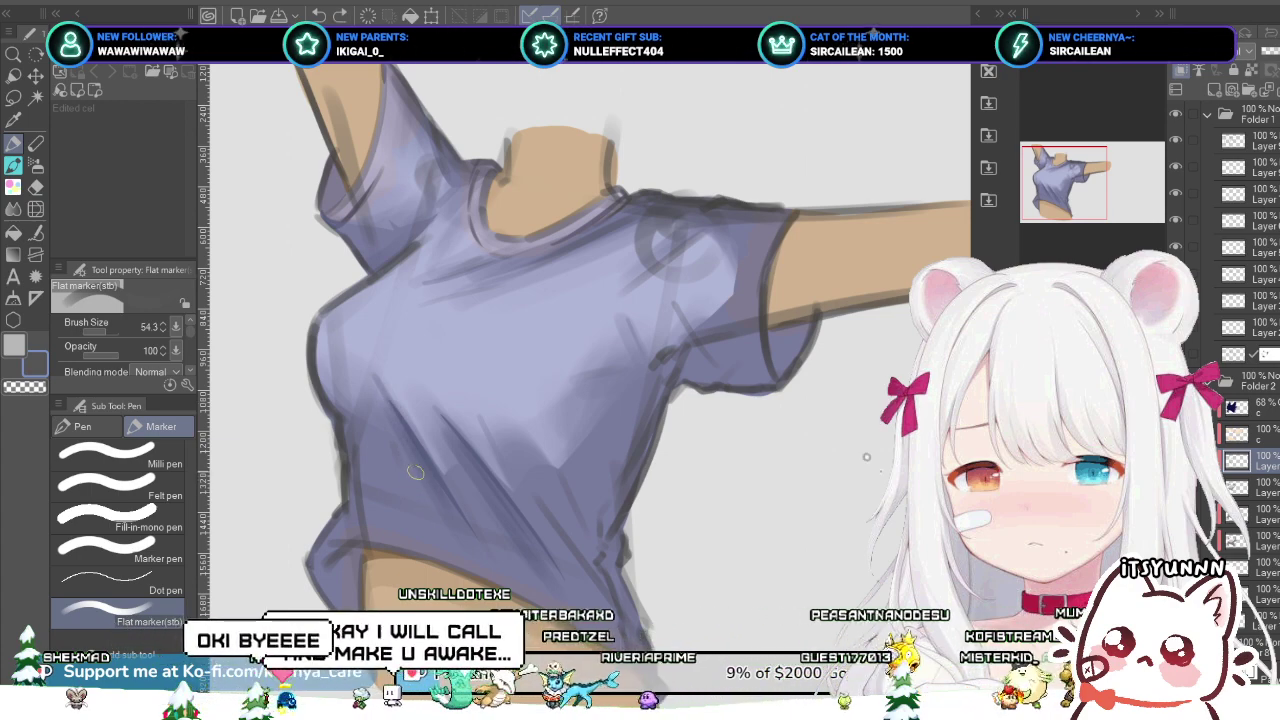
{"action": "left_click_drag", "start_coordinate": [352, 452], "coordinate": [378, 452], "text": "ctrl+alt"}
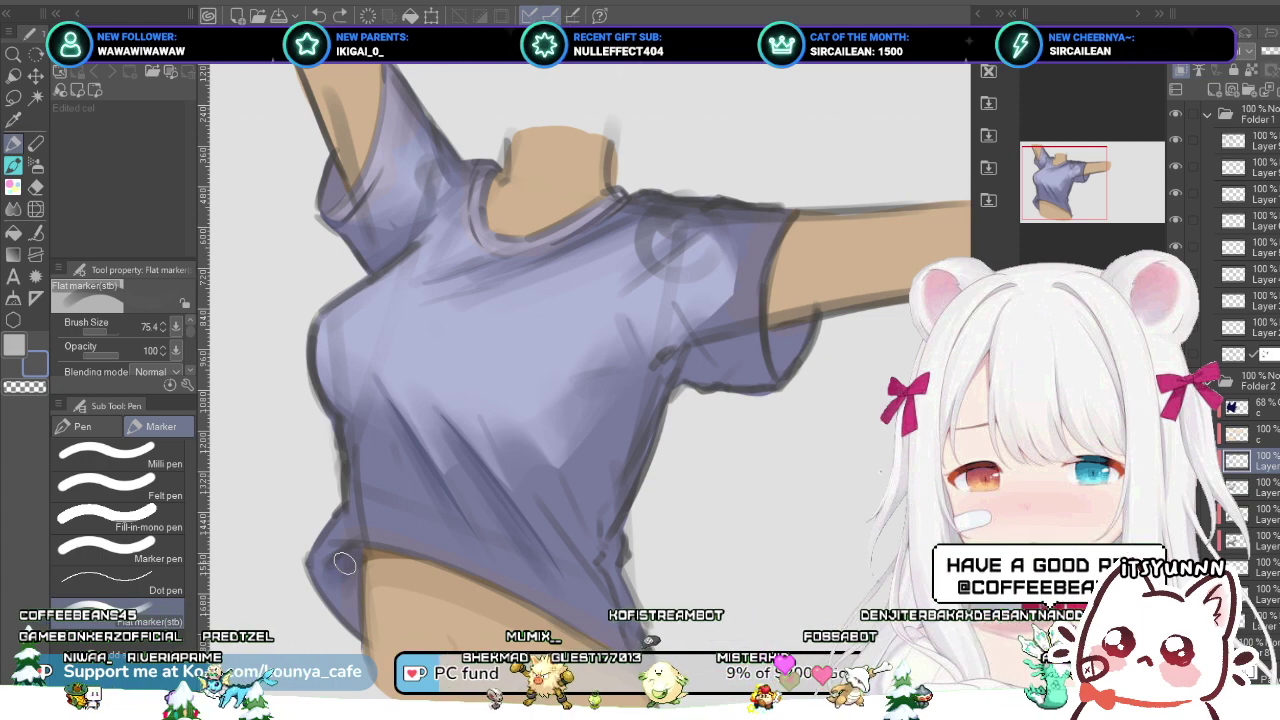
{"action": "key", "text": "["}
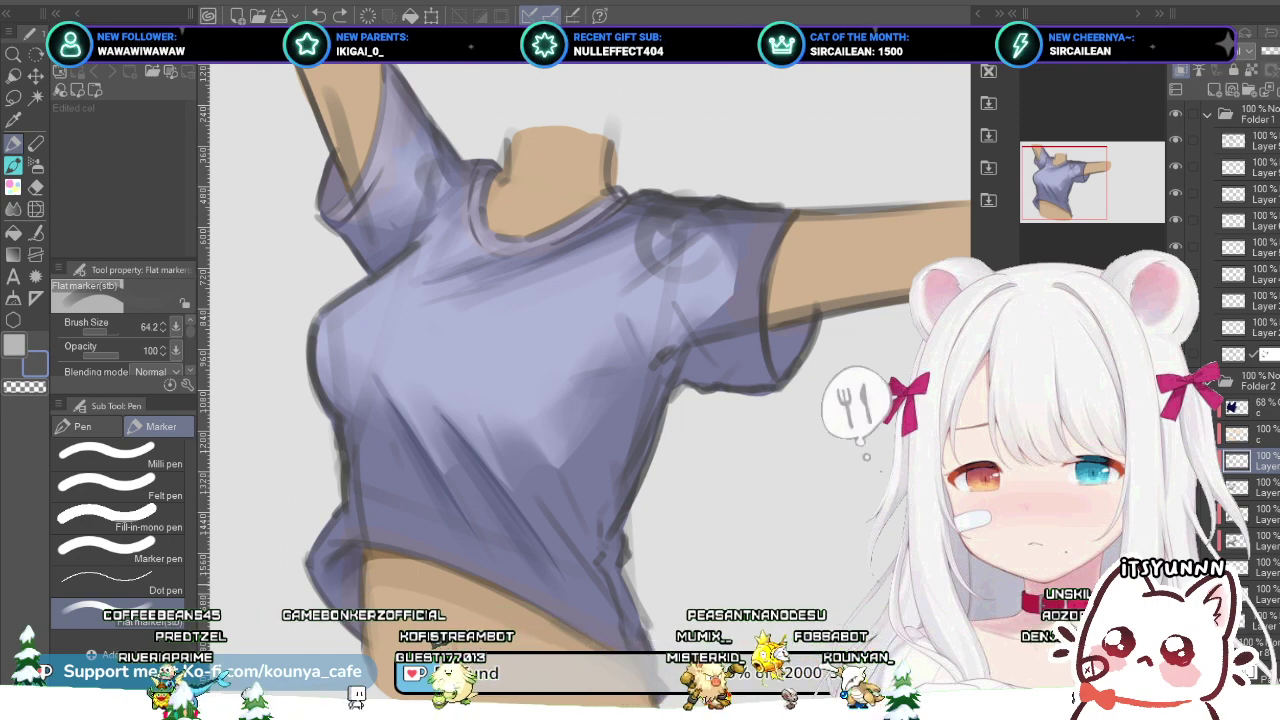
{"action": "key", "text": "["}
{"action": "key", "text": "["}
{"action": "key", "text": "["}
{"action": "key", "text": "["}
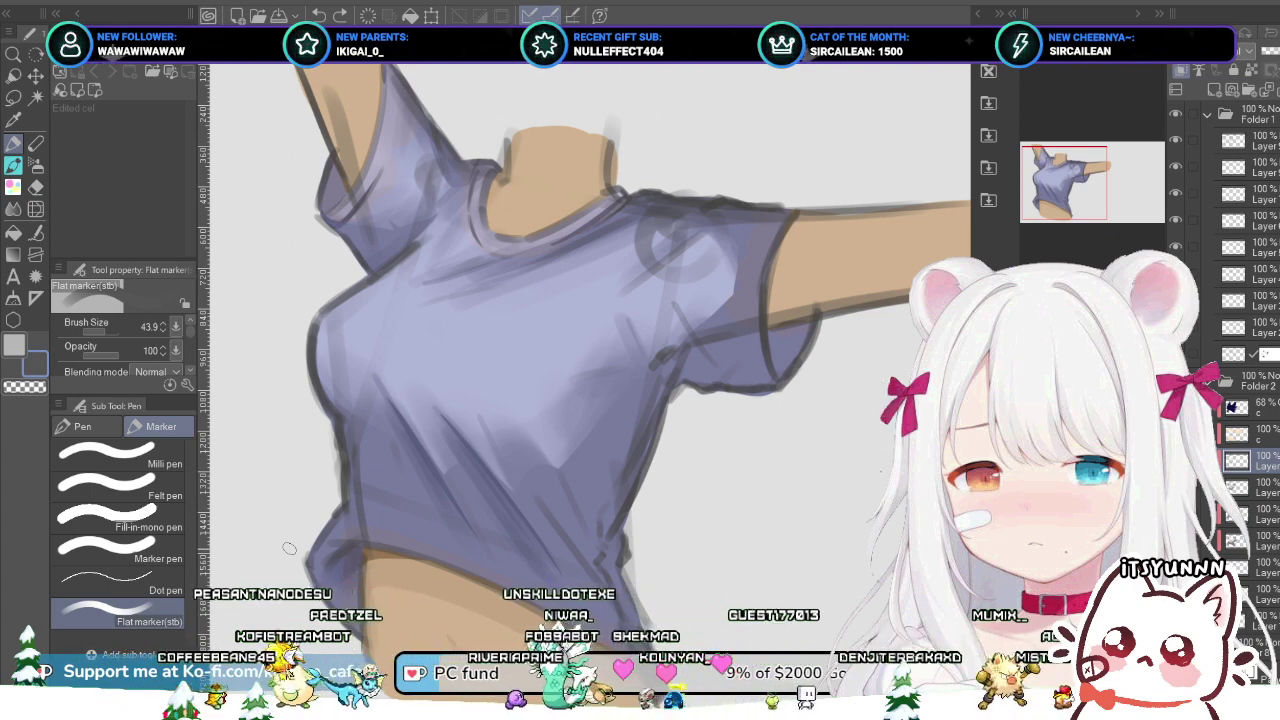
Step: Darken the diagonal folds across the belly at size 79.5 and blend the waist side at 151.1 with the Flat marker
{"action": "key", "text": "]"}
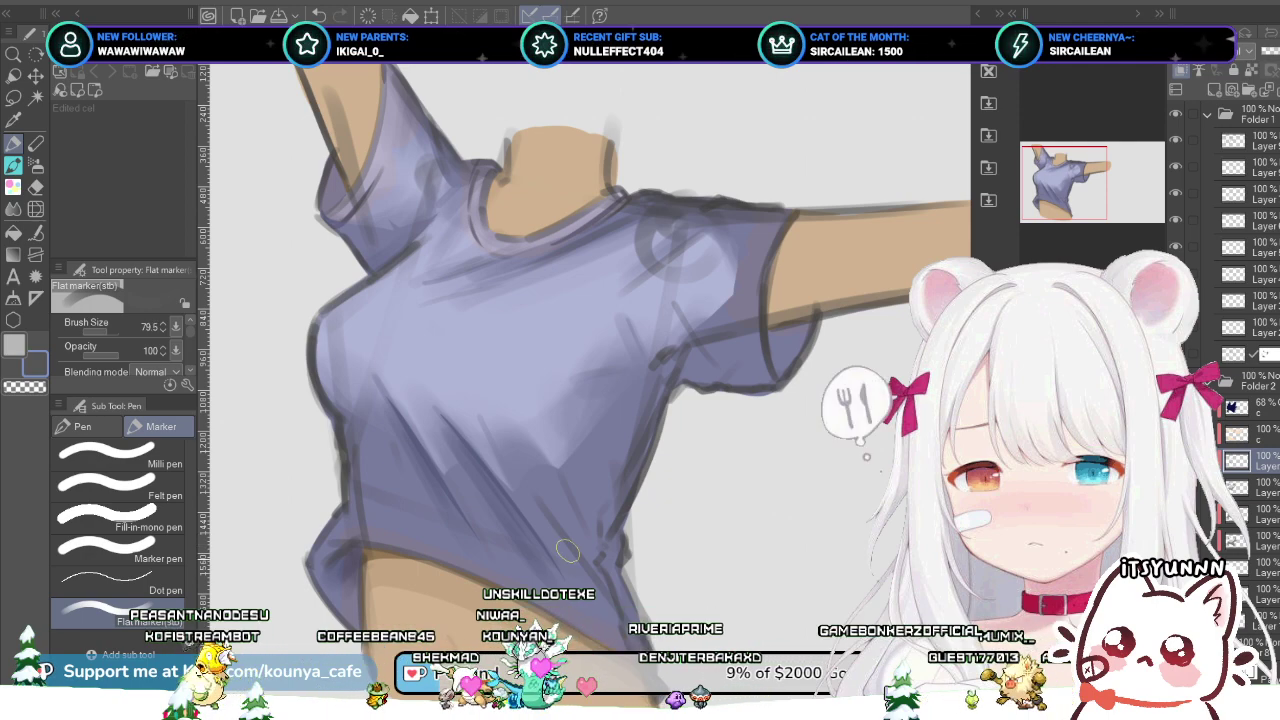
{"action": "left_click_drag", "start_coordinate": [472, 450], "coordinate": [519, 537]}
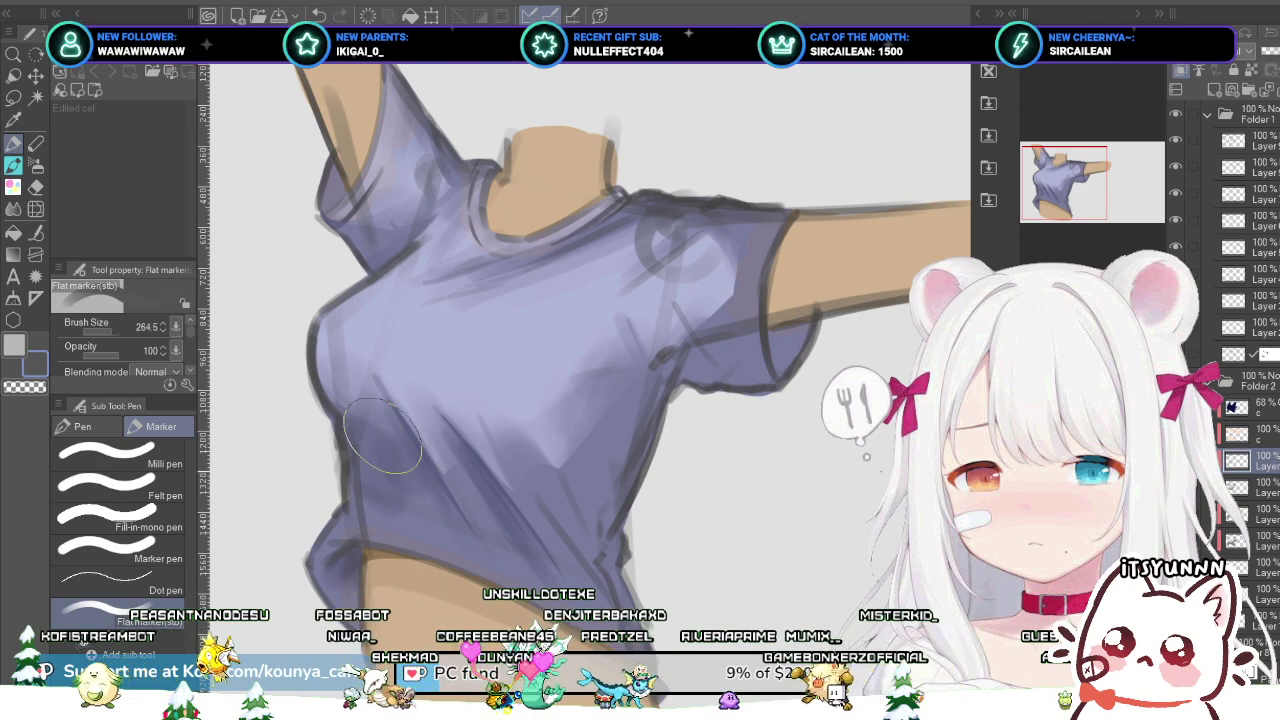
{"action": "left_click_drag", "start_coordinate": [382, 437], "coordinate": [351, 423], "text": "ctrl+alt"}
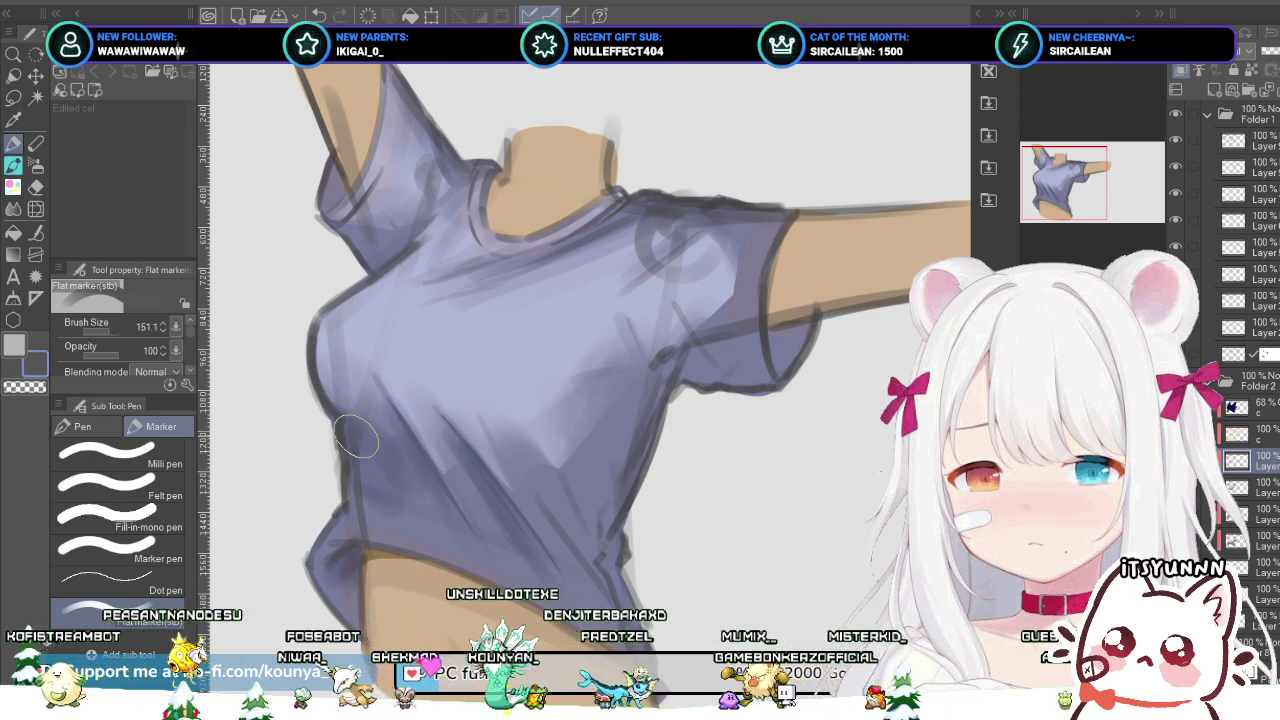
{"action": "key", "text": "bracketleft"}
{"action": "key", "text": "bracketleft"}
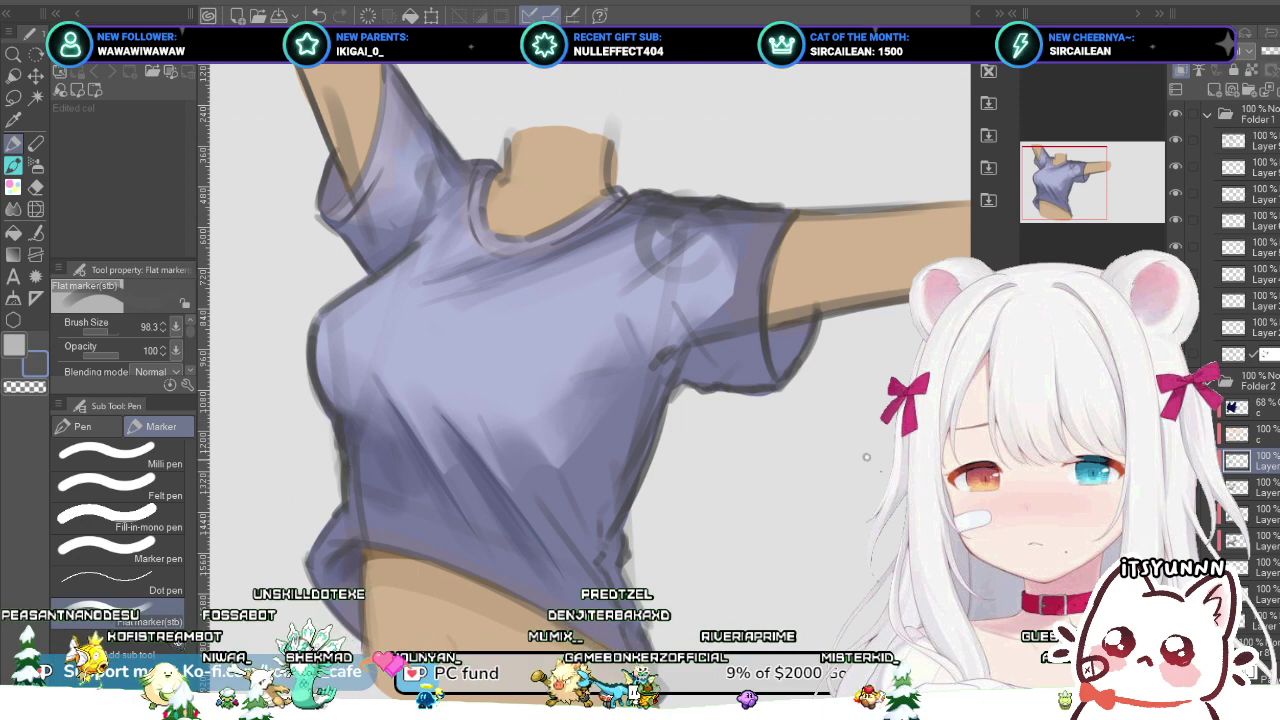
Step: Try broad Flat marker strokes at size 345.3 across the lower chest and undo them
{"action": "key", "text": "bracketright"}
{"action": "key", "text": "bracketright"}
{"action": "key", "text": "bracketright"}
{"action": "key", "text": "bracketright"}
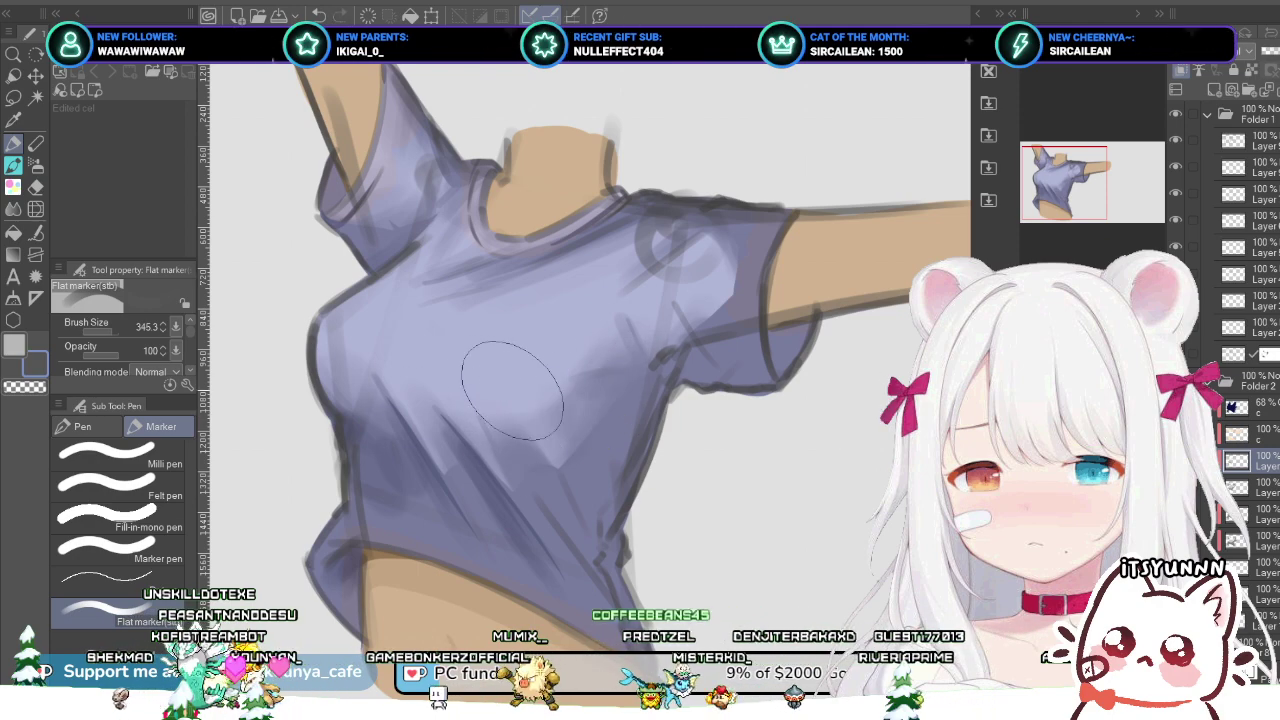
{"action": "left_click_drag", "start_coordinate": [641, 361], "coordinate": [423, 401]}
{"action": "key", "text": "ctrl+z"}
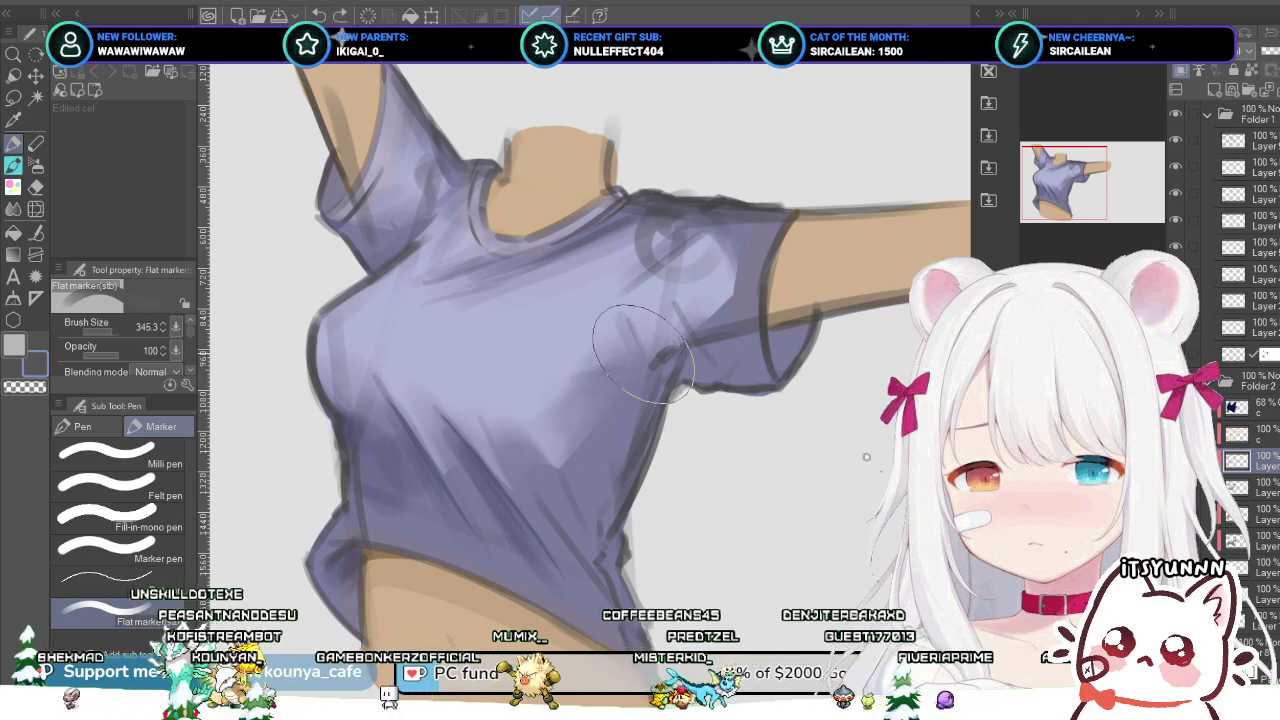
{"action": "left_click_drag", "start_coordinate": [582, 438], "coordinate": [470, 427]}
{"action": "key", "text": "ctrl+z"}
{"action": "left_click_drag", "start_coordinate": [632, 387], "coordinate": [451, 443]}
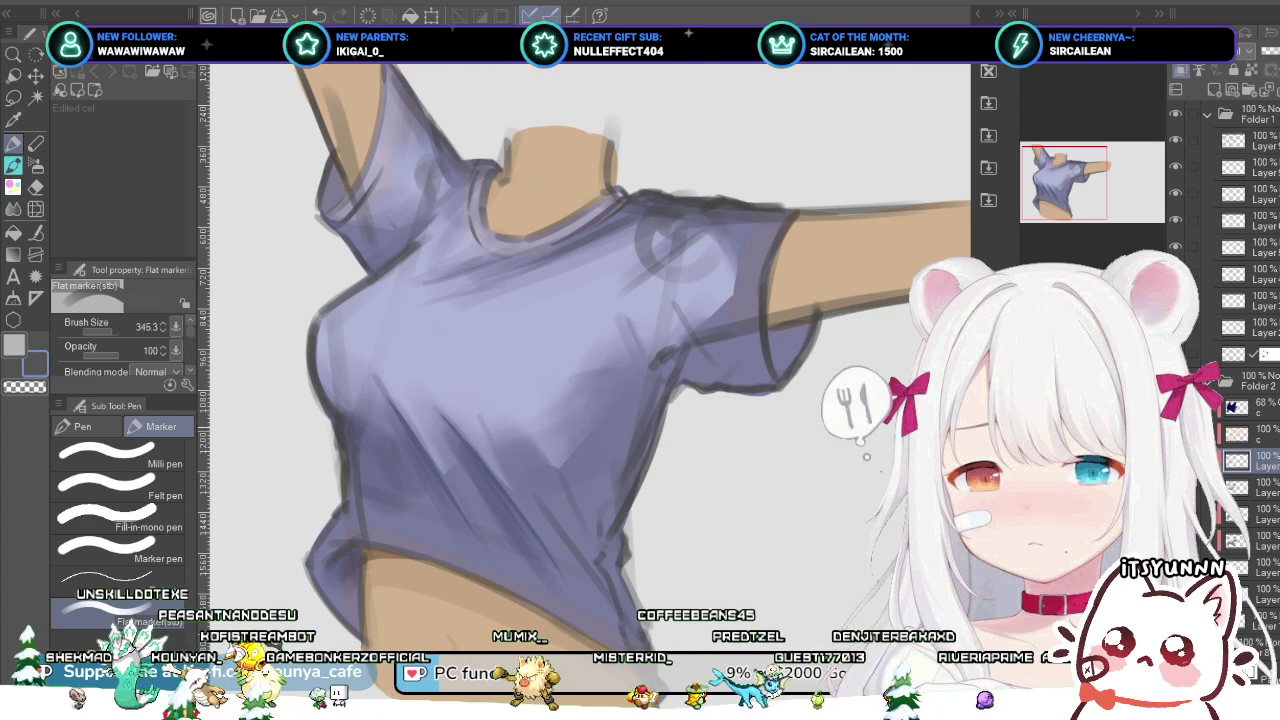
Step: Shade the shirt's side below the extended arm with the Flat marker, reducing the size from 279.3 to 67.6
{"action": "left_click_drag", "start_coordinate": [640, 382], "coordinate": [662, 445], "text": "ctrl+alt"}
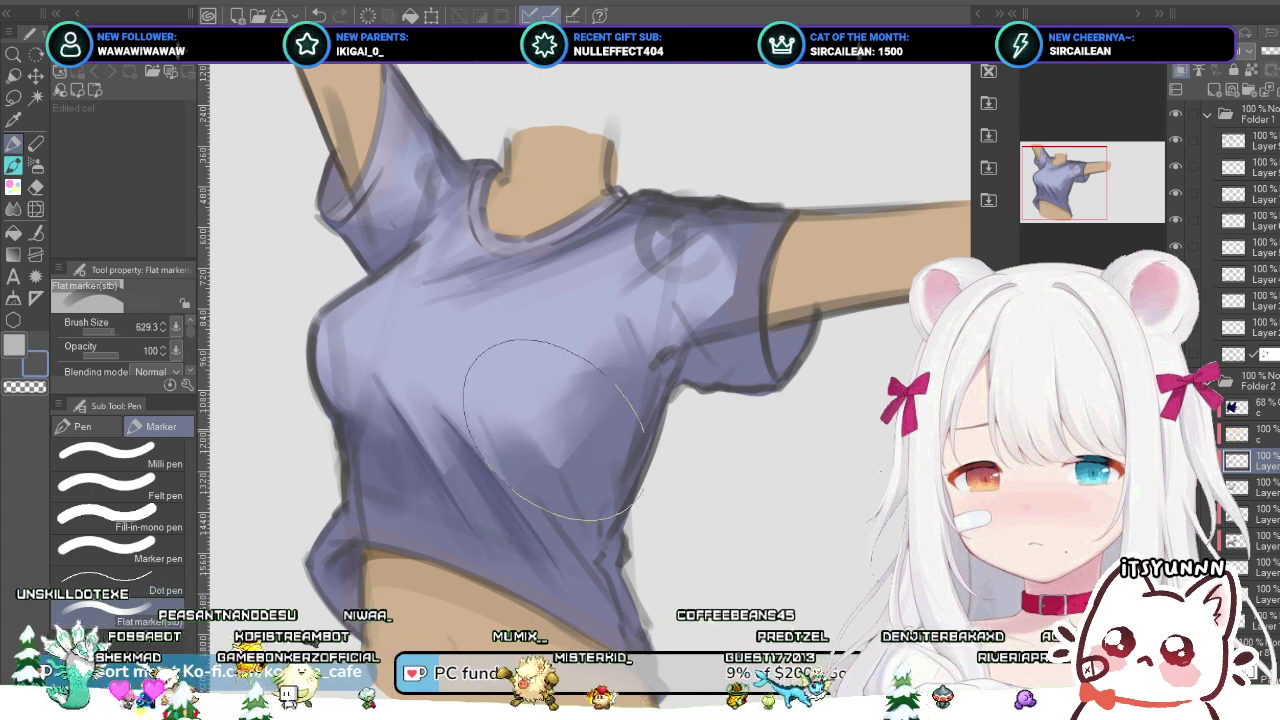
{"action": "key", "text": "bracketleft"}
{"action": "key", "text": "bracketleft"}
{"action": "key", "text": "bracketleft"}
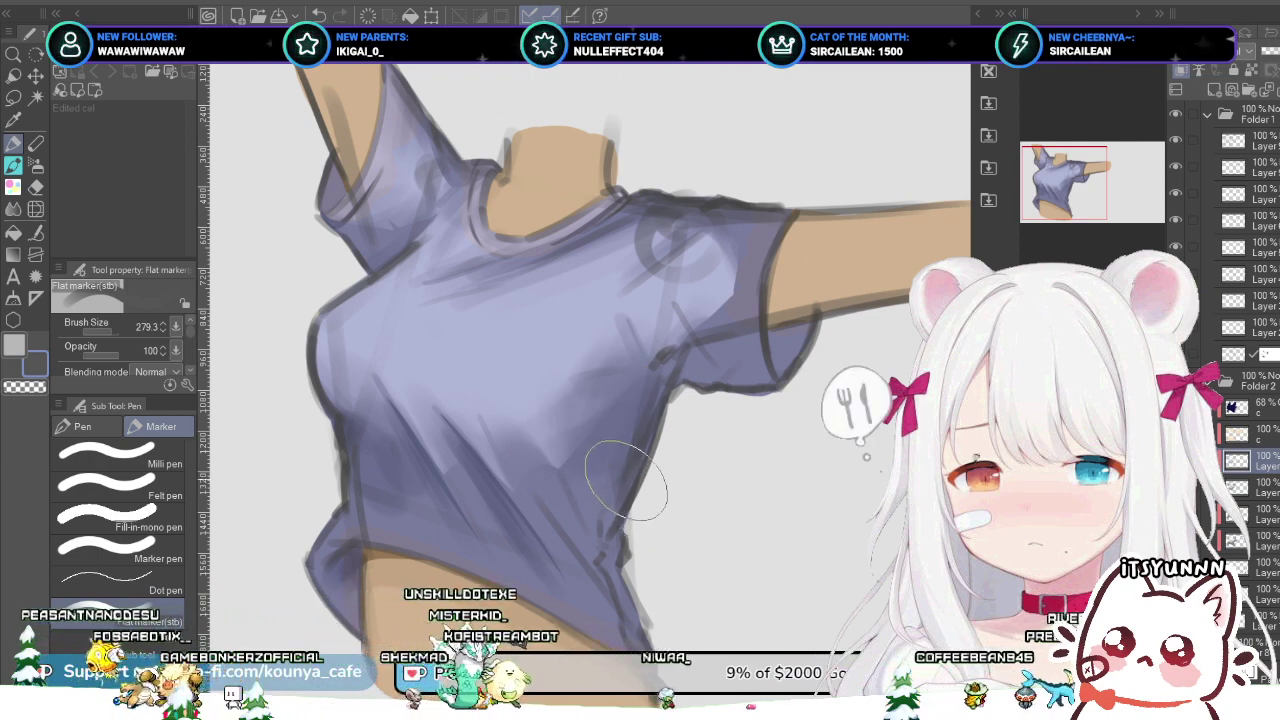
{"action": "key", "text": "["}
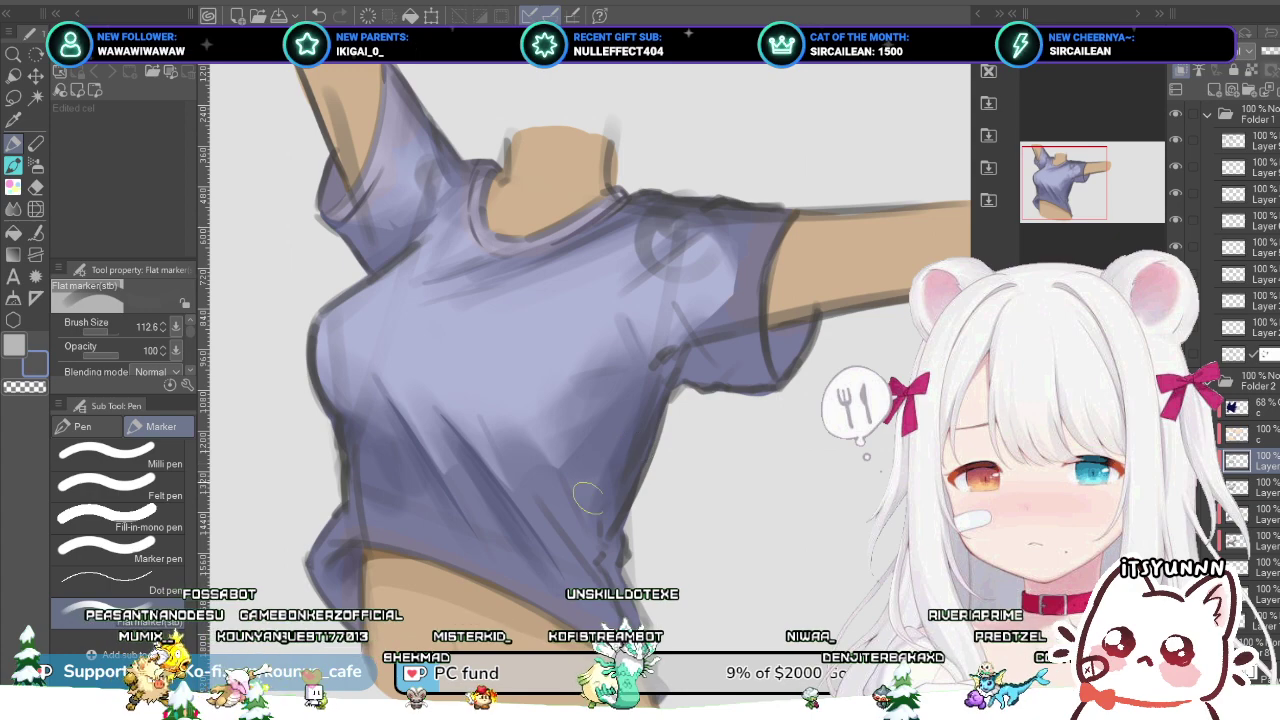
{"action": "key", "text": "bracketleft"}
{"action": "key", "text": "bracketleft"}
{"action": "key", "text": "bracketleft"}
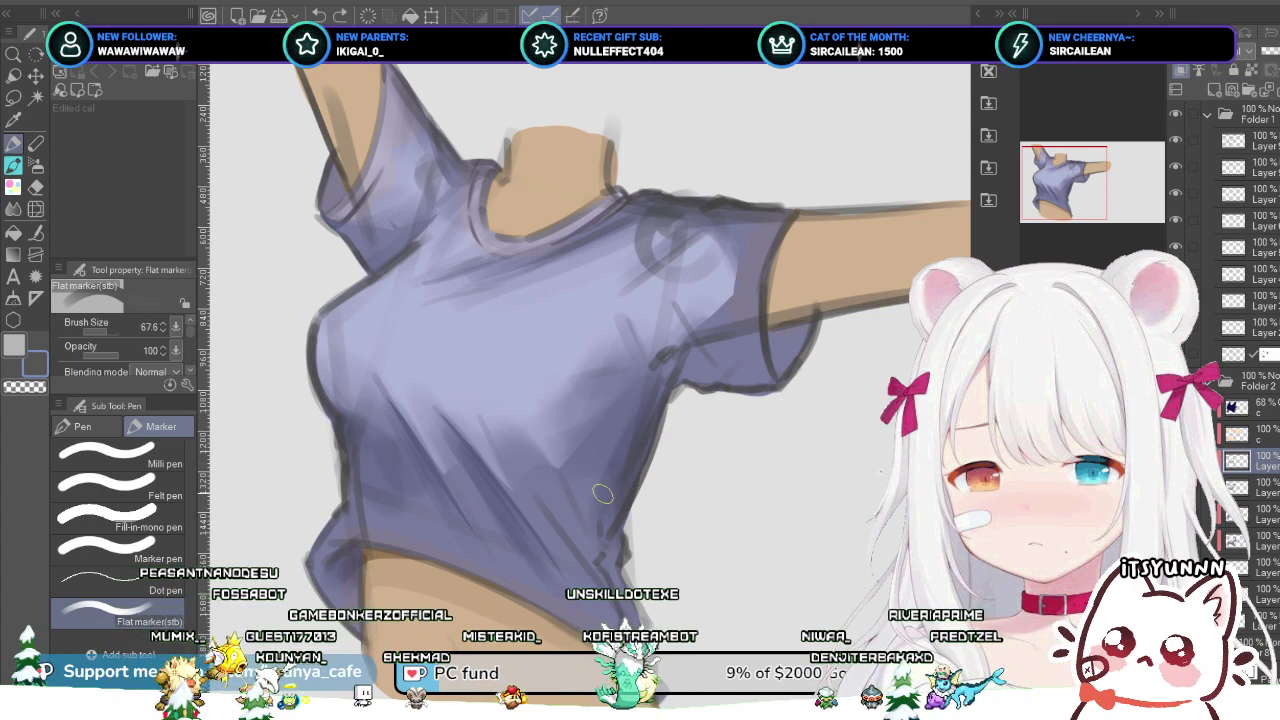
{"action": "key", "text": "]"}
{"action": "key", "text": "bracketleft"}
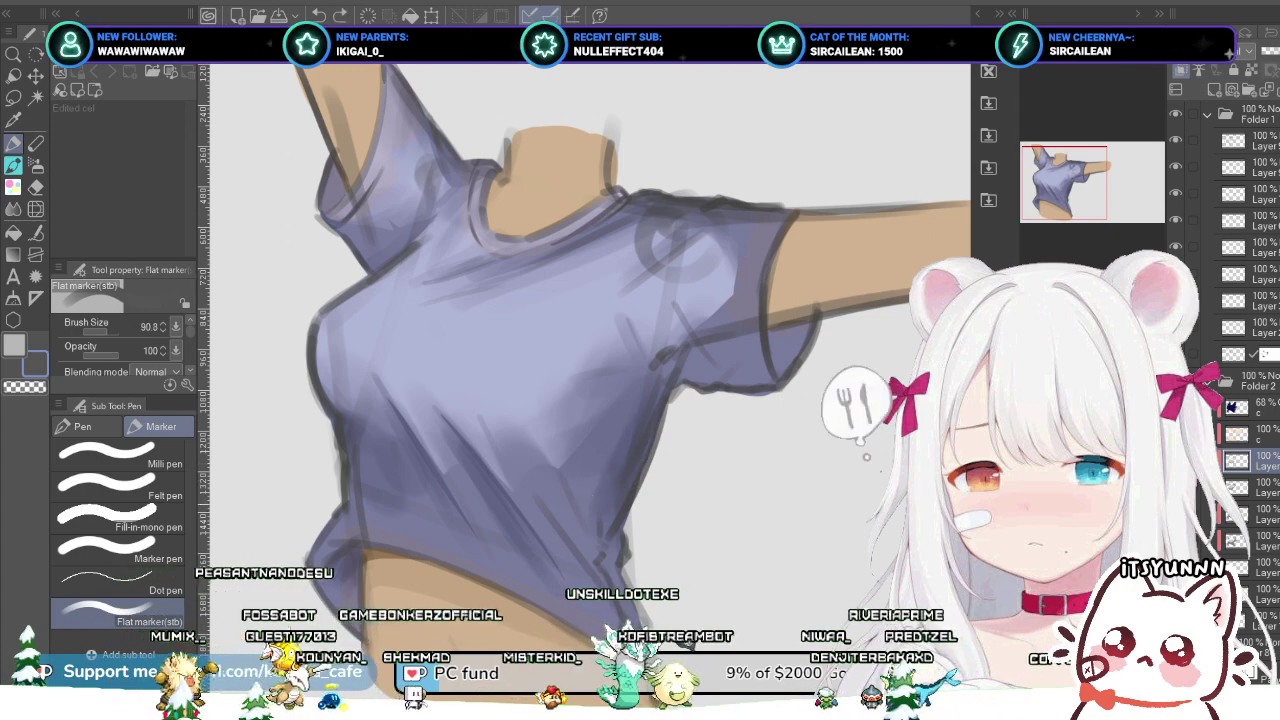
Step: Refine the thin belly folds and the extended arm's armpit crease with the Flat marker at size 52.7
{"action": "key", "text": "bracketleft"}
{"action": "key", "text": "bracketleft"}
{"action": "key", "text": "bracketleft"}
{"action": "key", "text": "bracketleft"}
{"action": "key", "text": "bracketleft"}
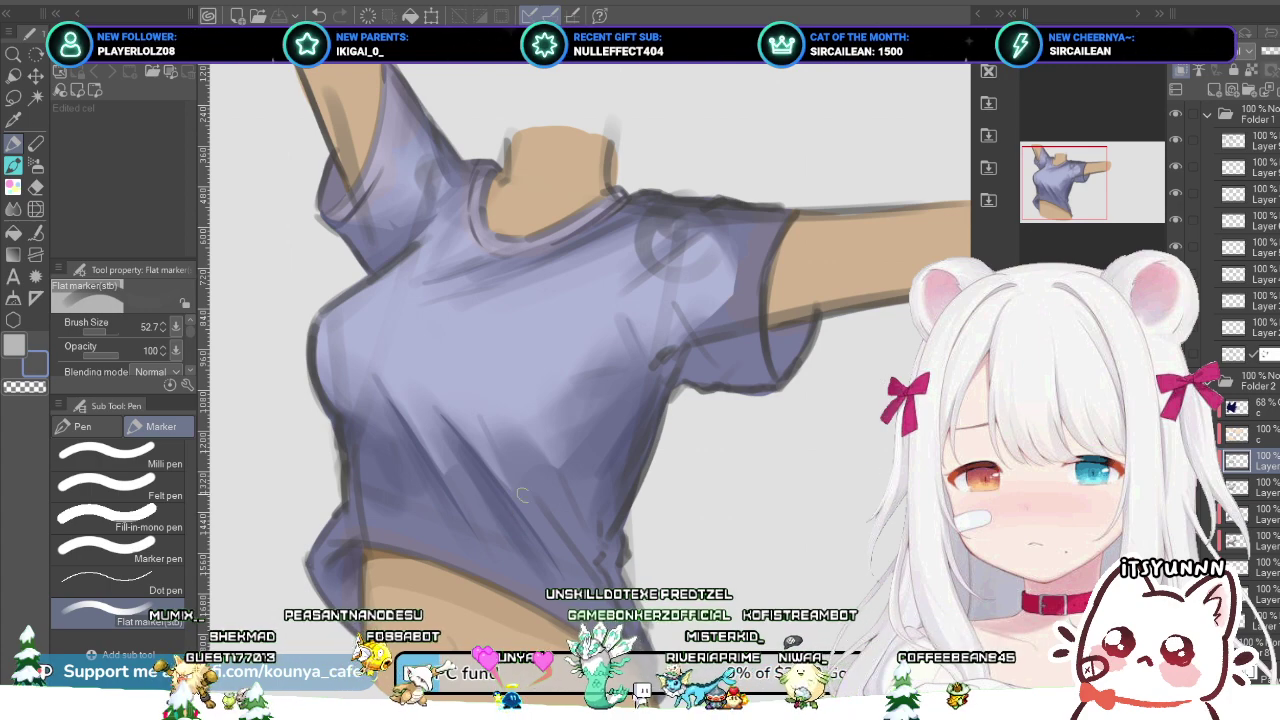
{"action": "left_click_drag", "start_coordinate": [667, 356], "coordinate": [698, 337]}
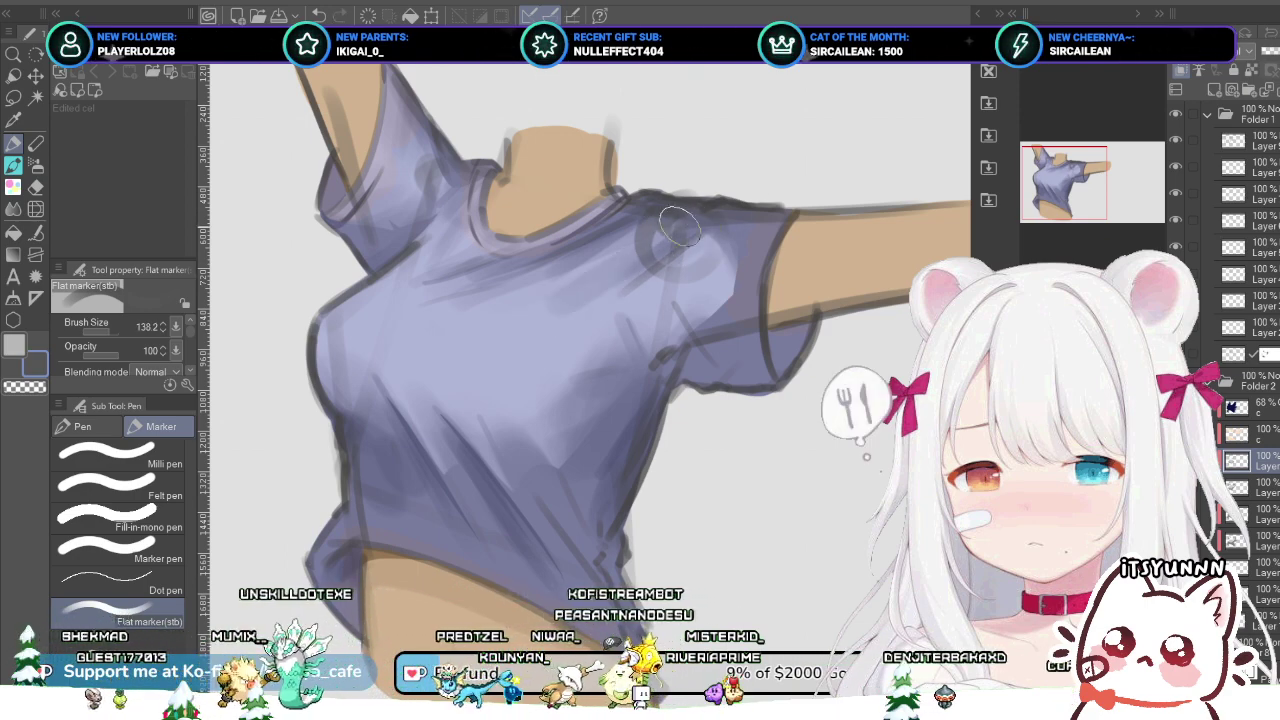
Step: Try Flat marker strokes at sizes 236.9 and 154.9 over the extended arm's shoulder and sleeve and undo them
{"action": "key", "text": "]"}
{"action": "key", "text": "]"}
{"action": "key", "text": "]"}
{"action": "left_click_drag", "start_coordinate": [655, 225], "coordinate": [571, 262]}
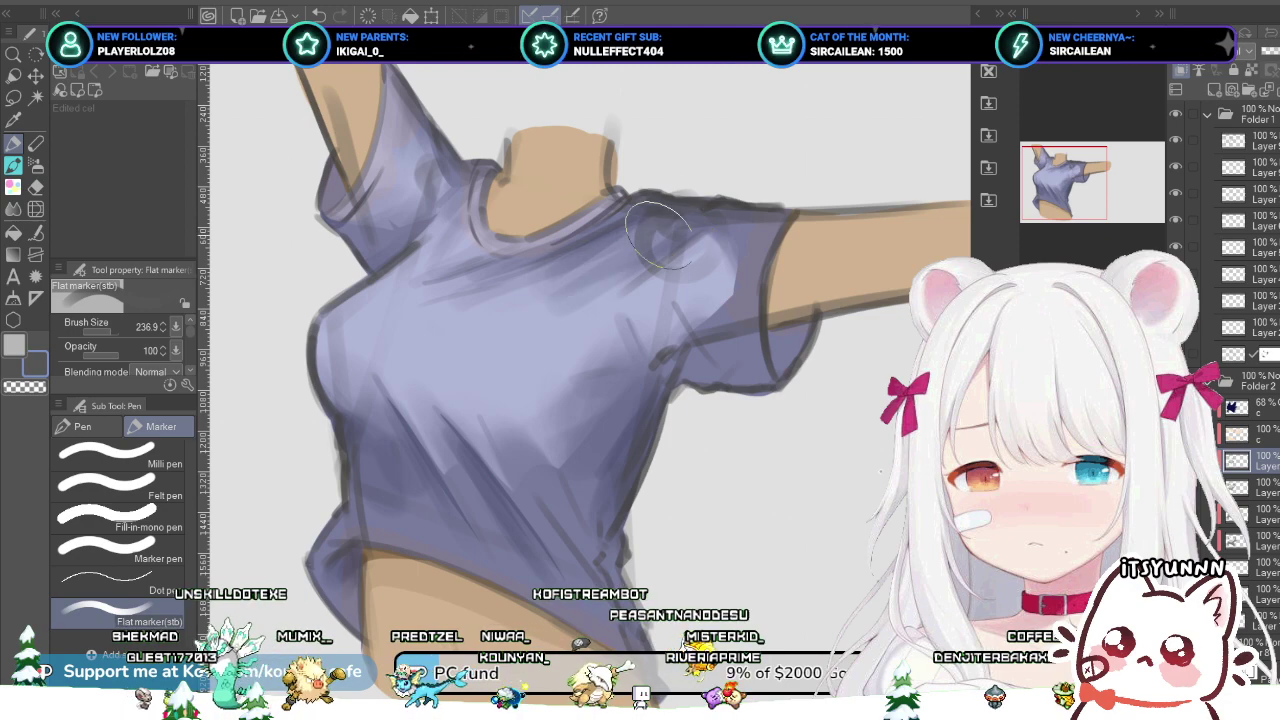
{"action": "key", "text": "ctrl+z"}
{"action": "key", "text": "["}
{"action": "key", "text": "["}
{"action": "left_click_drag", "start_coordinate": [698, 228], "coordinate": [724, 263]}
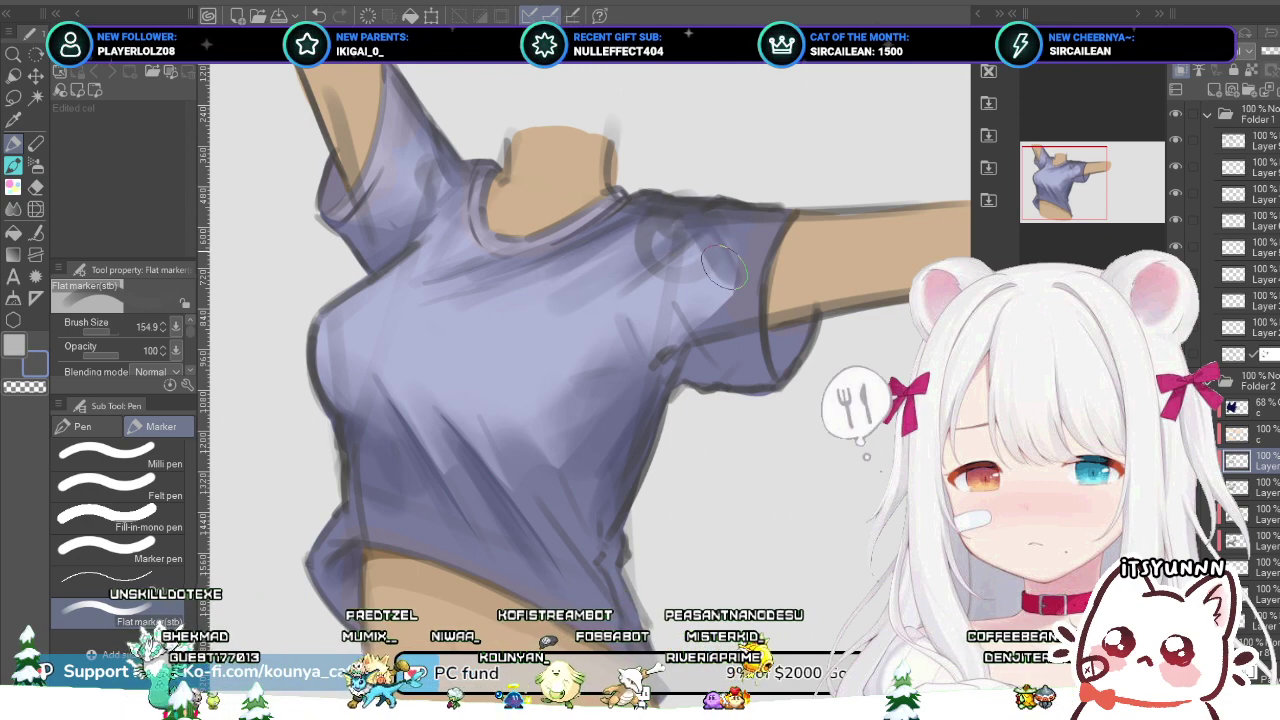
{"action": "key", "text": "ctrl+z"}
Step: Shade the extended arm's sleeve and its cuff opening with the Flat marker at sizes 81.9 and 55.5
{"action": "mouse_move", "coordinate": [709, 207]}
{"action": "left_mouse_down"}
{"action": "mouse_move", "coordinate": [741, 252]}
{"action": "mouse_move", "coordinate": [711, 210]}
{"action": "mouse_move", "coordinate": [665, 218]}
{"action": "mouse_move", "coordinate": [837, 220]}
{"action": "left_mouse_up"}
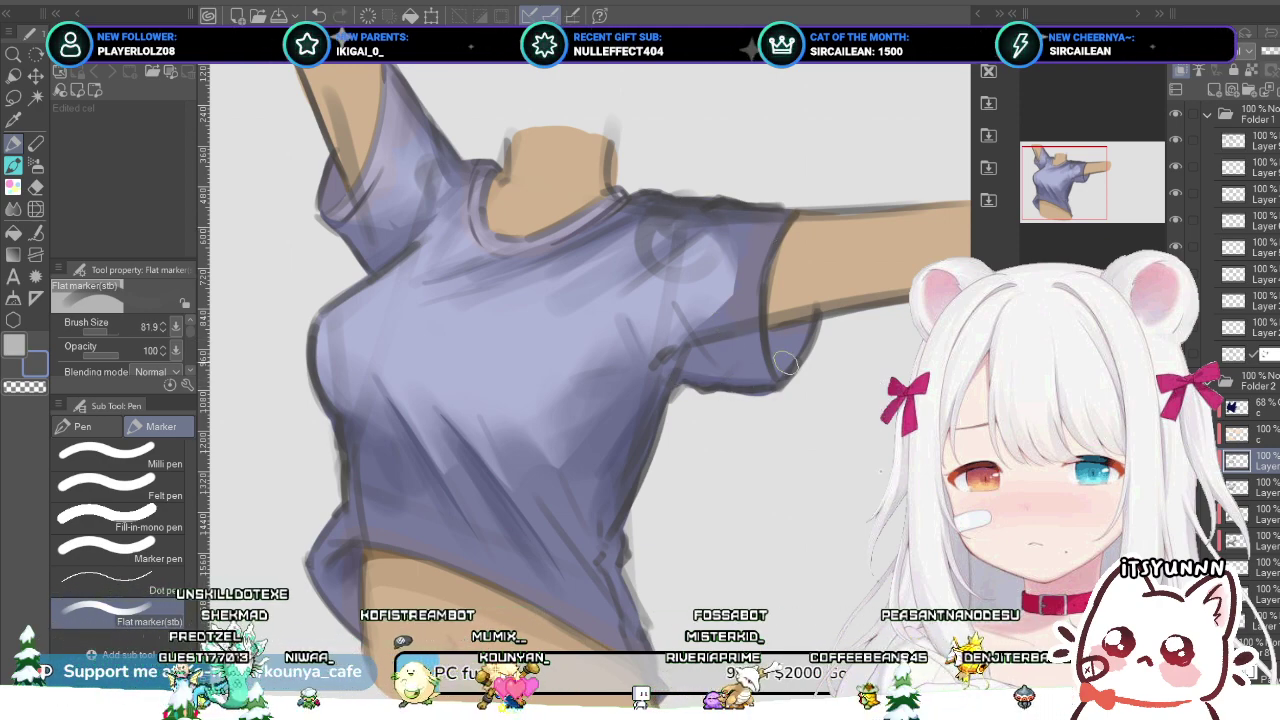
{"action": "left_click_drag", "start_coordinate": [781, 369], "coordinate": [812, 322]}
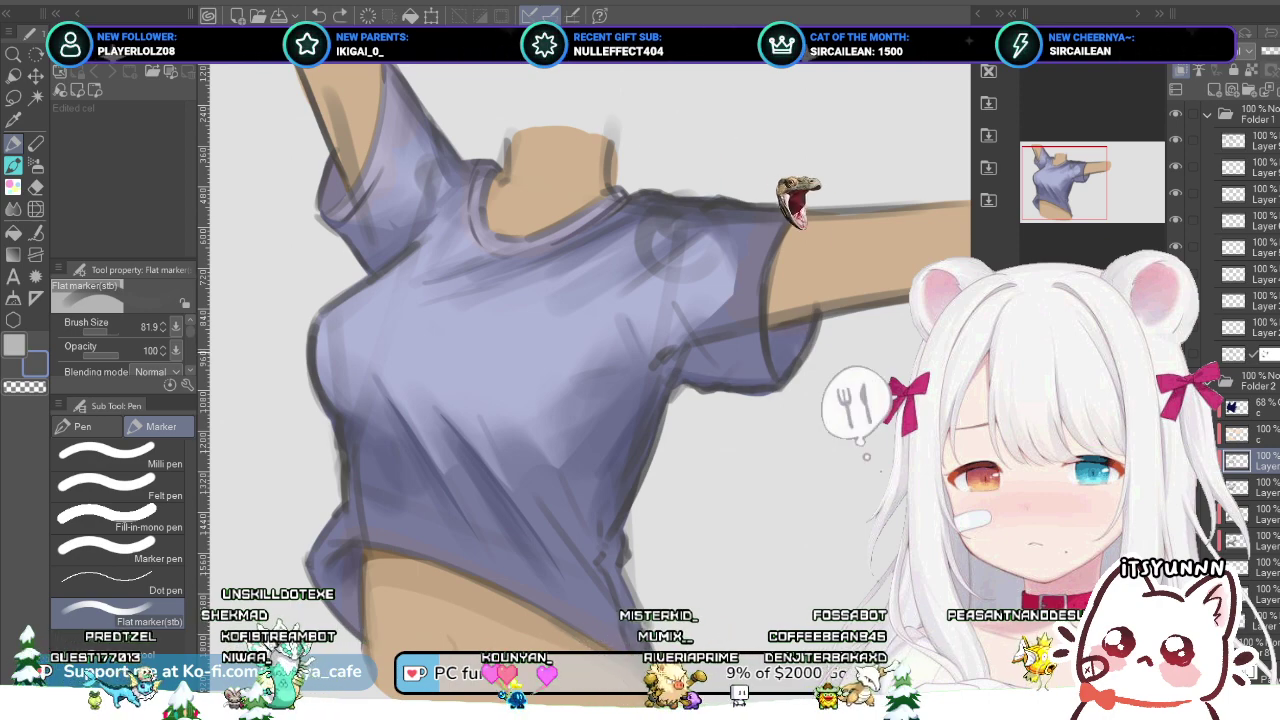
{"action": "key", "text": "["}
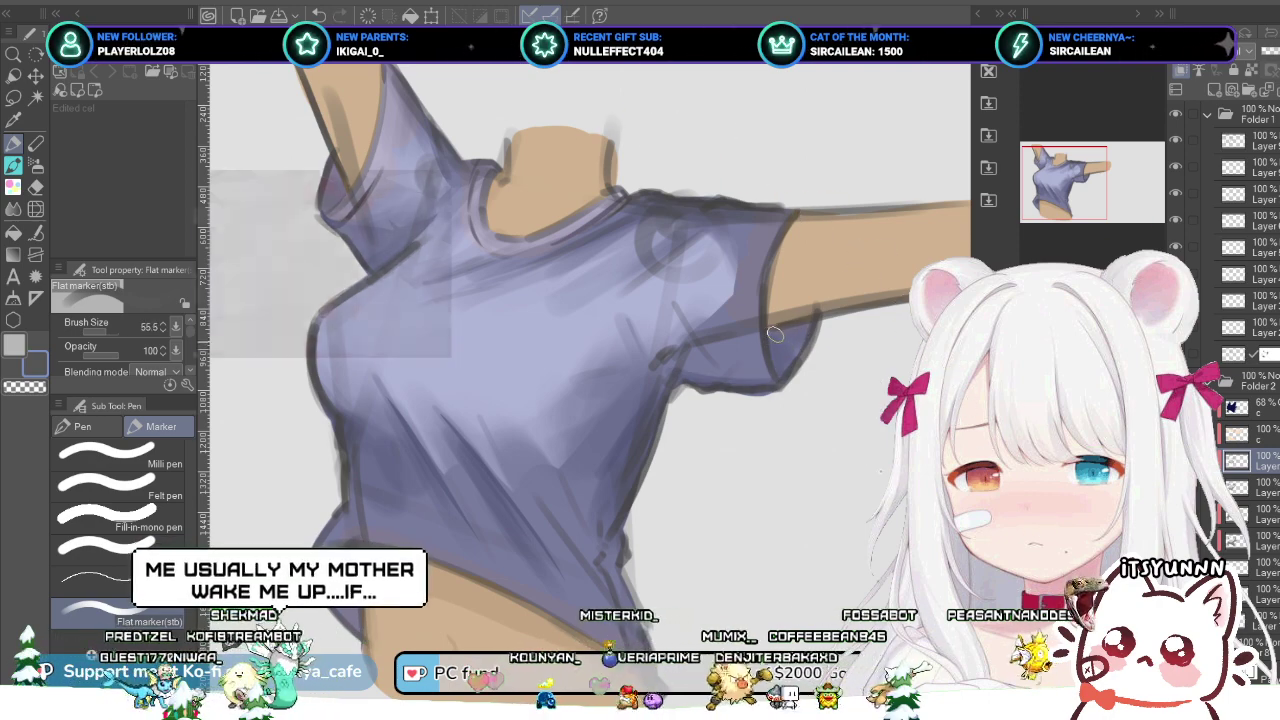
{"action": "key", "text": "["}
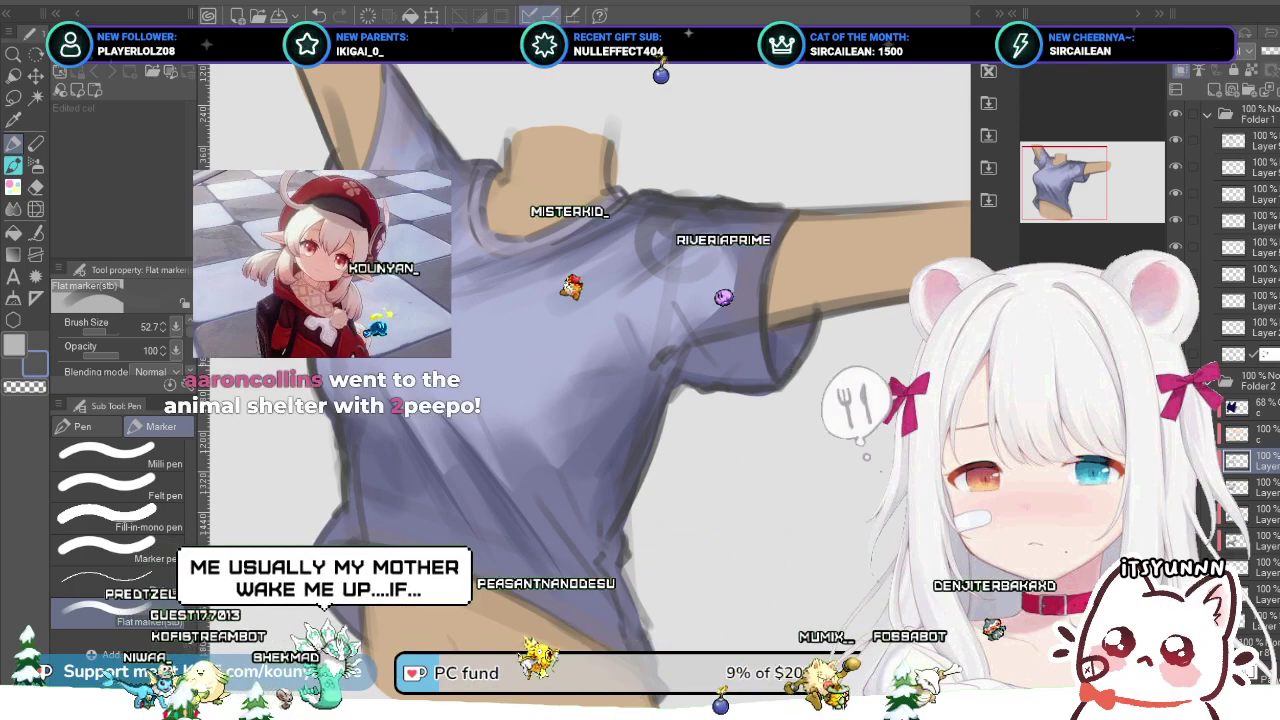
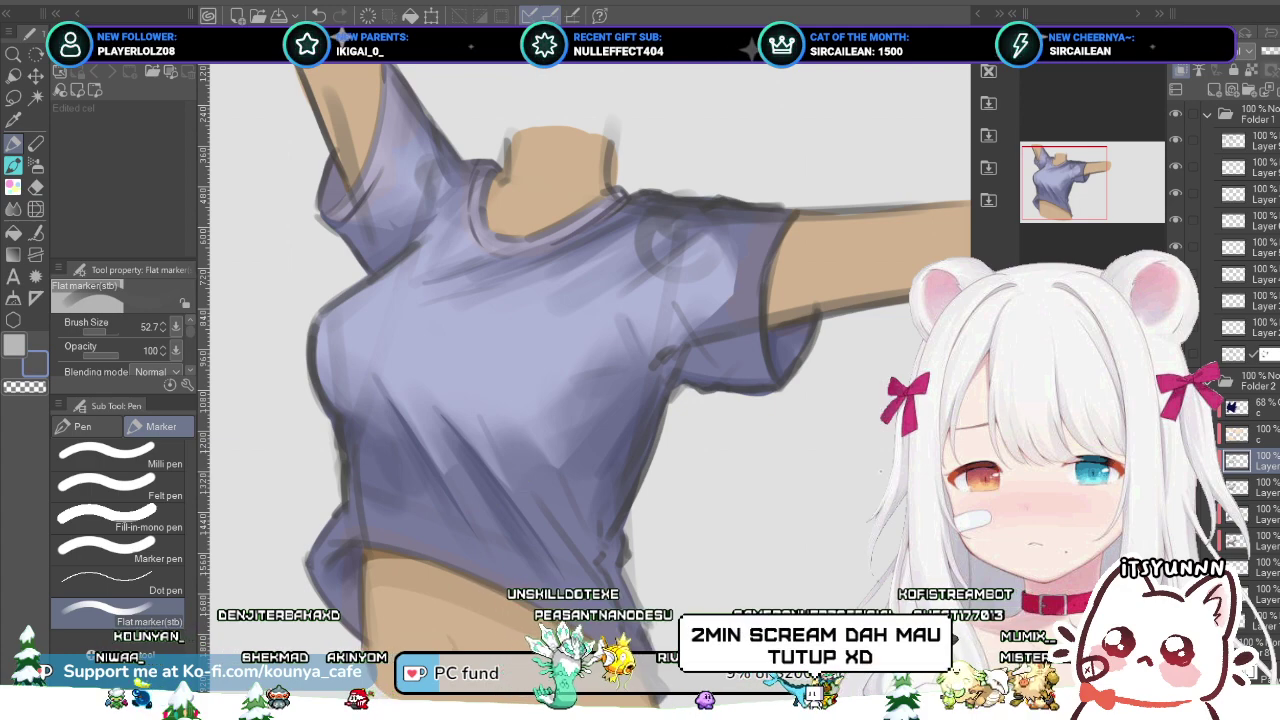
Step: Deepen the diagonal fold running to the hem and blend the shirt's lower side with the Flat marker at size 270.4
{"action": "left_click_drag", "start_coordinate": [512, 492], "coordinate": [588, 573]}
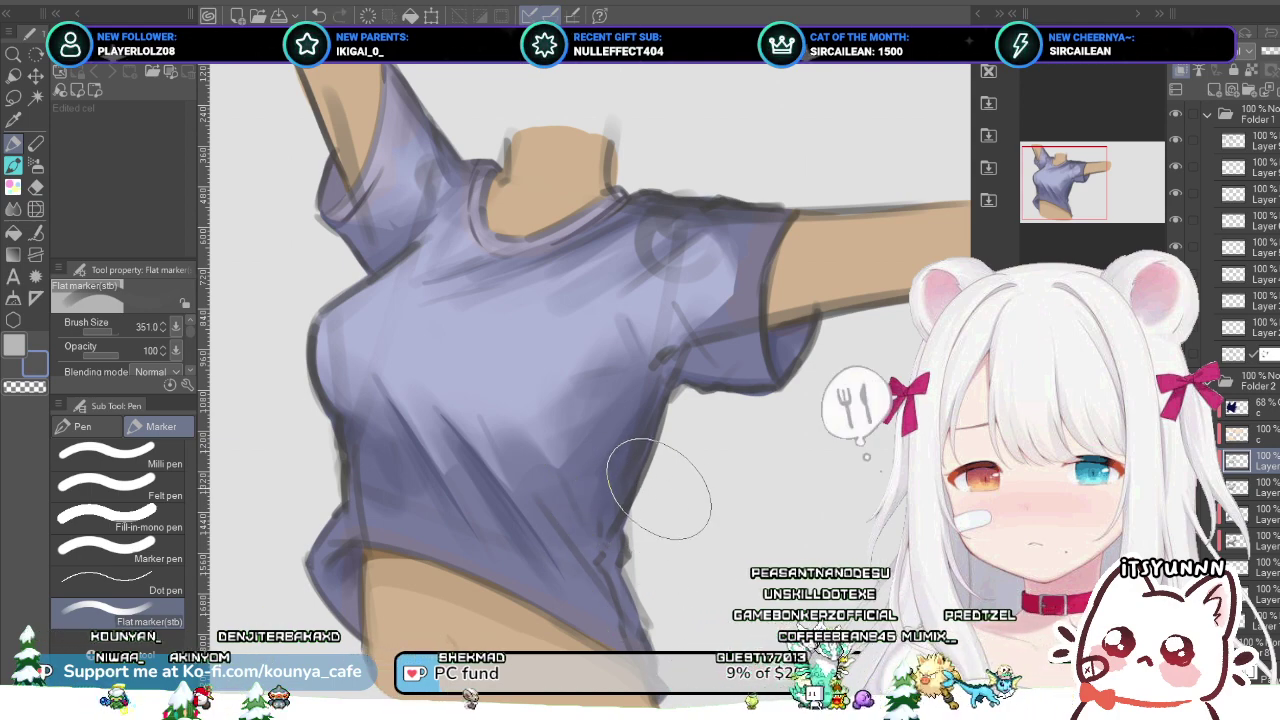
{"action": "key", "text": "bracketleft"}
{"action": "key", "text": "bracketleft"}
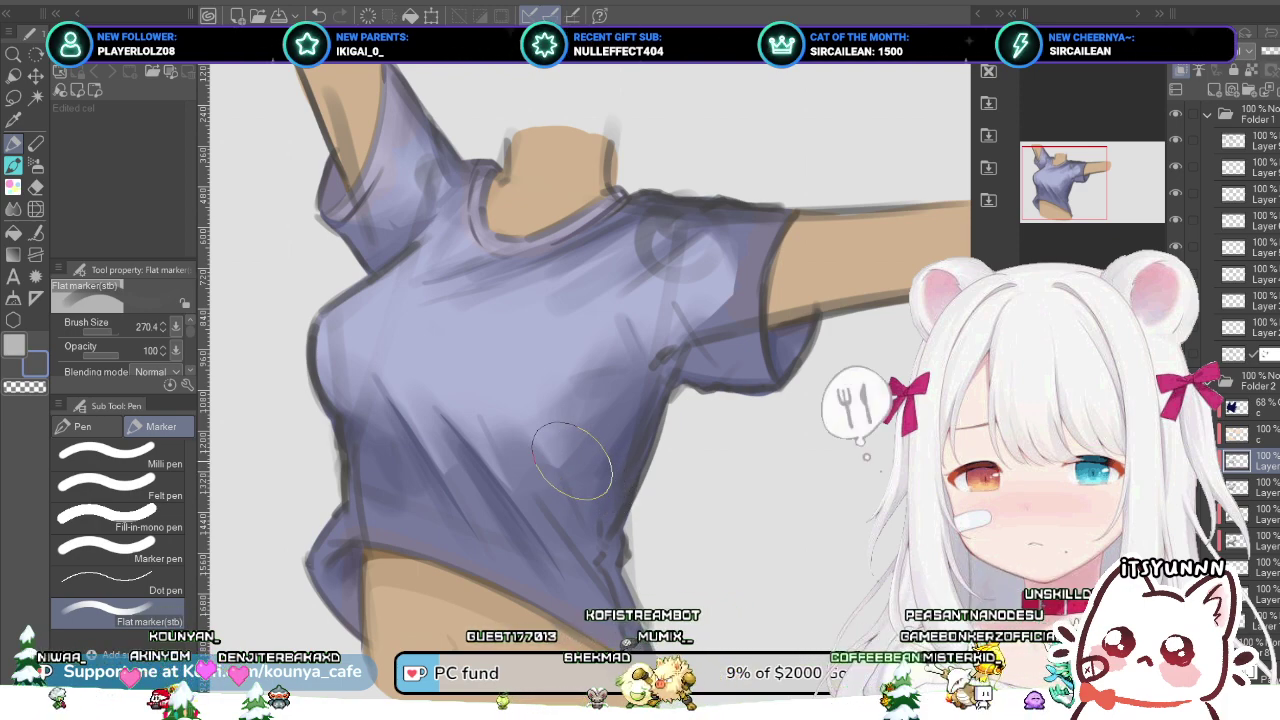
Step: Refine the fold shading between the neckline and the extended arm's shoulder with the Flat marker at size 74
{"action": "key", "text": "["}
{"action": "key", "text": "["}
{"action": "key", "text": "["}
{"action": "key", "text": "["}
{"action": "key", "text": "["}
{"action": "key", "text": "["}
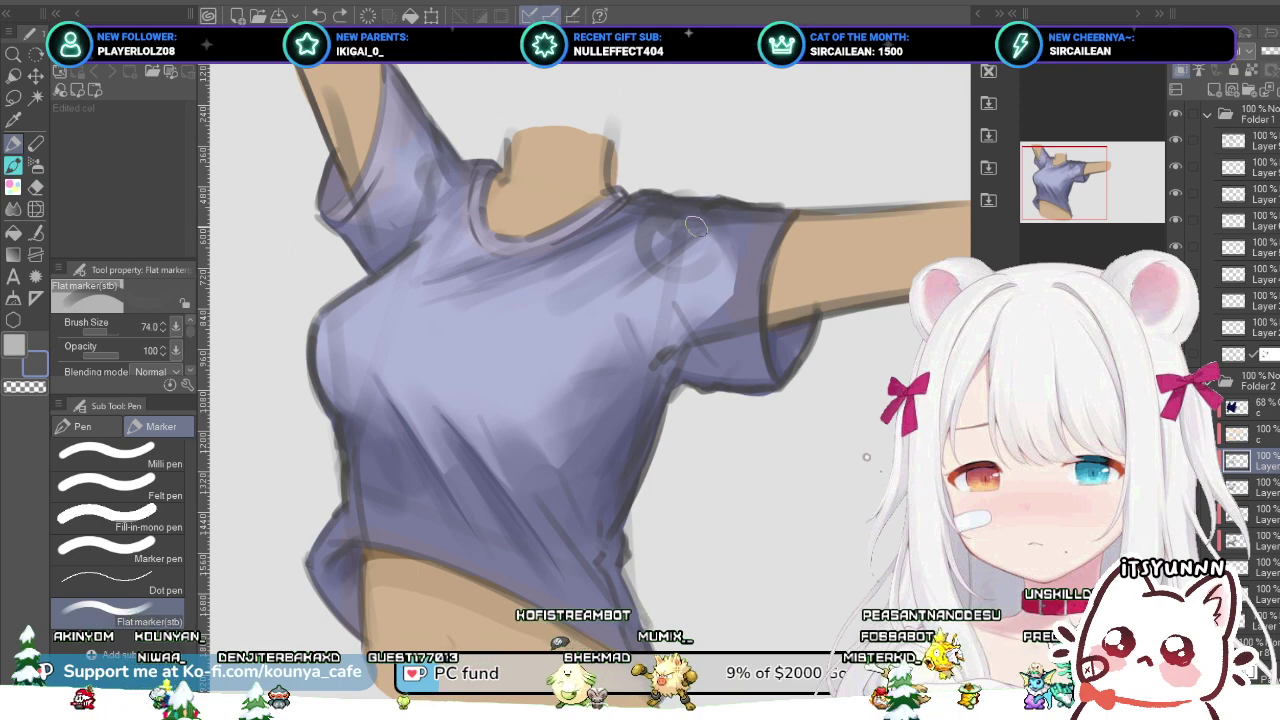
{"action": "mouse_move", "coordinate": [582, 293]}
{"action": "left_mouse_down"}
{"action": "mouse_move", "coordinate": [688, 238]}
{"action": "mouse_move", "coordinate": [600, 235]}
{"action": "left_mouse_up"}
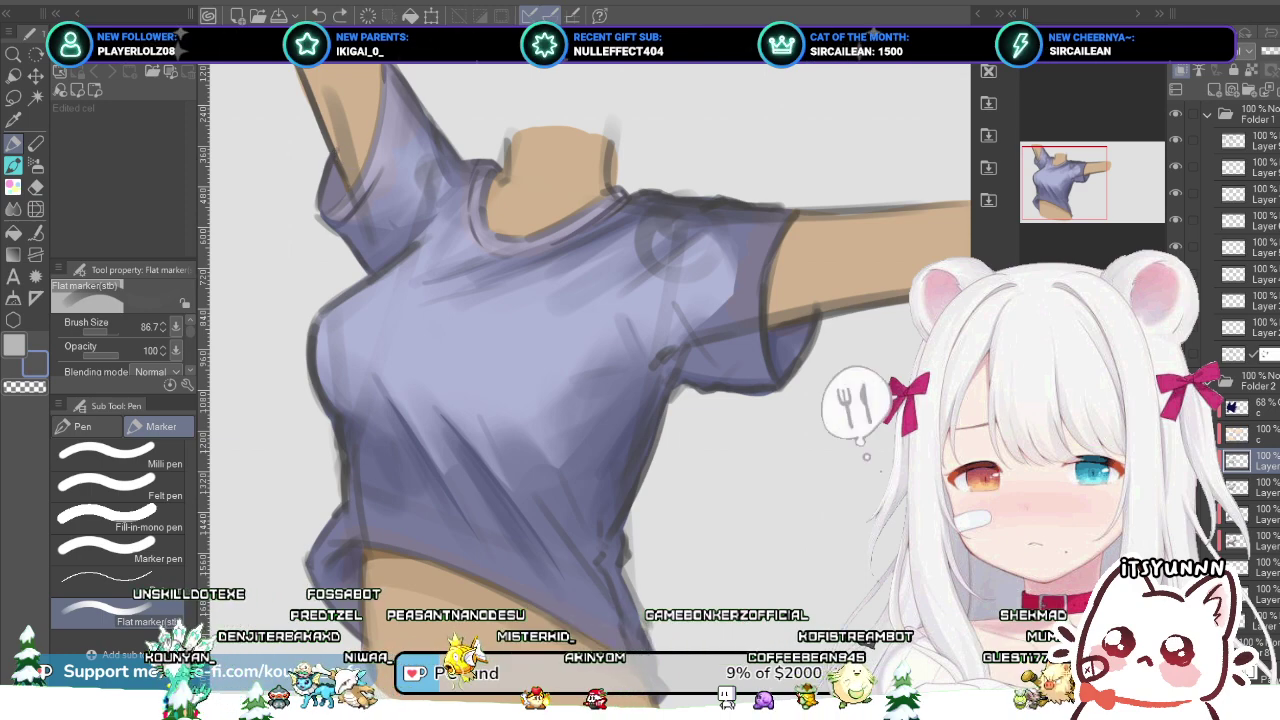
Step: Pick the light skin tone from the exposed belly and switch from the Flat marker to the G-pen
{"action": "scroll", "coordinate": [674, 317], "scroll_direction": "down", "scroll_amount": 2}
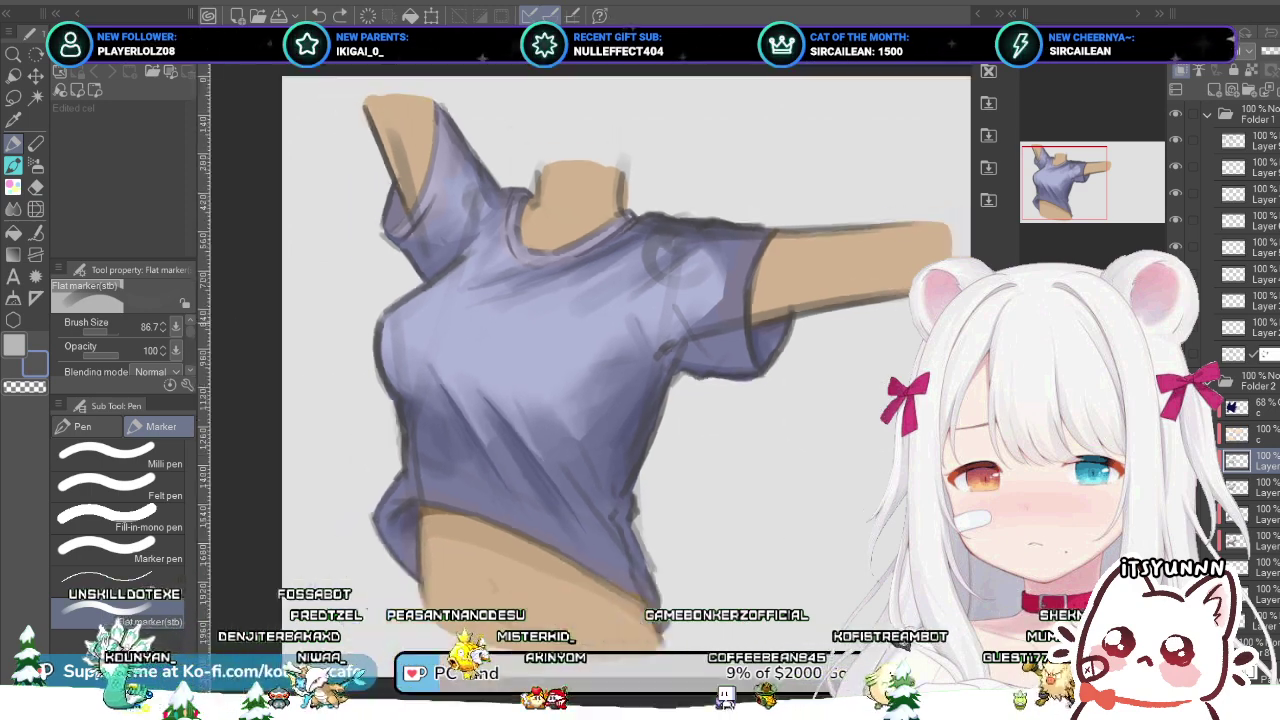
{"action": "scroll", "coordinate": [700, 289], "scroll_direction": "up", "scroll_amount": 3}
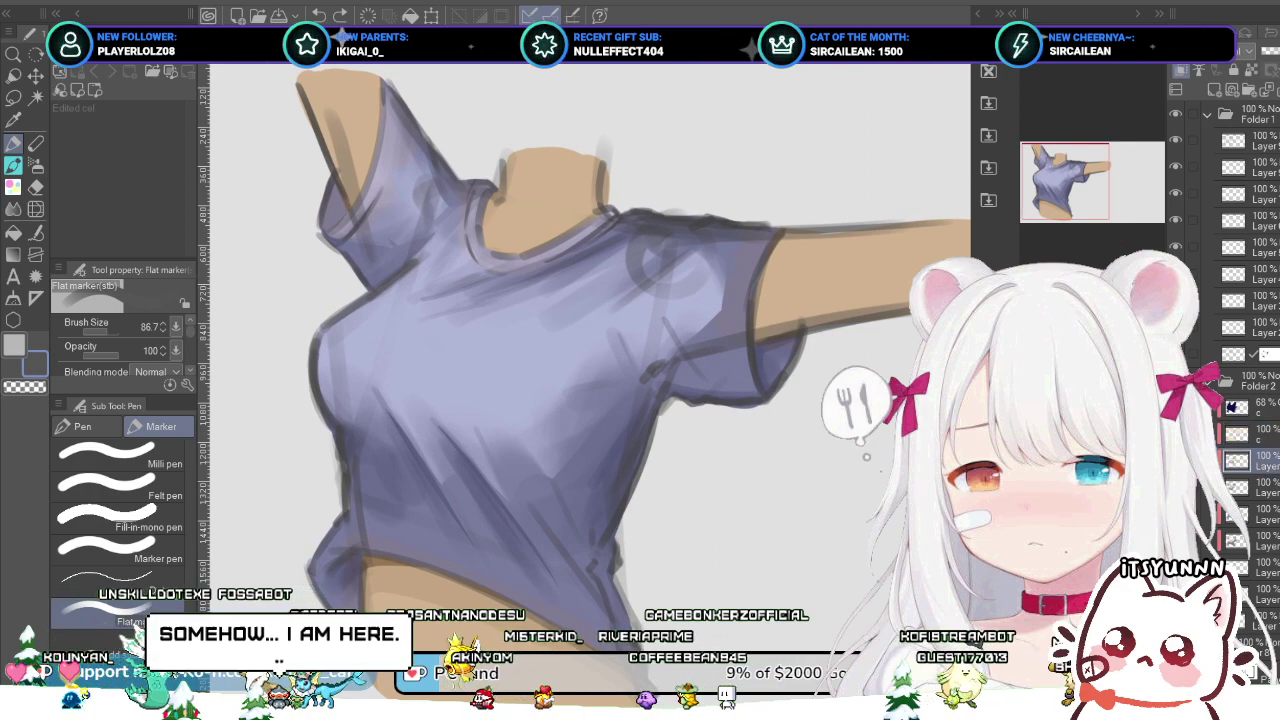
{"action": "left_click", "coordinate": [494, 561], "text": "alt"}
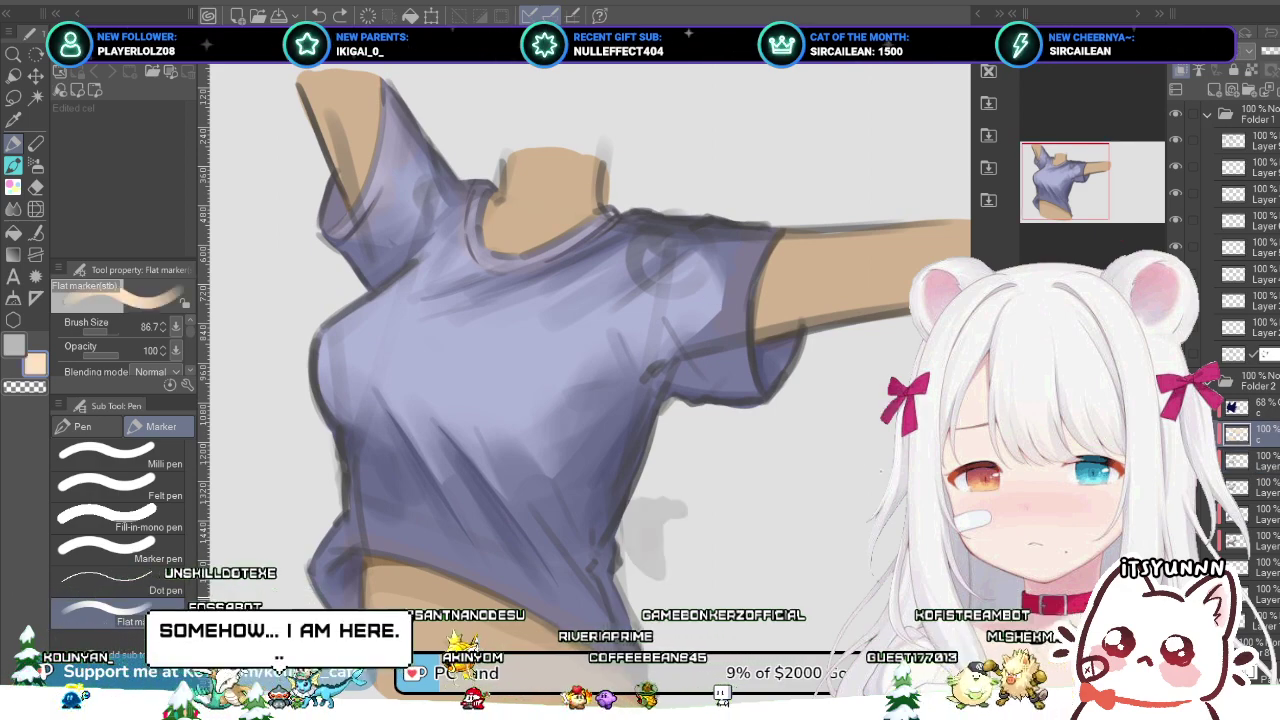
{"action": "left_click_drag", "start_coordinate": [744, 391], "coordinate": [724, 412]}
{"action": "scroll", "coordinate": [590, 330], "scroll_direction": "down", "scroll_amount": 1}
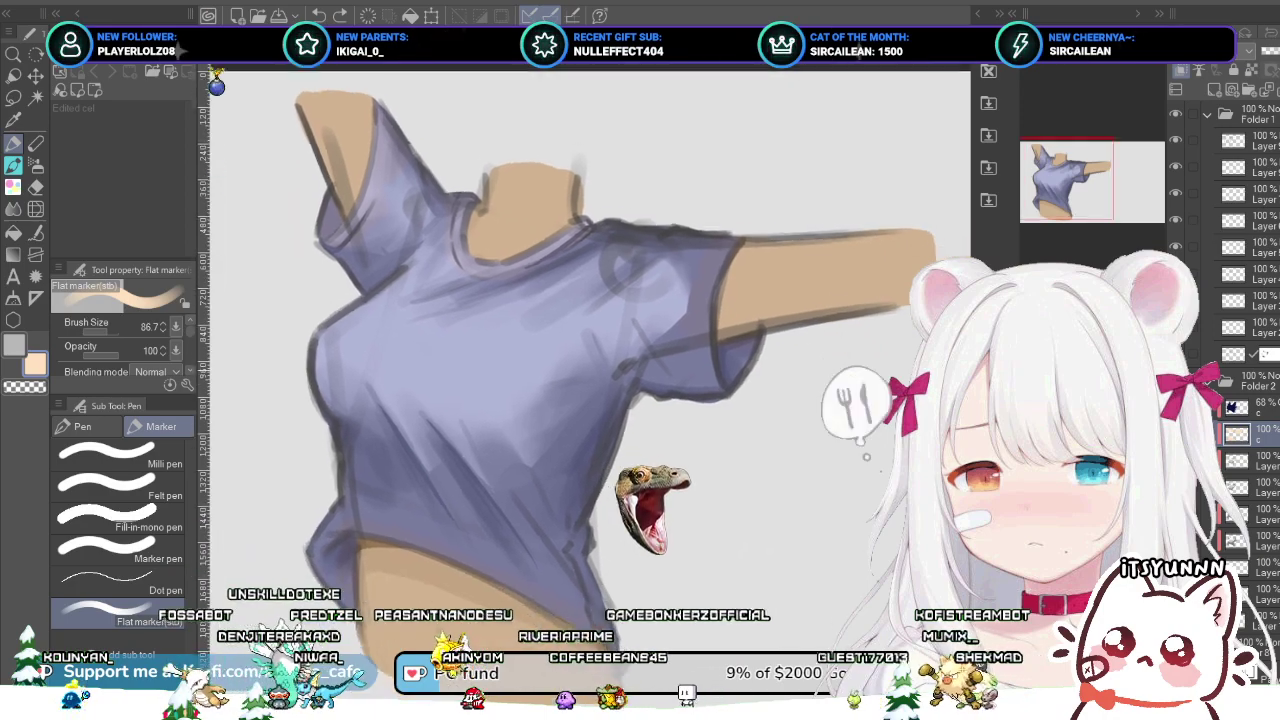
{"action": "left_click_drag", "start_coordinate": [700, 250], "coordinate": [734, 250]}
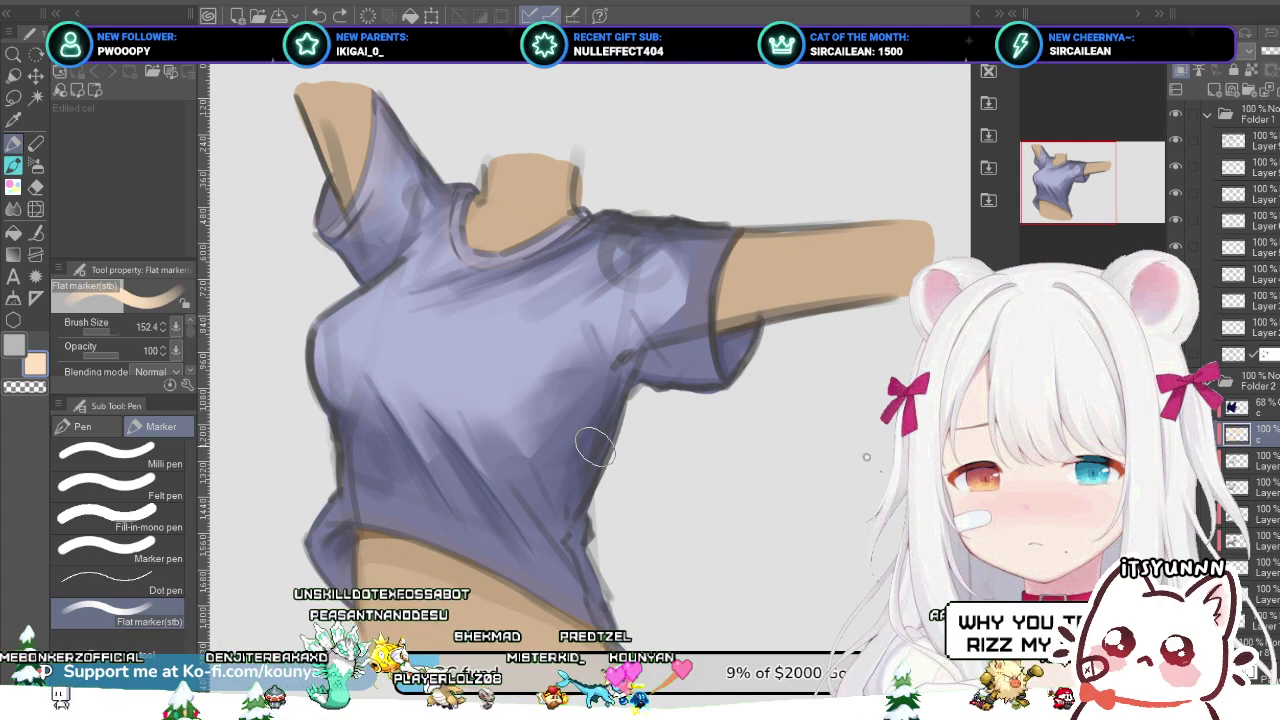
{"action": "key", "text": "p"}
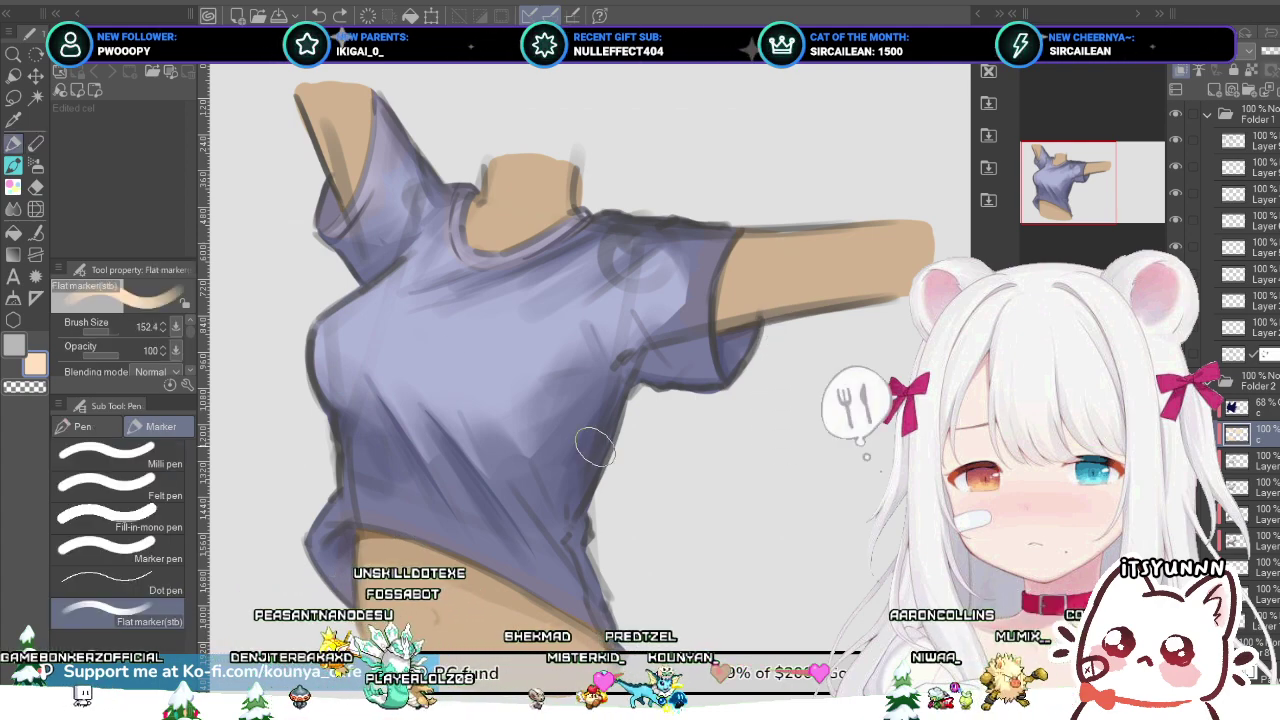
{"action": "key", "text": "p"}
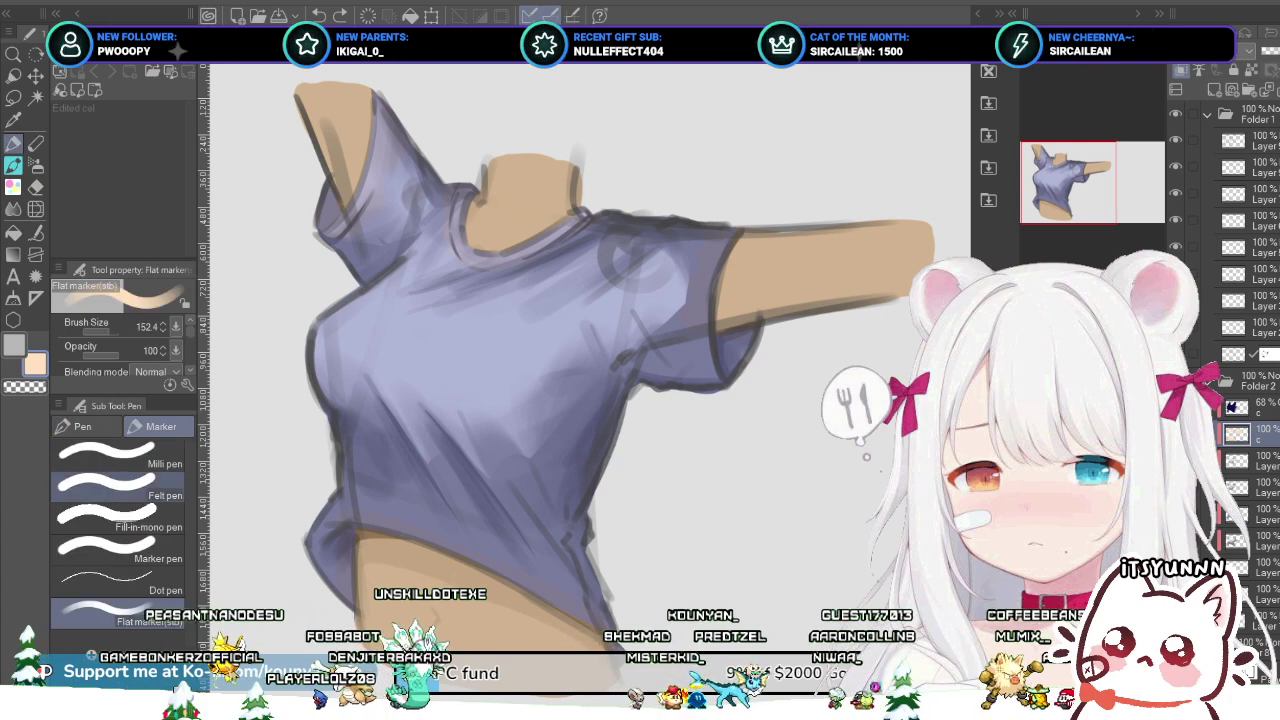
{"action": "left_click", "coordinate": [85, 427]}
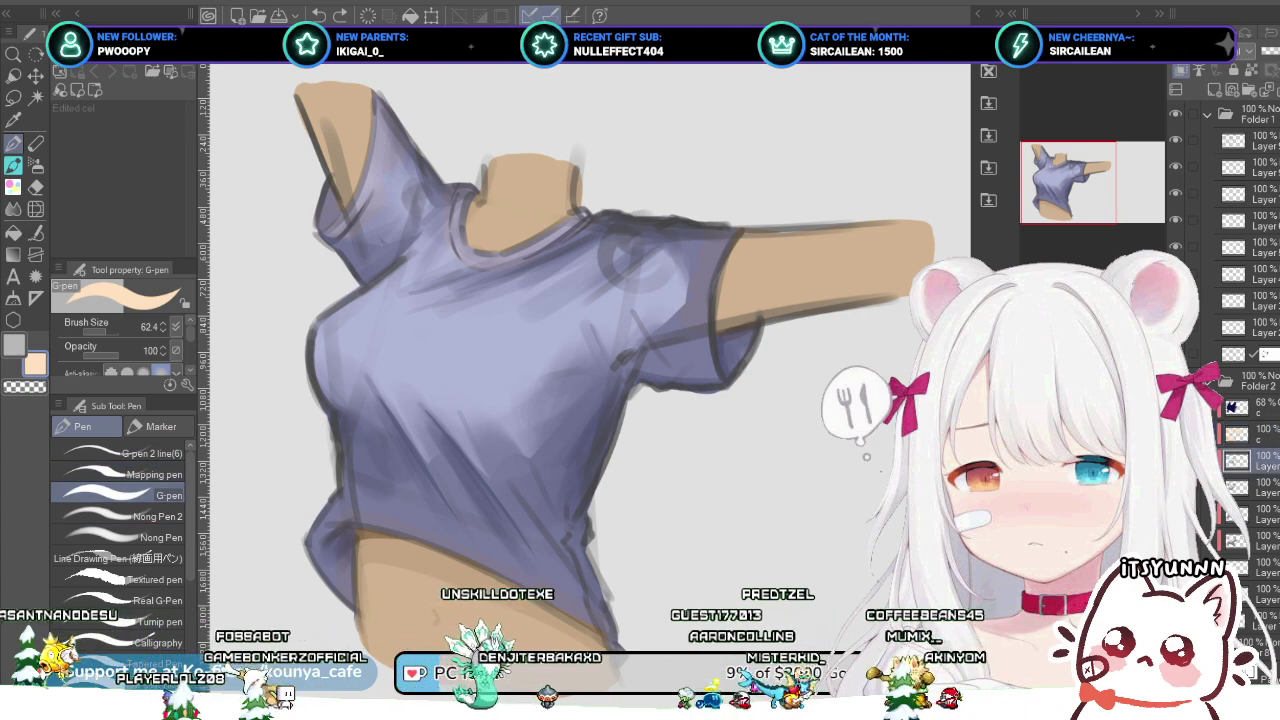
Step: Find the skin's shading layer below the shirt layers and pick the shadow colour from the belly
{"action": "left_click", "coordinate": [1258, 434]}
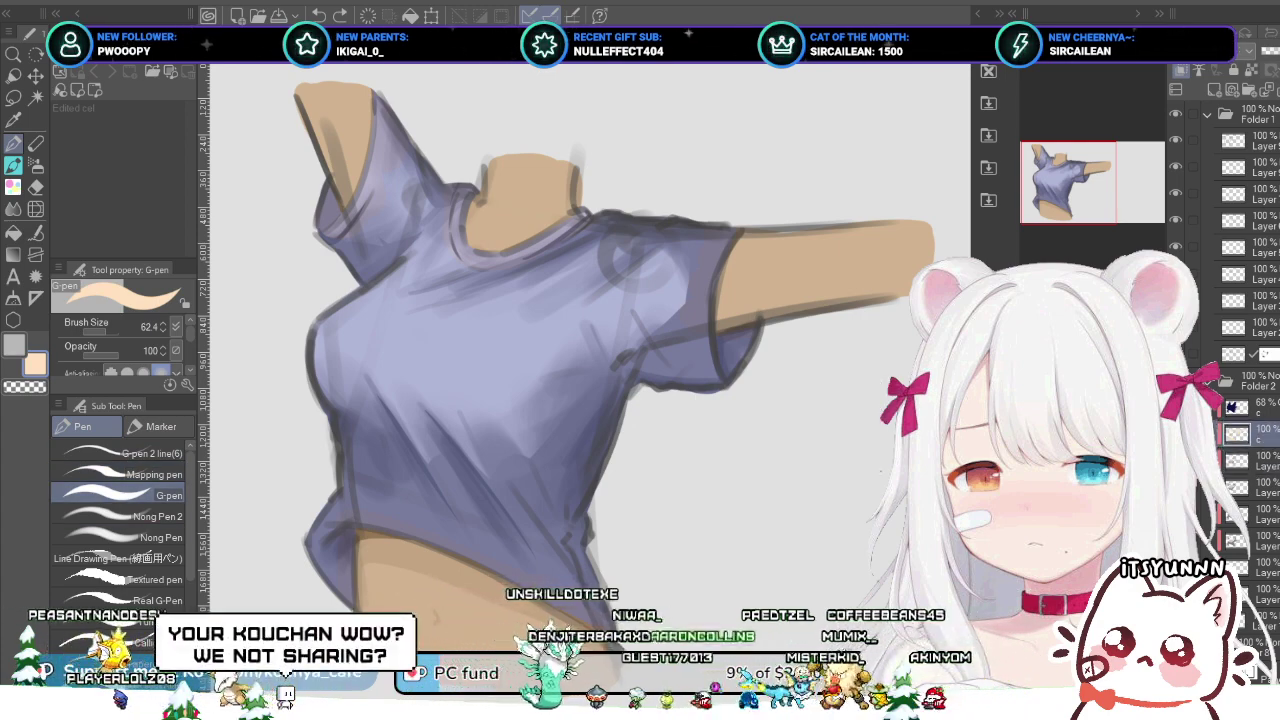
{"action": "left_click", "coordinate": [1258, 460]}
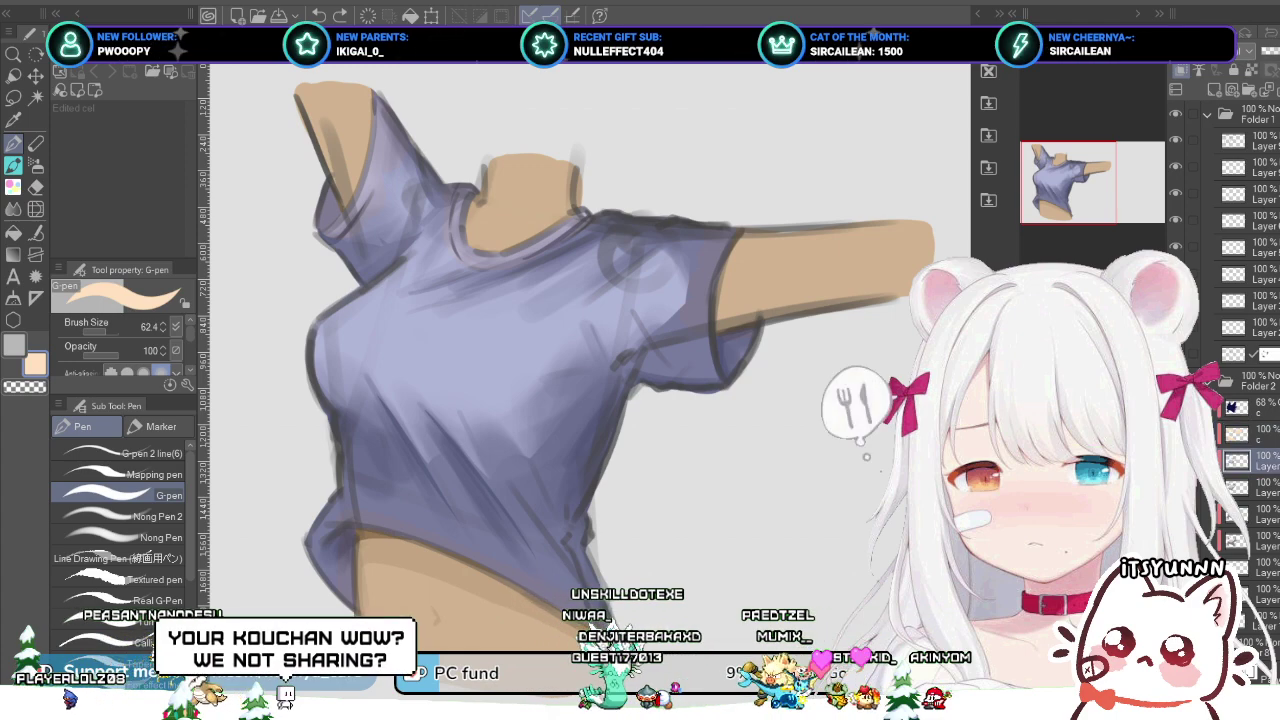
{"action": "left_click", "coordinate": [1258, 434]}
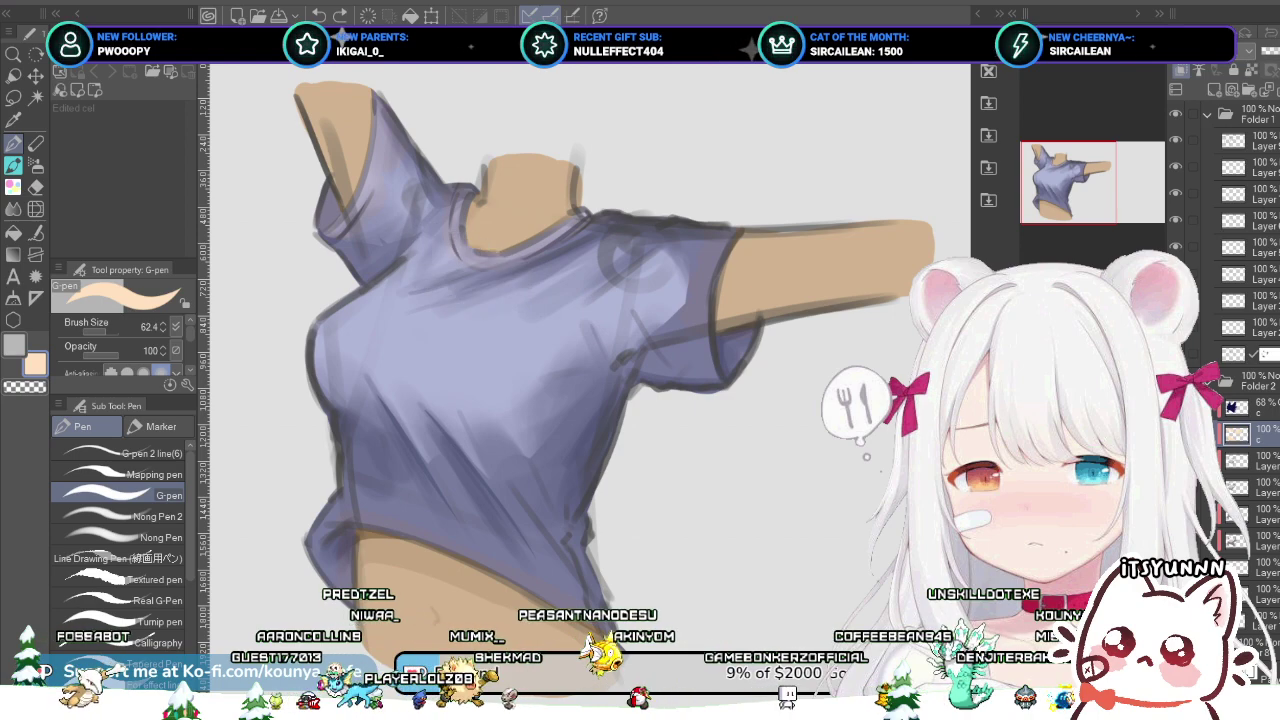
{"action": "left_click", "coordinate": [1258, 487]}
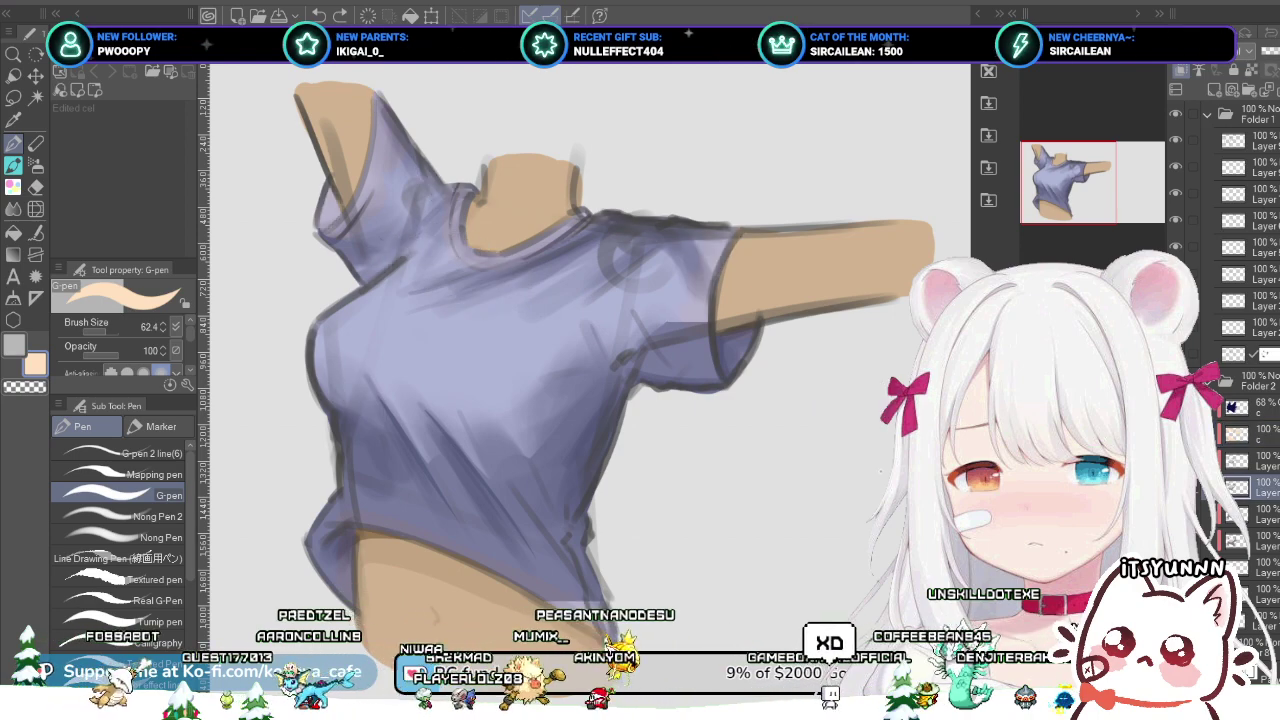
{"action": "key", "text": "ctrl+z"}
{"action": "key", "text": "ctrl+y"}
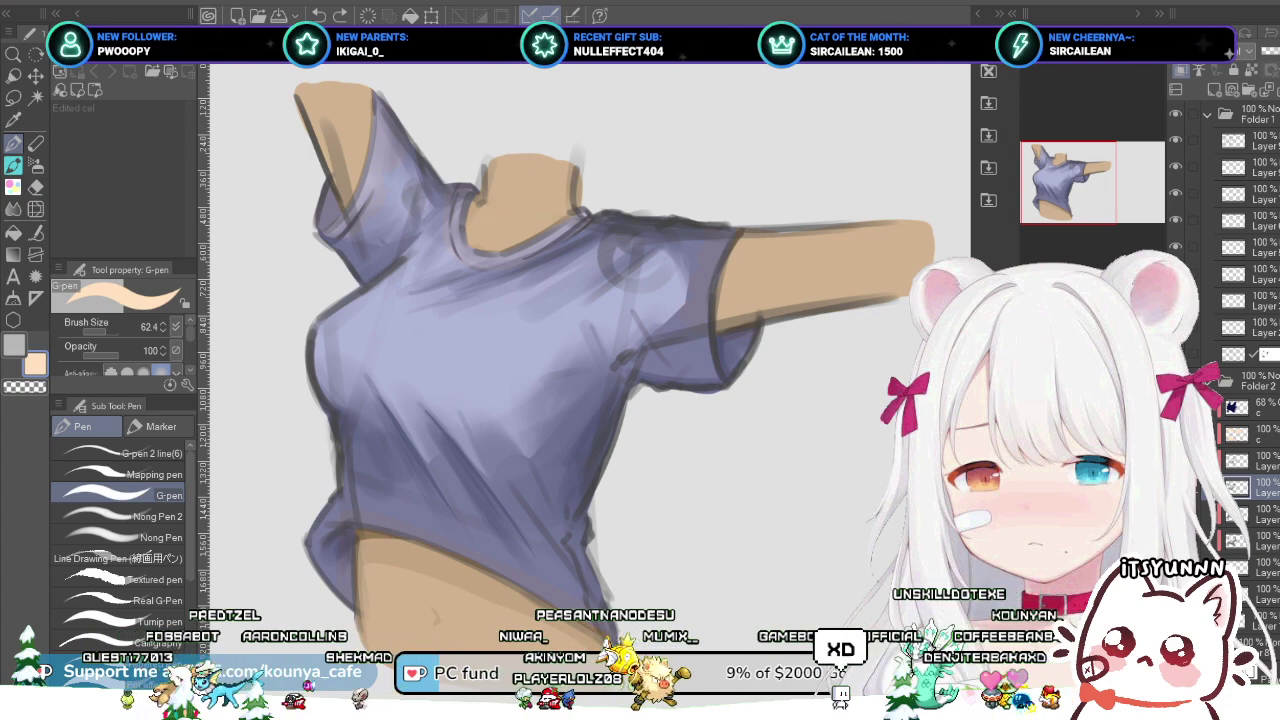
{"action": "key", "text": "ctrl+z"}
{"action": "key", "text": "ctrl+y"}
{"action": "left_click", "coordinate": [1258, 593]}
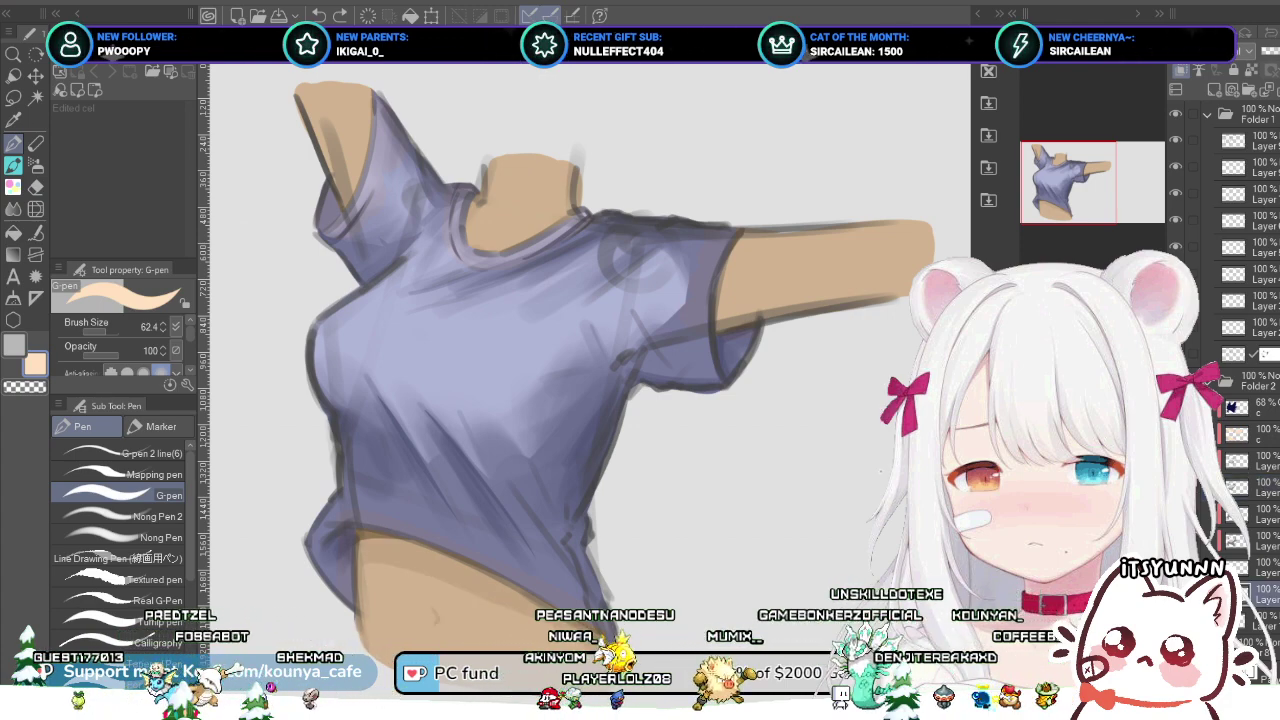
{"action": "left_click", "coordinate": [440, 568], "text": "alt"}
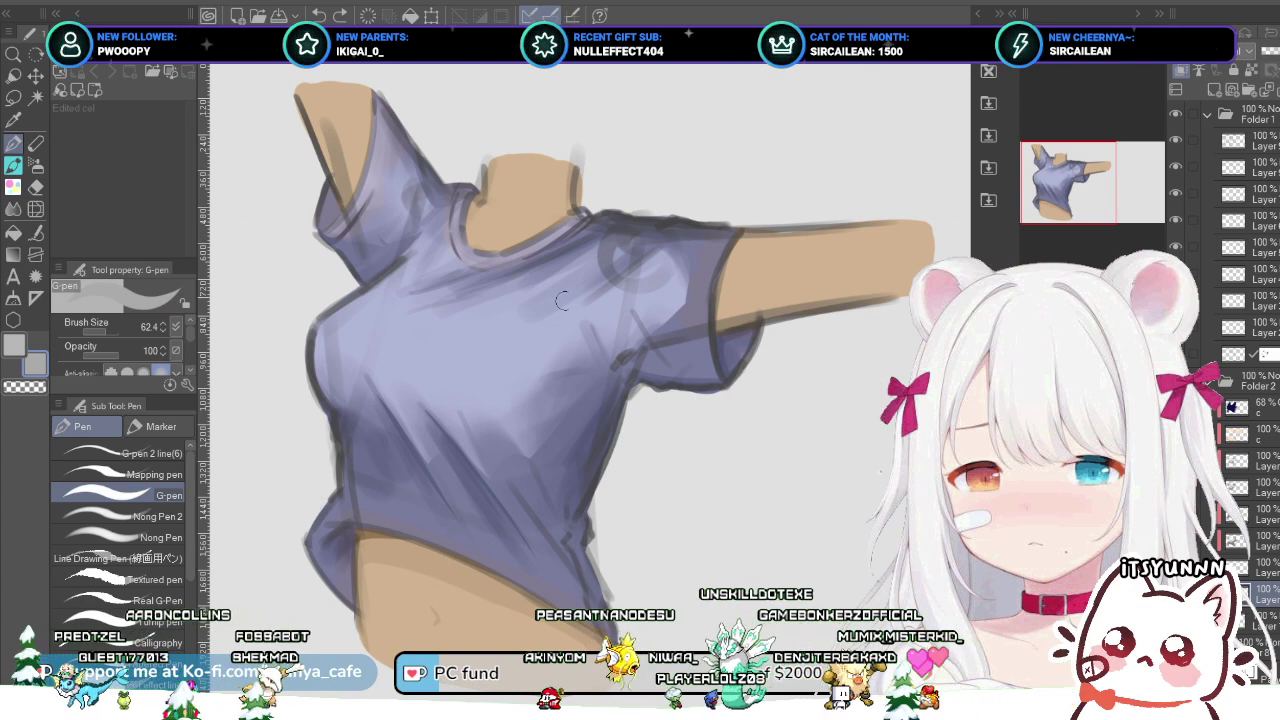
Step: Try shadow strokes on the extended arm beside the sleeve opening with the G-pen at sizes 62.4 and 139.2, undoing them
{"action": "left_click_drag", "start_coordinate": [745, 240], "coordinate": [742, 312]}
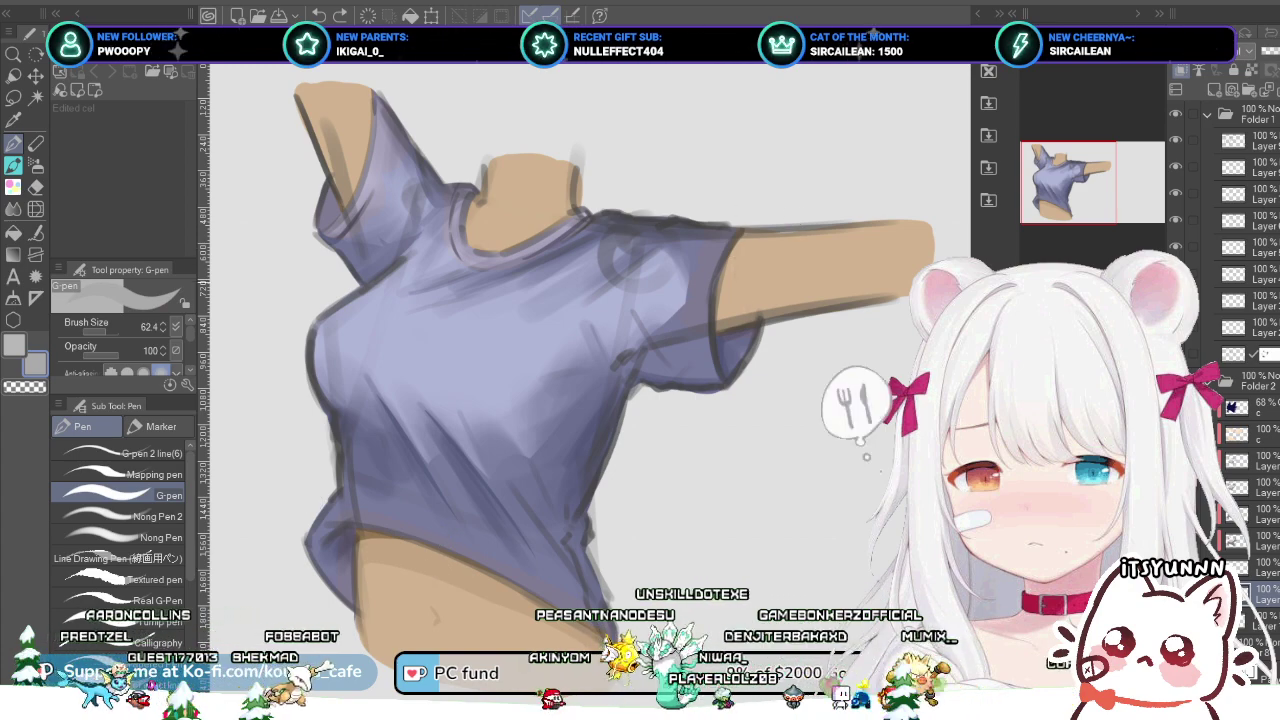
{"action": "key", "text": "ctrl+z"}
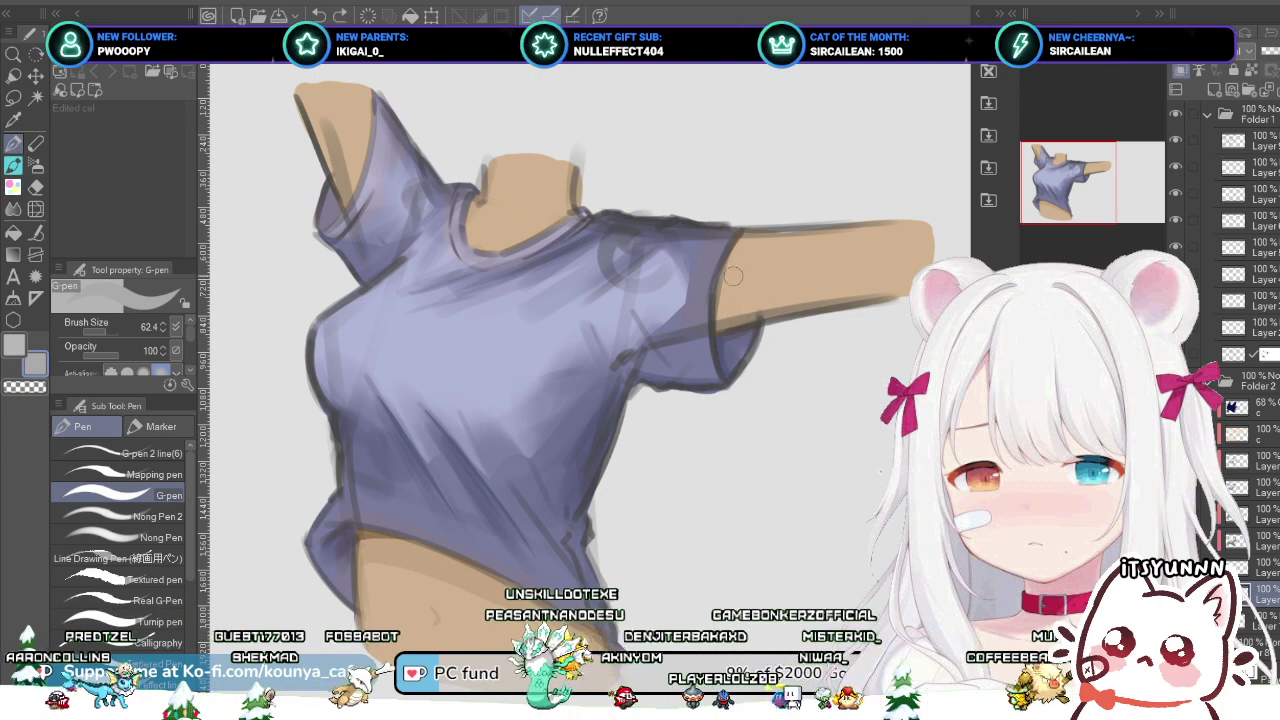
{"action": "key", "text": "ctrl+z"}
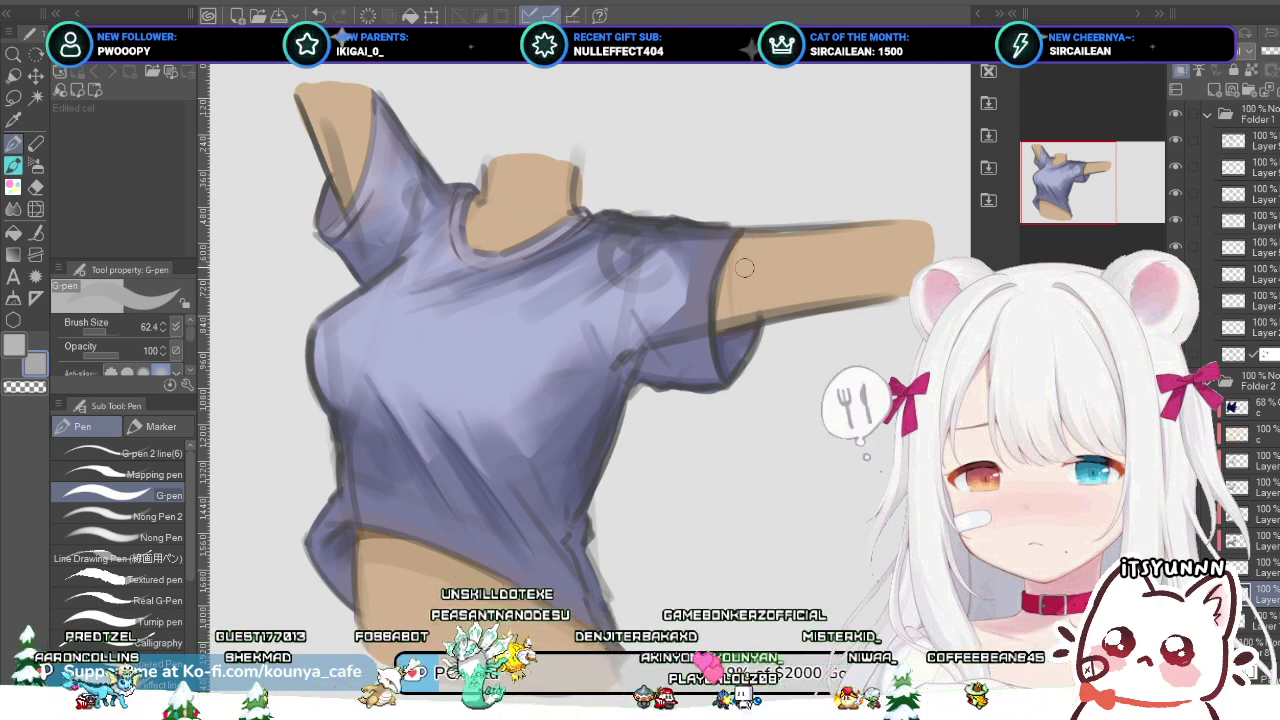
{"action": "left_click_drag", "start_coordinate": [736, 254], "coordinate": [757, 325]}
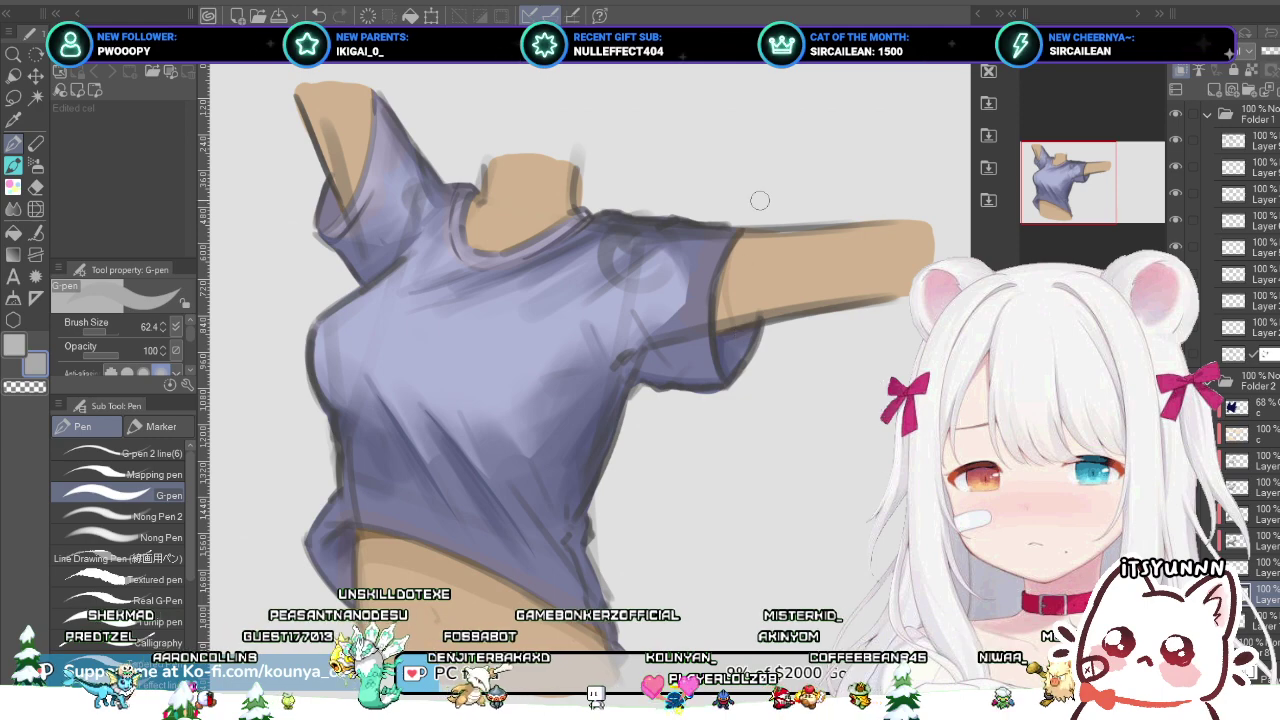
{"action": "key", "text": "]"}
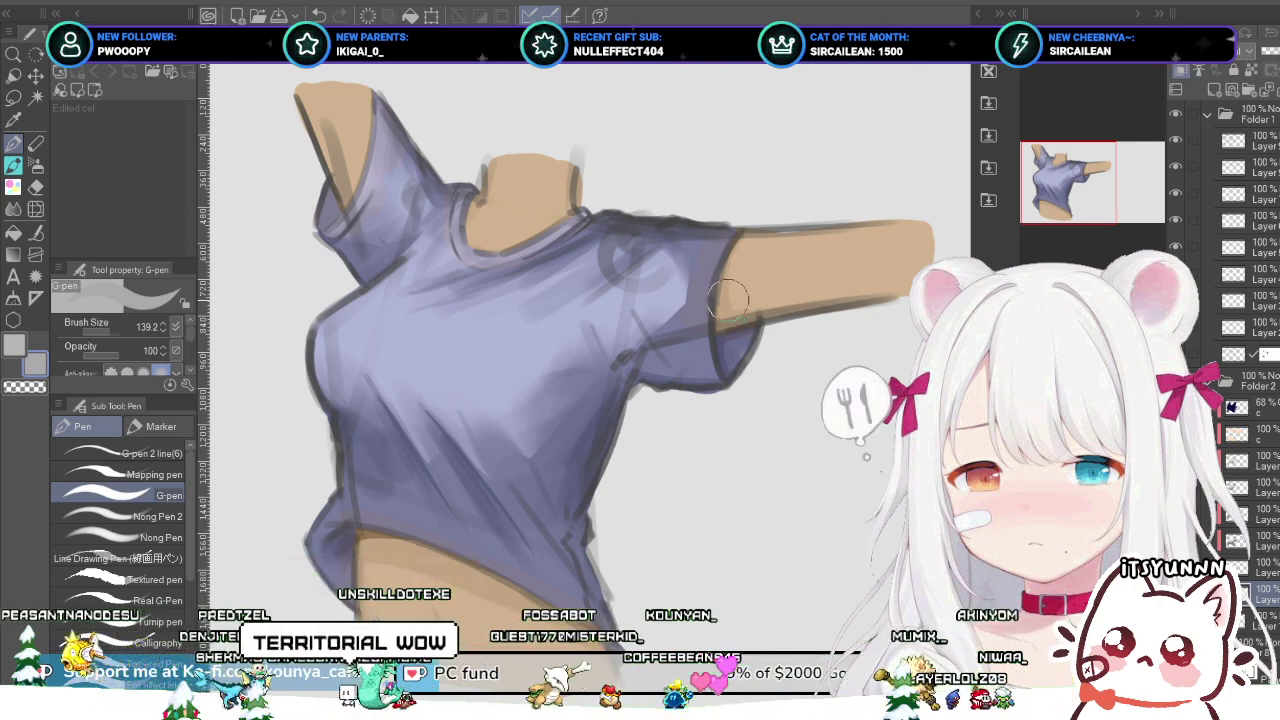
{"action": "key", "text": "ctrl+z"}
Step: Shade the underside of the extended arm, retrying strokes, and test the G-pen at size 81.7 on the raised arm
{"action": "mouse_move", "coordinate": [692, 308]}
{"action": "left_mouse_down"}
{"action": "mouse_move", "coordinate": [770, 304]}
{"action": "mouse_move", "coordinate": [676, 320]}
{"action": "mouse_move", "coordinate": [876, 291]}
{"action": "left_mouse_up"}
{"action": "key", "text": "ctrl+z"}
{"action": "key", "text": "ctrl+z"}
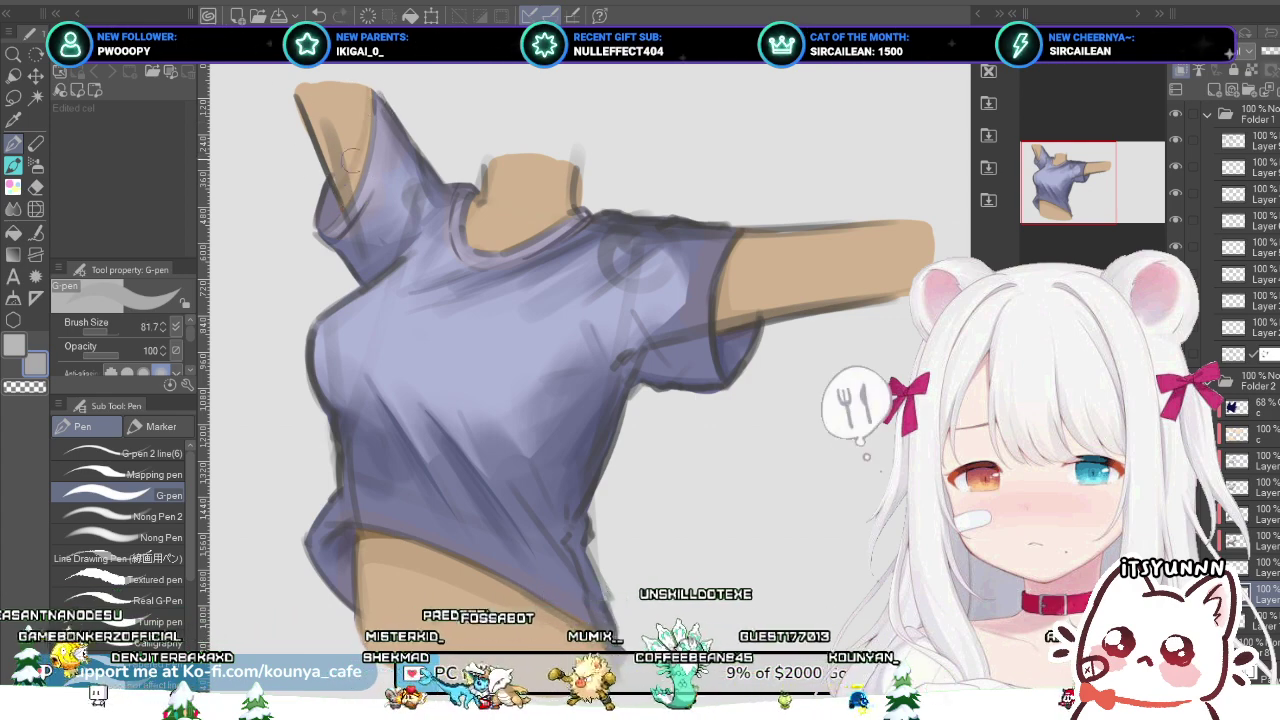
{"action": "key", "text": "ctrl+z"}
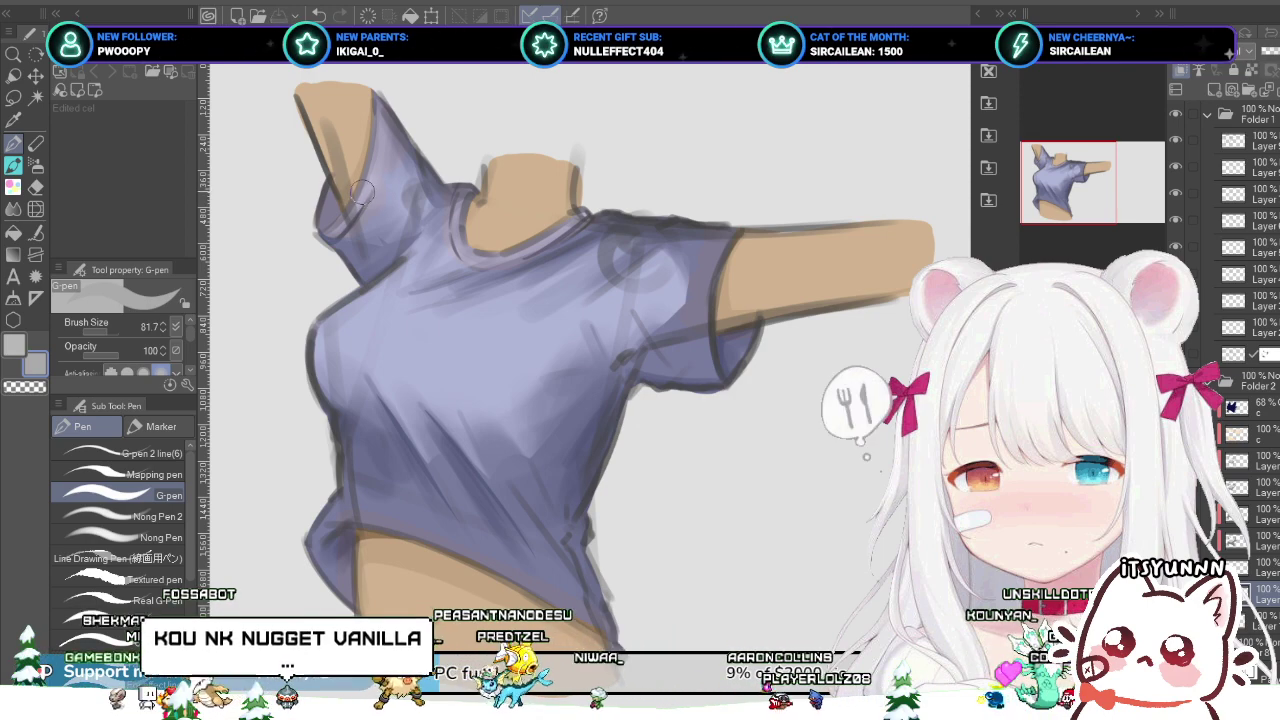
Step: Shade the neck above the collar in the darker skin tone with the G-pen at sizes 185.2 and 123.1
{"action": "left_click_drag", "start_coordinate": [436, 284], "coordinate": [512, 230]}
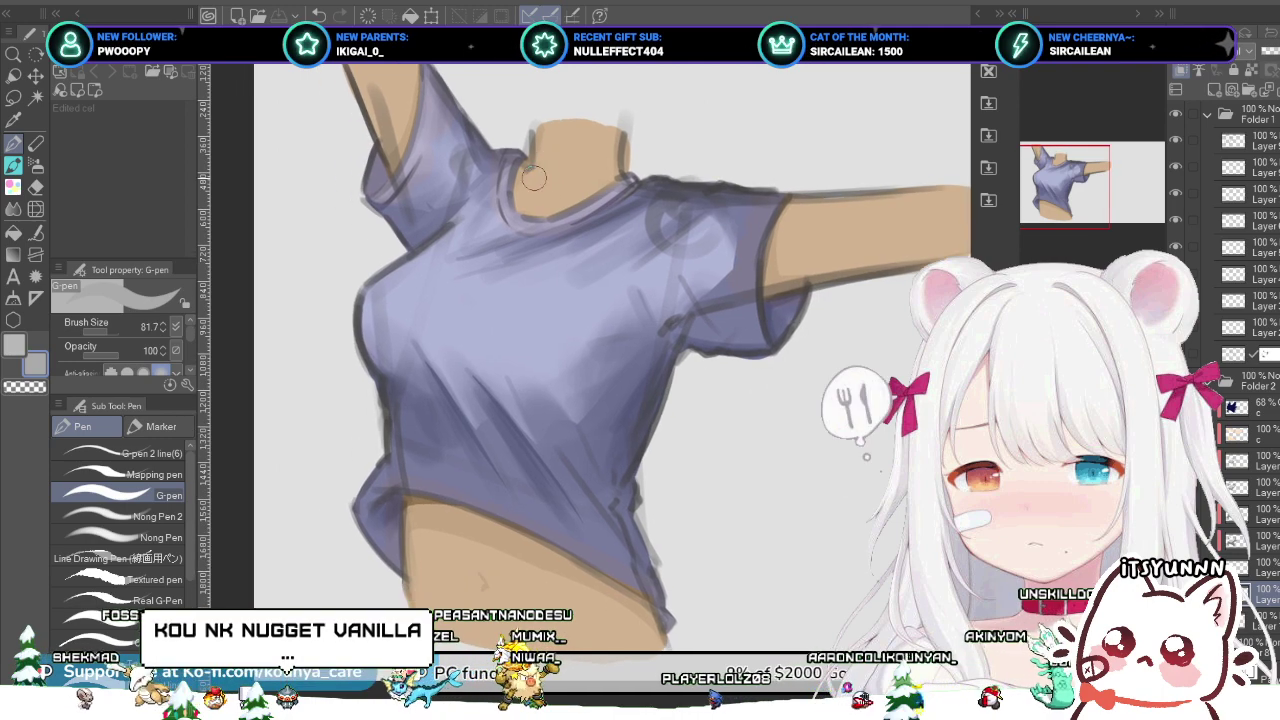
{"action": "scroll", "coordinate": [550, 168], "scroll_direction": "up", "scroll_amount": 1}
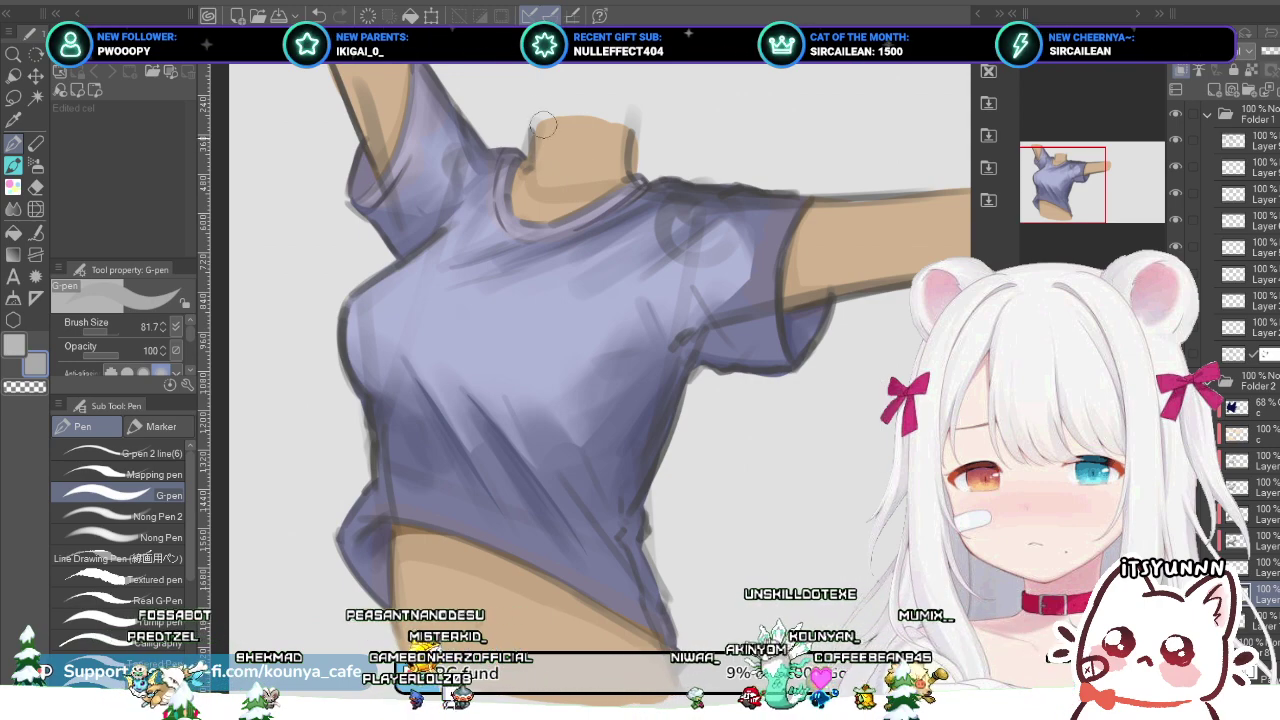
{"action": "left_click_drag", "start_coordinate": [542, 121], "coordinate": [558, 161], "text": "ctrl+alt"}
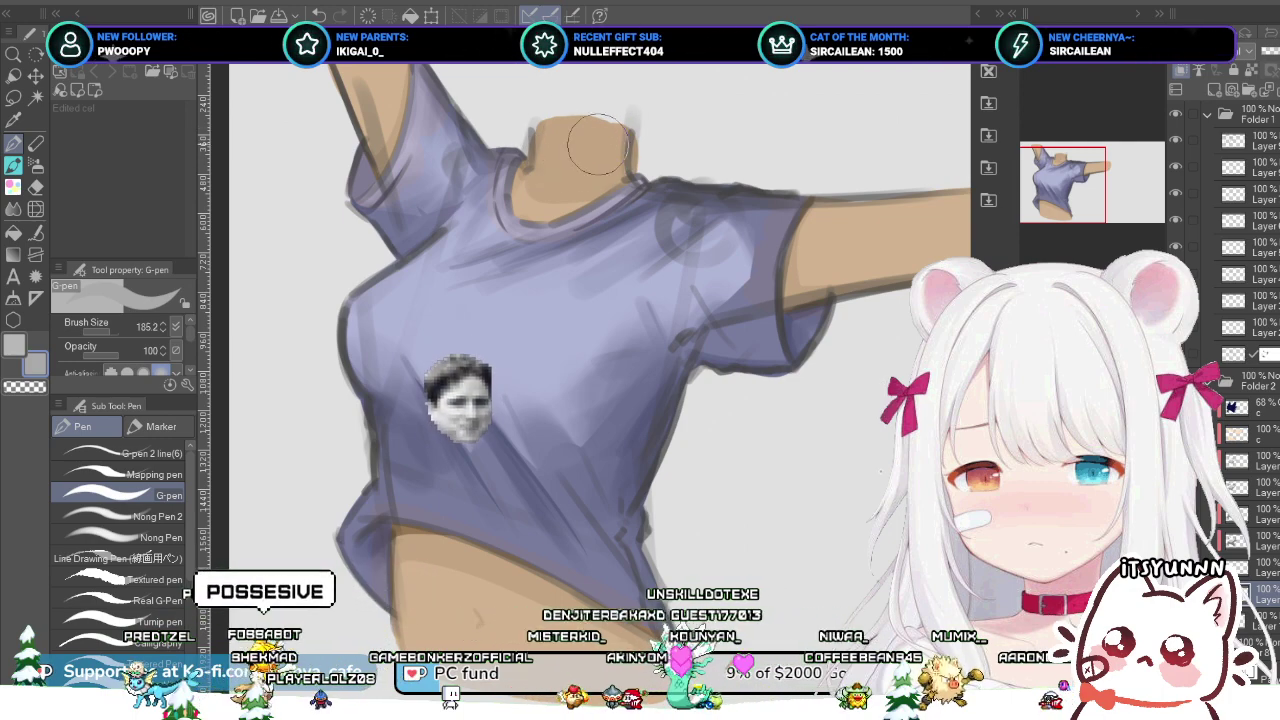
{"action": "scroll", "coordinate": [604, 254], "scroll_direction": "down", "scroll_amount": 2}
{"action": "scroll", "coordinate": [640, 127], "scroll_direction": "up", "scroll_amount": 3}
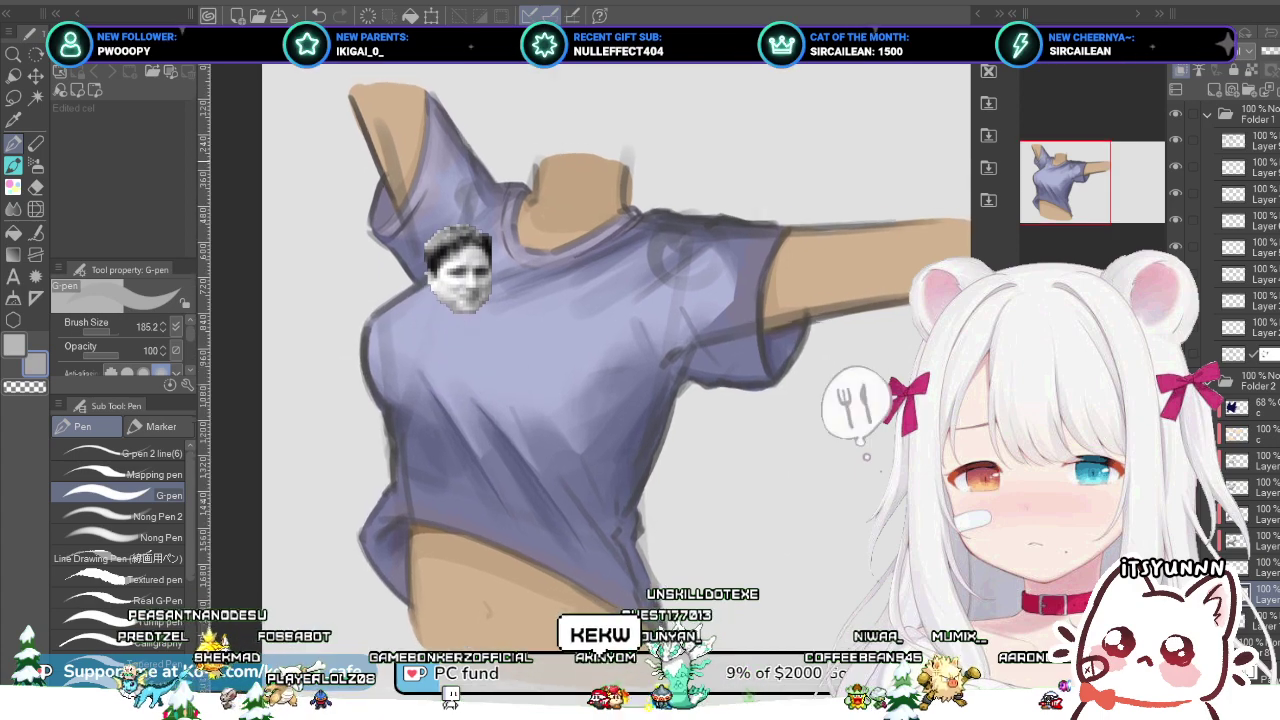
{"action": "left_click_drag", "start_coordinate": [600, 360], "coordinate": [591, 356]}
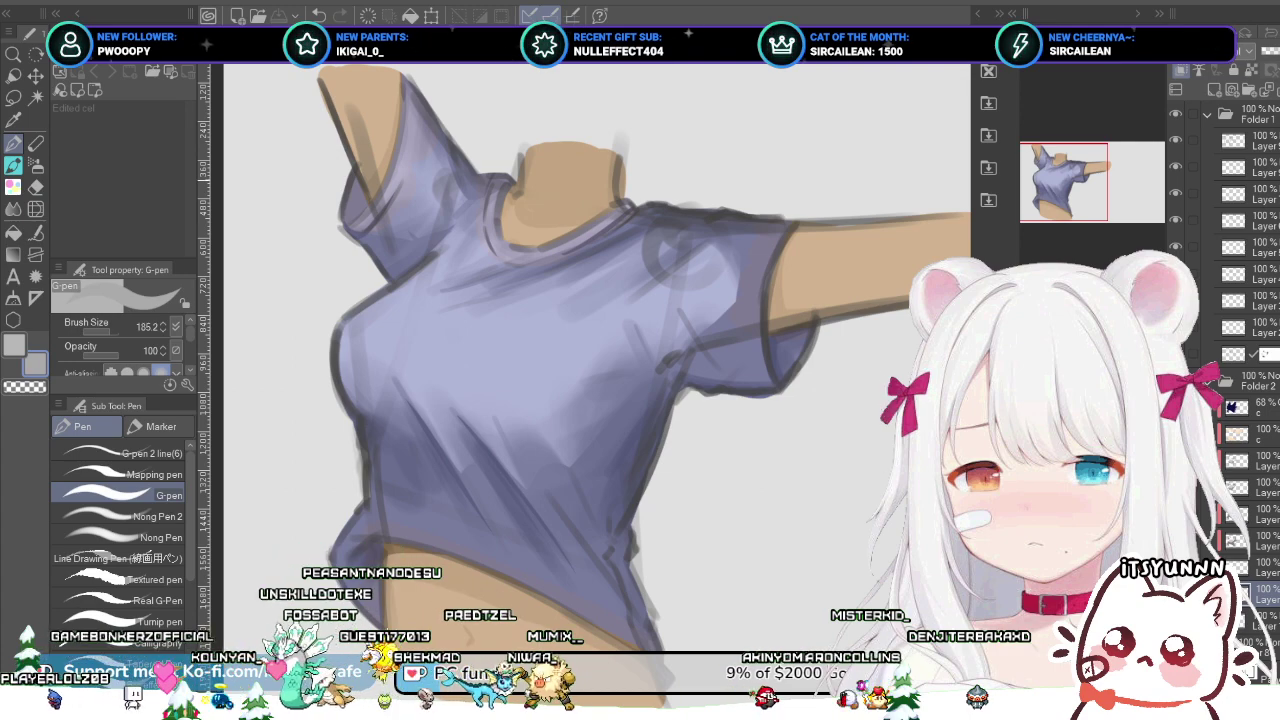
{"action": "key", "text": "["}
{"action": "key", "text": "["}
{"action": "key", "text": "["}
{"action": "key", "text": "["}
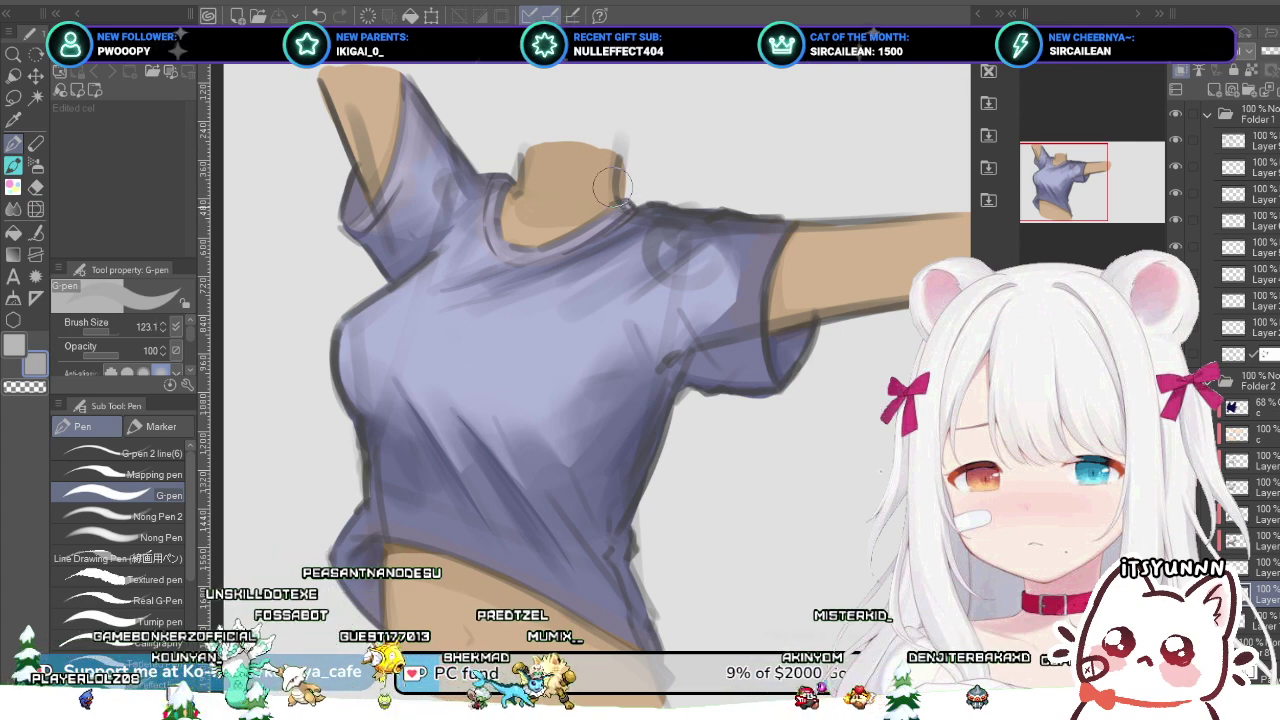